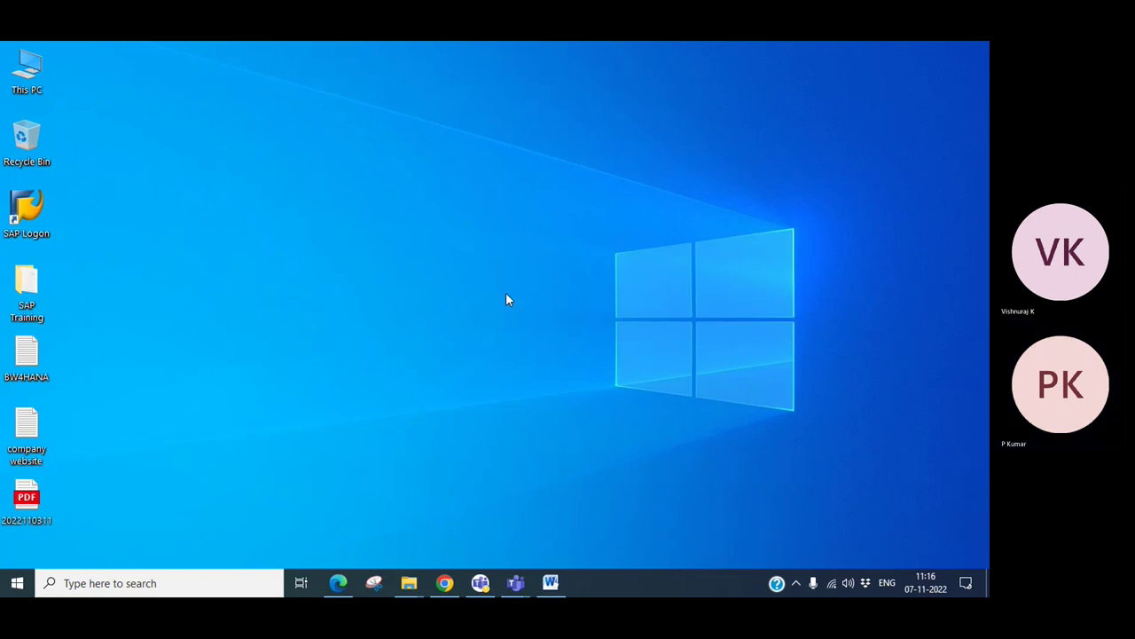
left_click(162, 577)
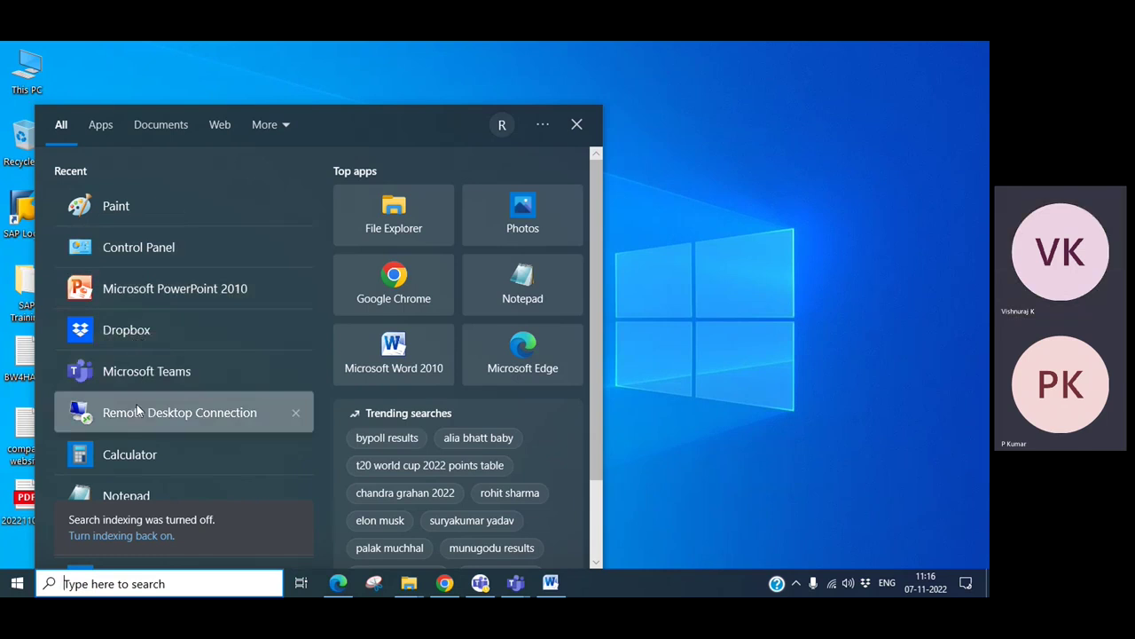
left_click(140, 414)
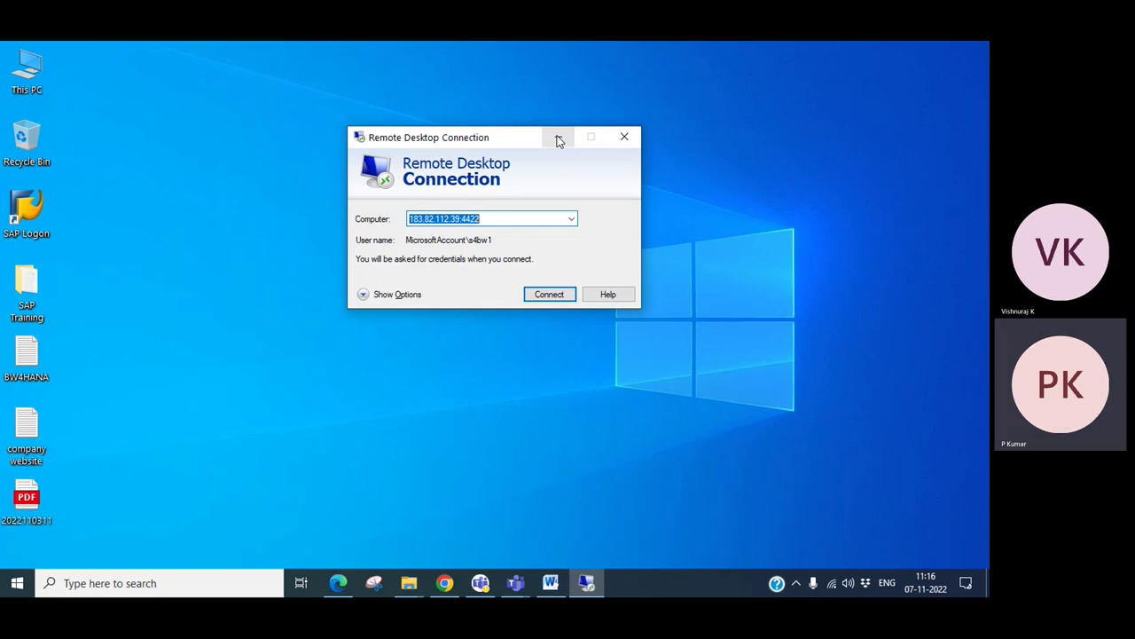
left_click(547, 295)
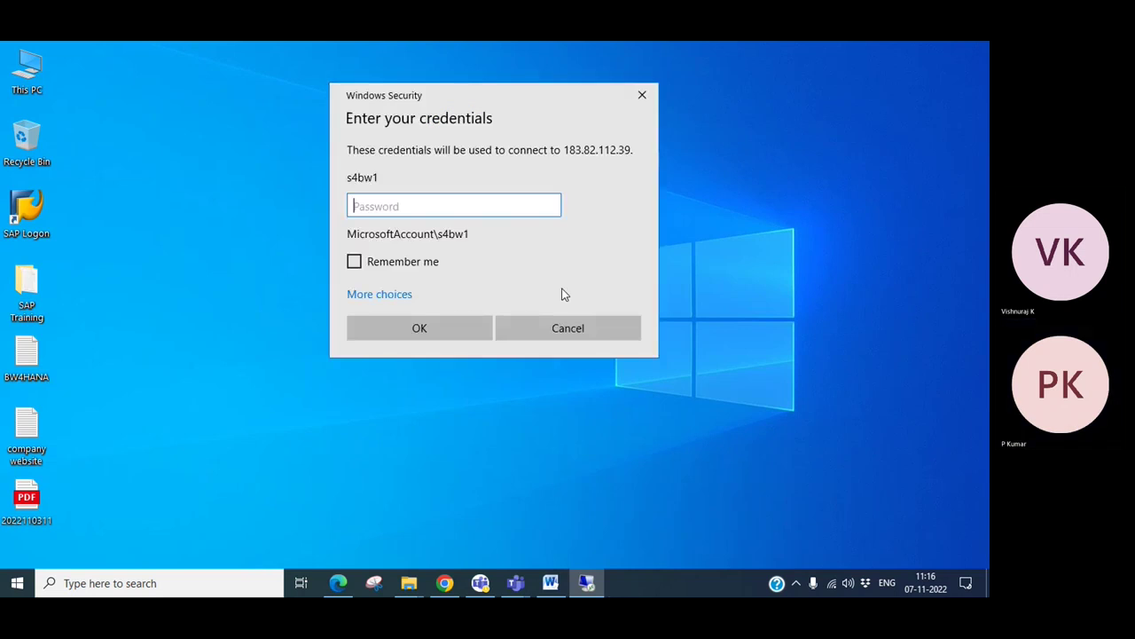
left_click(640, 97)
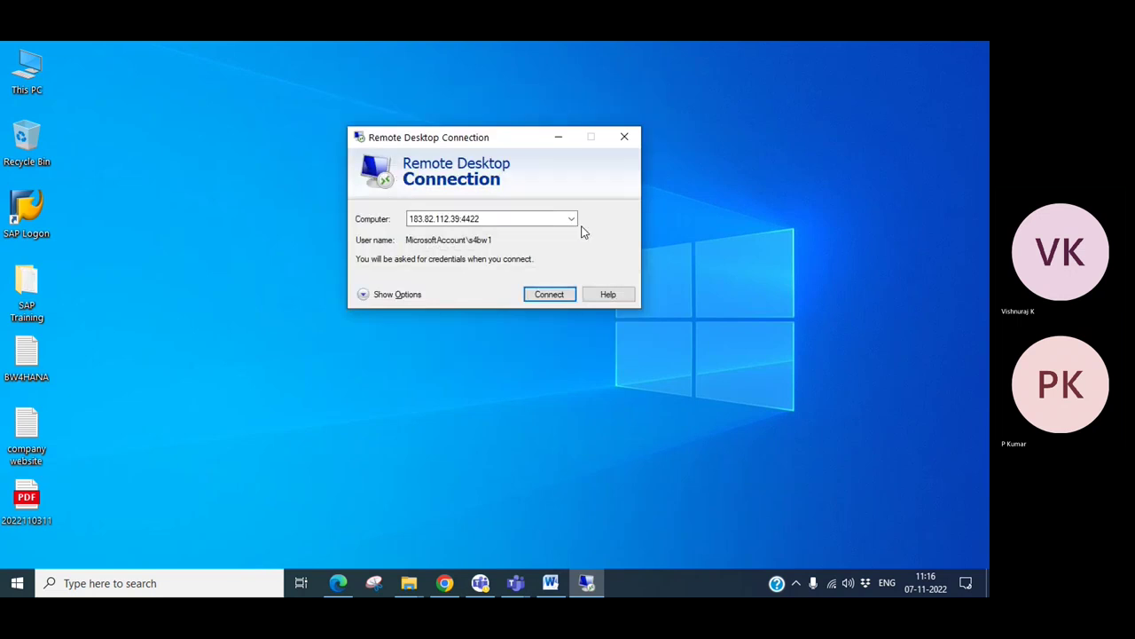
left_click(572, 221)
left_click(510, 250)
left_click(541, 295)
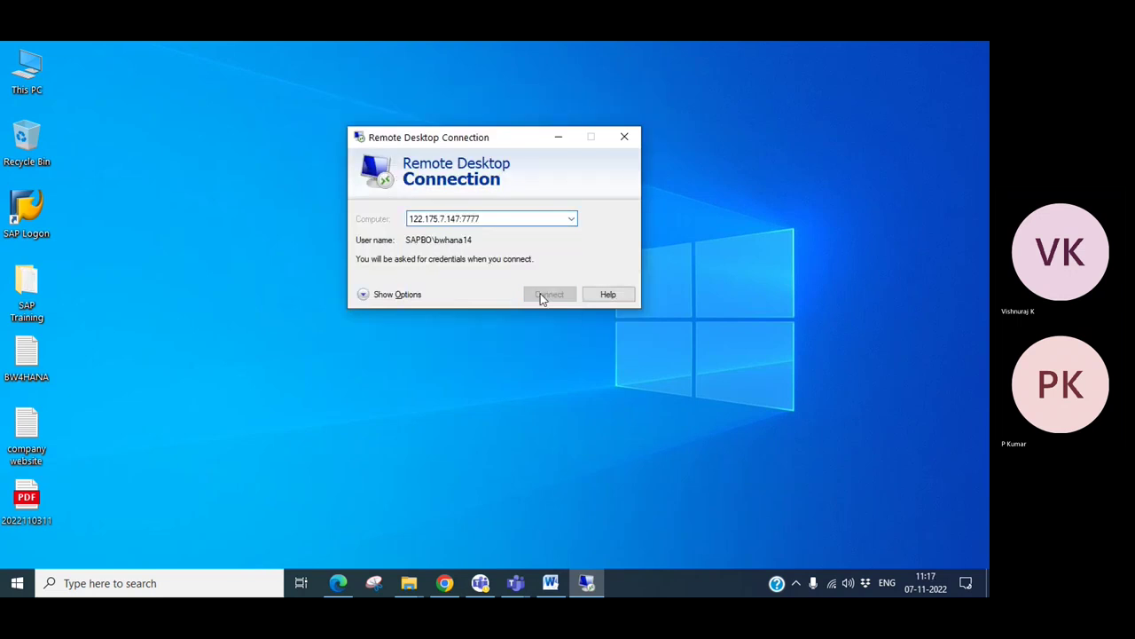
type("****")
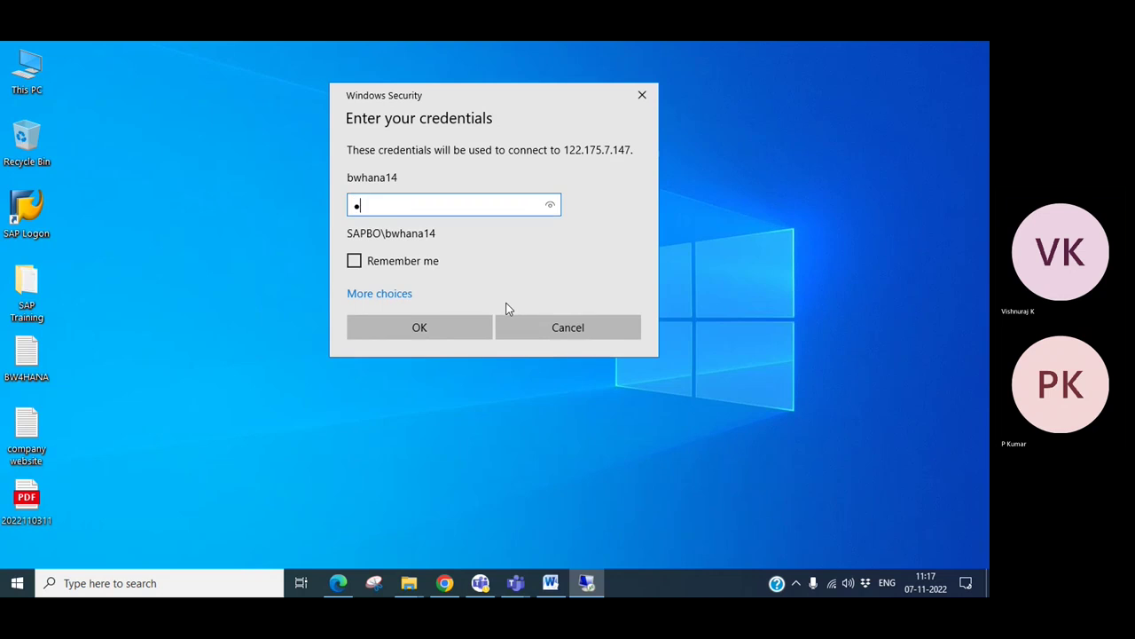
key("Return")
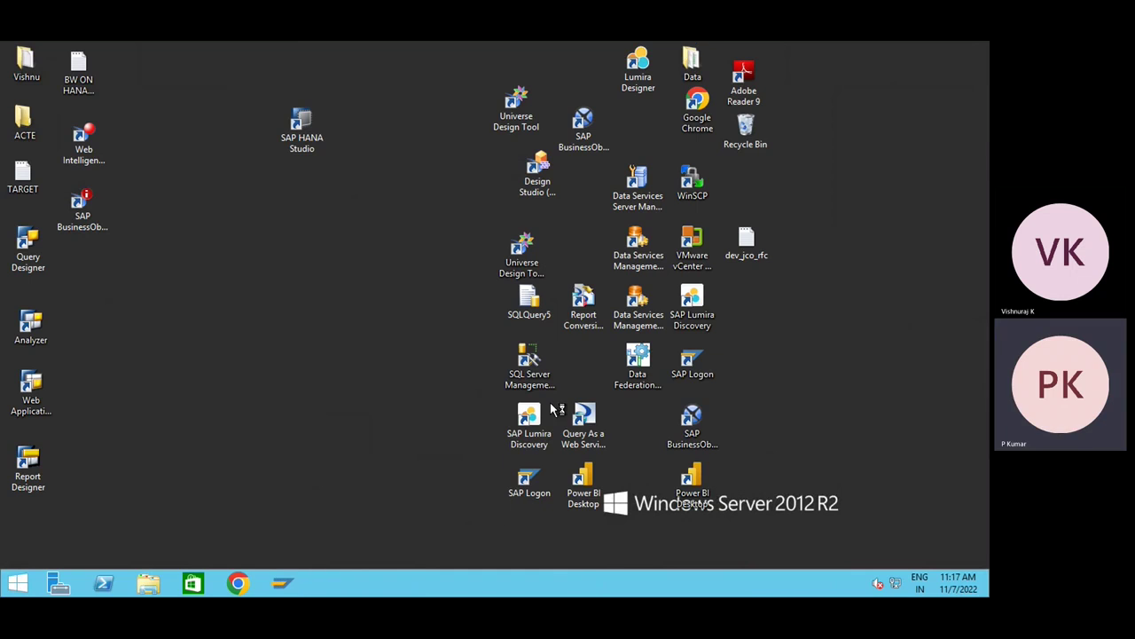
- Start SAP Logon on the remote desktop, widen its workspace tree slightly, and open the BW system's logon screen
double_click(542, 485)
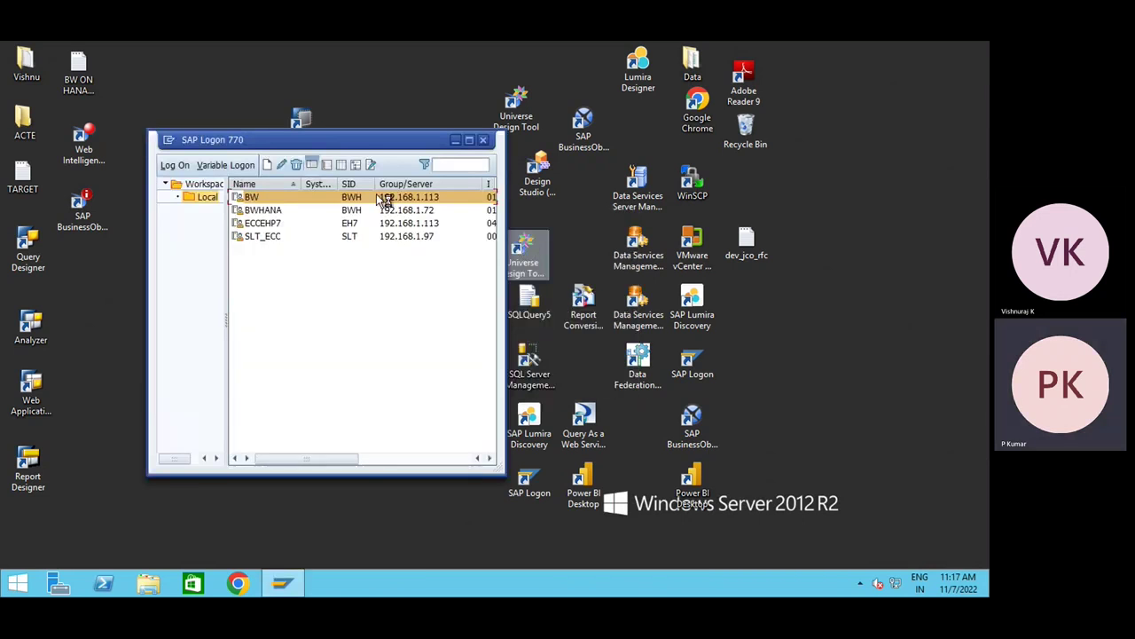
left_click_drag(368, 147, 375, 147)
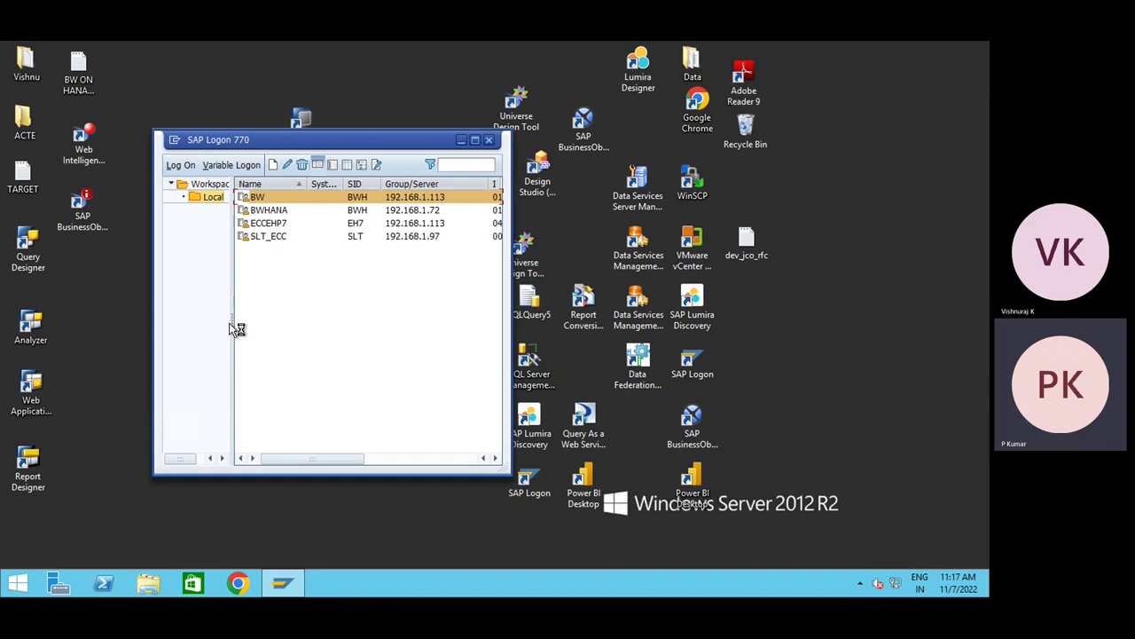
left_click_drag(233, 319, 244, 319)
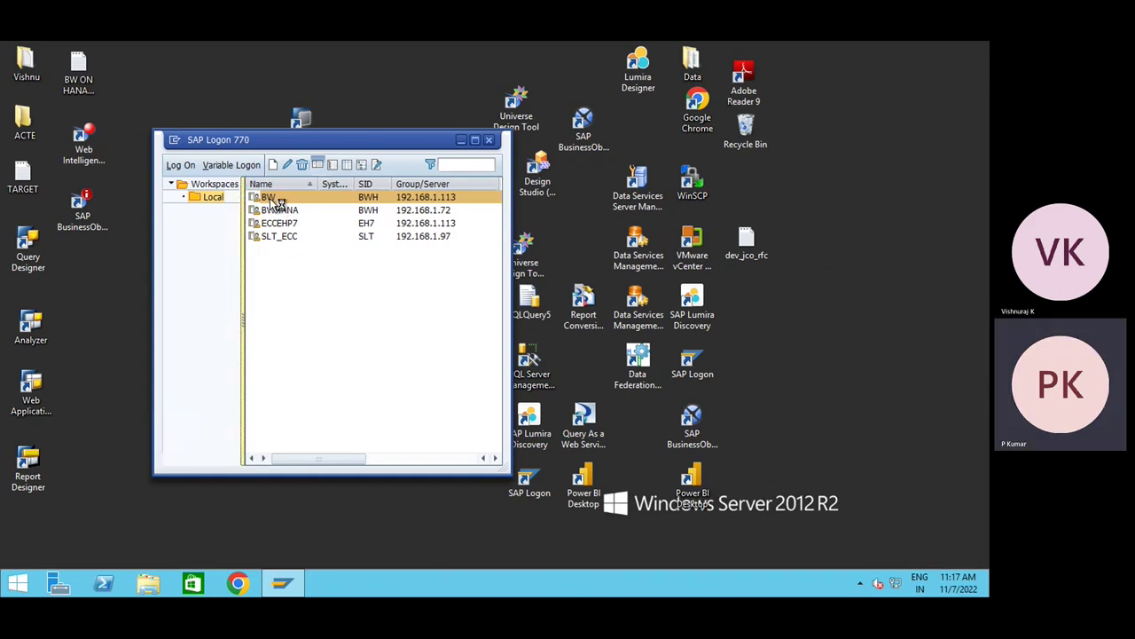
double_click(268, 196)
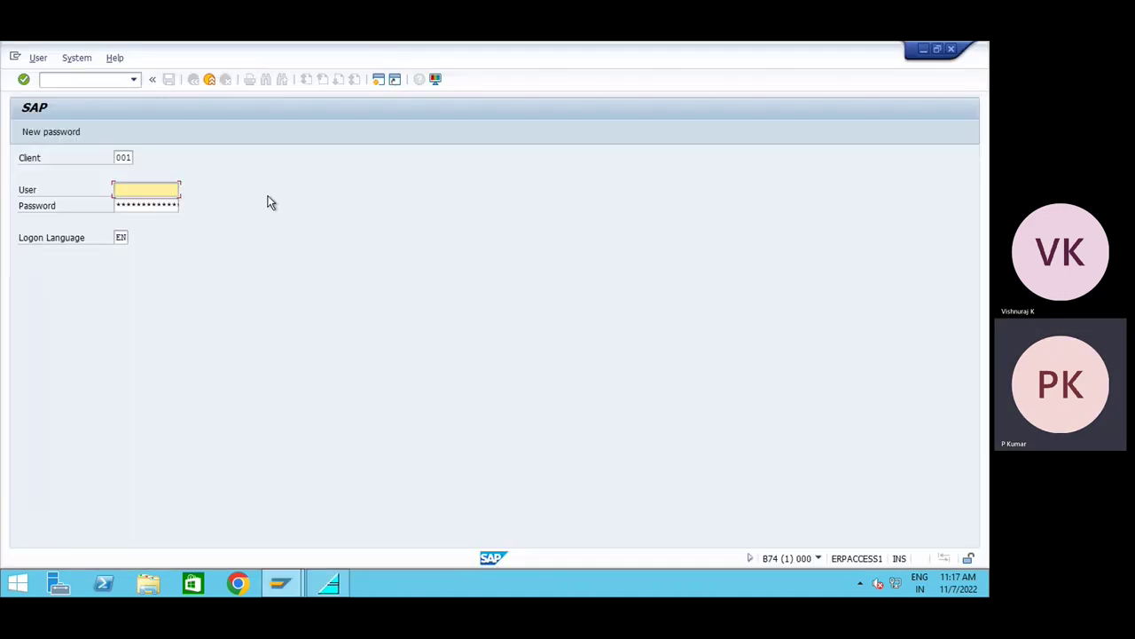
- Try to log on to client 001 with the user name best and the account password
left_click(150, 205)
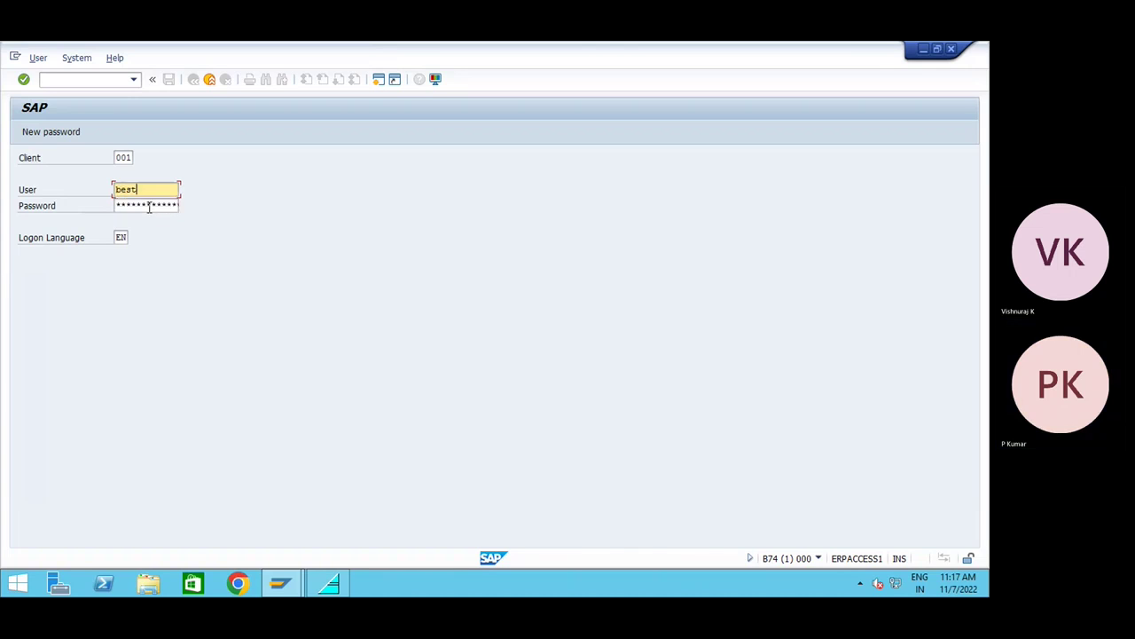
left_click(149, 207)
type("***")
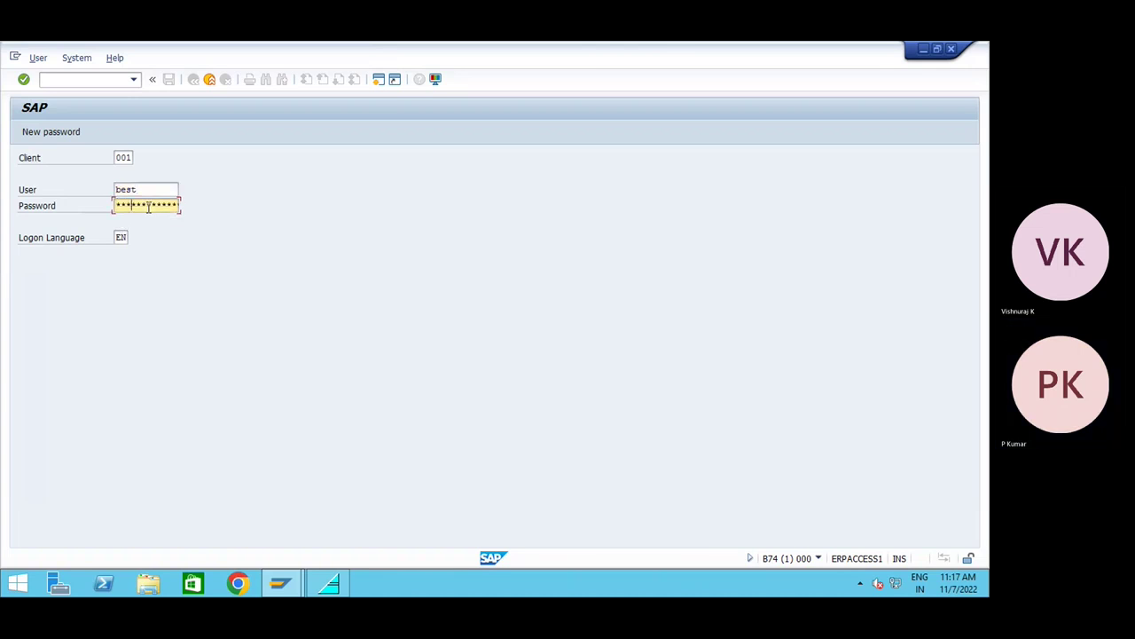
type("***")
key("Return")
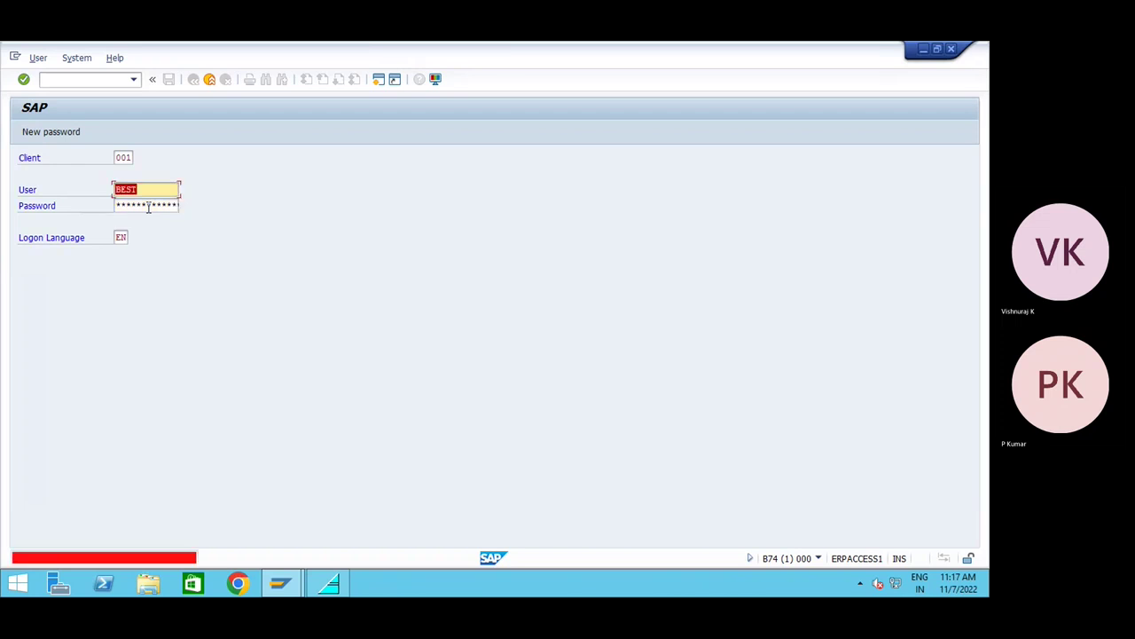
- Re-enter the SAP account password, submit the logon and dismiss the information message
left_click(148, 205)
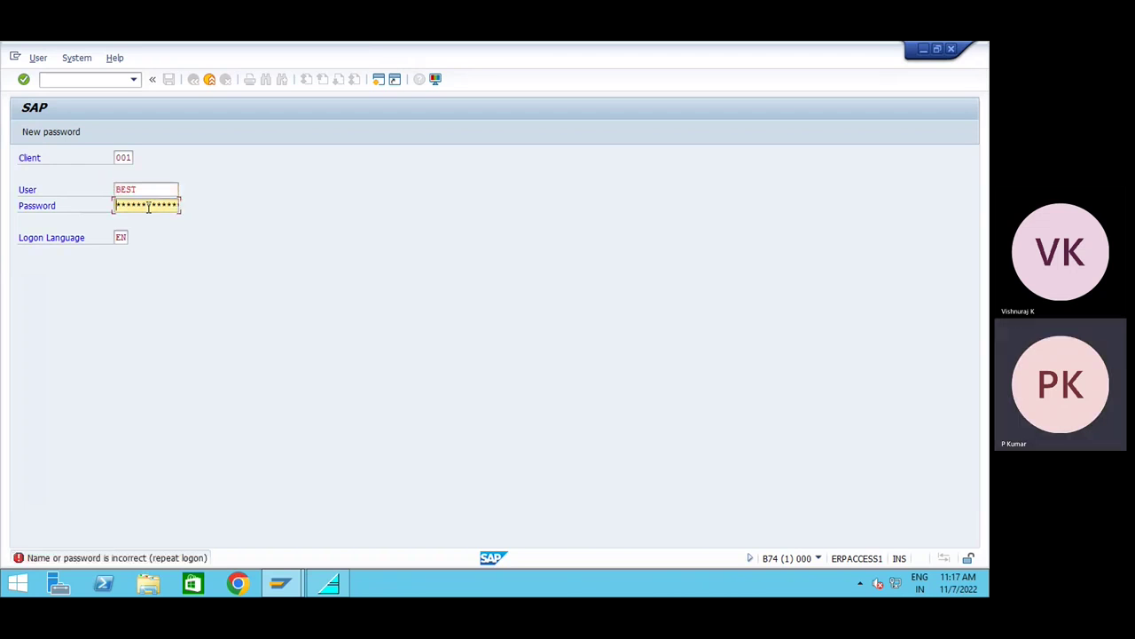
type("**********")
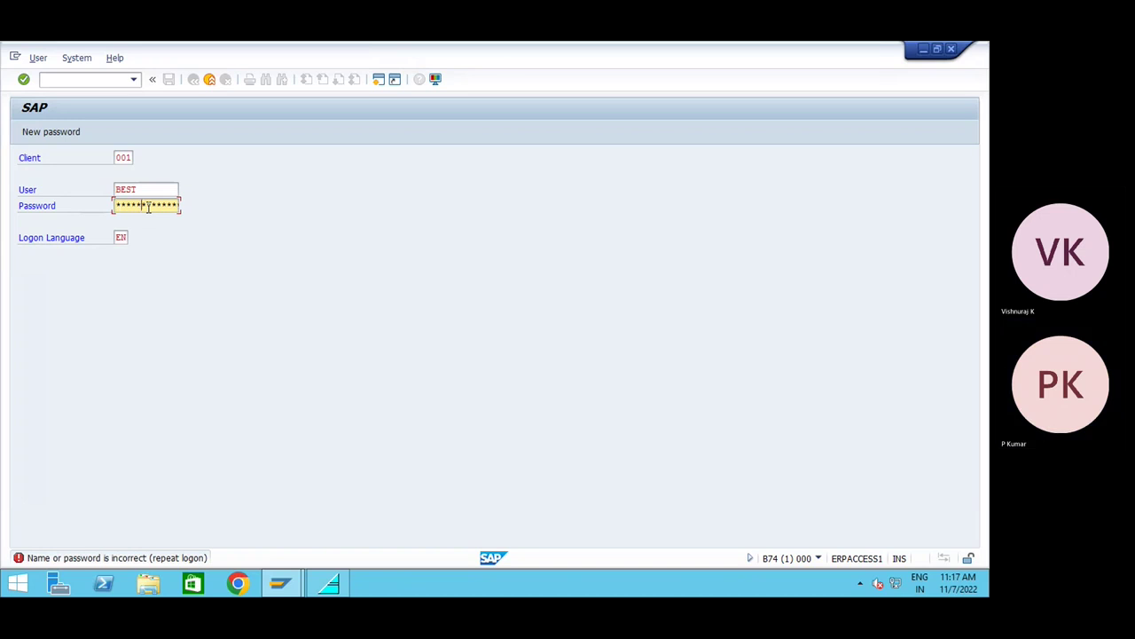
key("Return")
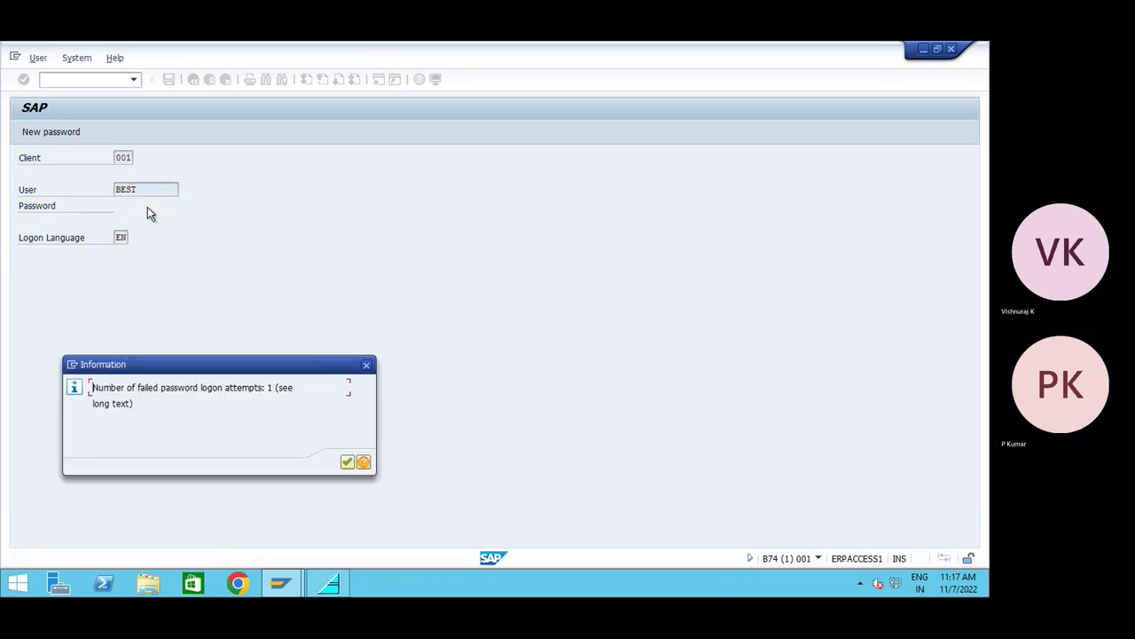
key("Return")
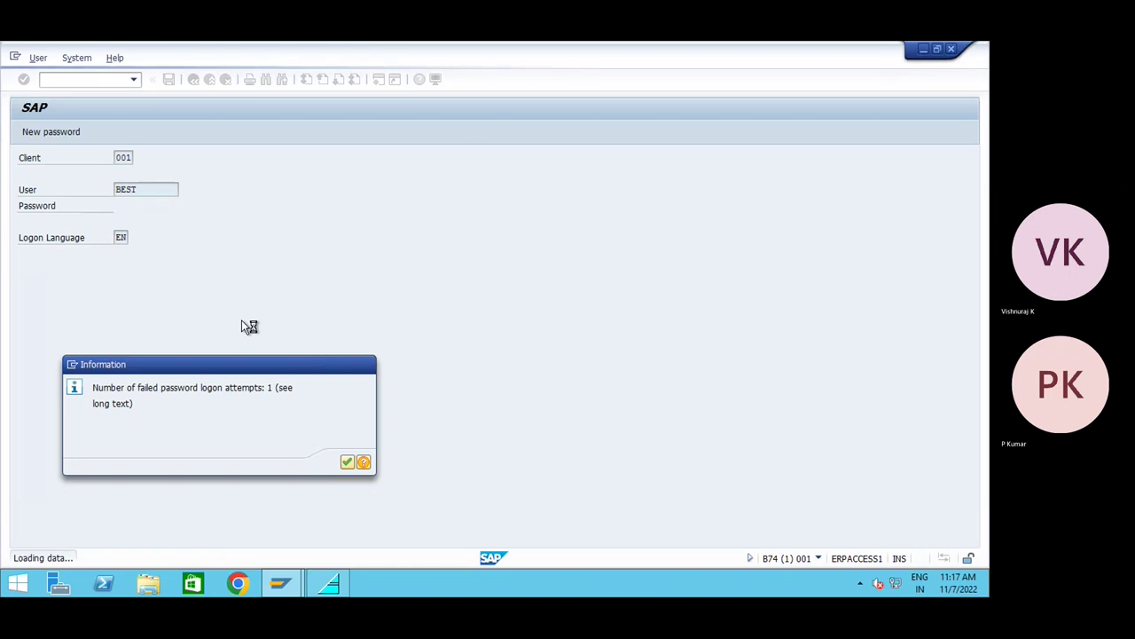
- Run transaction rsa1, widen the Modeling navigation area and display the Source Systems tree
type("rsa1")
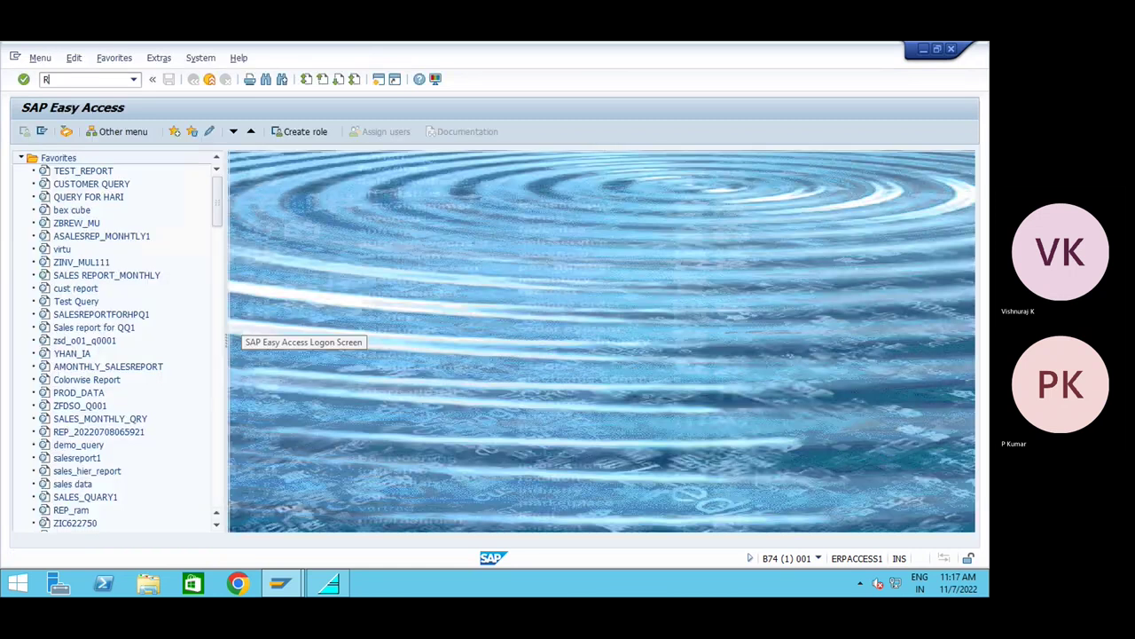
key("Return")
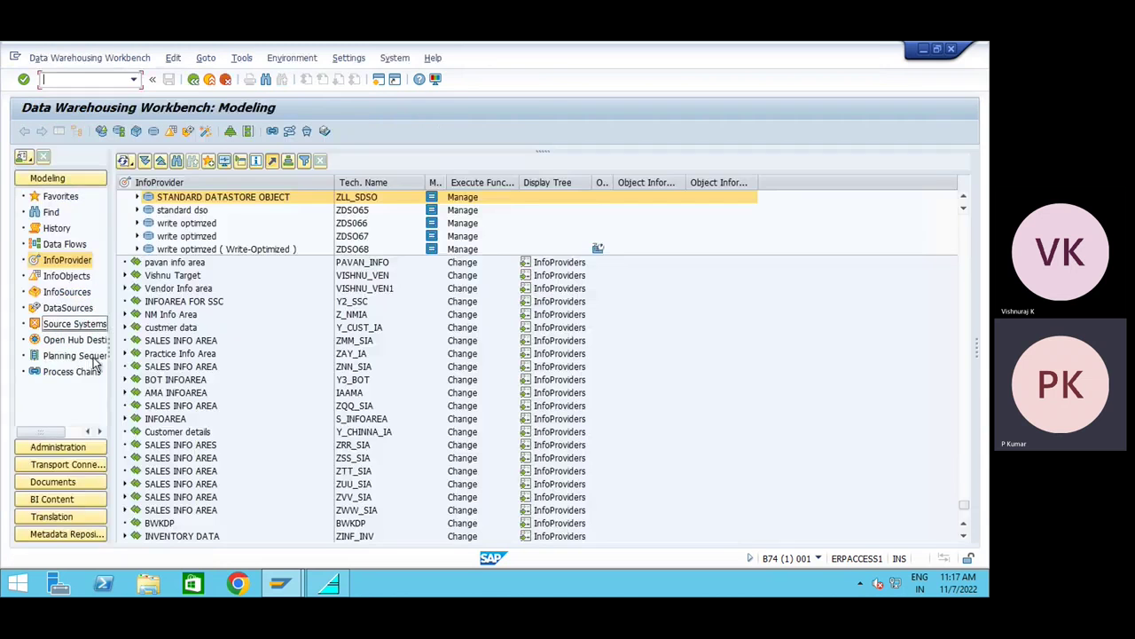
left_click_drag(106, 351, 167, 233)
left_click(79, 326)
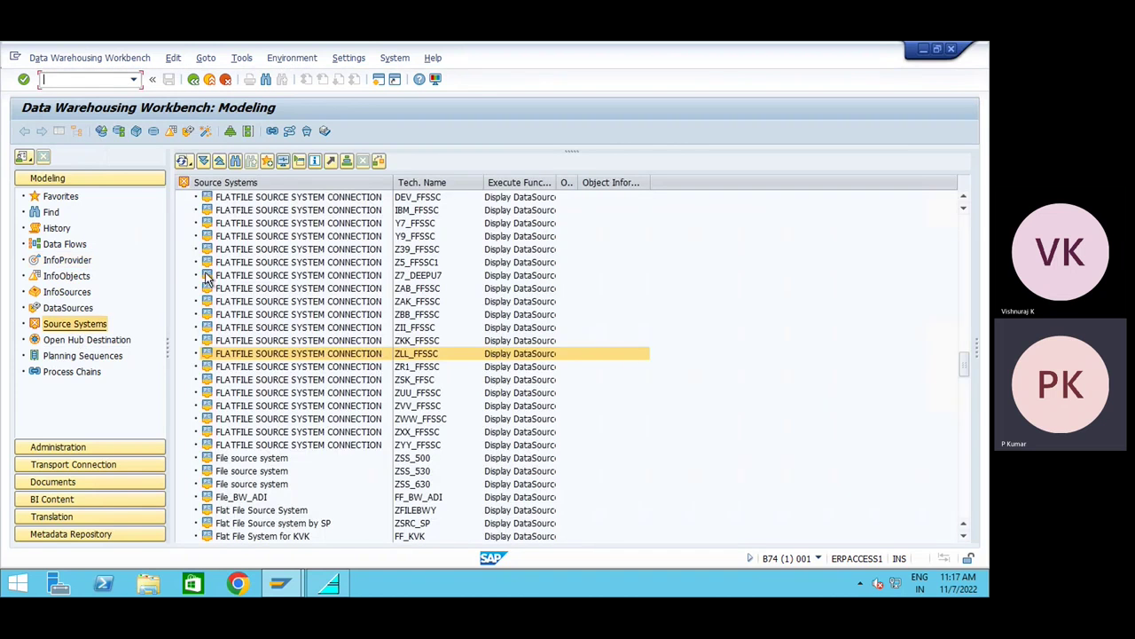
- Collapse the File source systems folder and review the DB Connect, Web Service and ODP - SAP (Extractors) types
left_click_drag(967, 371, 974, 215)
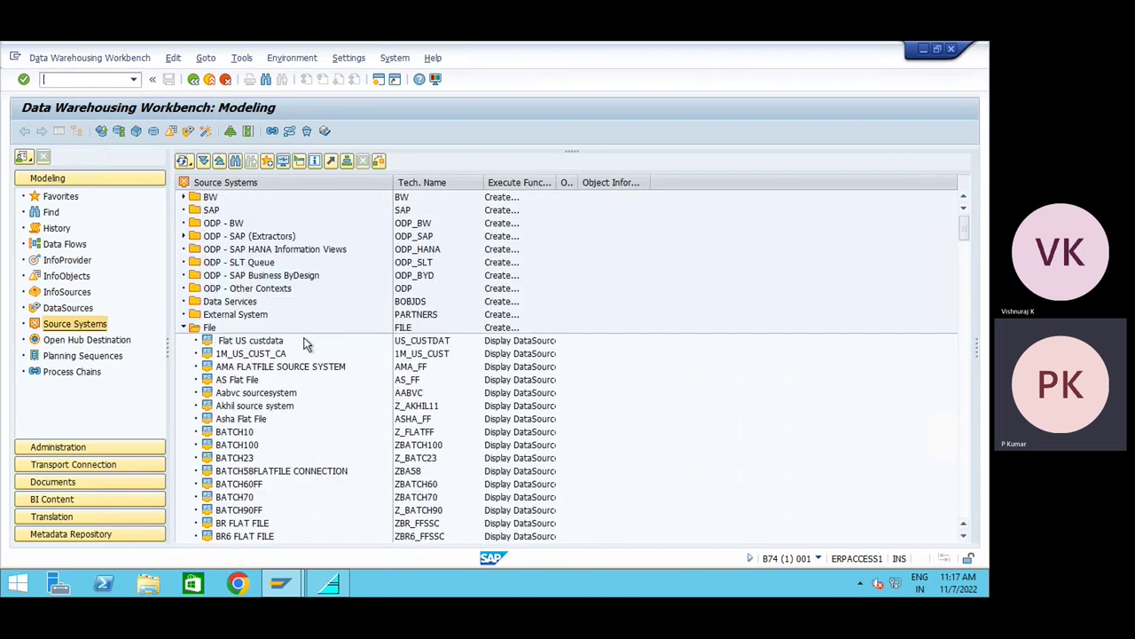
left_click(184, 327)
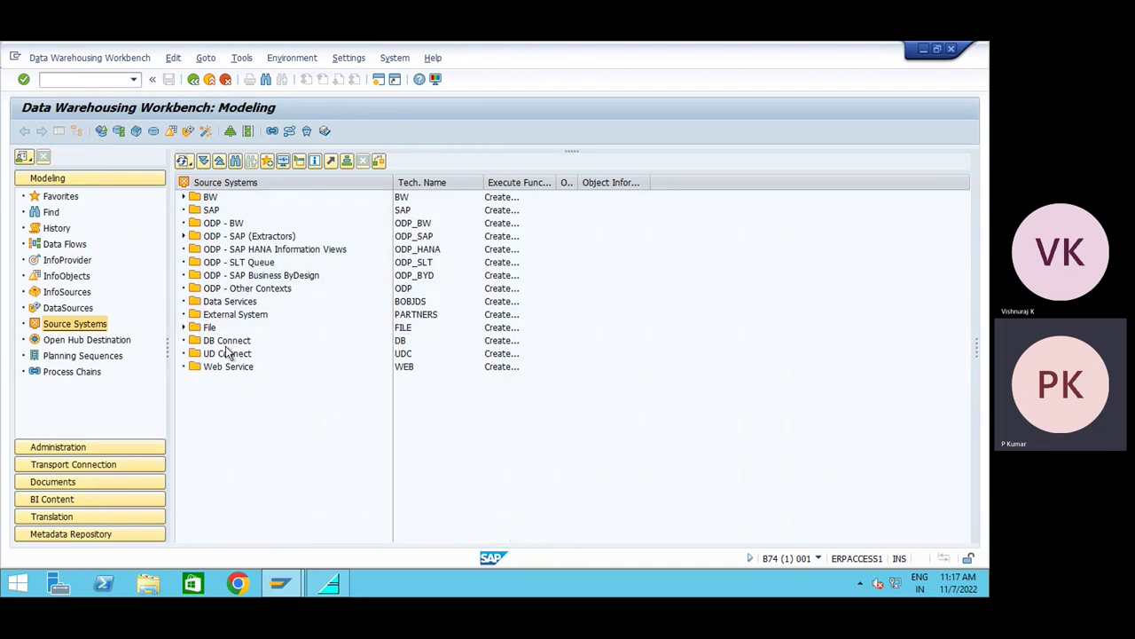
left_click(226, 344)
left_click(232, 368)
left_click(228, 237)
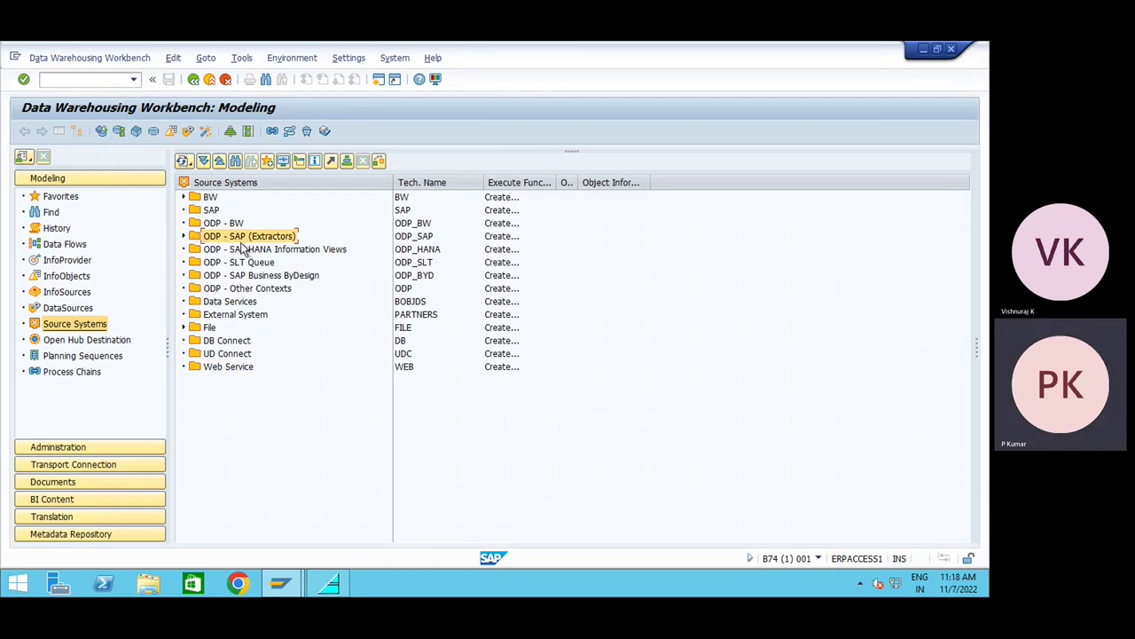
- Expand ODP - SAP (Extractors) and run a check on the ODP source system connection inside it
left_click(183, 236)
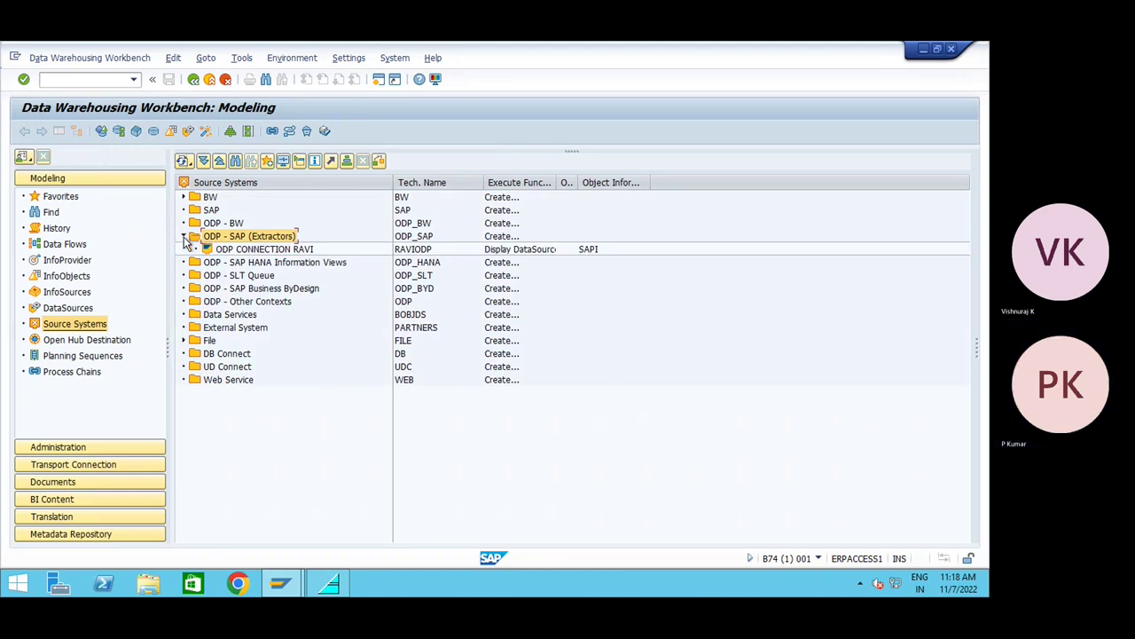
left_click(259, 251)
right_click(276, 255)
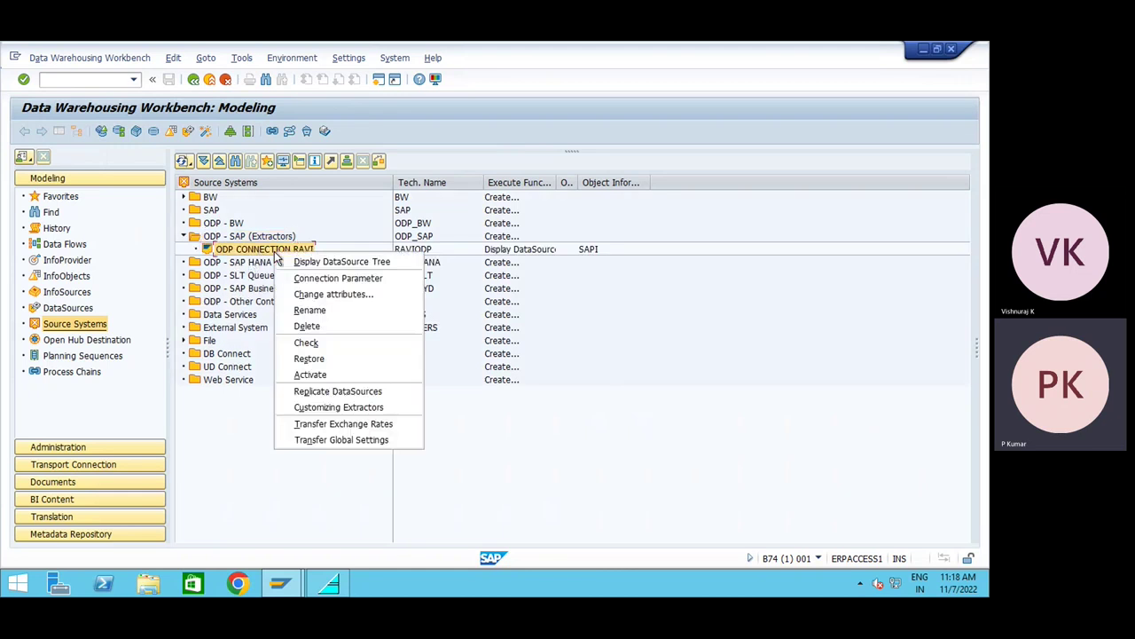
left_click(327, 348)
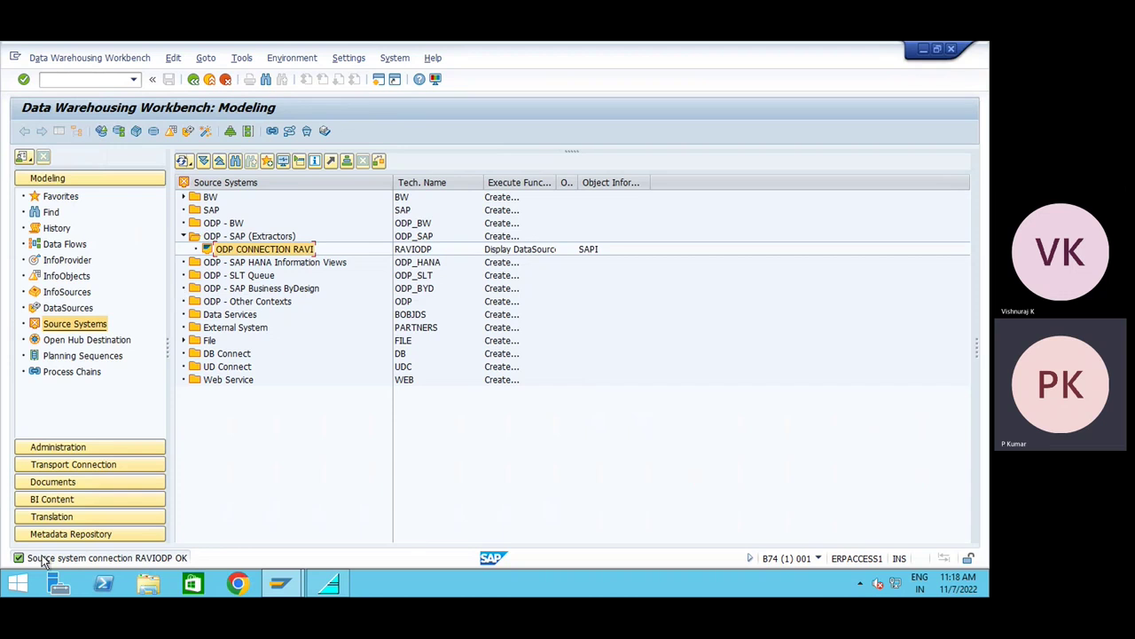
- Expand the BW folder and compare the ER7 Client 800 entry with the ODP connection, narrowing the Source Systems column slightly
left_click(184, 197)
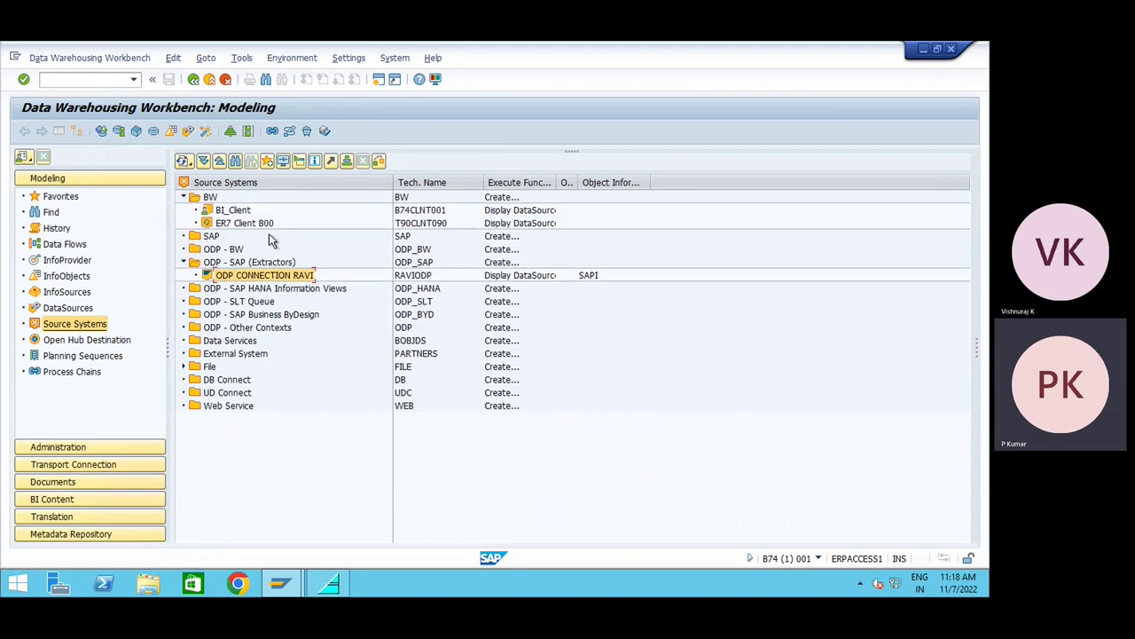
left_click(210, 225)
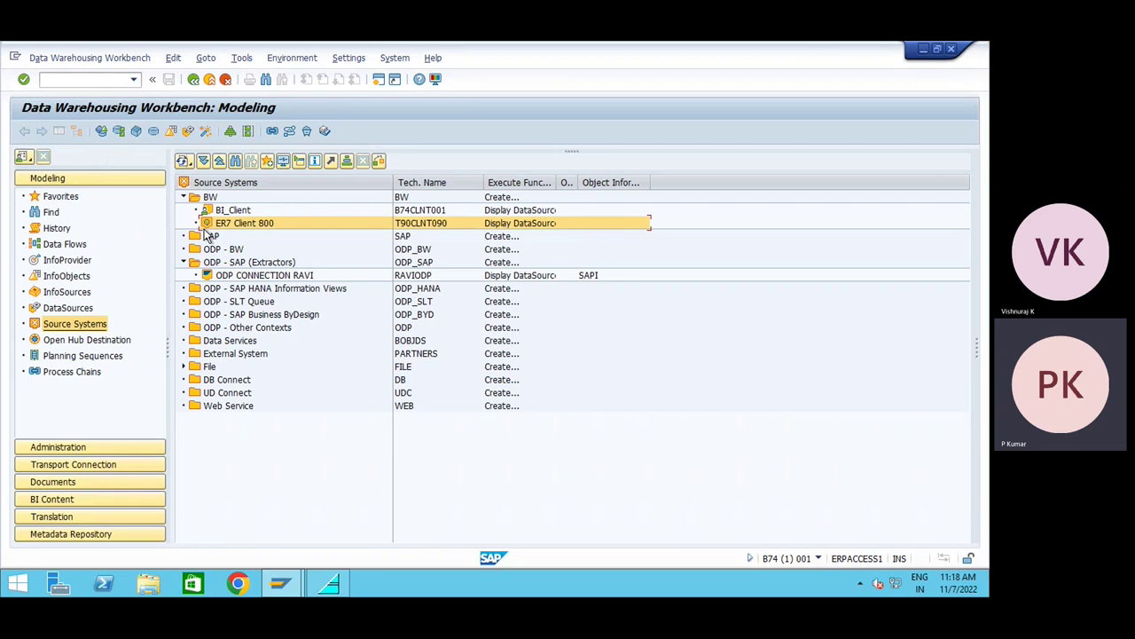
left_click(206, 278)
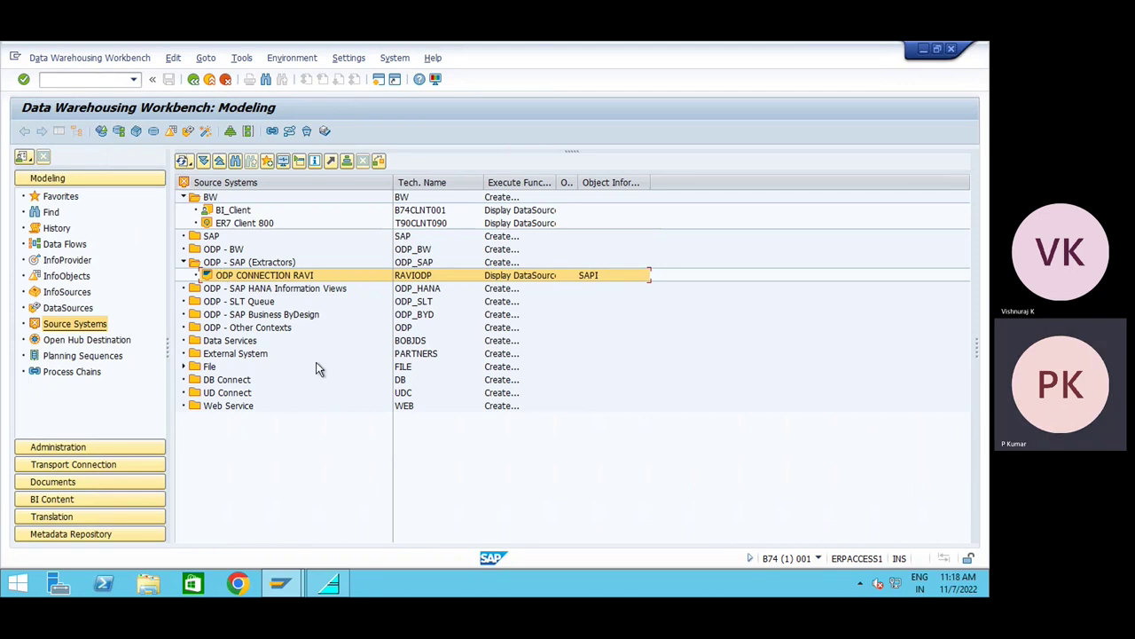
left_click(208, 224)
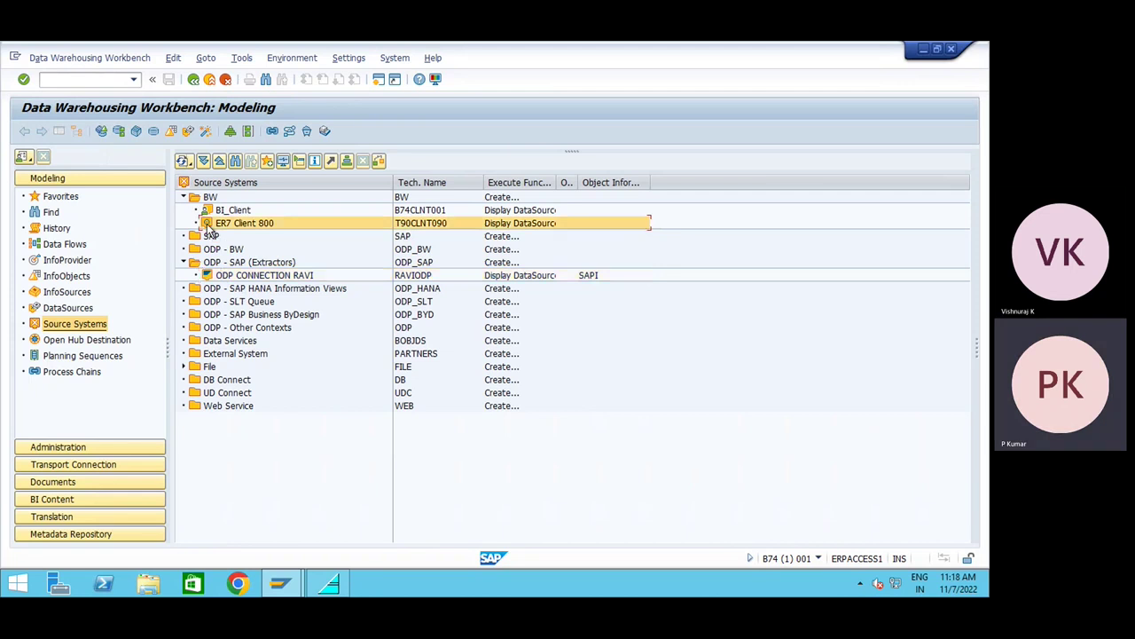
left_click(213, 278)
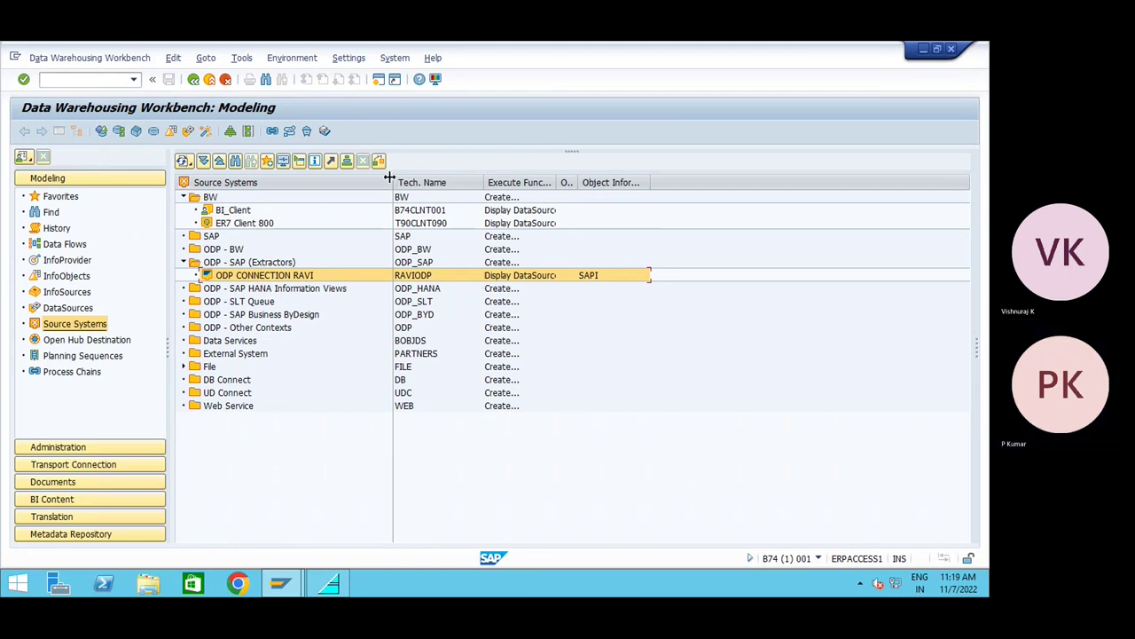
left_click_drag(392, 177, 385, 177)
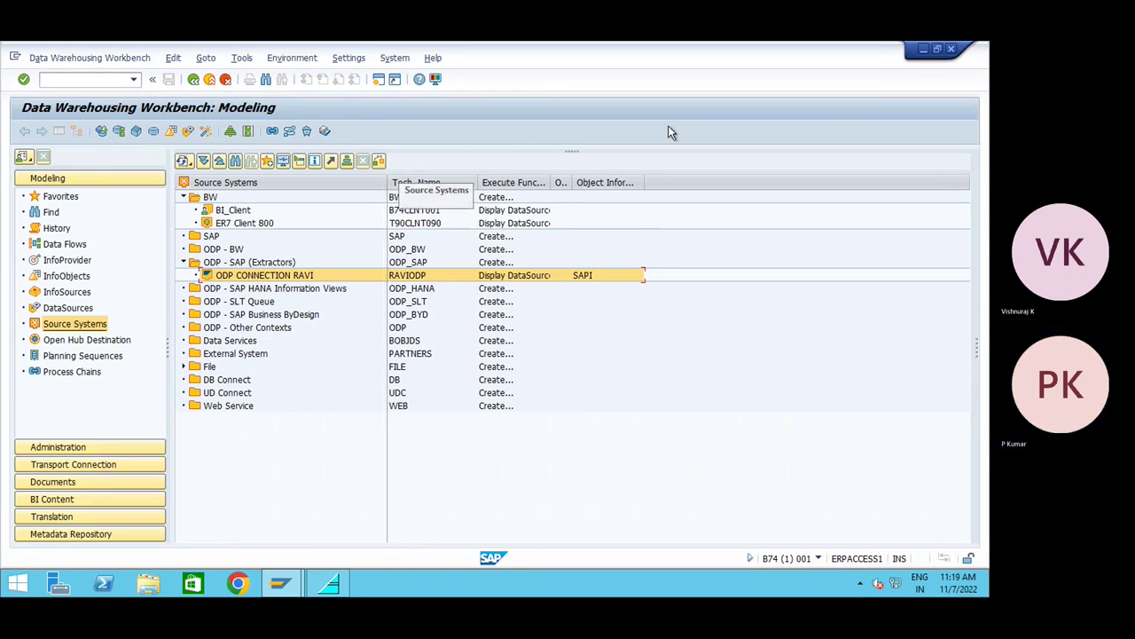
- Minimize the Data Warehousing Workbench, close the Synactive GuiXT window and return to the SAP Logon window
left_click(923, 51)
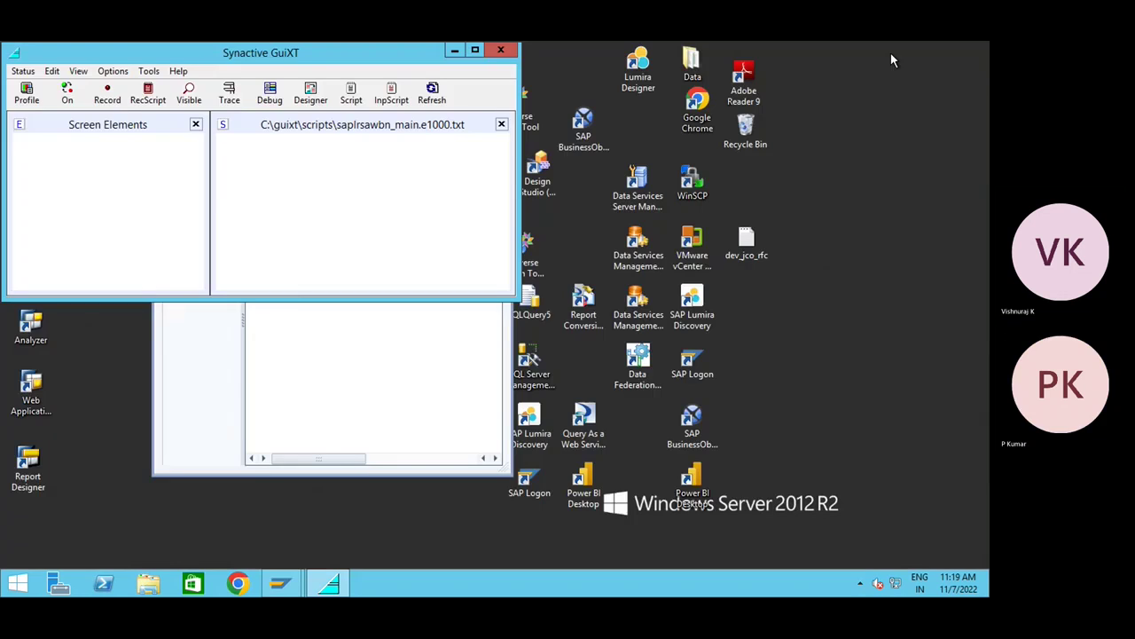
left_click(501, 50)
left_click(505, 358)
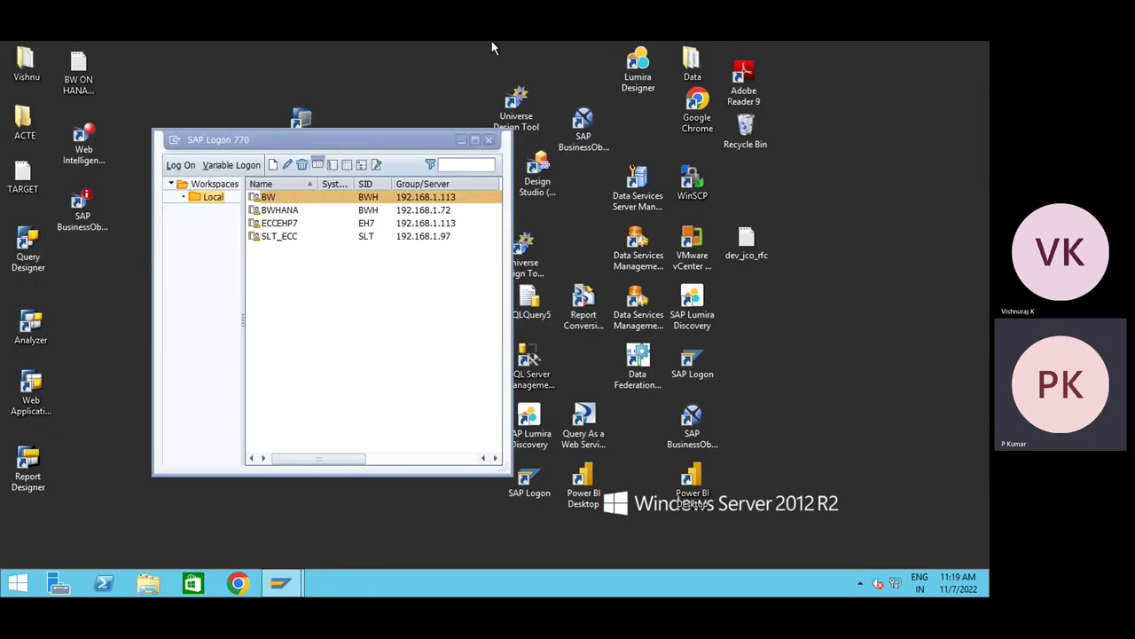
- Minimize the remote desktop session and switch to the Chrome browser on the local computer
mouse_move(557, 51)
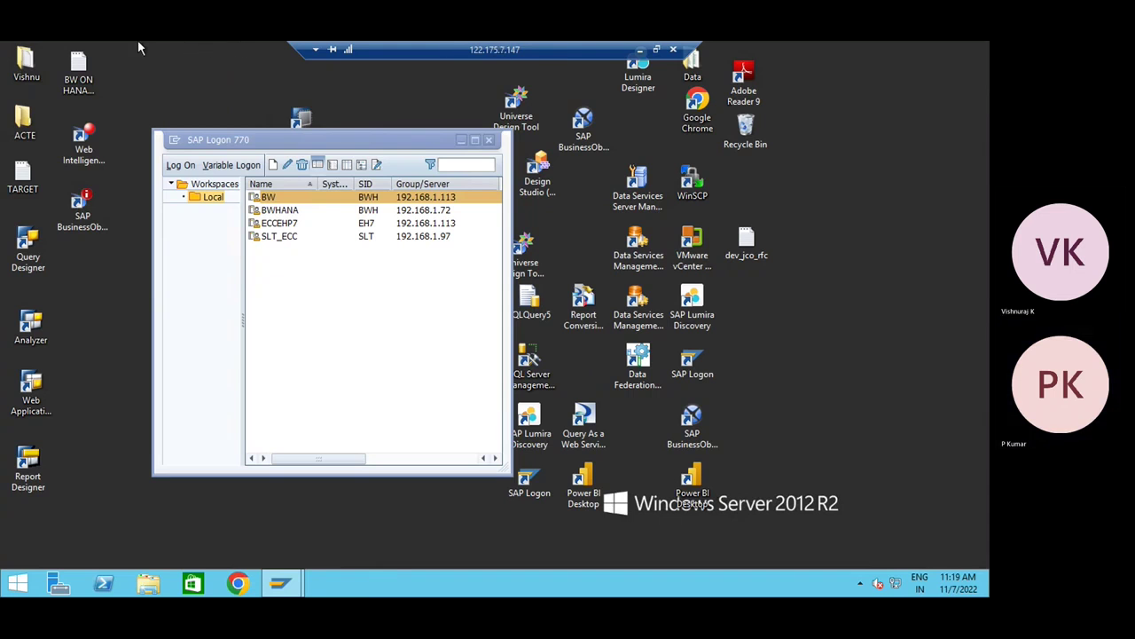
left_click(640, 49)
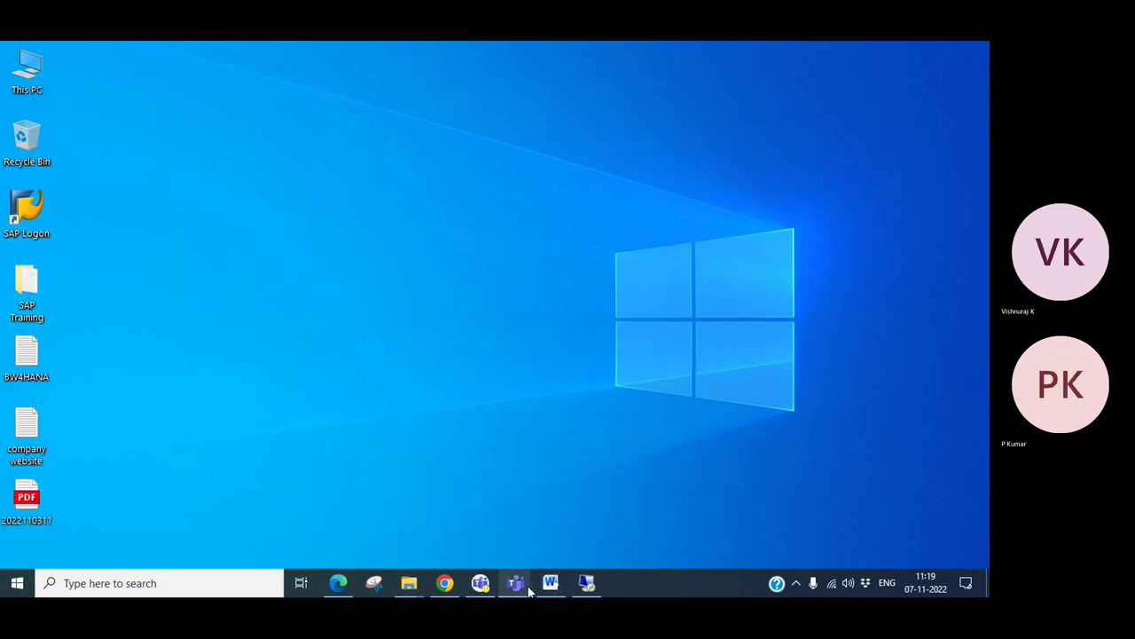
left_click(445, 582)
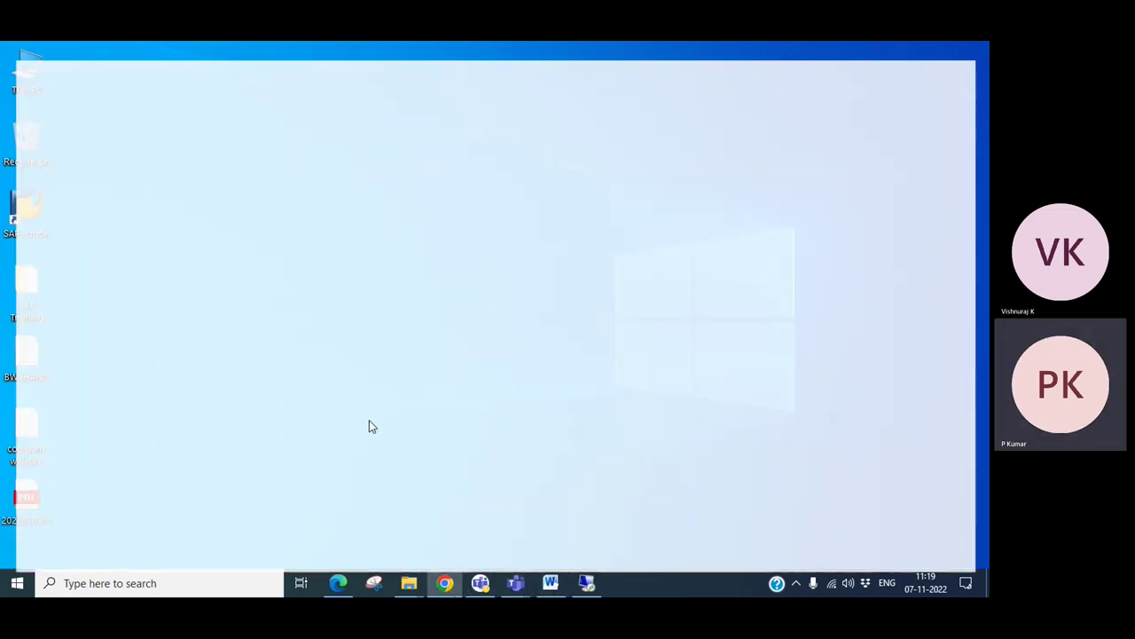
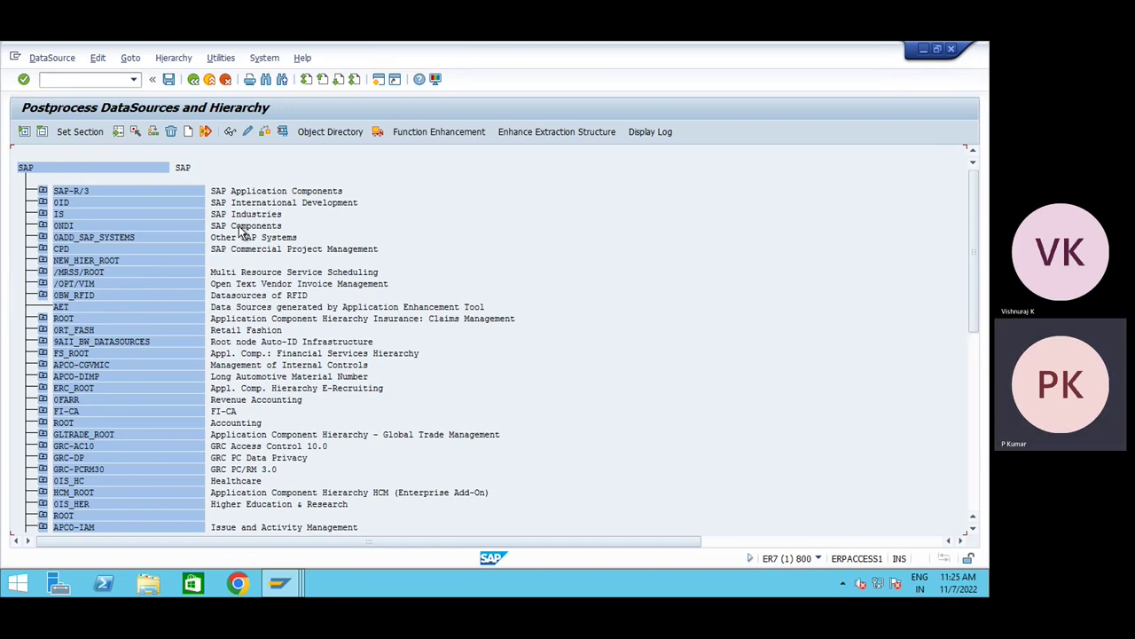
- Open the ABAP Dictionary initial screen in a new session
left_click(68, 78)
type("/O")
type("SBIW")
key("Return")
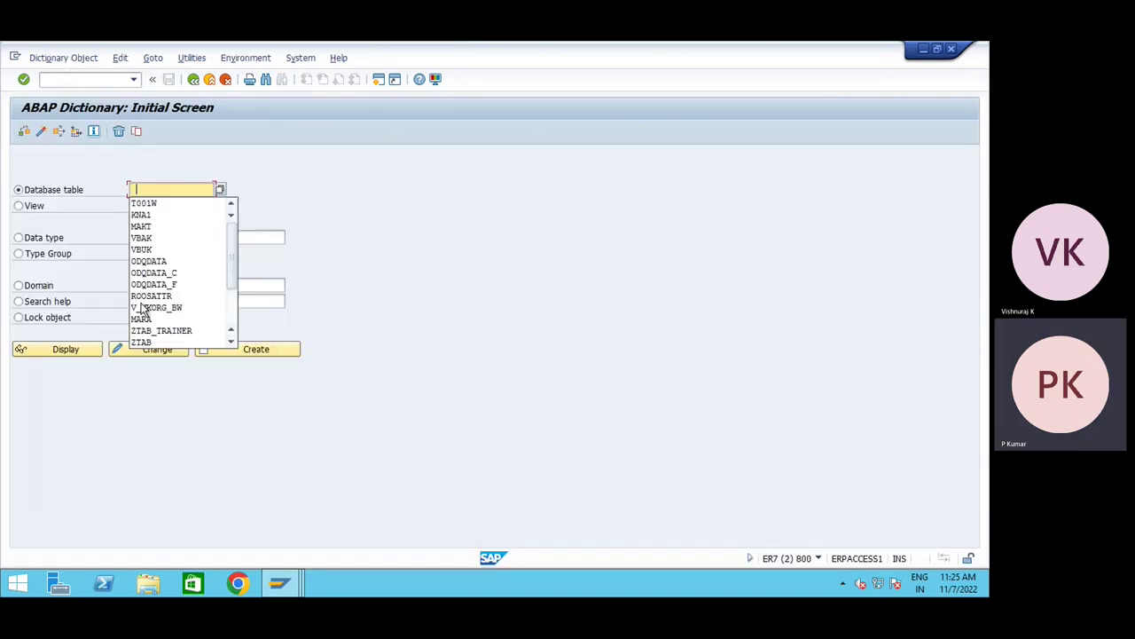
- Choose ROOSATTR from the previously used database tables and display its definition
scroll(209, 249, "down", 1)
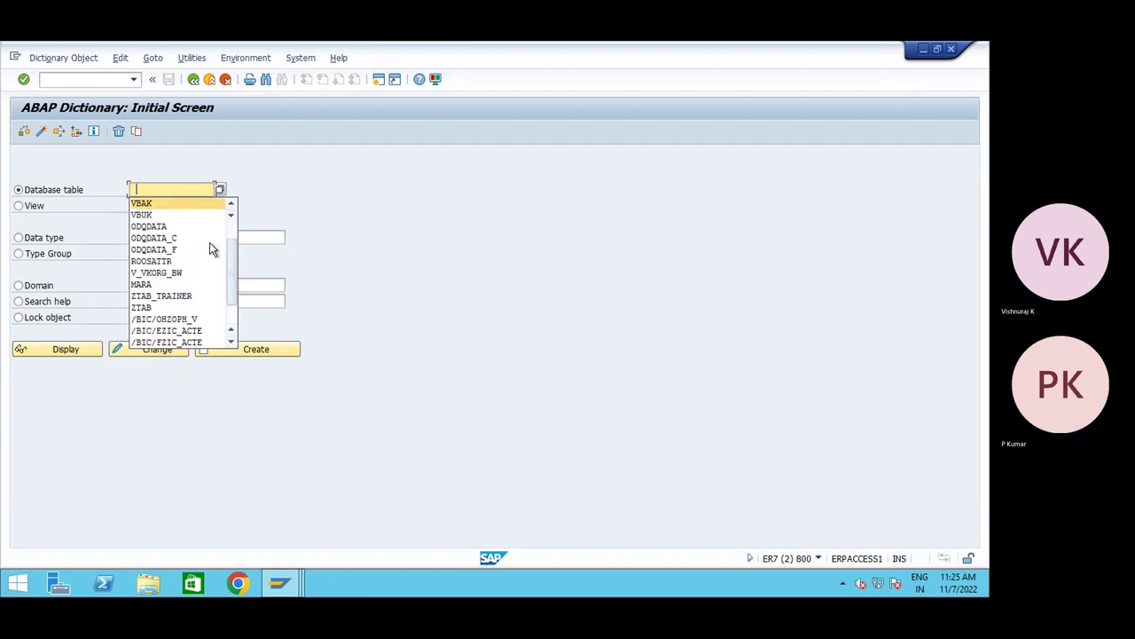
scroll(209, 242, "down", 1)
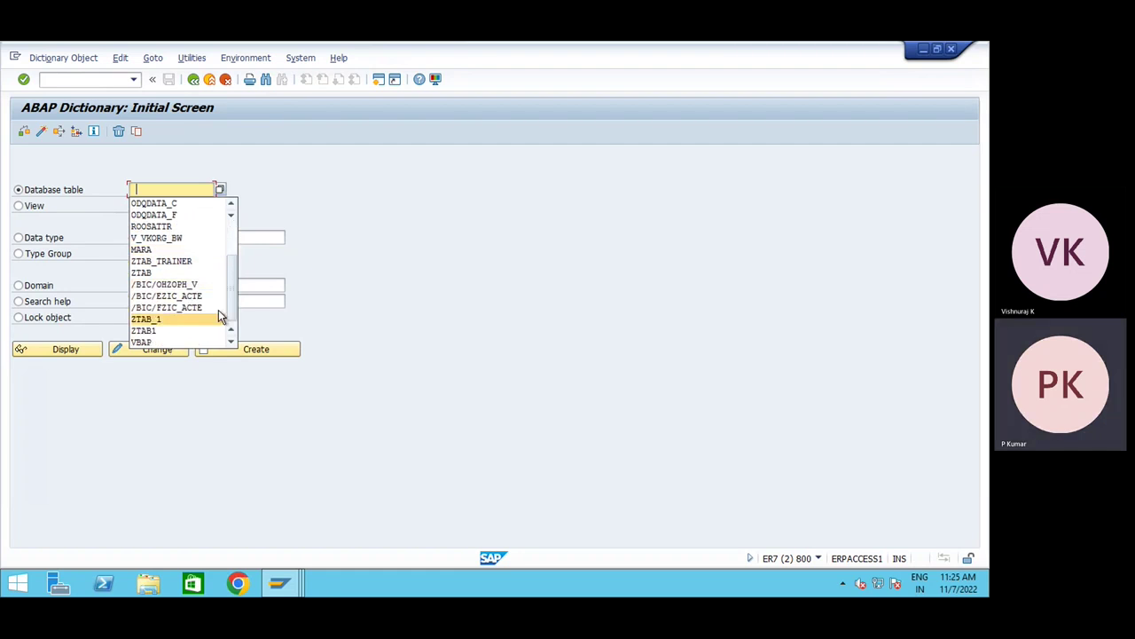
scroll(221, 311, "down", 1)
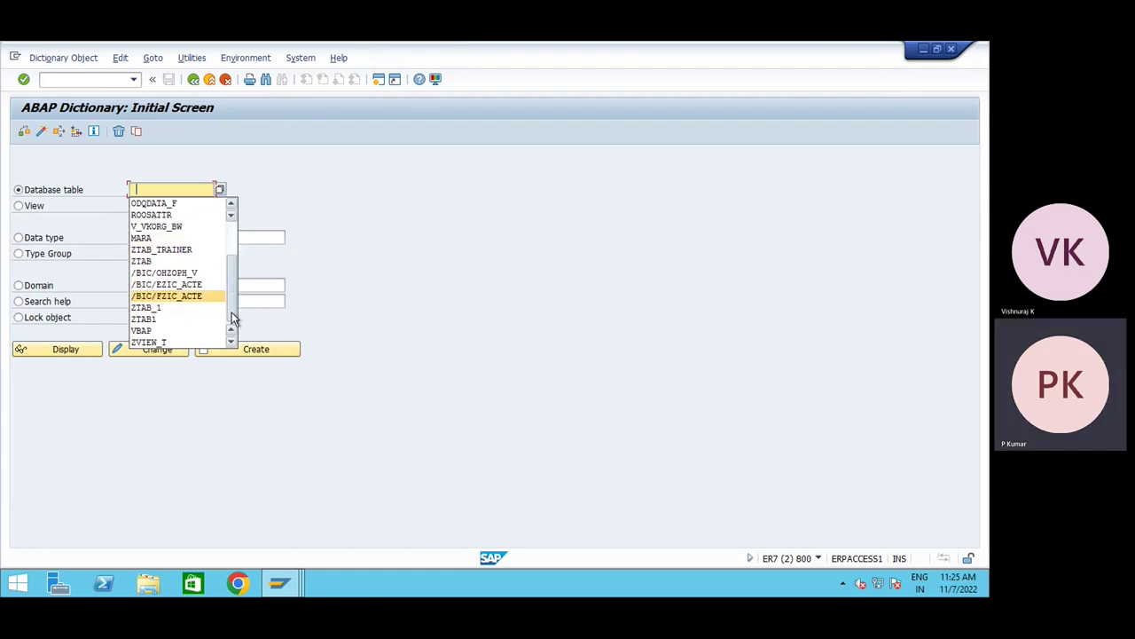
left_click(160, 215)
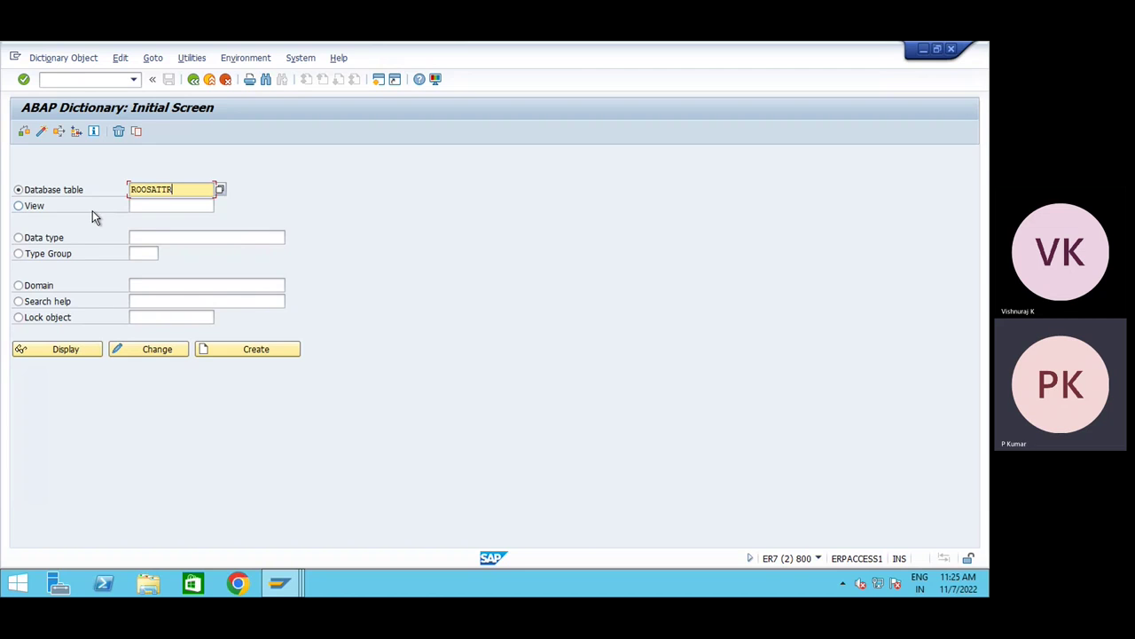
left_click(78, 351)
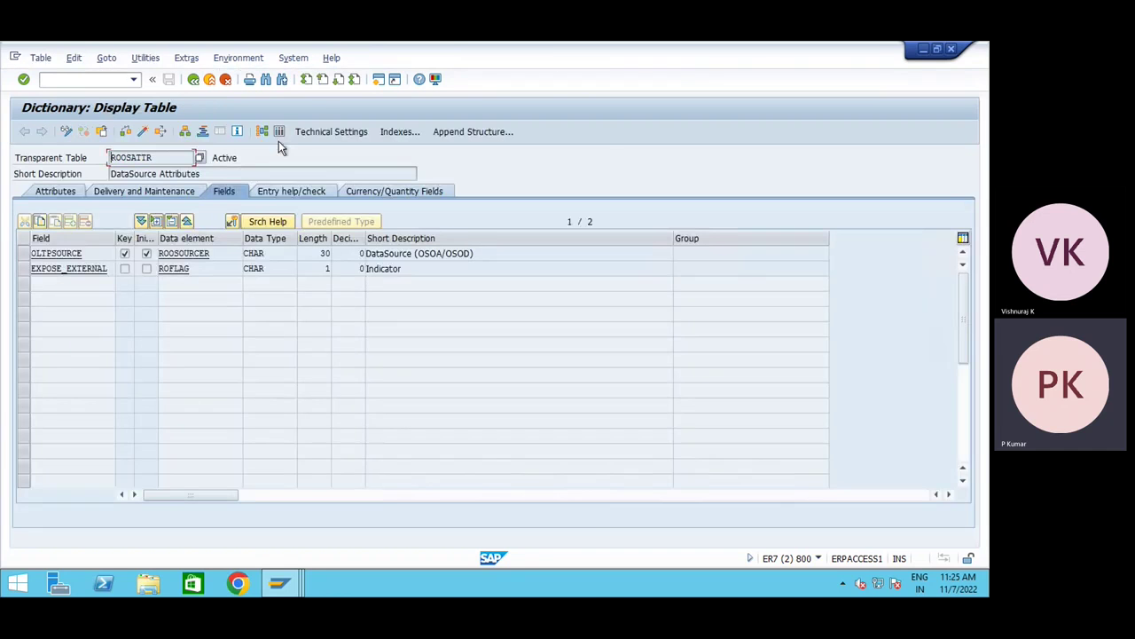
- Open the contents selection for ROOSATTR, check the number of entries for DataSource 0VENDOR_ATTR, and close the result
left_click(281, 134)
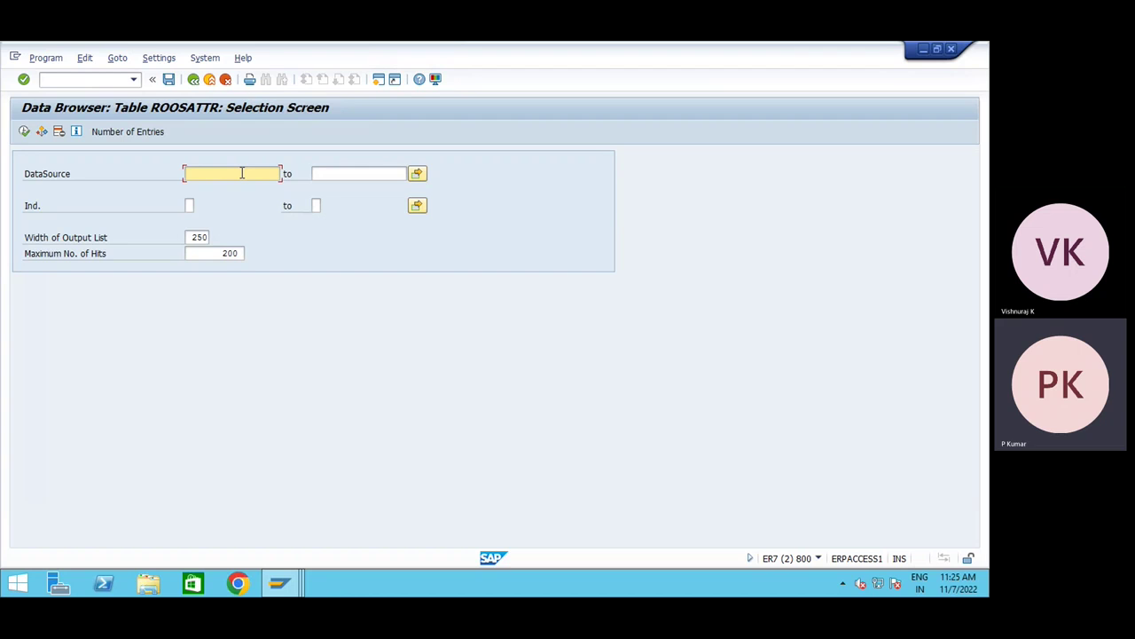
left_click(239, 173)
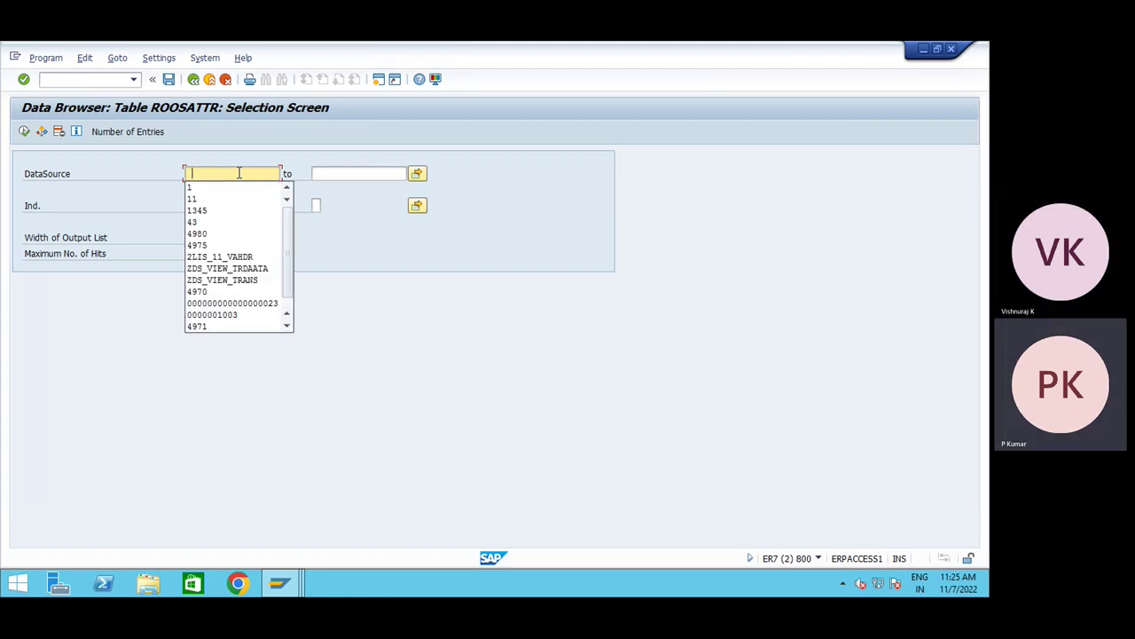
key("BackSpace")
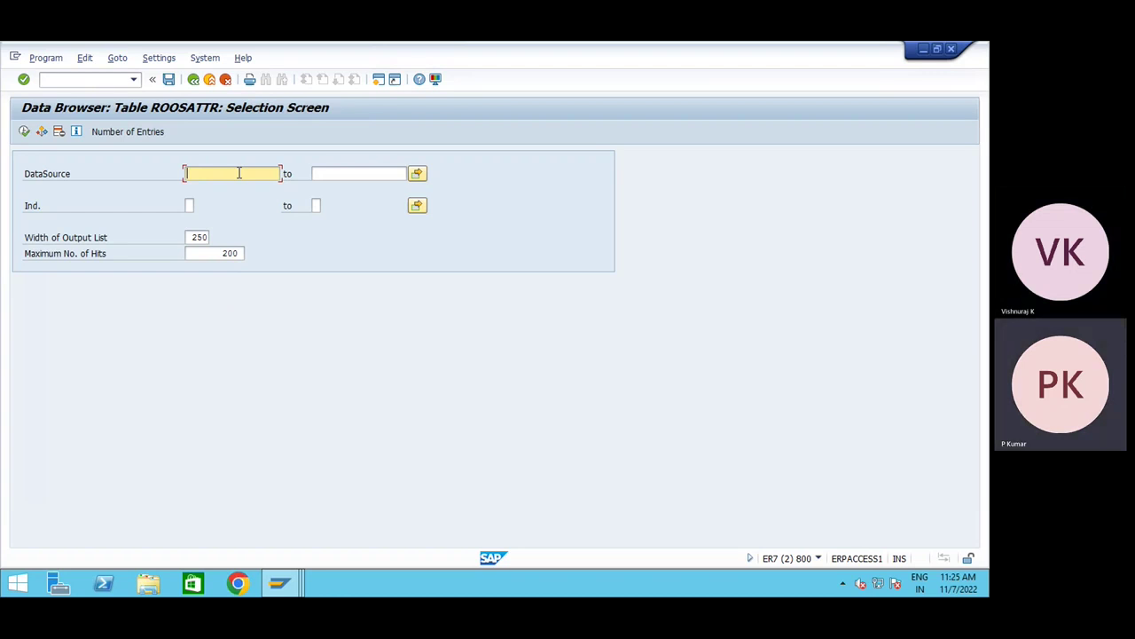
type("0VENDOR_AT")
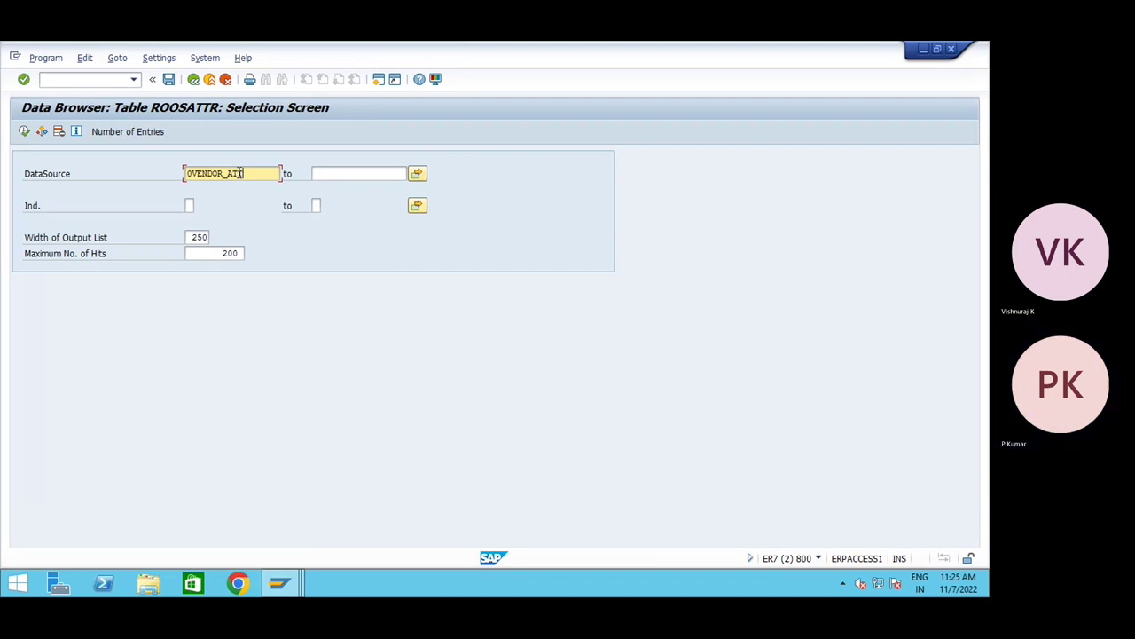
type("TR")
left_click(129, 133)
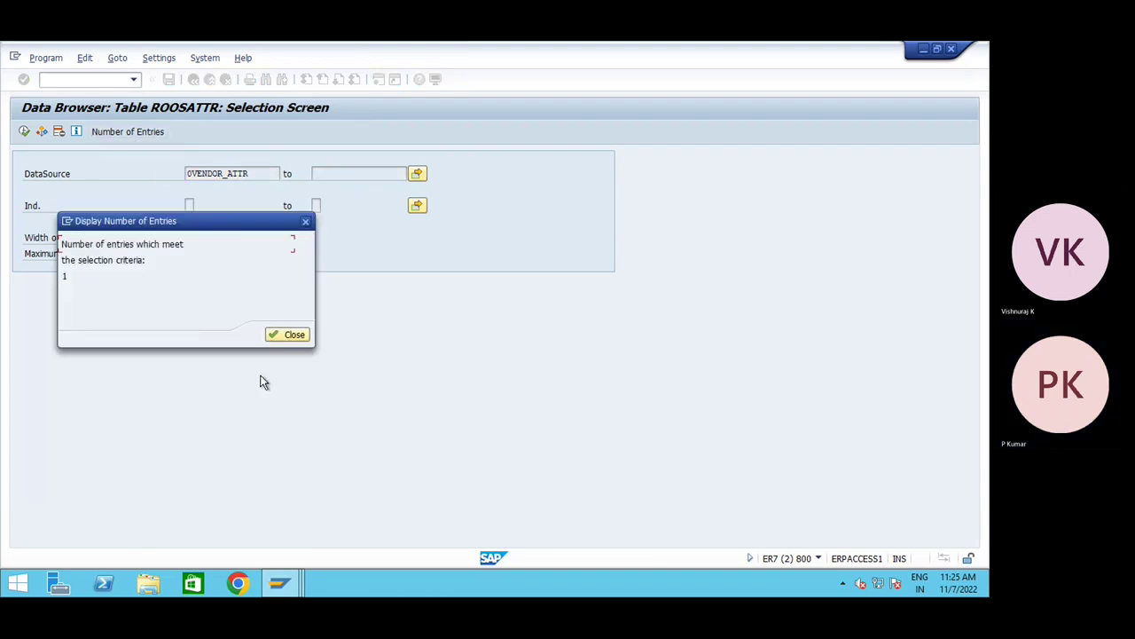
left_click_drag(289, 223, 553, 207)
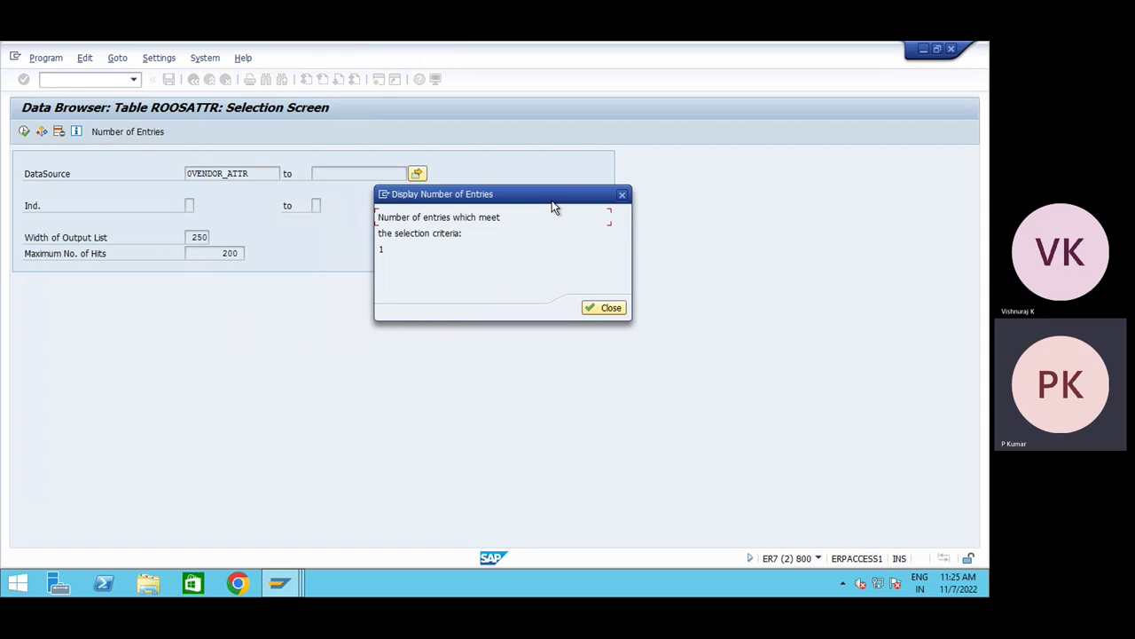
left_click(624, 194)
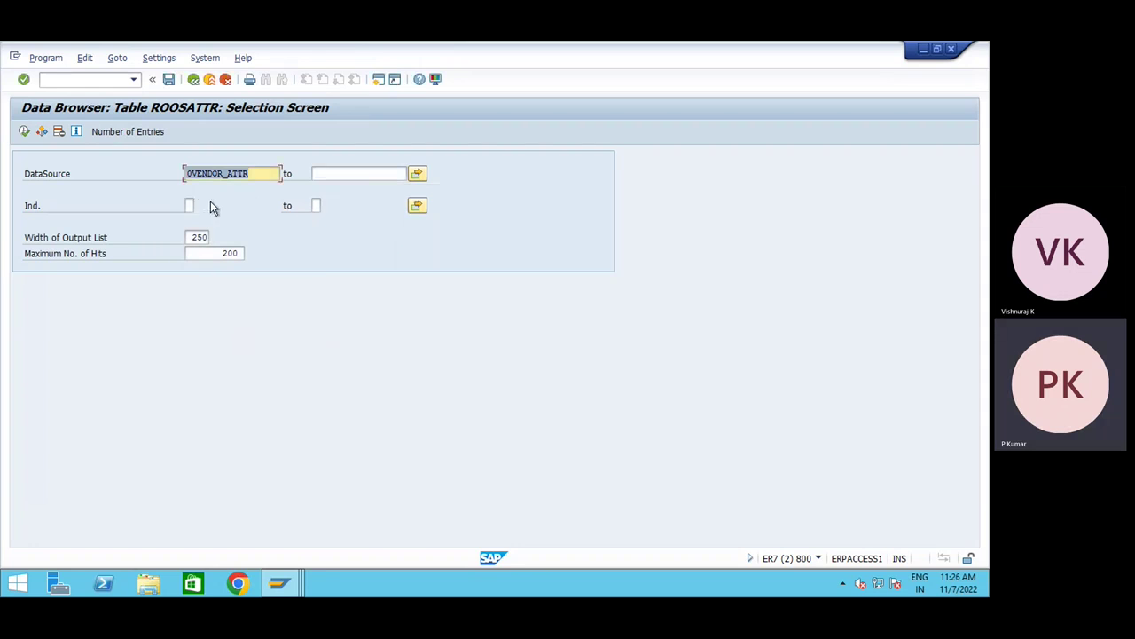
- Open the Business Content DataSource installation, transaction RSA5, in a new session
left_click(104, 80)
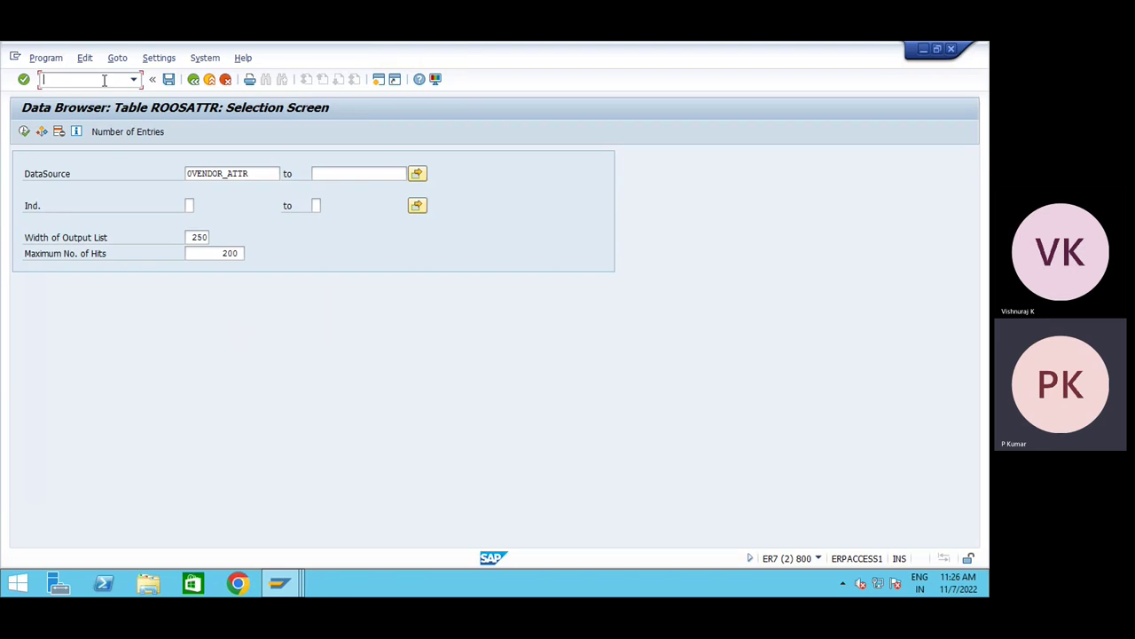
type("/0")
type("RSA5")
key("Return")
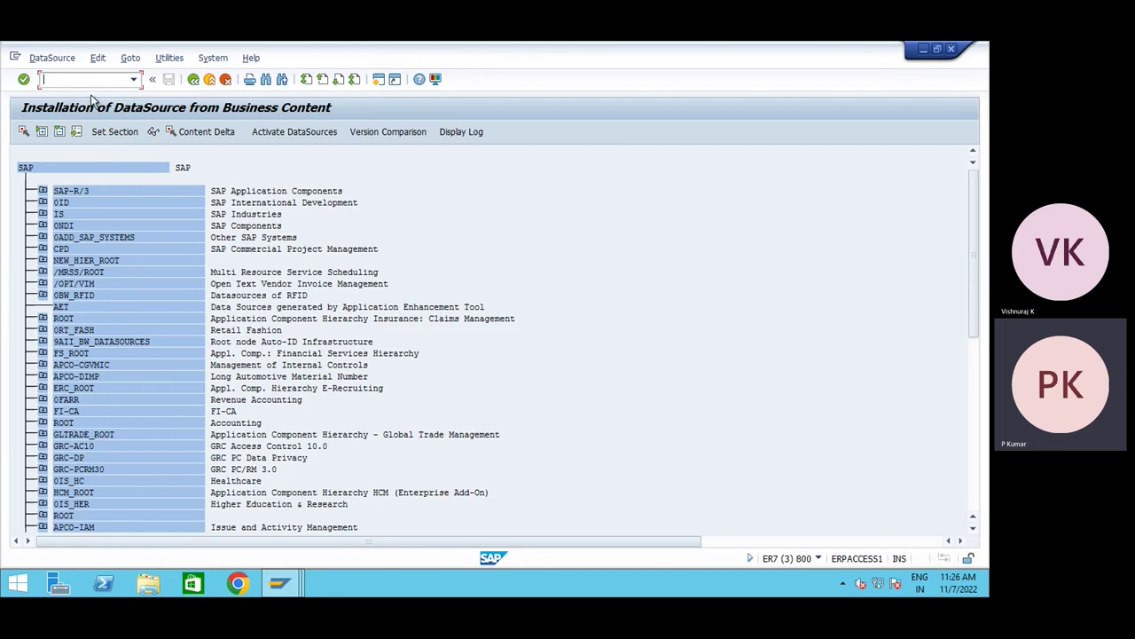
- Try to replace the Business Content DataSource session with transaction RS02
type("/NRSA")
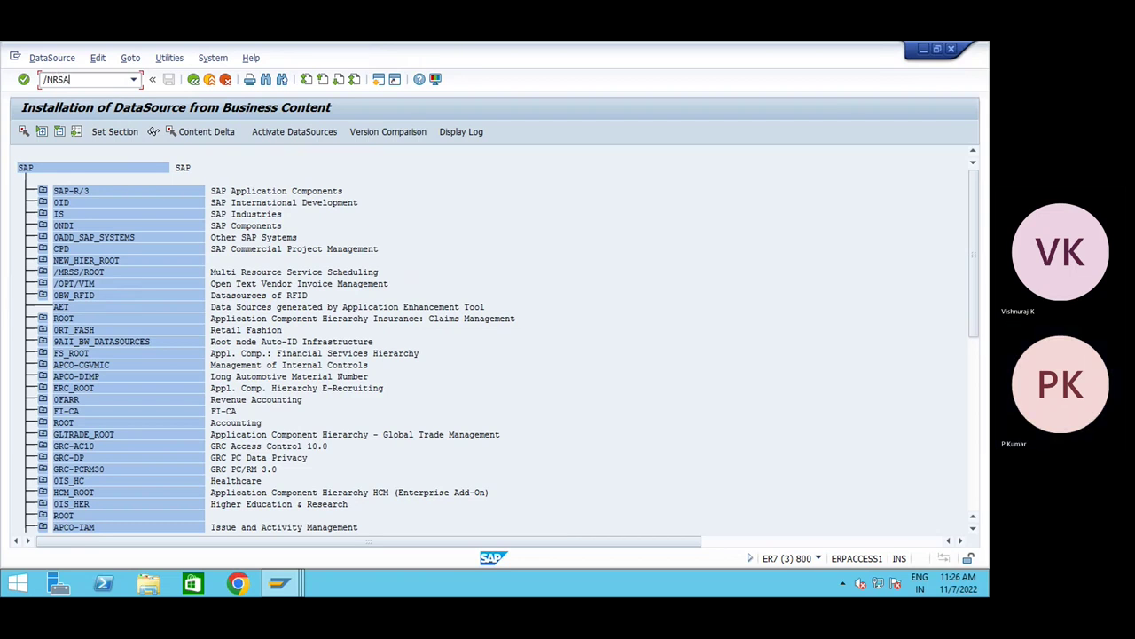
key("BackSpace")
type("02")
key("Return")
- Start transaction RSO2 to maintain generic DataSources
type("R")
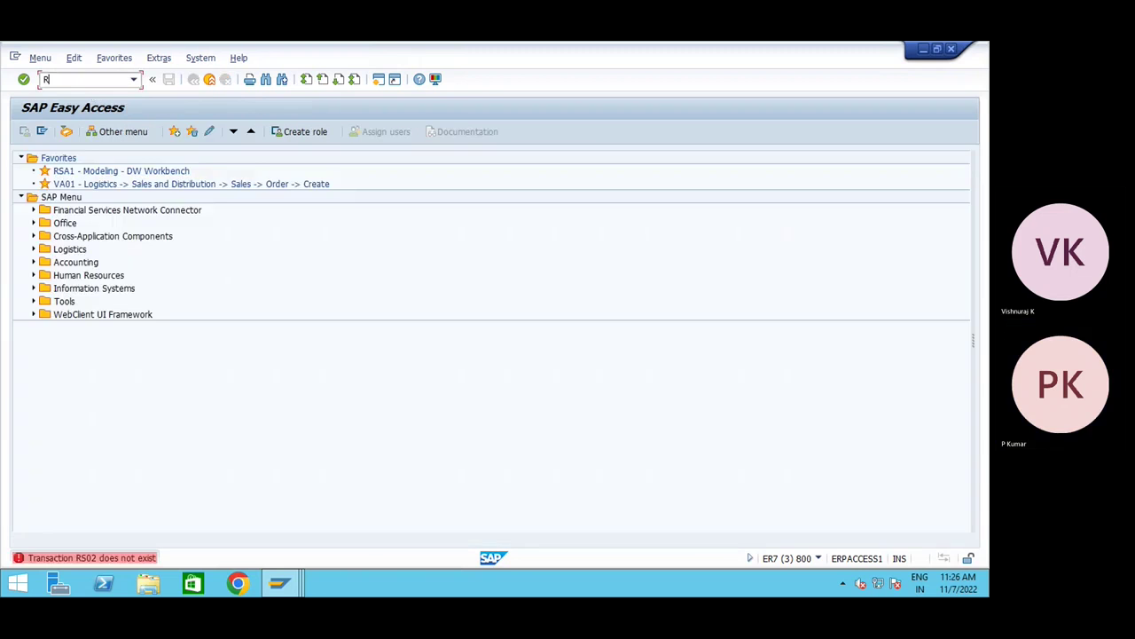
type("SO2")
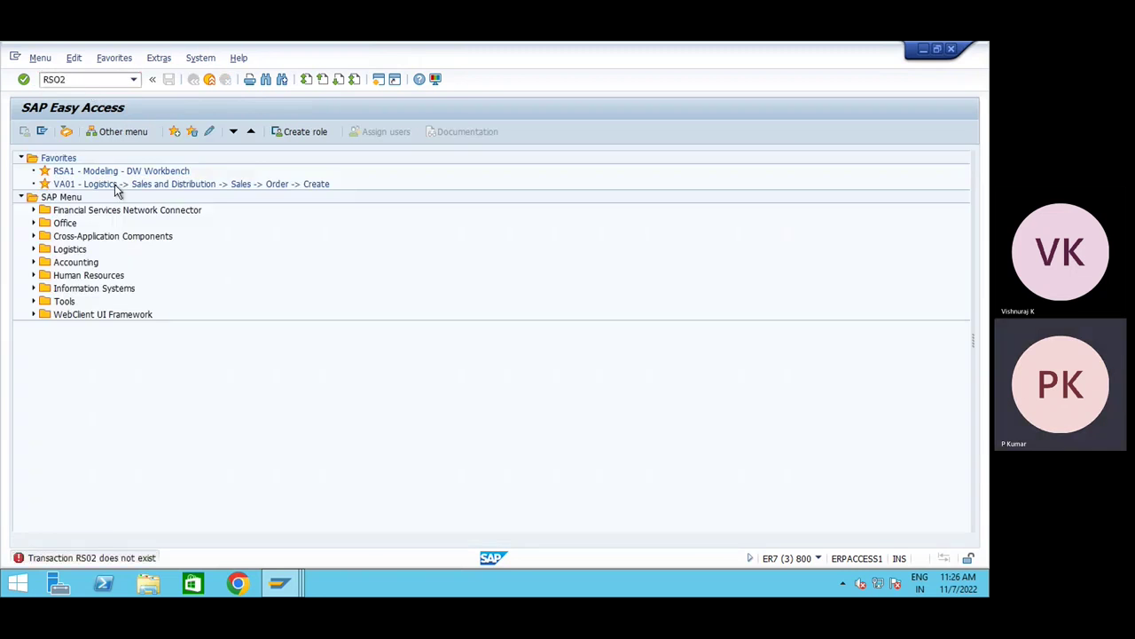
key("Return")
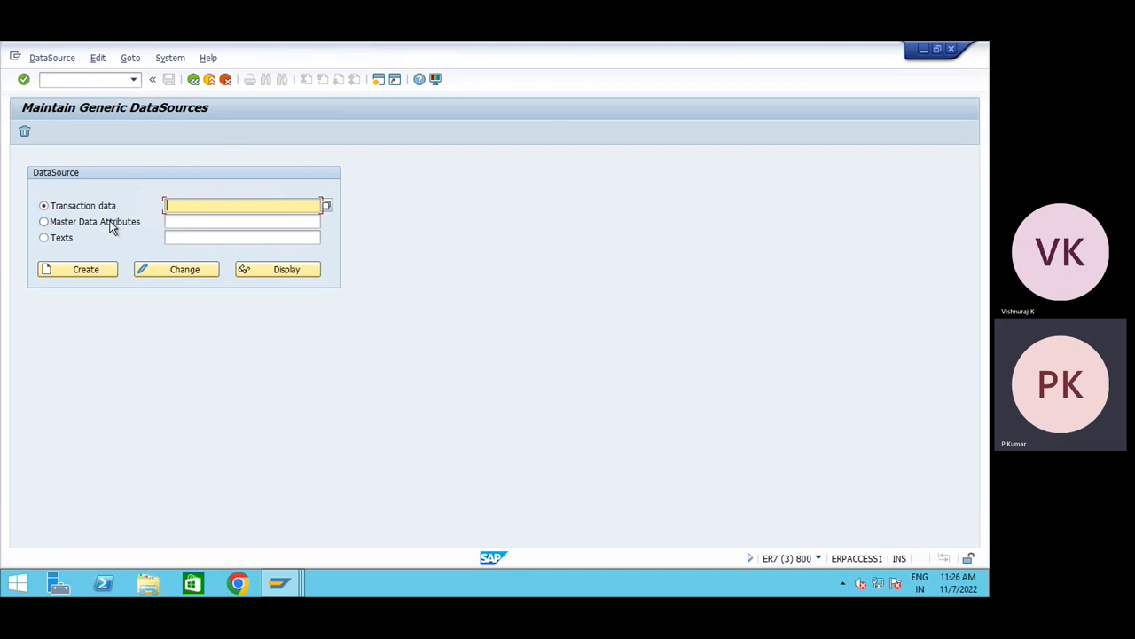
- Start creating a generic DataSource named ZMD_DS_V for master data attributes
left_click(111, 224)
left_click(197, 222)
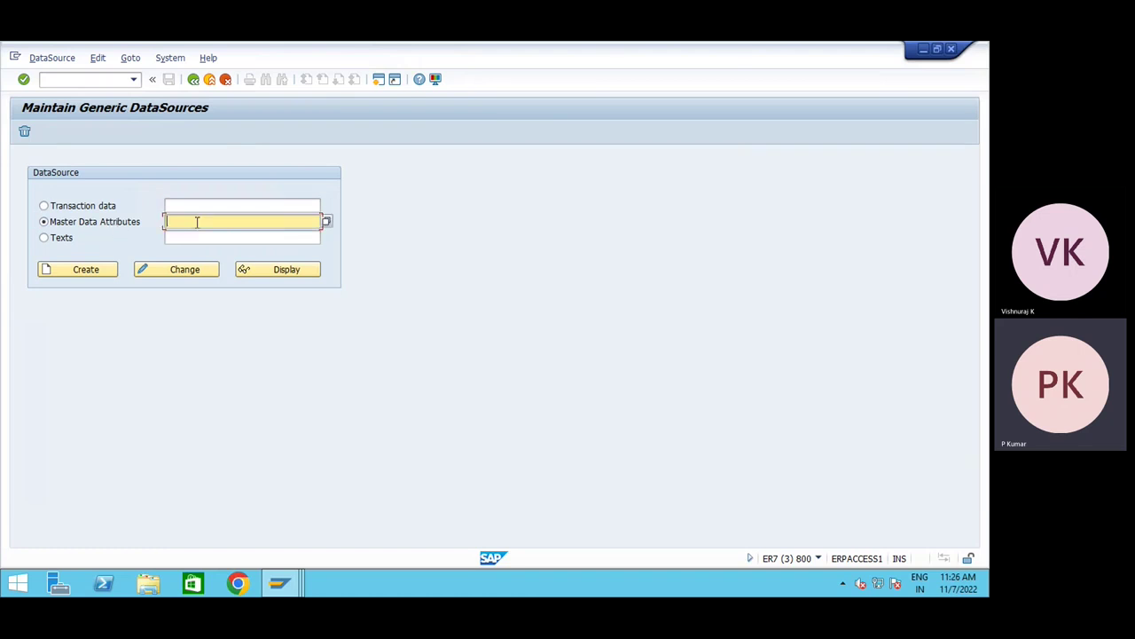
type("ZMD_DS_")
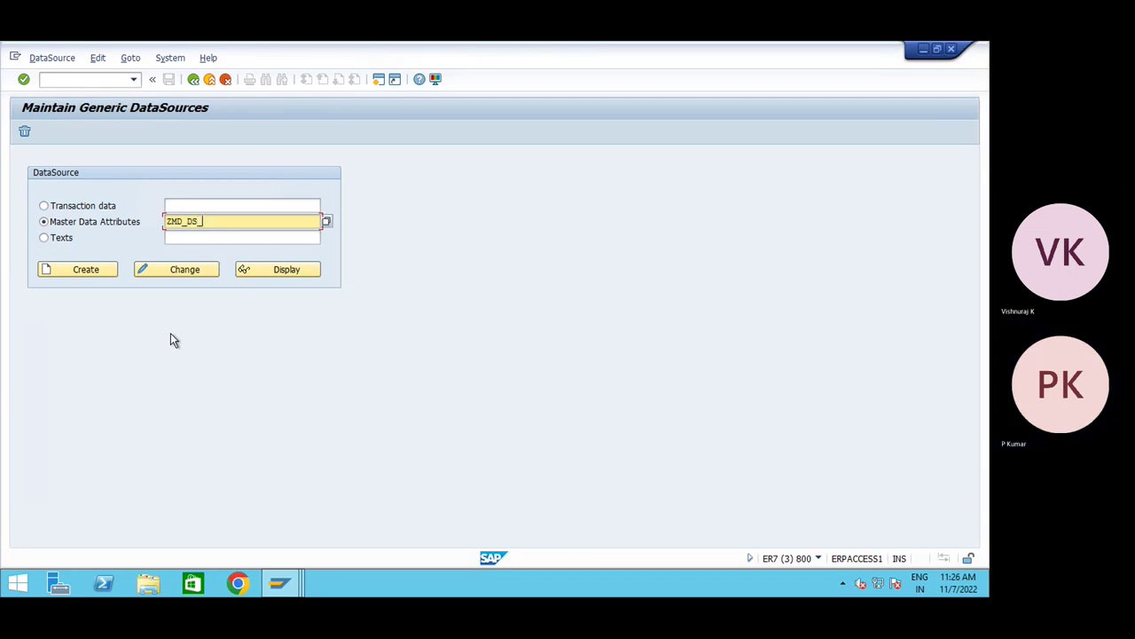
type("V")
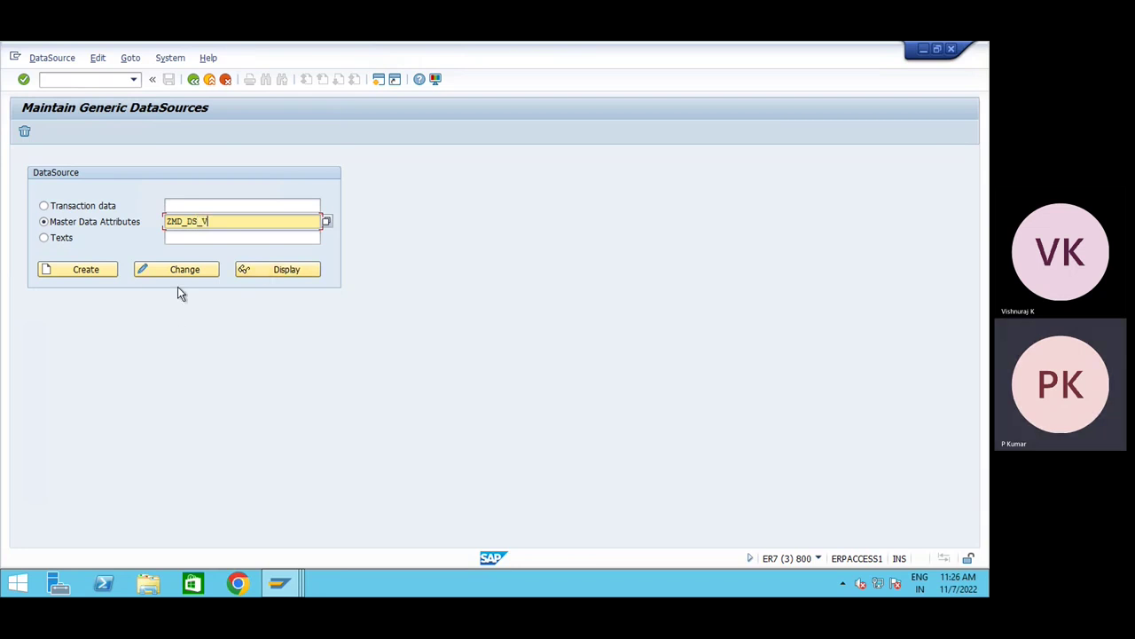
left_click(75, 270)
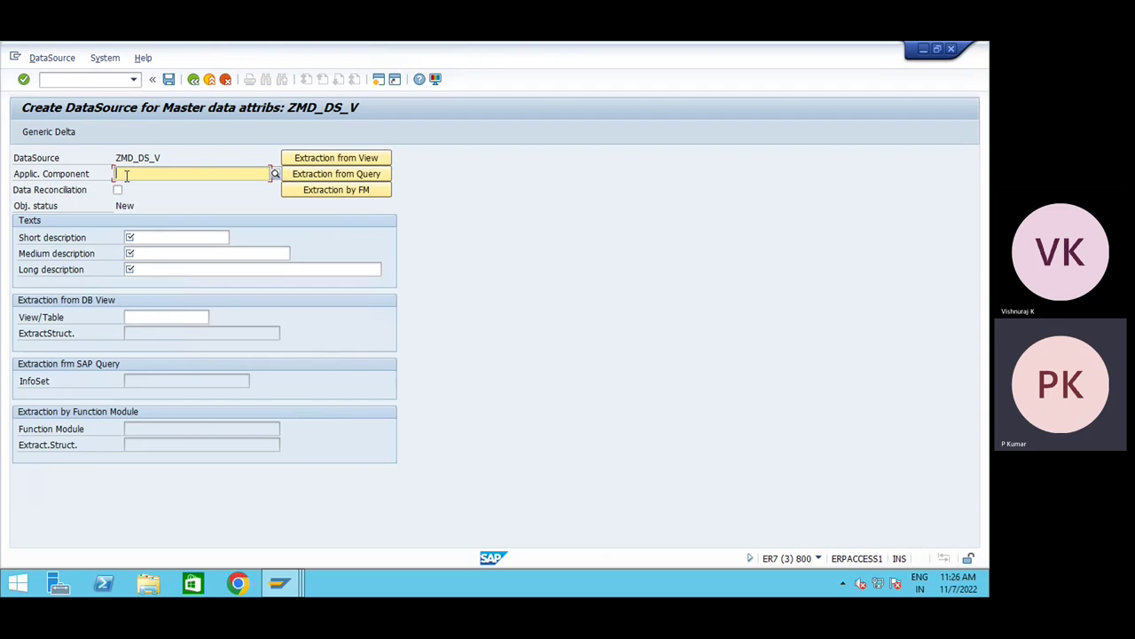
- Set the application component to SD and fill the short, medium and long descriptions with TEST ODP DS
type("SD")
left_click(160, 234)
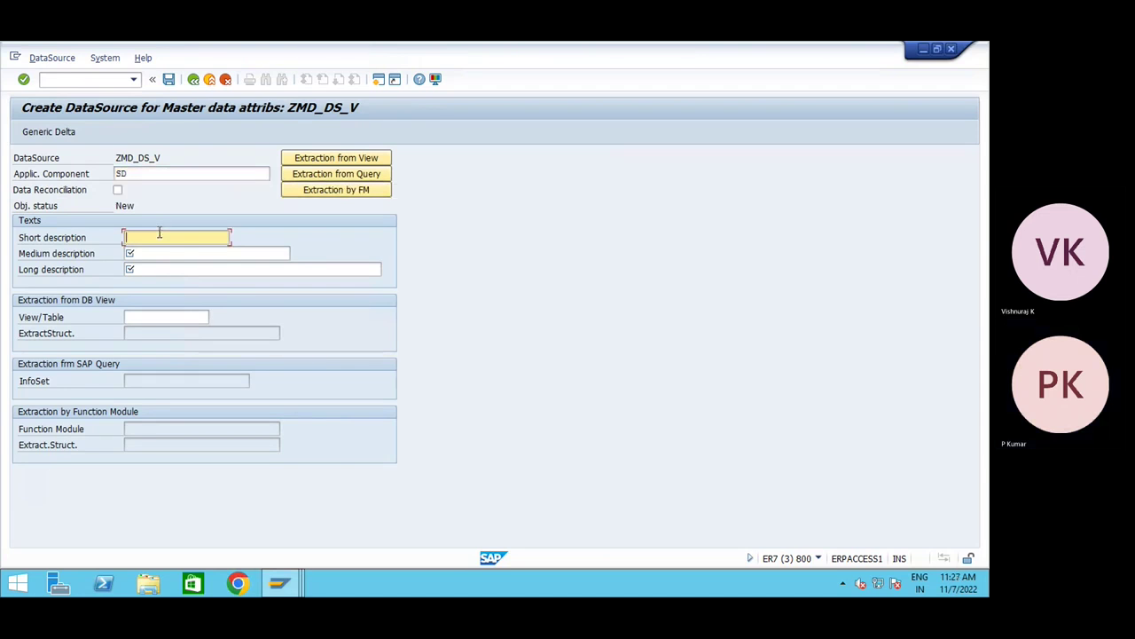
type("TEST ODP DS")
left_click_drag(205, 237, 109, 240)
key("ctrl+c")
left_click(153, 254)
key("ctrl+v")
left_click(159, 270)
key("ctrl+v")
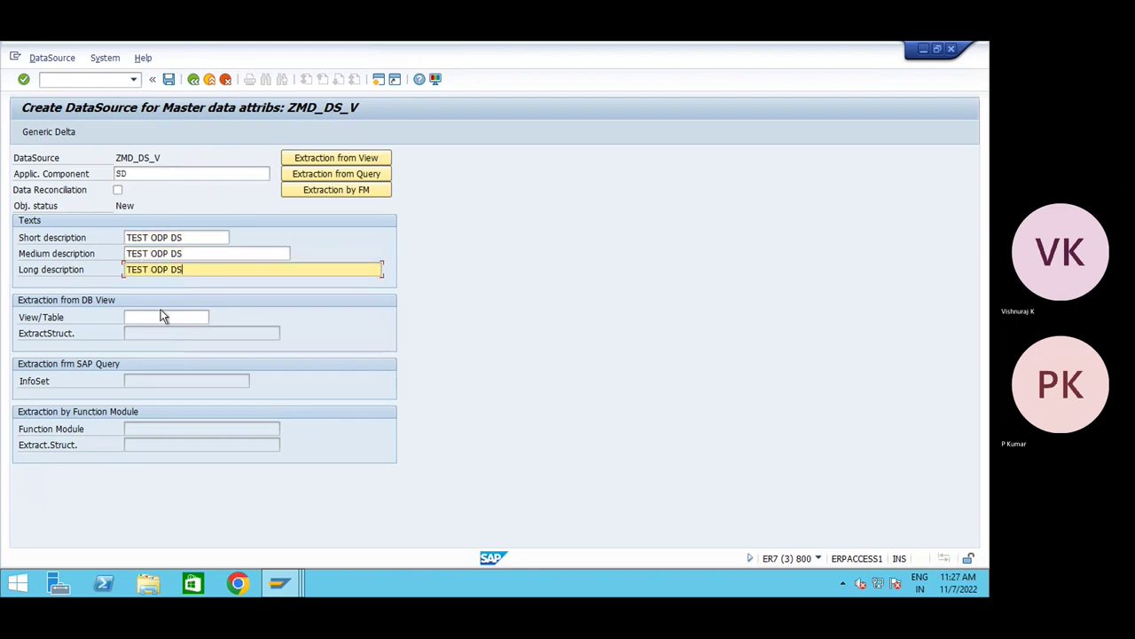
left_click(163, 317)
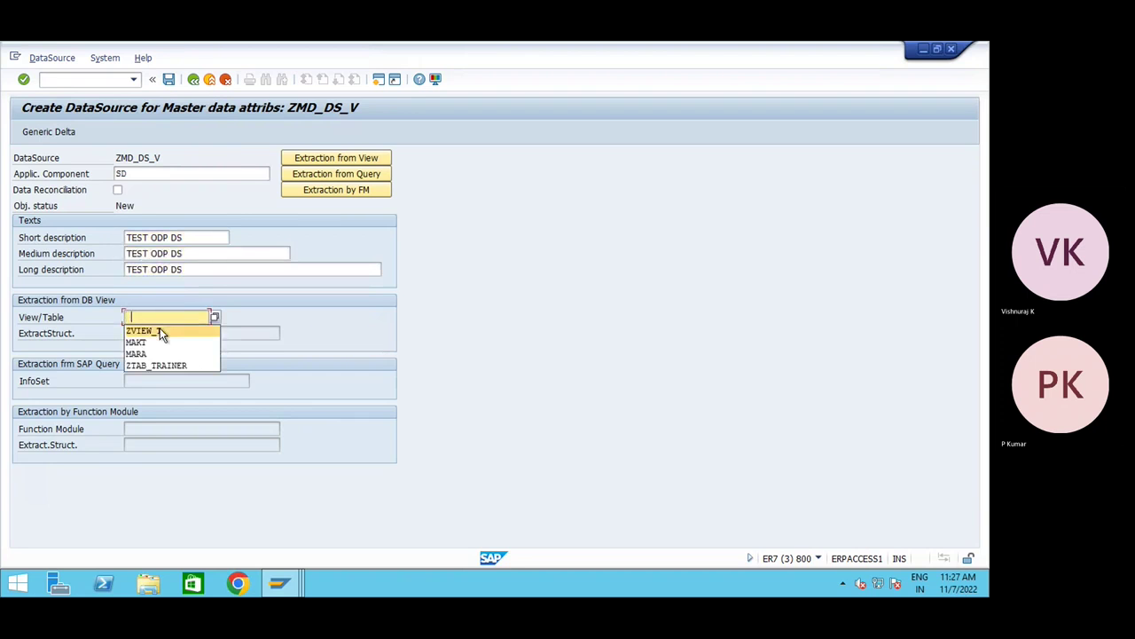
left_click(153, 345)
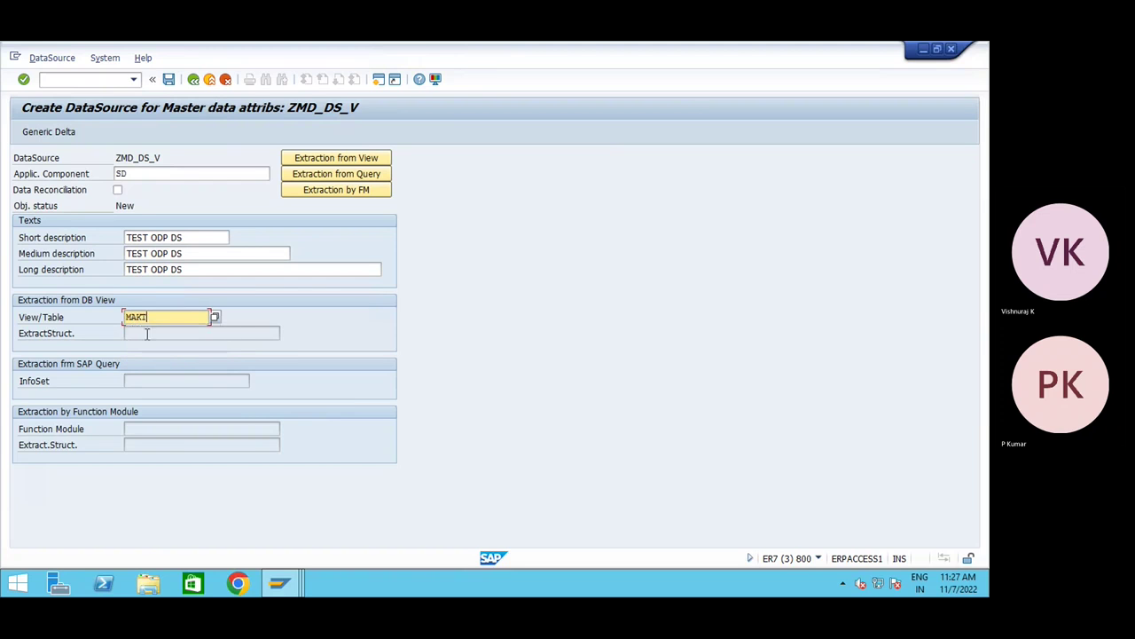
key("BackSpace")
key("BackSpace")
key("BackSpace")
key("BackSpace")
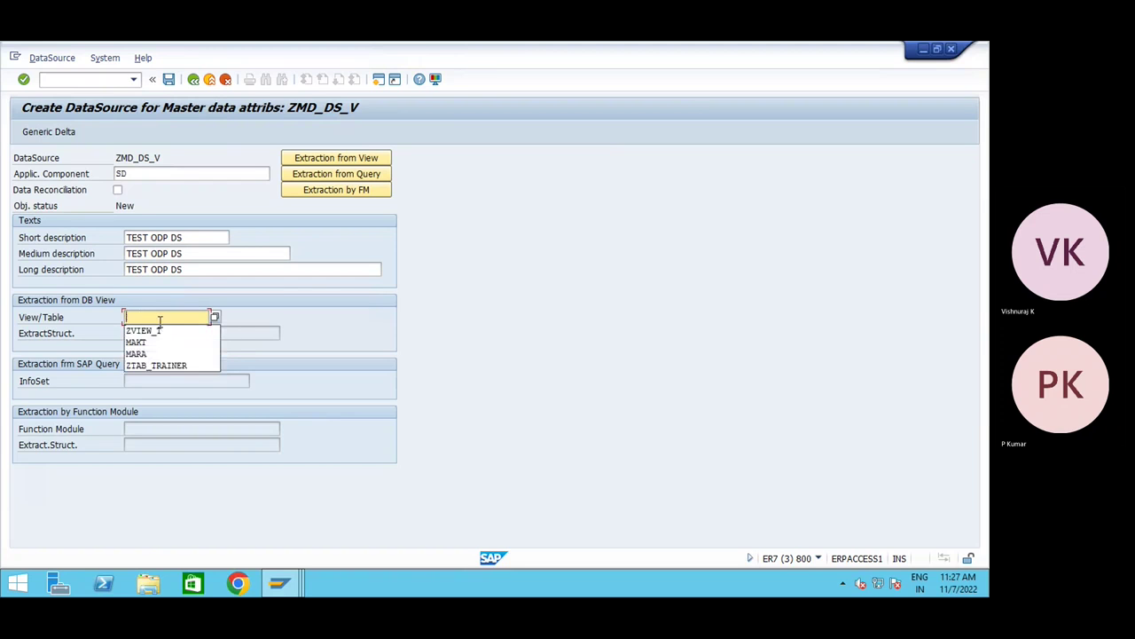
- Set the extraction view/table to ZTAB_TRAINER and save the DataSource and its extract structure as local objects
left_click(156, 365)
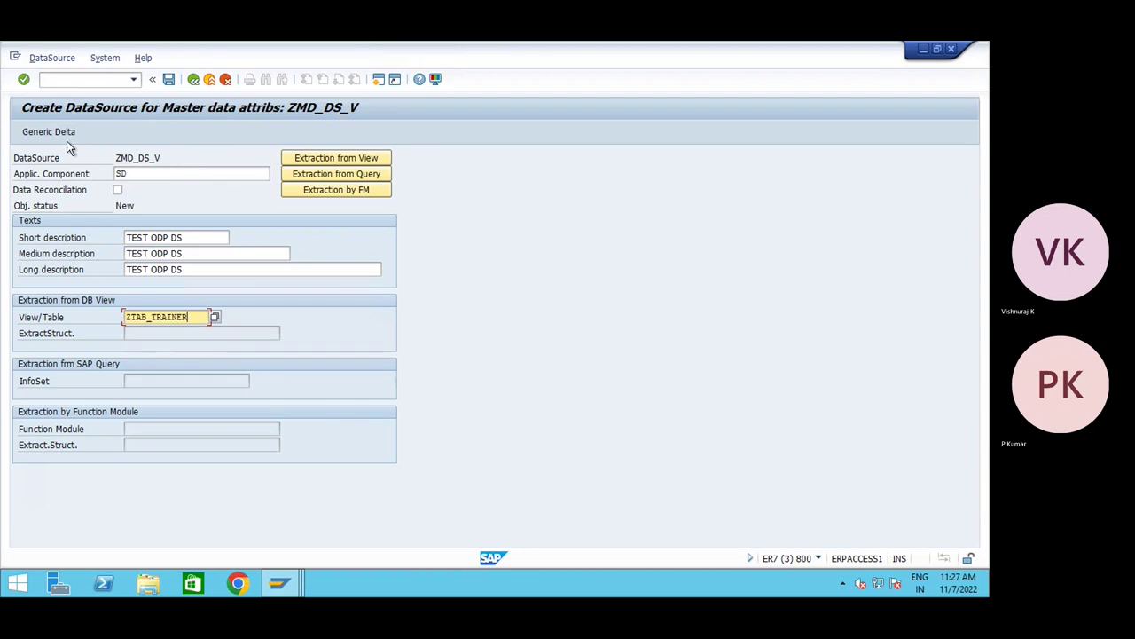
left_click(168, 79)
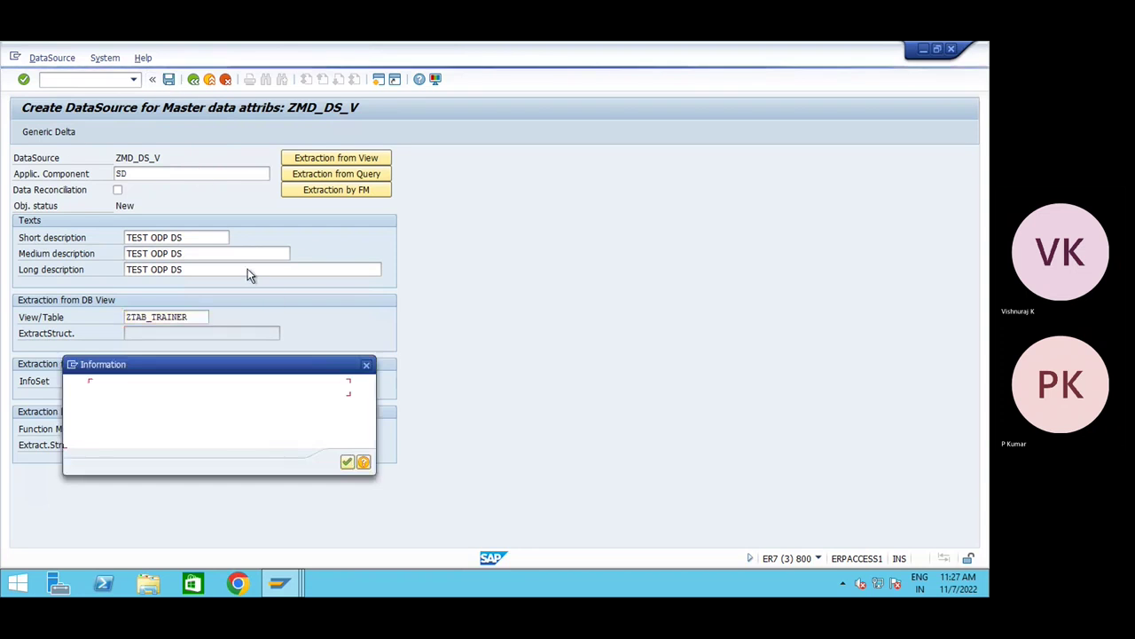
left_click(347, 461)
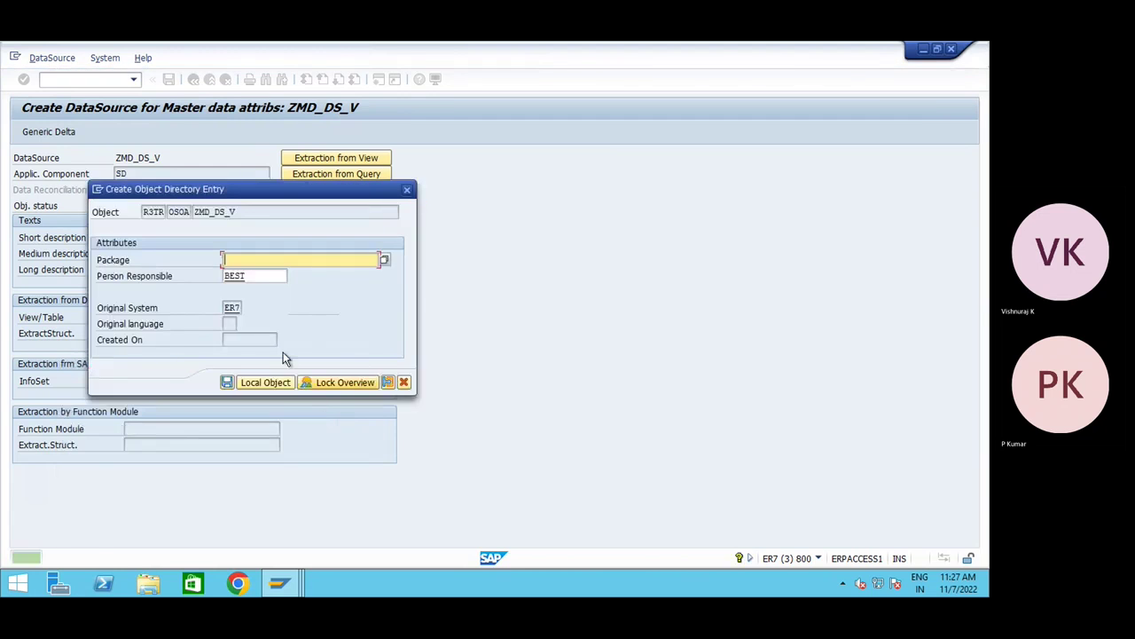
left_click(264, 382)
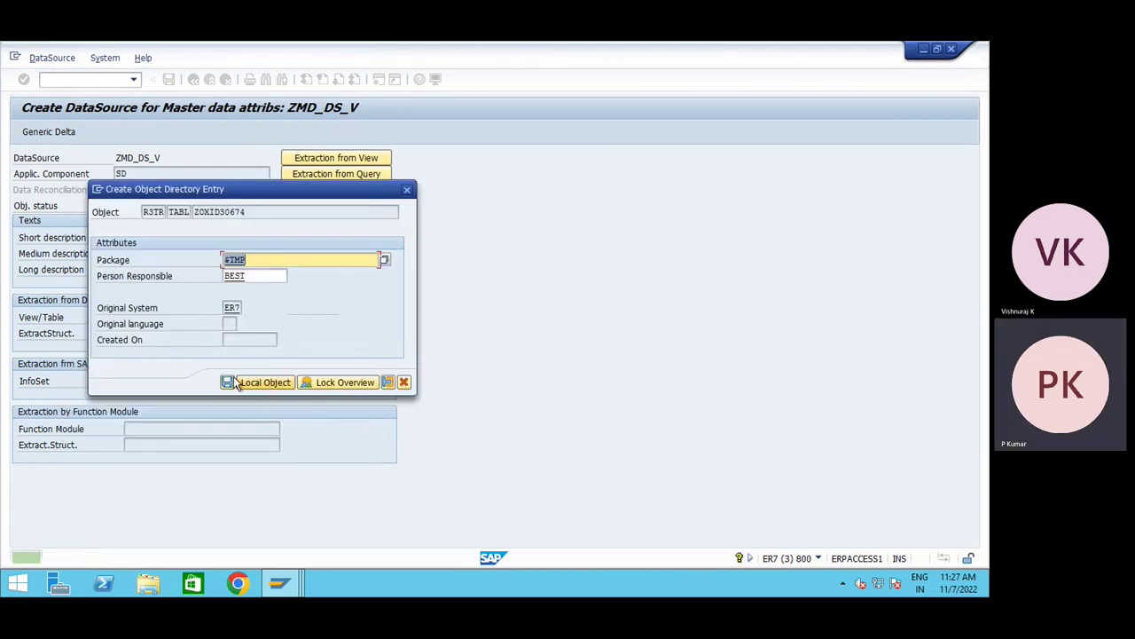
left_click(227, 384)
- Enable Selection for the fields VBELN, ERDAT, NETWR and WAERK and save the DataSource
left_click(257, 317)
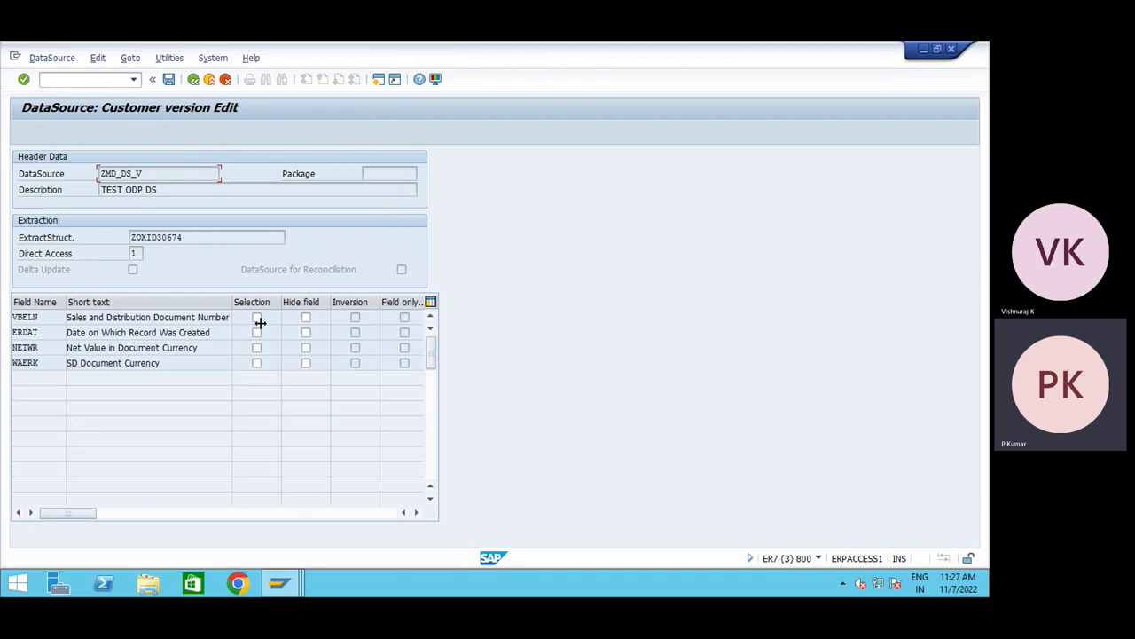
left_click(256, 332)
left_click(256, 348)
left_click(256, 363)
left_click(169, 80)
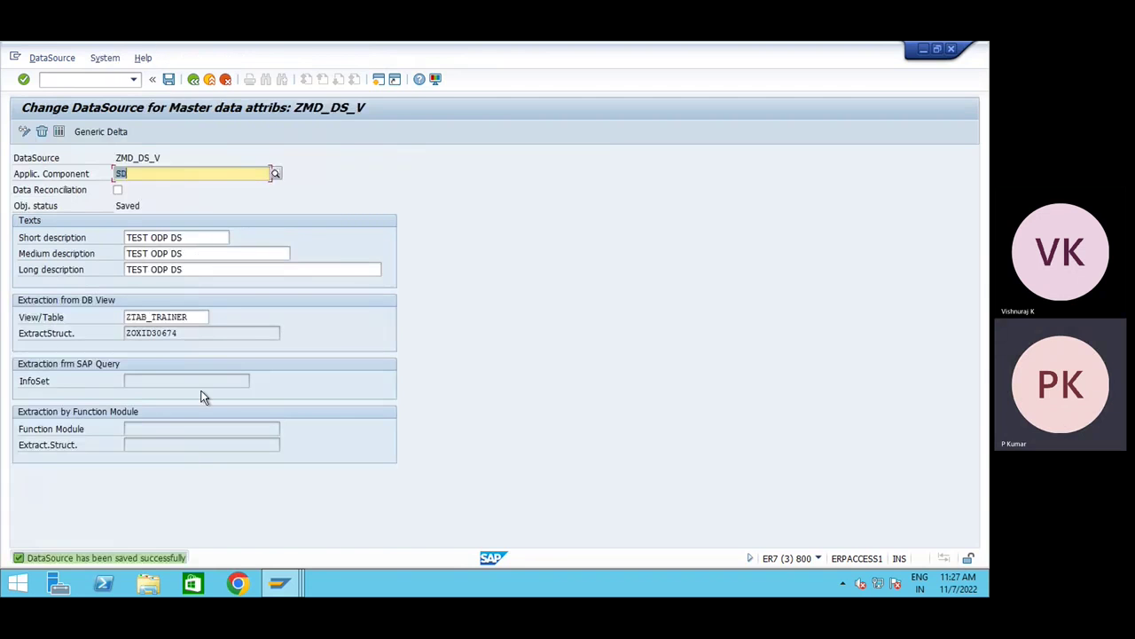
- Check the number of entries for DataSource ZMD_DS_V in table ROOSATTR, using the name copied from the DataSource session
left_click_drag(115, 158, 172, 158)
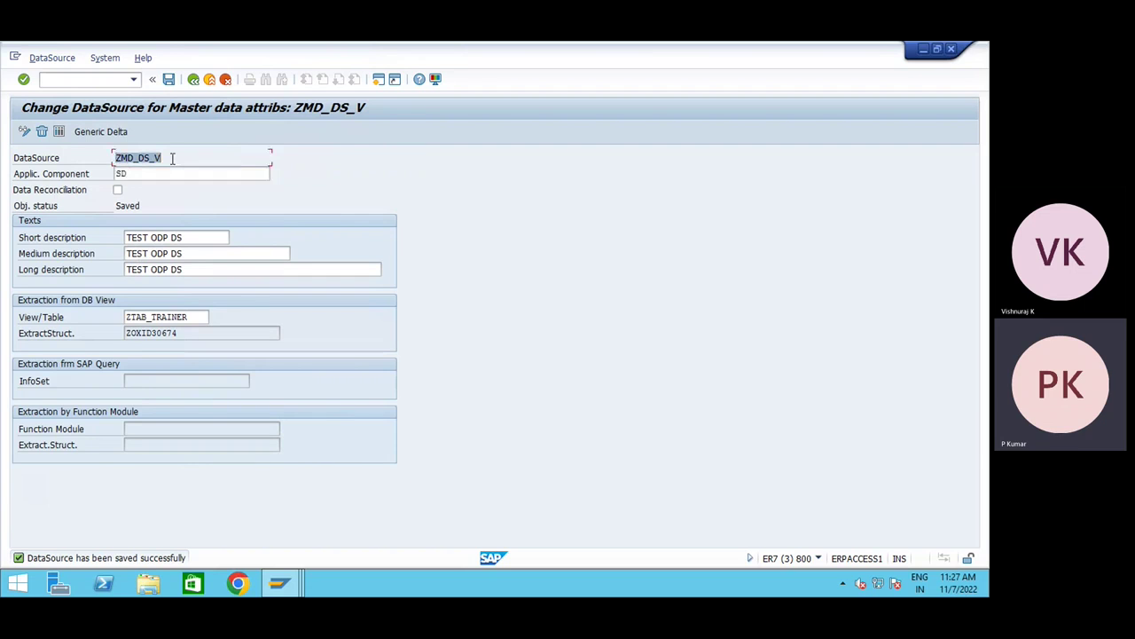
key("ctrl+c")
key("alt+Tab")
left_click_drag(255, 179, 147, 176)
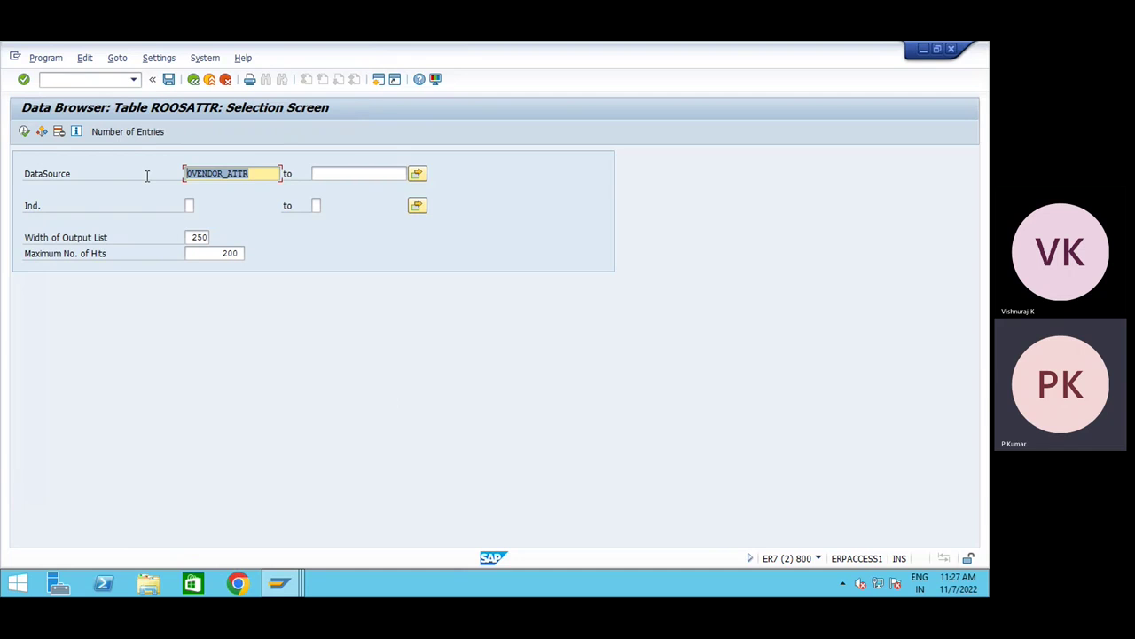
key("ctrl+v")
left_click(103, 133)
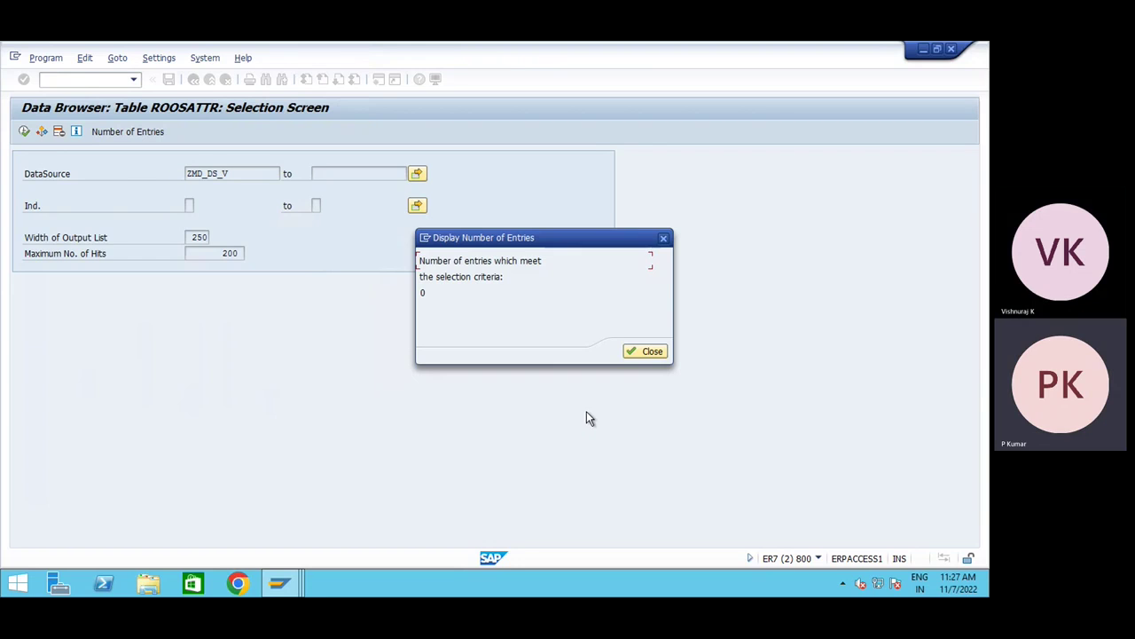
left_click(664, 239)
left_click(245, 174)
left_click_drag(245, 174, 164, 178)
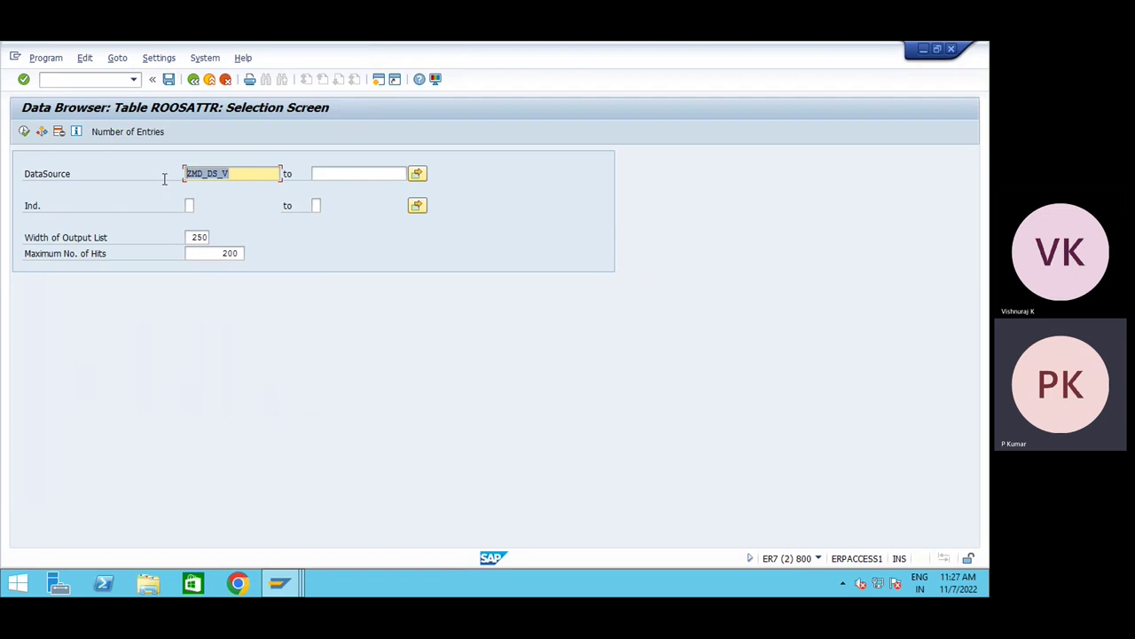
- Open the ABAP Editor in a new session with transaction SE38
left_click(87, 77)
type("/OSE38")
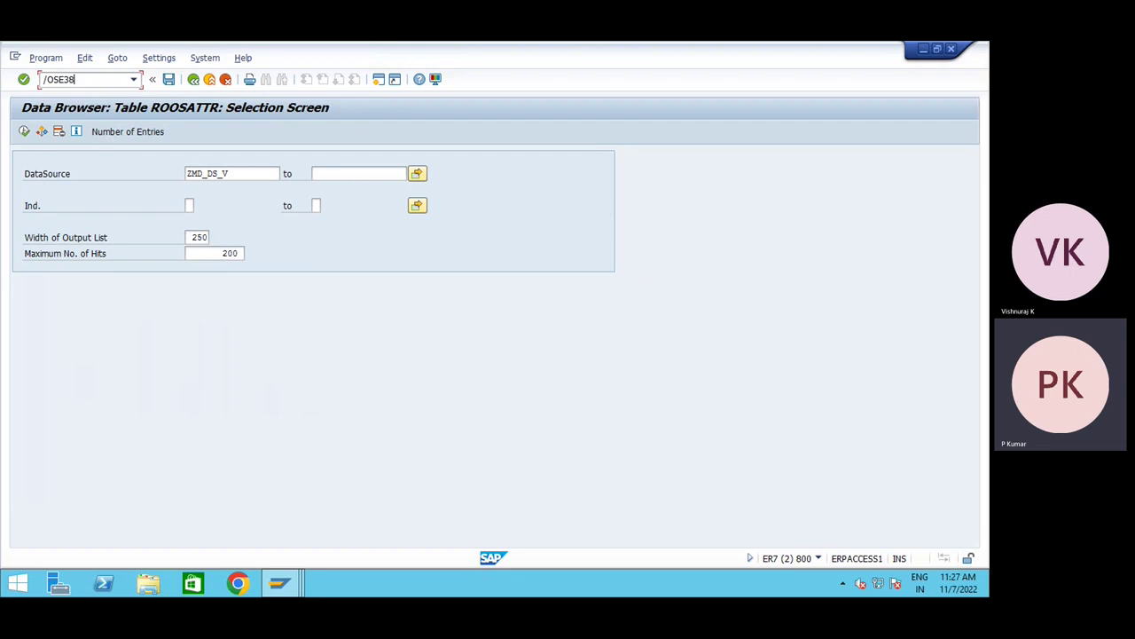
key("Return")
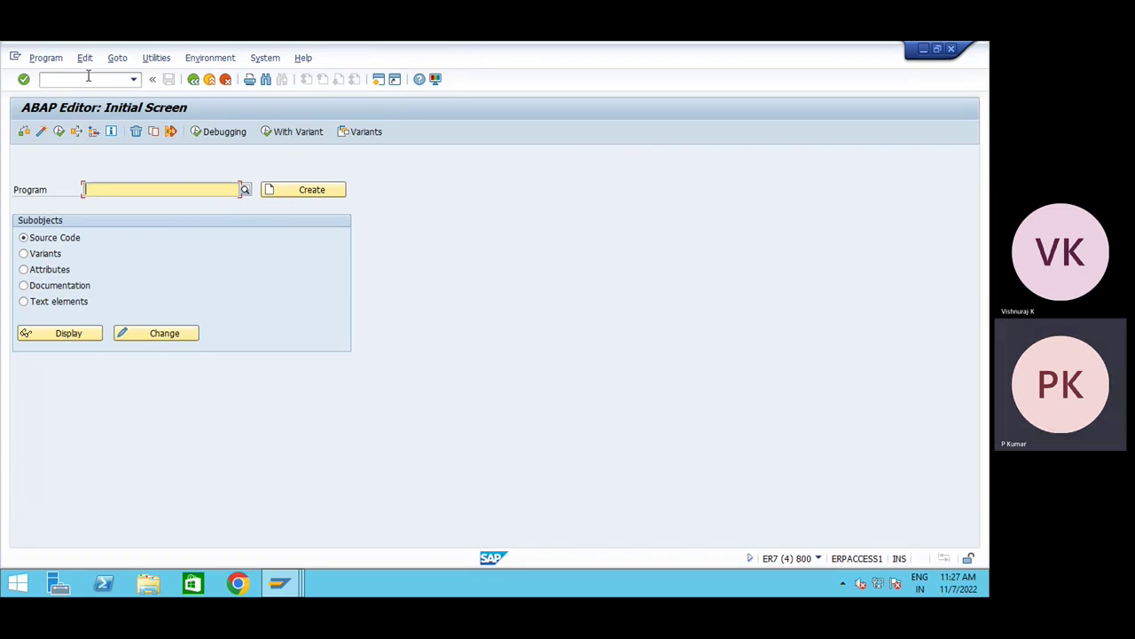
- Enter the program RODPS_OS_EXPOSE and execute it
type("z")
key("BackSpace")
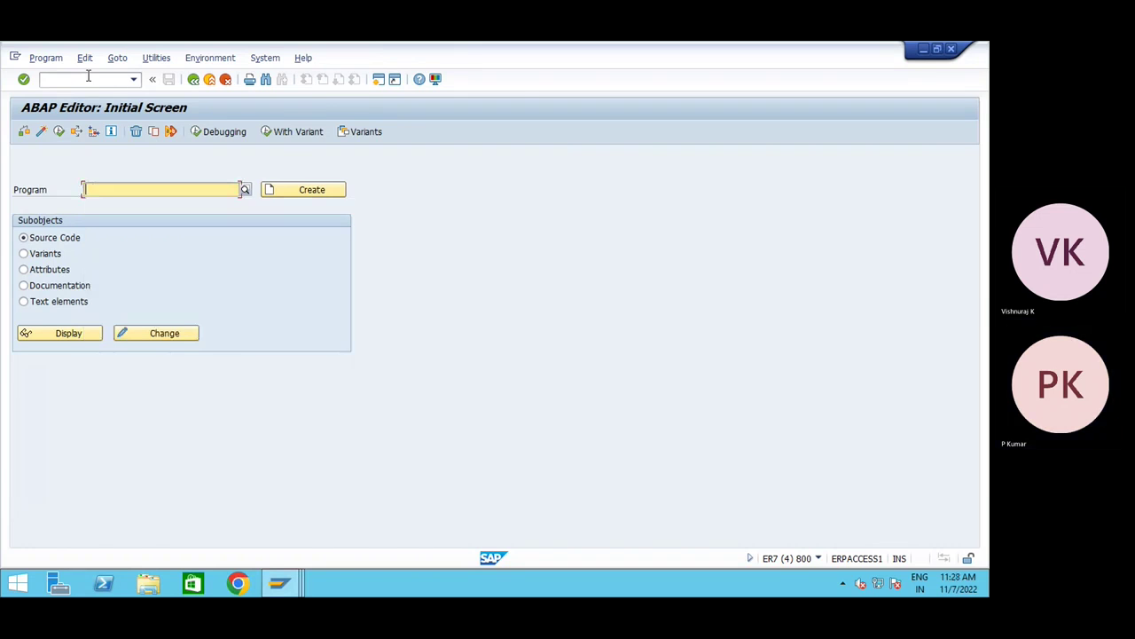
type("R")
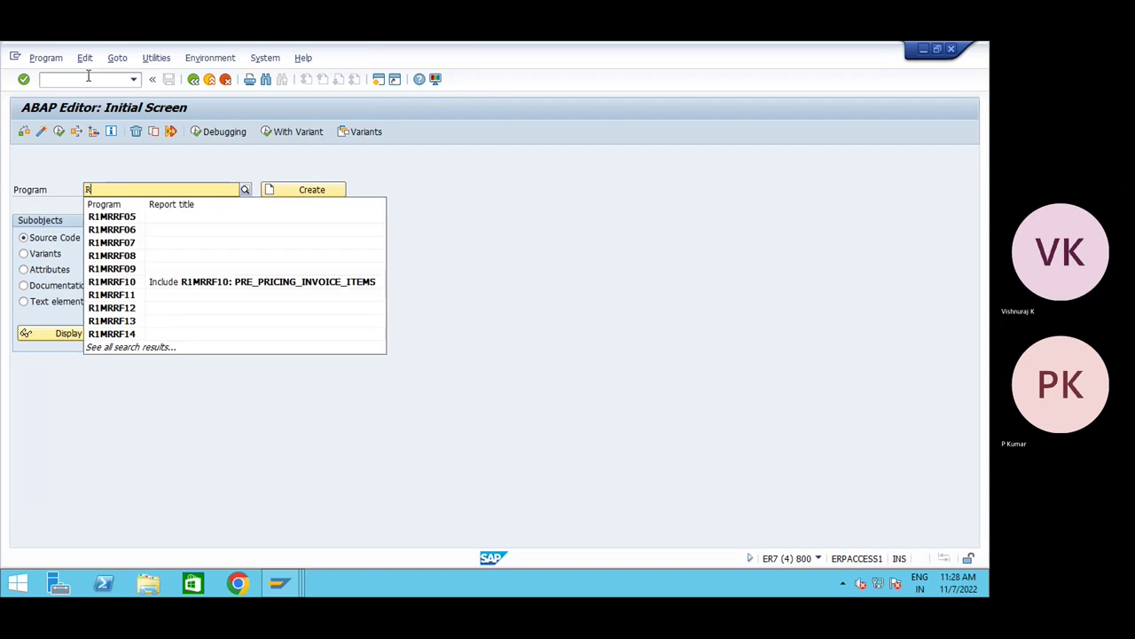
type("O")
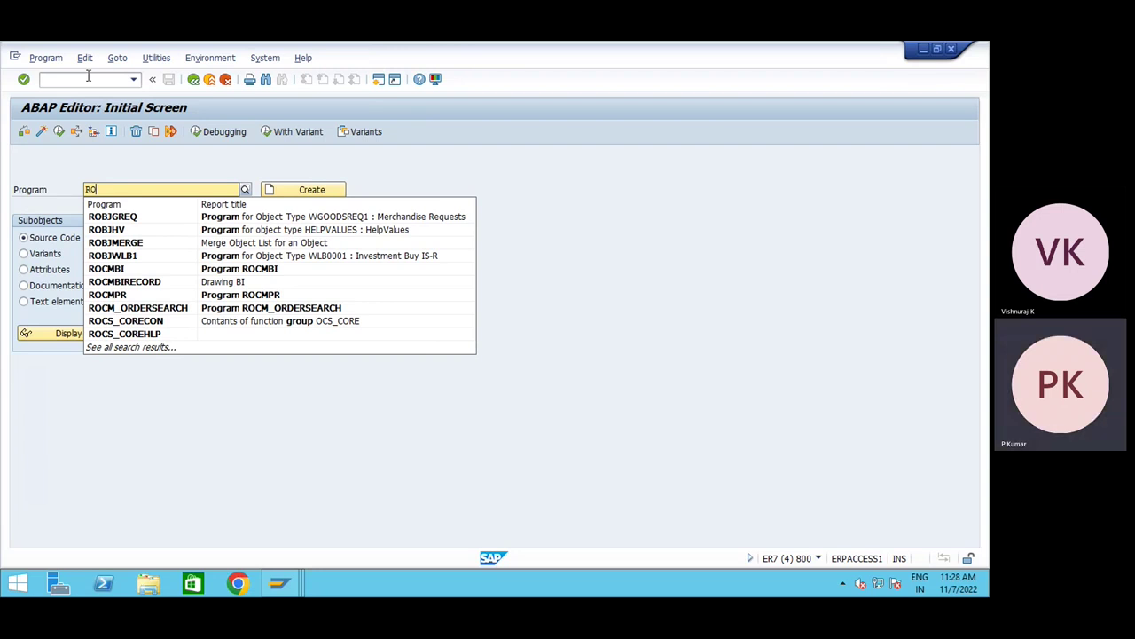
type("DPS")
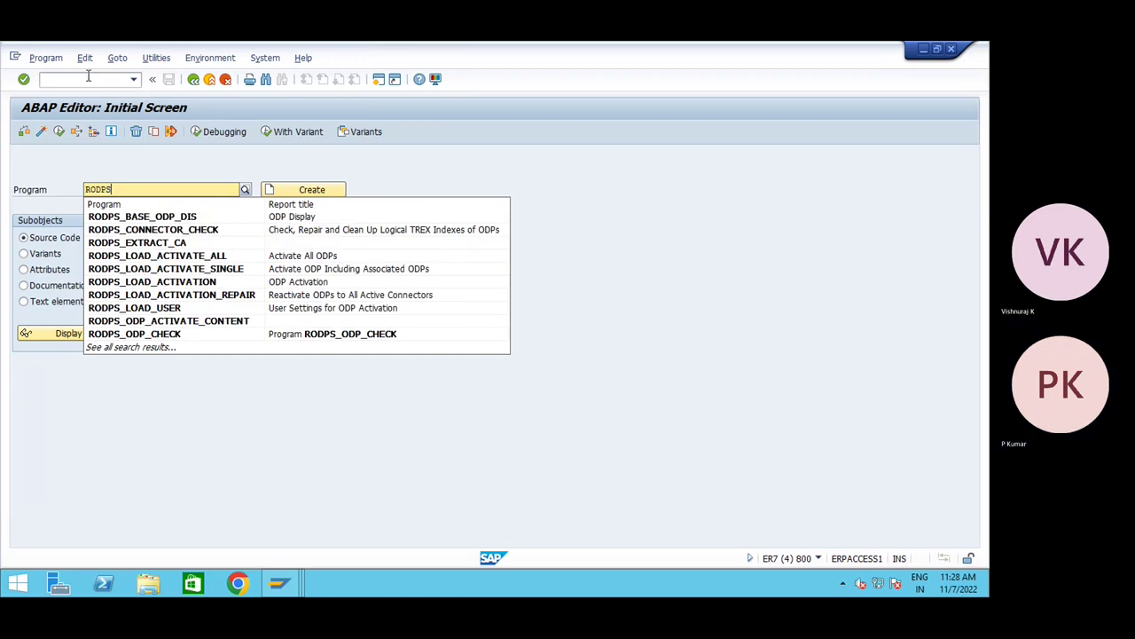
type("_OS_")
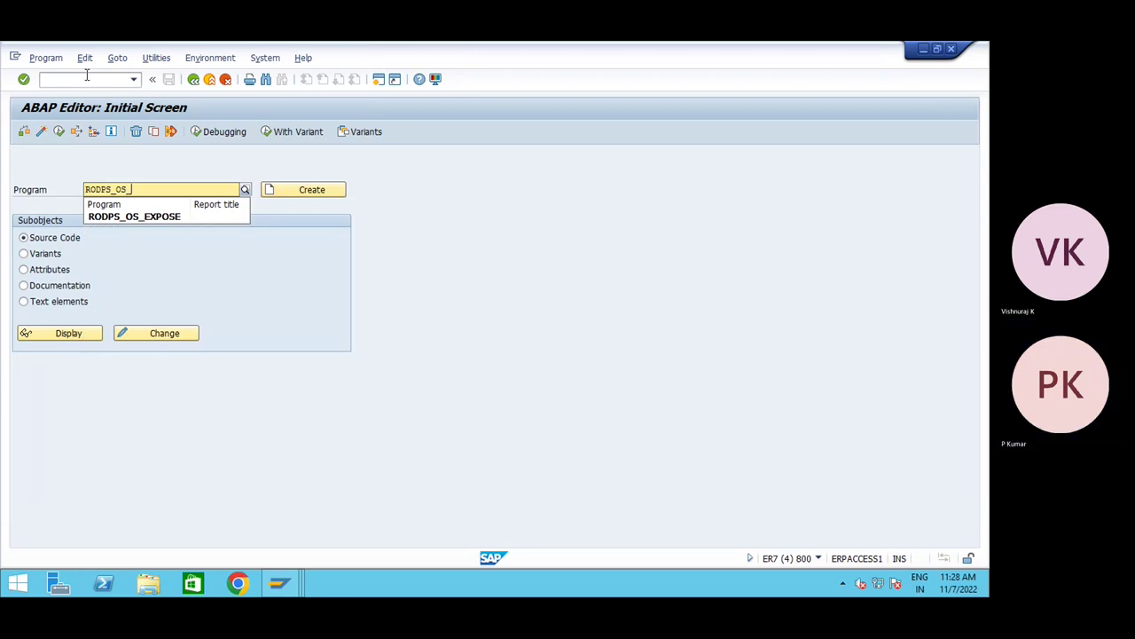
type("ES")
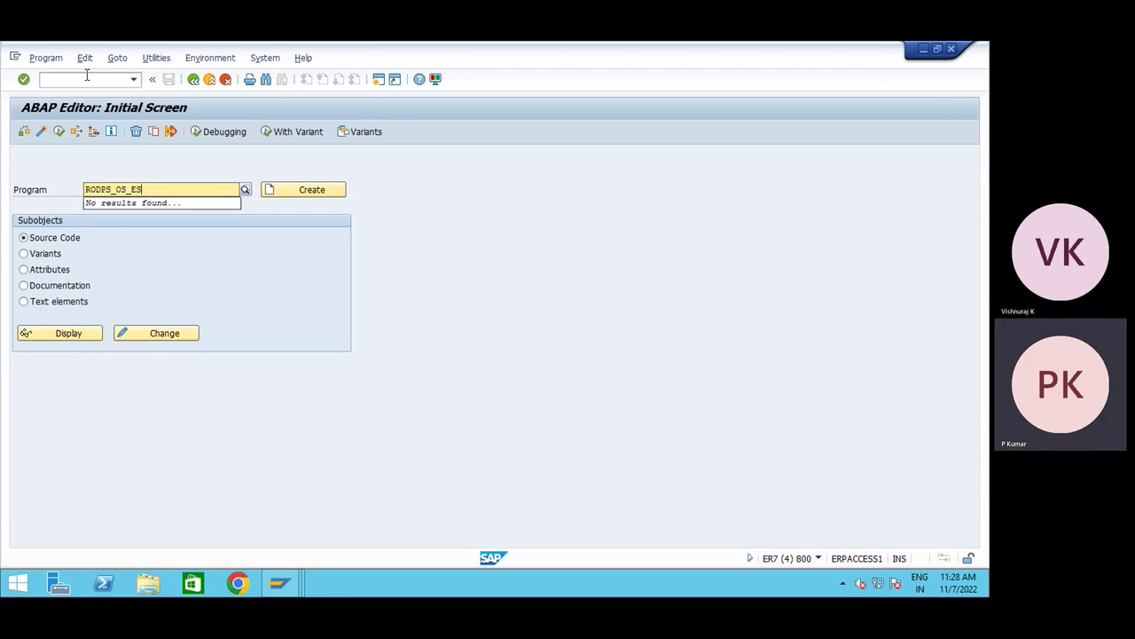
key("BackSpace")
type("X")
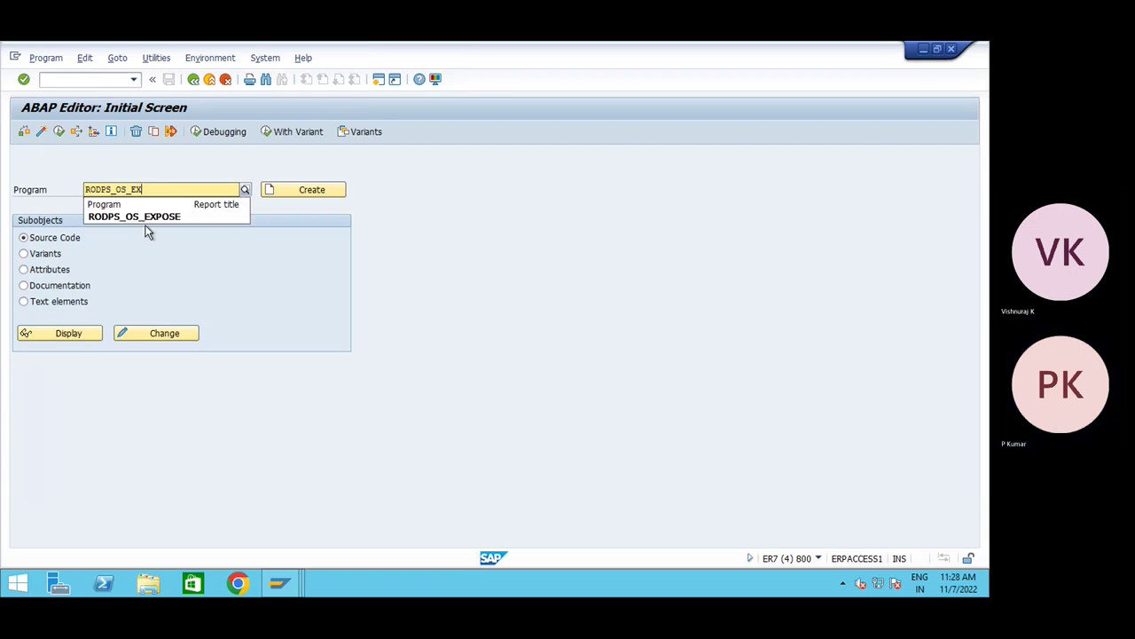
left_click(156, 218)
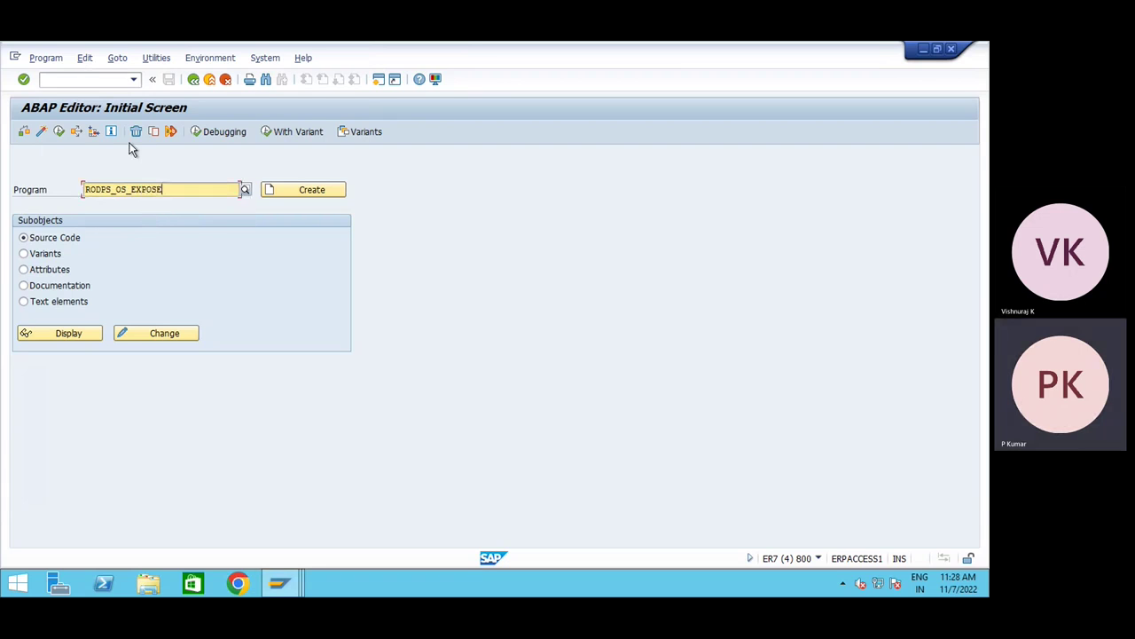
left_click(59, 132)
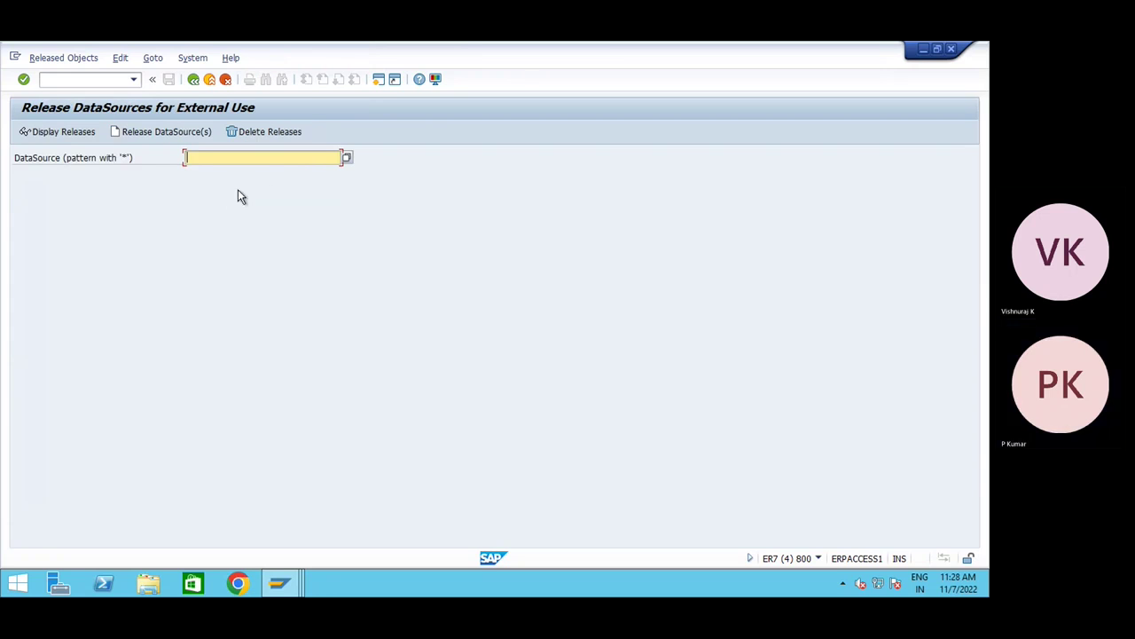
- Enter ZMD_DS_V as the DataSource, release it for external use and confirm the release
key("alt+Tab")
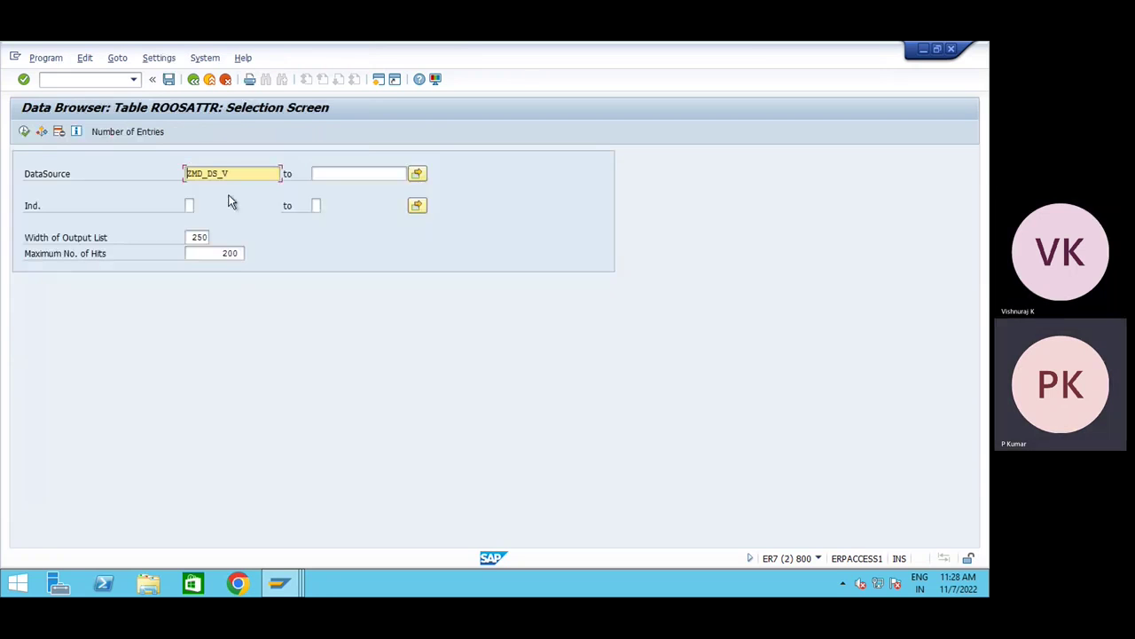
left_click_drag(244, 177, 162, 178)
key("alt+Tab")
key("ctrl+v")
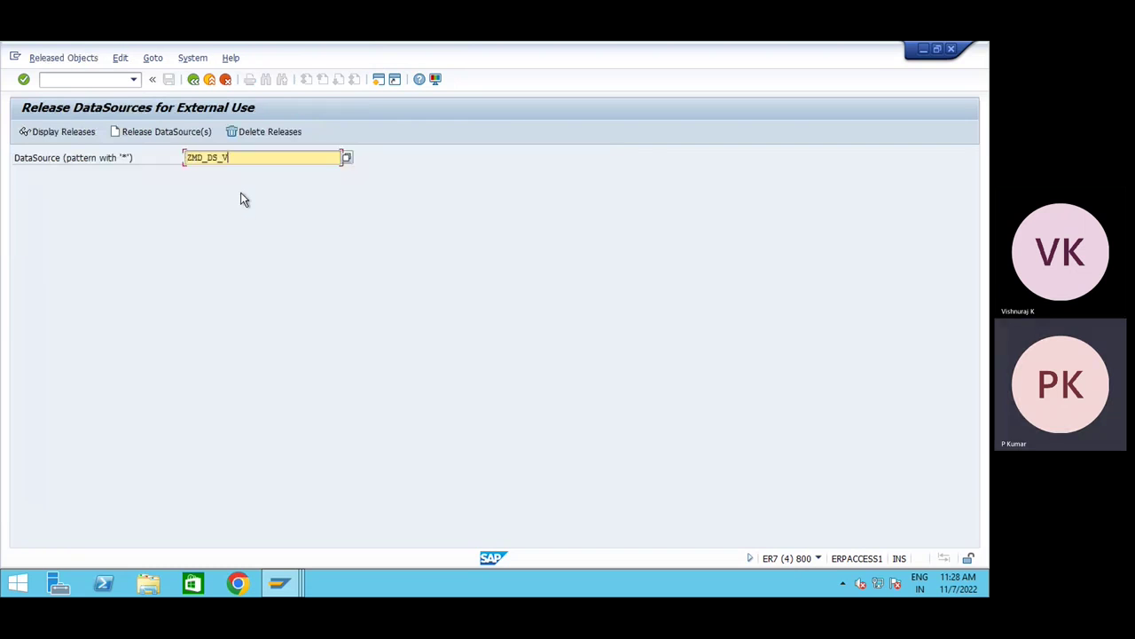
left_click(167, 132)
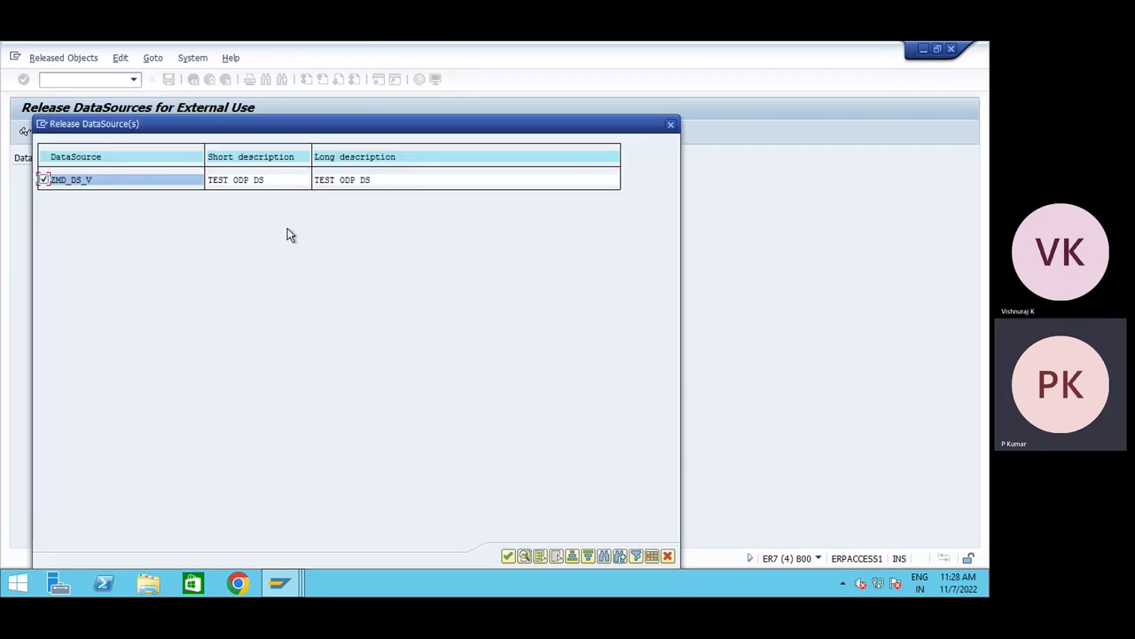
left_click_drag(289, 129, 307, 94)
left_click(527, 522)
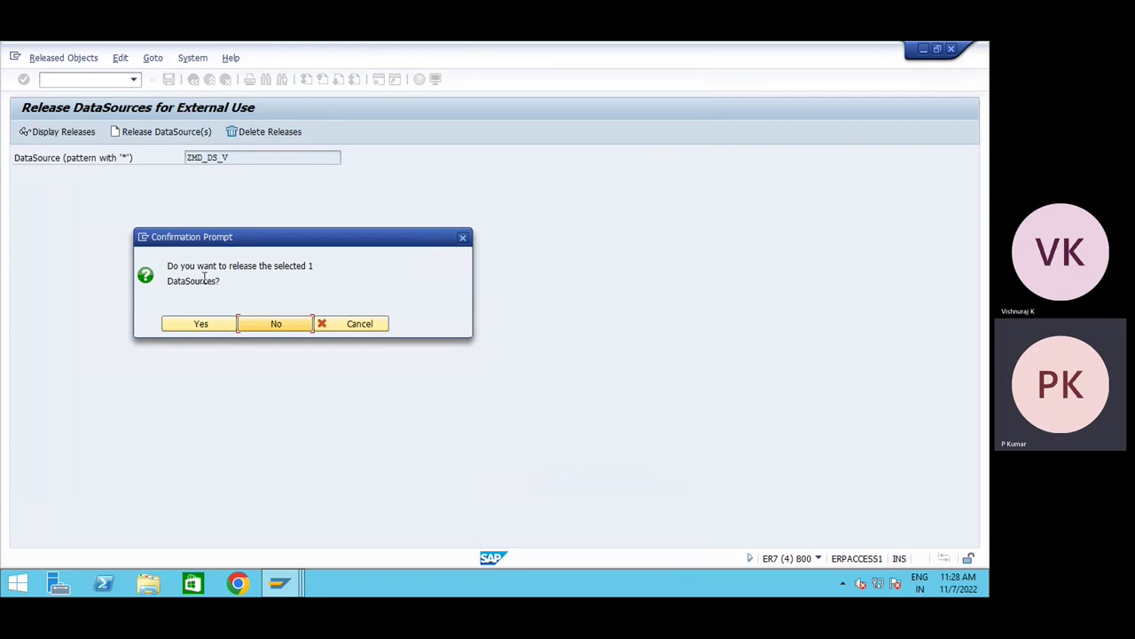
left_click(210, 331)
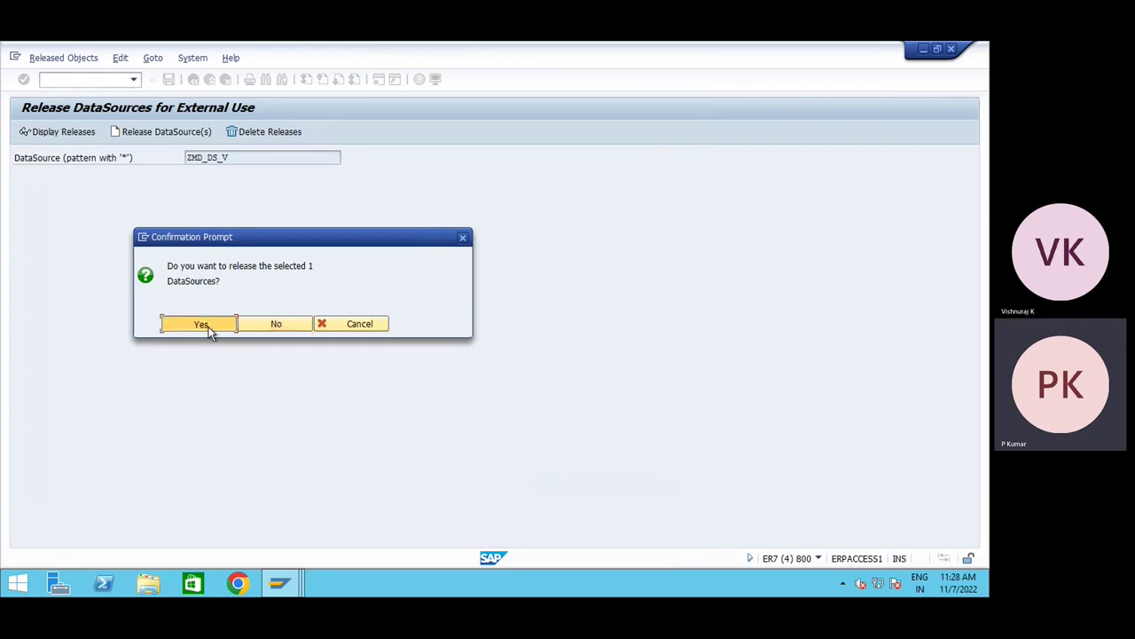
- Examine the DataSource contained in task ER7K900158 of transport request ER7K900157, and close the request overview
left_click_drag(198, 258, 421, 170)
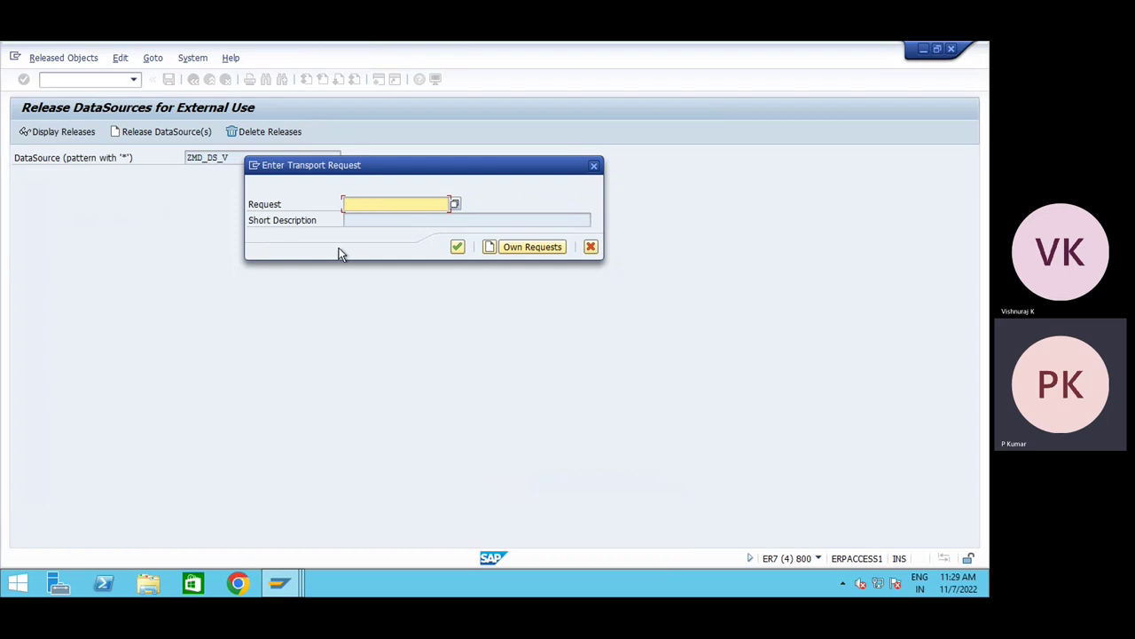
left_click_drag(384, 170, 372, 202)
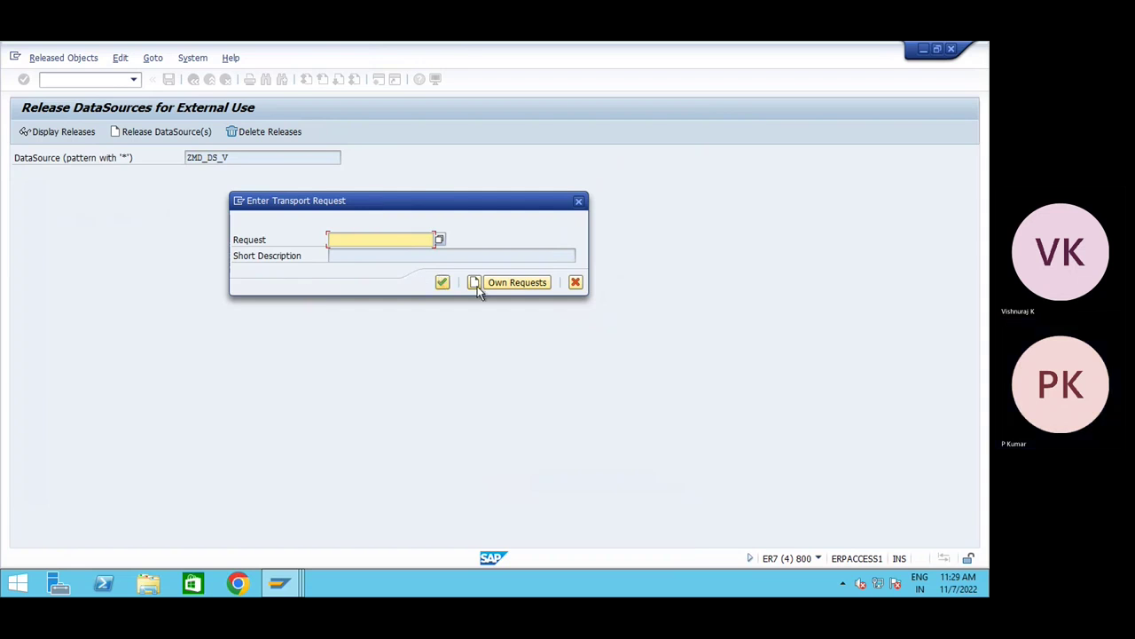
left_click(439, 241)
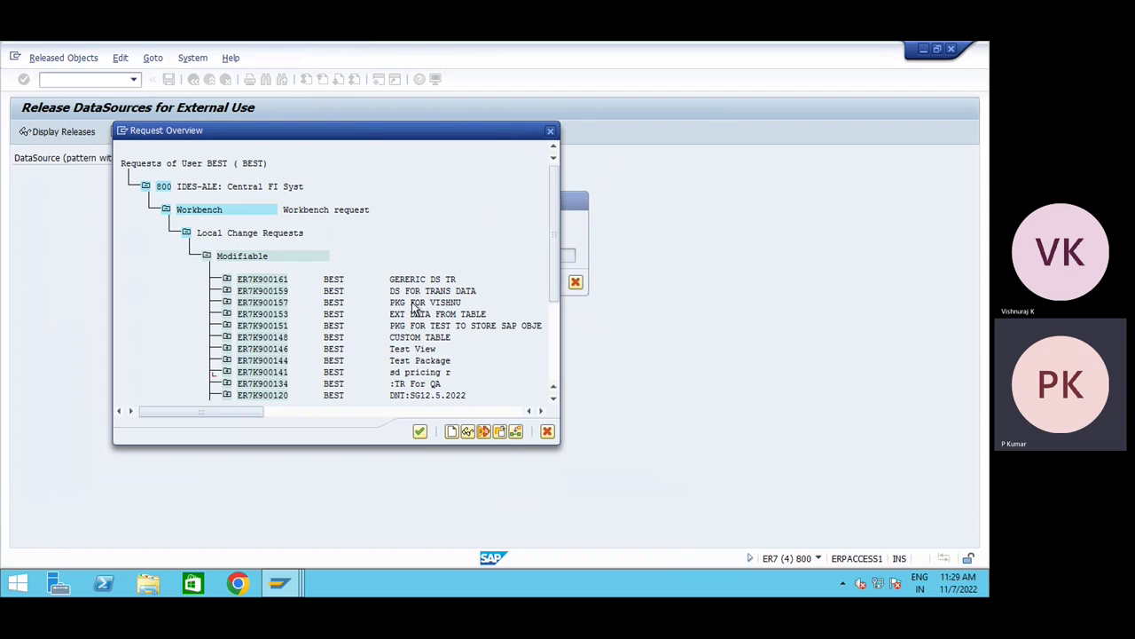
left_click(227, 302)
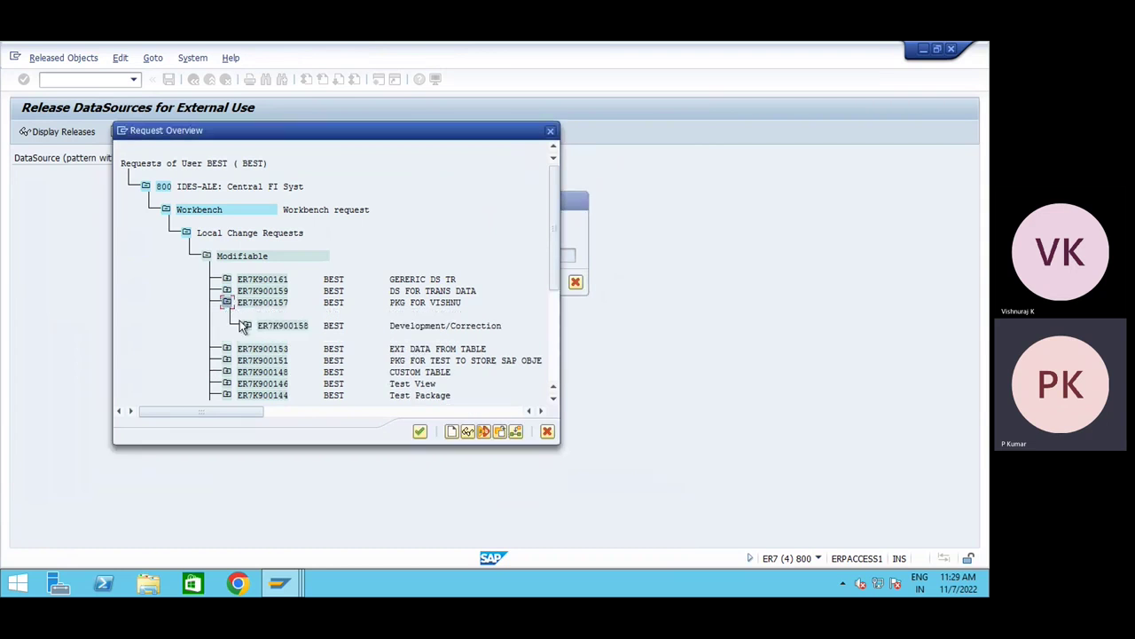
left_click(249, 326)
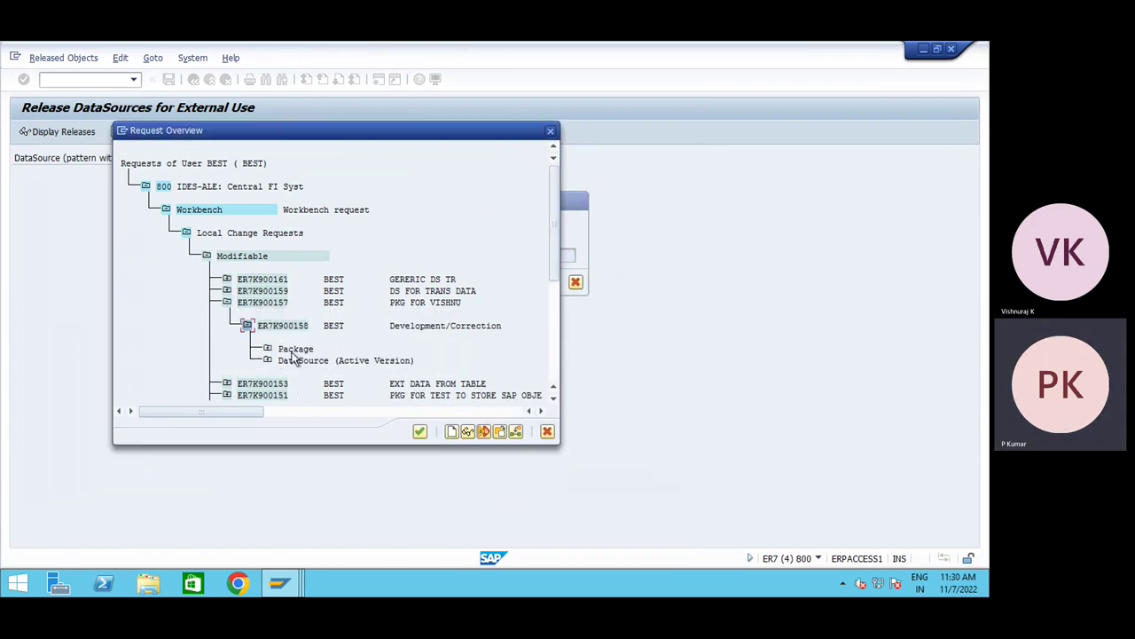
left_click(267, 361)
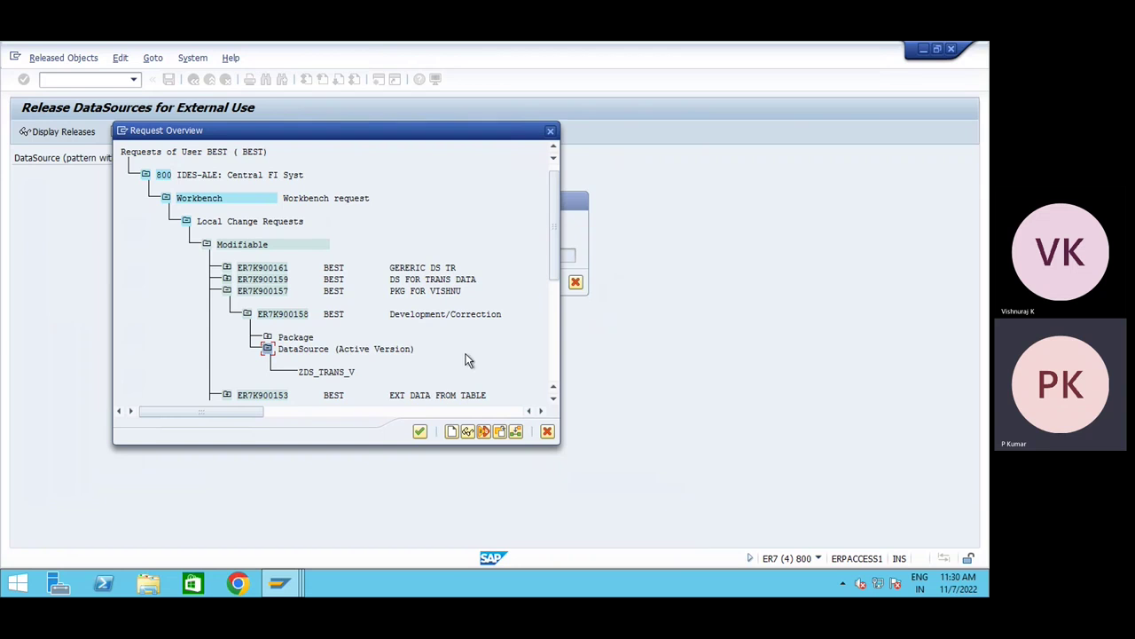
left_click(548, 432)
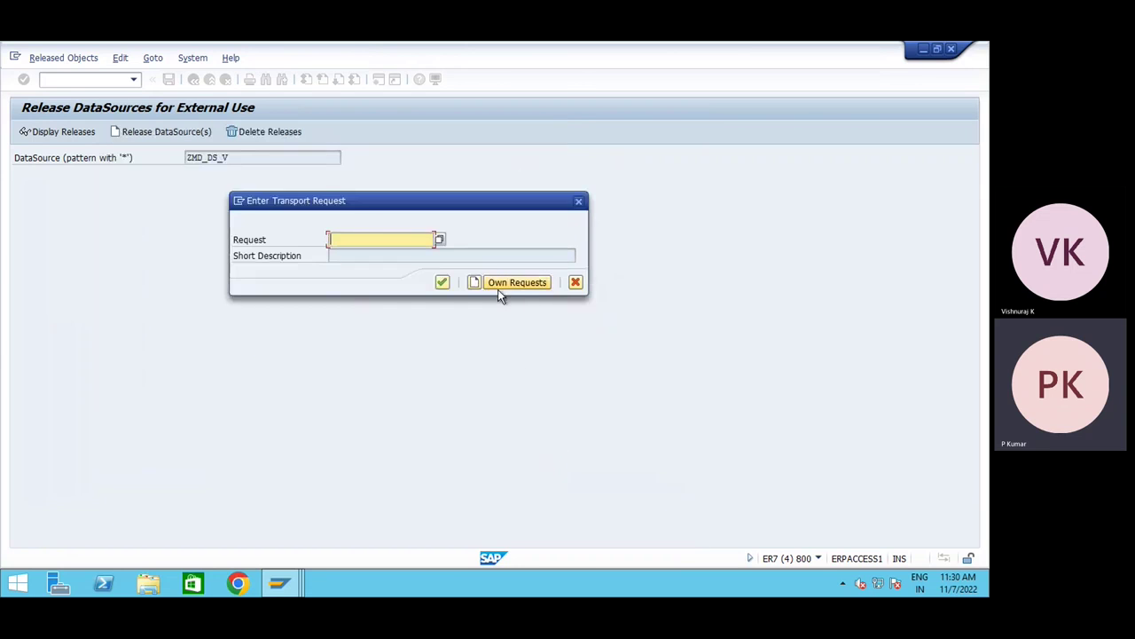
- Create a new workbench transport request with the short description TEST ODP DS for the DataSource release
left_click(538, 285)
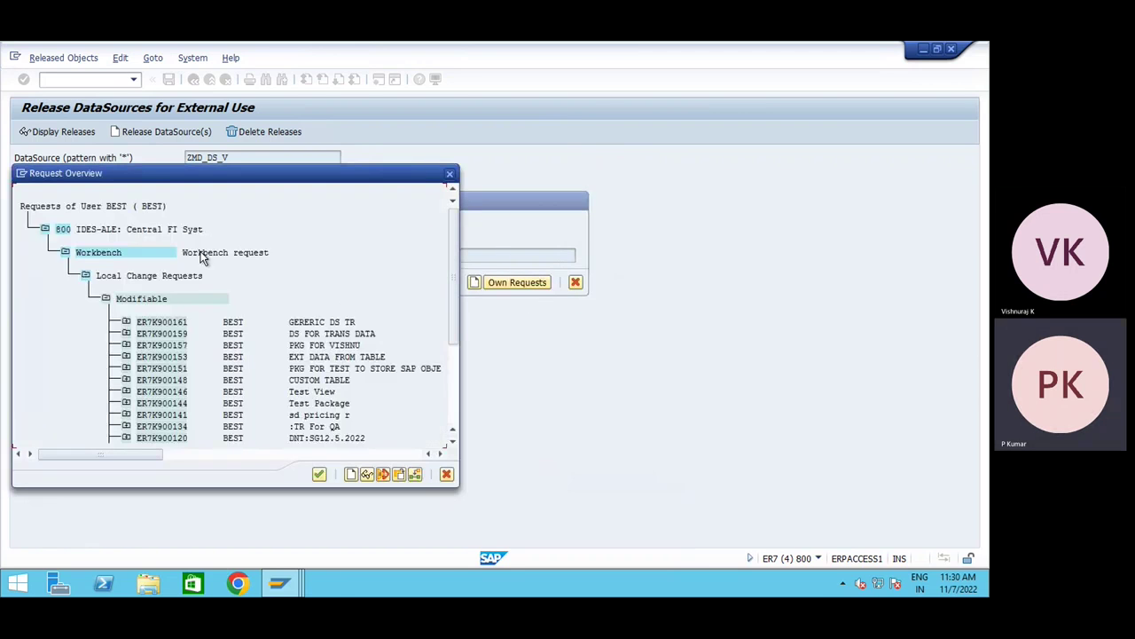
left_click(450, 173)
left_click(474, 282)
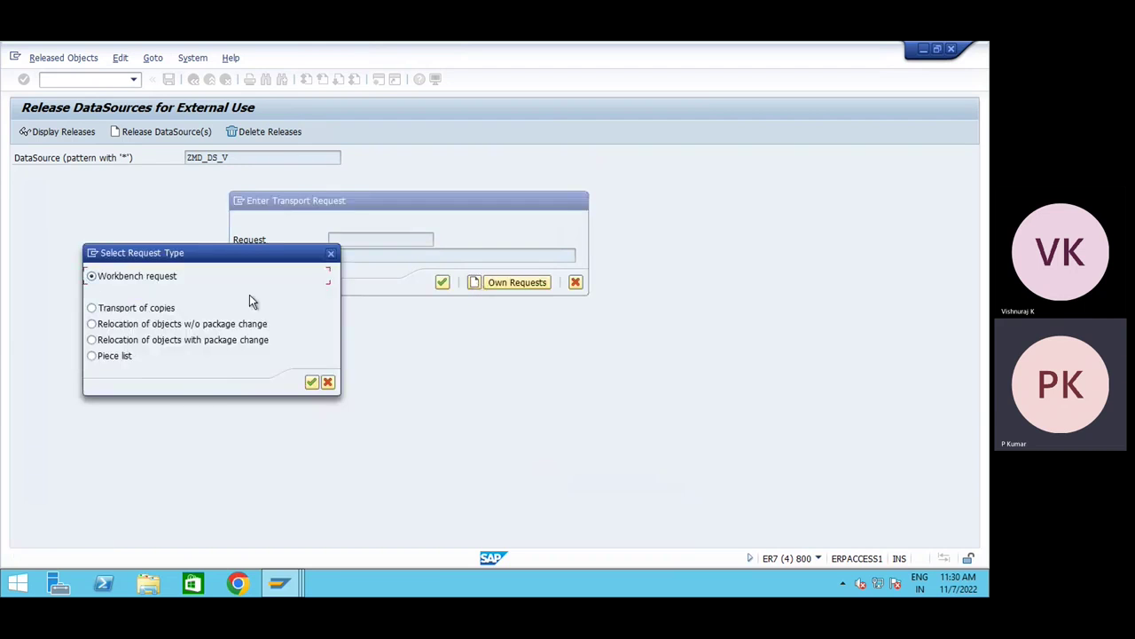
left_click(311, 382)
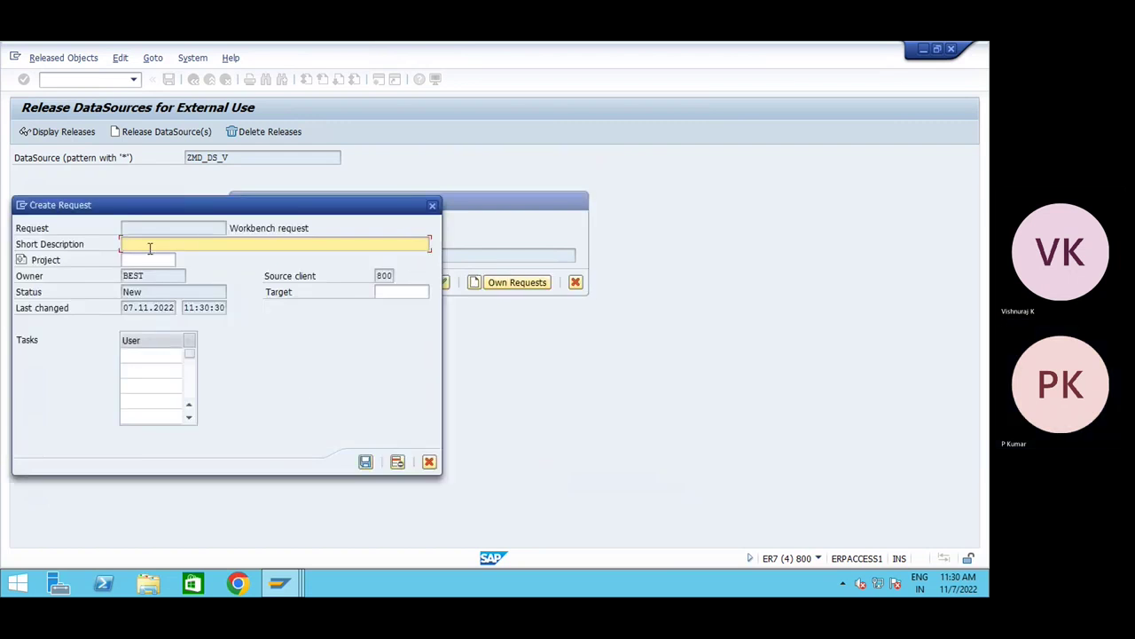
type("test")
key("BackSpace")
key("BackSpace")
key("BackSpace")
key("BackSpace")
type("TEST @DSP")
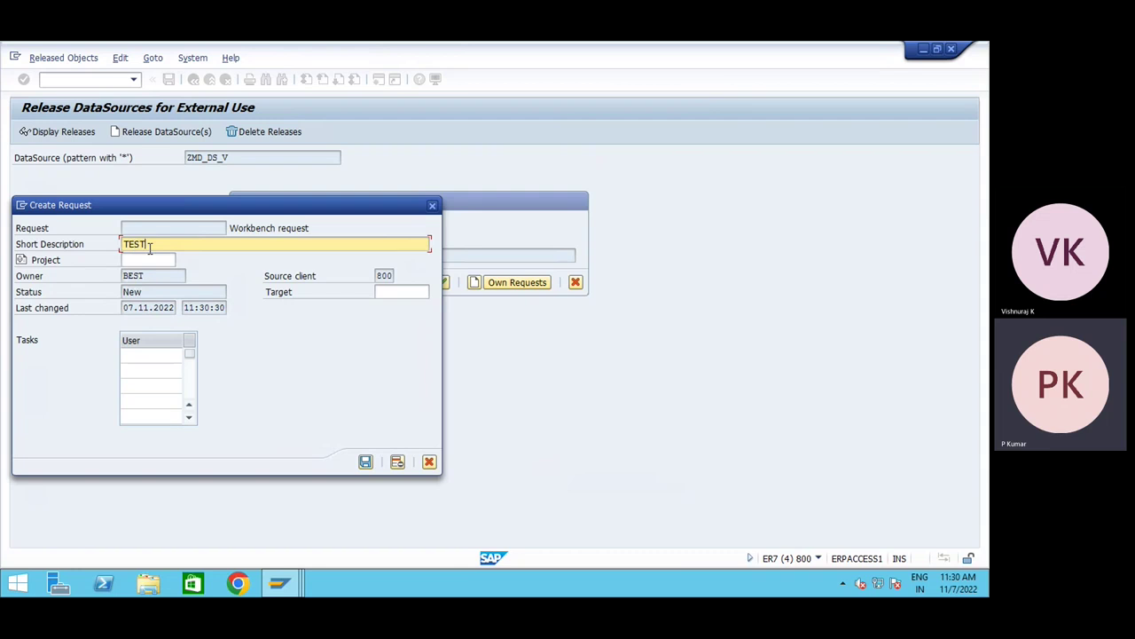
key("BackSpace")
key("BackSpace")
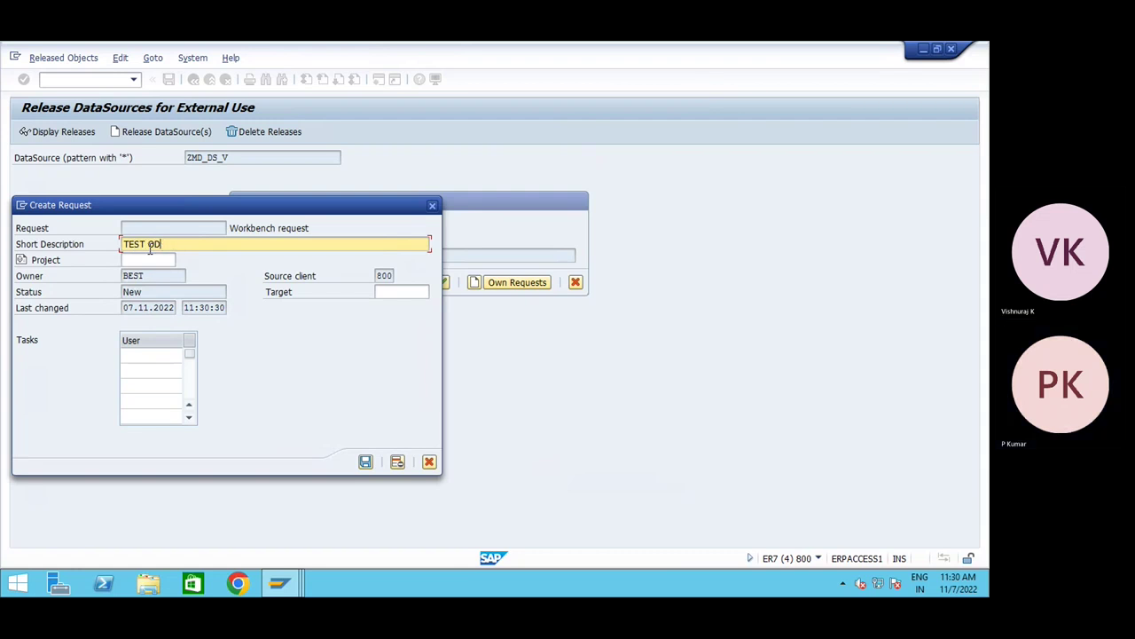
type("P DS")
left_click(366, 462)
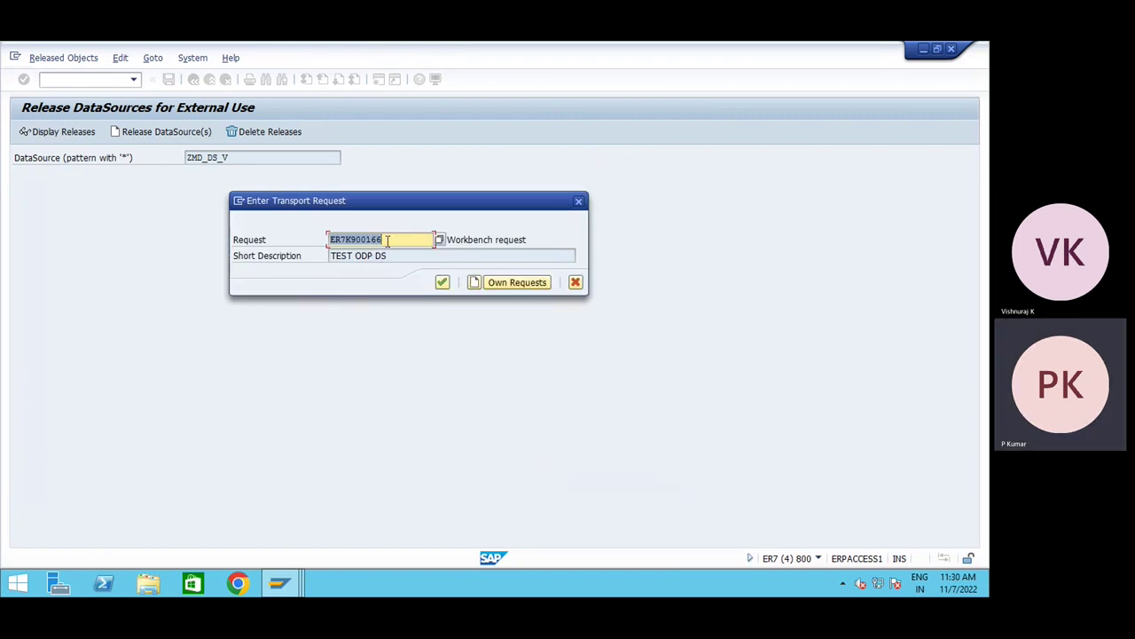
- Confirm the release of ZMD_DS_V with the new transport request and close the release program's session
left_click(344, 240)
left_click_drag(329, 239, 386, 240)
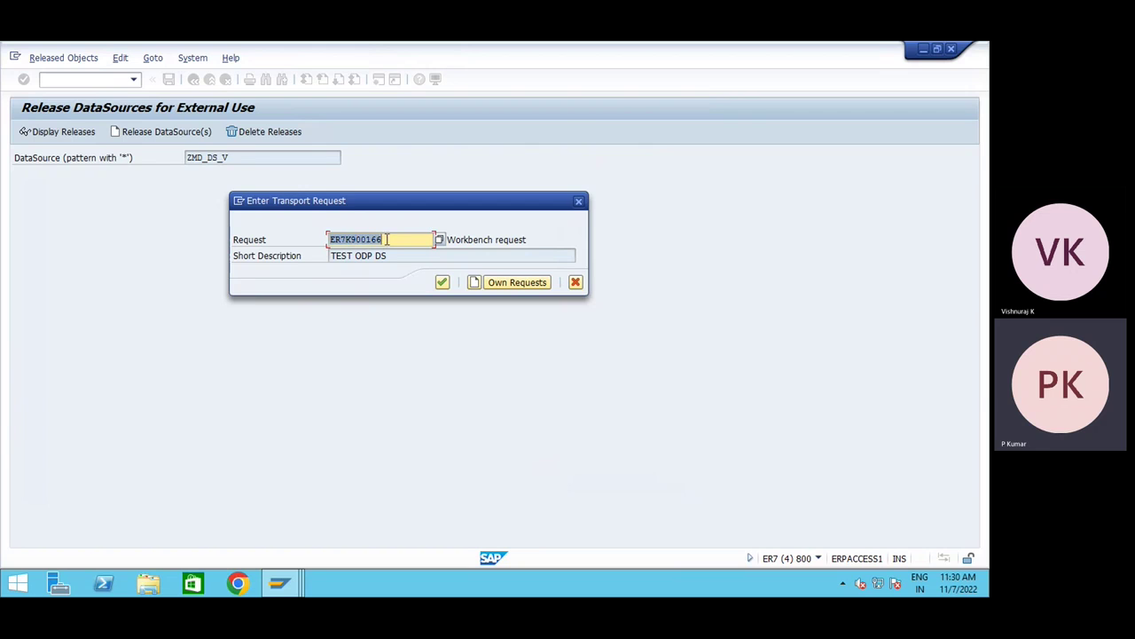
left_click(443, 284)
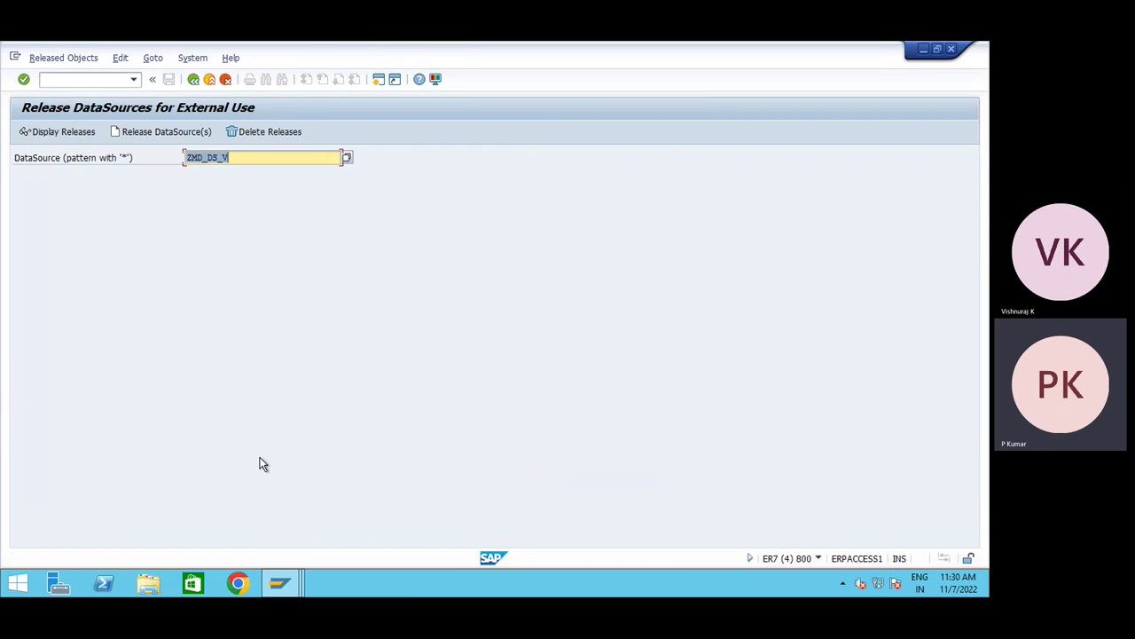
left_click(957, 52)
left_click(955, 52)
left_click(955, 52)
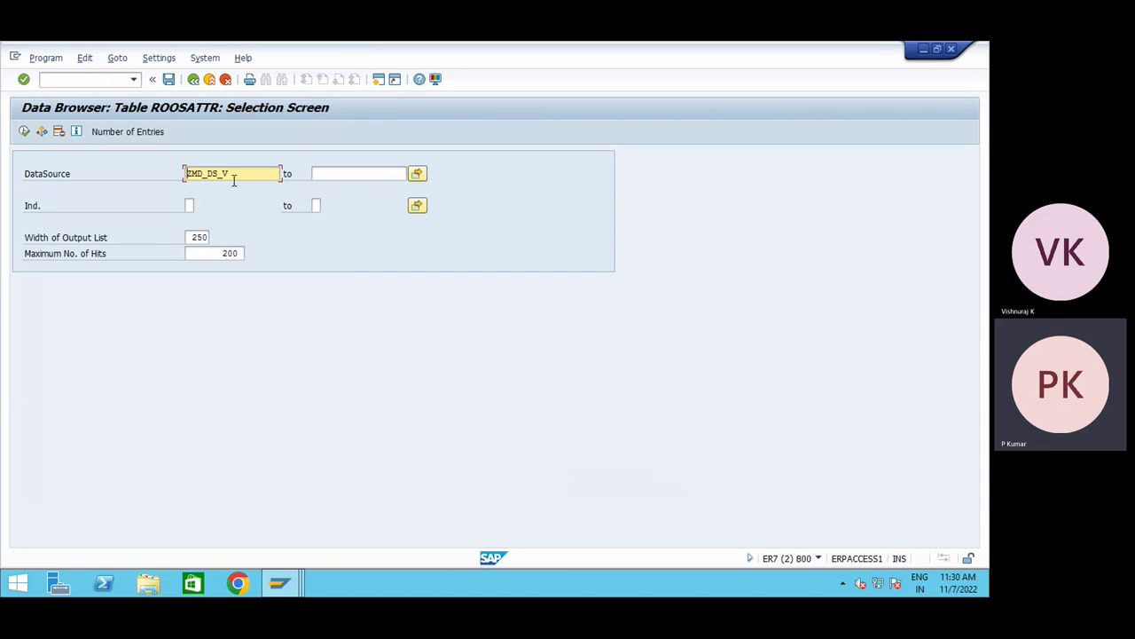
- Count the ROOSATTR entries for DataSource ZMD_DS_V, display them and widen the DataSource column
left_click(135, 133)
left_click_drag(205, 223, 704, 151)
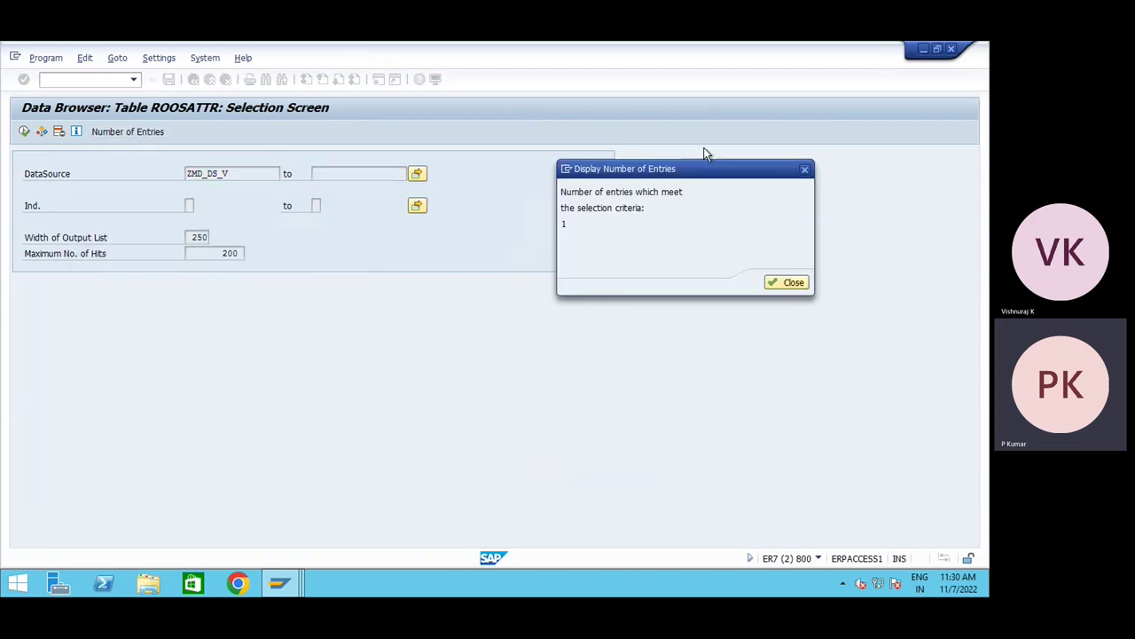
left_click_drag(566, 205, 553, 205)
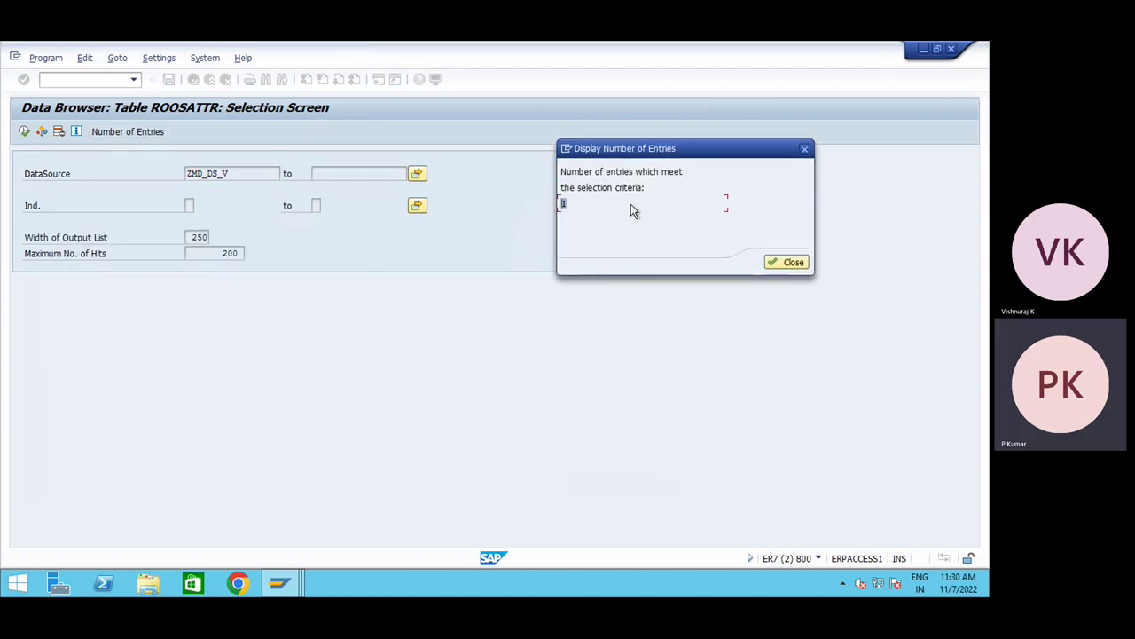
left_click(805, 149)
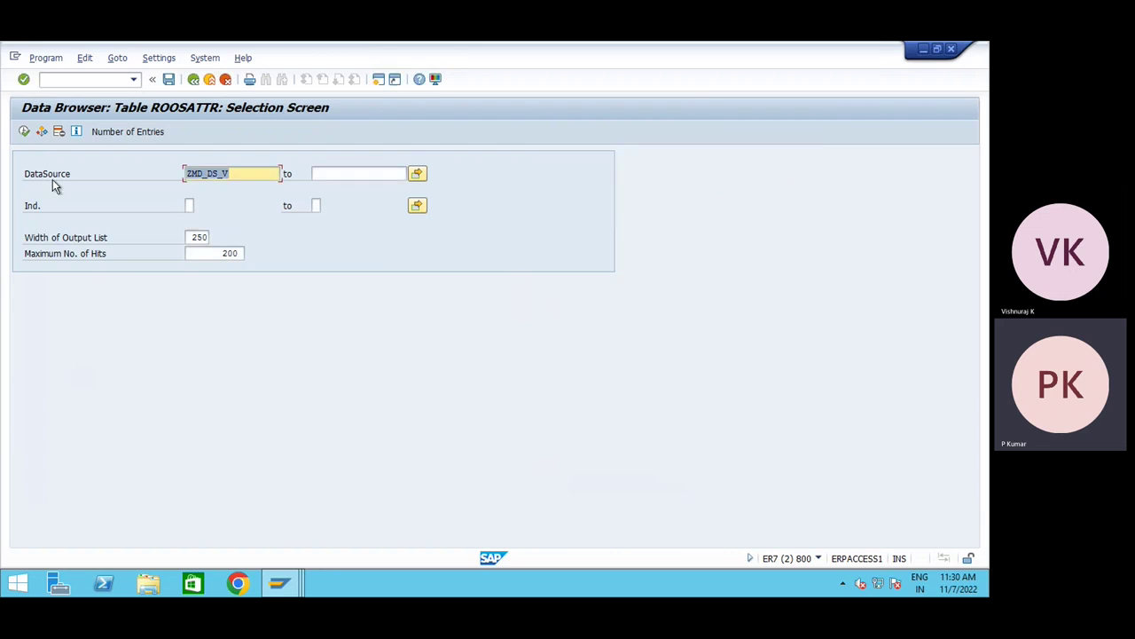
left_click(24, 132)
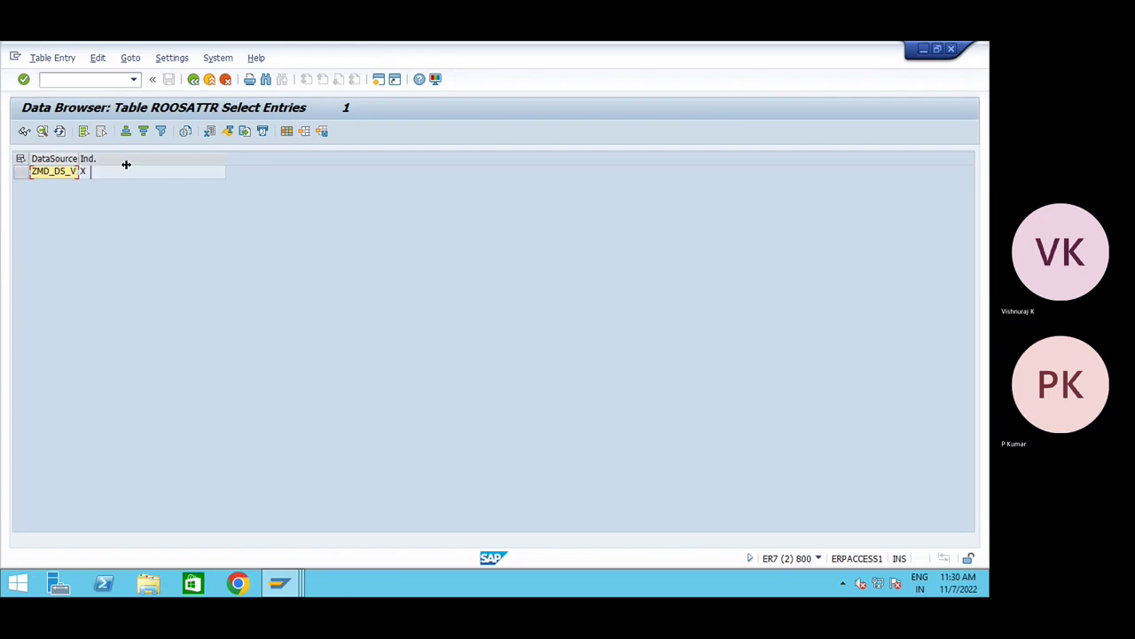
left_click_drag(126, 164, 135, 164)
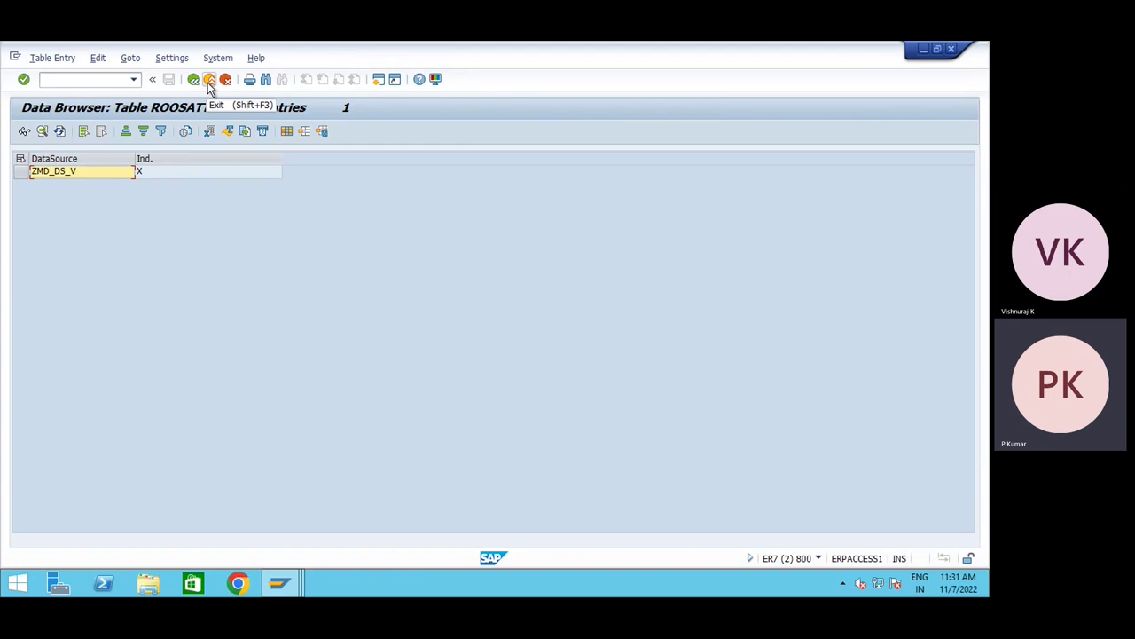
left_click(282, 586)
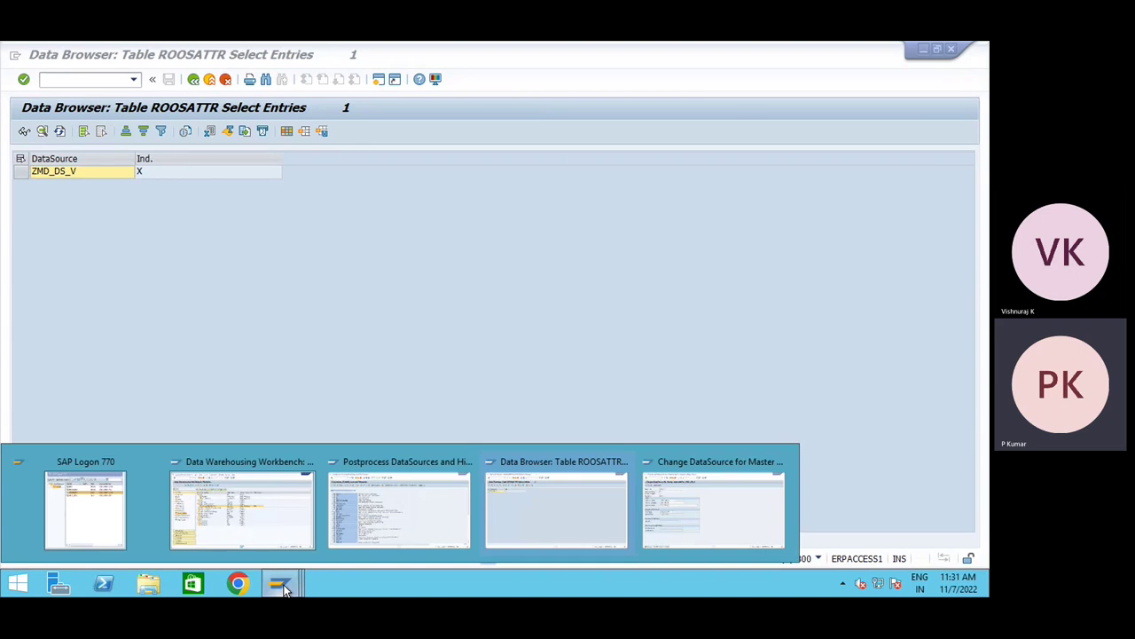
- Display the ROOSATTR entry for DataSource 0VENDOR_ATTR and return to the selection screen
left_click(210, 80)
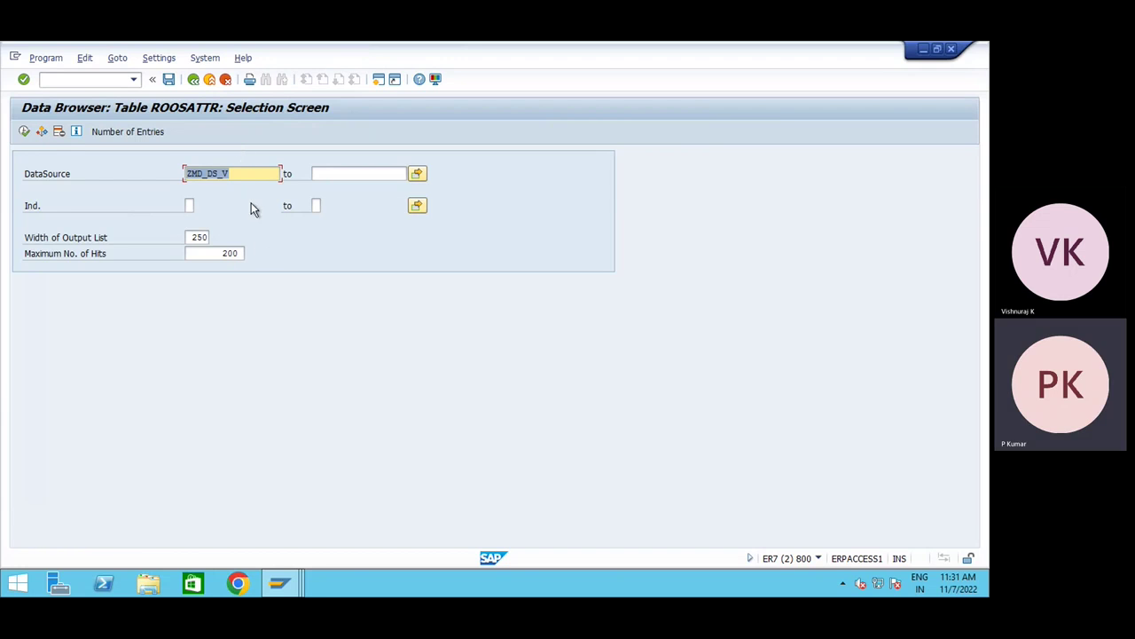
key("BackSpace")
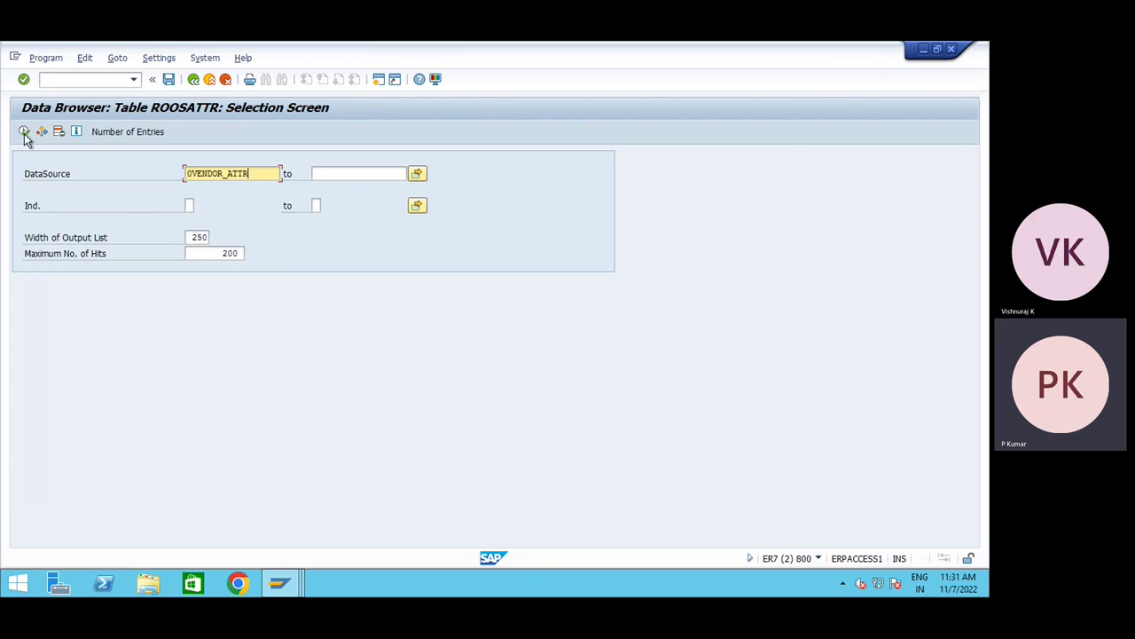
left_click(24, 132)
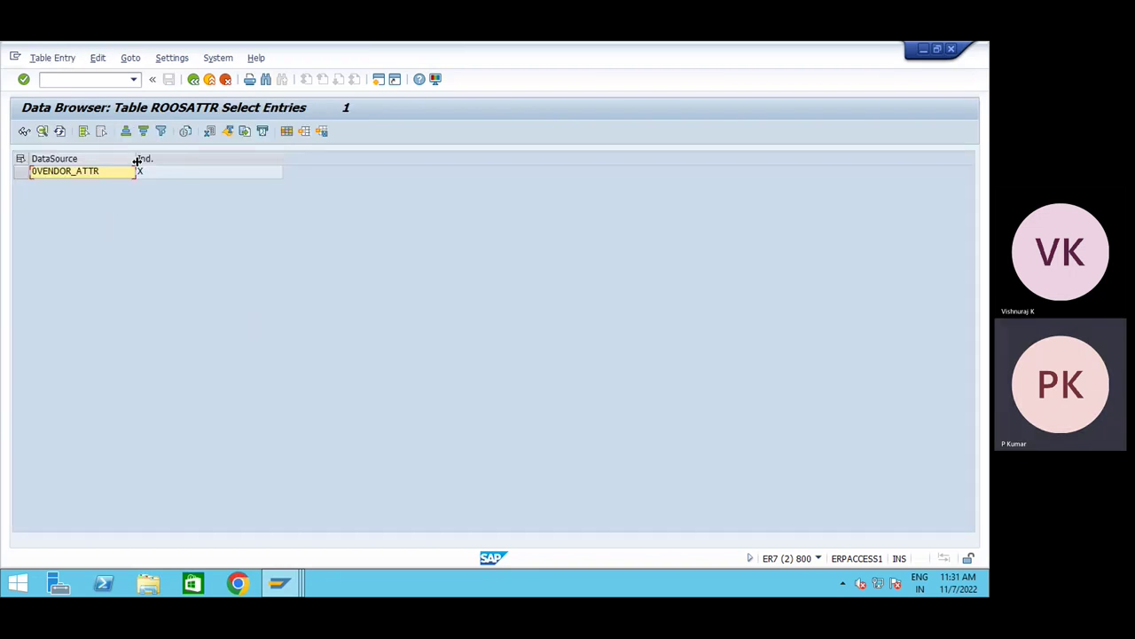
left_click_drag(136, 158, 164, 158)
left_click(193, 80)
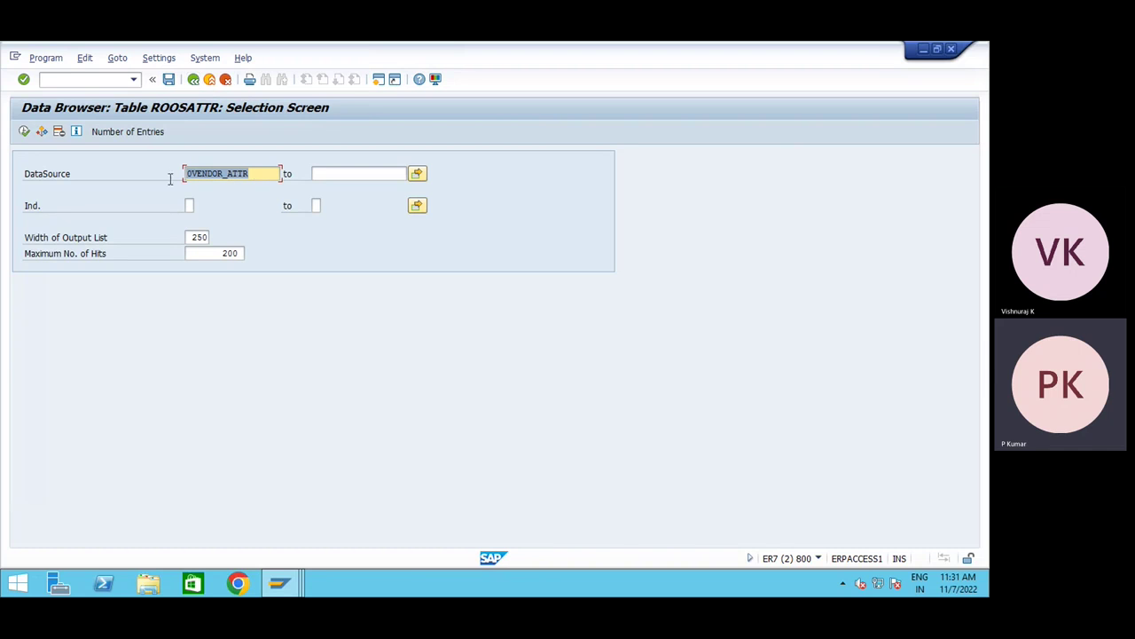
- Switch to the BW Data Warehousing Workbench and display the DataSources of the ODP source system RAVIODP
left_click(285, 583)
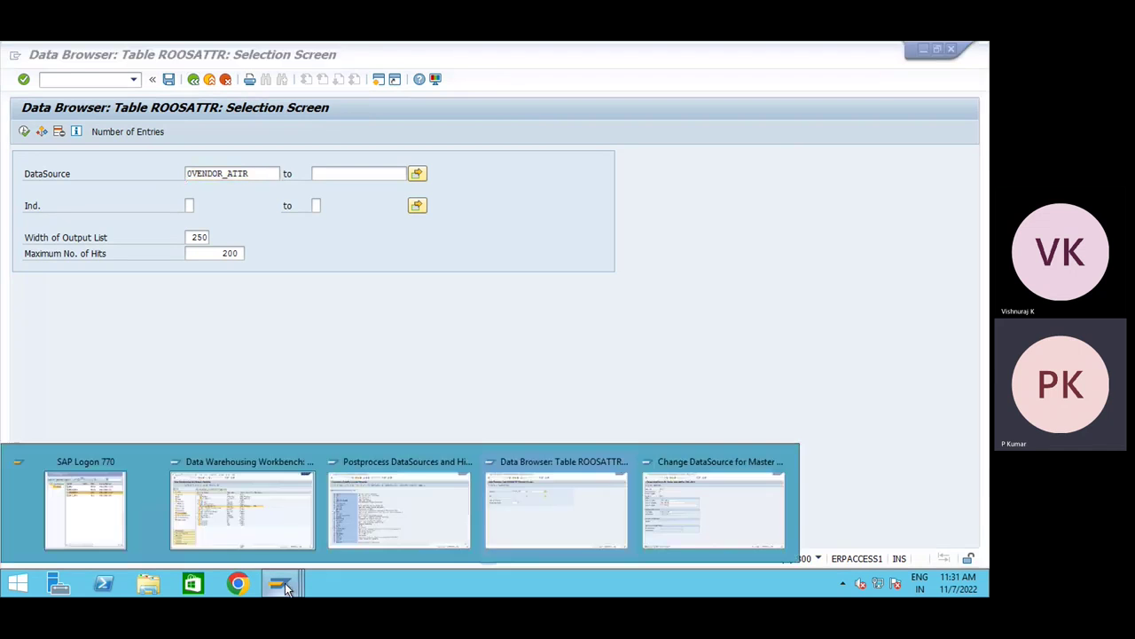
left_click(229, 532)
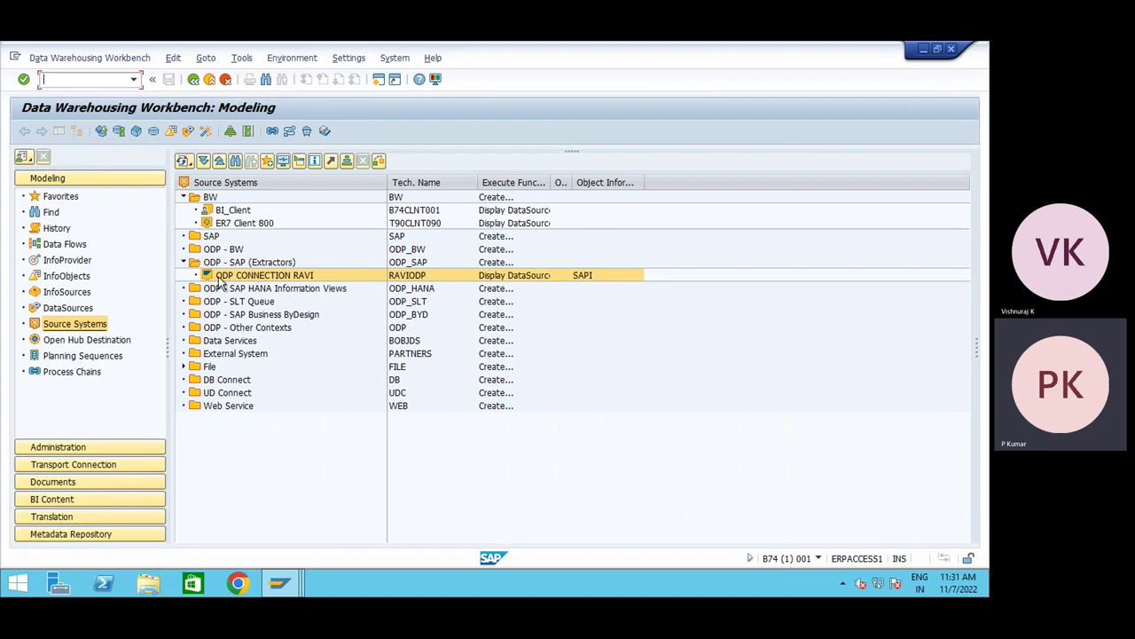
double_click(269, 279)
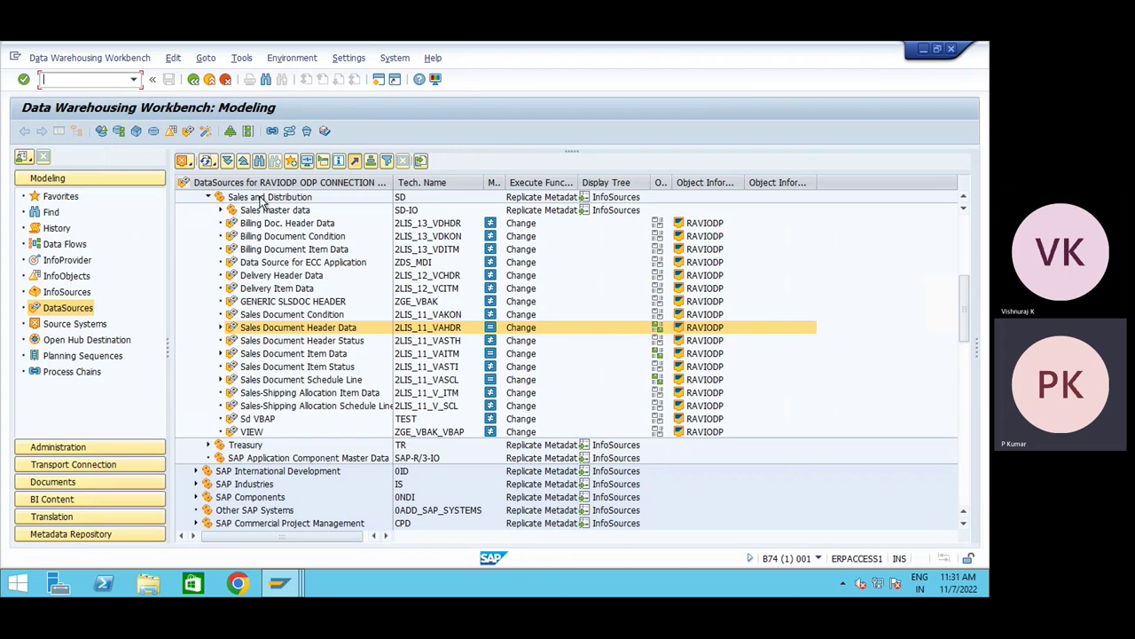
- Copy the DataSource name ZMD_DS_V from the ROOSATTR selection and search for it across all object types in BW
key("alt+Tab")
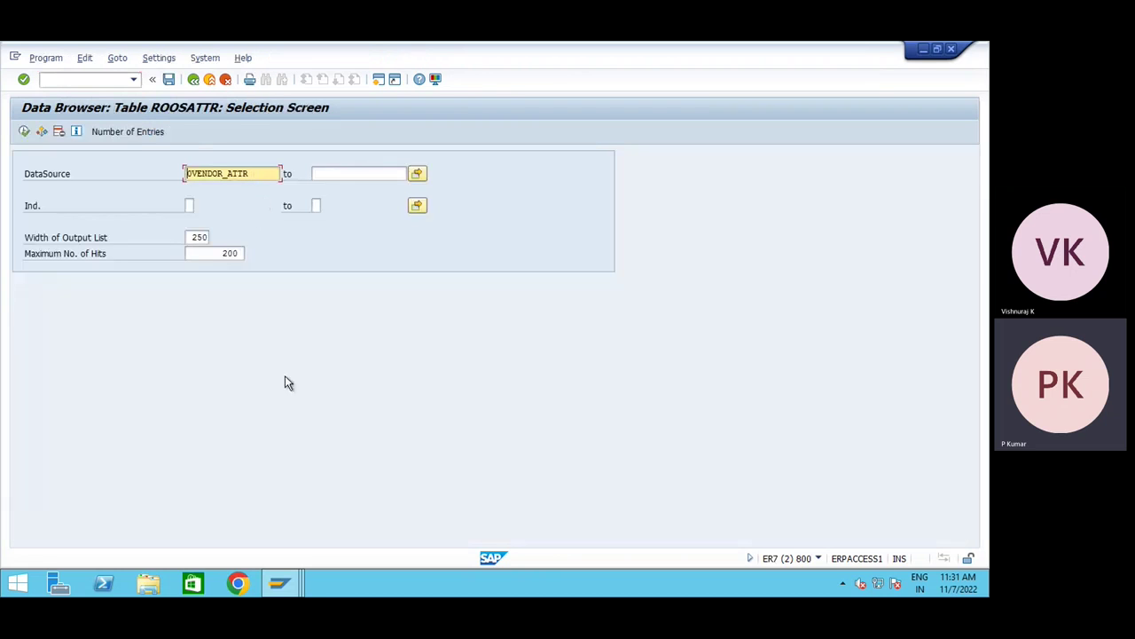
left_click_drag(263, 178, 148, 178)
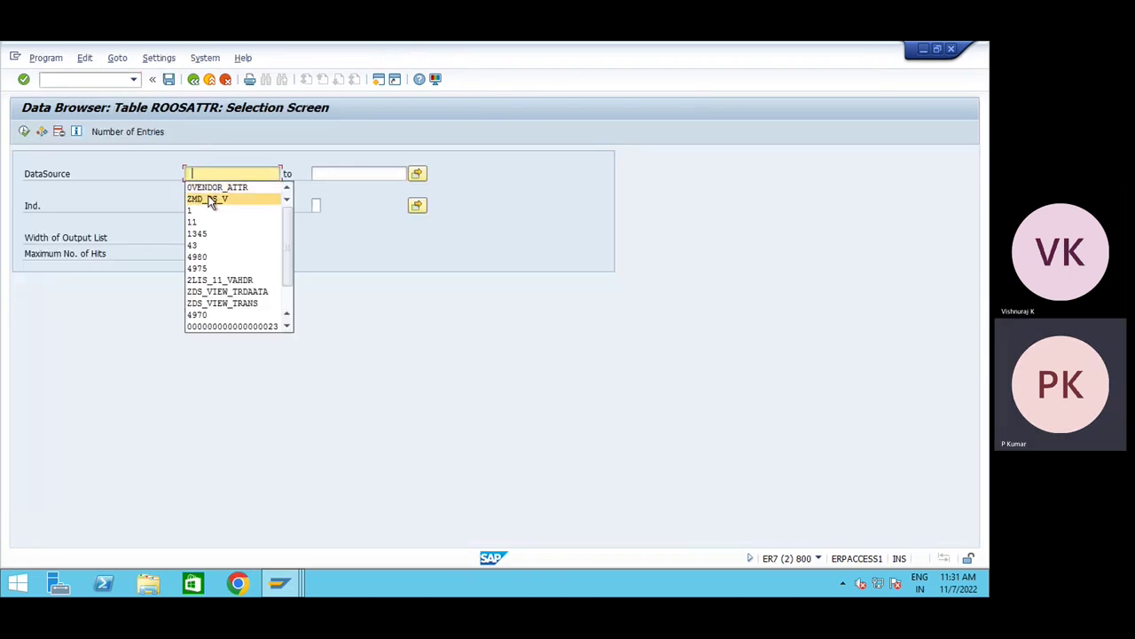
left_click(218, 198)
left_click_drag(258, 174, 160, 175)
key("ctrl+c")
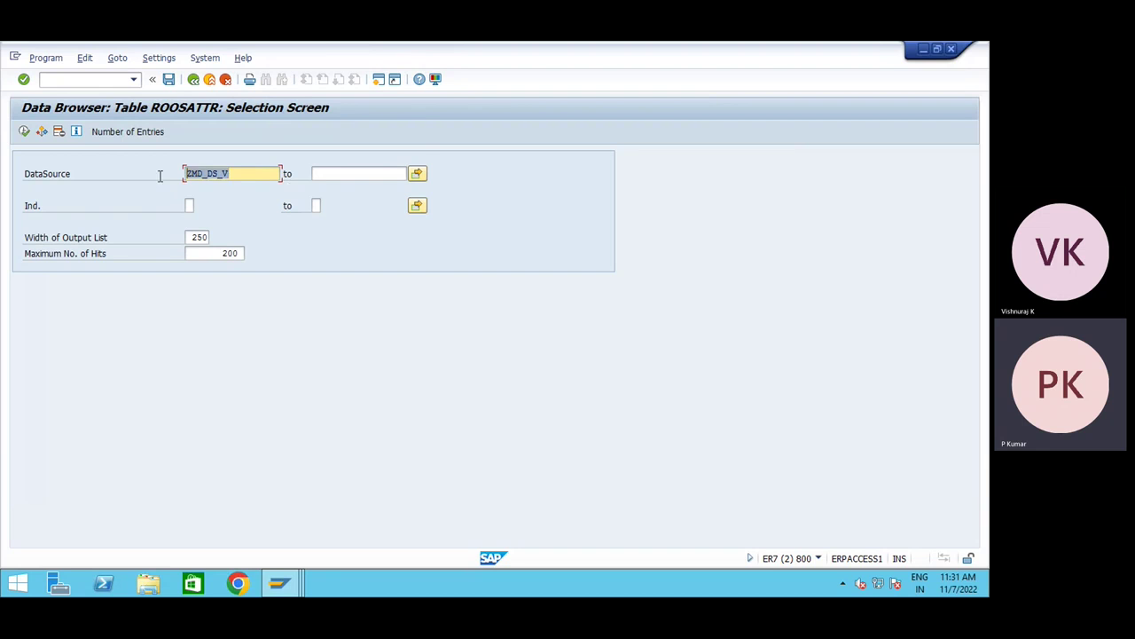
key("alt+Tab")
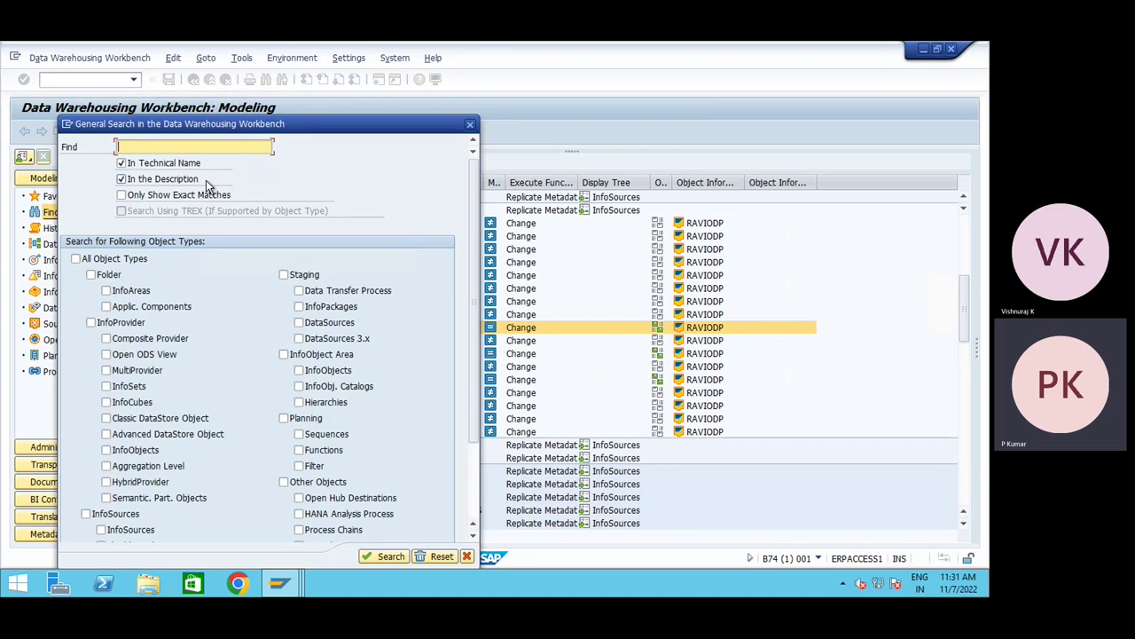
key("ctrl+v")
left_click(121, 274)
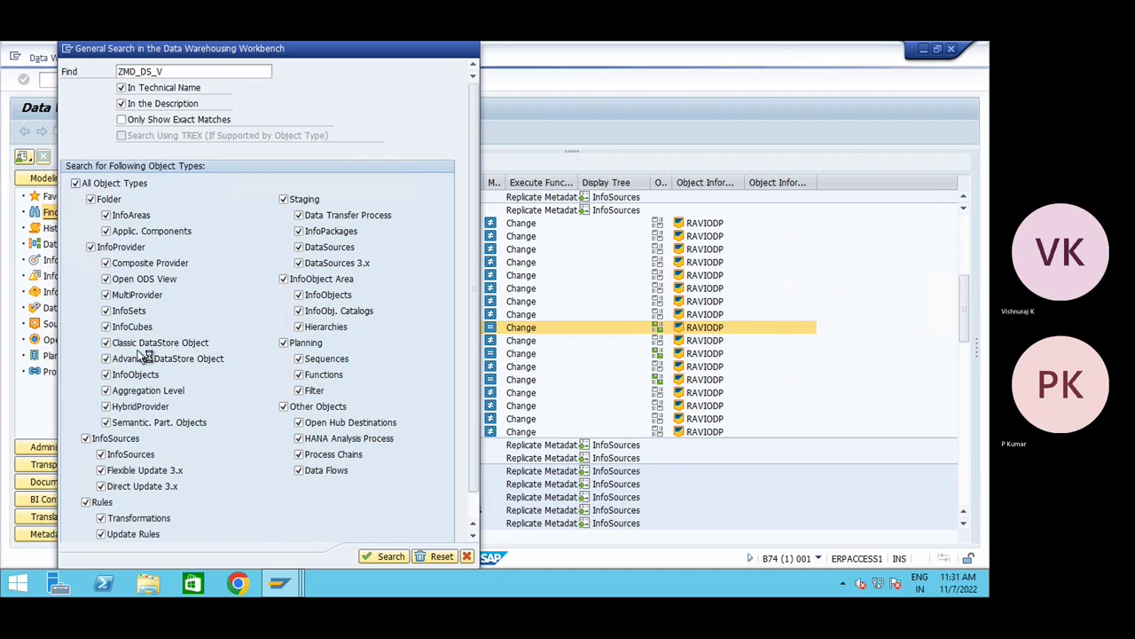
left_click_drag(275, 53, 519, 103)
key("Return")
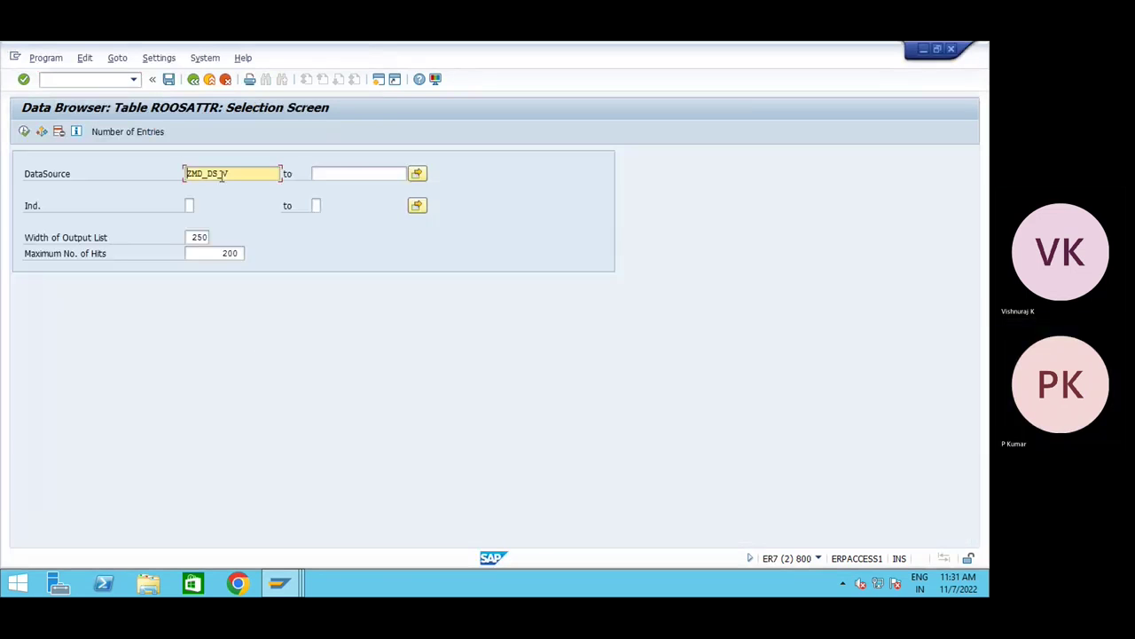
- Copy the DataSource name 0VENDOR_ATTR from the ROOSATTR selection and search for it across all object types in BW
left_click_drag(228, 174, 148, 204)
left_click(208, 190)
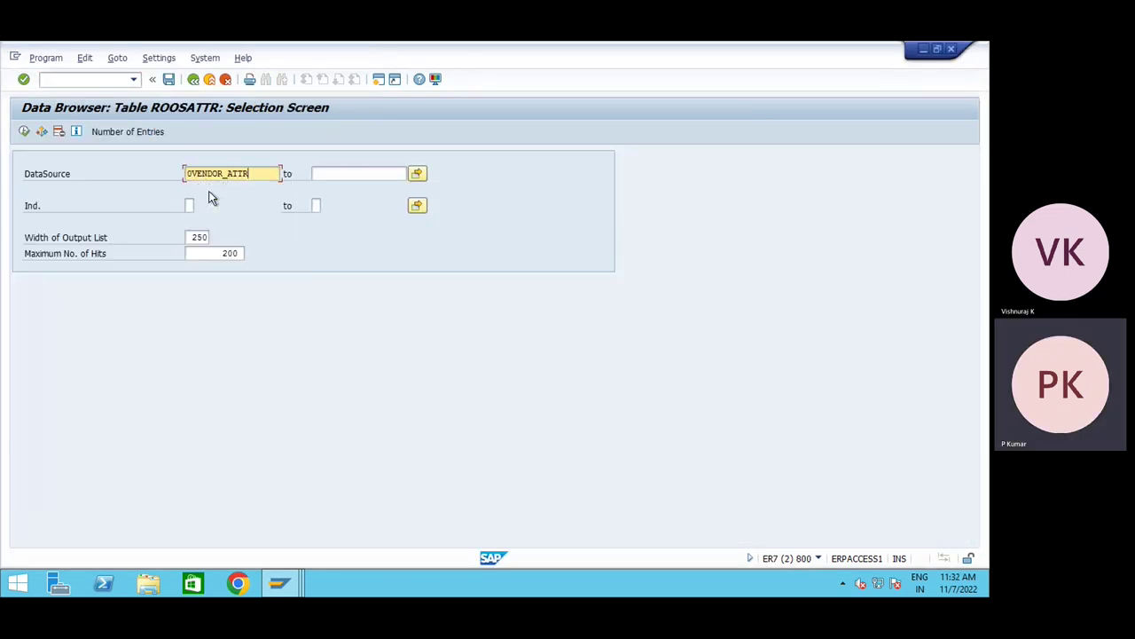
left_click_drag(197, 181, 152, 195)
key("ctrl+c")
key("alt+Tab")
left_click(49, 212)
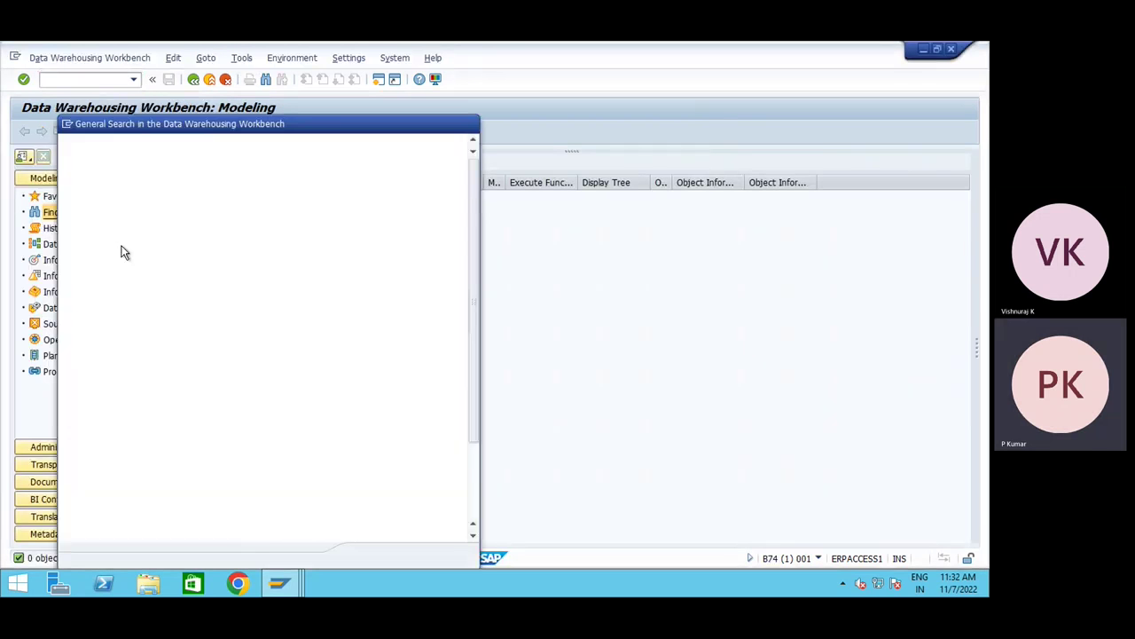
key("ctrl+v")
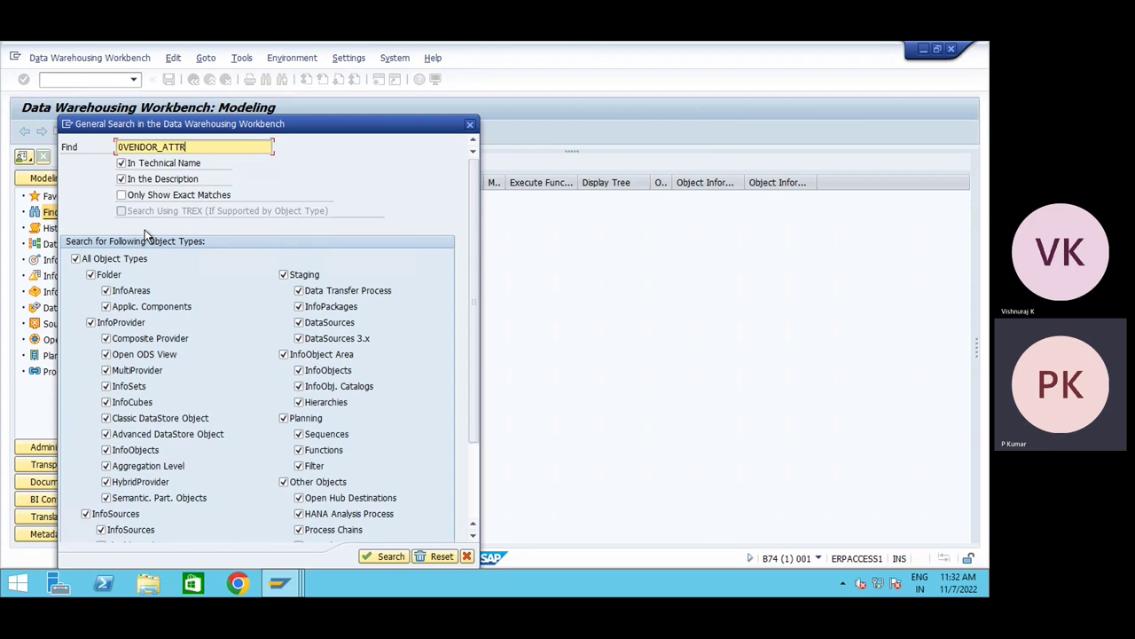
left_click(390, 557)
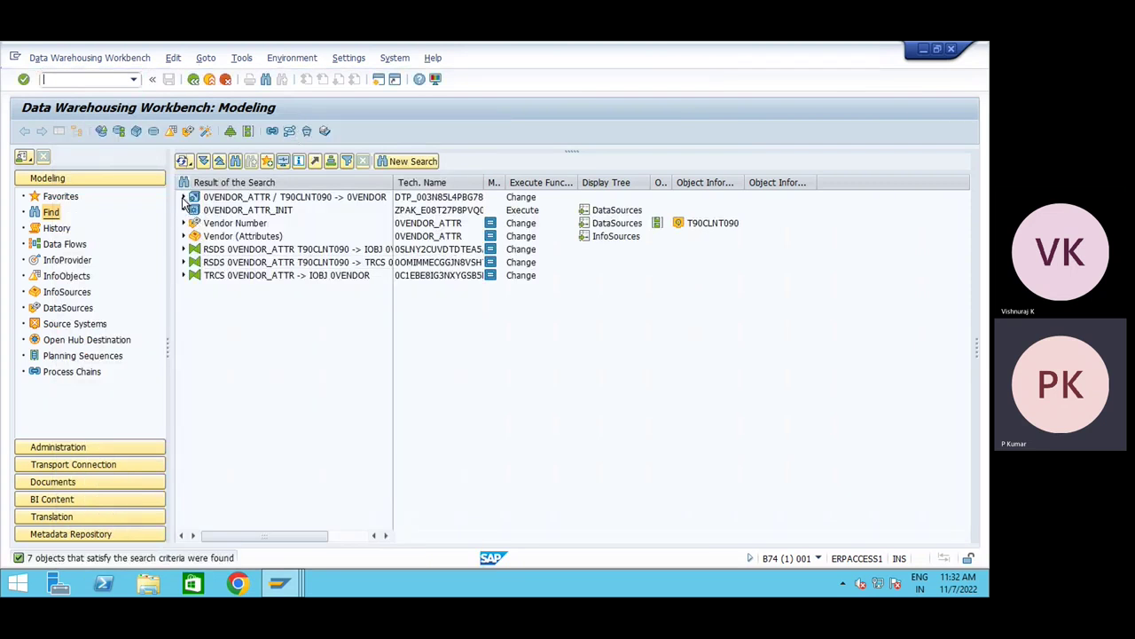
- Expand the data transfer process for 0VENDOR_ATTR in the search results, widen the technical name column and check its DataSource
left_click(183, 197)
left_click(195, 211)
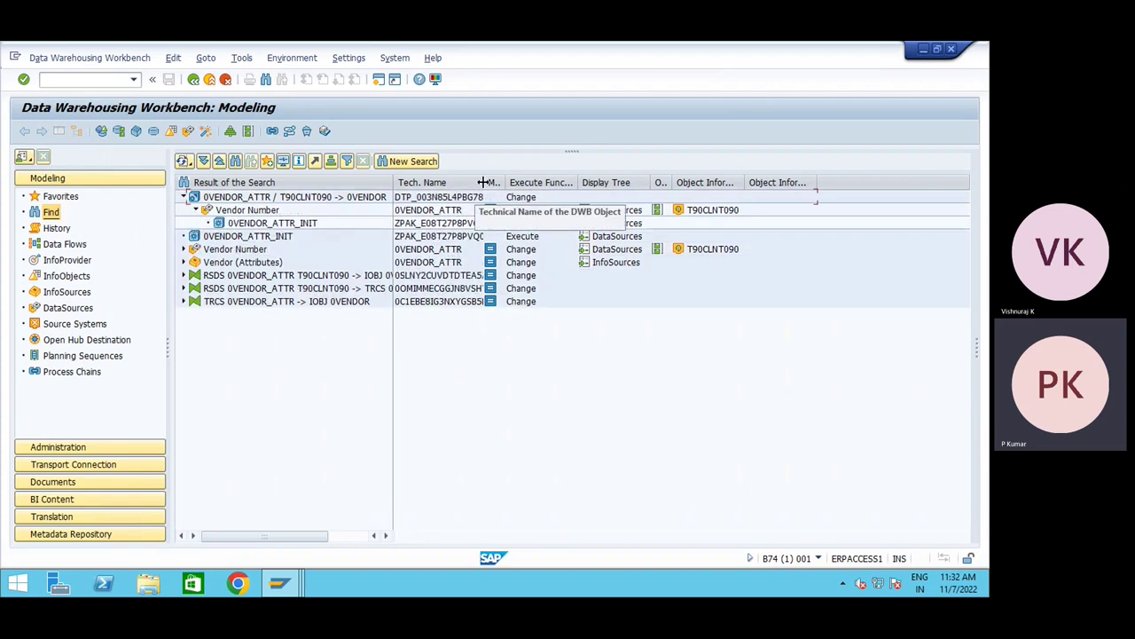
left_click_drag(484, 182, 540, 182)
double_click(435, 213)
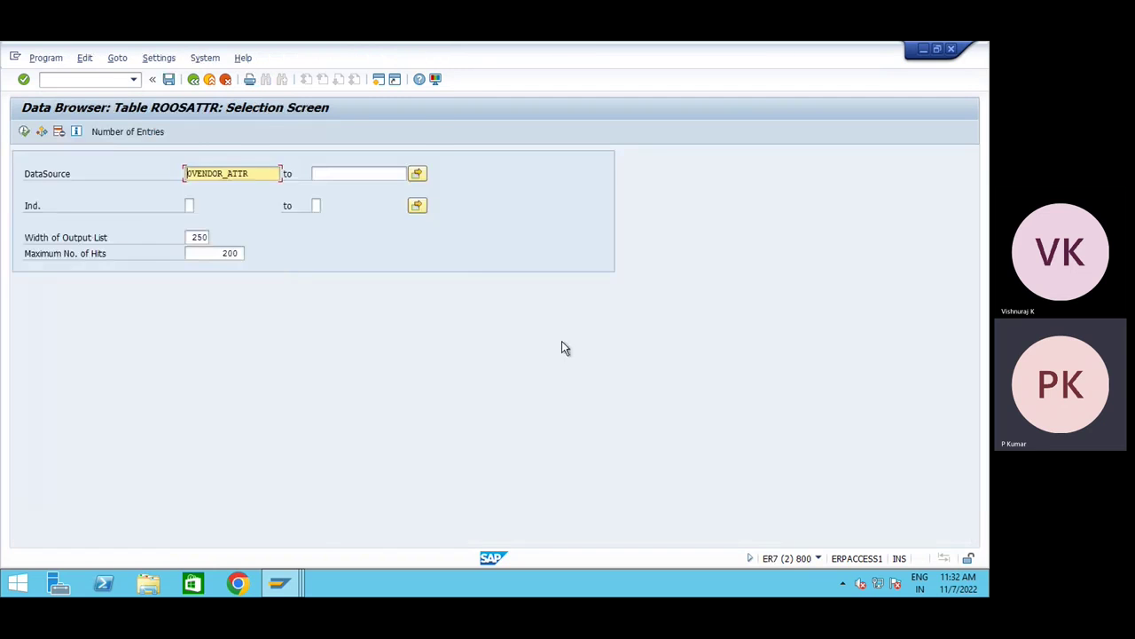
key("F3")
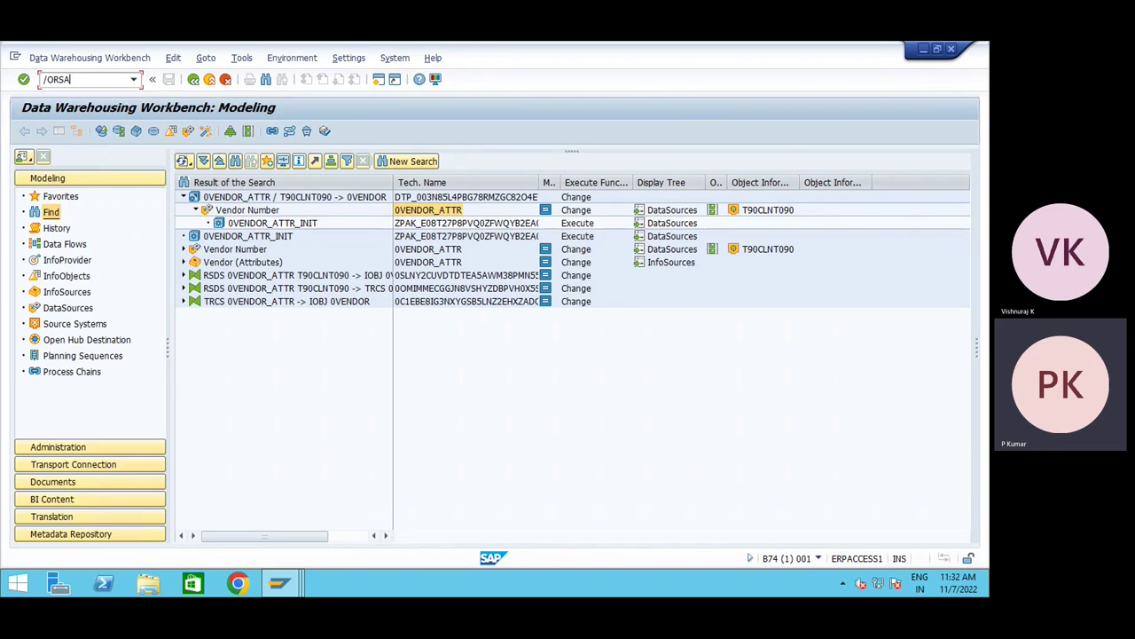
- Open the DataSource Repository with transaction RSDS in a new BW session
key("BackSpace")
type("SDS")
key("Return")
key("BackSpace")
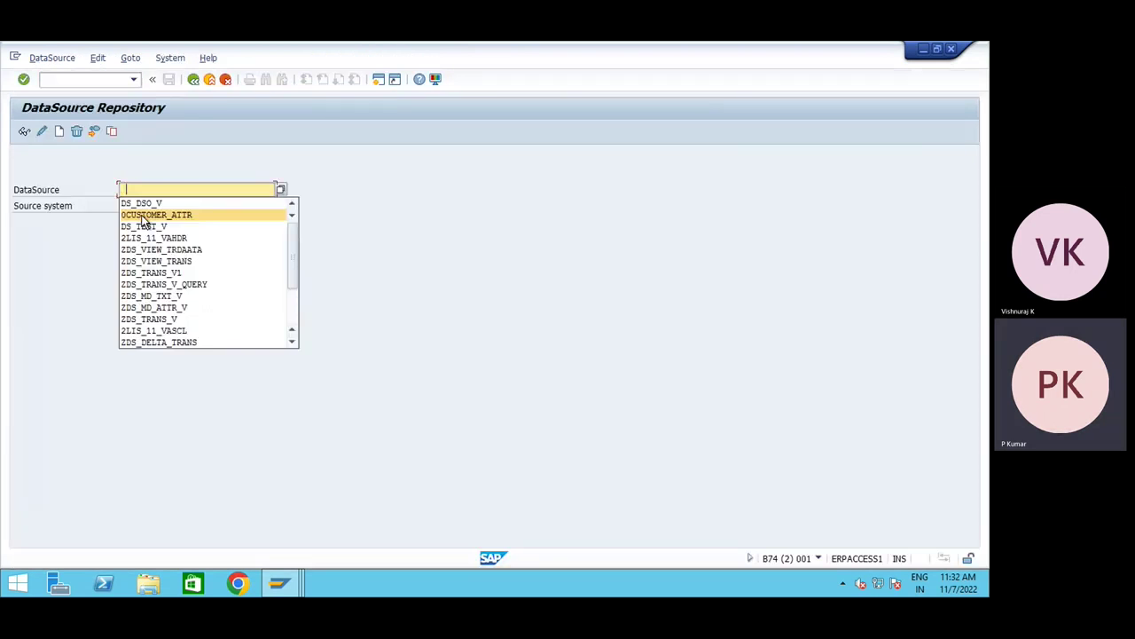
key("Escape")
key("F3")
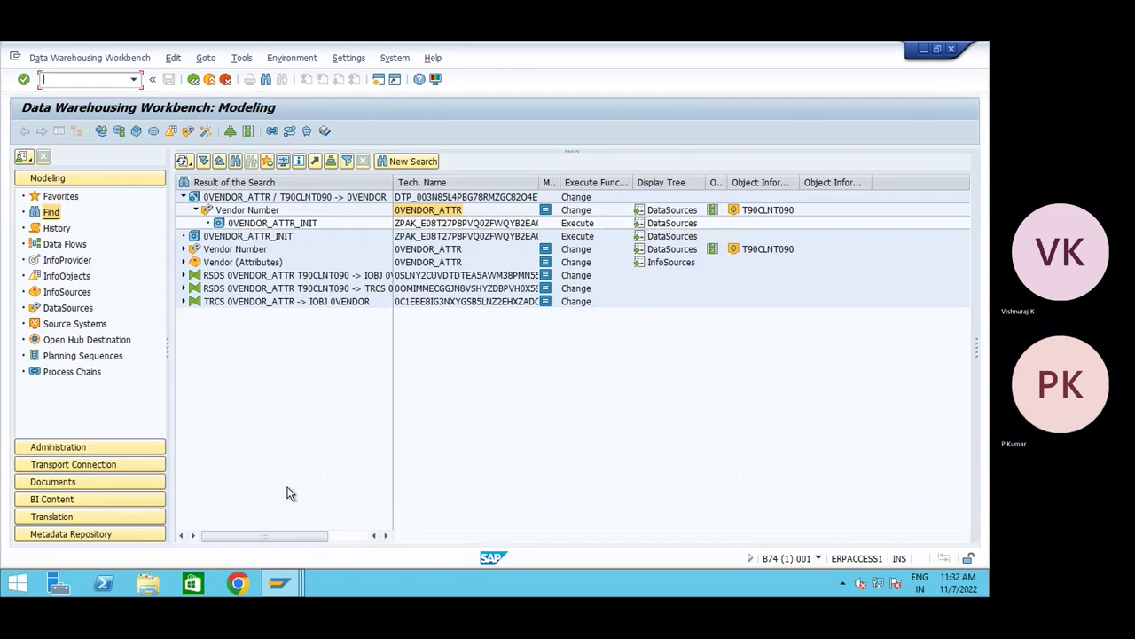
- Copy the DataSource name ZMD_DS_V from its ECC change screen and enter it as the DataSource in the BW DataSource Repository
left_click(279, 583)
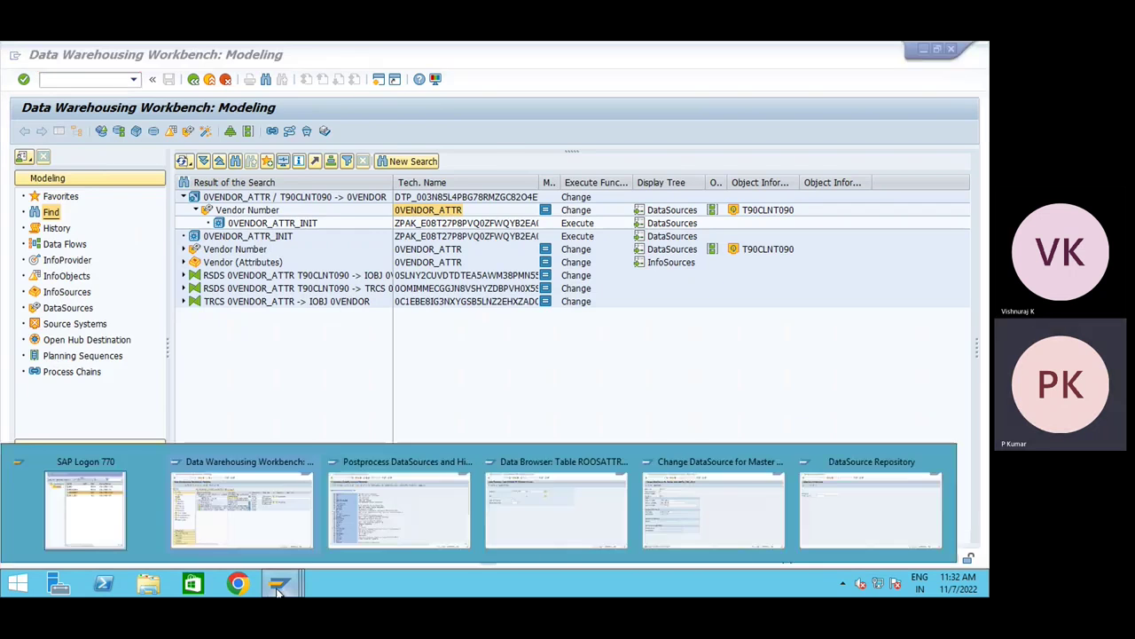
left_click(720, 539)
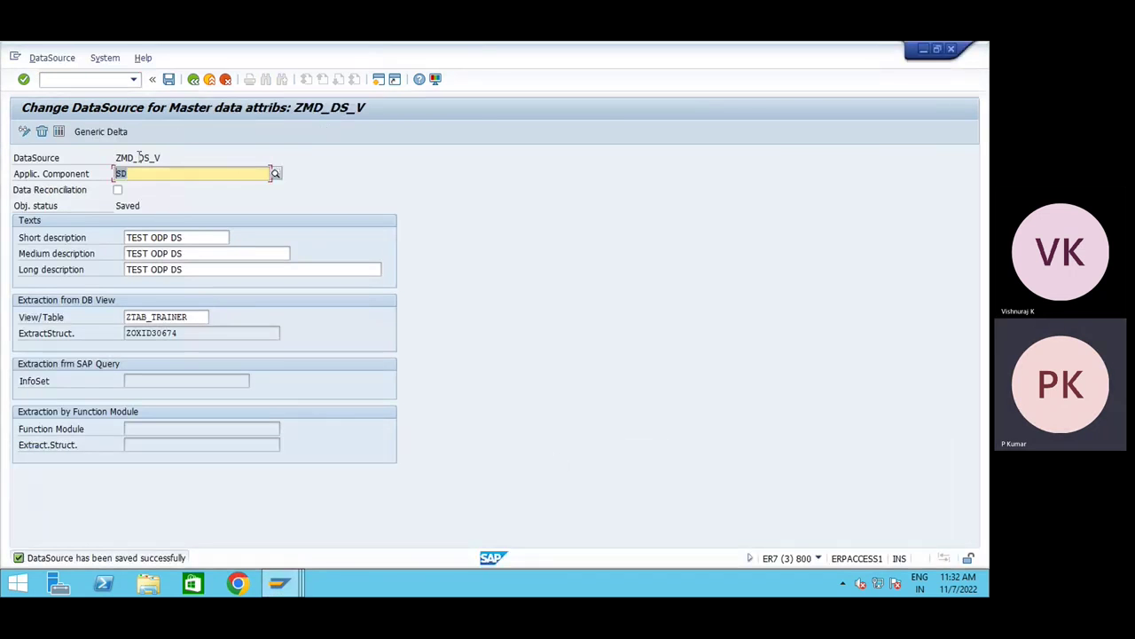
left_click_drag(118, 156, 174, 154)
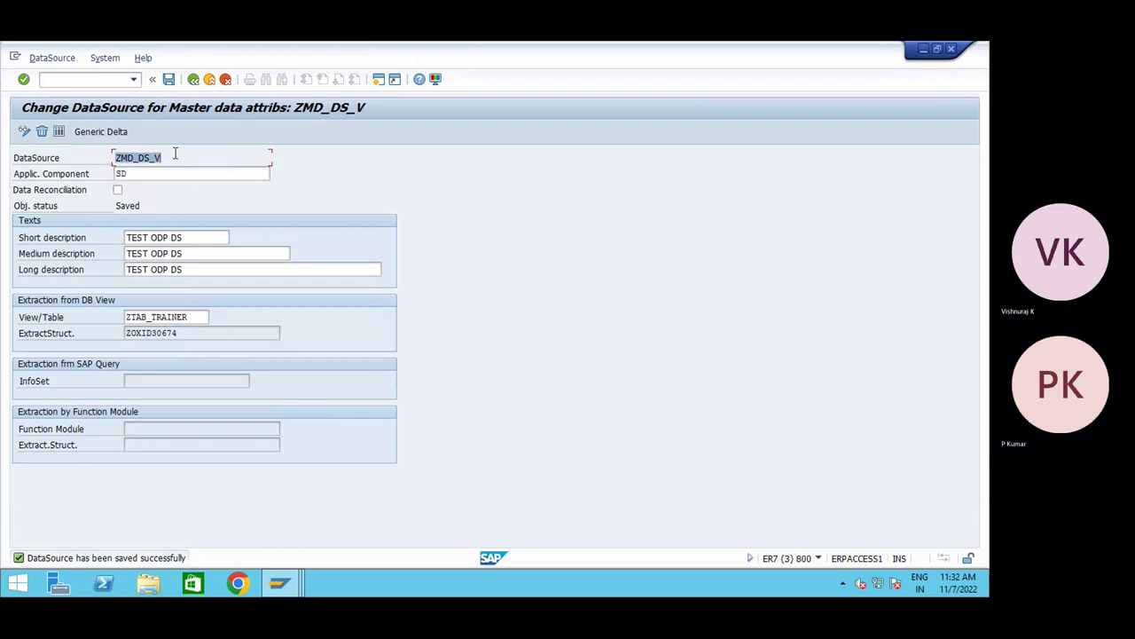
key("ctrl+c")
key("alt+Tab")
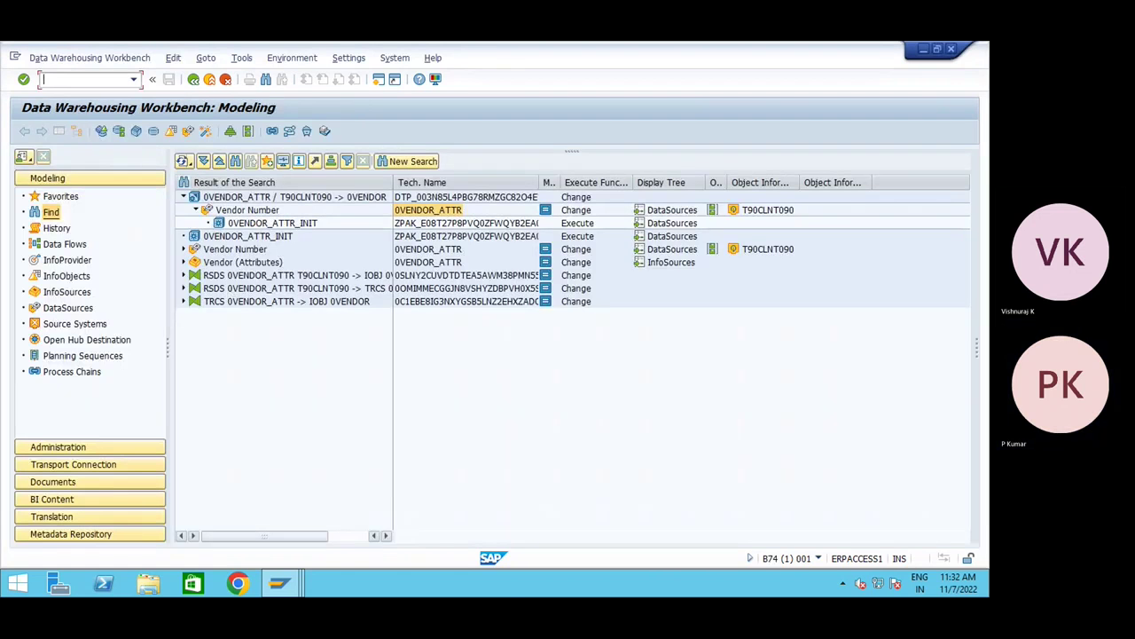
mouse_move(295, 587)
left_click(807, 527)
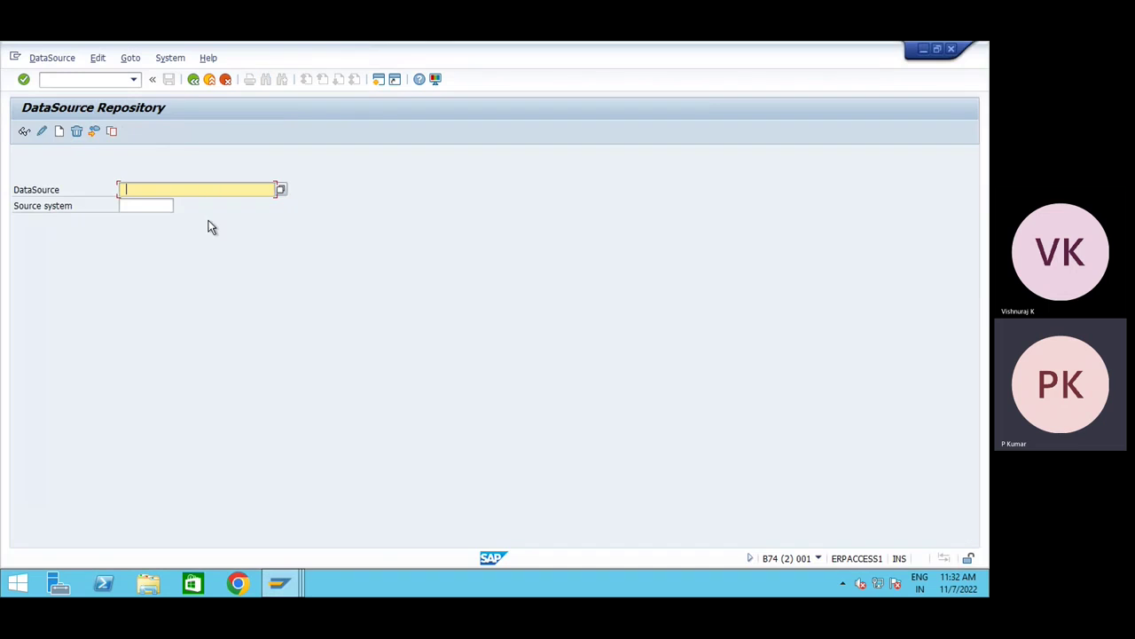
key("ctrl+v")
- Set the source system to RAVIODP and try to replicate the DataSource ZMD_DS_V from it
left_click(156, 204)
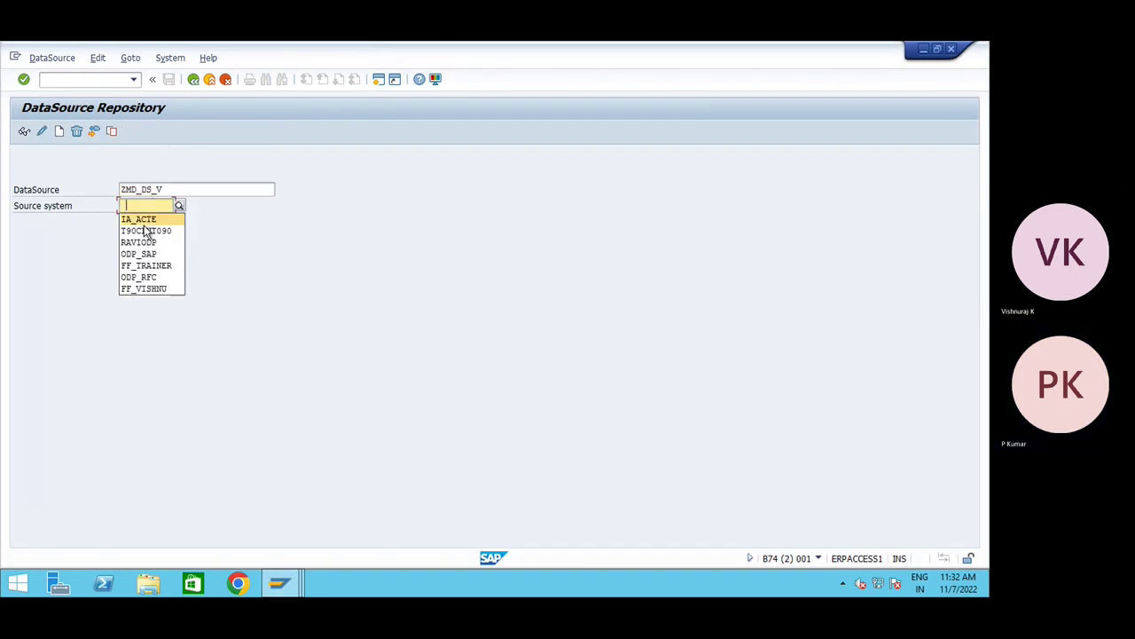
left_click(138, 242)
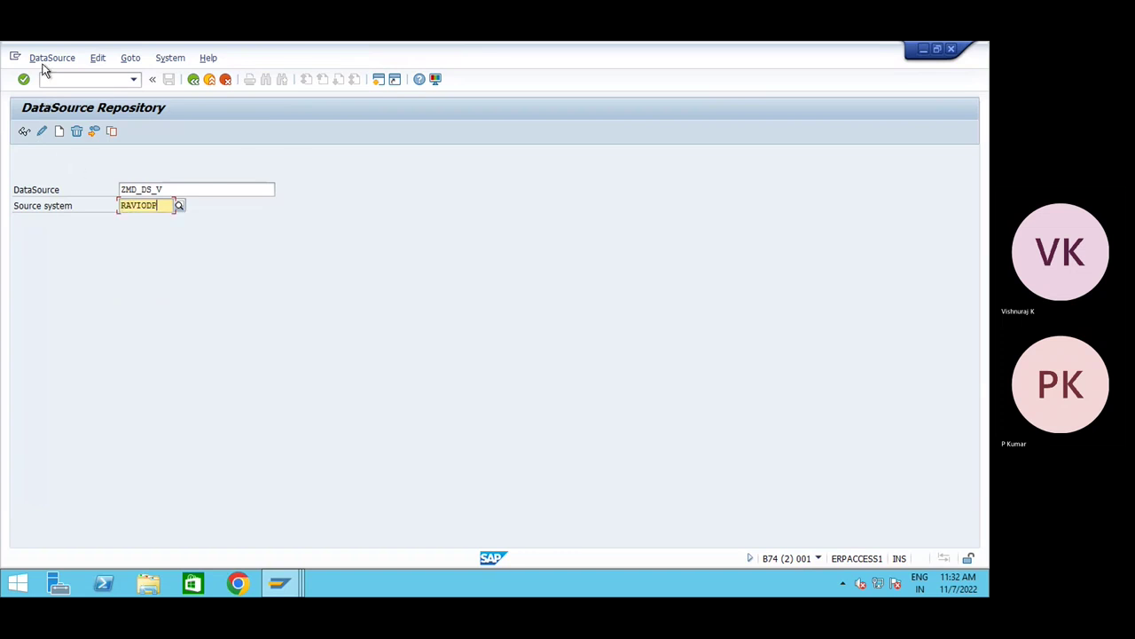
left_click(49, 59)
left_click(66, 156)
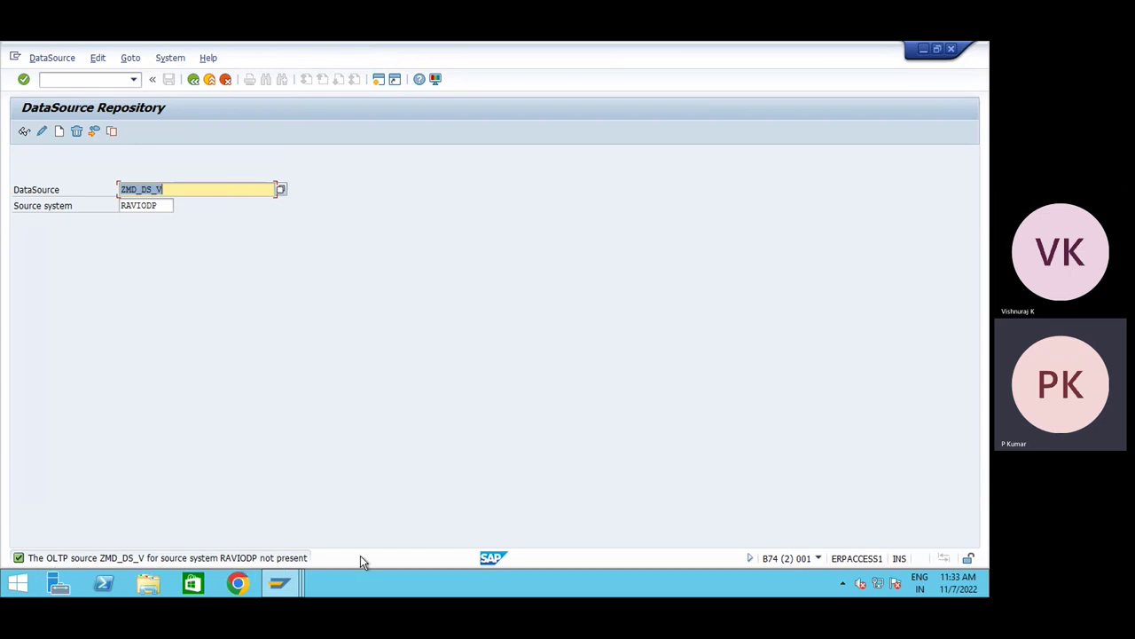
- Check the source system's value list and retry the replication of ZMD_DS_V from RAVIODP
left_click(165, 206)
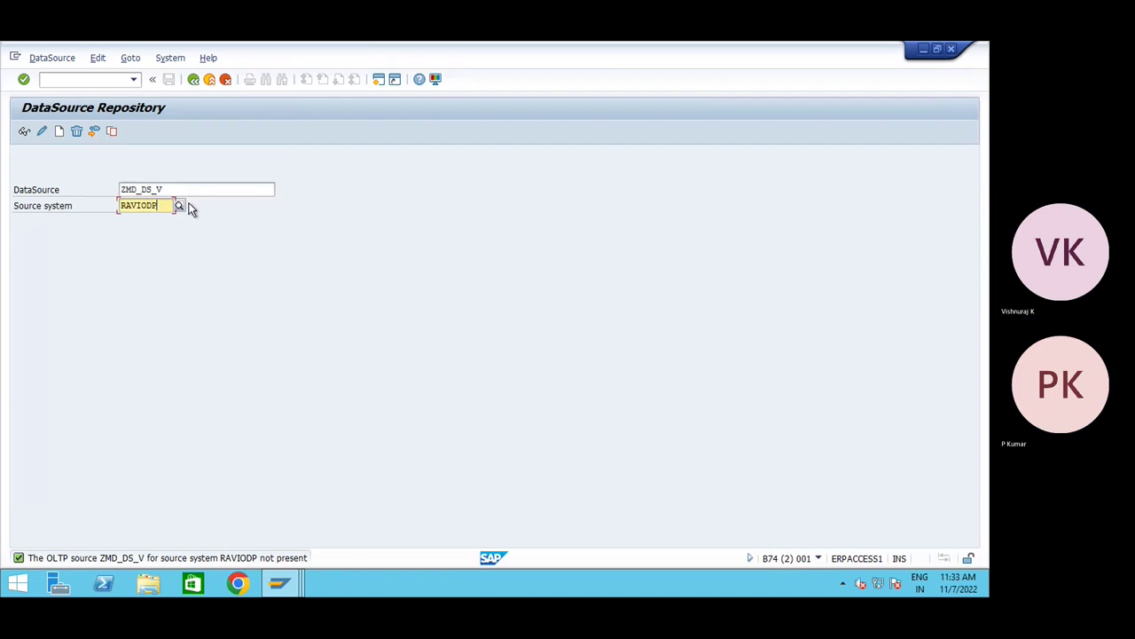
left_click(179, 206)
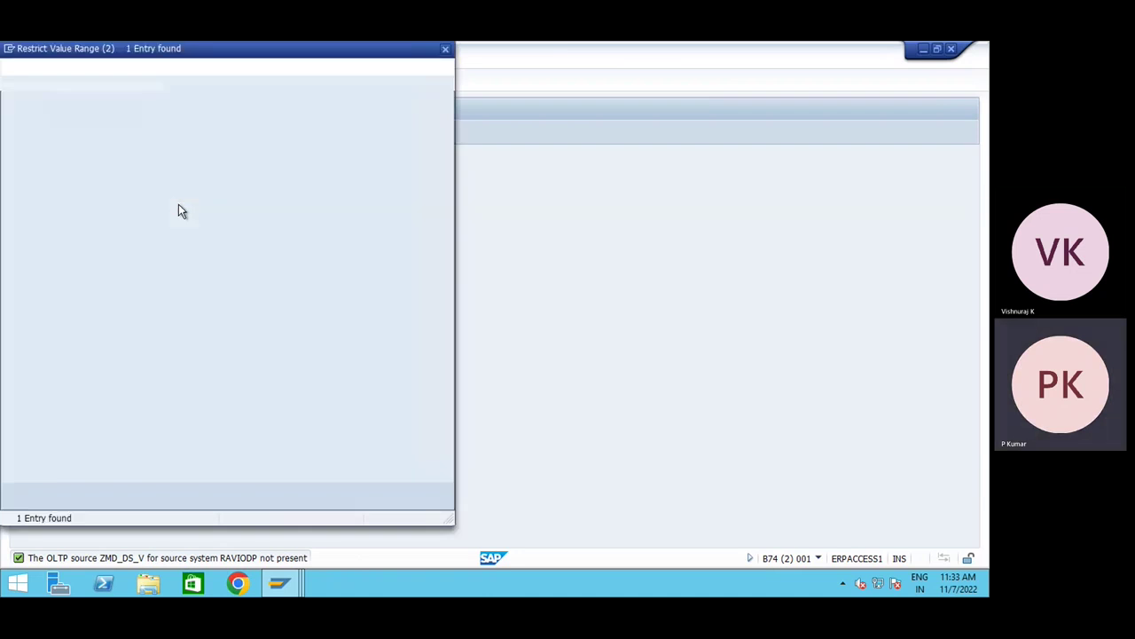
double_click(59, 134)
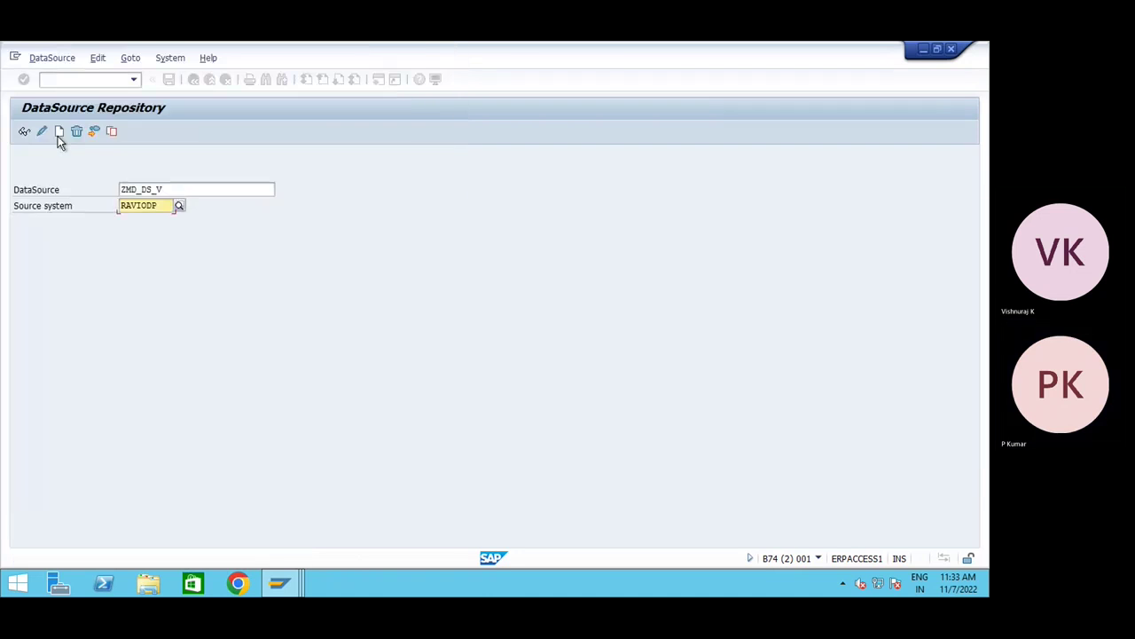
left_click(40, 60)
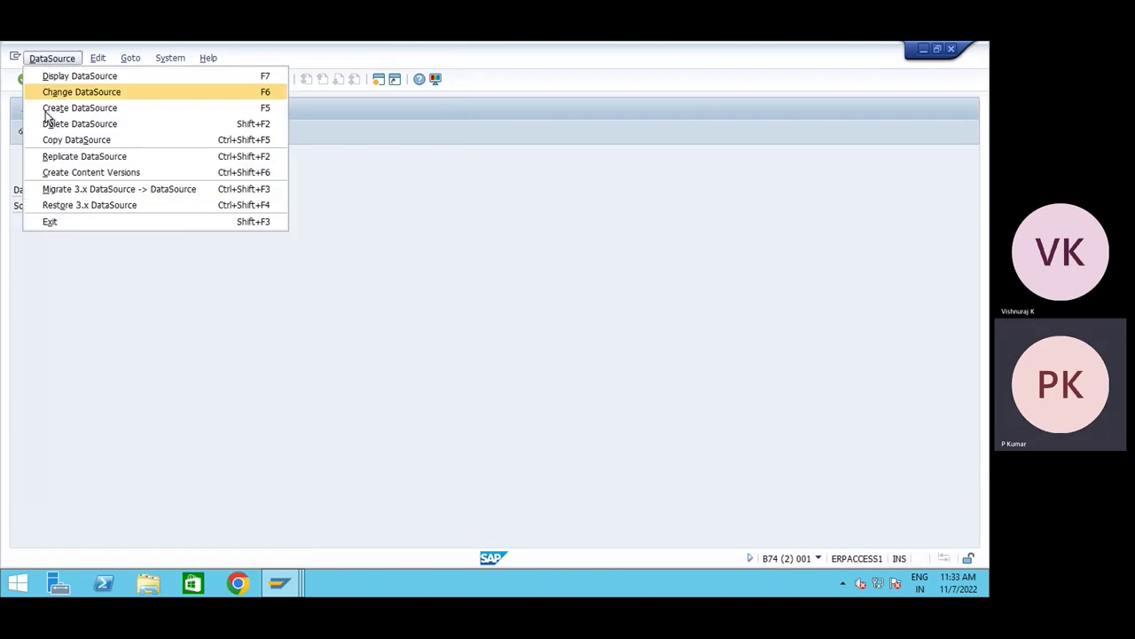
left_click(55, 157)
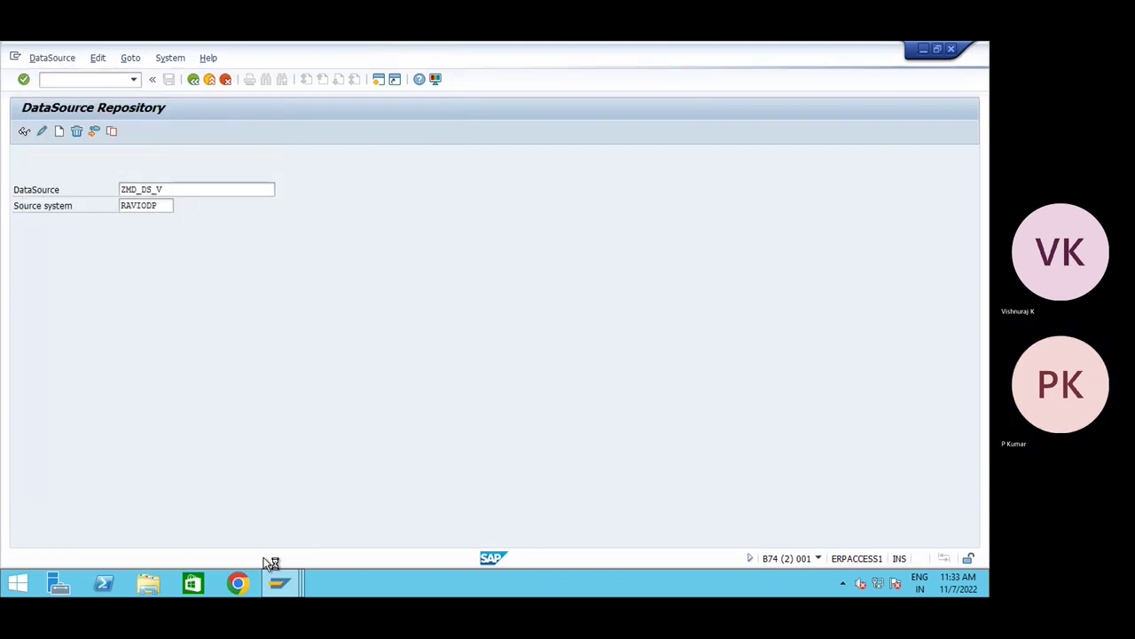
- Switch to the Data Warehousing Workbench and search for ZMD_DS_V across all object types
mouse_move(277, 588)
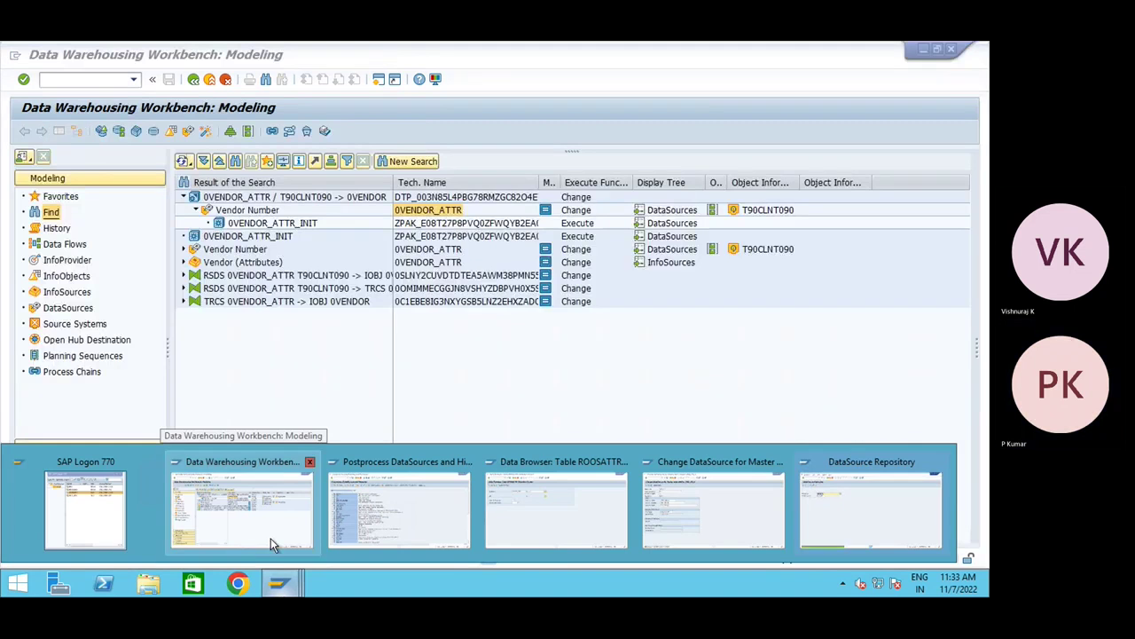
left_click(270, 538)
left_click(51, 212)
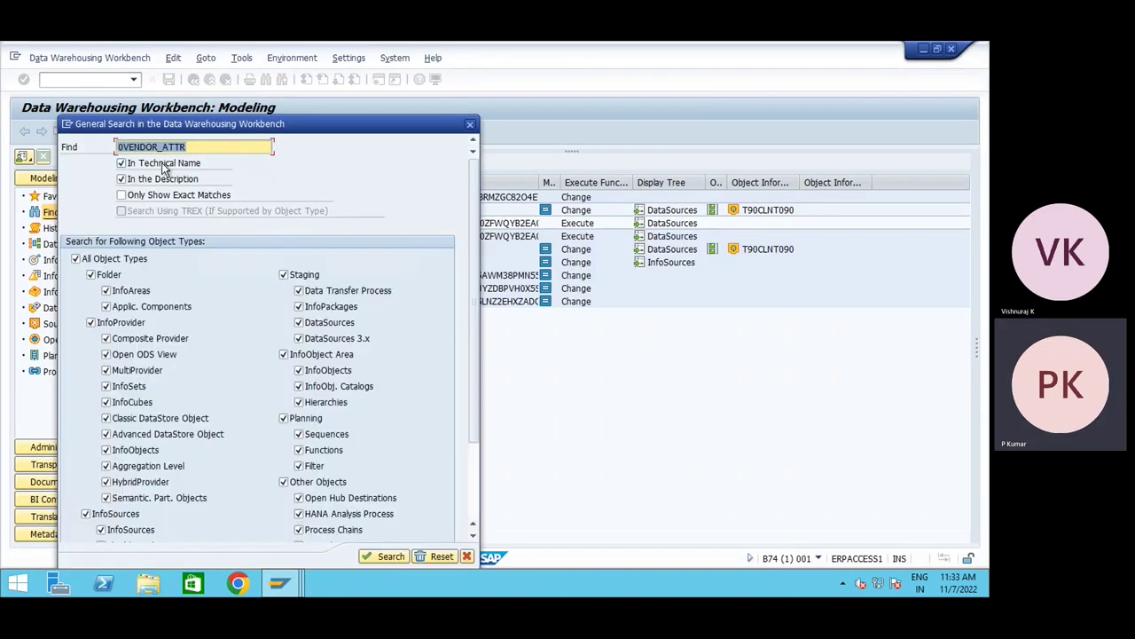
key("ctrl+v")
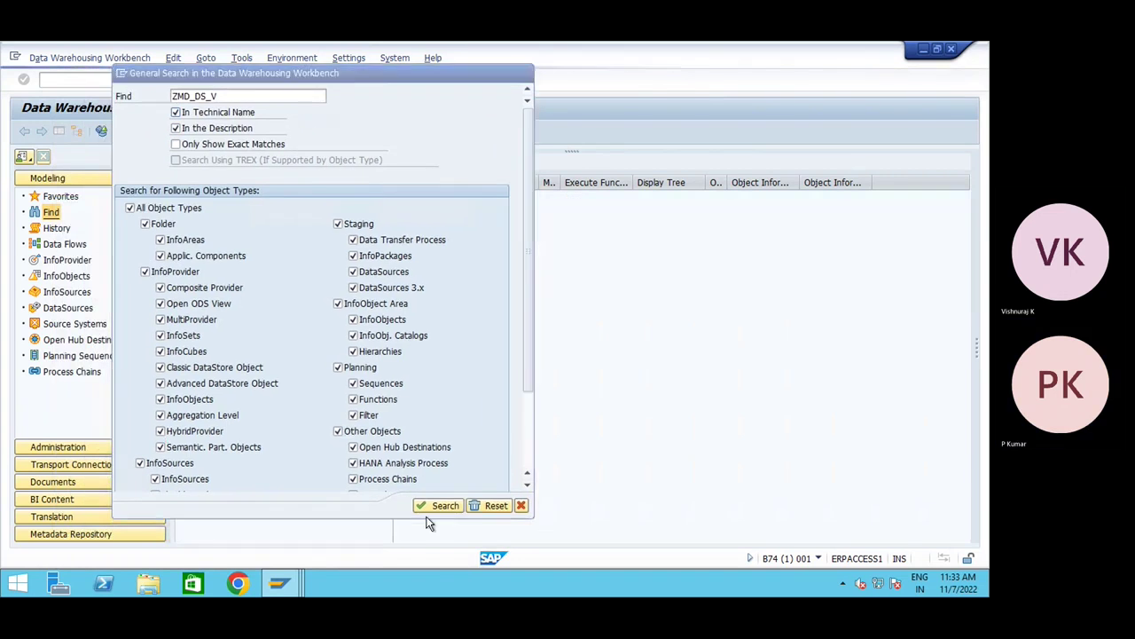
left_click(433, 507)
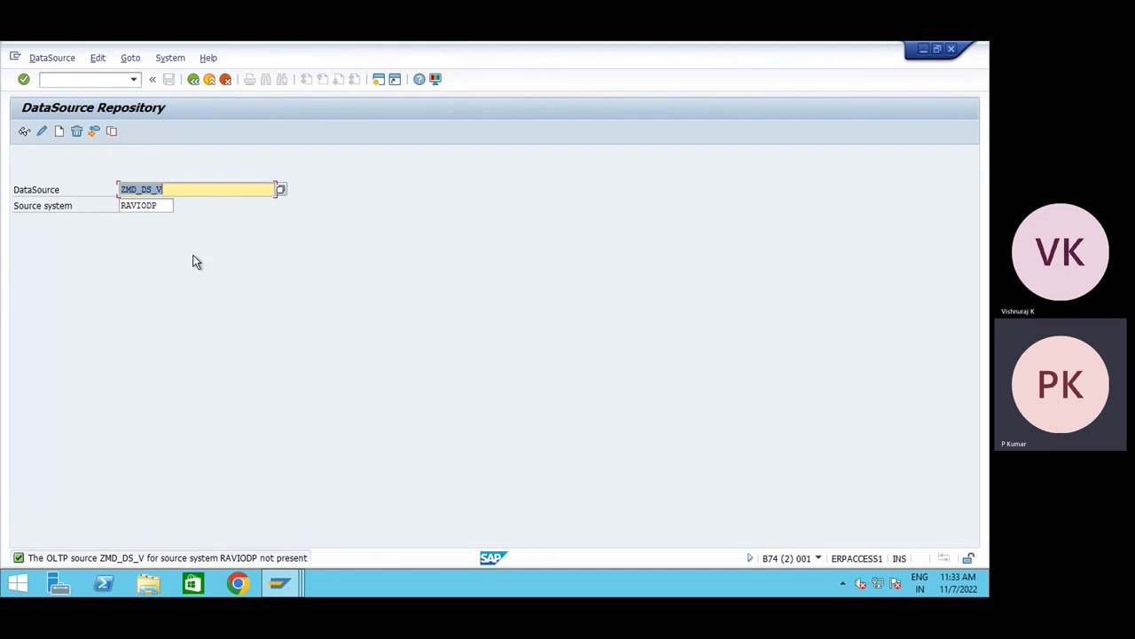
- In the DataSource Repository, replace the source system with T90CLNT090 (ER7 Client 800) from the list of possible values
double_click(143, 205)
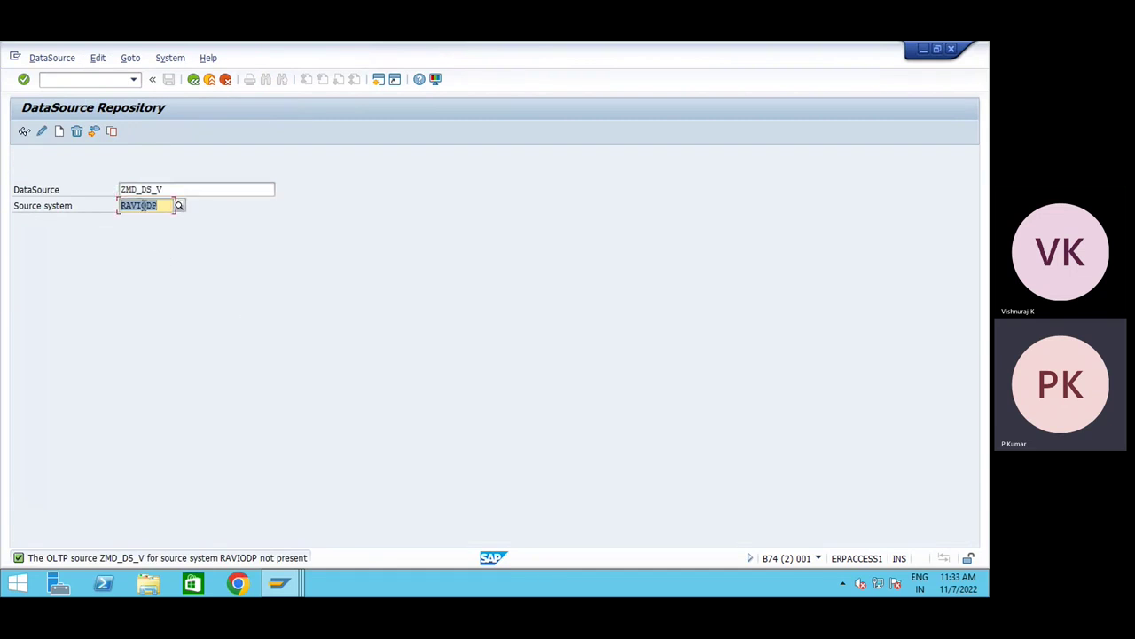
left_click(178, 205)
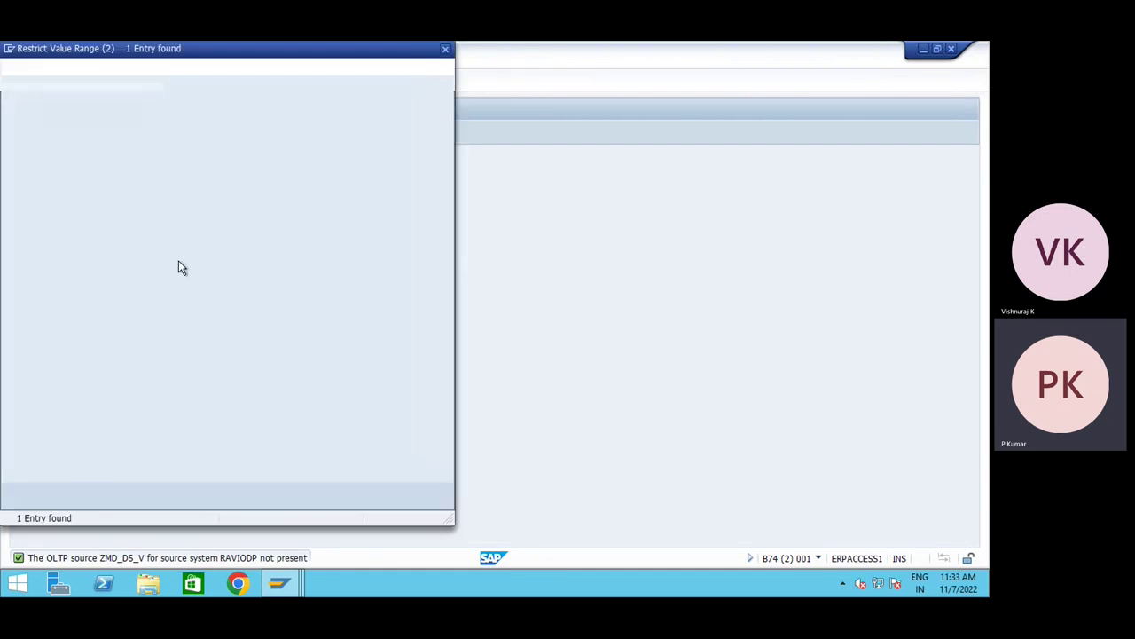
left_click(445, 49)
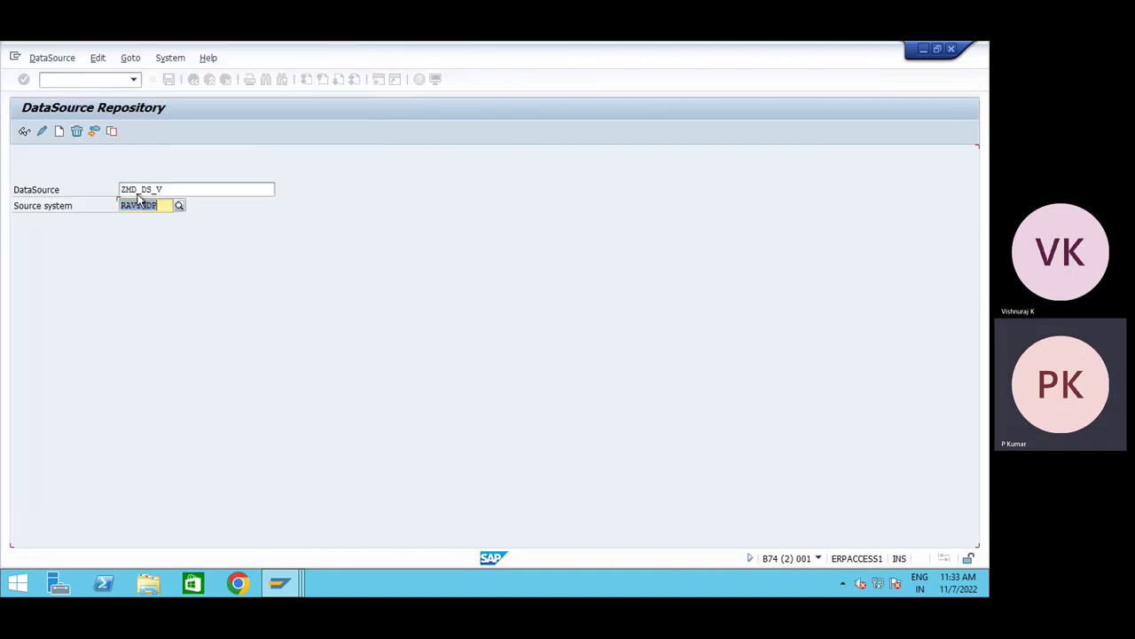
key("Delete")
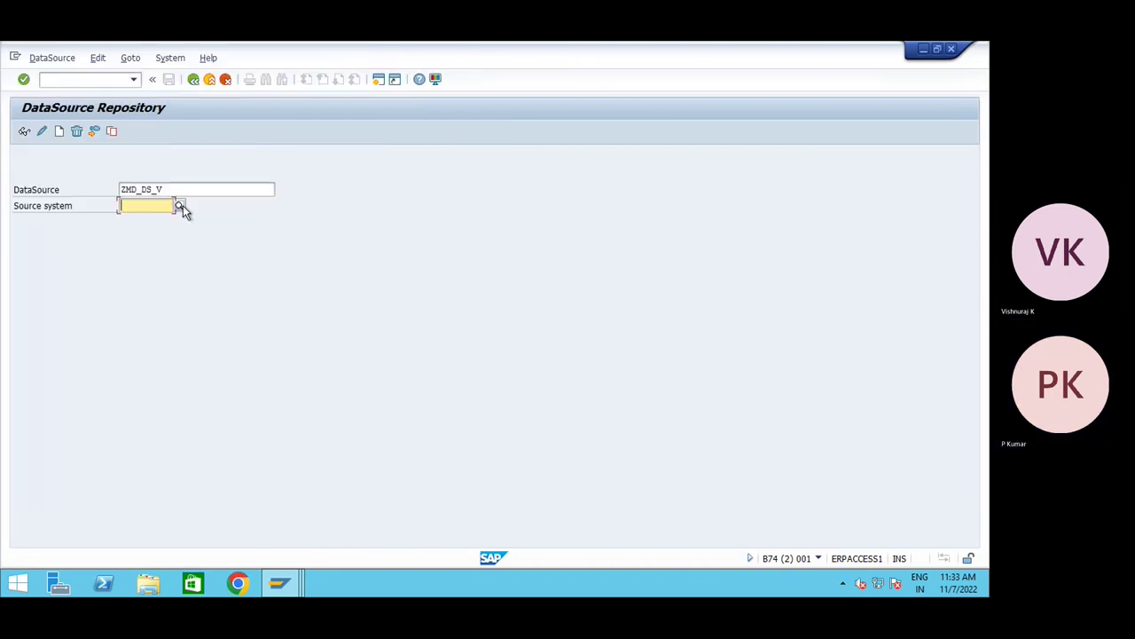
left_click(181, 205)
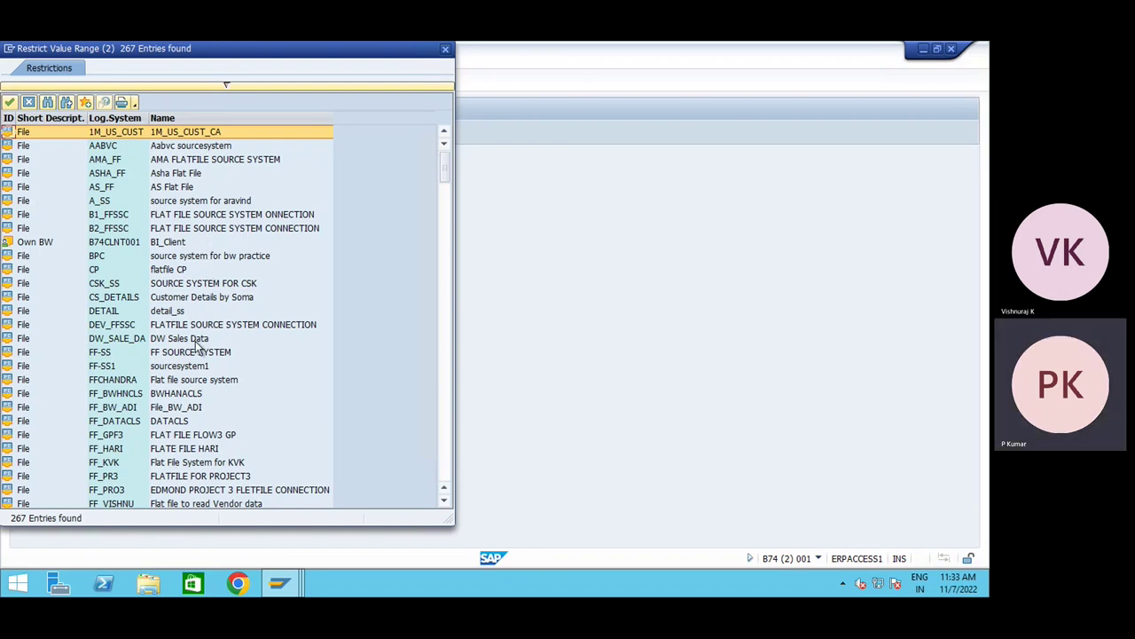
scroll(213, 426, "down", 2)
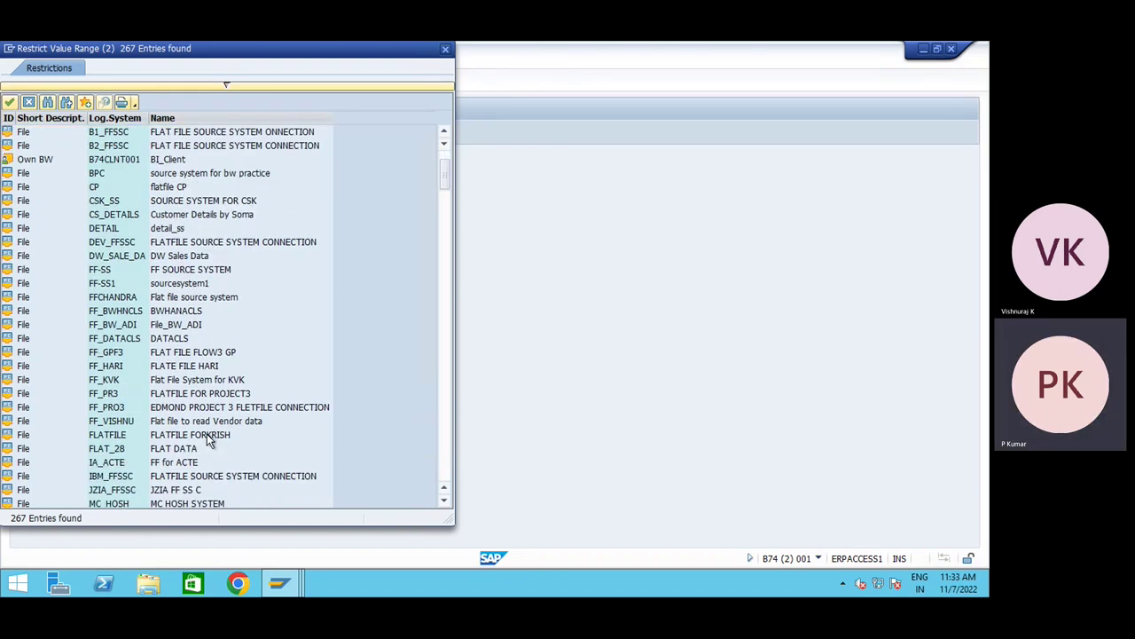
scroll(210, 441, "down", 3)
scroll(197, 417, "down", 8)
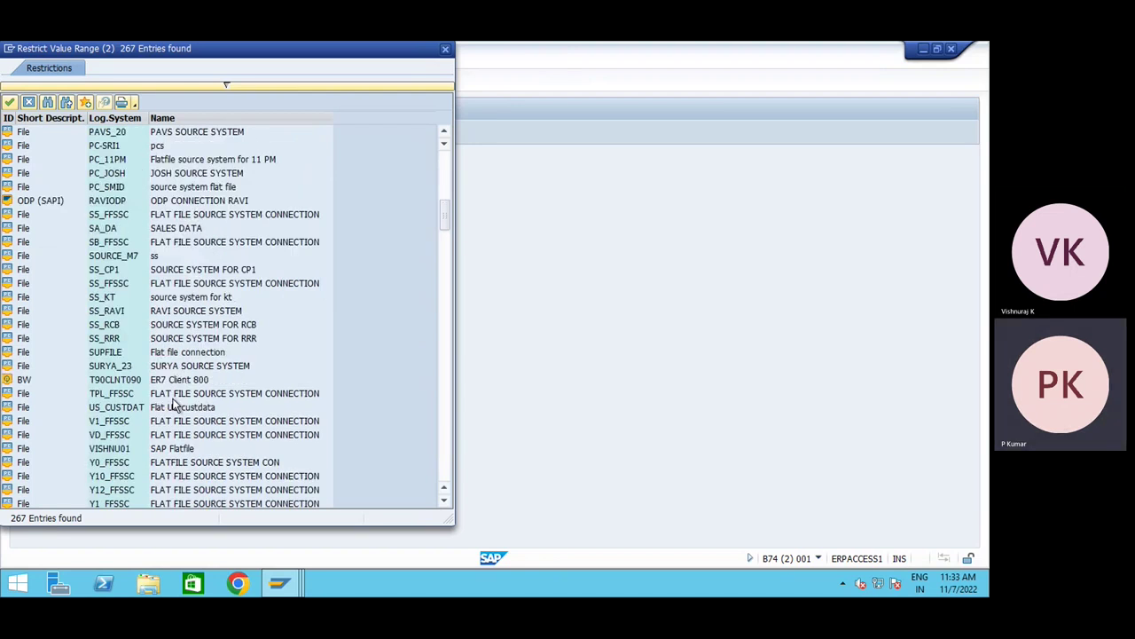
double_click(169, 379)
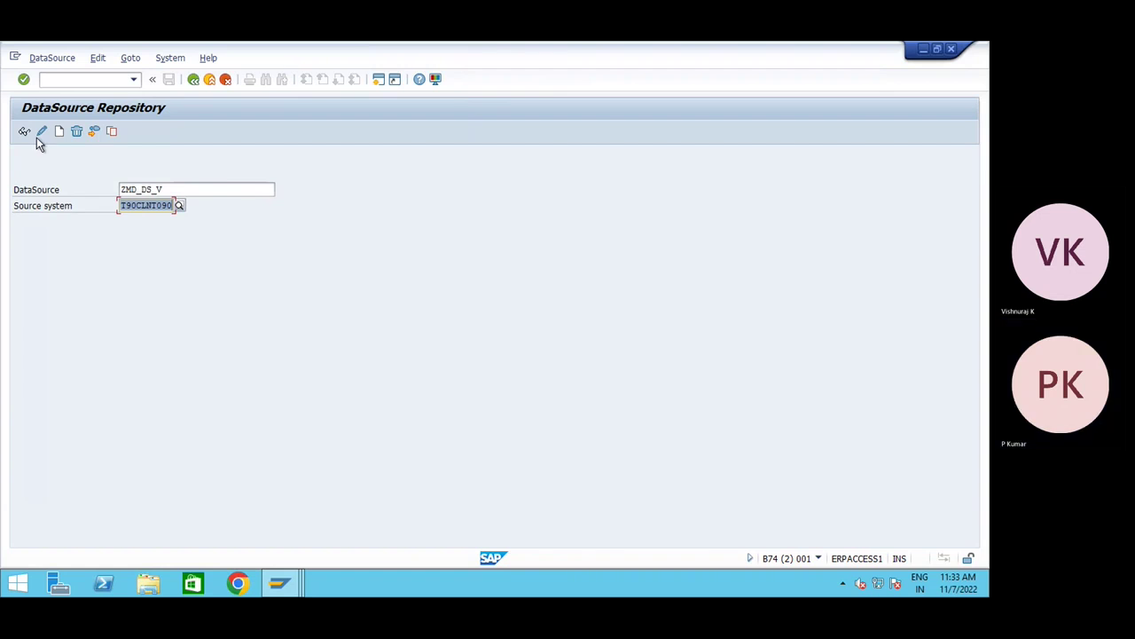
- Replicate ZMD_DS_V from T90CLNT090 with the default replication options and accept its creation as an RSDS DataSource
left_click(49, 58)
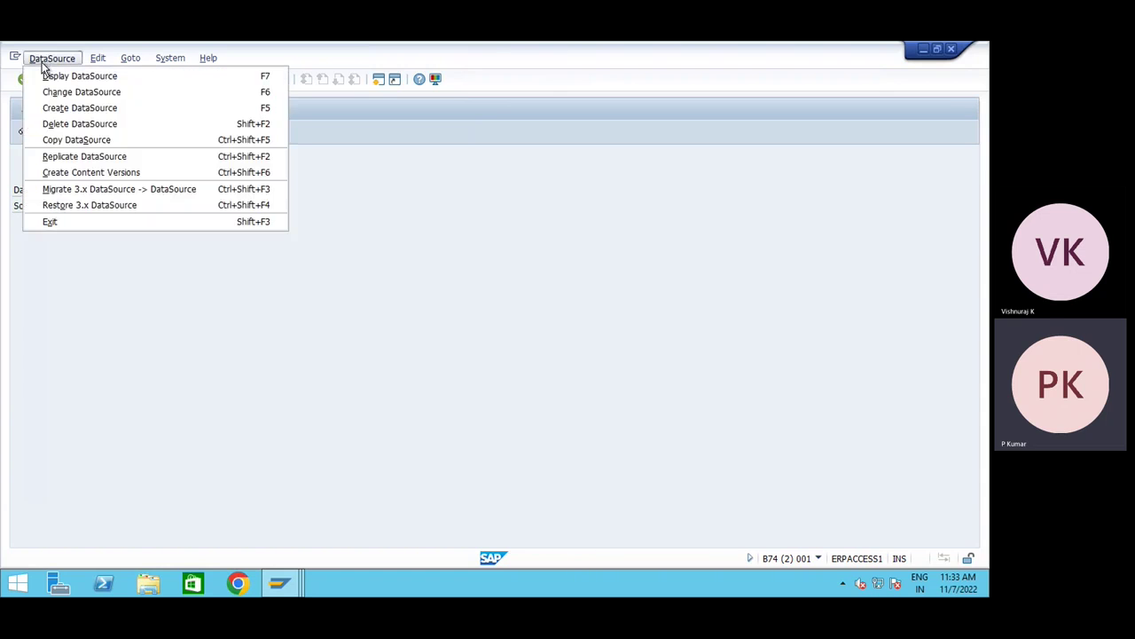
left_click(64, 157)
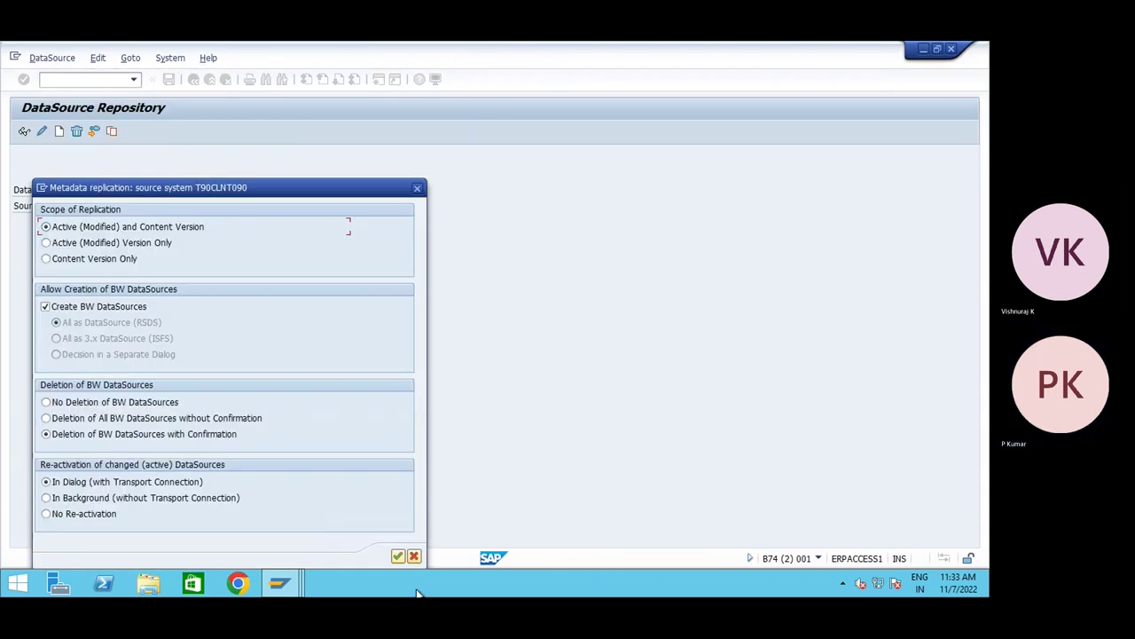
left_click(397, 556)
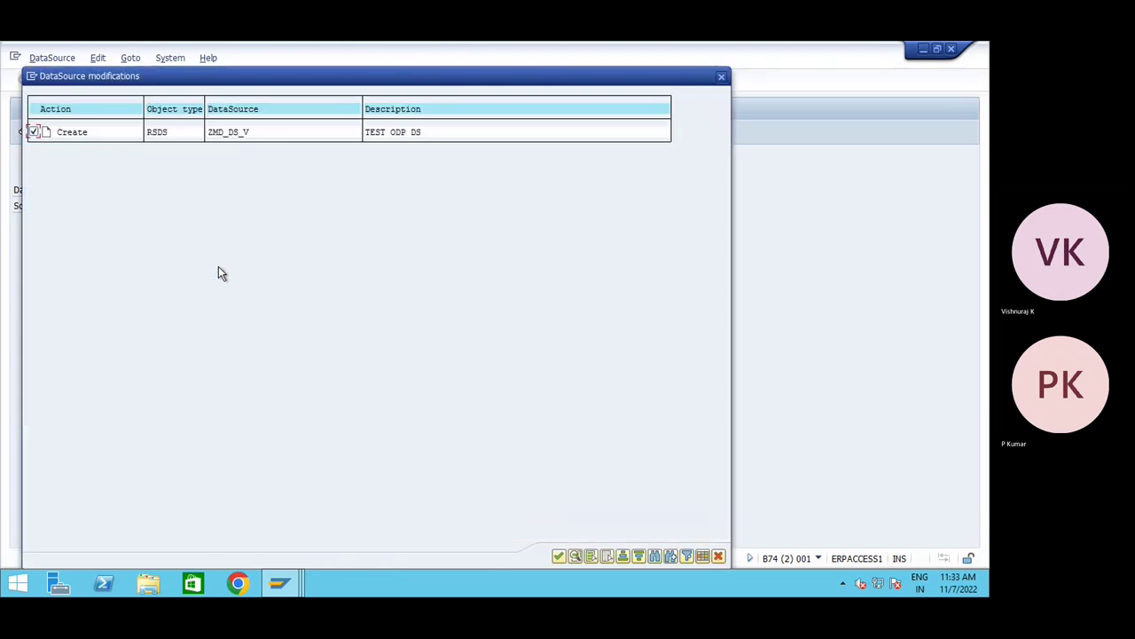
left_click(558, 555)
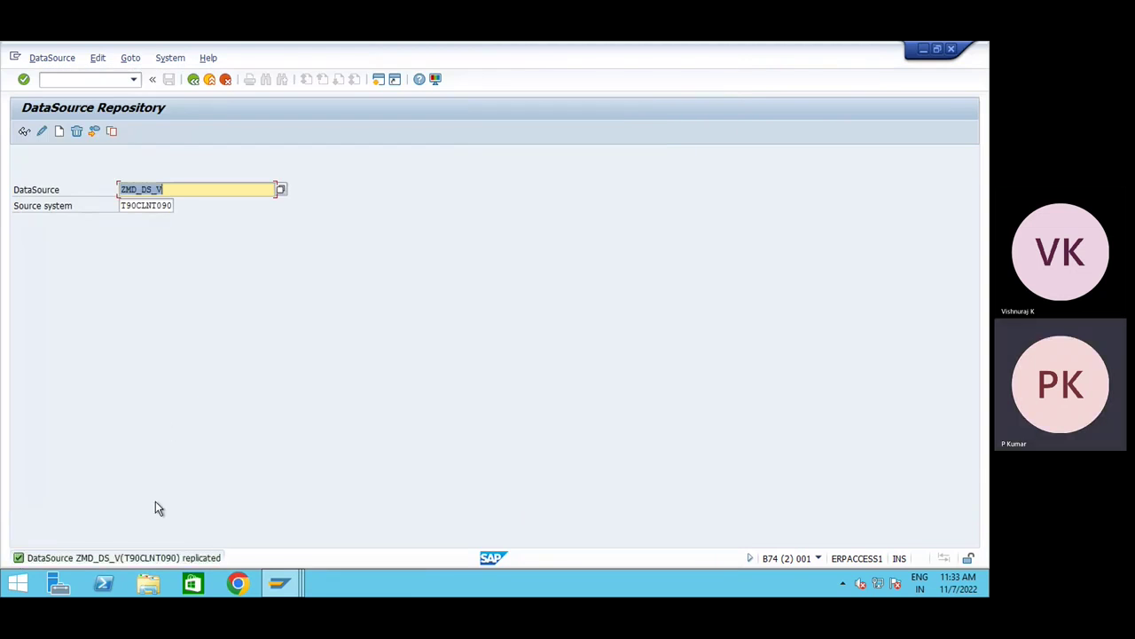
- Repeat the general search for ZMD_DS_V in the Data Warehousing Workbench to look for the replicated DataSource
left_click(277, 592)
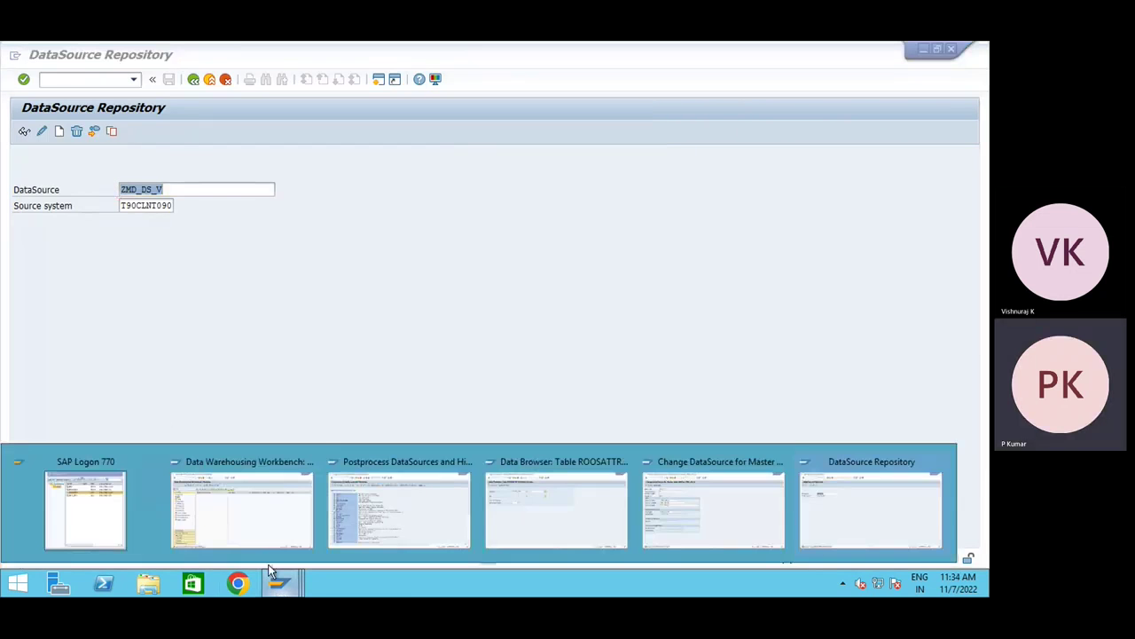
left_click(253, 525)
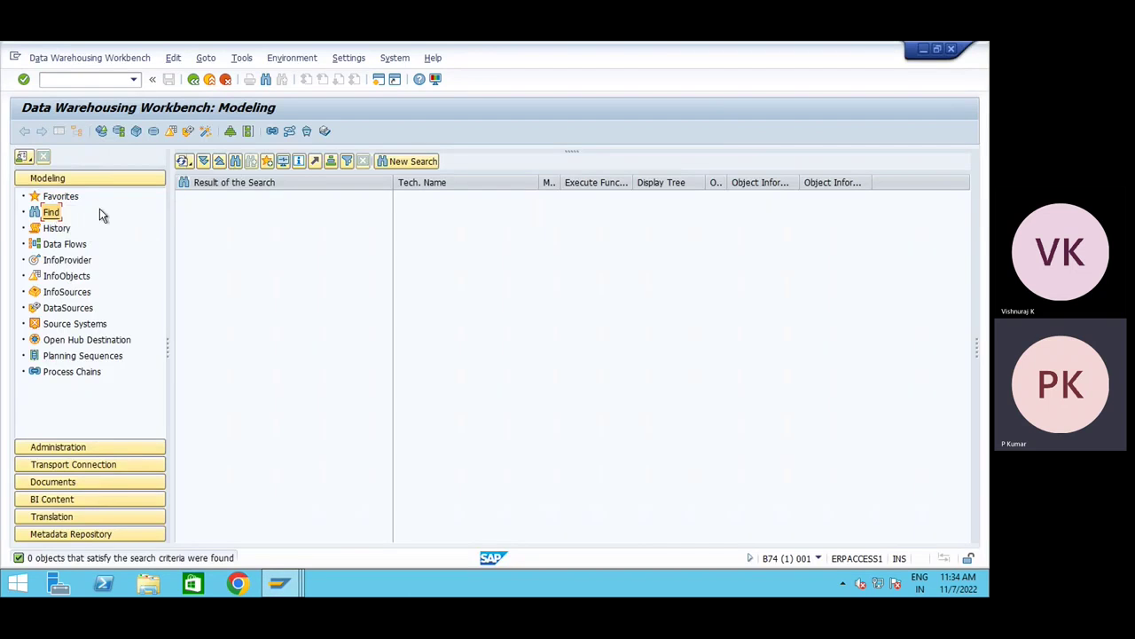
left_click(51, 212)
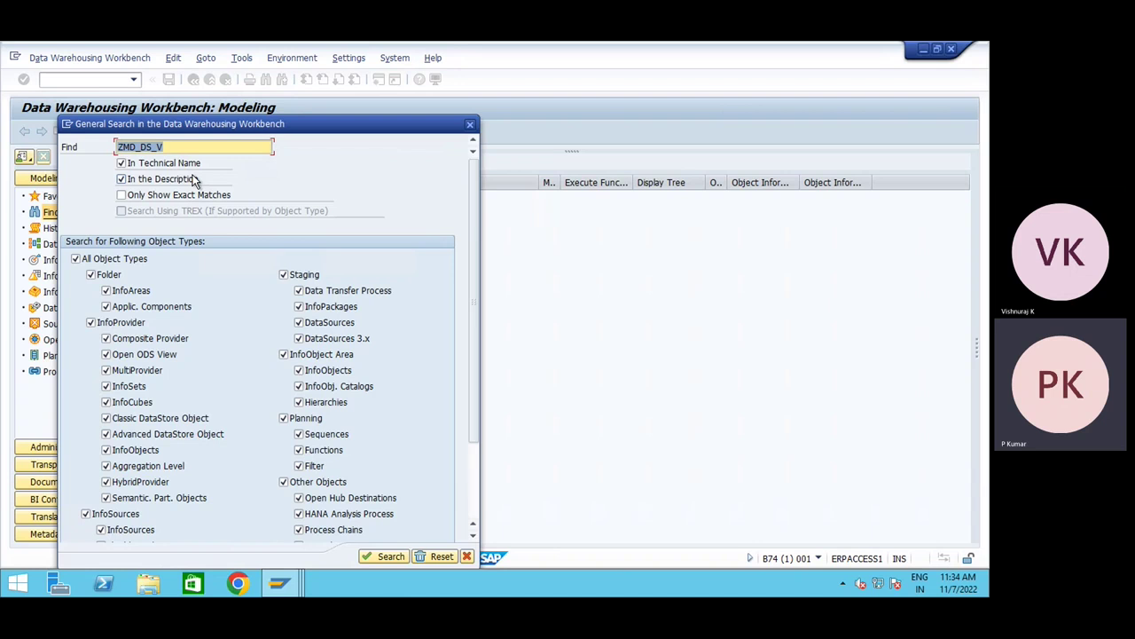
left_click(371, 556)
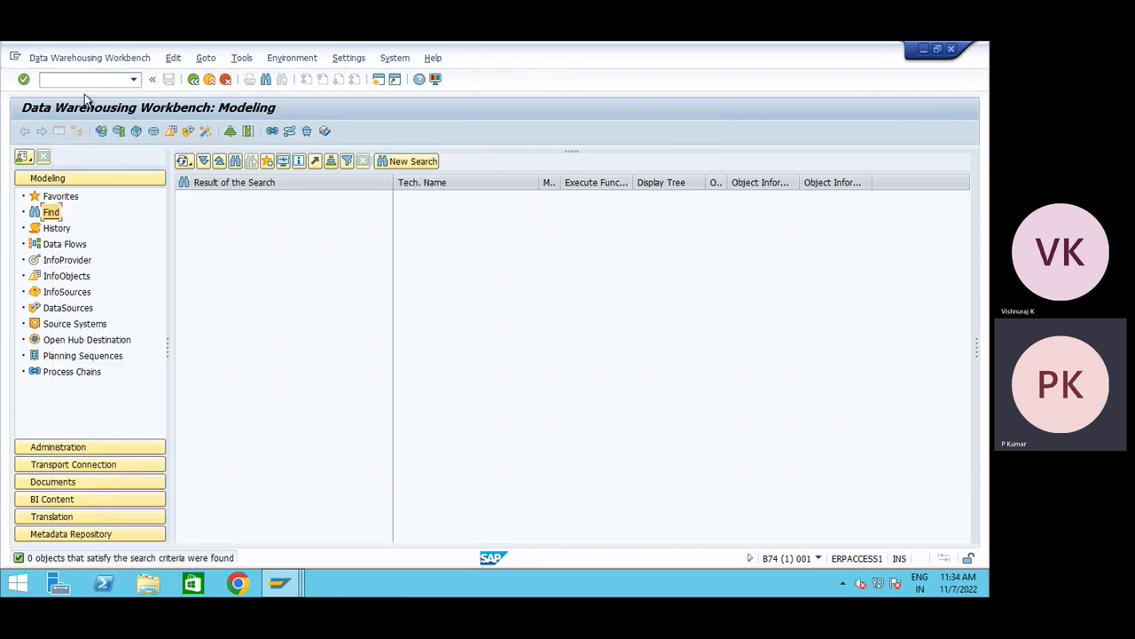
- Restart the Data Warehousing Workbench with /NRSA1 and search for ZMD_DS_V across all object types
left_click(183, 163)
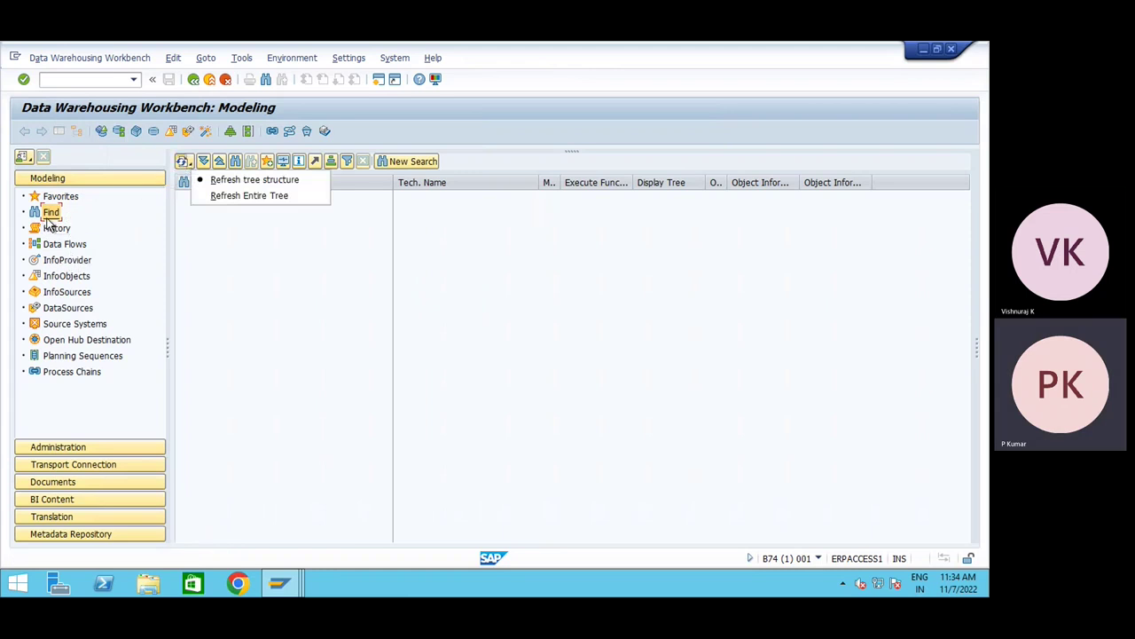
left_click(87, 80)
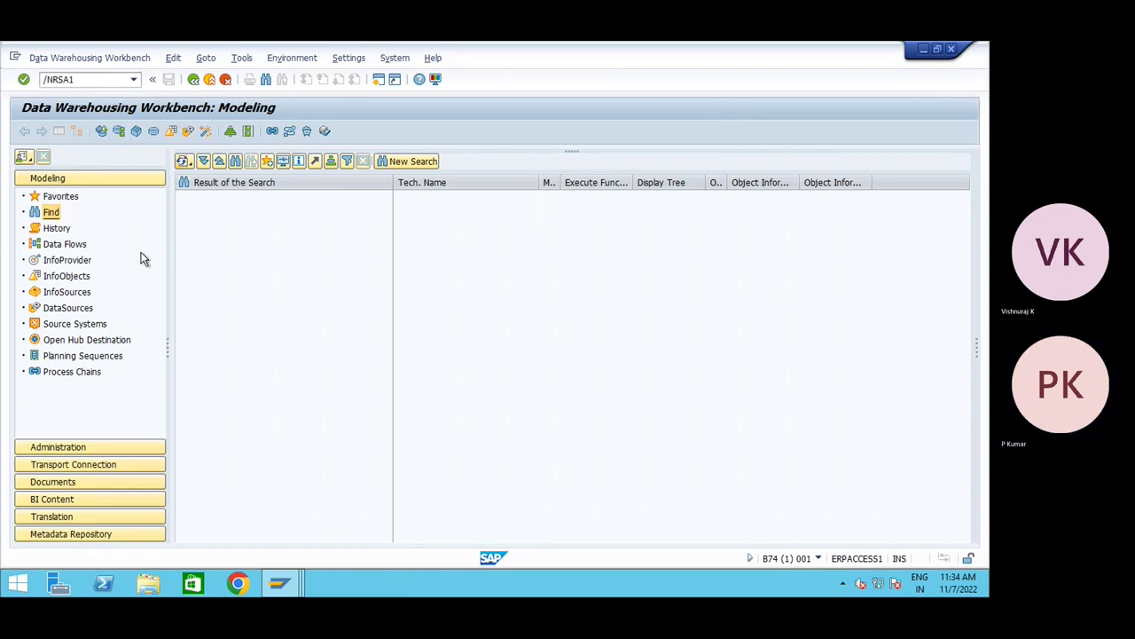
key("Return")
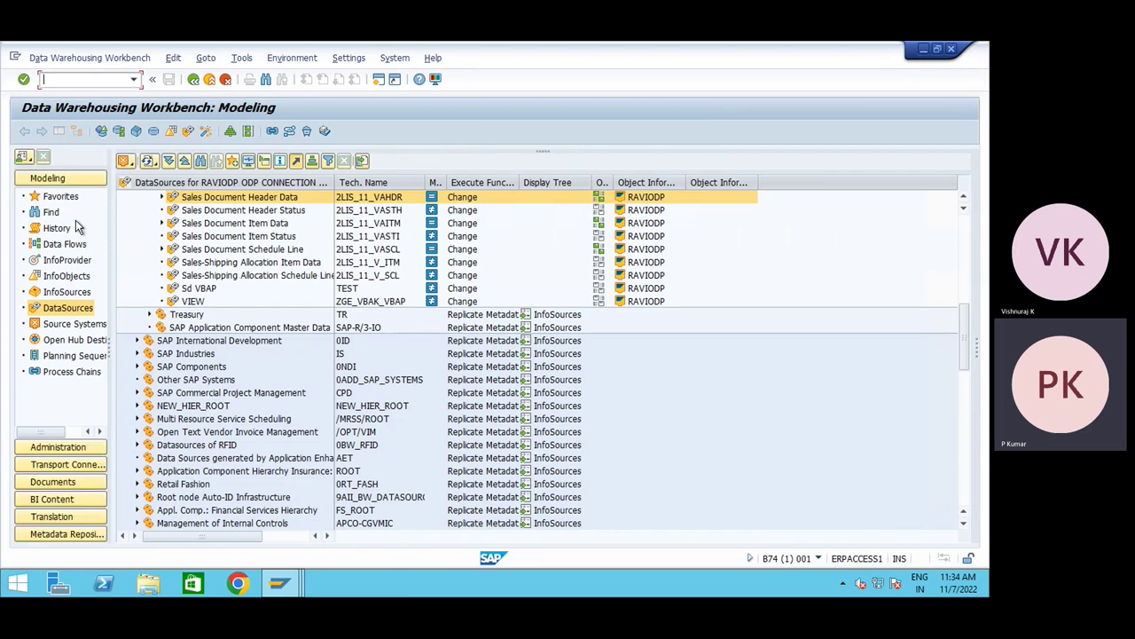
left_click(51, 213)
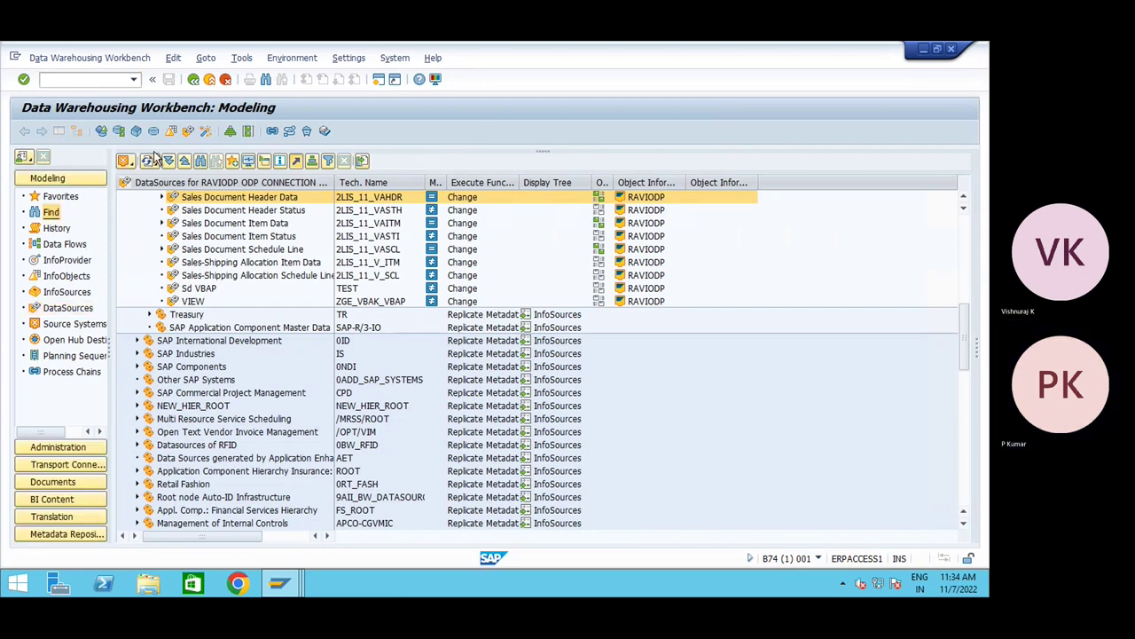
type("ZMD_DS_V")
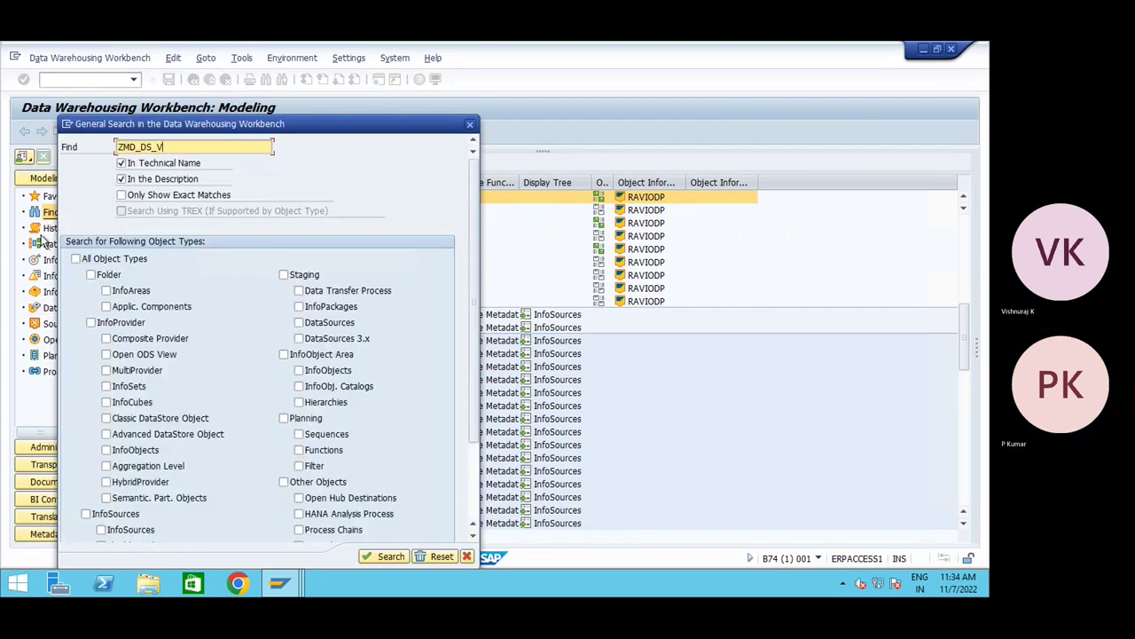
left_click(76, 259)
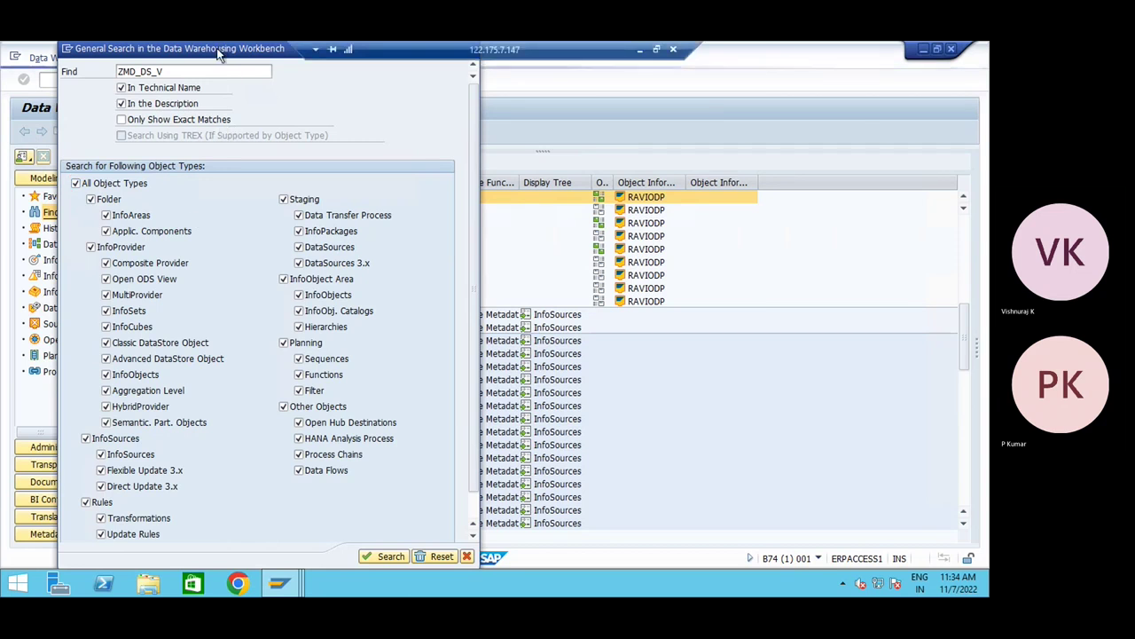
key("Return")
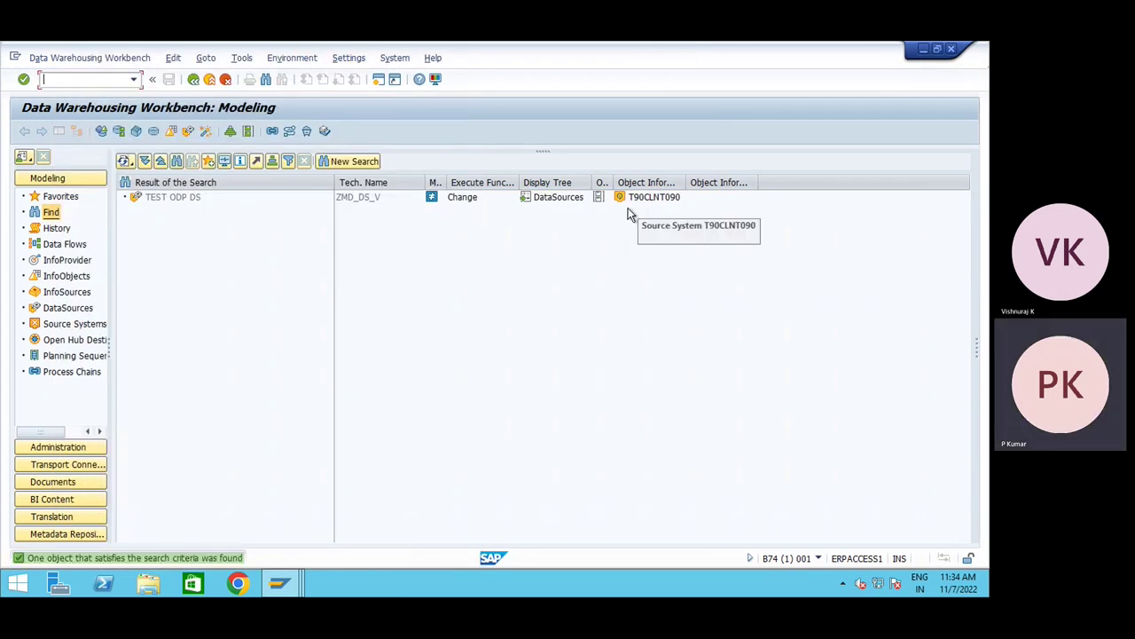
- Widen the Object Information column and check the source system assigned to DataSource ZMD_DS_V
left_click(165, 203)
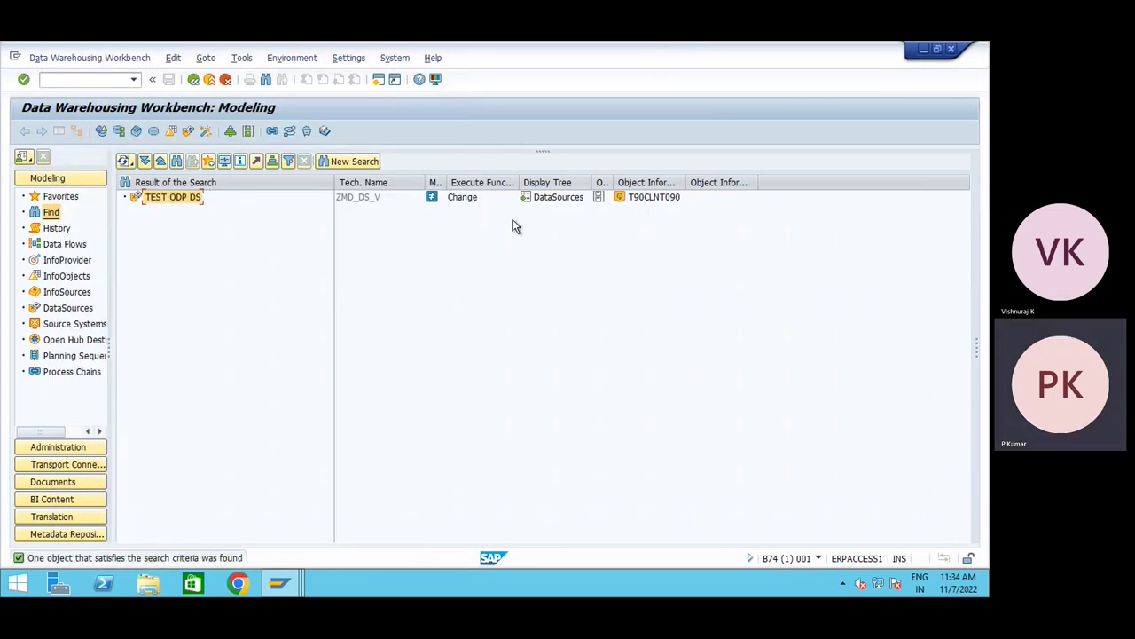
left_click_drag(694, 182, 770, 182)
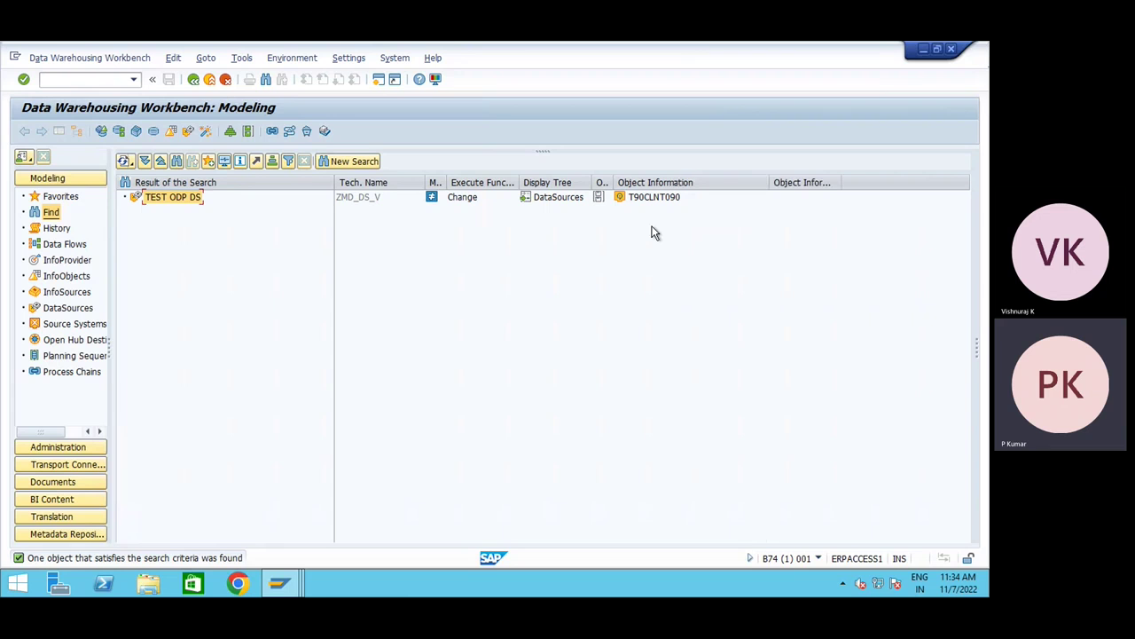
left_click(656, 199)
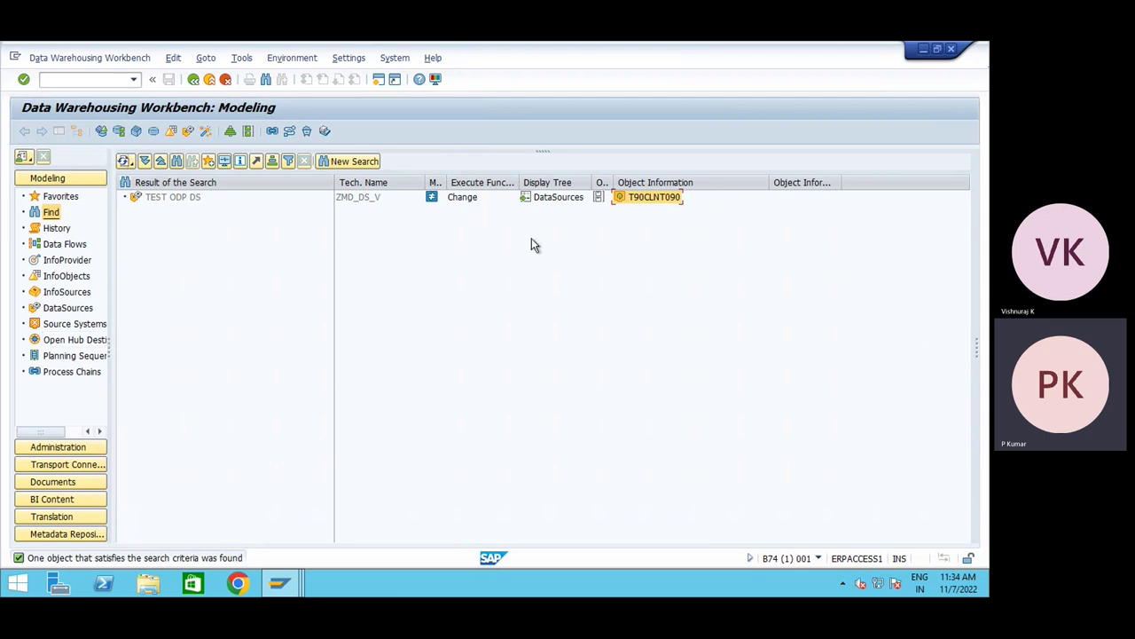
- Switch to the DataSource Repository and replace the DataSource with 0VENDOR_ATTR
left_click(279, 581)
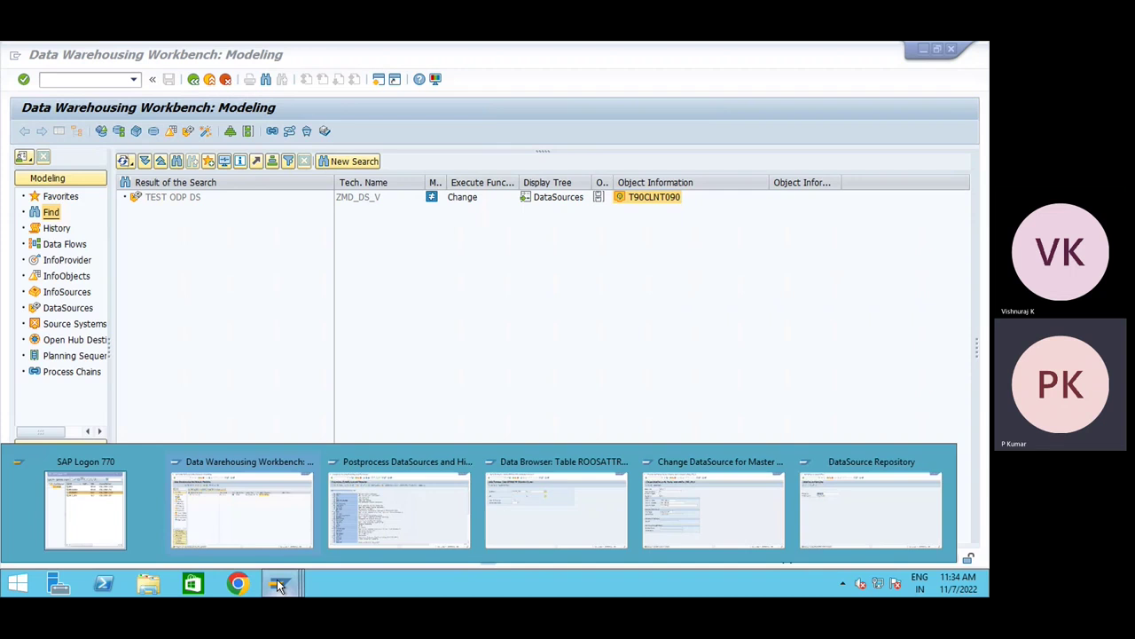
left_click(796, 520)
key("Delete")
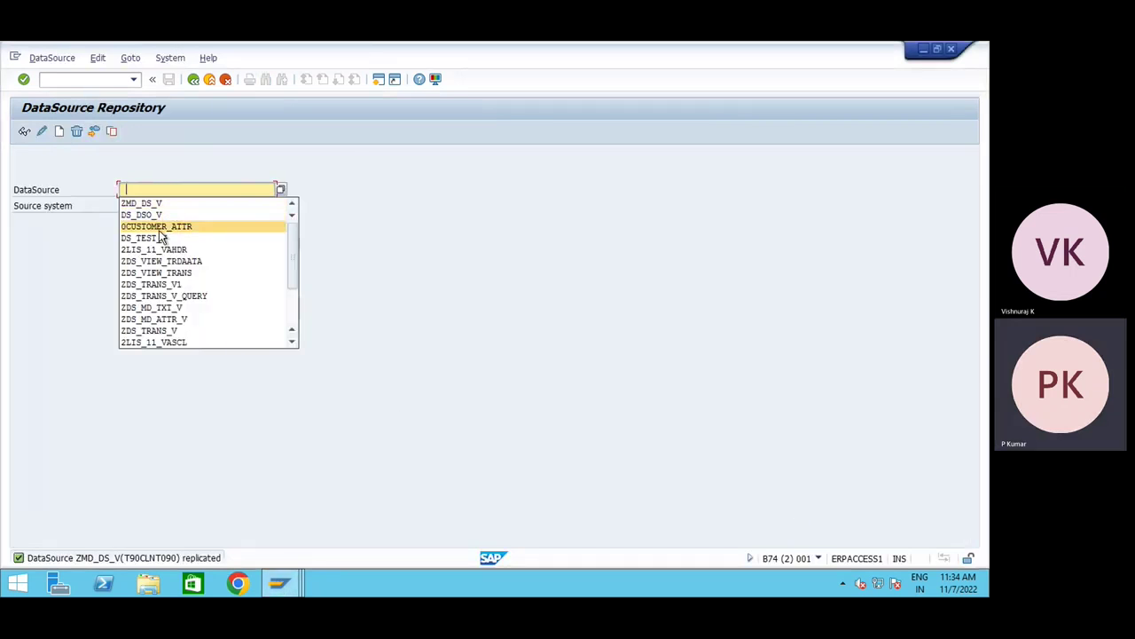
left_click(170, 190)
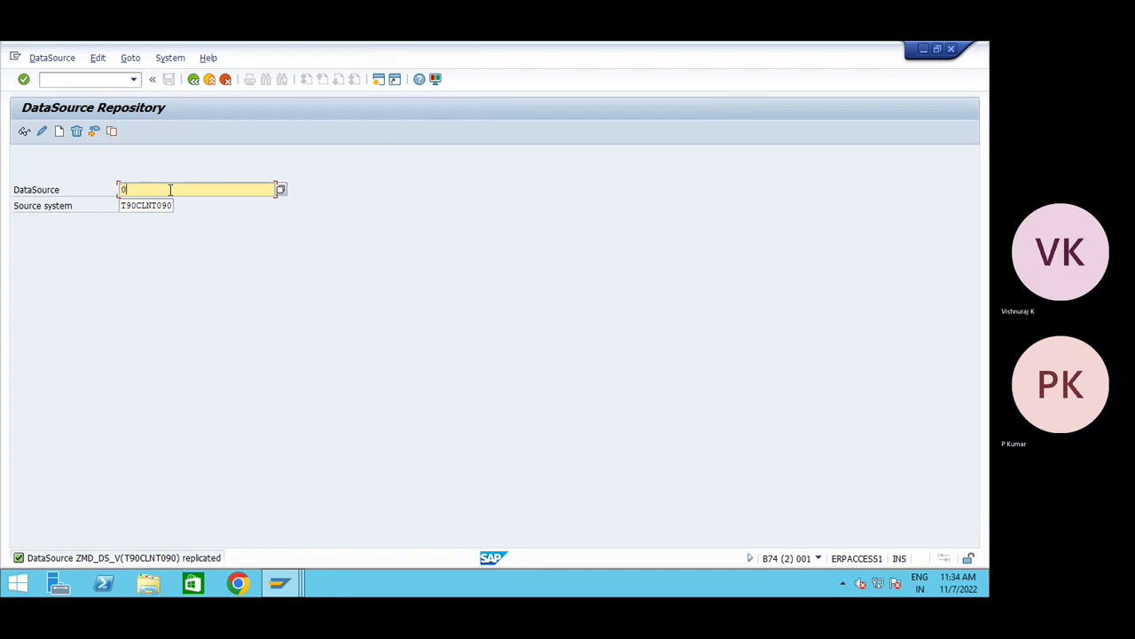
type("0VENDOR_ATTR")
- Change the source system to RAVIODP and replicate DataSource 0VENDOR_ATTR from it
double_click(200, 206)
key("Delete")
key("F4")
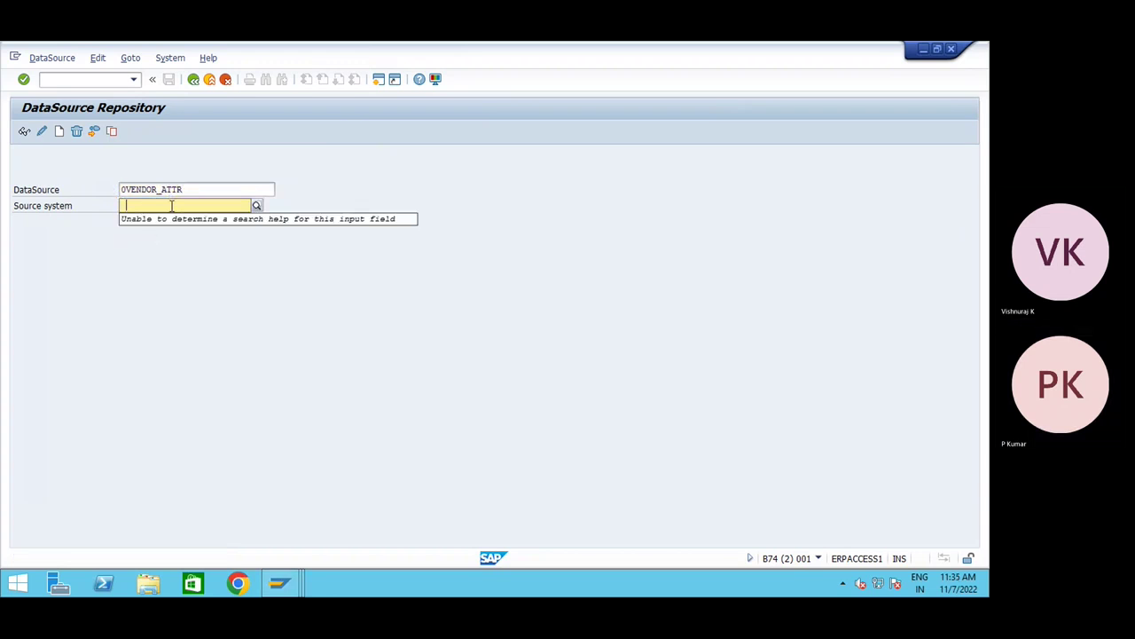
left_click(172, 205)
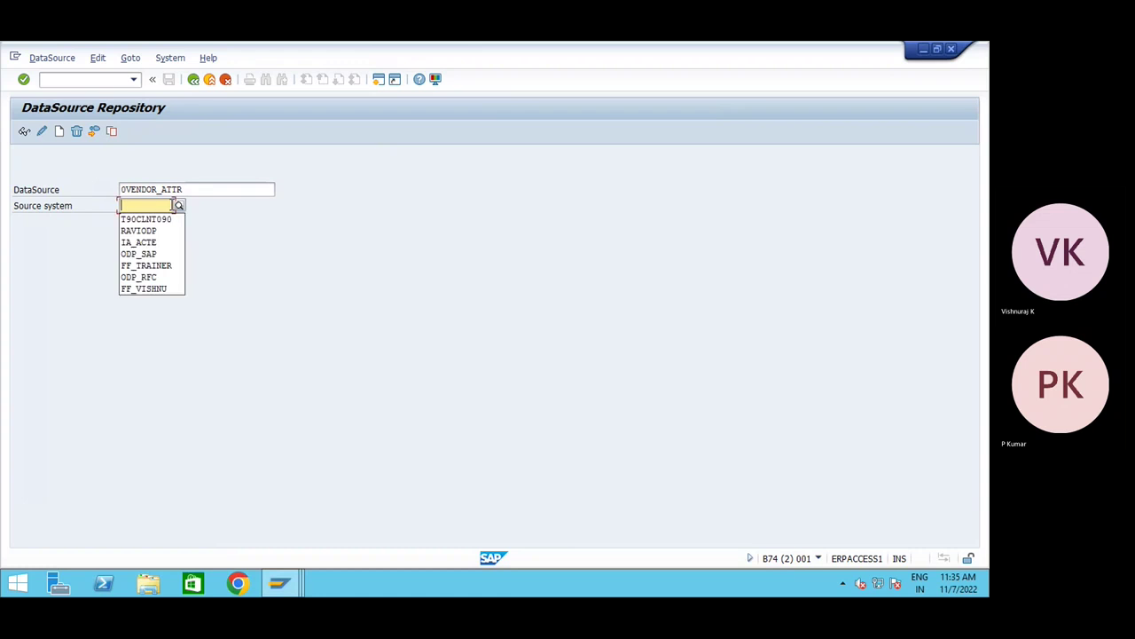
left_click(151, 230)
left_click(51, 58)
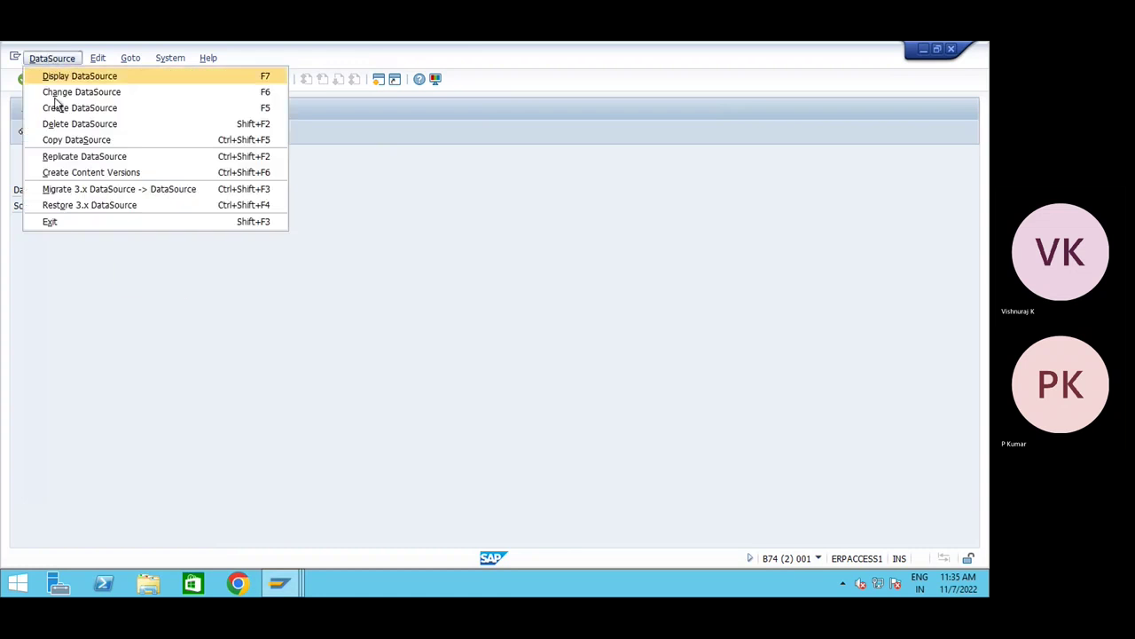
left_click(64, 156)
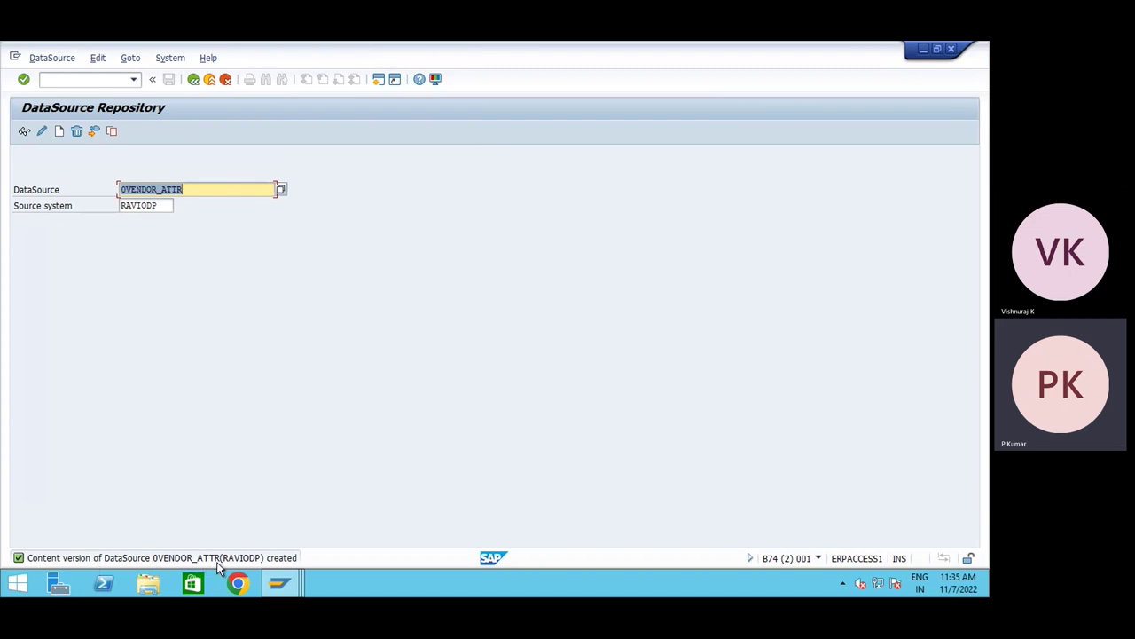
- Return to the Data Warehousing Workbench and search for 0VENDOR_ATTR across all object types
left_click(280, 583)
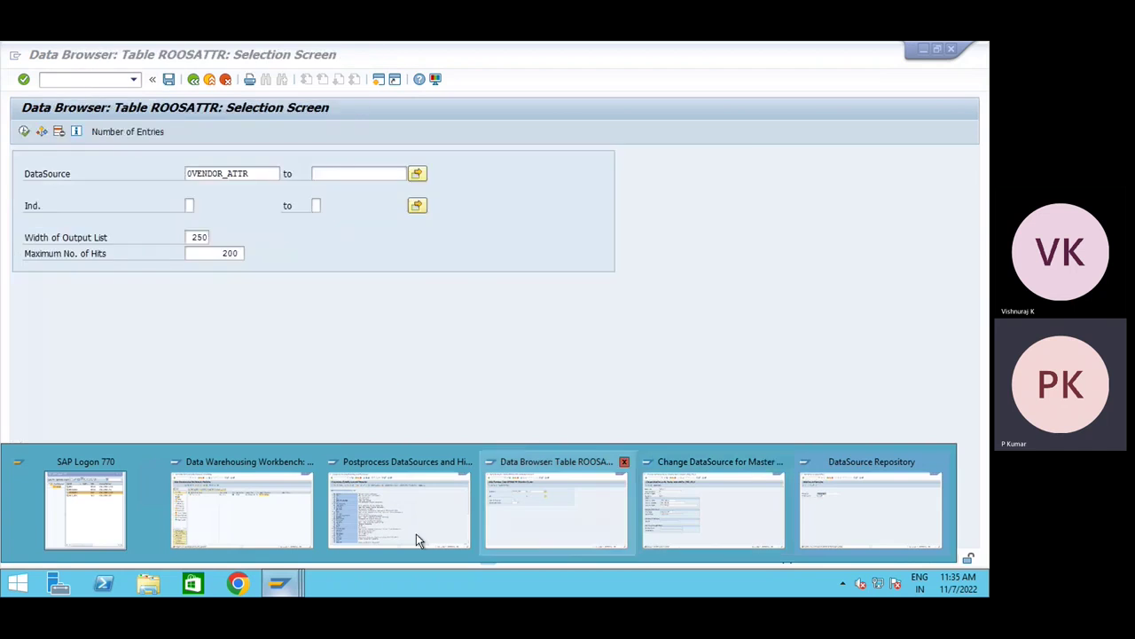
left_click(261, 523)
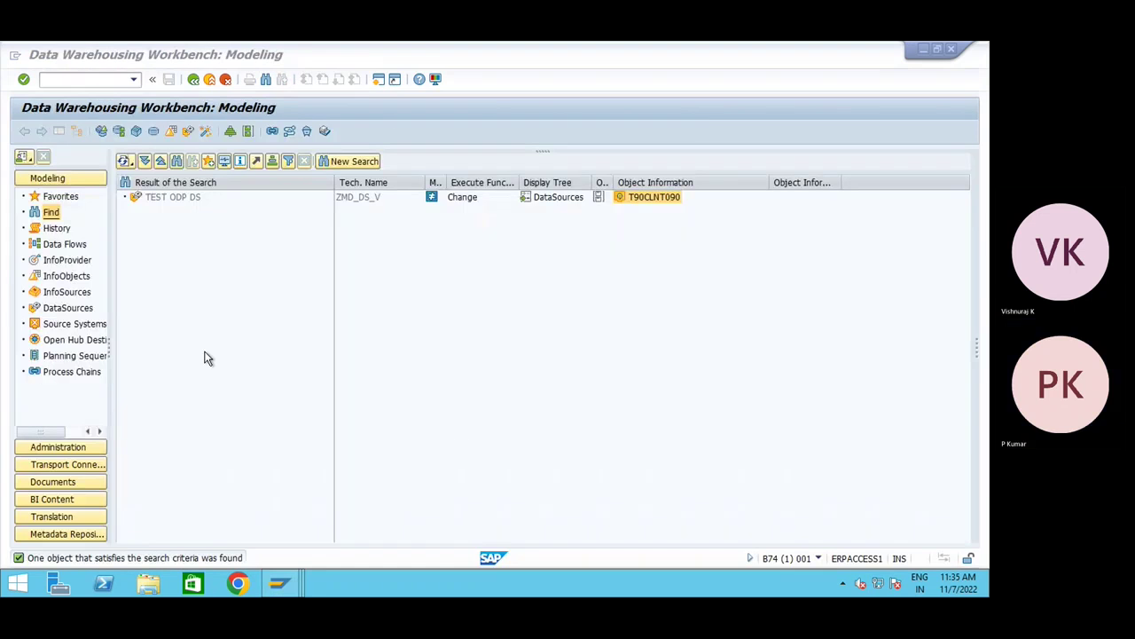
left_click(53, 213)
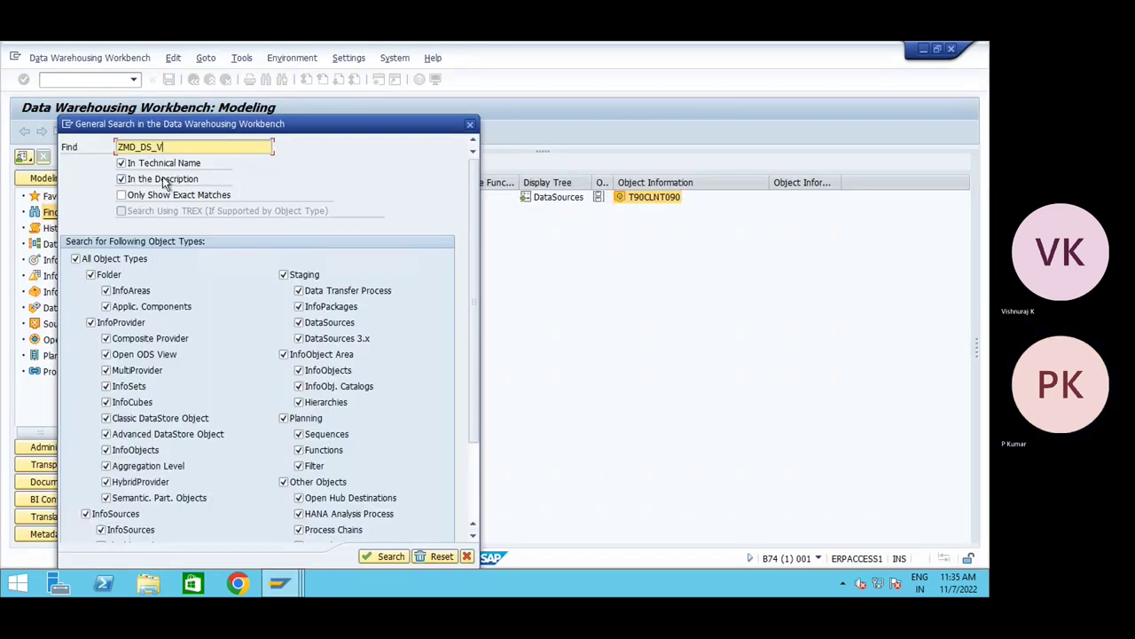
key("BackSpace")
key("BackSpace")
key("BackSpace")
key("BackSpace")
key("BackSpace")
key("BackSpace")
key("BackSpace")
type("0VENDOR_ATTR")
key("Return")
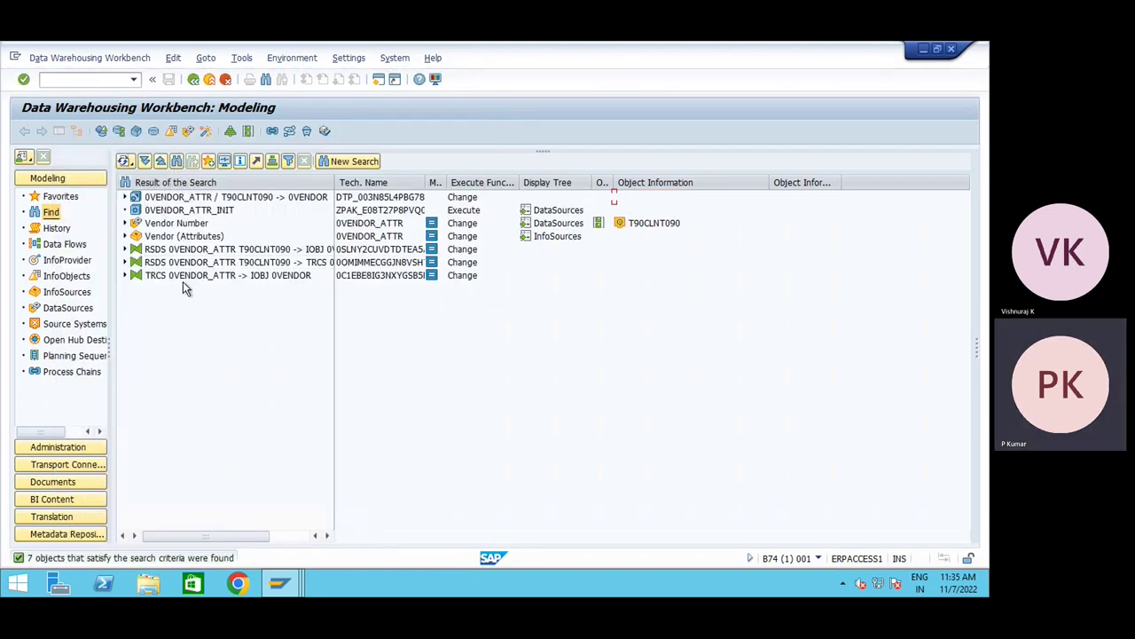
- Expand the Vendor Number, Vendor (Attributes) and 0VENDOR_ATTR data transfer process results to check their source systems
left_click(125, 223)
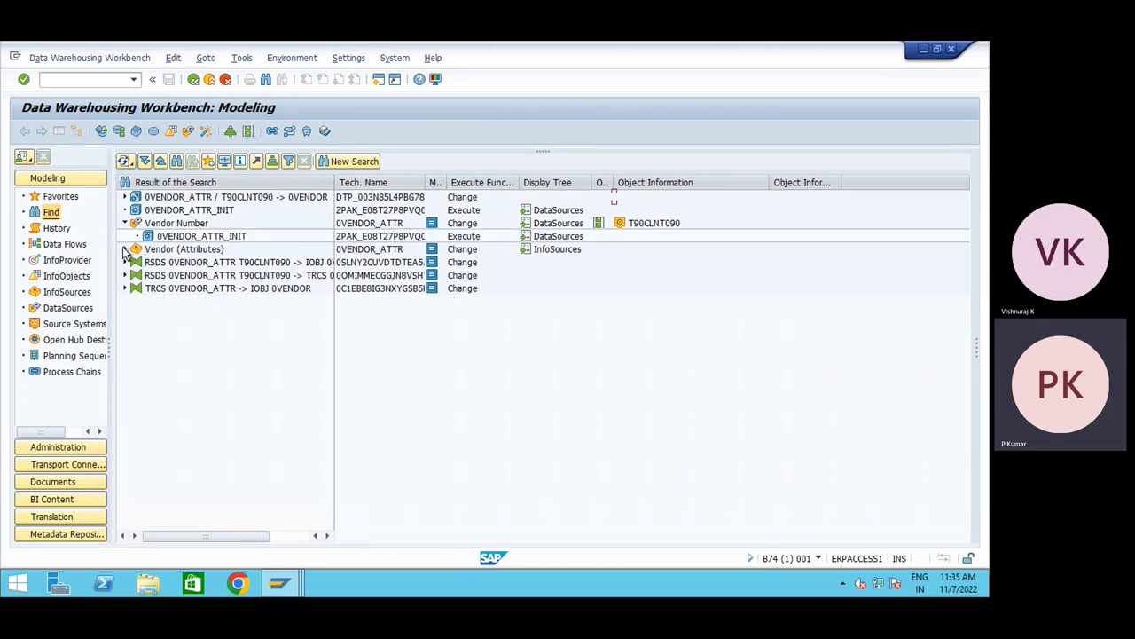
left_click(125, 249)
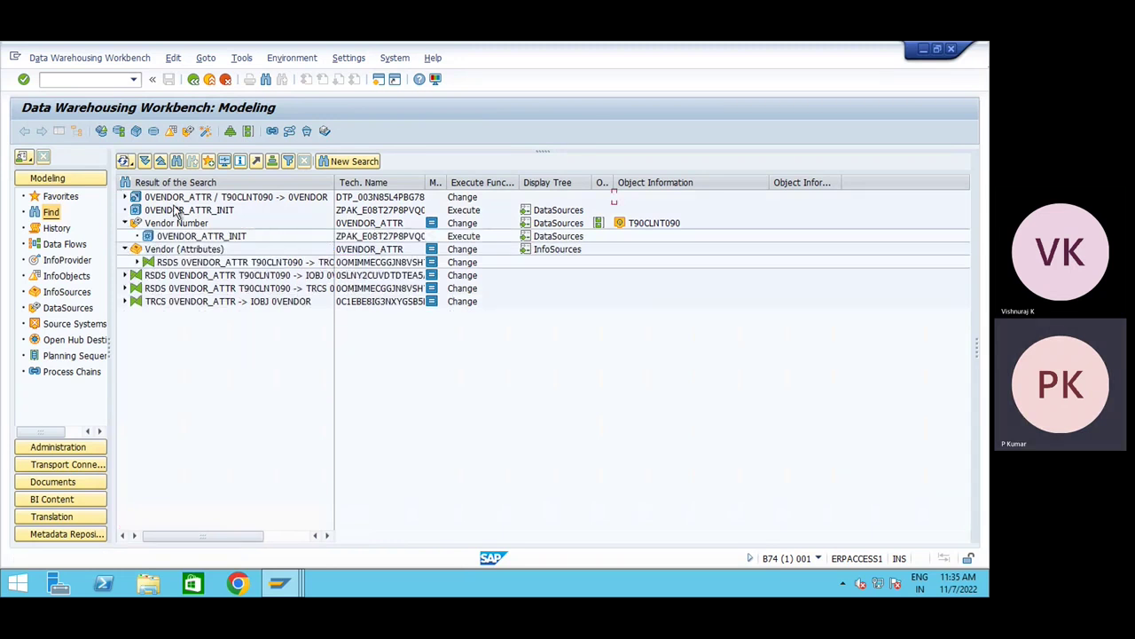
left_click(124, 198)
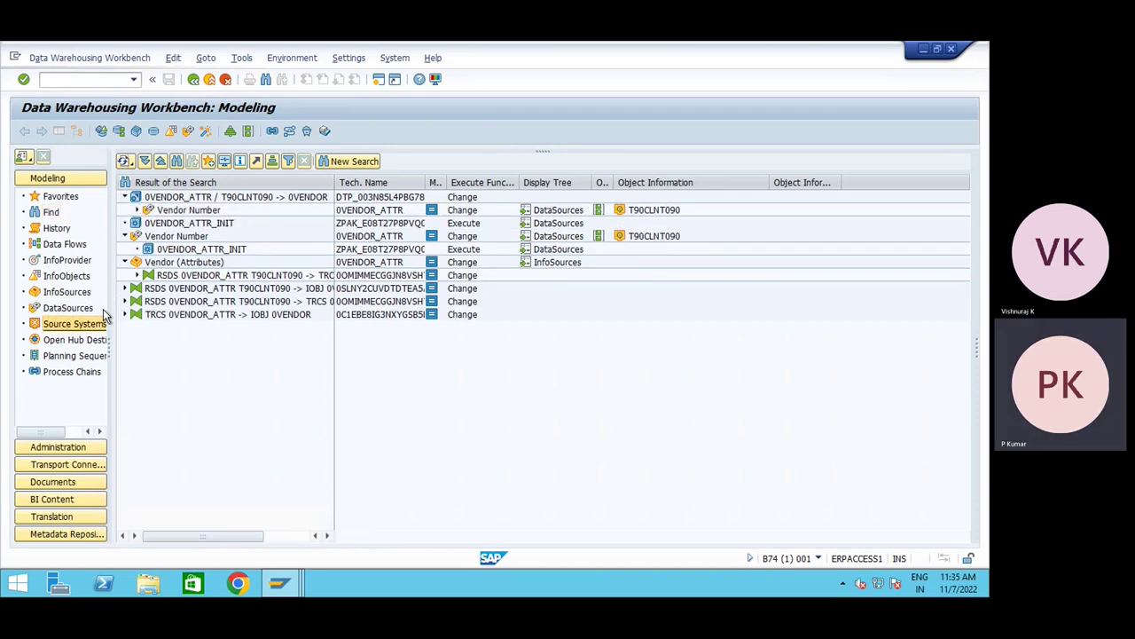
- Display the DataSource tree of source system RAVIODP and search its applications and DataSources for 0VENDOR_ATTR
left_click(74, 323)
double_click(190, 250)
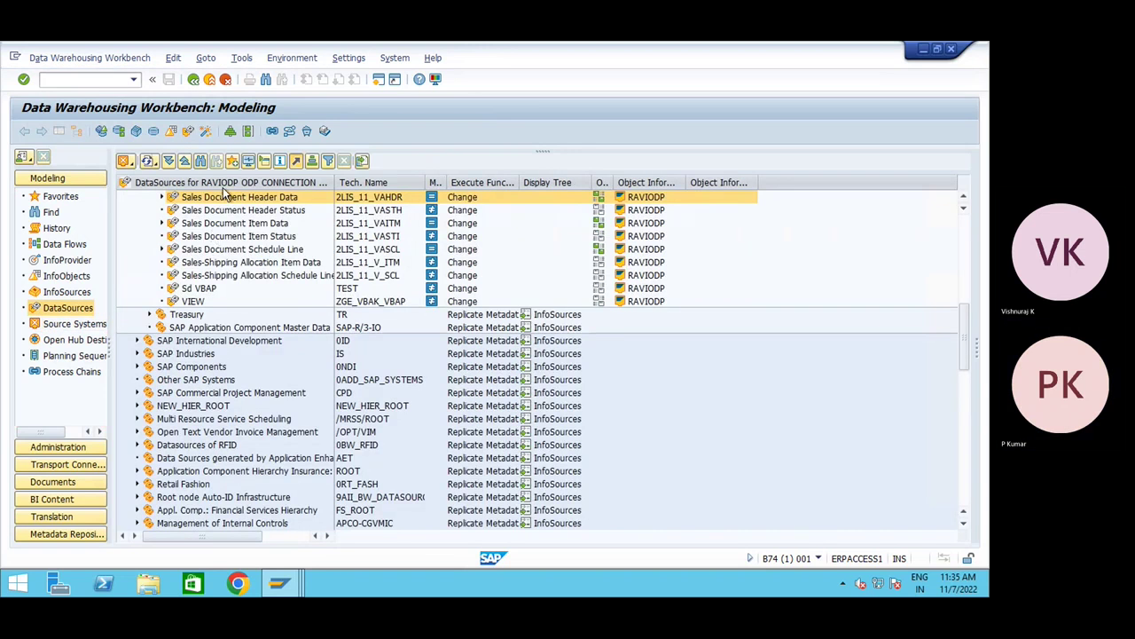
left_click(202, 162)
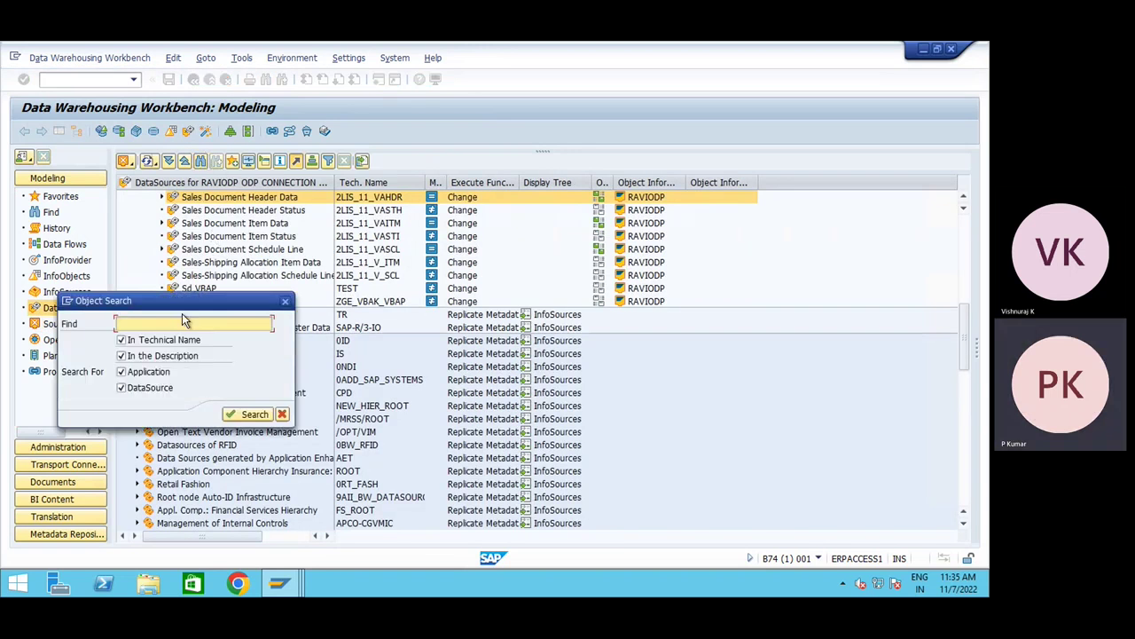
type("ZMD_DS_")
type("0")
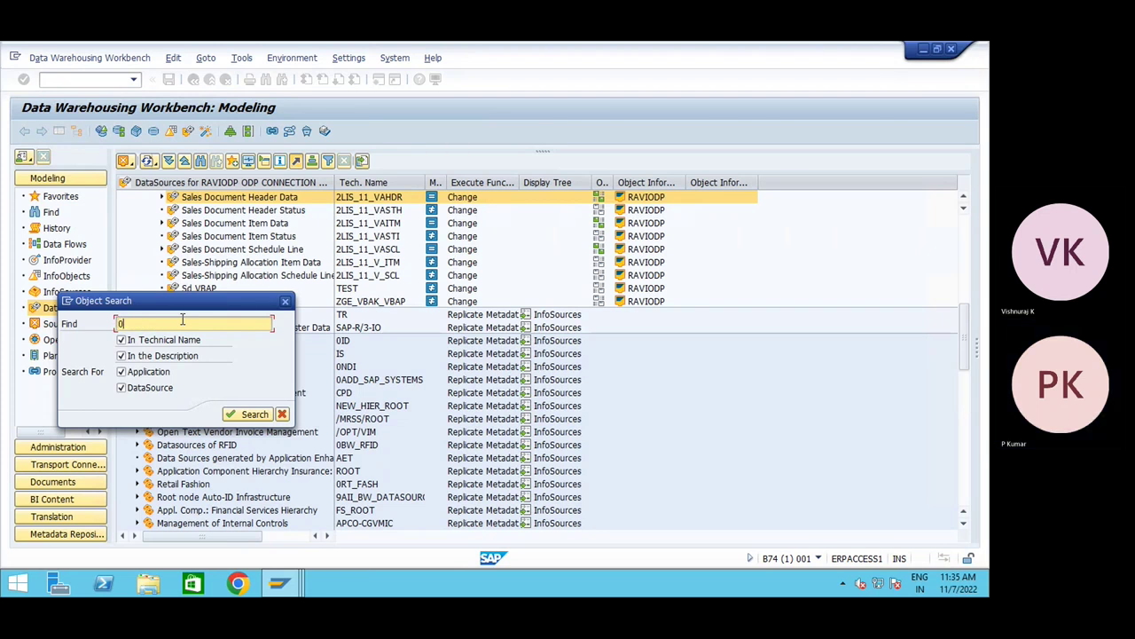
type("VDENDO")
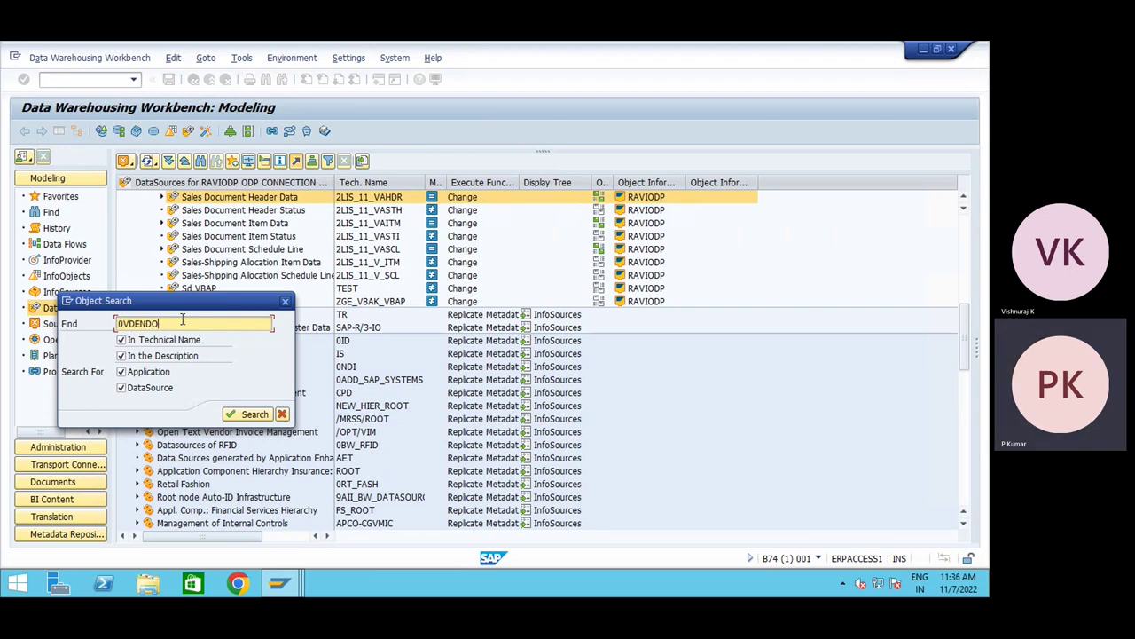
type("R_ATTR")
key("Return")
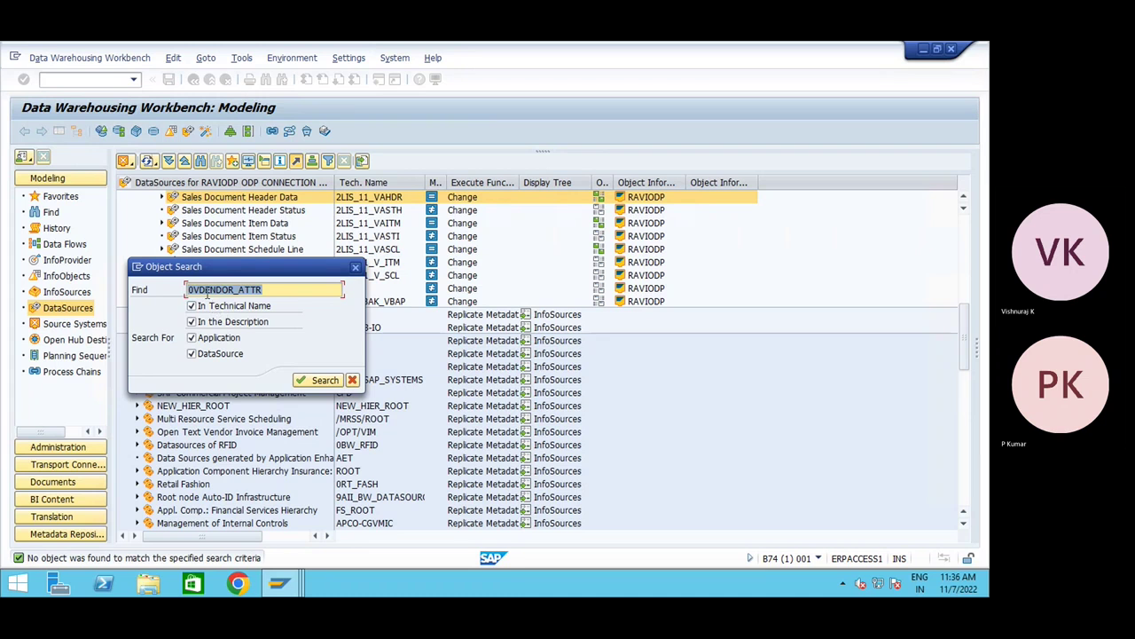
left_click(206, 289)
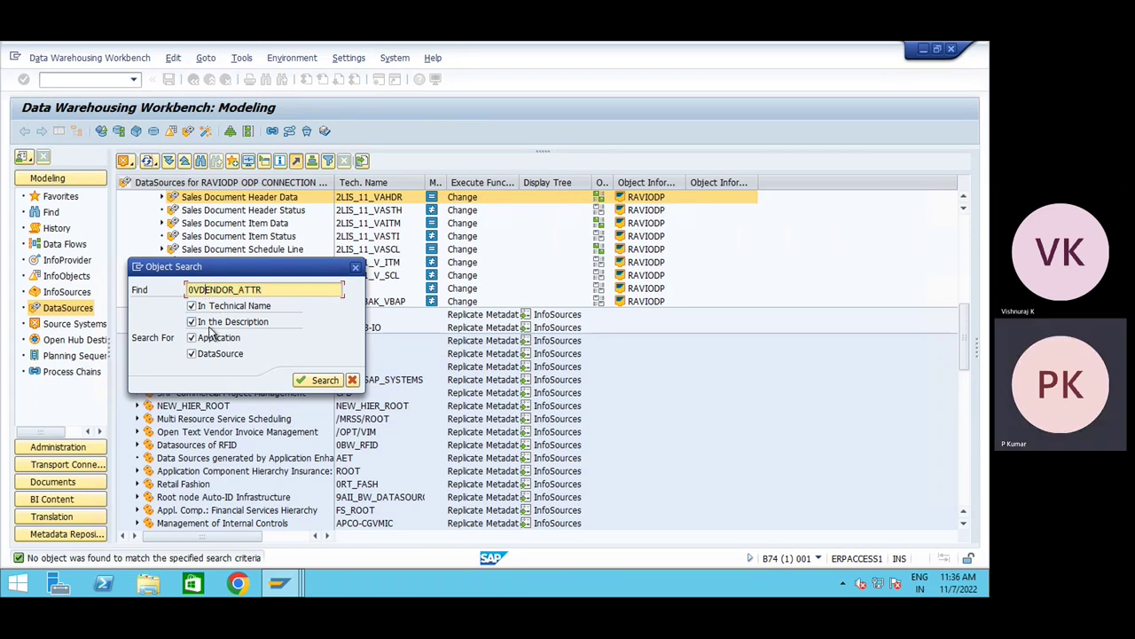
key("BackSpace")
key("Return")
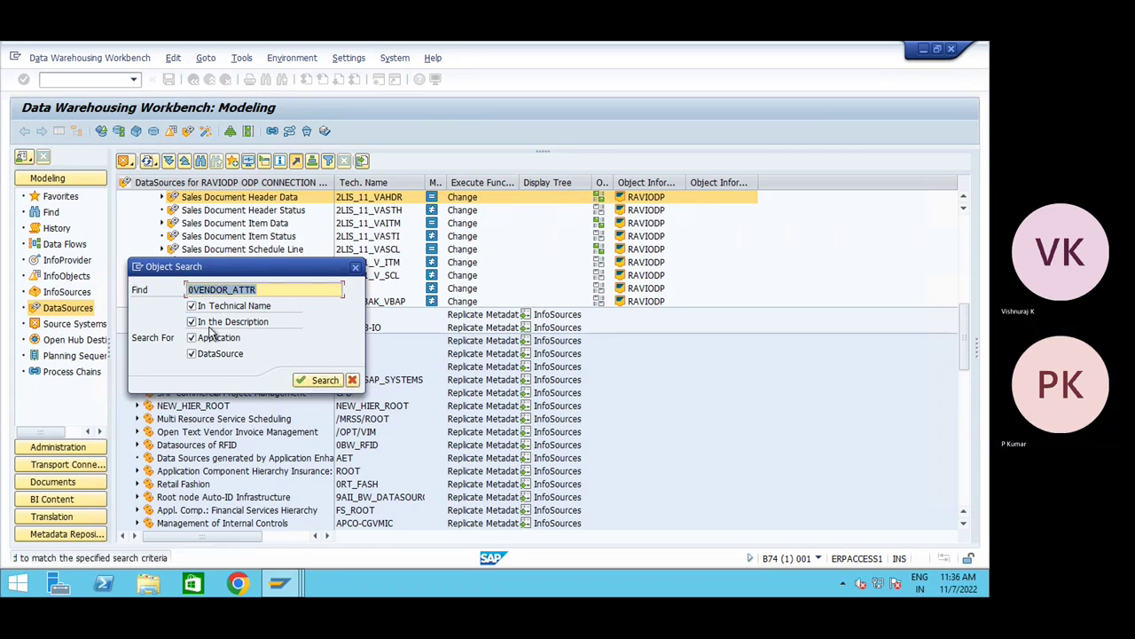
left_click(355, 267)
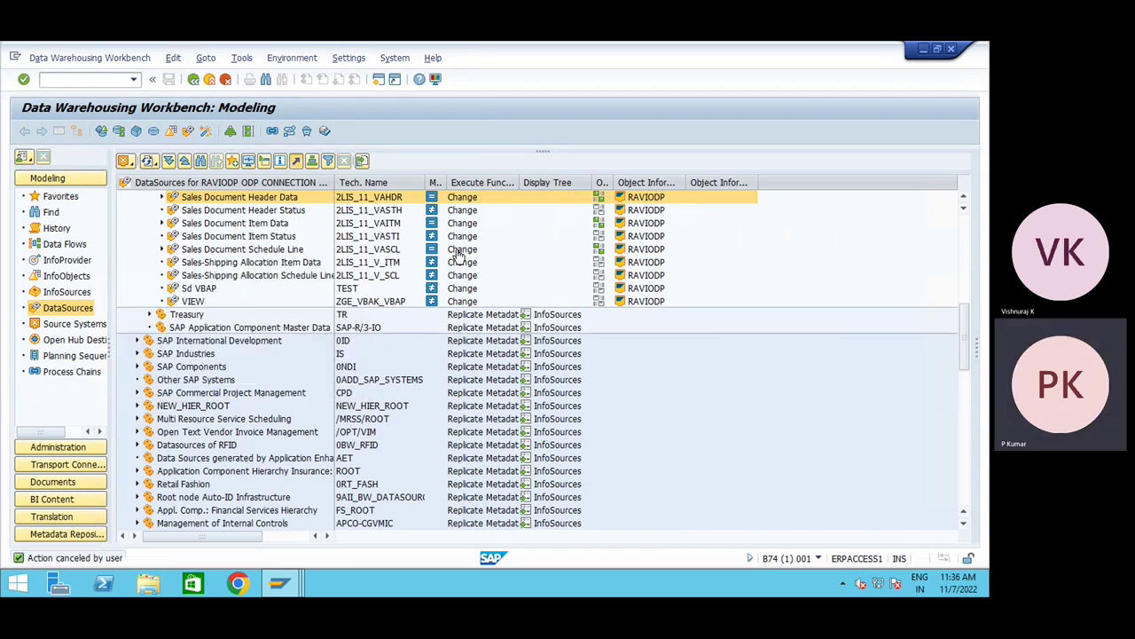
- Widen the technical name and description columns of the RAVIODP DataSource tree, and widen the Modeling navigation area
left_click_drag(475, 184, 513, 184)
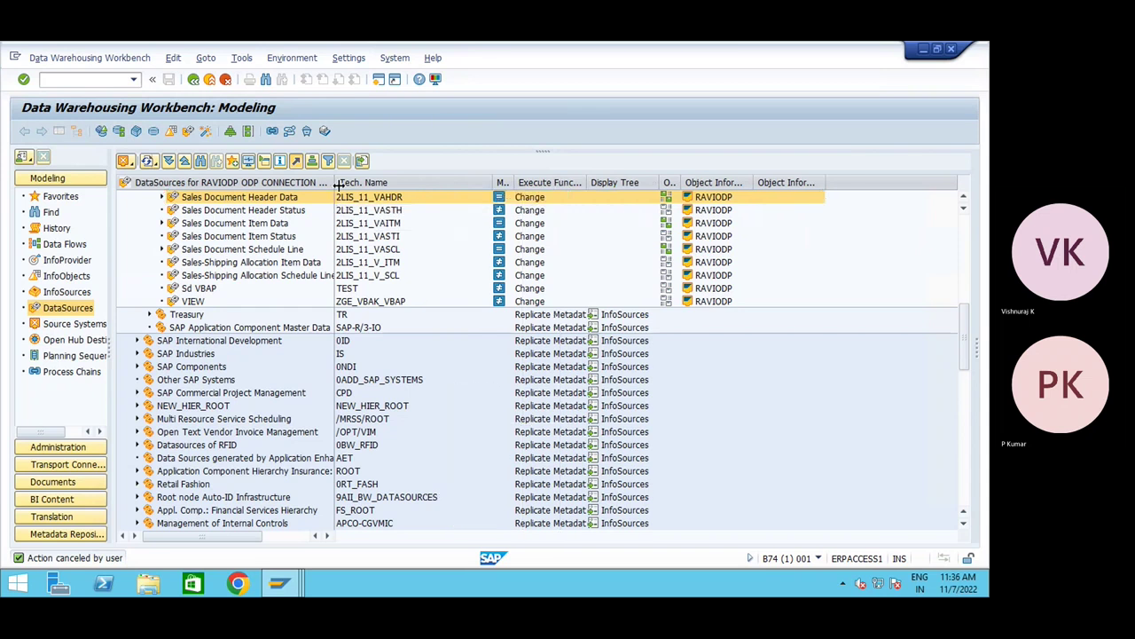
left_click_drag(334, 183, 451, 183)
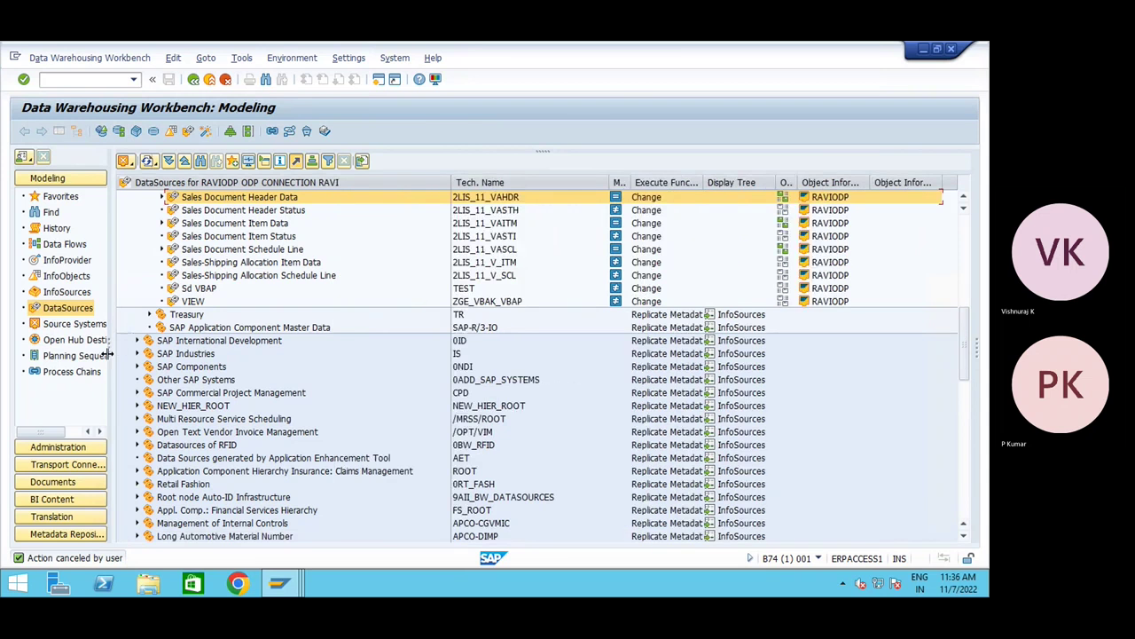
left_click_drag(106, 353, 211, 353)
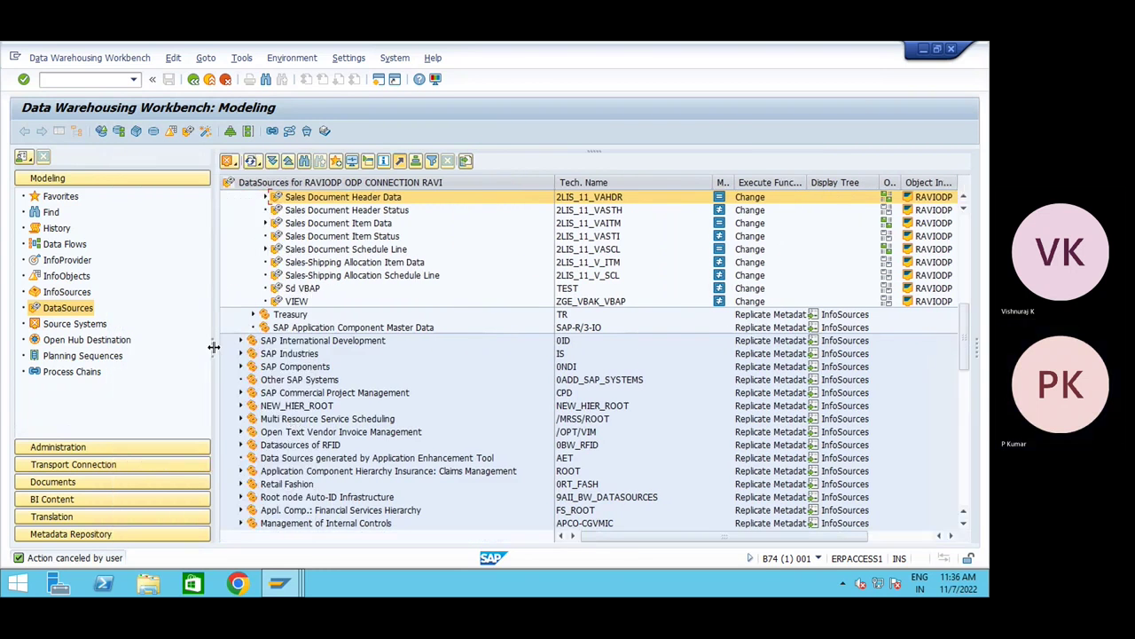
- Narrow the Modeling navigation area, look through the RAVIODP DataSource tree and collapse its Sales and Distribution component
left_click_drag(213, 347, 168, 343)
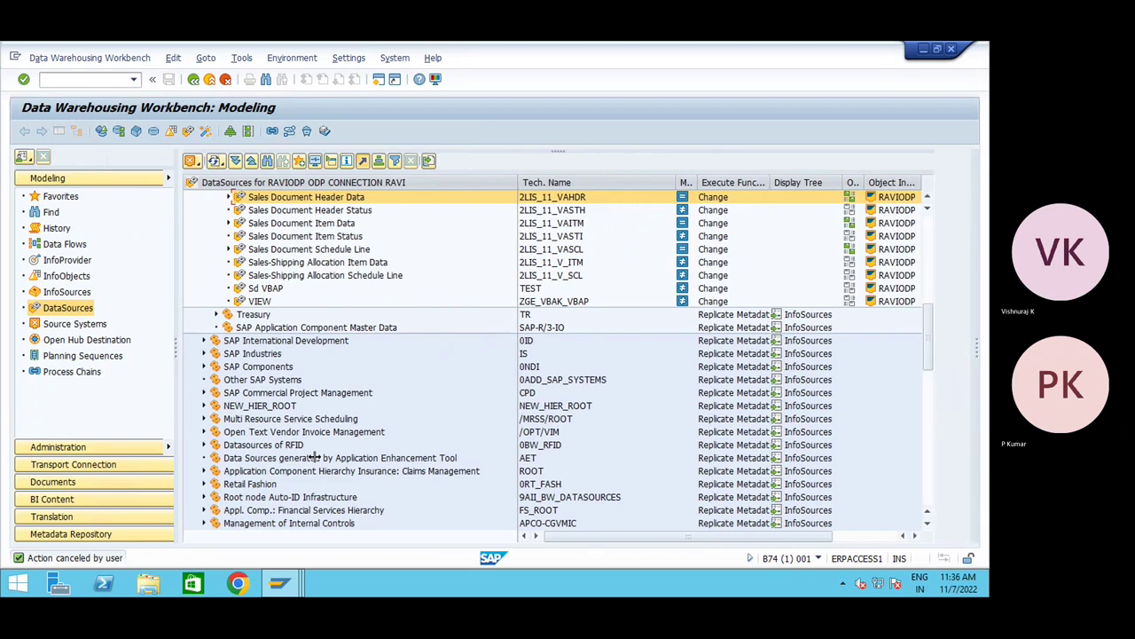
scroll(321, 463, "down", 4)
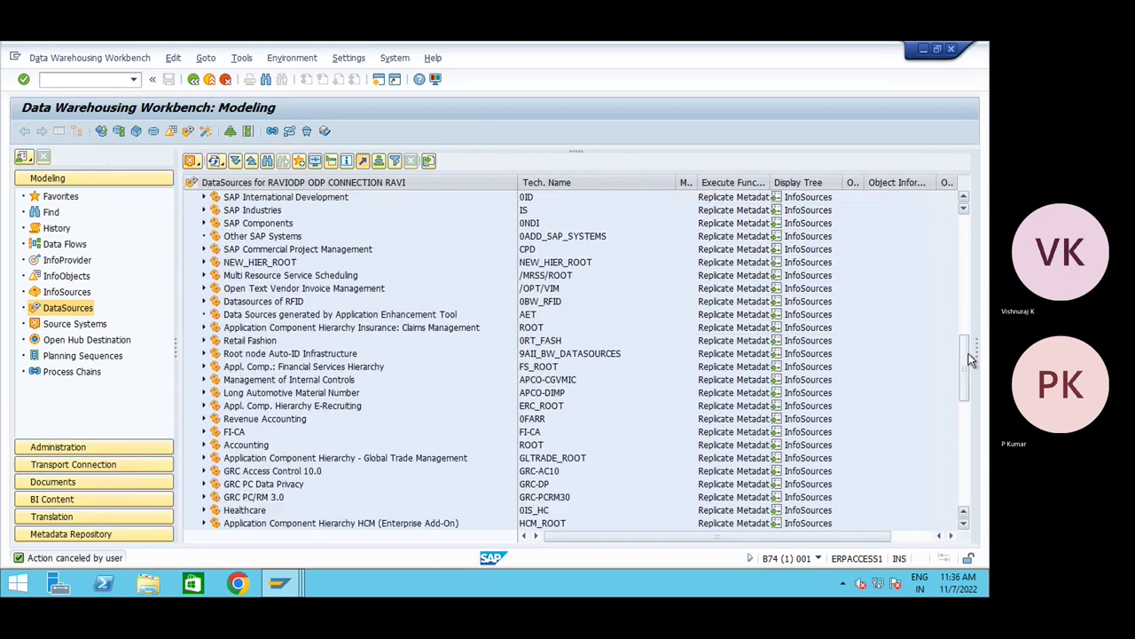
left_click_drag(971, 359, 975, 468)
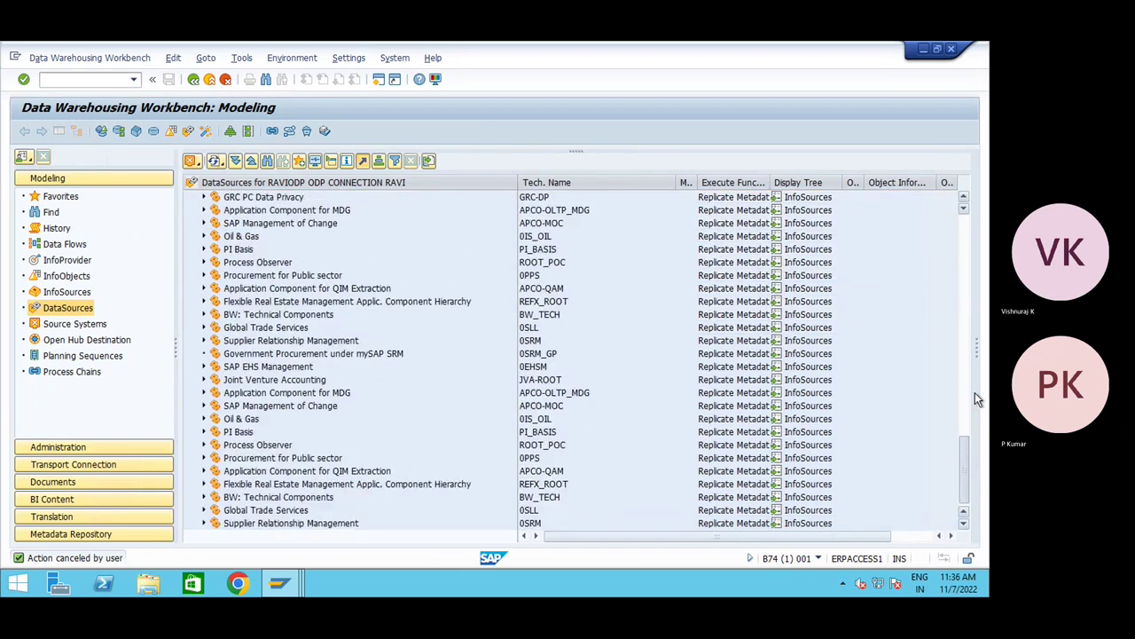
left_click_drag(975, 393, 971, 270)
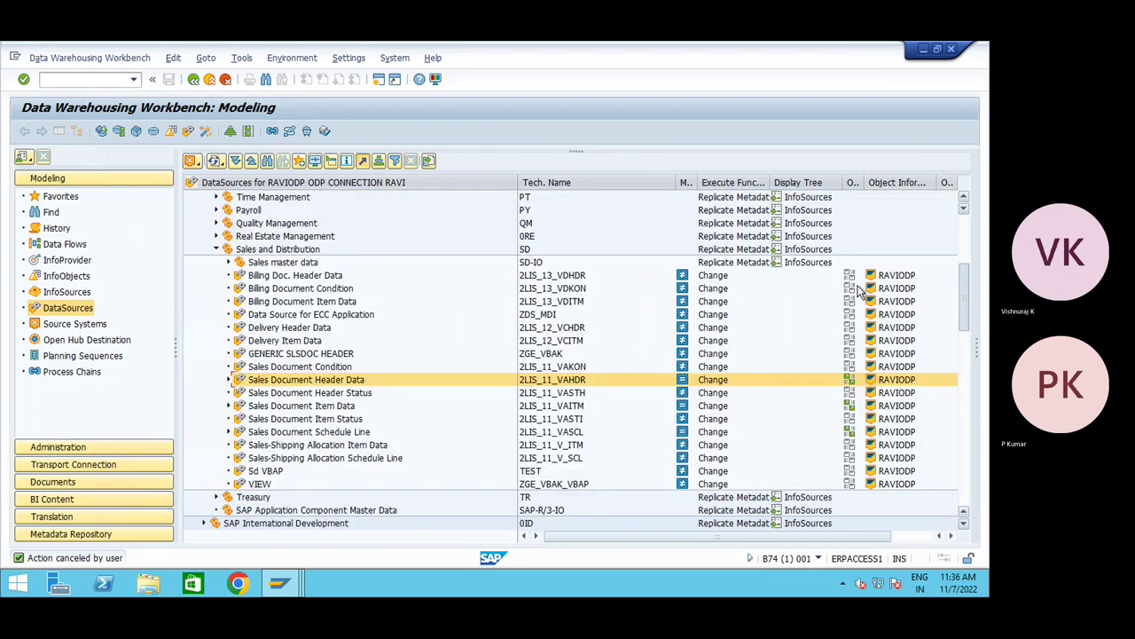
left_click(214, 250)
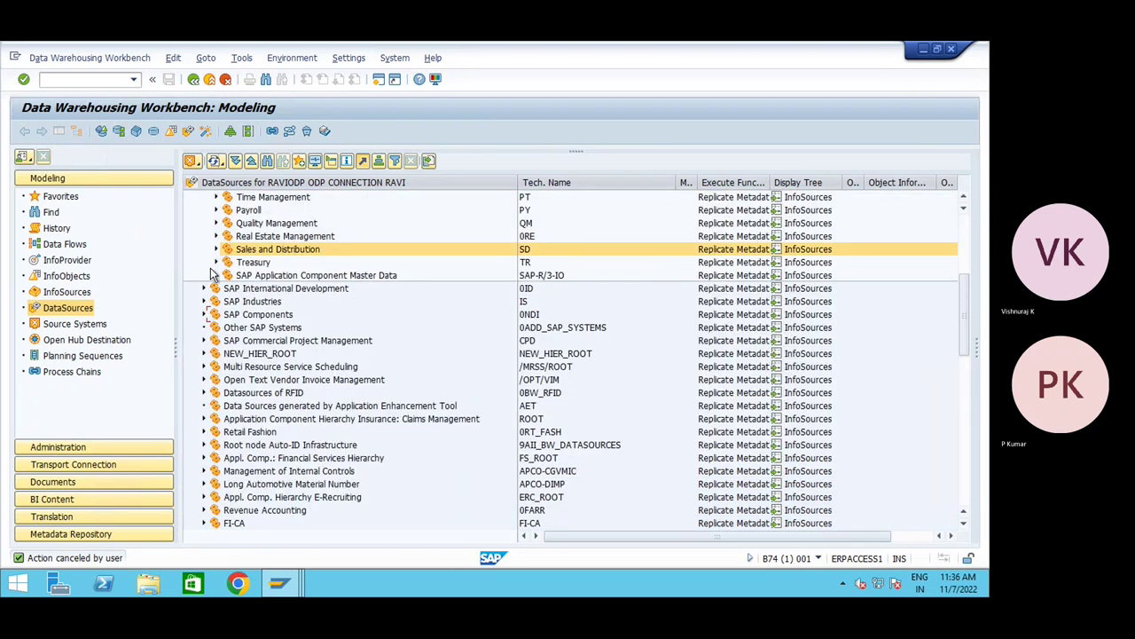
scroll(215, 276, "up", 4)
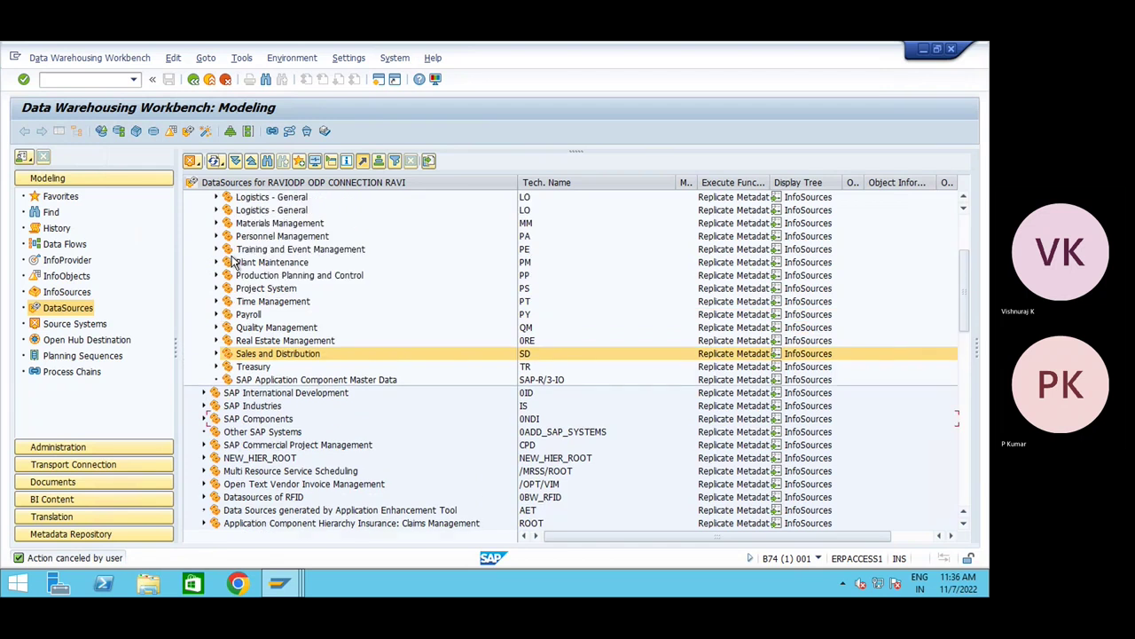
scroll(233, 257, "up", 3)
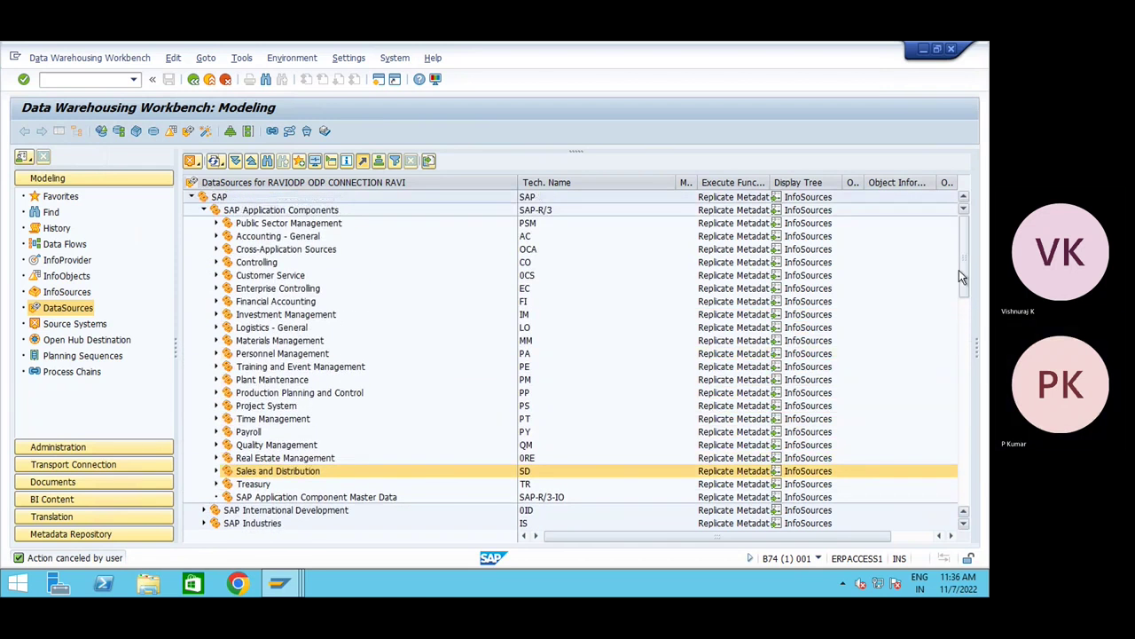
- Search the applications and DataSources of the RAVIODP tree for 0VENDOR*, and close the search dialog
left_click(268, 162)
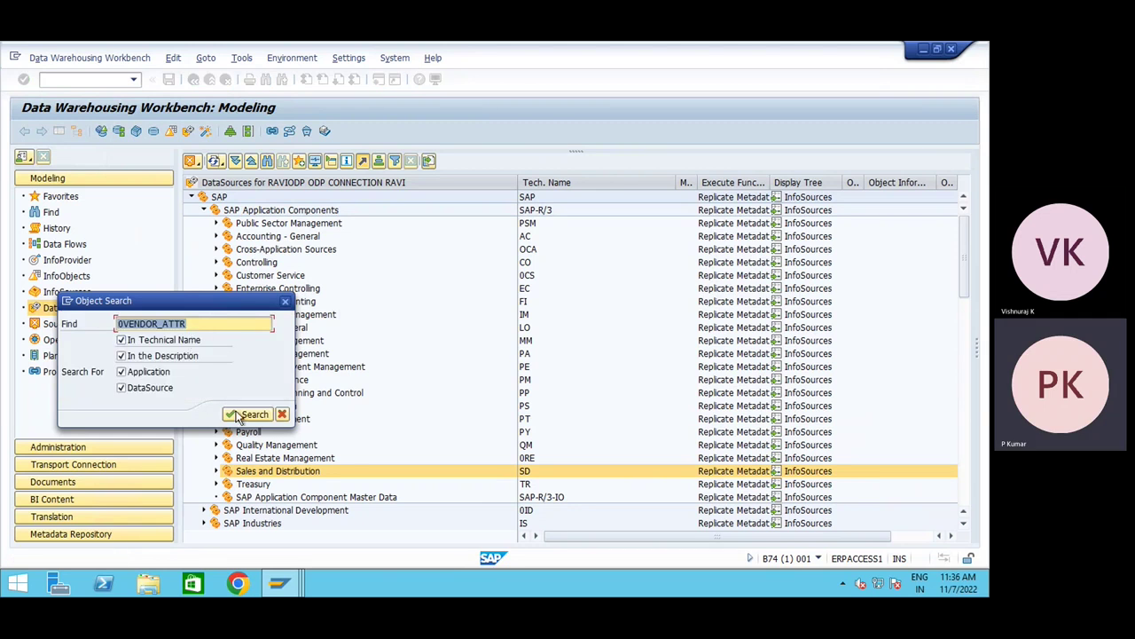
left_click(212, 326)
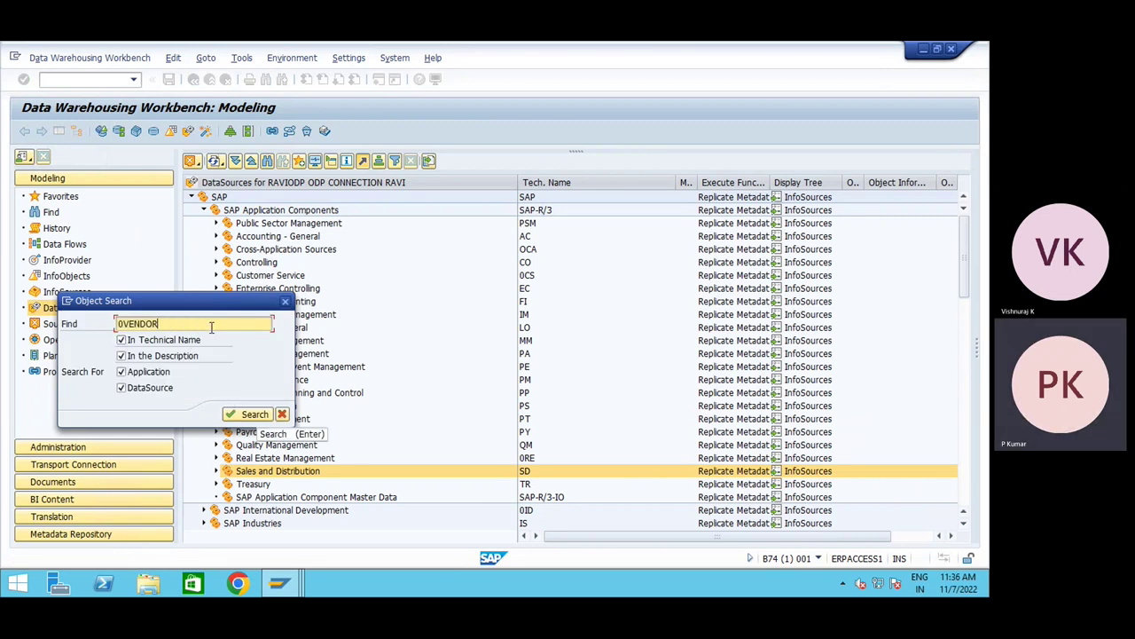
type("*")
key("Return")
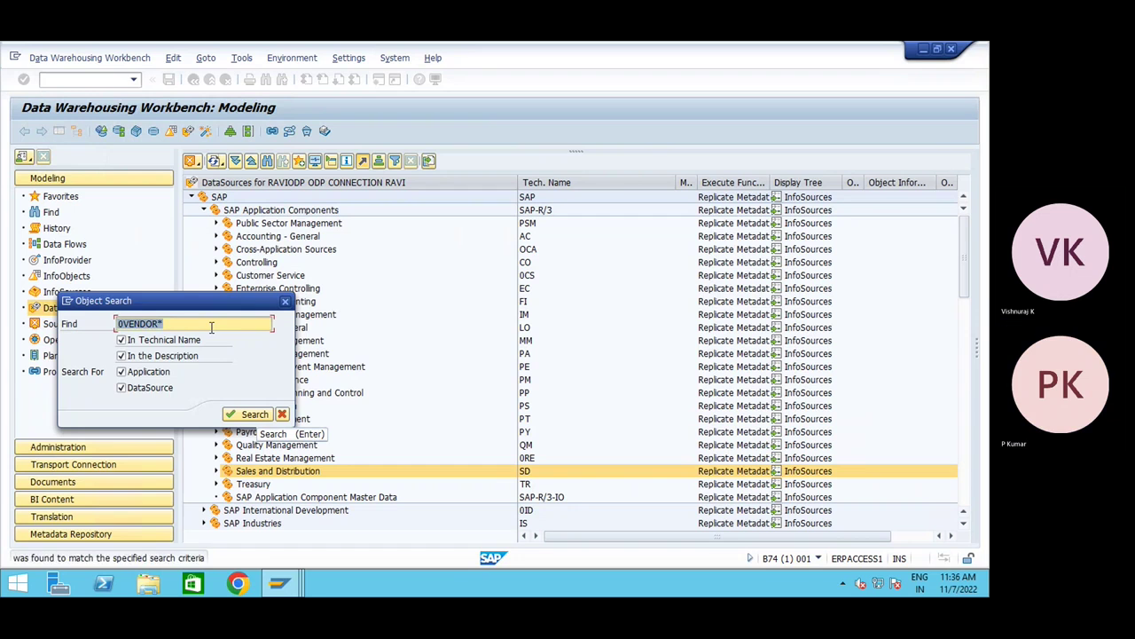
left_click(284, 302)
- Switch to the DataSource Repository and replicate DataSource 0VENDOR_ATTR of source system RAVIODP
mouse_move(279, 583)
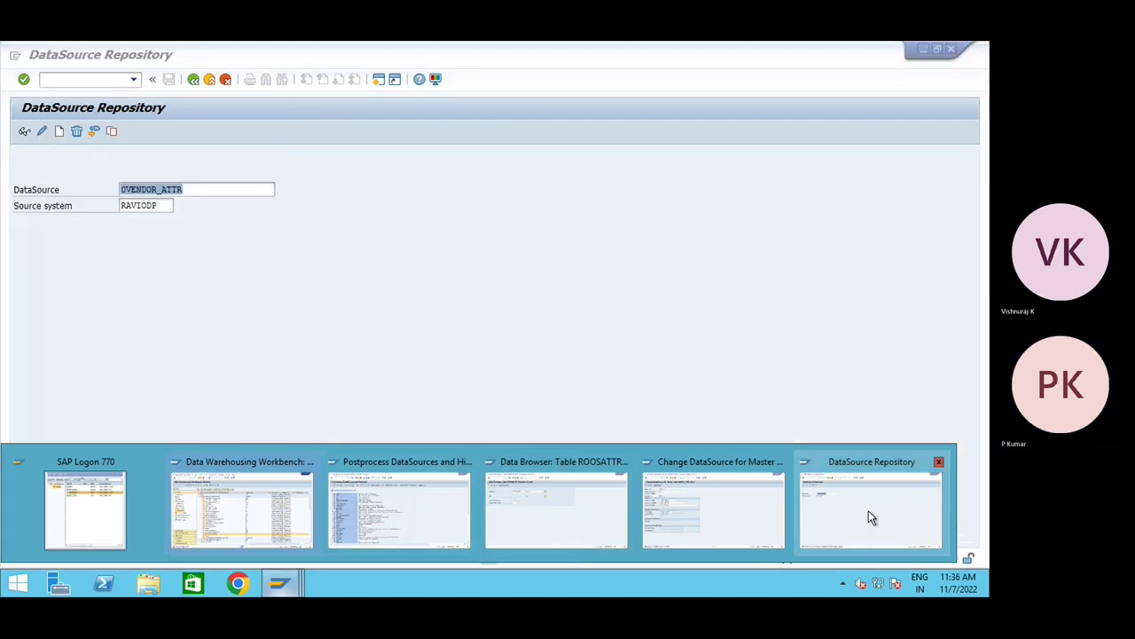
left_click(868, 514)
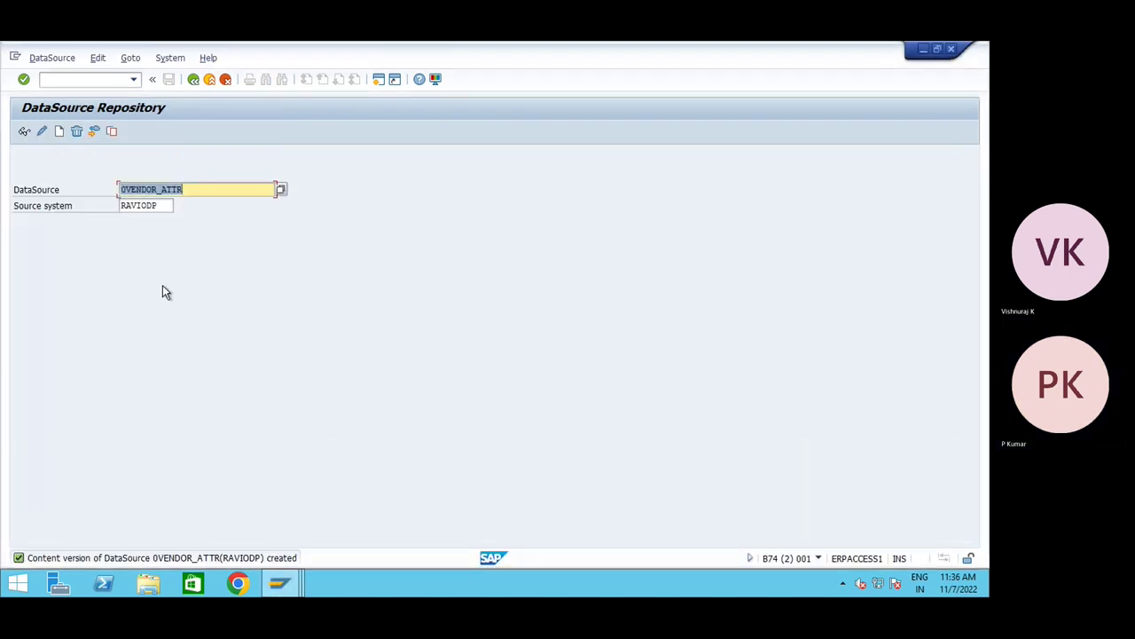
left_click(162, 205)
left_click(50, 58)
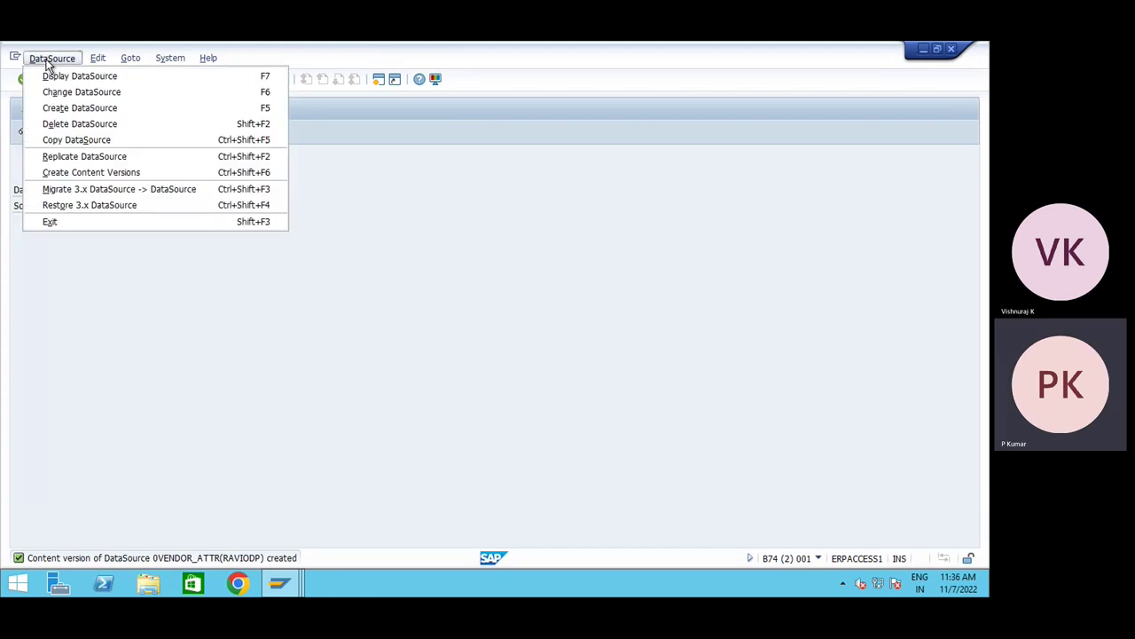
left_click(56, 155)
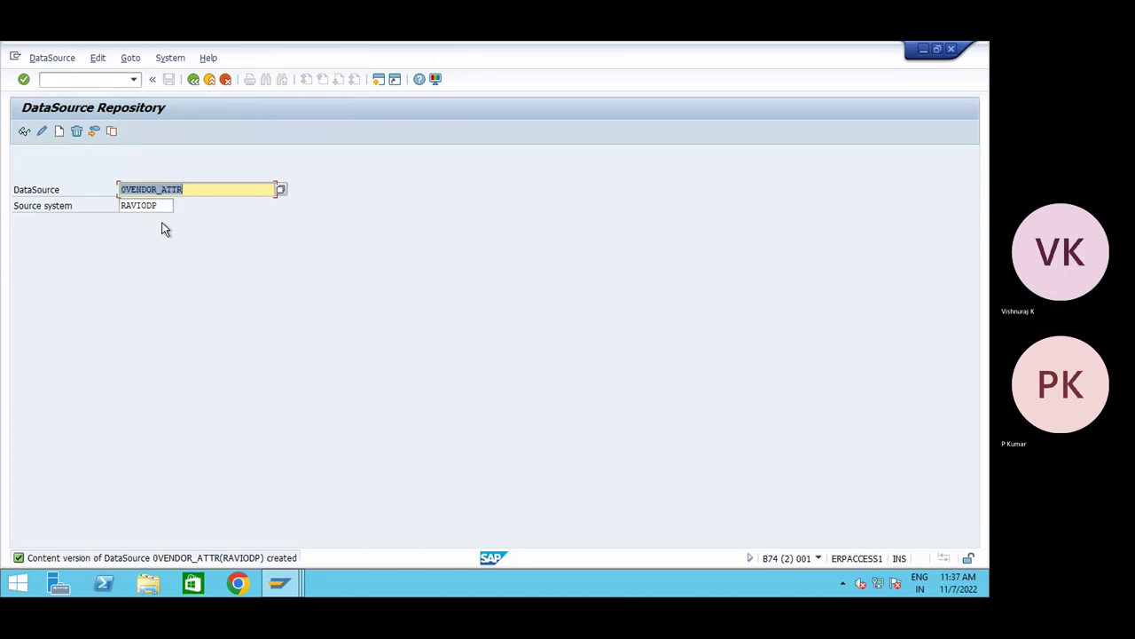
- Copy the DataSource name 0VENDOR_ATTR from the repository and search for it across all object types in the Data Warehousing Workbench
left_click(189, 188)
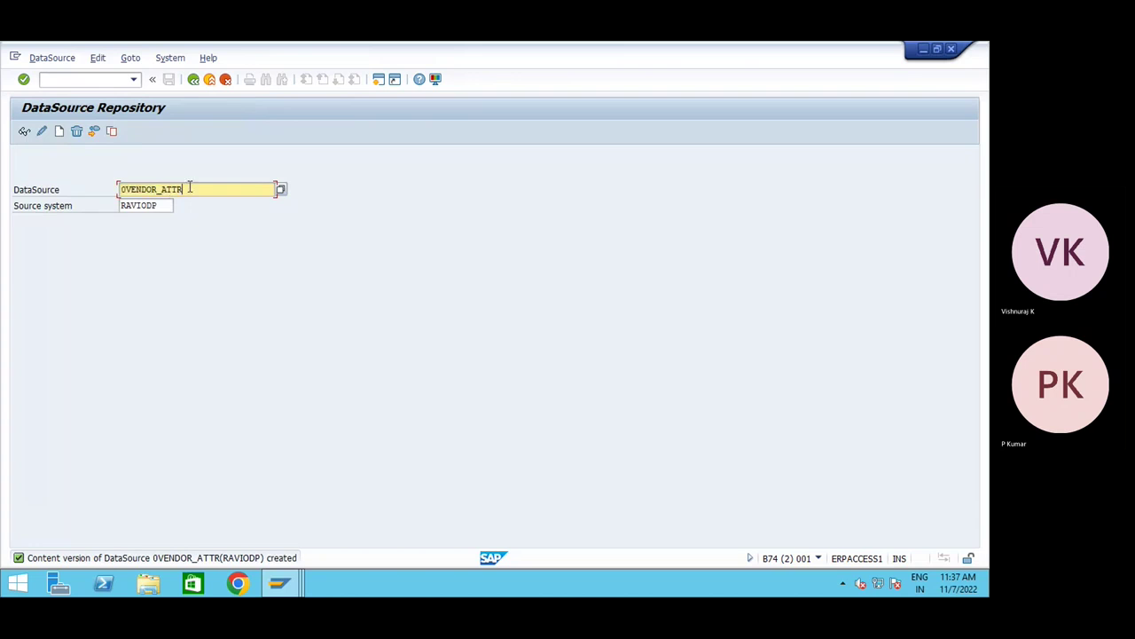
left_click_drag(189, 188, 80, 189)
key("ctrl+c")
key("alt+Tab")
left_click(52, 214)
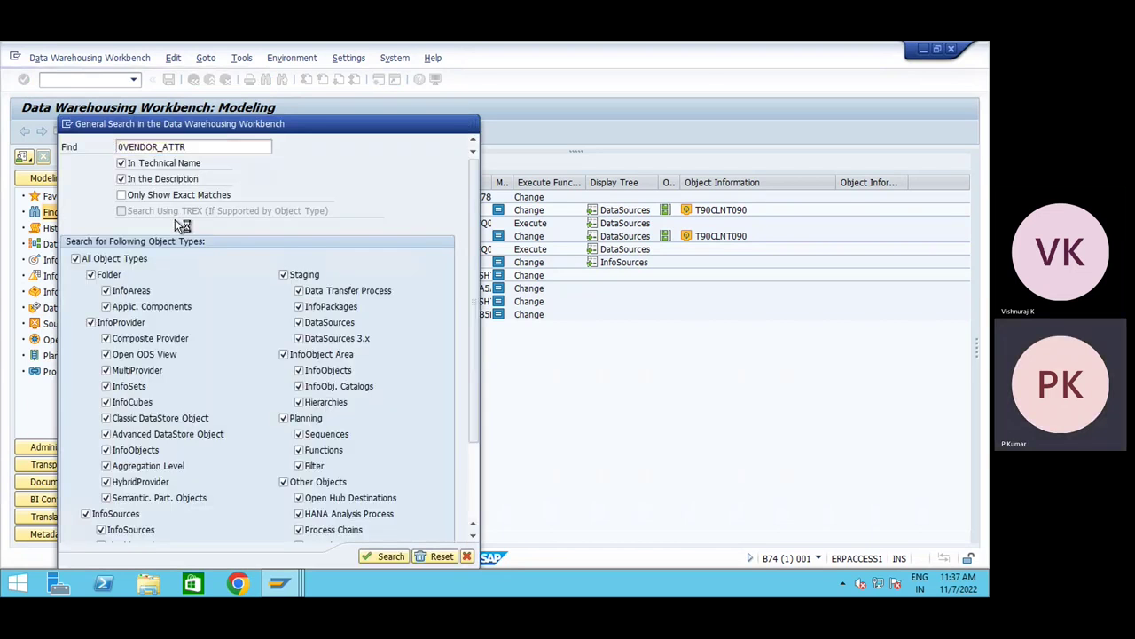
key("Return")
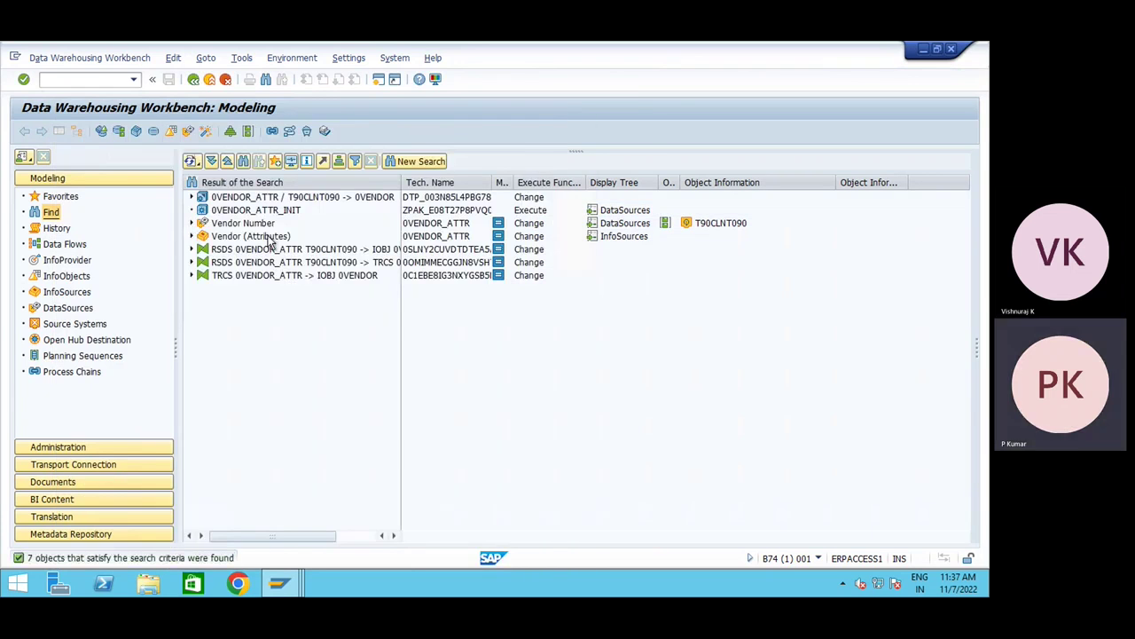
- Expand the Vendor Number, 0VENDOR_ATTR data transfer process, Vendor (Attributes) and subordinate transformation results to check their source systems
left_click(191, 223)
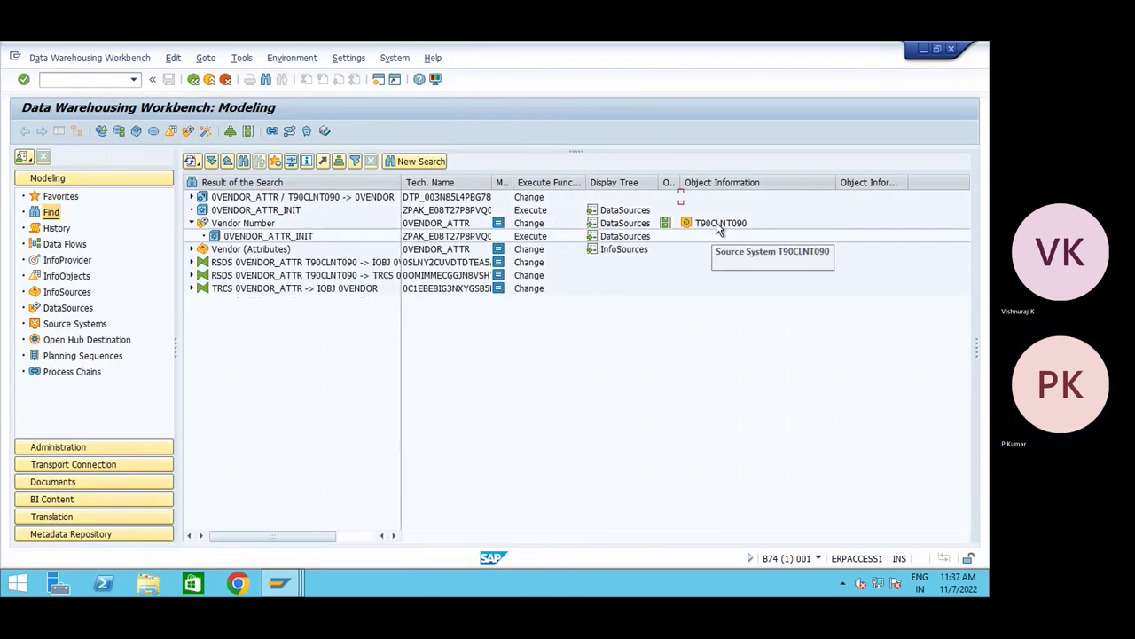
left_click(191, 197)
left_click(204, 211)
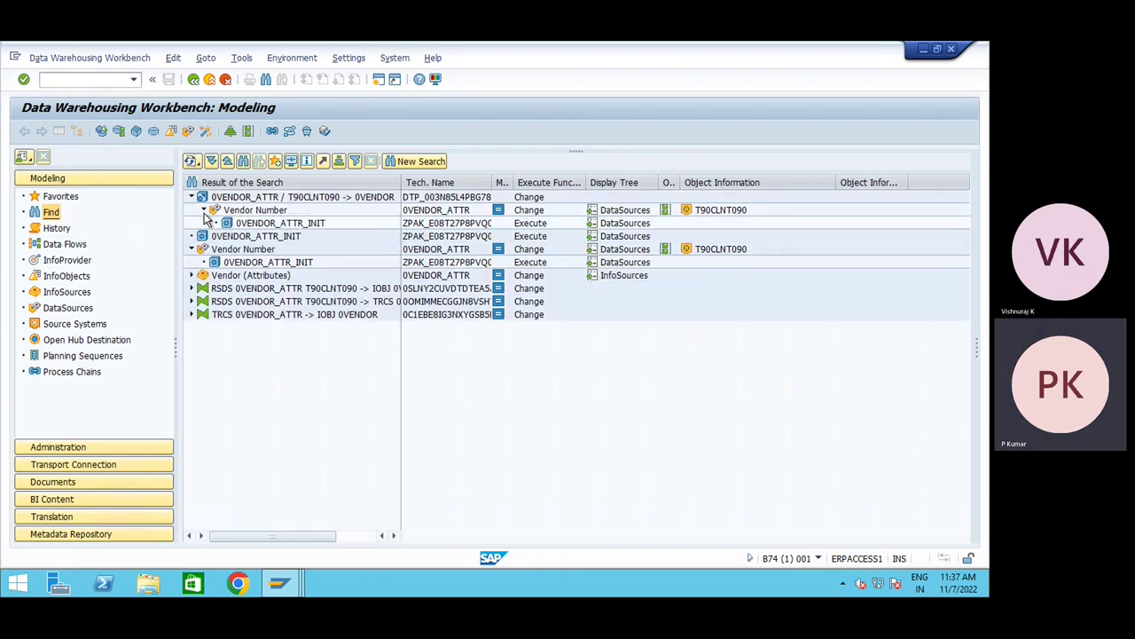
left_click(191, 276)
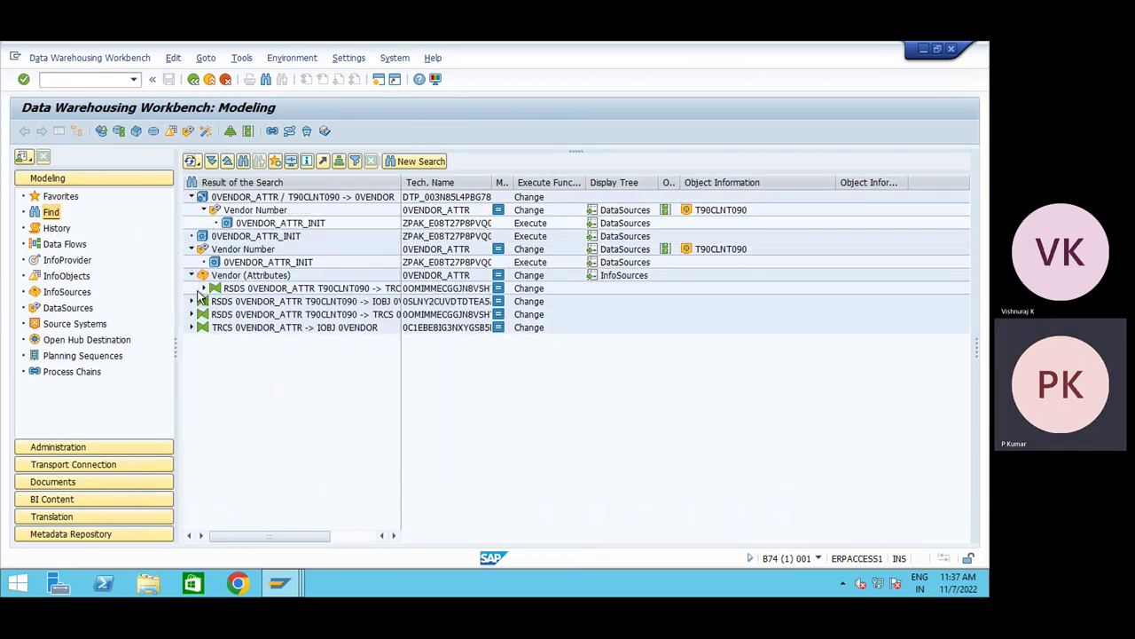
left_click(204, 289)
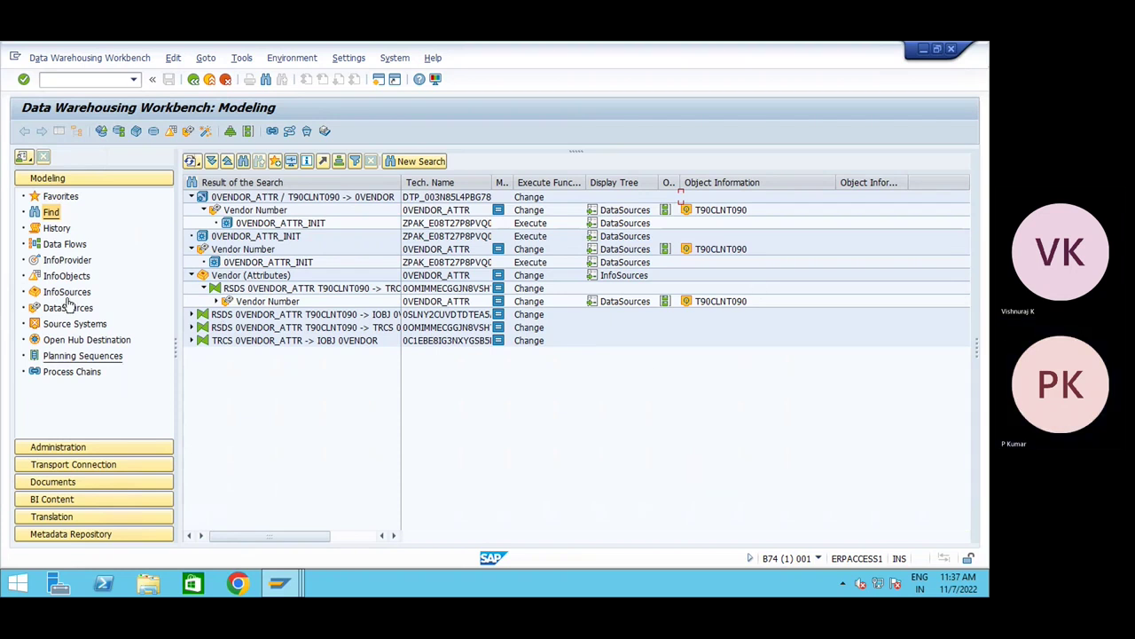
- Reopen the DataSource tree of source system RAVIODP, search it for 0VENDOR_ATTR, and close the search dialog
left_click(60, 325)
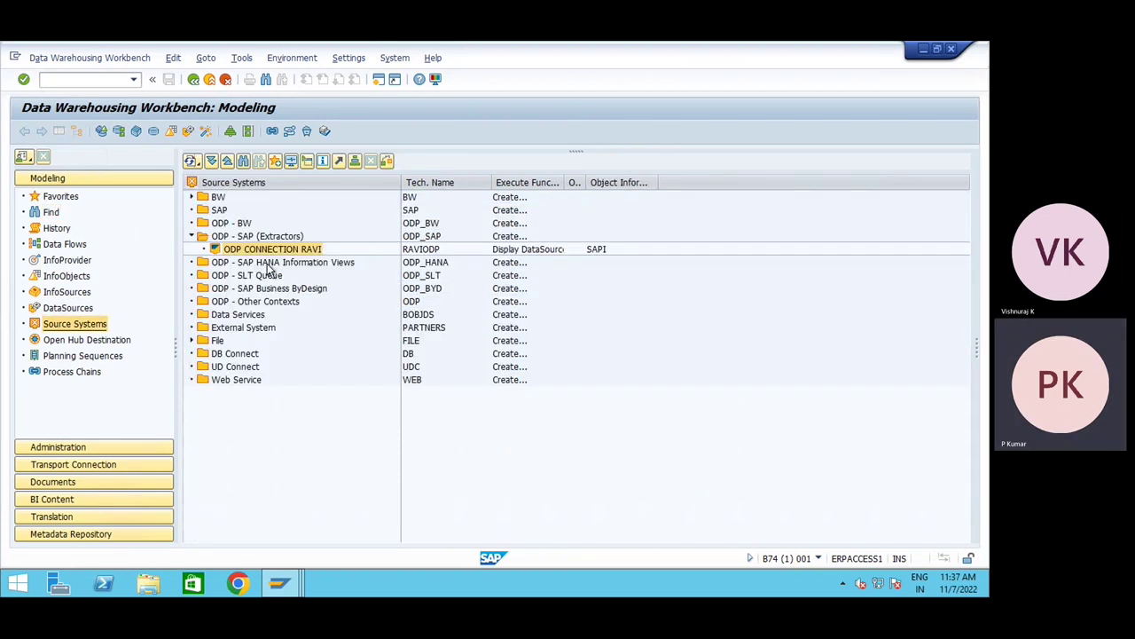
double_click(273, 250)
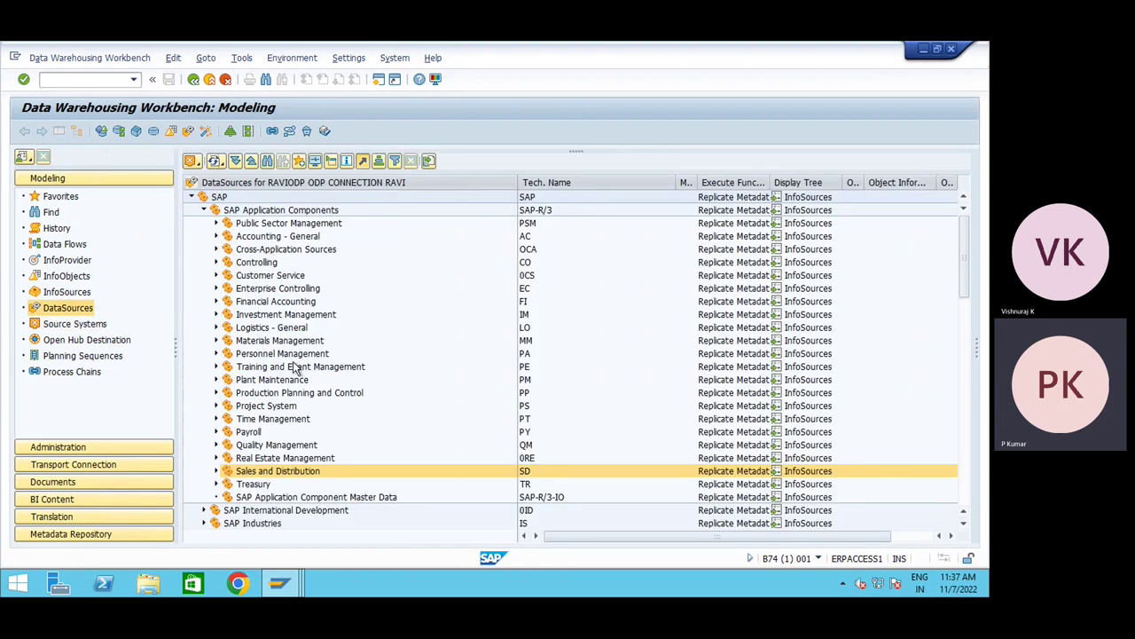
left_click(268, 162)
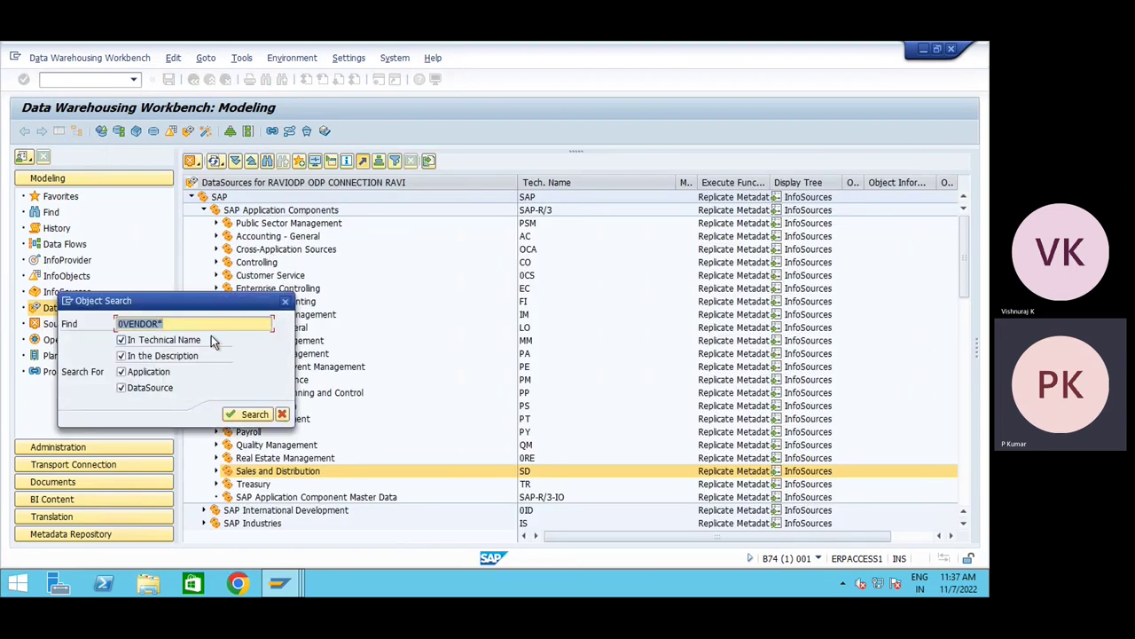
key("Return")
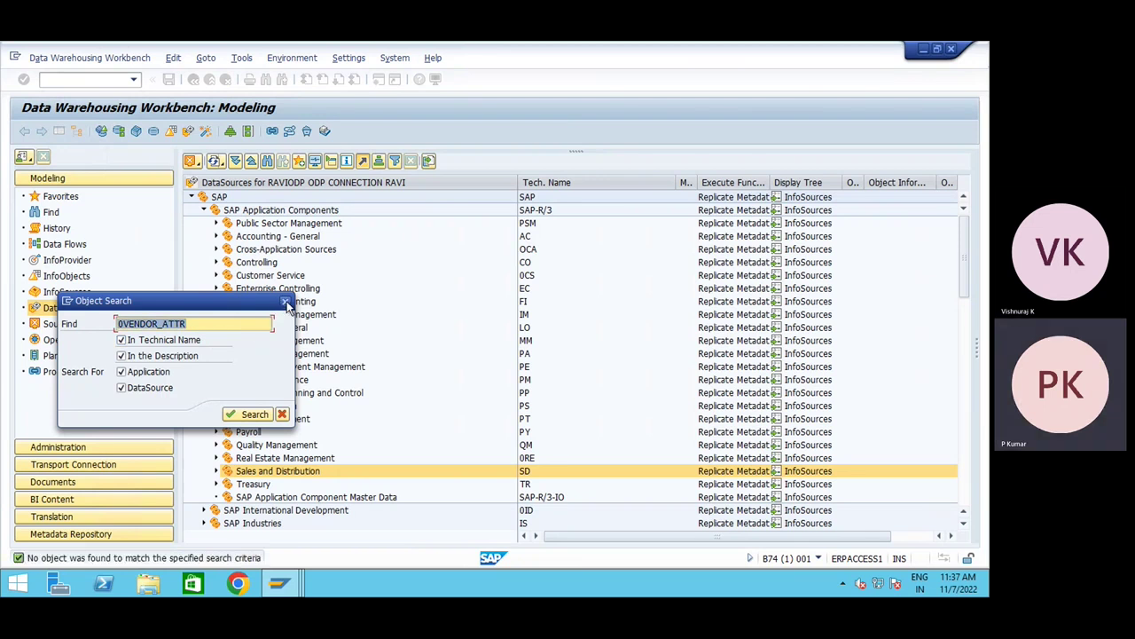
left_click(285, 302)
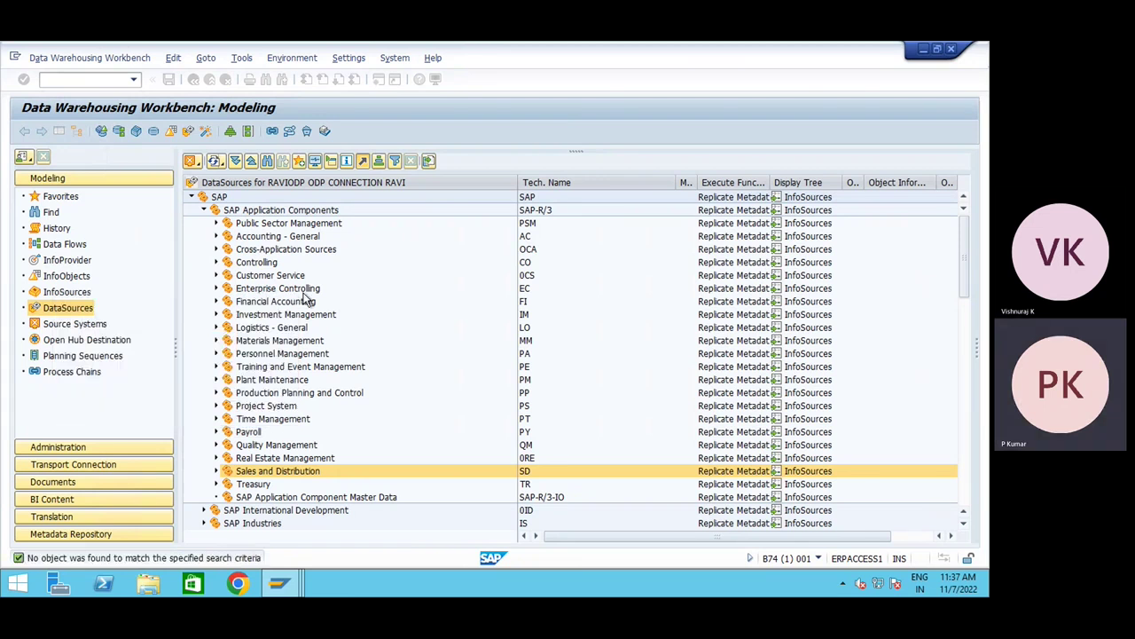
- Show the replication options at the root of the RAVIODP DataSource tree, dismiss them and look through the tree
right_click(268, 188)
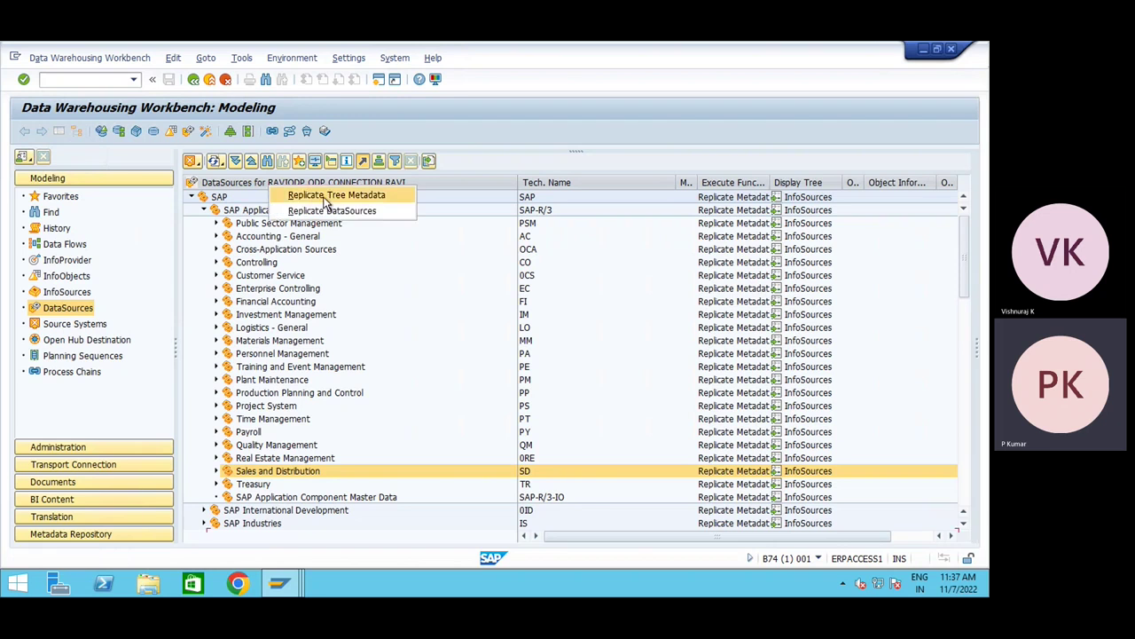
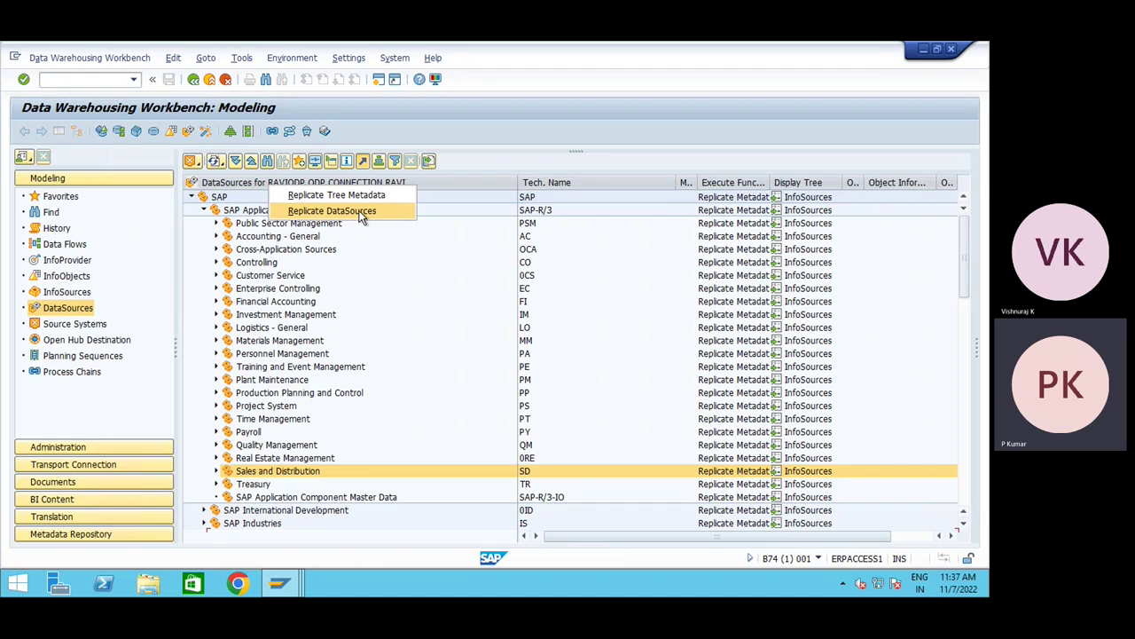
left_click(91, 81)
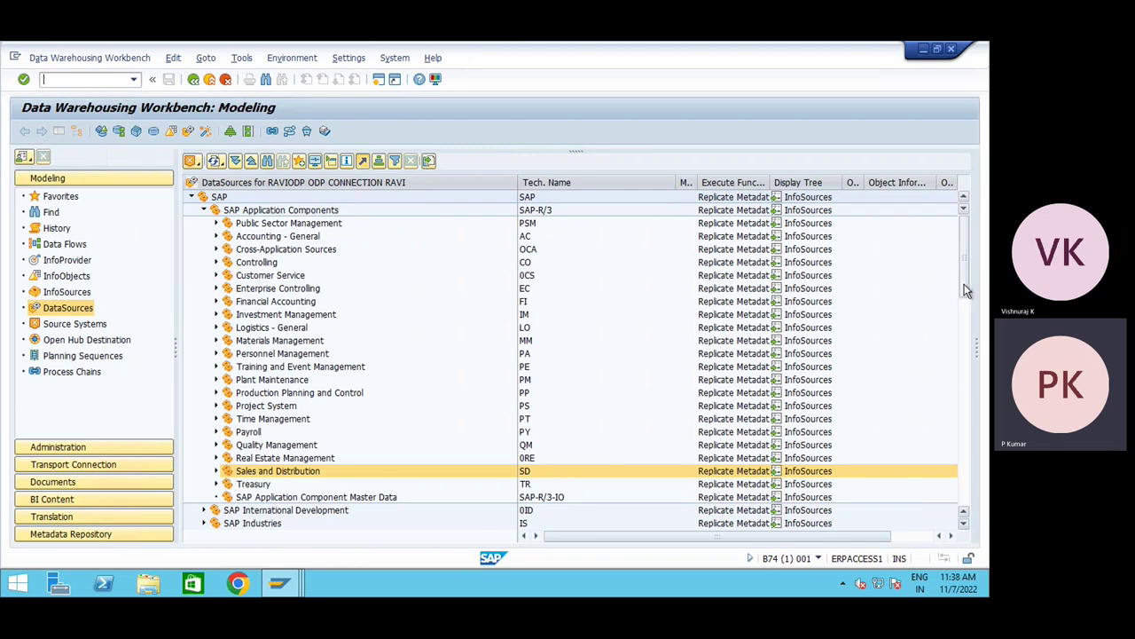
scroll(963, 393, "down", 6)
left_click_drag(965, 341, 967, 256)
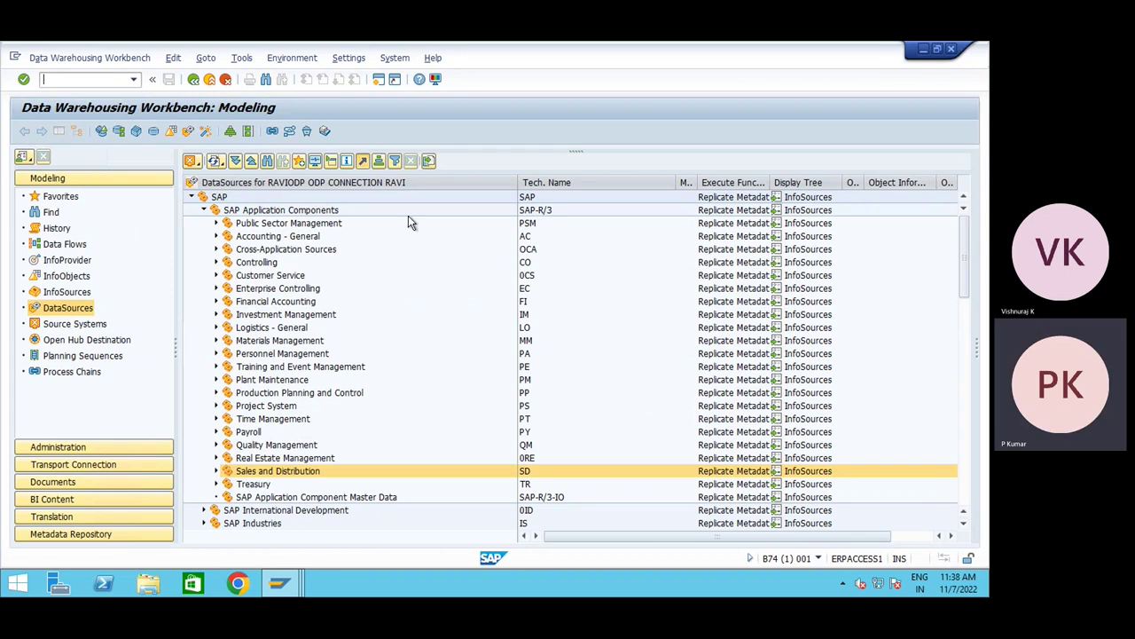
- Check the DataSource and source system entries in the DataSource Repository, and minimize its window
mouse_move(280, 593)
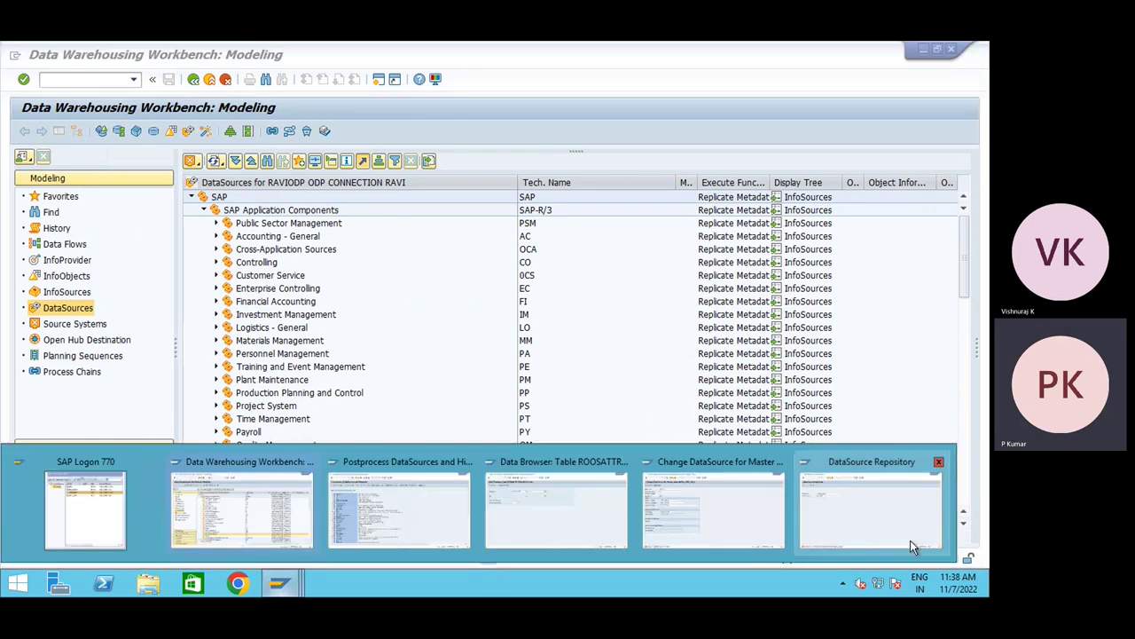
left_click(855, 535)
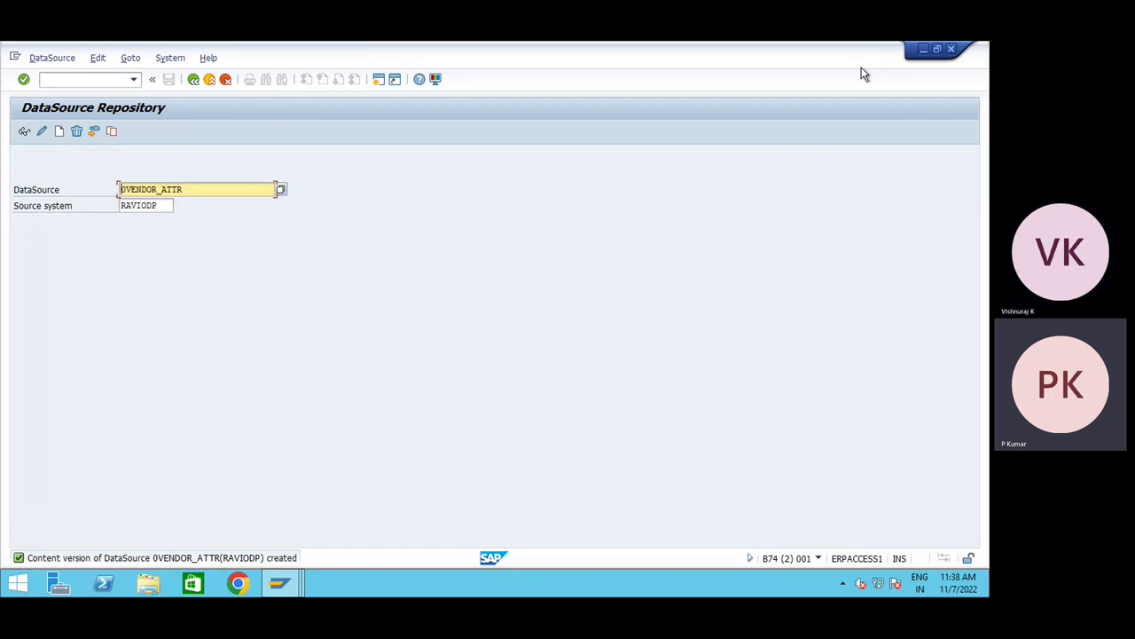
left_click(921, 50)
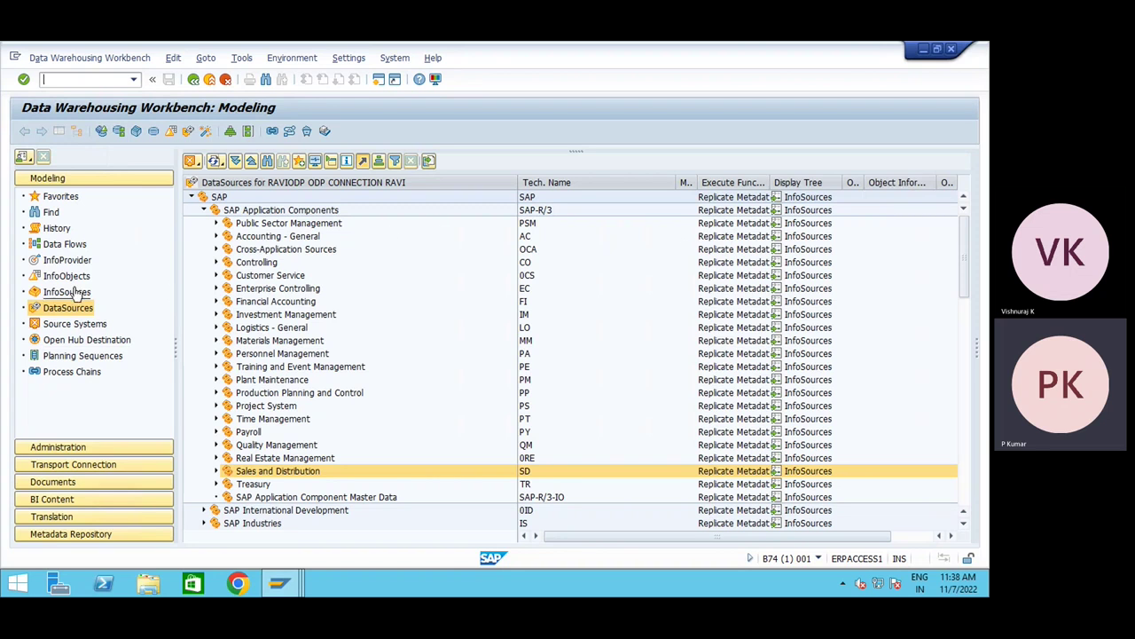
- Return to the 0VENDOR_ATTR search results in the workbench and fit the result column to its full descriptions
left_click(51, 213)
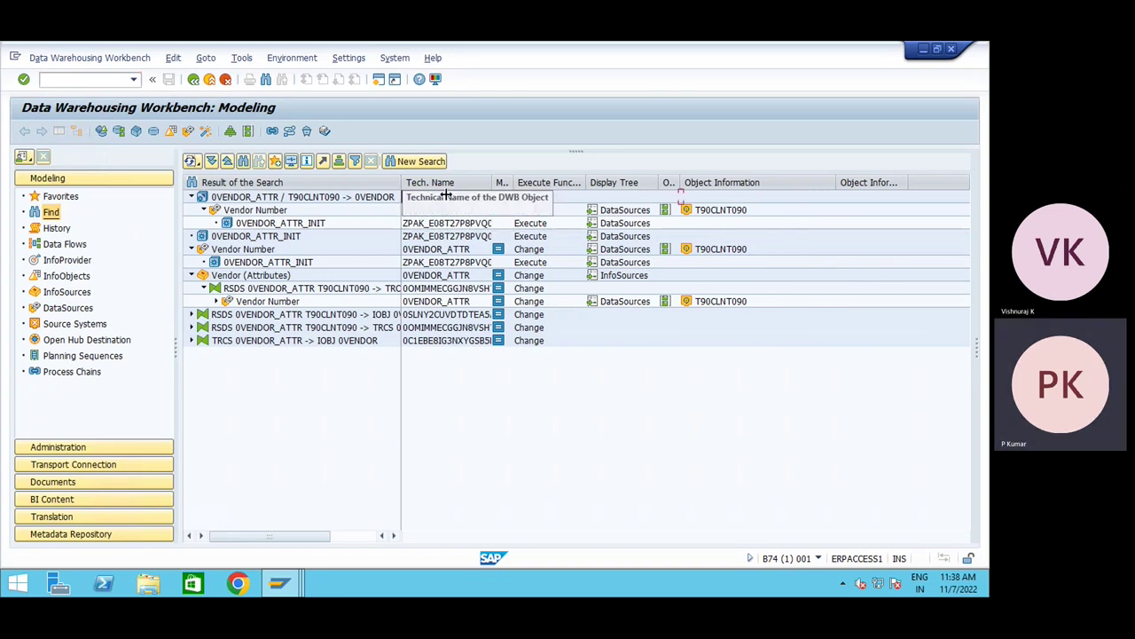
double_click(401, 182)
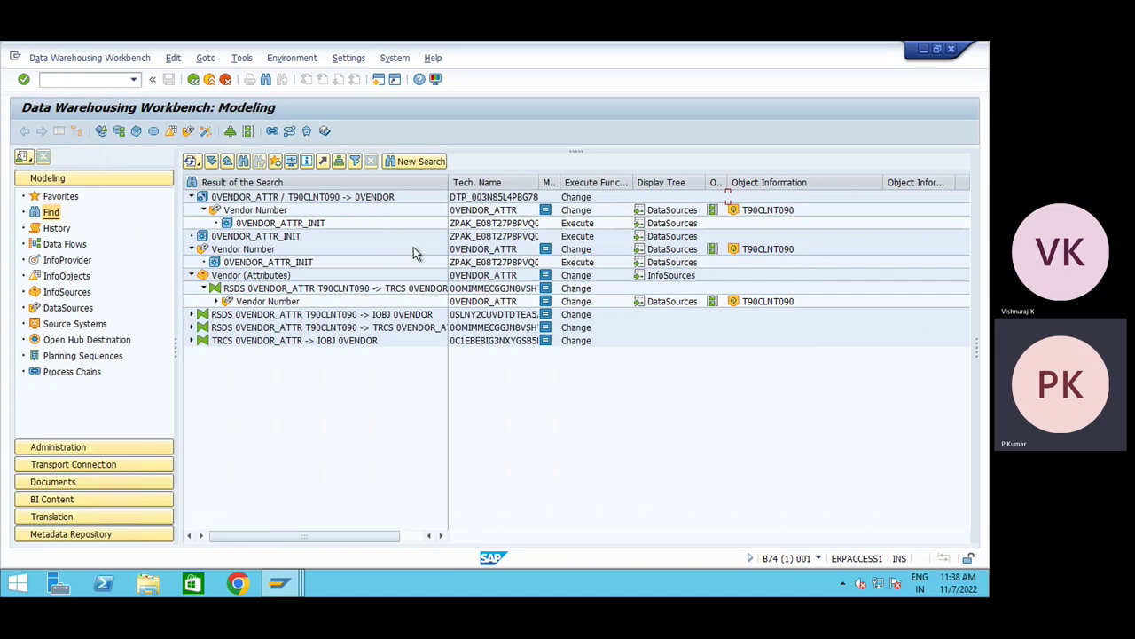
- Delete InfoPackage 0VENDOR_ATTR_INIT under the Vendor Number DataSource of source system T90CLNT090 in the search results
left_click(234, 276)
left_click(231, 251)
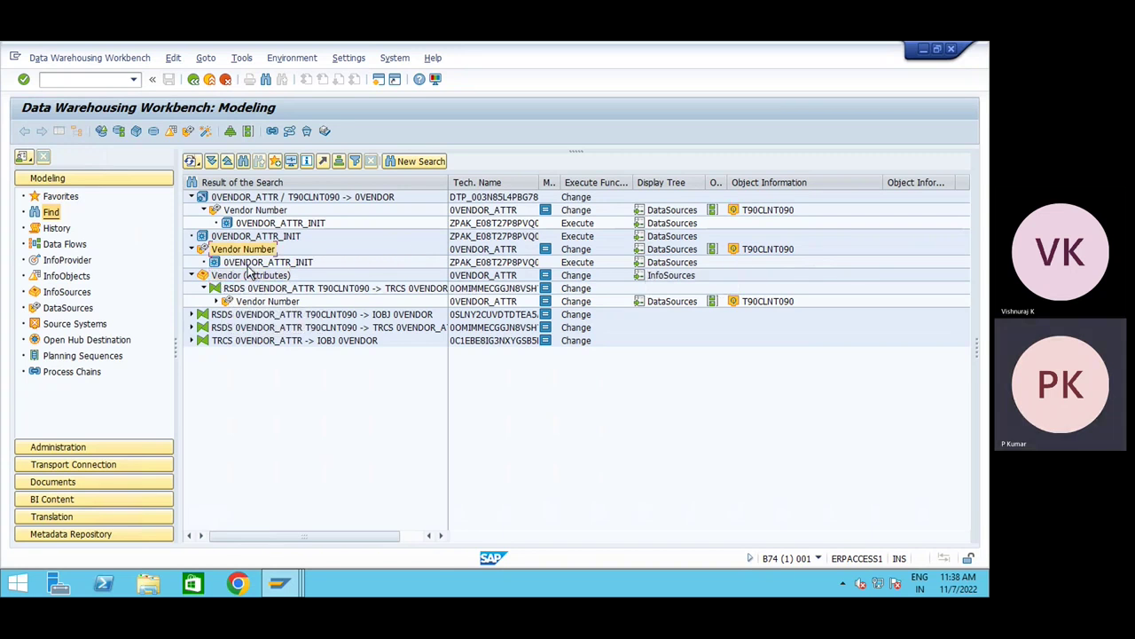
left_click(203, 252)
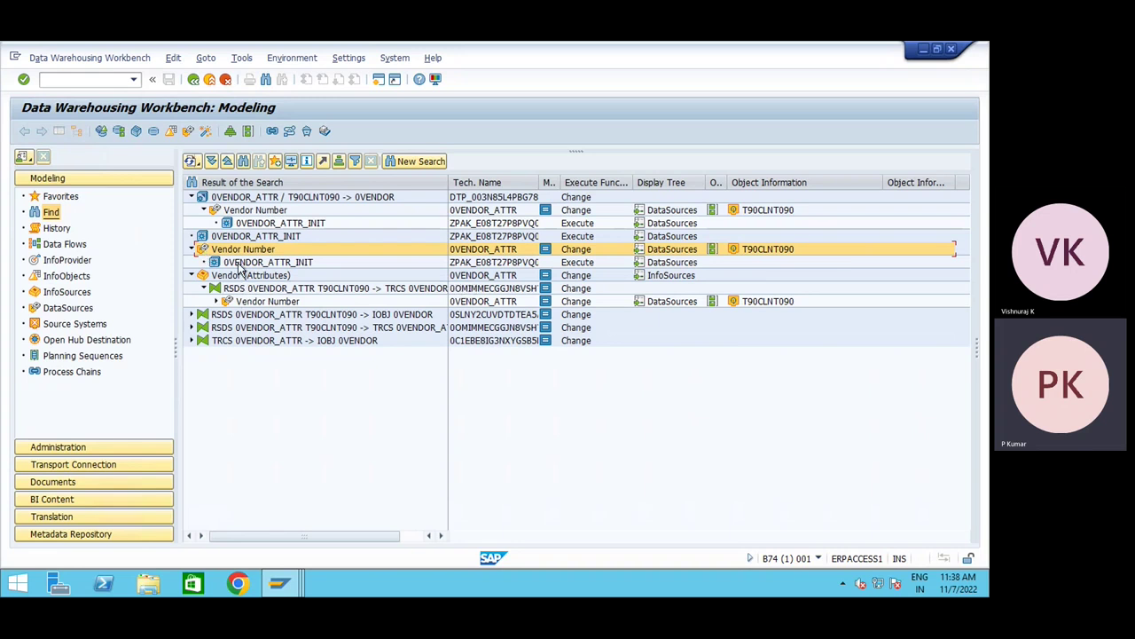
left_click(239, 263)
right_click(239, 268)
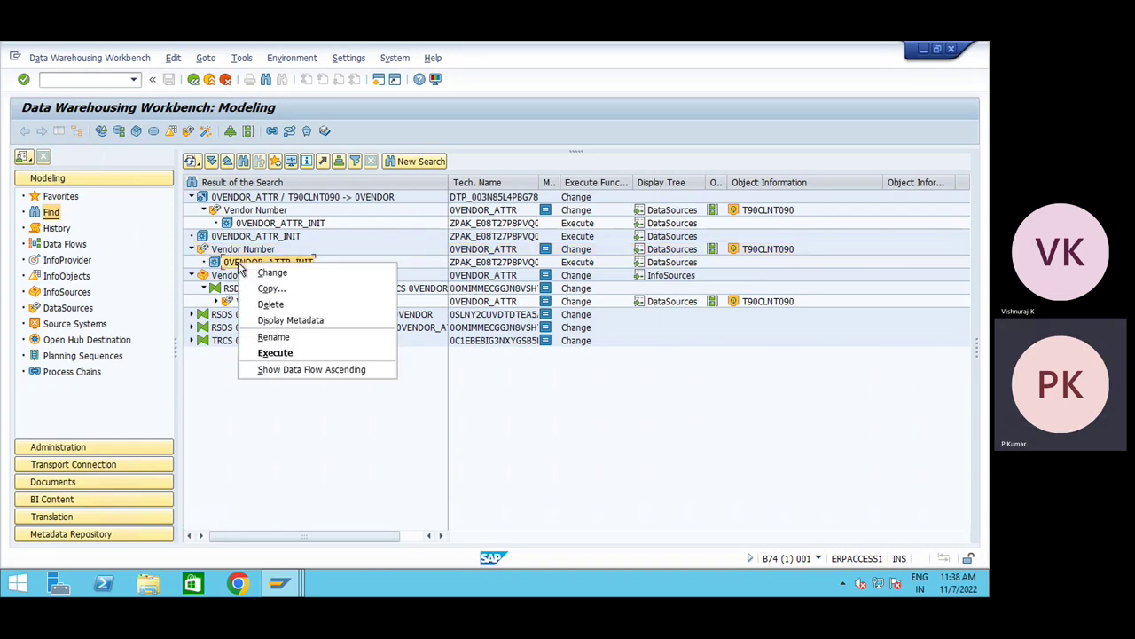
left_click(276, 303)
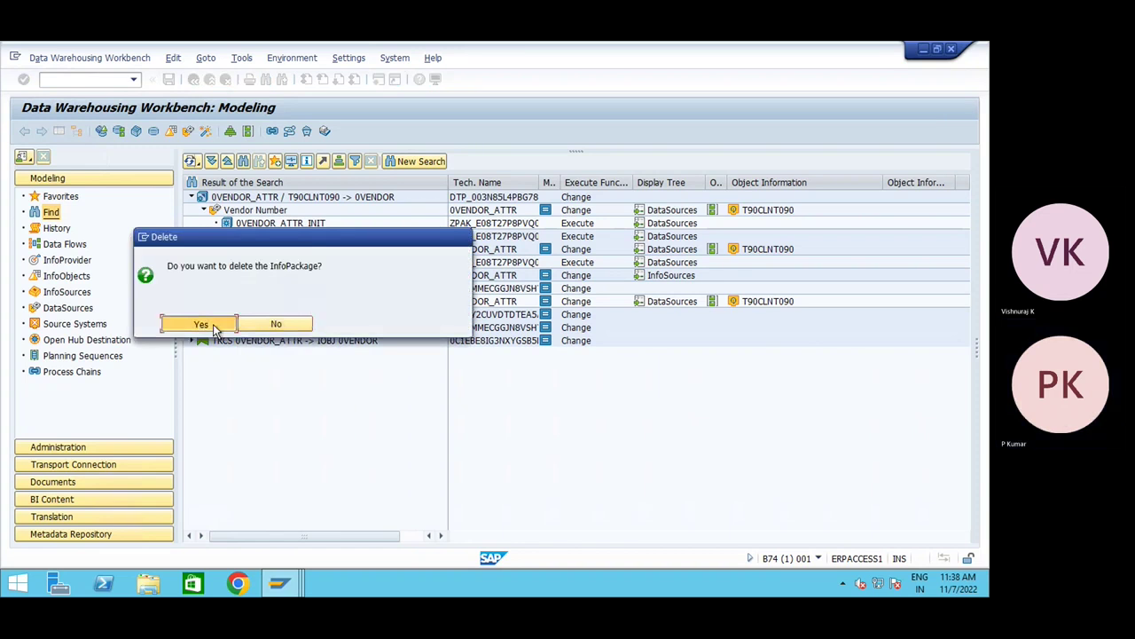
left_click(218, 326)
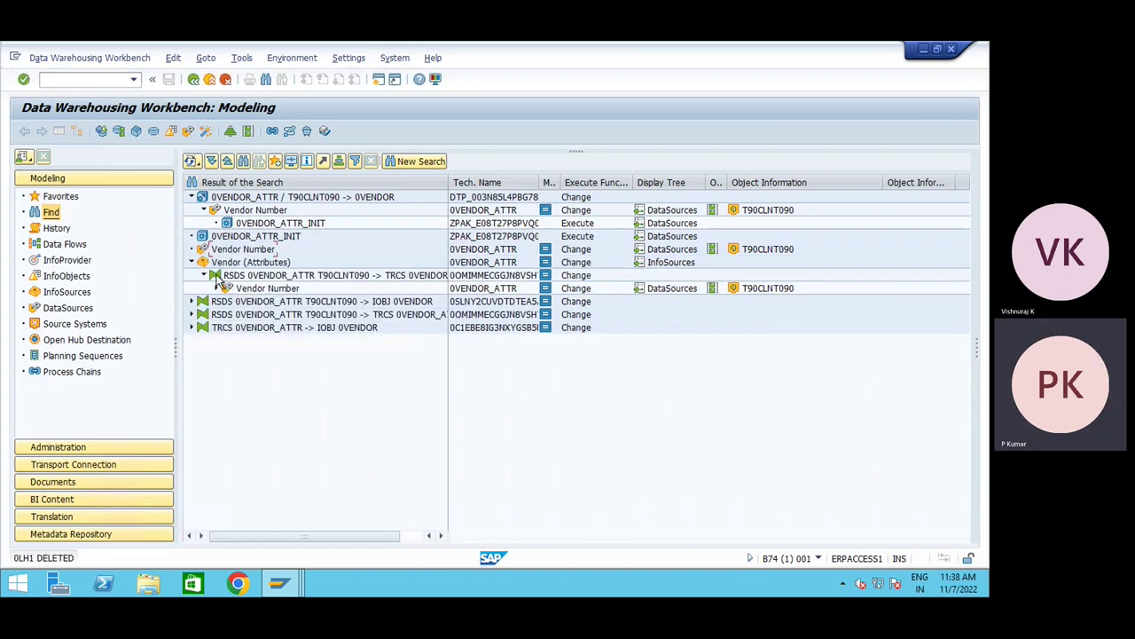
- Display DataSource 0VENDOR_ATTR of T90CLNT090, review its extraction settings and fields, and bring back the search results in a wider area
left_click(220, 251)
right_click(220, 254)
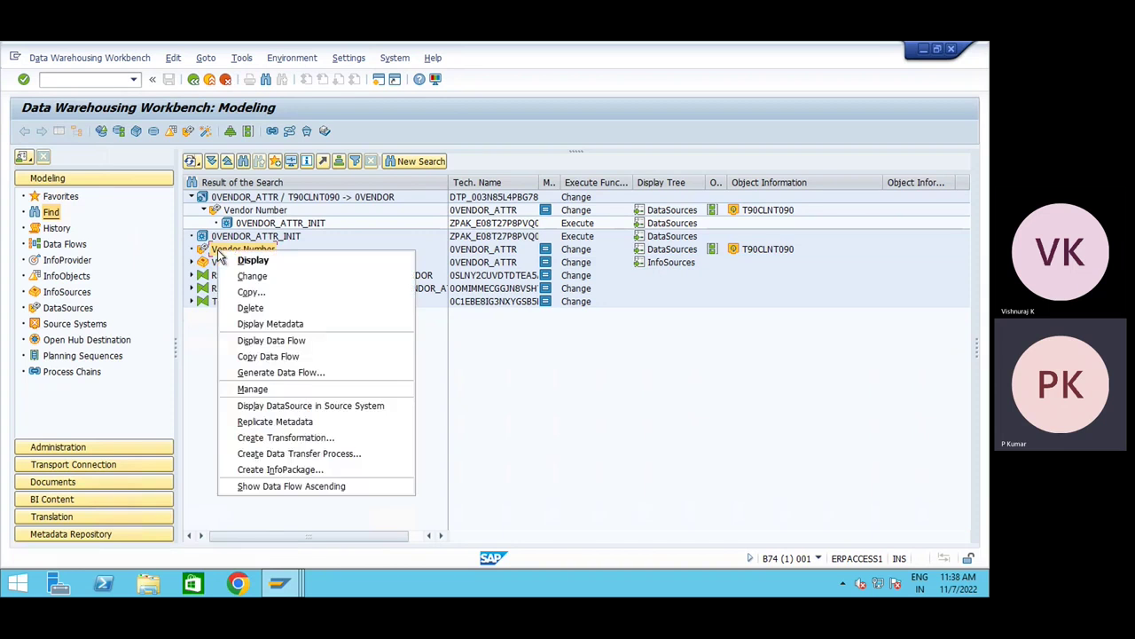
double_click(209, 255)
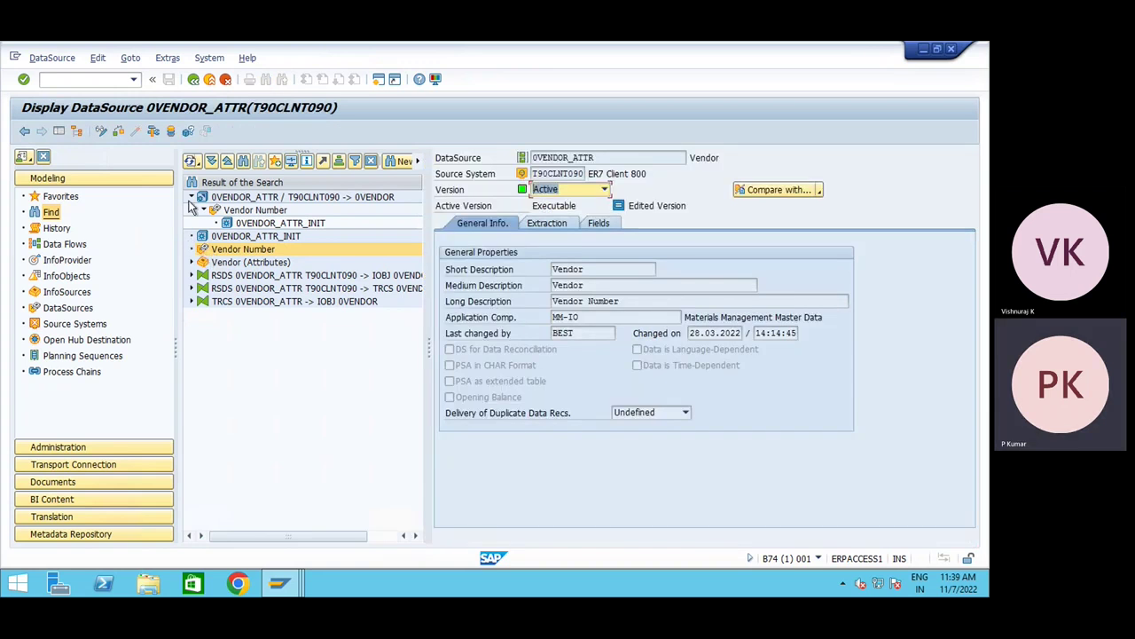
left_click(59, 131)
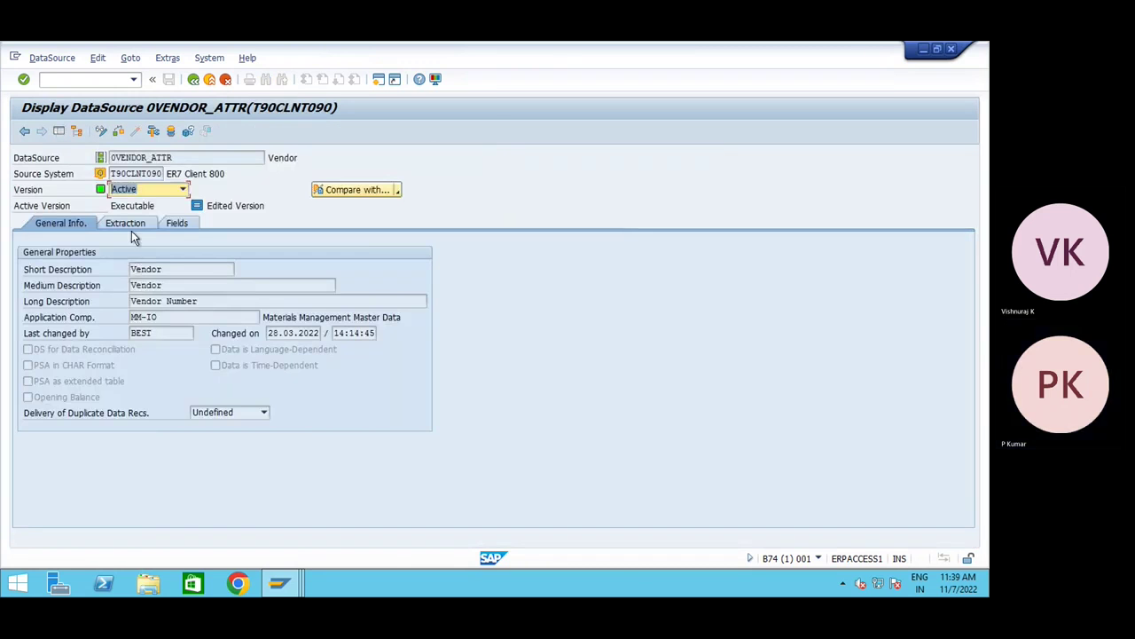
left_click(131, 226)
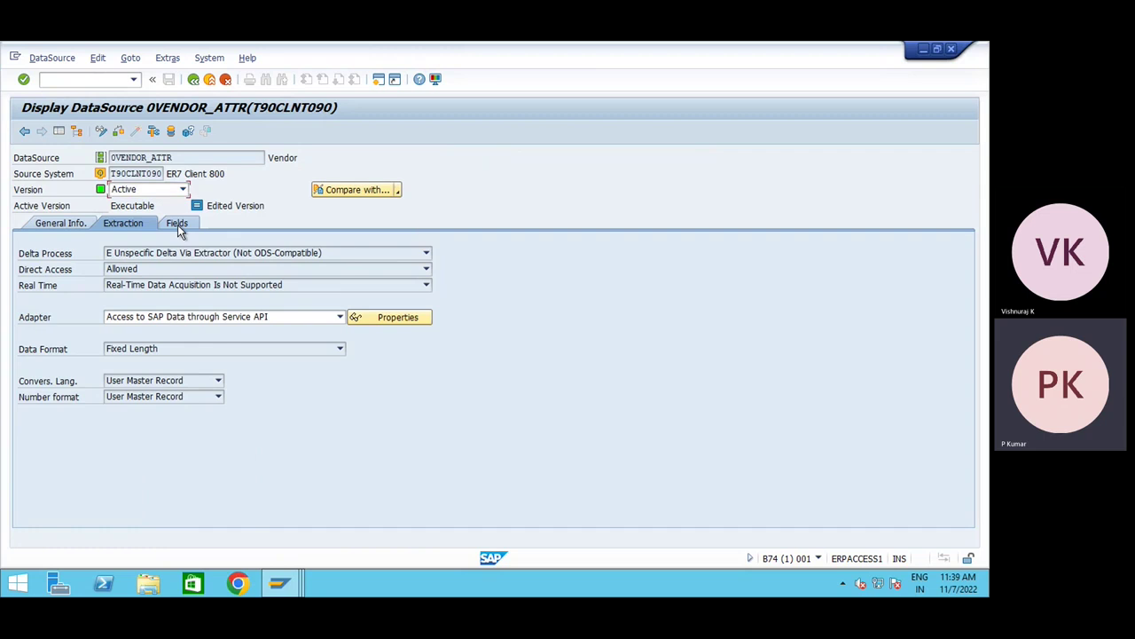
left_click(177, 225)
double_click(62, 285)
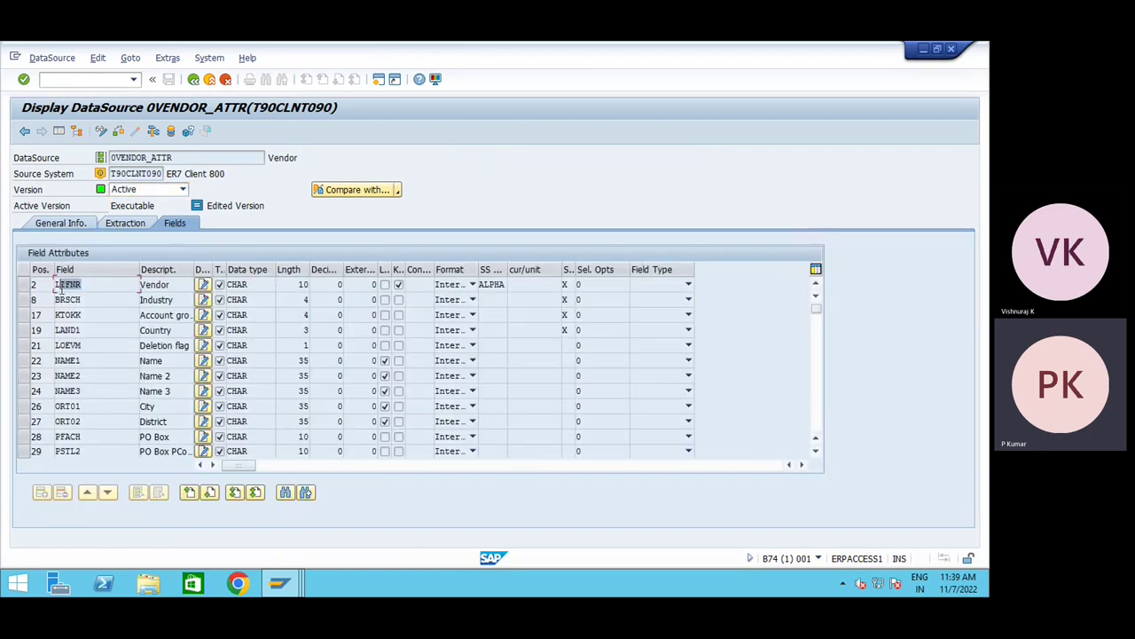
double_click(60, 300)
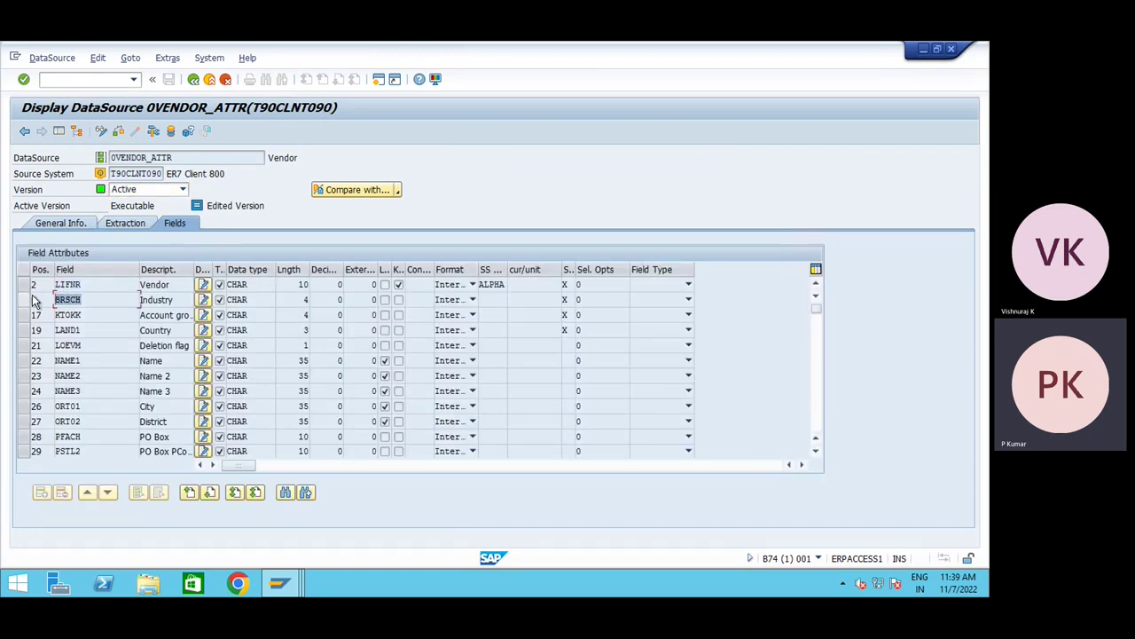
left_click(58, 135)
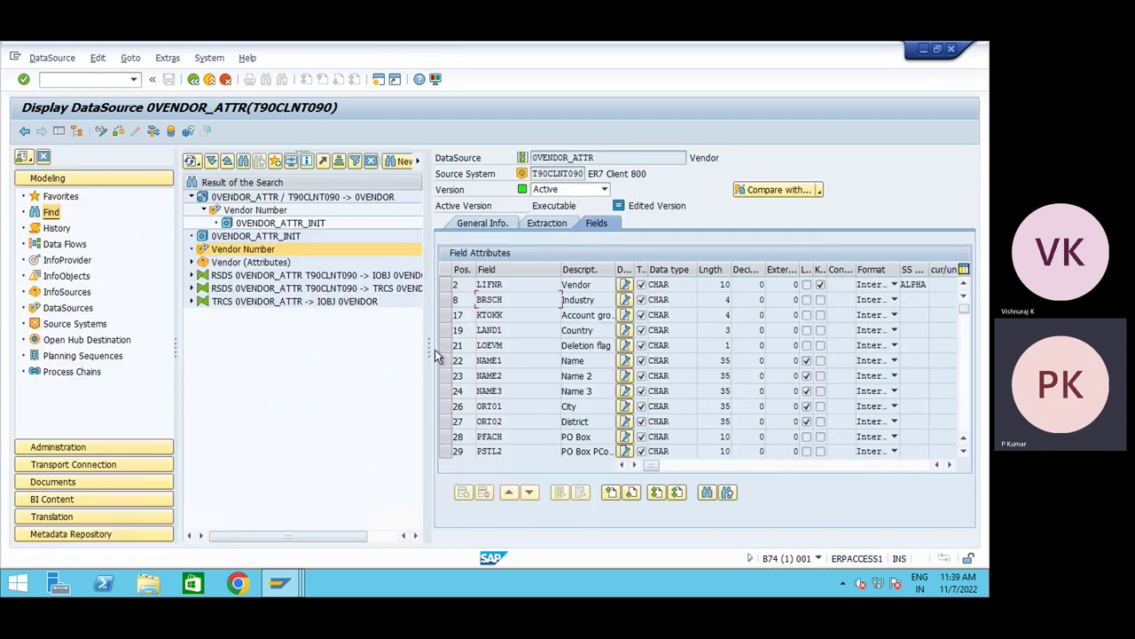
left_click_drag(433, 347, 542, 344)
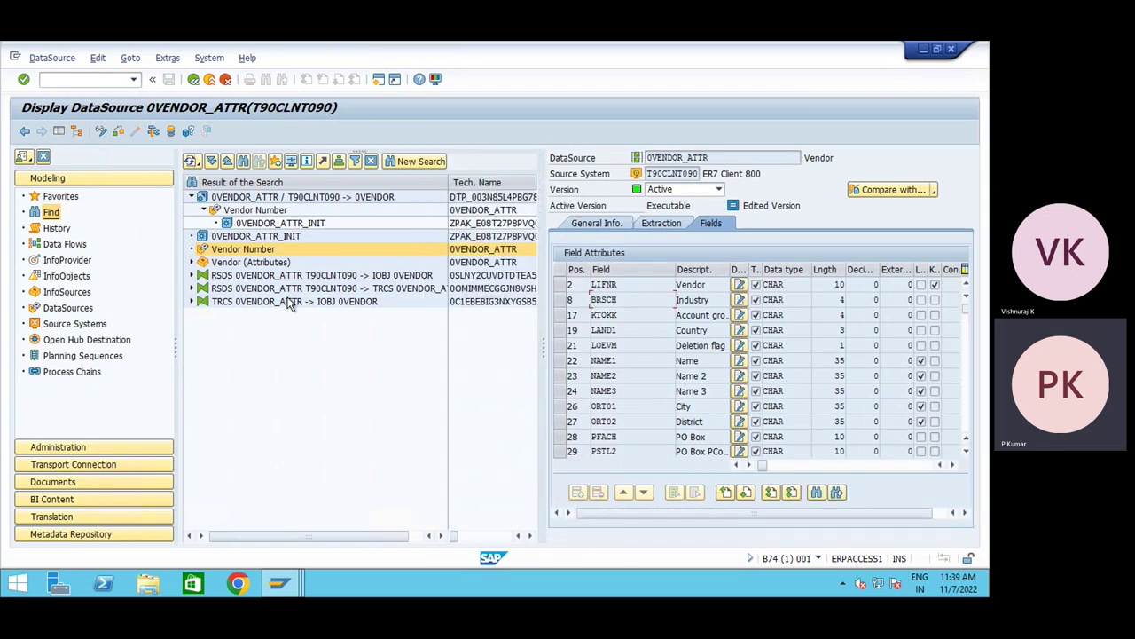
- Search the InfoProvider tree for the Vendor characteristic 0VENDOR and enlarge the tree area around the match
left_click(75, 263)
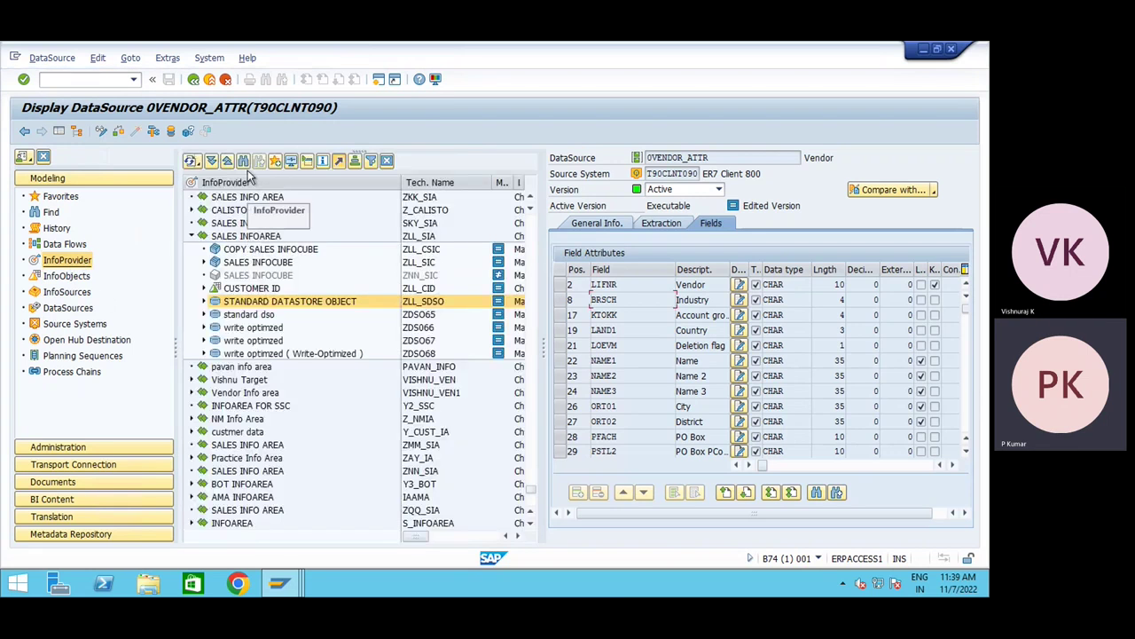
left_click(244, 162)
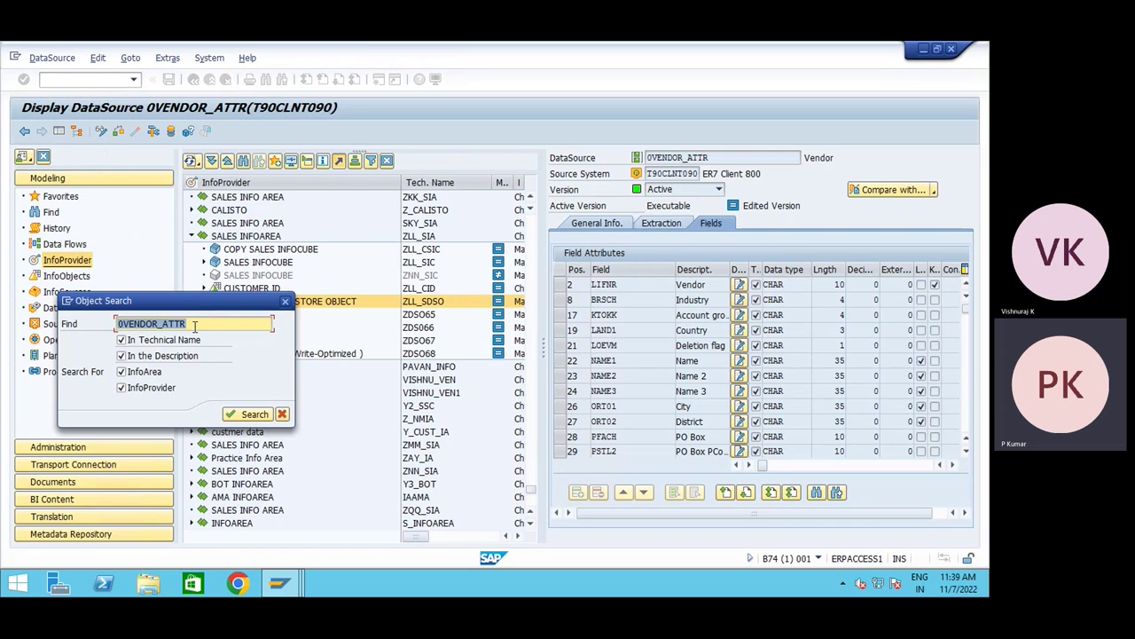
left_click(195, 325)
key("Return")
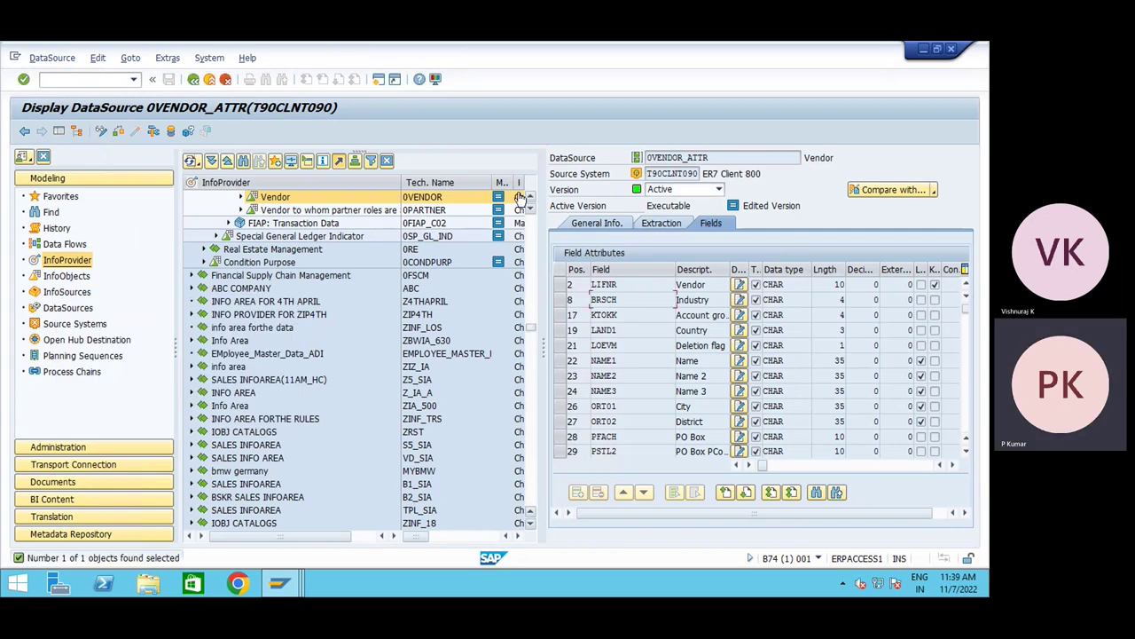
left_click_drag(543, 350, 676, 339)
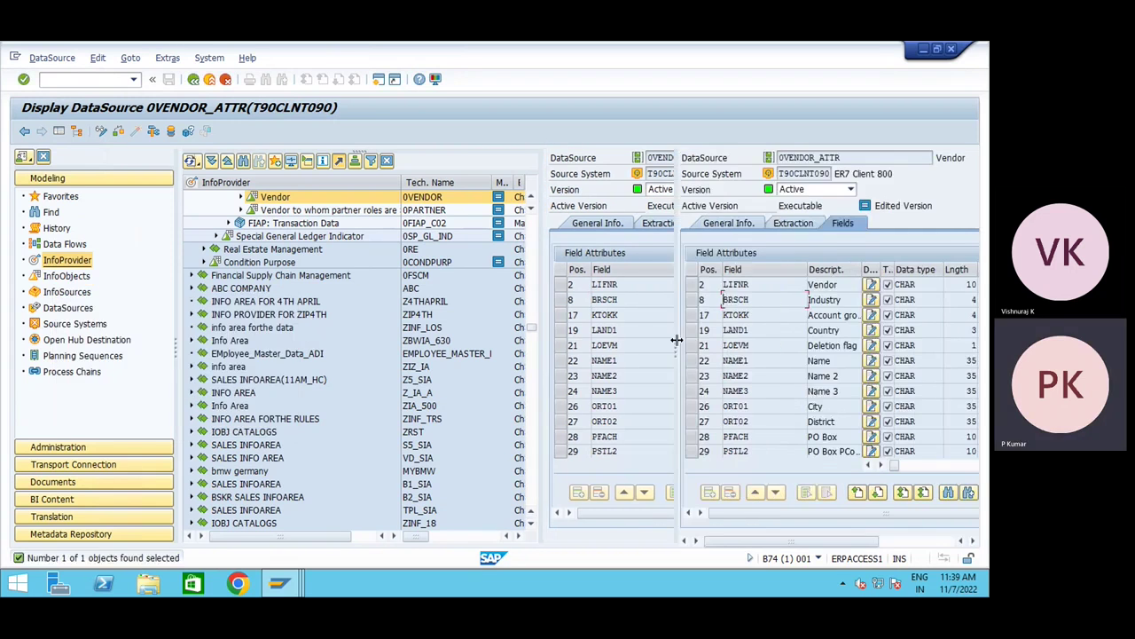
left_click(662, 196)
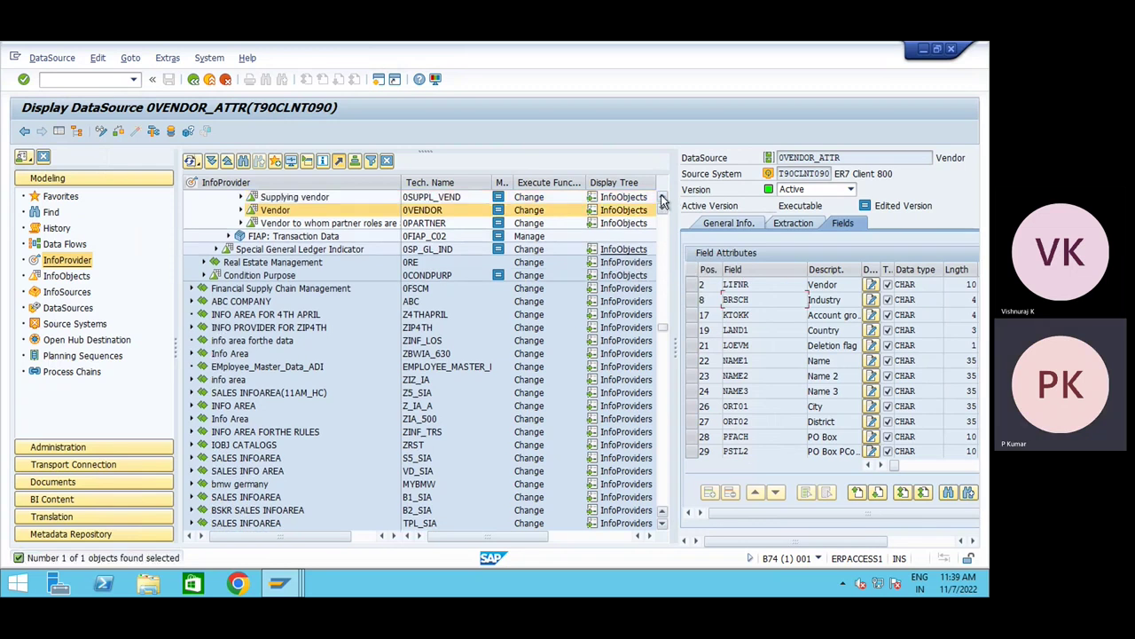
scroll(662, 200, "up", 1)
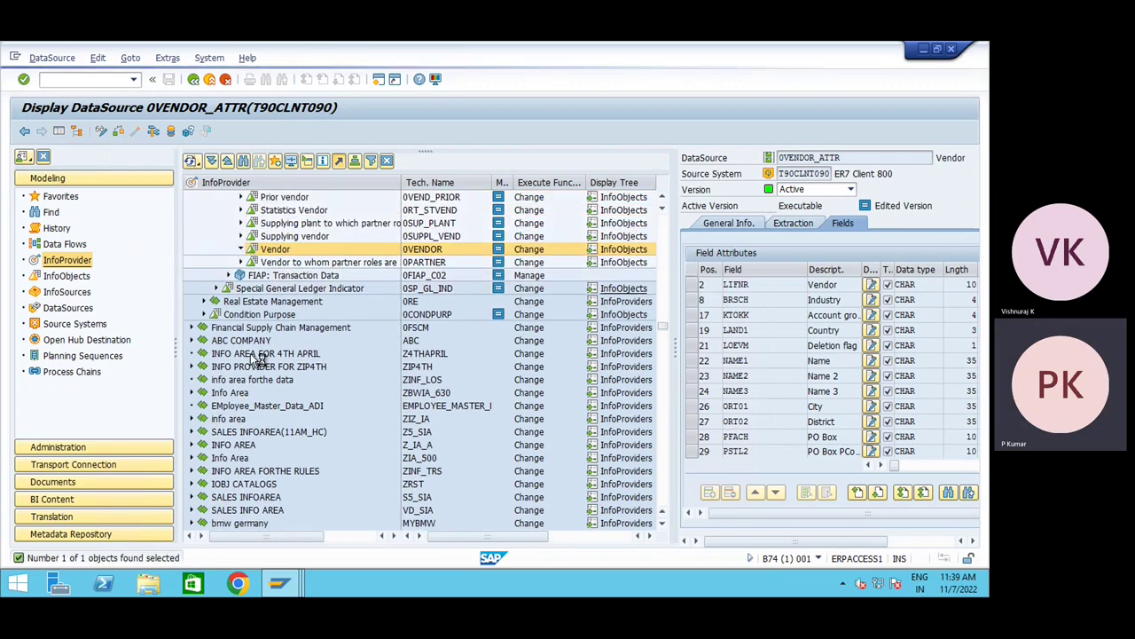
- Display characteristic 0VENDOR at full width, look through its attribute list, and bring back the InfoProvider tree
double_click(275, 250)
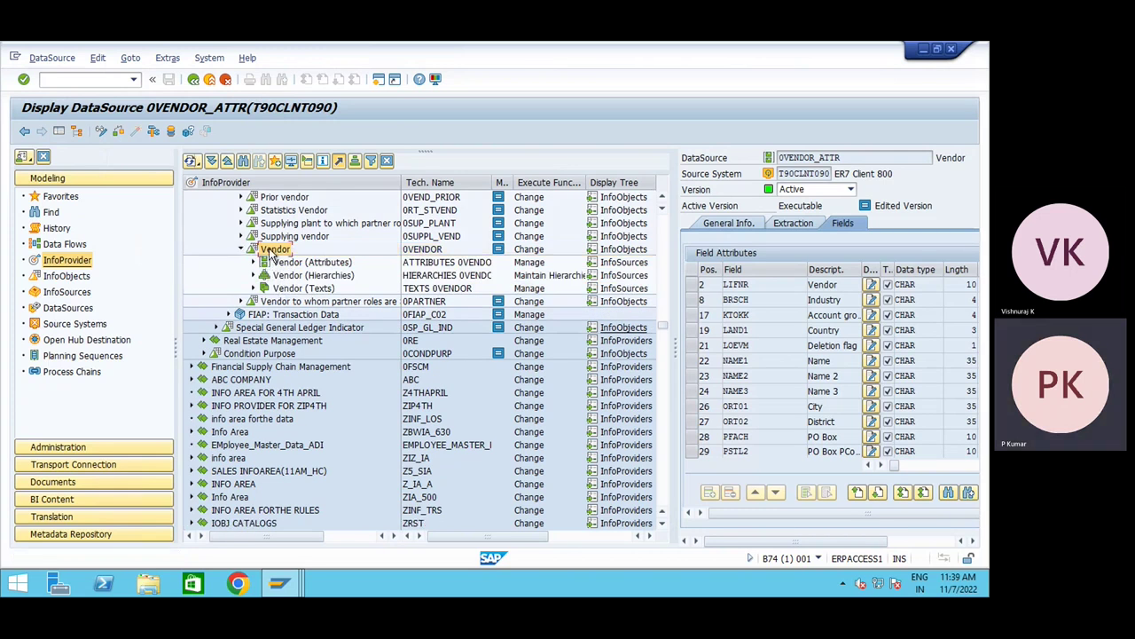
left_click(59, 132)
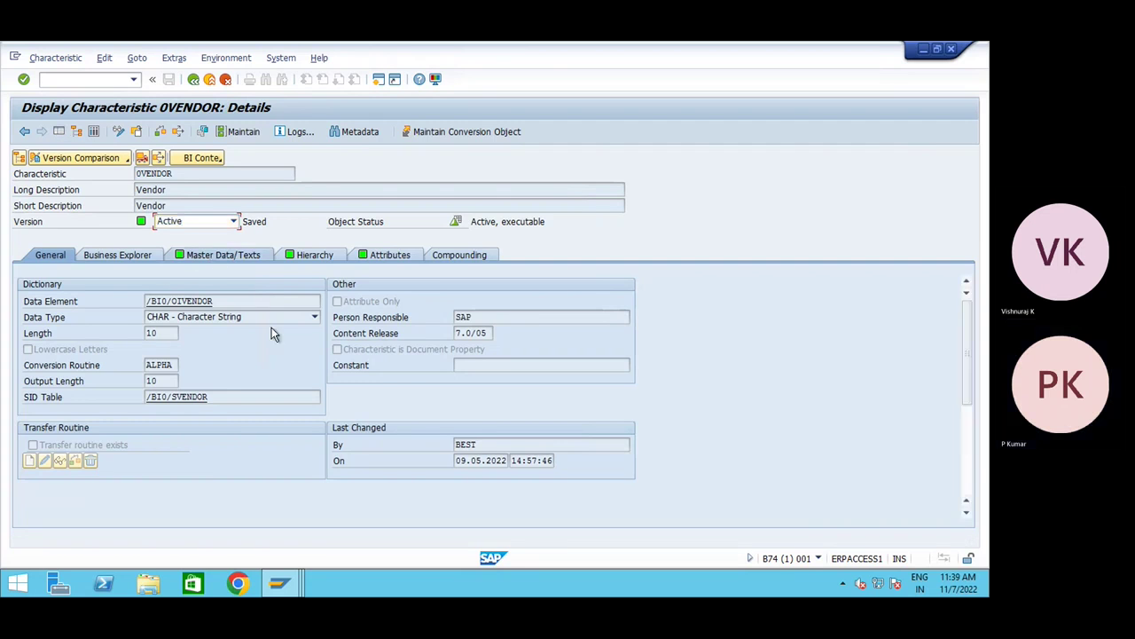
left_click(389, 257)
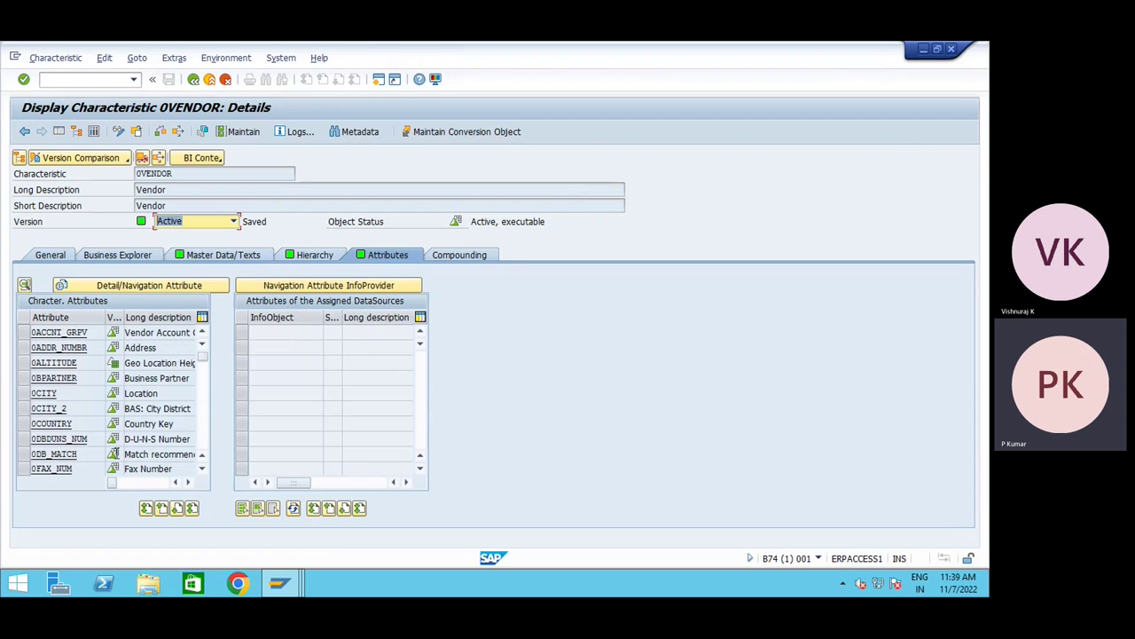
scroll(111, 394, "down", 10)
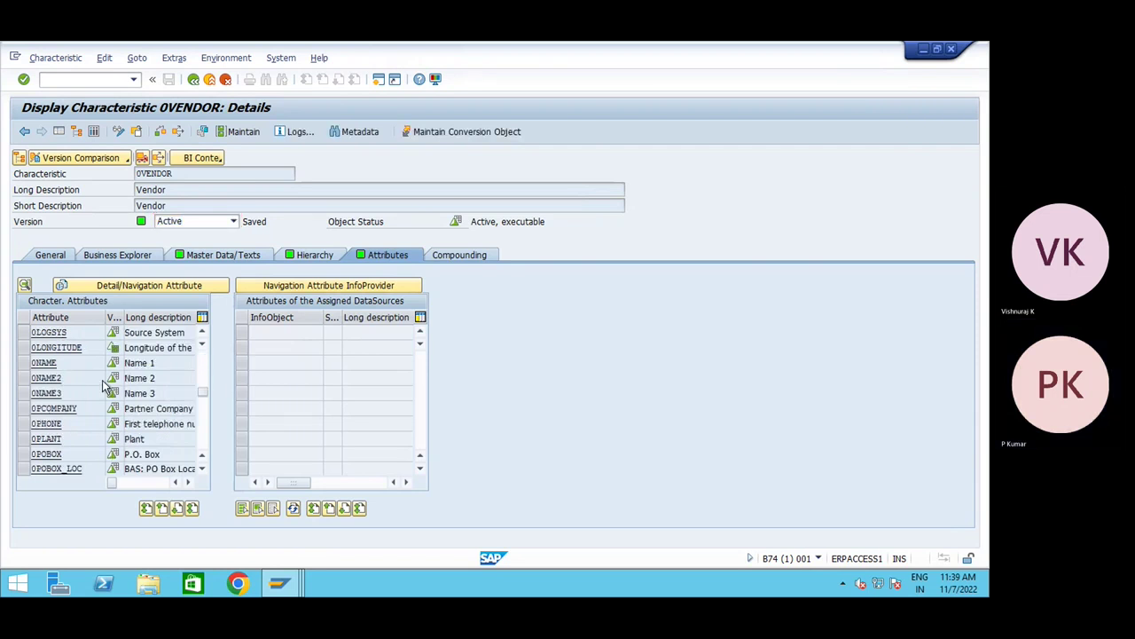
left_click(59, 131)
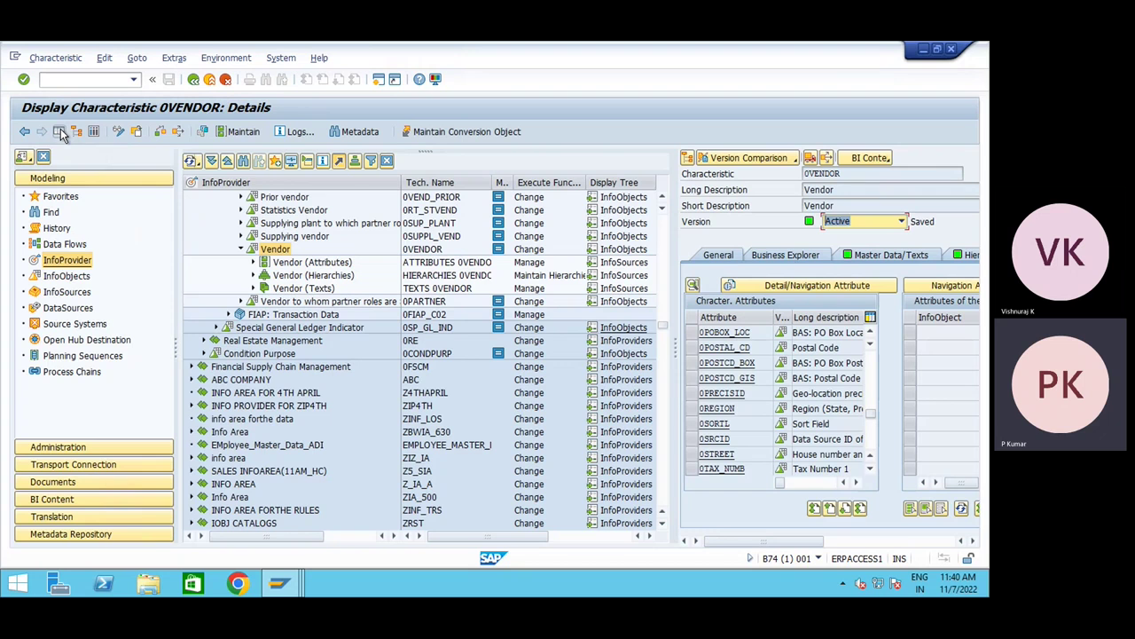
- Expand Vendor (Attributes), display the data transfer process from 0VENDOR_ATTR / T90CLNT090, and collapse the Data Transfer Processes folder
left_click(253, 263)
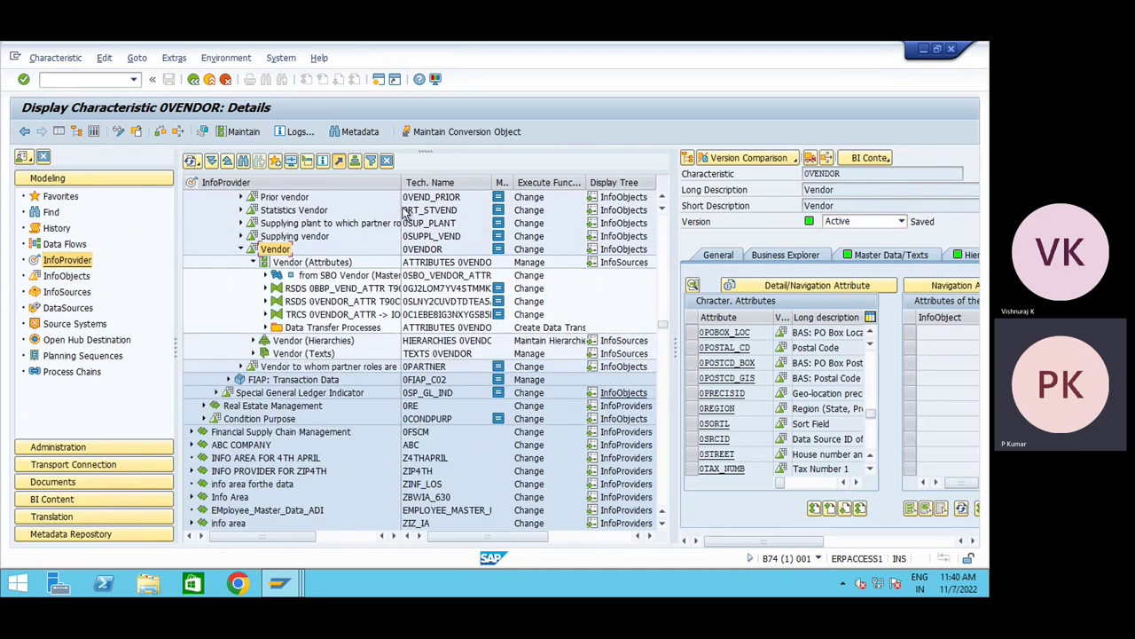
left_click_drag(398, 182, 445, 182)
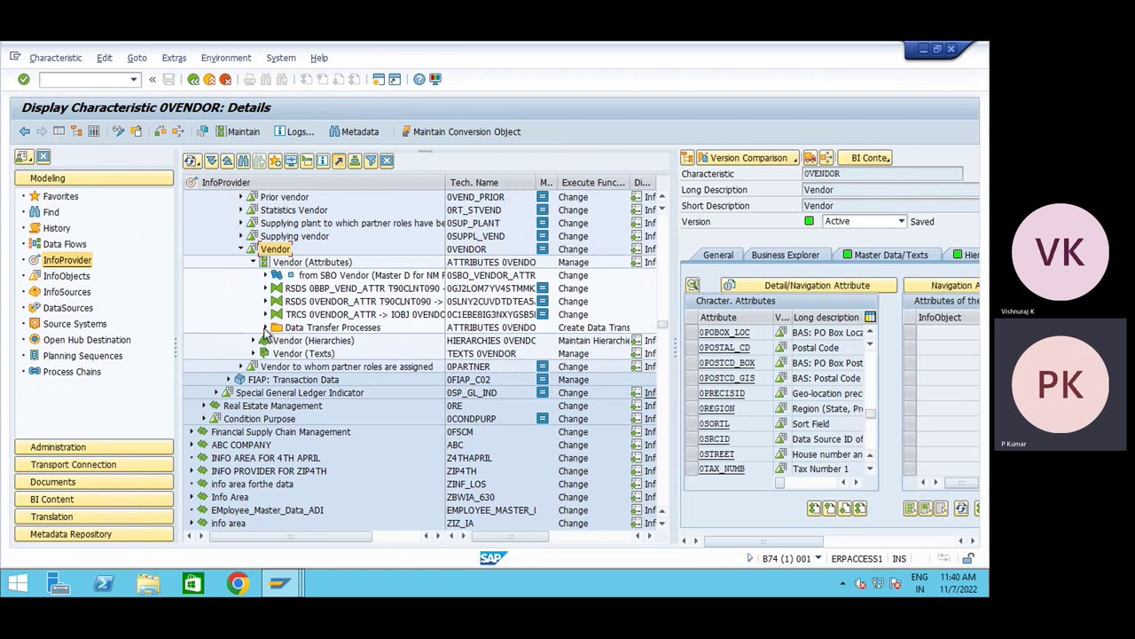
left_click(265, 328)
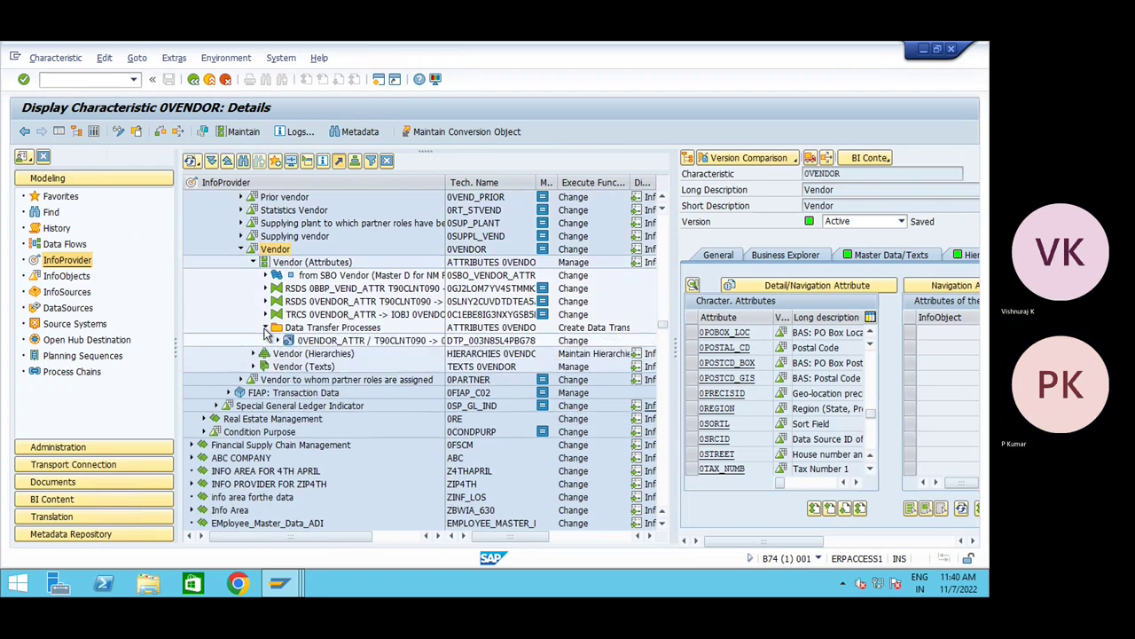
double_click(354, 343)
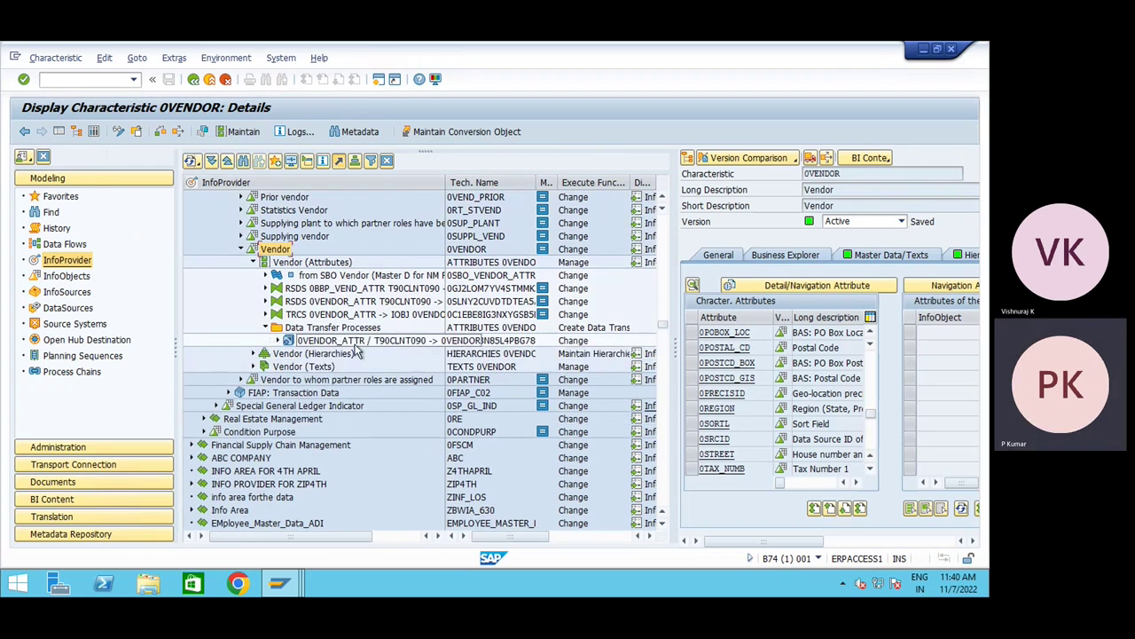
left_click(277, 340)
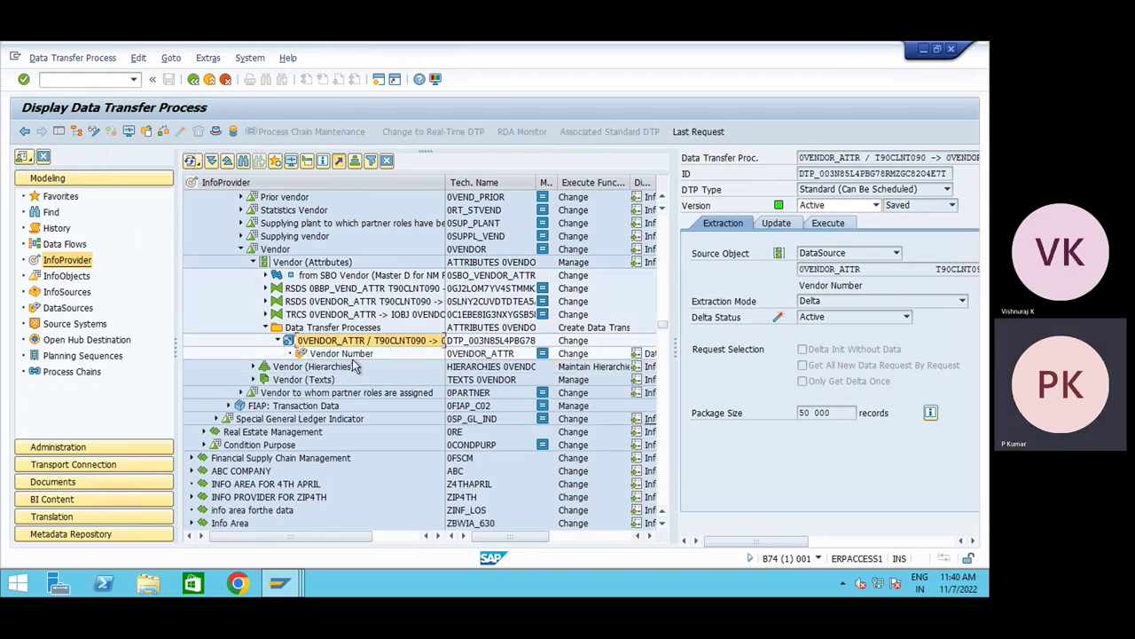
left_click(266, 328)
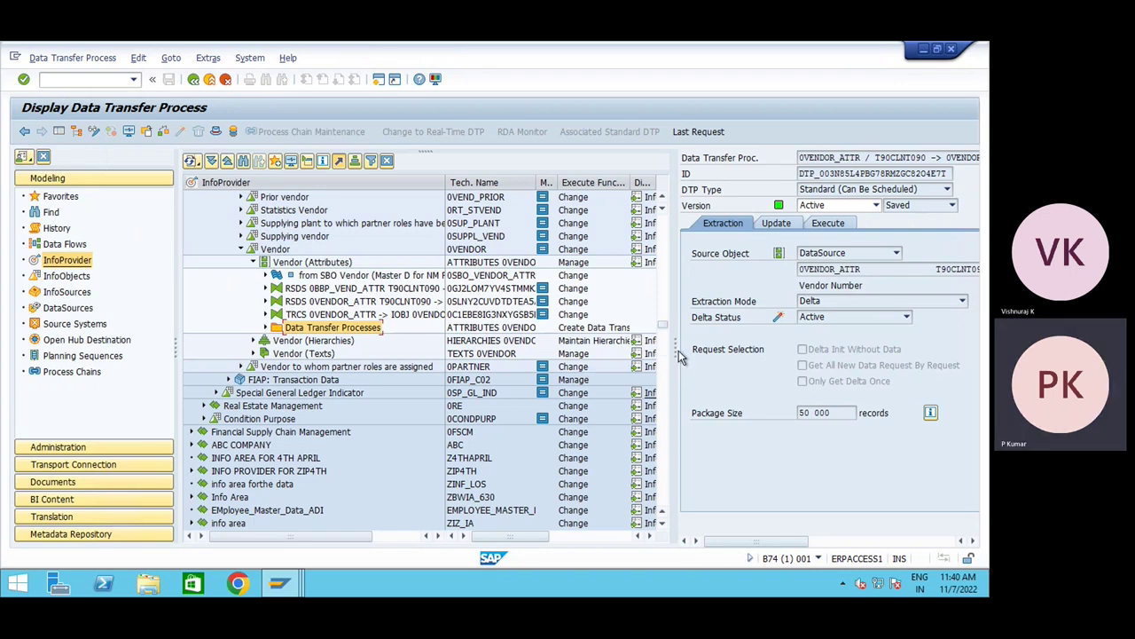
- Widen the InfoProvider tree and its name column so the full transformation names under Vendor (Attributes) fit
left_click_drag(676, 351, 763, 357)
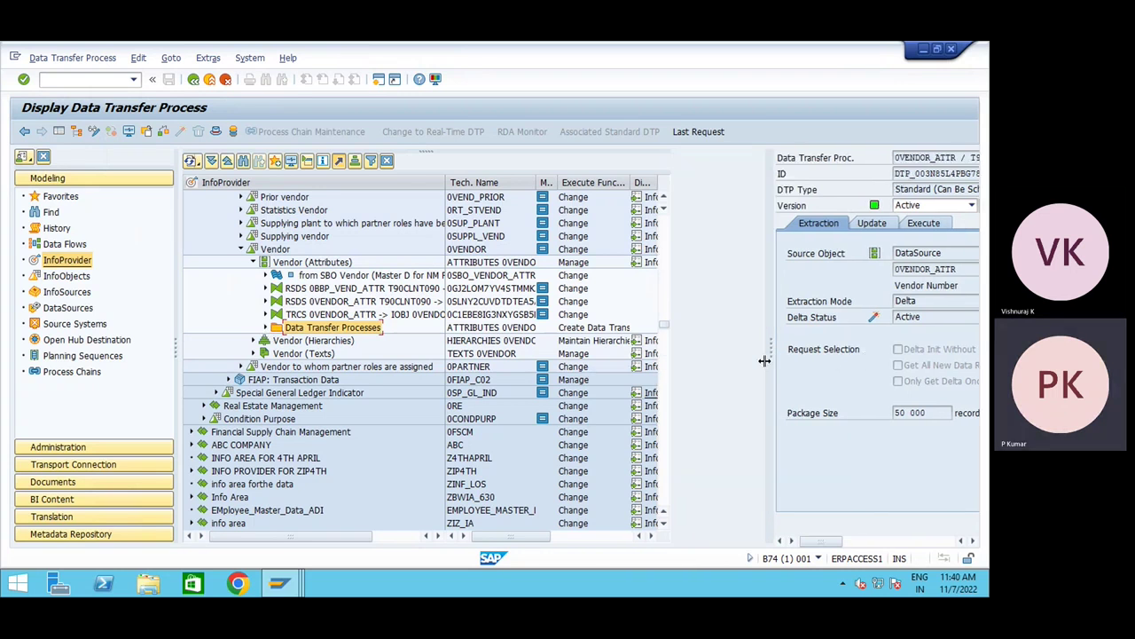
double_click(448, 183)
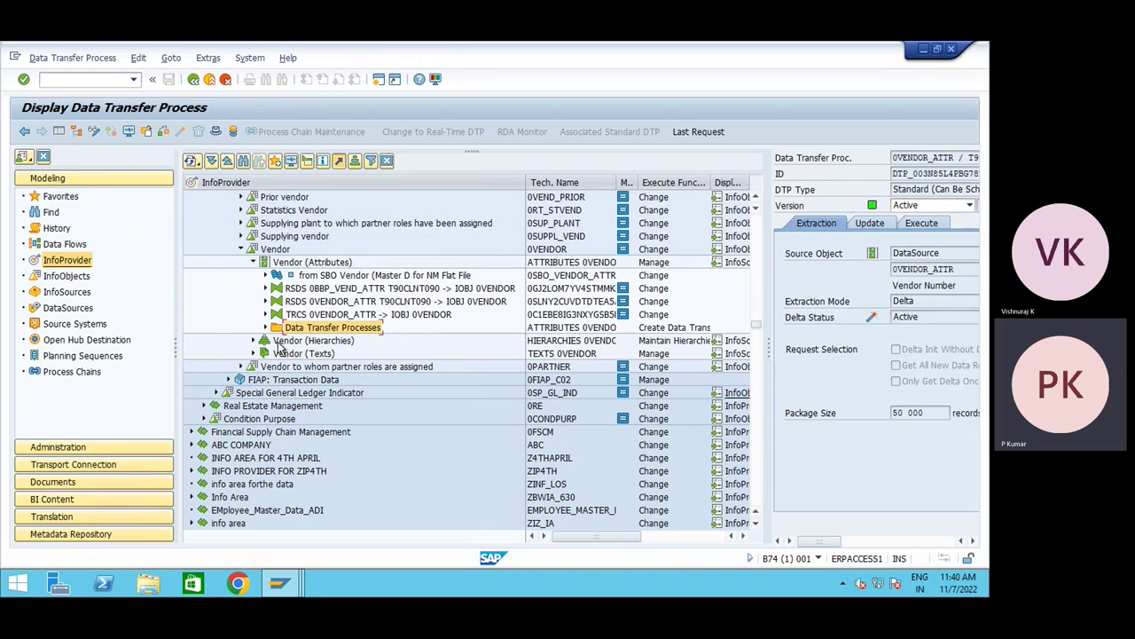
left_click(254, 252)
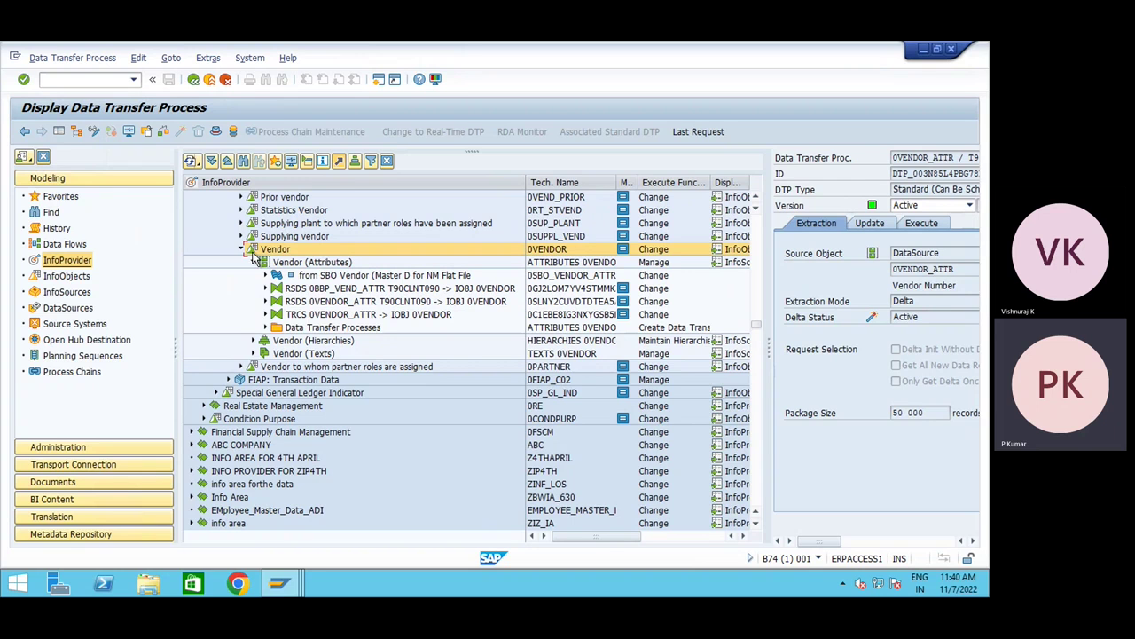
right_click(254, 254)
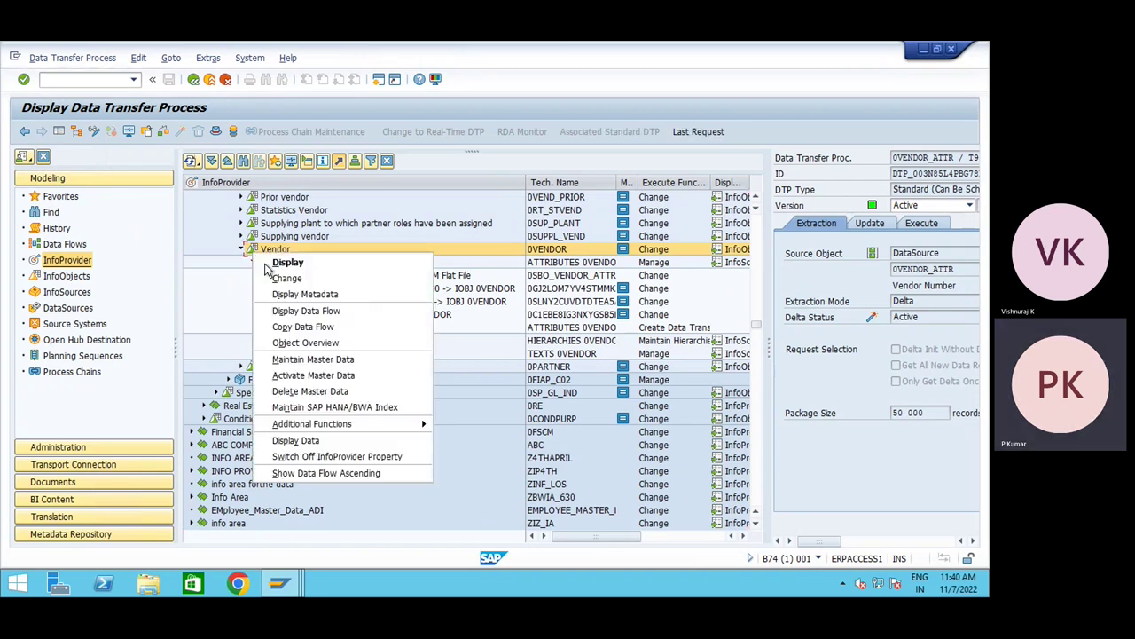
mouse_move(323, 426)
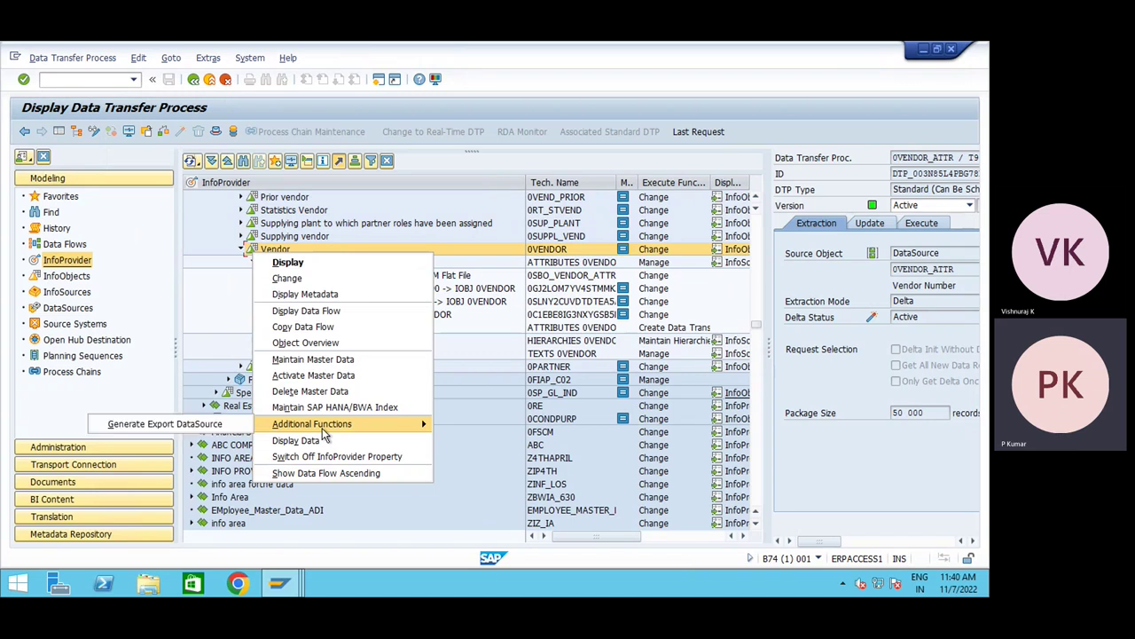
left_click(202, 316)
right_click(291, 263)
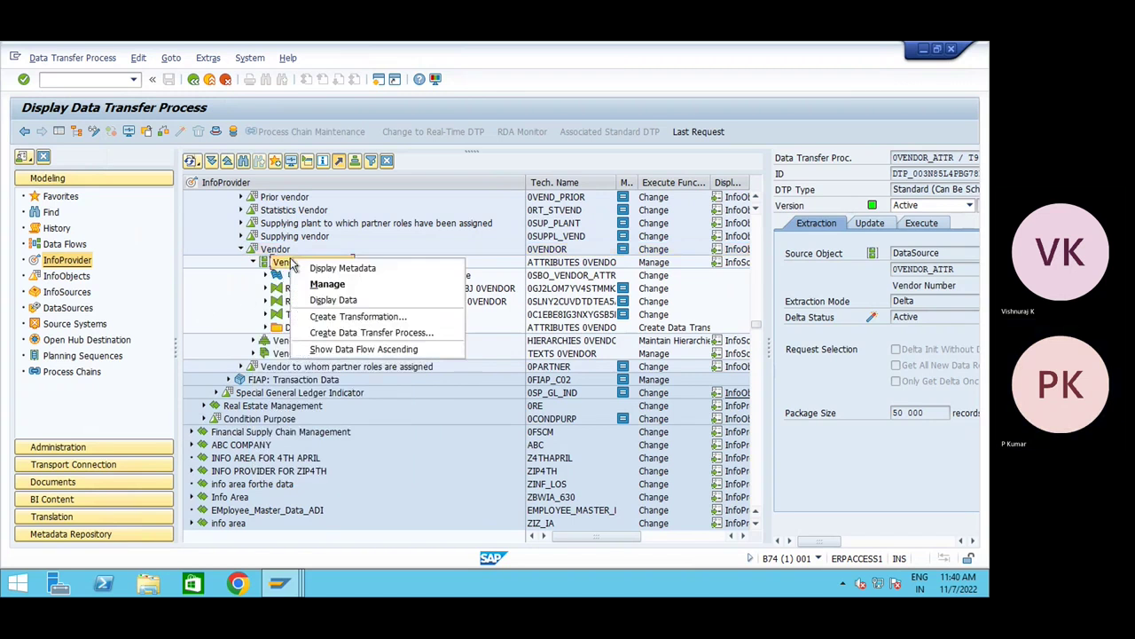
left_click(362, 334)
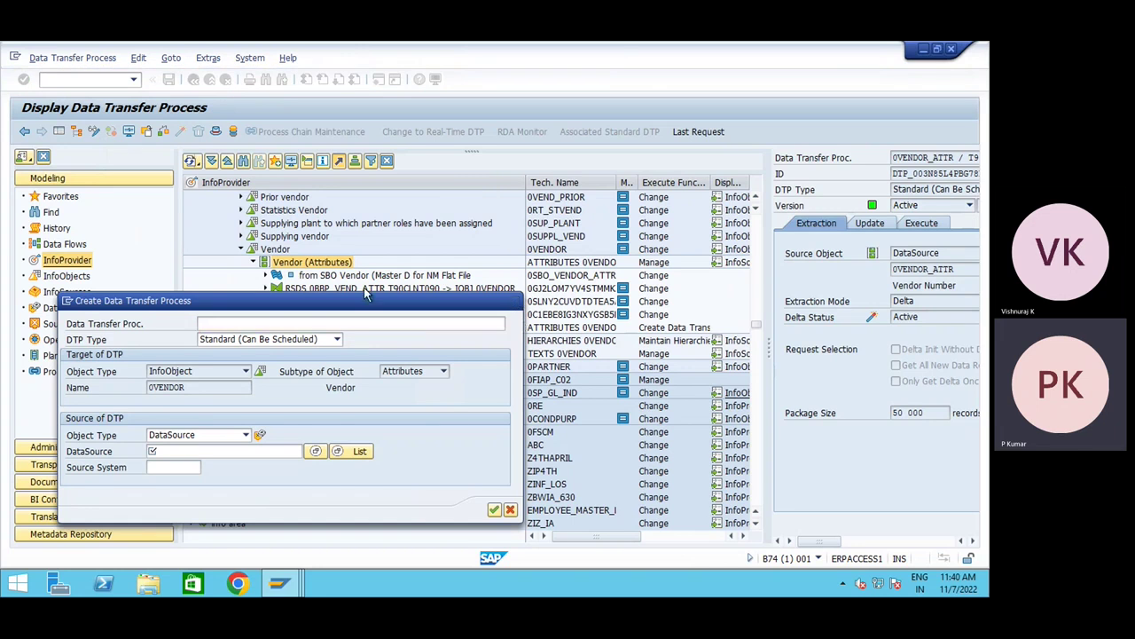
left_click(514, 304)
- Start a new transformation for Vendor (Attributes) with source object type DataSource and DataSource 0VENDOR_ATTR
right_click(330, 266)
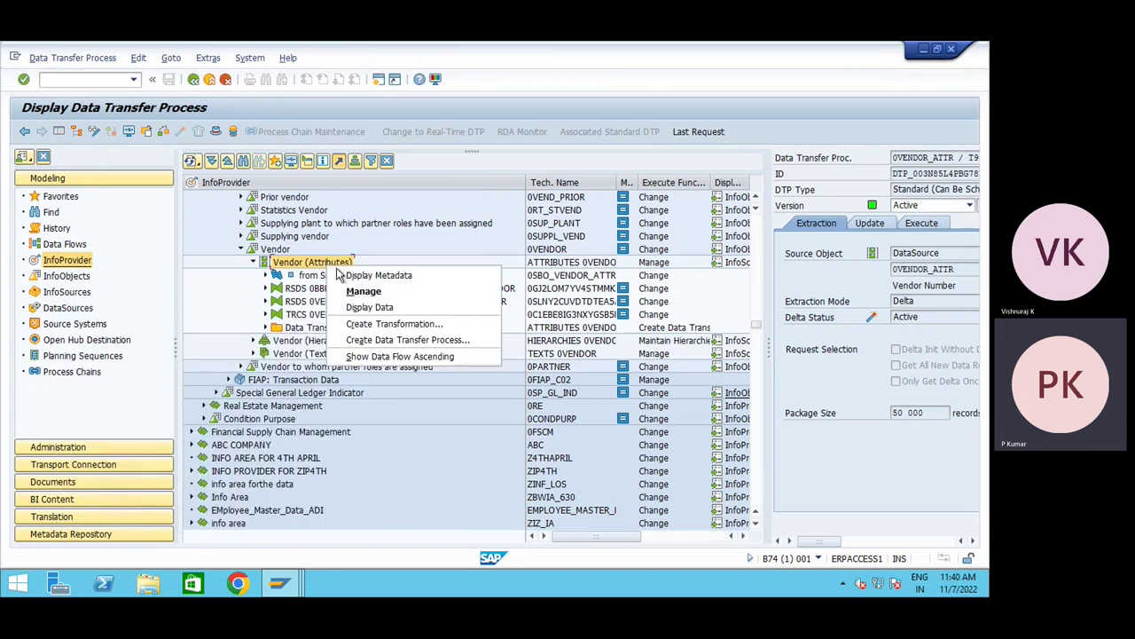
left_click(394, 323)
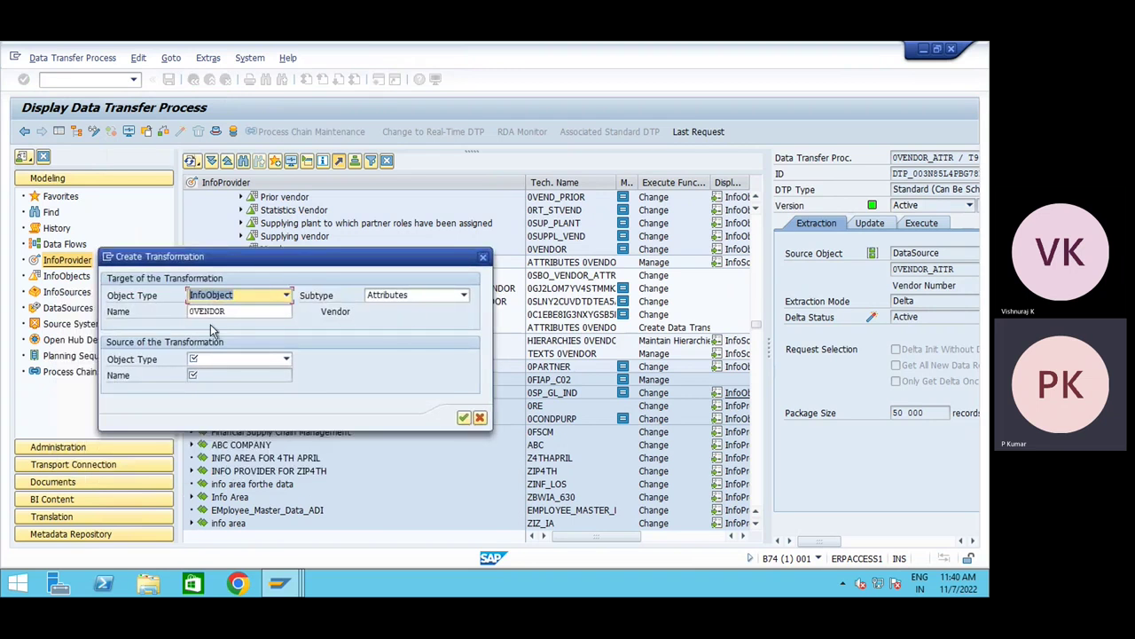
left_click(224, 360)
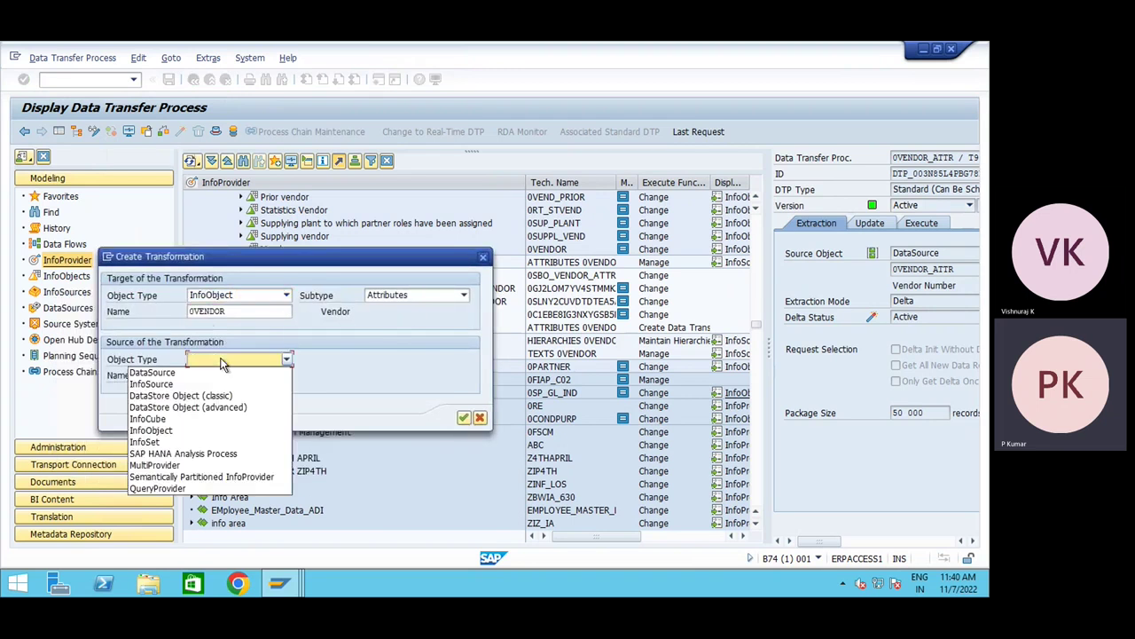
left_click(178, 373)
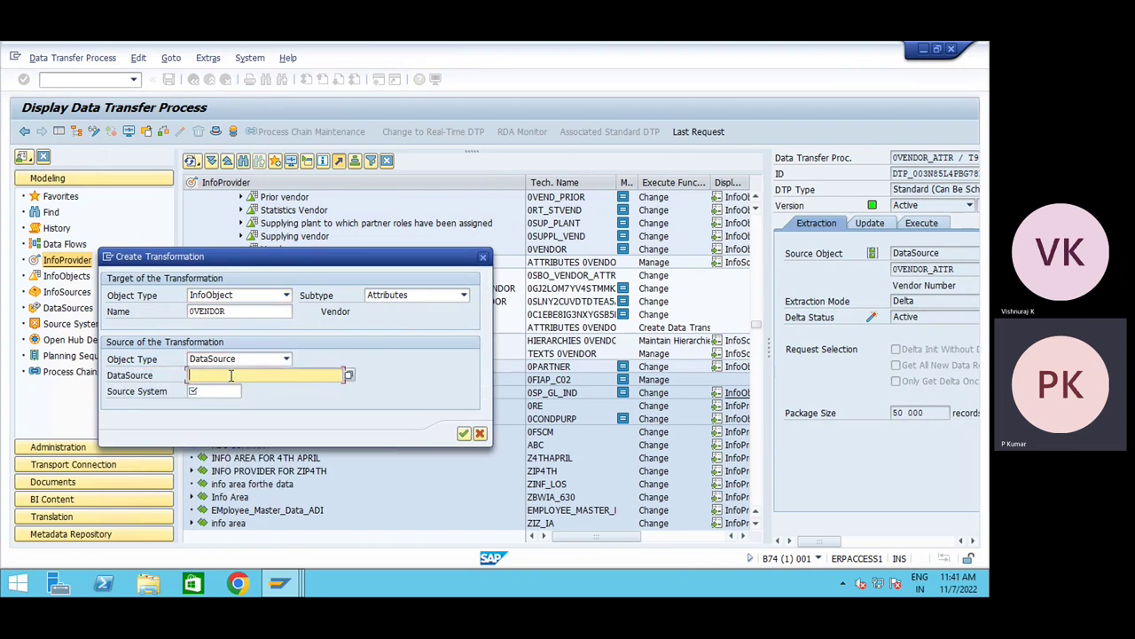
left_click(230, 375)
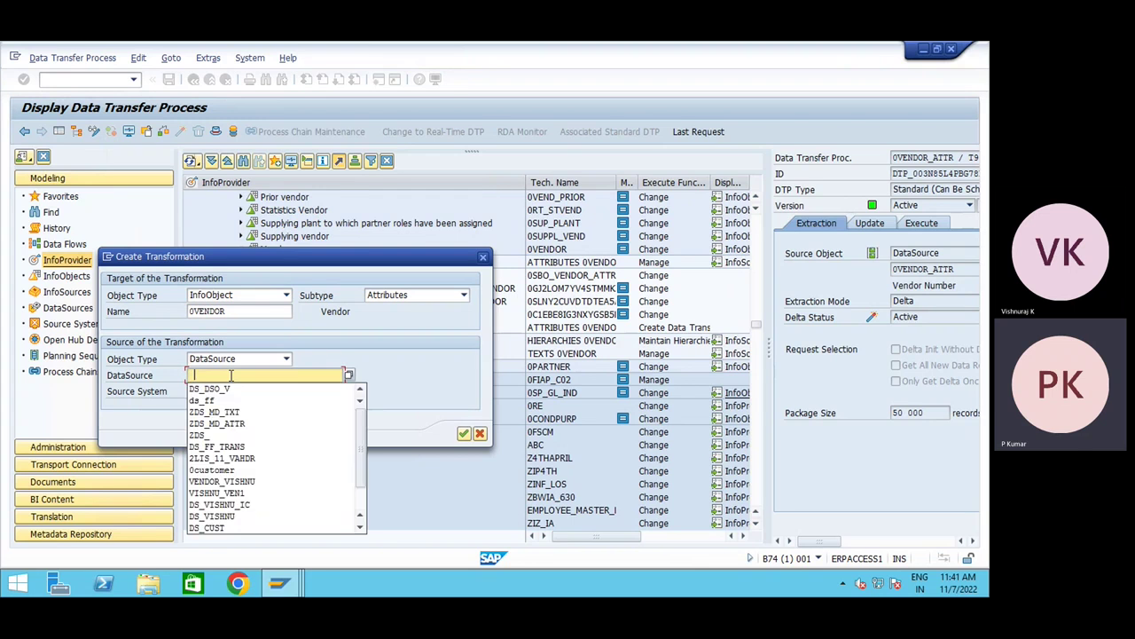
type("0")
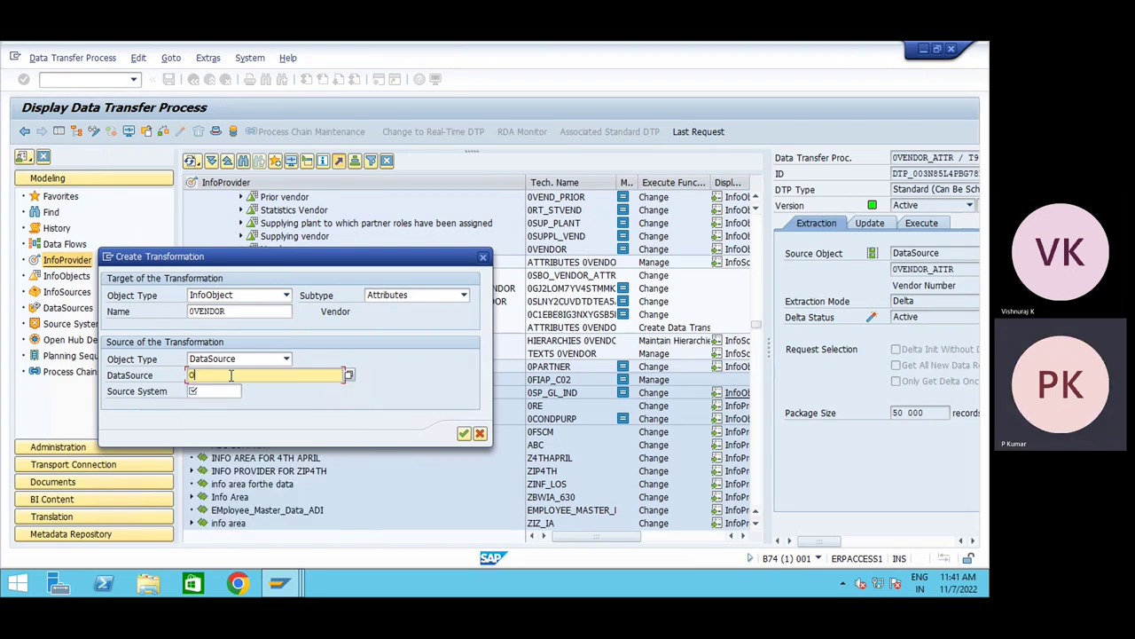
type("V")
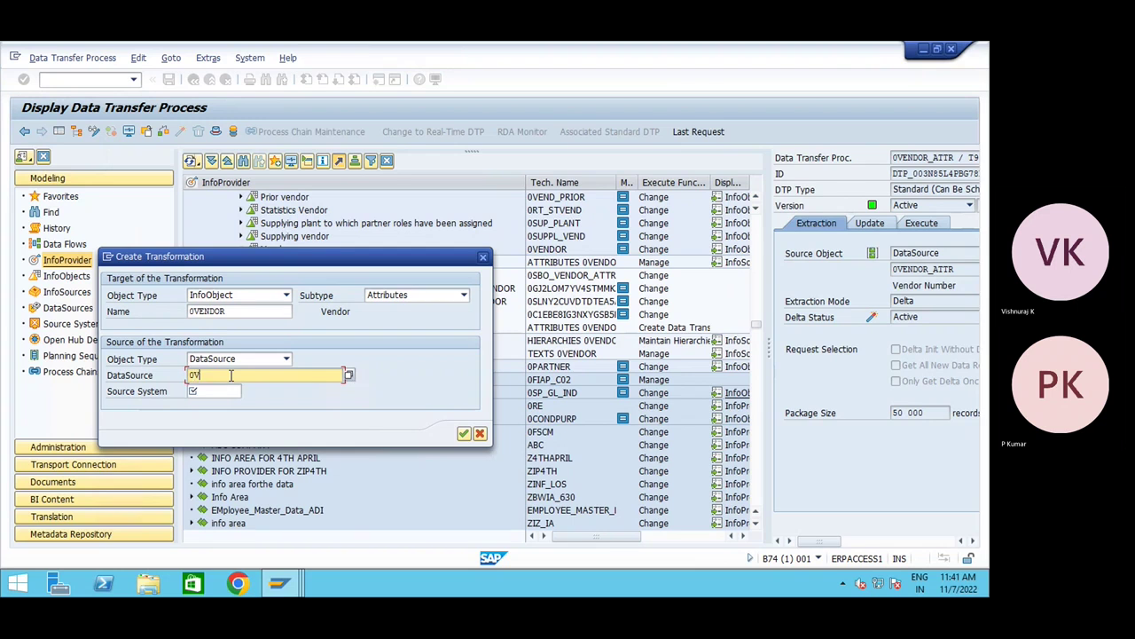
type("ENDOR_AT")
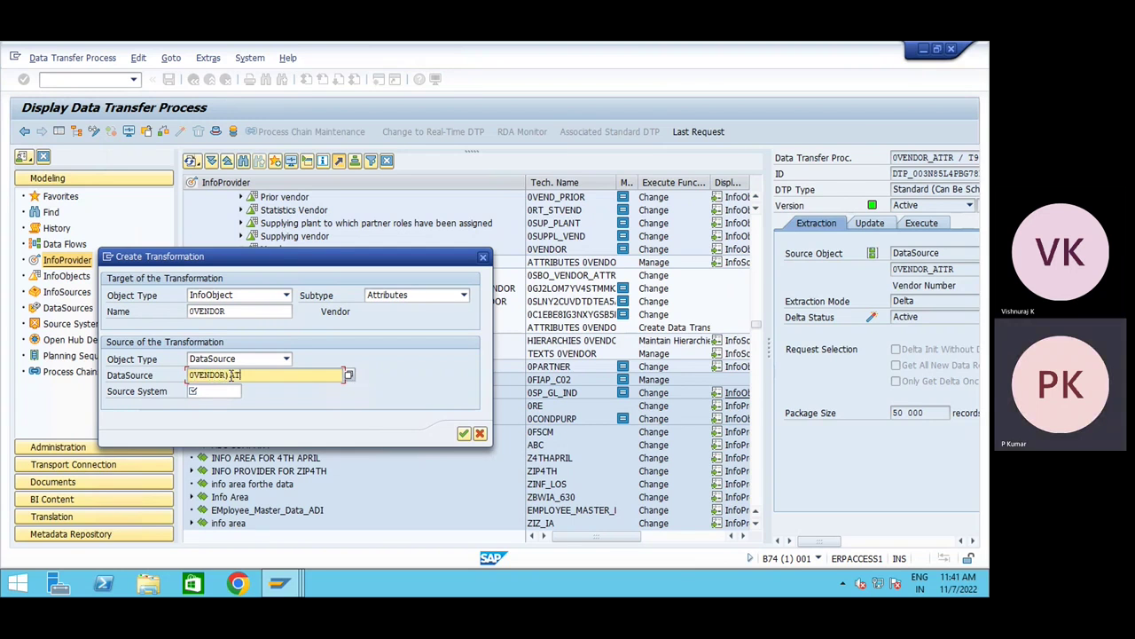
key("BackSpace")
key("BackSpace")
key("BackSpace")
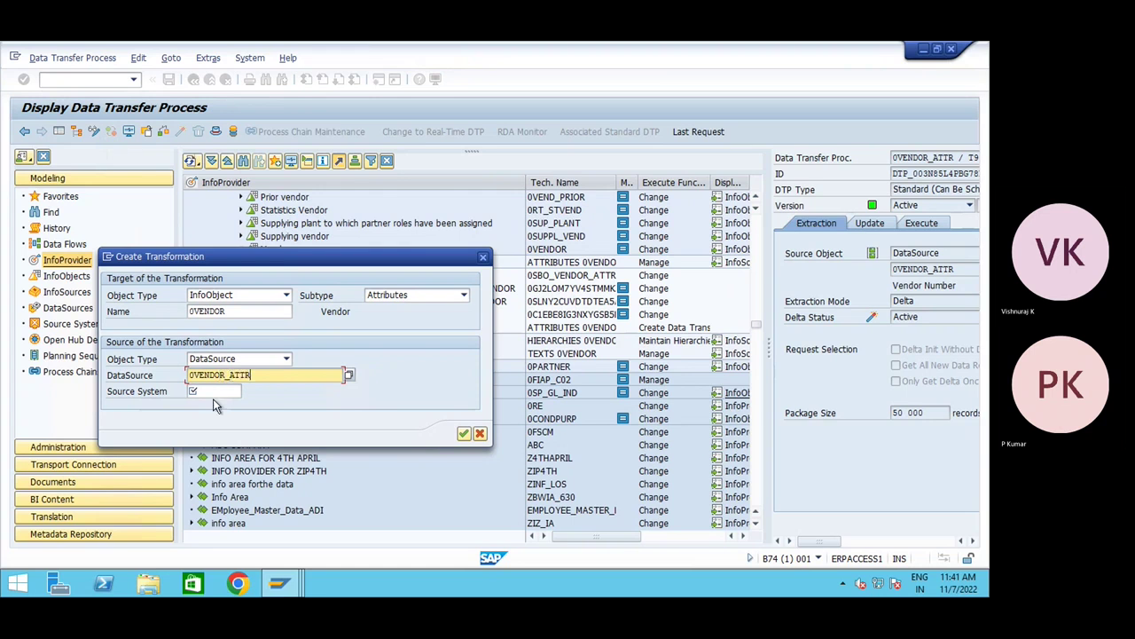
- Try to create the transformation with the ODP (SAPI) source system RAVIODP
left_click(218, 390)
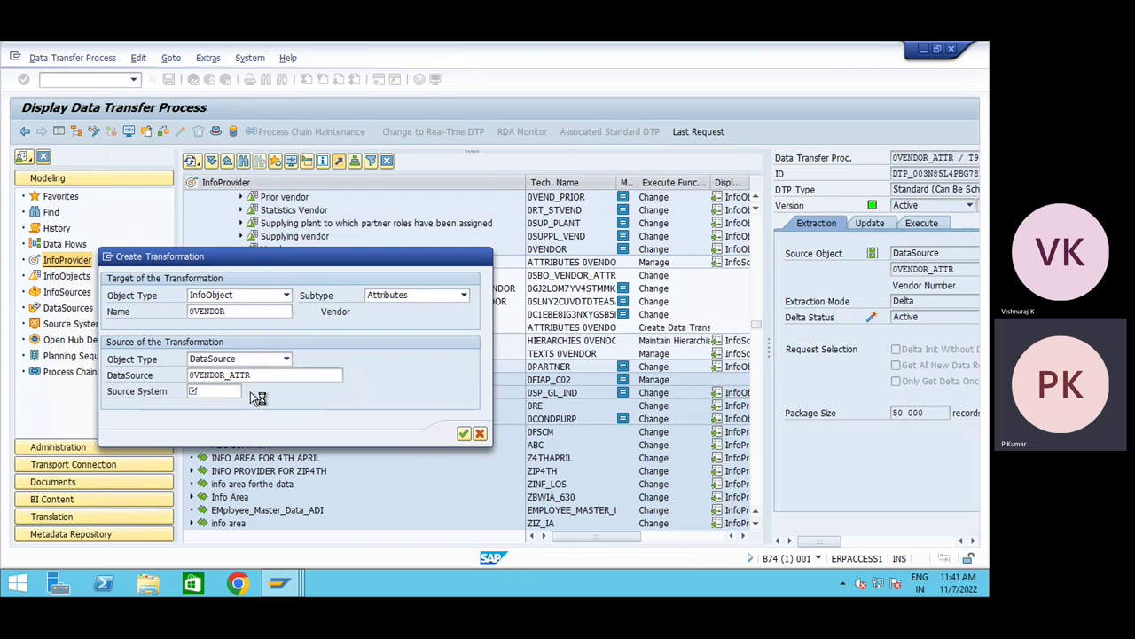
left_click(237, 388)
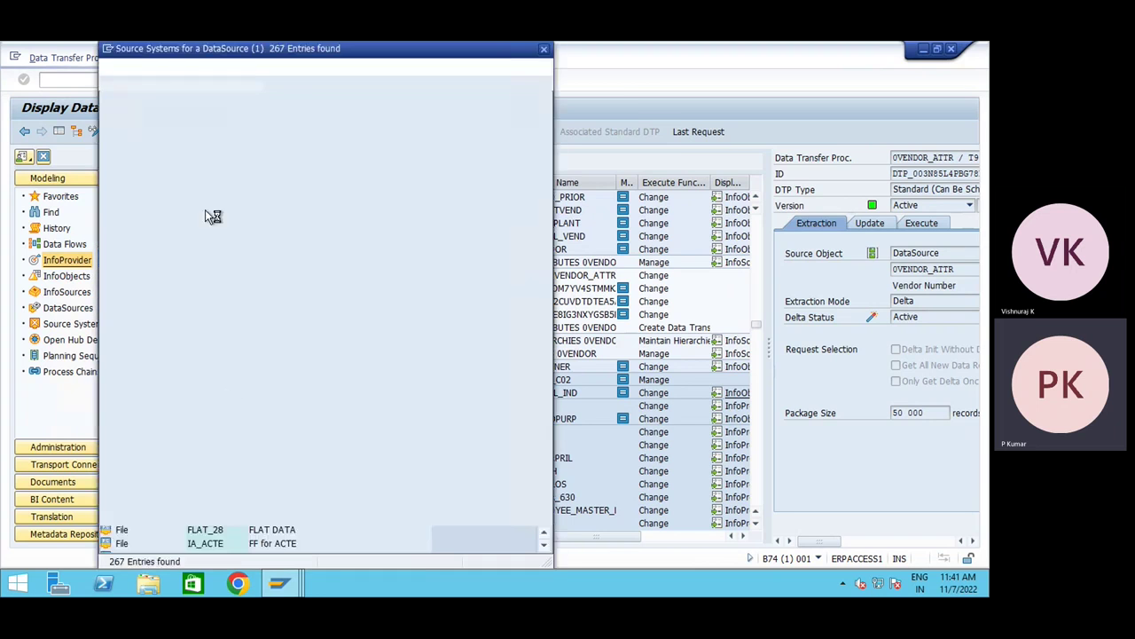
scroll(172, 432, "down", 8)
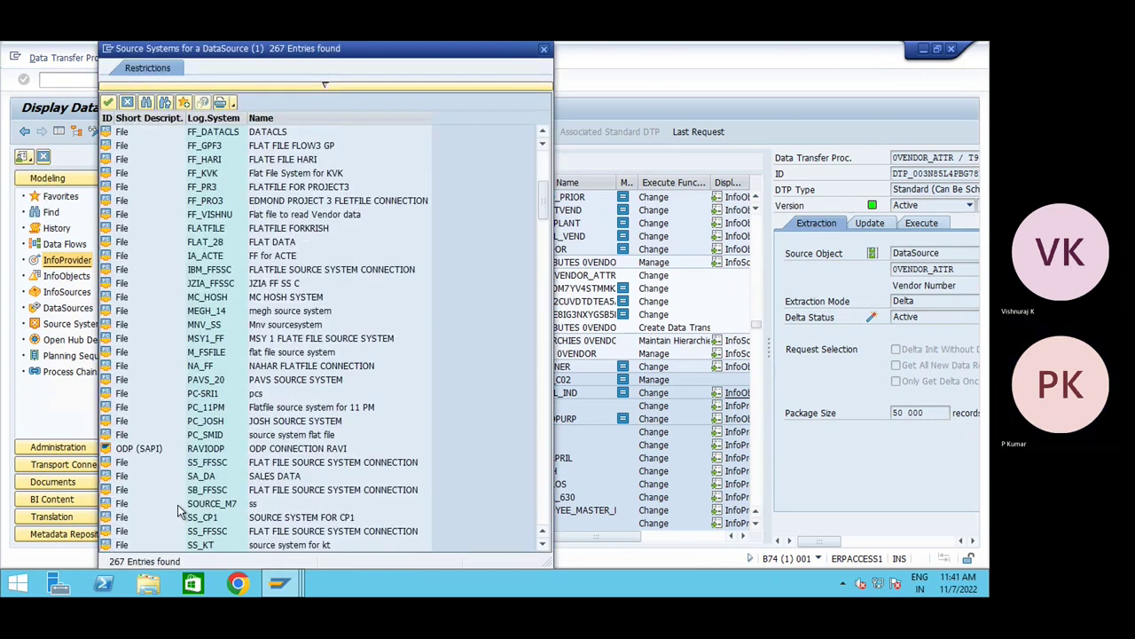
left_click(150, 407)
double_click(150, 407)
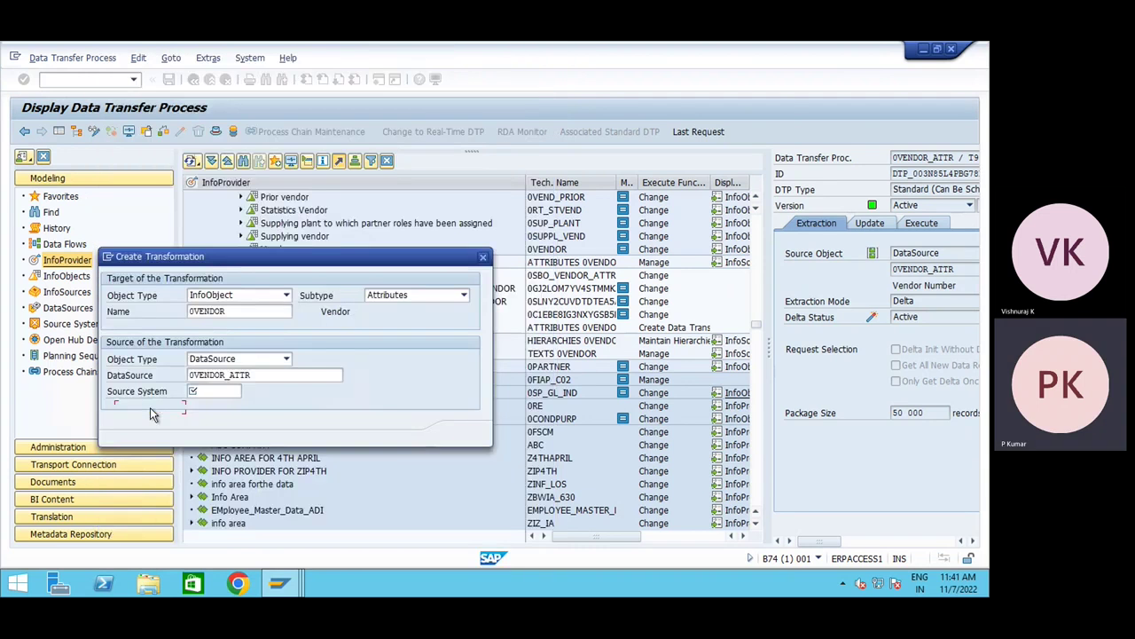
left_click(461, 432)
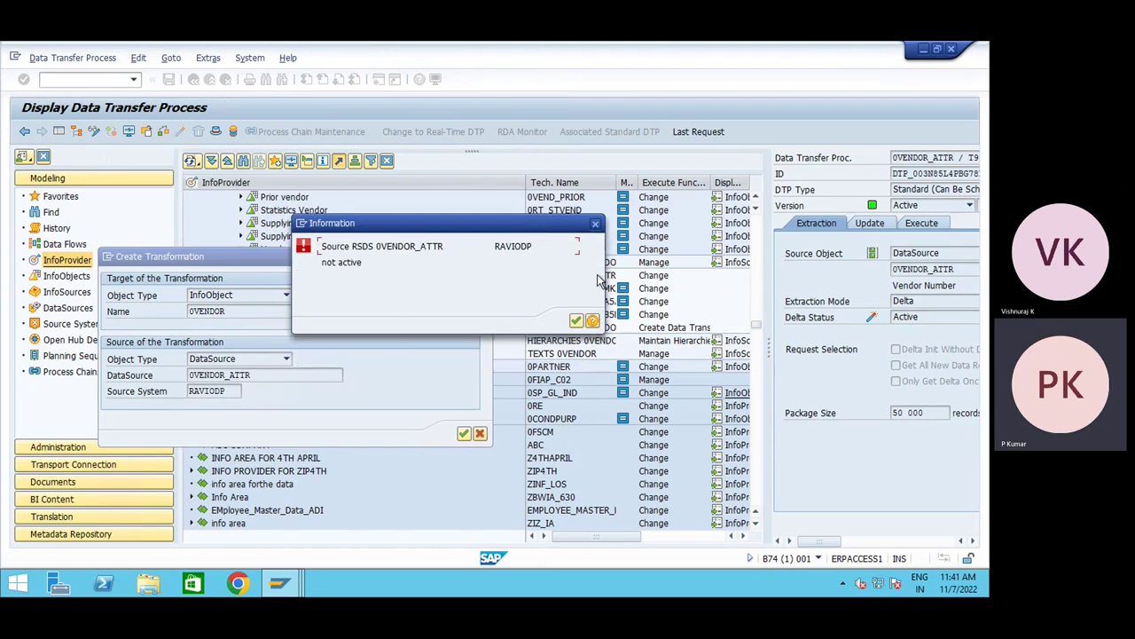
left_click(595, 224)
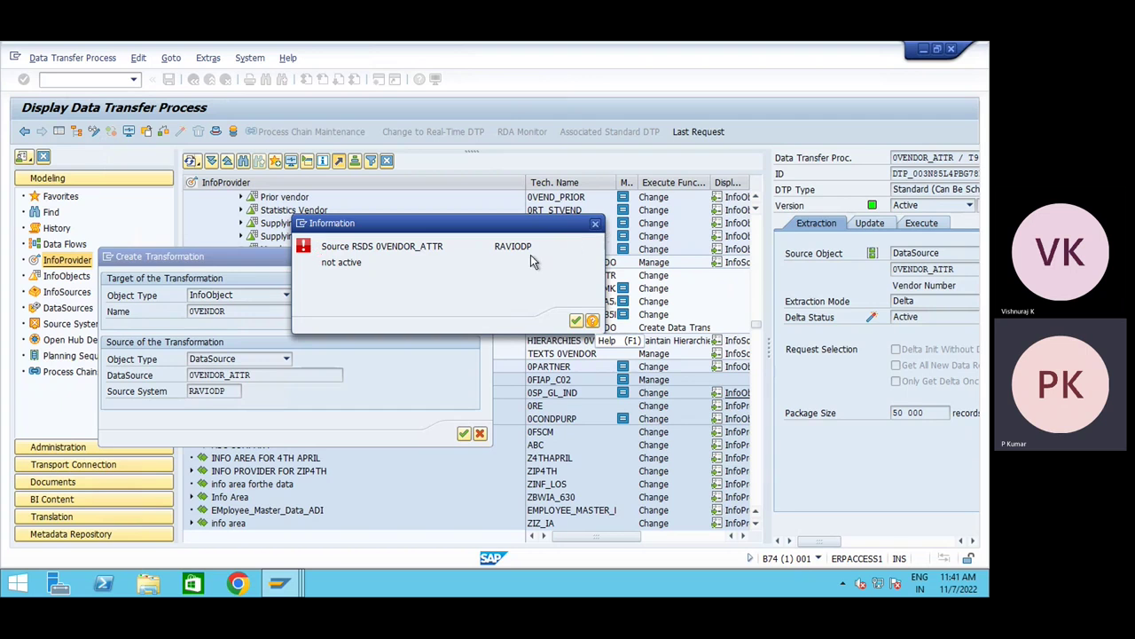
- Try to create the transformation with the Own BW source system B74CLNT001 in place of RAVIODP
left_click(229, 390)
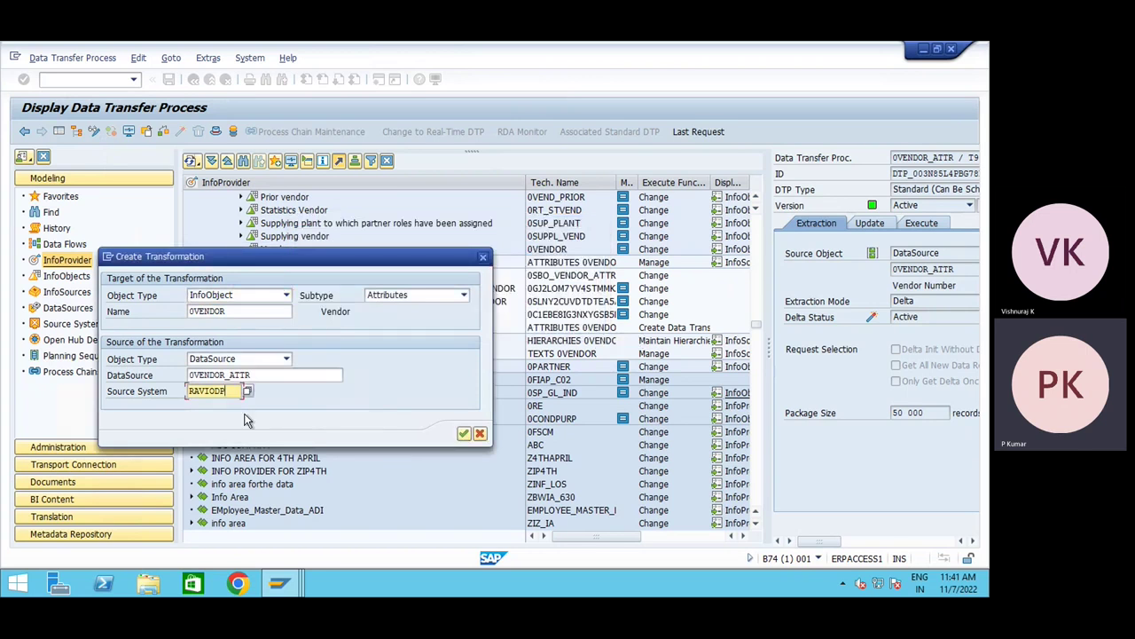
type("R")
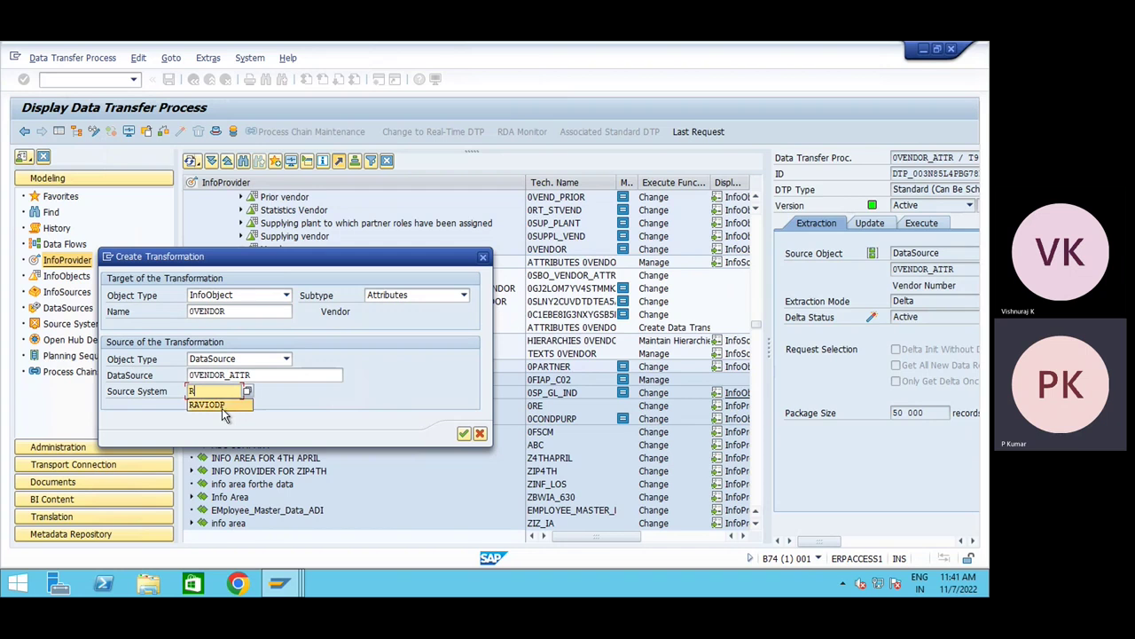
key("BackSpace")
left_click(248, 391)
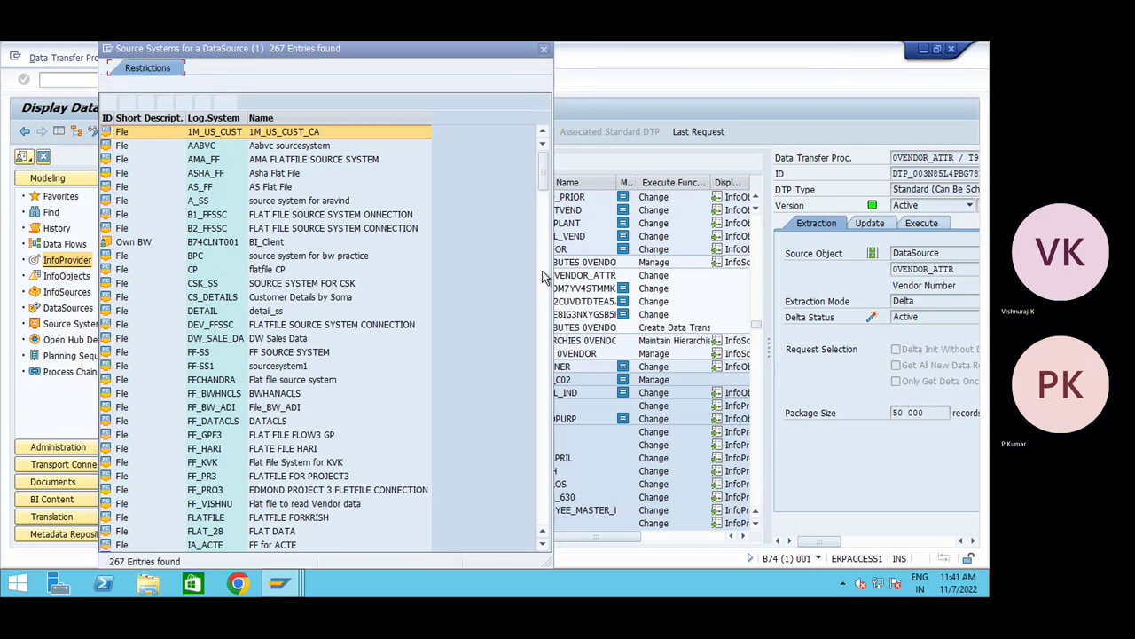
scroll(249, 439, "down", 10)
scroll(248, 439, "down", 3)
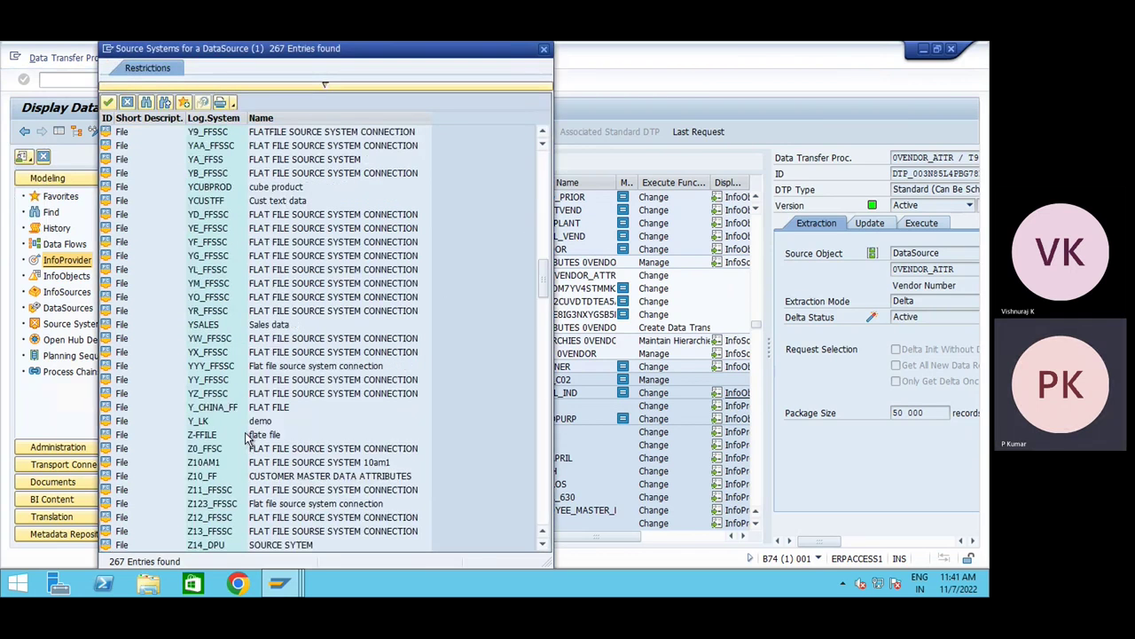
left_click_drag(543, 282, 542, 124)
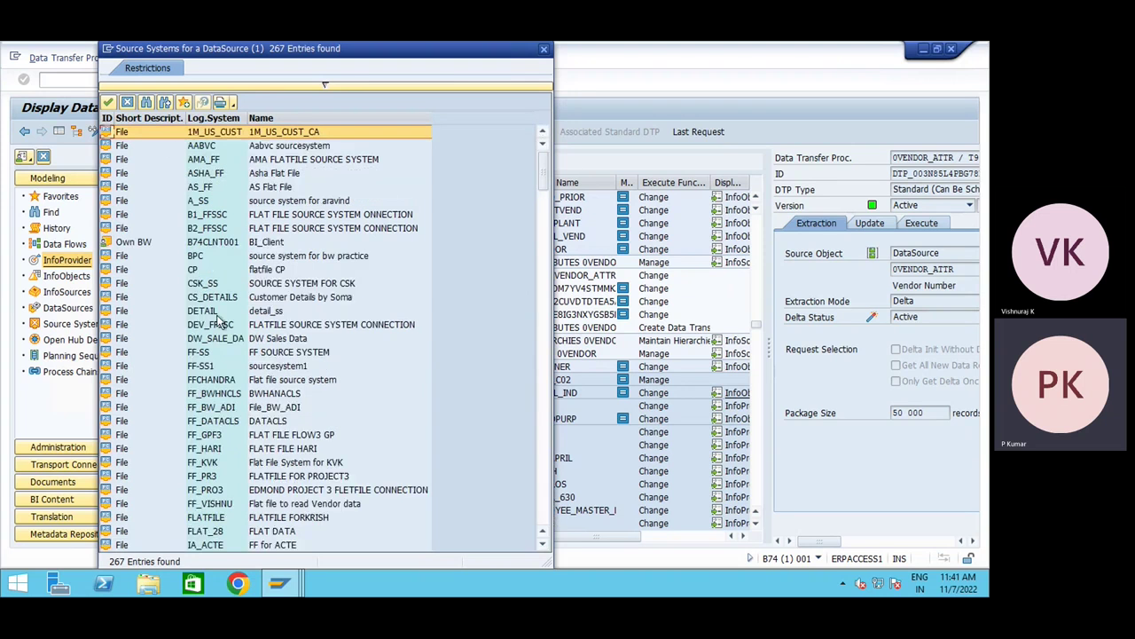
double_click(222, 242)
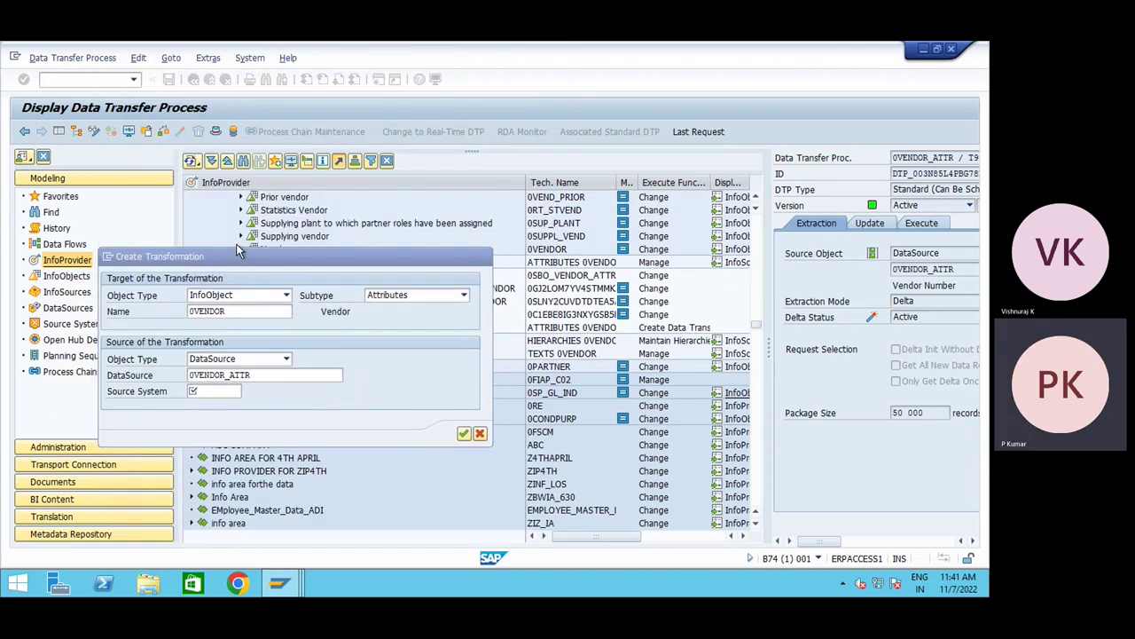
left_click(462, 434)
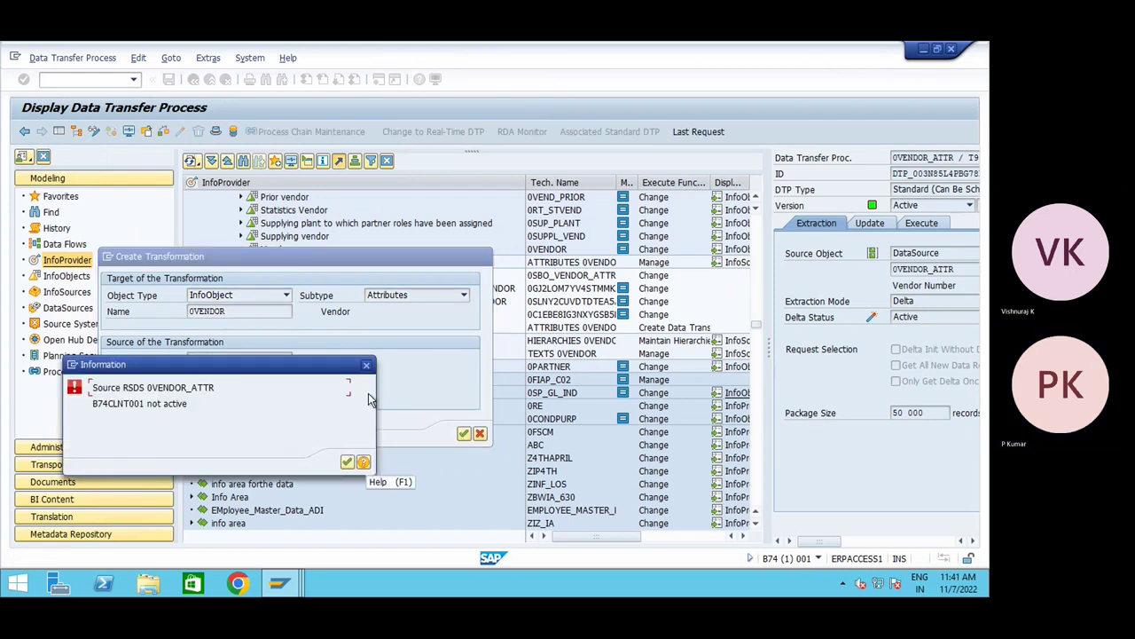
left_click(347, 462)
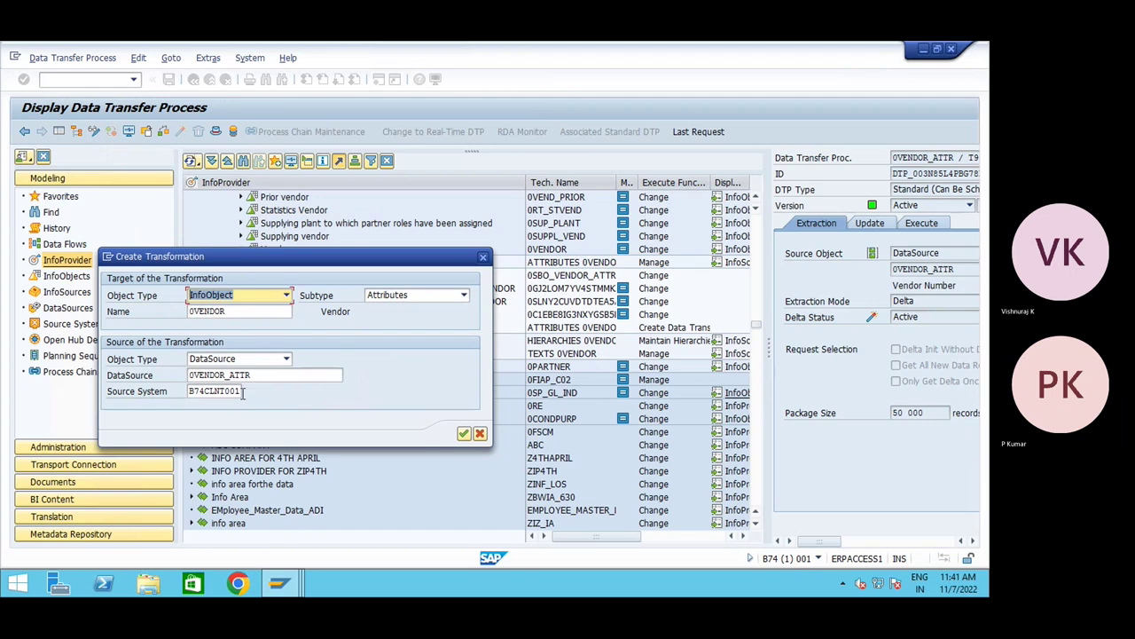
- Set the transformation's source system to the BW system T90CLNT090, chosen from the source systems for a DataSource
double_click(245, 392)
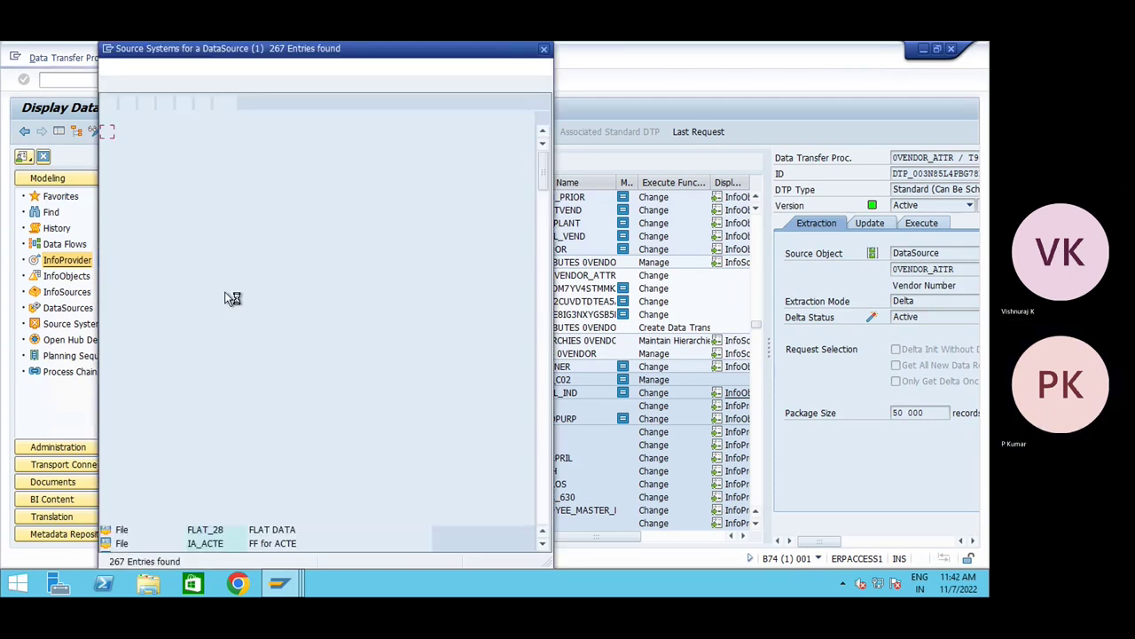
scroll(197, 344, "down", 2)
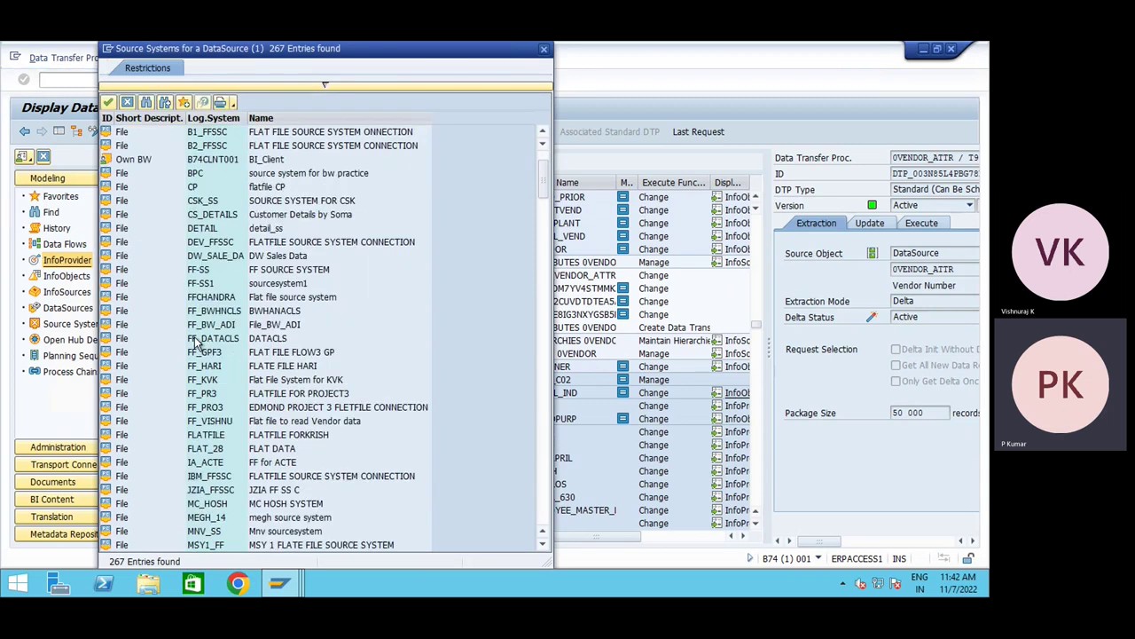
scroll(228, 393, "down", 8)
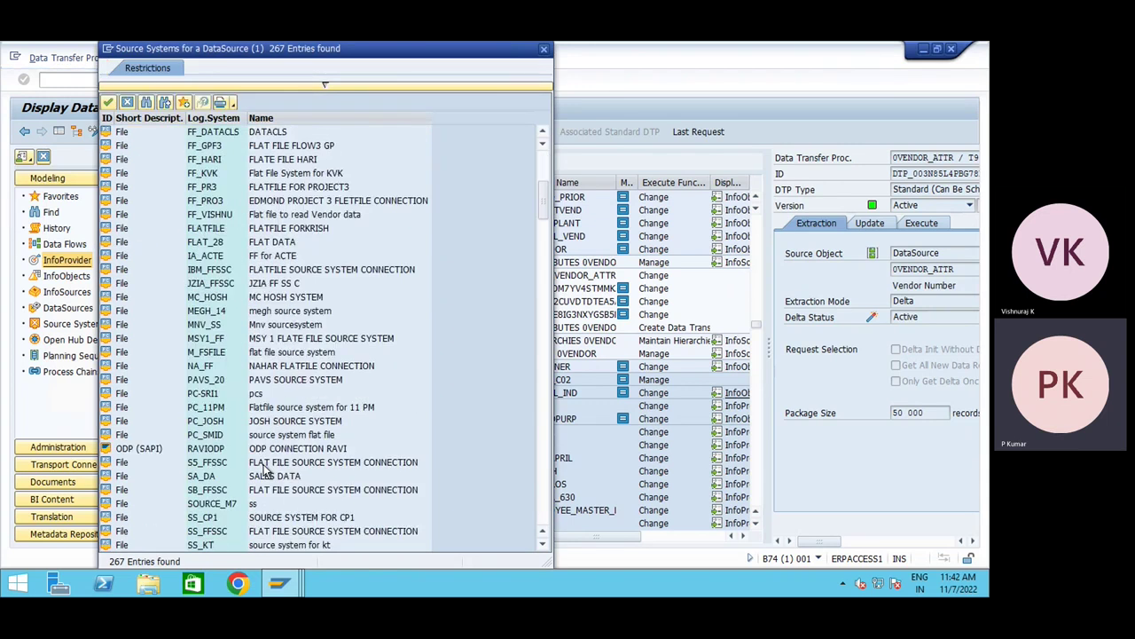
scroll(229, 491, "down", 4)
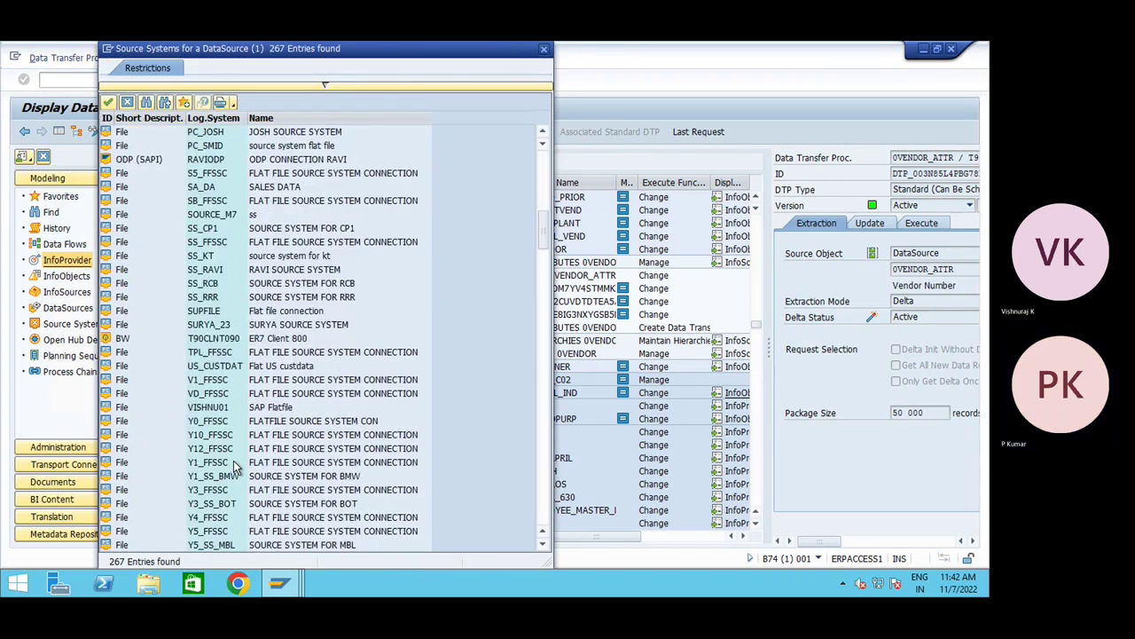
double_click(215, 344)
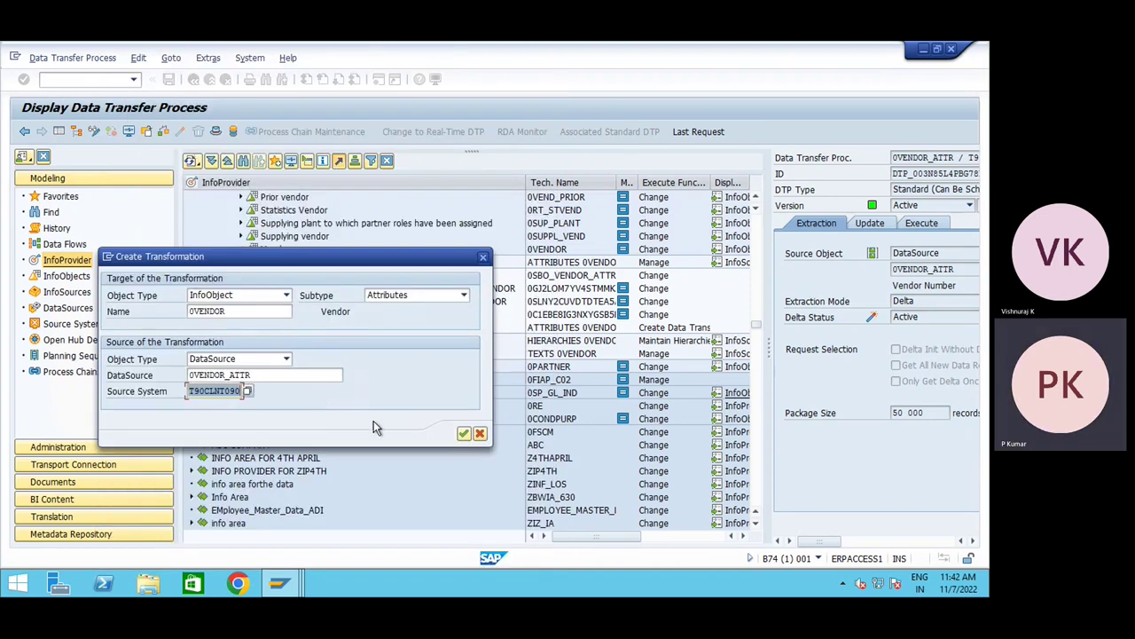
- Try to create the transformation with source system T90CLNT090, then close the transformation dialog
left_click(463, 433)
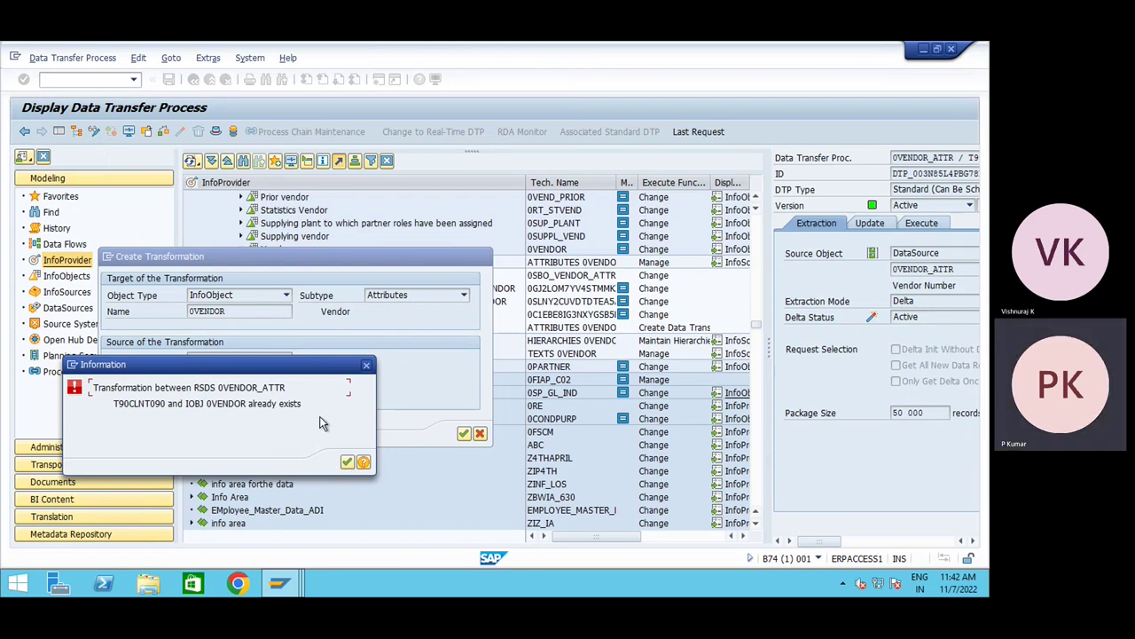
left_click(369, 370)
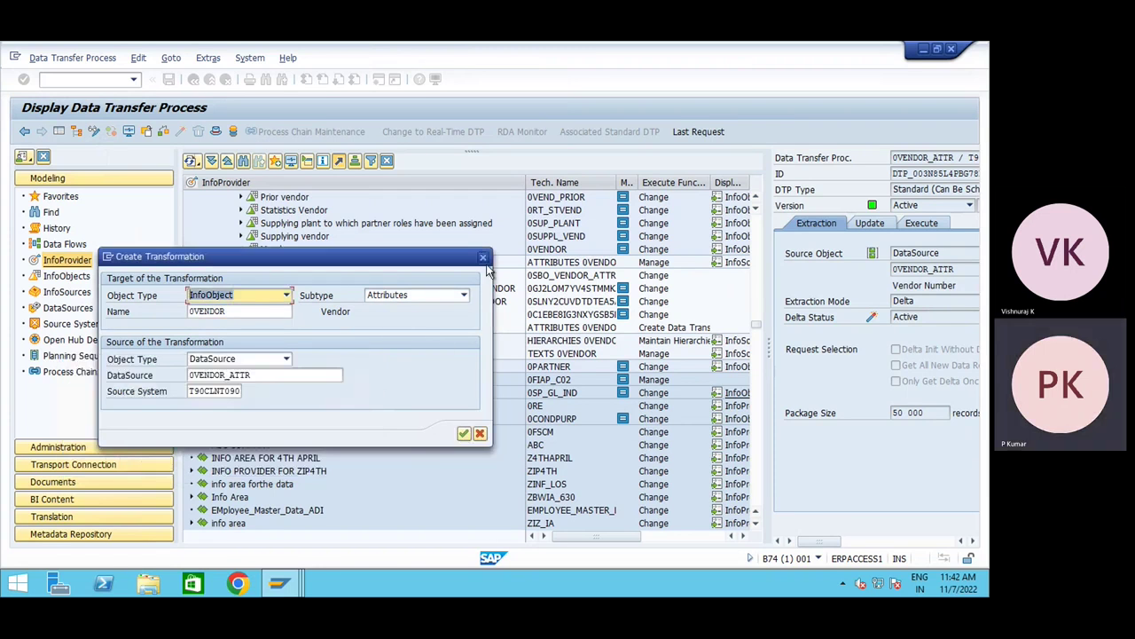
left_click(487, 263)
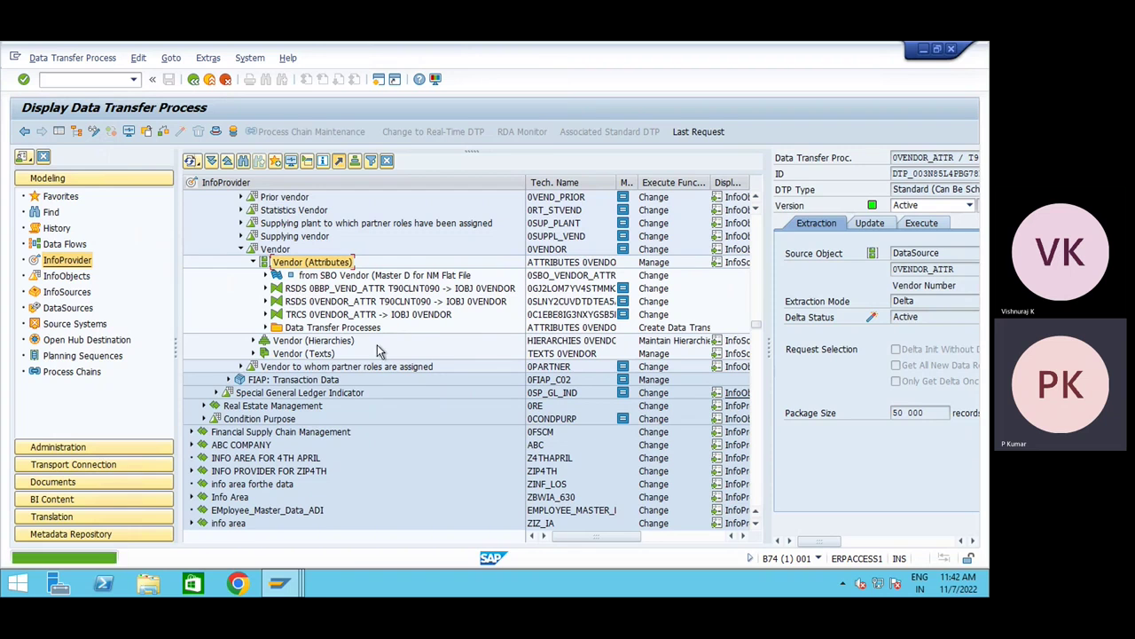
- Start a data transfer process for Vendor (Attributes) described as "DTP: TEST", with DataSource 0VENDOR_ATTR as its source
right_click(333, 266)
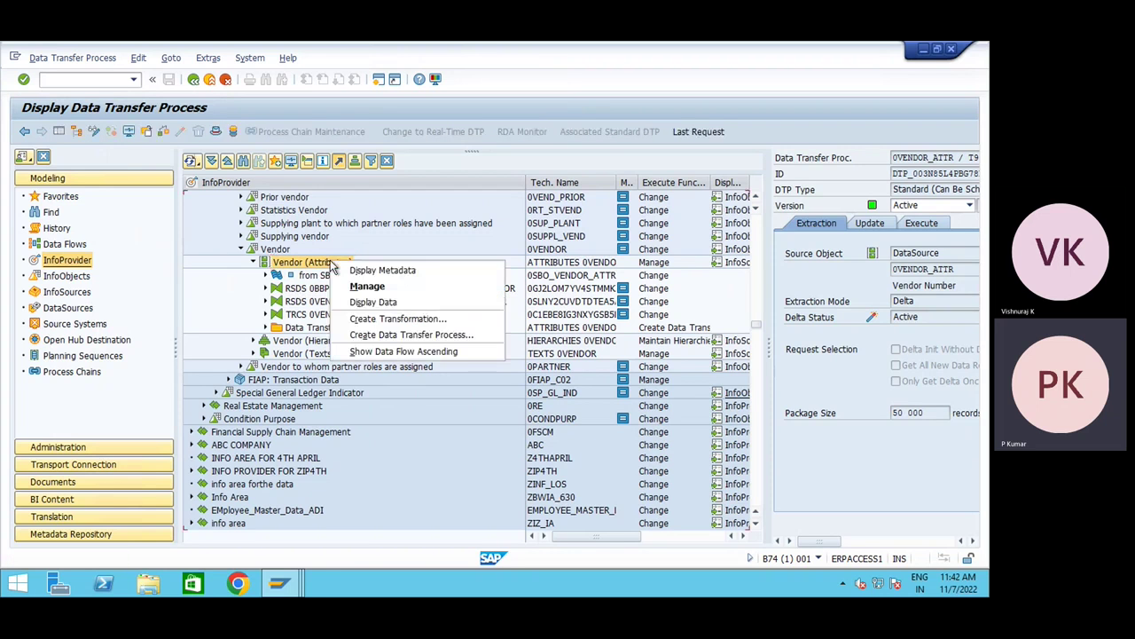
left_click(377, 332)
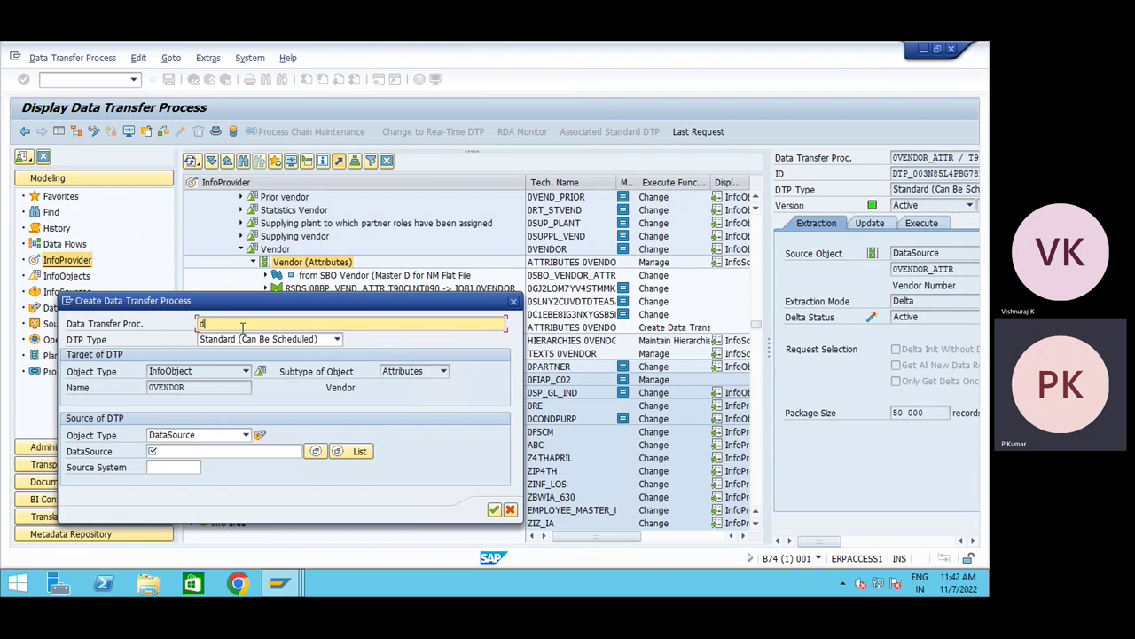
key("BackSpace")
key("BackSpace")
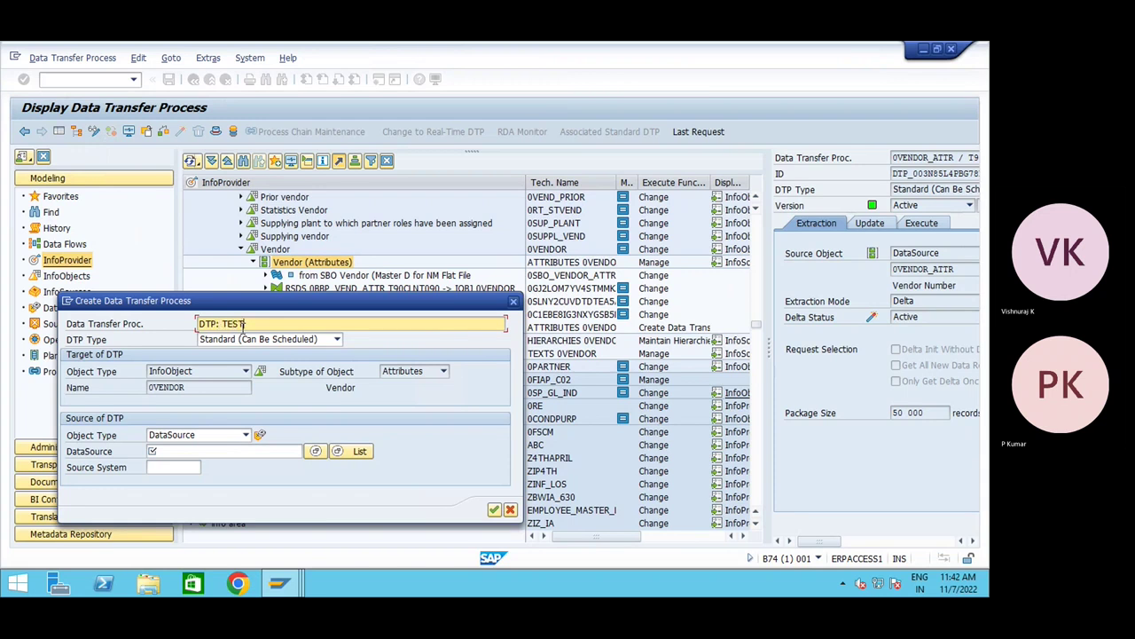
left_click(179, 452)
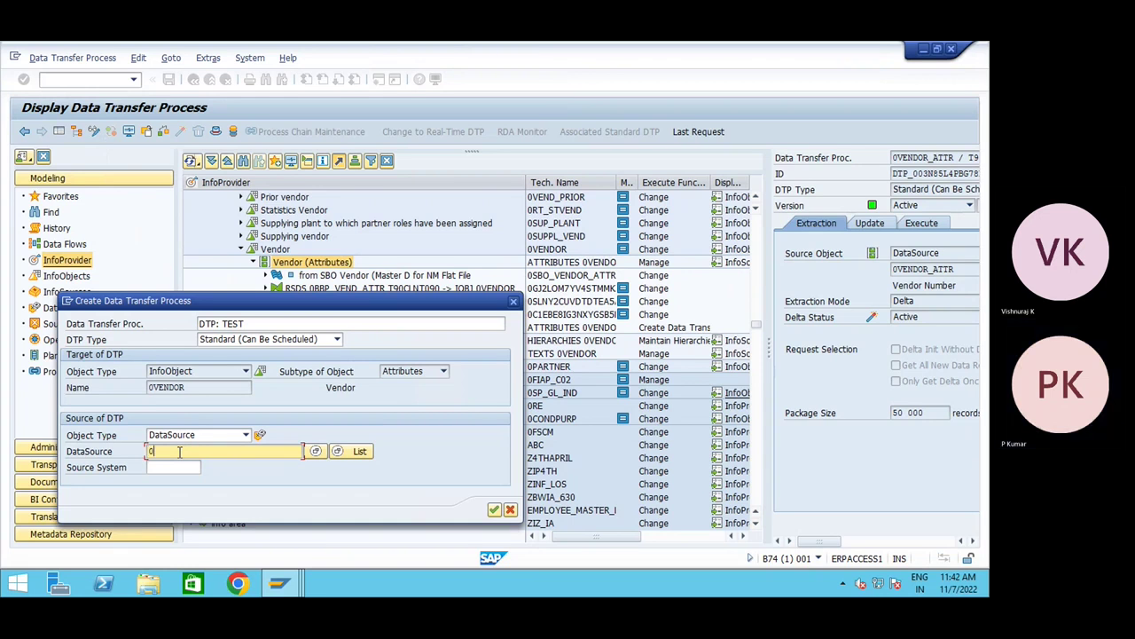
type("NDOR_ATTR")
- Try to create the data transfer process with the ODP (SAPI) source system RAVIODP
left_click(181, 469)
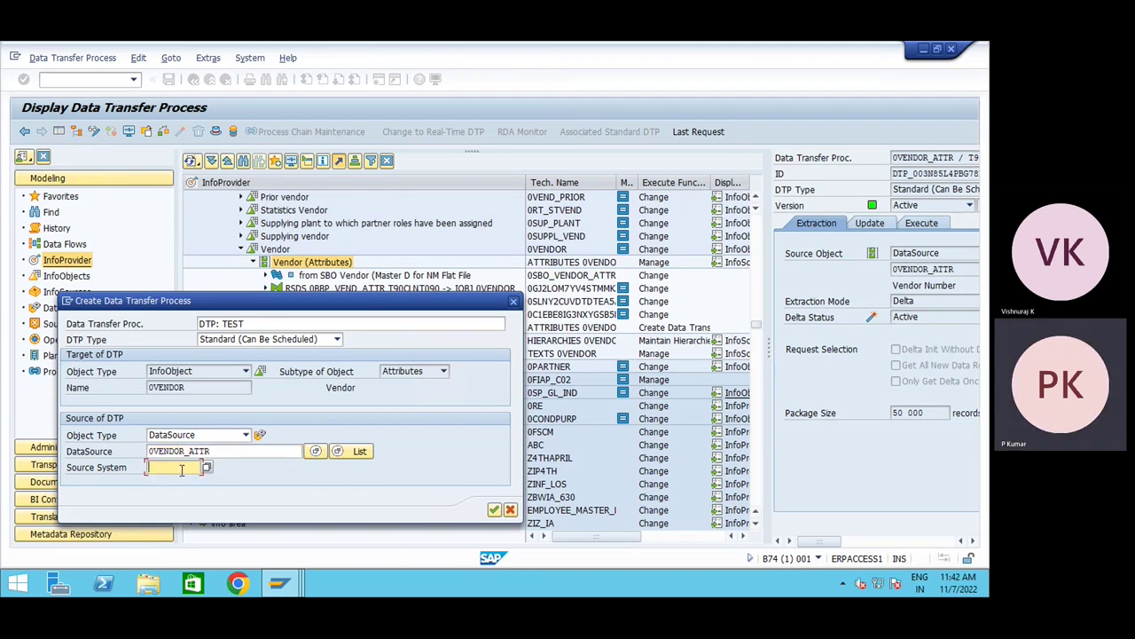
left_click(207, 468)
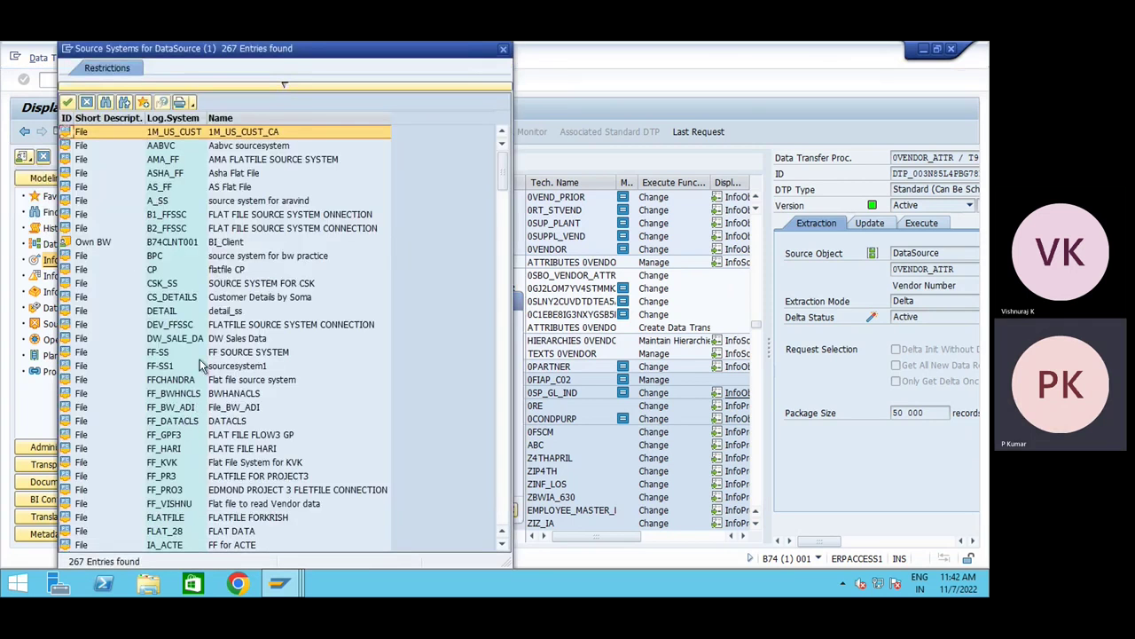
scroll(199, 438, "down", 1)
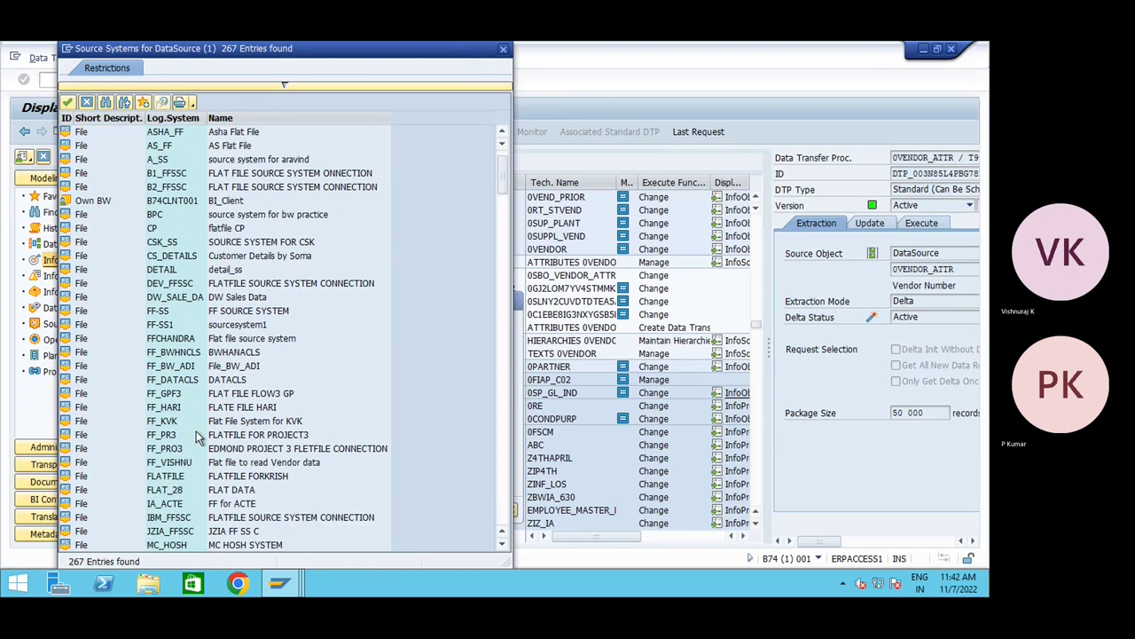
scroll(199, 437, "down", 6)
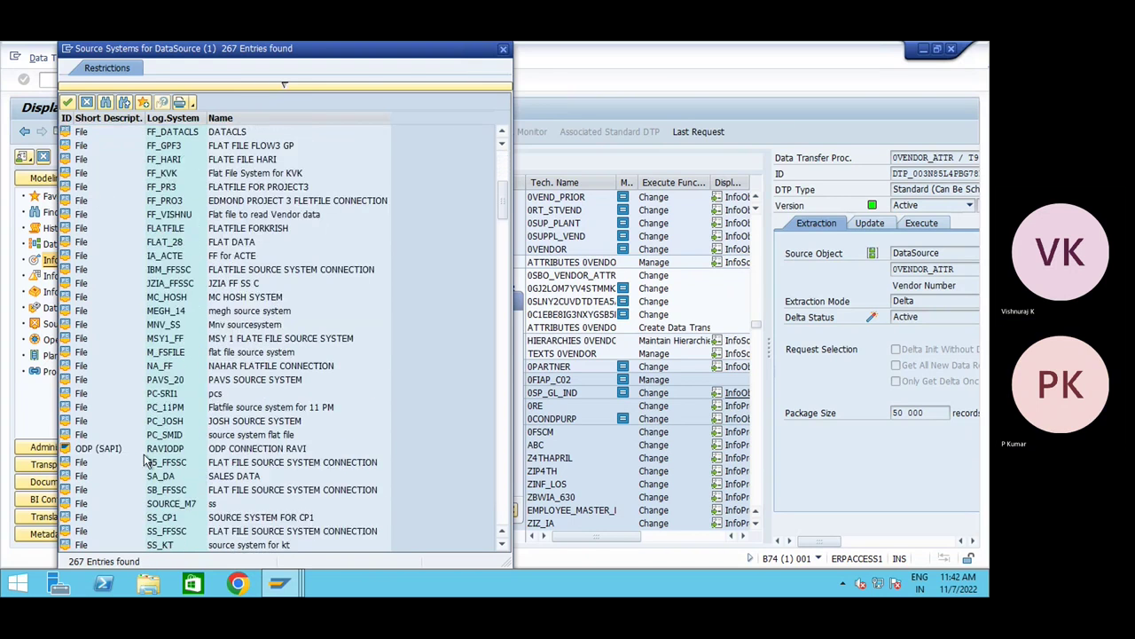
double_click(118, 451)
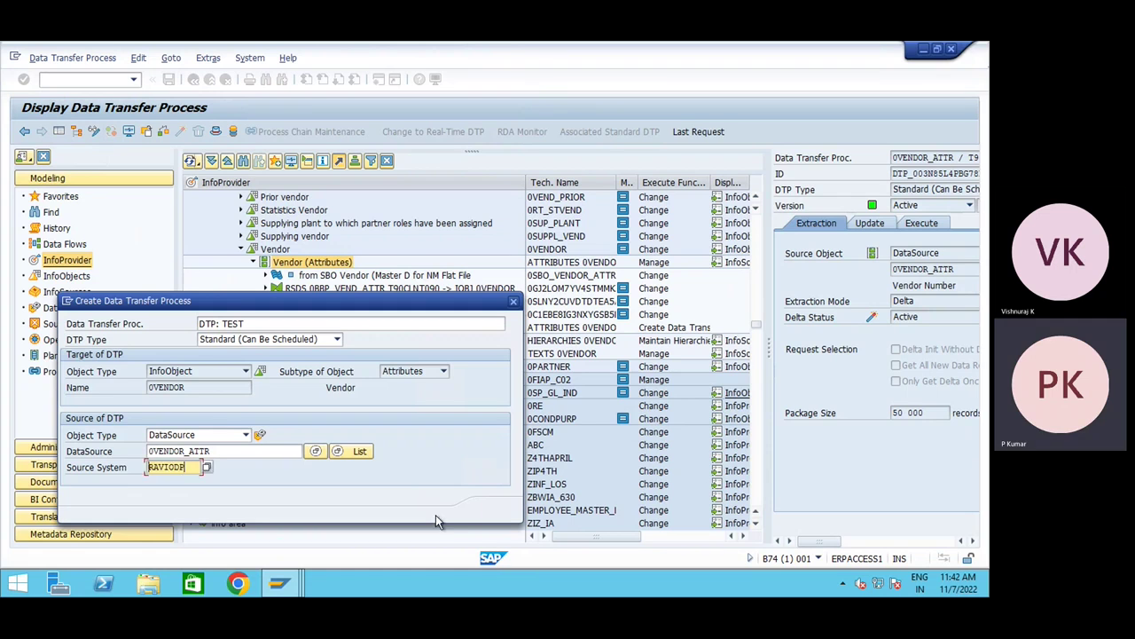
left_click(494, 509)
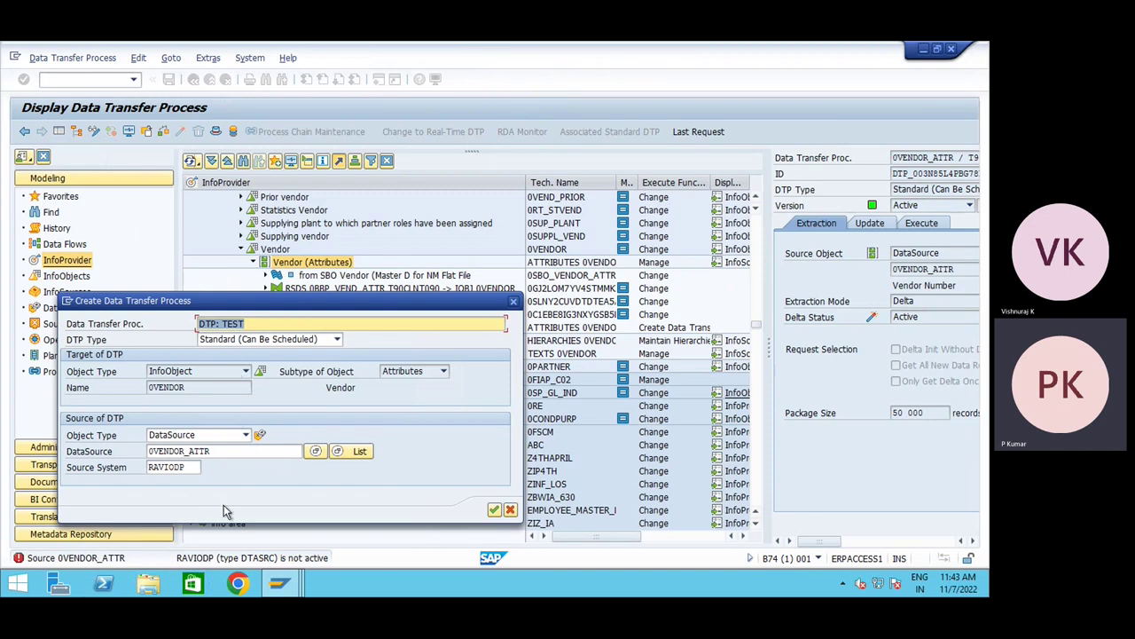
- Replace the source system with the BW system T90CLNT090 and try to create the data transfer process
left_click_drag(188, 472, 128, 467)
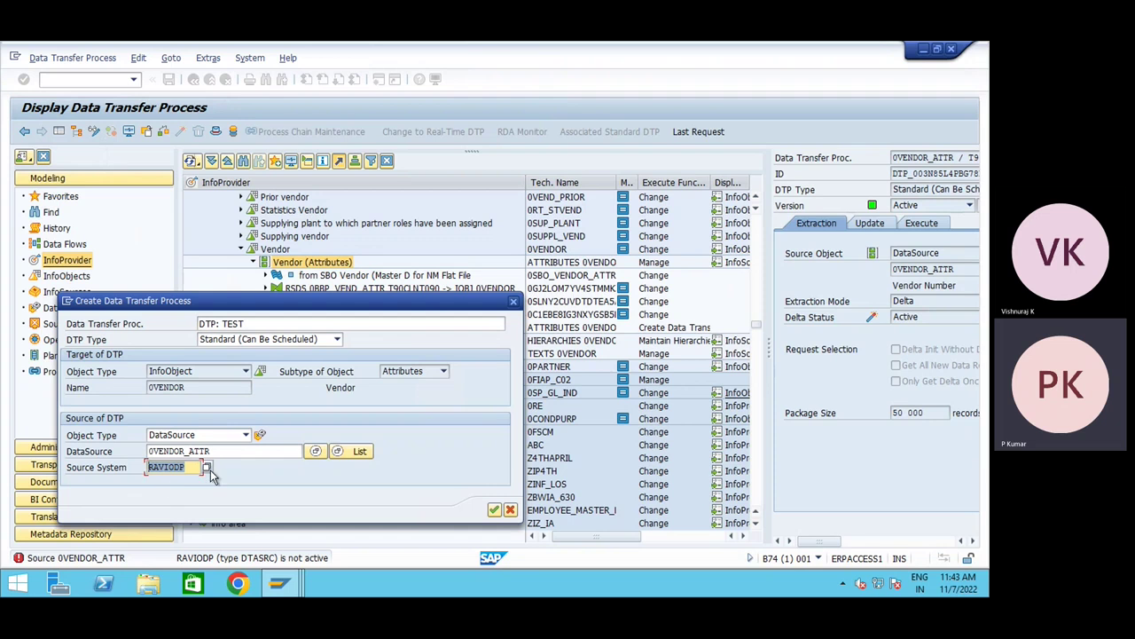
left_click(206, 469)
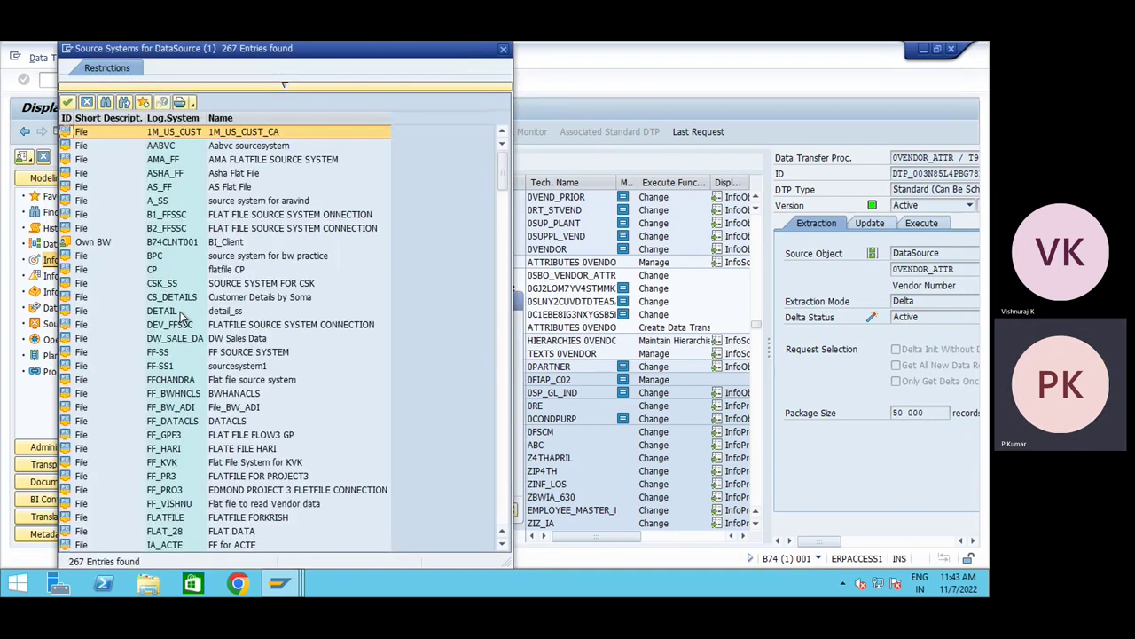
scroll(180, 390, "down", 8)
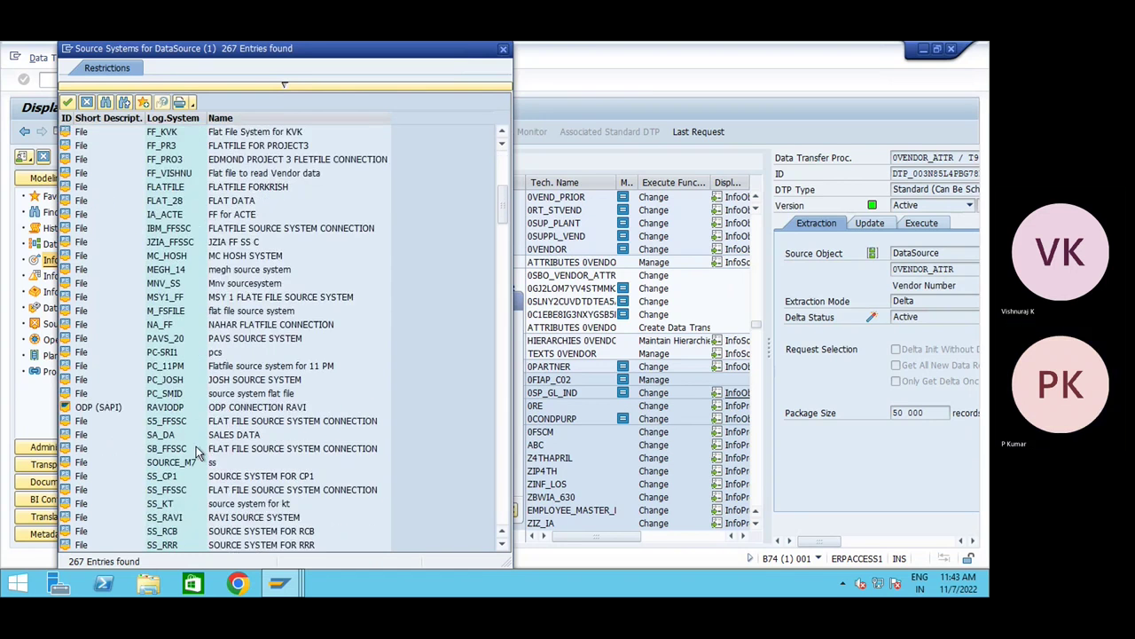
scroll(159, 417, "down", 5)
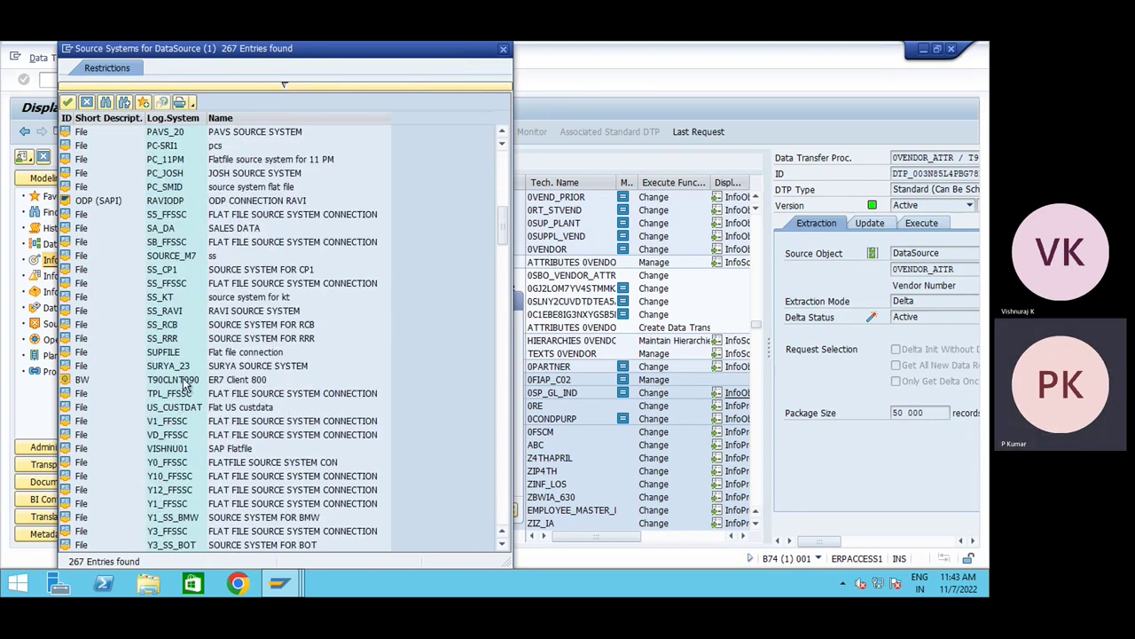
double_click(187, 383)
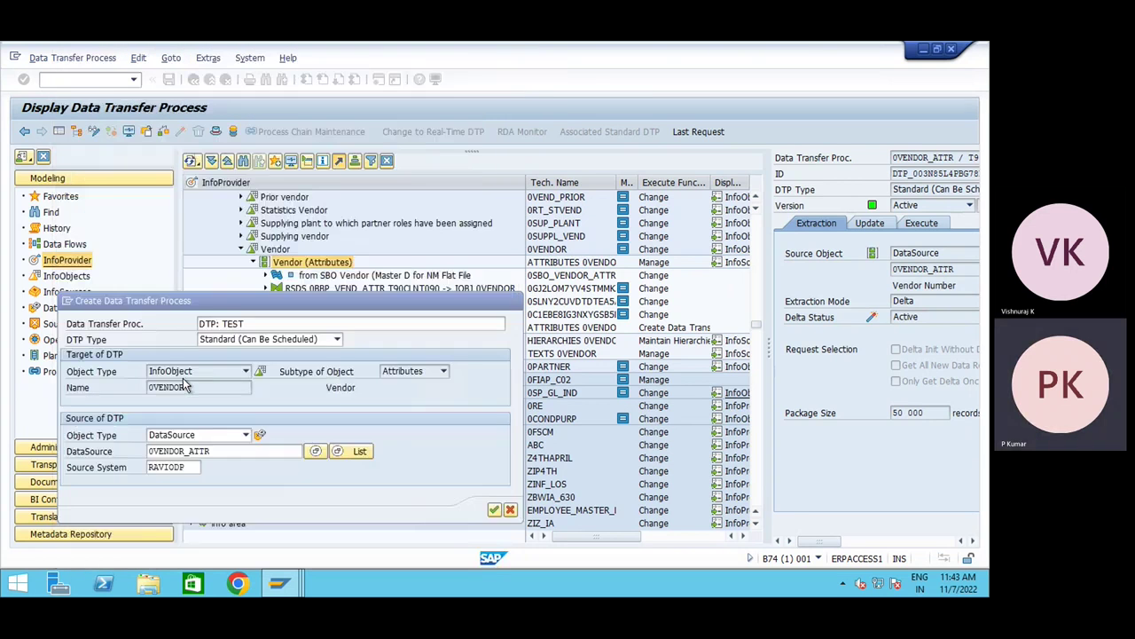
left_click(493, 510)
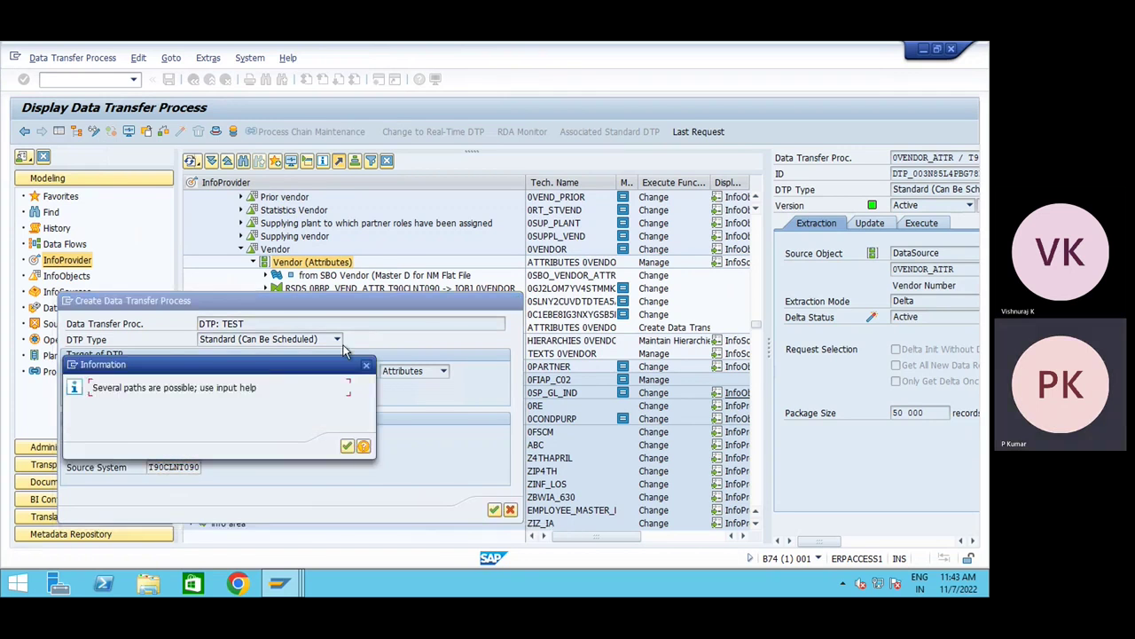
left_click(347, 445)
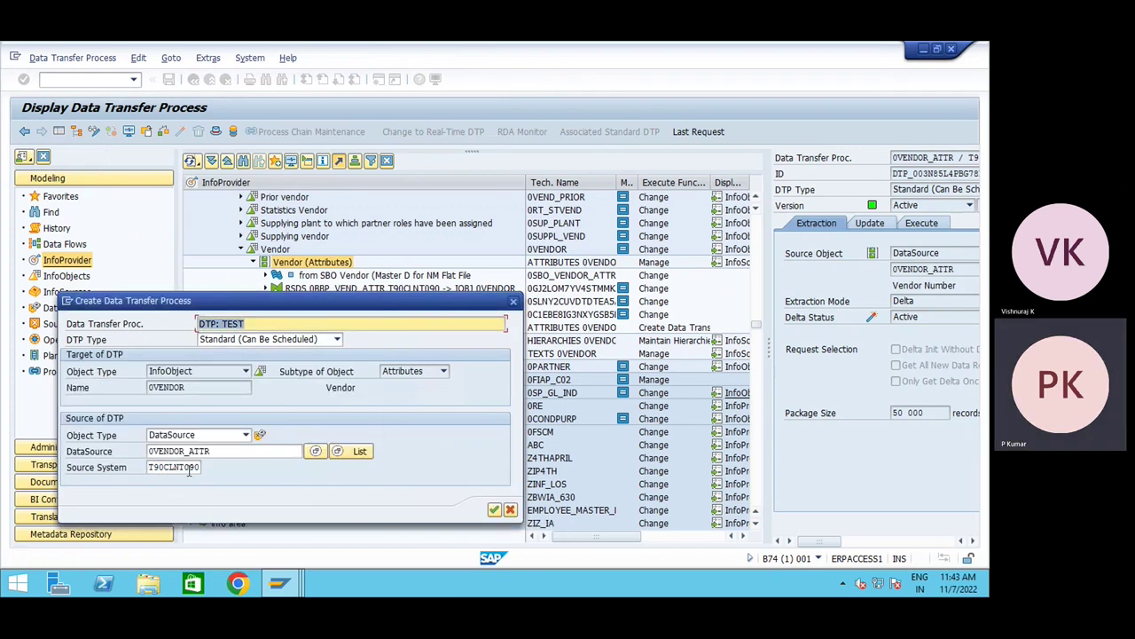
left_click(494, 511)
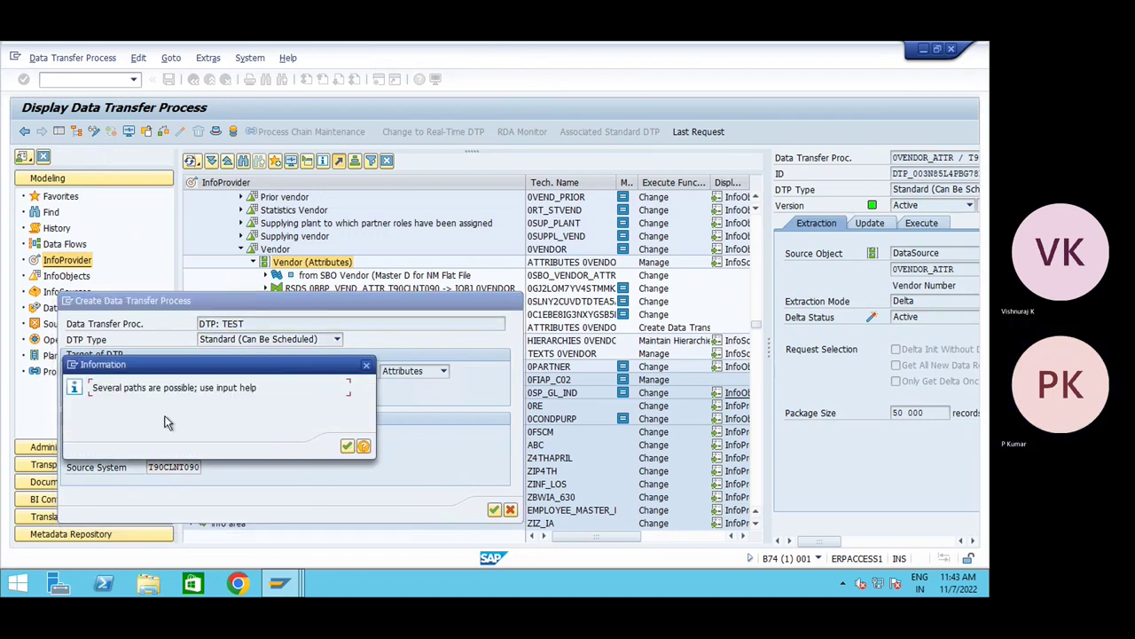
left_click(346, 446)
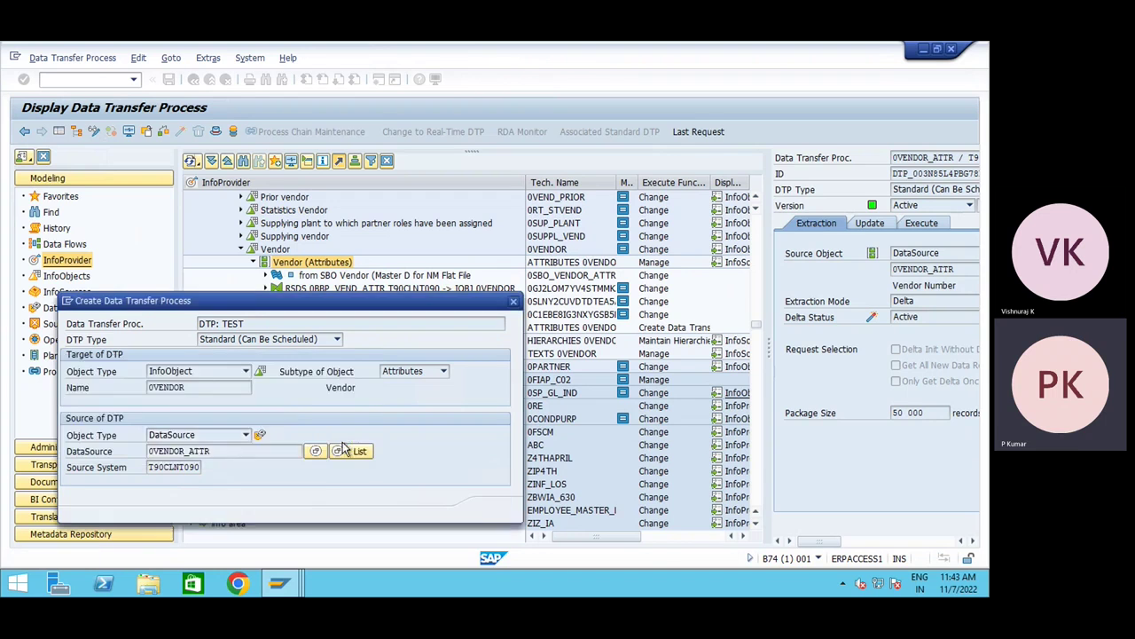
- Retry creating the standard data transfer process and read the diagnosis and procedure in the message's detailed help
left_click(262, 321)
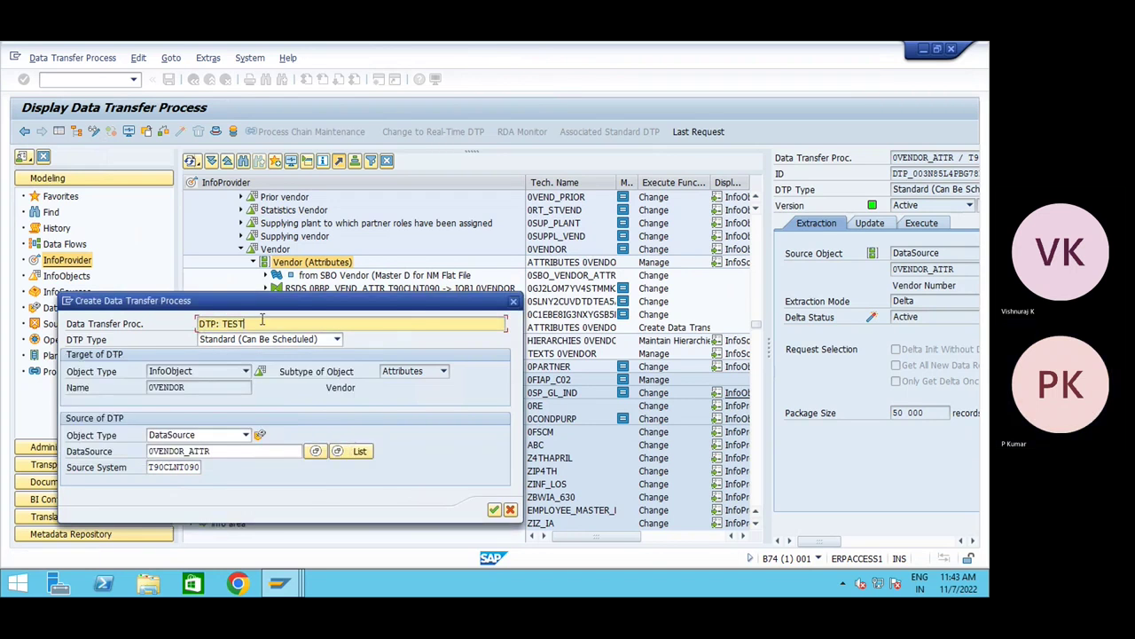
left_click(273, 342)
left_click(277, 353)
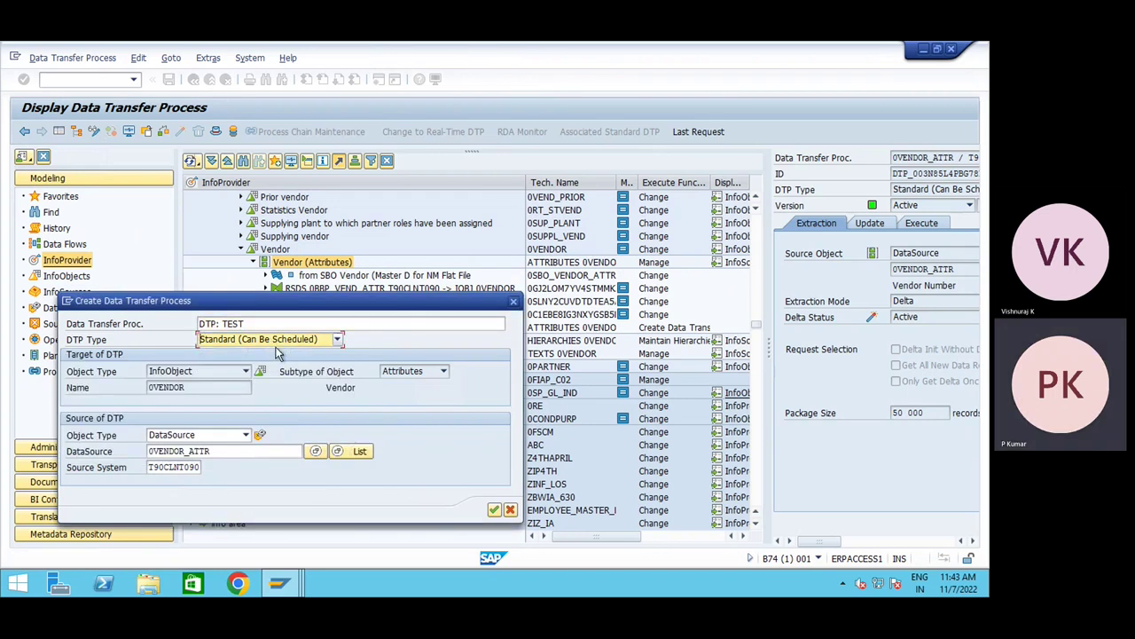
left_click(493, 511)
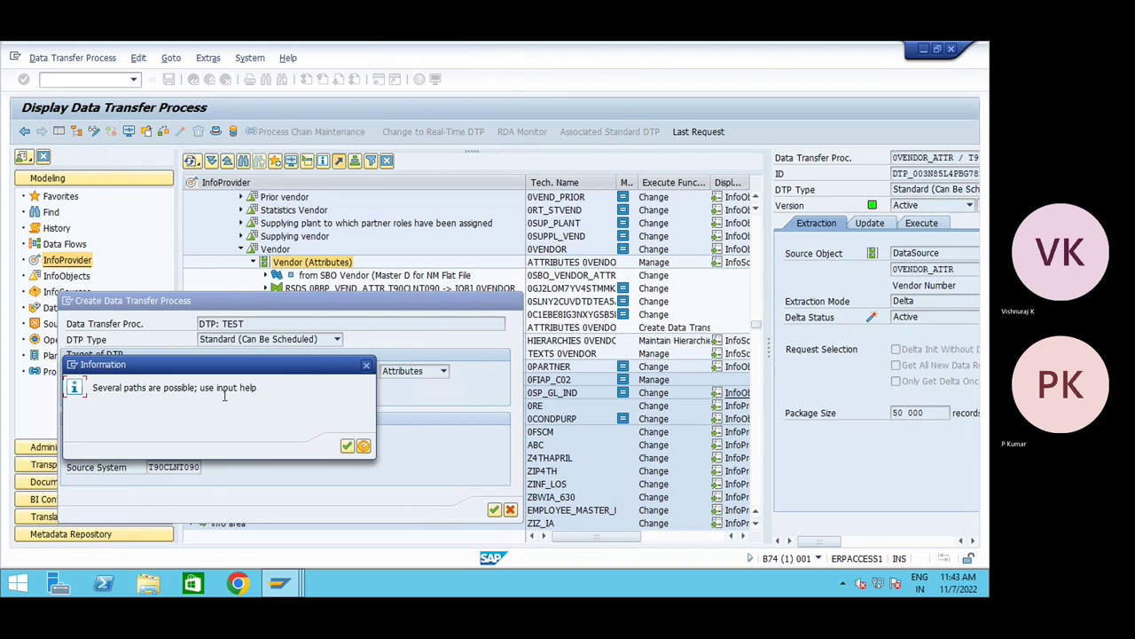
left_click(364, 446)
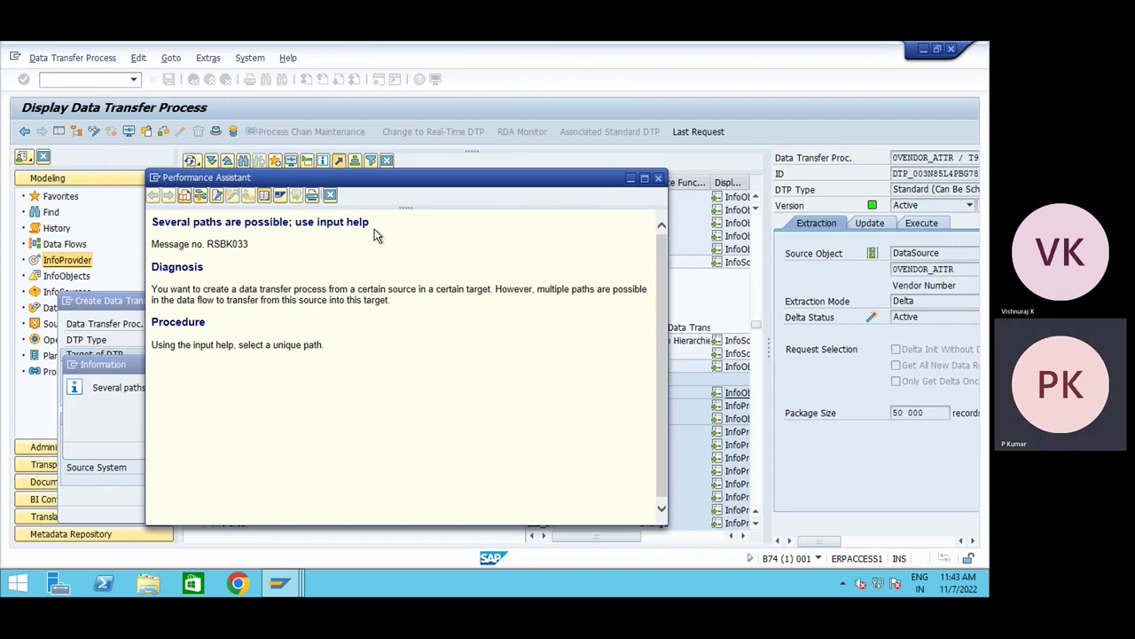
left_click_drag(374, 234, 162, 232)
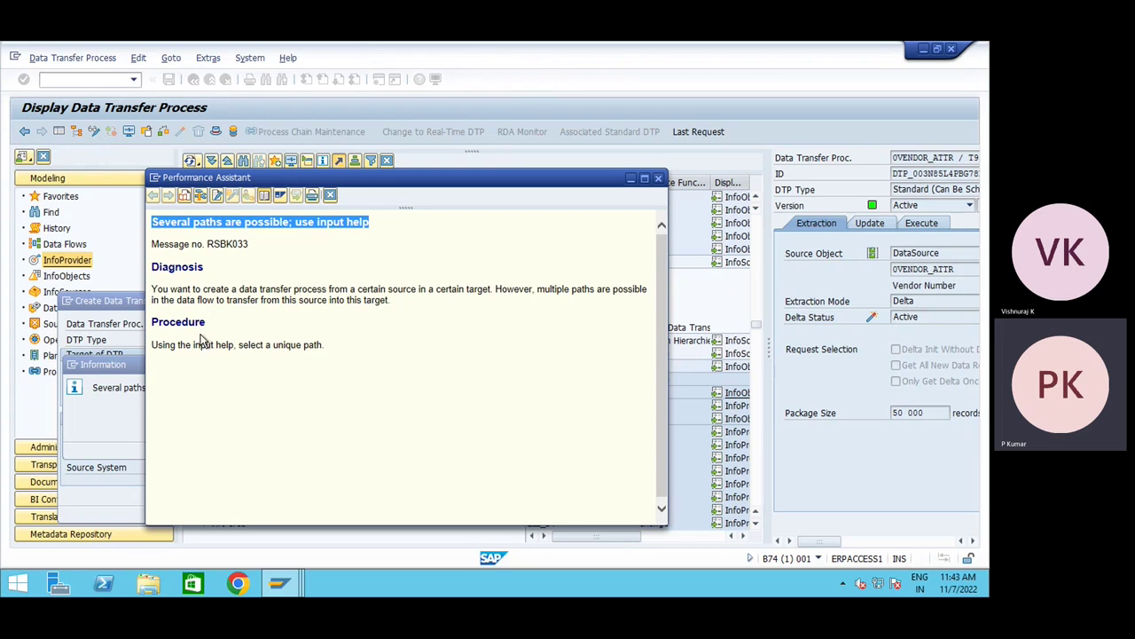
left_click_drag(156, 344, 335, 348)
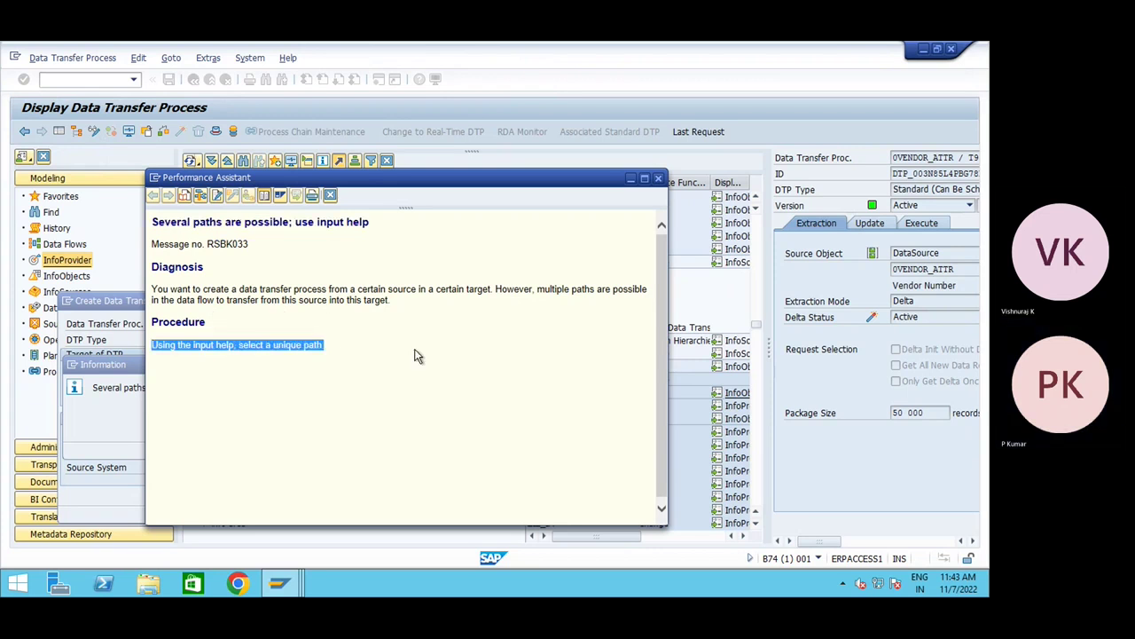
left_click(658, 181)
left_click(366, 366)
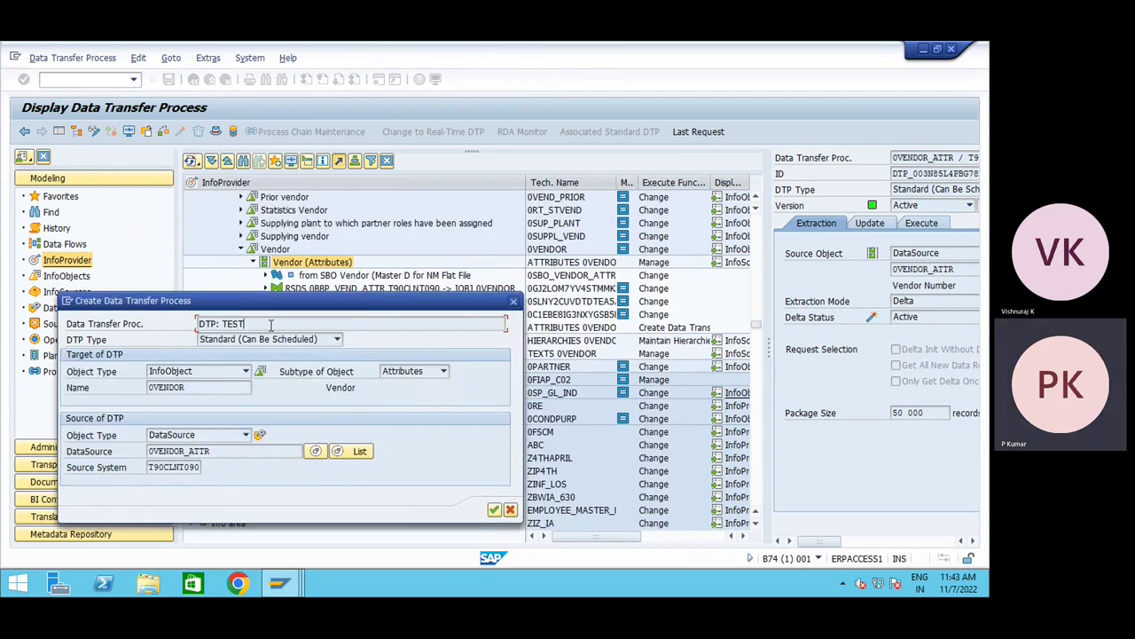
- Change the description to "DTP FULL : TEST" and try to create the data transfer process
left_click(216, 326)
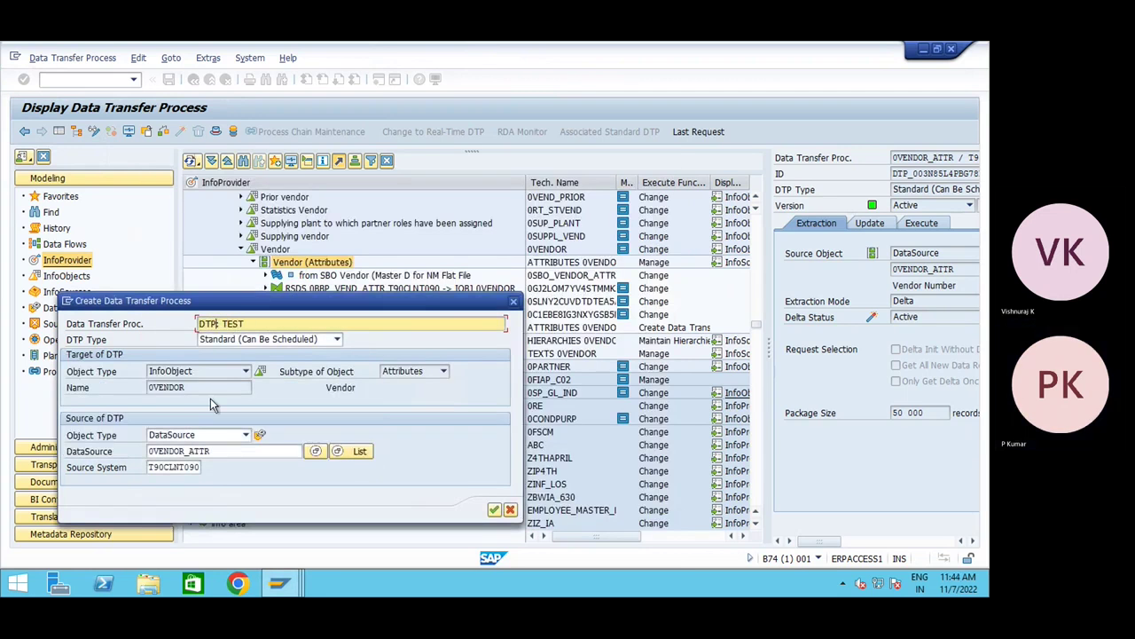
key("BackSpace")
type("full")
key("BackSpace")
key("BackSpace")
key("BackSpace")
key("BackSpace")
type("FuLL")
left_click(494, 511)
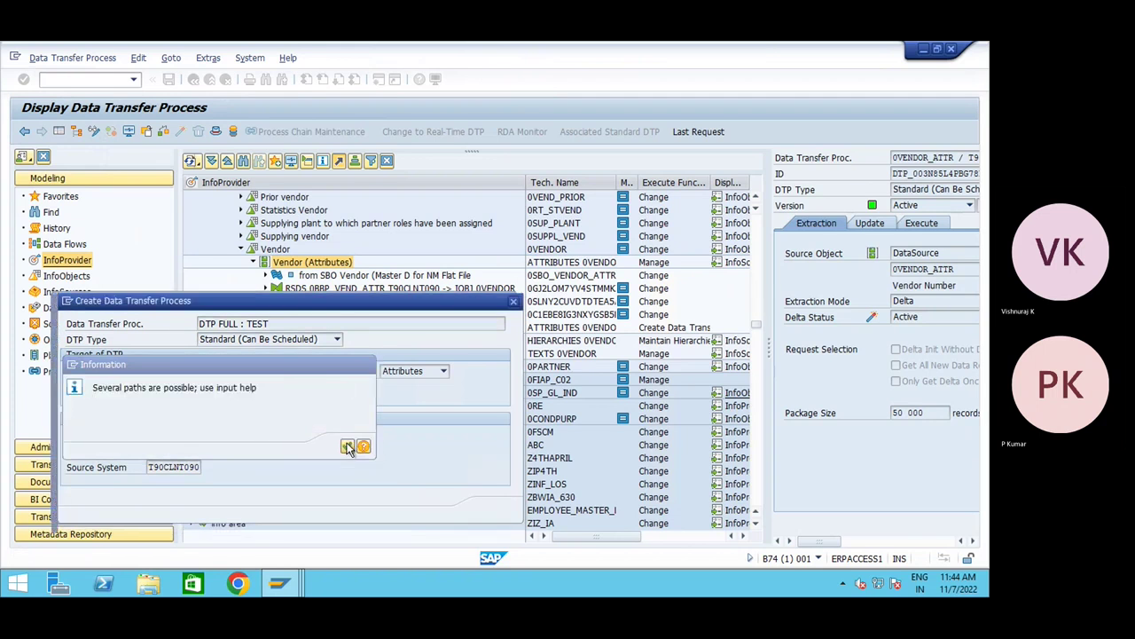
left_click(348, 446)
- Retry creating the data transfer process from 0VENDOR_ATTR with the dialog moved clear, then close the message and the dialog
left_click_drag(317, 301, 427, 137)
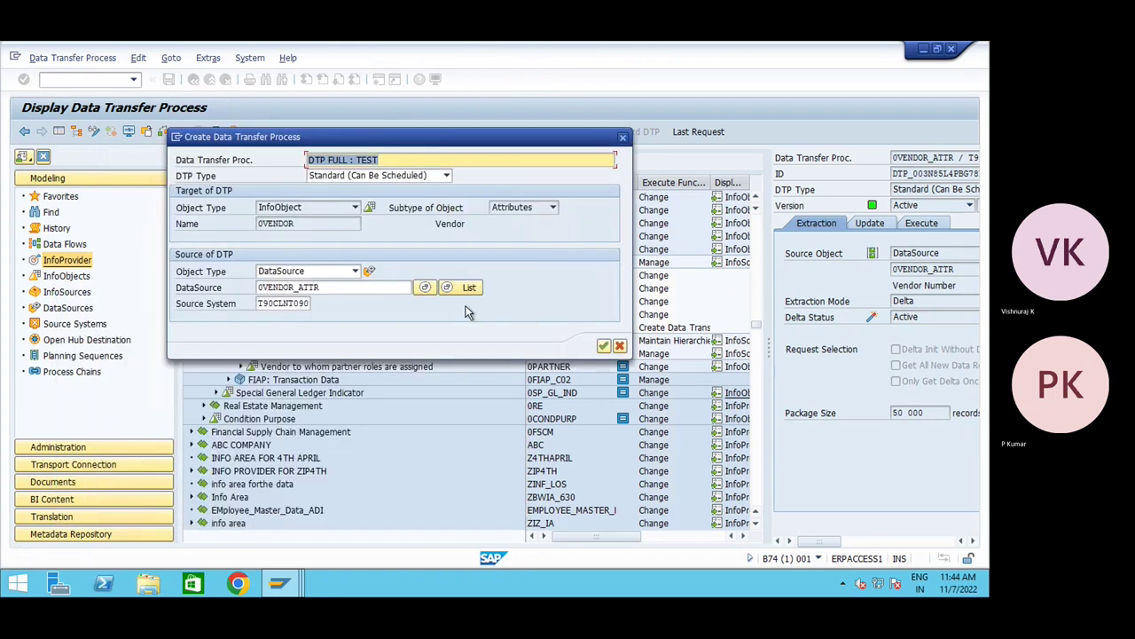
left_click(604, 348)
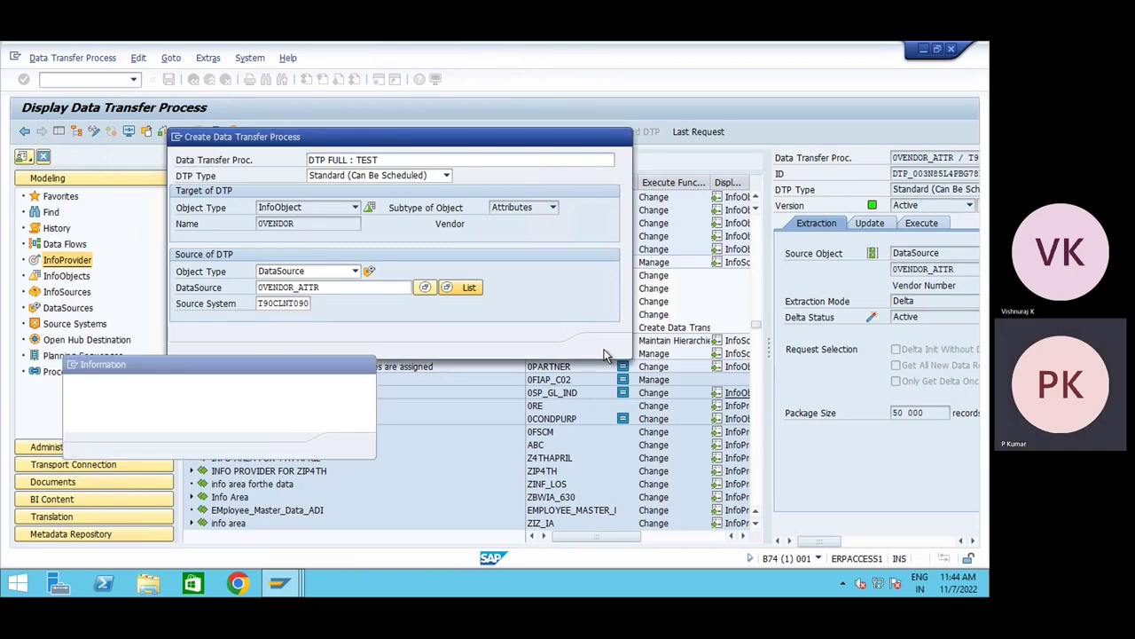
left_click_drag(293, 365, 598, 127)
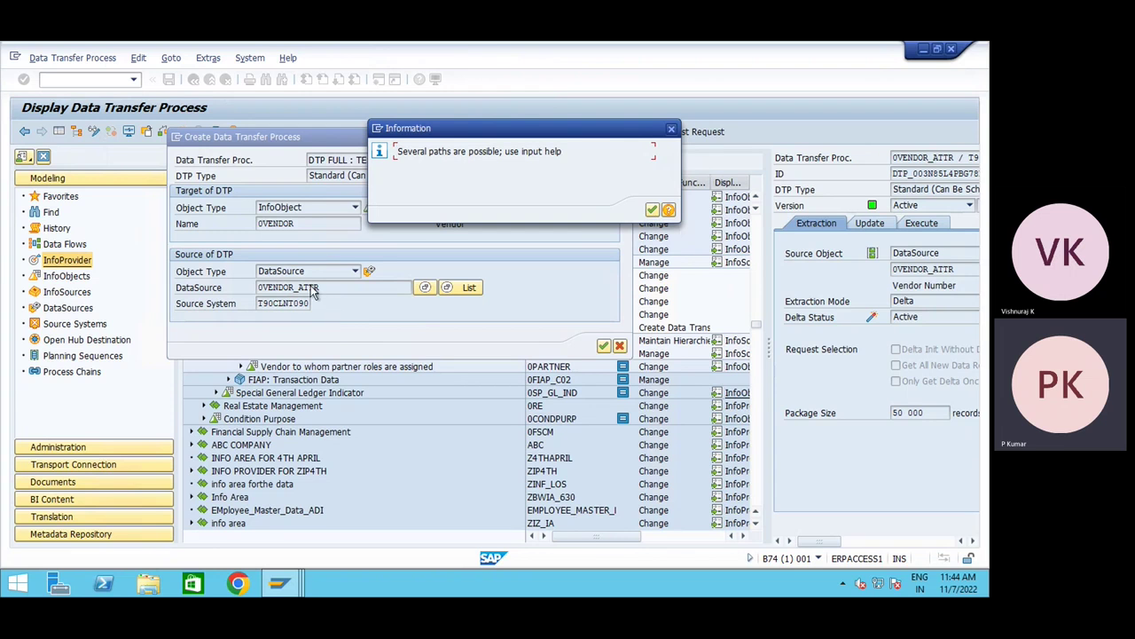
left_click(672, 130)
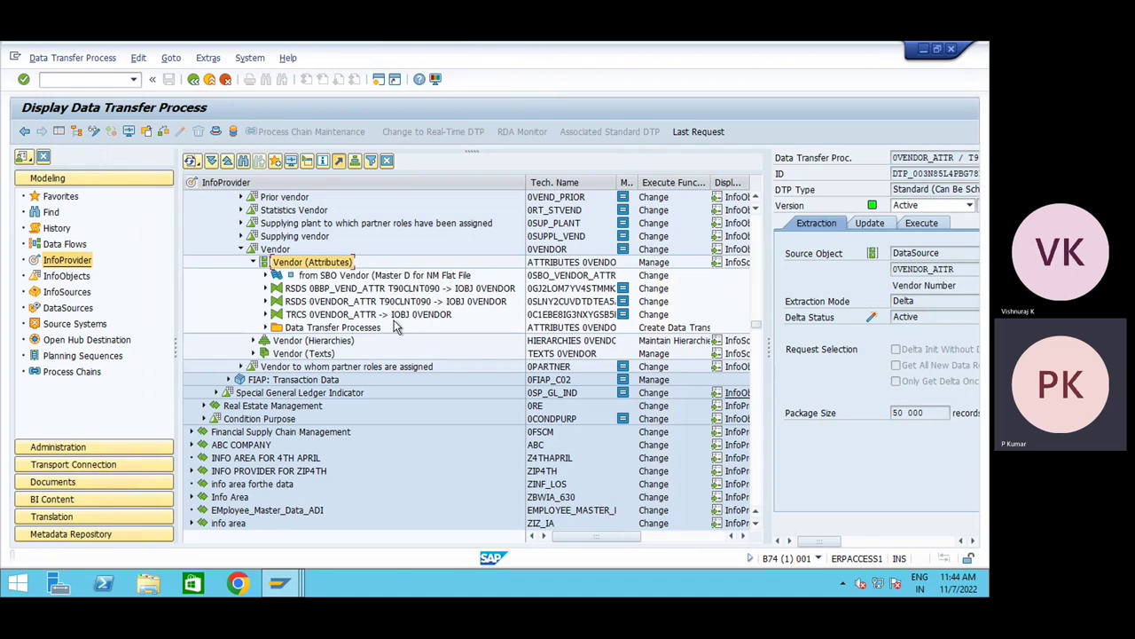
- Display the DataSources of source system ODP CONNECTION RAVI, expand Sales and Distribution, and narrow the DataSource name column
left_click(239, 250)
left_click(240, 249)
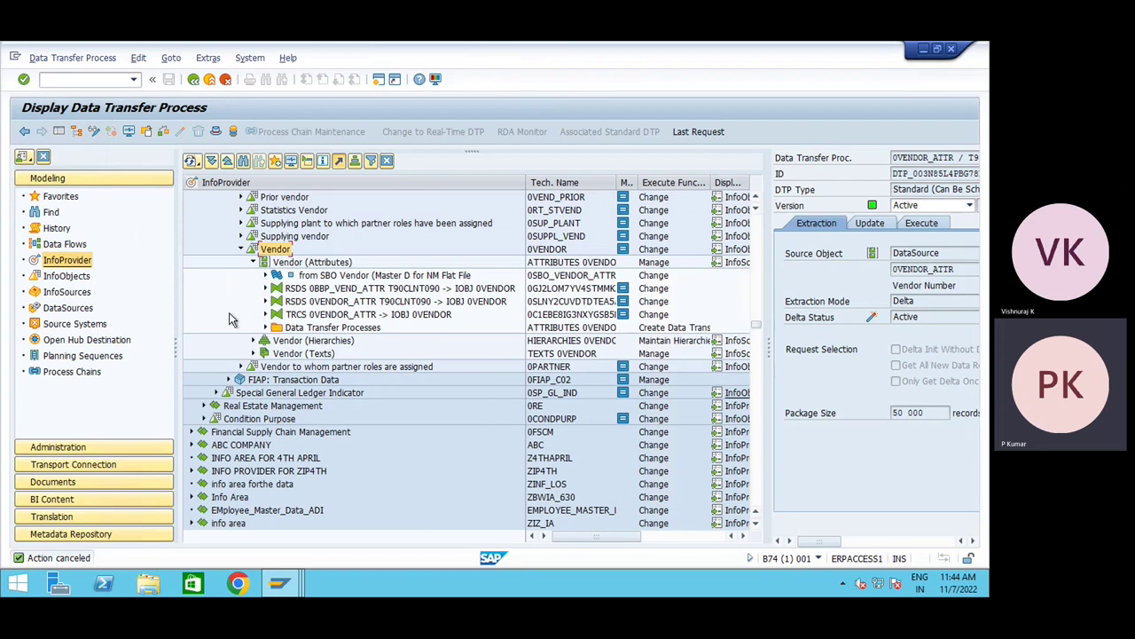
left_click(74, 325)
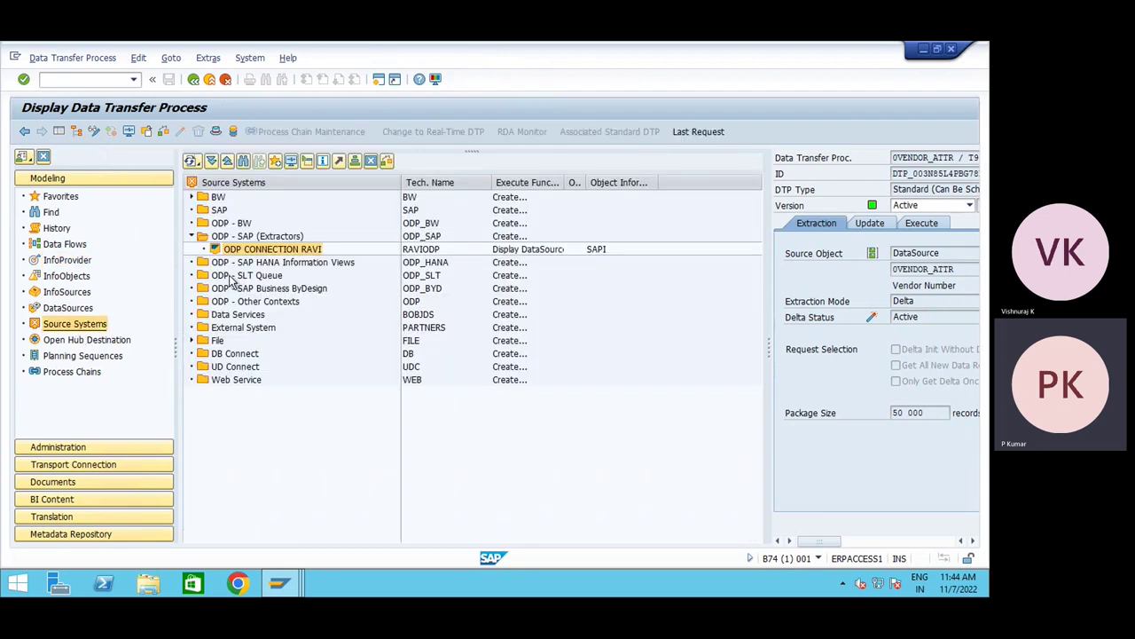
double_click(235, 251)
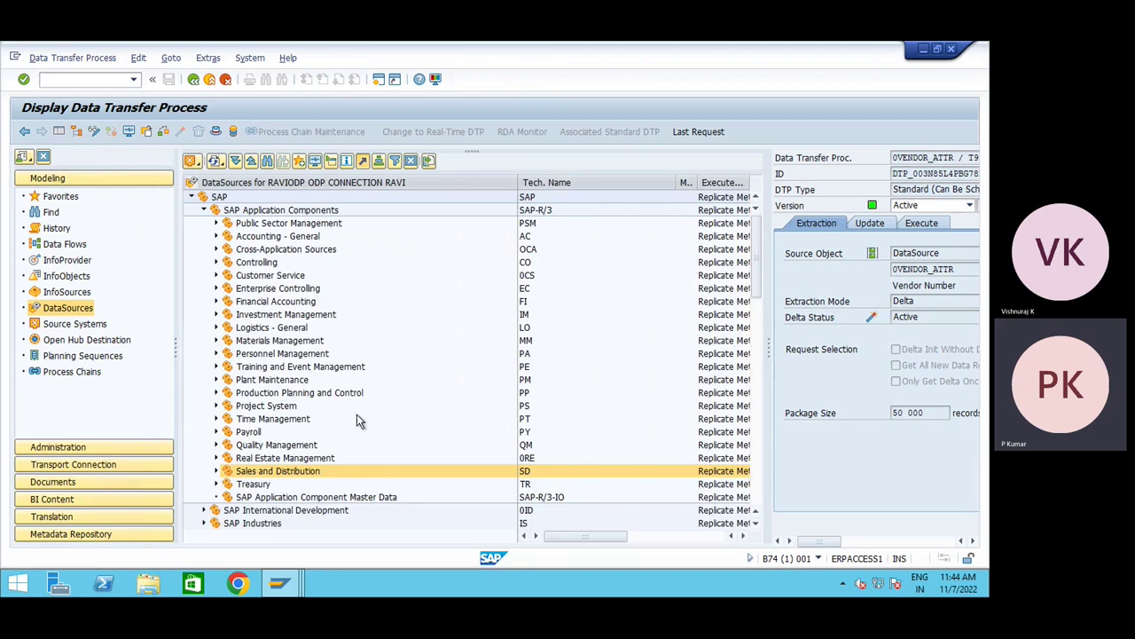
left_click(215, 471)
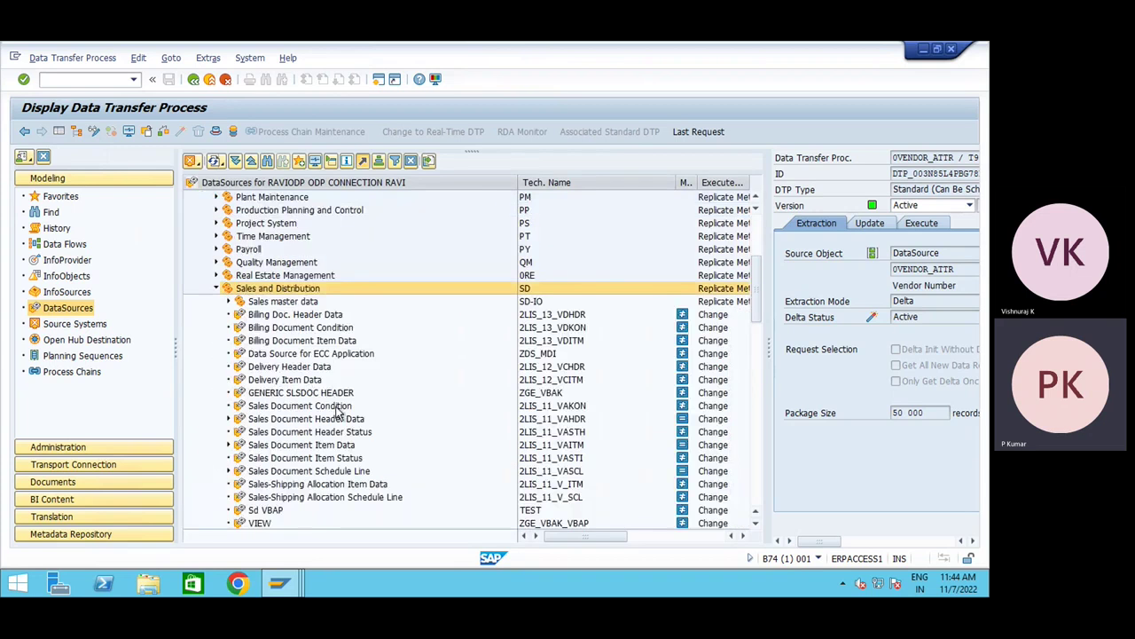
scroll(344, 392, "down", 3)
scroll(344, 392, "down", 1)
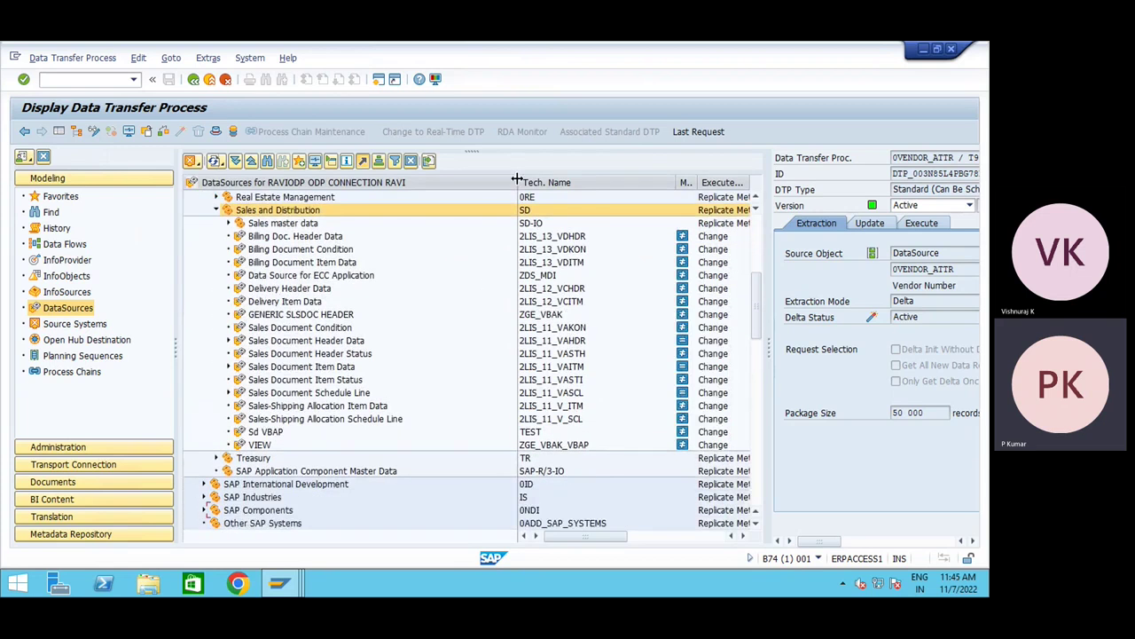
left_click_drag(517, 179, 422, 182)
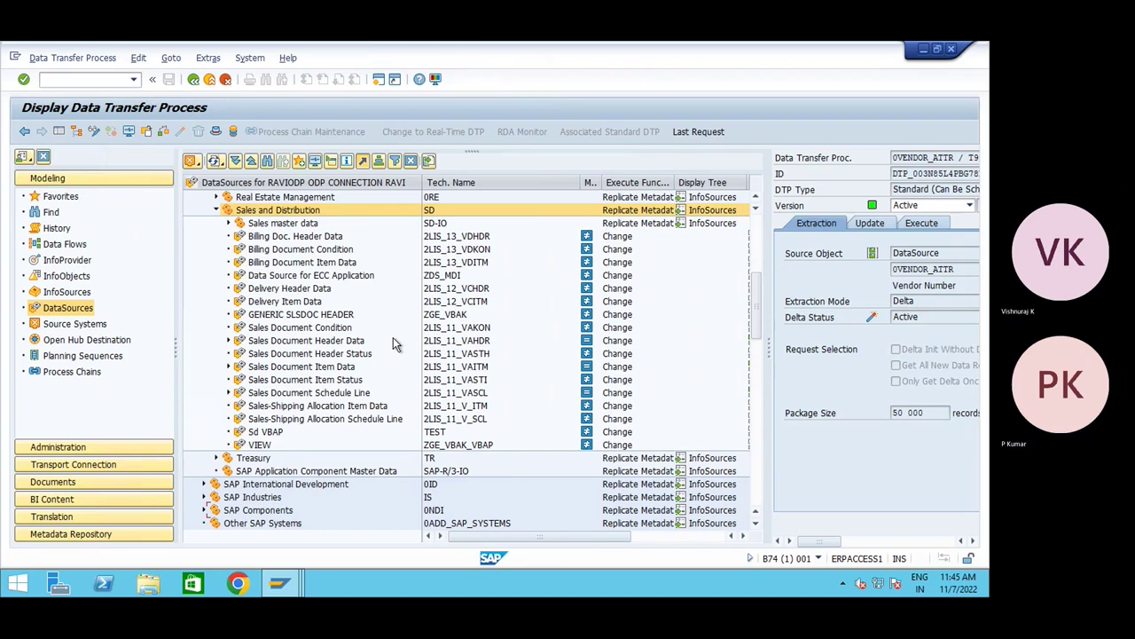
scroll(393, 344, "up", 1)
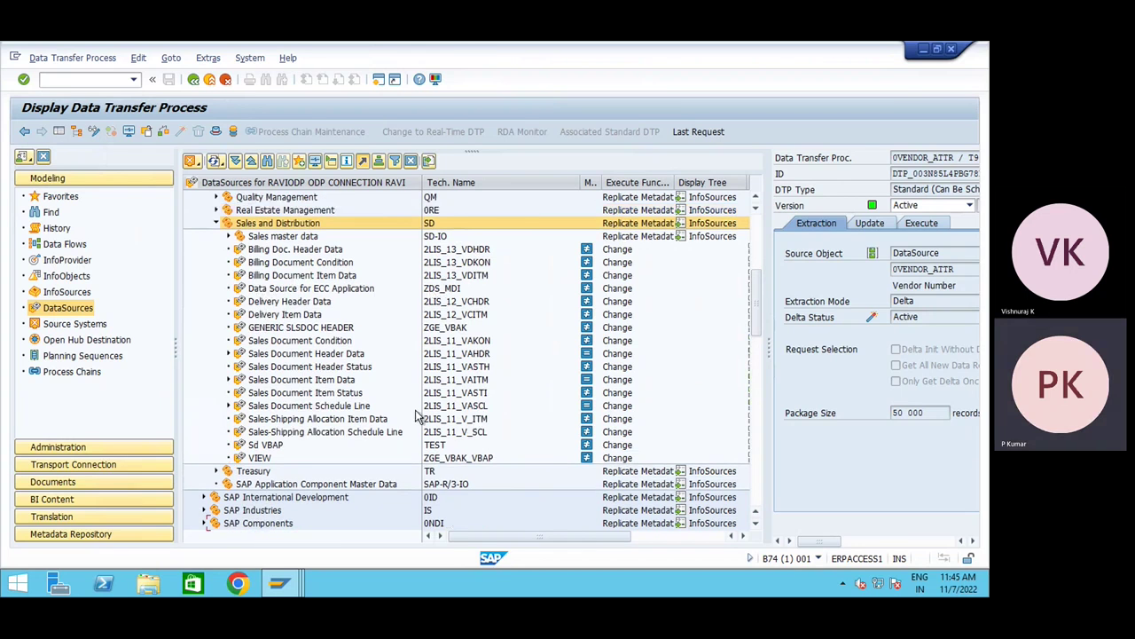
- Select the technical name 2LIS_12_VCHDR of the Delivery Header Data DataSource under Sales and Distribution
left_click(277, 250)
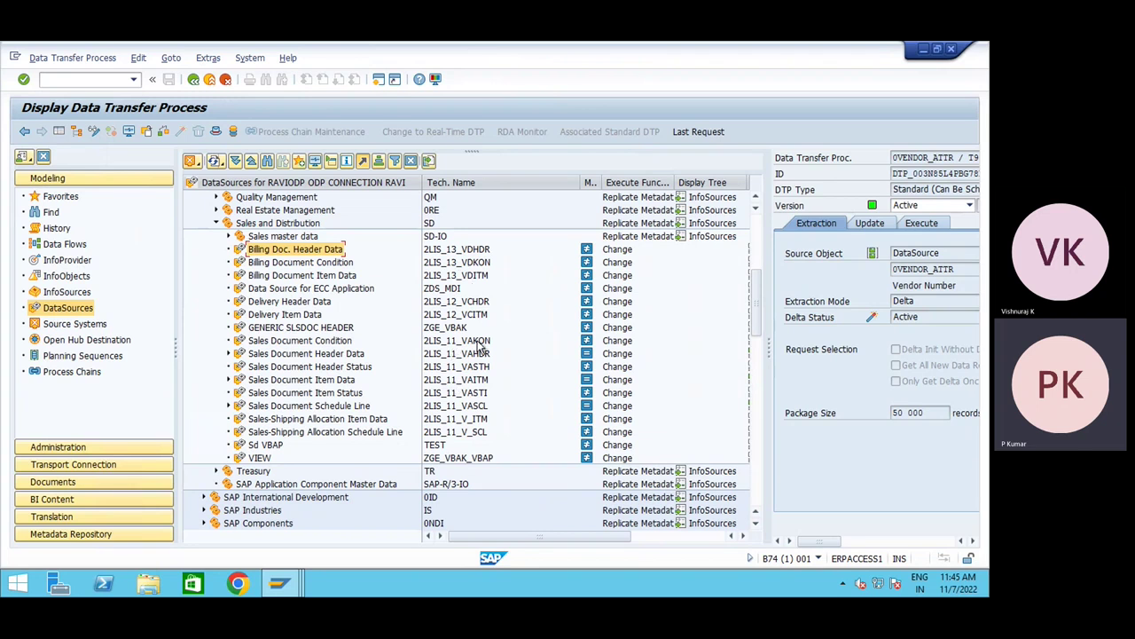
left_click(469, 304)
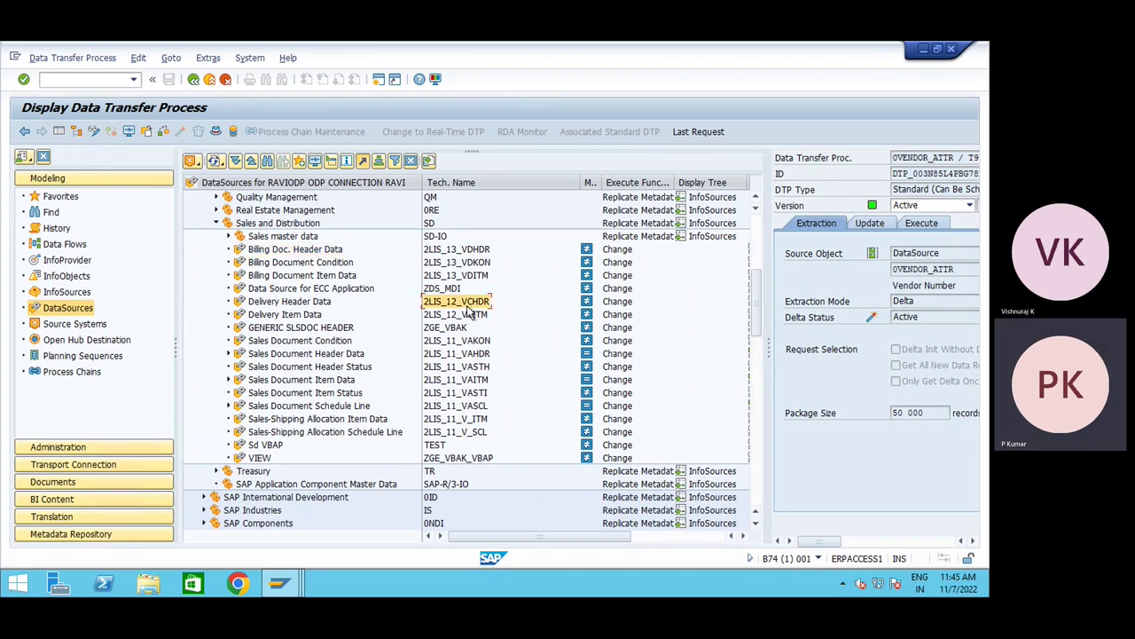
left_click(253, 305)
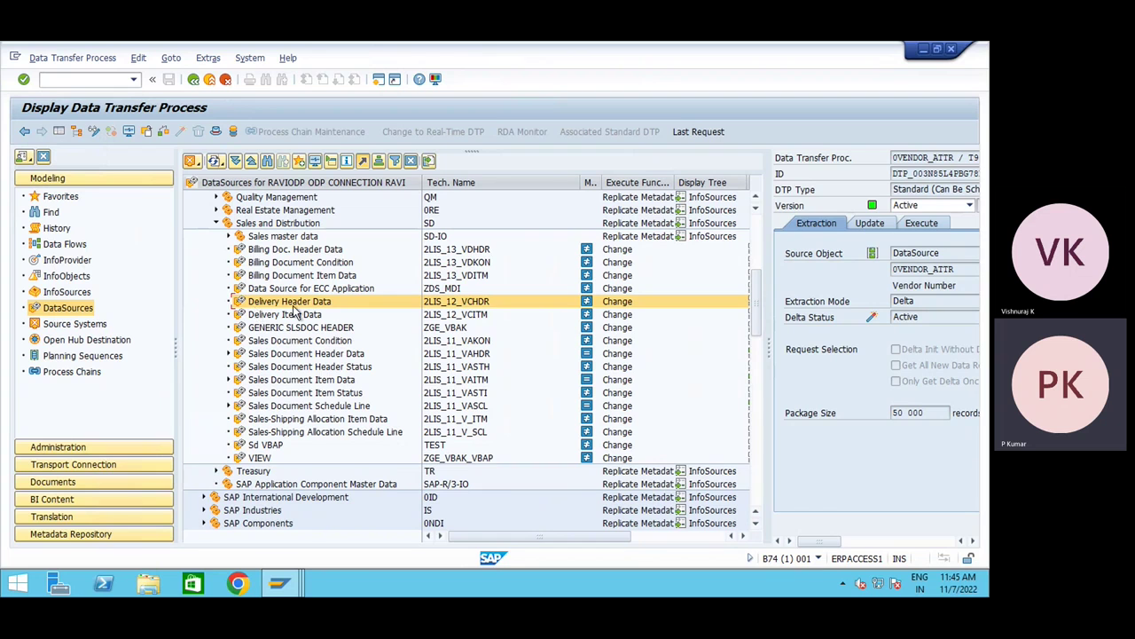
left_click(456, 304)
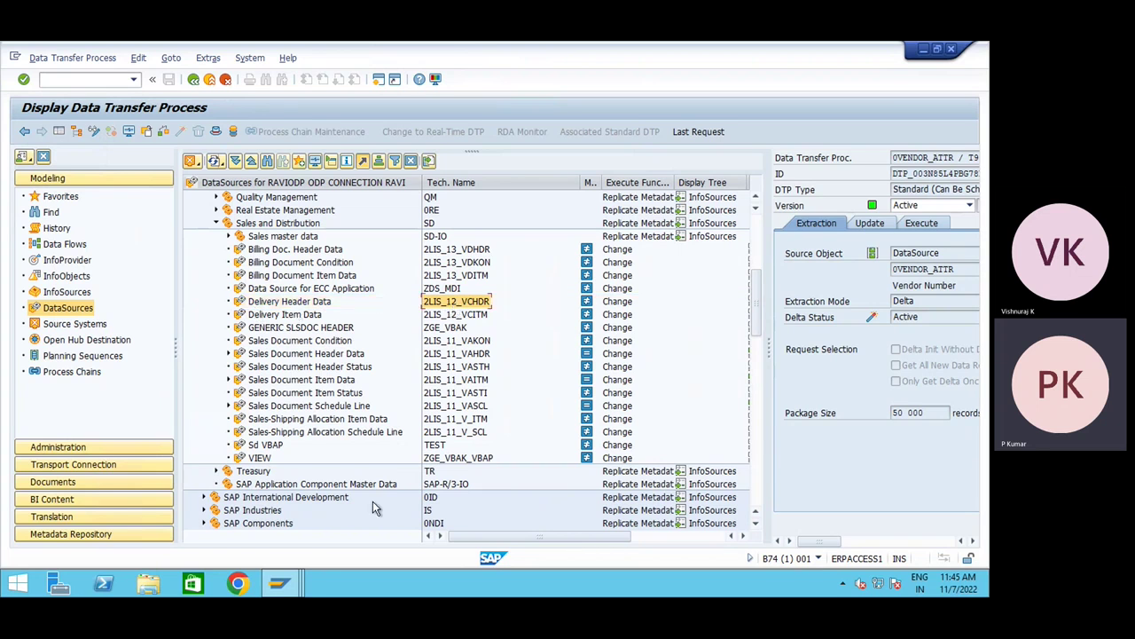
- Switch to the Data Browser session for table ROOSATTR and check the number of entries for DataSource 2LIS_12_VCHDR
left_click(282, 585)
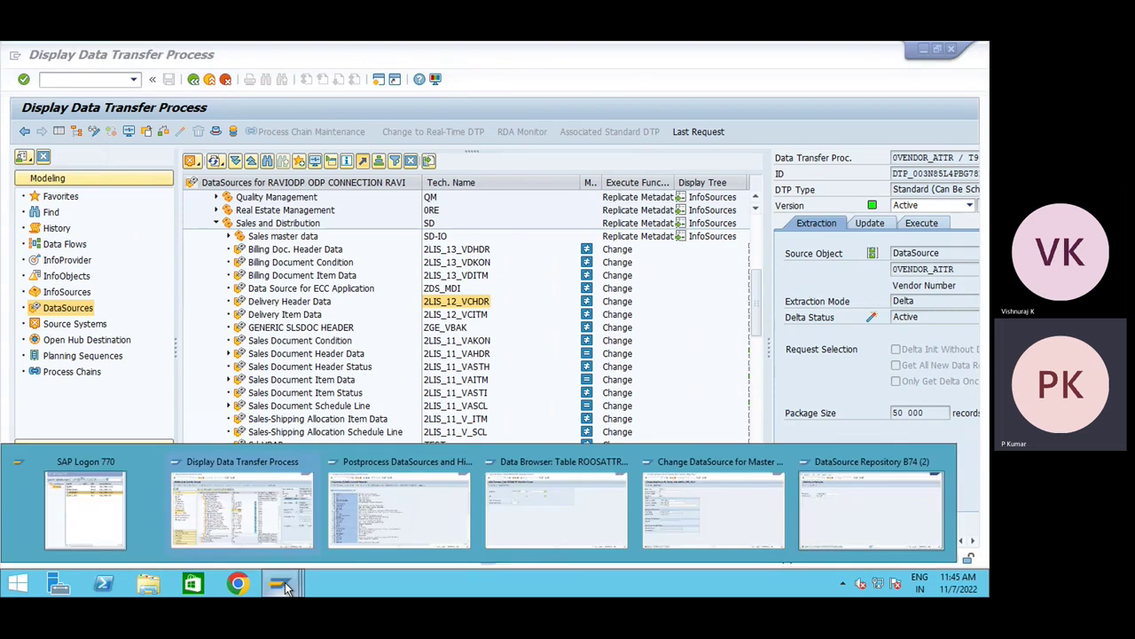
left_click(537, 524)
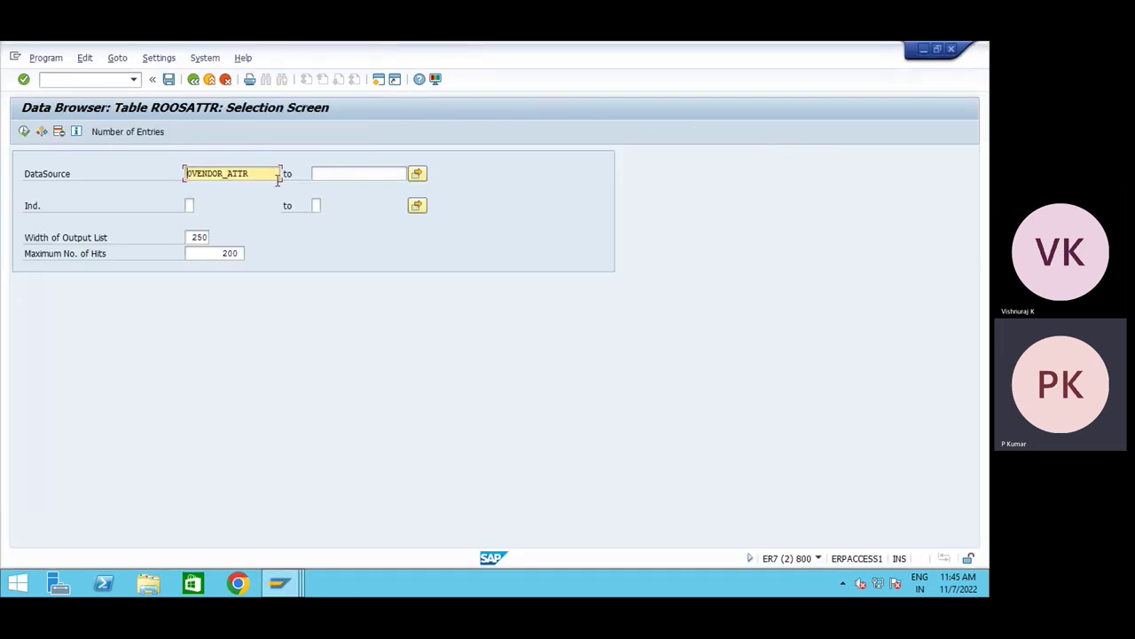
left_click_drag(278, 177, 83, 162)
type("2LIS_12_VCHDR")
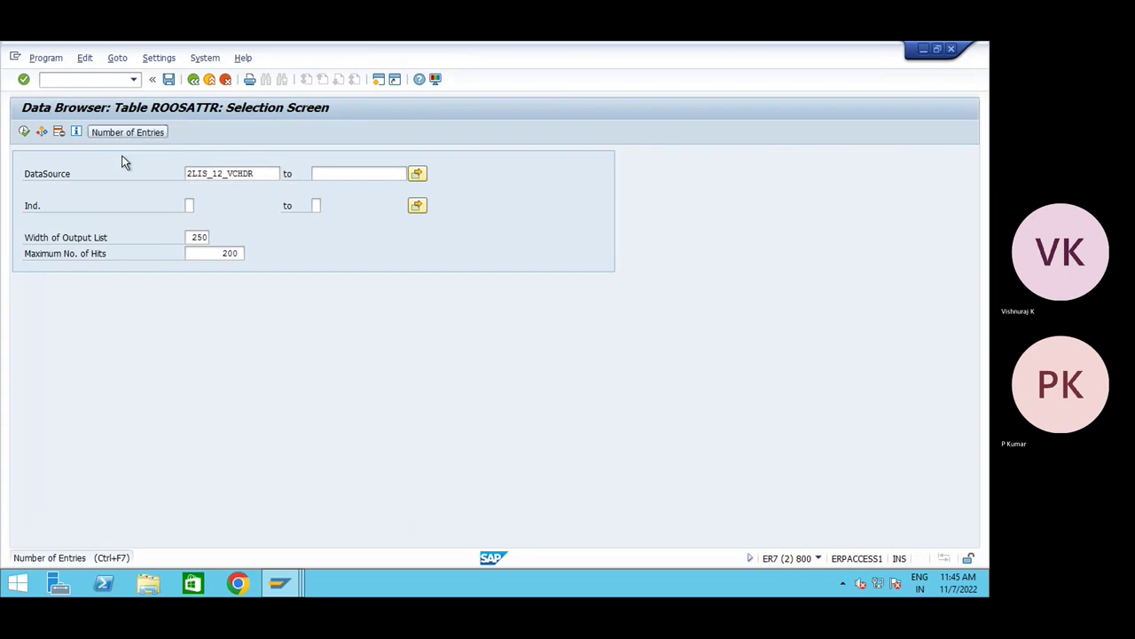
left_click(127, 131)
left_click(293, 332)
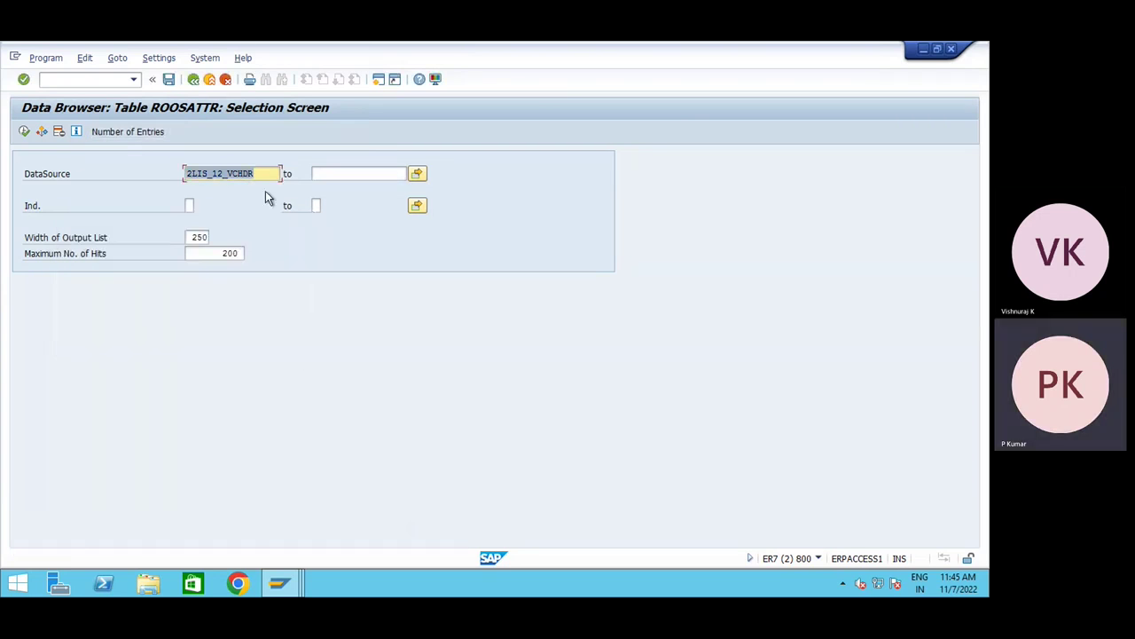
left_click_drag(262, 175, 156, 173)
type("2LIS_12_VCHDR")
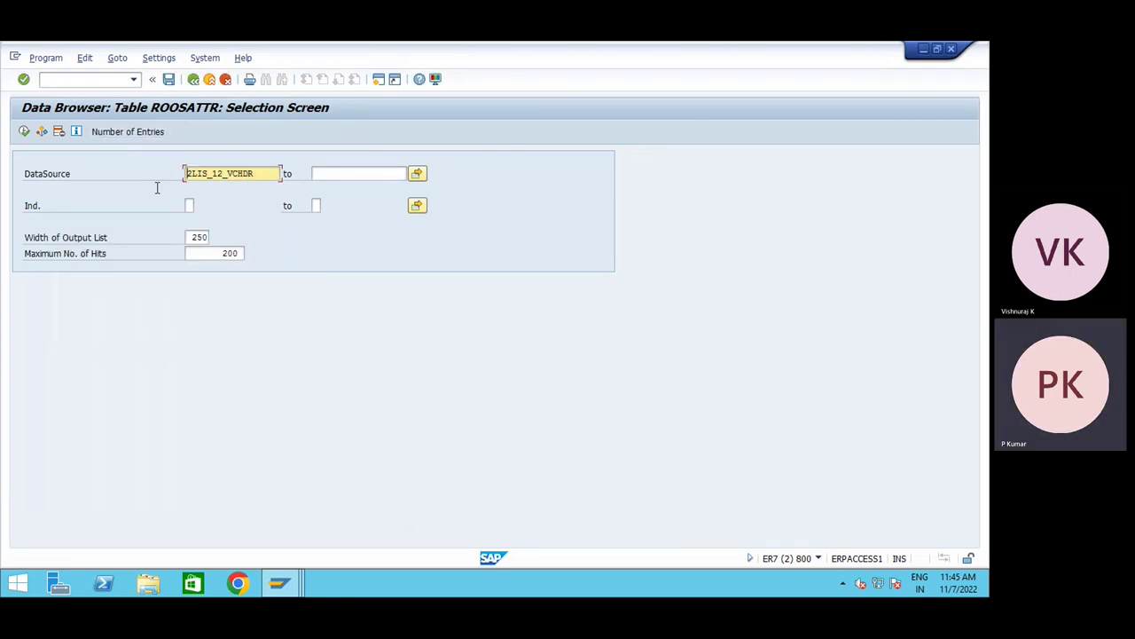
- Switch to the DataSource Repository session and replicate DataSource 2LIS_12_VCHDR for source system RAVIODP
left_click(302, 590)
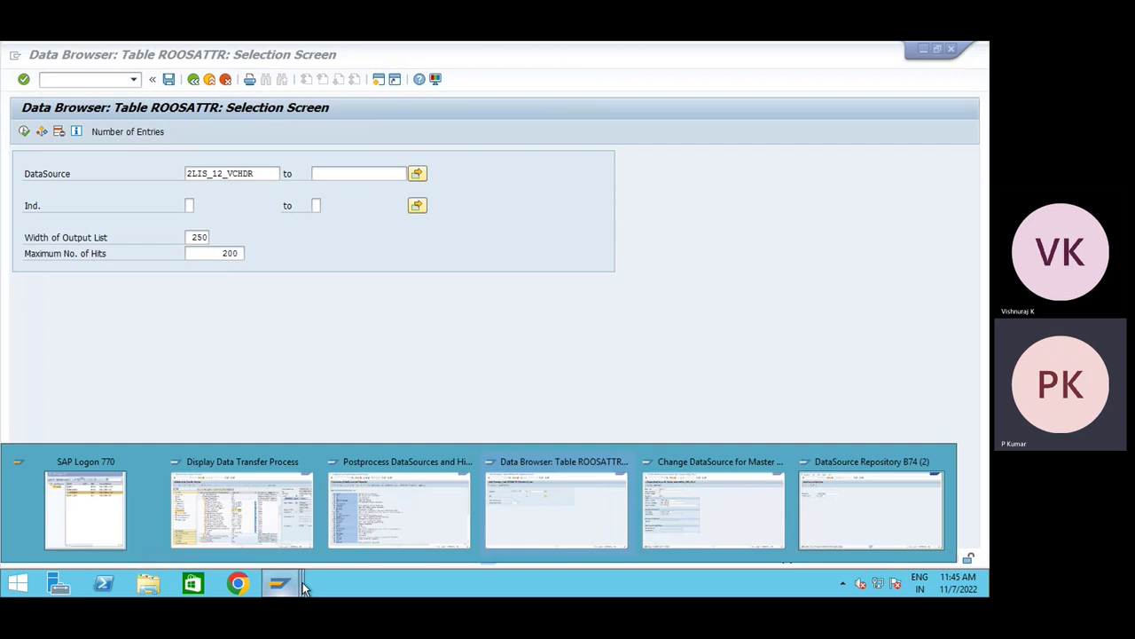
left_click(825, 511)
left_click_drag(183, 189, 67, 189)
type("2LIS_12_VCHDR")
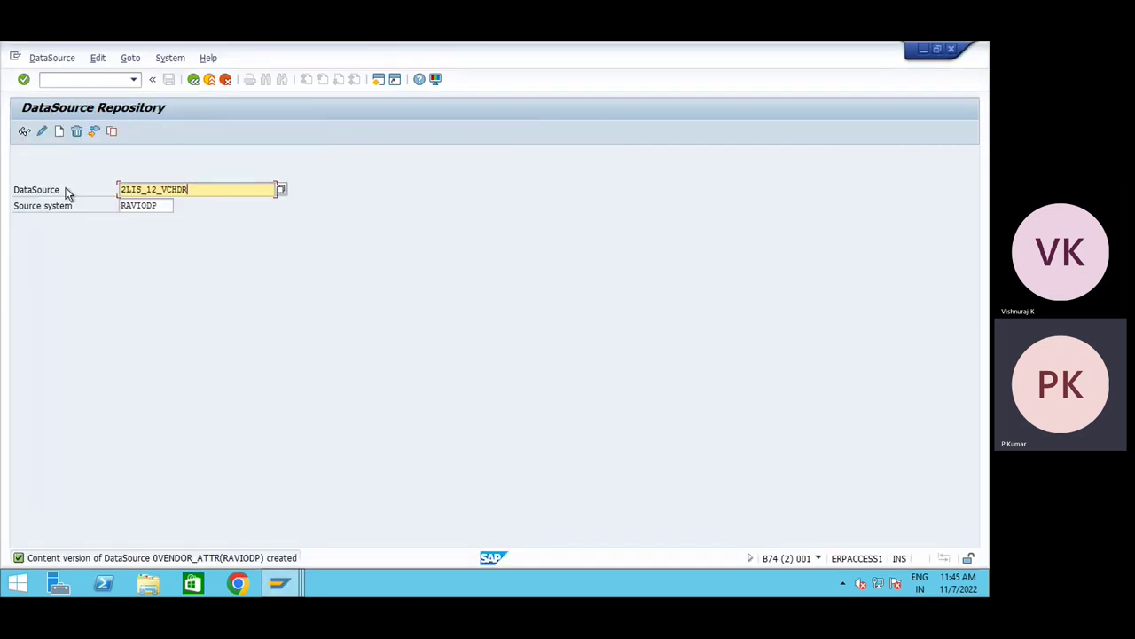
left_click(40, 61)
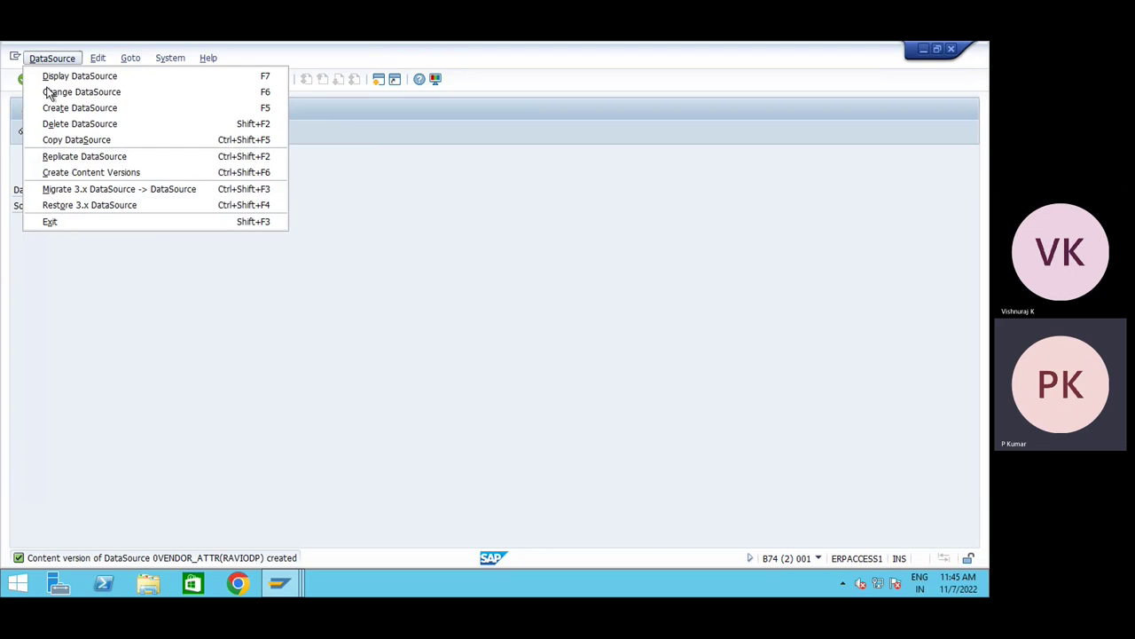
left_click(68, 156)
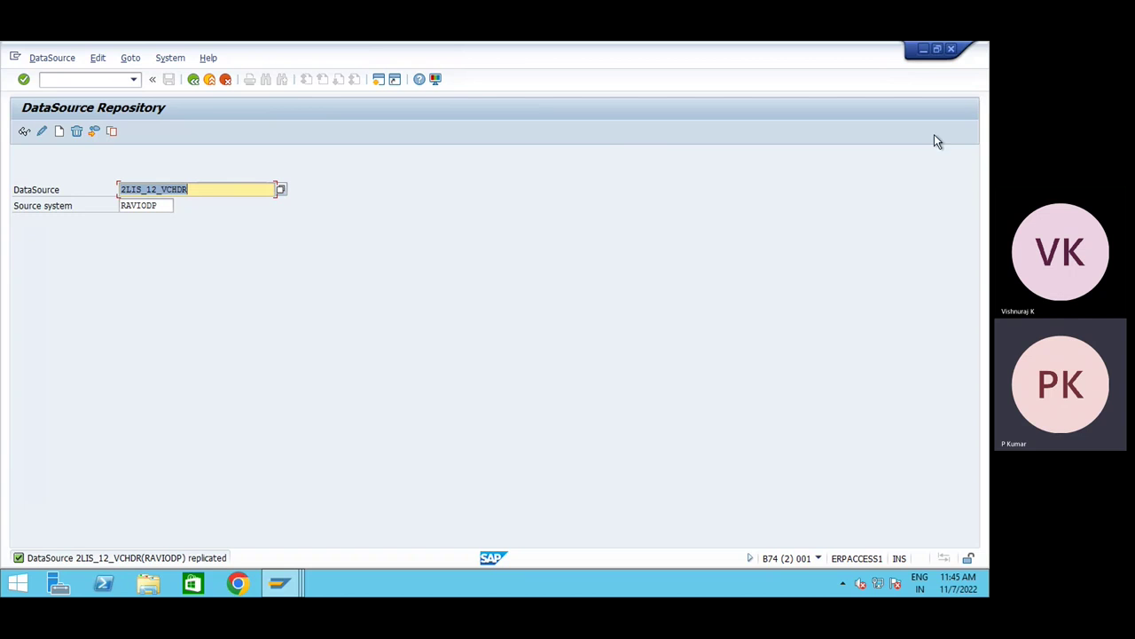
- Return to the DataSource tree session, open Delivery Header Data from RAVIODP, and activate the DataSource
left_click(921, 50)
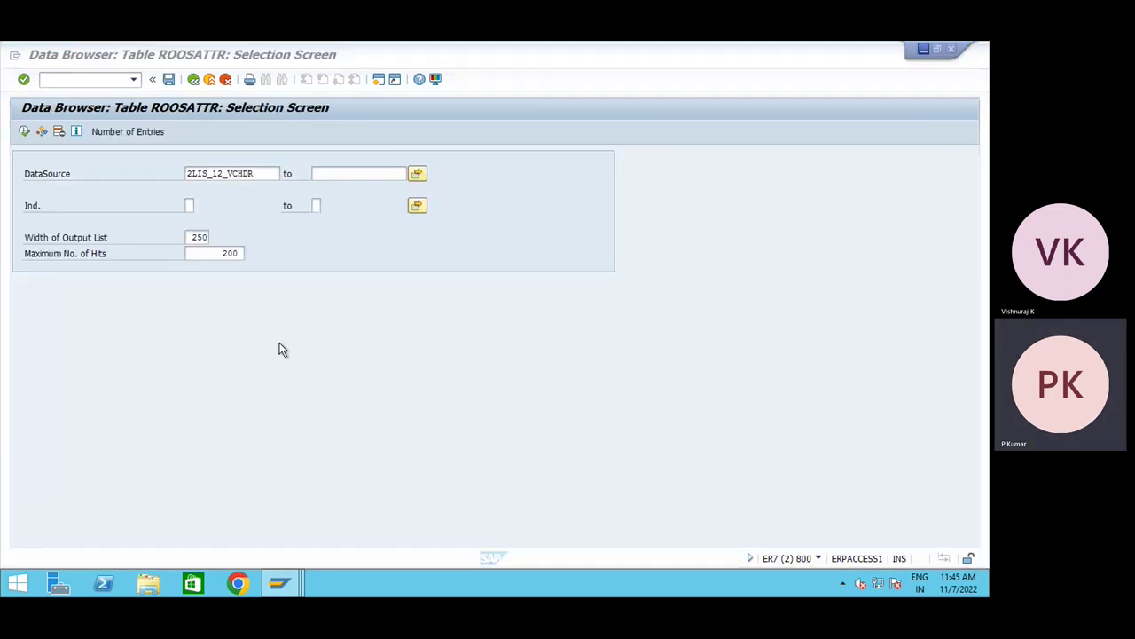
left_click(279, 582)
left_click(256, 517)
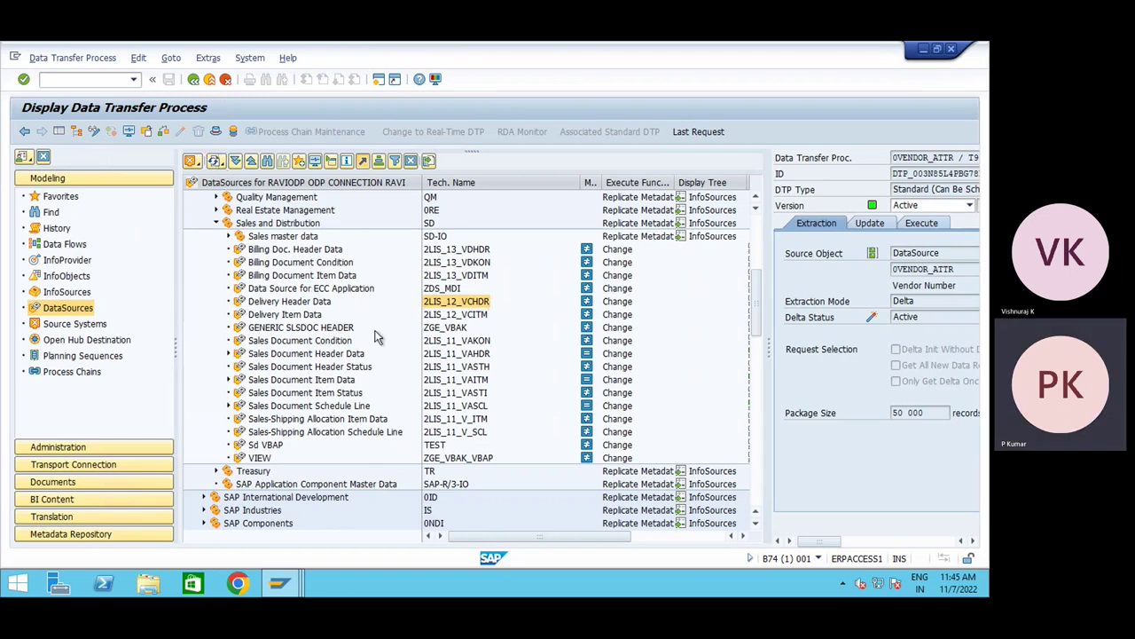
scroll(355, 332, "up", 2)
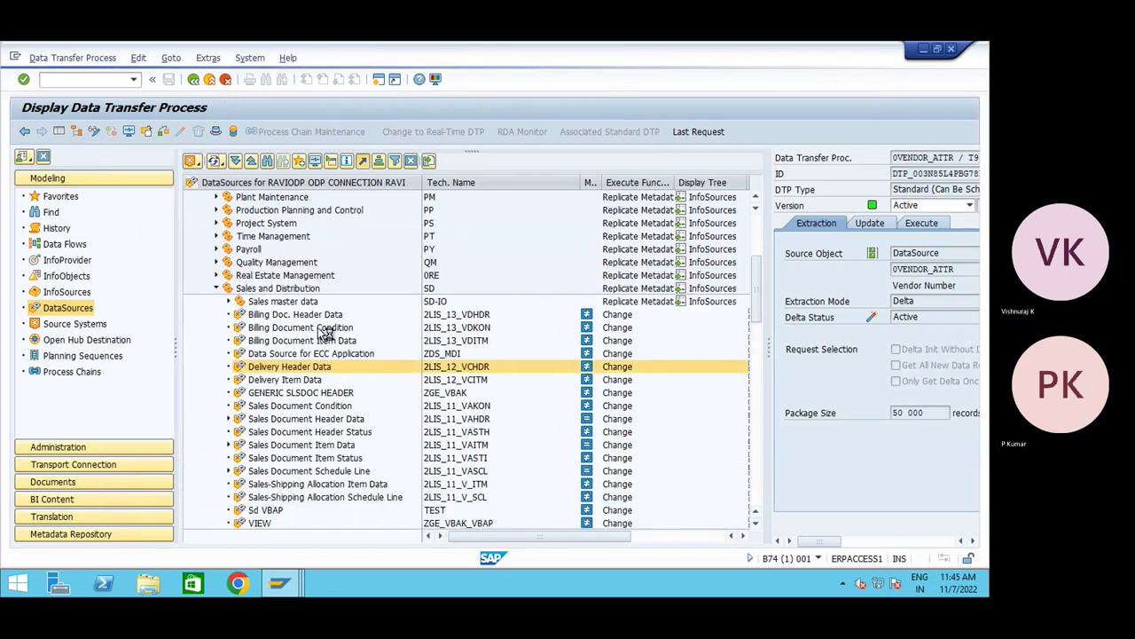
left_click(250, 371)
double_click(251, 371)
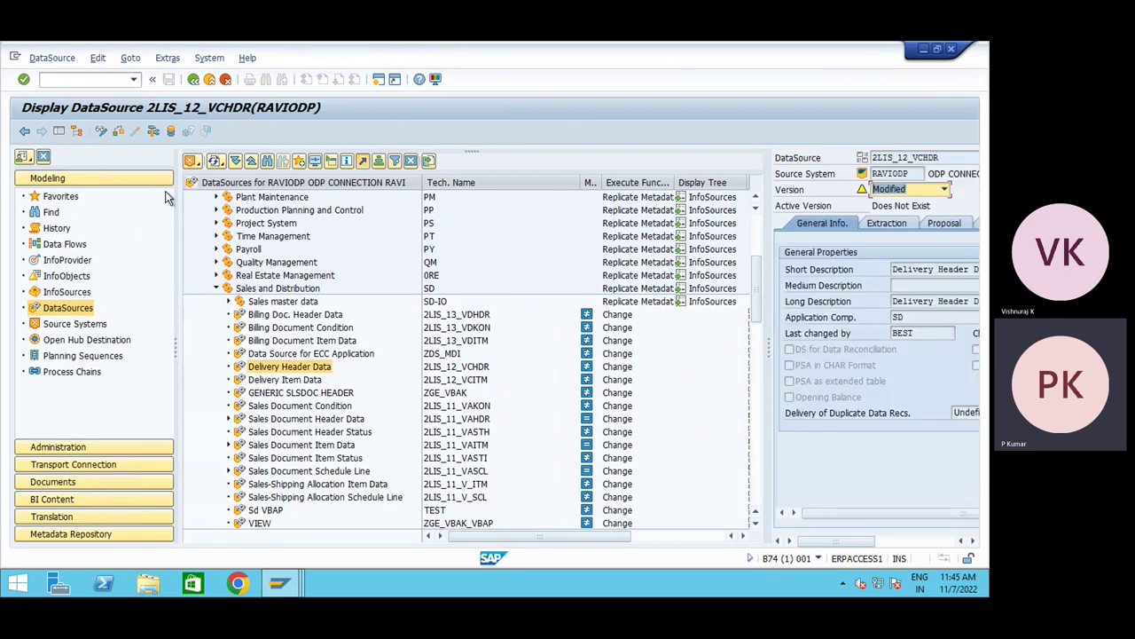
left_click(136, 132)
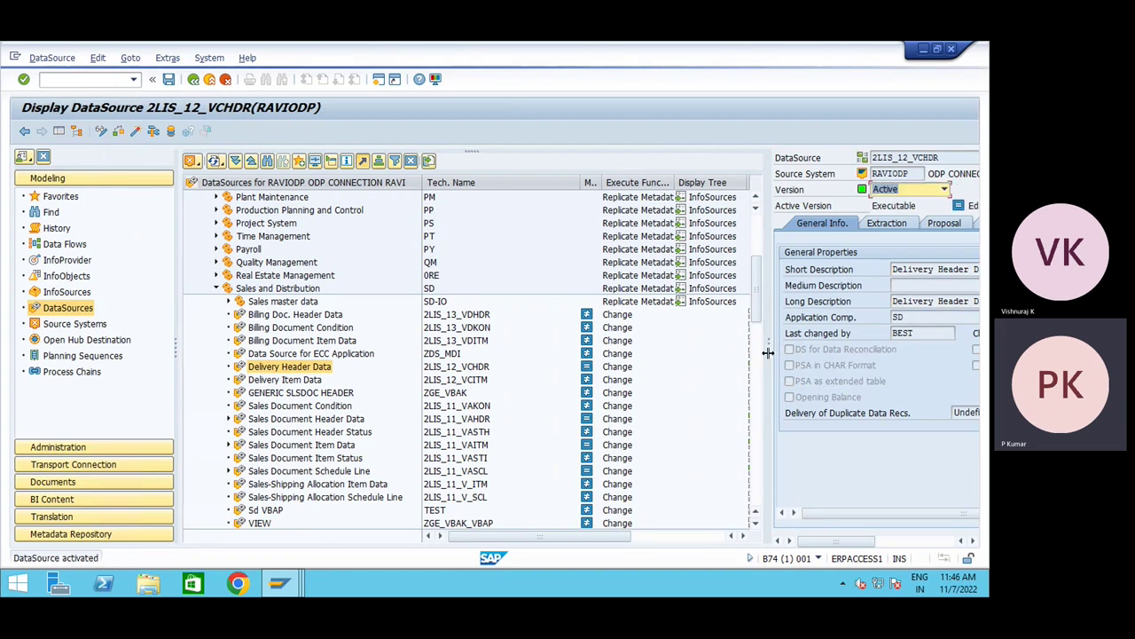
- Enlarge the DataSource detail area and copy the DataSource name 2LIS_12_VCHDR
left_click_drag(768, 349, 499, 341)
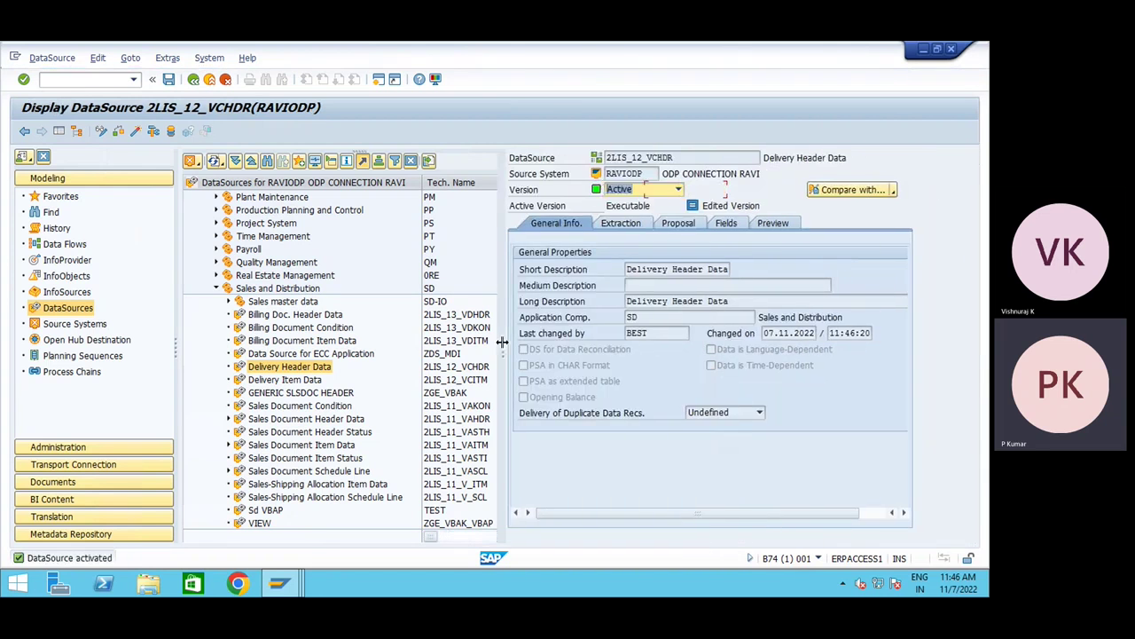
left_click(644, 173)
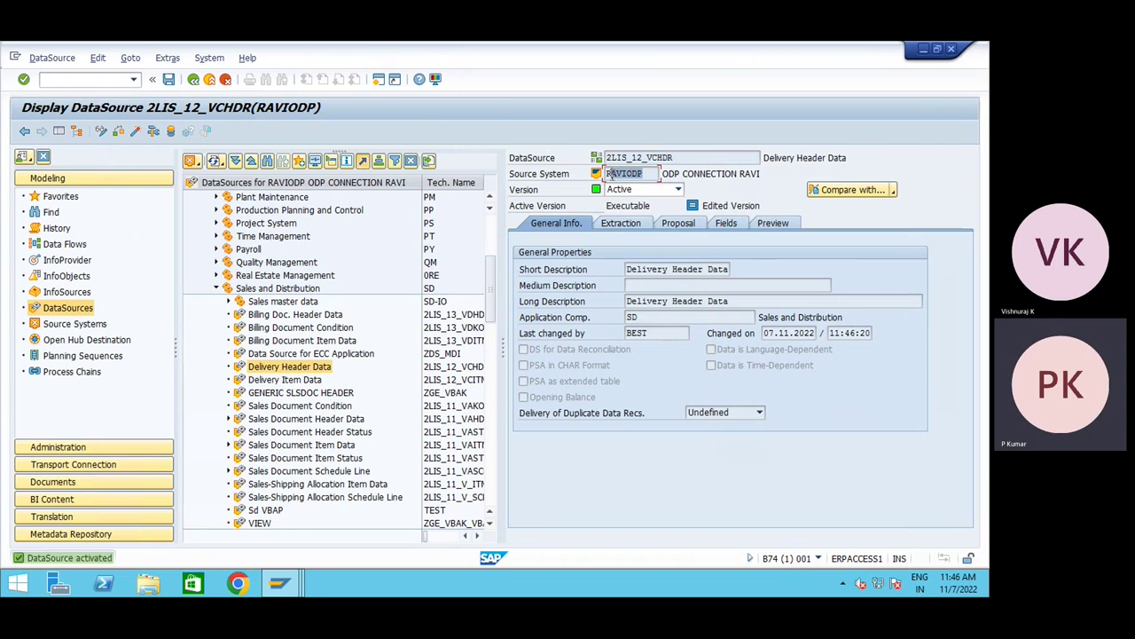
left_click_drag(761, 174, 607, 157)
key("ctrl+c")
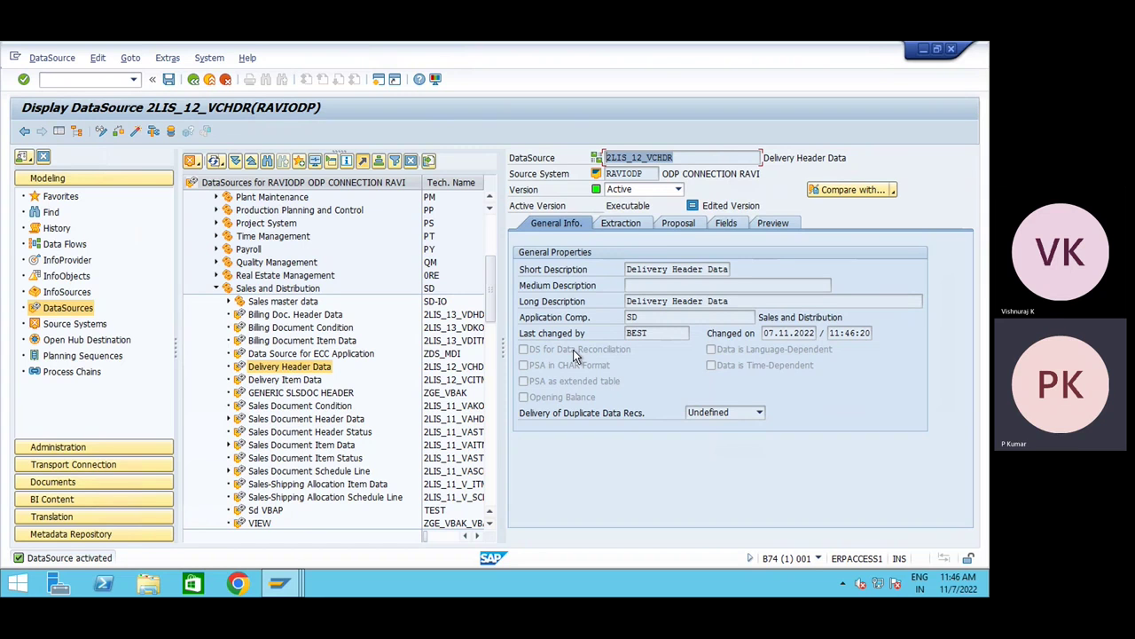
- Examine the extraction settings, fields and field proposal of DataSource 2LIS_12_VCHDR
left_click(632, 224)
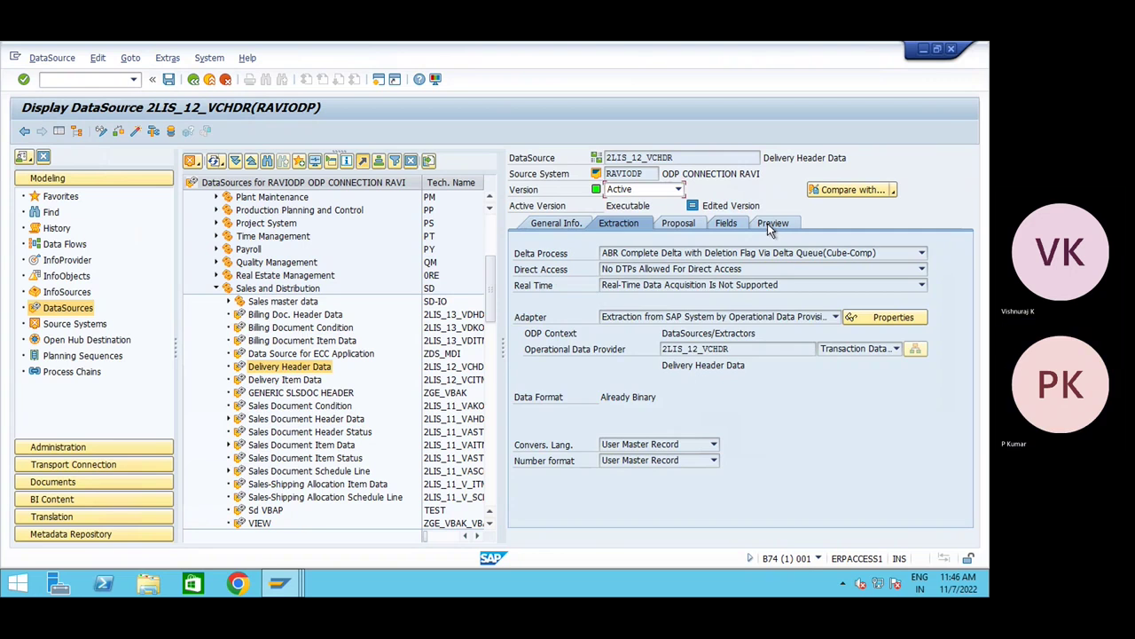
left_click(722, 227)
left_click(681, 223)
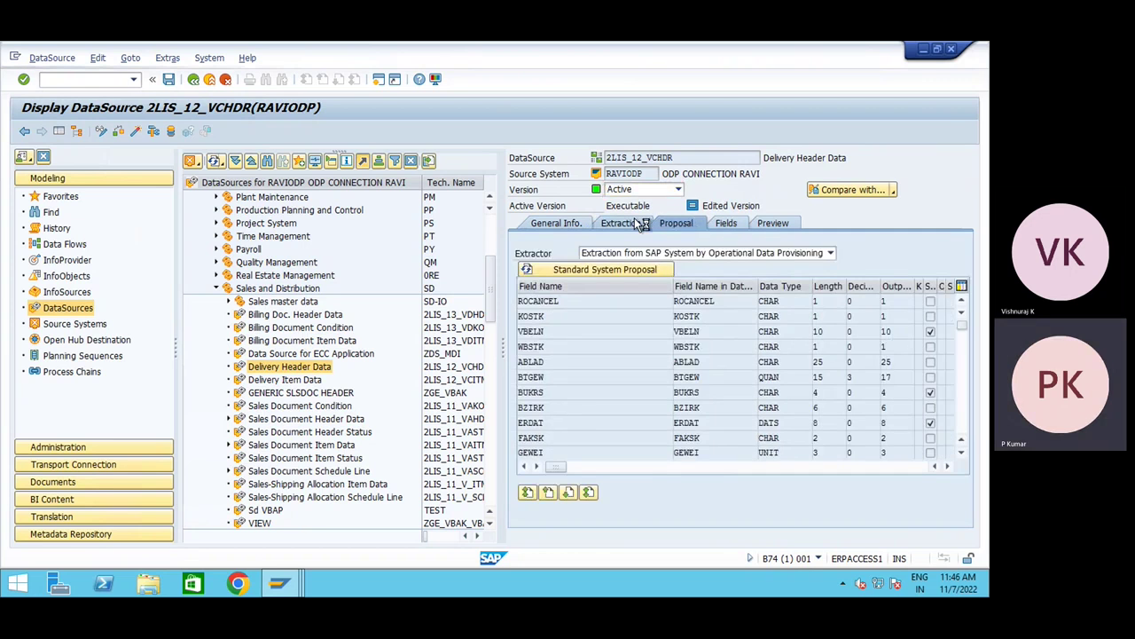
left_click(635, 223)
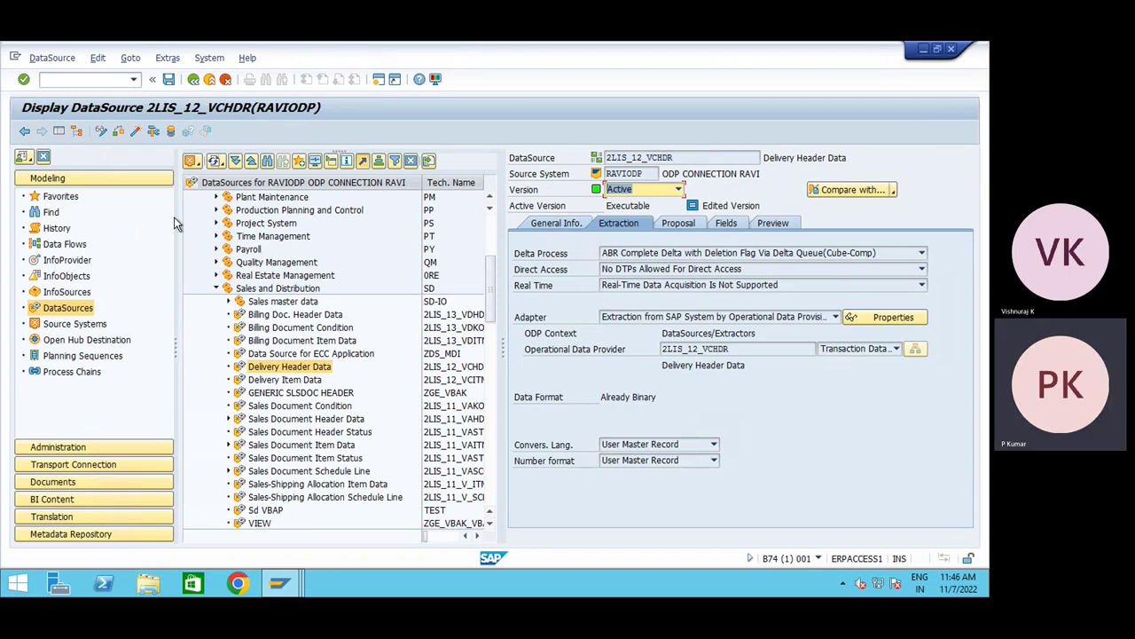
- Show DataSource 2LIS_12_VCHDR full width, review its general information and extraction adapter, and open the data preview page
left_click(62, 133)
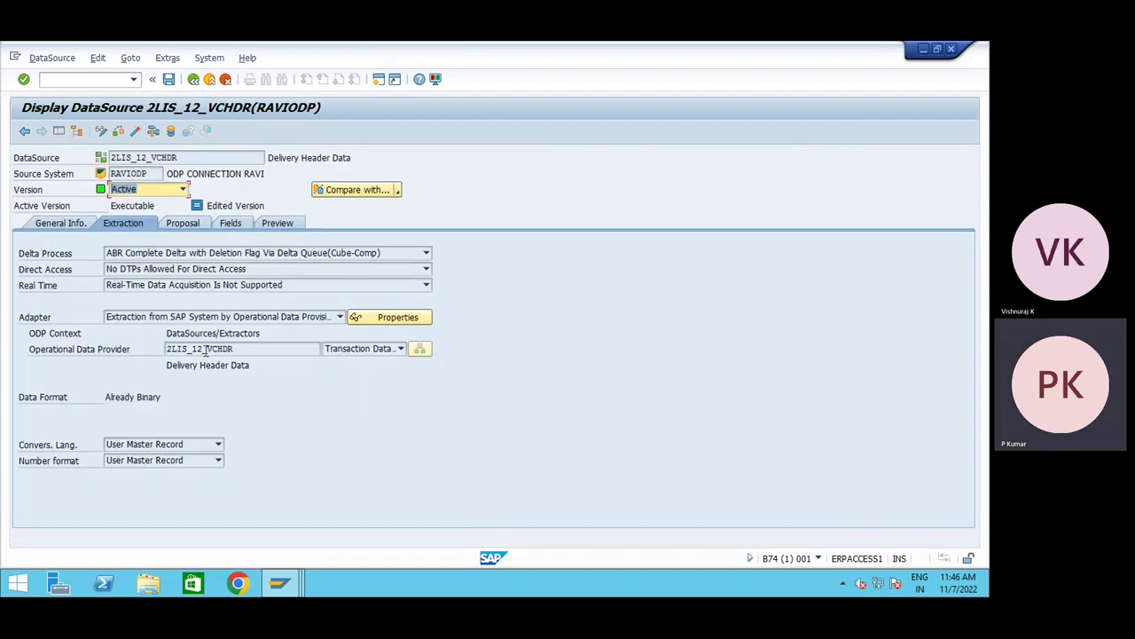
left_click(74, 224)
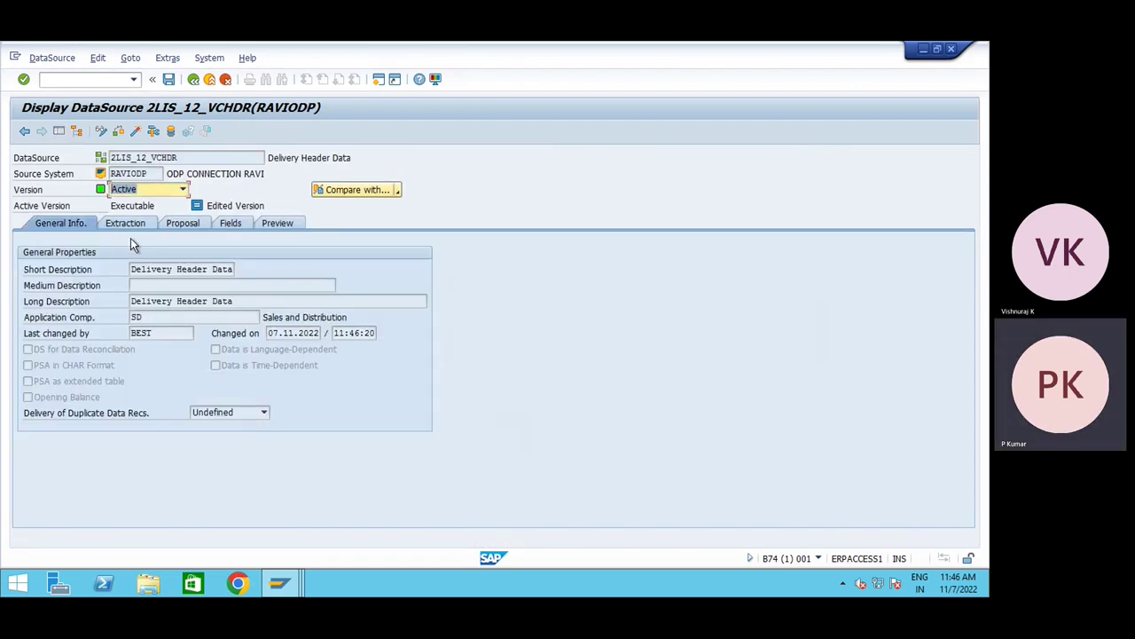
left_click(126, 222)
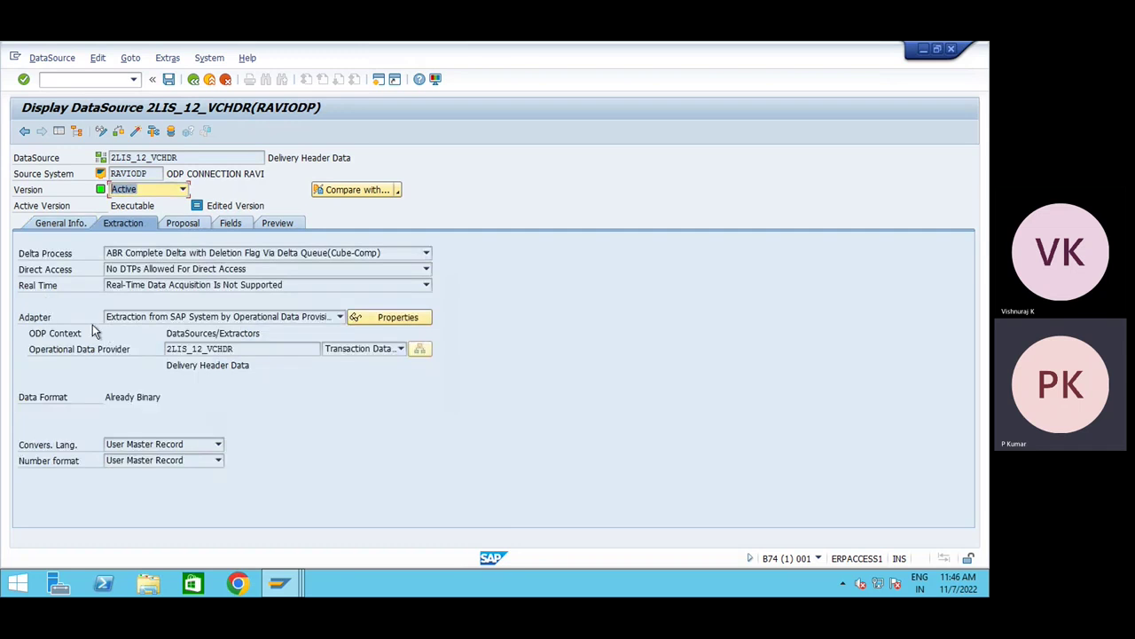
left_click(149, 318)
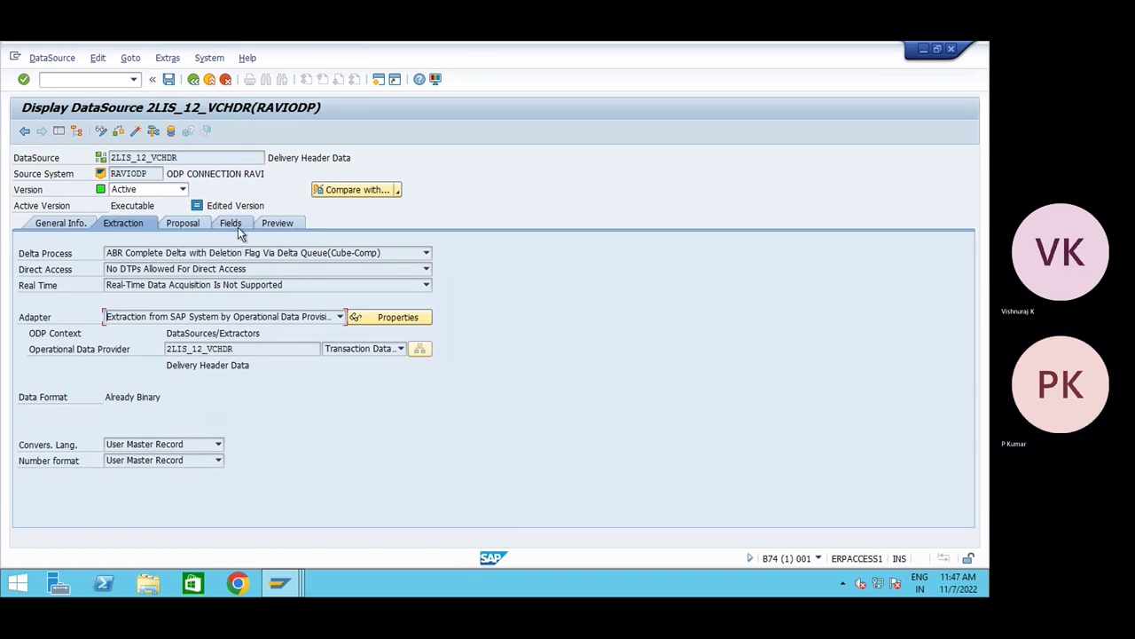
left_click(275, 223)
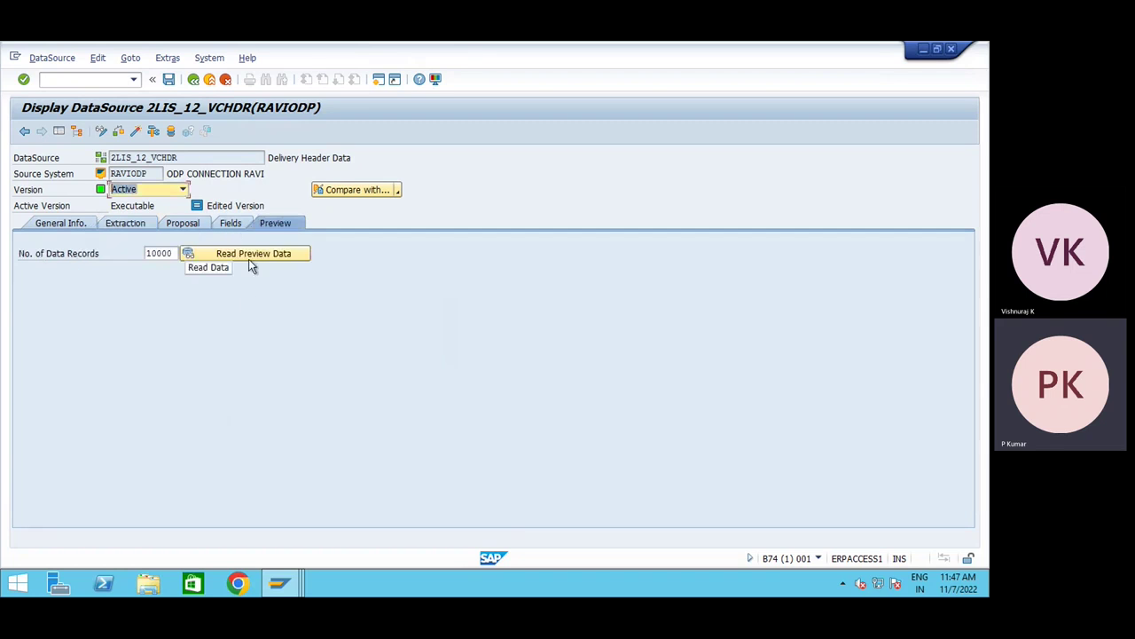
- Read the preview data of the delivery header DataSource and select its technical name 2LIS_12_VCHDR in a widened DataSource tree
left_click(251, 256)
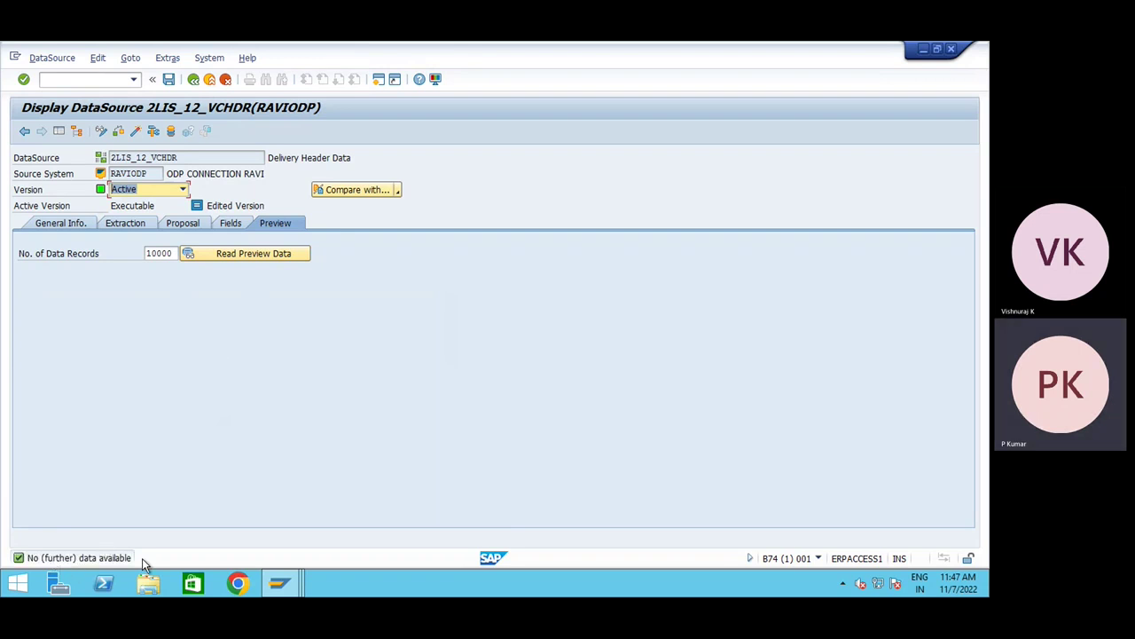
left_click(58, 131)
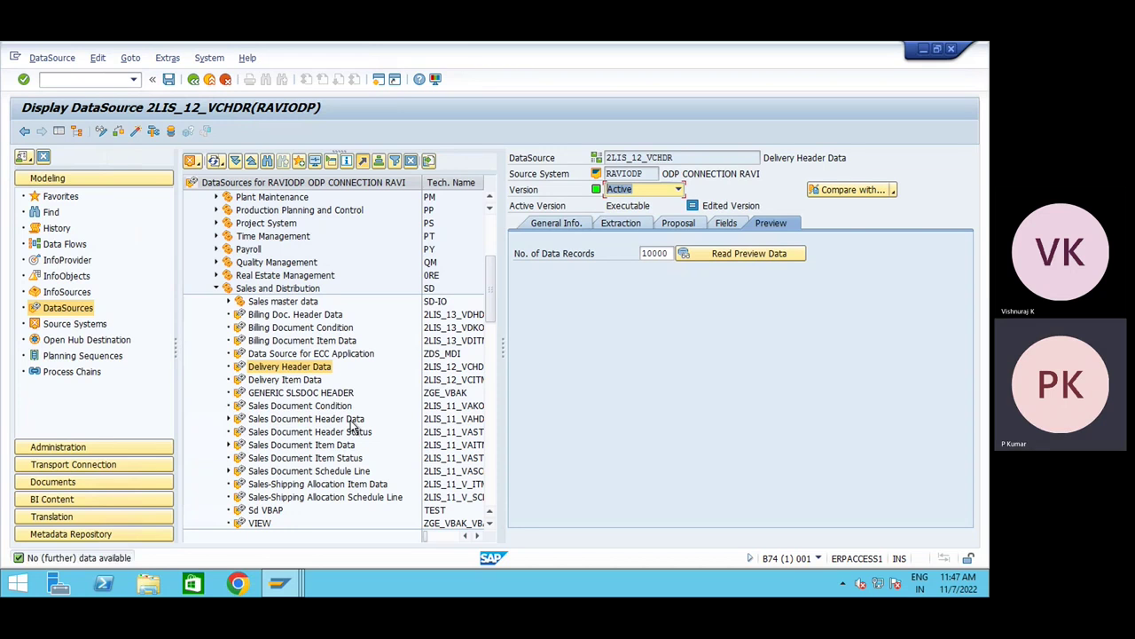
left_click_drag(502, 355, 621, 352)
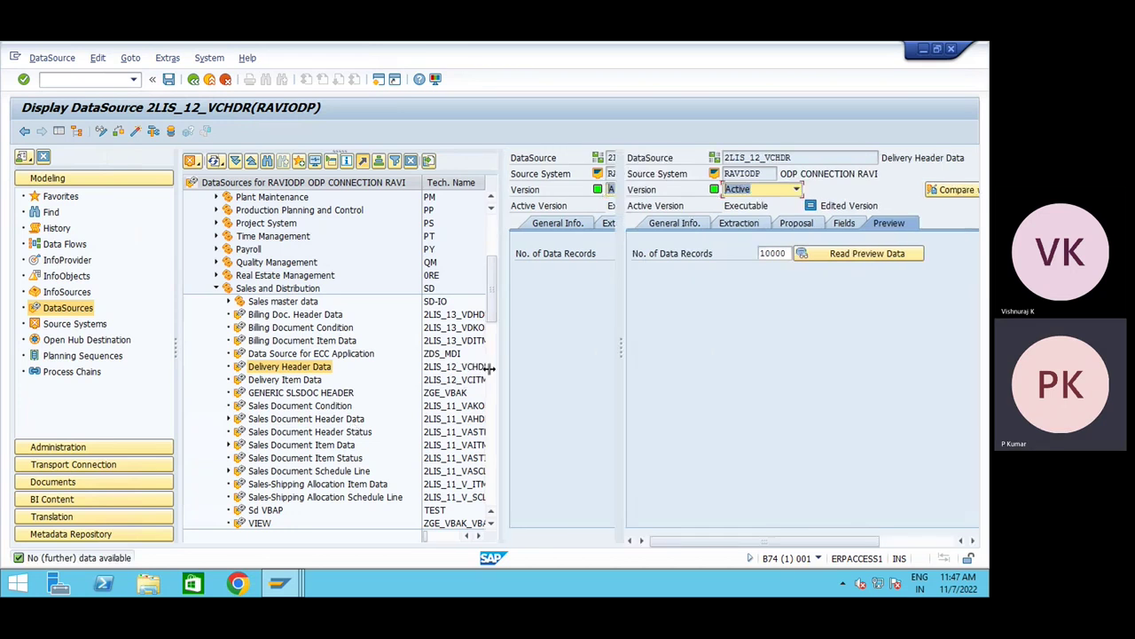
left_click(470, 369)
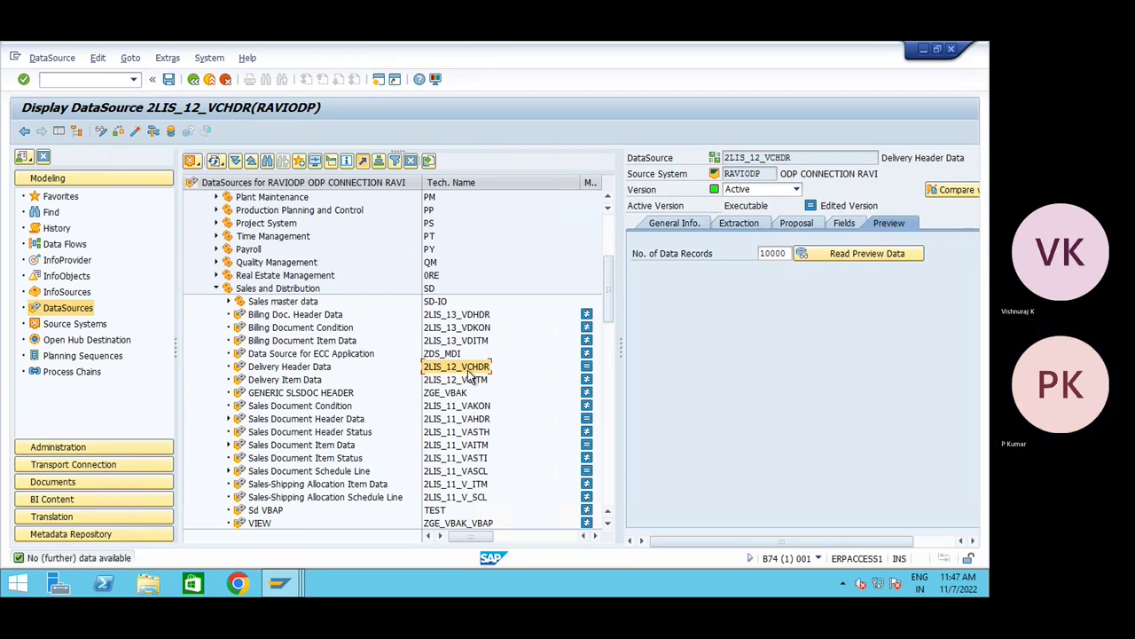
- Run a test extraction of DataSource 2LIS_12_VCHDR in the ER7 source system with transaction RSA3
mouse_move(279, 583)
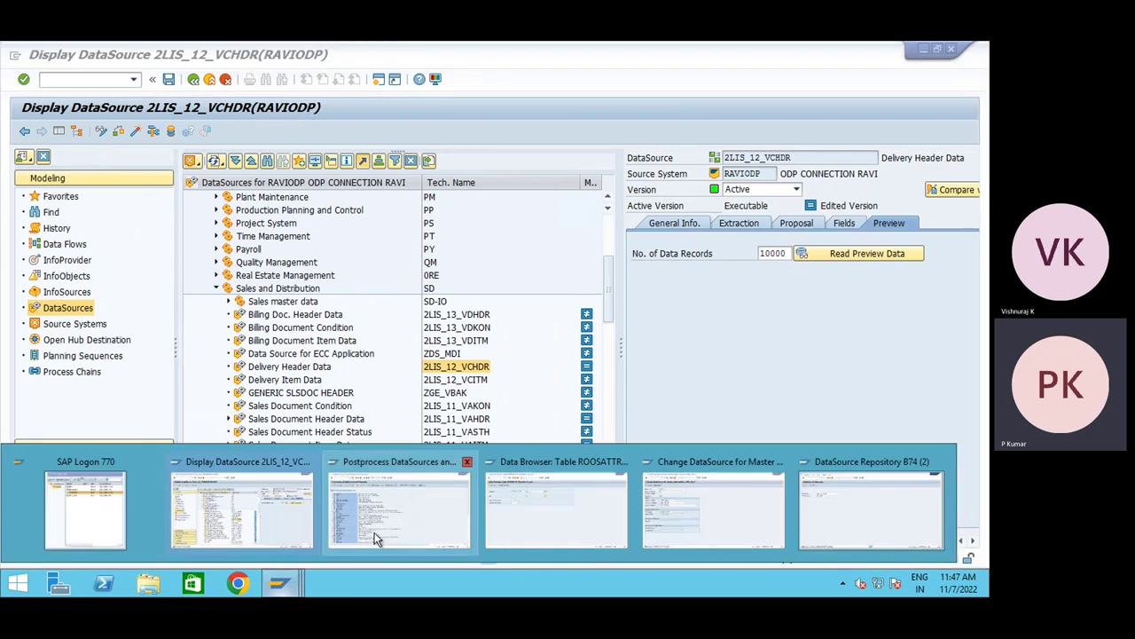
left_click(441, 521)
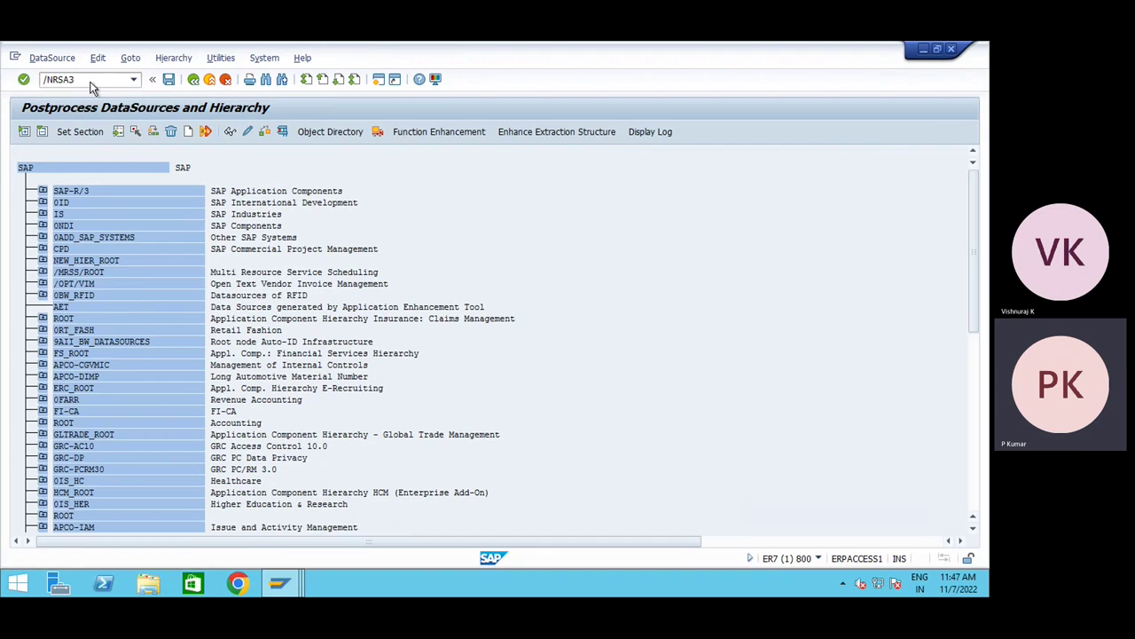
key("Return")
key("ctrl+v")
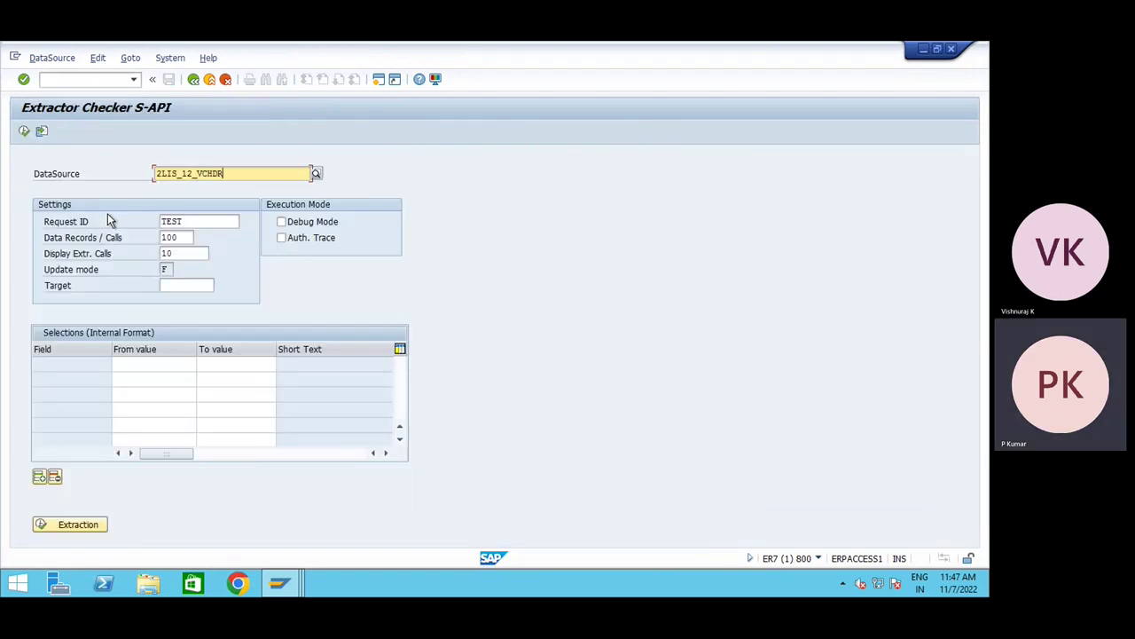
left_click(24, 131)
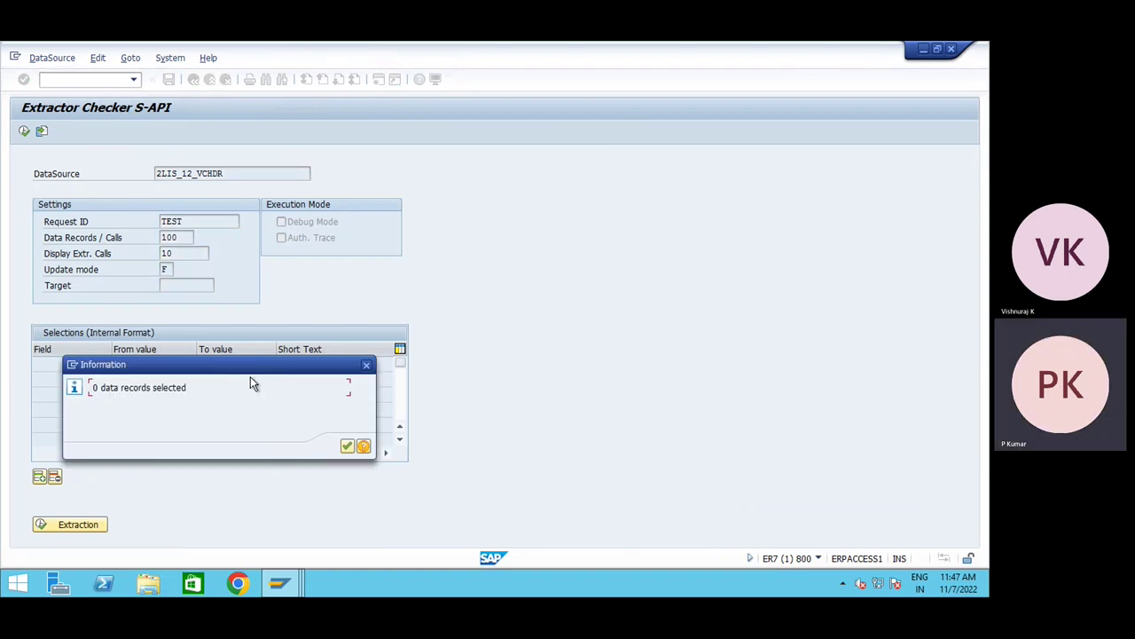
left_click(367, 365)
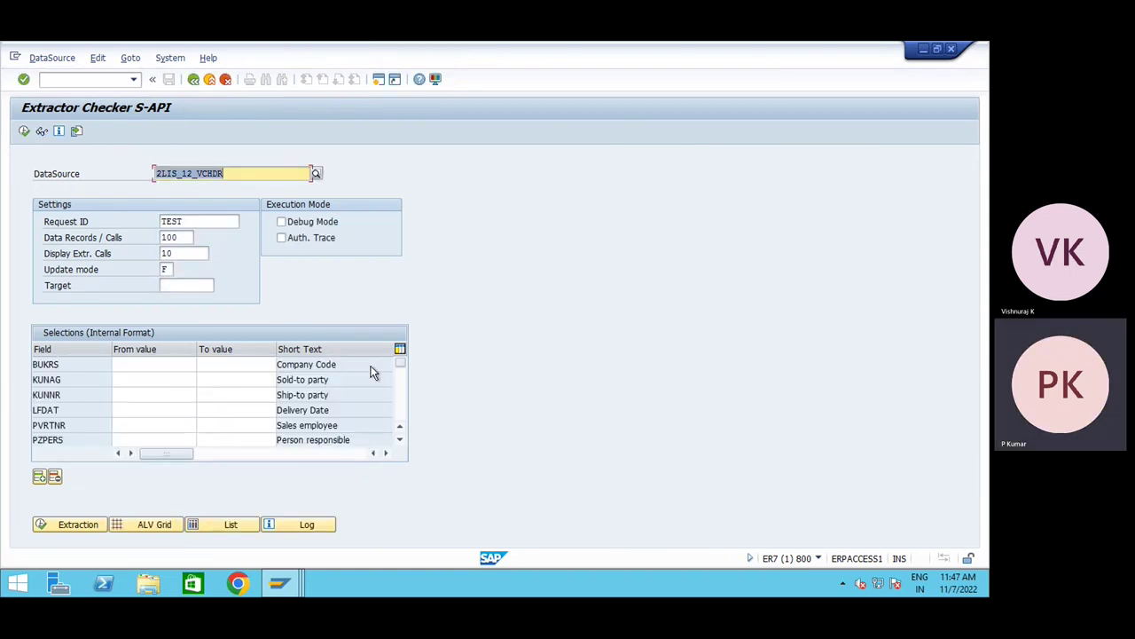
- Display the Sales Document Header Data DataSource from the RAVIODP tree and copy its technical name 2LIS_11_VAHDR
key("alt+Tab")
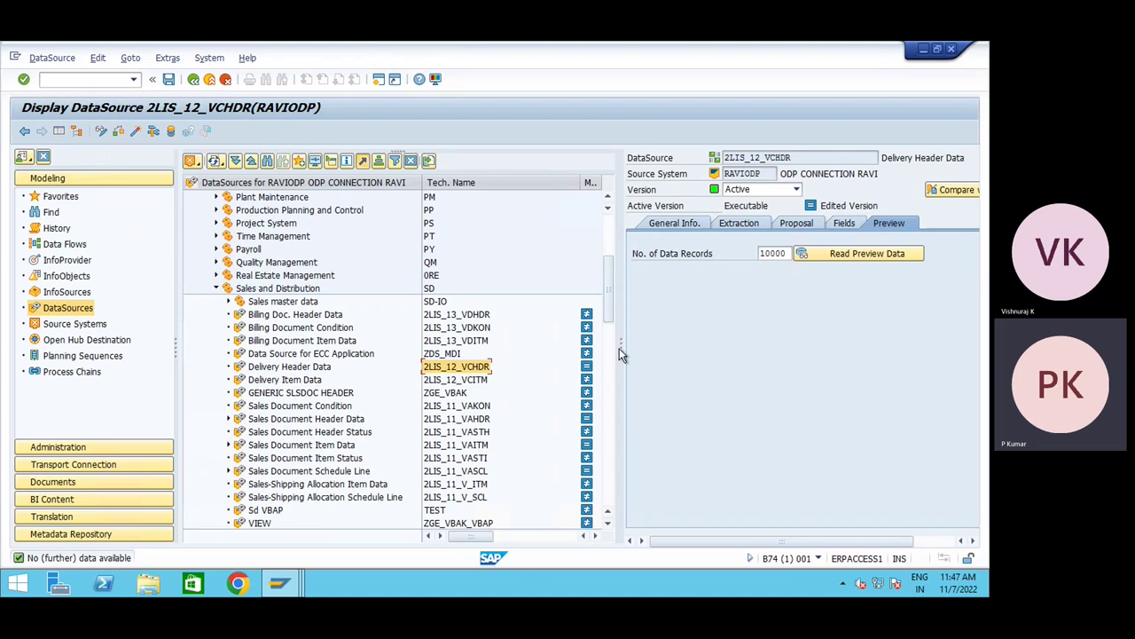
left_click_drag(619, 348, 733, 338)
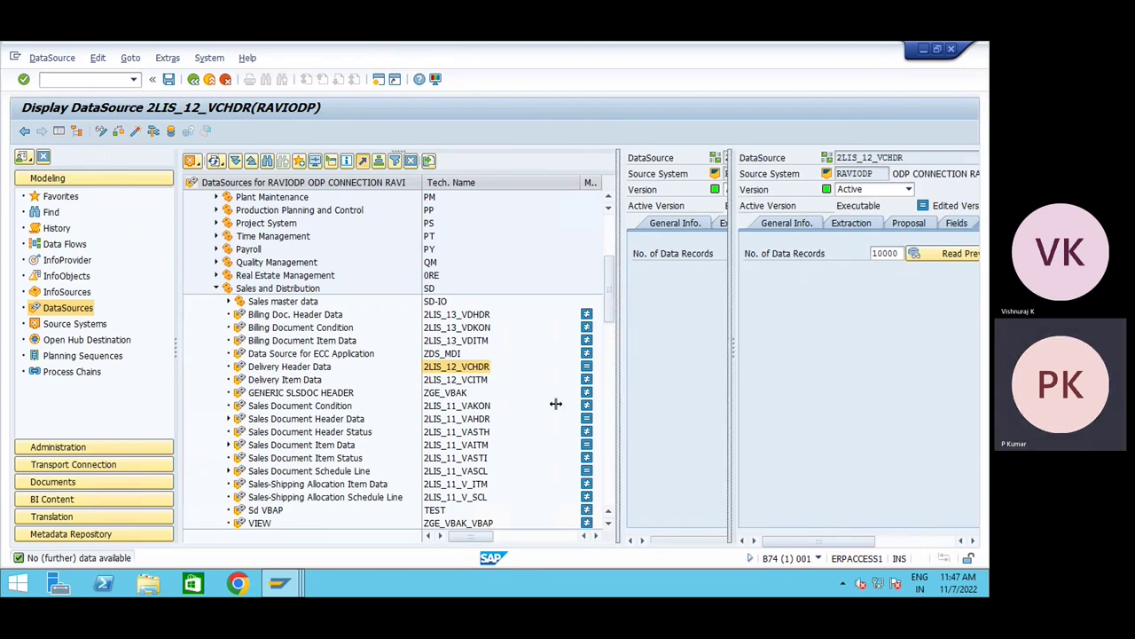
left_click(327, 422)
double_click(302, 424)
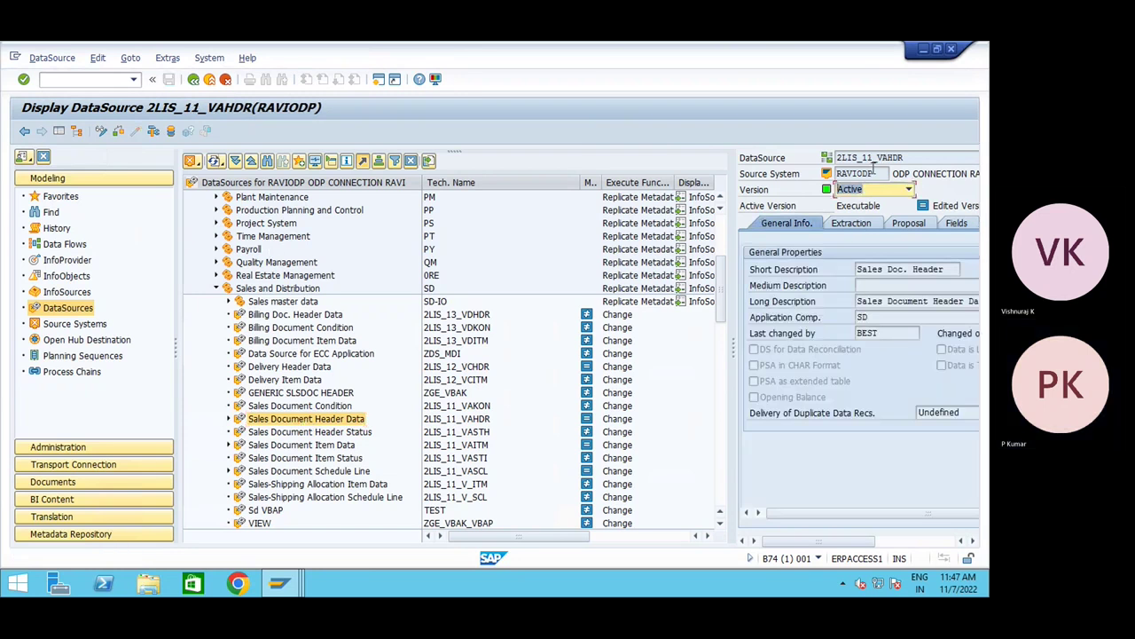
left_click_drag(904, 161, 834, 155)
key("ctrl+c")
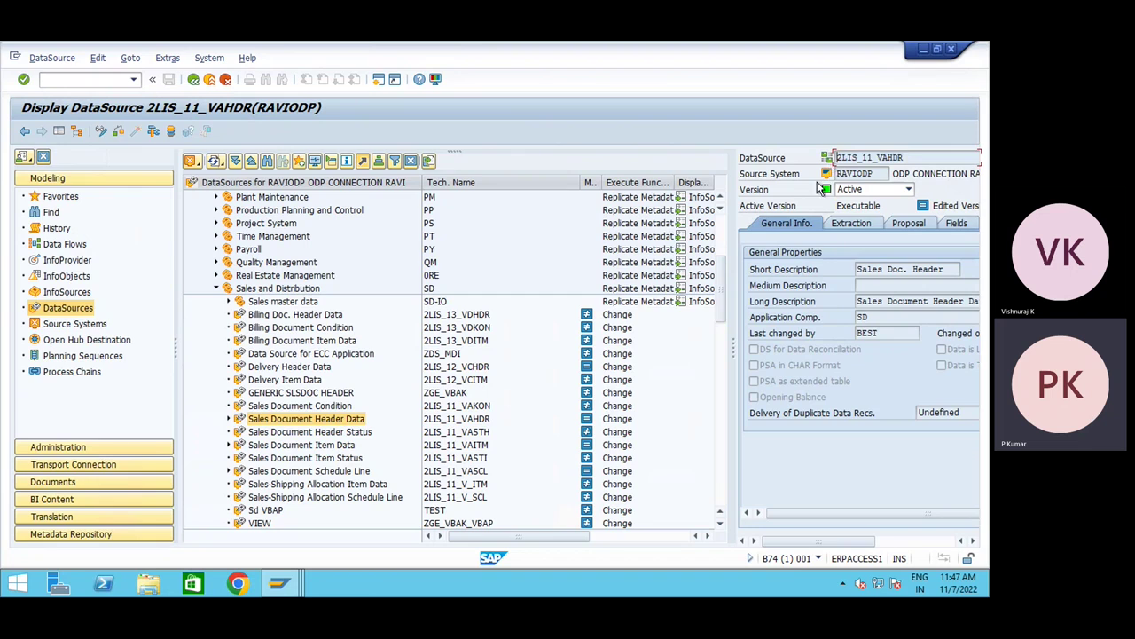
- Run a test extraction of DataSource 2LIS_11_VAHDR in the Extractor Checker
key("alt+Tab")
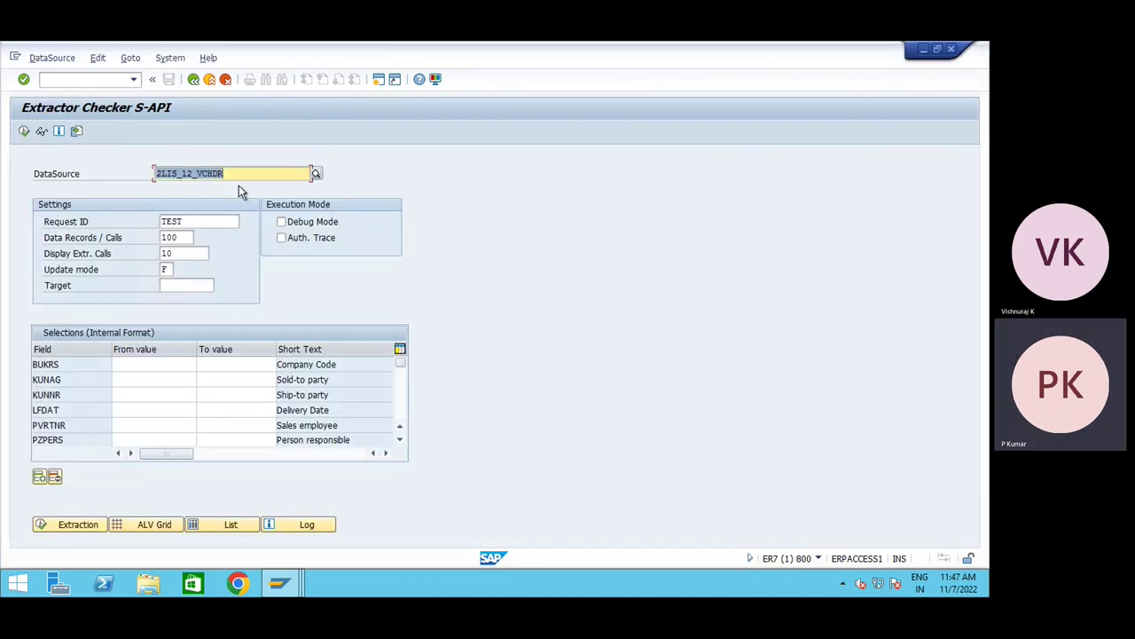
key("ctrl+v")
left_click(231, 525)
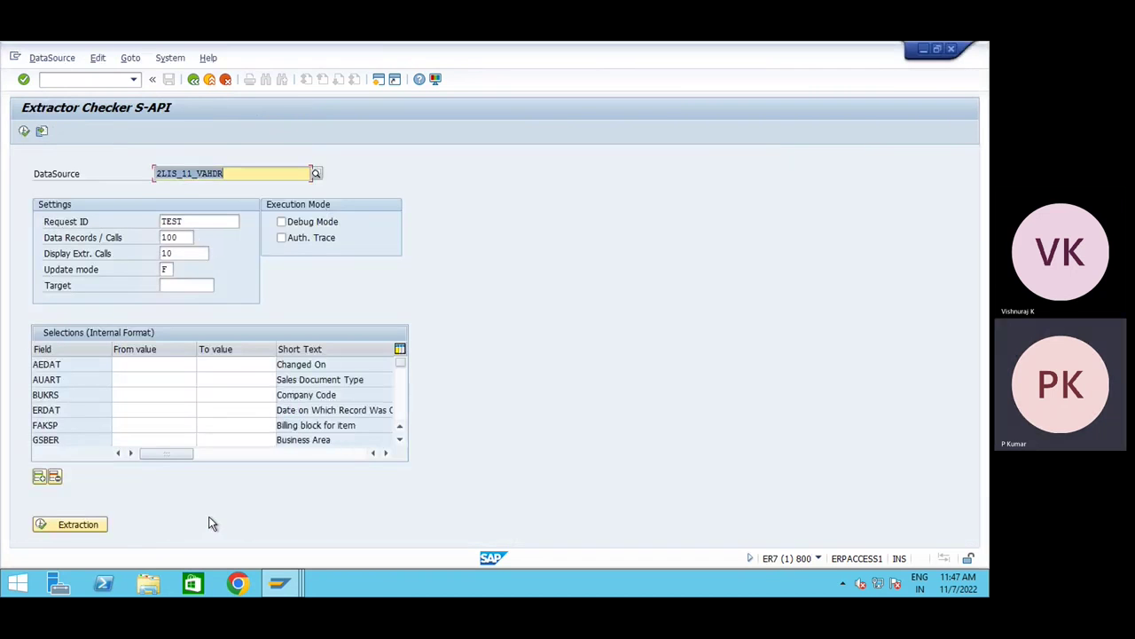
left_click(75, 524)
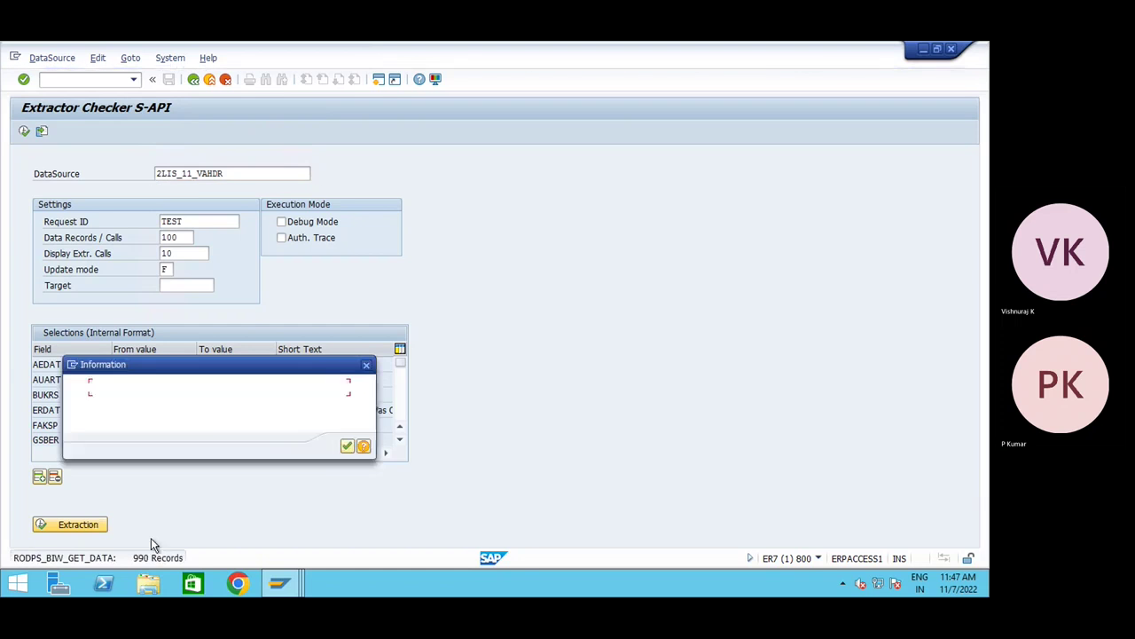
left_click(347, 445)
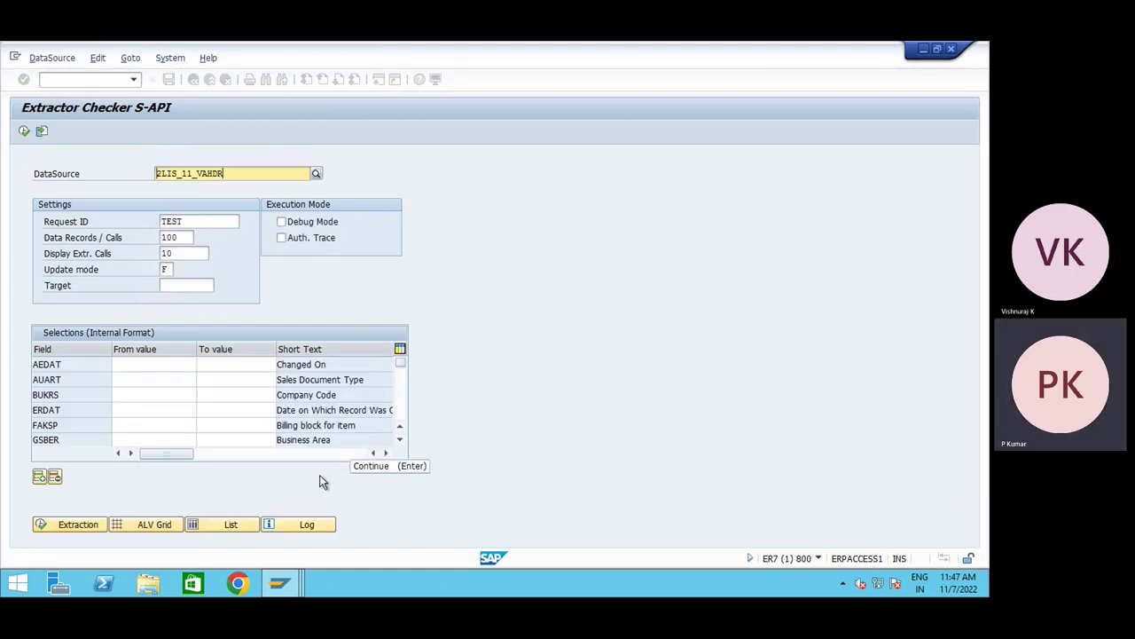
- Replicate DataSource 2LIS_11_VAHDR for source system RAVIODP in the DataSource Repository
left_click(282, 591)
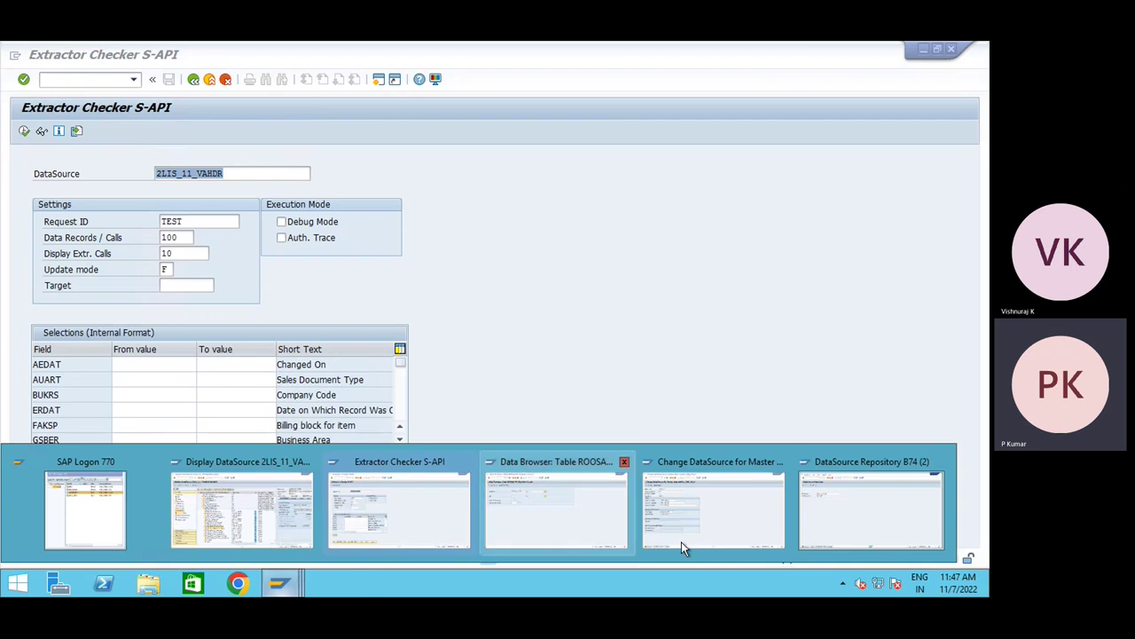
left_click(710, 508)
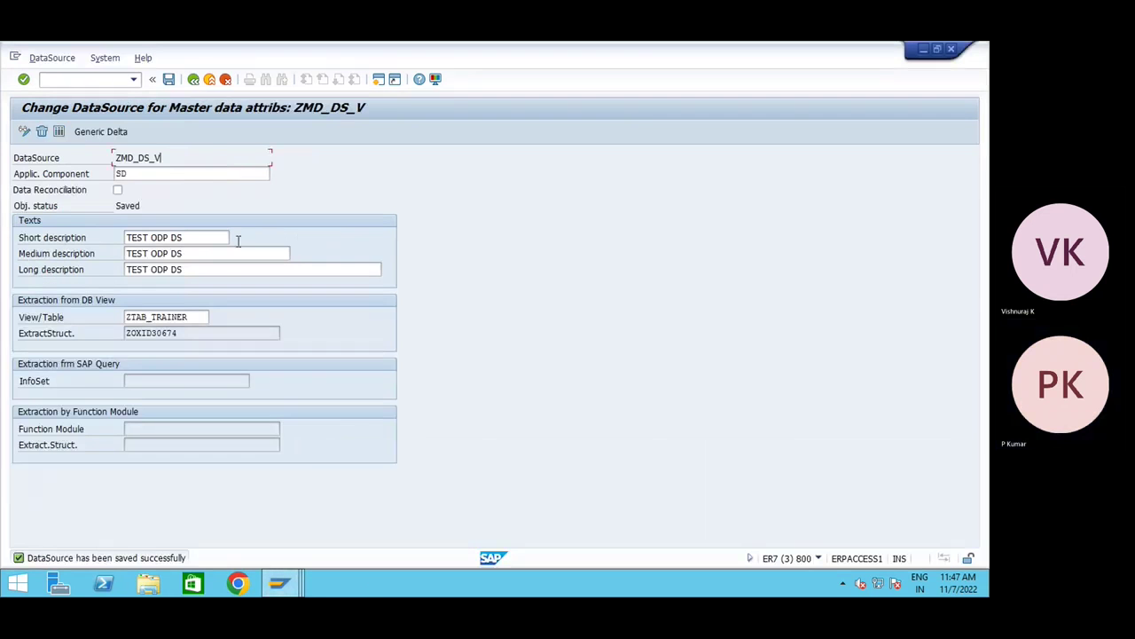
mouse_move(280, 591)
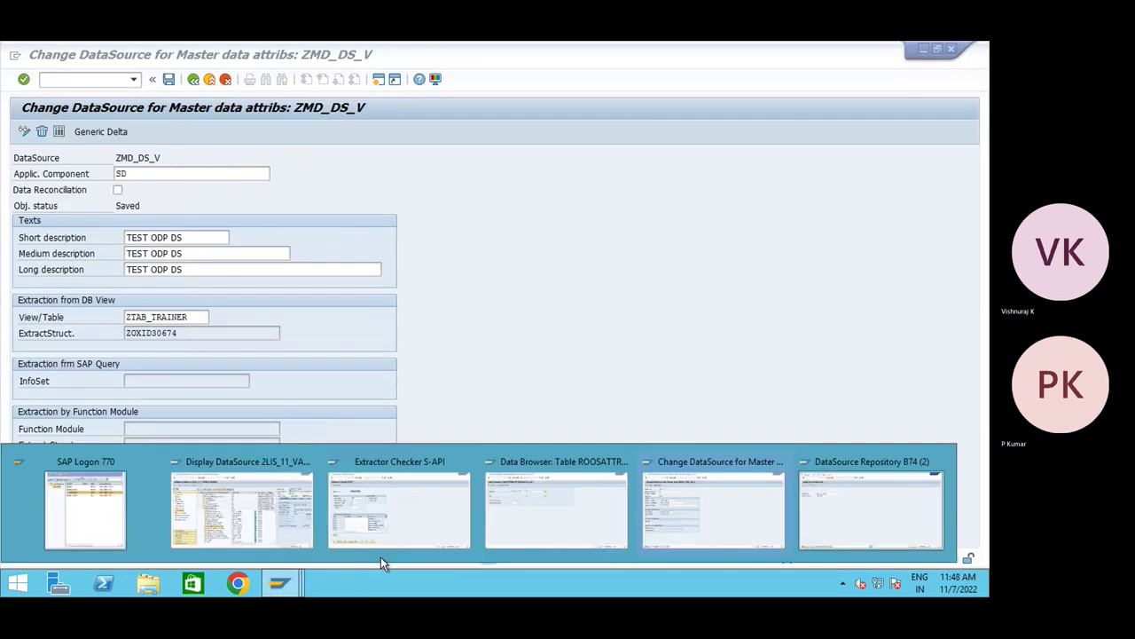
left_click(403, 519)
left_click(280, 591)
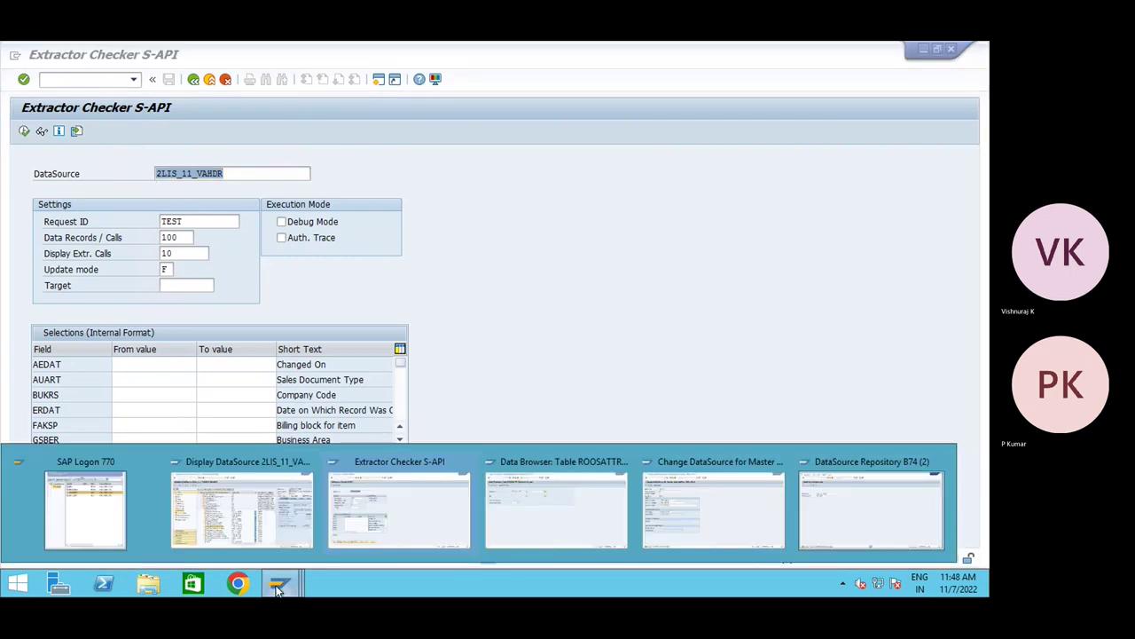
left_click(922, 501)
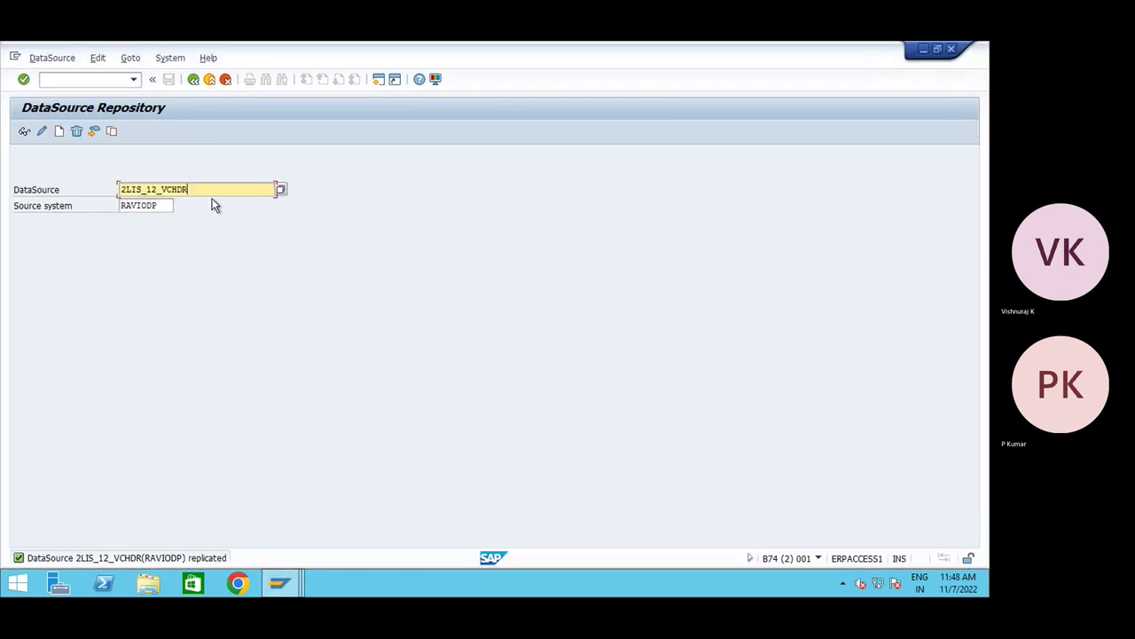
left_click_drag(190, 189, 53, 183)
key("ctrl+v")
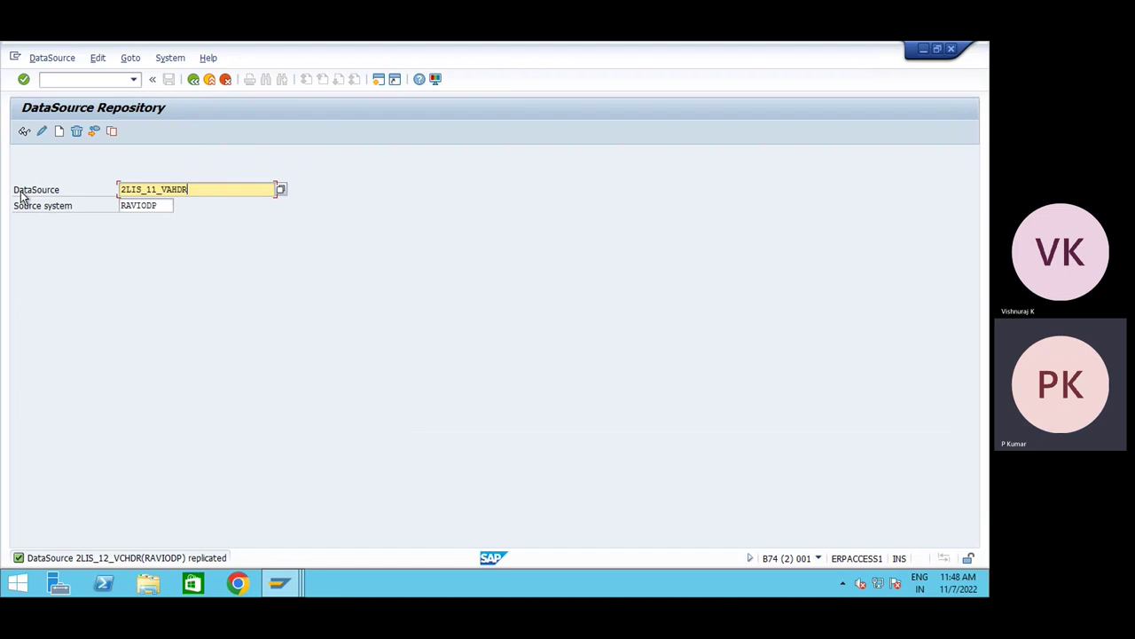
left_click(46, 58)
left_click(54, 160)
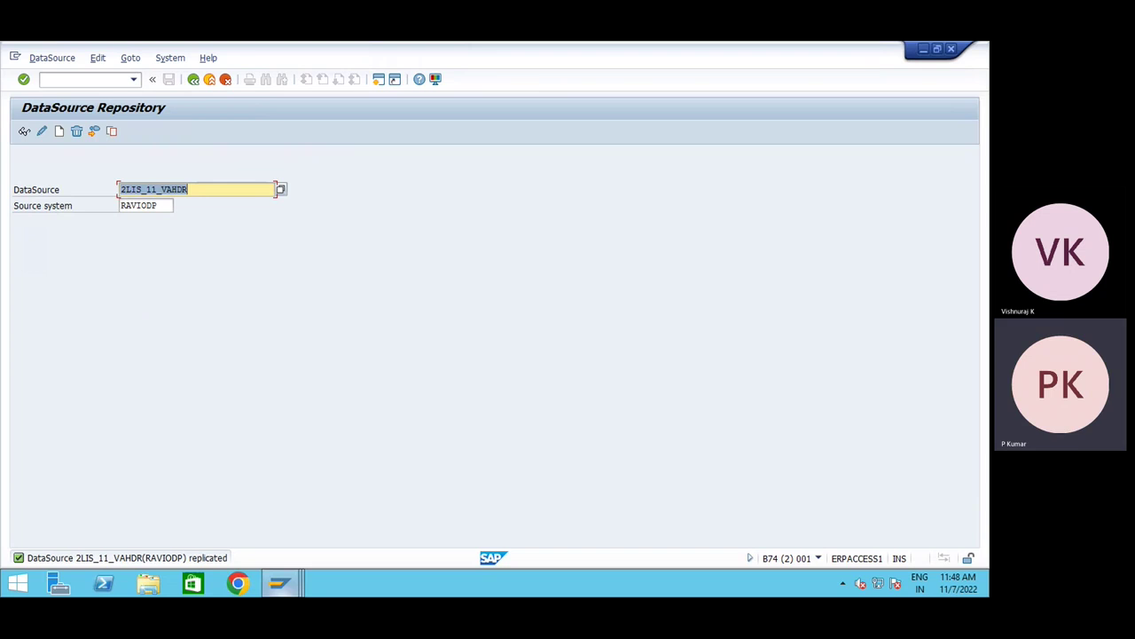
- Search all object types in the Data Warehousing Workbench for 2LIS_11_VAHDR
left_click(279, 587)
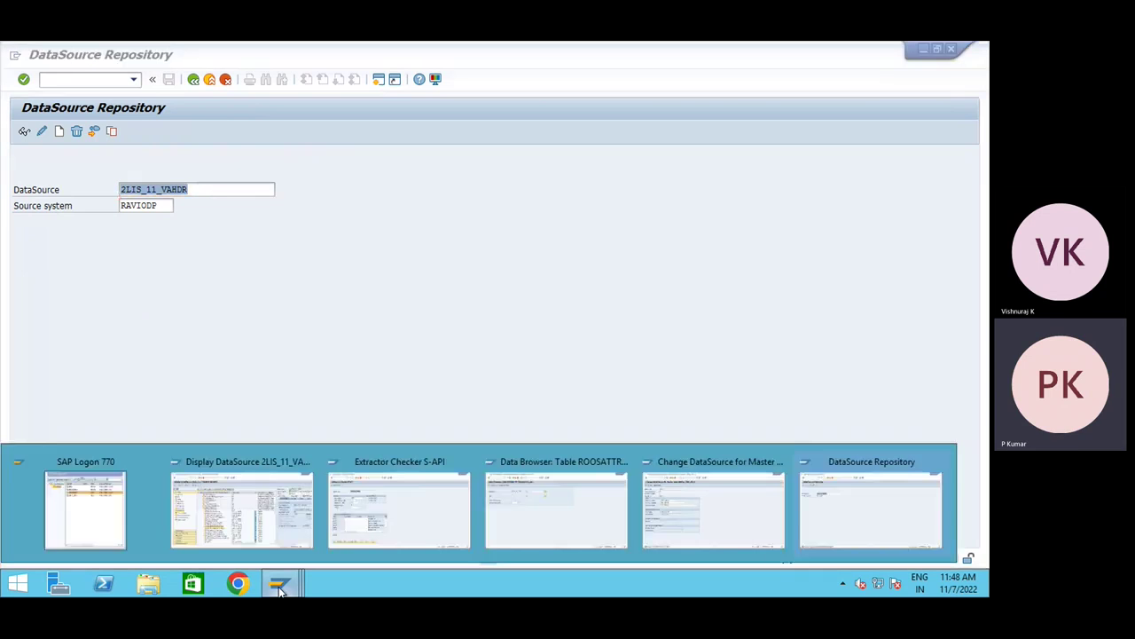
left_click(255, 528)
left_click(51, 213)
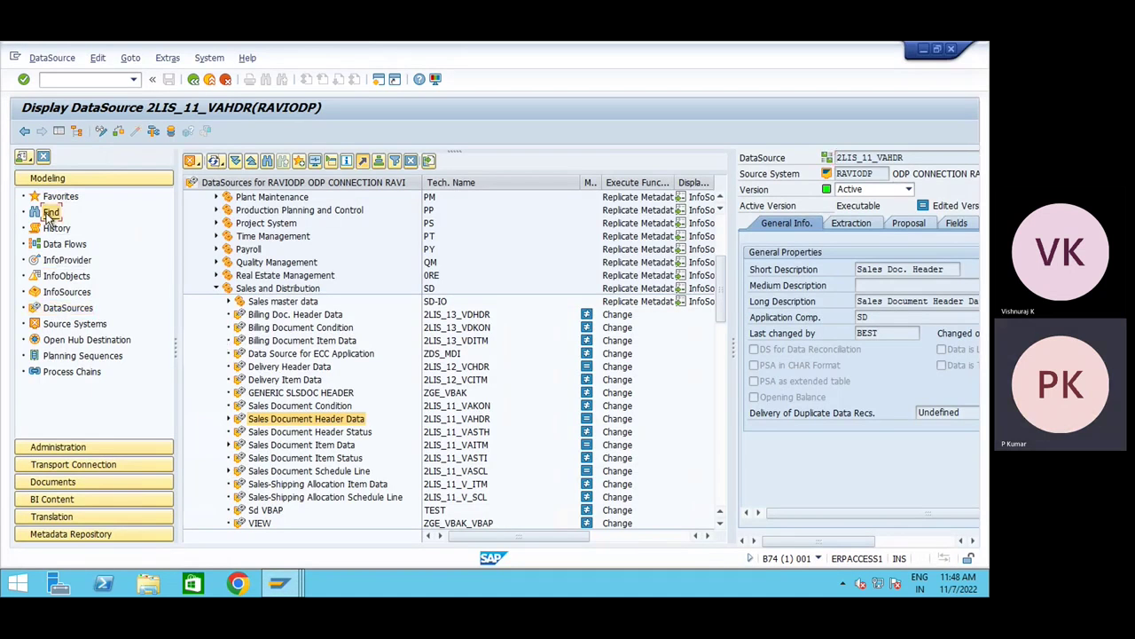
left_click(51, 213)
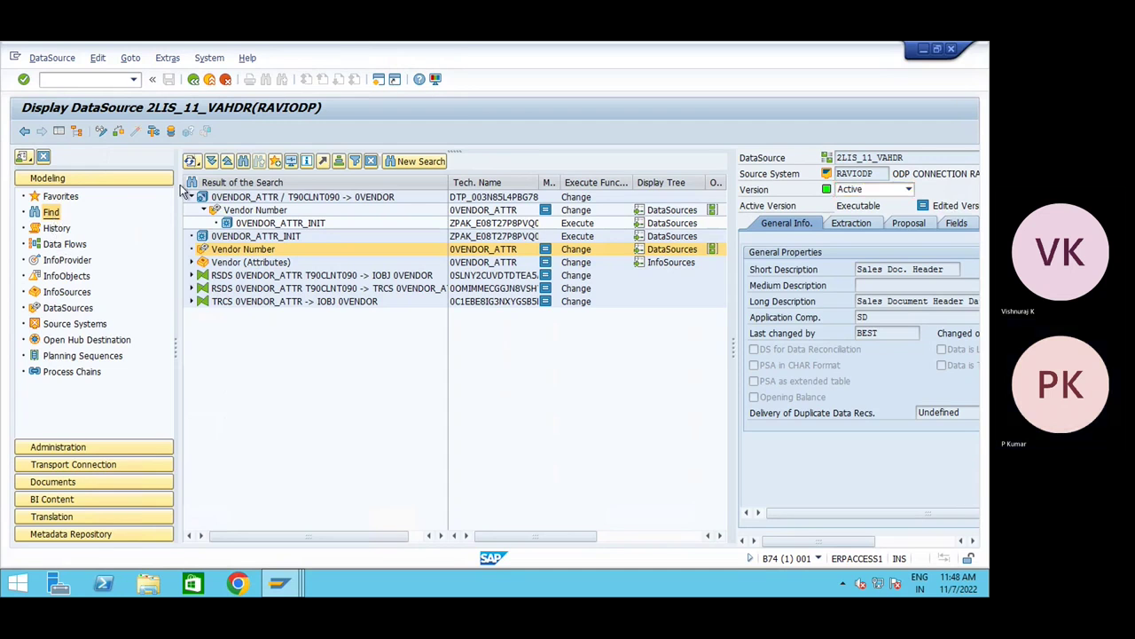
key("BackSpace")
key("ctrl+v")
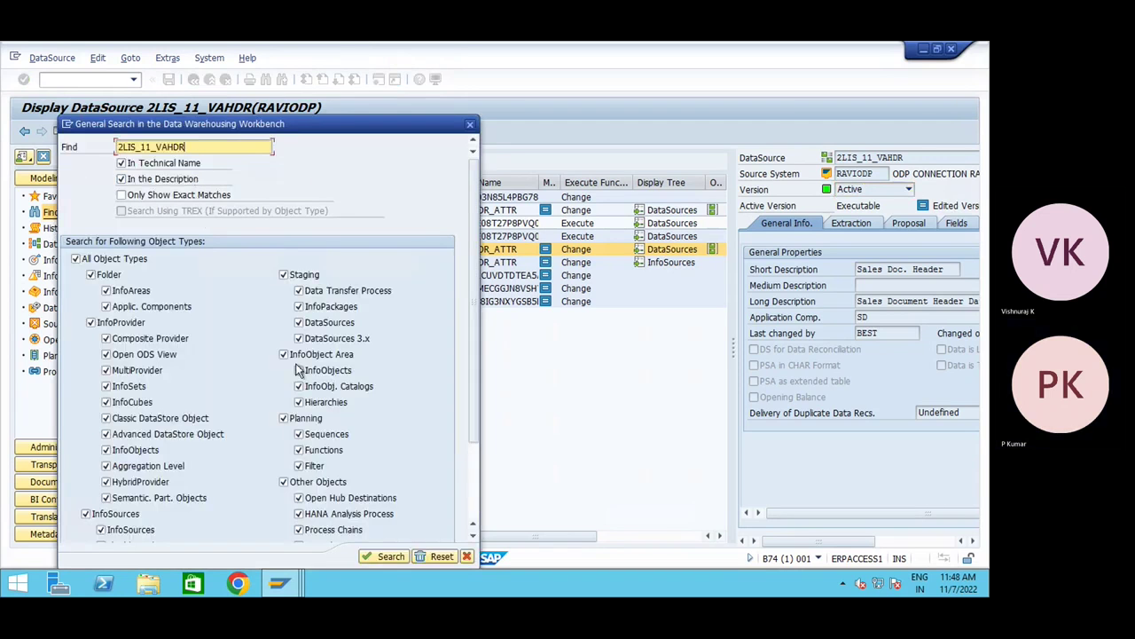
left_click(383, 555)
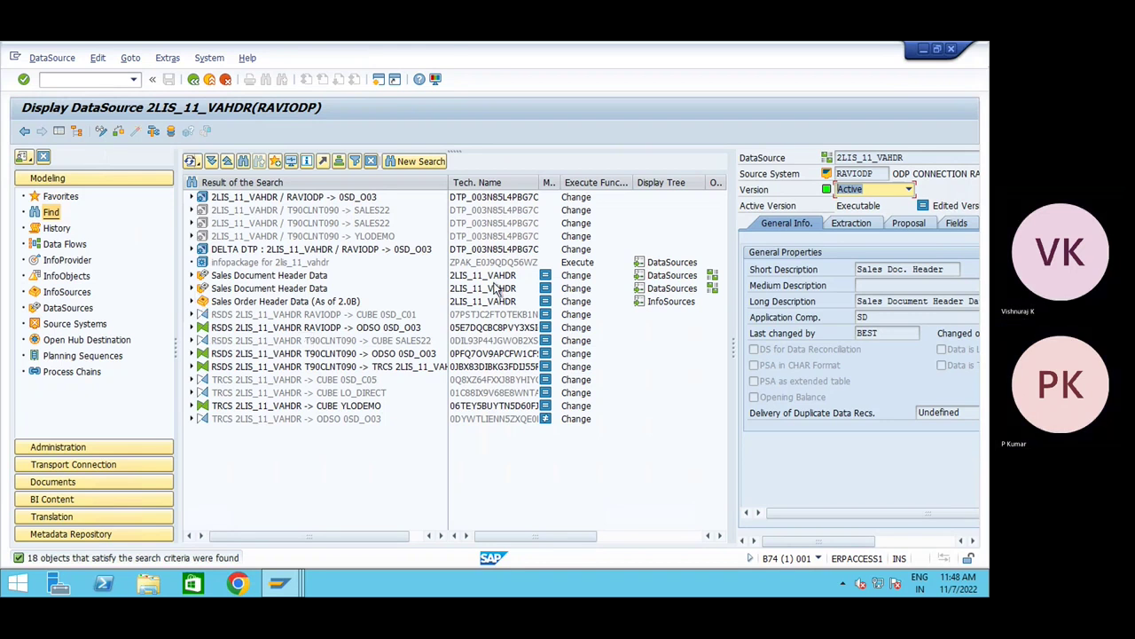
- Examine the objects beneath both Sales Document Header Data DataSources in the search results
left_click(192, 276)
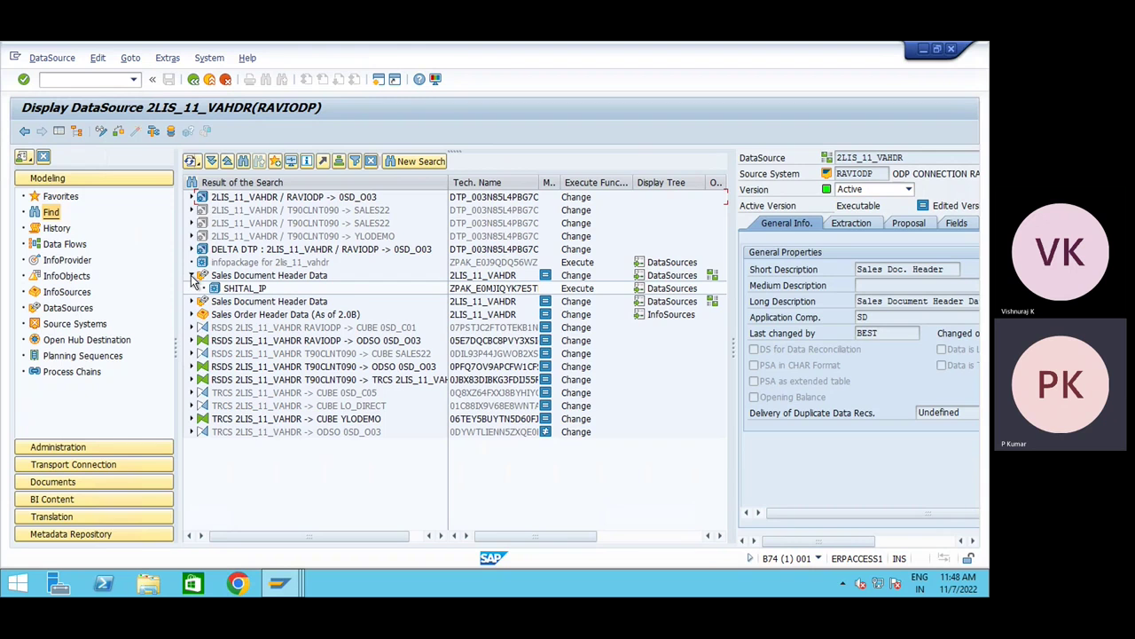
left_click(192, 275)
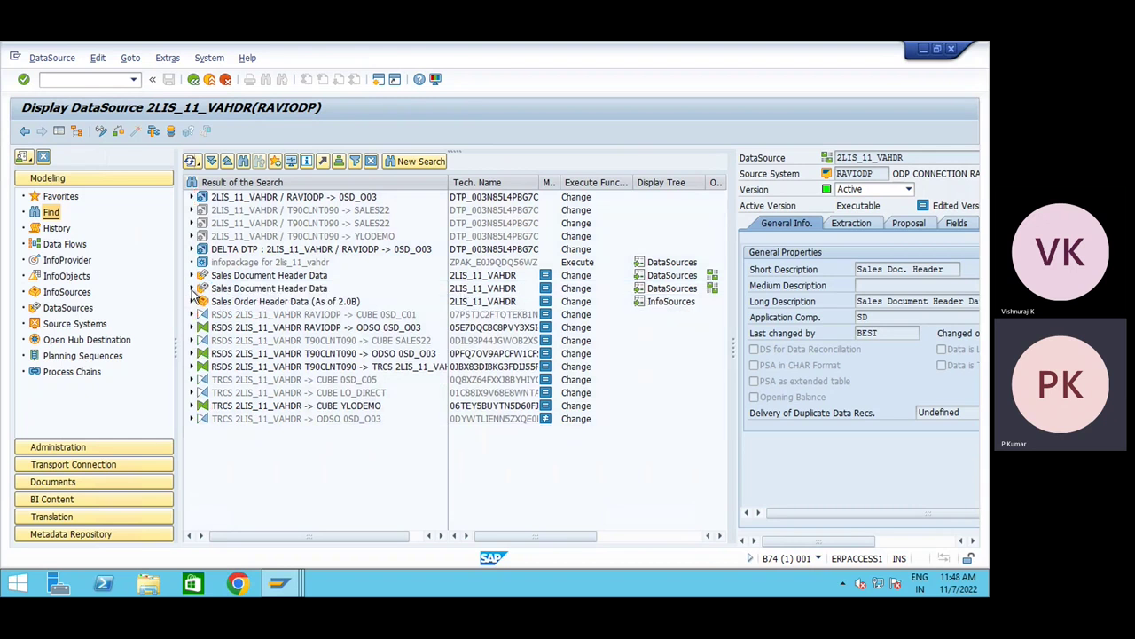
left_click(192, 288)
left_click(191, 288)
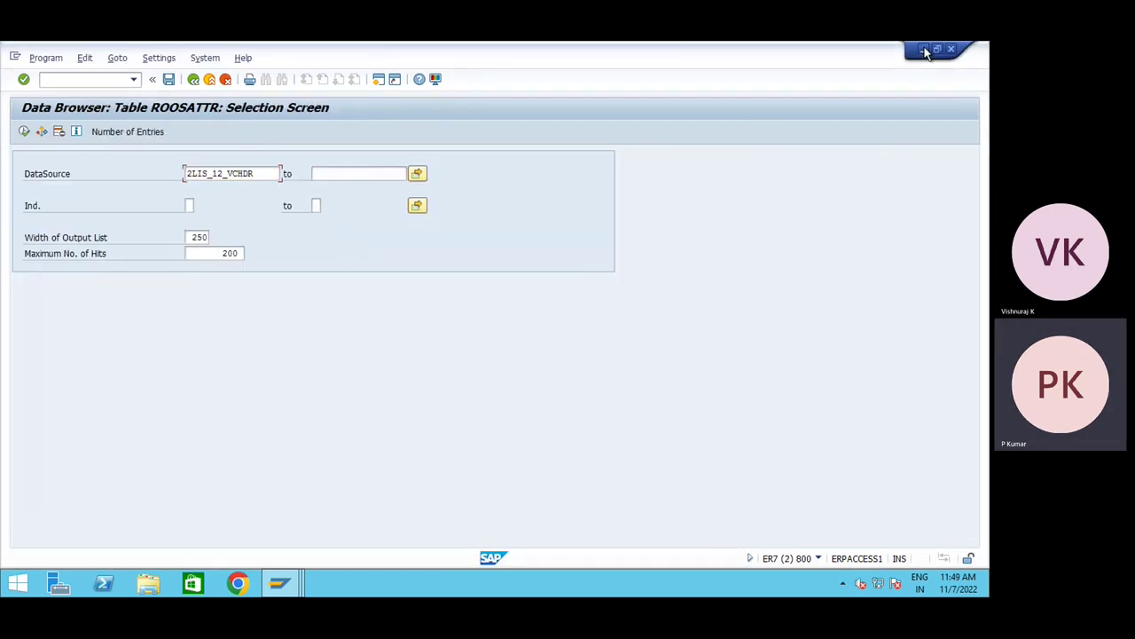
- Copy the target name 0SD_O03 from the TARGET text file on the desktop, switching to Notepad for it
left_click(924, 48)
double_click(24, 177)
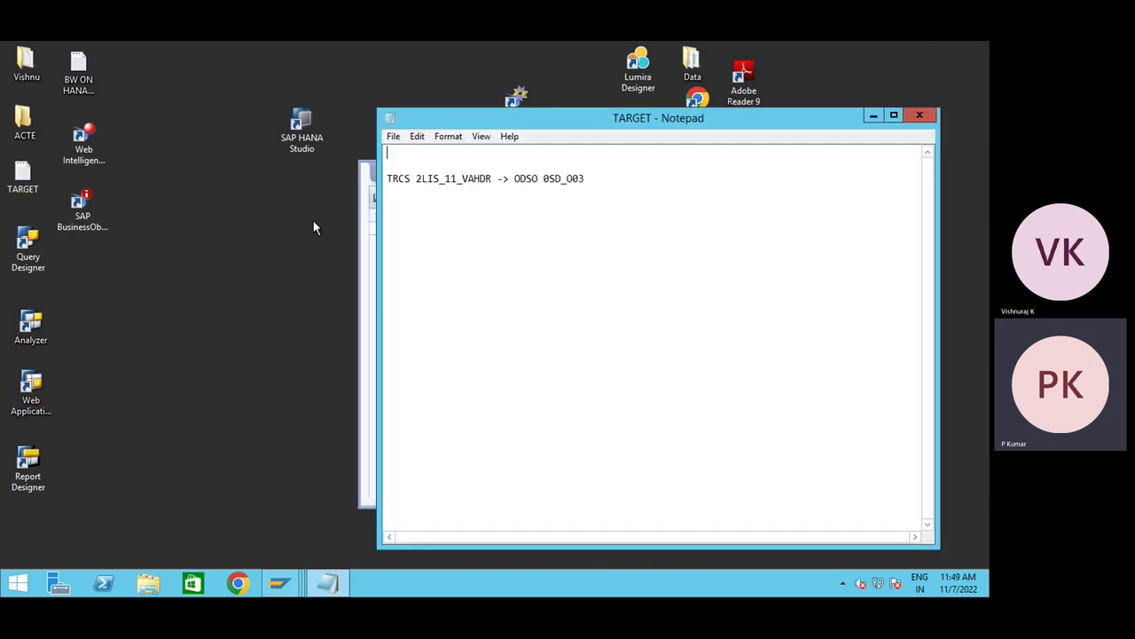
left_click_drag(543, 179, 599, 180)
key("ctrl+c")
left_click(873, 116)
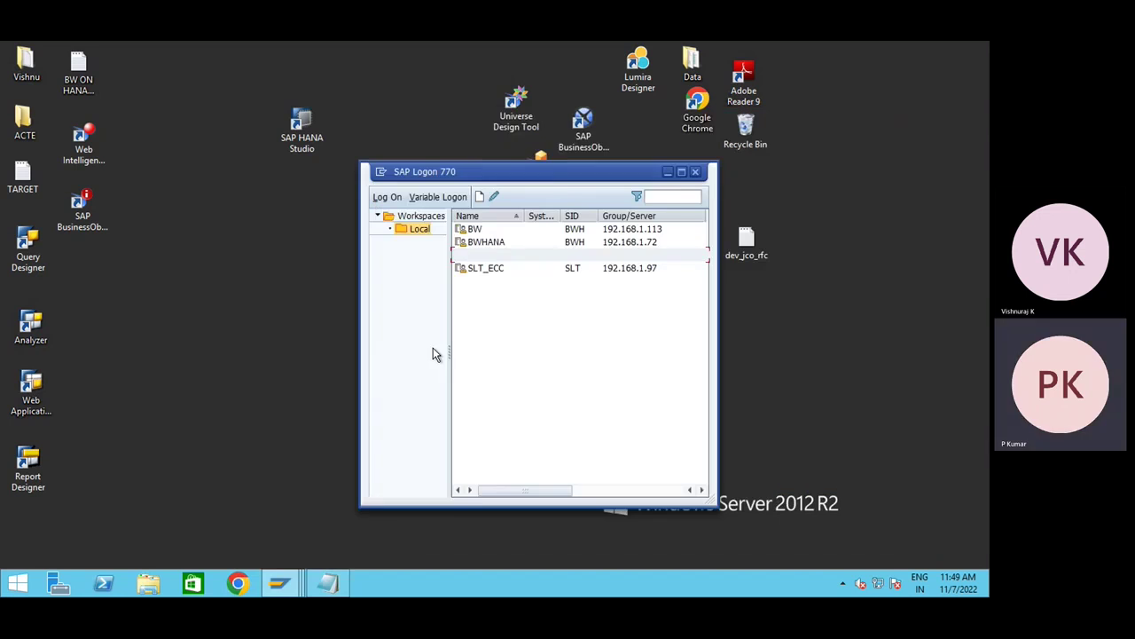
- Switch back to the SAP BW workbench, search the InfoProvider tree for 0SD_O03 and expand the Orders DataStore object
left_click(289, 586)
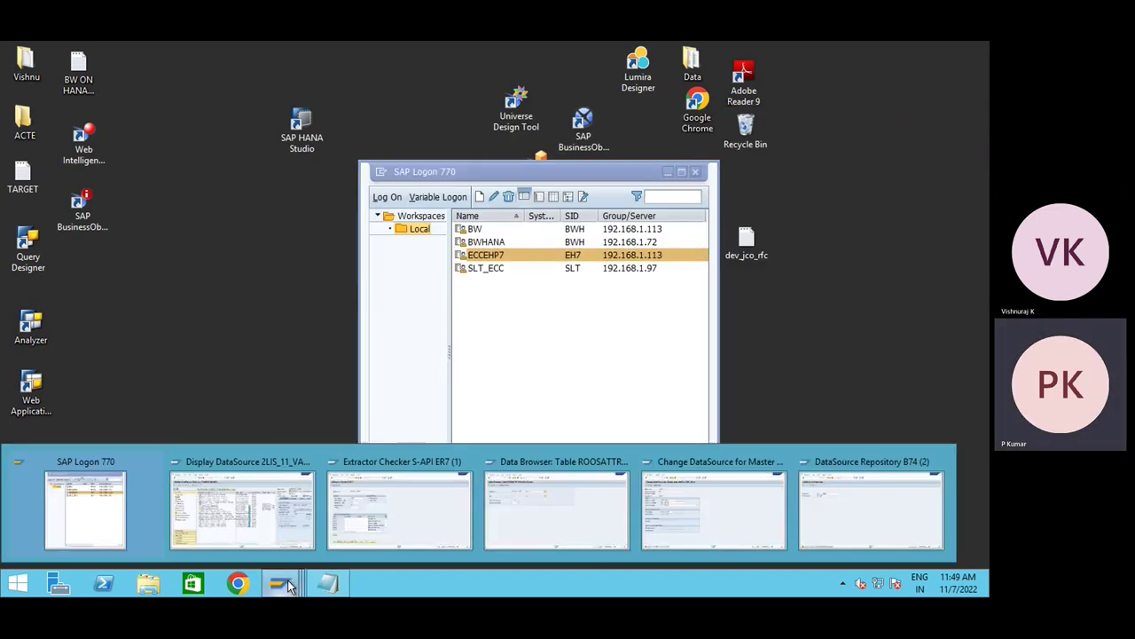
left_click(232, 513)
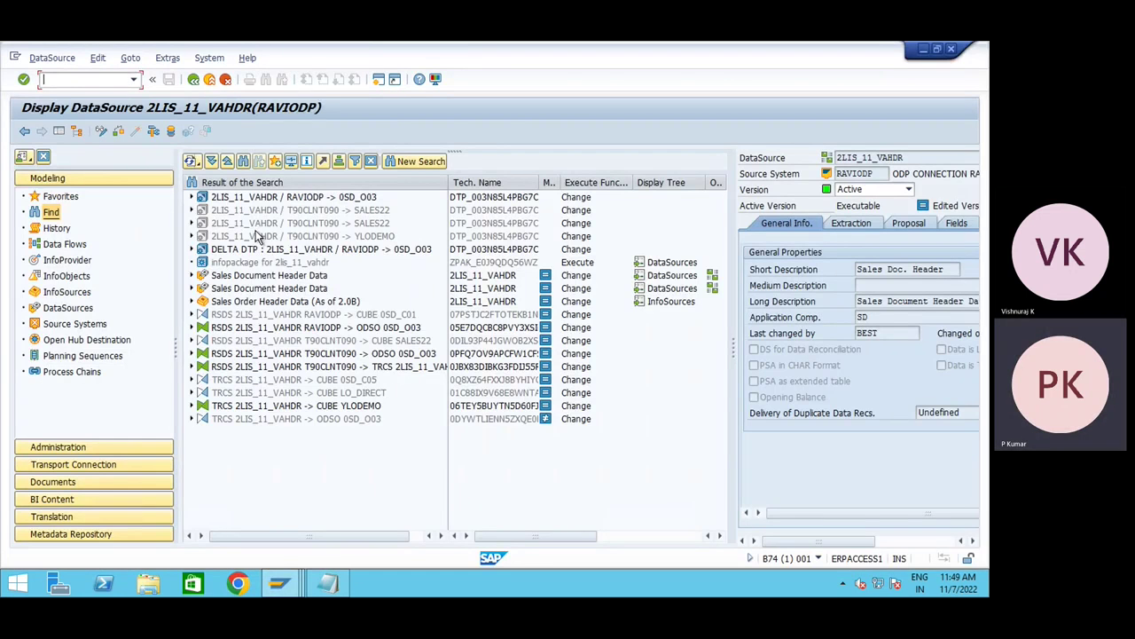
left_click(66, 261)
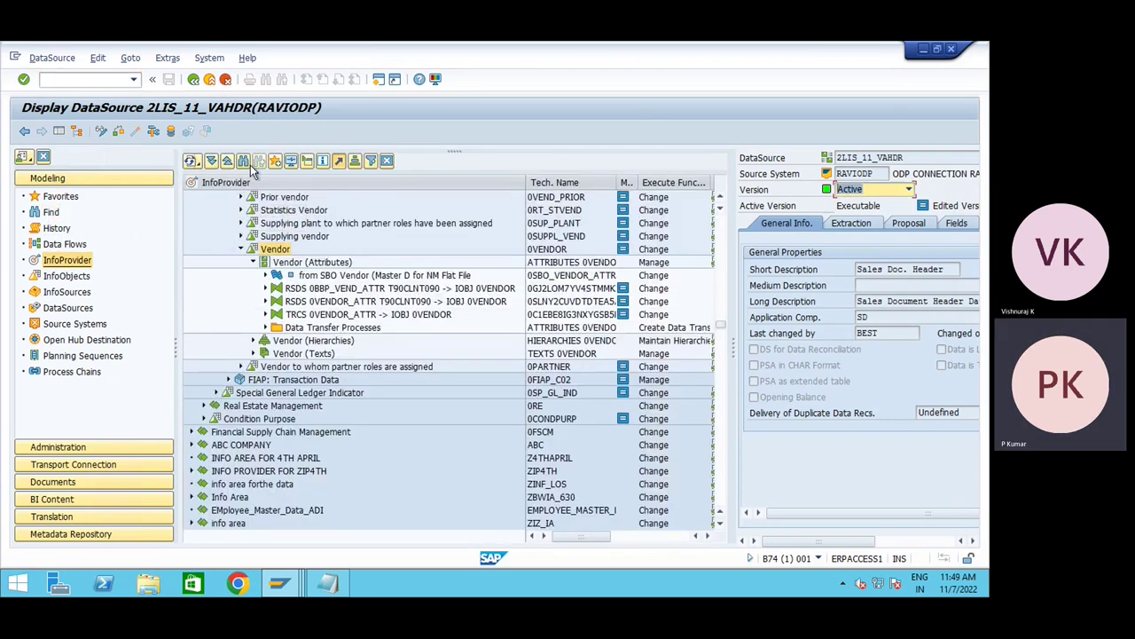
left_click(252, 165)
key("ctrl+v")
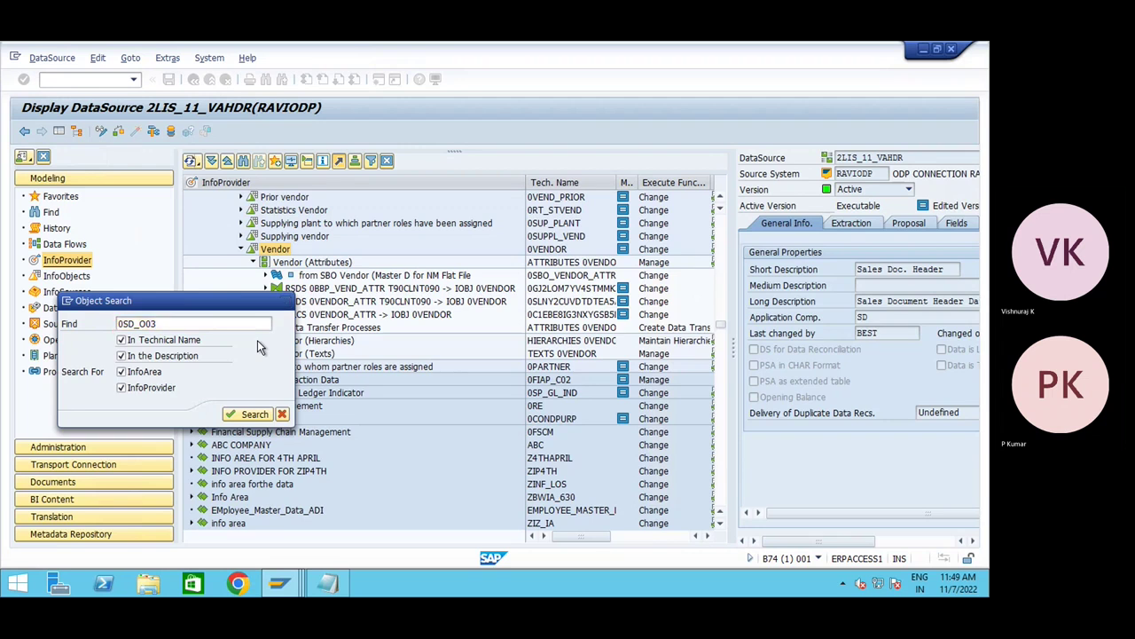
key("Return")
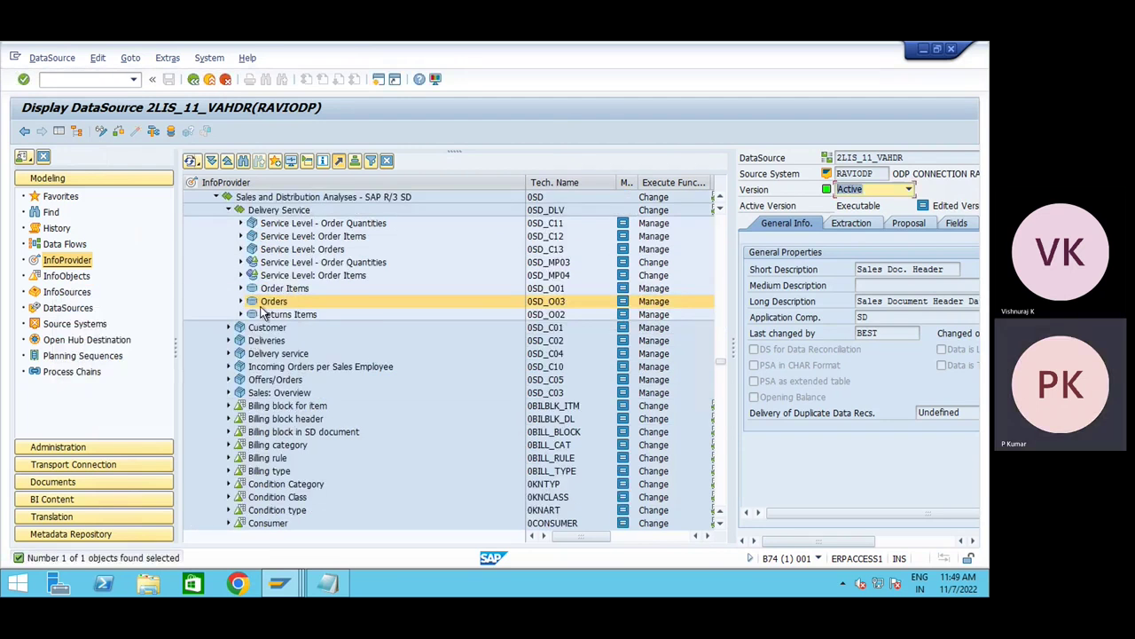
left_click(240, 304)
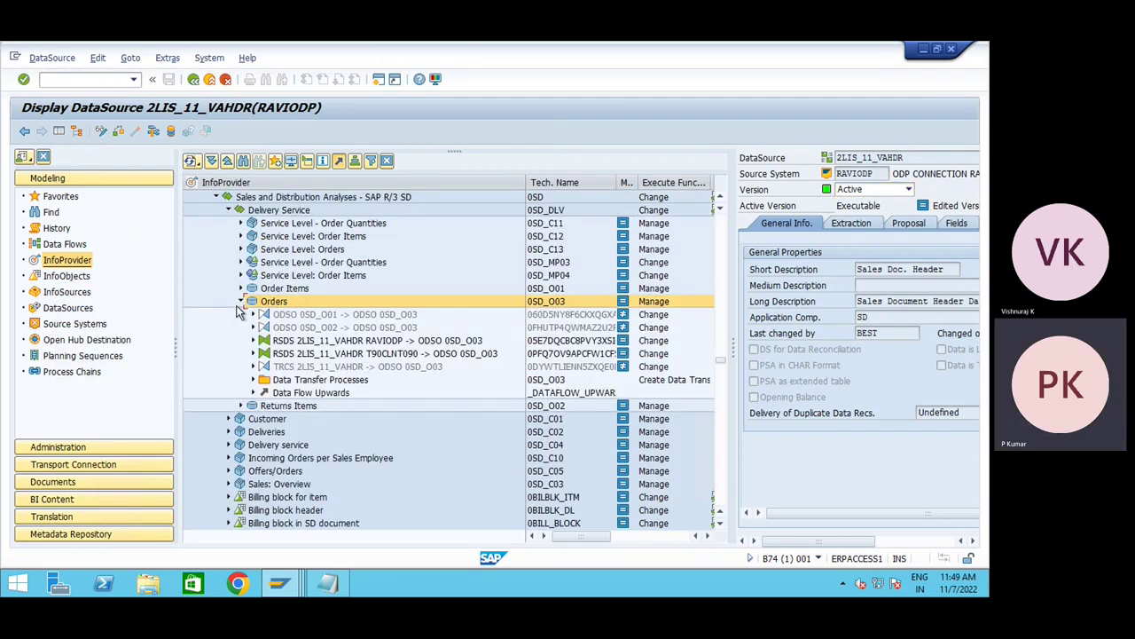
left_click(263, 304)
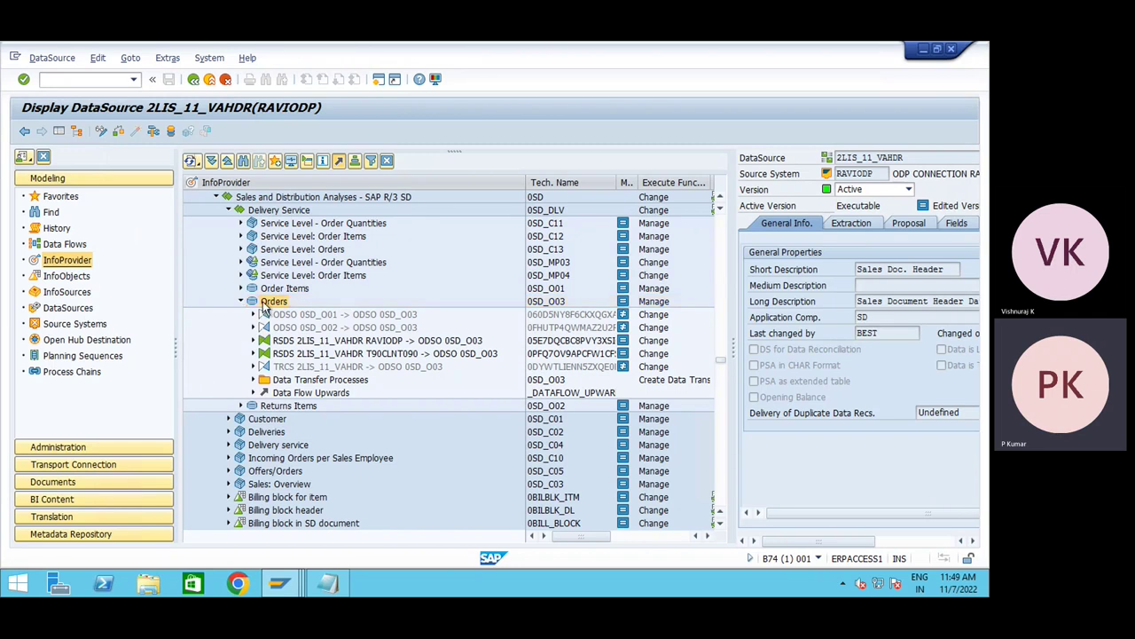
right_click(263, 305)
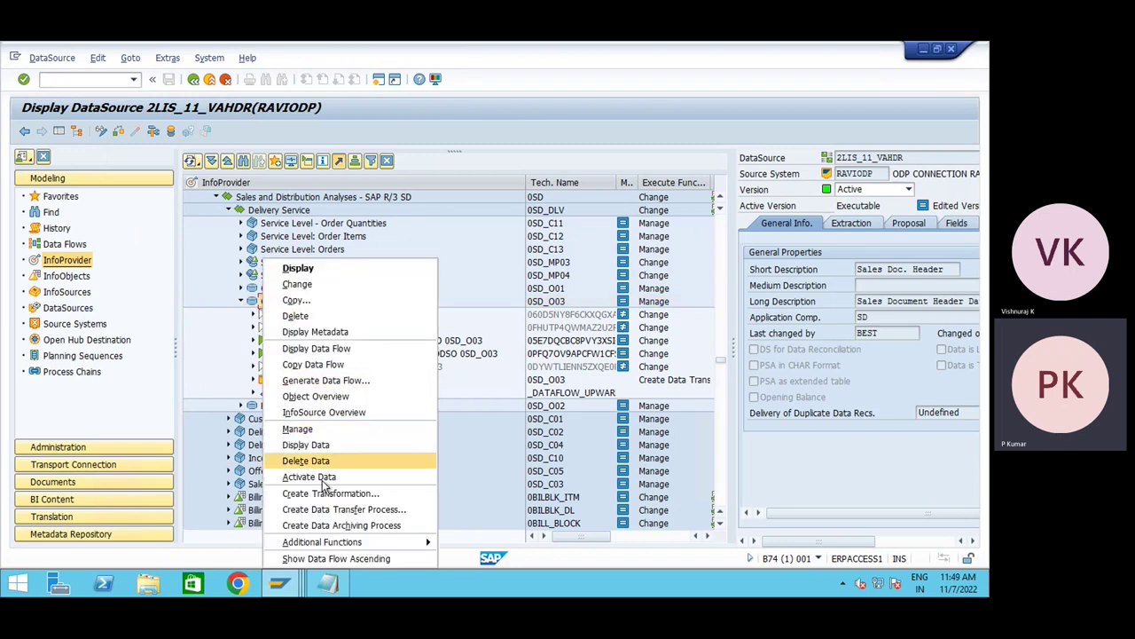
left_click(344, 509)
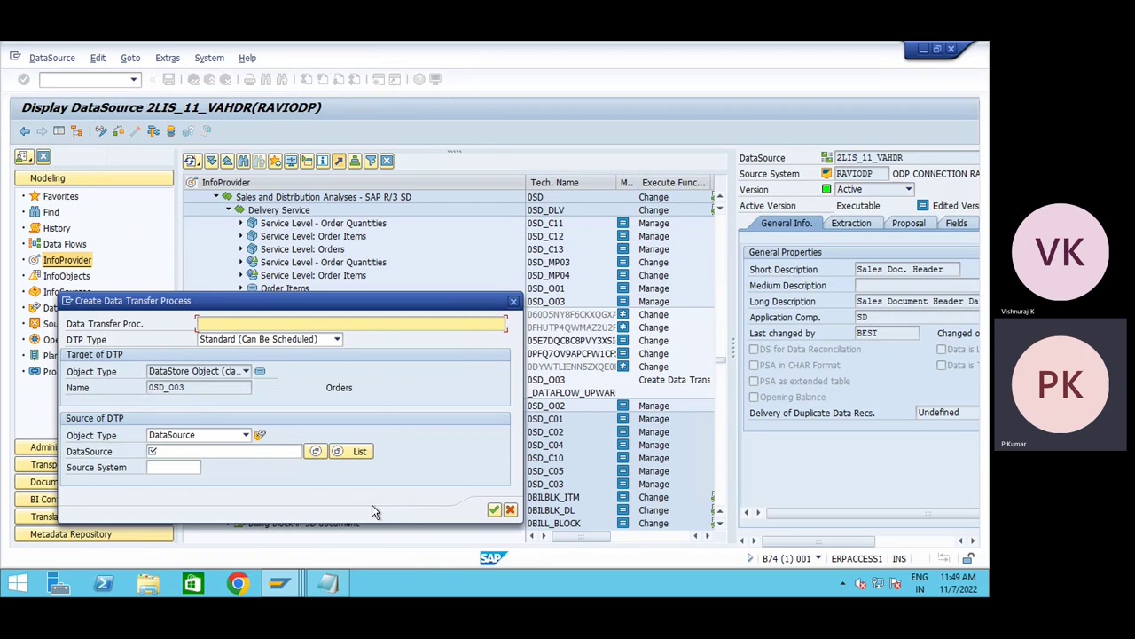
left_click(513, 302)
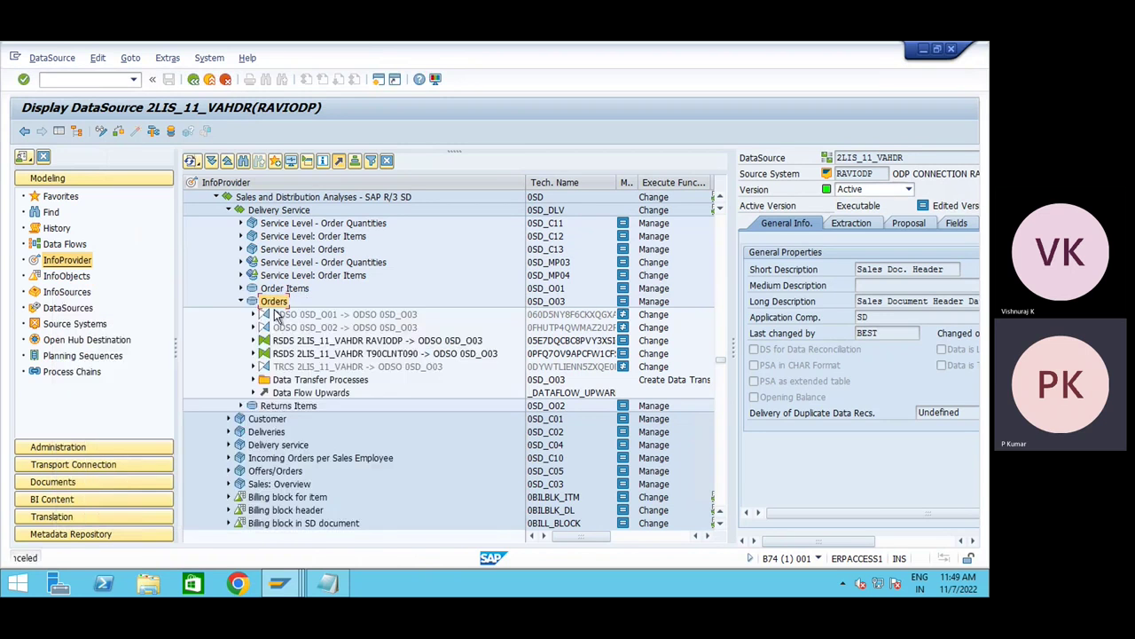
right_click(271, 304)
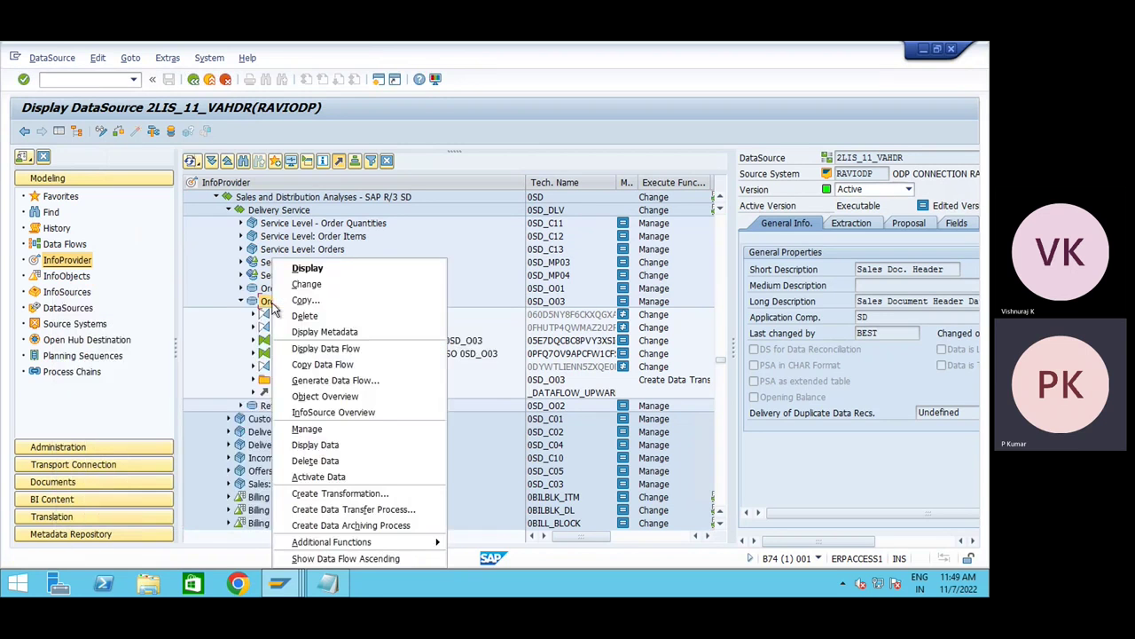
left_click(479, 260)
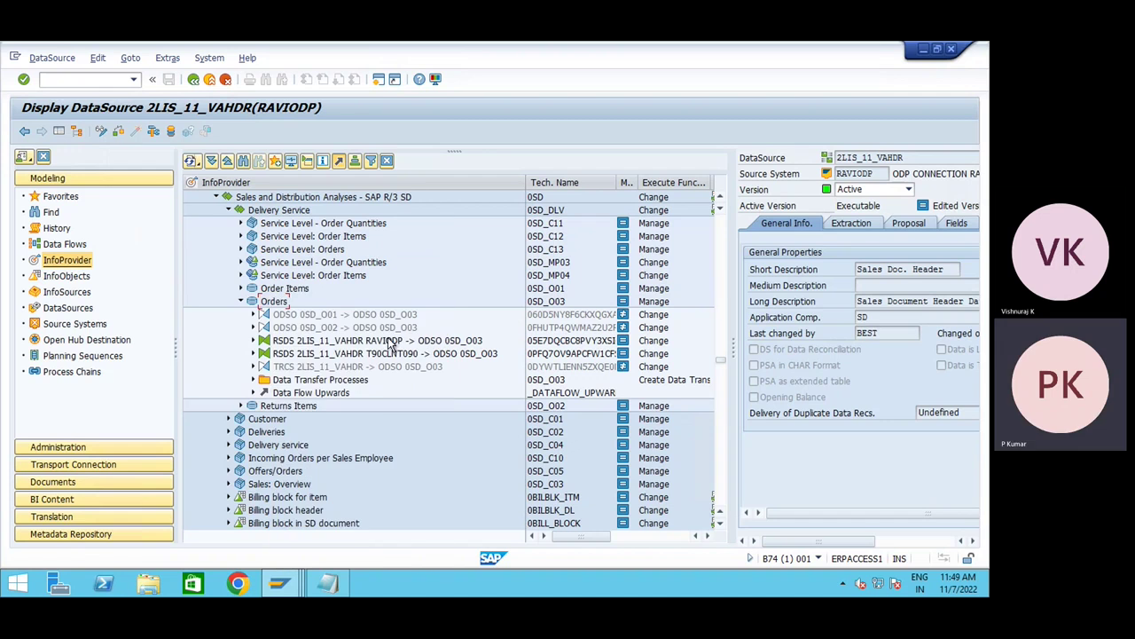
- Display the transformation RSDS 2LIS_11_VAHDR RAVIODP -> ODSO 0SD_O03 beneath Orders at full width and check its source and target
left_click(254, 342)
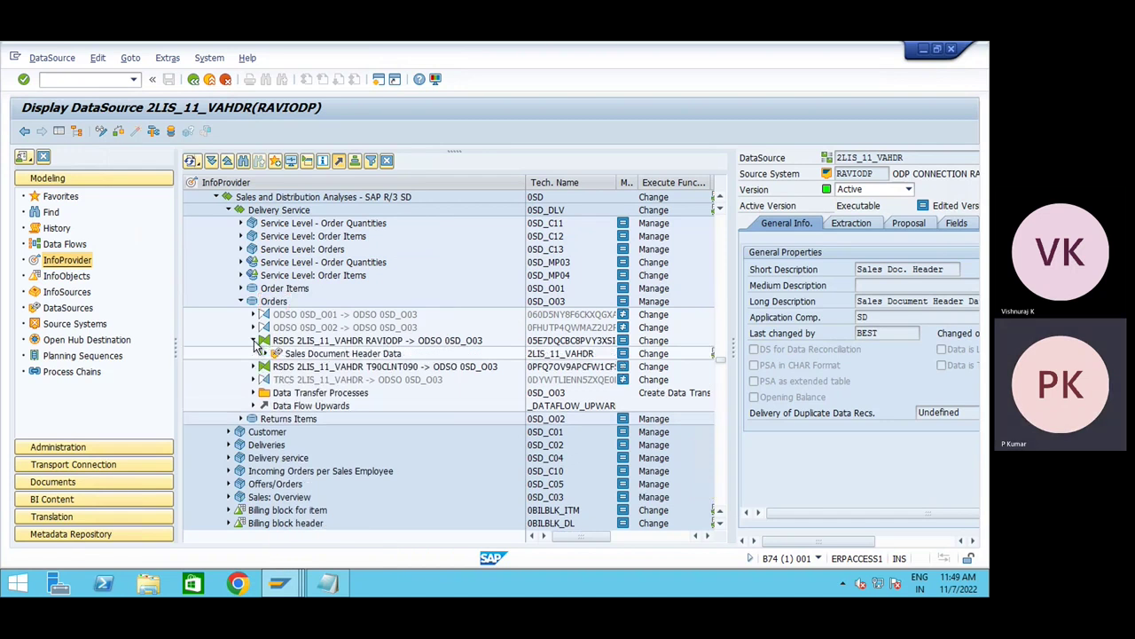
left_click(391, 342)
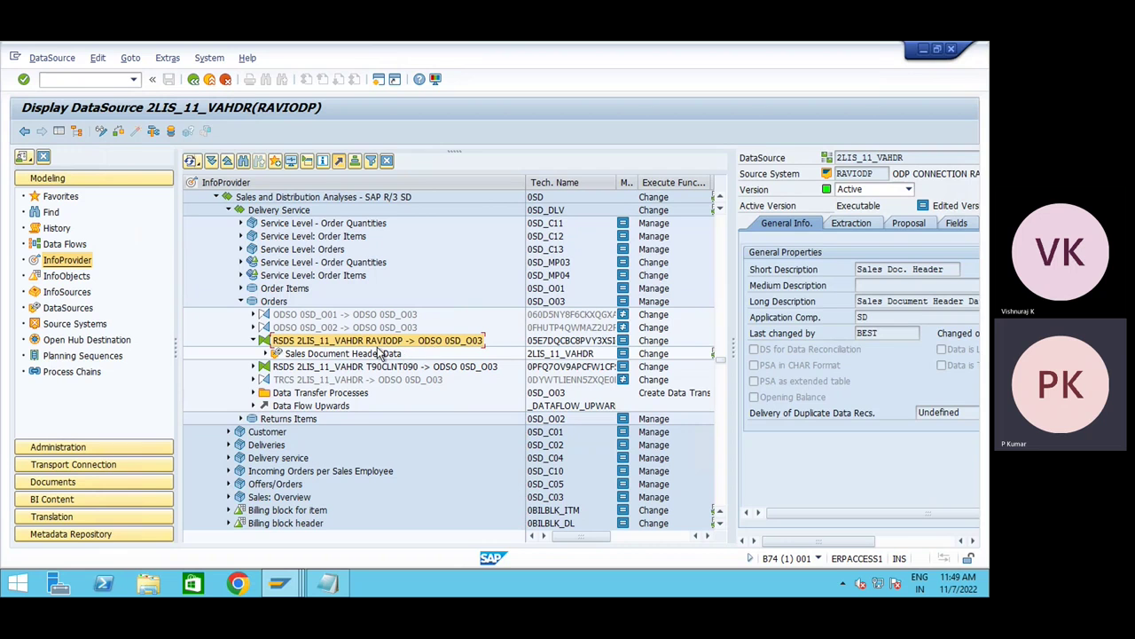
double_click(392, 342)
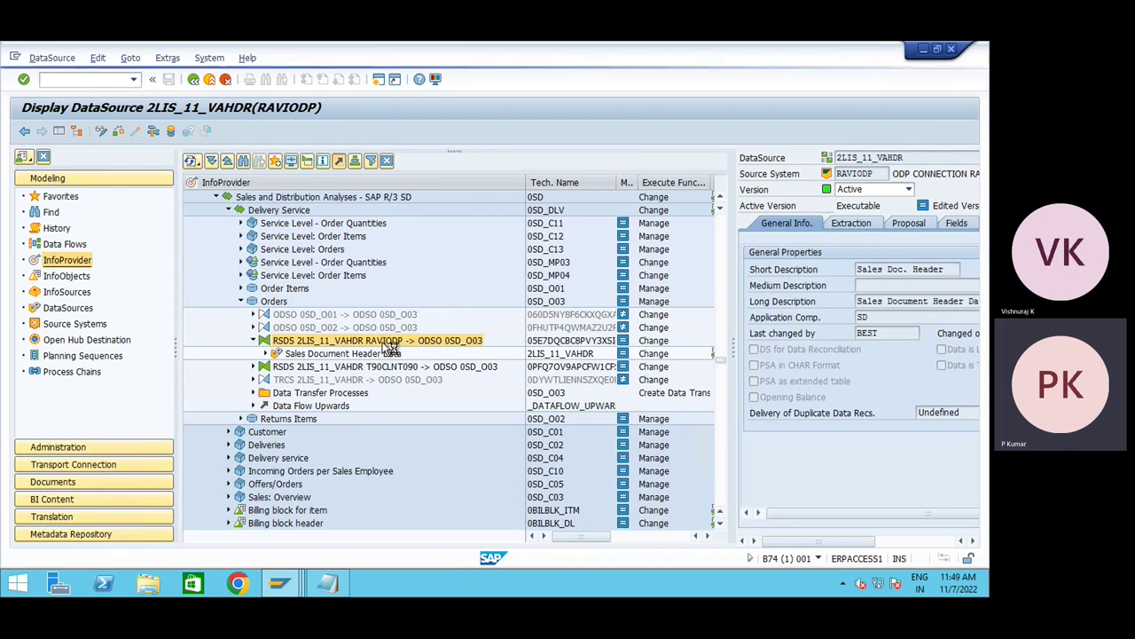
left_click(59, 132)
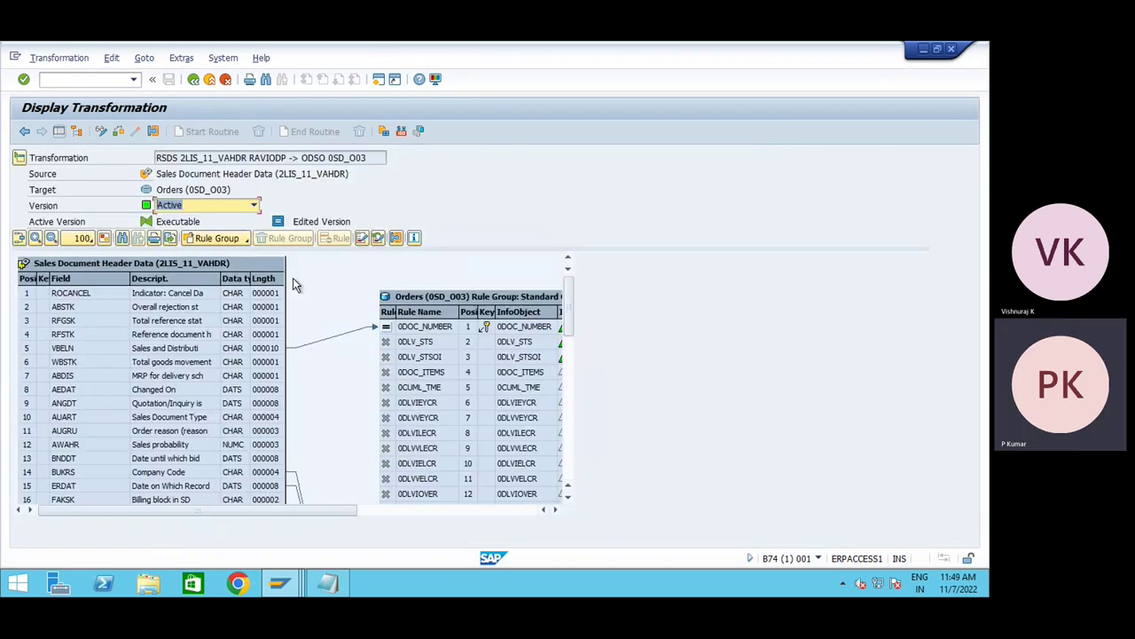
left_click_drag(920, 310, 927, 282)
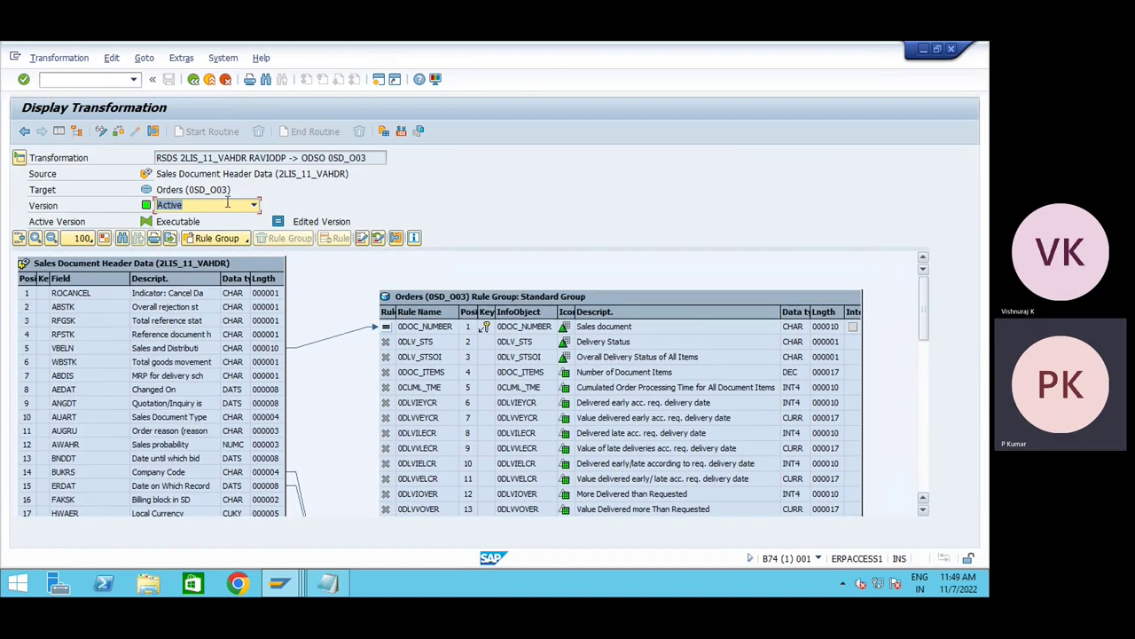
left_click_drag(248, 157, 182, 158)
left_click_drag(233, 193, 157, 190)
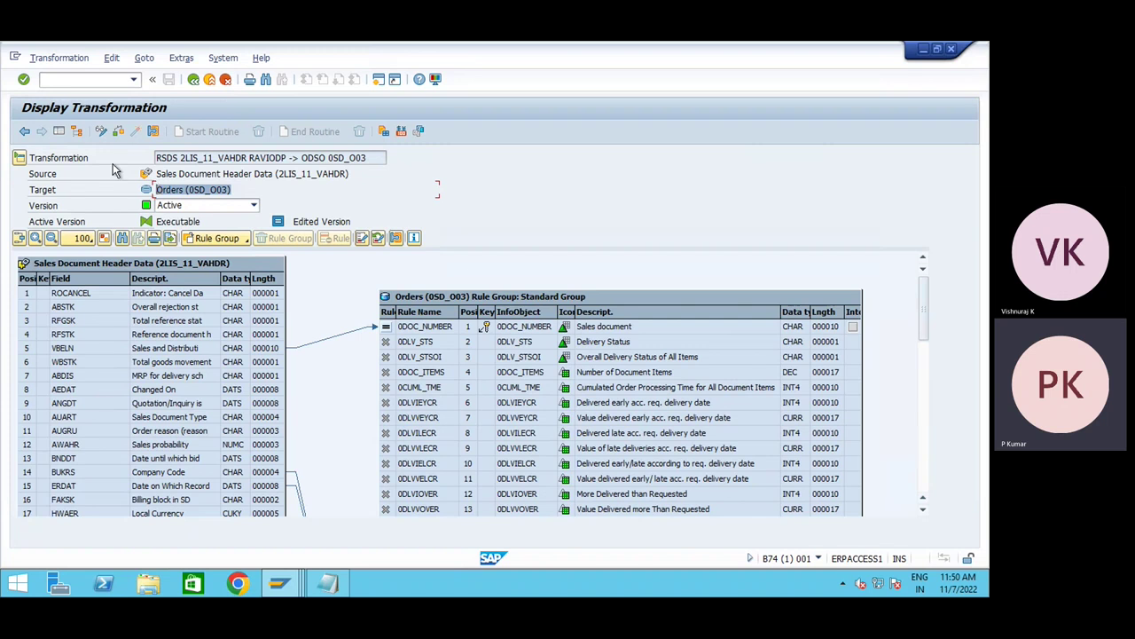
left_click(59, 131)
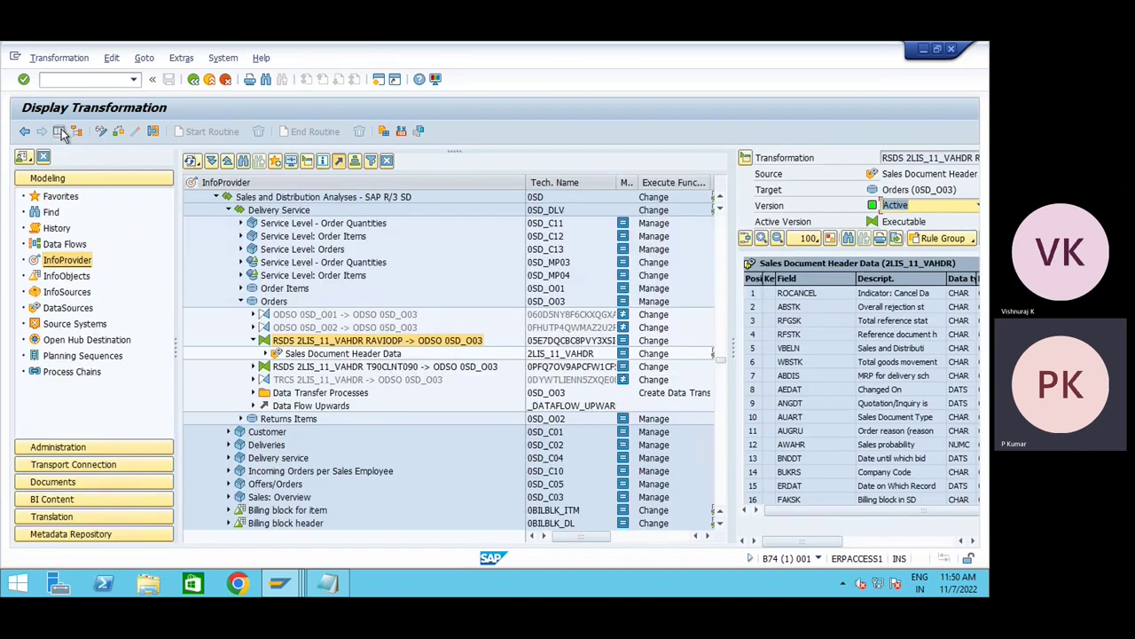
- Display the data transfer process 2LIS_11_VAHDR / RAVIODP -> 0SD_O03 of the Orders DataStore object at full width
left_click(254, 393)
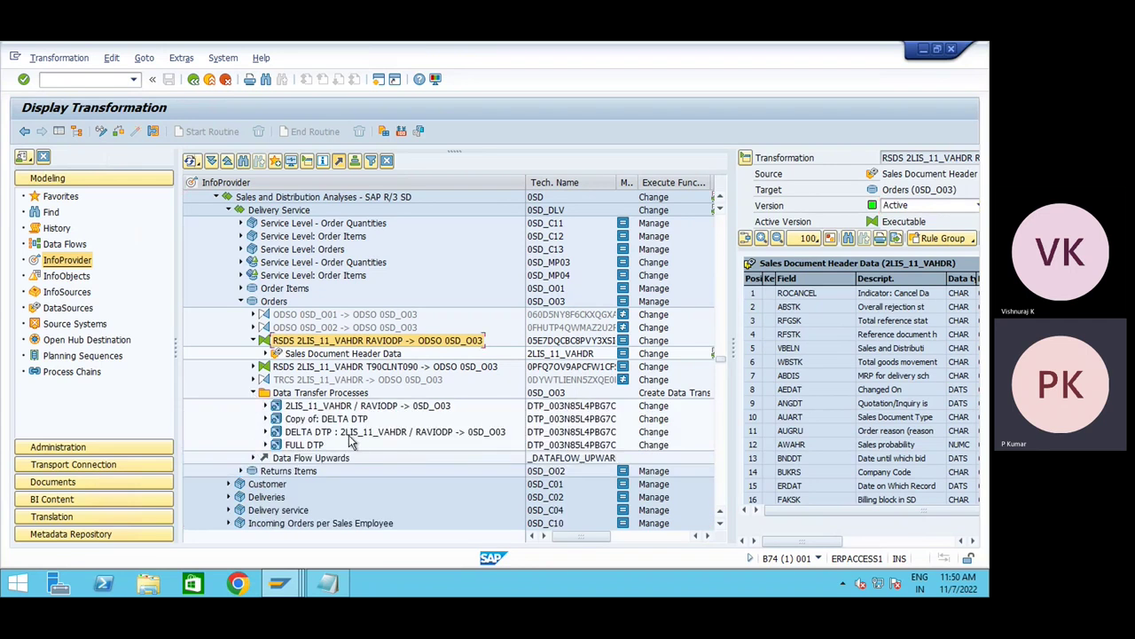
left_click(360, 407)
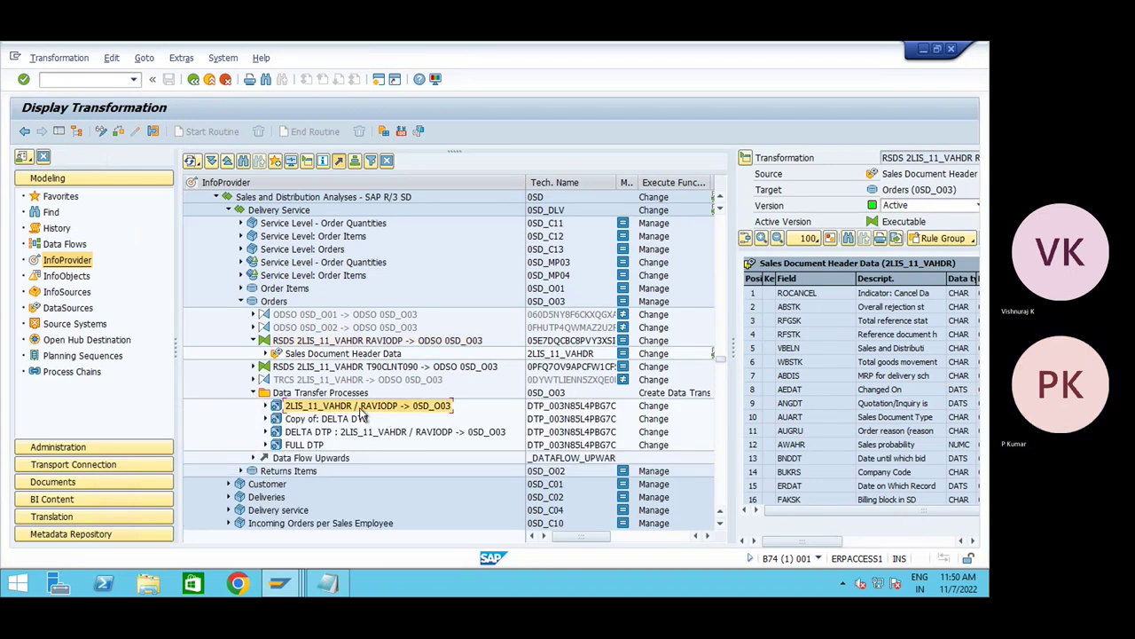
double_click(282, 409)
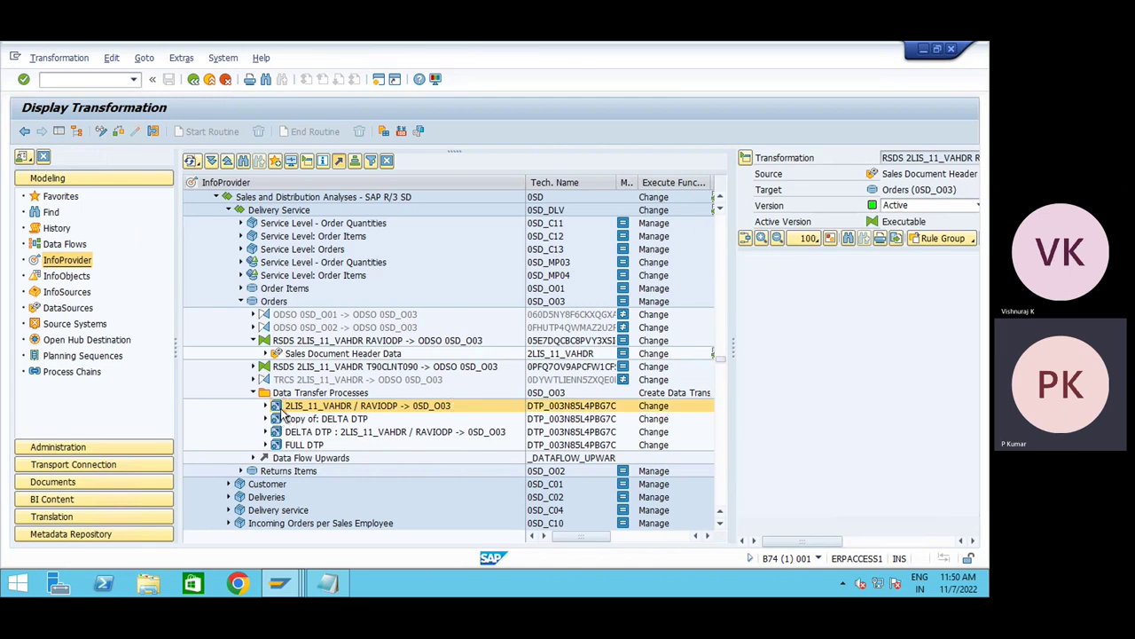
left_click(59, 133)
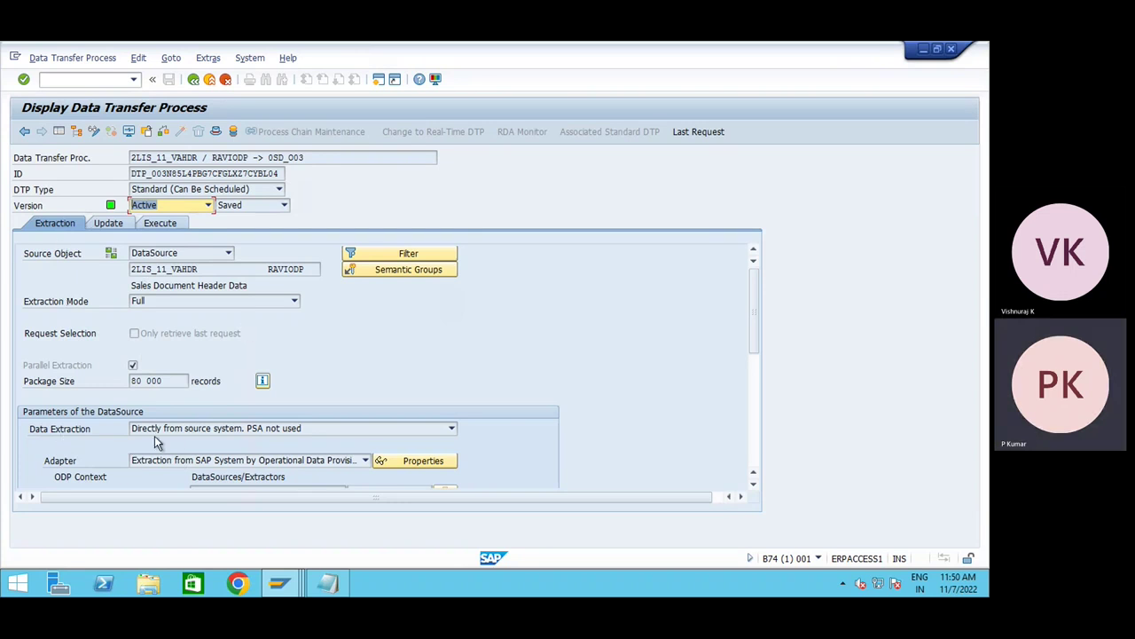
- Examine the data transfer process's data extraction options and its Operational Data Provider in the DataSource parameters
left_click(294, 430)
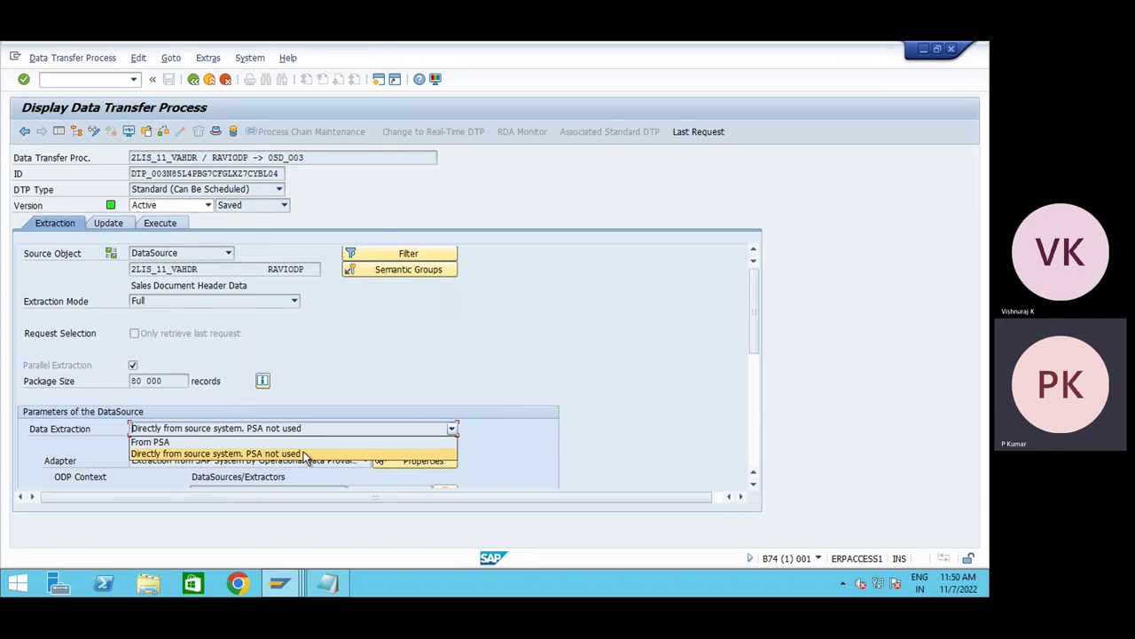
left_click(235, 454)
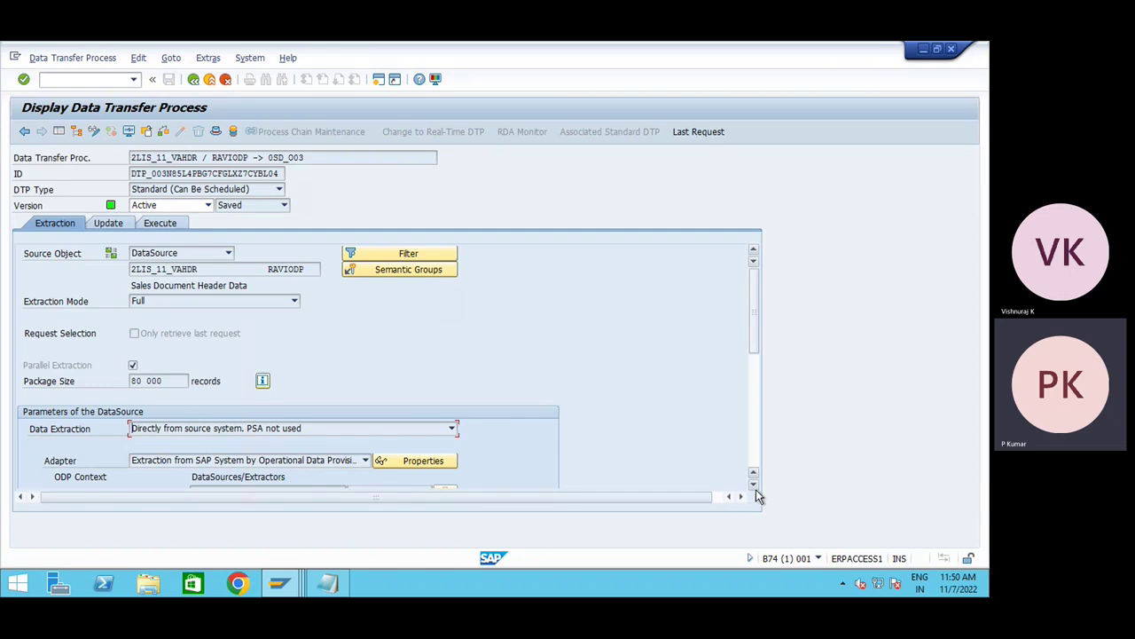
scroll(754, 494, "down", 2)
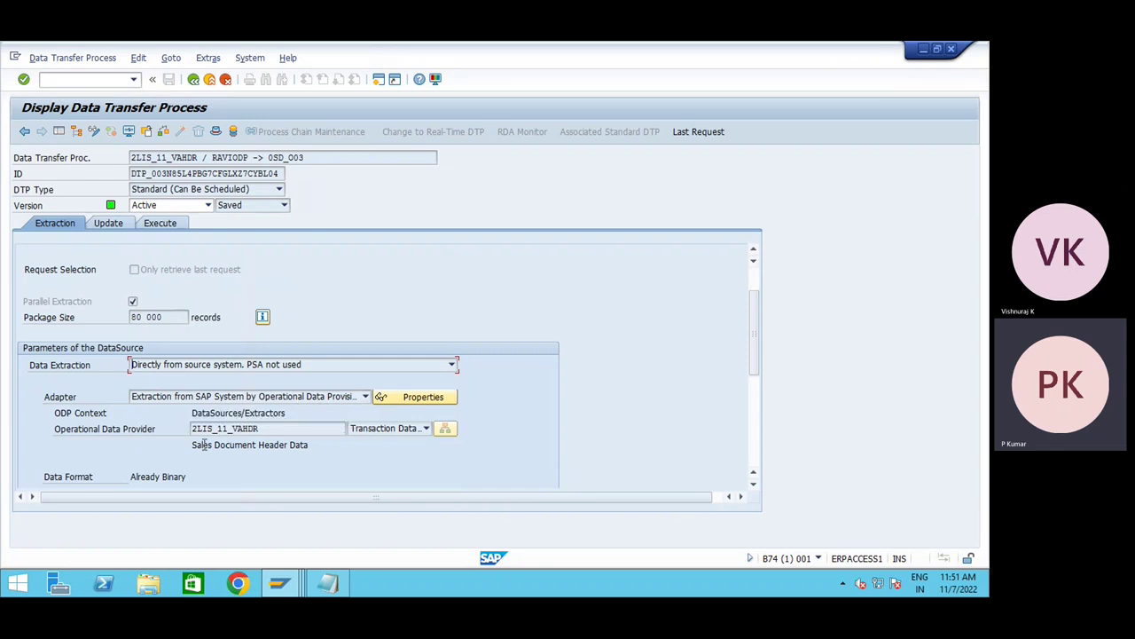
left_click_drag(266, 429, 178, 428)
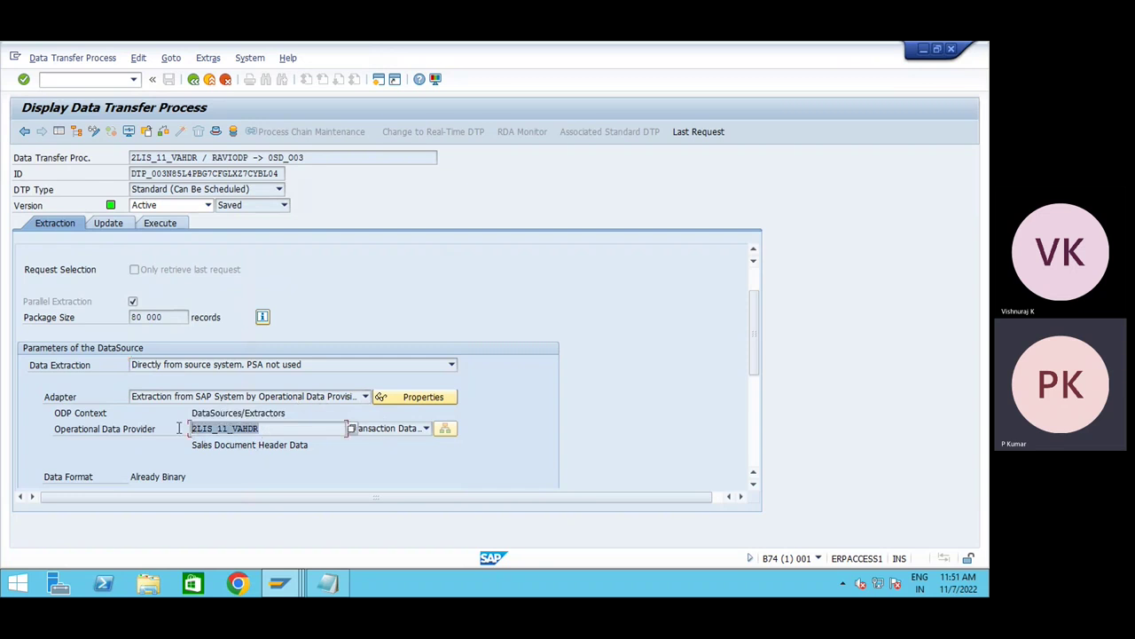
left_click(266, 430)
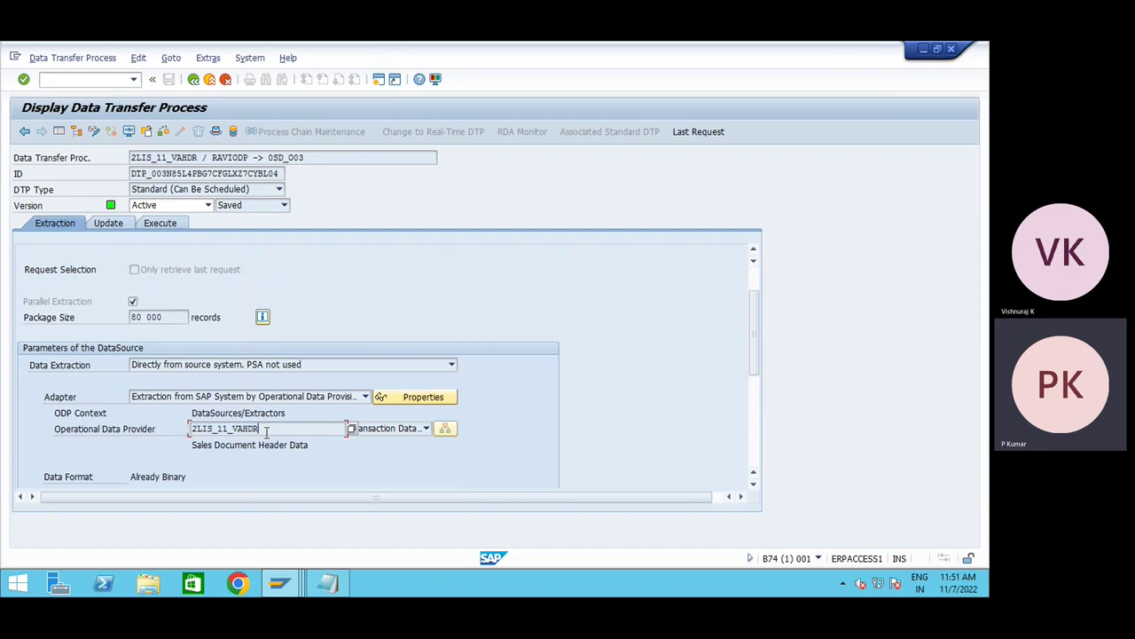
left_click_drag(277, 428, 189, 428)
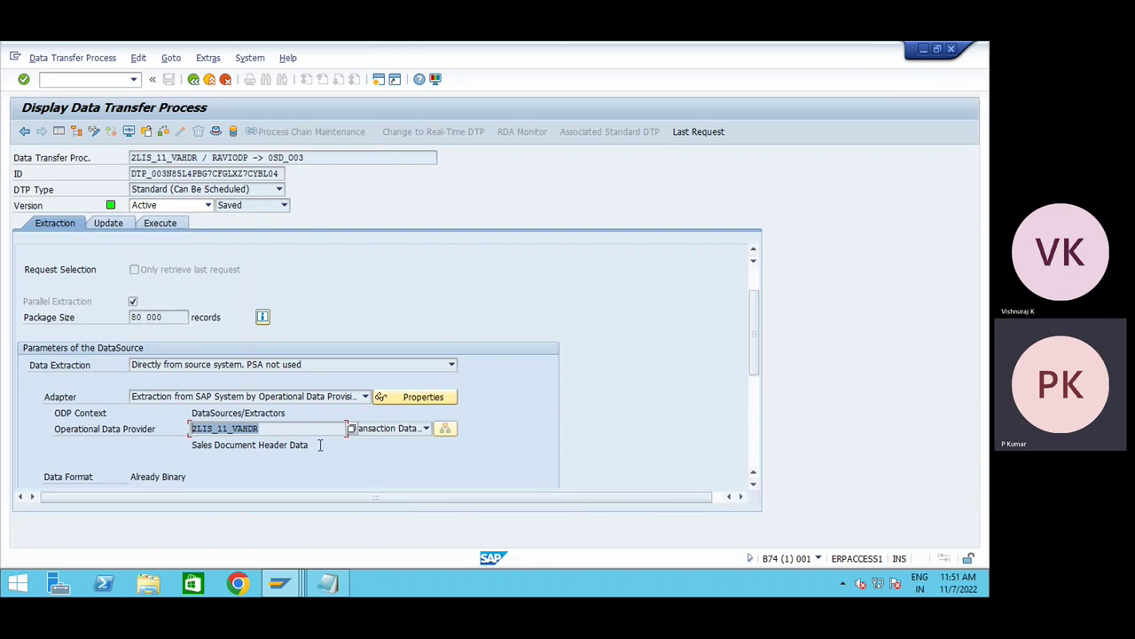
key("alt+Tab")
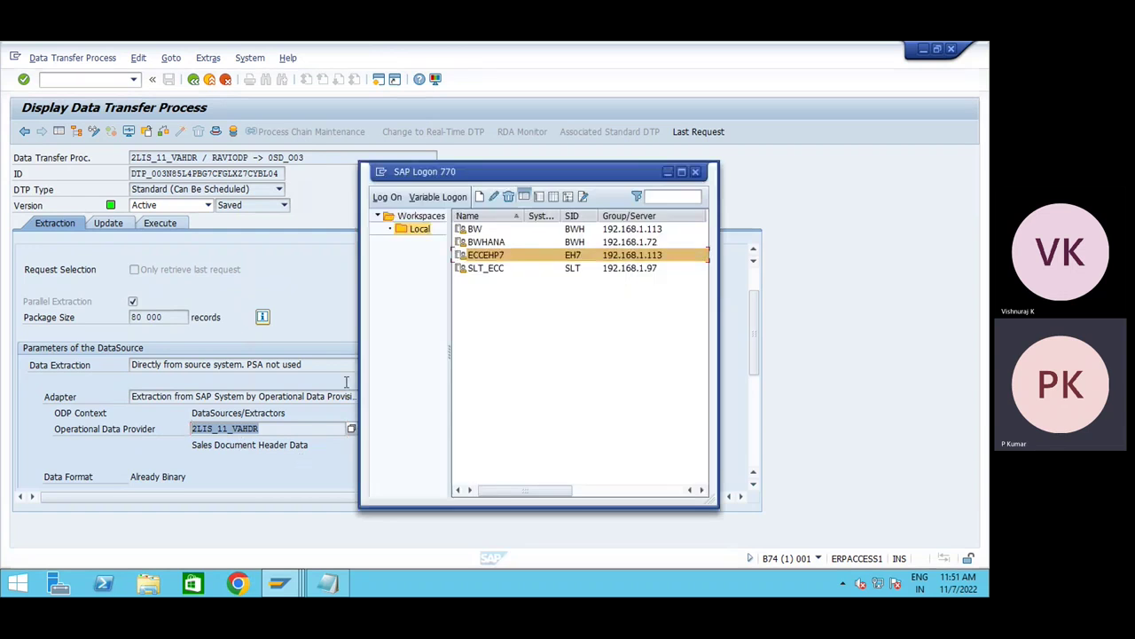
key("alt+Tab")
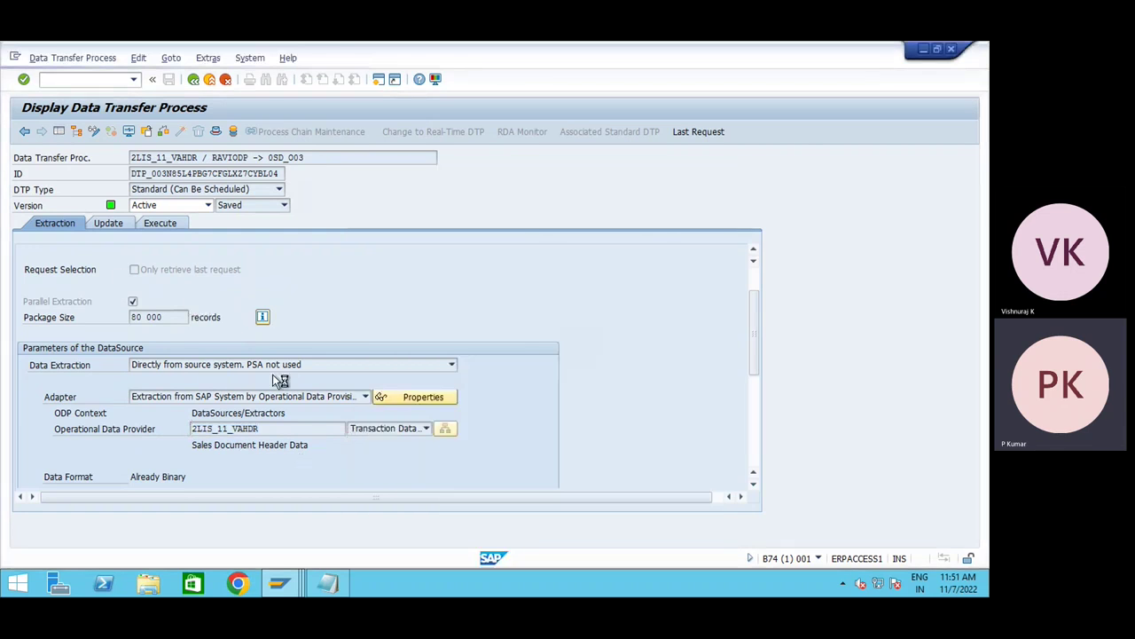
- Return to the InfoProvider tree, collapse the transformation RSDS 2LIS_11_VAHDR RAVIODP -> ODSO 0SD_O03 and select the data transfer process 2LIS_11_VAHDR / RAVIODP -> 0SD_O03
left_click(298, 356)
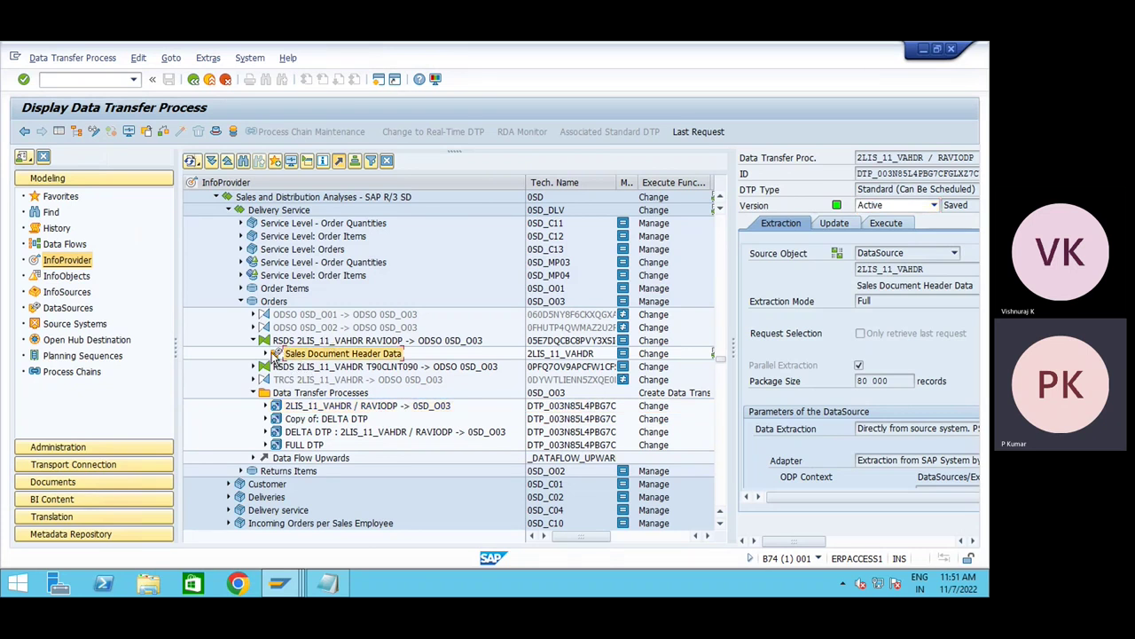
left_click(273, 354)
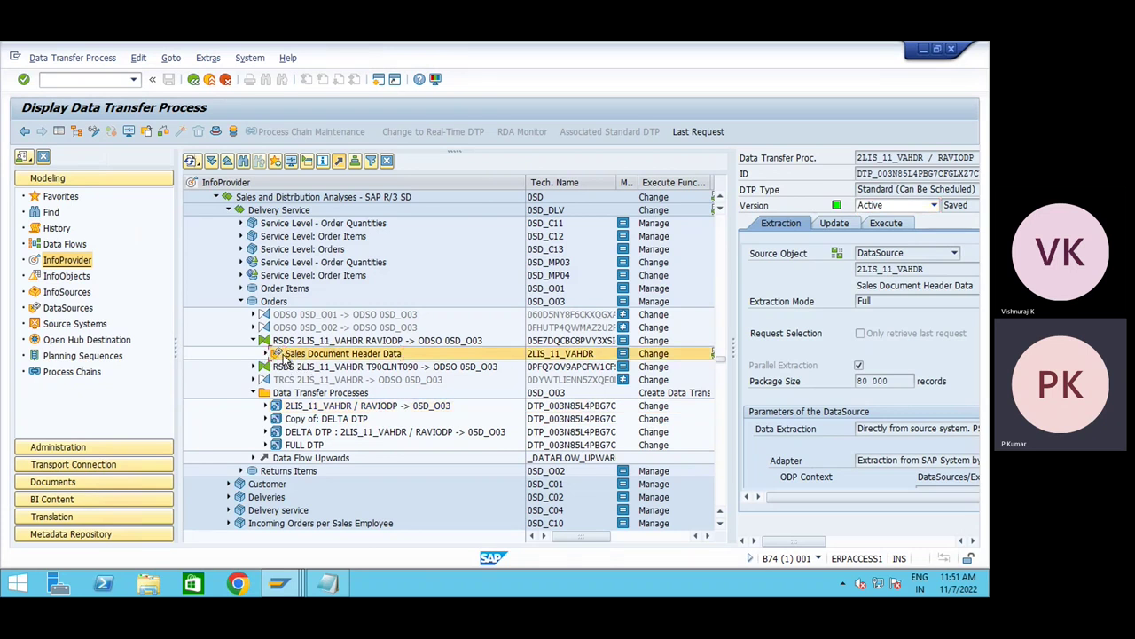
left_click(259, 302)
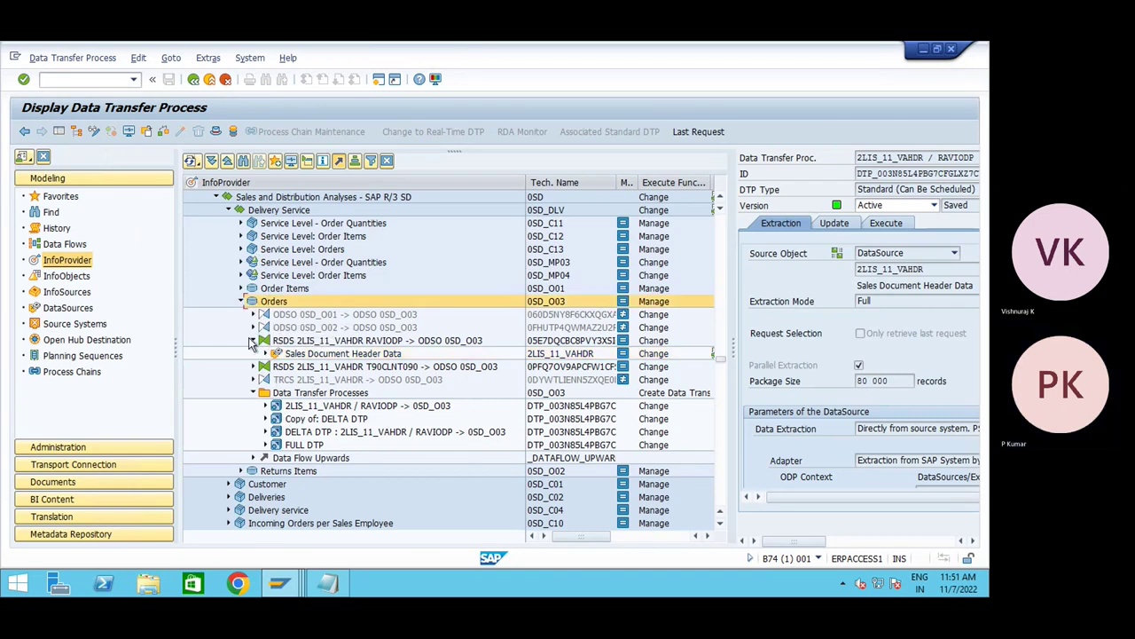
left_click(253, 339)
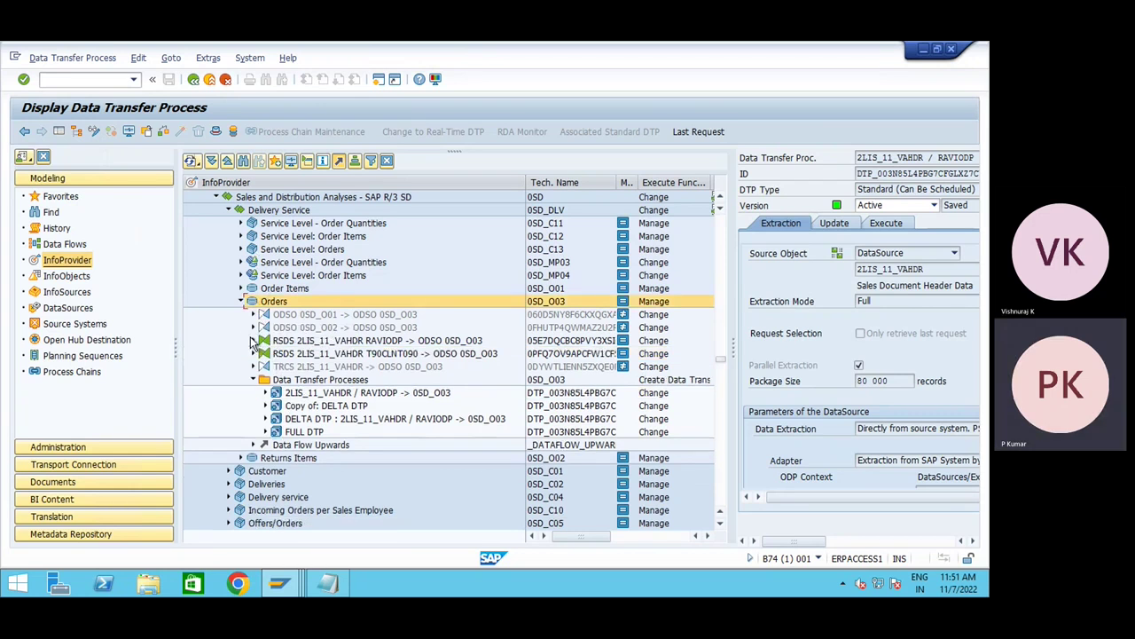
left_click(286, 394)
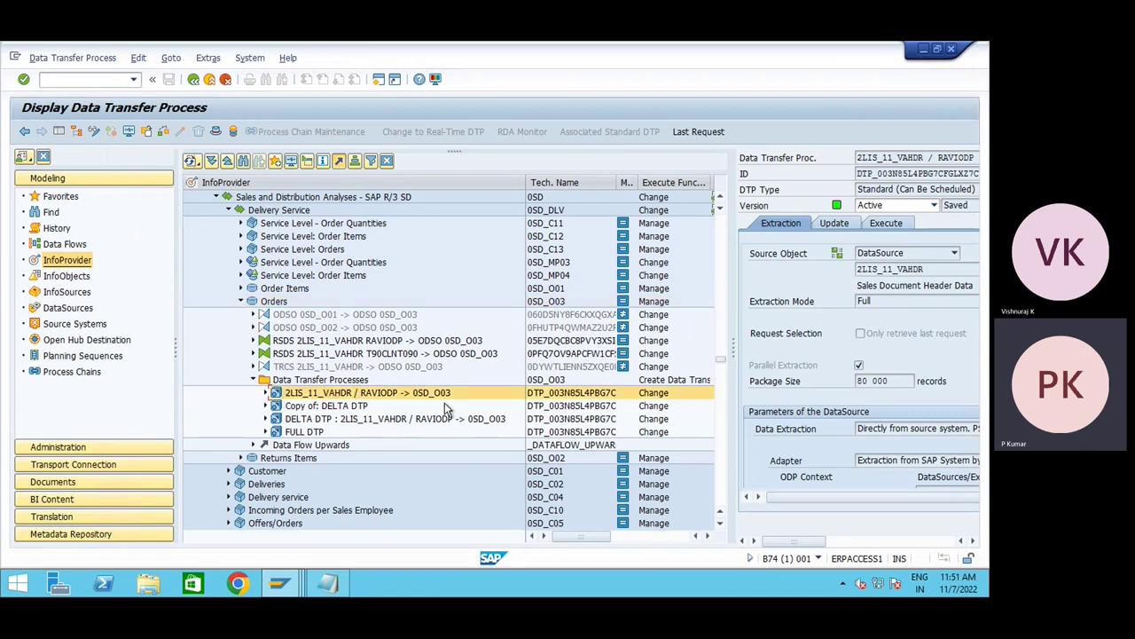
key("alt+Tab")
key("alt+Tab")
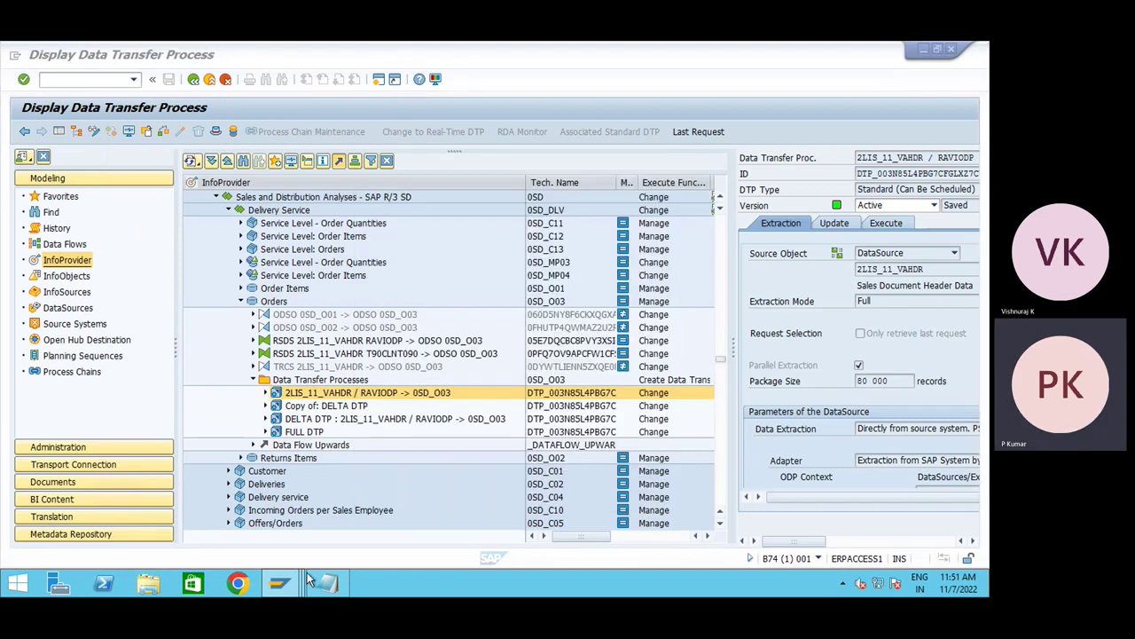
left_click(282, 583)
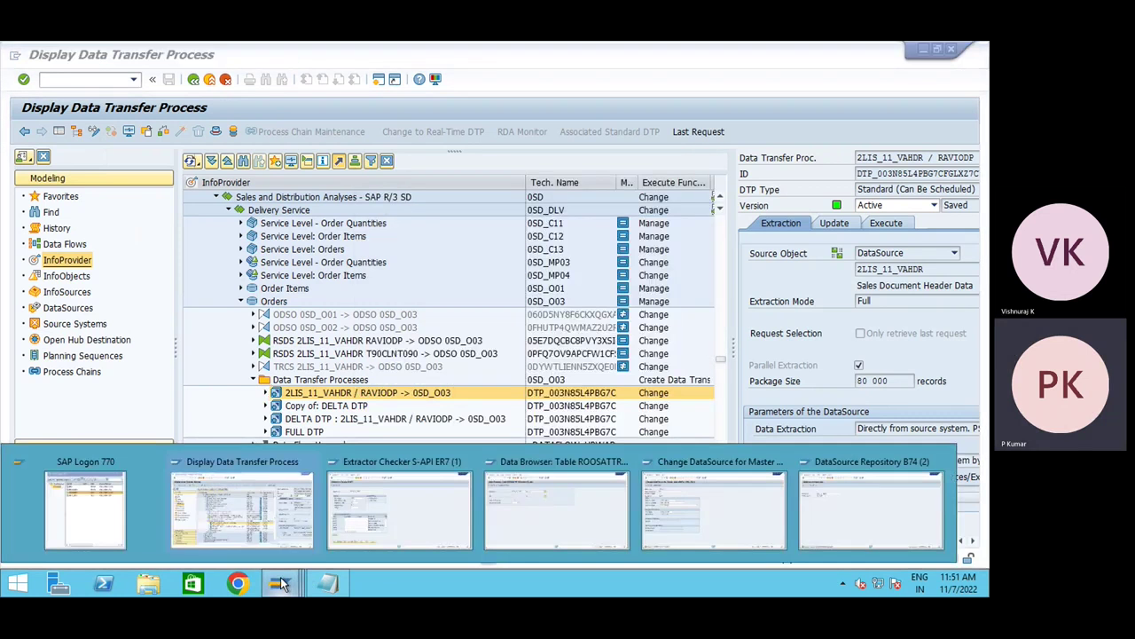
left_click(276, 395)
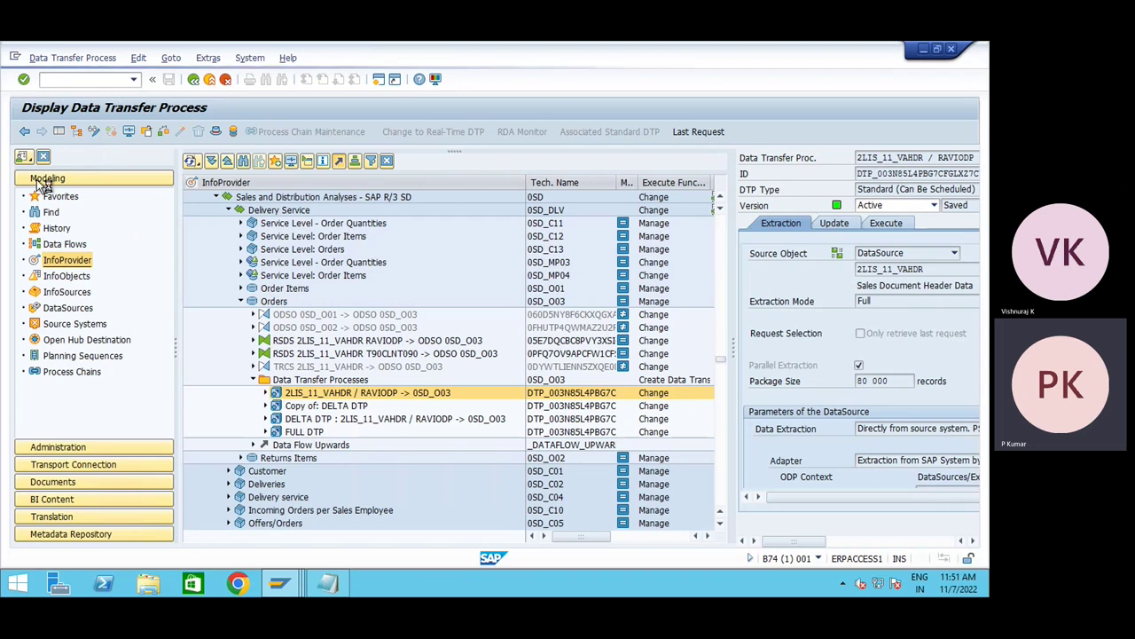
- Show the data transfer process at full width and review its extraction settings, filter and update settings
left_click(58, 132)
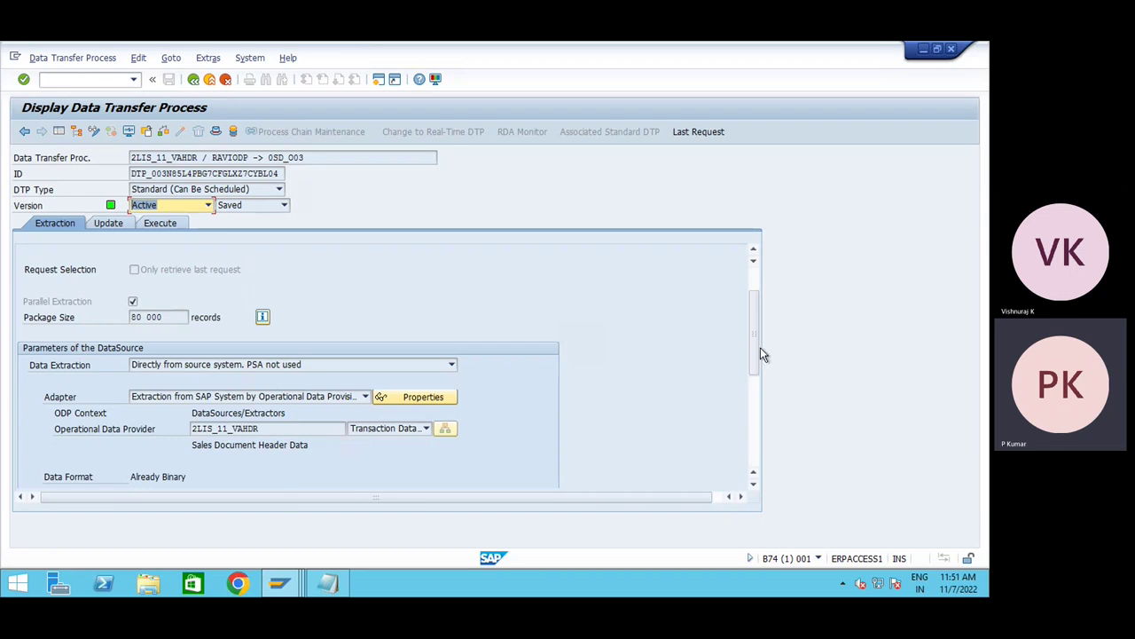
mouse_move(756, 347)
left_mouse_down()
mouse_move(746, 438)
mouse_move(766, 329)
left_mouse_up()
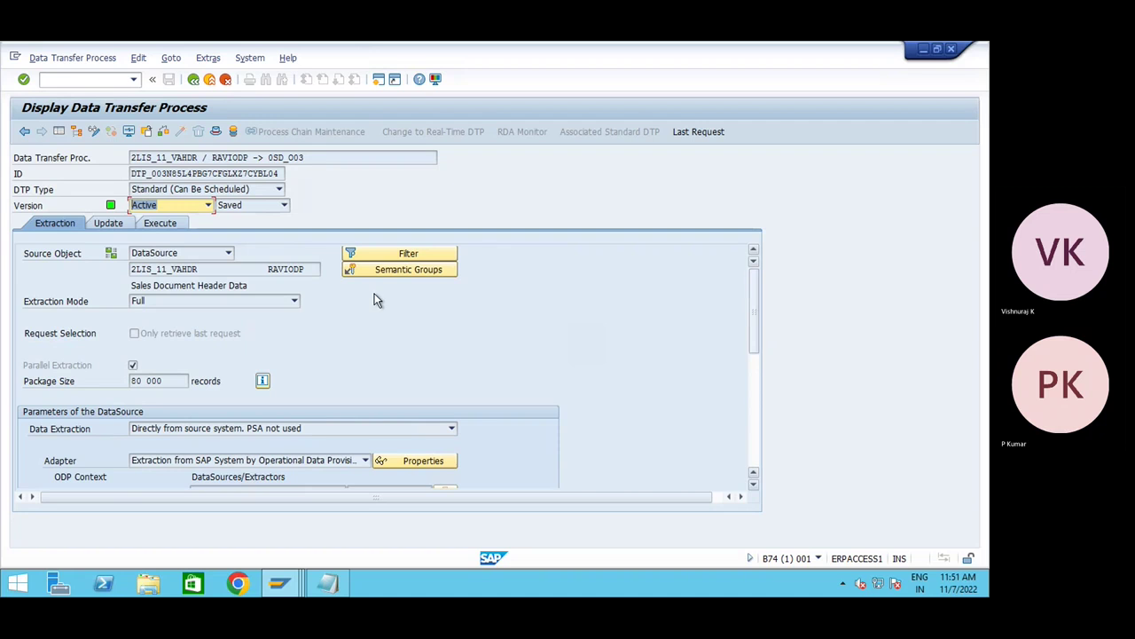
left_click(430, 255)
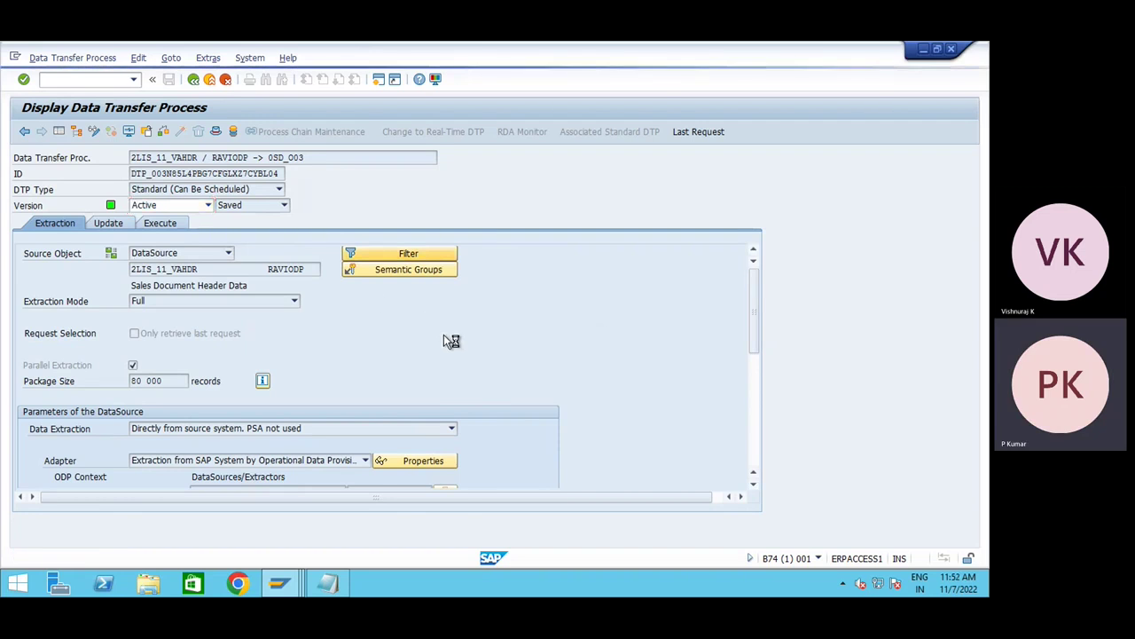
left_click(453, 221)
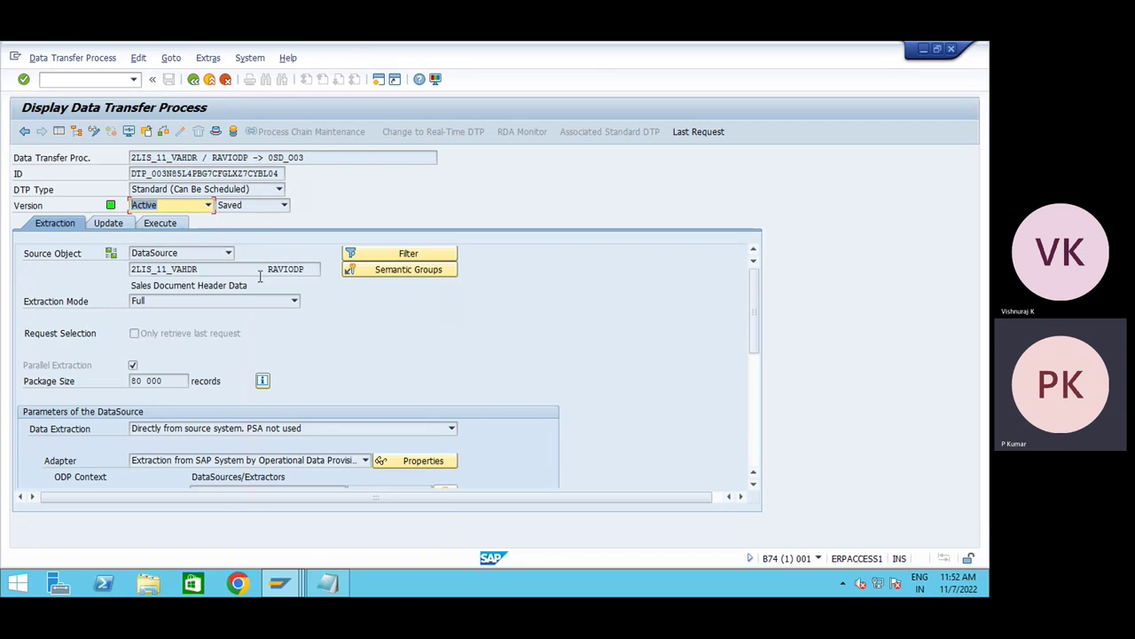
left_click(302, 269)
double_click(274, 269)
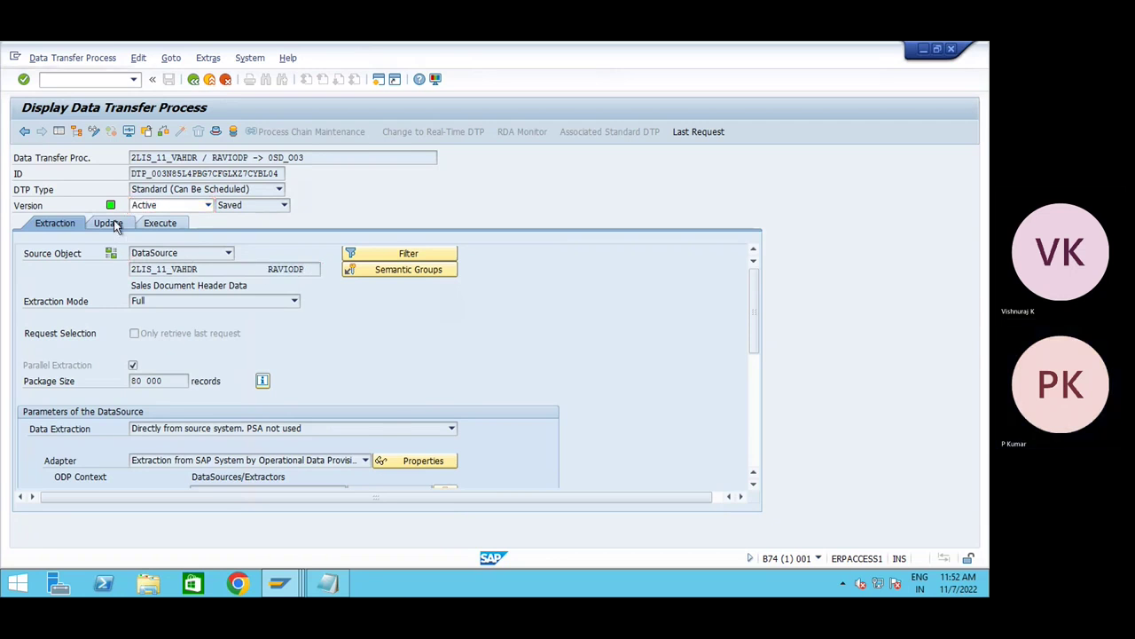
left_click(110, 223)
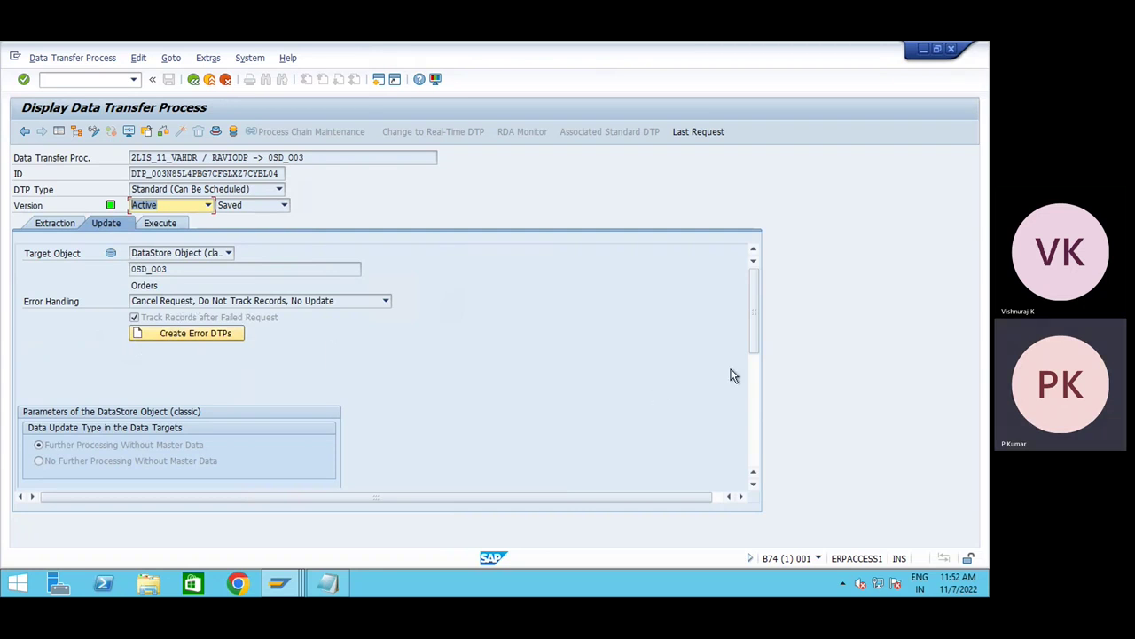
left_click_drag(760, 338, 760, 292)
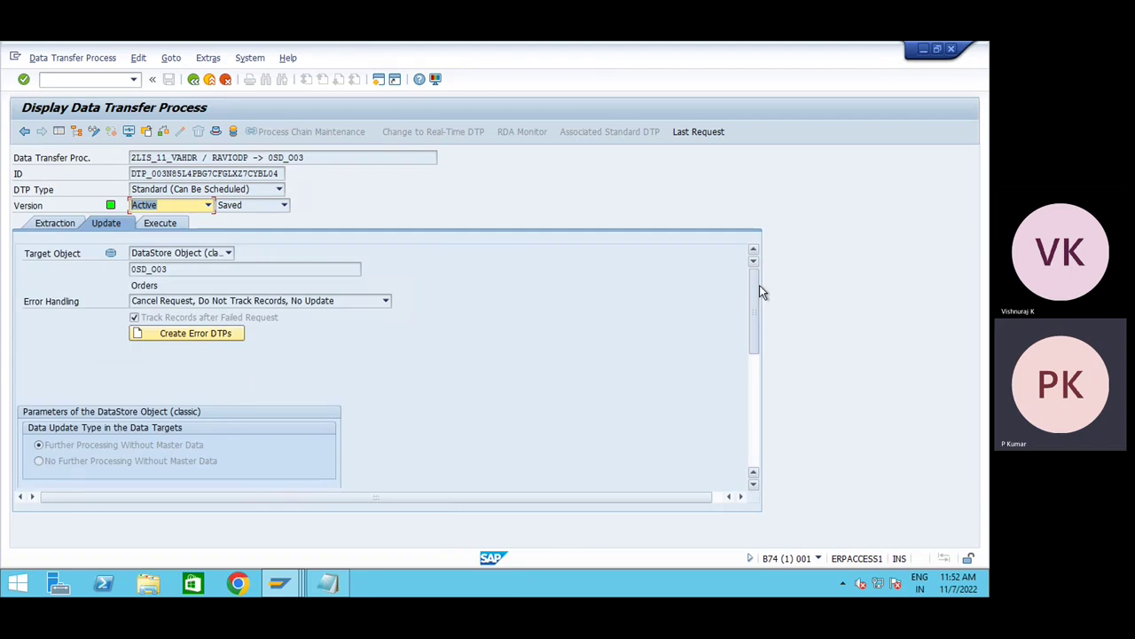
- Execute the data transfer process 2LIS_11_VAHDR / RAVIODP -> 0SD_O03 and refresh its request monitor until the load finishes
left_click(158, 222)
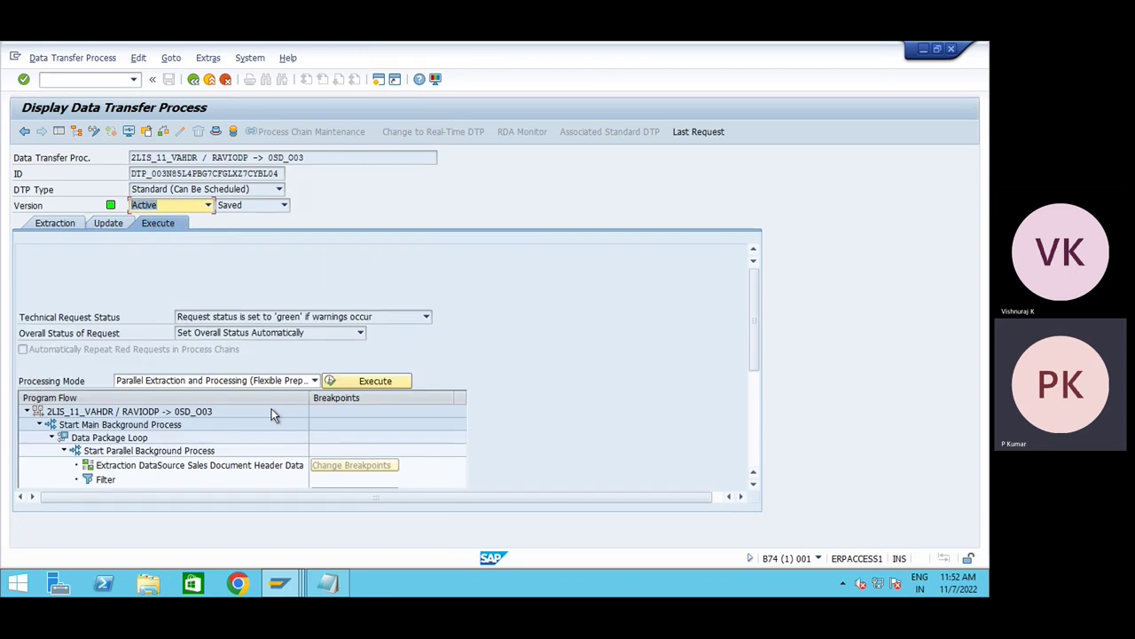
left_click(389, 387)
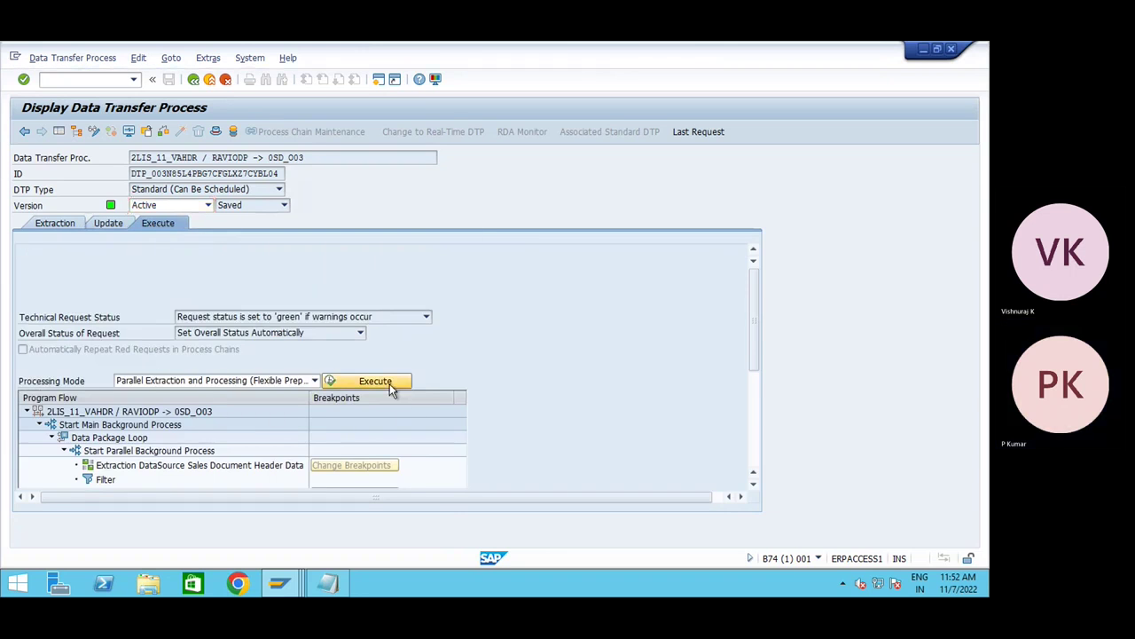
left_click(203, 342)
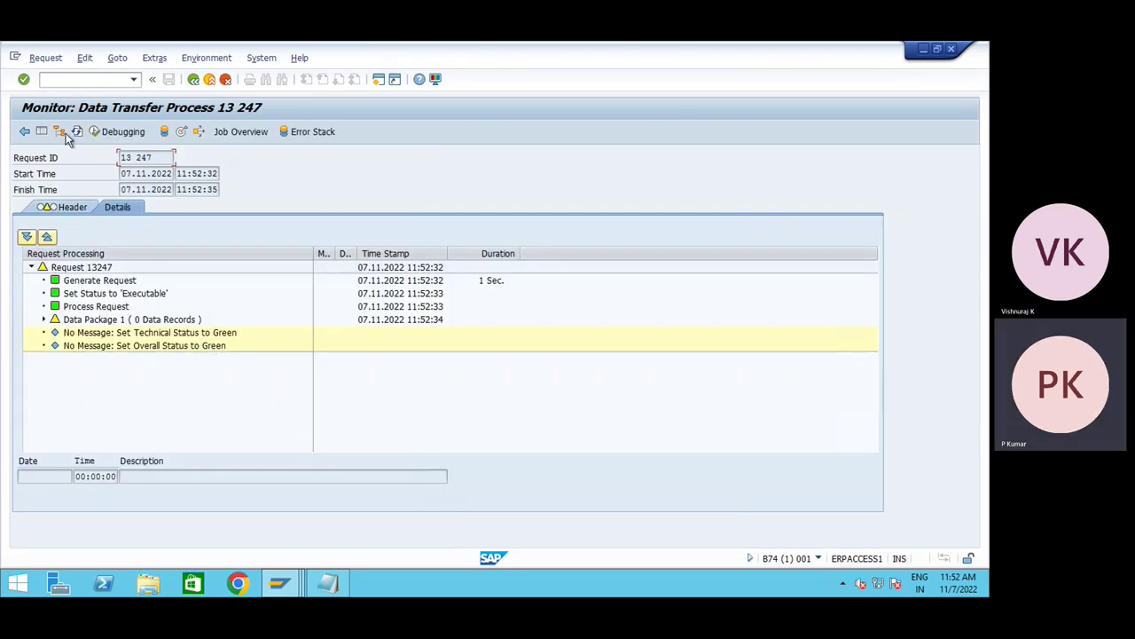
left_click(77, 132)
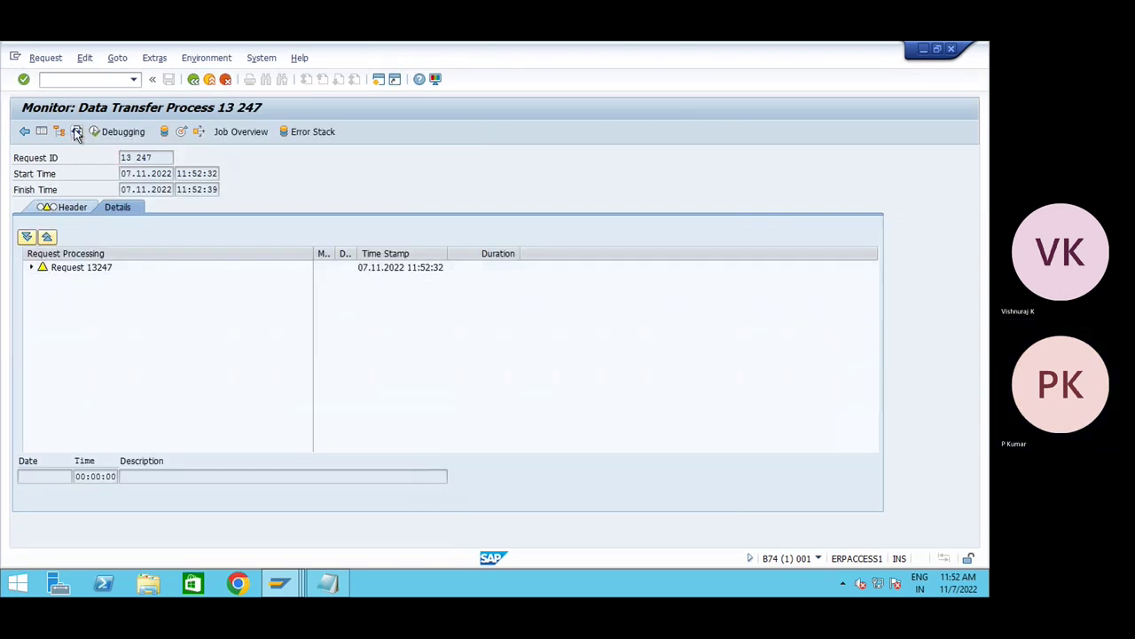
left_click(76, 131)
left_click(77, 131)
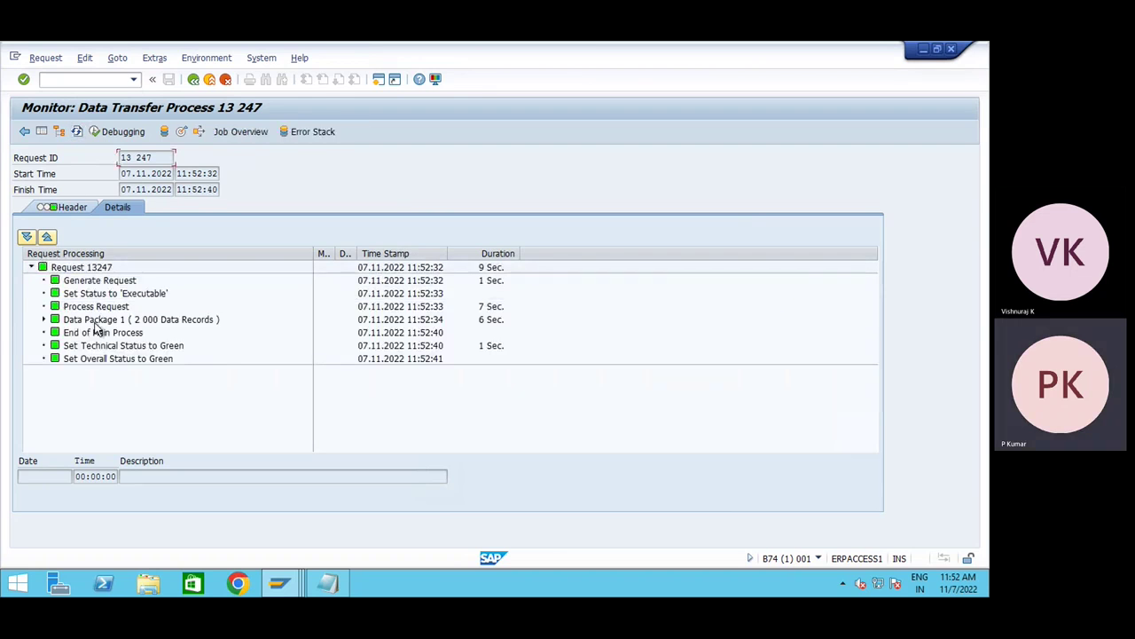
- Expand Data Package 1 in the request details and widen the Request Processing column to read its processing steps
left_click(92, 321)
left_click(43, 319)
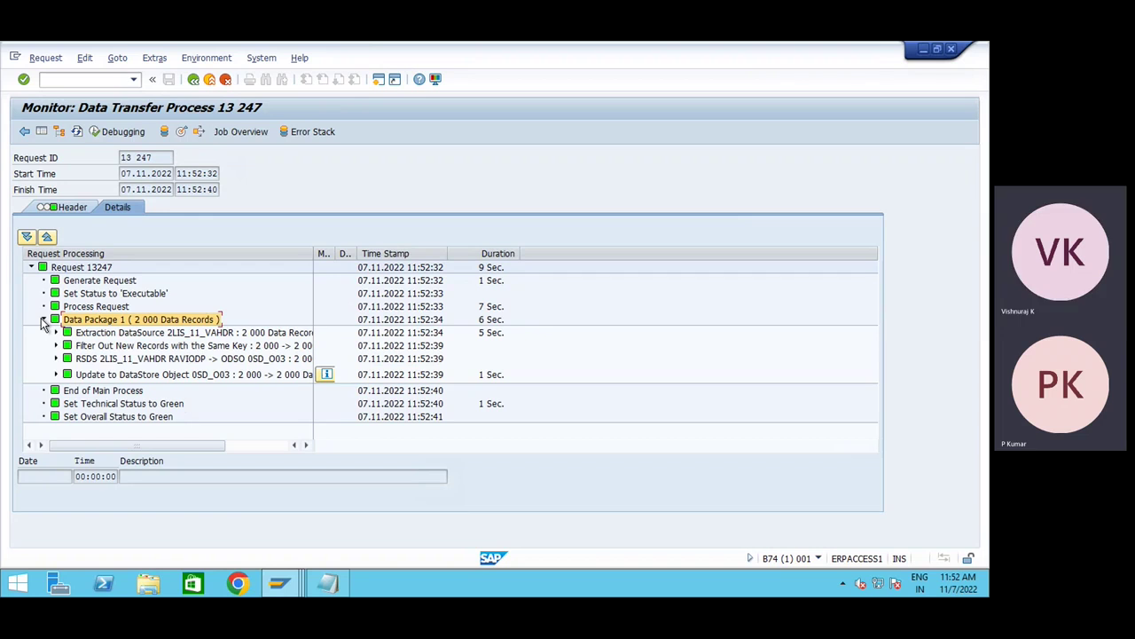
left_click_drag(314, 254, 332, 253)
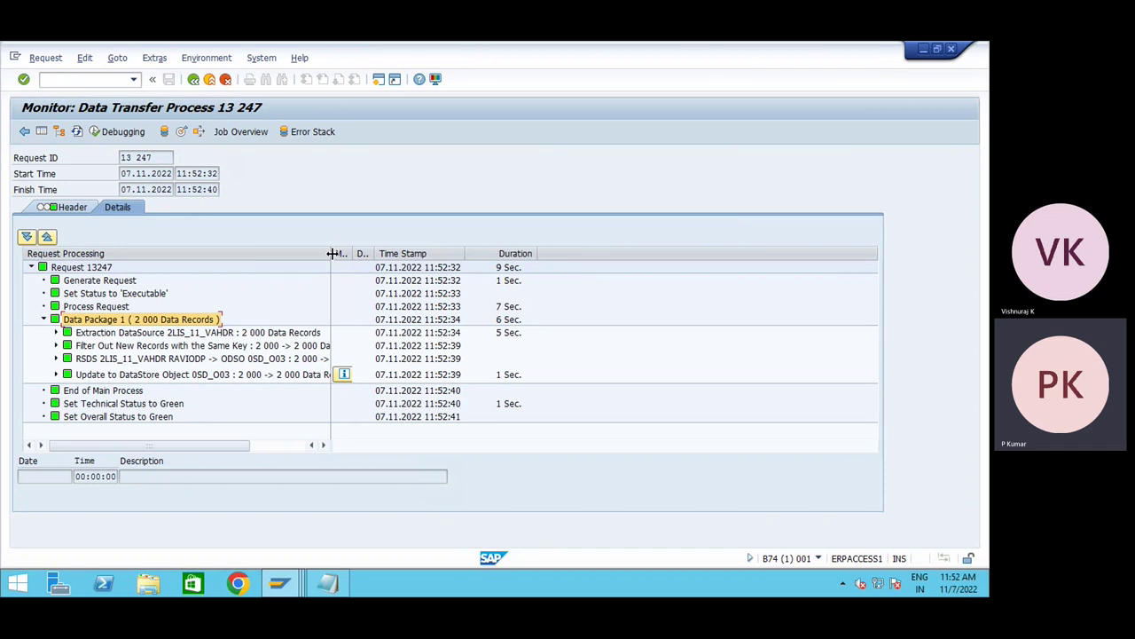
left_click_drag(332, 254, 344, 254)
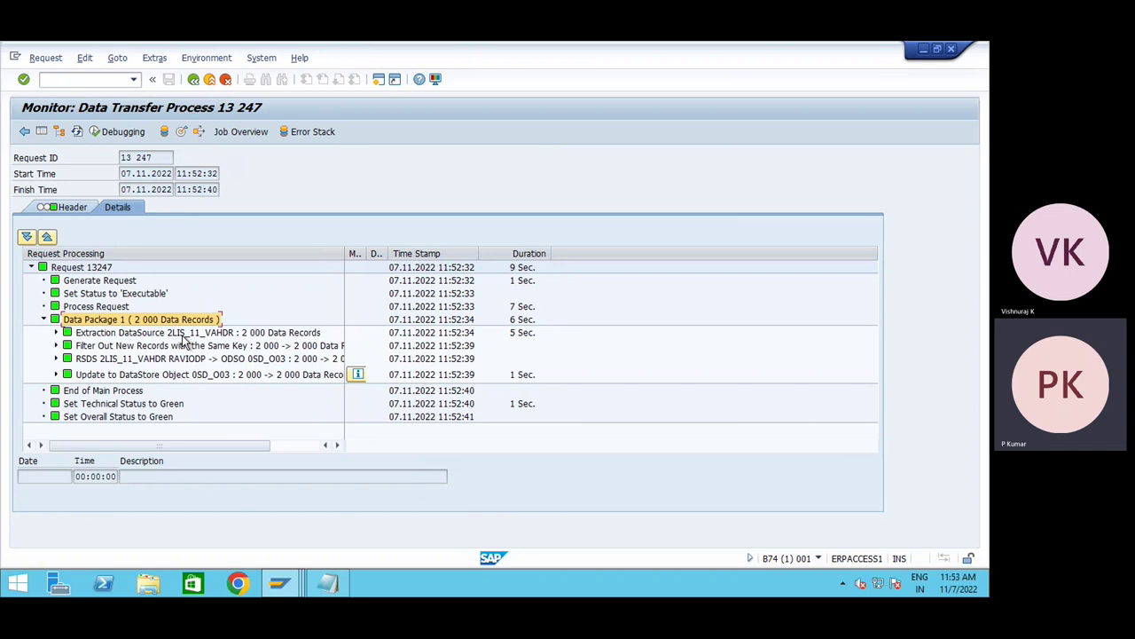
- Switch to the ER7 source system, open transaction ODQMON in a new session and set the request selection to All
left_click(275, 592)
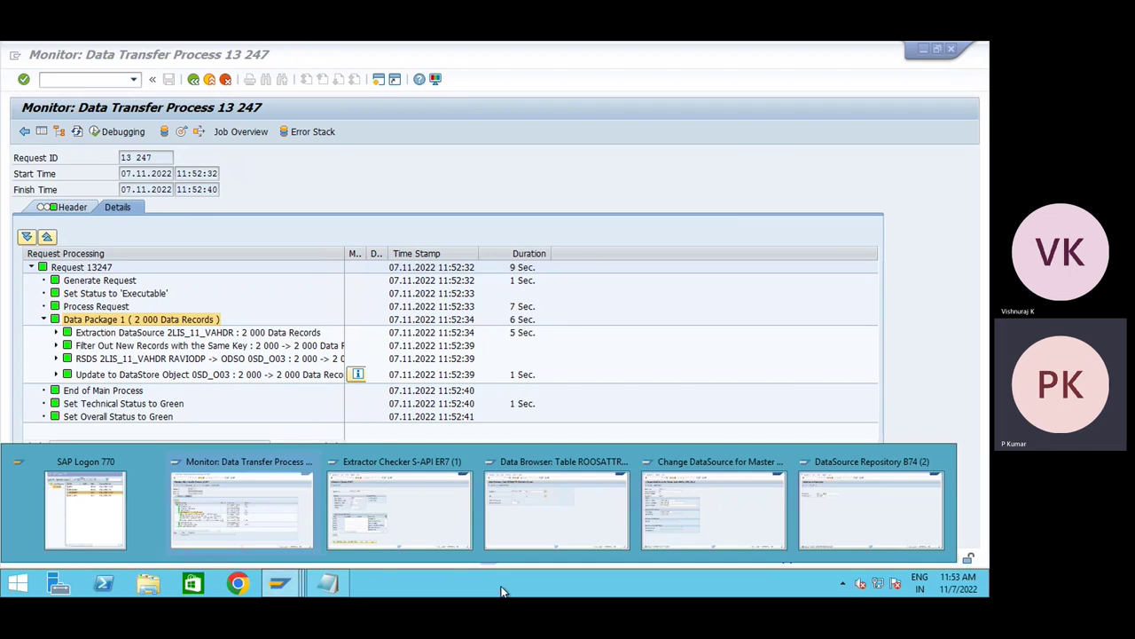
mouse_move(823, 505)
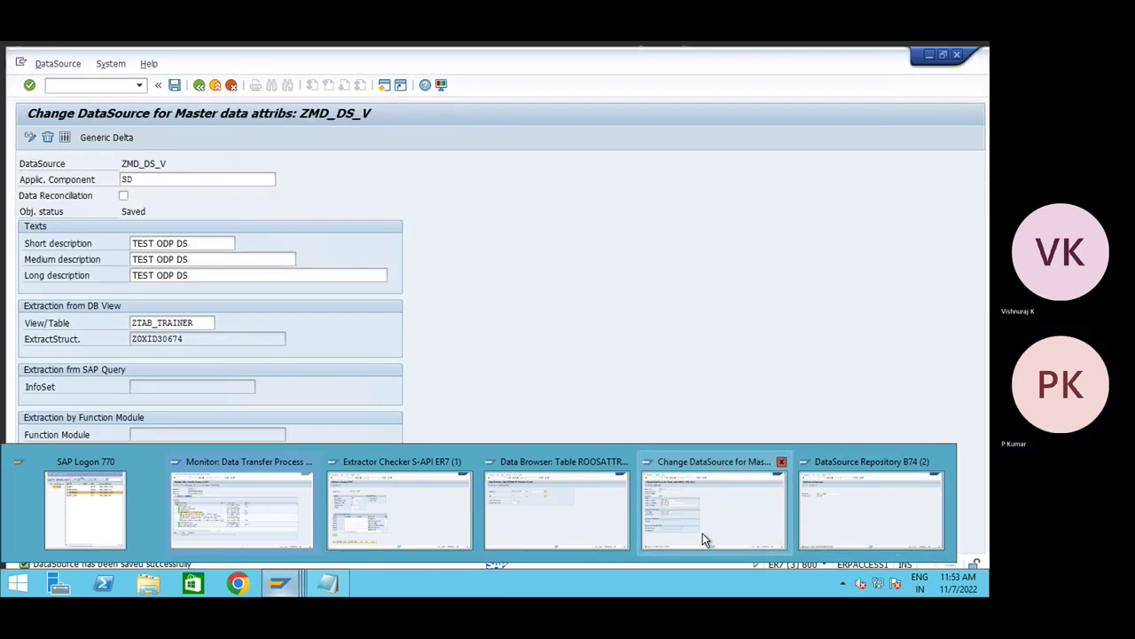
left_click(703, 533)
left_click(92, 78)
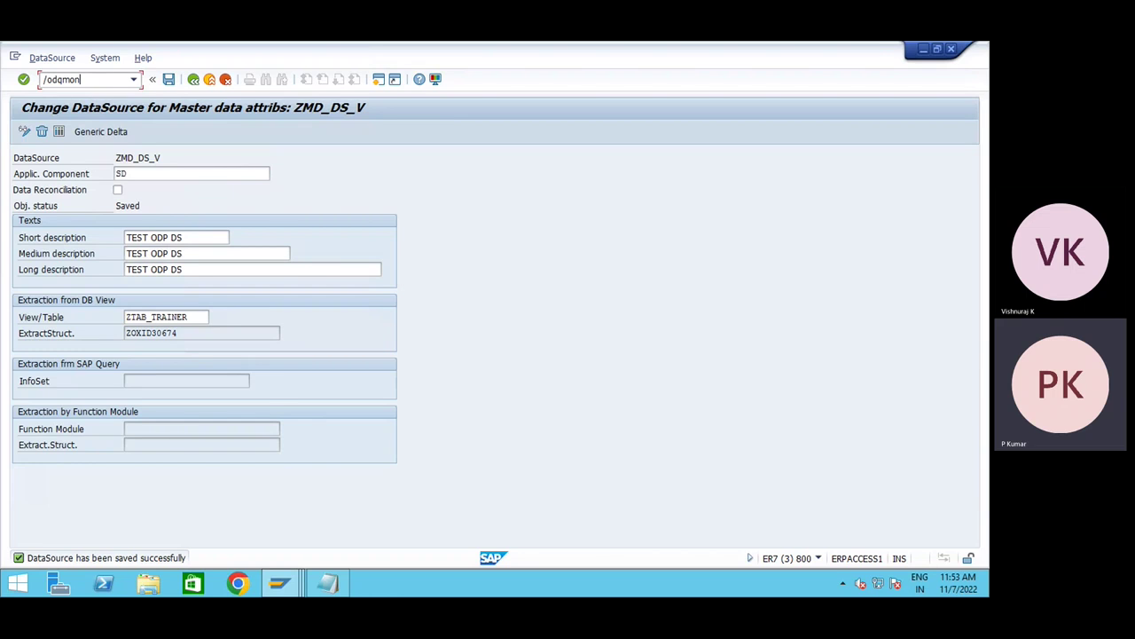
key("Return")
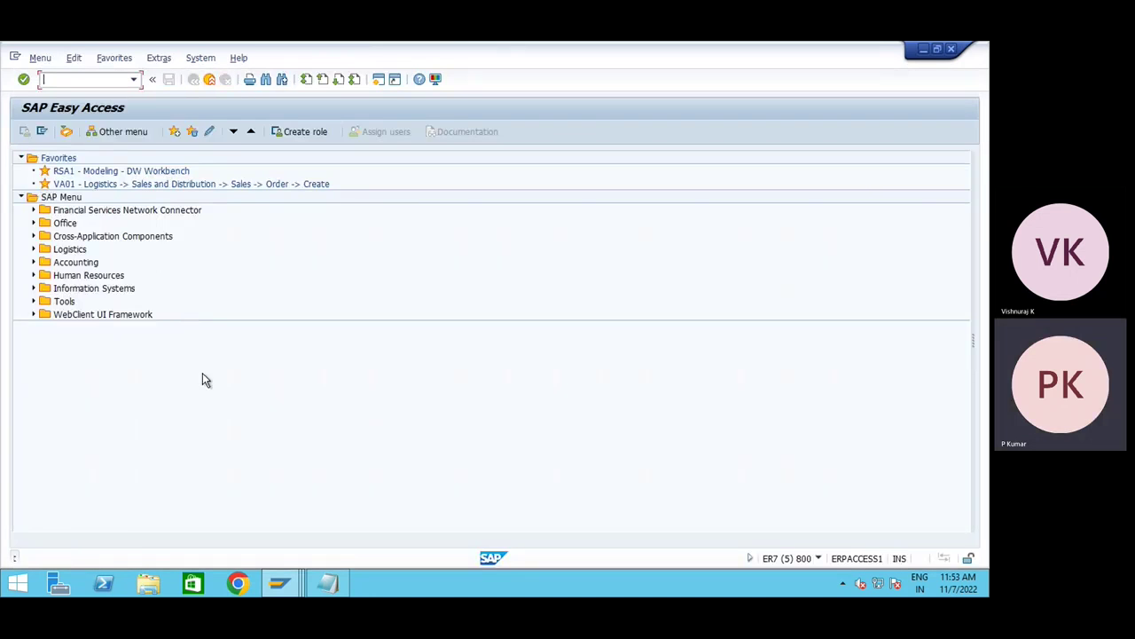
type("OD")
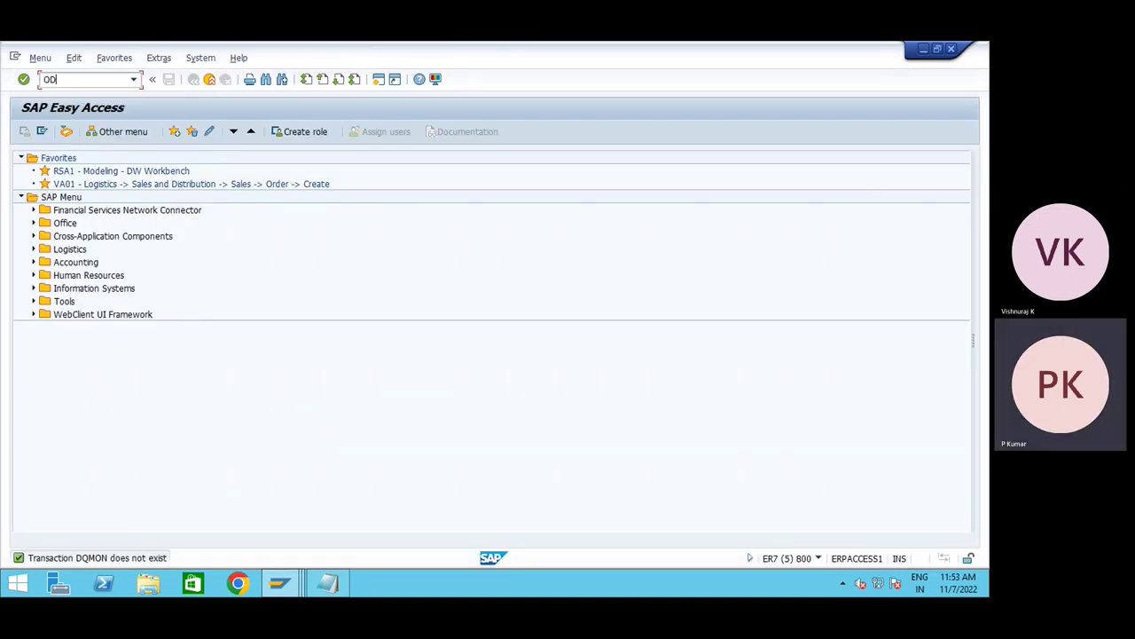
type("QMON")
key("Return")
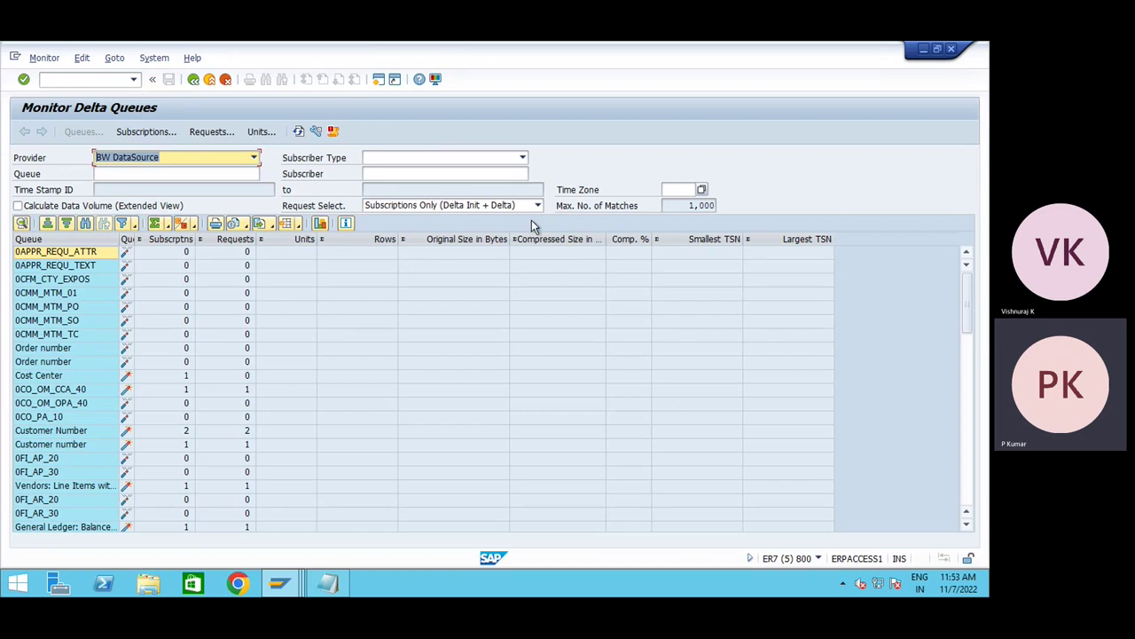
left_click(457, 205)
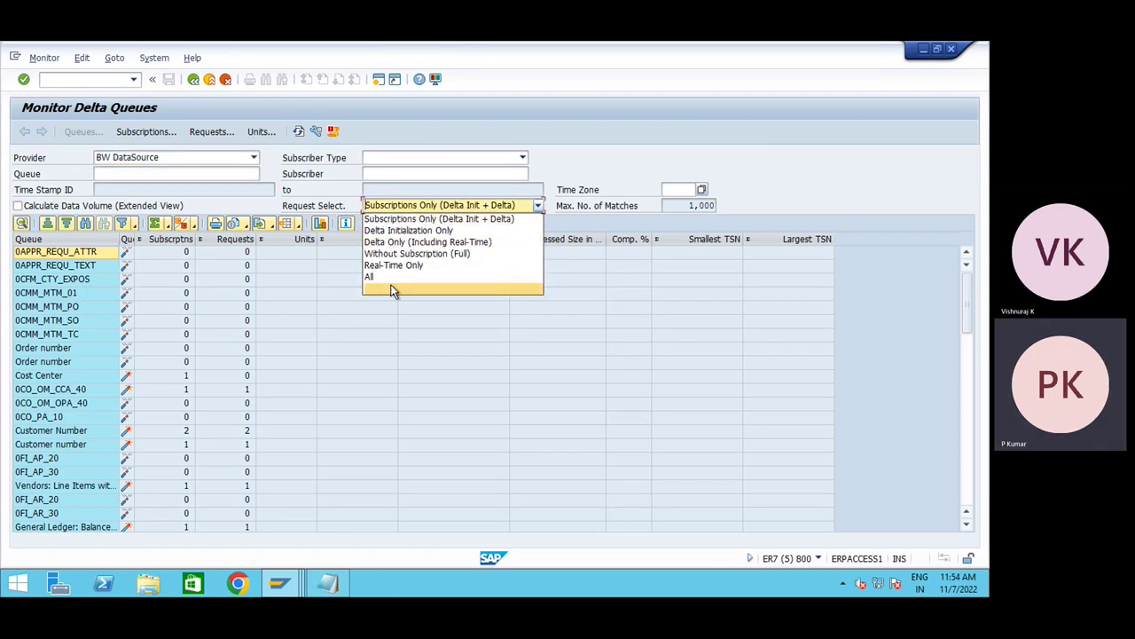
left_click(369, 276)
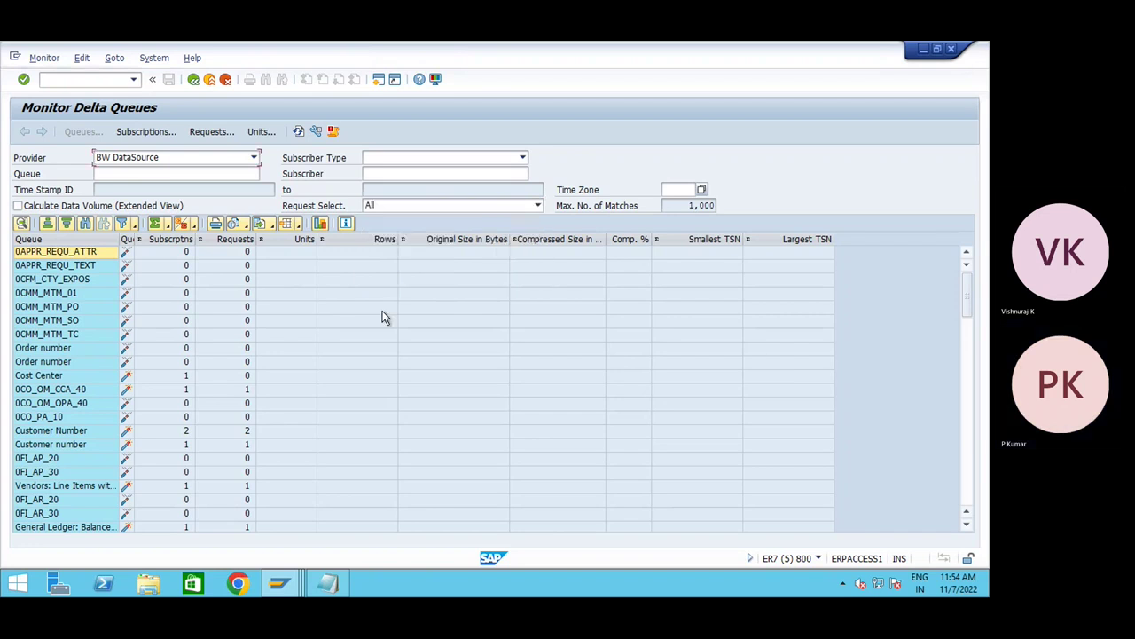
- Switch back to the B74 data transfer process monitor and copy the source DataSource name 2LIS_11_VAHDR from the request's header data
key("alt+Tab")
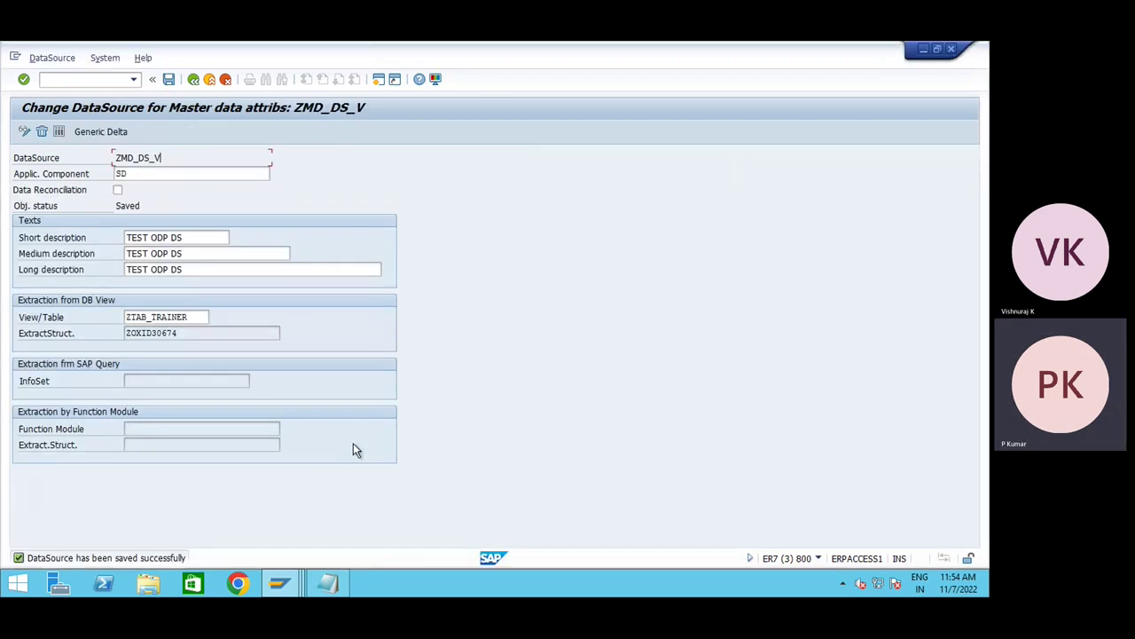
key("alt+Tab")
mouse_move(276, 582)
left_click(212, 526)
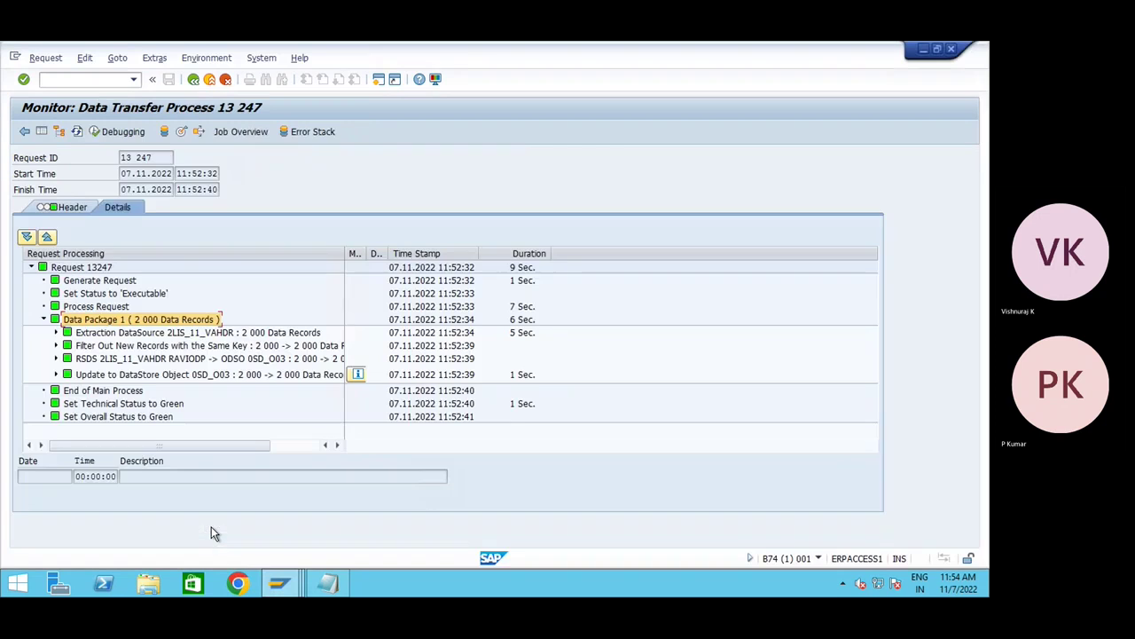
left_click(76, 207)
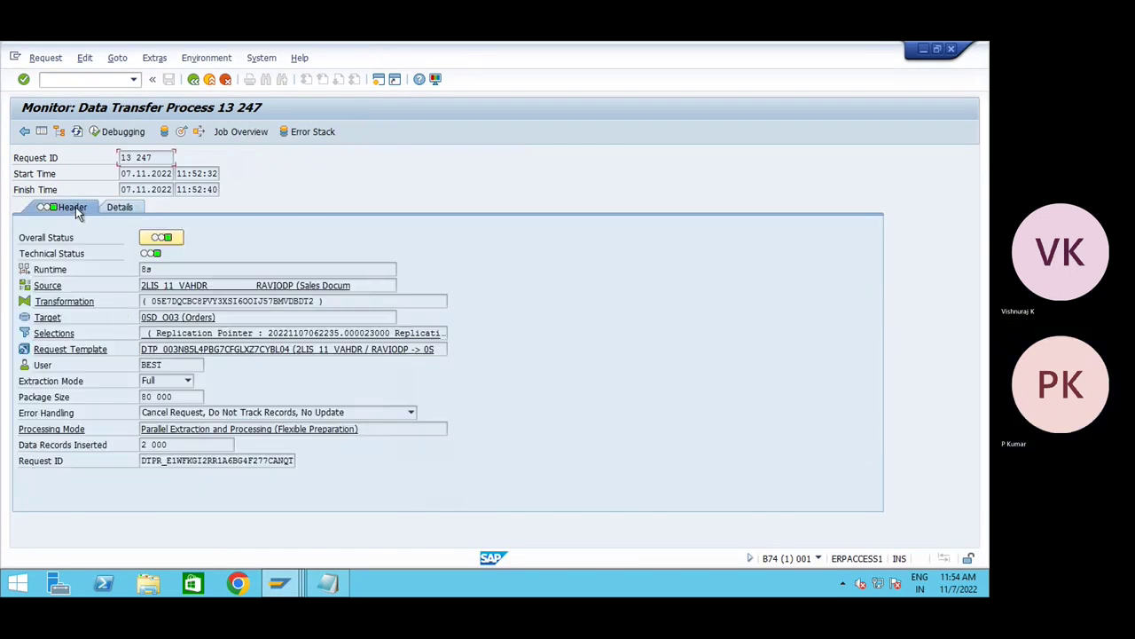
left_click_drag(215, 285, 142, 285)
key("ctrl+c")
left_click(143, 282)
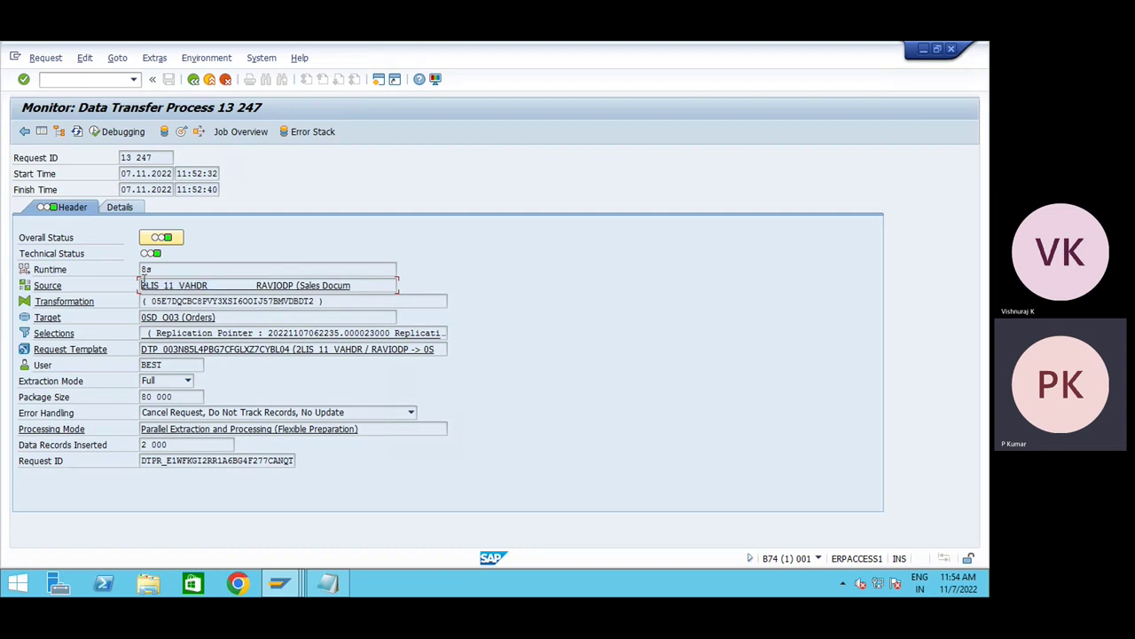
- Switch to the ER7 delta queue monitor and filter the BW DataSource queues by queue name 2LIS_11_VAHDR
key("alt+Tab")
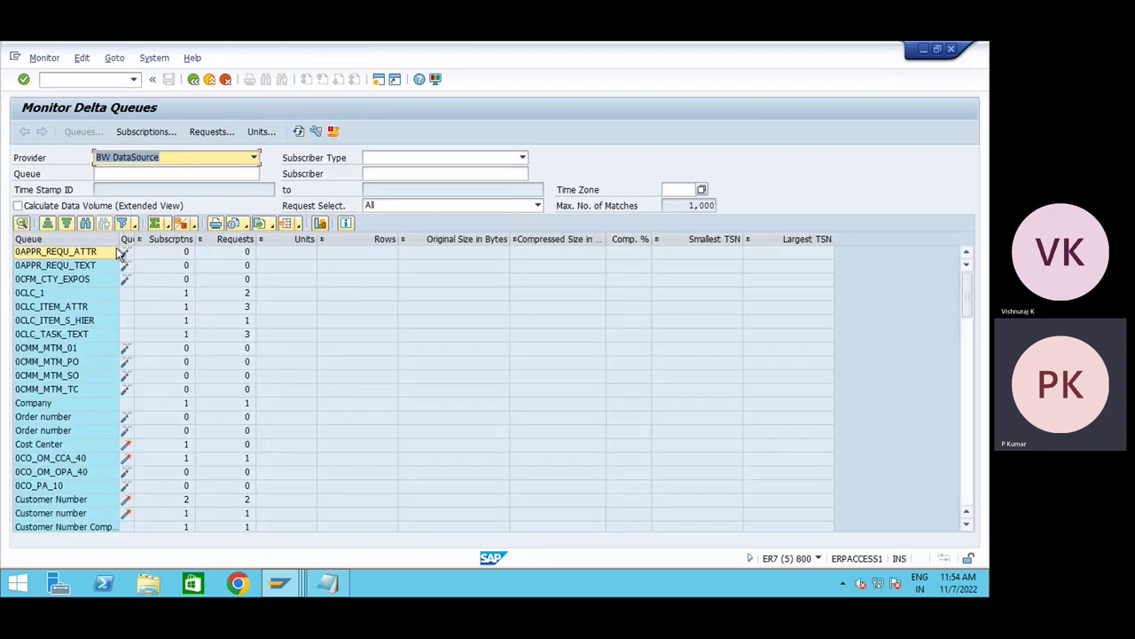
left_click_drag(120, 240, 139, 240)
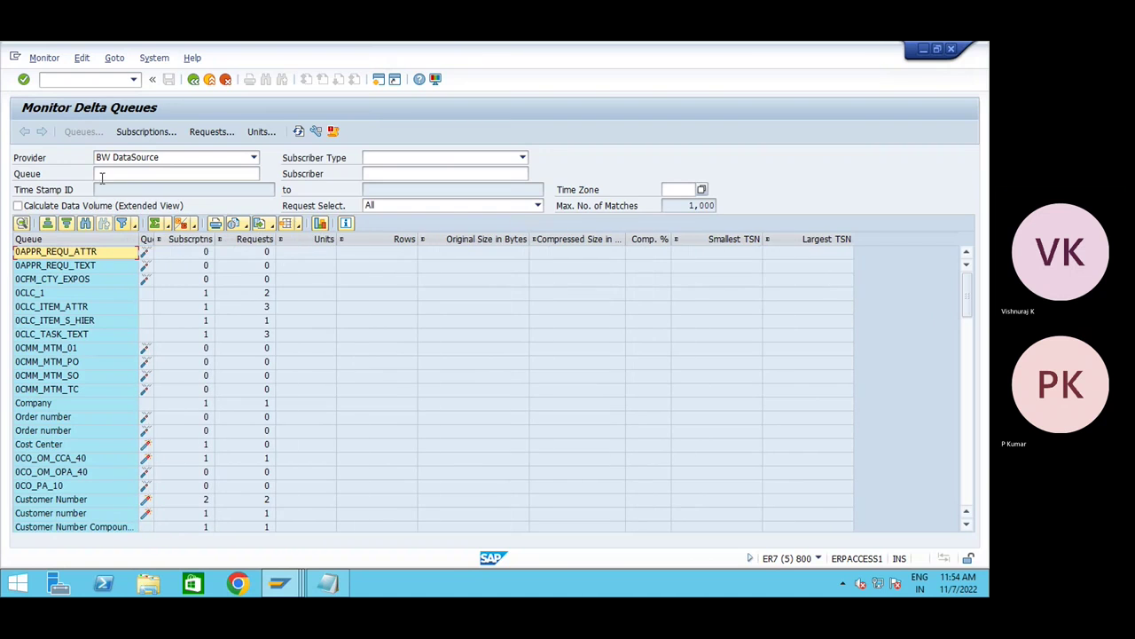
left_click(102, 174)
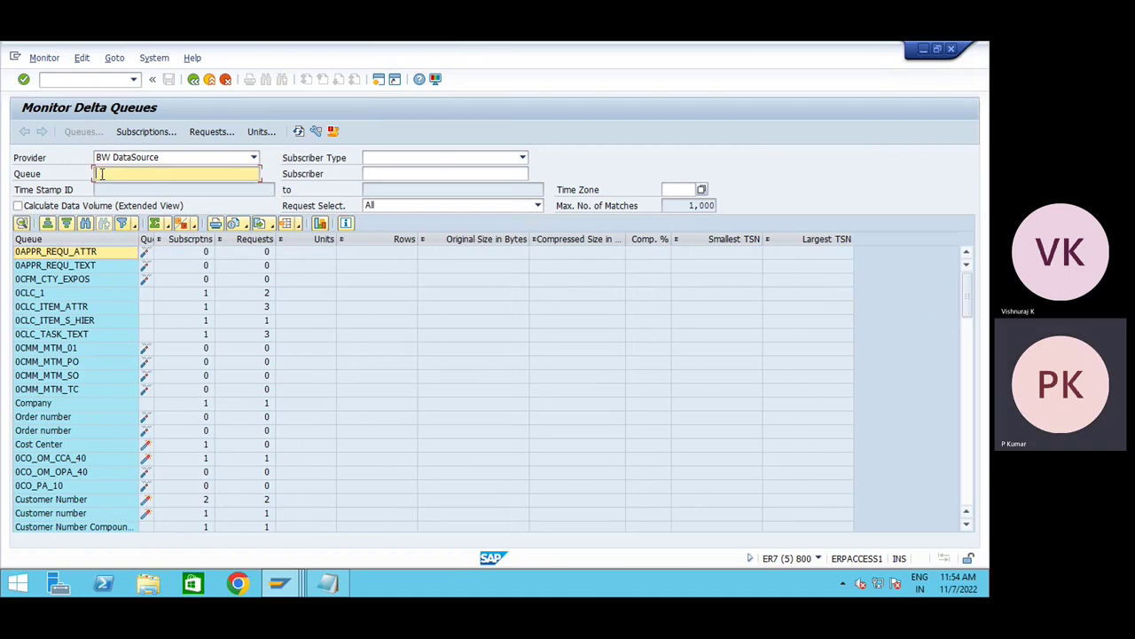
left_click(148, 159)
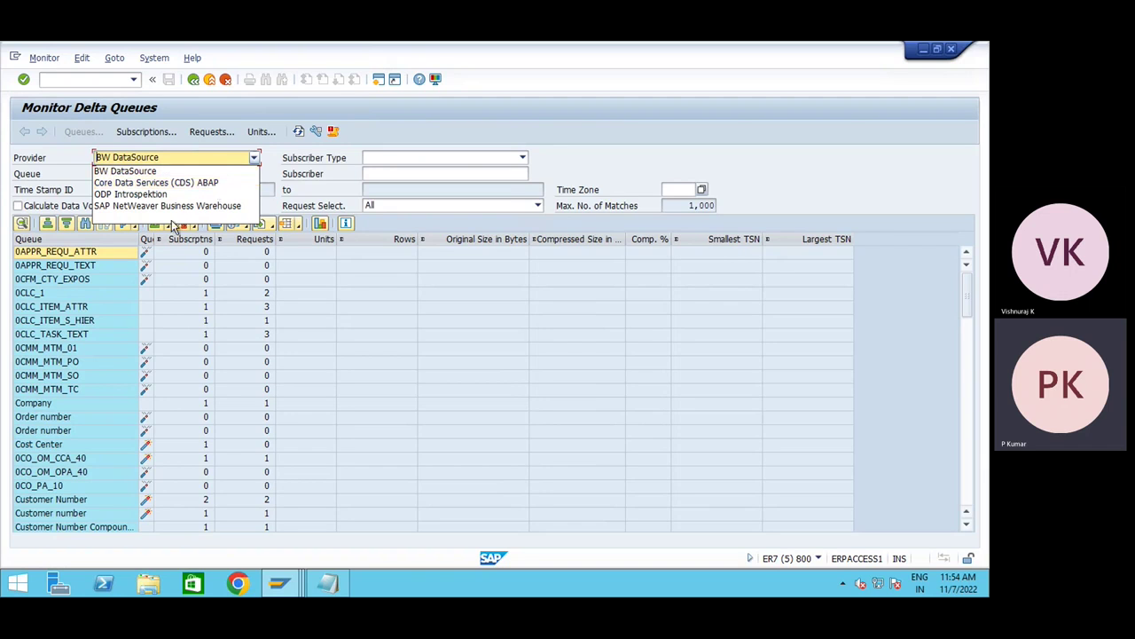
left_click(80, 162)
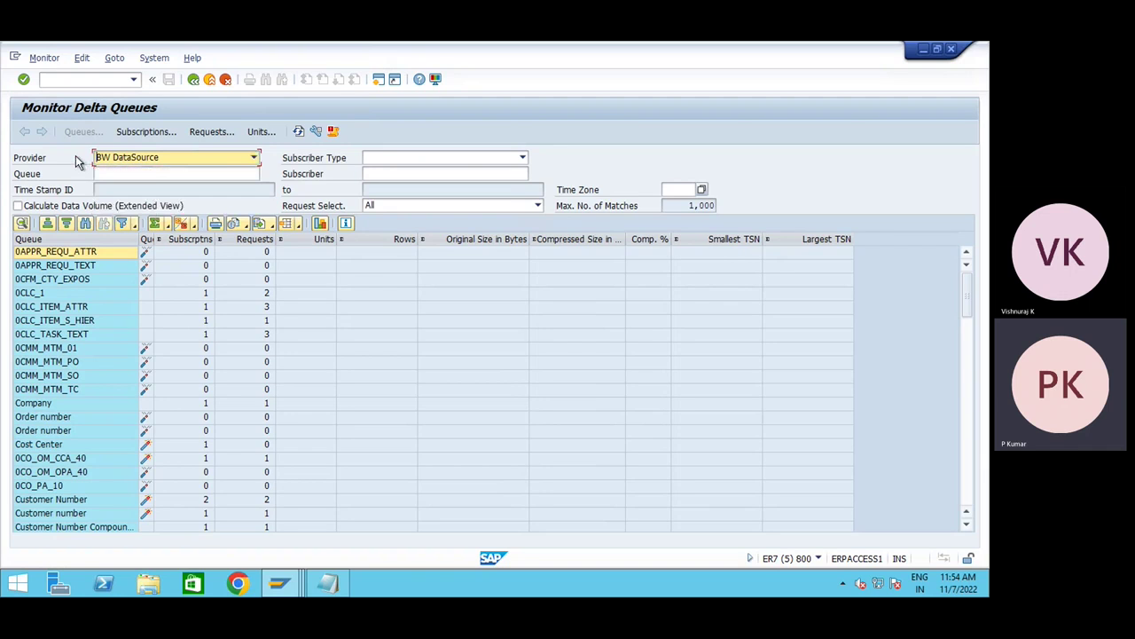
left_click(140, 172)
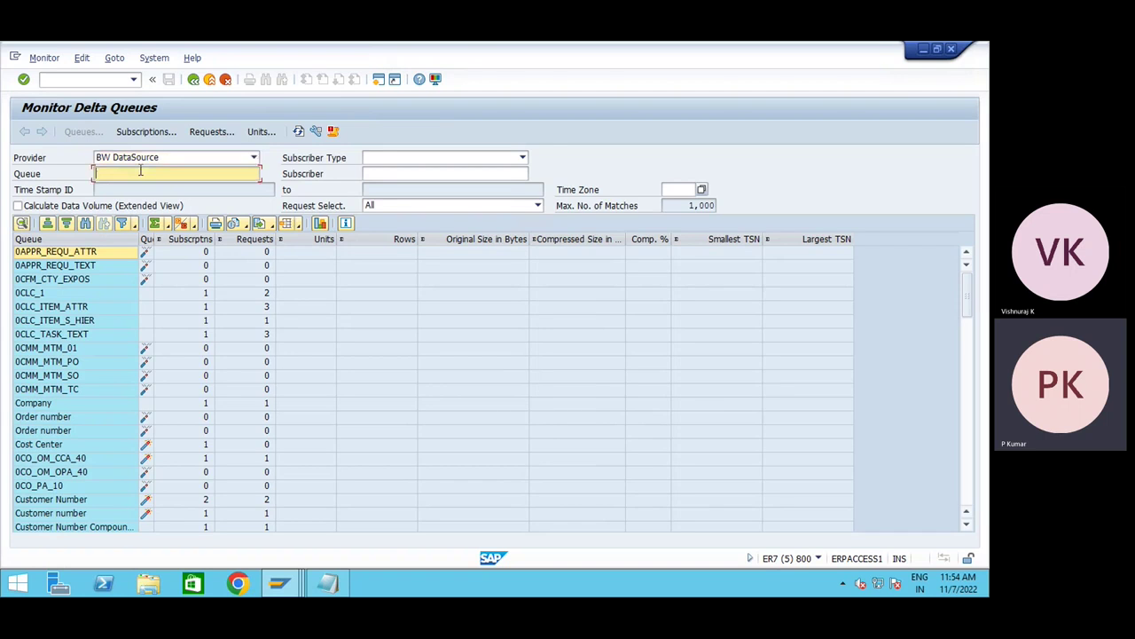
key("ctrl+v")
key("Return")
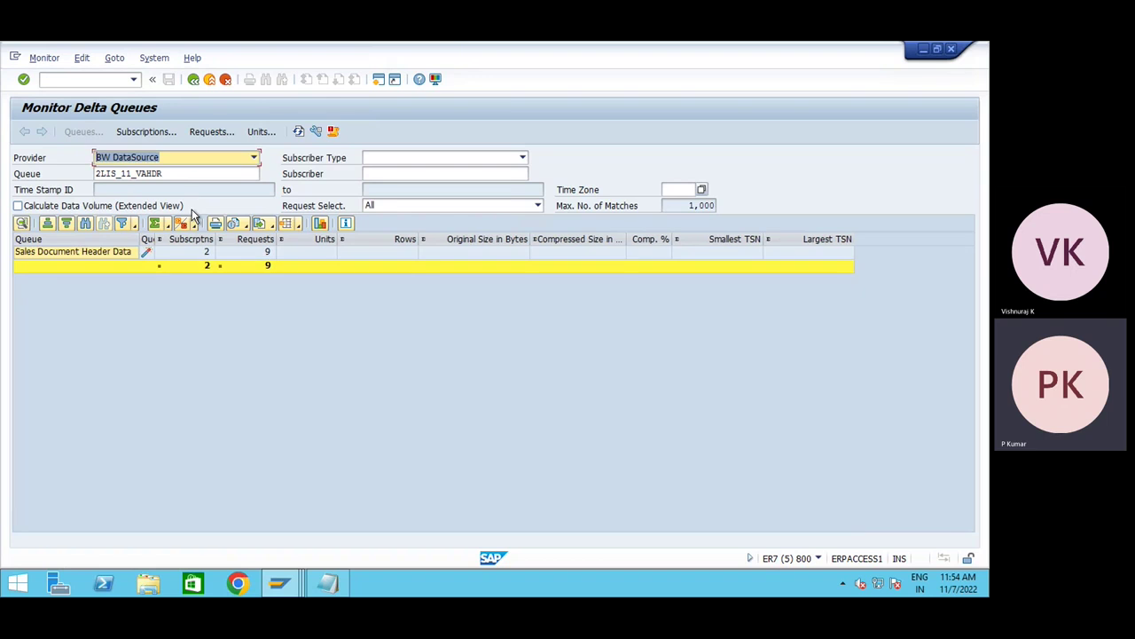
- Add Queue Name as the first displayed column of the queue list layout and adjust the column widths
left_click_drag(158, 239, 207, 243)
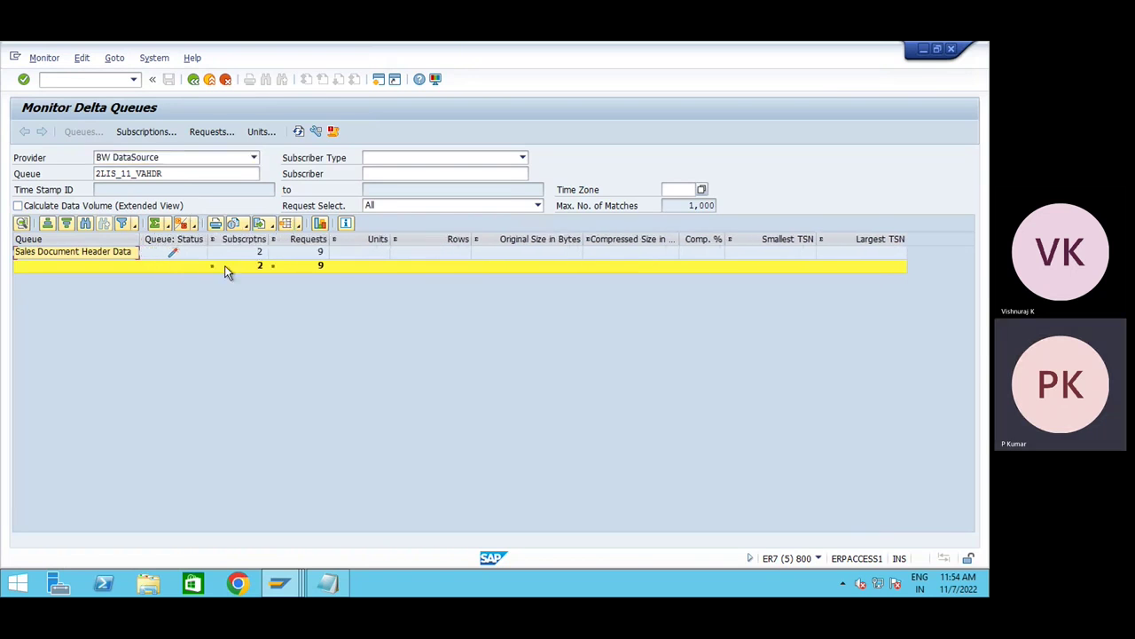
left_click(298, 223)
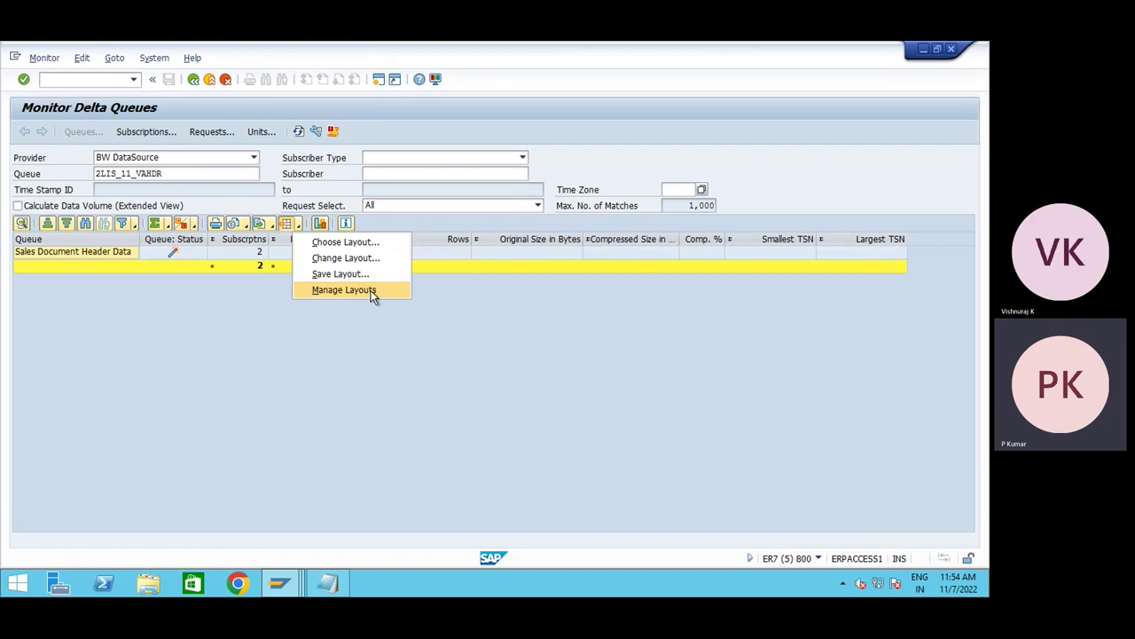
left_click(359, 258)
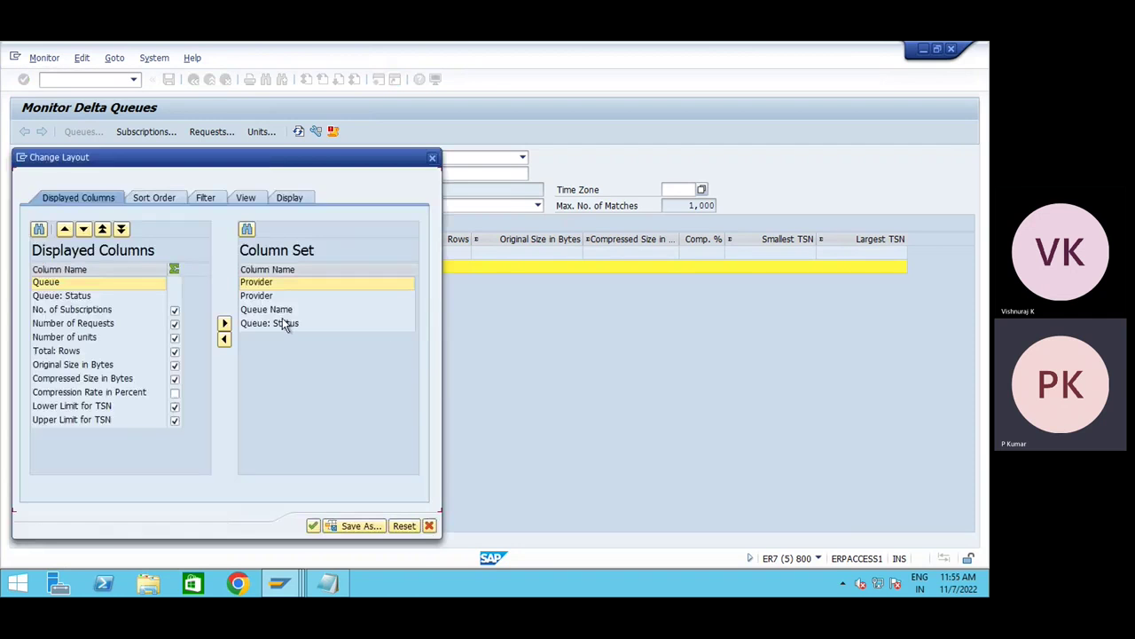
left_click(282, 310)
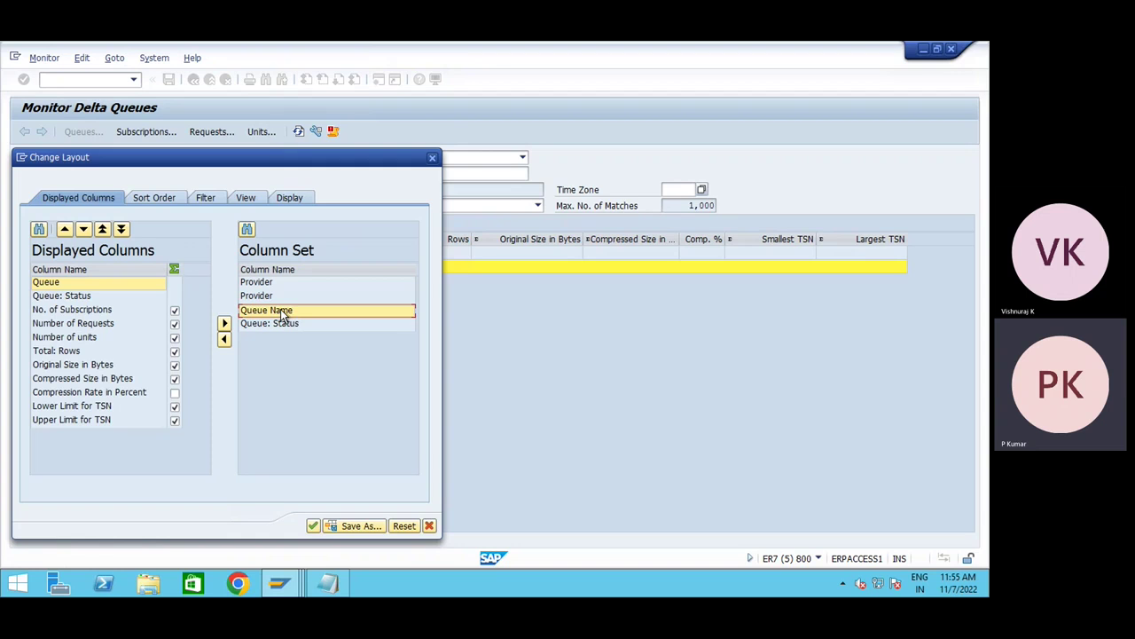
left_click(226, 338)
left_click(77, 438)
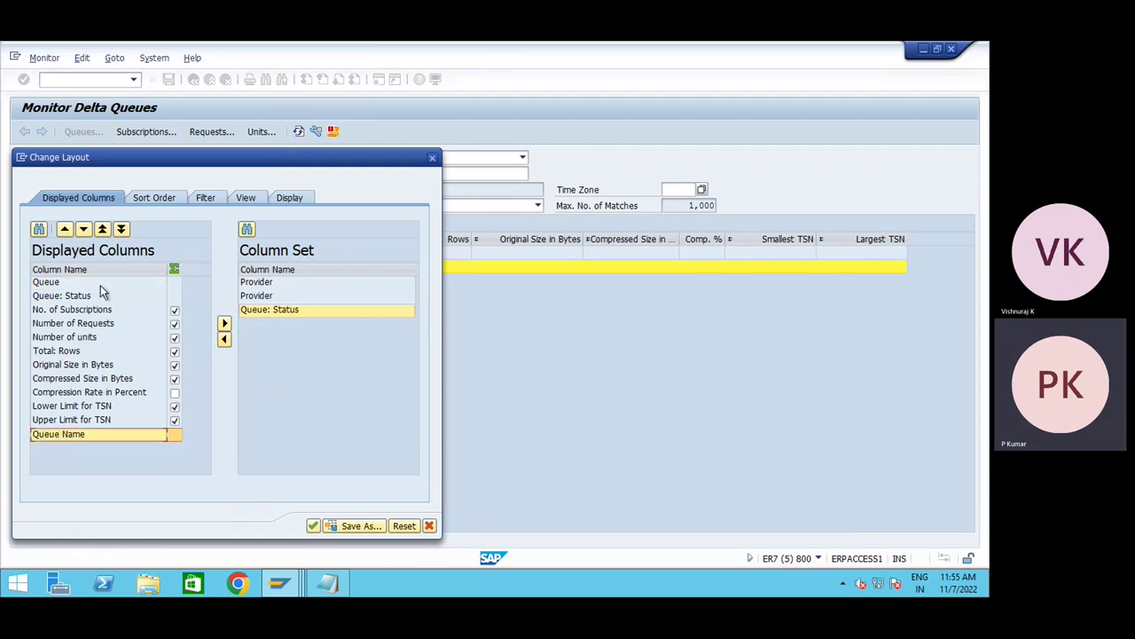
left_click(102, 229)
left_click(314, 526)
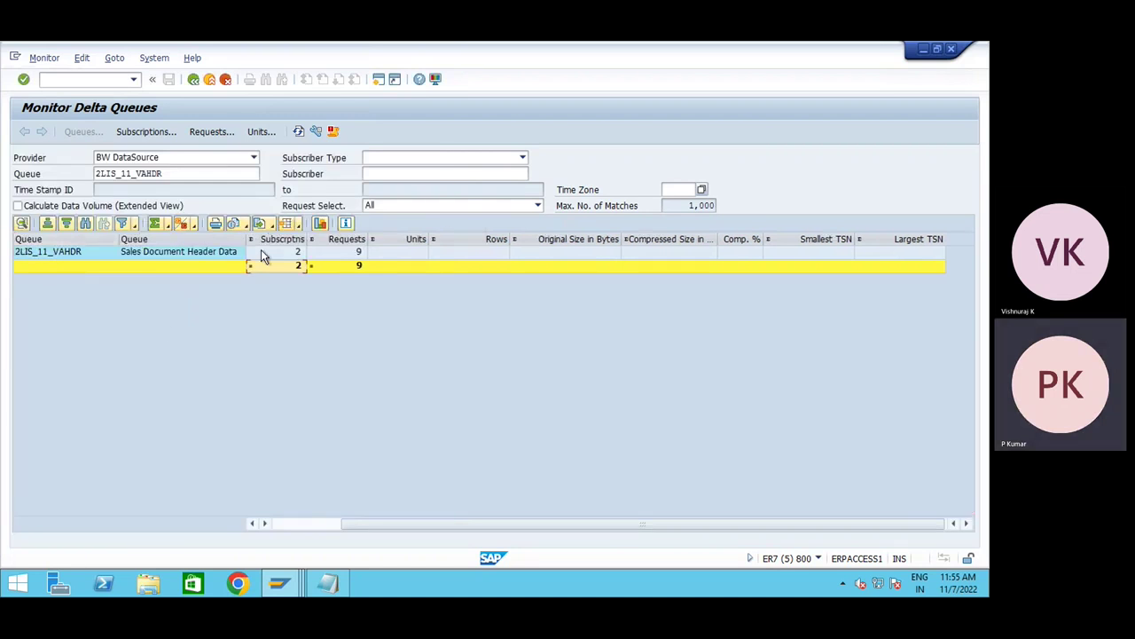
left_click_drag(250, 239, 243, 240)
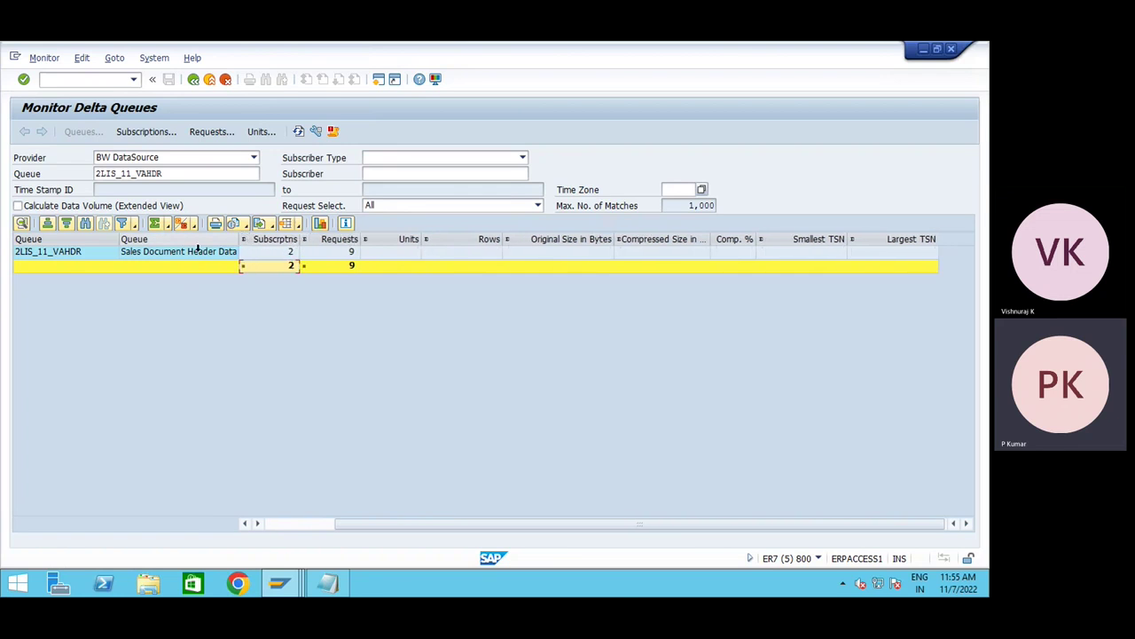
left_click_drag(119, 236, 105, 236)
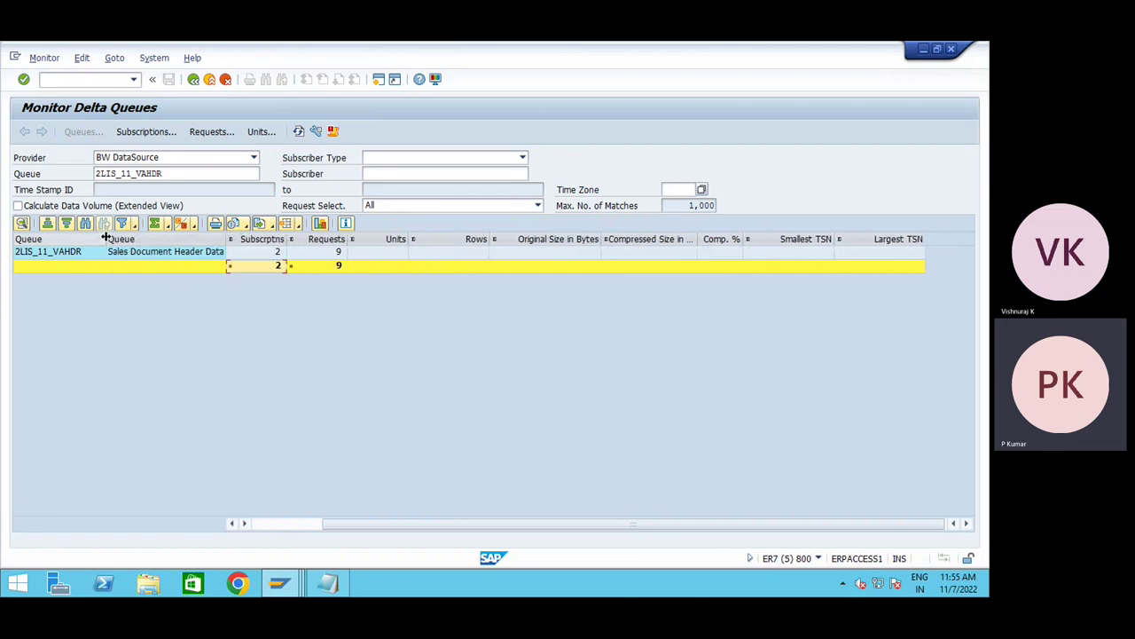
- Switch to the B74 request monitor, show the InfoProvider tree and widen Tech. Name to read the data transfer processes' full technical names
key("alt+Tab")
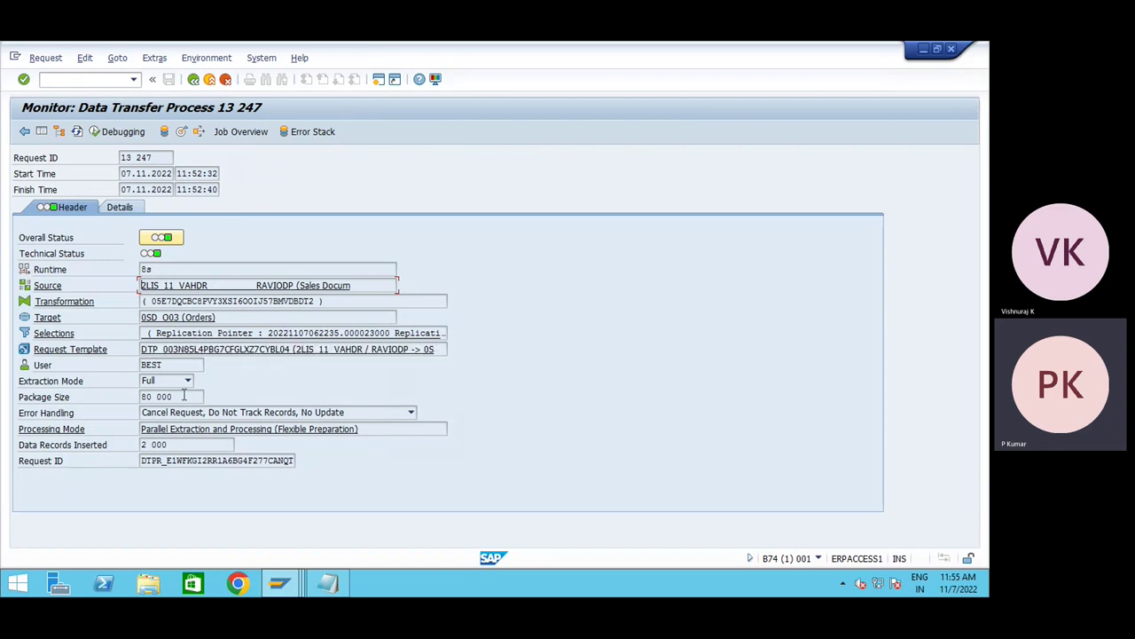
left_click_drag(142, 461, 317, 465)
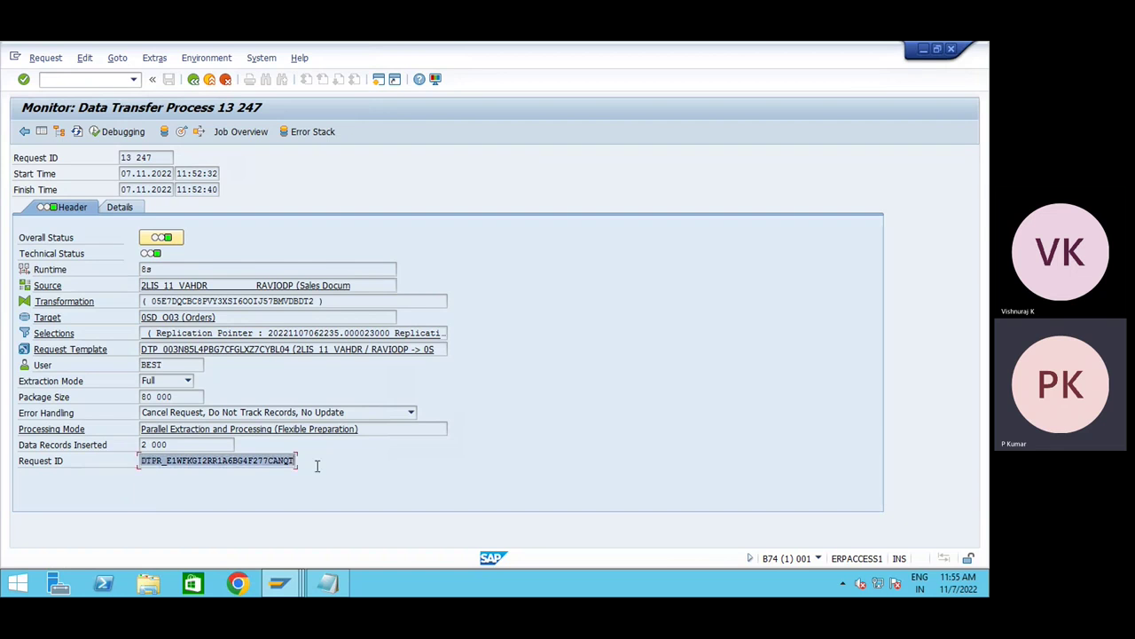
left_click(42, 132)
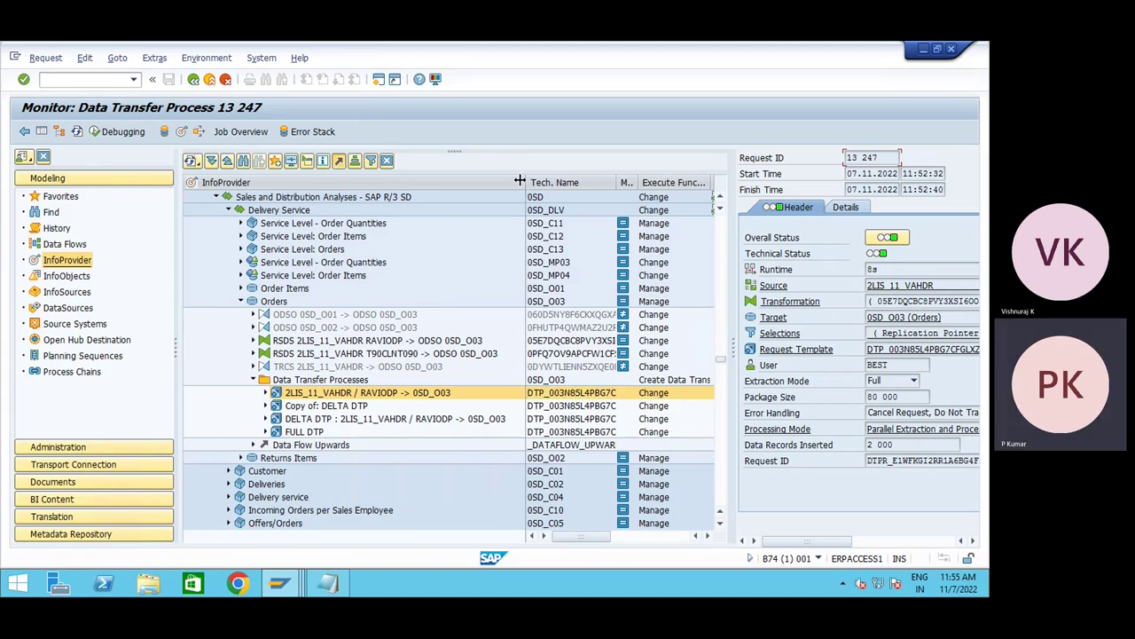
left_click_drag(462, 187, 465, 187)
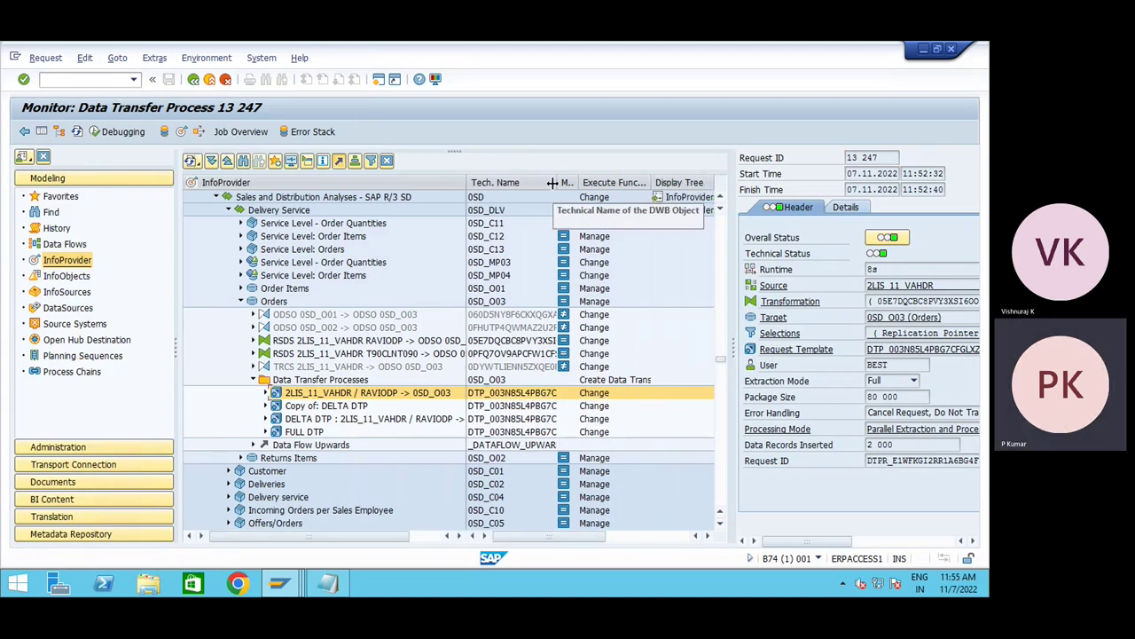
left_click_drag(559, 183, 636, 197)
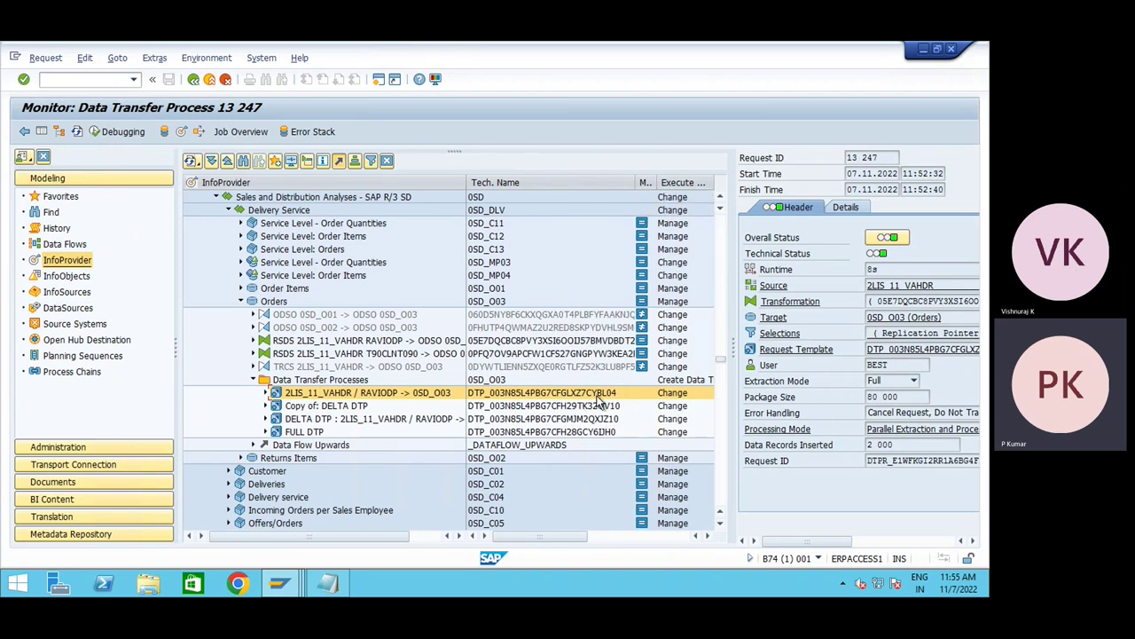
- Switch back to the ER7 delta queue monitor, open the subscriptions of queue 2LIS_11_VAHDR and widen the subscriber and subscription columns
key("alt+Tab")
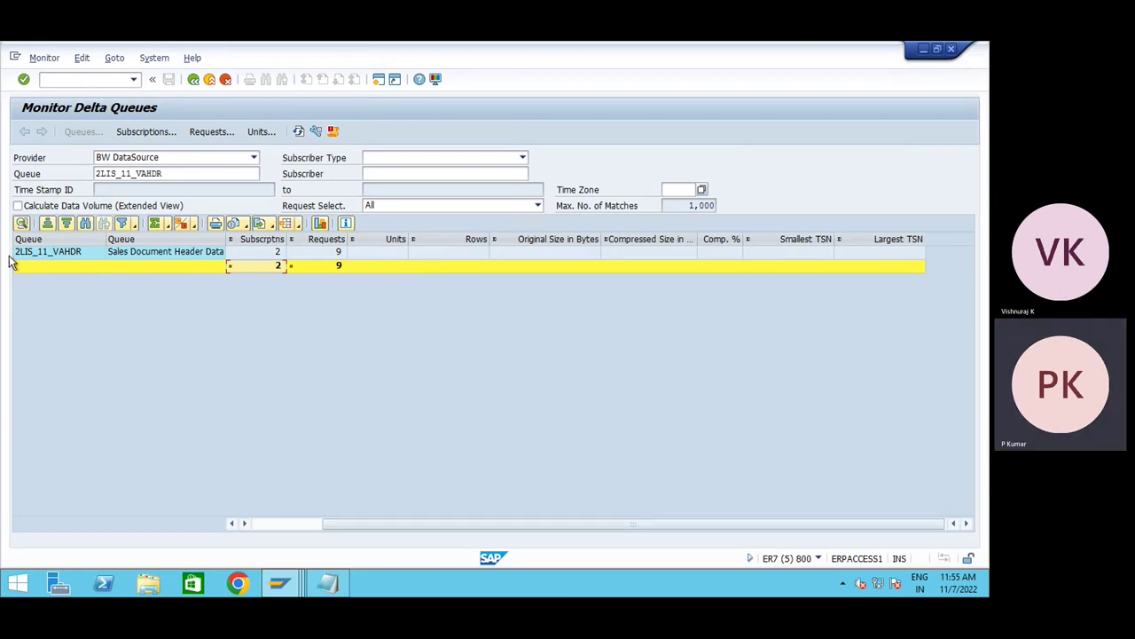
left_click(36, 254)
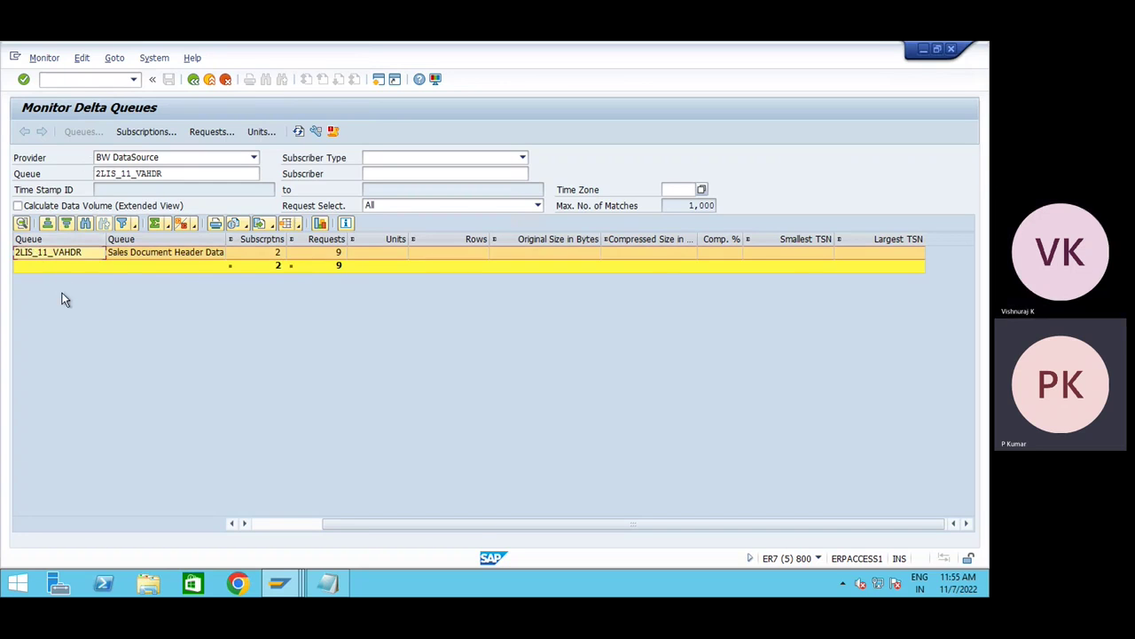
left_click(156, 133)
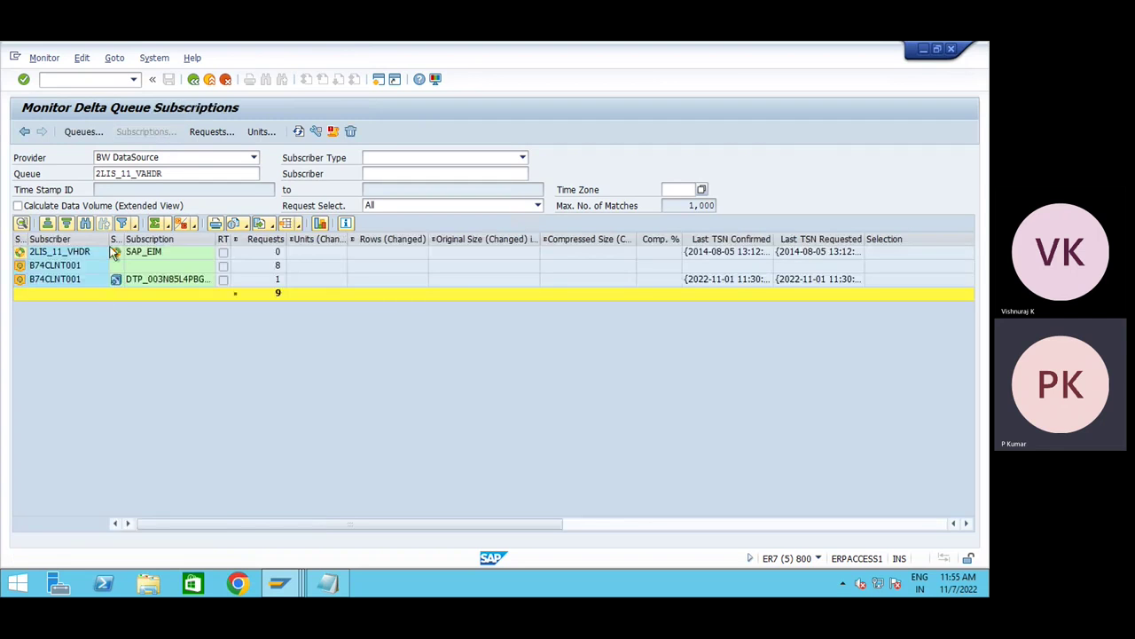
left_click_drag(108, 239, 149, 239)
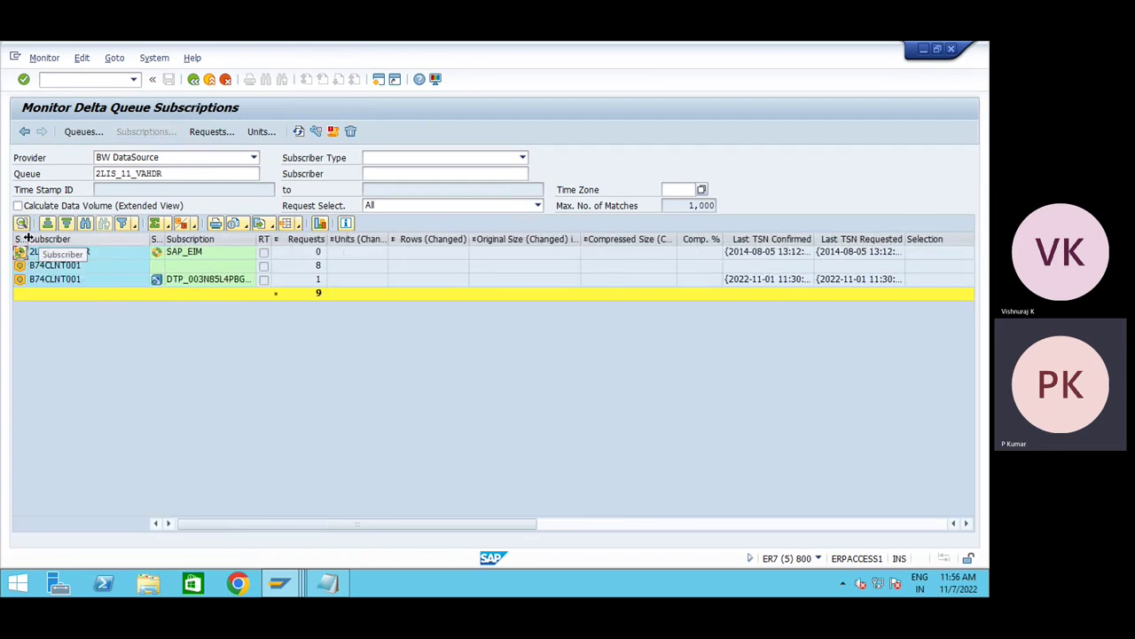
left_click_drag(28, 238, 57, 239)
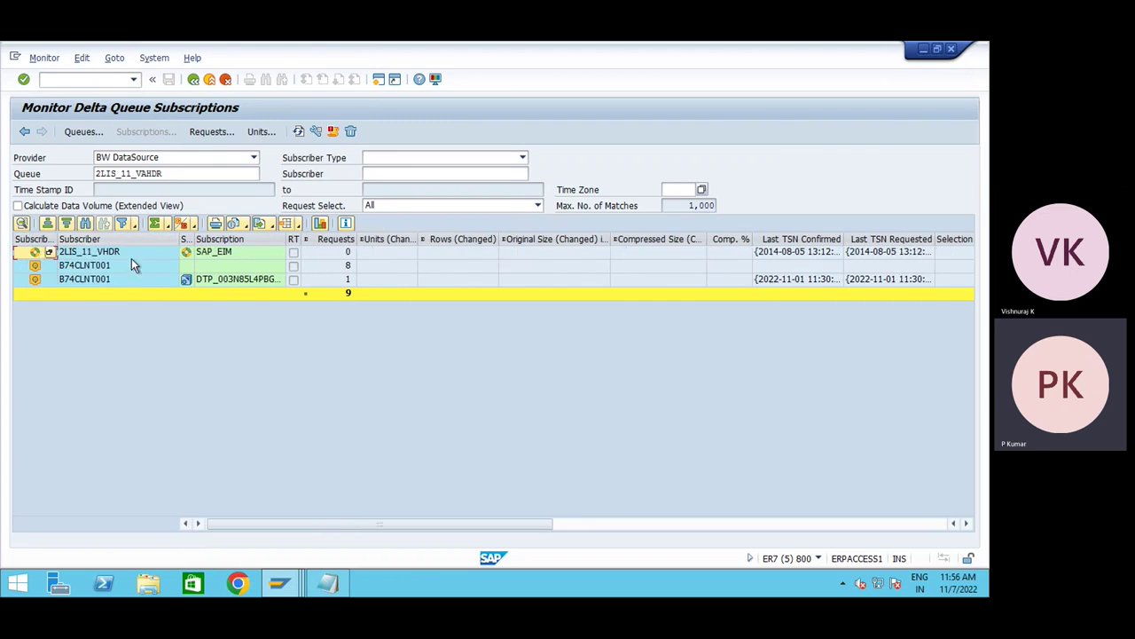
left_click_drag(283, 239, 369, 238)
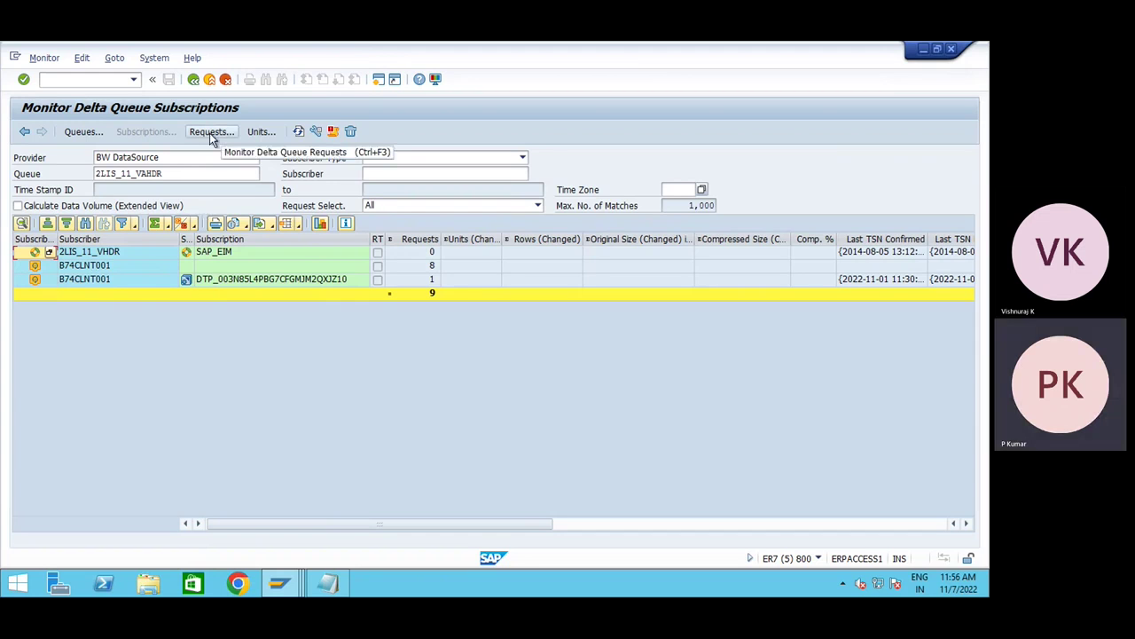
- View the requests of subscriber 2LIS_11_VHDR, return and open those of B74CLNT001, widening the Subscription and Composite Request columns
double_click(87, 253)
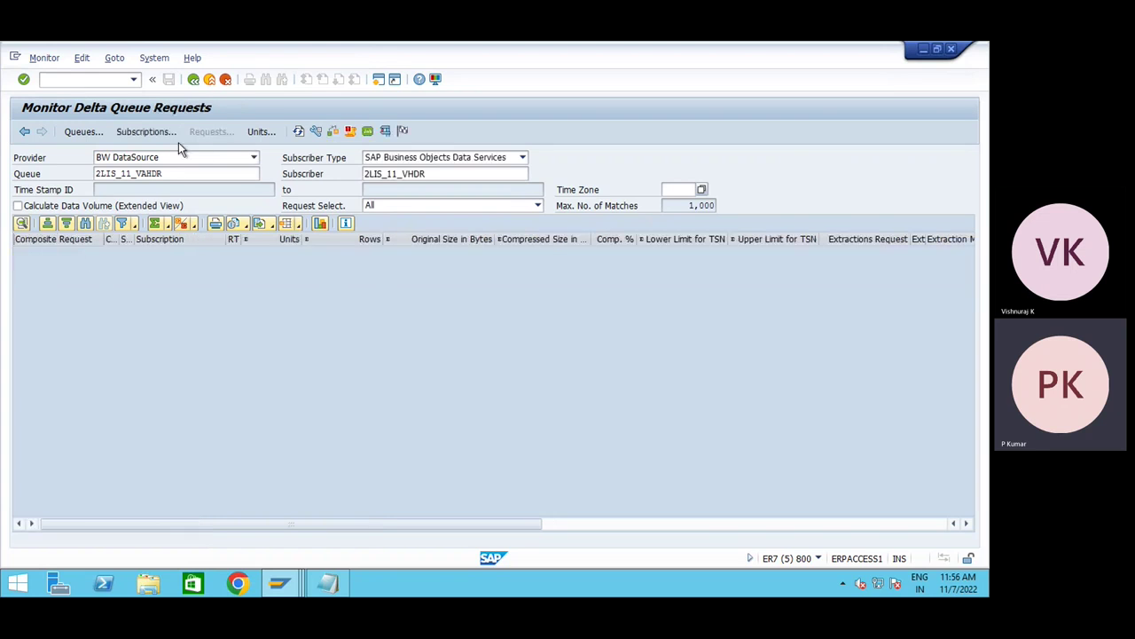
left_click(25, 132)
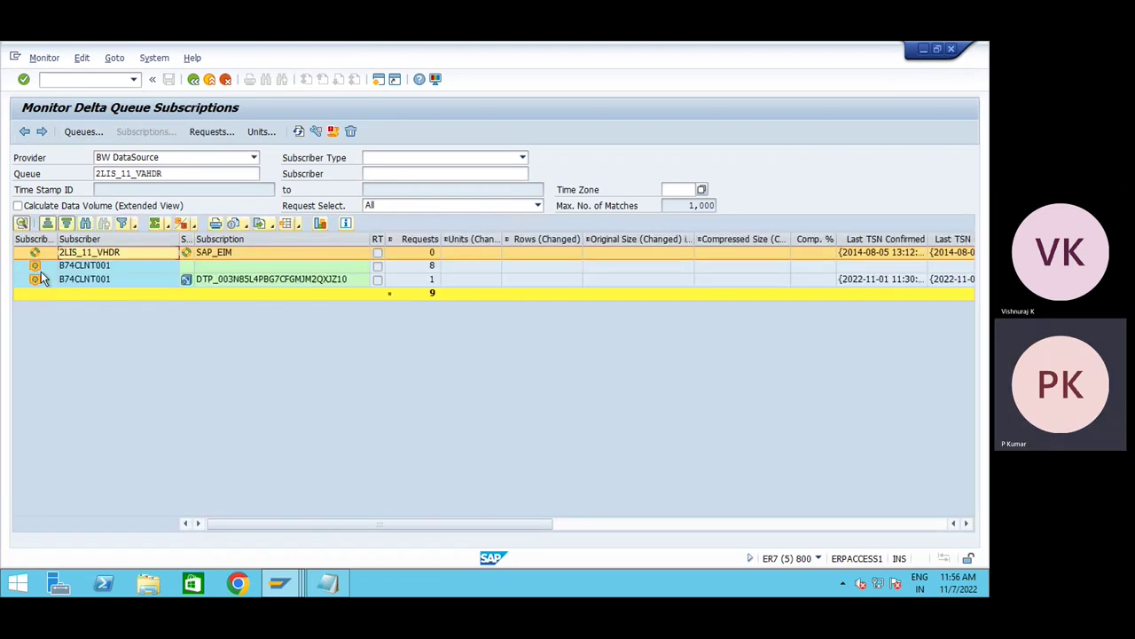
left_click(99, 268)
double_click(99, 269)
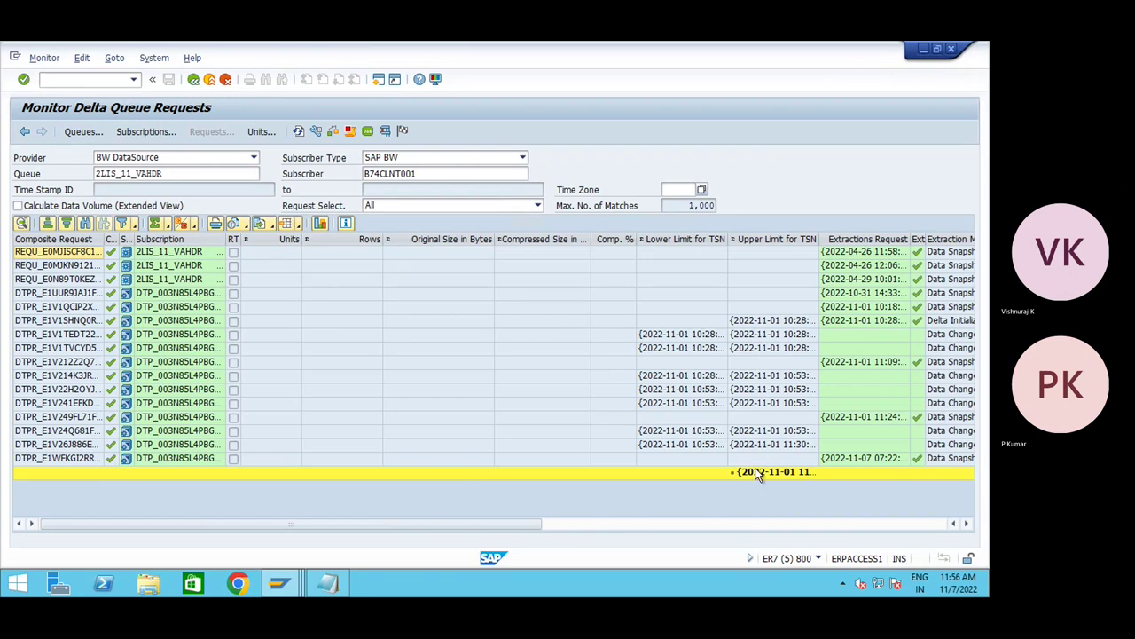
left_click_drag(229, 241, 400, 246)
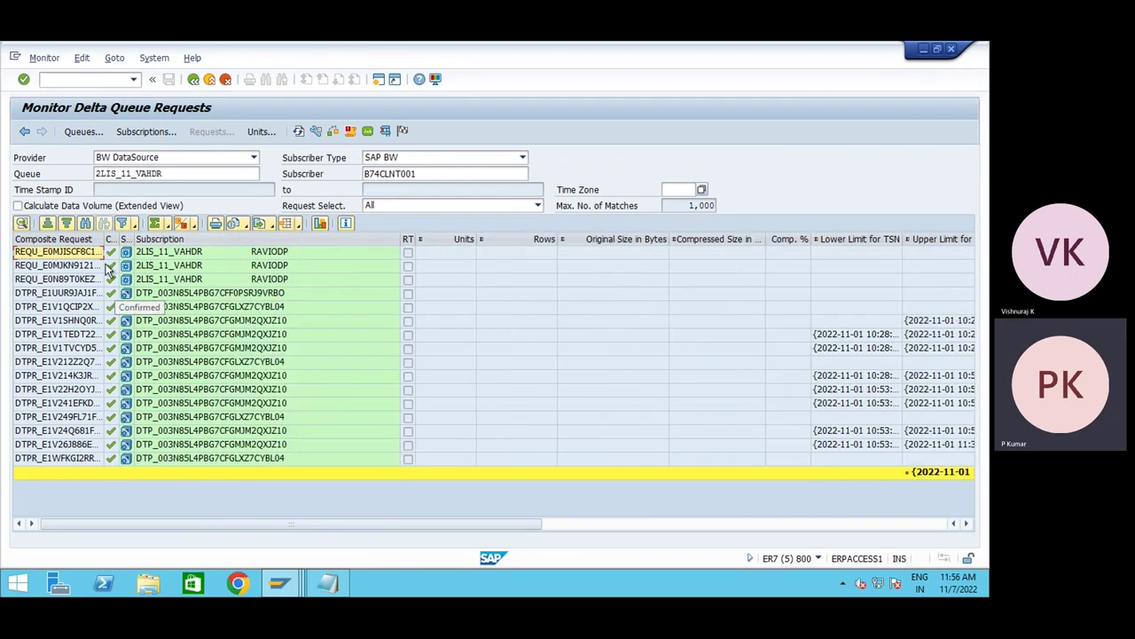
left_click_drag(103, 239, 143, 233)
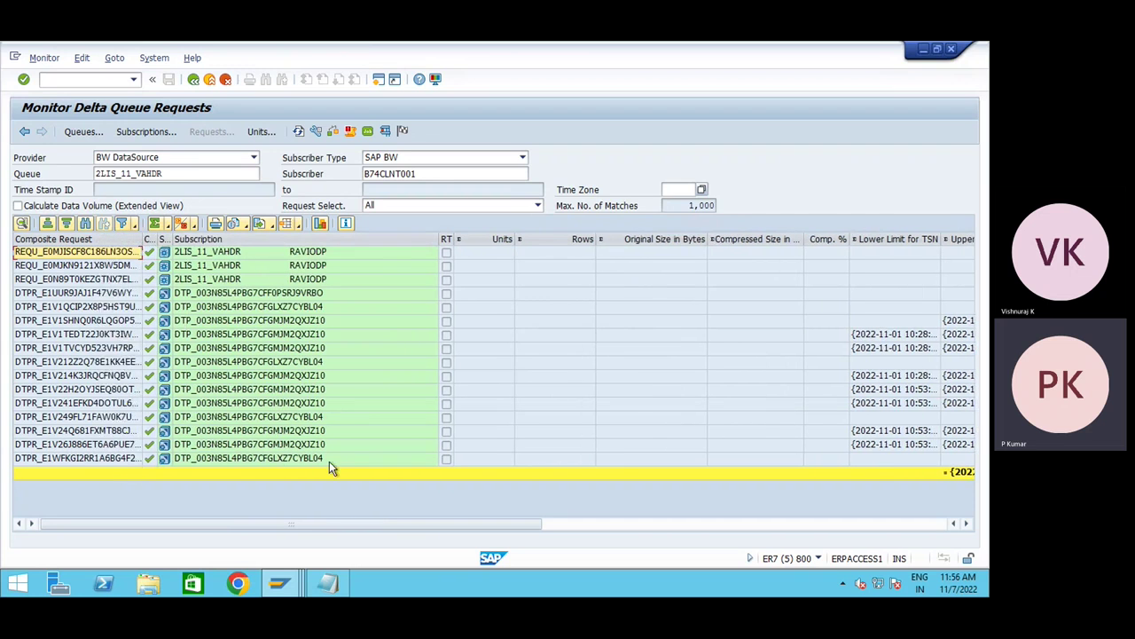
- Compare the last request's subscription with the B74 data transfer process's technical name, and examine the requests' TSN limits with Lower Limit for TSN widened
left_click(12, 461)
key("alt+Tab")
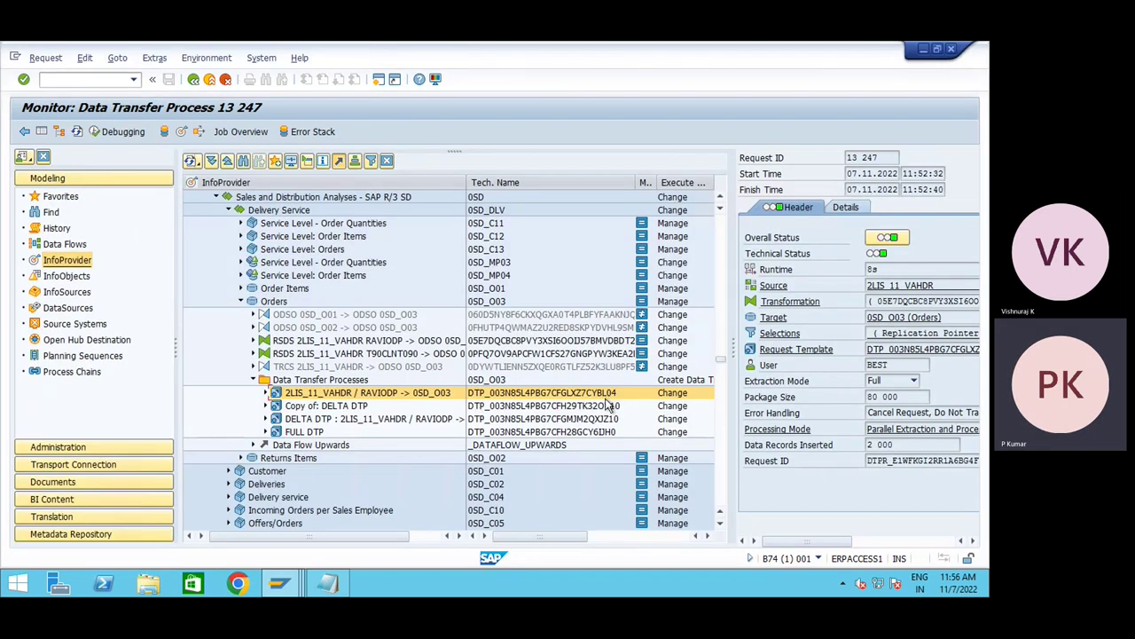
key("alt+Tab")
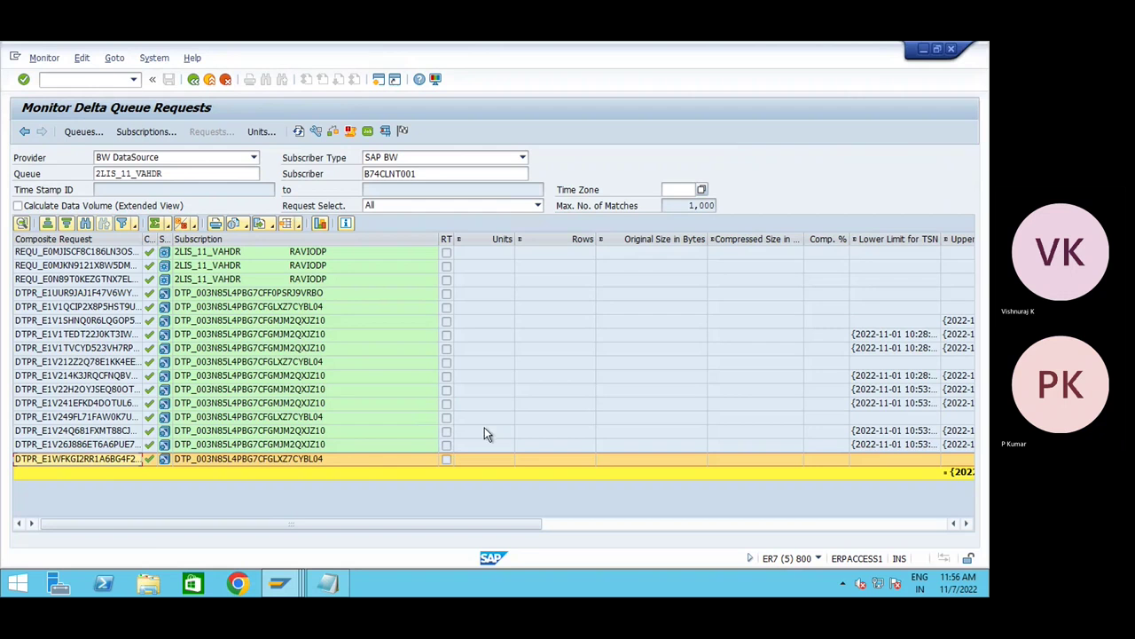
left_click(971, 524)
left_click(970, 524)
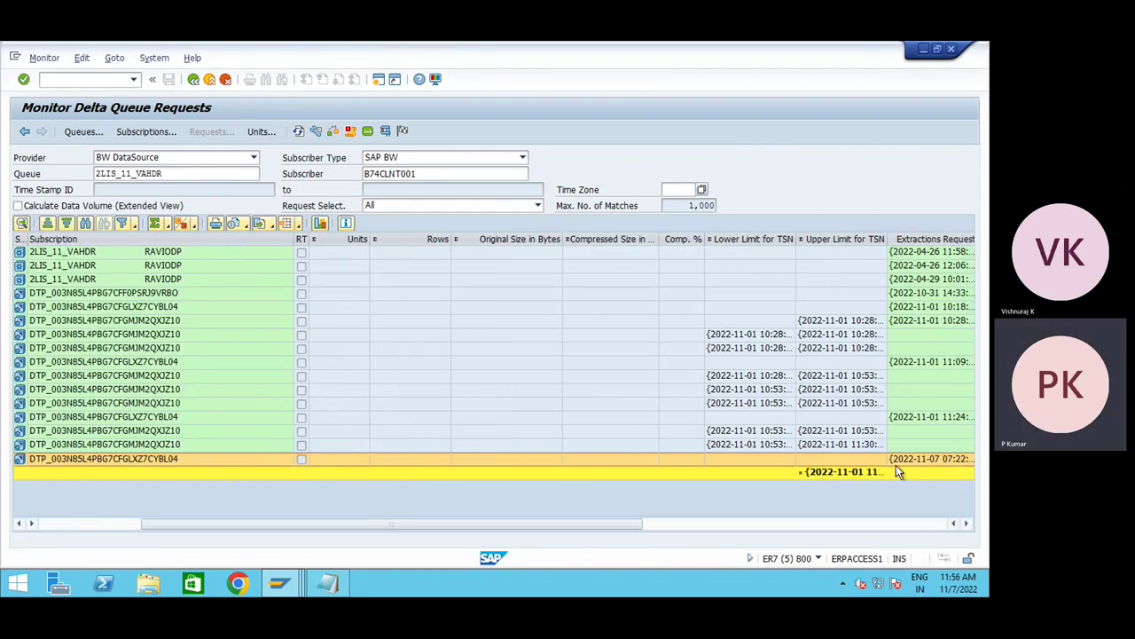
left_click_drag(795, 240, 813, 248)
left_click(769, 446)
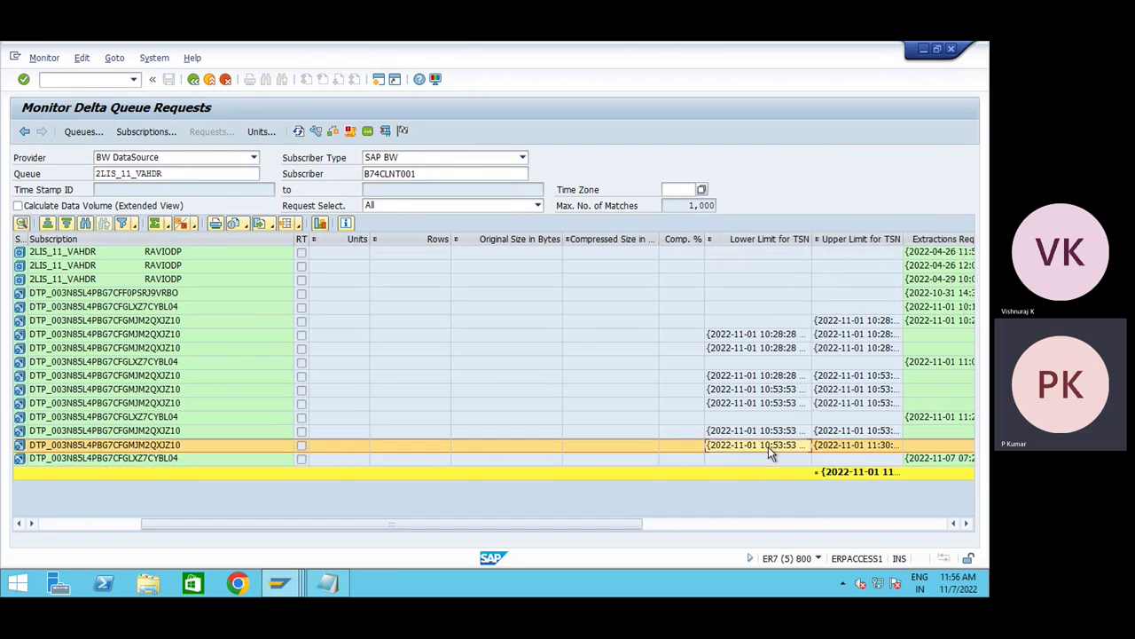
- Widen the Upper Limit for TSN and Extractions Request columns and examine the last request's extraction request
left_click(967, 523)
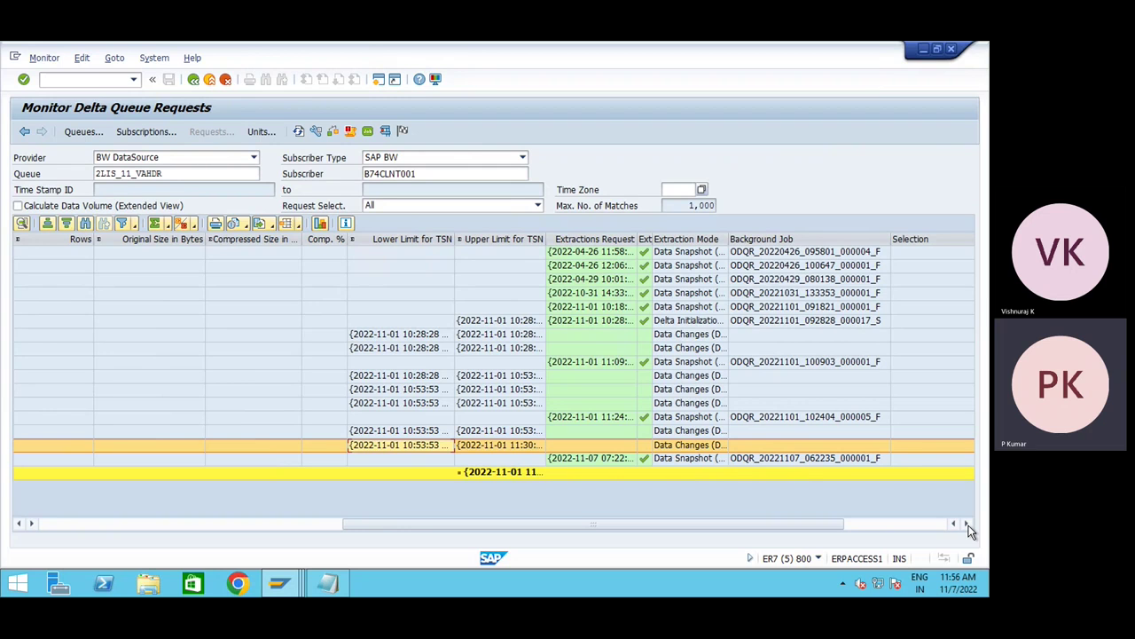
left_click_drag(544, 273, 560, 278)
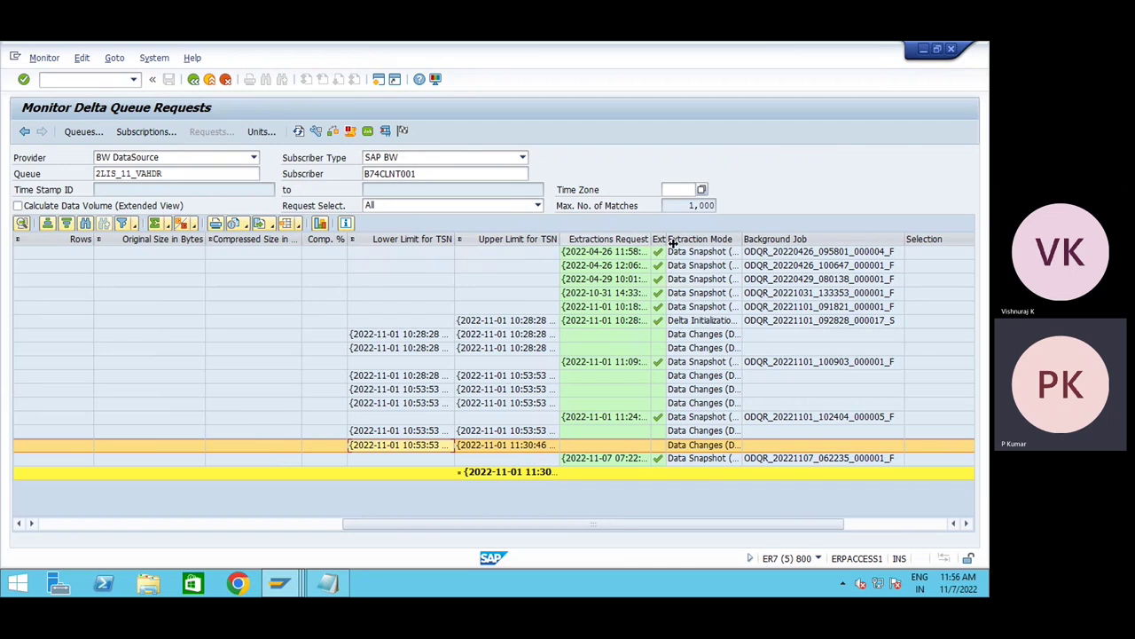
left_click_drag(672, 243, 756, 243)
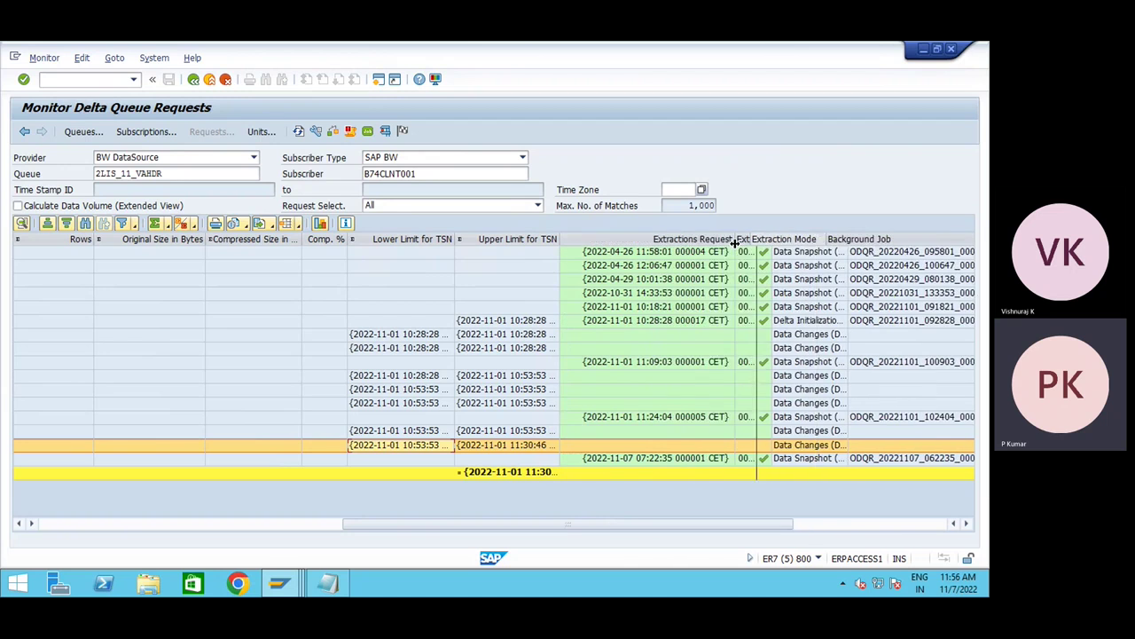
left_click(621, 459)
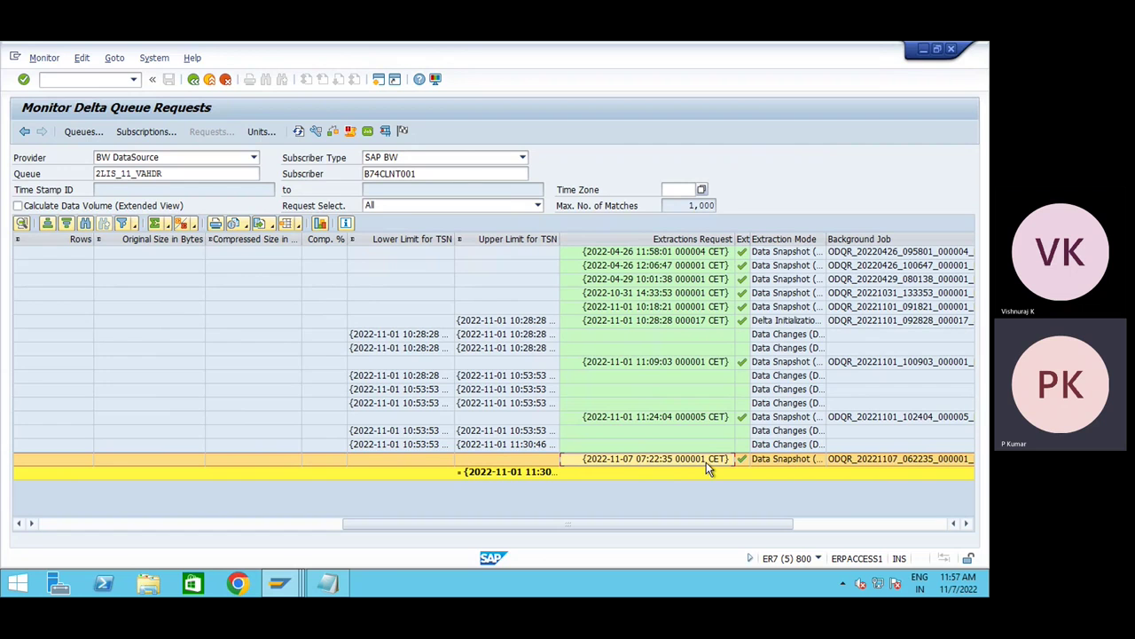
- Narrow the Selection column and examine the last request's extraction mode, background job and storage table
left_click(967, 523)
left_click(965, 524)
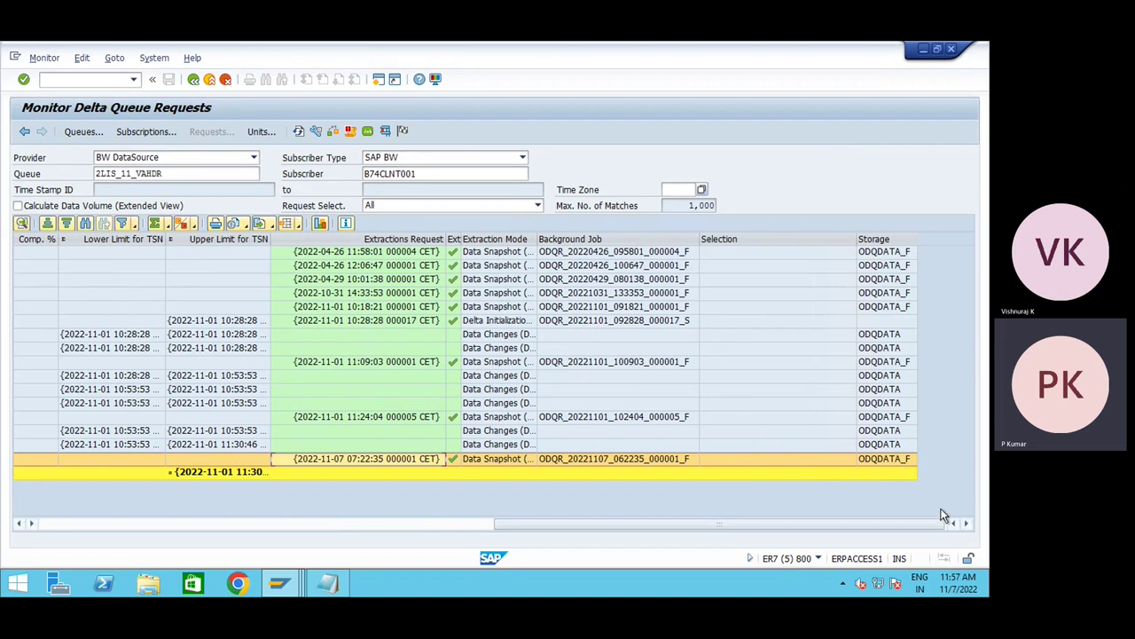
left_click_drag(857, 240, 806, 239)
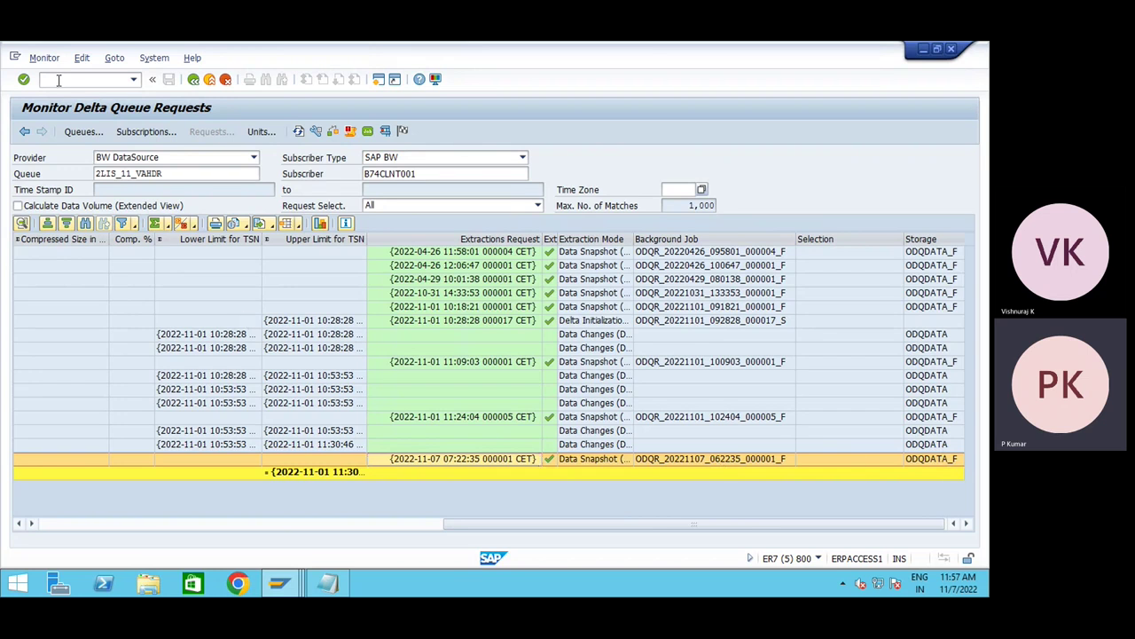
- Open the ABAP Dictionary (SE11) in a new session
type("OSE11")
key("Return")
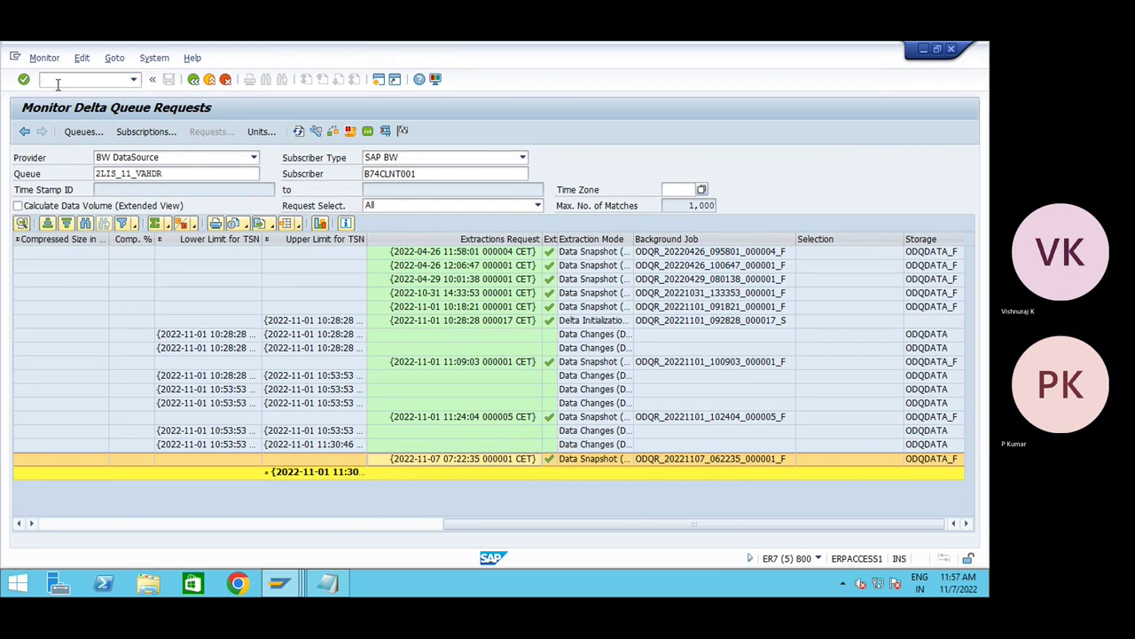
key("BackSpace")
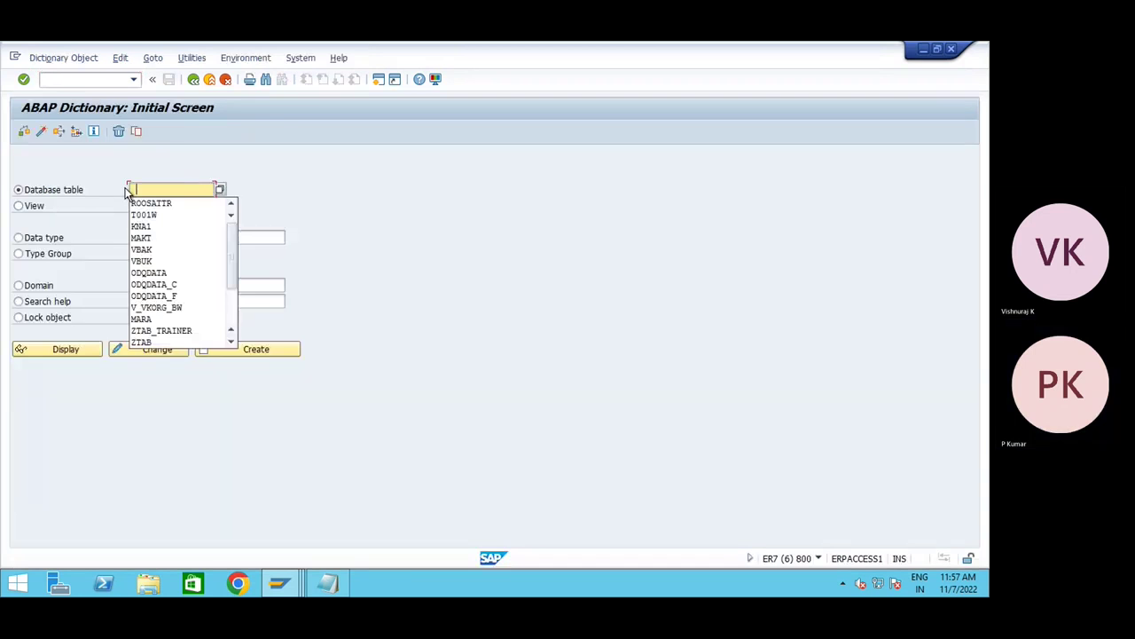
left_click(154, 191)
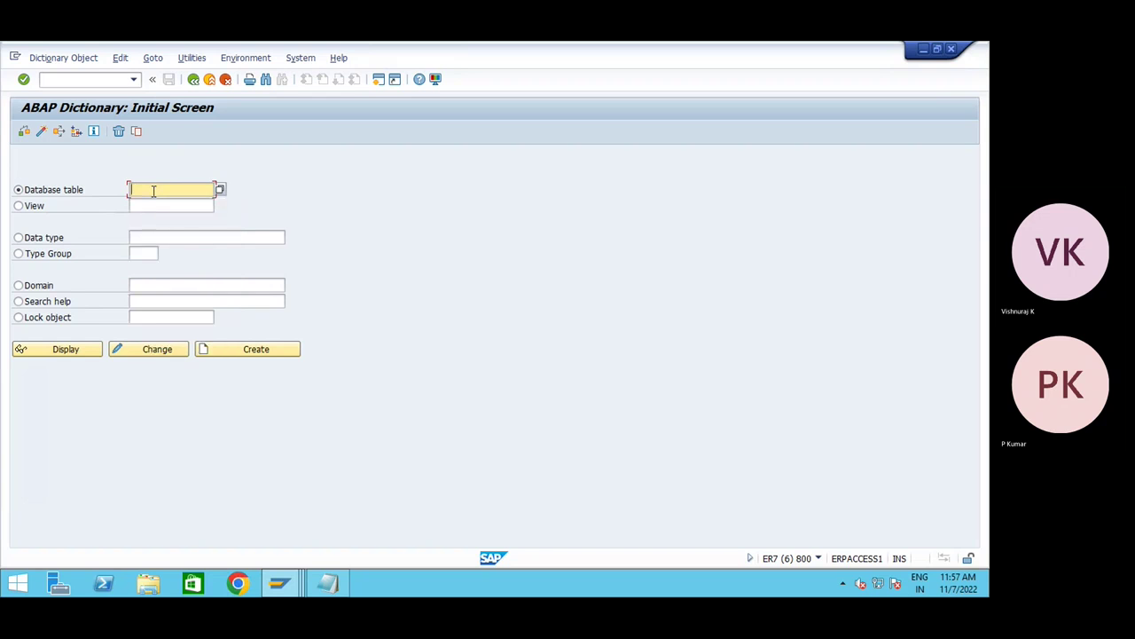
type("OD")
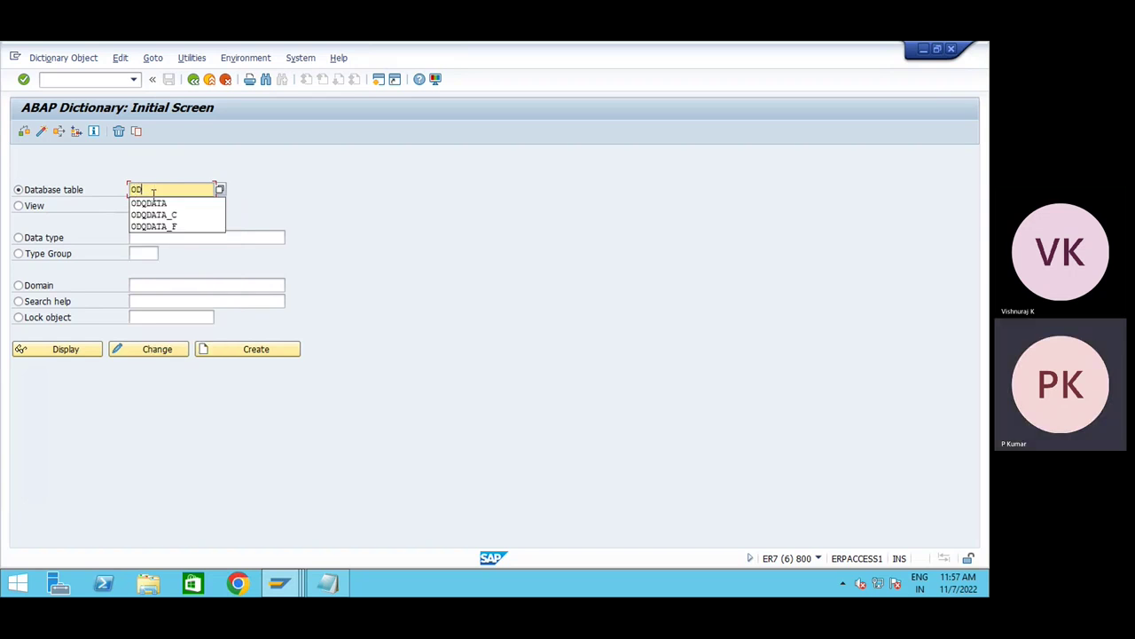
left_click(160, 204)
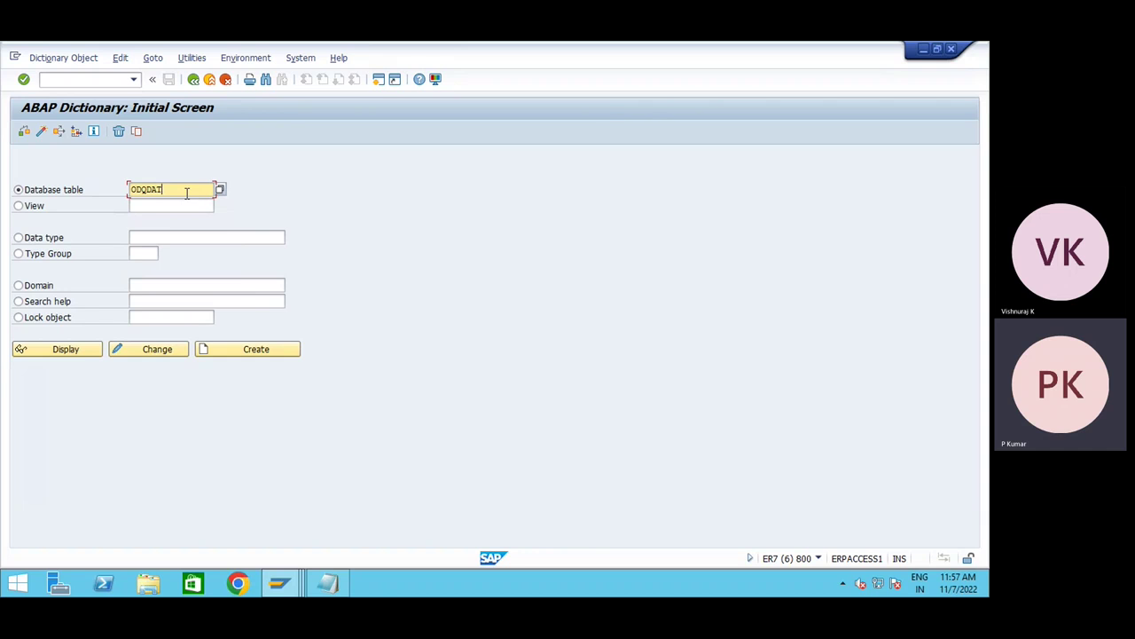
key("BackSpace")
key("BackSpace")
key("BackSpace")
key("BackSpace")
key("BackSpace")
key("BackSpace")
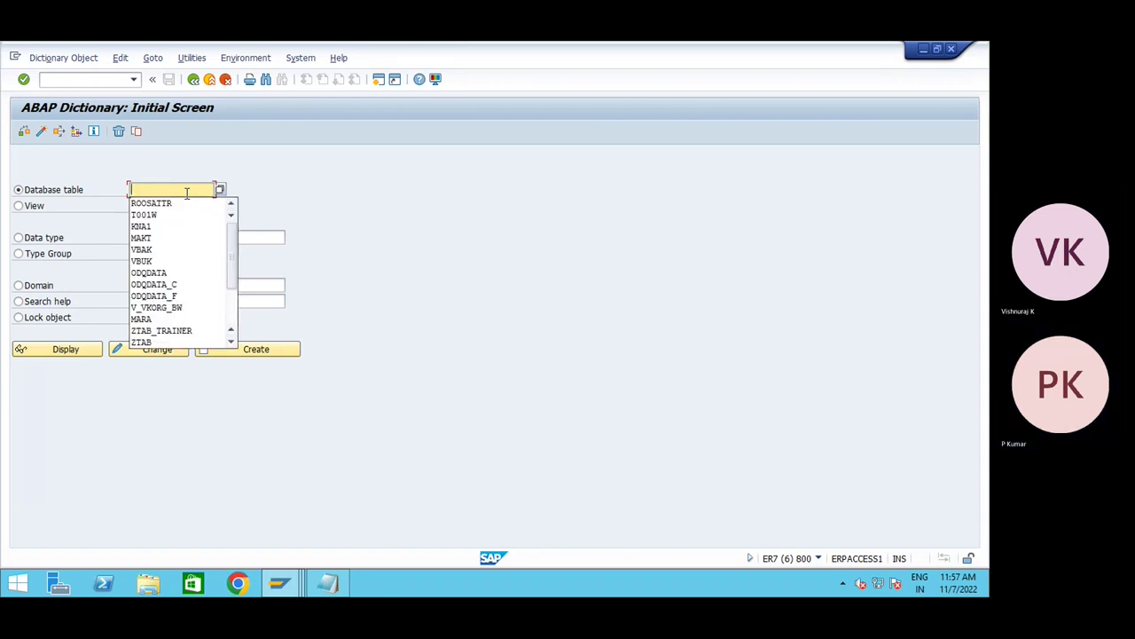
- Display database table ODQDATA_F, open its data browser selection and check the number of entries without any criteria
type("ODQ")
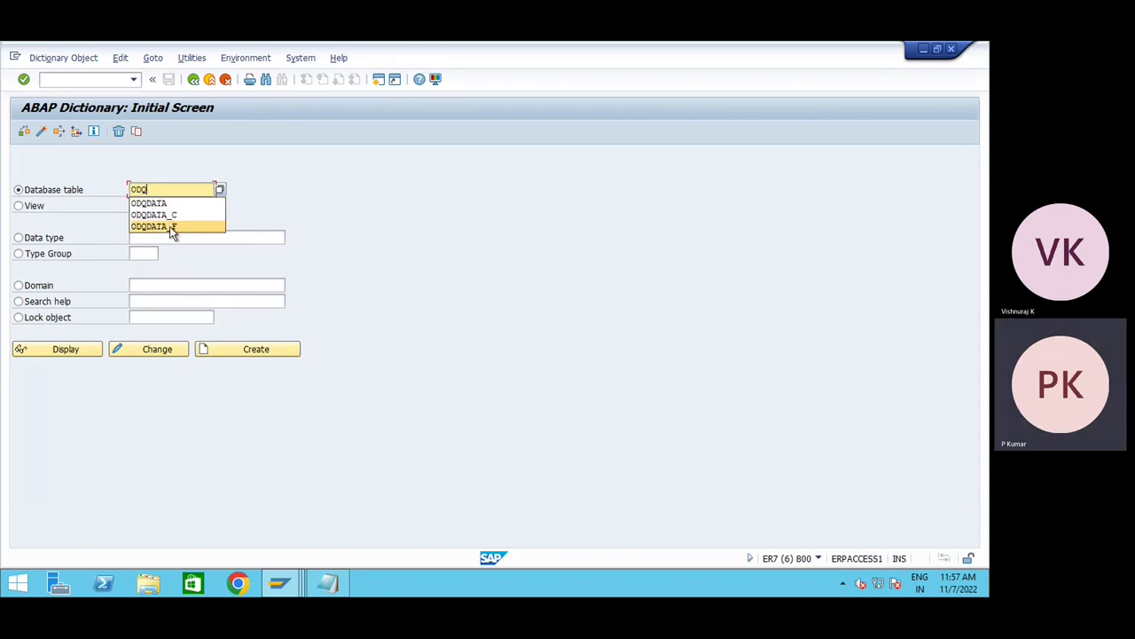
left_click(173, 227)
left_click(76, 349)
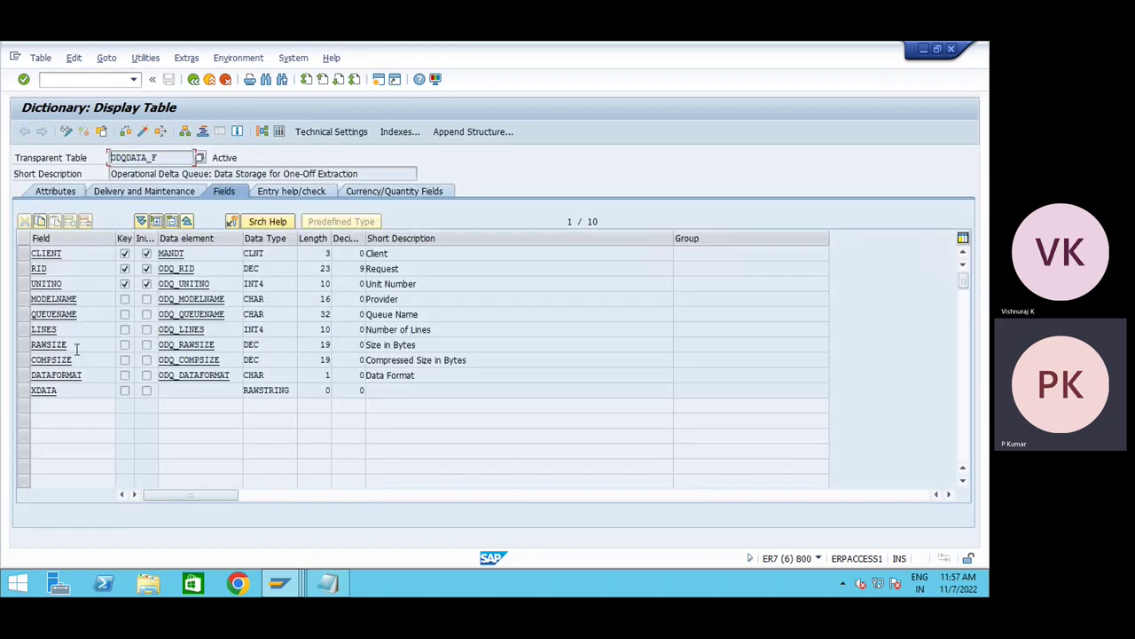
key("ctrl+shift+F10")
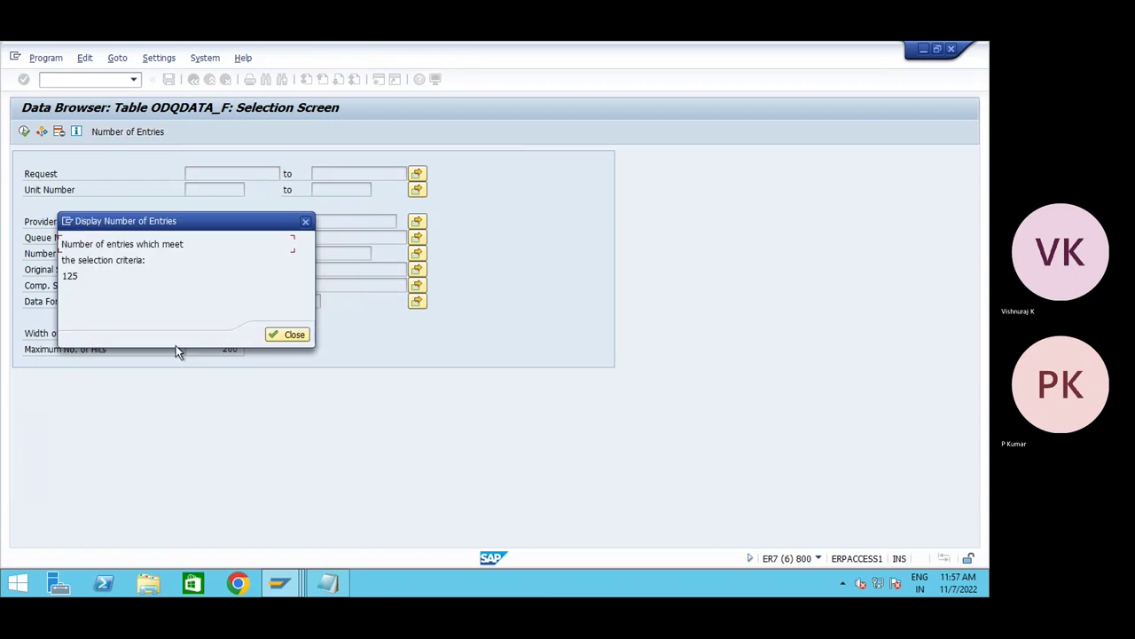
left_click(305, 222)
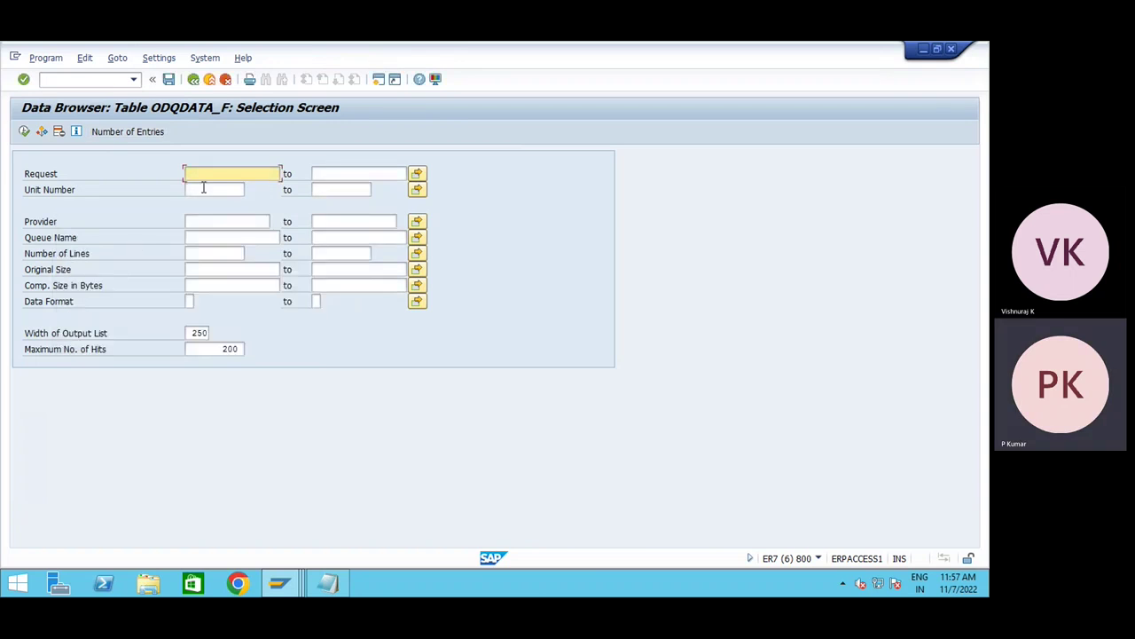
- List all ODQDATA_F entries, mark the row of request 20221107062235.000001000 and return to the dictionary's initial screen
left_click(24, 132)
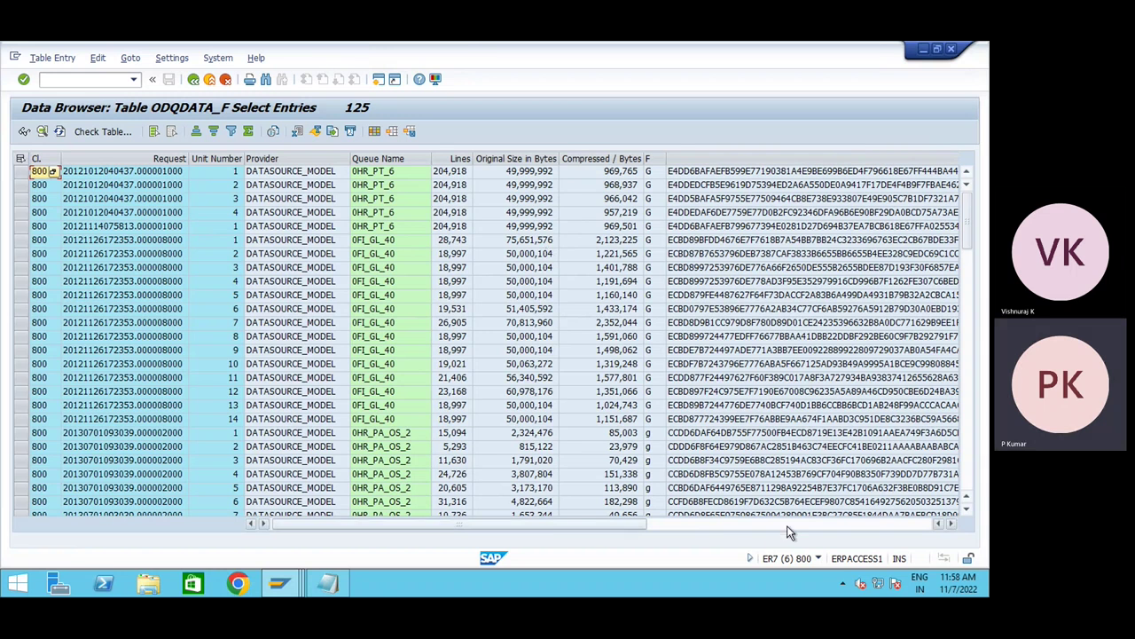
left_click_drag(506, 524, 786, 525)
left_click_drag(969, 236, 970, 533)
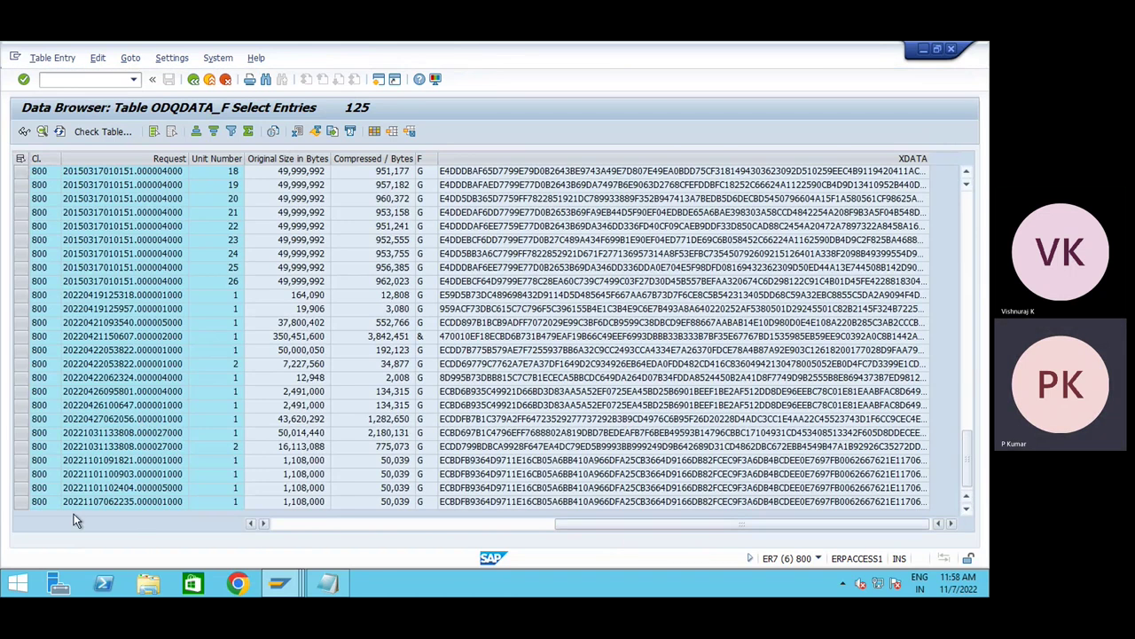
left_click(39, 503)
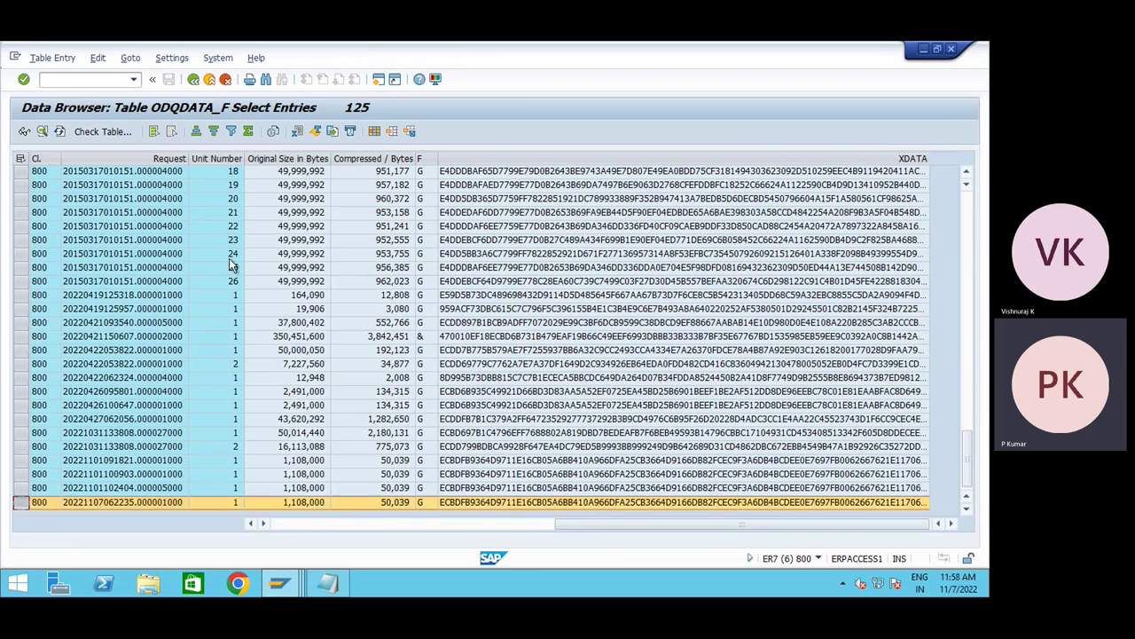
scroll(232, 266, "up", 4)
left_click(193, 81)
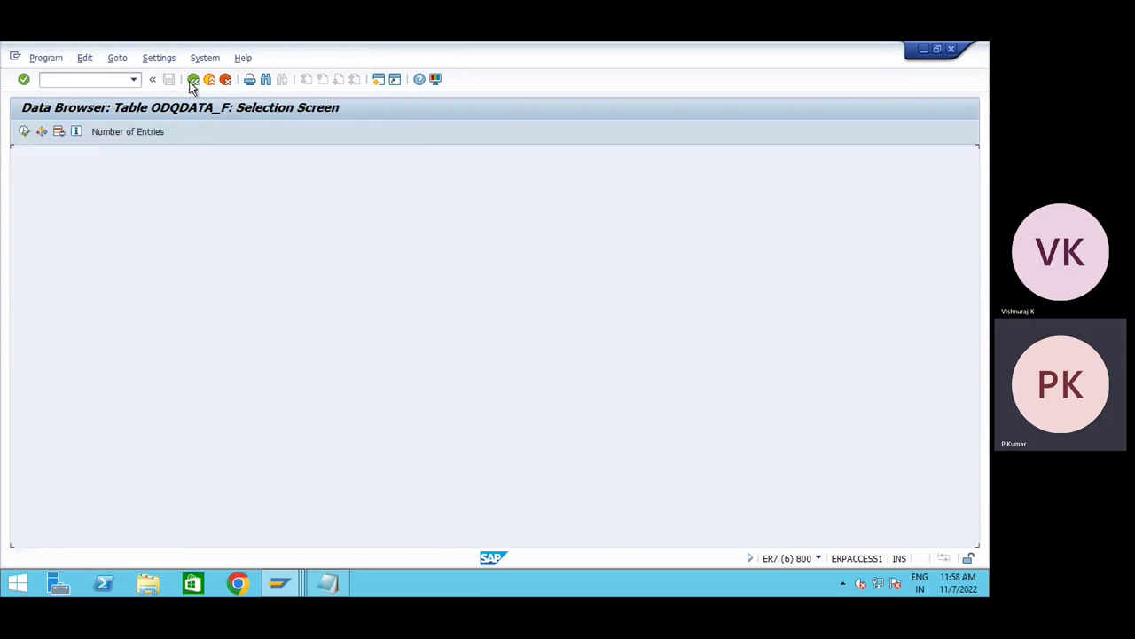
left_click(193, 80)
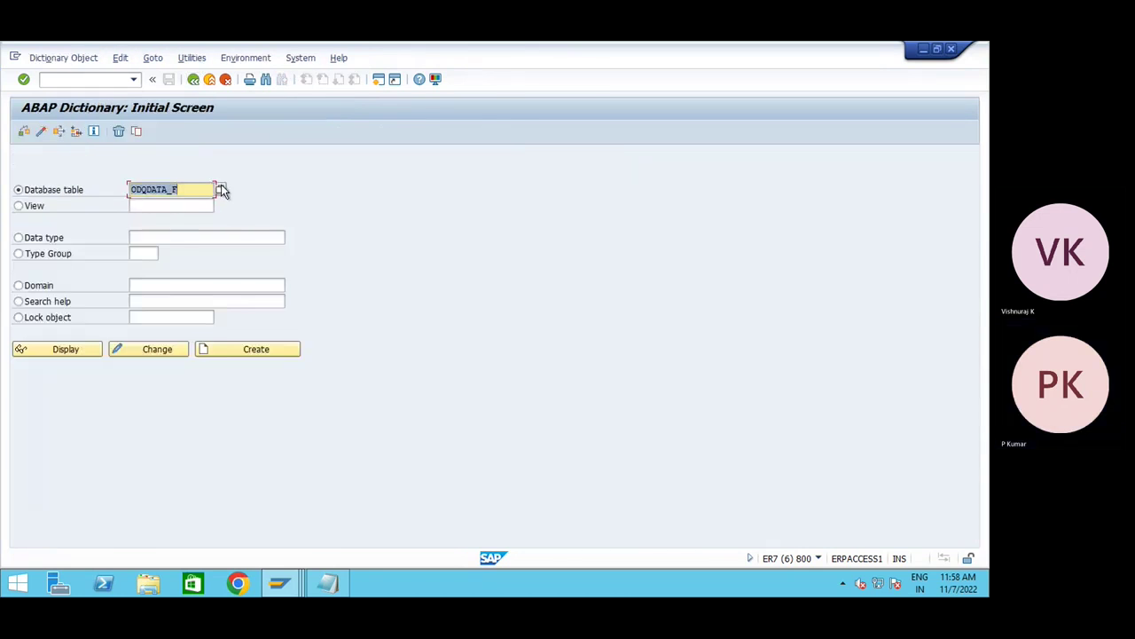
- Display database table ODQDATA and list its entries without selection criteria
left_click(193, 190)
key("BackSpace")
key("BackSpace")
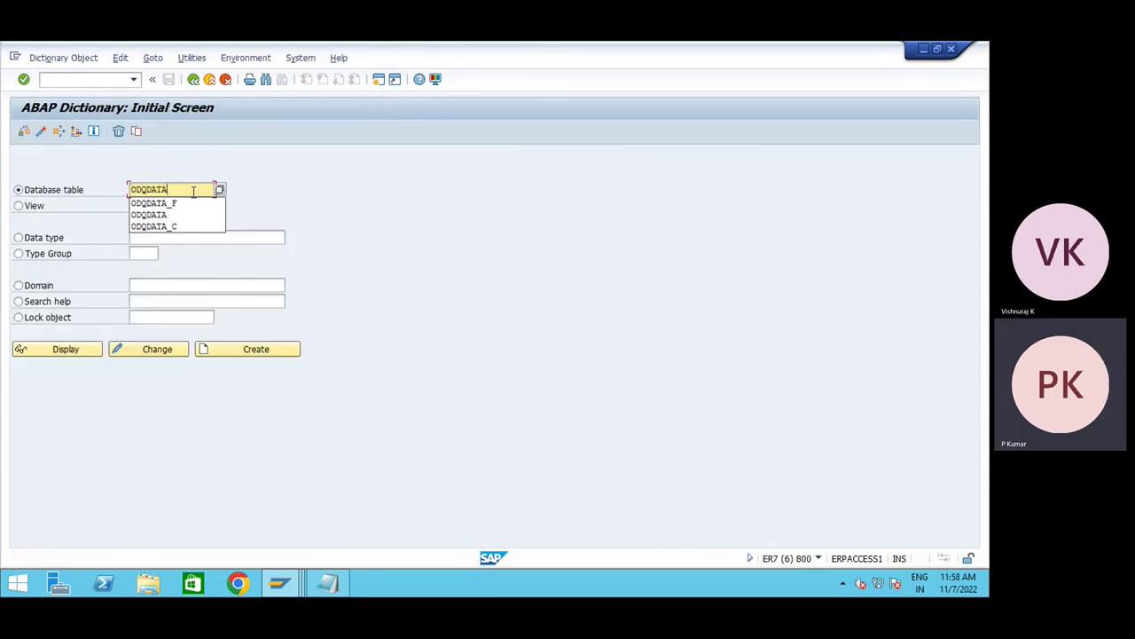
left_click(85, 350)
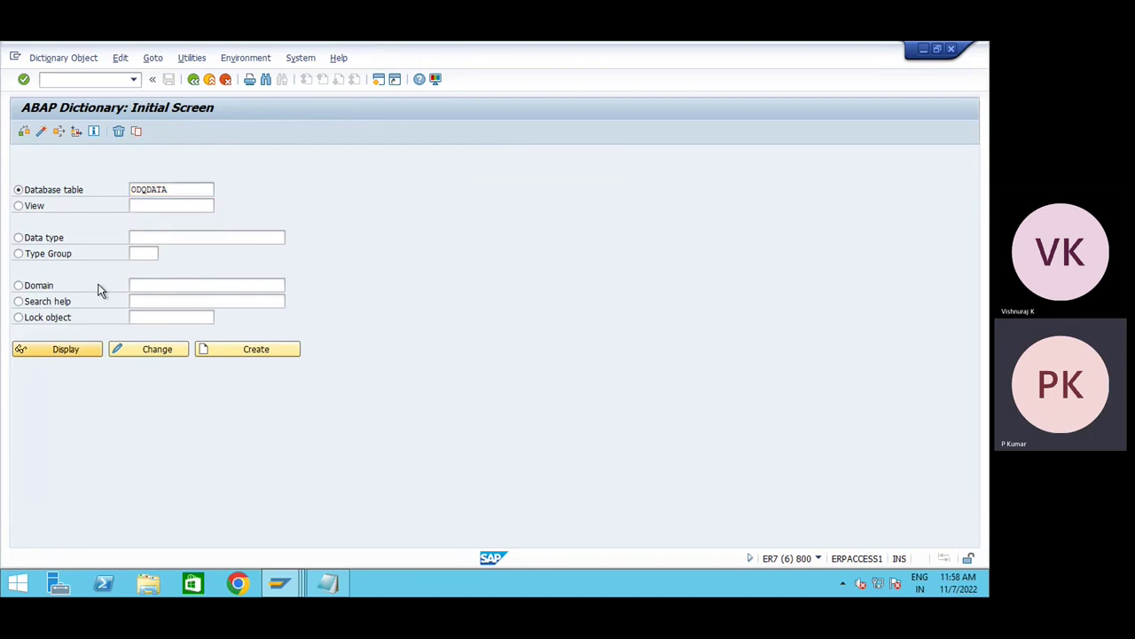
left_click(279, 132)
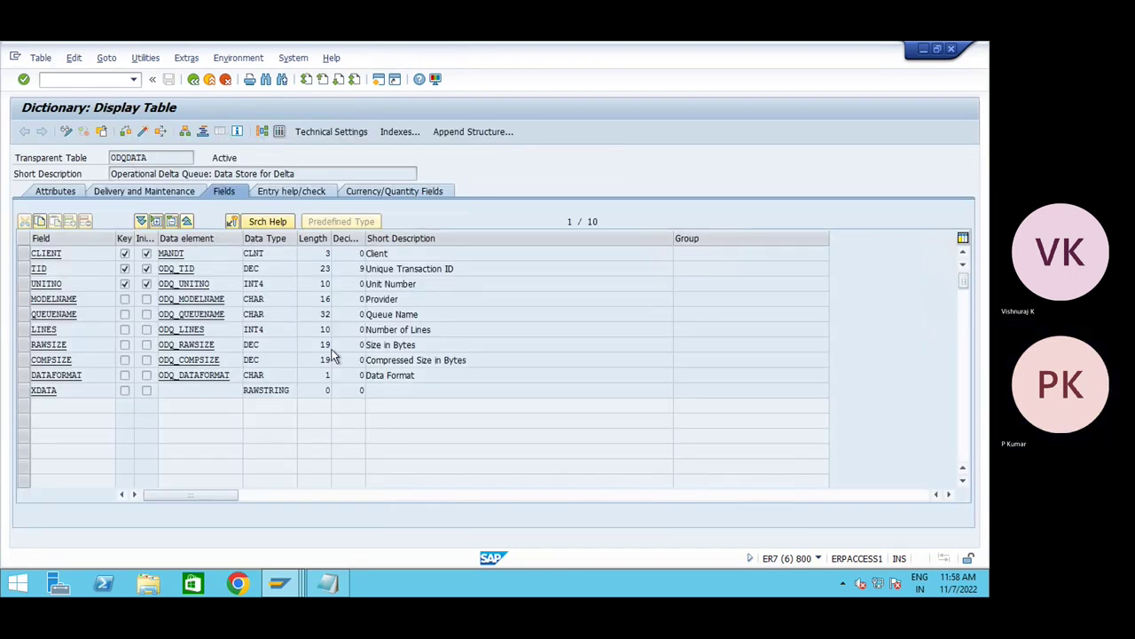
left_click(24, 132)
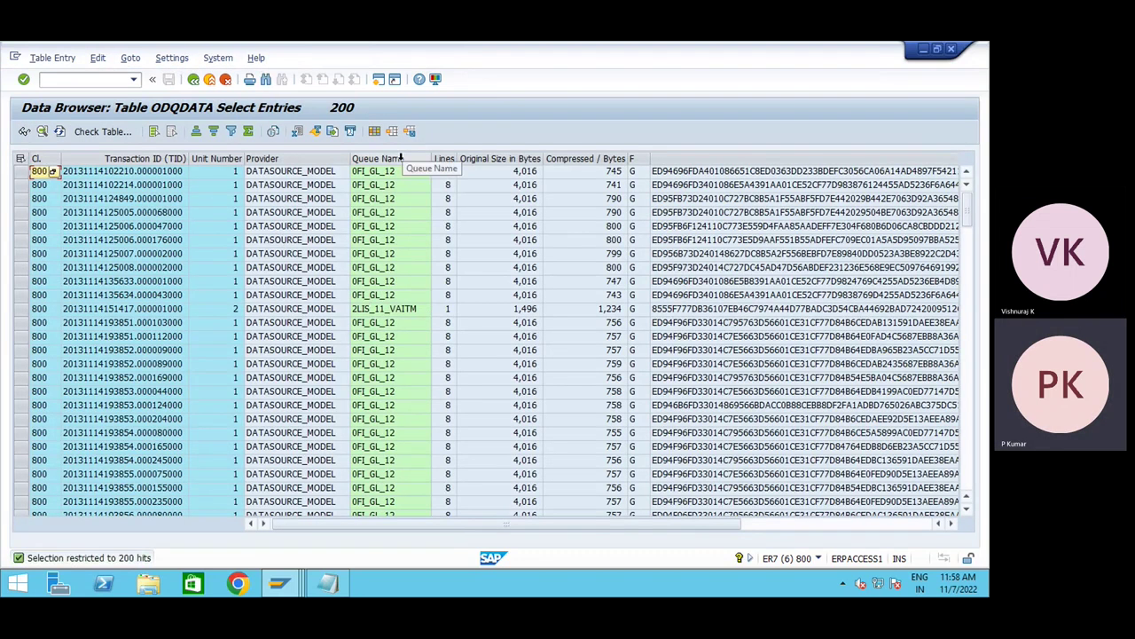
- Select and widen the Queue Name column and look through the queue names of the ODQDATA entries
left_click(400, 157)
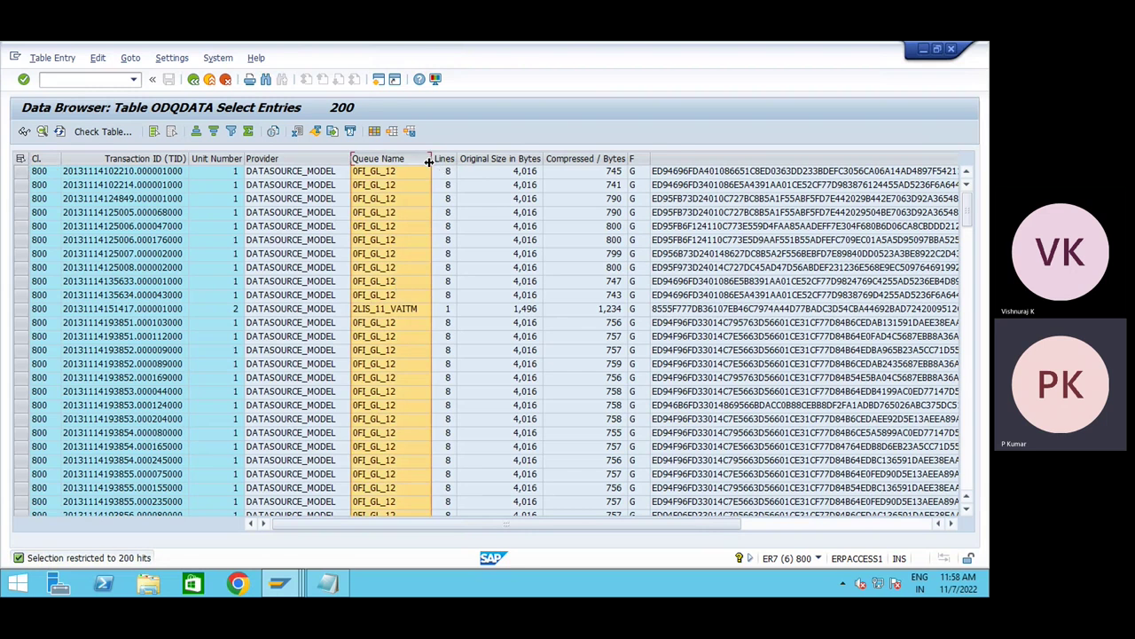
left_click_drag(432, 161, 462, 162)
scroll(432, 444, "down", 6)
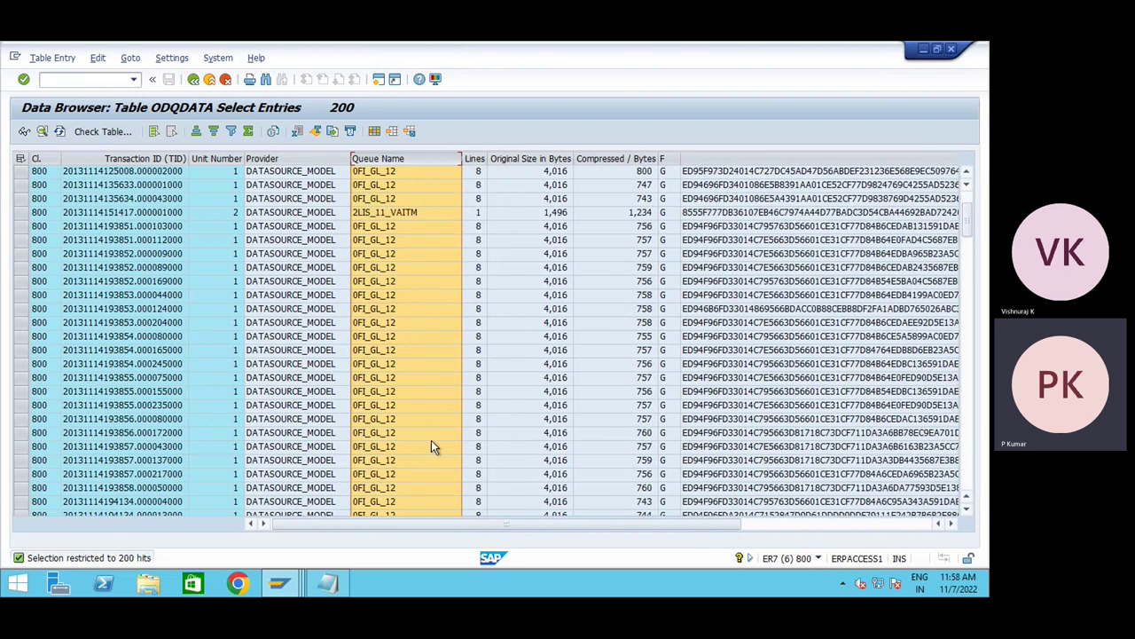
scroll(424, 443, "down", 15)
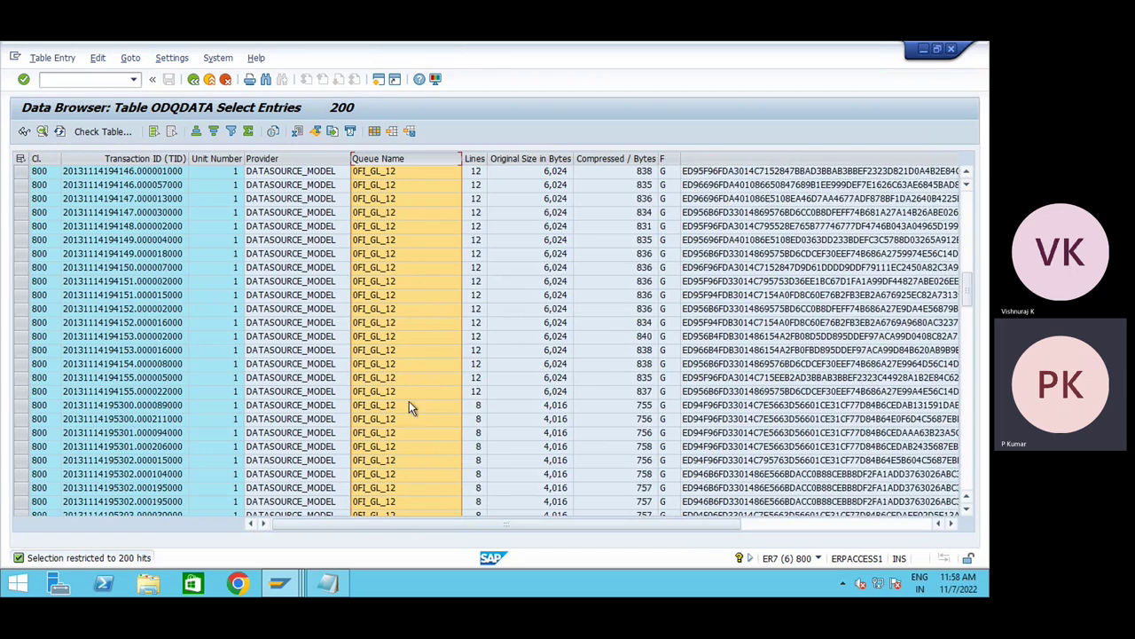
scroll(394, 433, "down", 15)
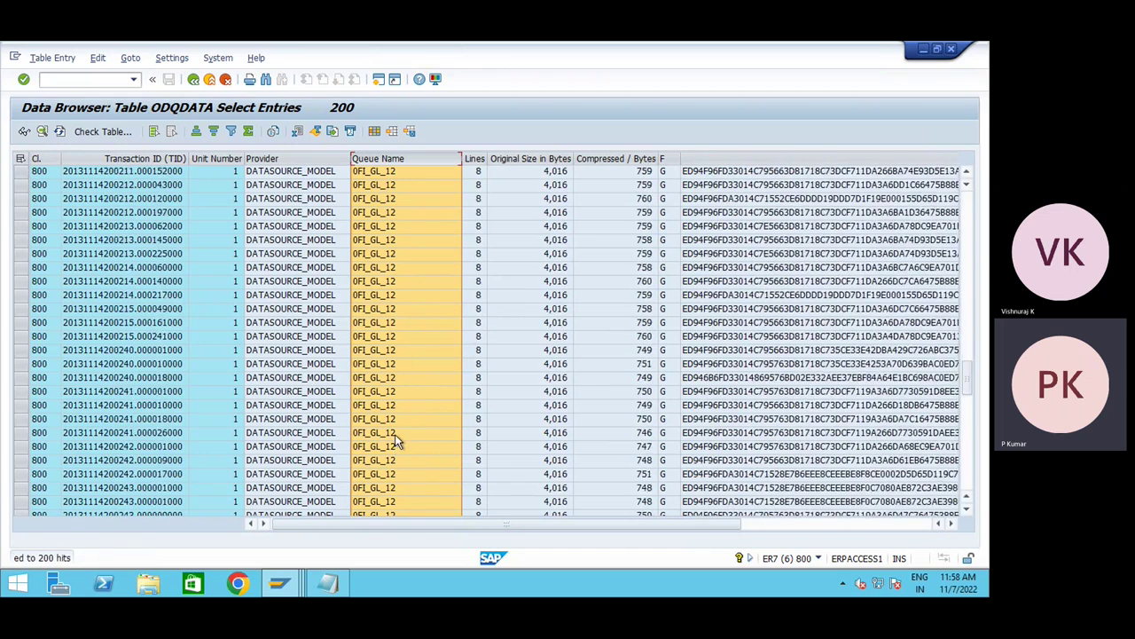
scroll(394, 434, "down", 5)
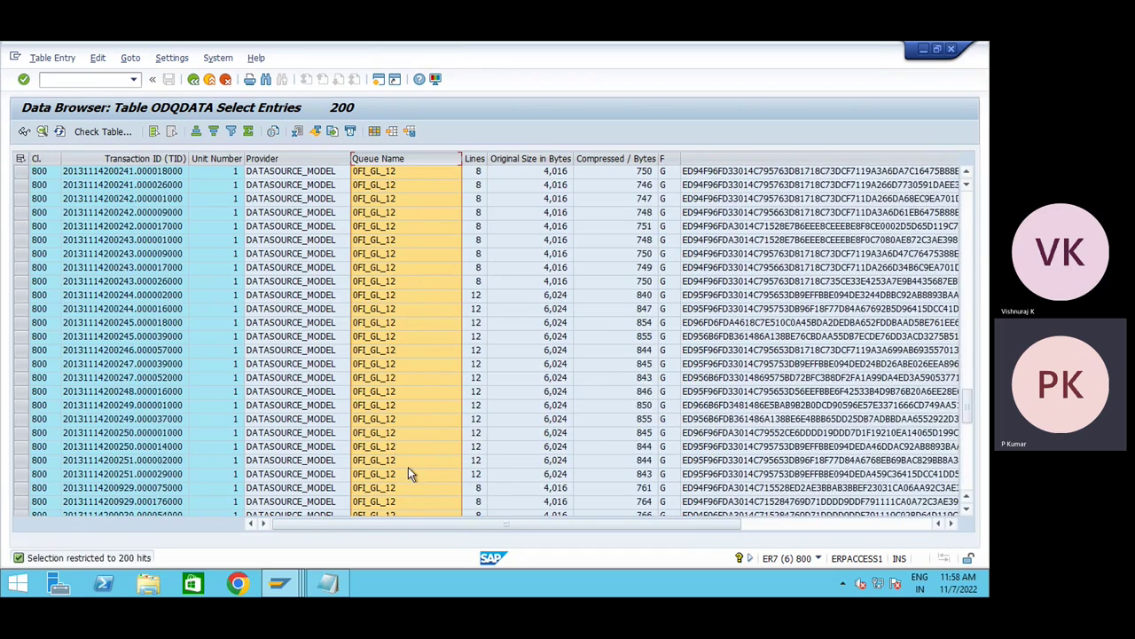
scroll(411, 464, "down", 5)
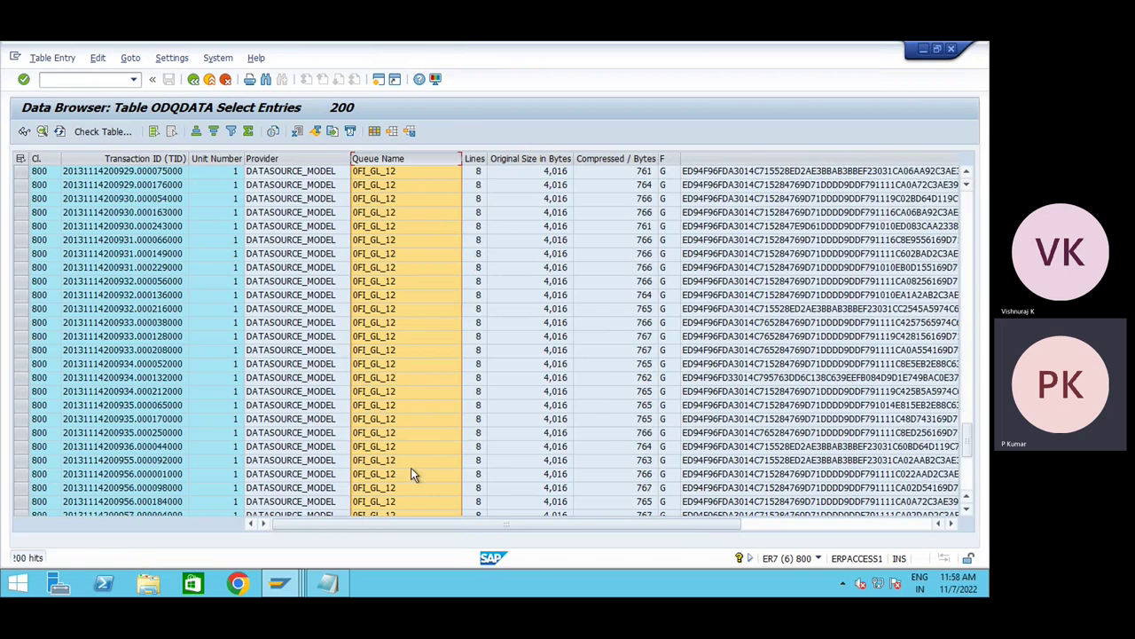
- Leave the ODQDATA entry list, return to the dictionary's initial screen and display database table ODQDATA_C
left_click(193, 80)
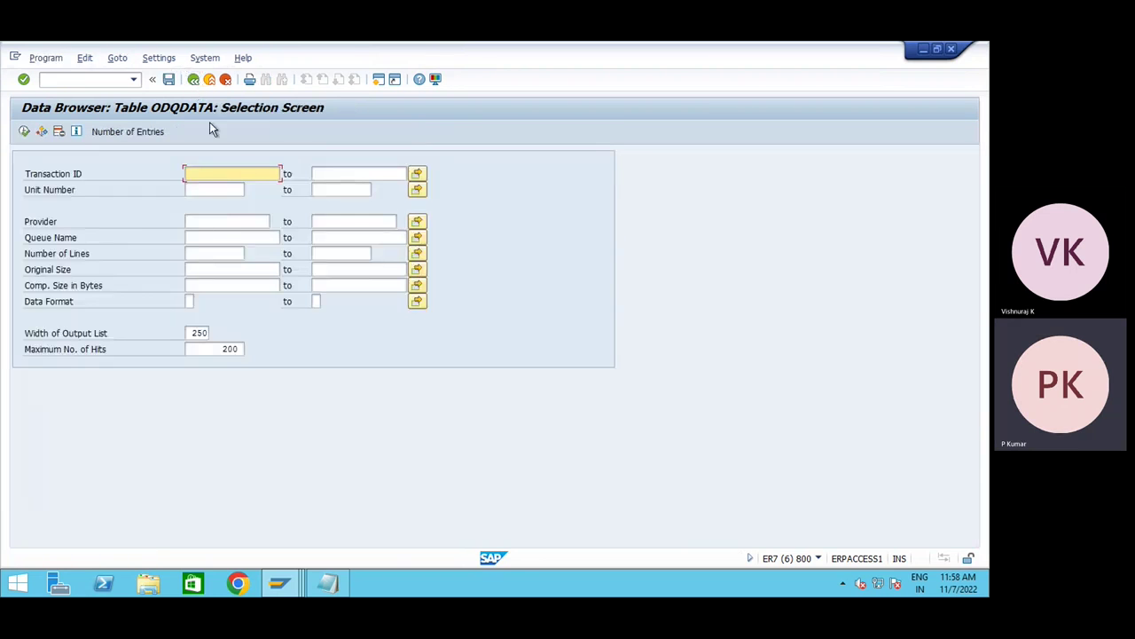
left_click(193, 80)
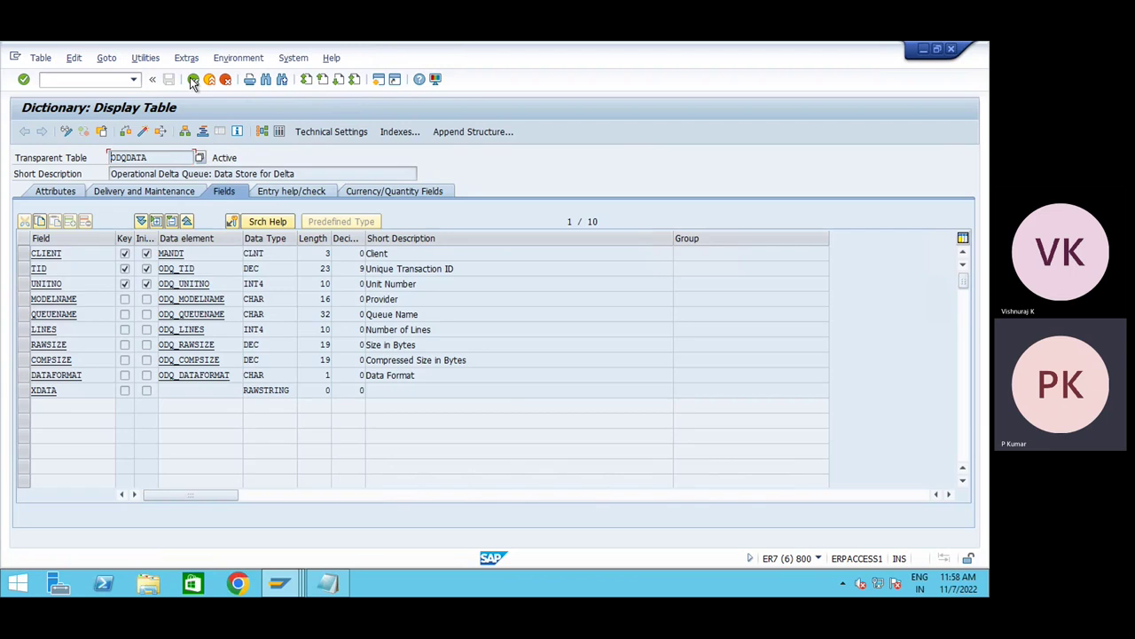
left_click(194, 79)
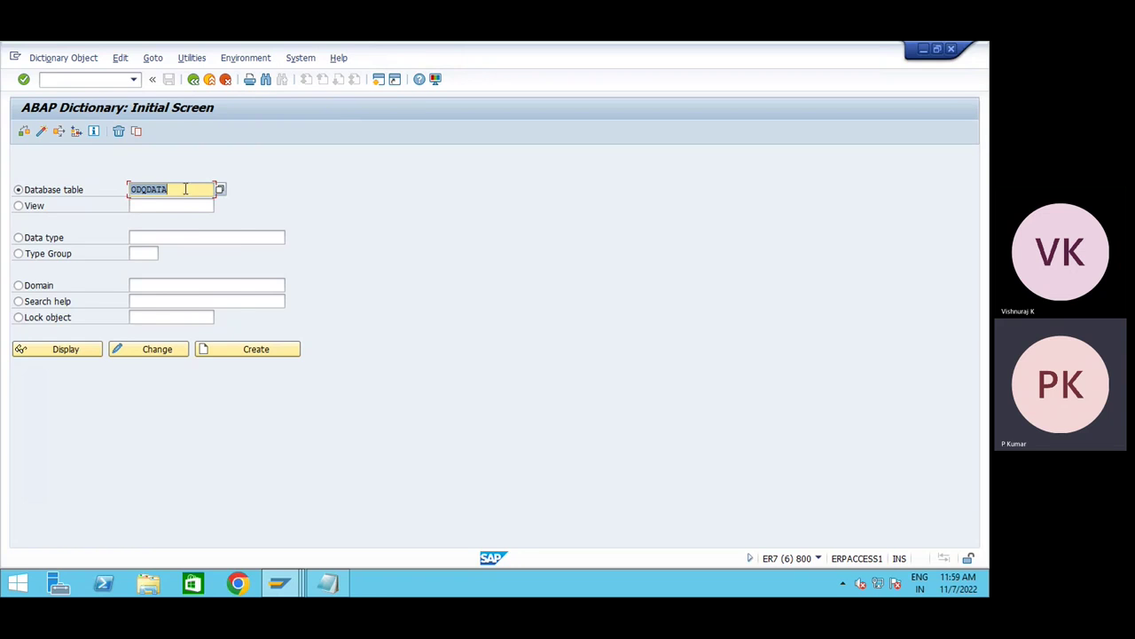
key("BackSpace")
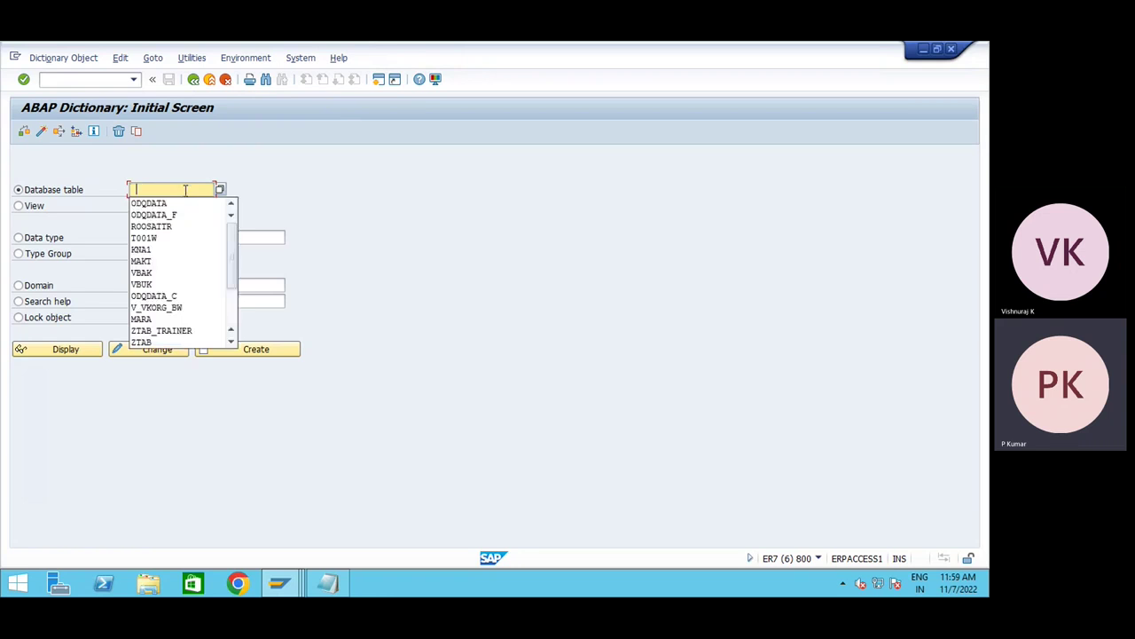
left_click(170, 300)
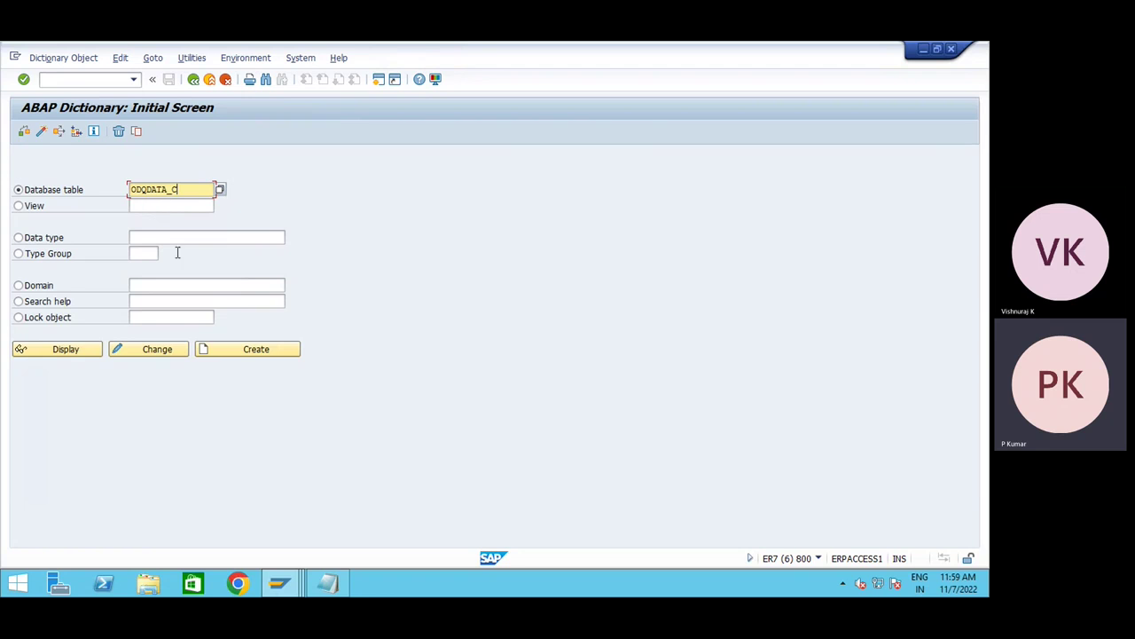
left_click(60, 349)
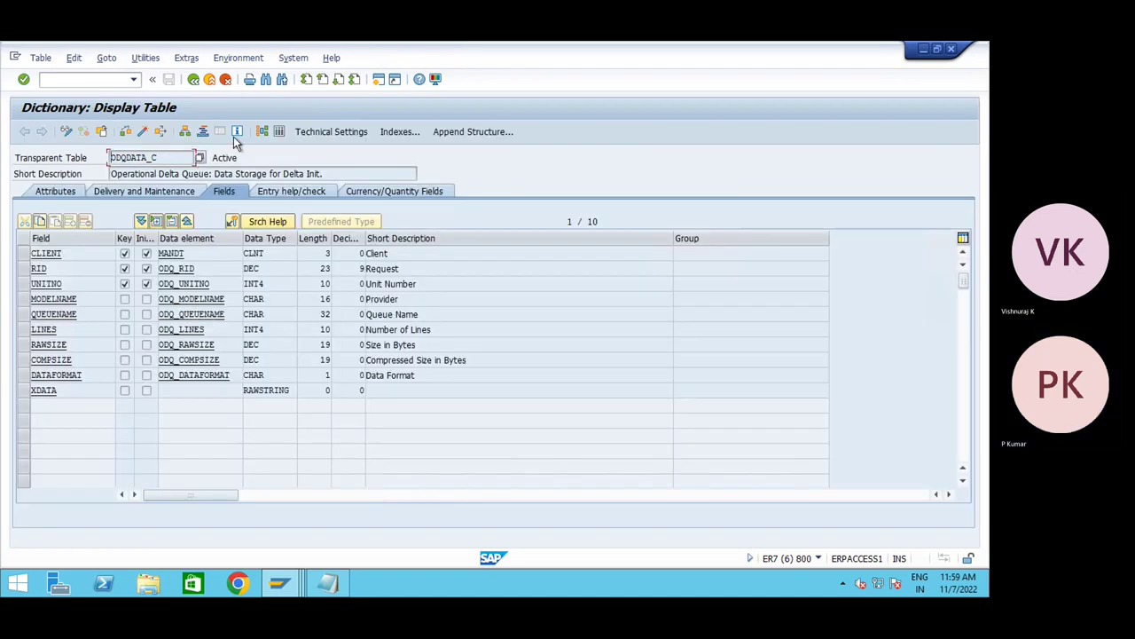
- Check the number of ODQDATA_C entries, list them without selection criteria and close this session window
left_click(238, 132)
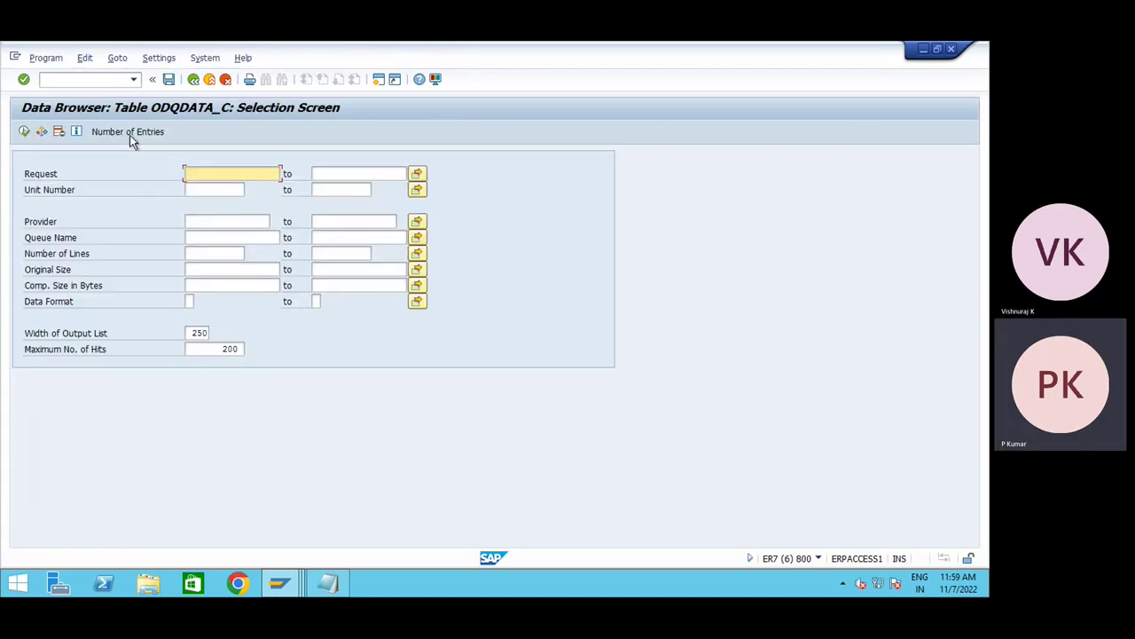
left_click(129, 135)
left_click(291, 334)
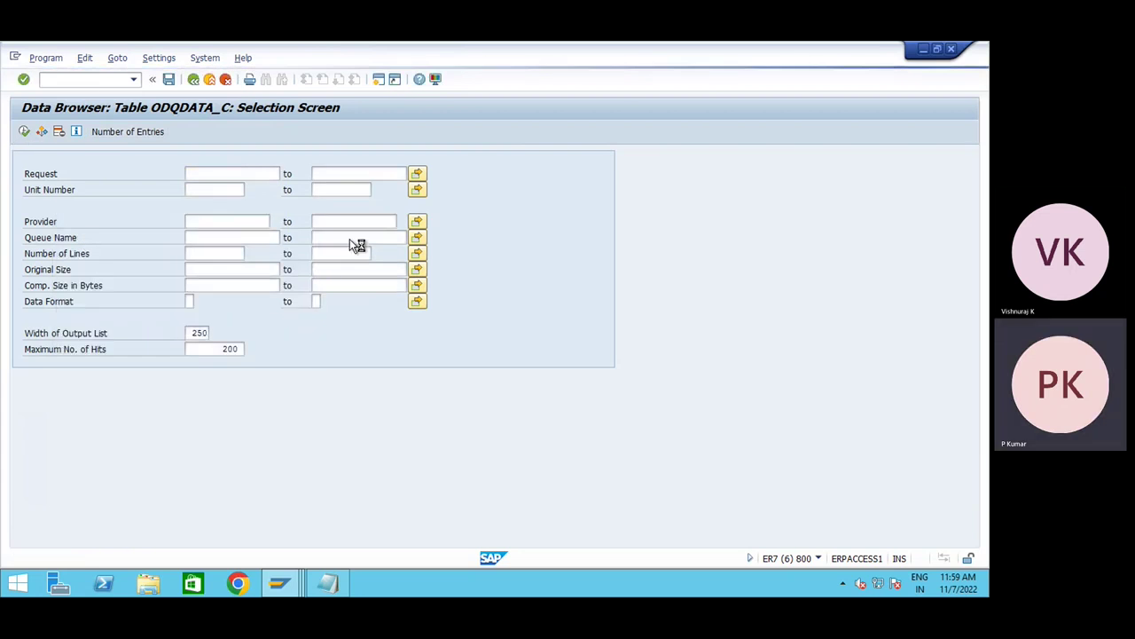
key("F8")
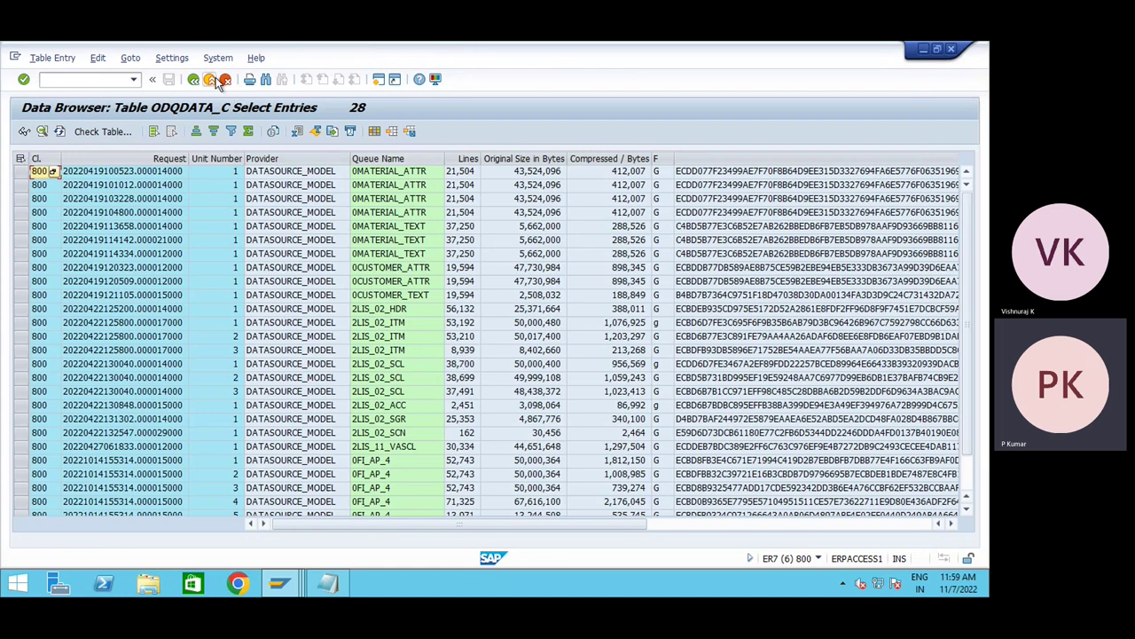
left_click(951, 49)
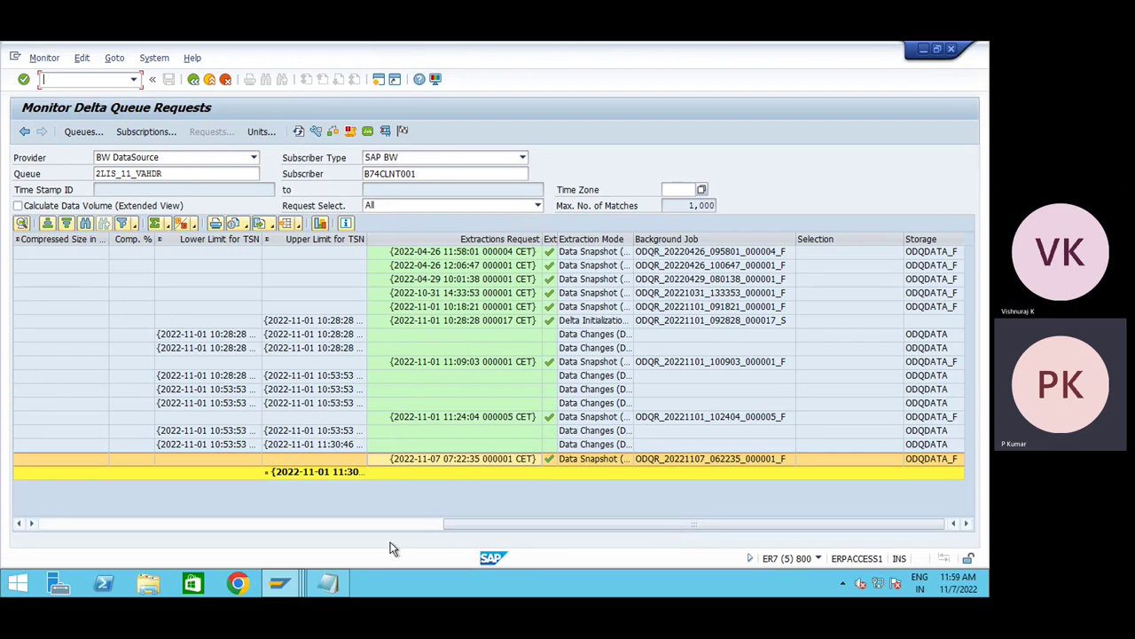
- Read the ODP_Table picture from the local ODP FRAMEWROK folder and return to the remote desktop's SAP session
mouse_move(477, 41)
left_click(639, 50)
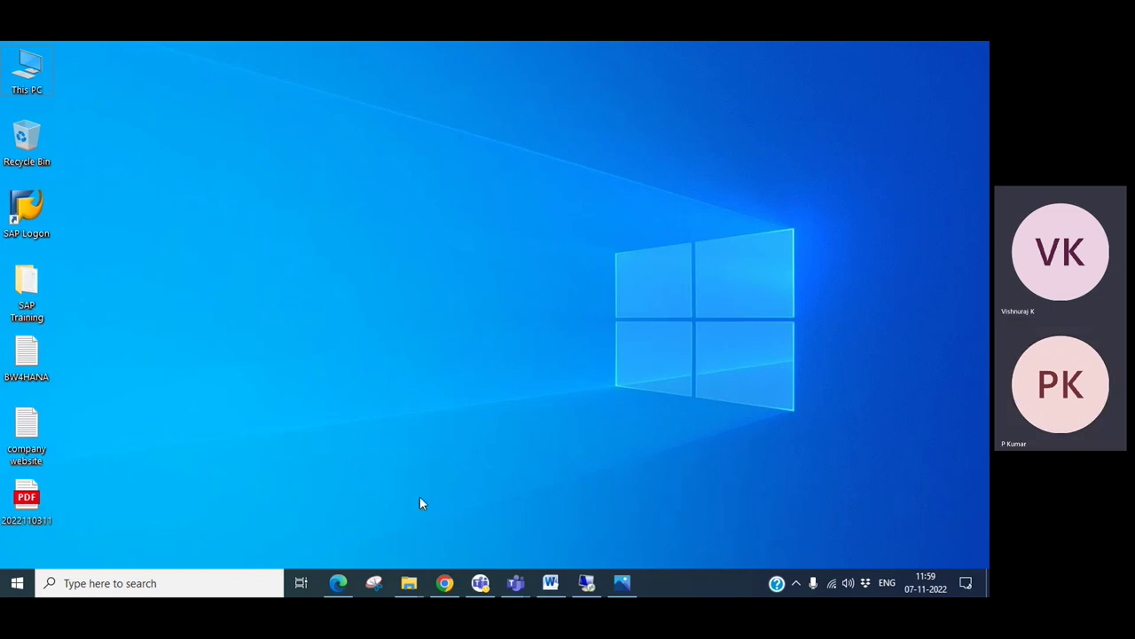
mouse_move(409, 582)
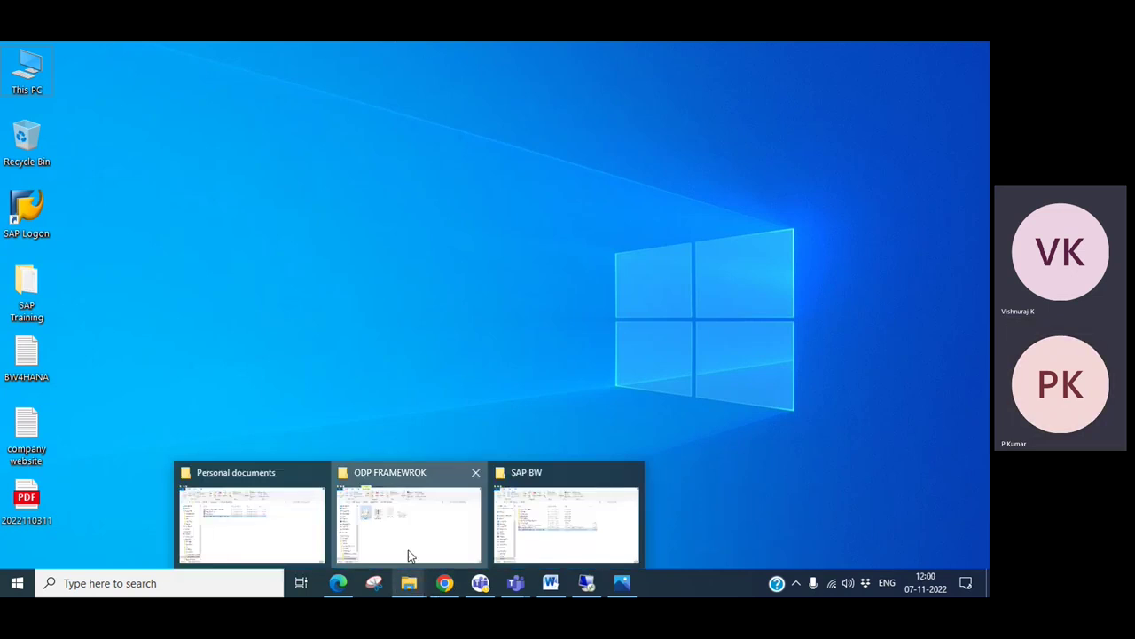
left_click(411, 556)
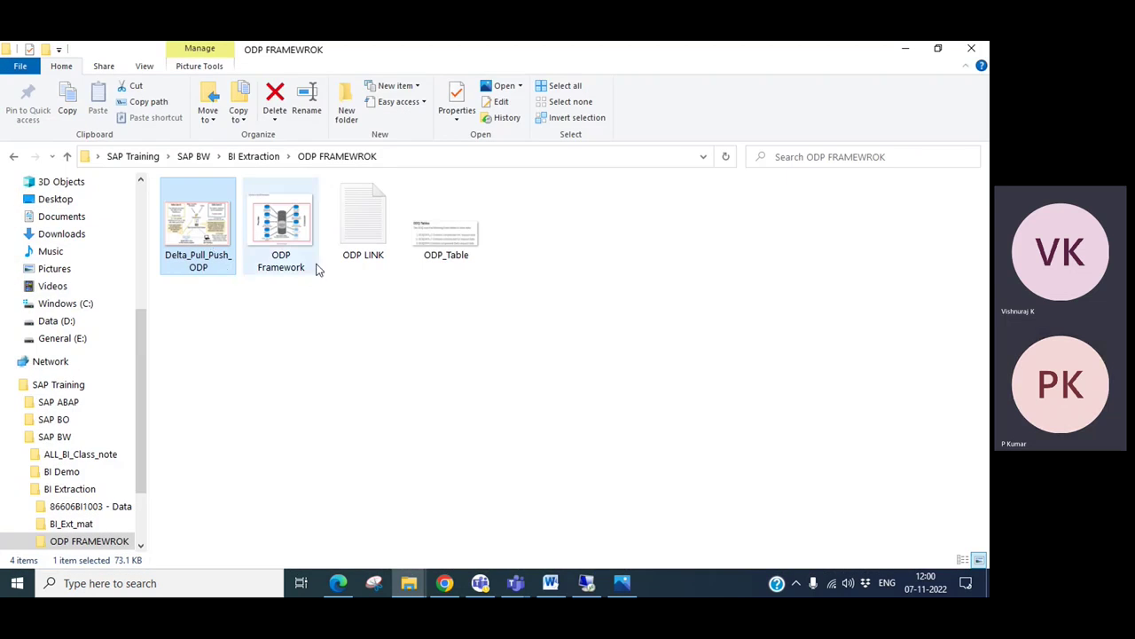
left_click(457, 237)
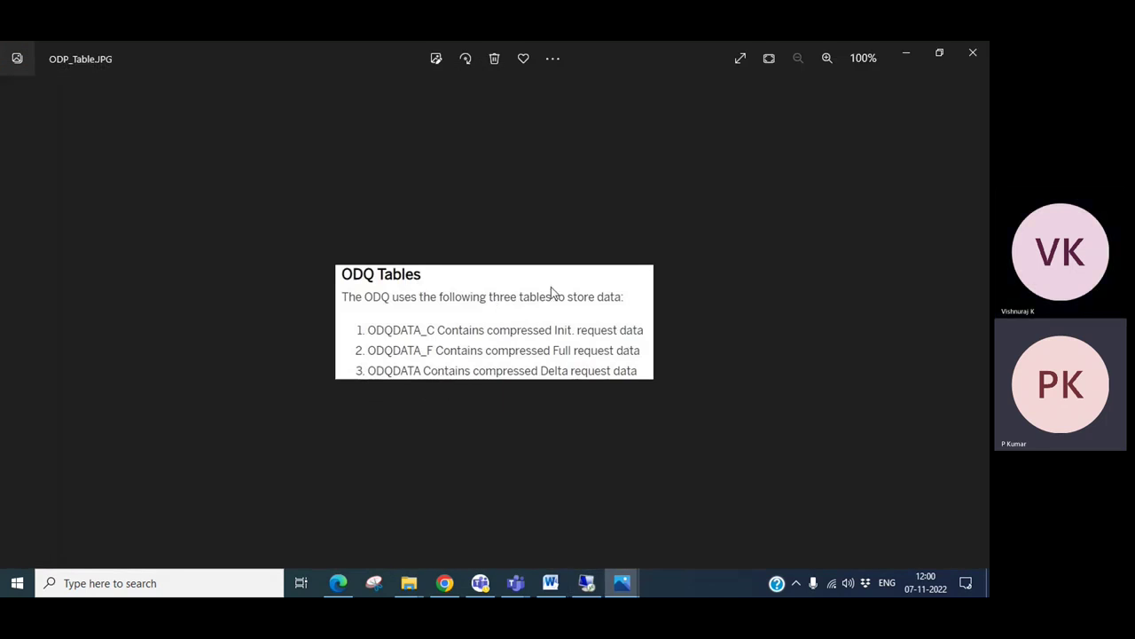
scroll(421, 412, "up", 1)
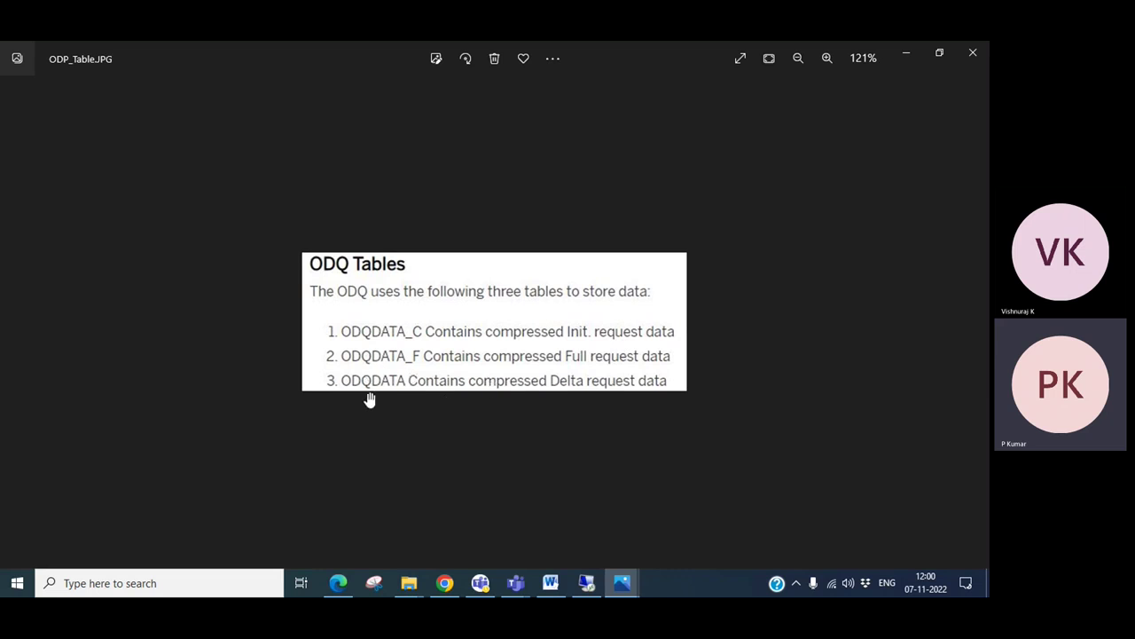
left_click(909, 51)
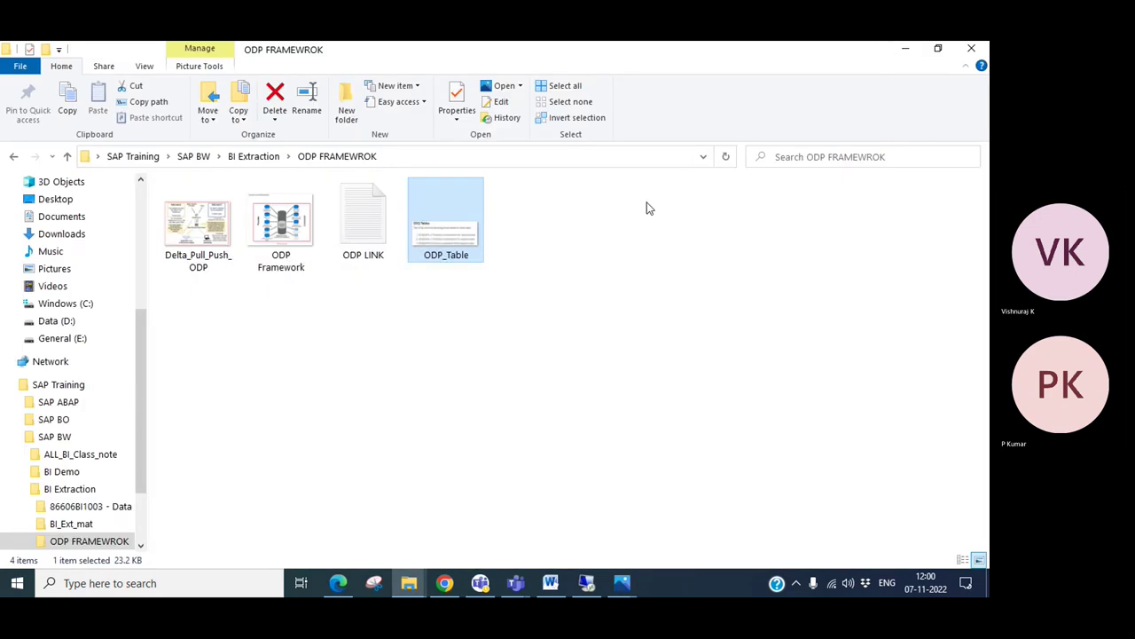
left_click(906, 51)
left_click(587, 583)
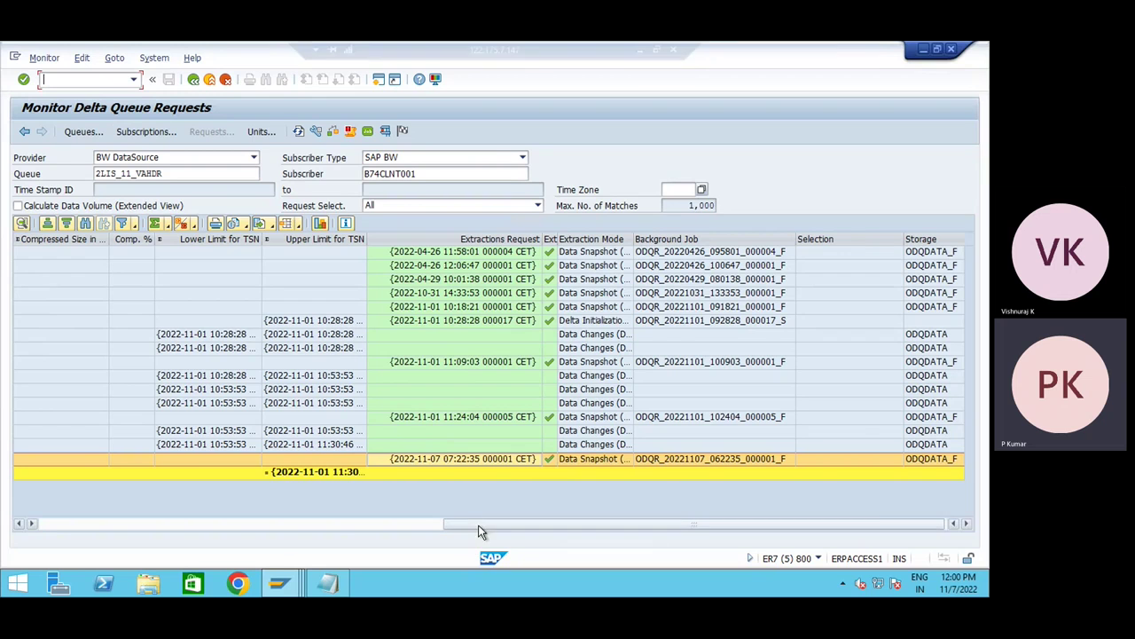
- Narrow the Subscription column of the delta queue requests and look through the data units of queue 2LIS_11_VAHDR
left_click_drag(481, 524, 80, 524)
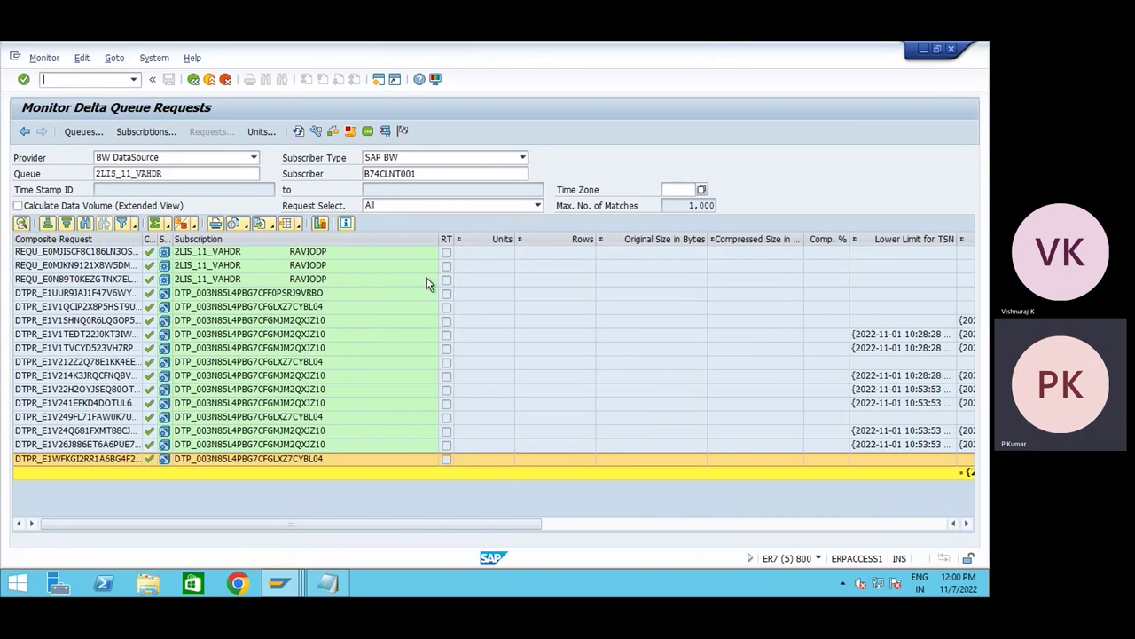
left_click_drag(423, 241, 346, 242)
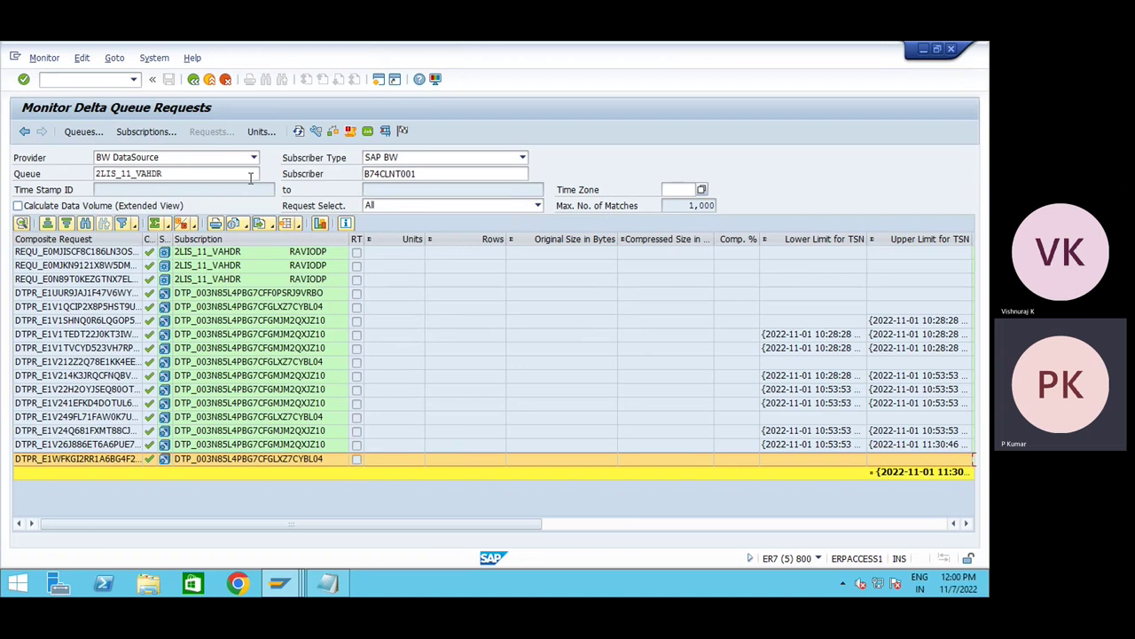
left_click(261, 133)
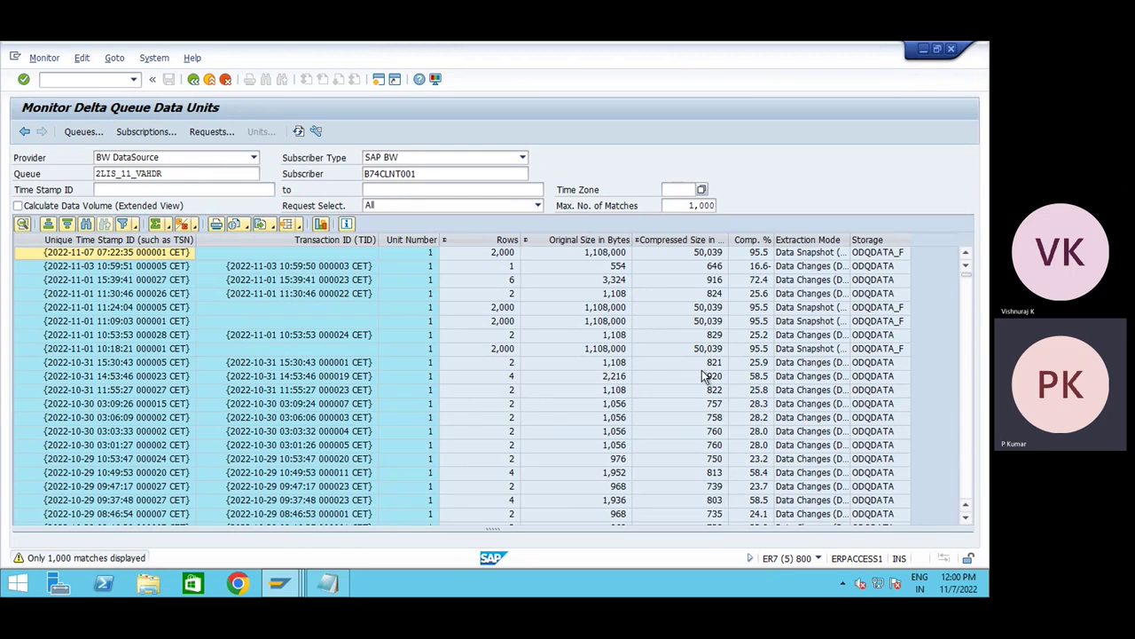
left_click_drag(967, 280, 968, 454)
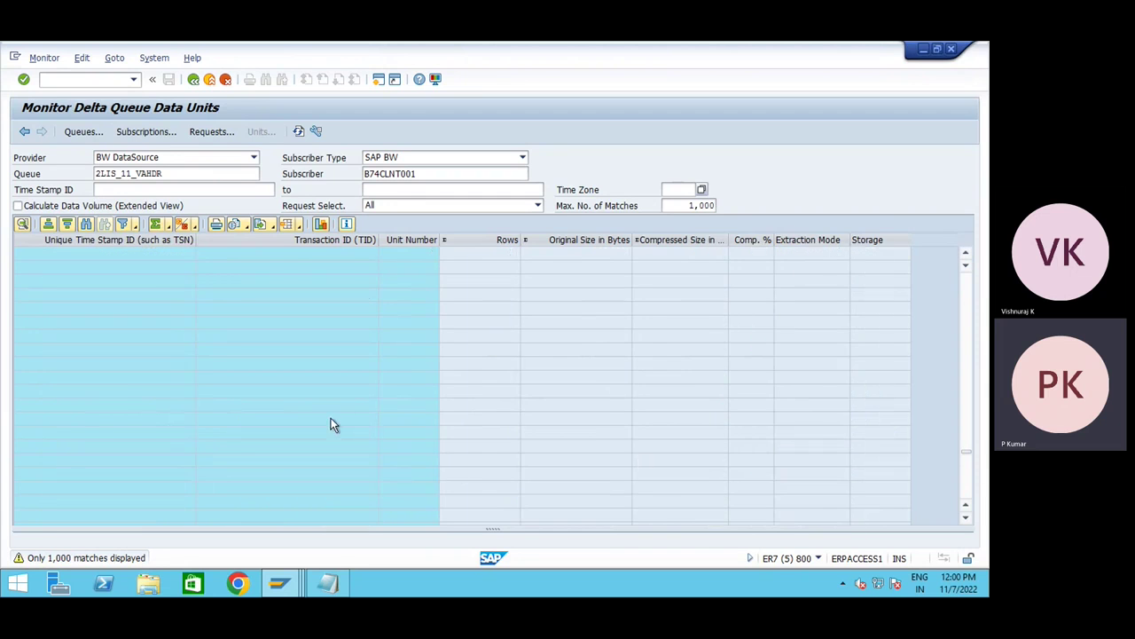
scroll(330, 418, "up", 10)
- Show the queue overview and its subscriptions, and examine the creation details of subscription DTP_003N85L4PBG7CFGMJM2QXJZ10
left_click(76, 133)
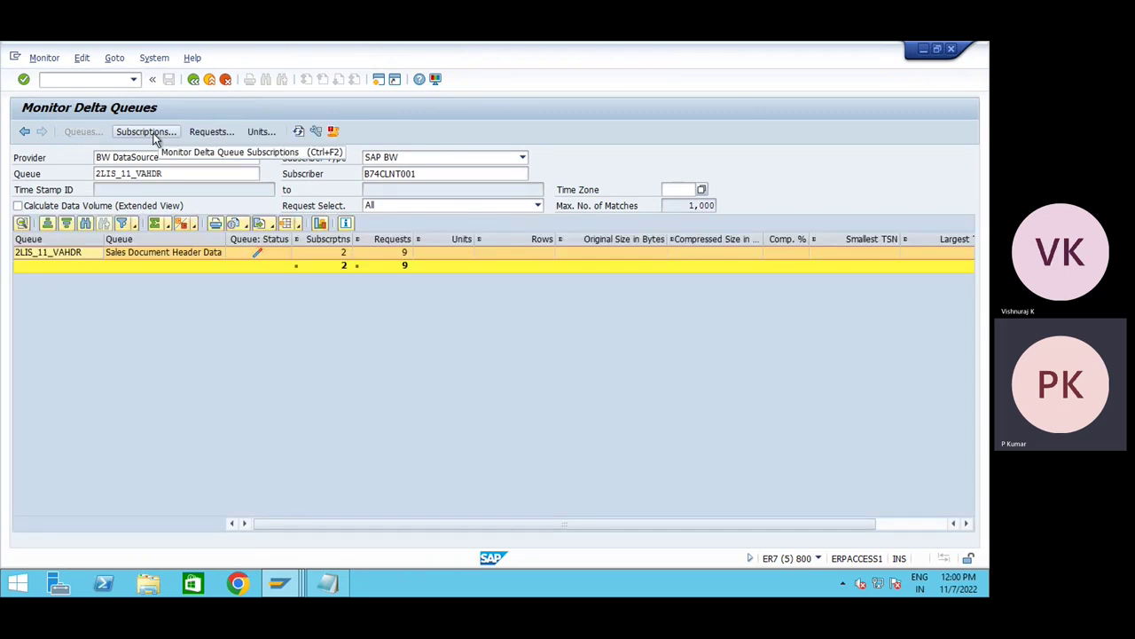
left_click(146, 132)
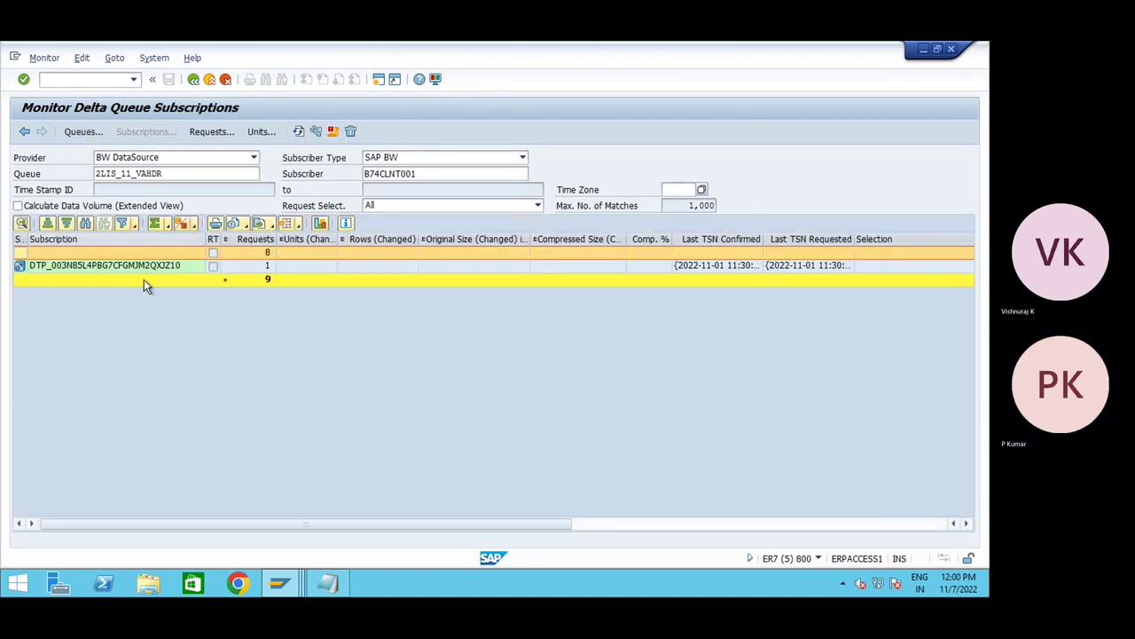
left_click(857, 524)
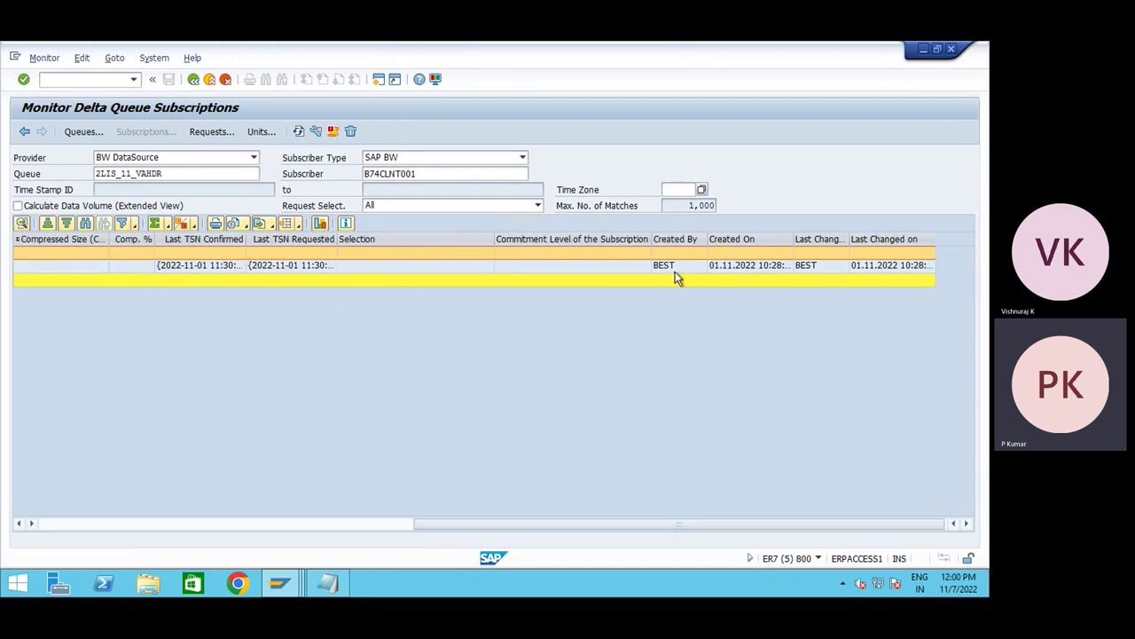
left_click(761, 270)
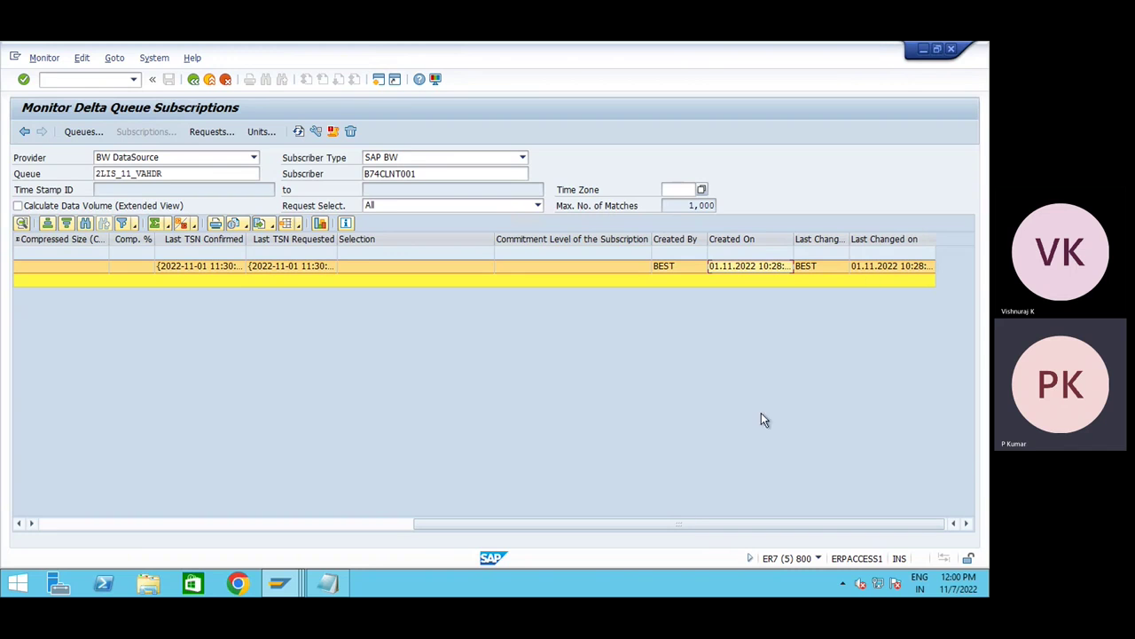
left_click_drag(674, 526, 41, 484)
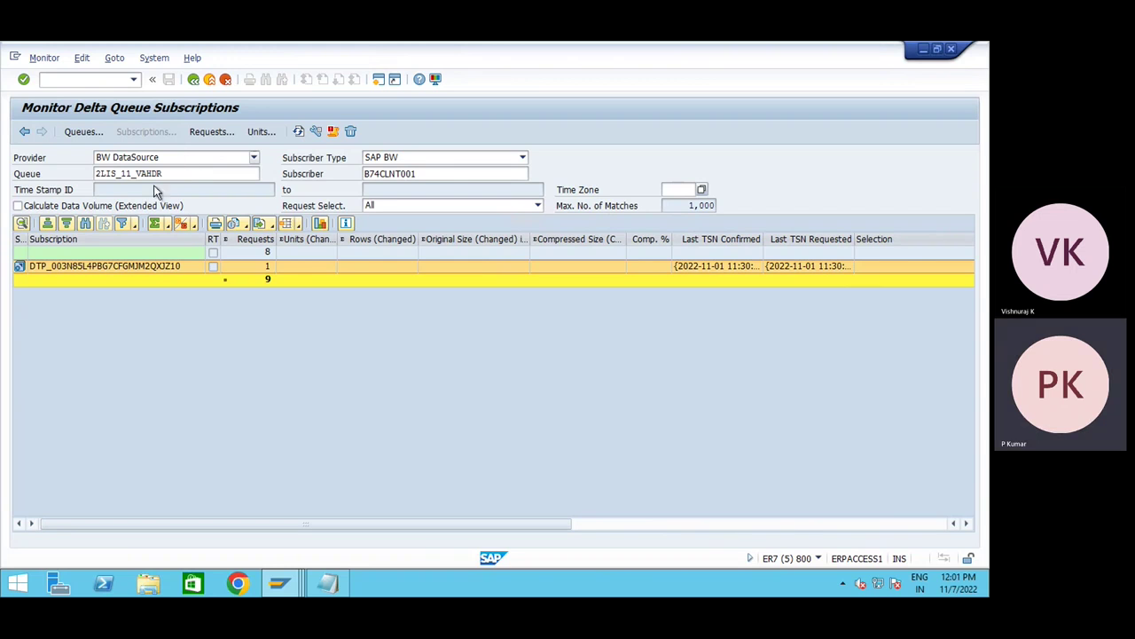
- Drill down from queue 2LIS_11_VAHDR through its DTP subscription to the requests and return to the queue overview
left_click(78, 132)
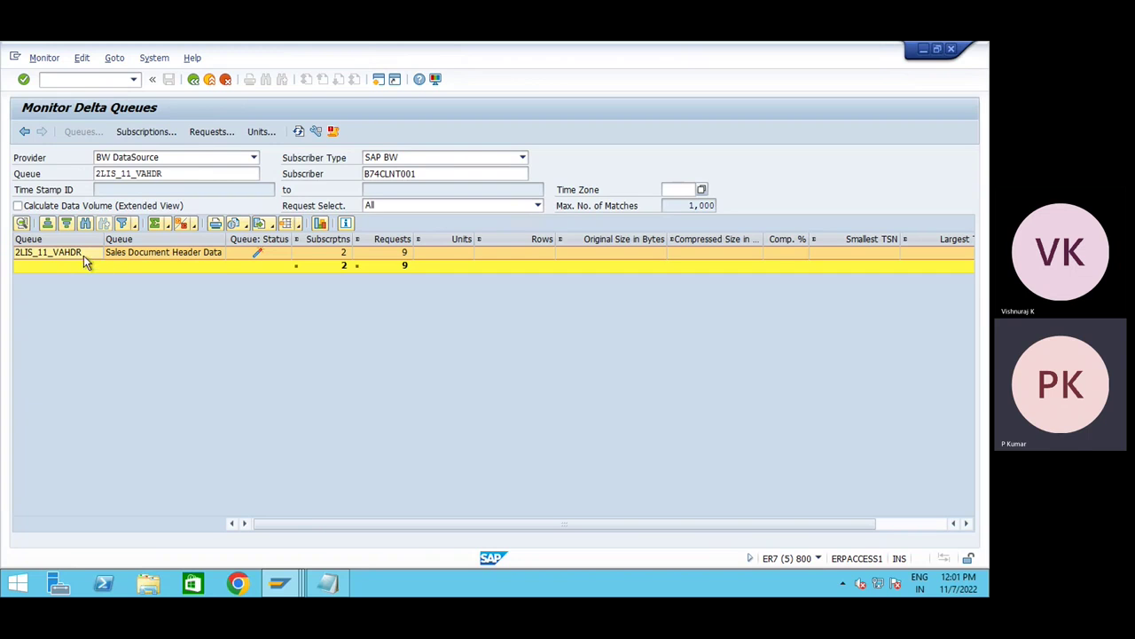
double_click(79, 254)
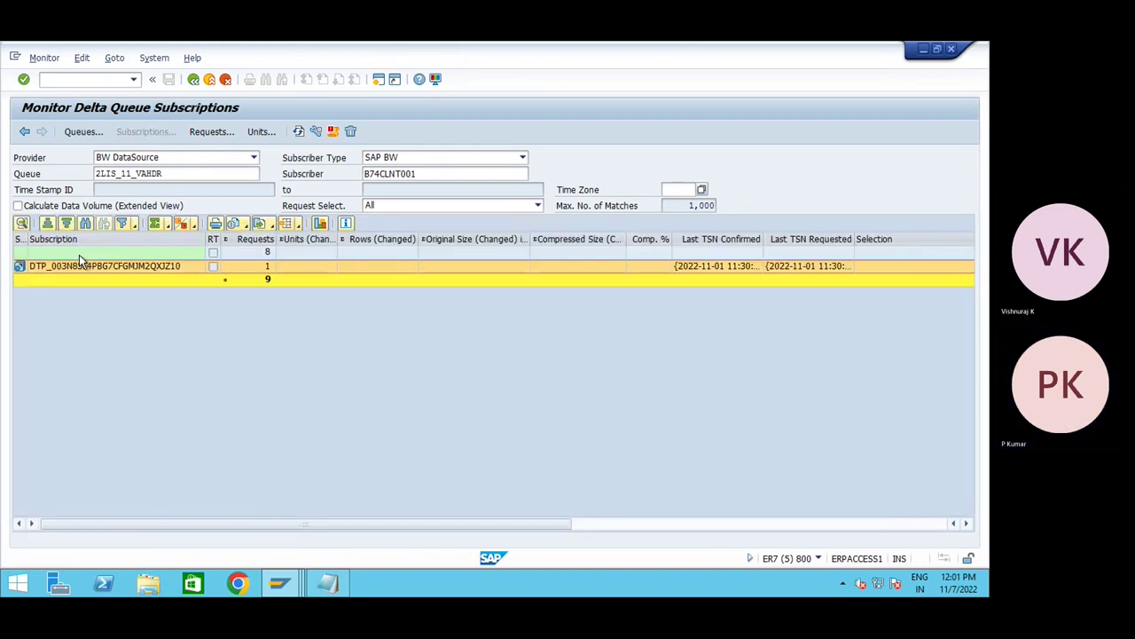
double_click(132, 266)
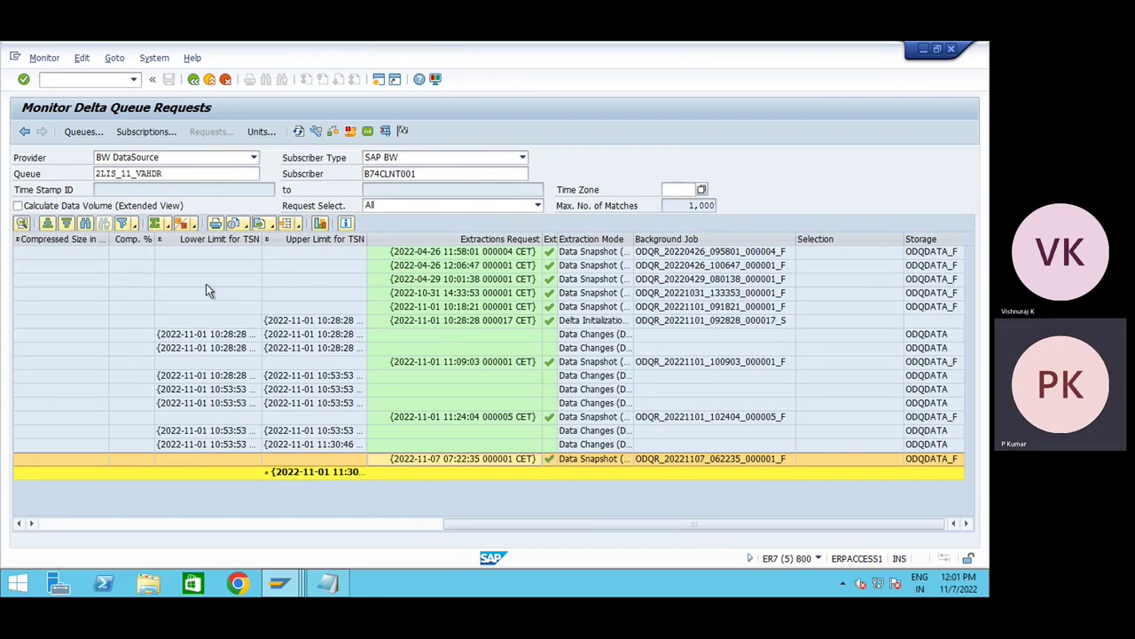
left_click(193, 79)
left_click(194, 81)
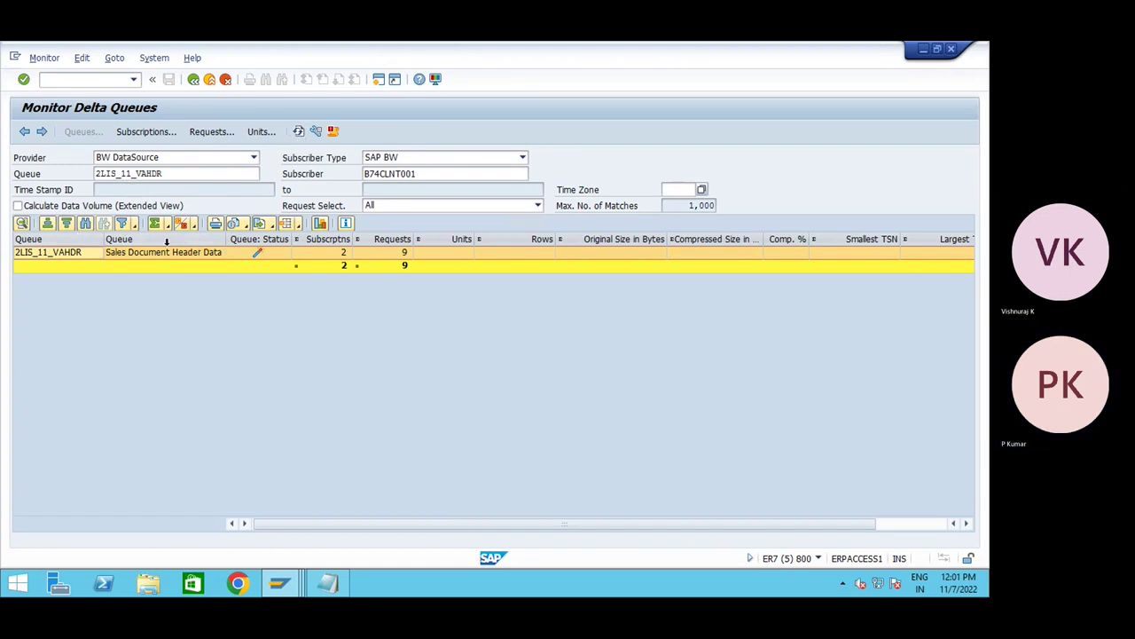
- Go back through the monitor views to the request list and open the data units of the last DTP_003N85L4PBG7CFGLXZ7CYBL04 request
left_click(213, 176)
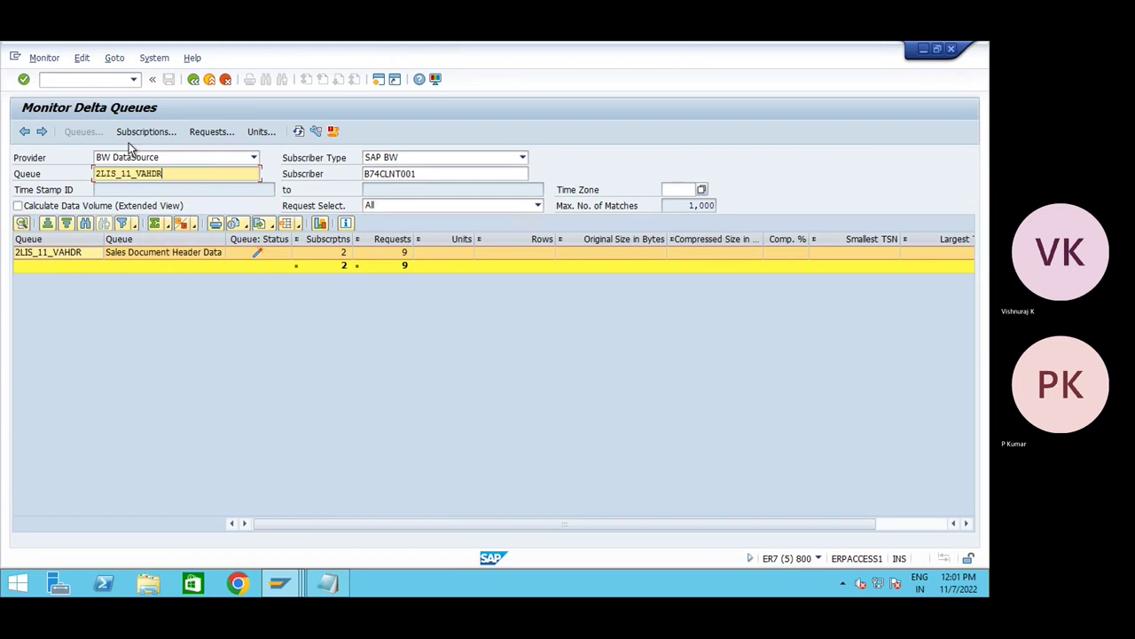
left_click(135, 132)
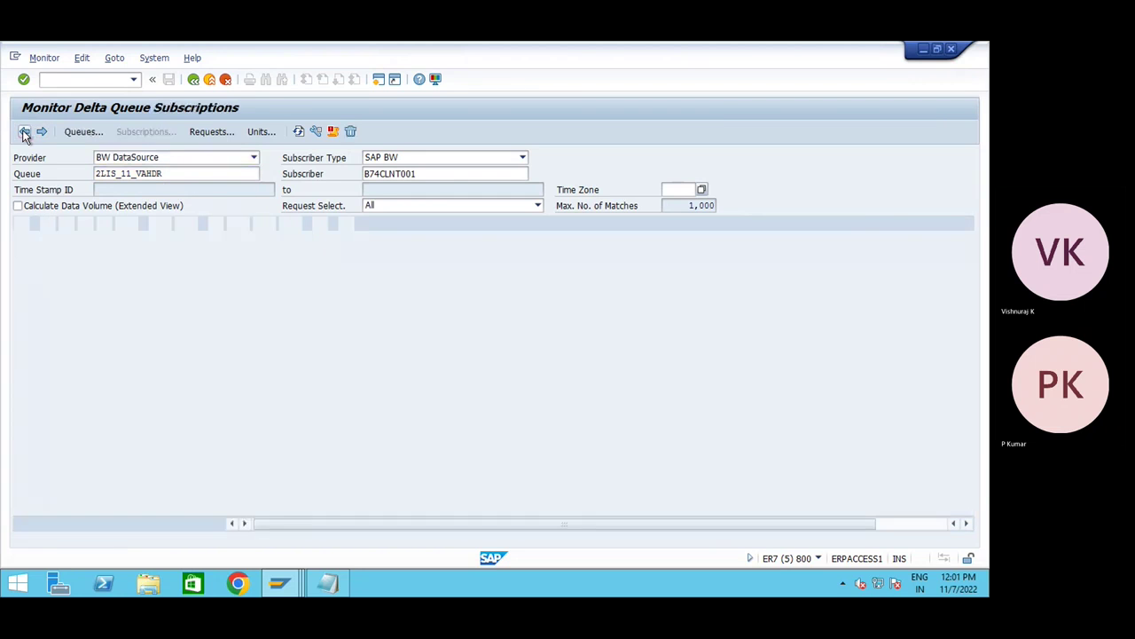
left_click(24, 131)
left_click(24, 131)
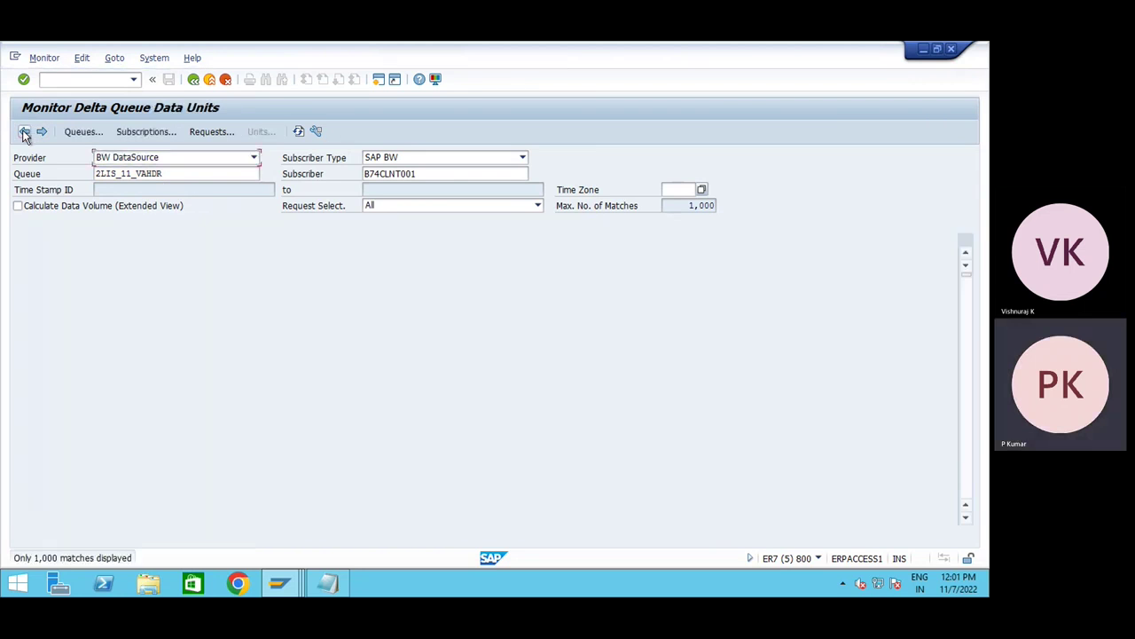
left_click(24, 131)
left_click(71, 80)
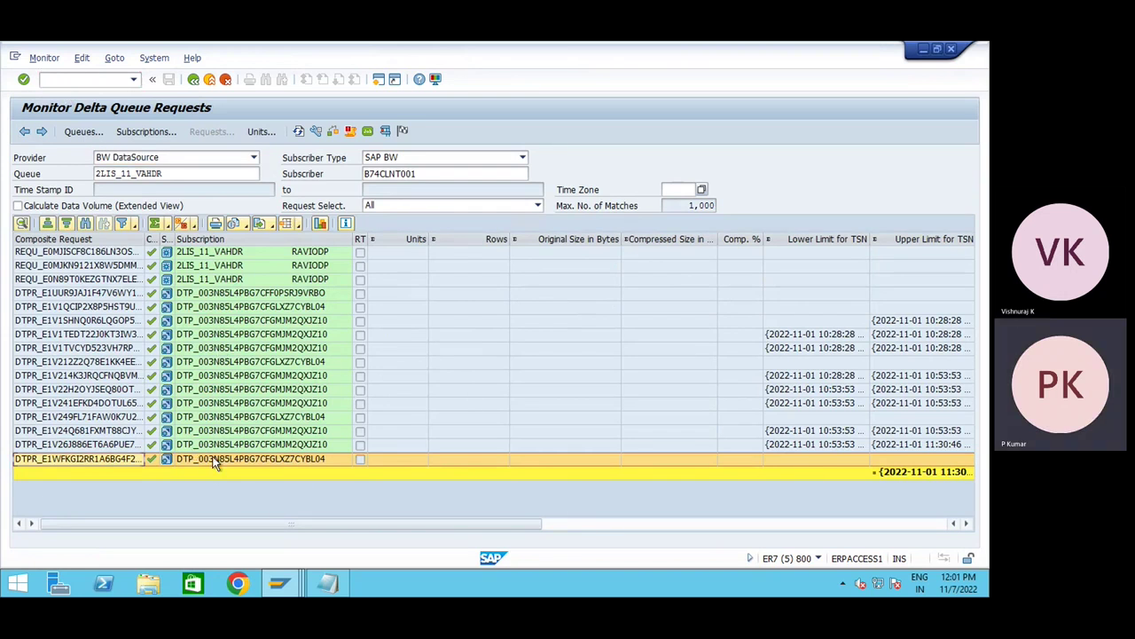
left_click_drag(145, 240, 159, 240)
double_click(332, 461)
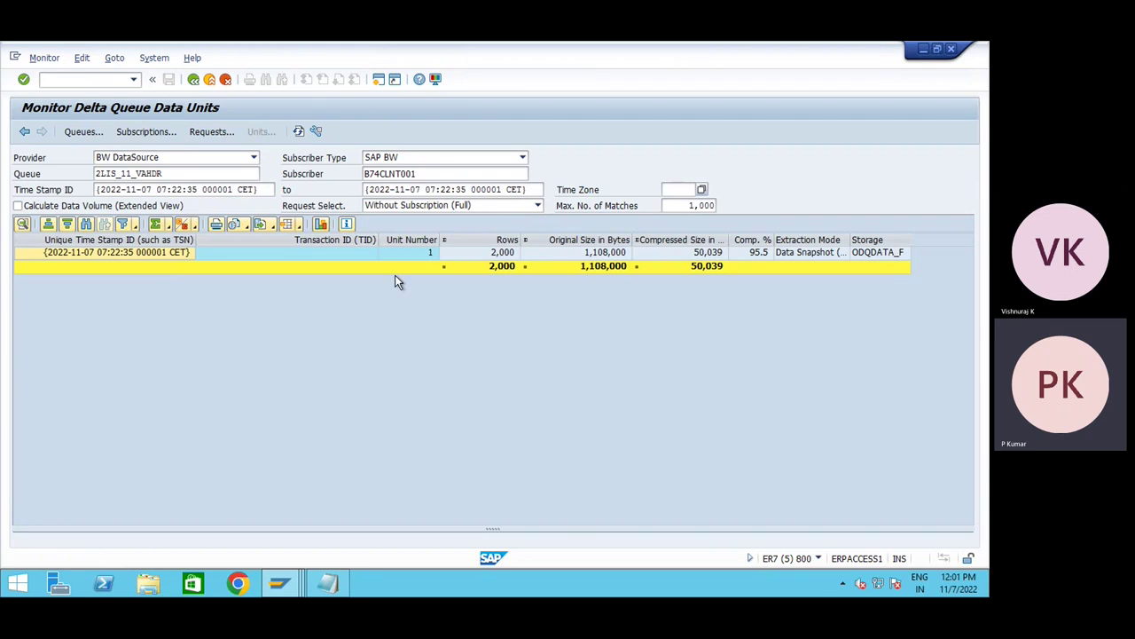
- Open the records of the 2LIS_11_VAHDR data unit, look through them to the last record, and close the record list
double_click(168, 252)
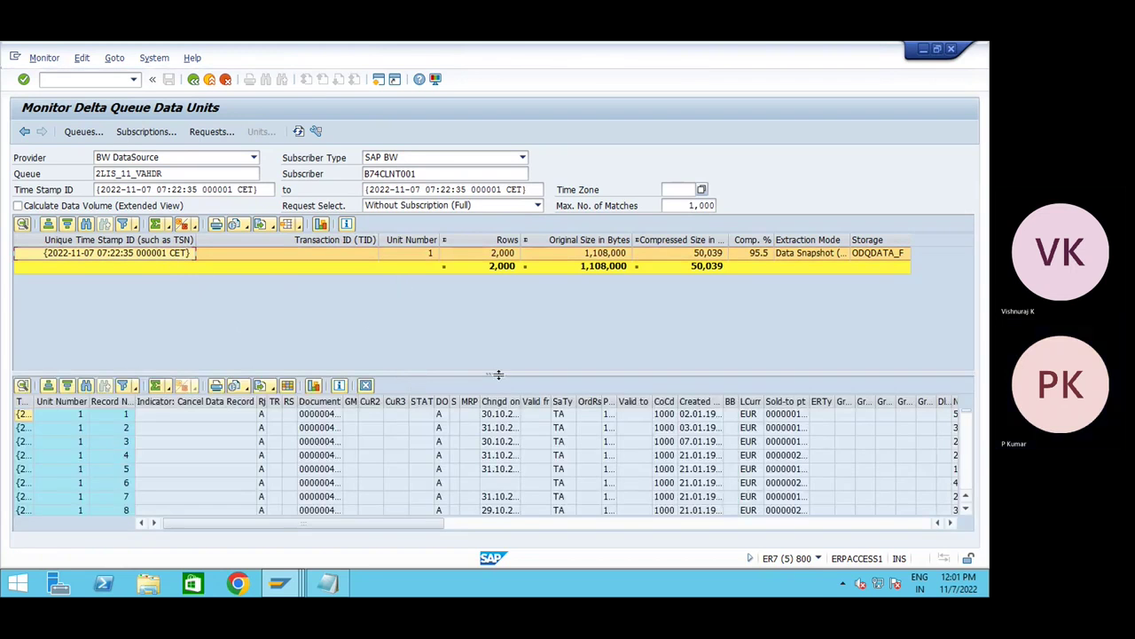
left_click_drag(492, 373, 493, 295)
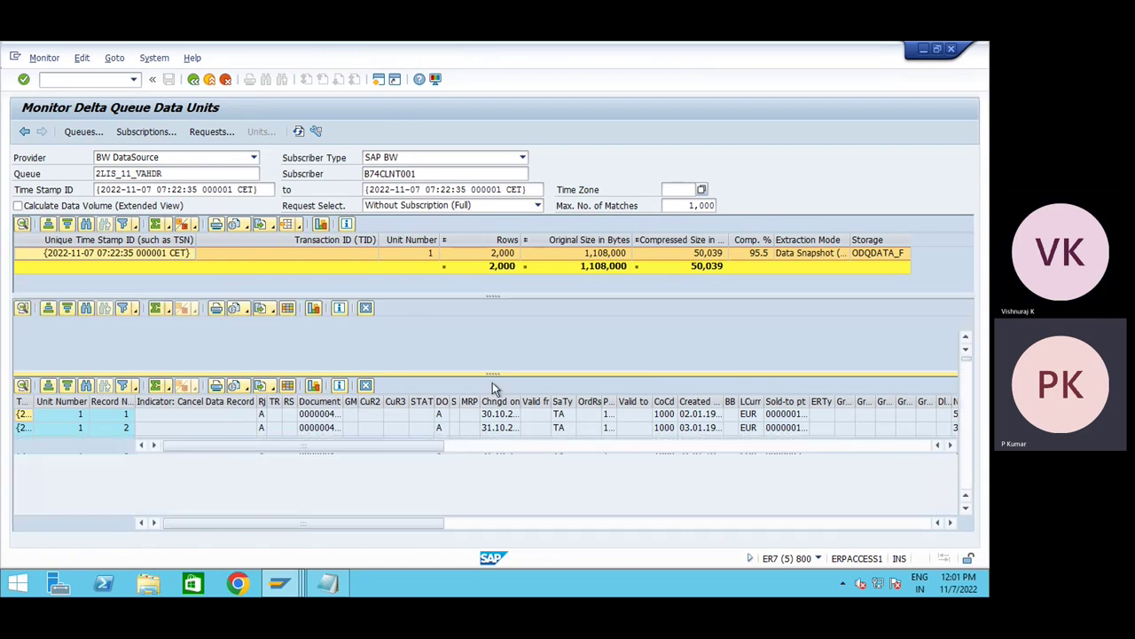
left_click_drag(968, 359, 969, 461)
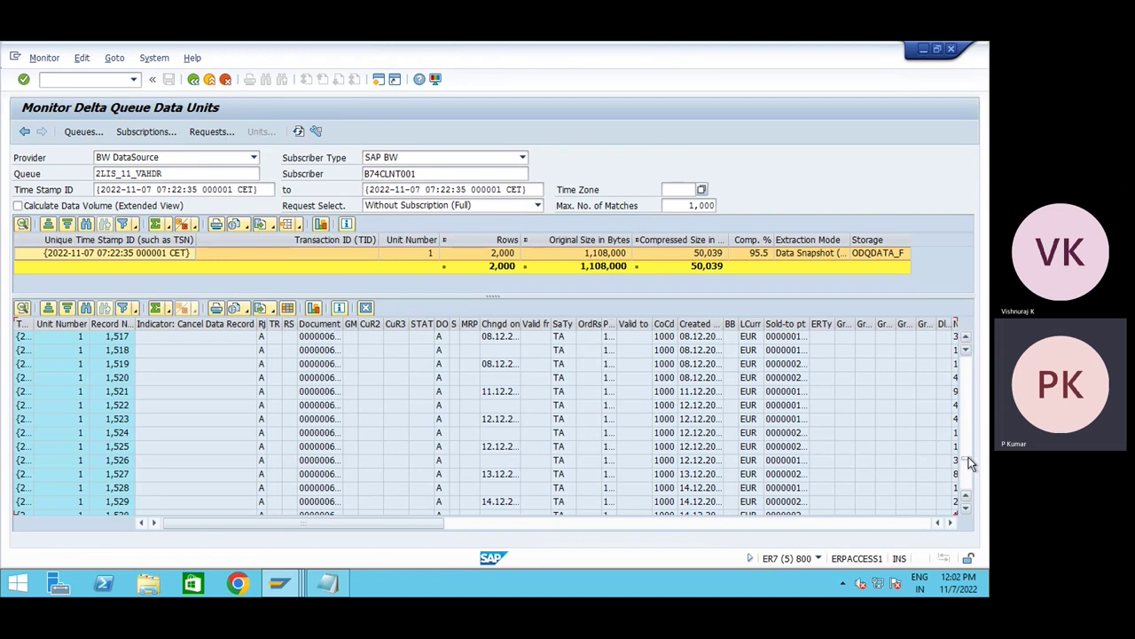
scroll(528, 475, "down", 3)
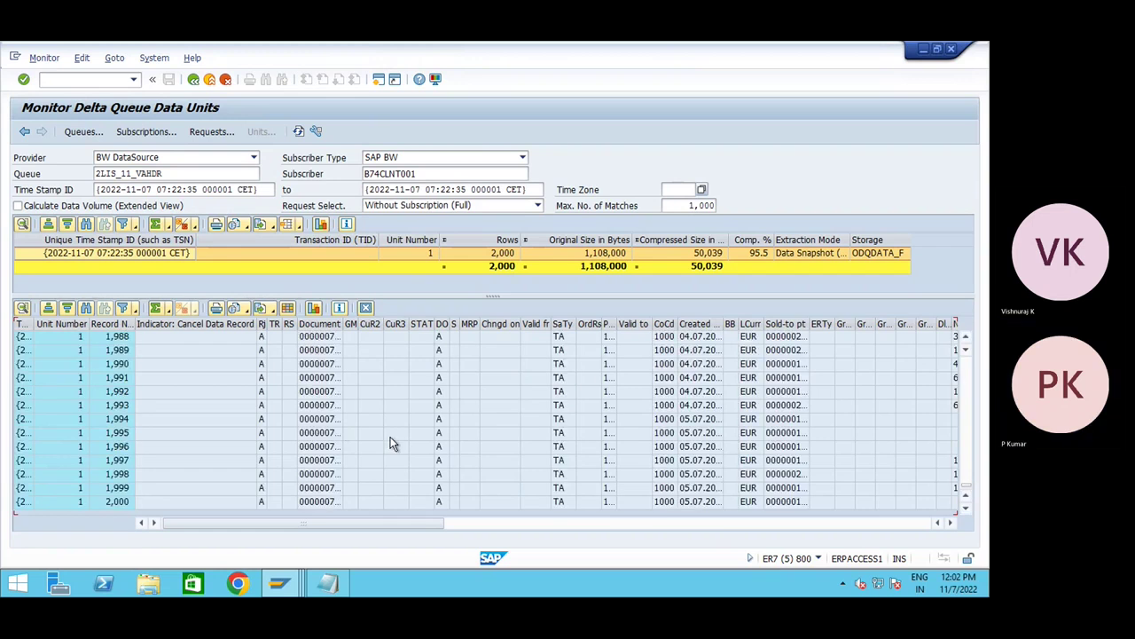
scroll(266, 449, "up", 1)
scroll(246, 437, "up", 7)
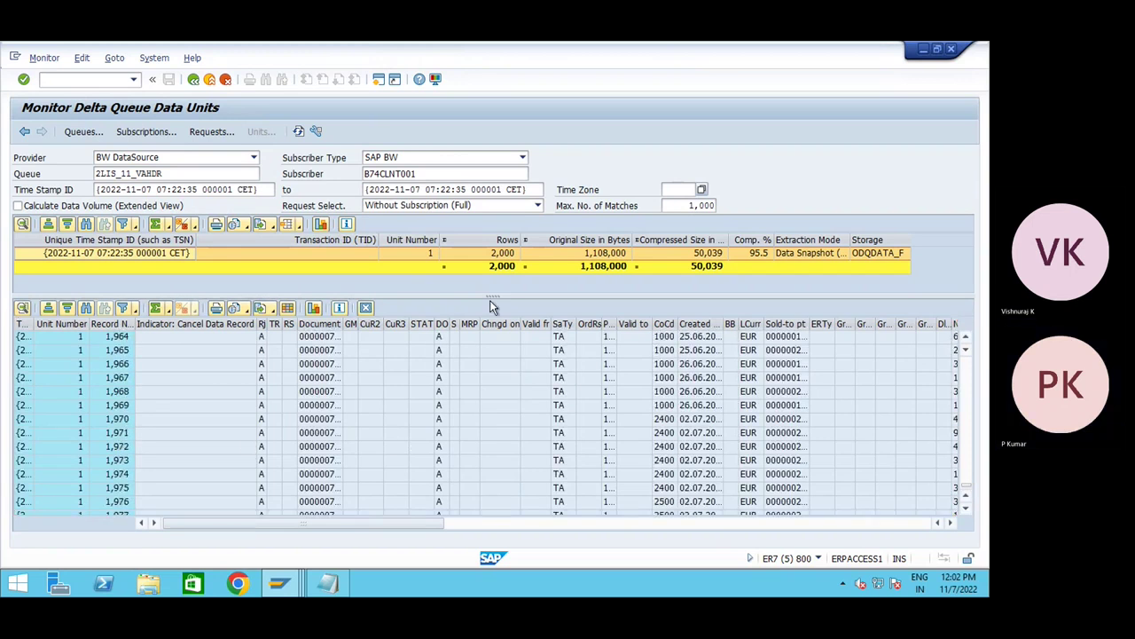
left_click_drag(493, 298, 486, 471)
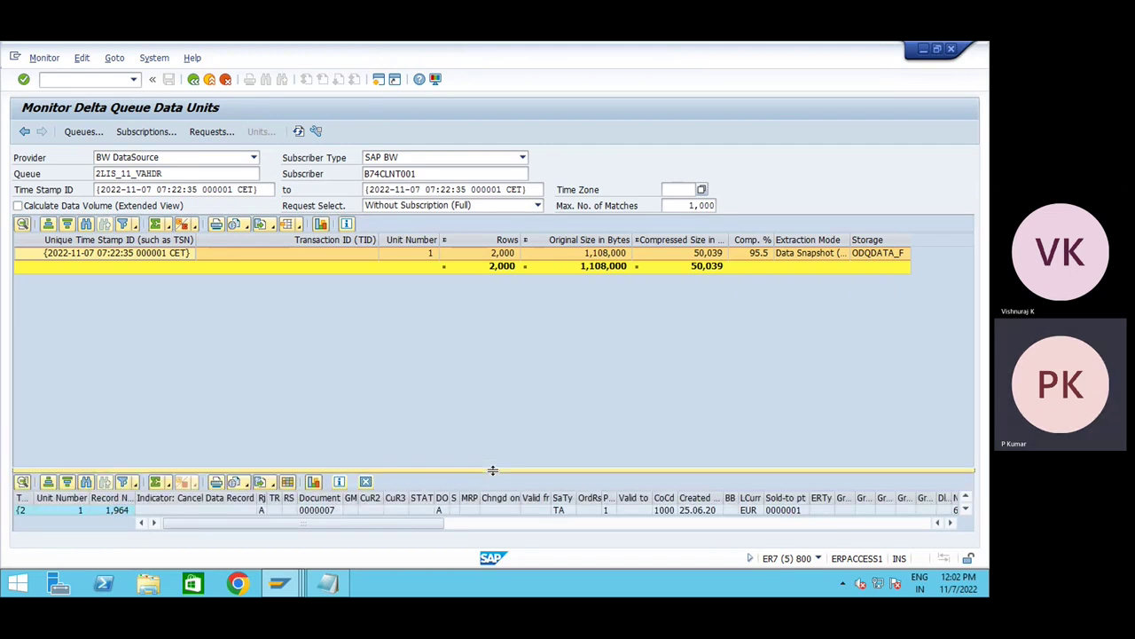
left_click(366, 480)
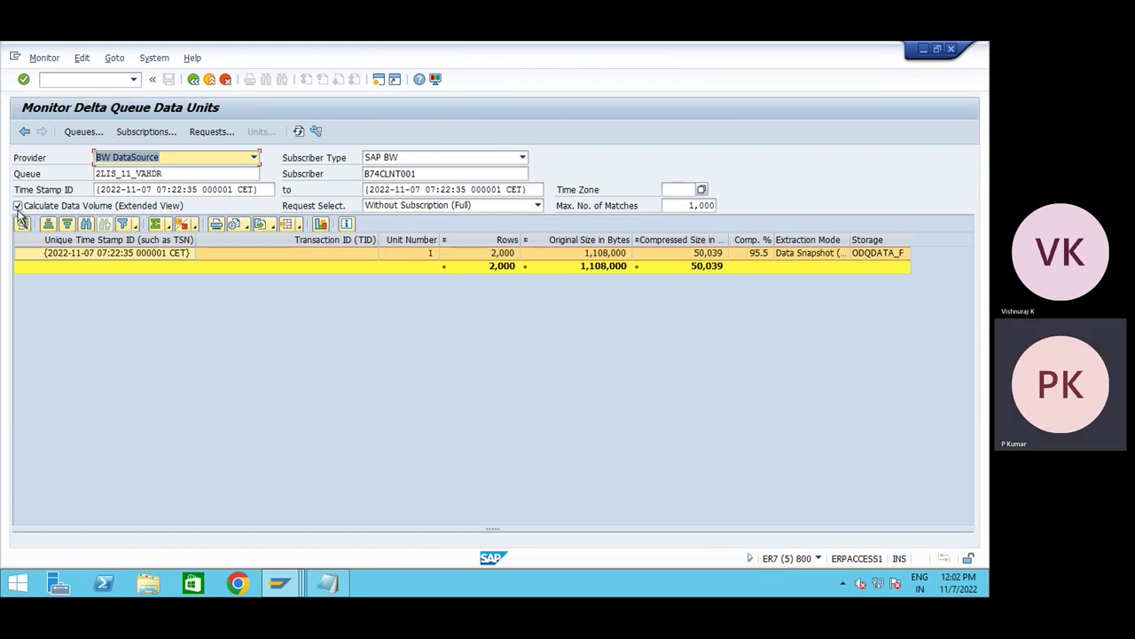
- Return to the delta queue request list and look across its columns up to the extraction mode and background job
left_click(17, 207)
left_click(27, 136)
left_click(25, 134)
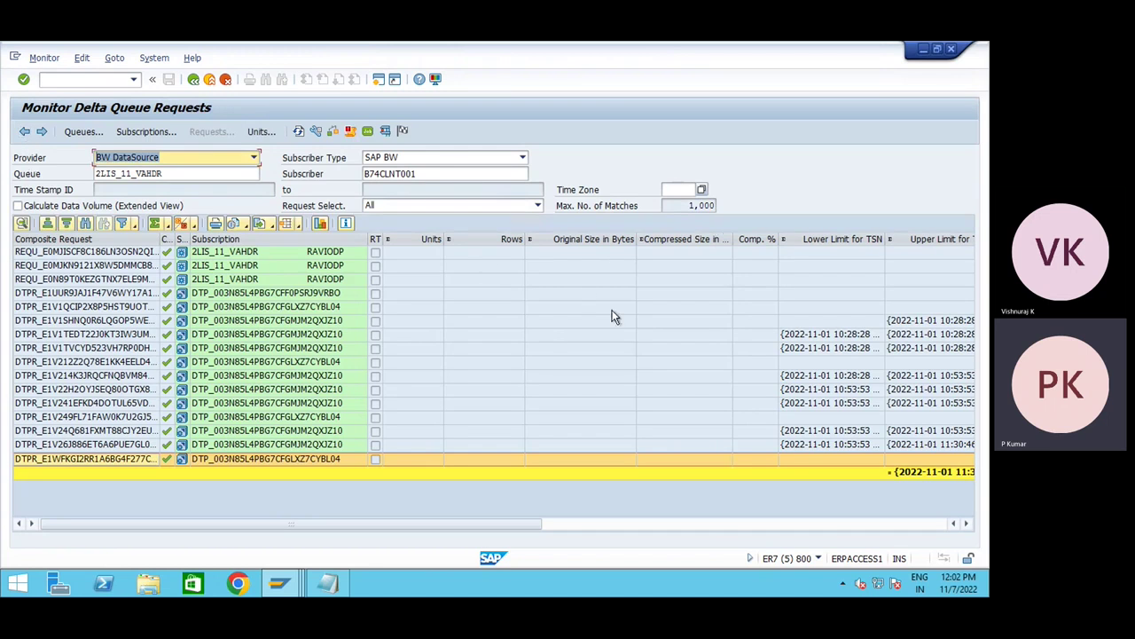
left_click(966, 524)
left_click(966, 524)
left_click(966, 524)
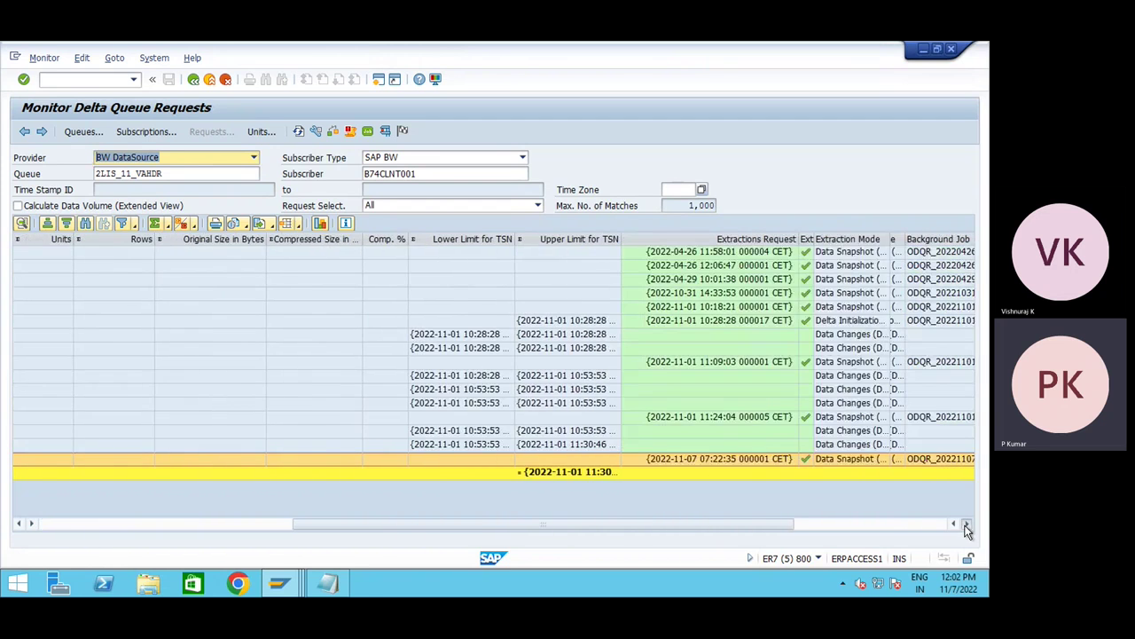
left_click(966, 524)
left_click_drag(542, 525, 6, 505)
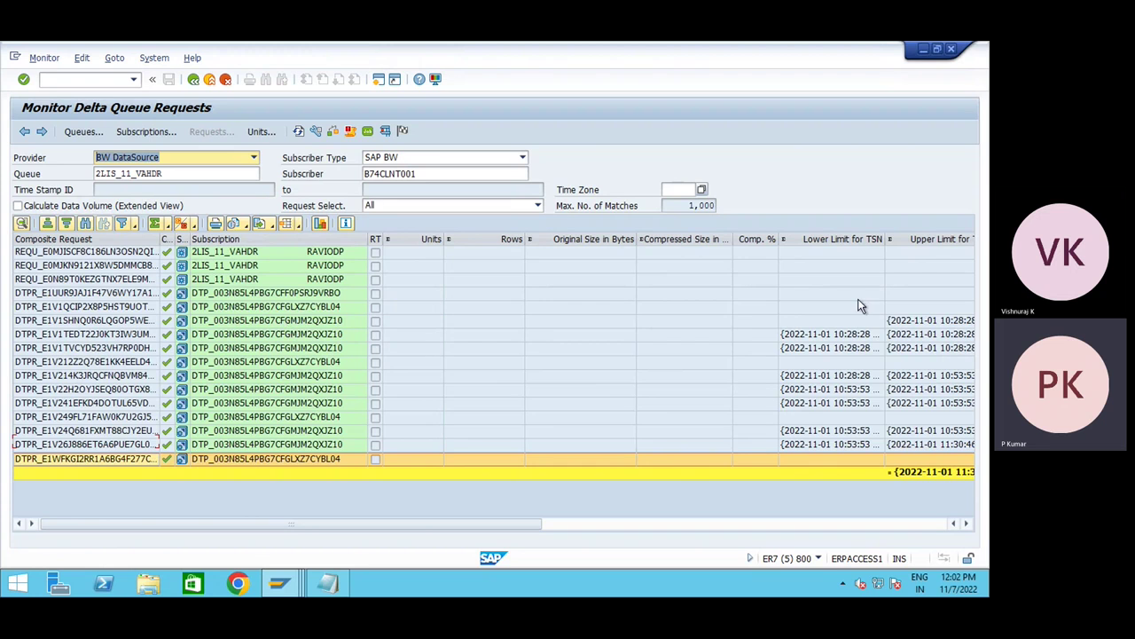
left_click(966, 524)
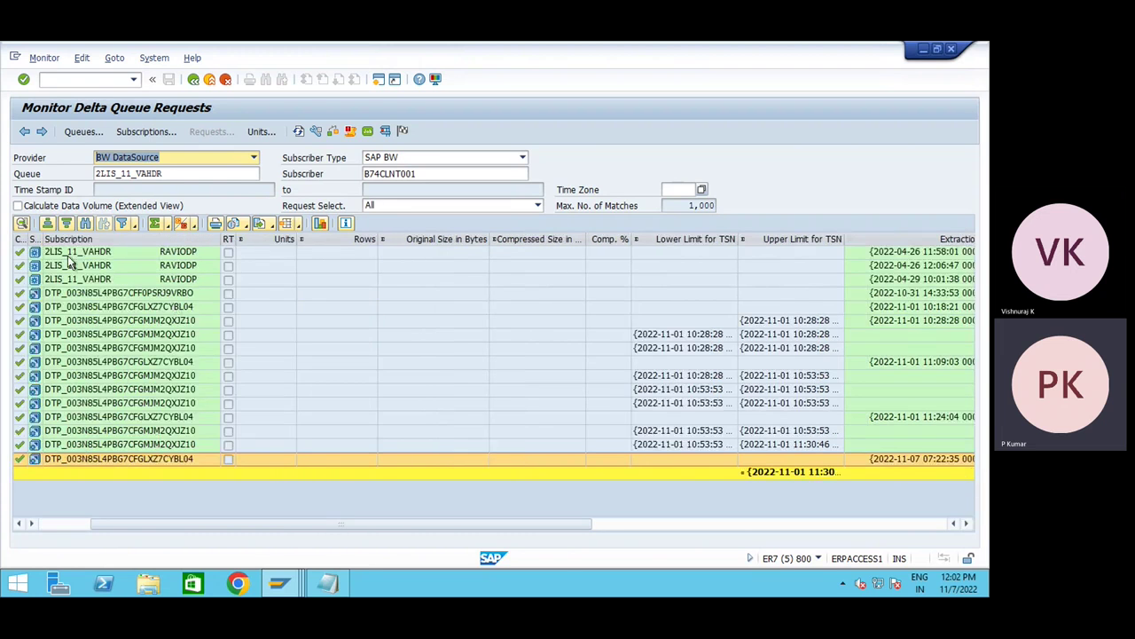
- Turn on data volume calculation for the delta queue requests and examine the row count of the latest request
left_click(18, 206)
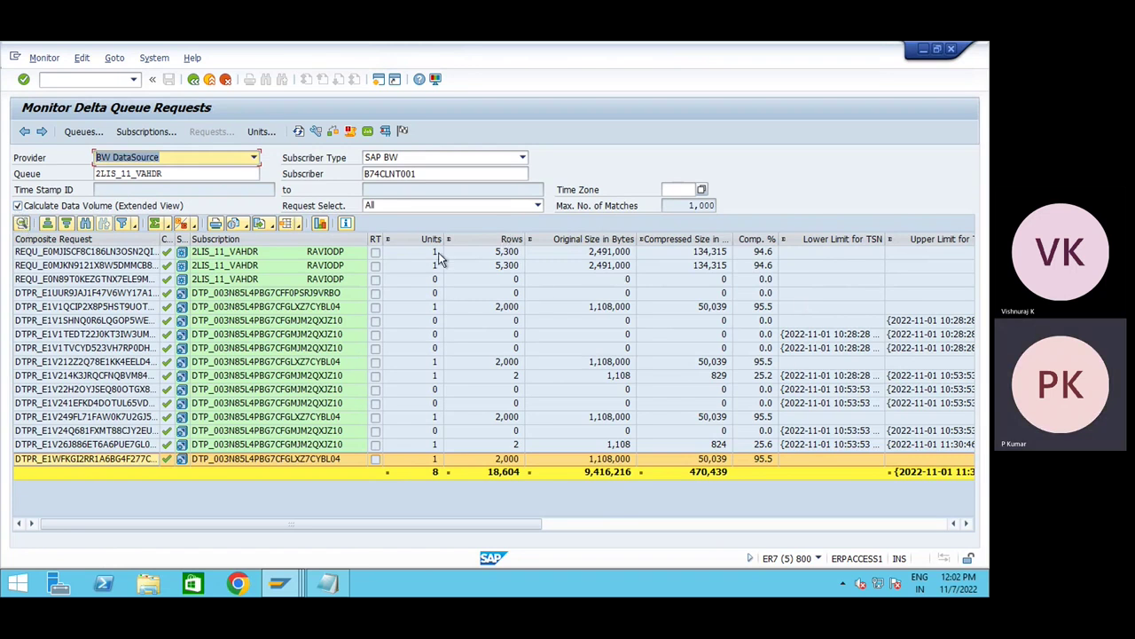
left_click(511, 238)
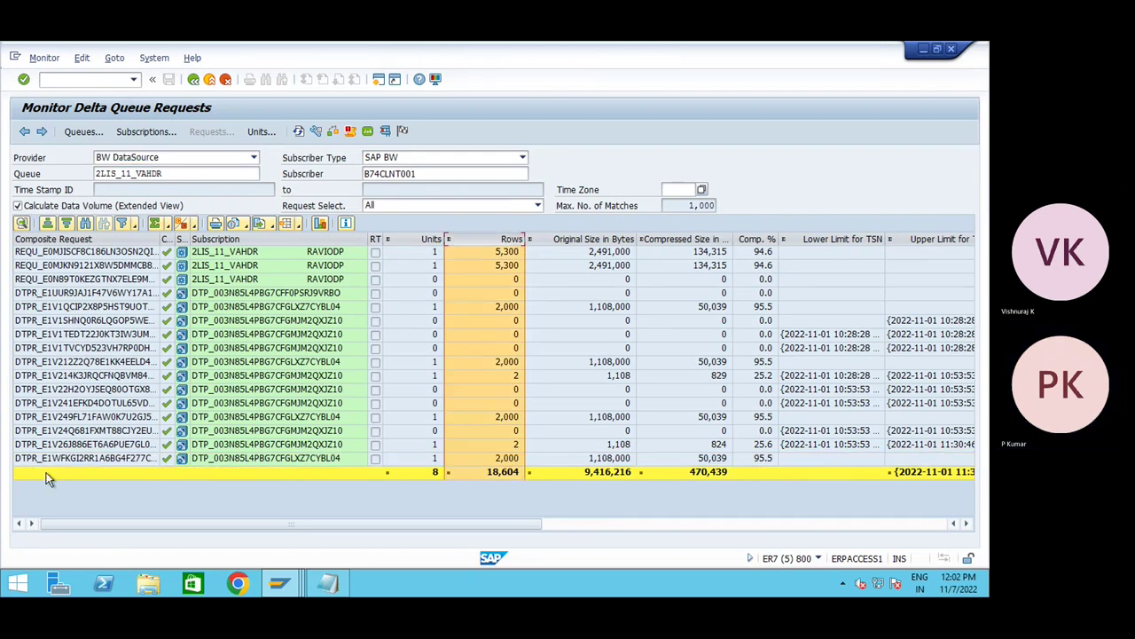
left_click(21, 463)
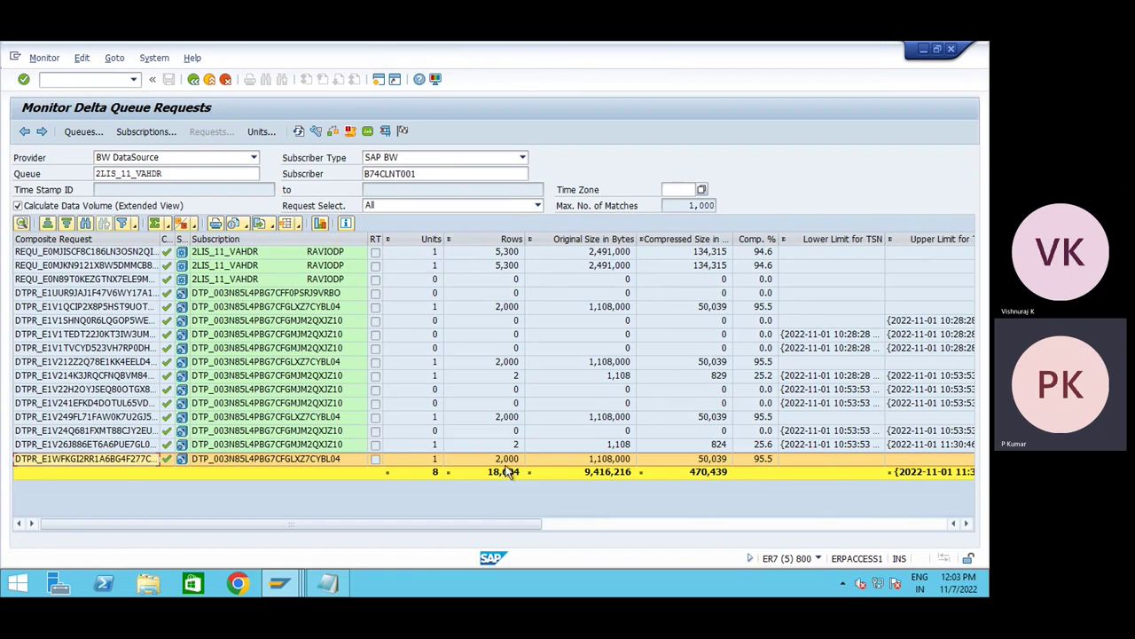
- Check the data records inserted in the monitor of data transfer process request 13 247 without the navigation tree, and return to the delta queue requests
left_click(287, 583)
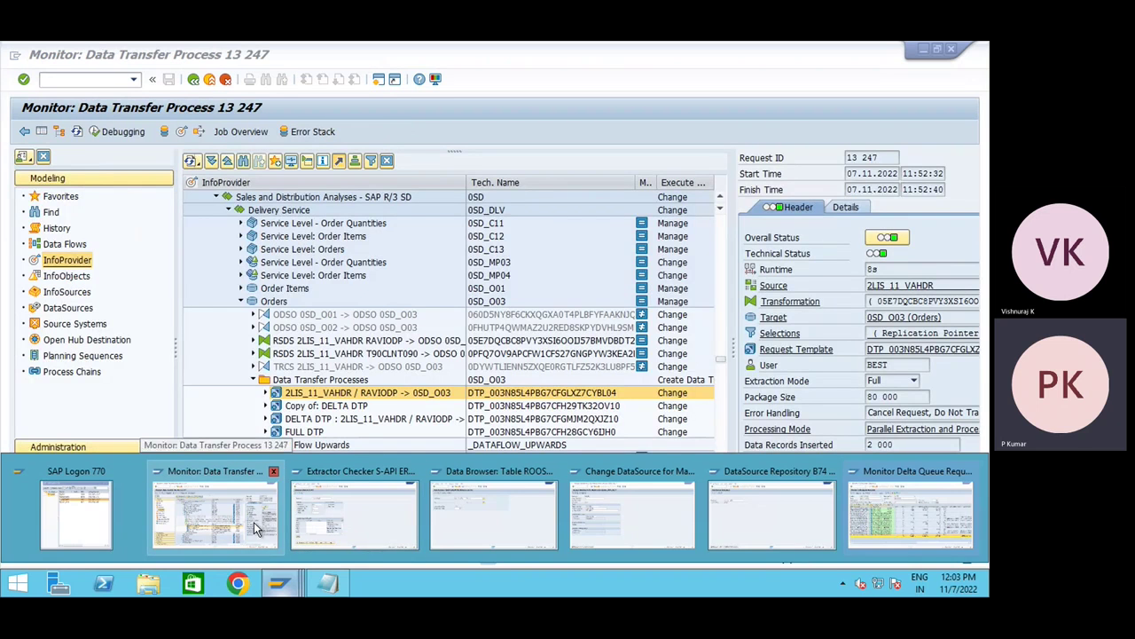
left_click(255, 528)
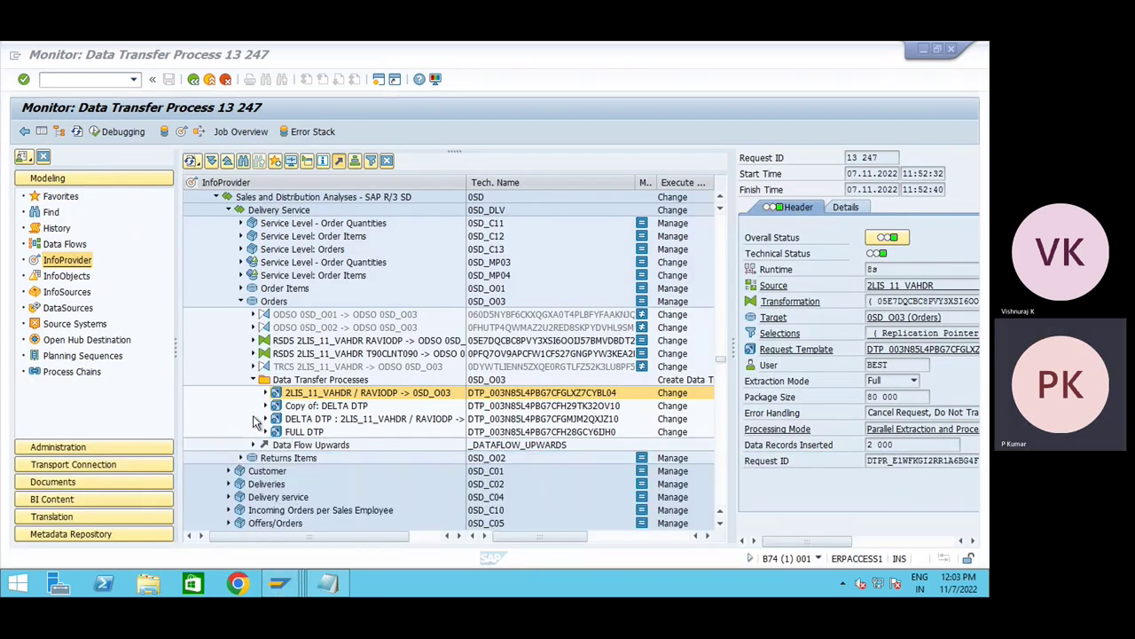
left_click(41, 131)
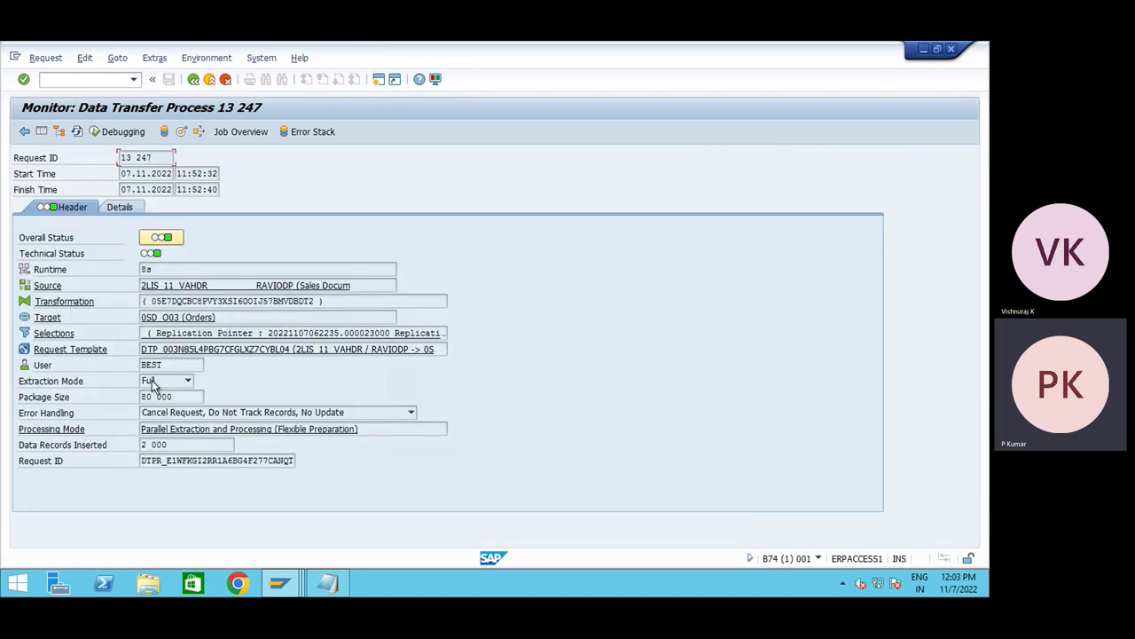
double_click(186, 445)
key("alt+Tab")
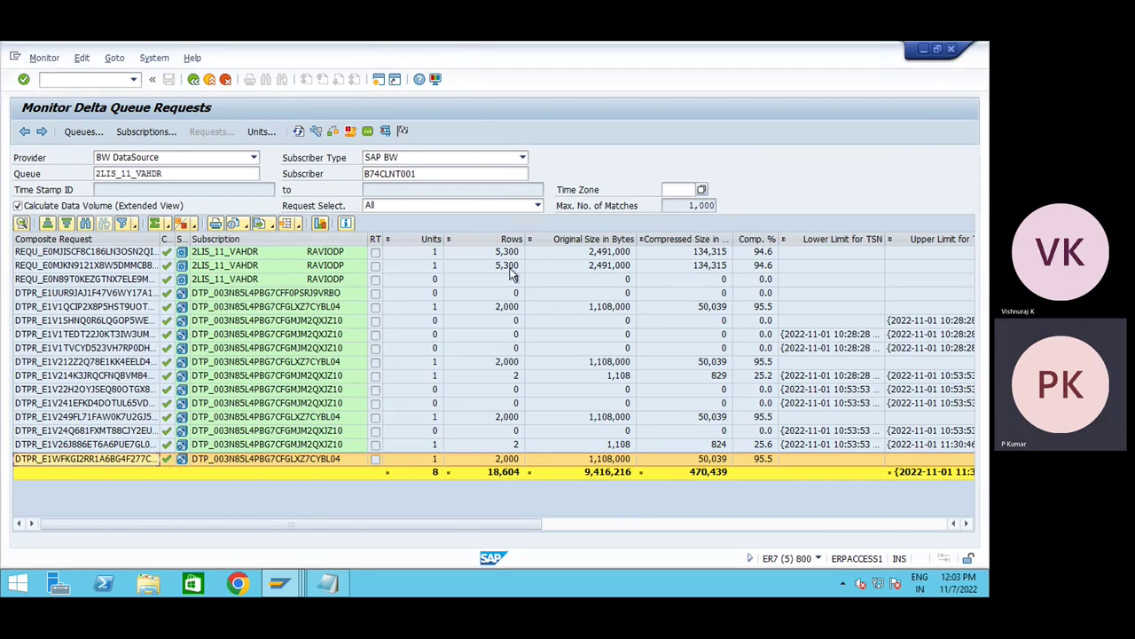
- Compare the rows, original size in bytes and compressed size of the latest delta queue request
left_click(502, 234)
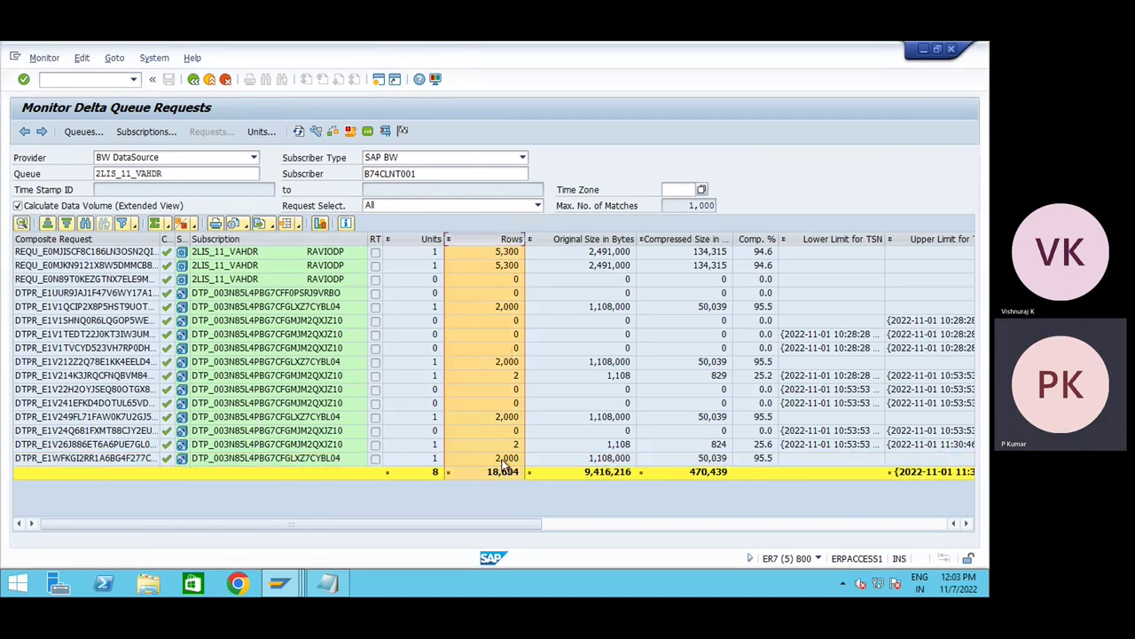
left_click(599, 240)
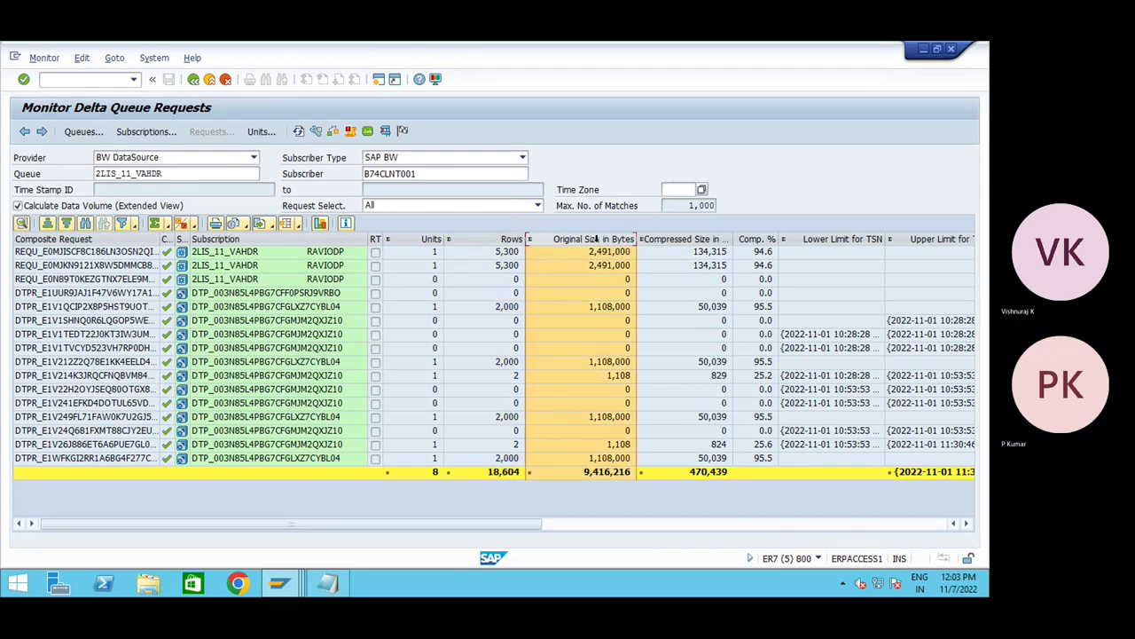
left_click(619, 460)
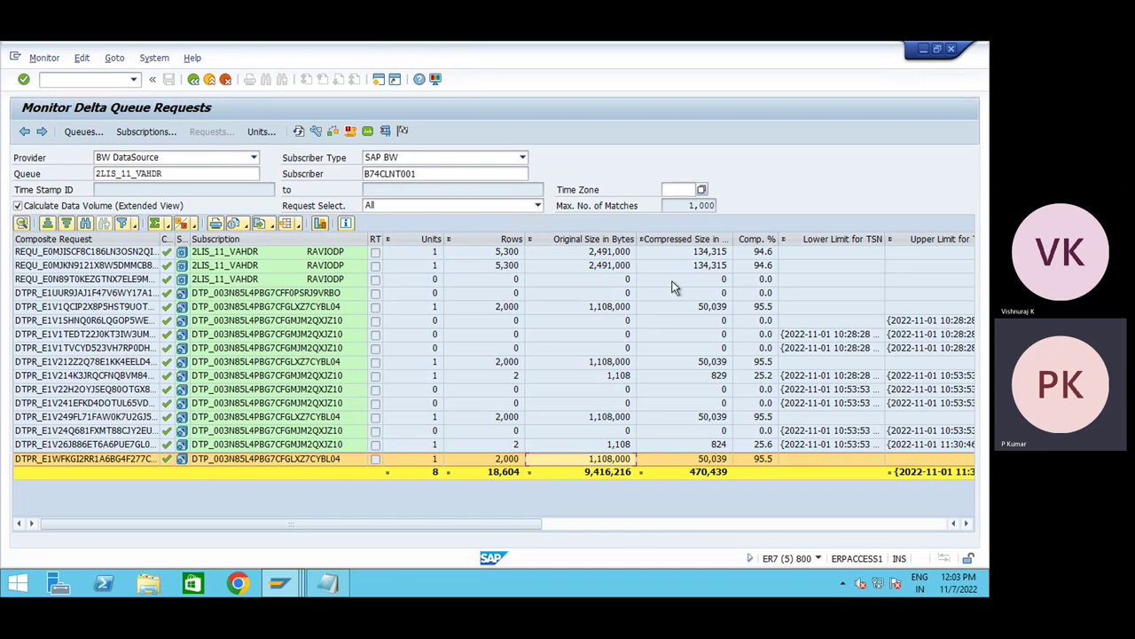
left_click(670, 238)
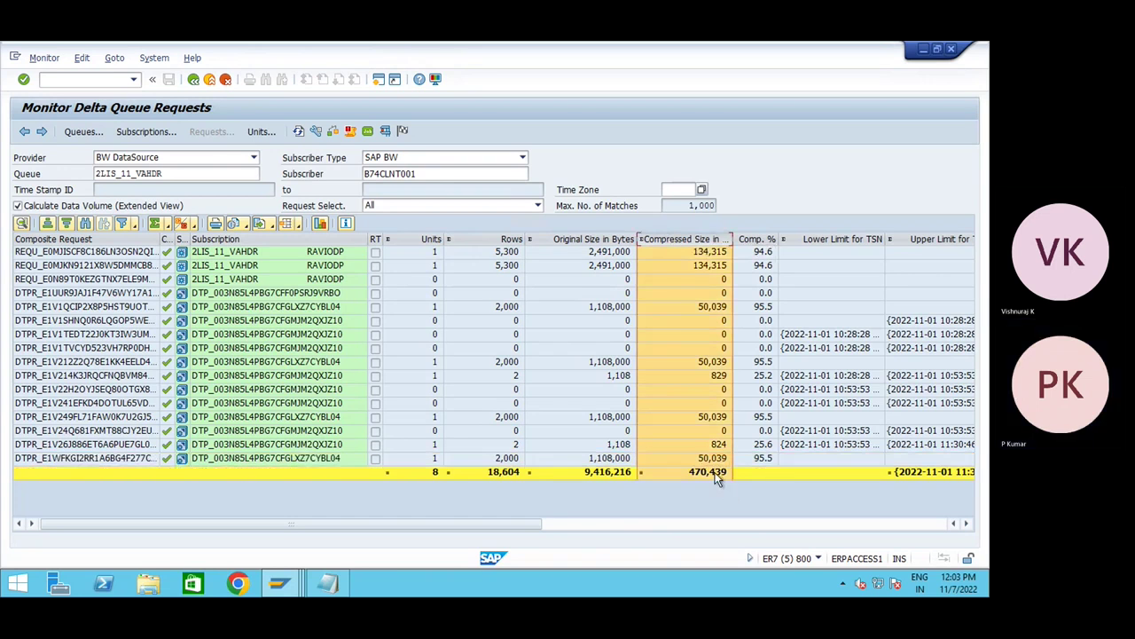
- Widen the compression rate column of the request list and examine the lower and upper limits for TSN
left_click(967, 526)
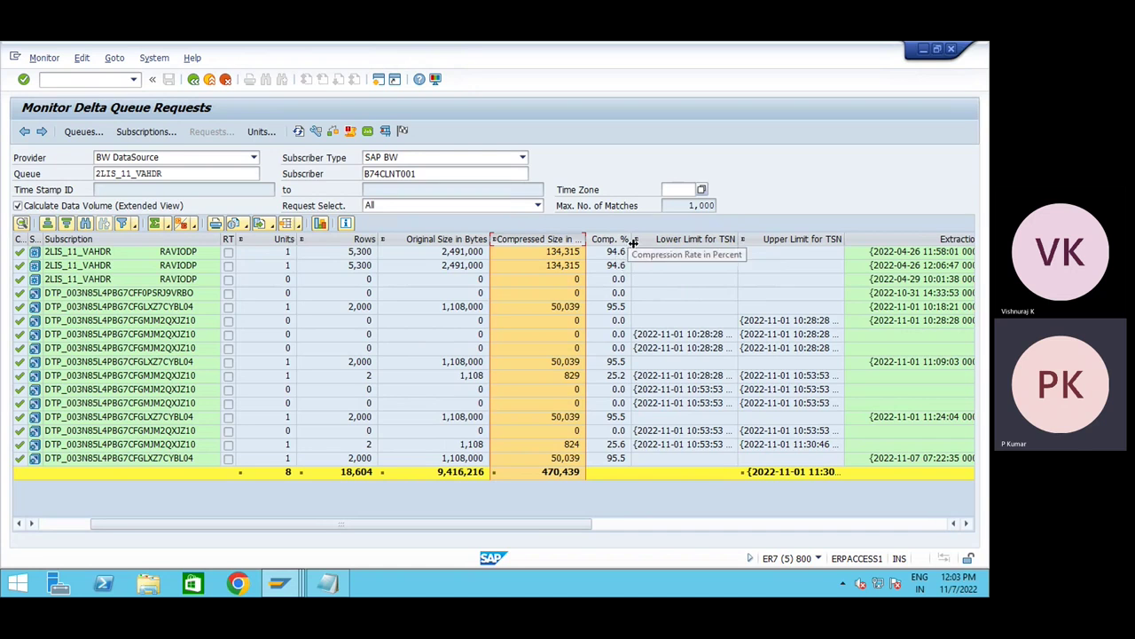
left_click_drag(632, 241, 660, 241)
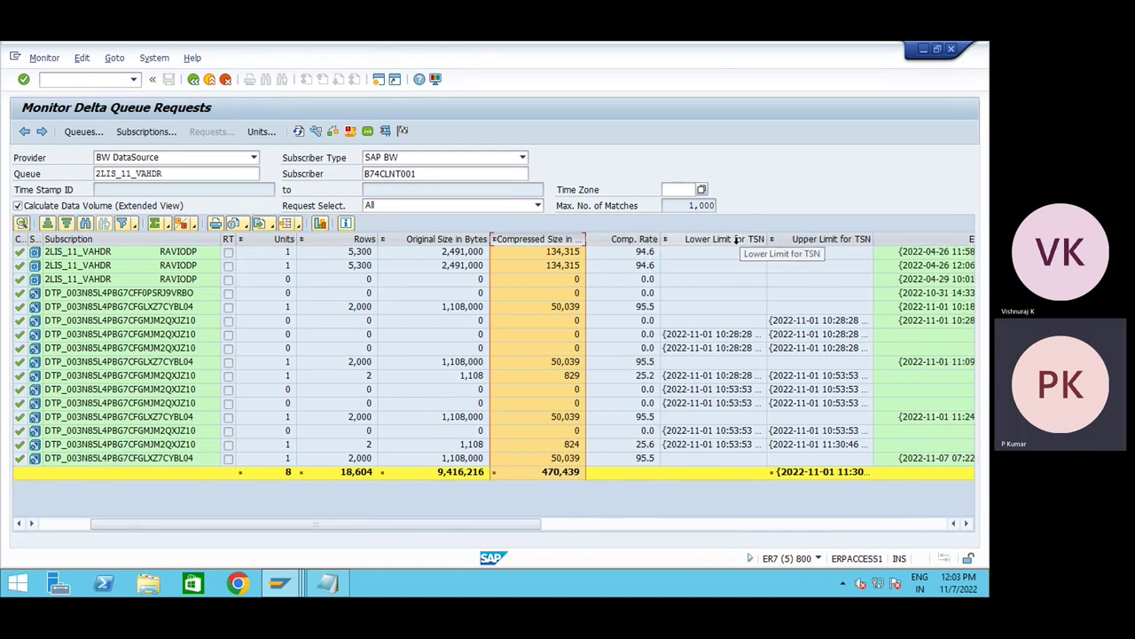
left_click(735, 240)
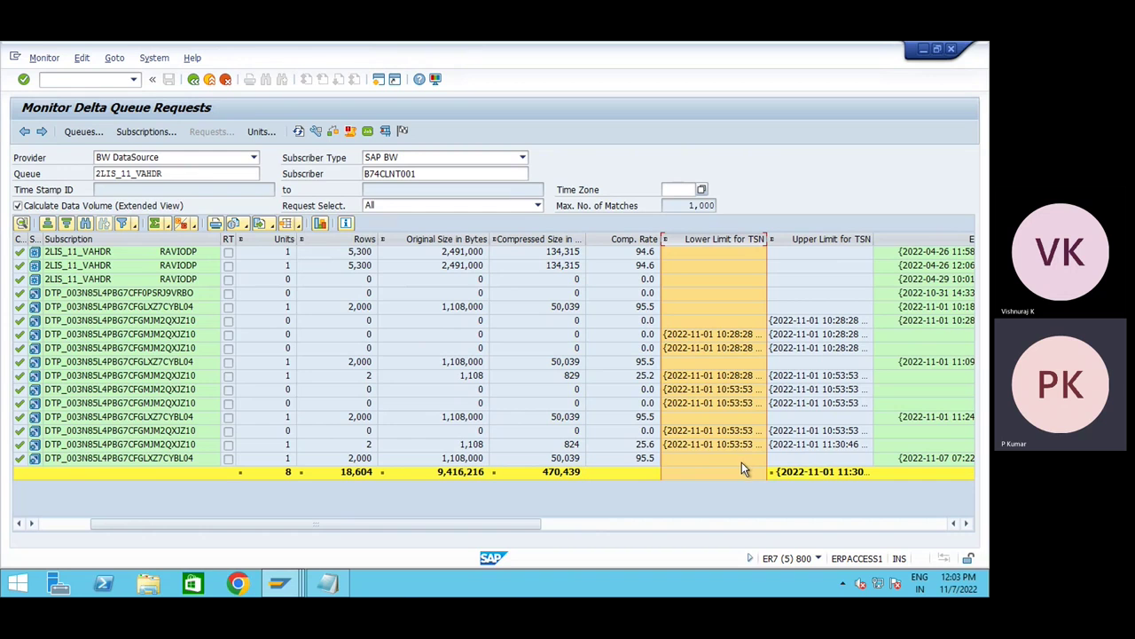
left_click(832, 239)
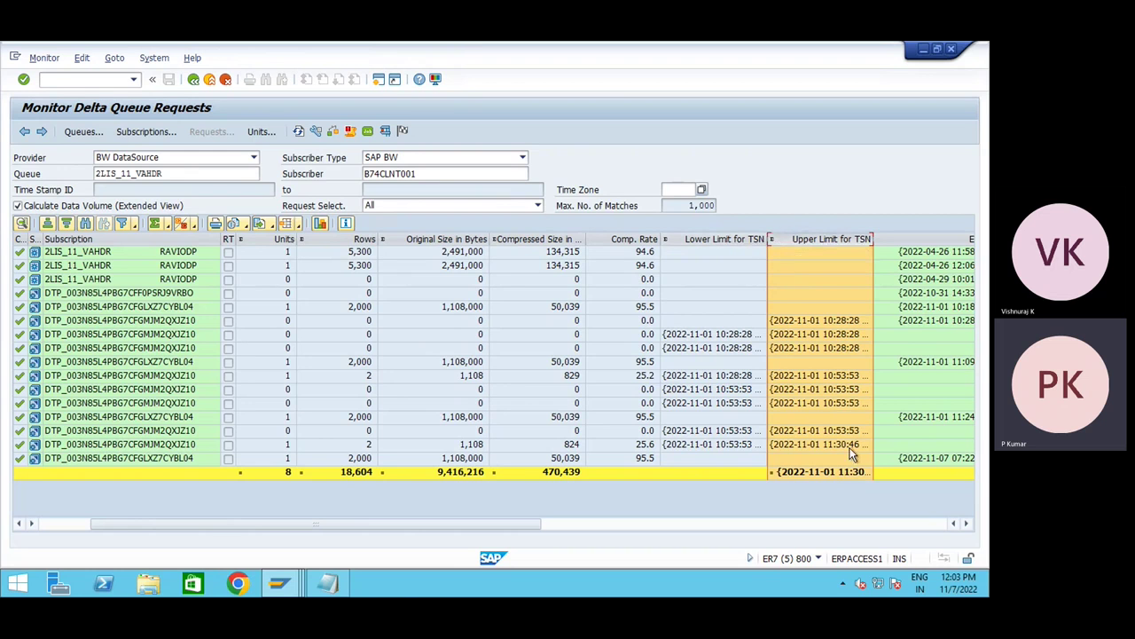
- Examine the background job, selection and storage columns for the latest request, and select its background job entry
left_click(966, 525)
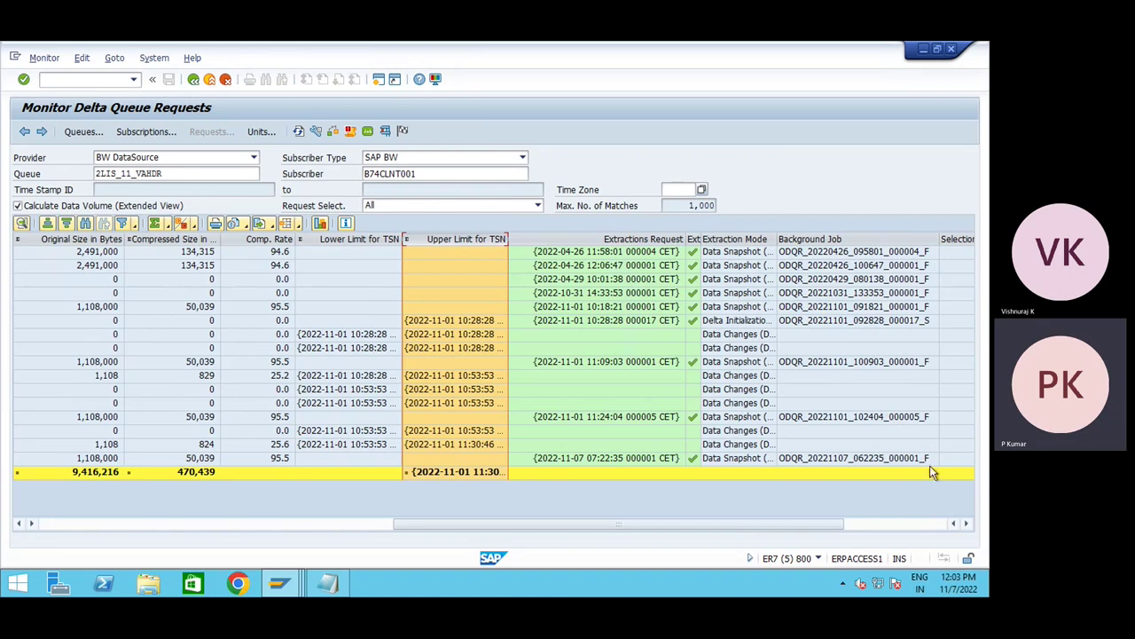
left_click(858, 238)
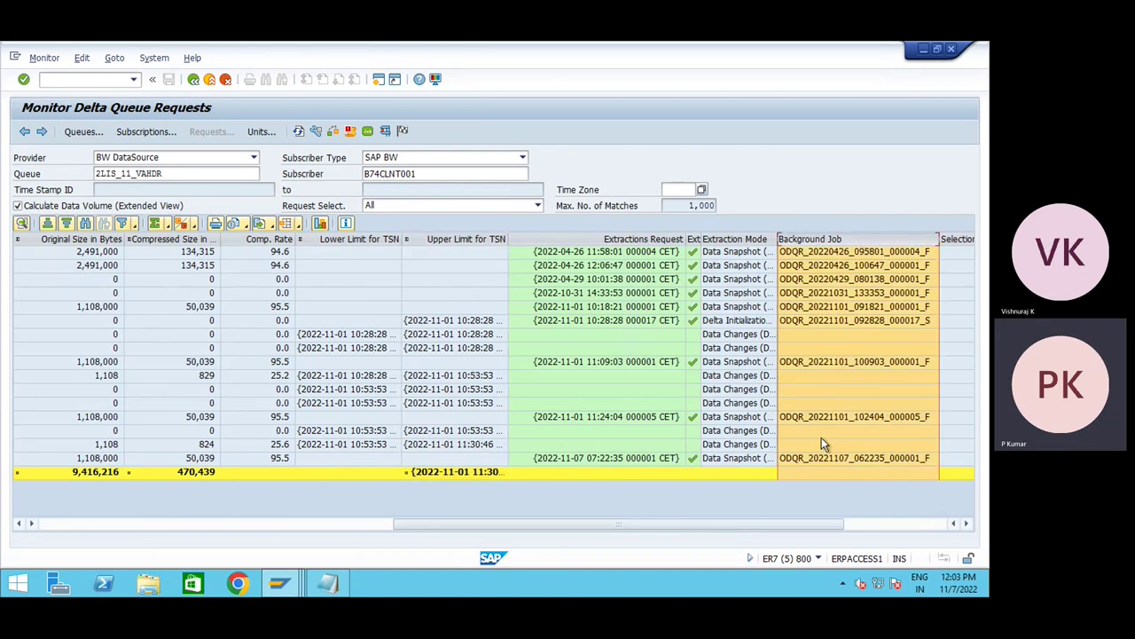
left_click(827, 461)
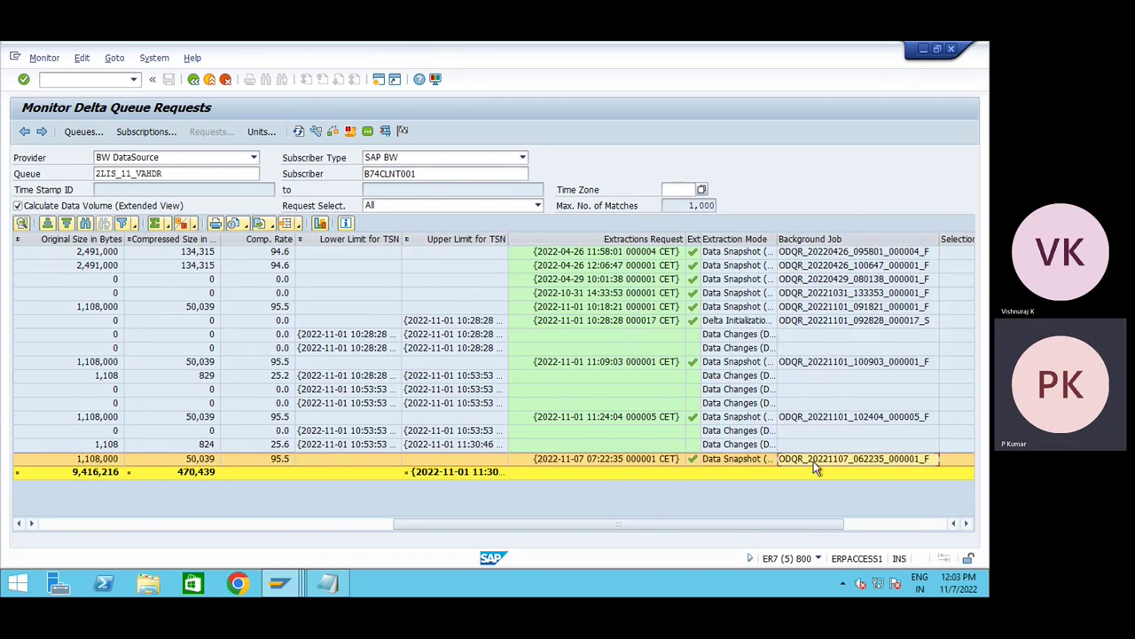
left_click(966, 524)
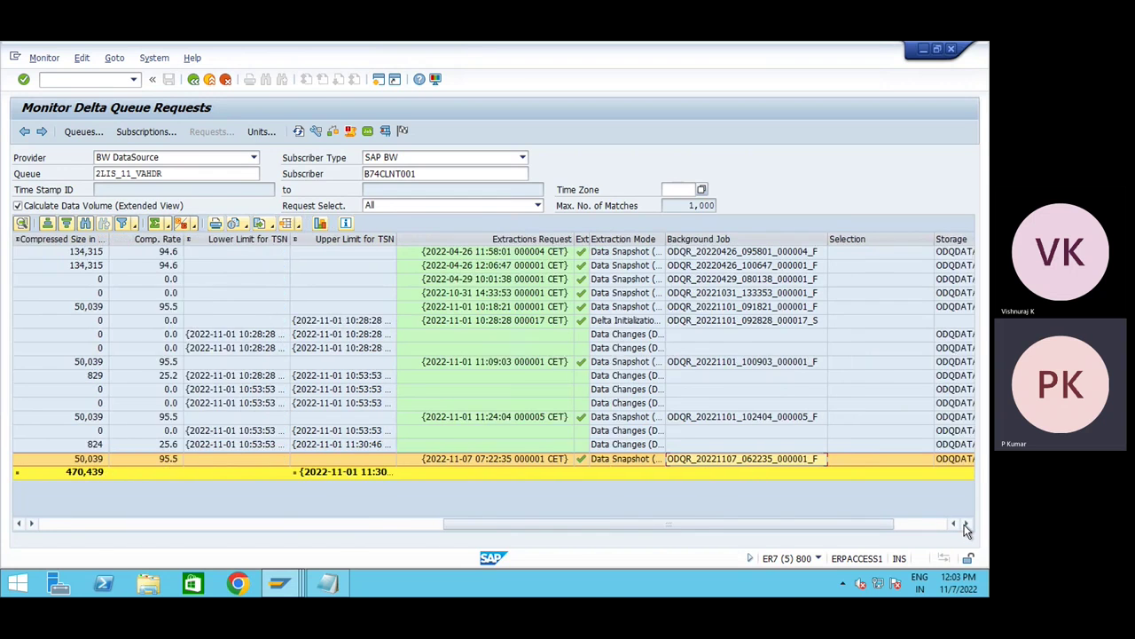
left_click(966, 524)
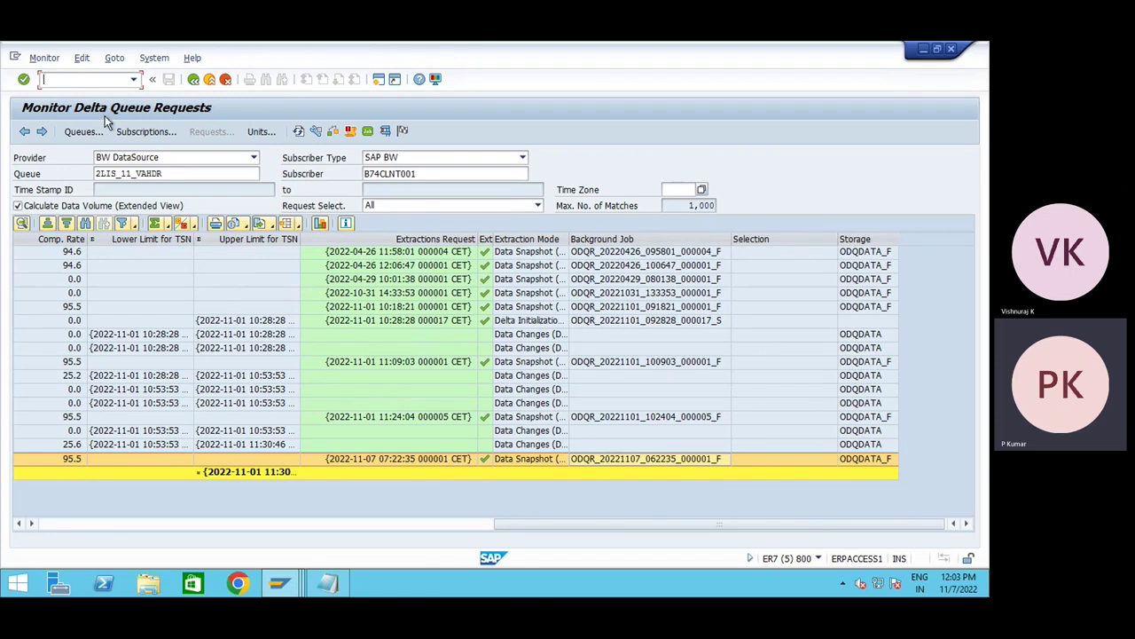
- Open the background job overview for the latest extraction request, read its job log, and return to the delta queue requests
left_click(367, 132)
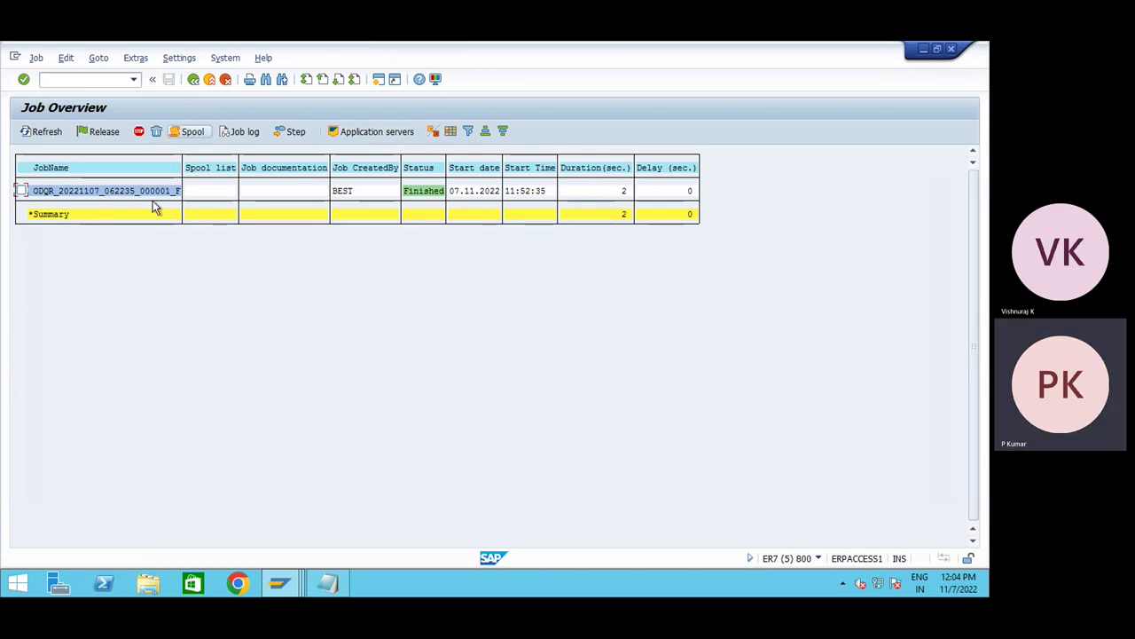
left_click(193, 80)
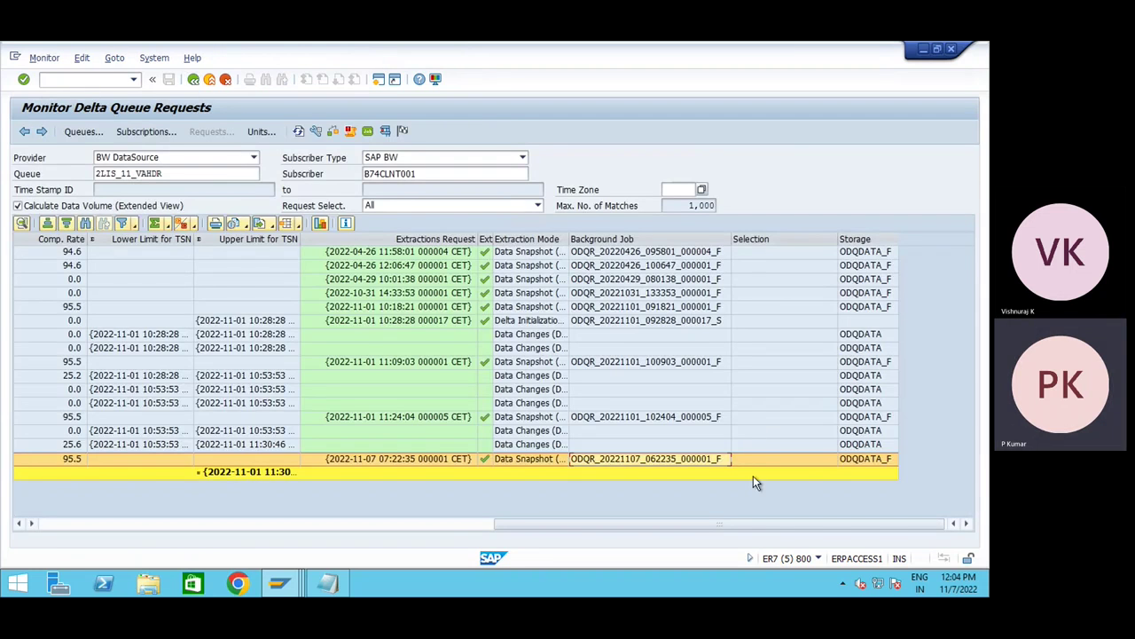
left_click(367, 131)
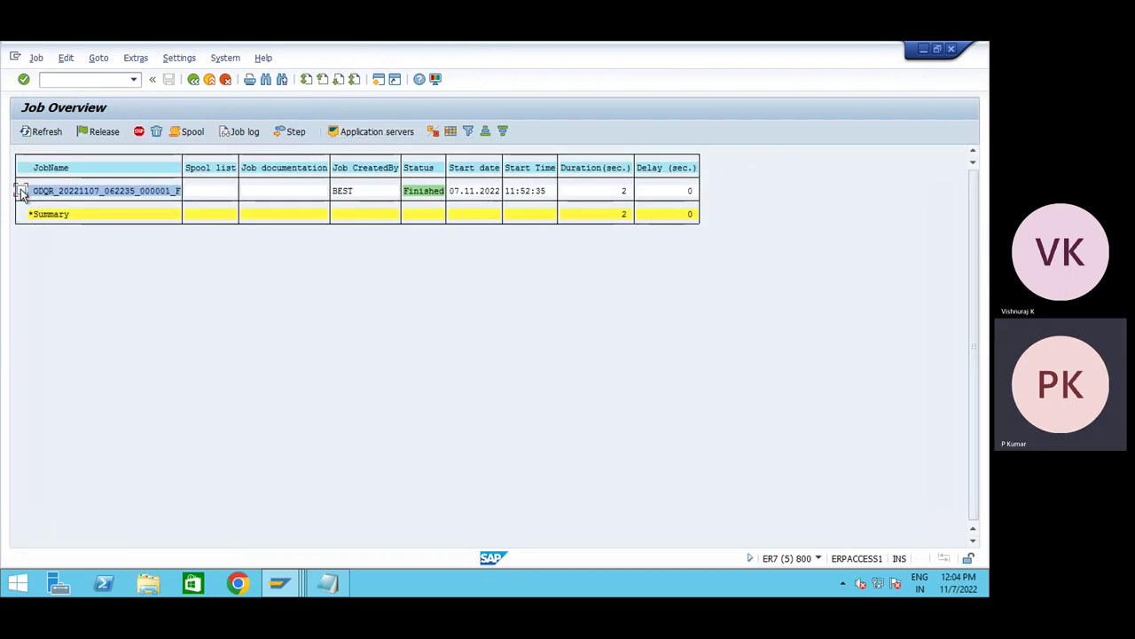
left_click(22, 192)
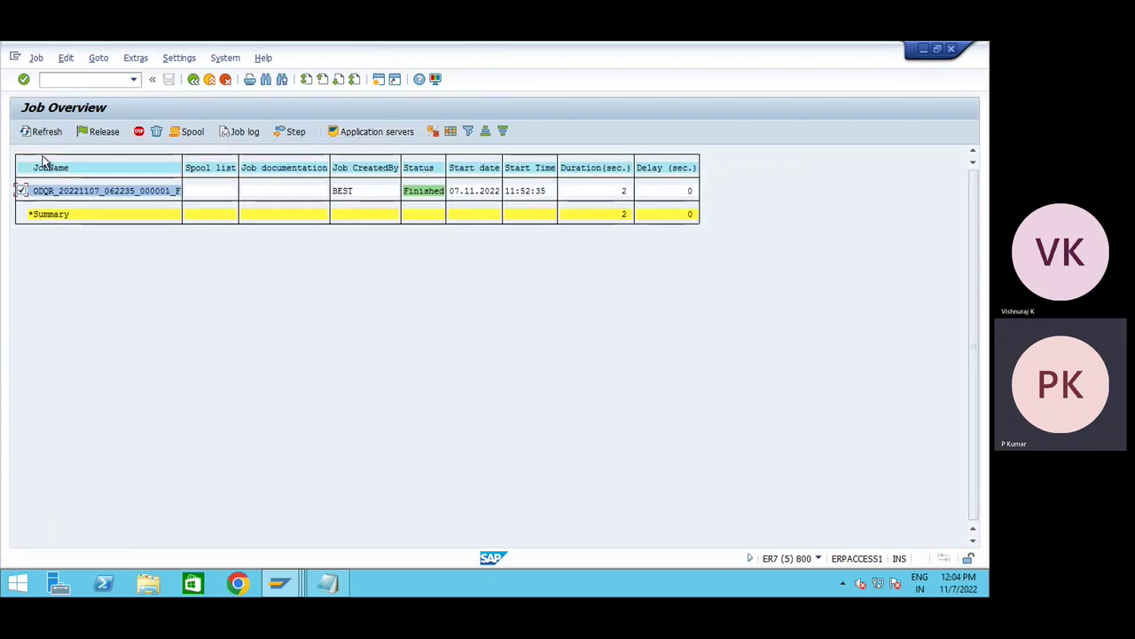
left_click(243, 132)
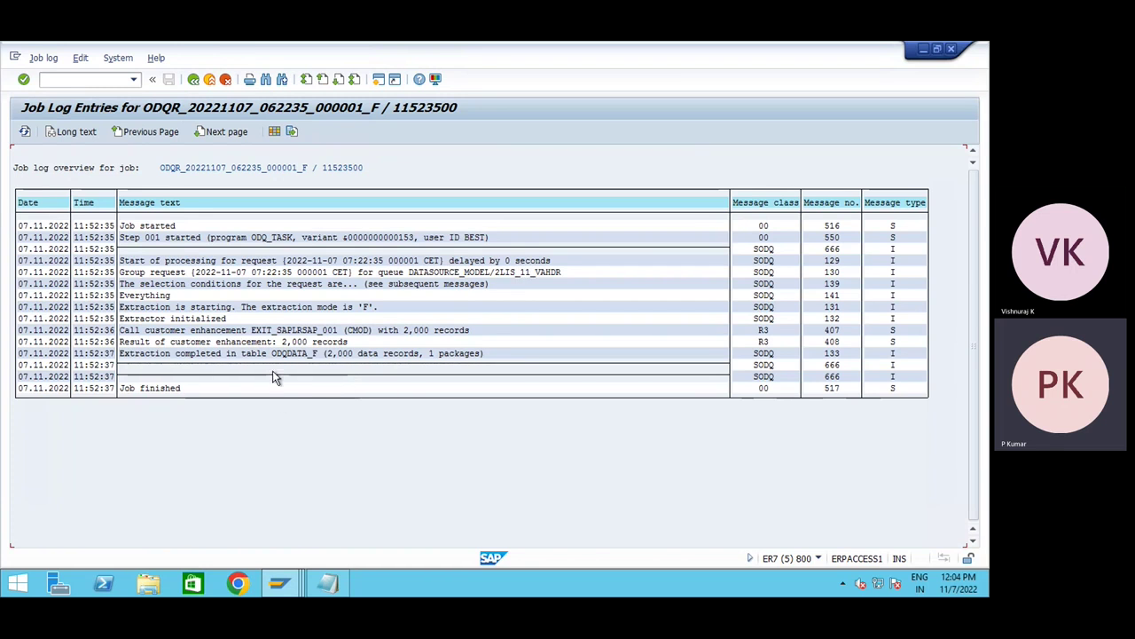
left_click(194, 81)
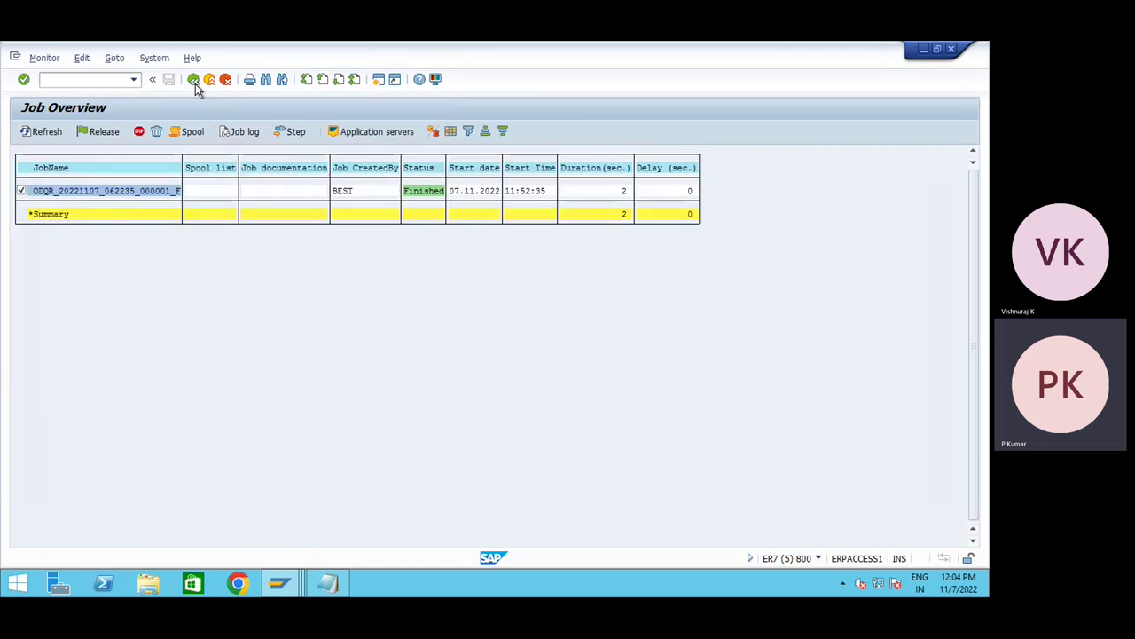
left_click(194, 81)
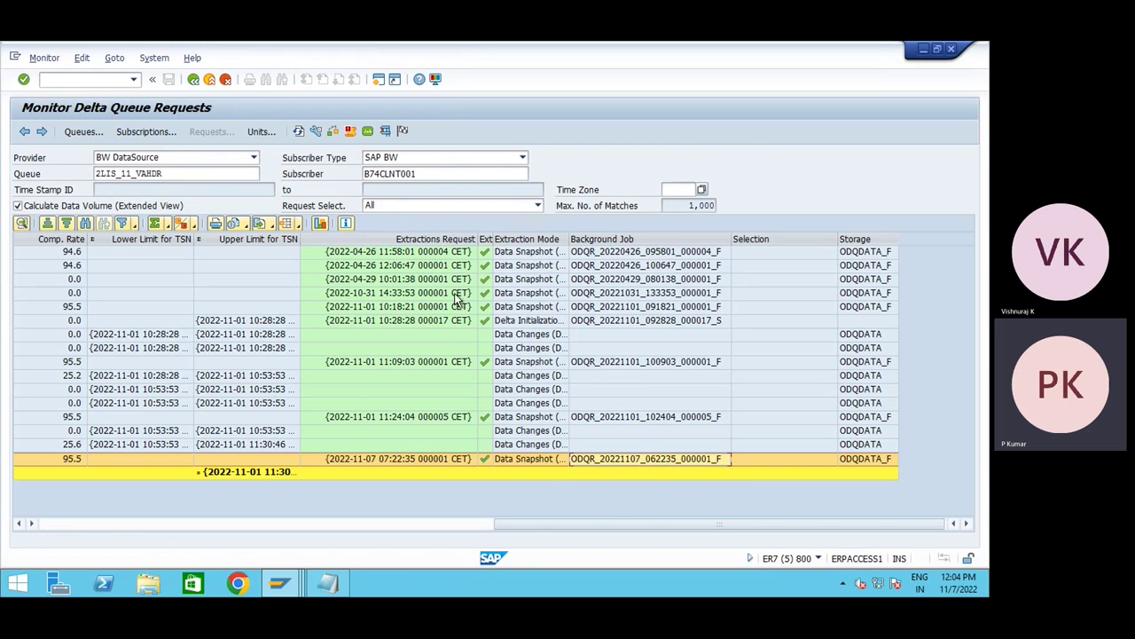
- Try to read the latest full extraction request again from the delta queue request list
left_click(385, 133)
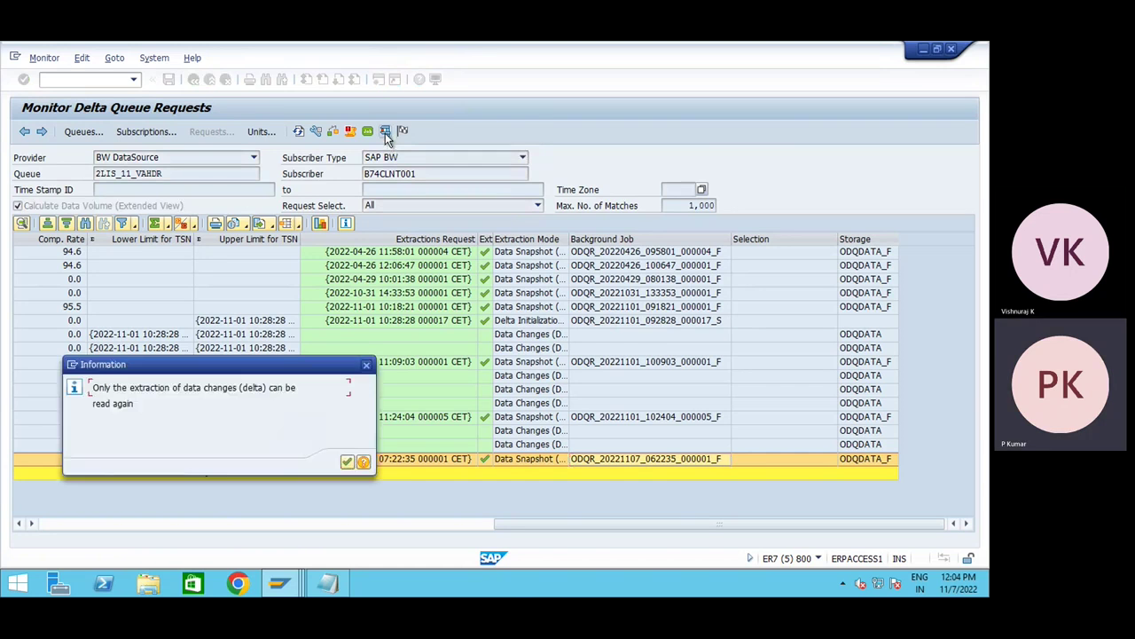
left_click_drag(280, 361, 359, 140)
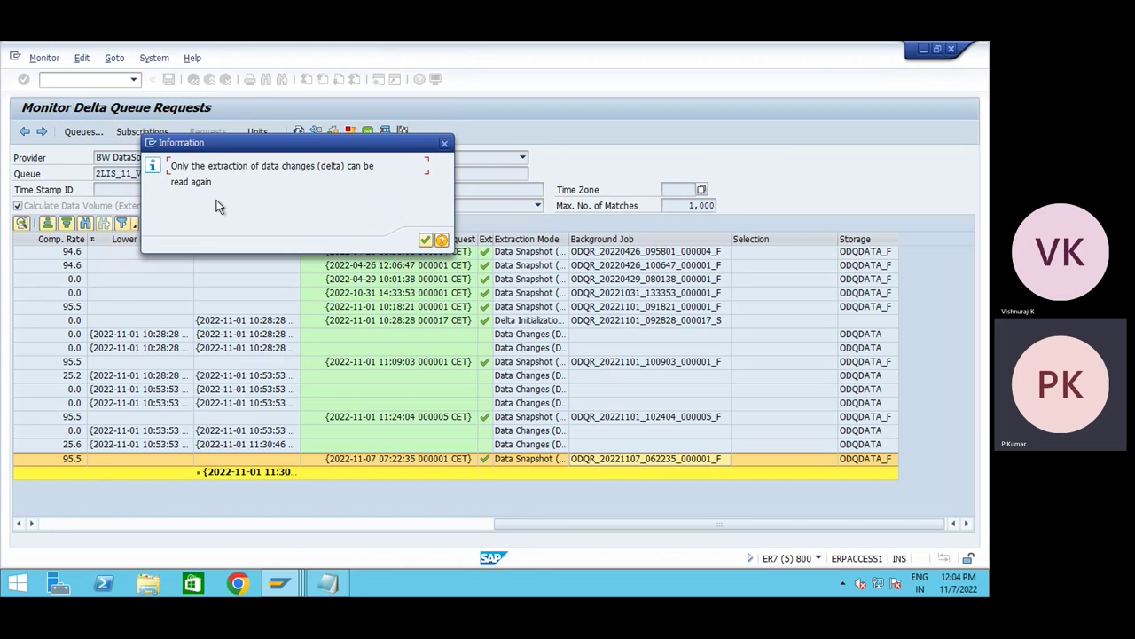
left_click_drag(290, 148, 459, 196)
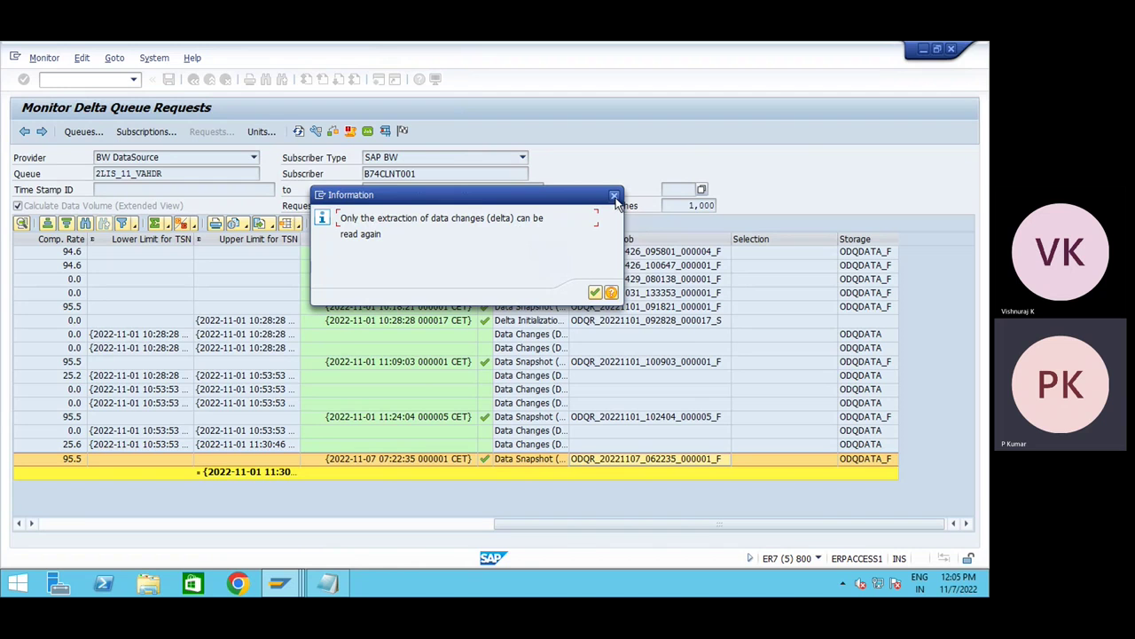
left_click(613, 196)
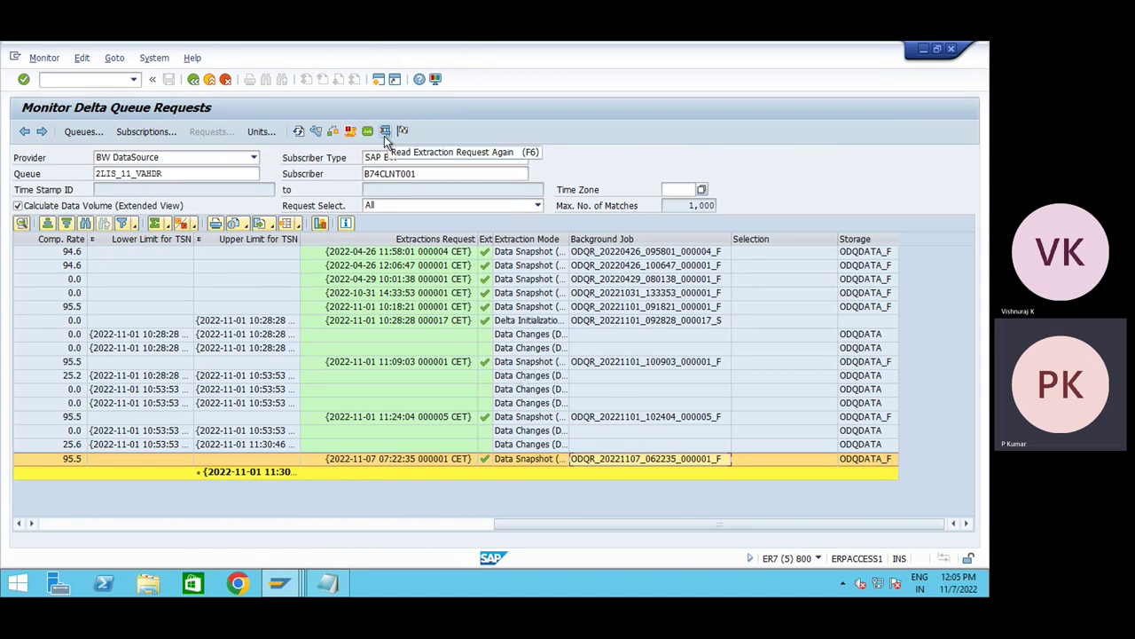
- Glance at the data transfer process monitor for request 13 247, and look up the log of the latest extraction request
key("alt+Tab")
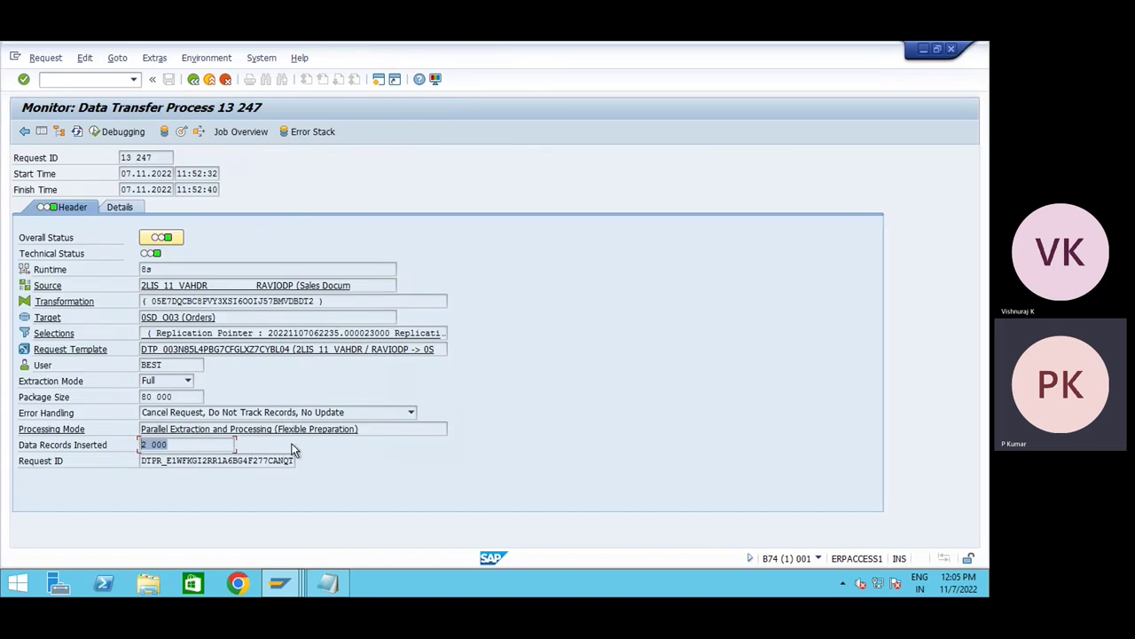
key("alt+Tab")
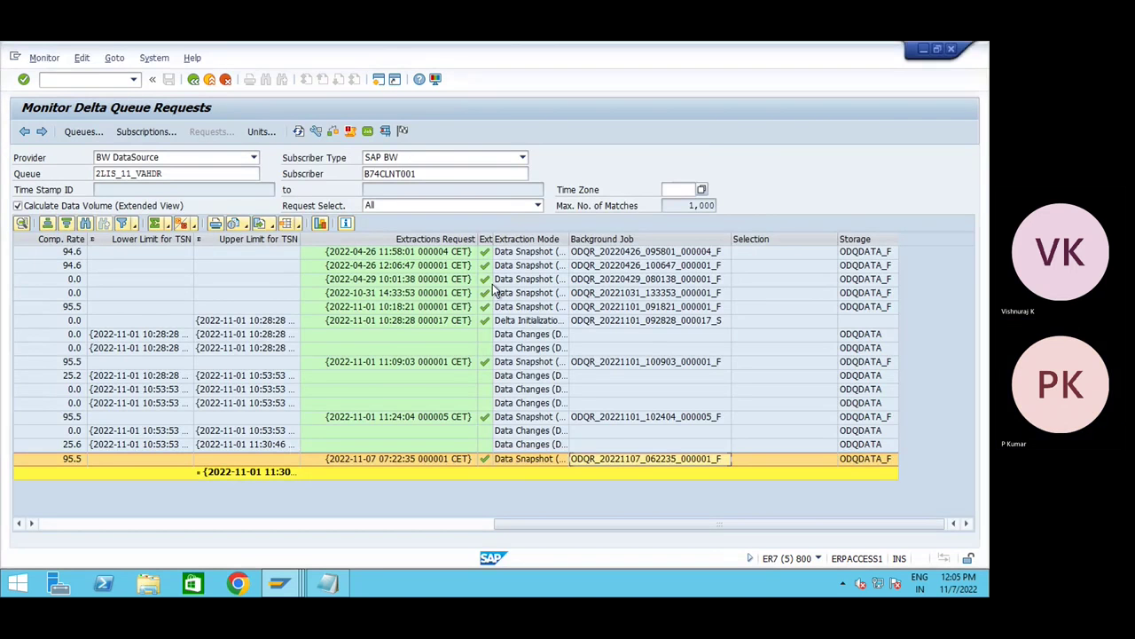
left_click(352, 133)
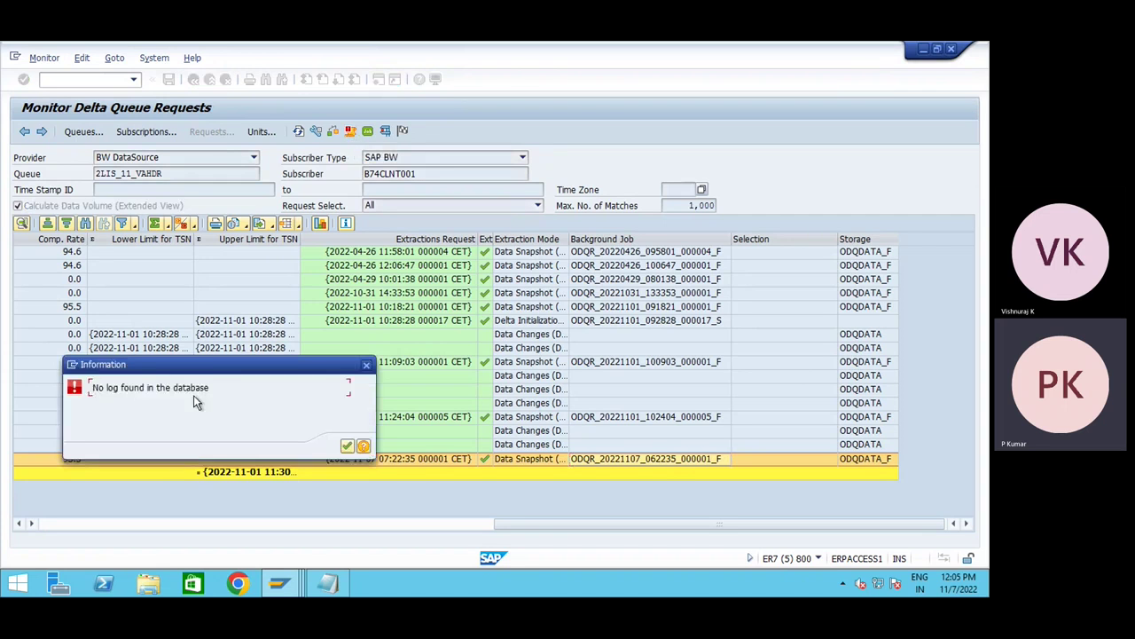
left_click_drag(211, 366, 443, 205)
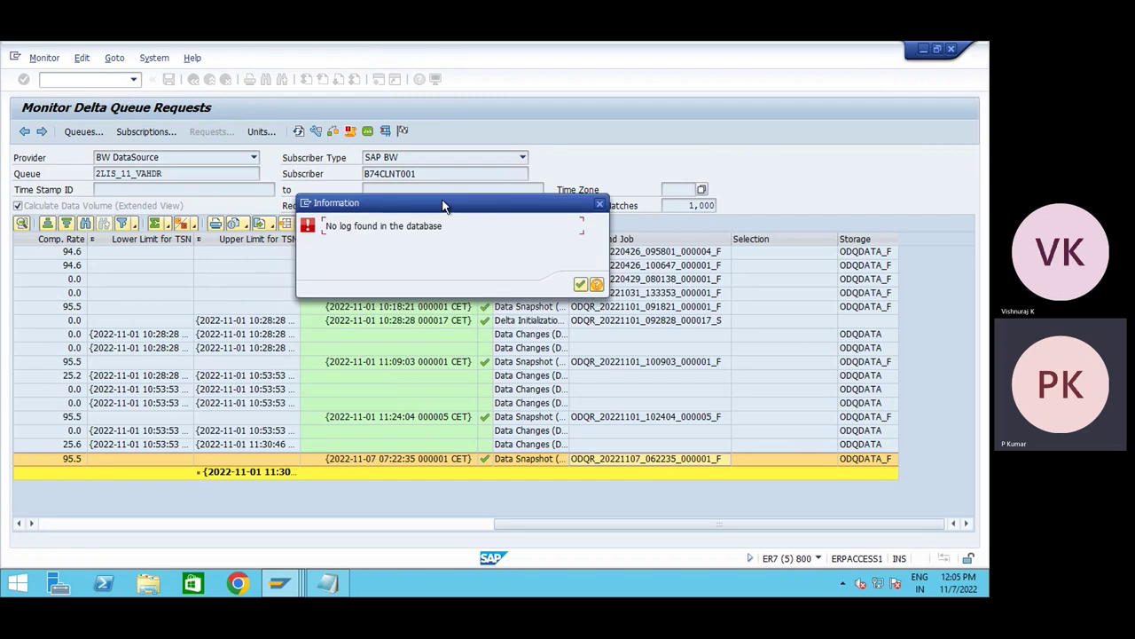
left_click(600, 205)
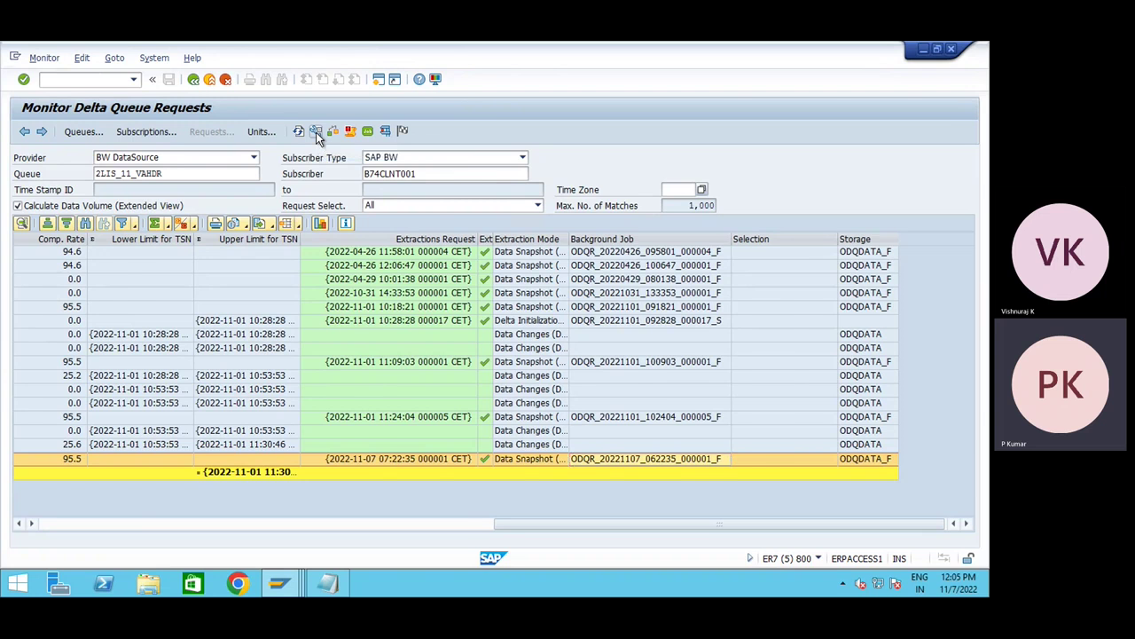
- Widen the composite request column and switch the list to the external names of the requests and subscriptions
left_click(315, 132)
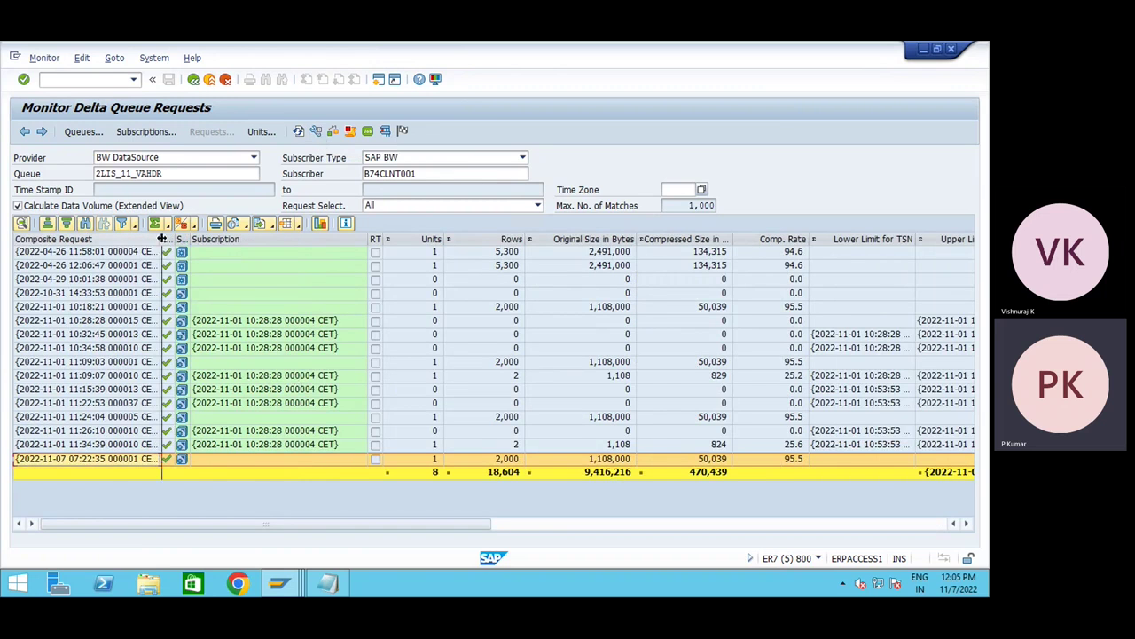
left_click_drag(160, 242, 210, 242)
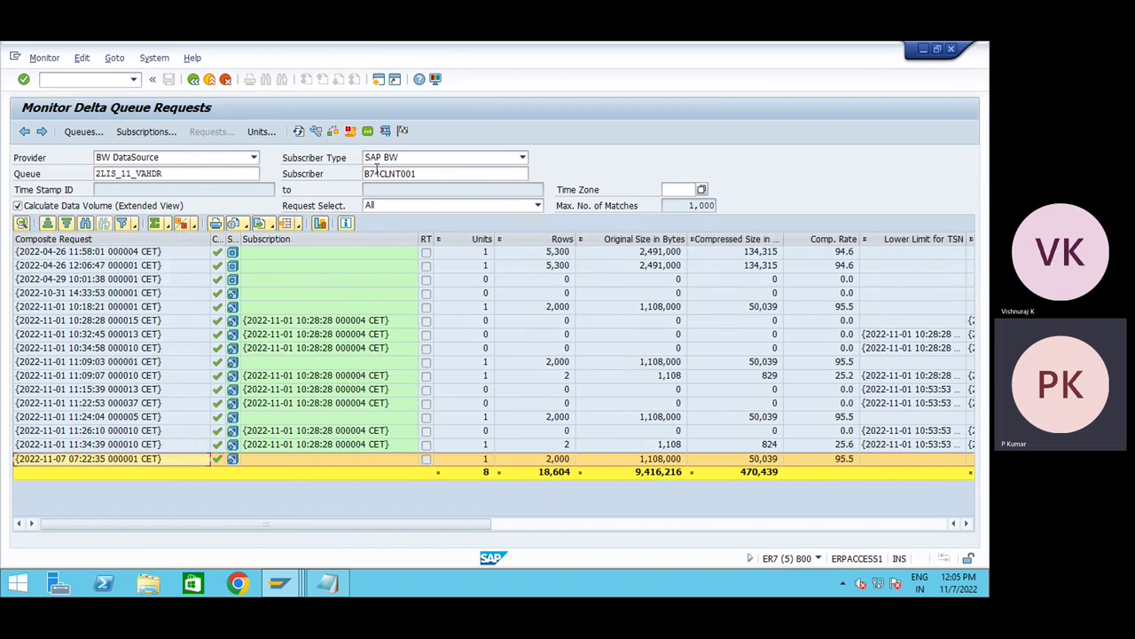
left_click(316, 135)
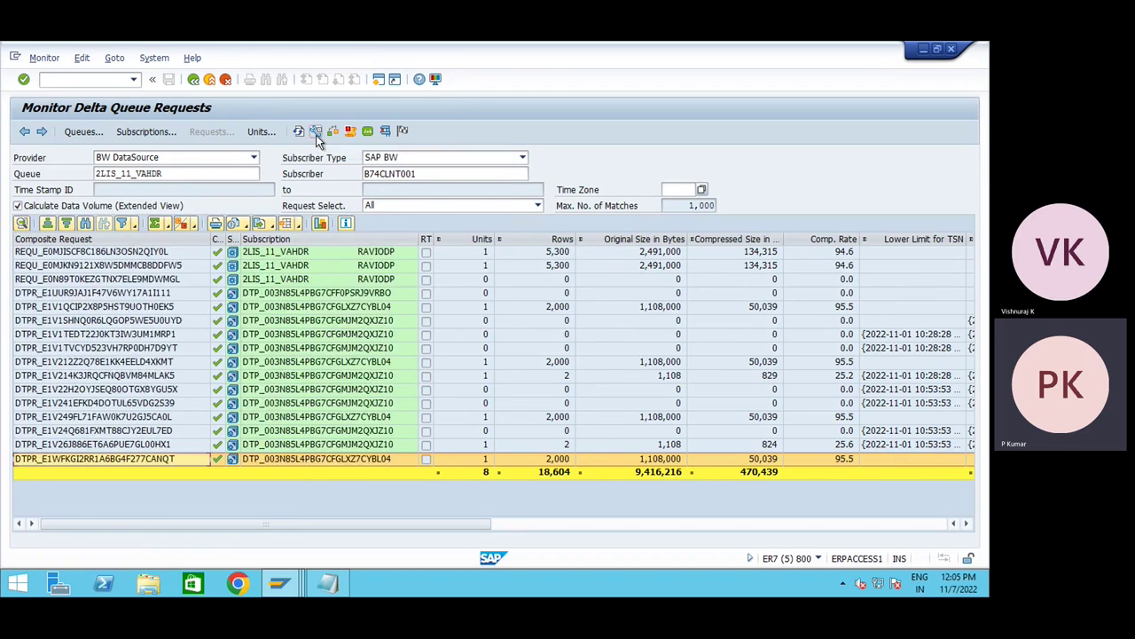
- Review the available subscriber types, keep SAP BW, and examine the subscriber name
left_click(411, 159)
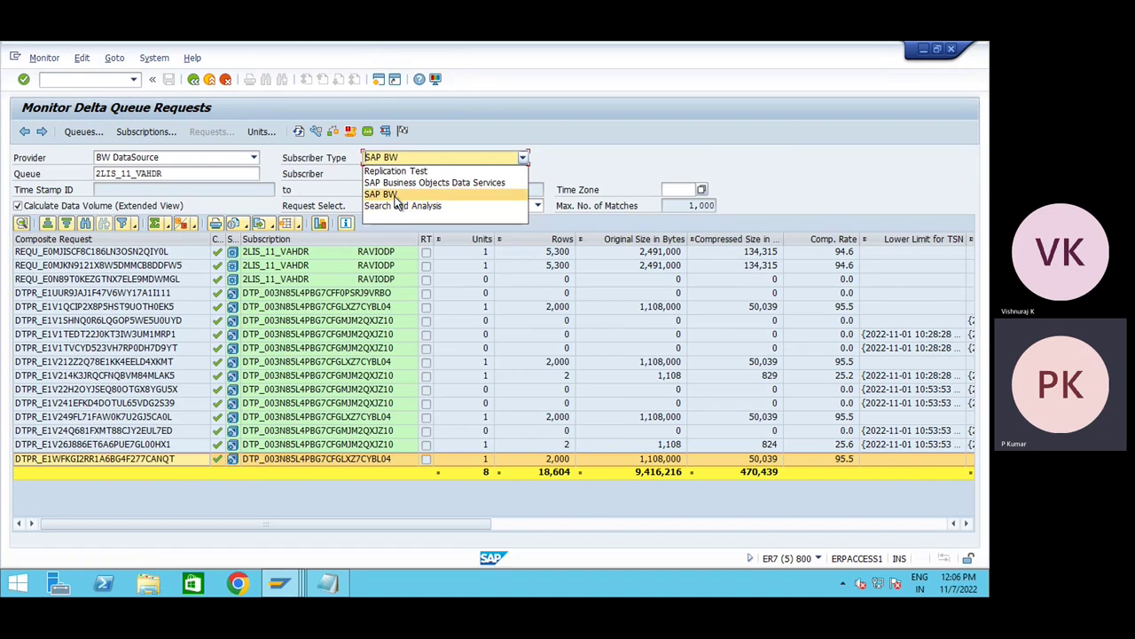
left_click(396, 198)
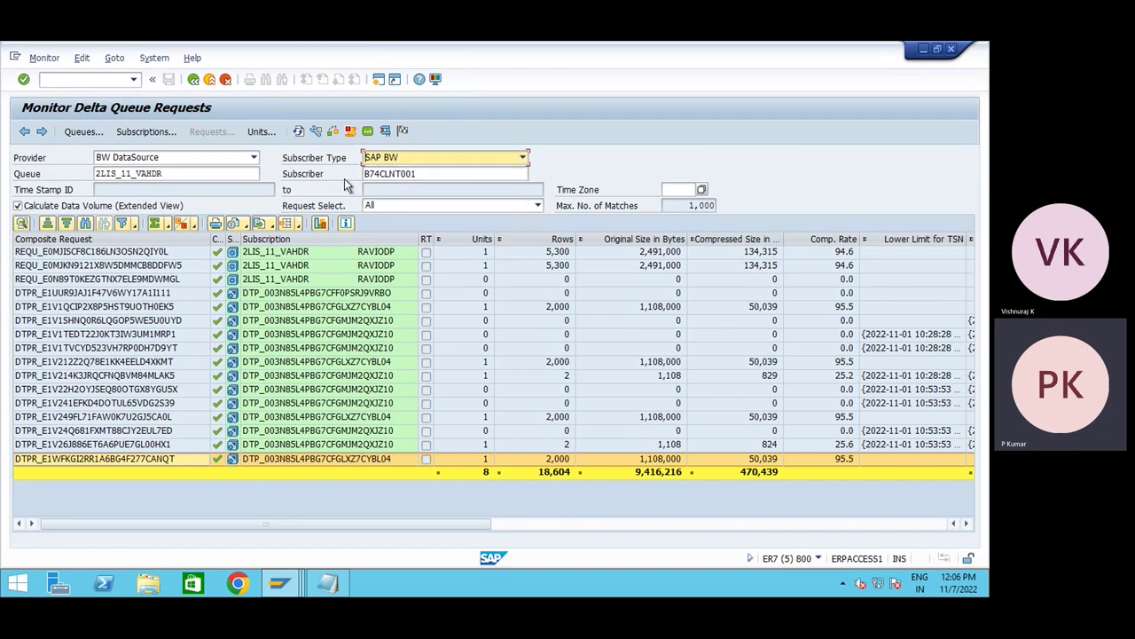
left_click(461, 175)
double_click(382, 181)
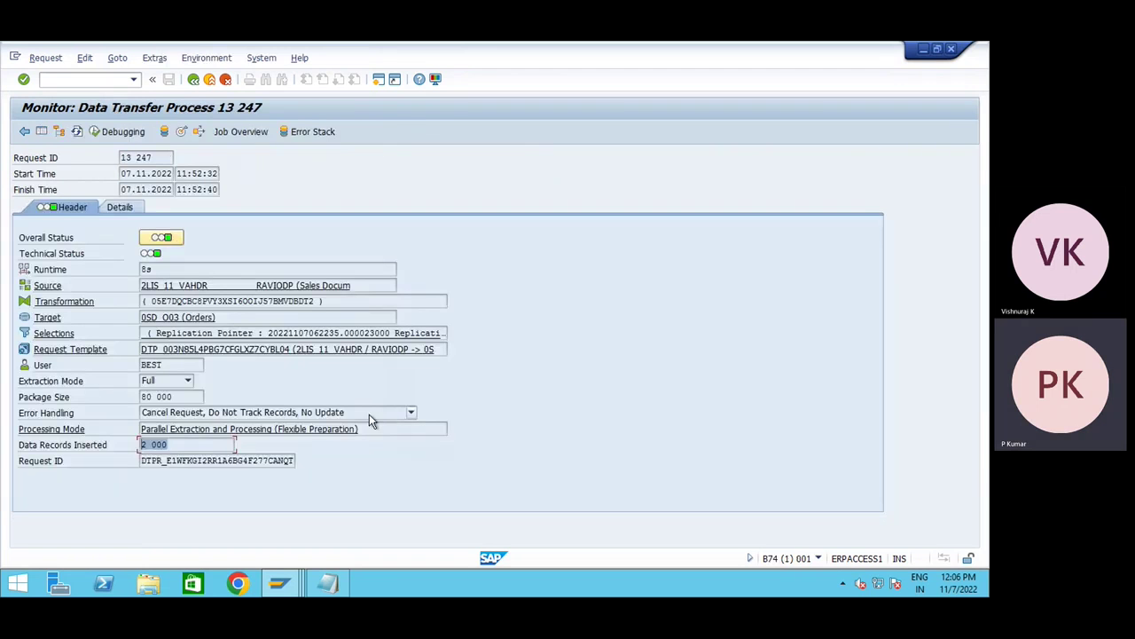
- Open the management view of DataStore object 0SD_O03 at full width and check the transferred records of request 13247
left_click(45, 131)
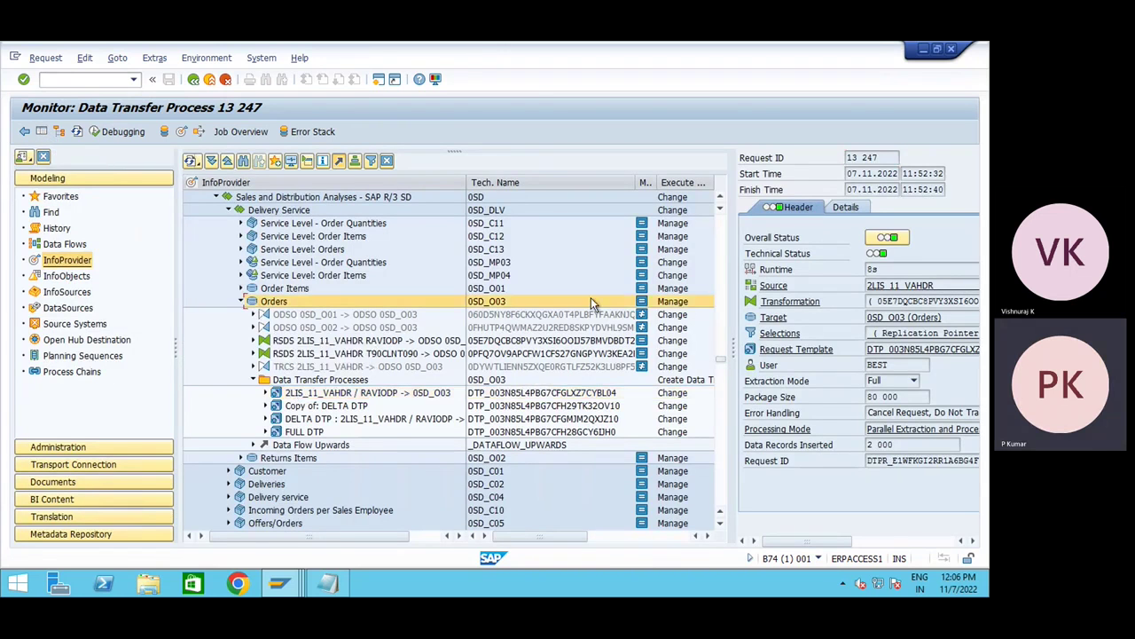
left_click(670, 302)
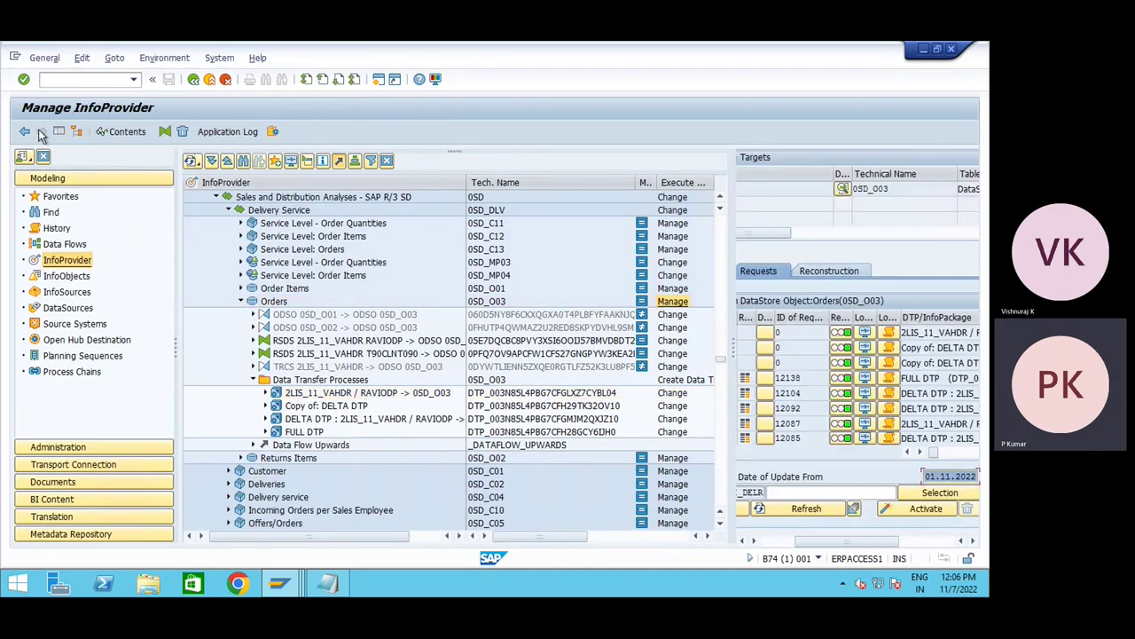
left_click(58, 131)
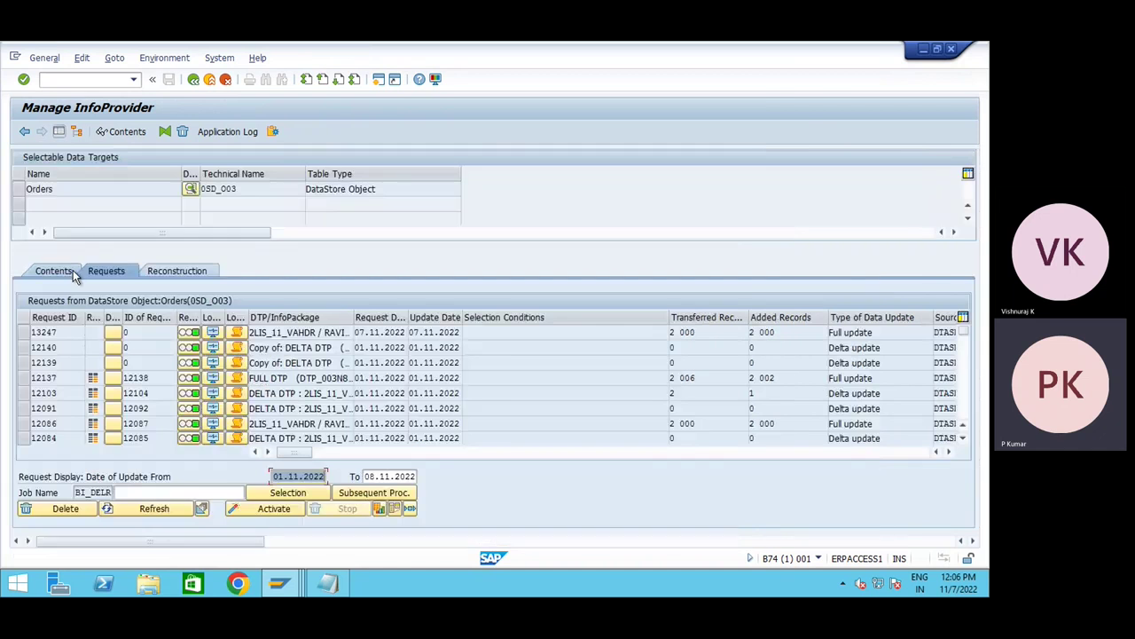
left_click(727, 333)
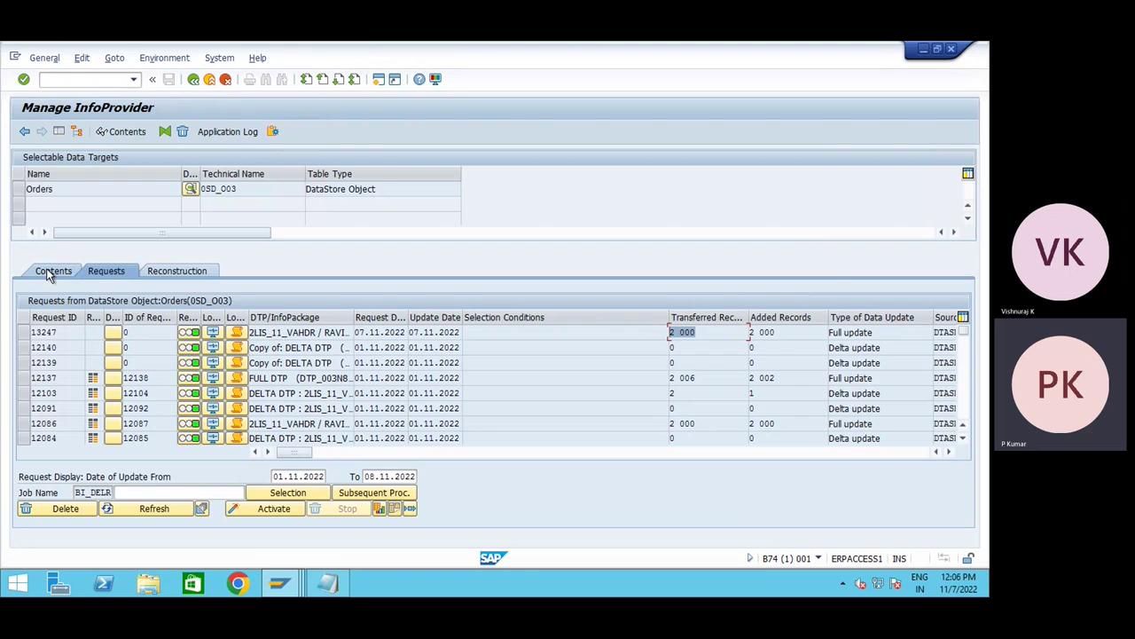
- Count the entries in the new data table of 0SD_O03 and return to its management view
left_click(93, 479)
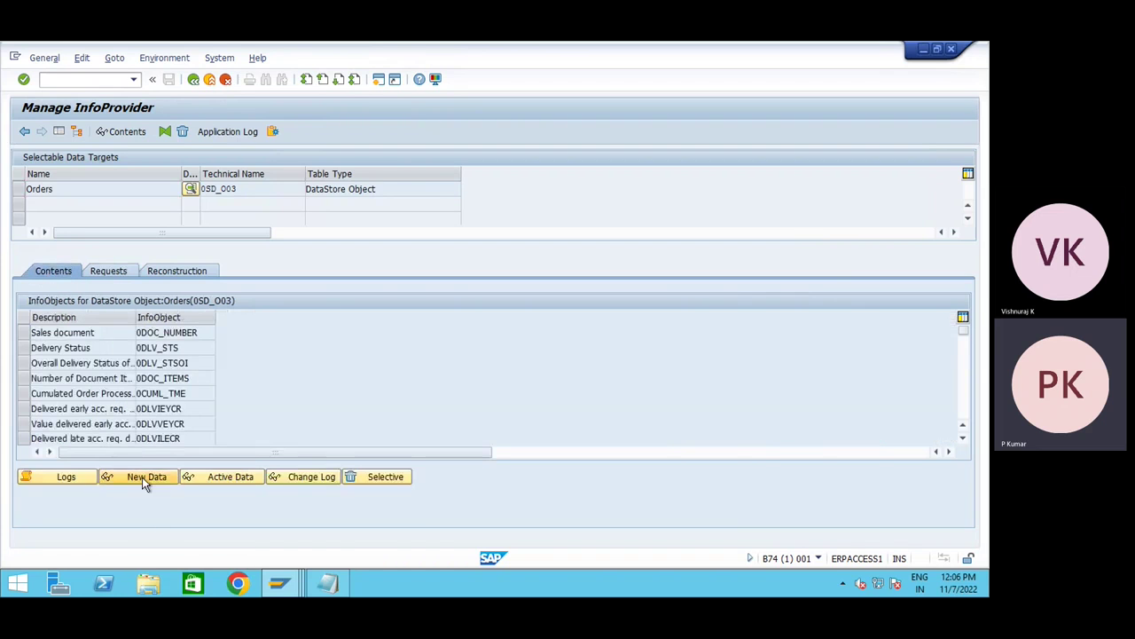
left_click(142, 476)
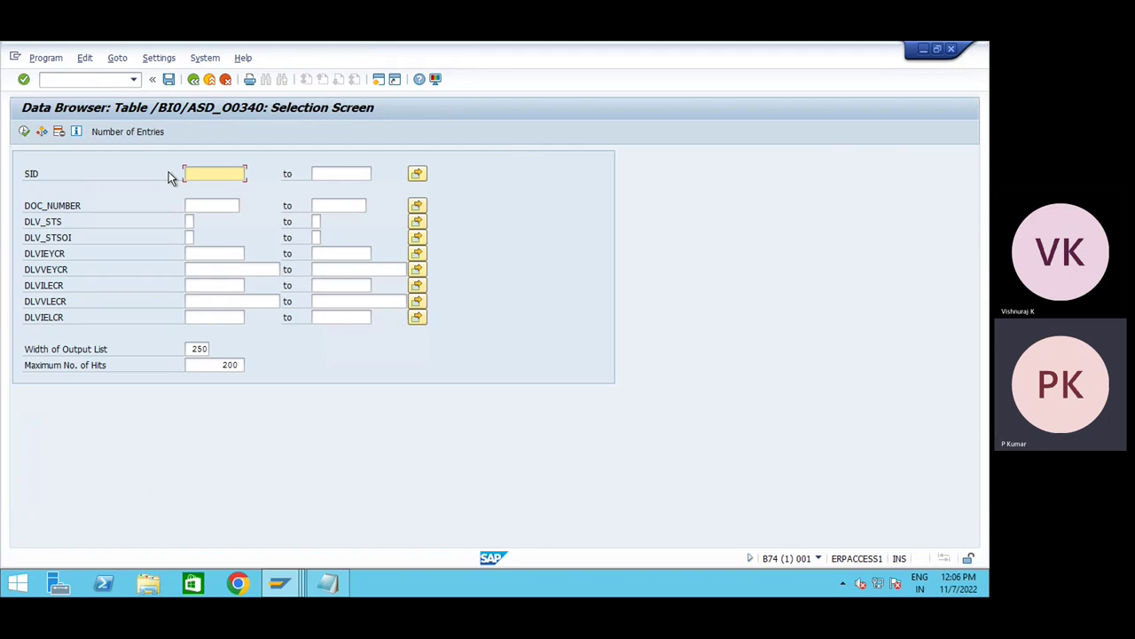
key("ctrl+F7")
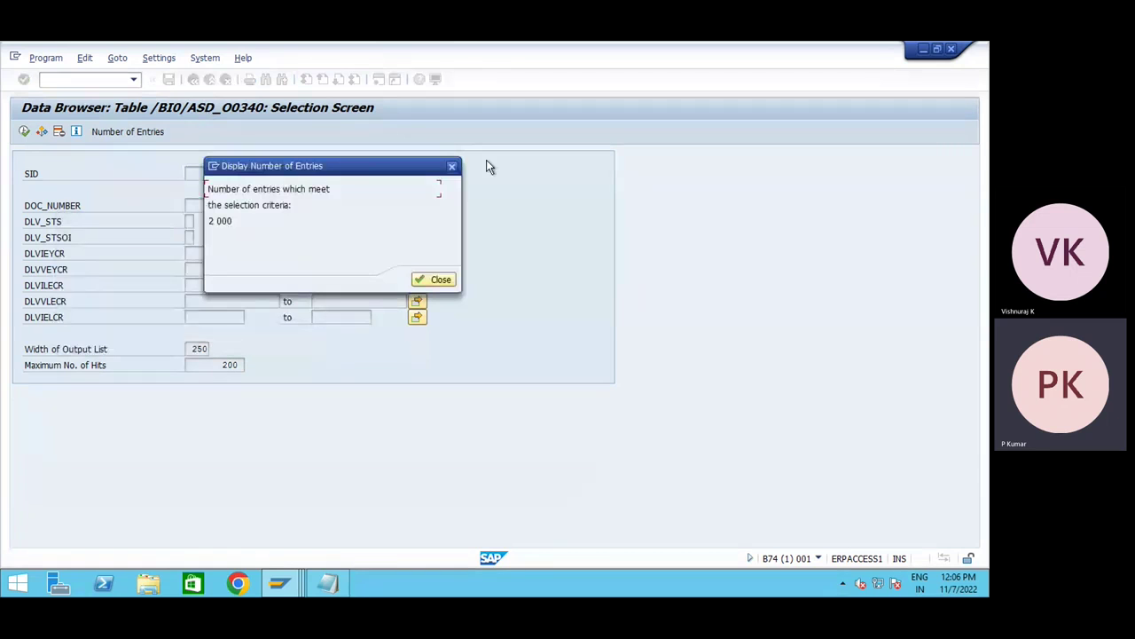
left_click(451, 167)
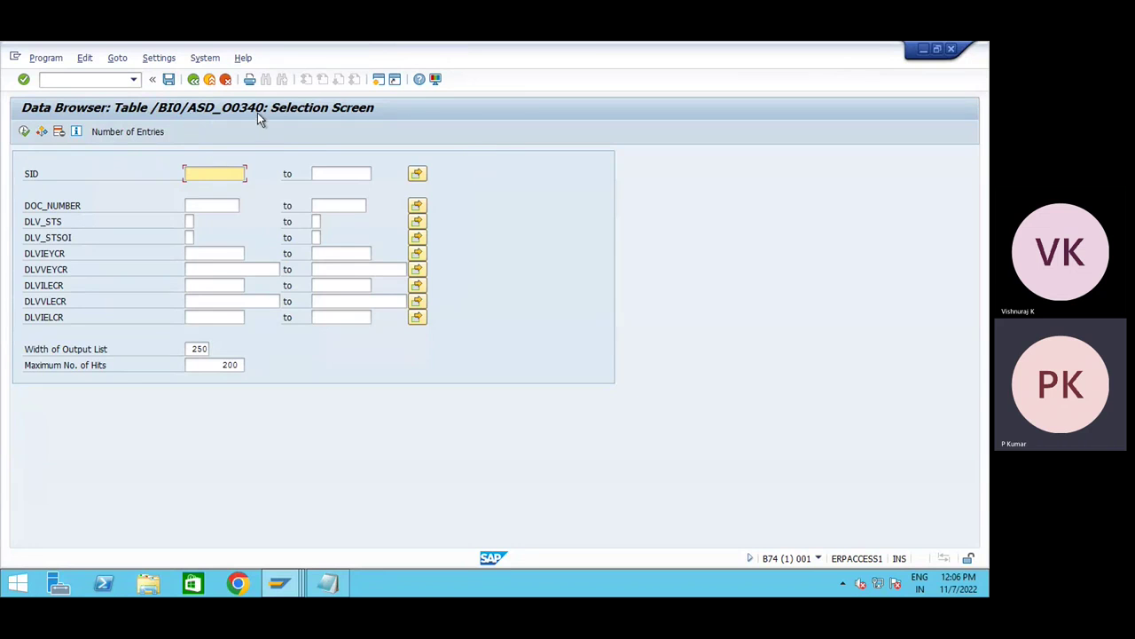
left_click(194, 80)
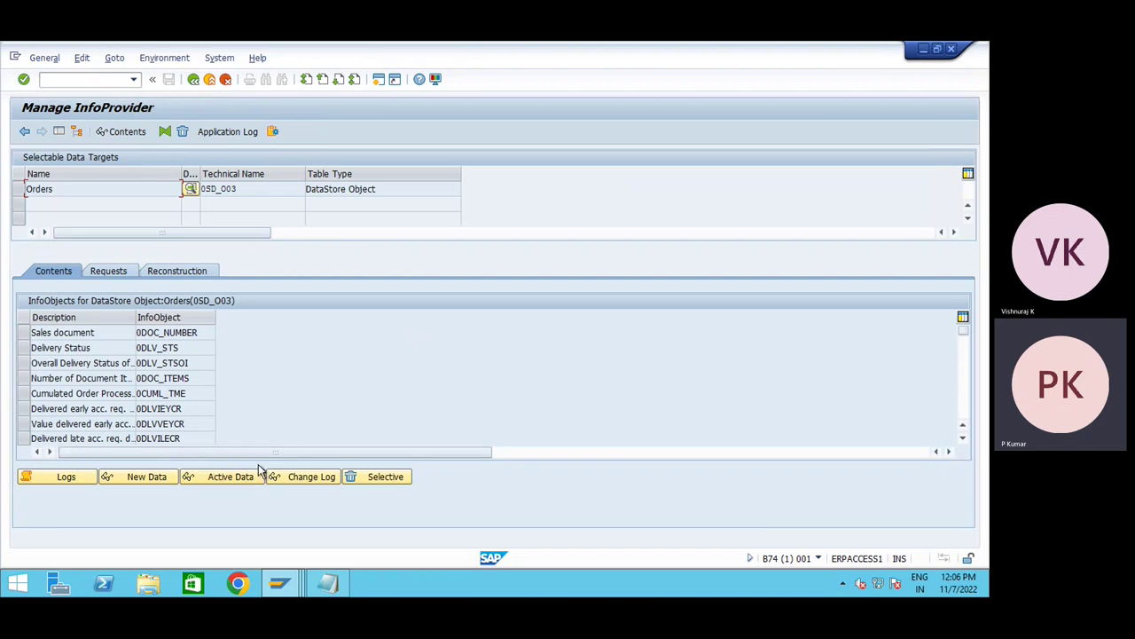
- Select requests 13247, 12140 and 12139 of DataStore object 0SD_O03 and open their activation dialog
left_click(107, 273)
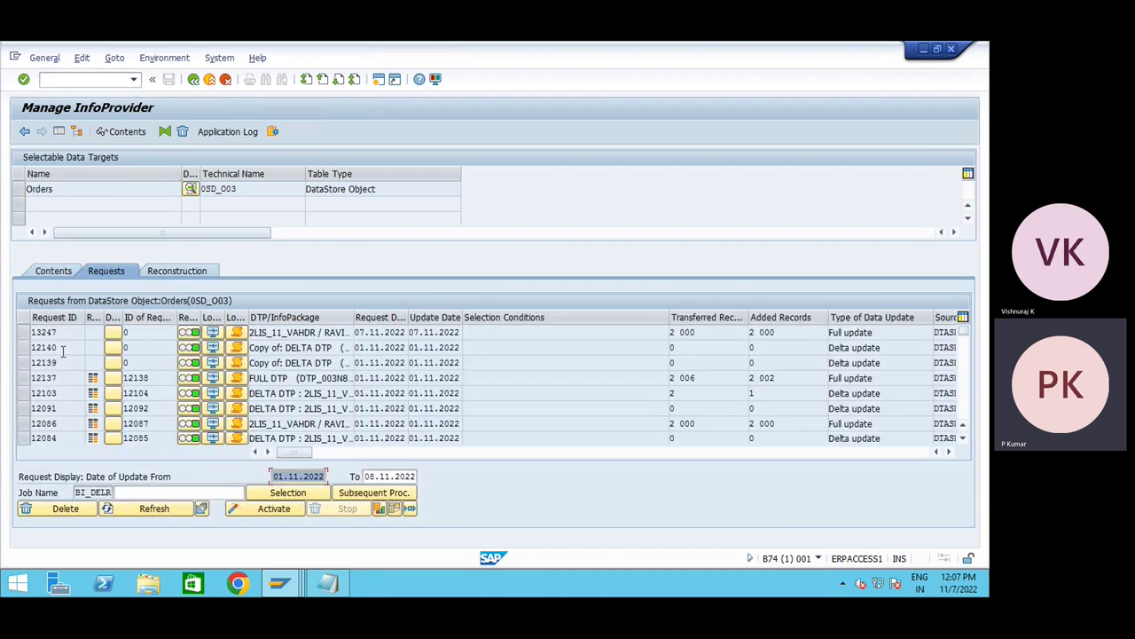
left_click(23, 353)
left_click(24, 362)
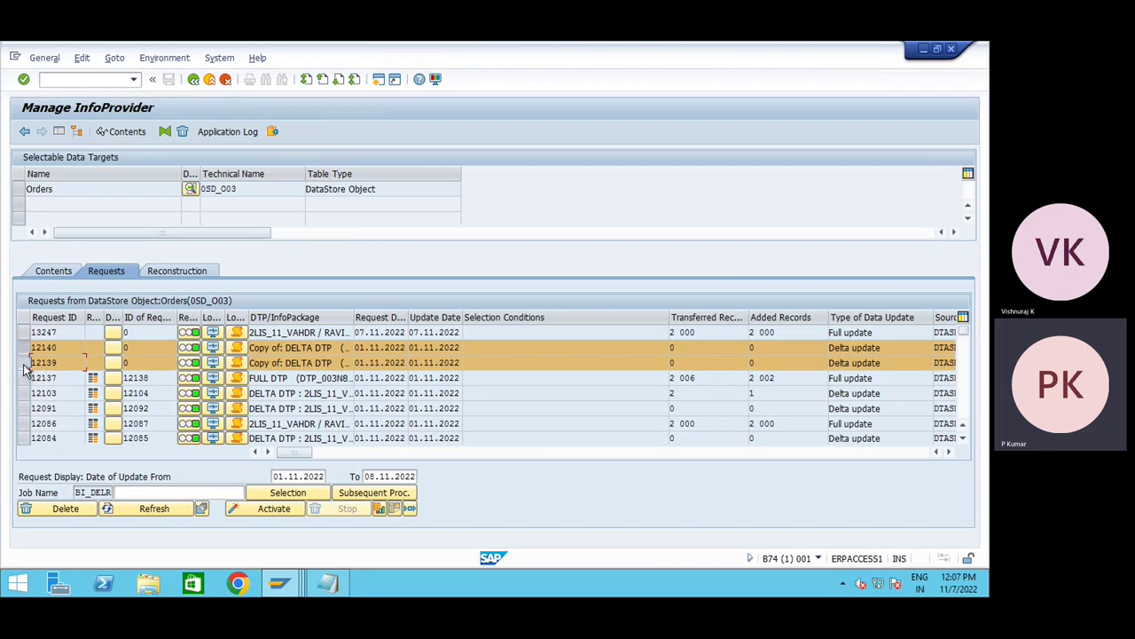
left_click(24, 363)
left_click(24, 347)
left_click(24, 332)
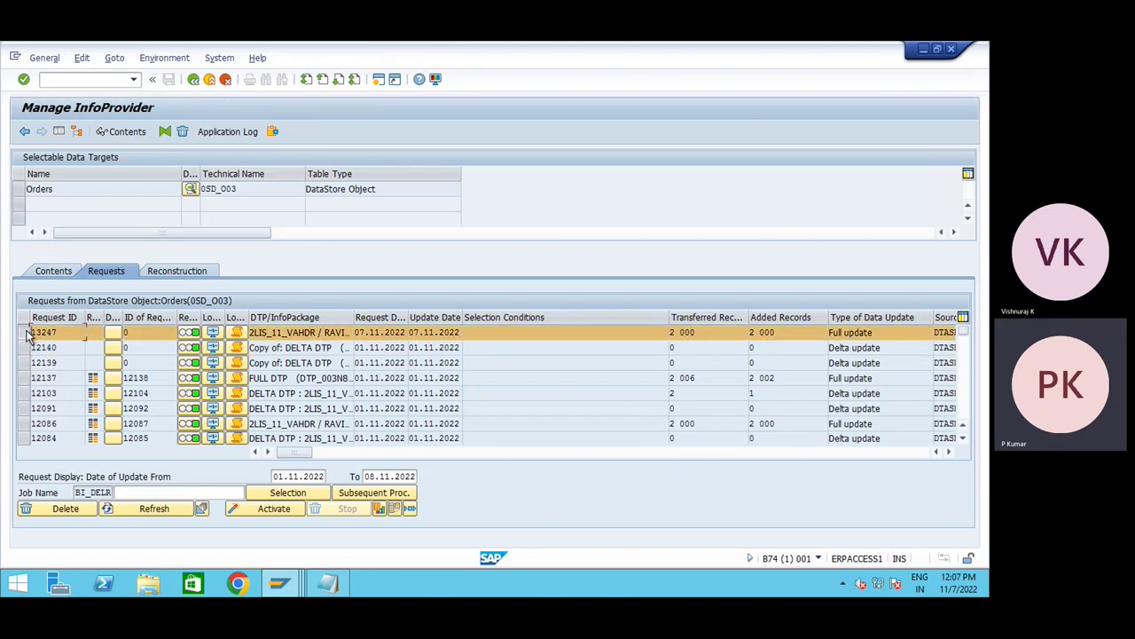
left_click(24, 348)
left_click(24, 363)
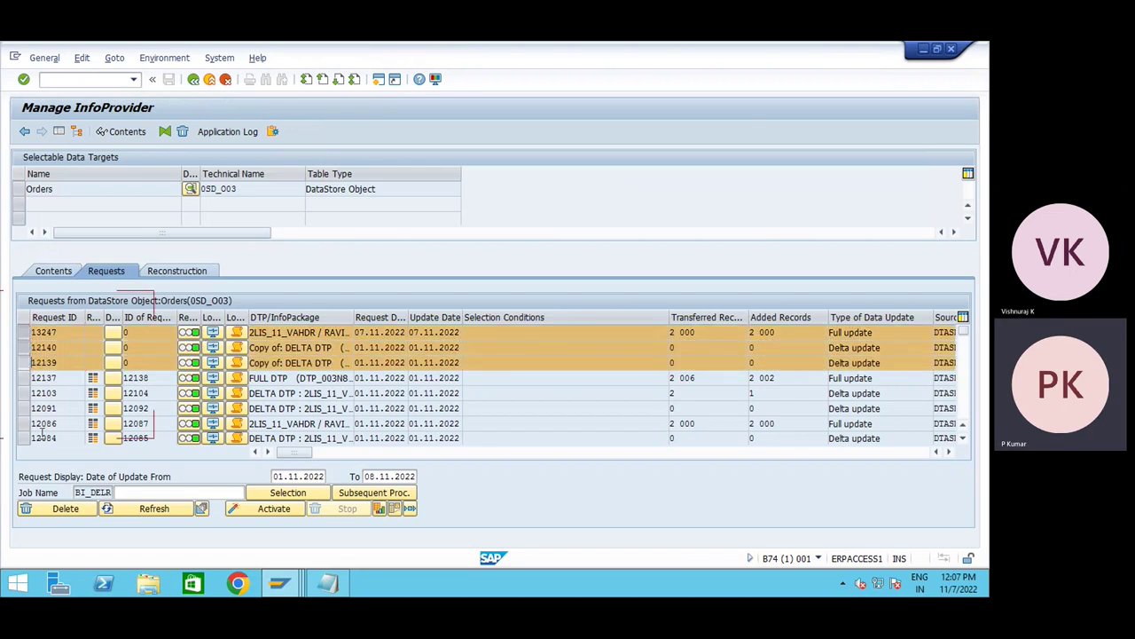
left_click(268, 513)
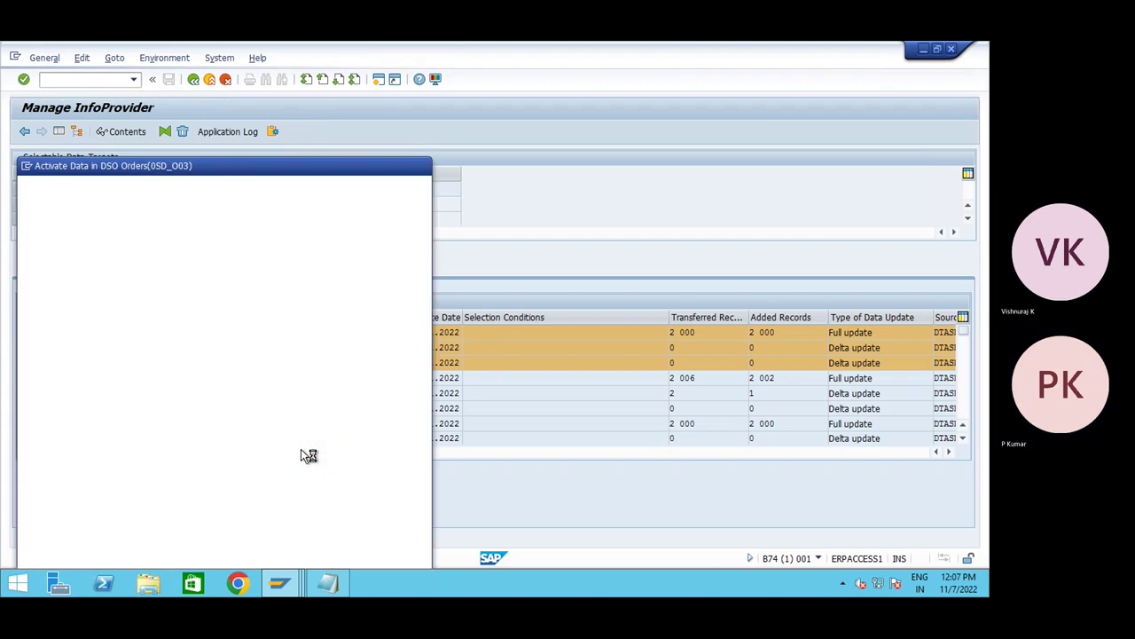
- Start the activation of requests 13247, 12140 and 12139 and close the activation dialog
left_click_drag(130, 172, 201, 113)
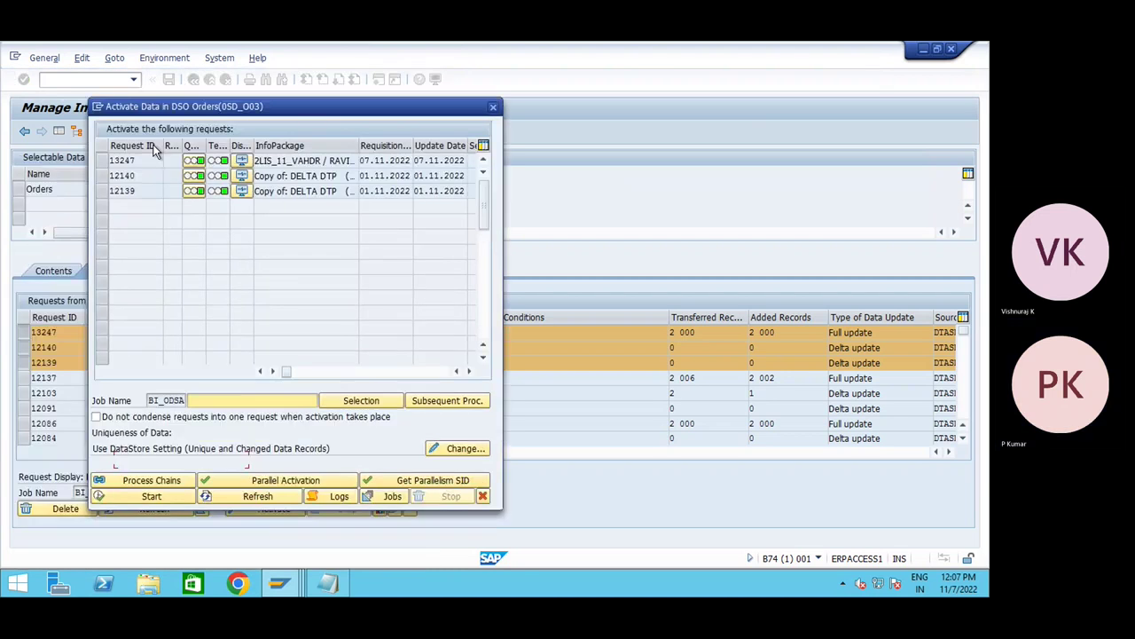
left_click(102, 192)
left_click(102, 176)
left_click(102, 160)
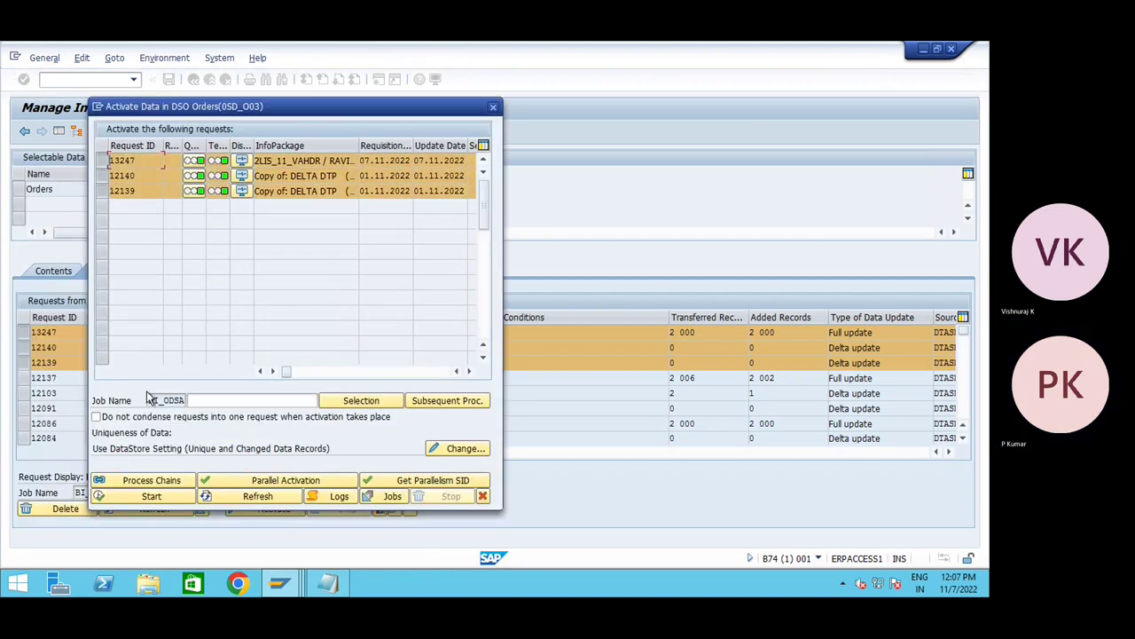
left_click(153, 497)
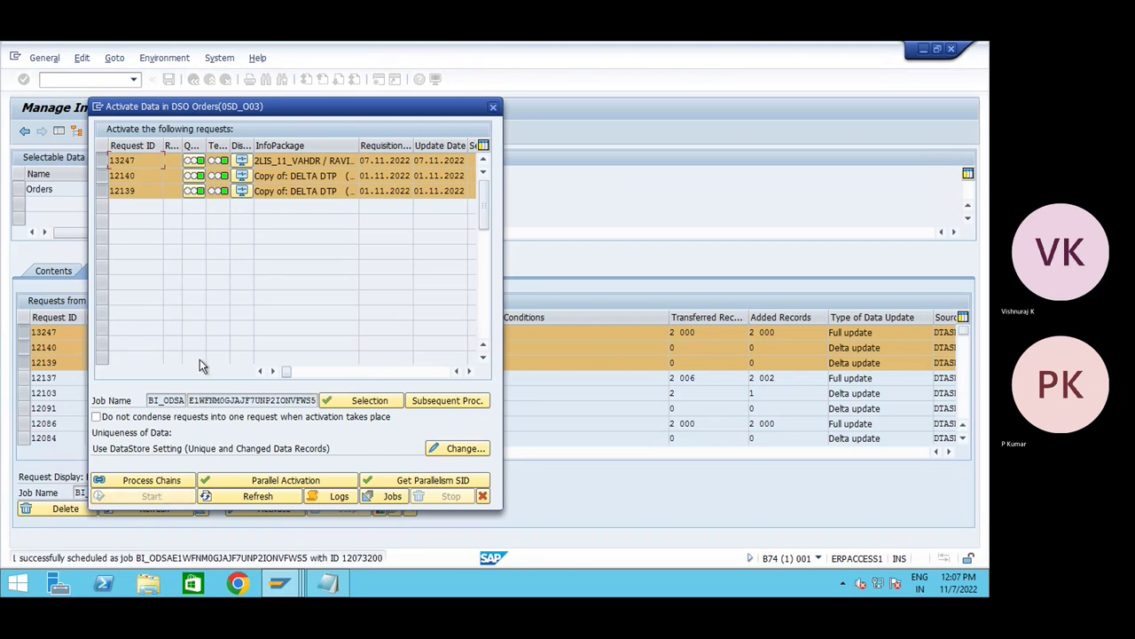
left_click(483, 496)
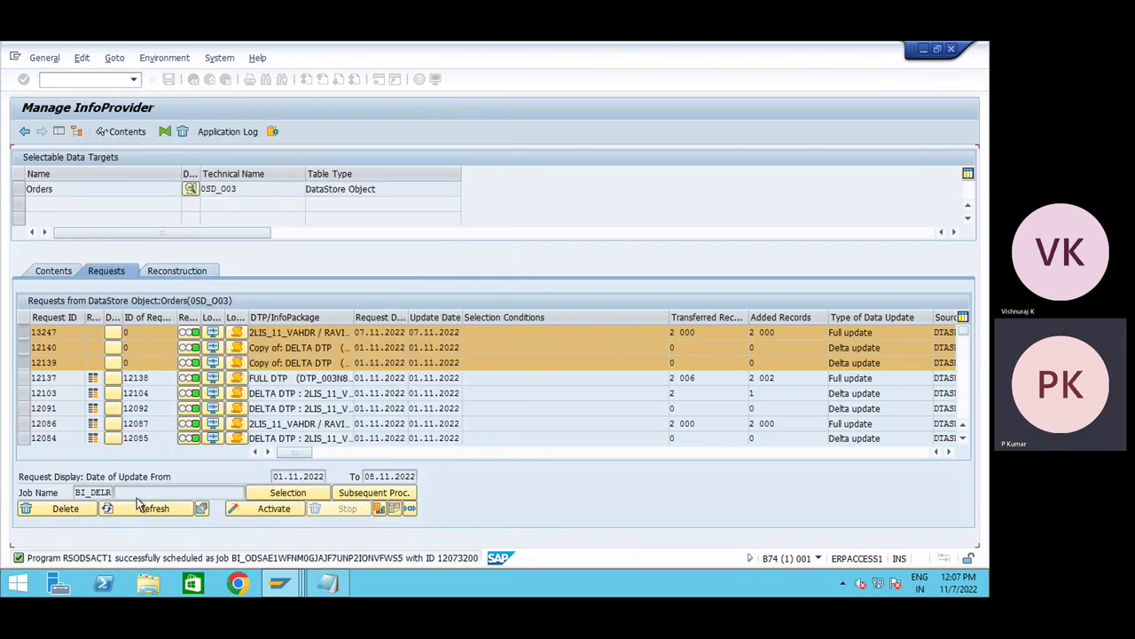
- Refresh the request list of 0SD_O03 repeatedly to check the activation status of the three requests
left_click(150, 511)
left_click(151, 513)
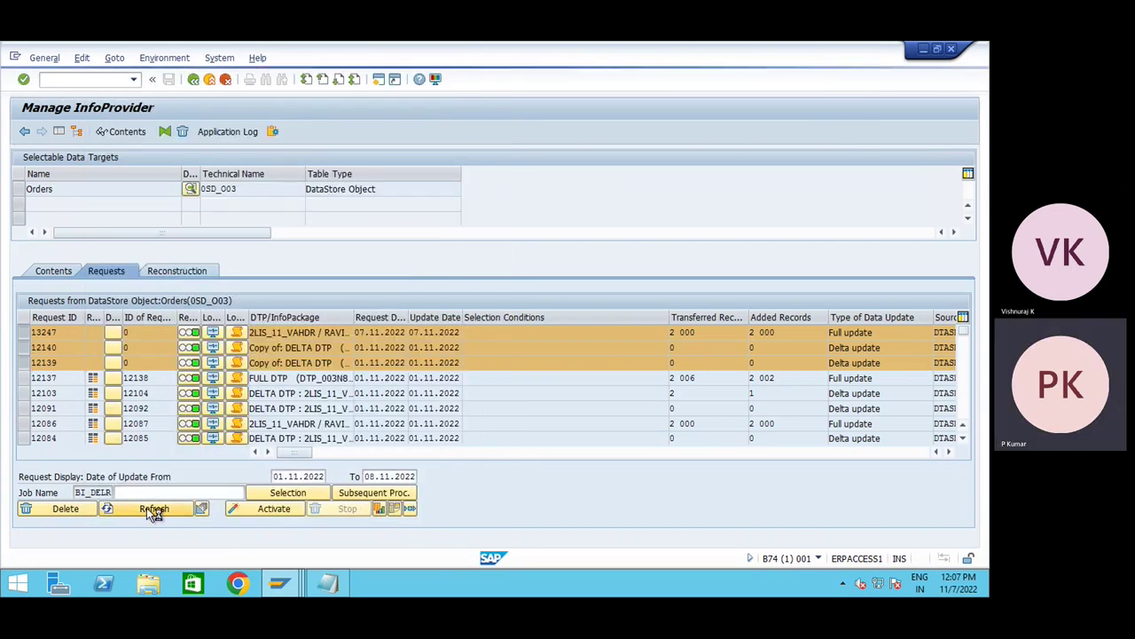
left_click(372, 495)
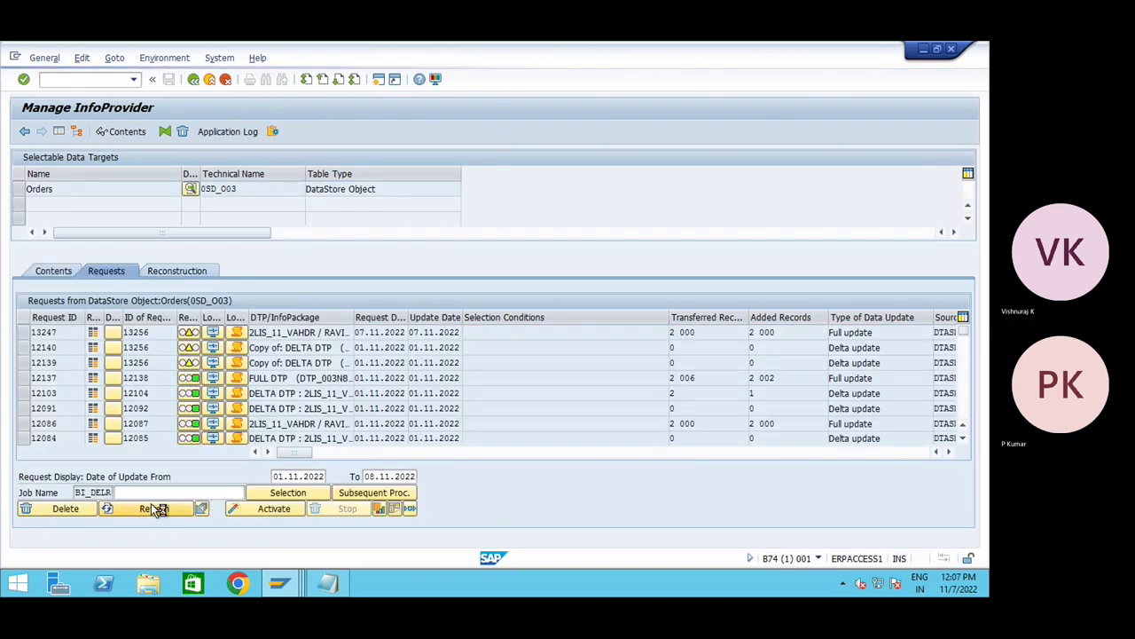
left_click(156, 510)
left_click(156, 511)
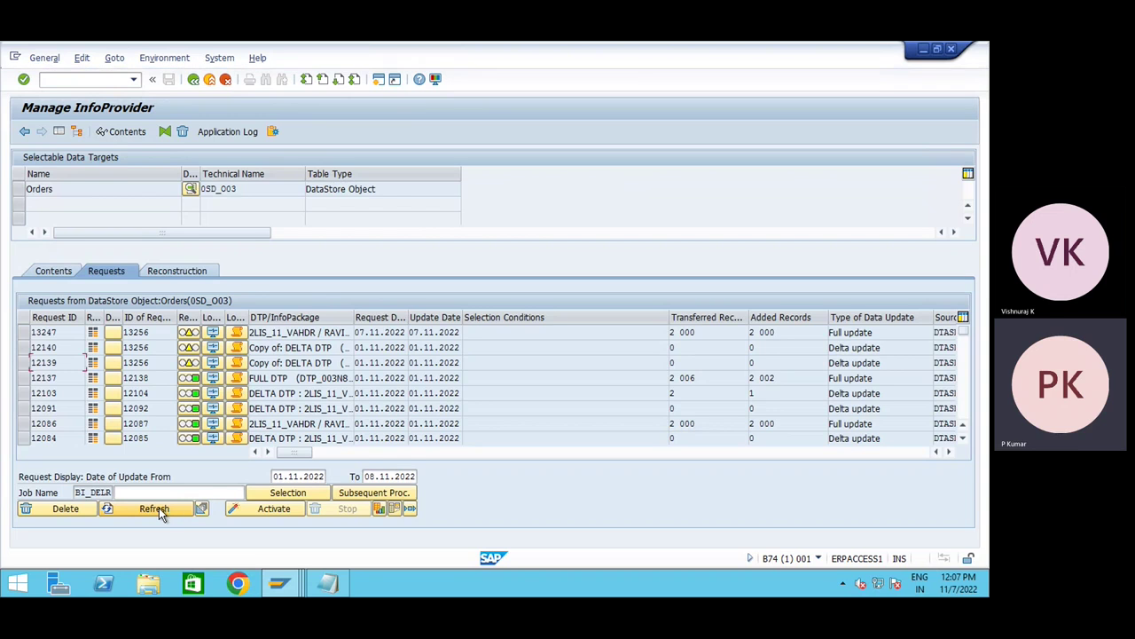
left_click(162, 510)
left_click(166, 512)
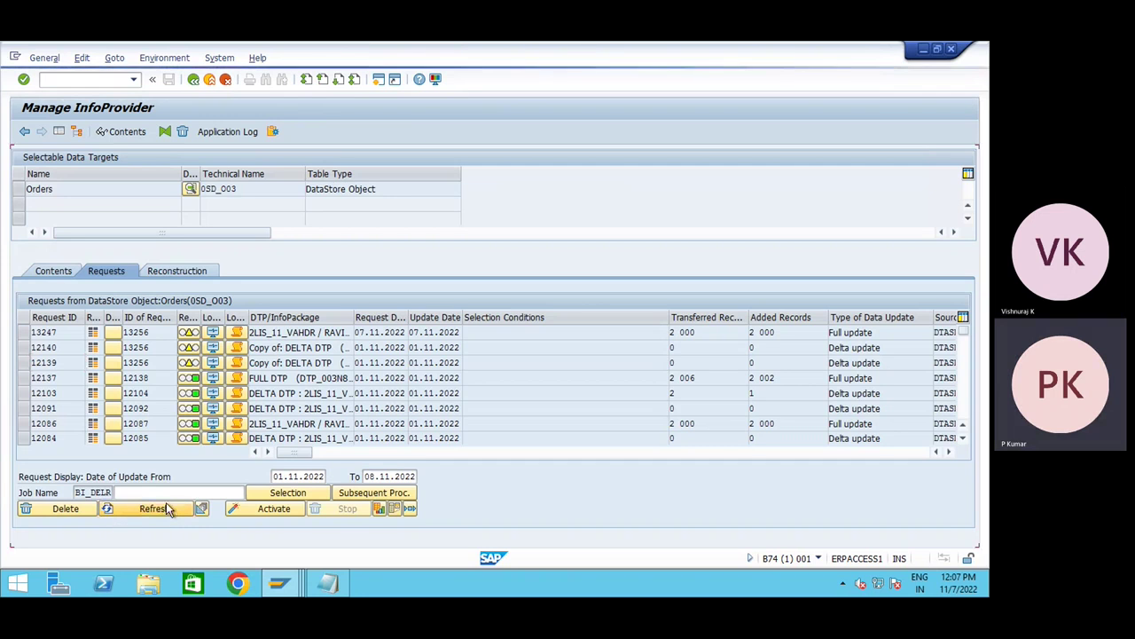
left_click(167, 510)
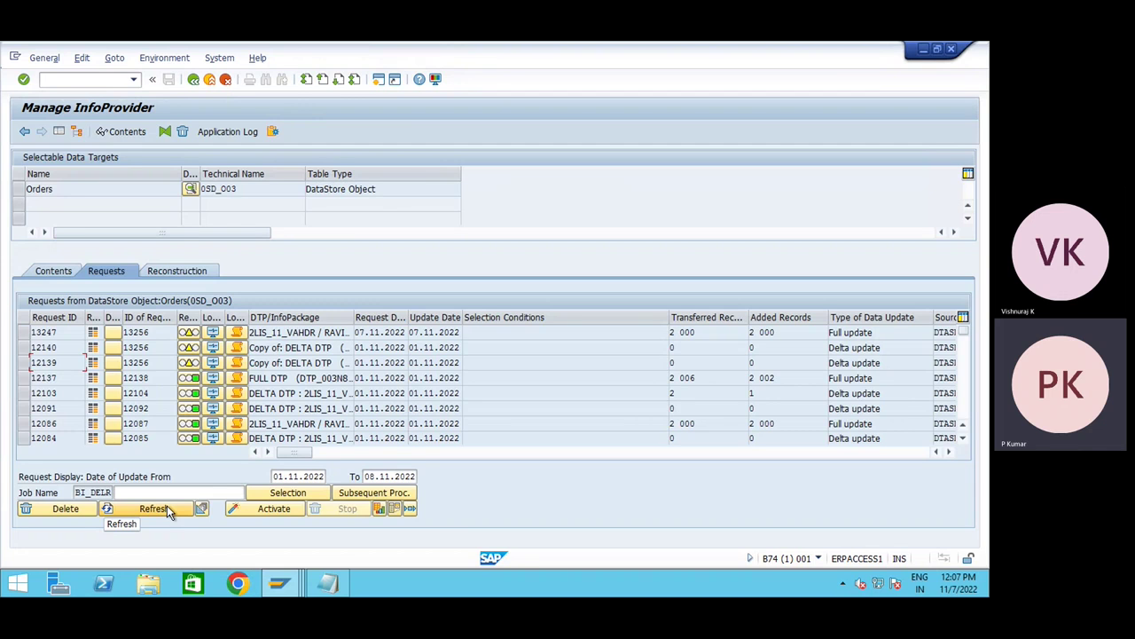
left_click(167, 507)
left_click(167, 505)
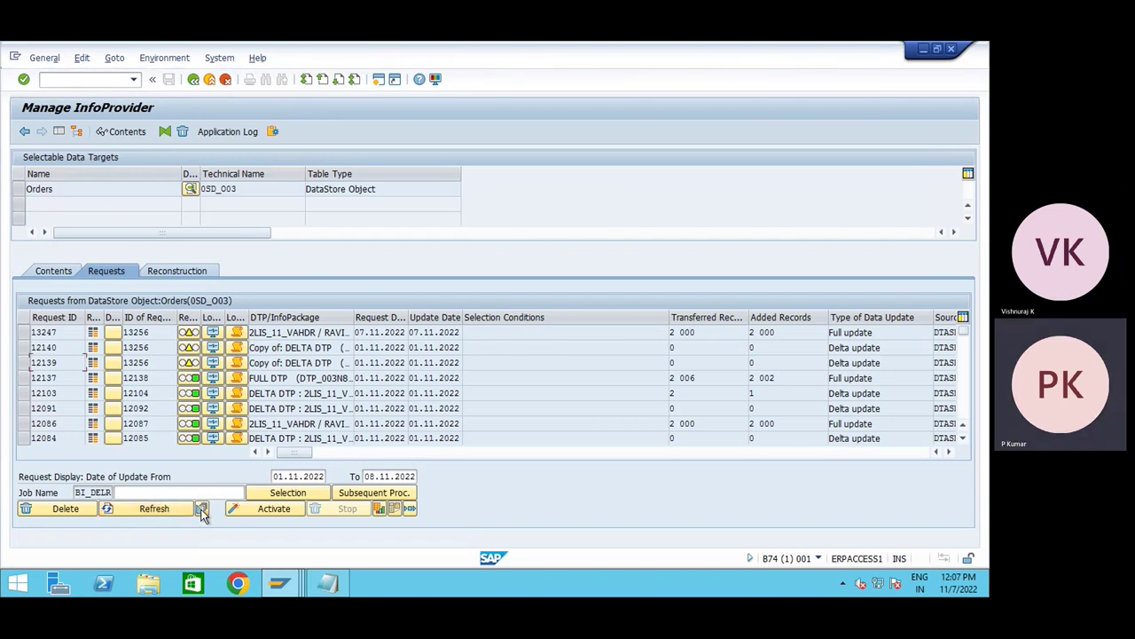
- Run a background job selection for BI_DELR* over all users, return to the request list and refresh it
left_click(202, 509)
left_click(46, 133)
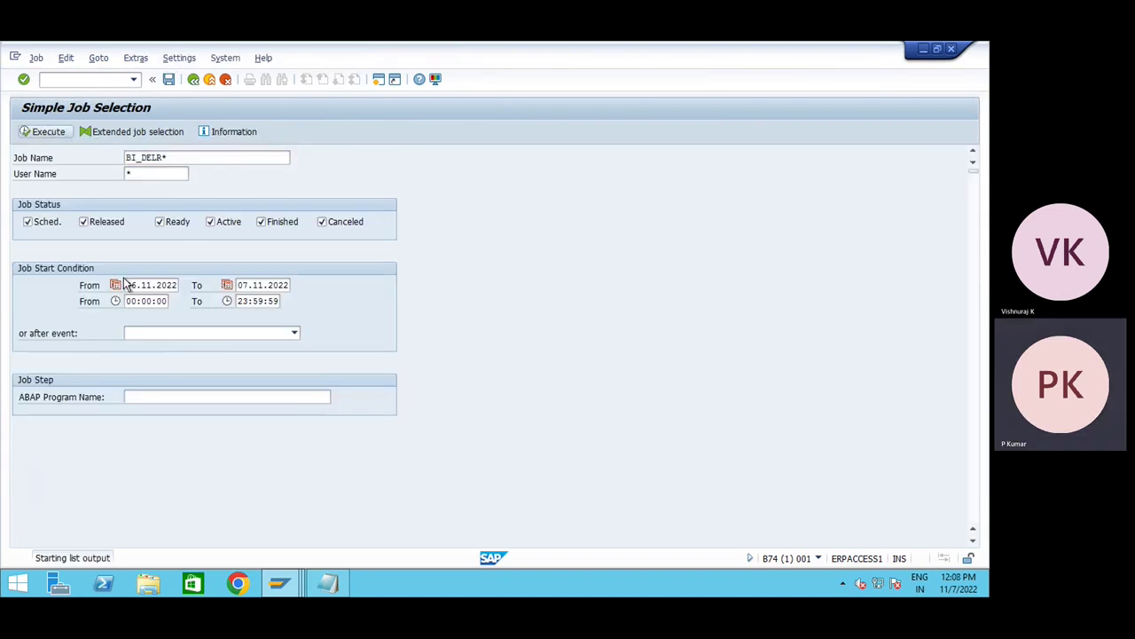
left_click(193, 79)
left_click(194, 79)
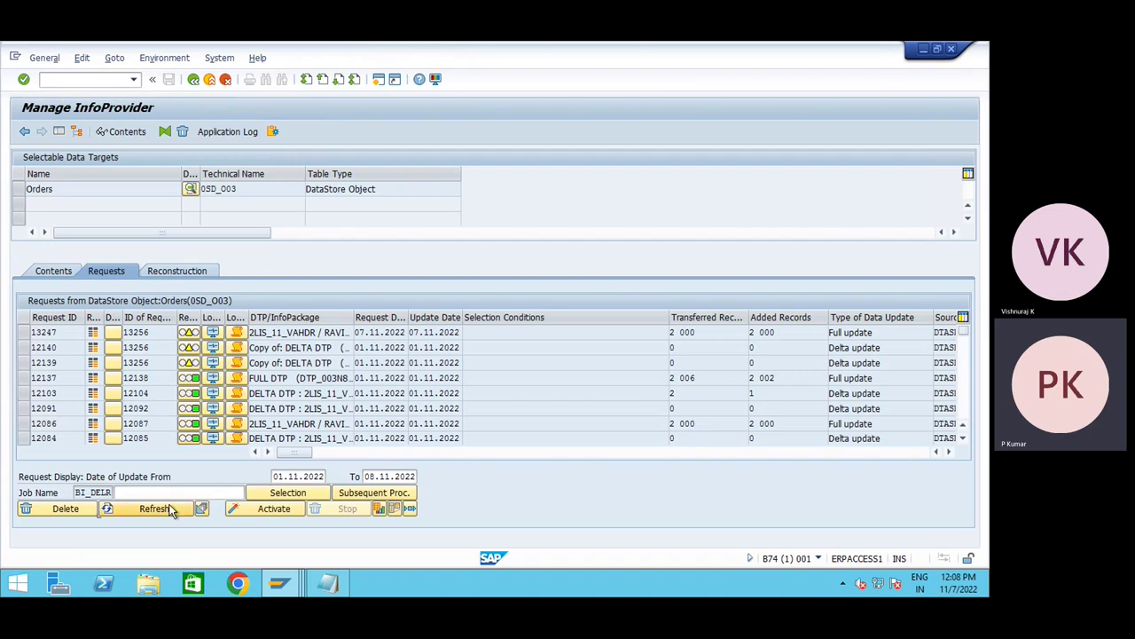
left_click(153, 508)
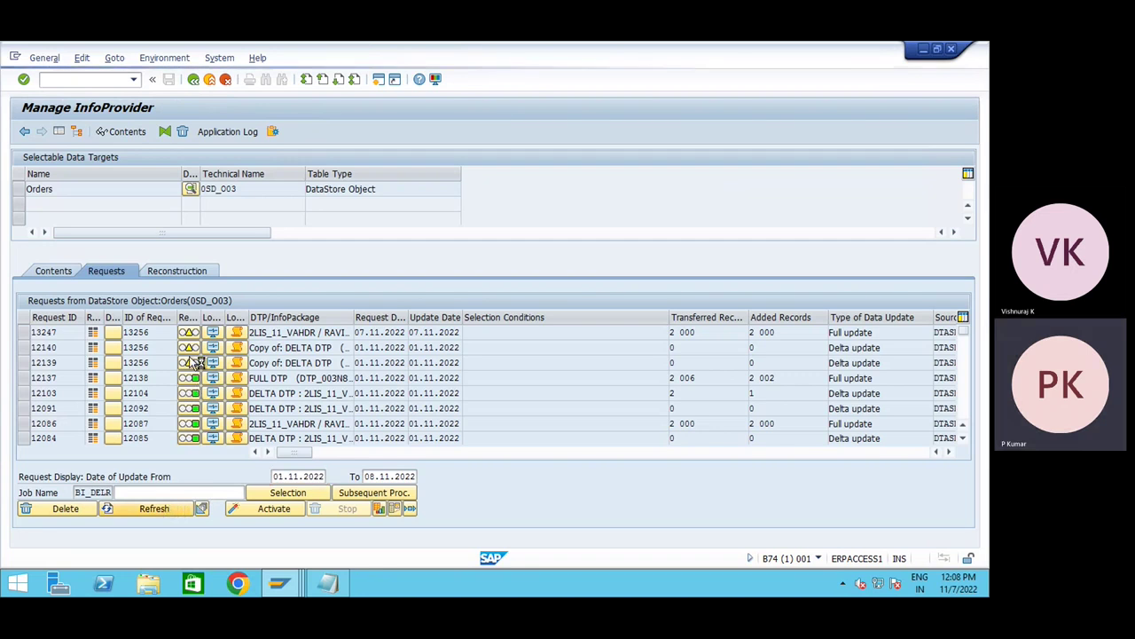
- Check the log of request operations for request 13247 and return to the refreshed request list
left_click(235, 334)
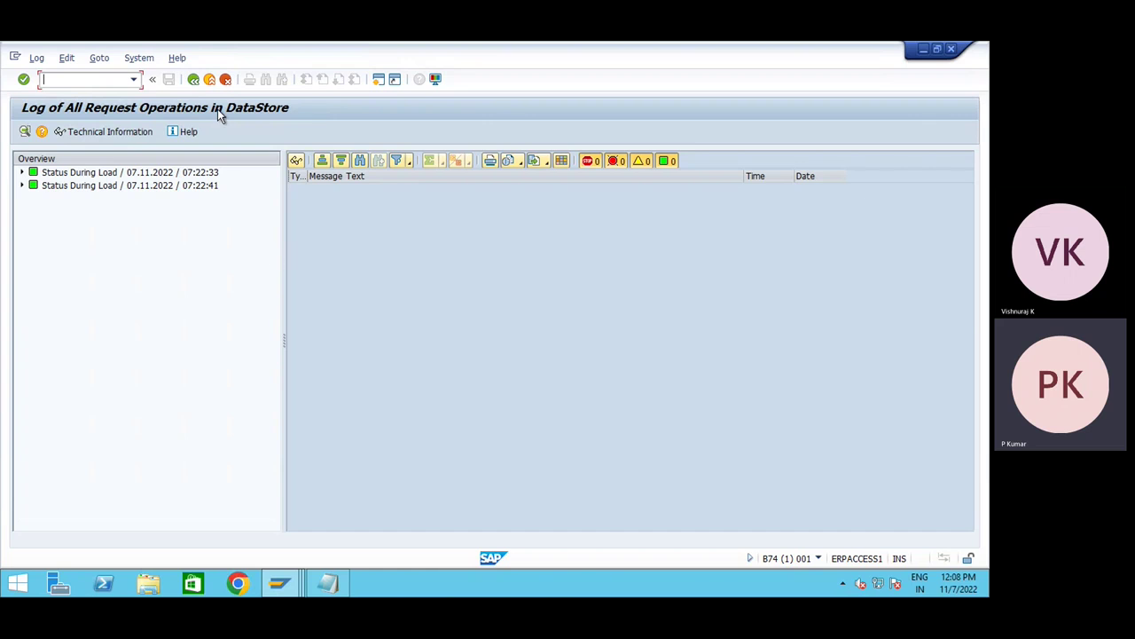
left_click(194, 79)
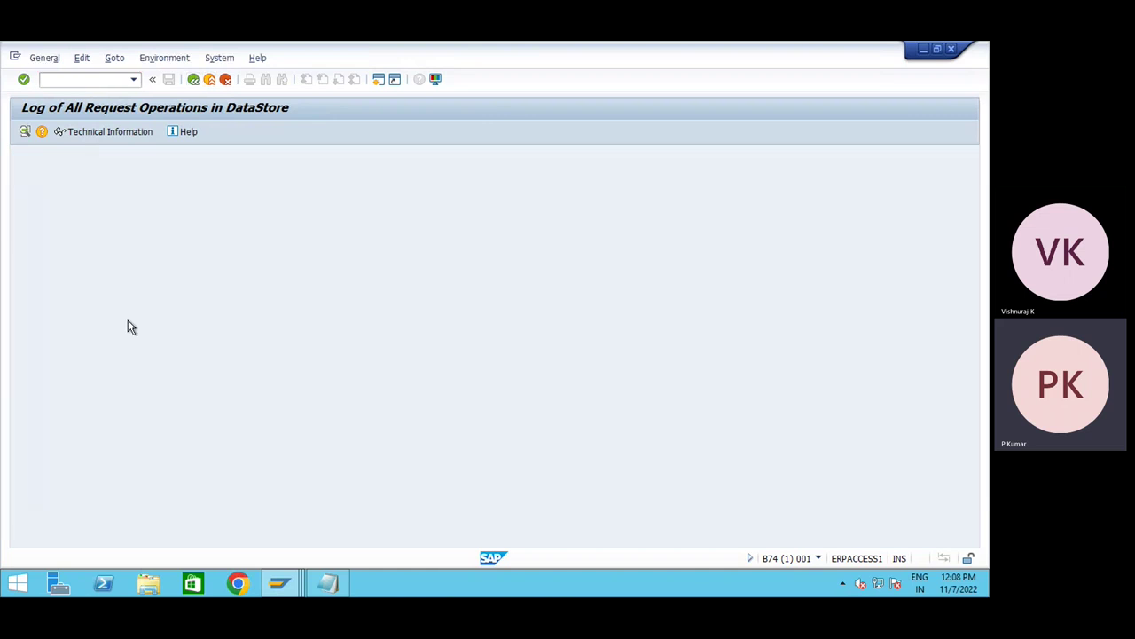
left_click(155, 508)
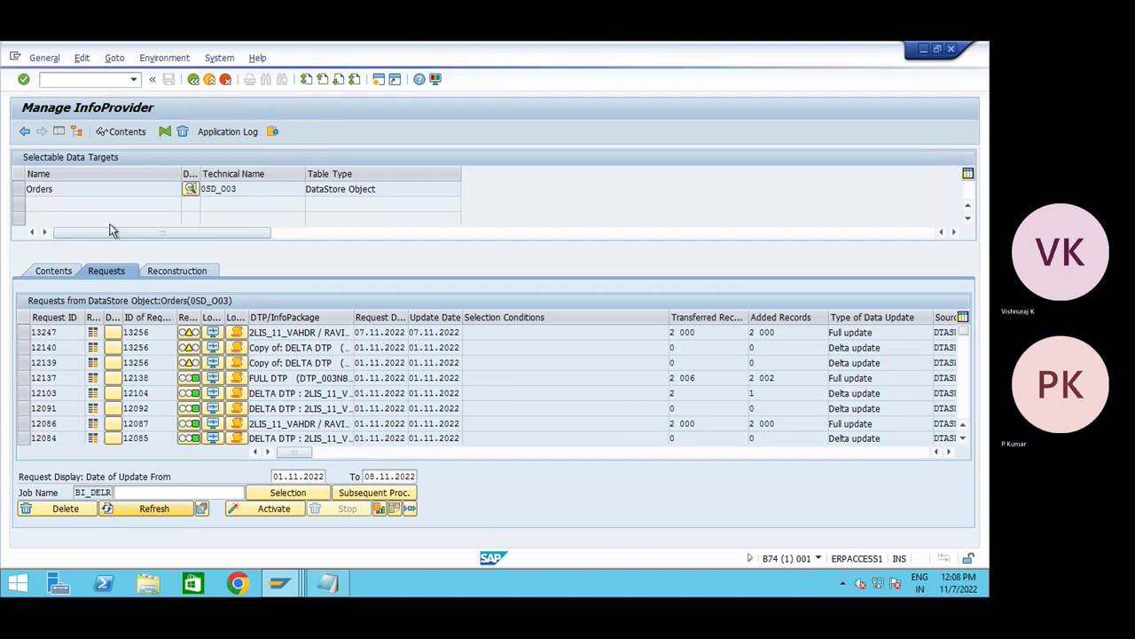
- Look over the InfoObject contents of 0SD_O03 and recheck the activation status in its refreshed request list
left_click(49, 271)
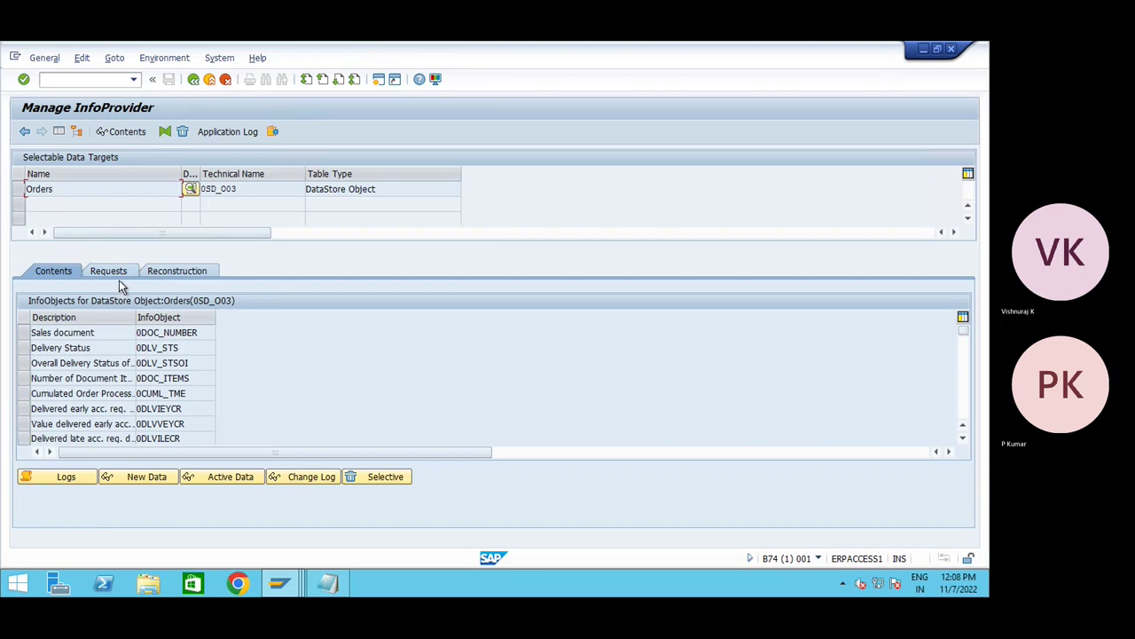
left_click(108, 271)
left_click(168, 509)
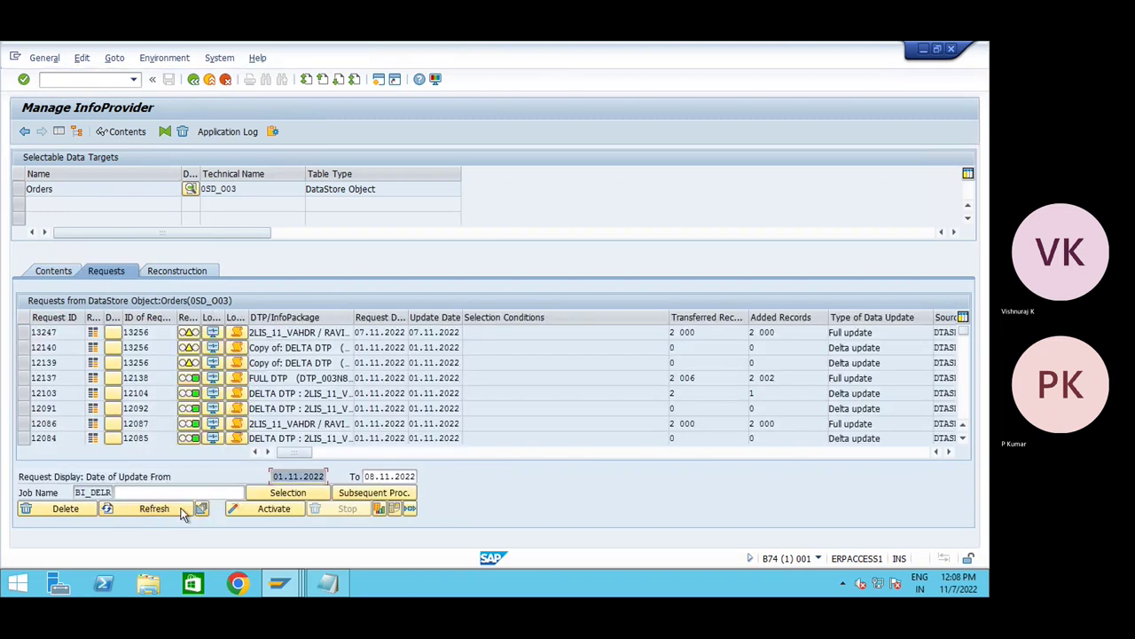
left_click(162, 509)
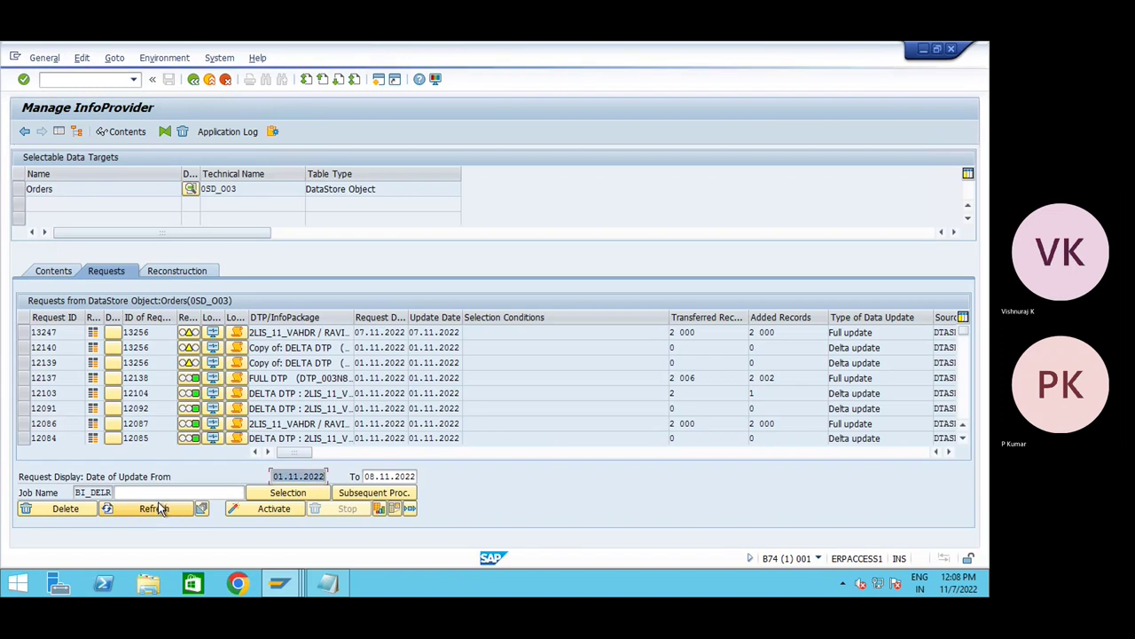
left_click(55, 271)
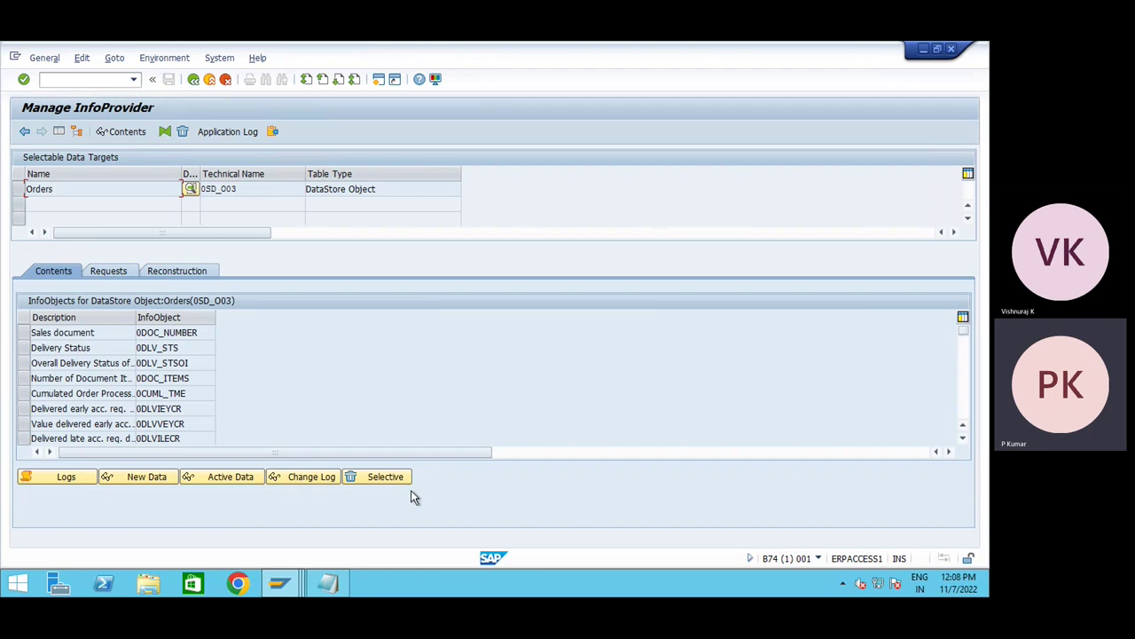
left_click(111, 274)
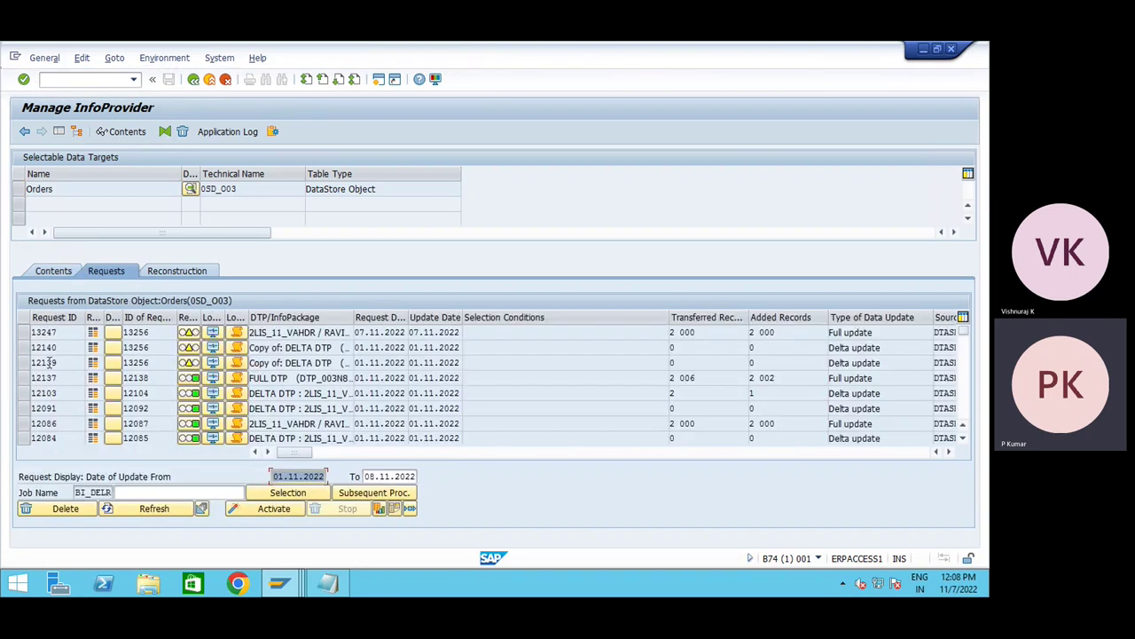
- Open the selective deletion for 0SD_O03 from its contents view and bring up the deletion selections
left_click(53, 275)
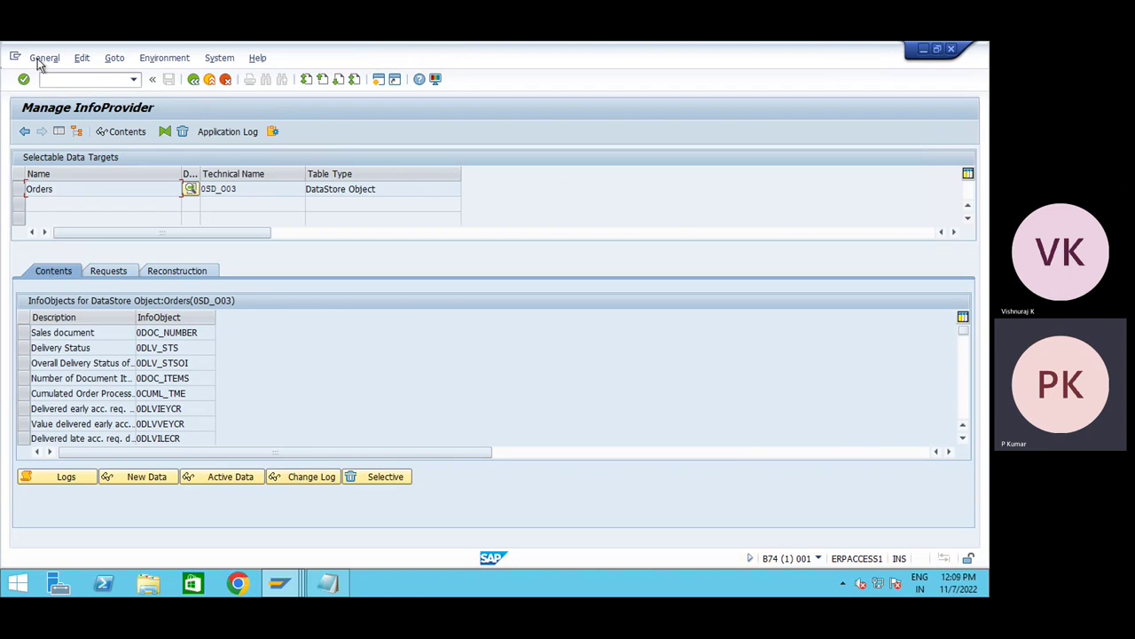
left_click(401, 483)
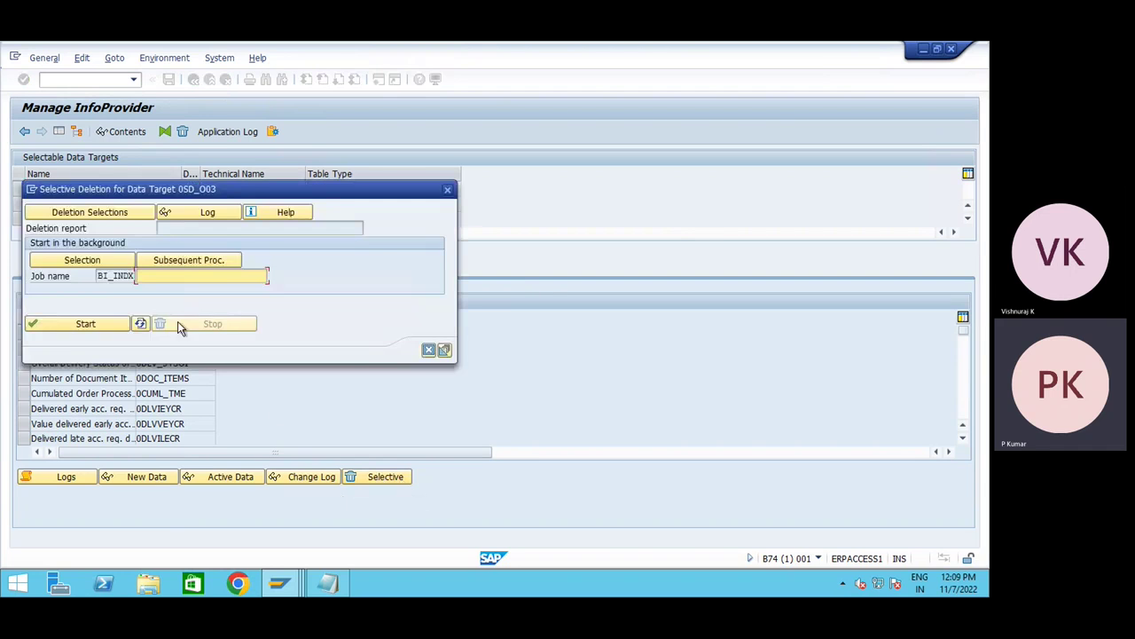
left_click_drag(144, 195, 418, 179)
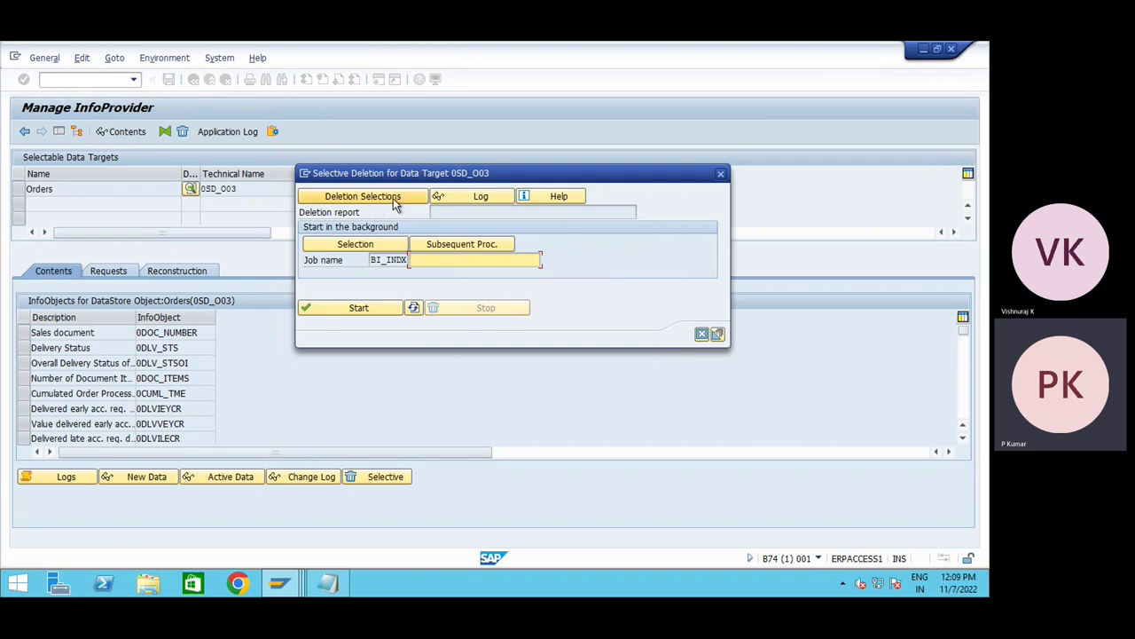
left_click(383, 202)
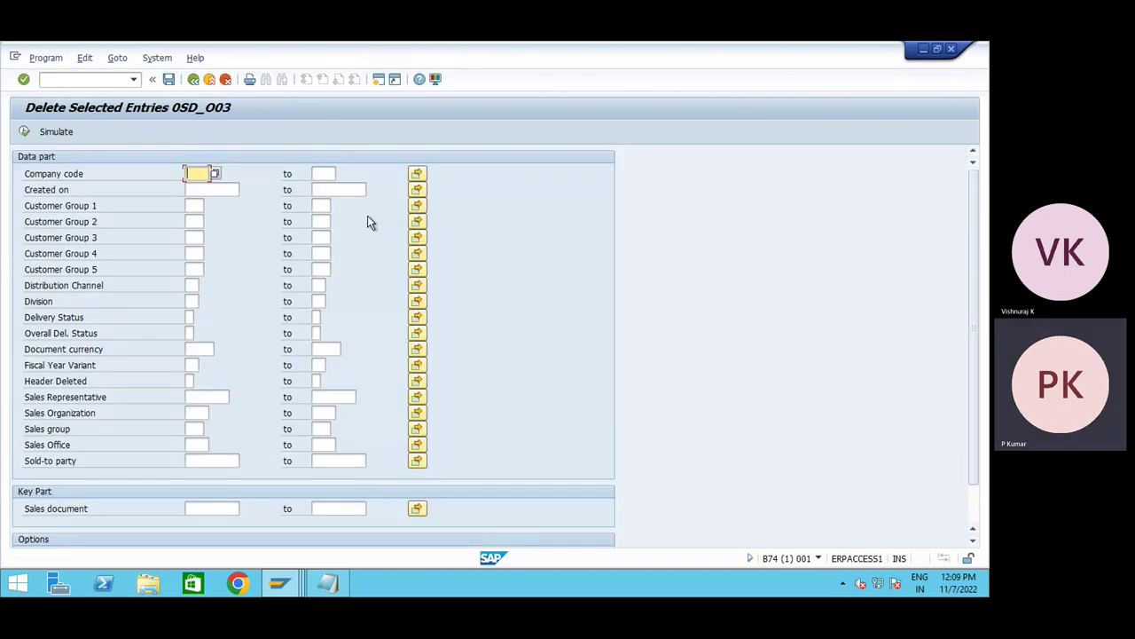
- Restrict the selective deletion to sales document 15, chosen from the possible entries, and confirm the deletion selections
left_click_drag(973, 222, 989, 478)
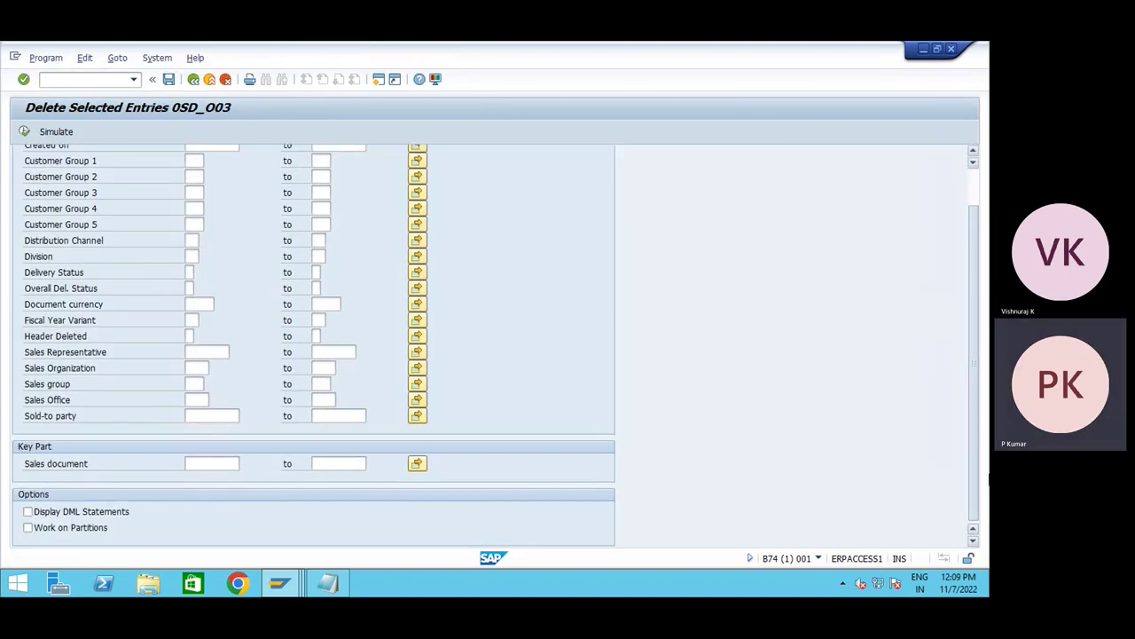
left_click(215, 463)
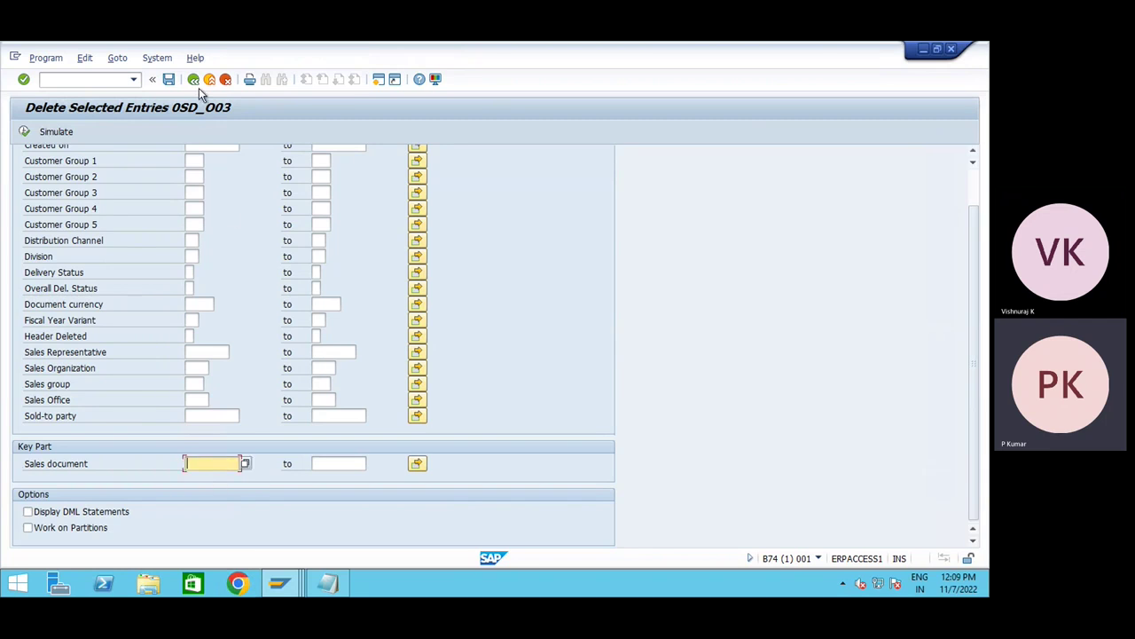
left_click(246, 463)
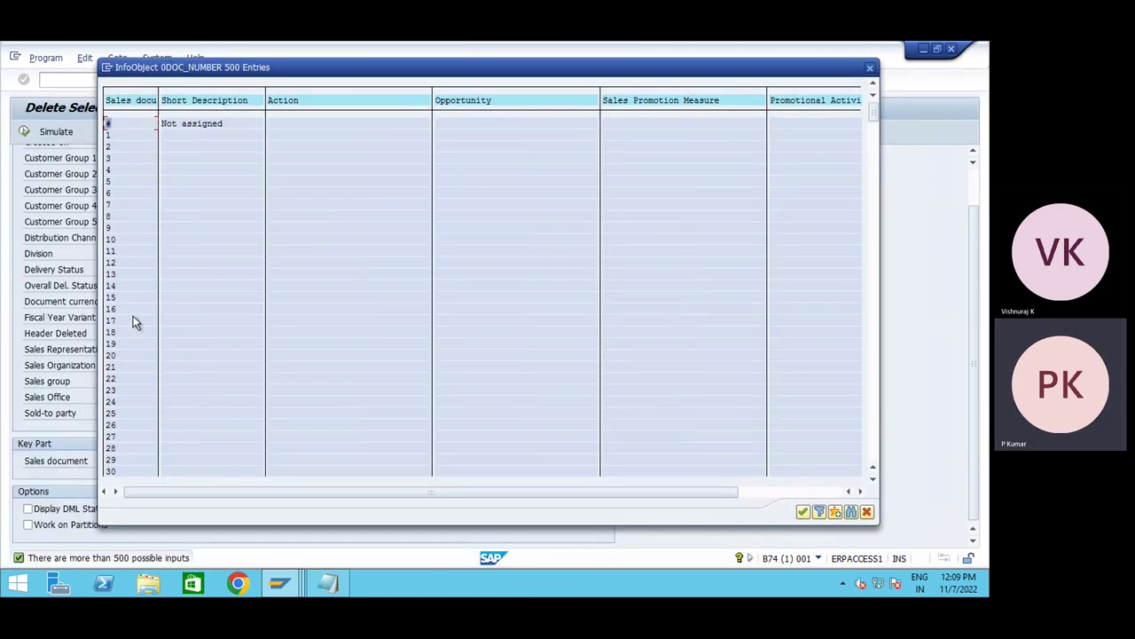
double_click(114, 297)
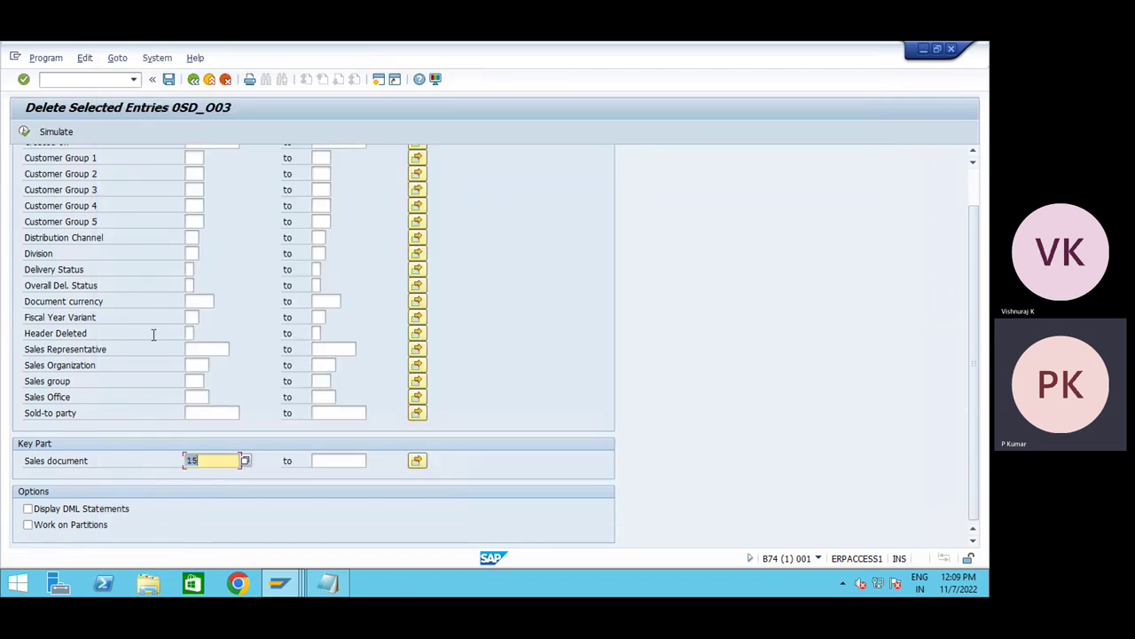
scroll(153, 334, "up", 2)
left_click(24, 132)
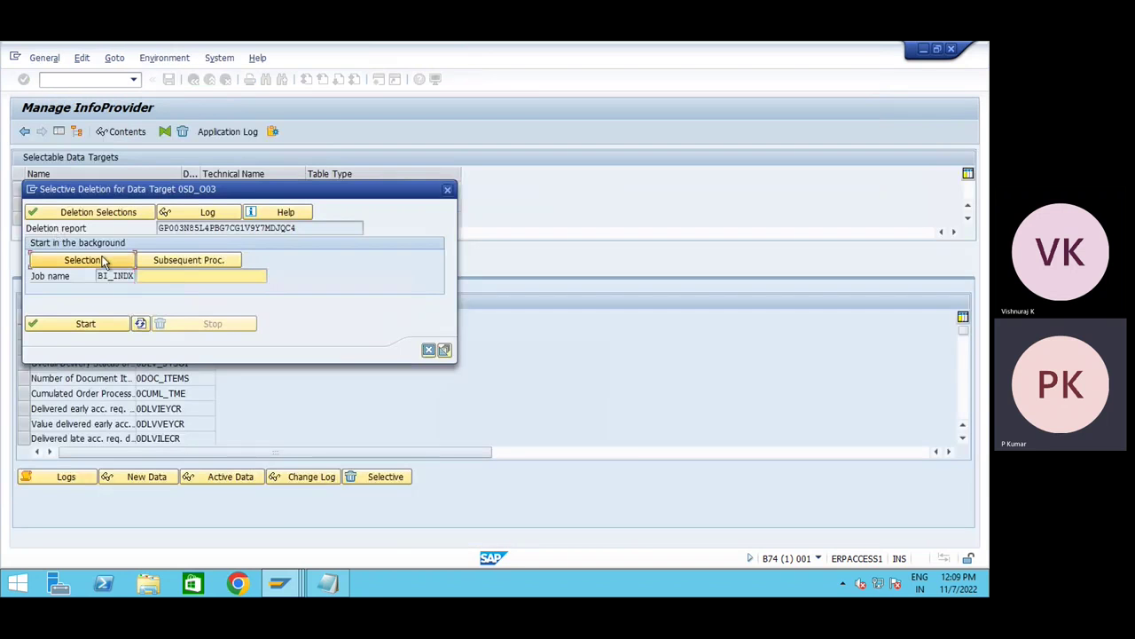
- Set the background job of the selective deletion for 0SD_O03 to an immediate start and confirm the start parameters
left_click(101, 260)
left_click_drag(202, 193, 401, 162)
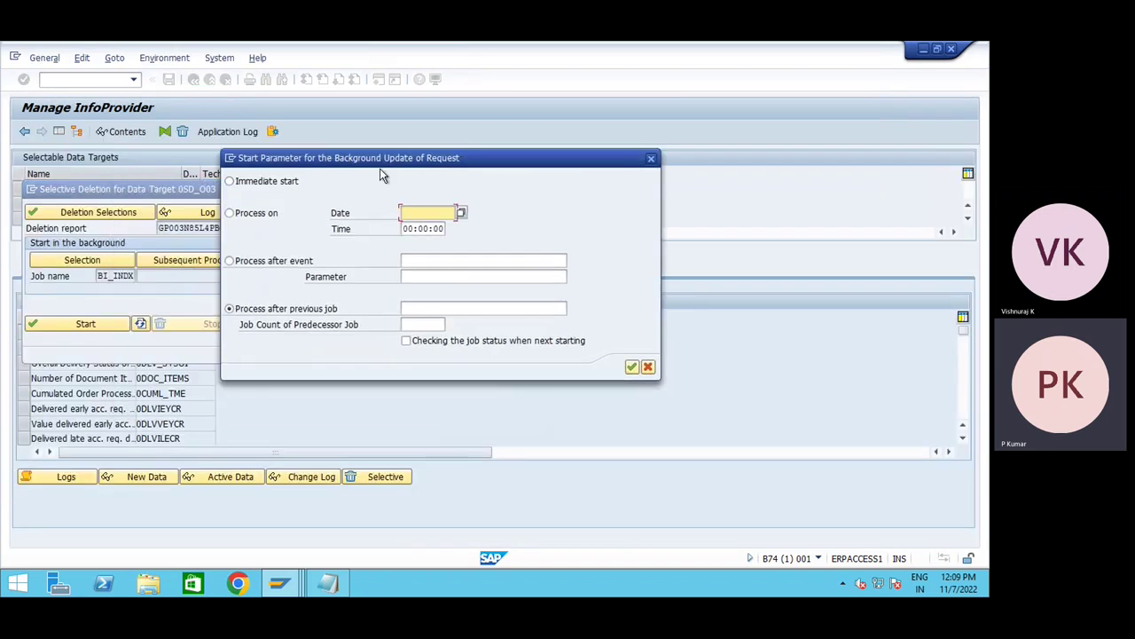
left_click(263, 182)
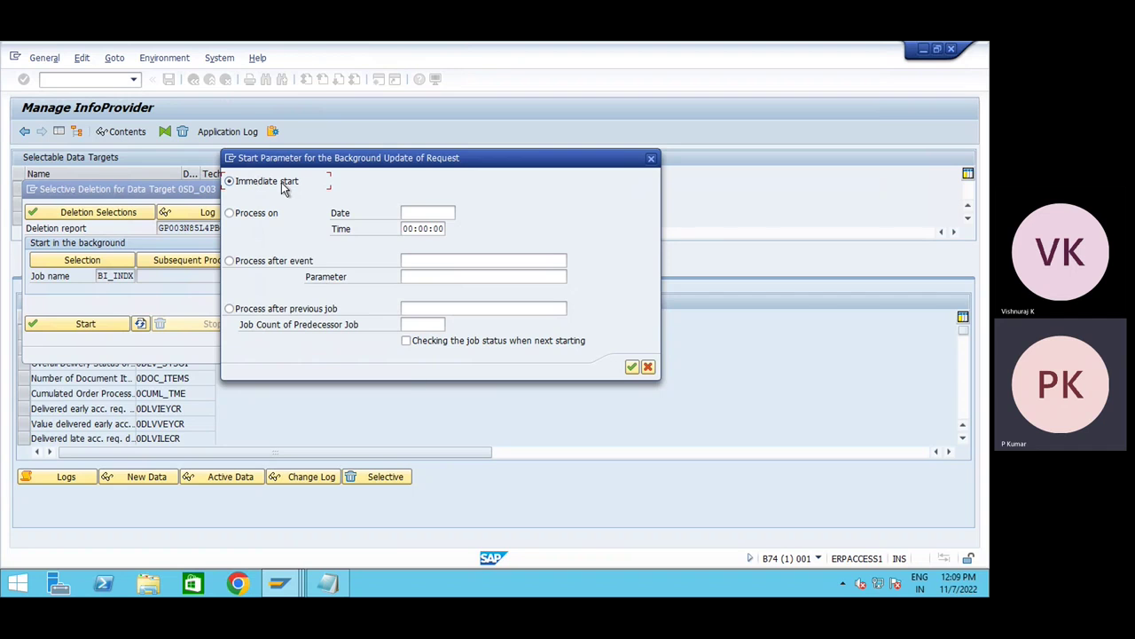
left_click(630, 366)
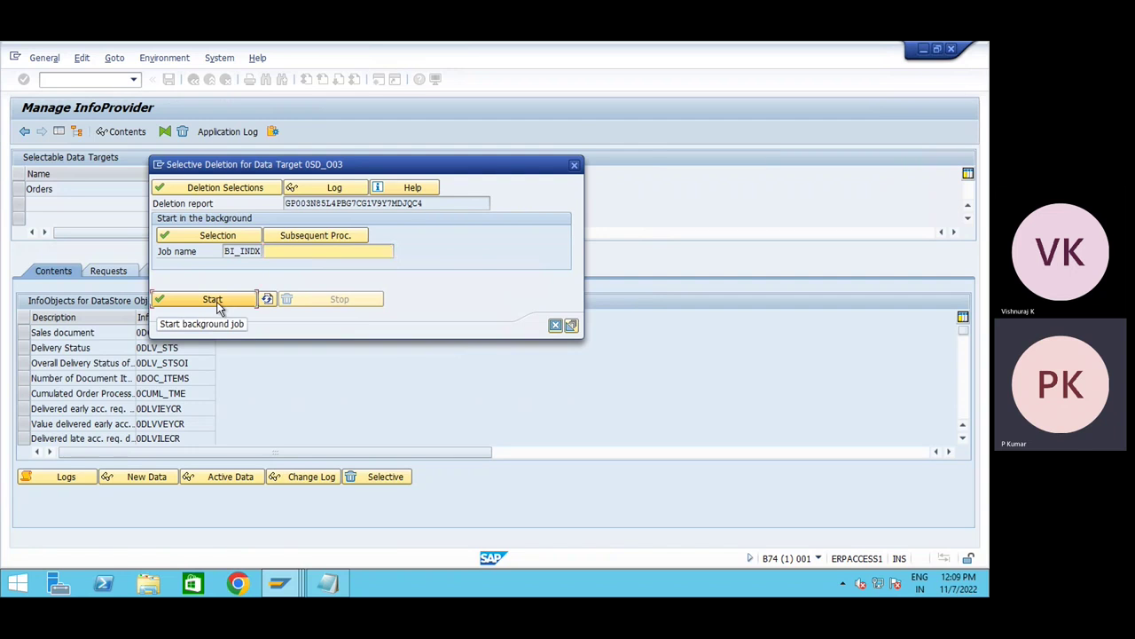
- Start the selective deletion for 0SD_O03 and confirm deleting only the active data from the A-table
left_click(213, 300)
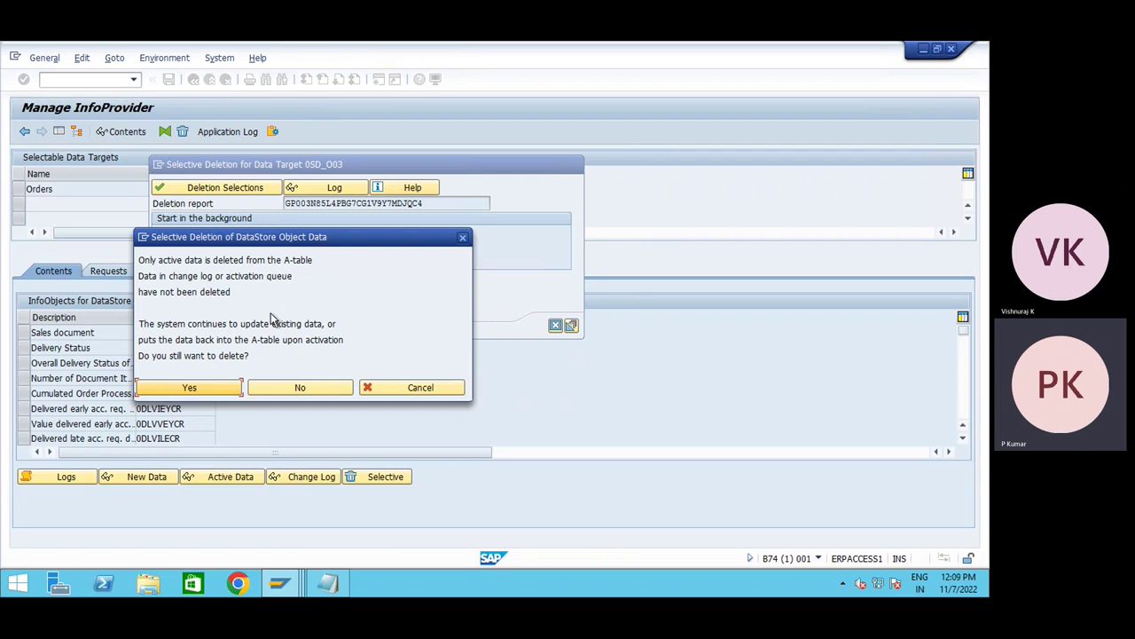
left_click_drag(226, 276, 293, 276)
left_click_drag(168, 276, 317, 279)
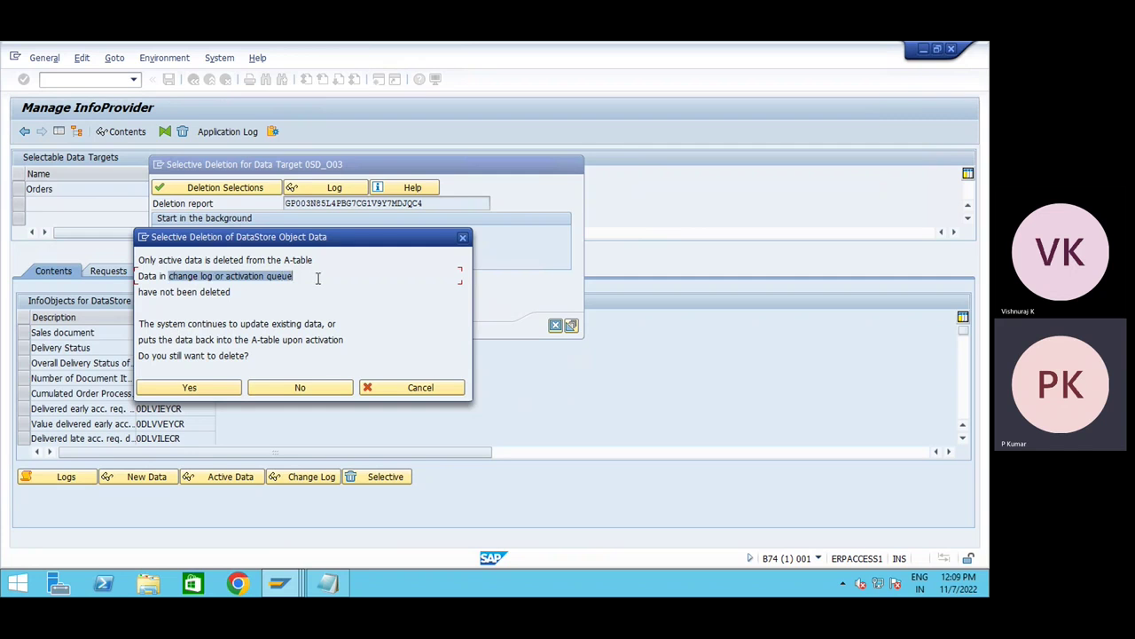
left_click(213, 390)
left_click(212, 390)
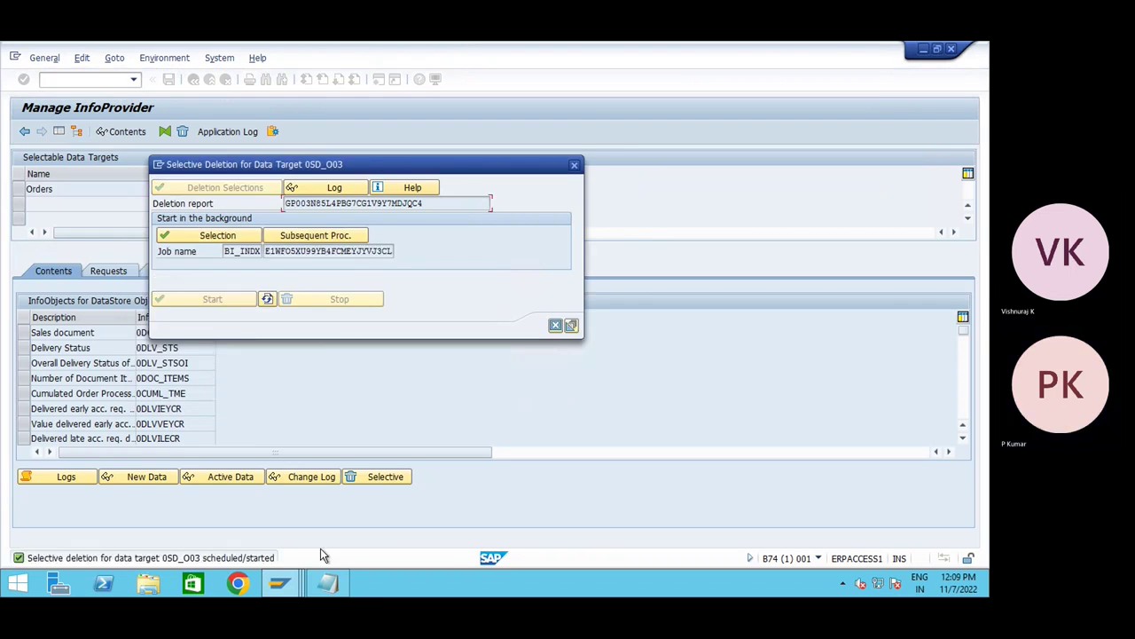
- Check the deletion's background job and its job log, then return and close the selective deletion dialog
left_click(571, 326)
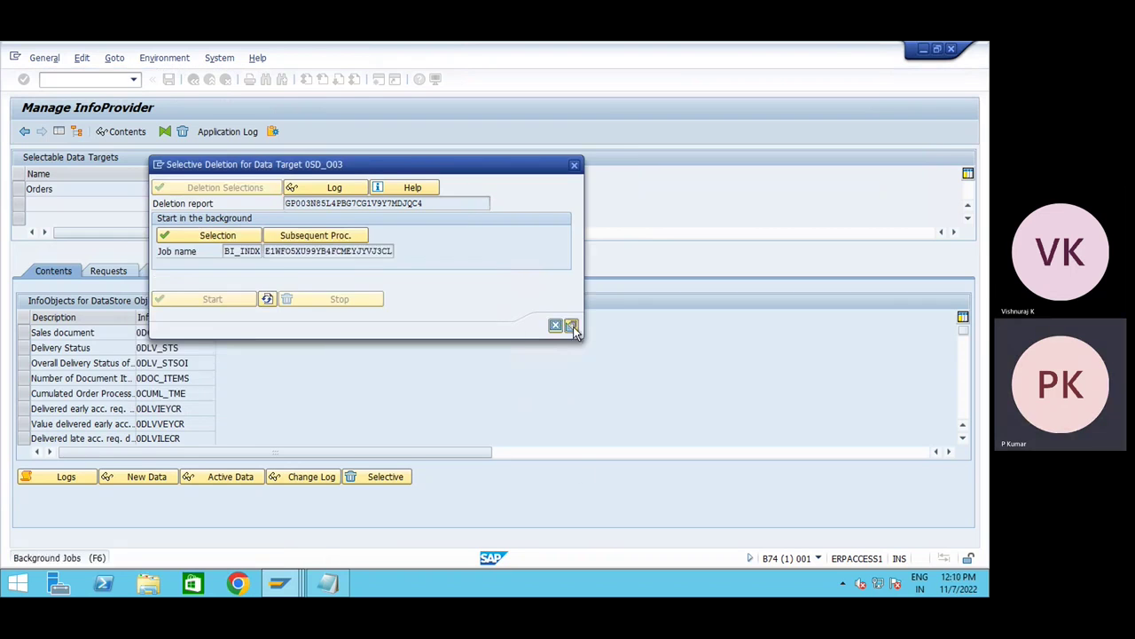
left_click(49, 132)
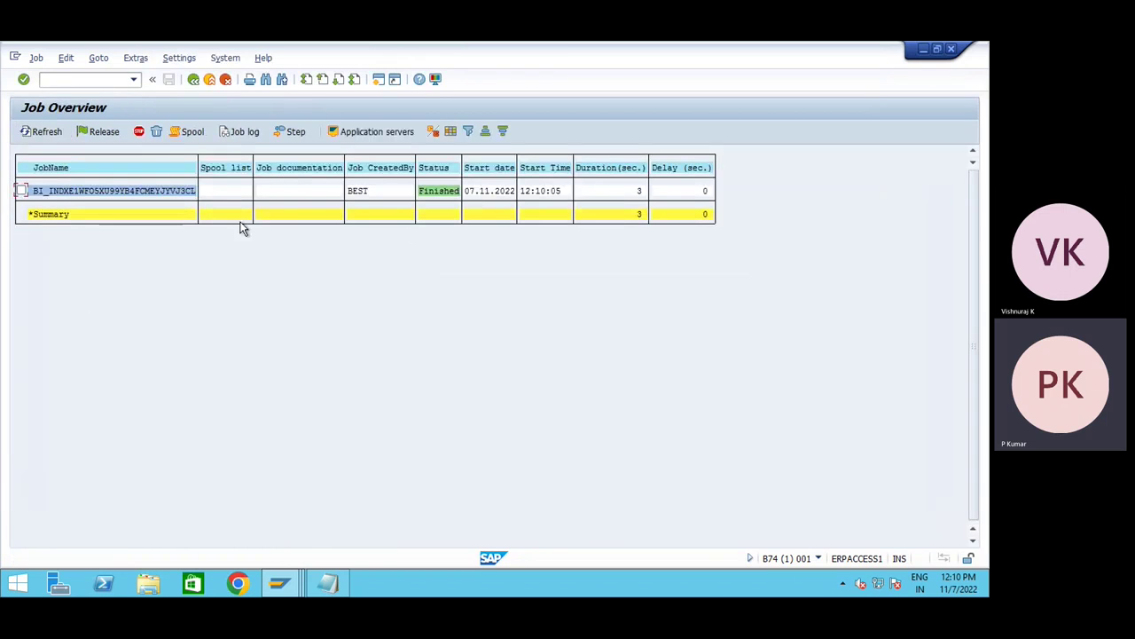
left_click(22, 191)
left_click(239, 132)
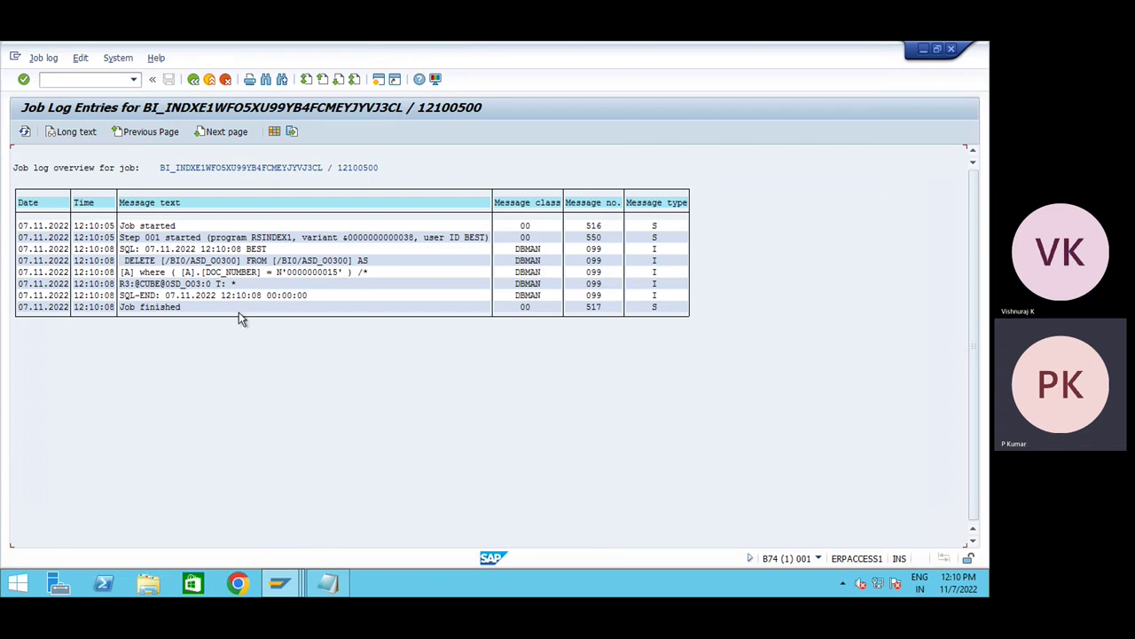
left_click(193, 80)
left_click(193, 80)
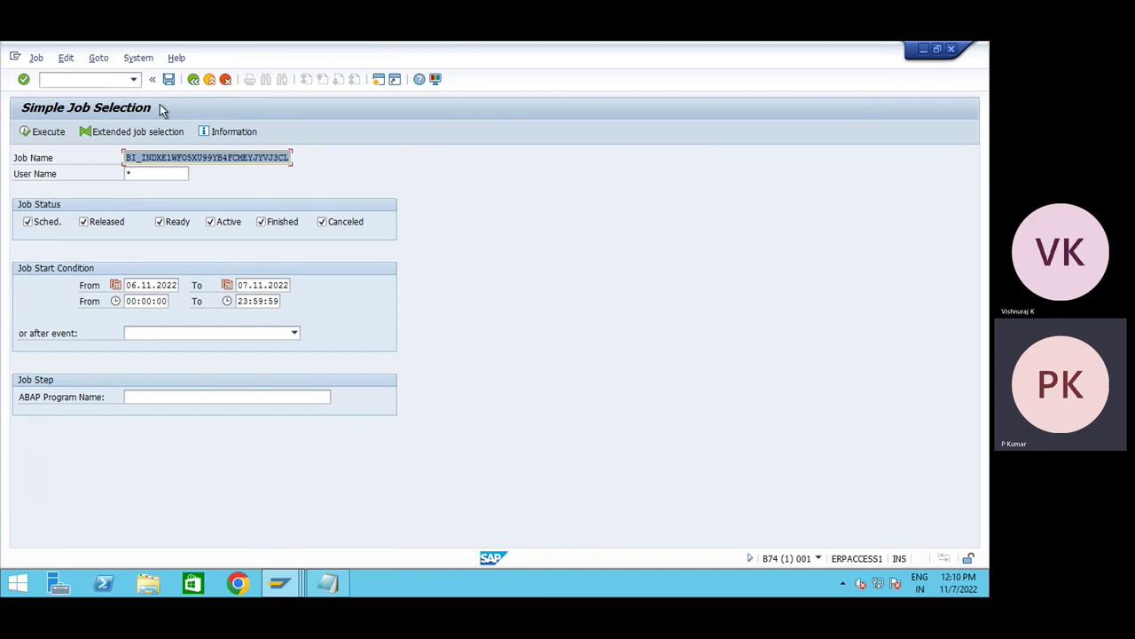
left_click(193, 80)
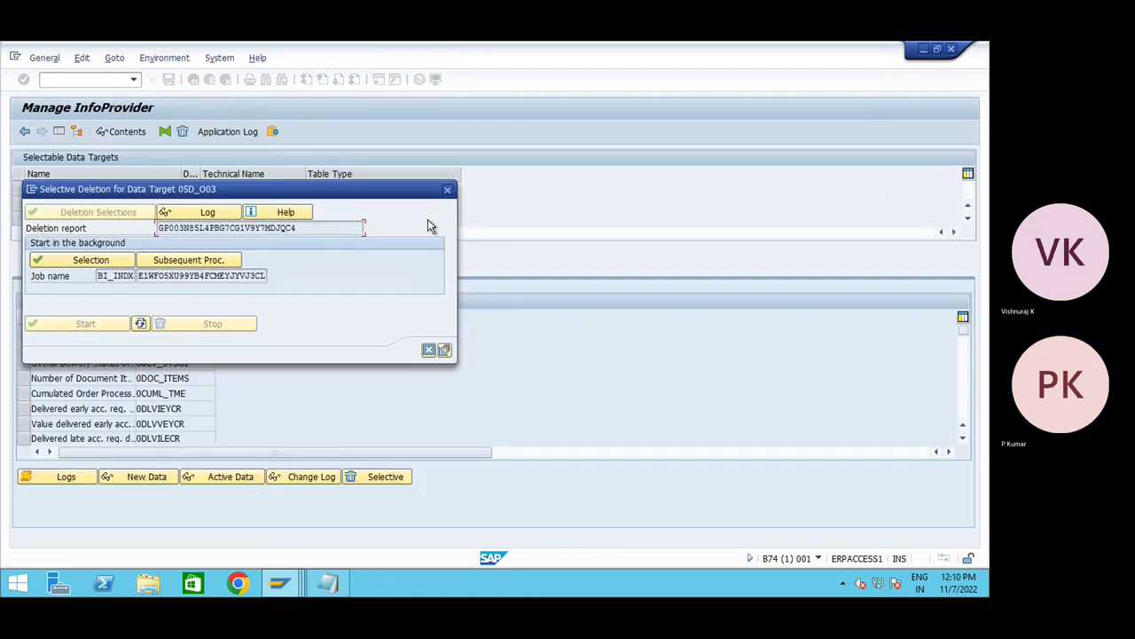
left_click(447, 191)
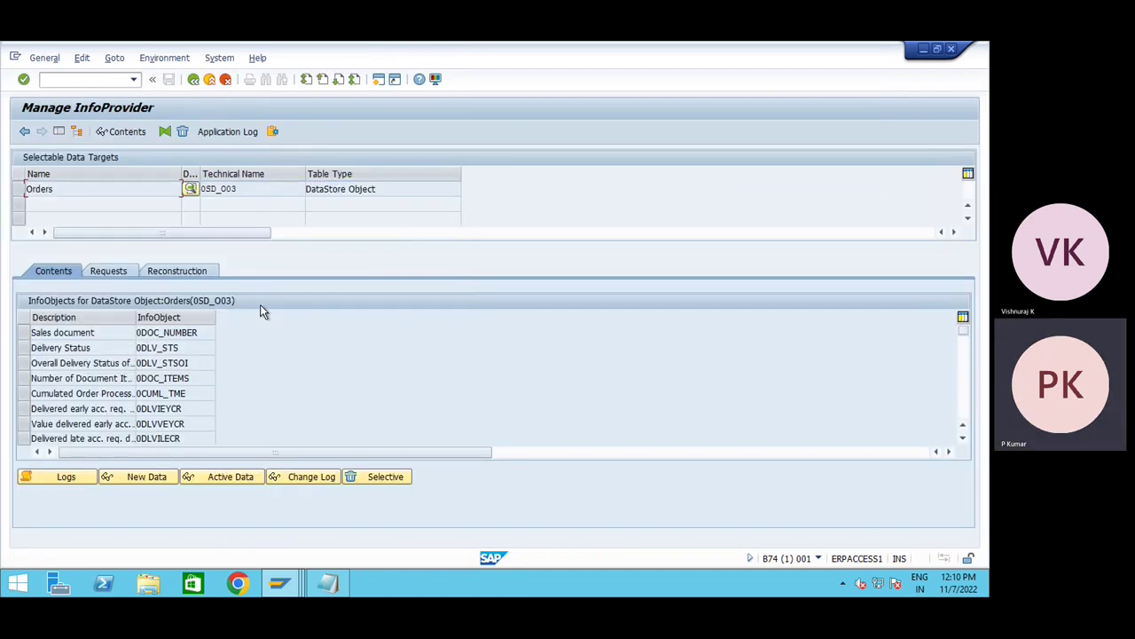
- Open the active data table of 0SD_O03 from its contents view and count the entries for DOC_NUMBER 15
left_click(108, 271)
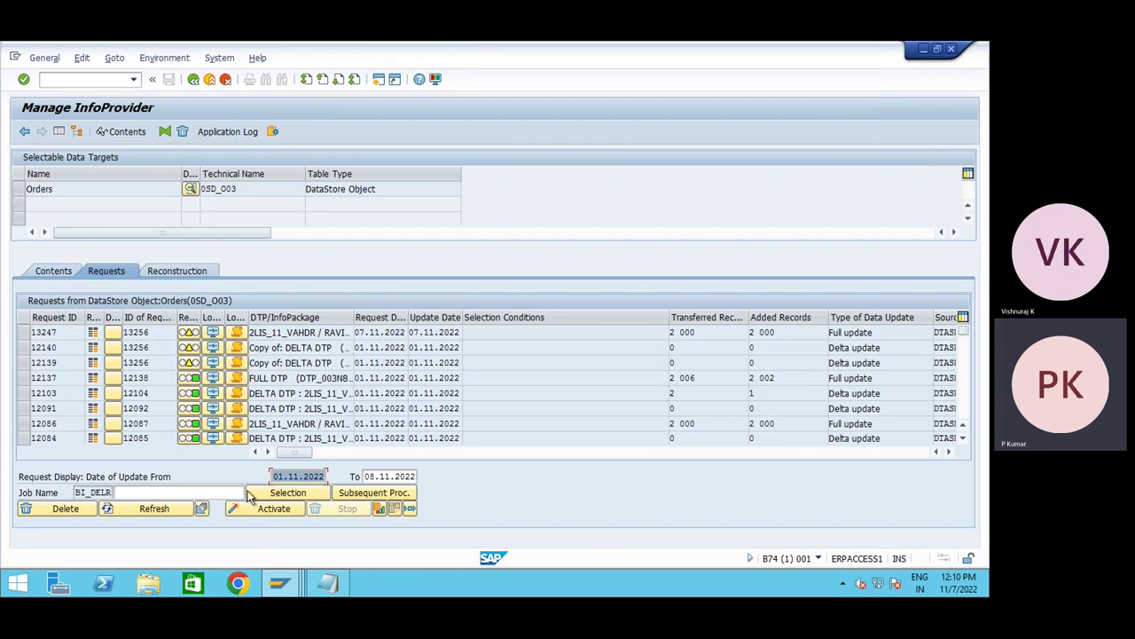
left_click(55, 271)
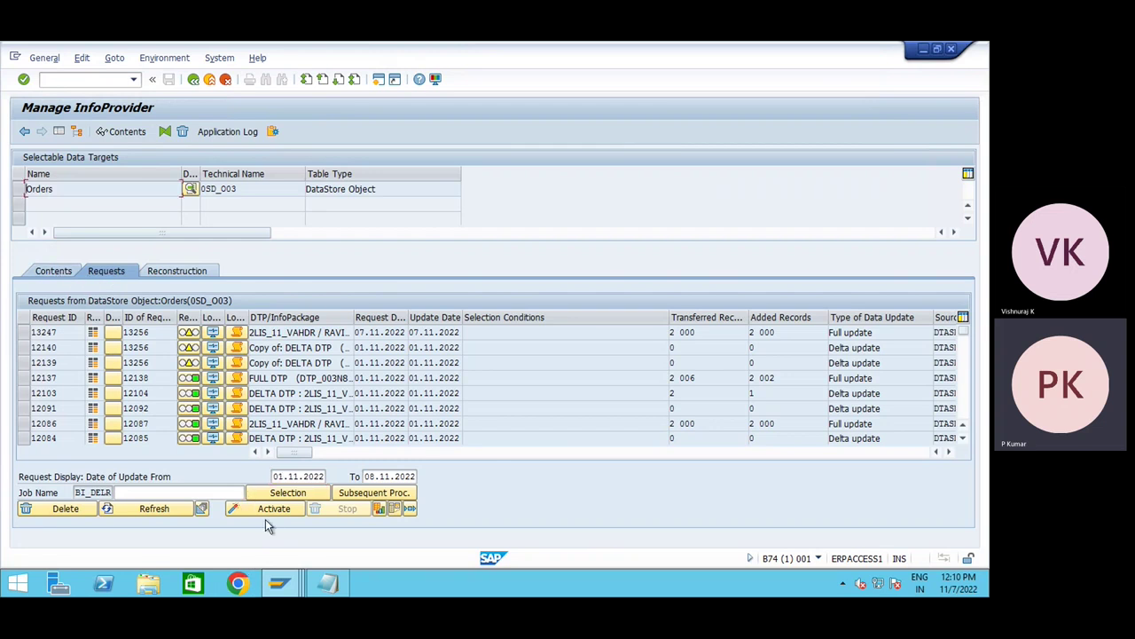
left_click(231, 477)
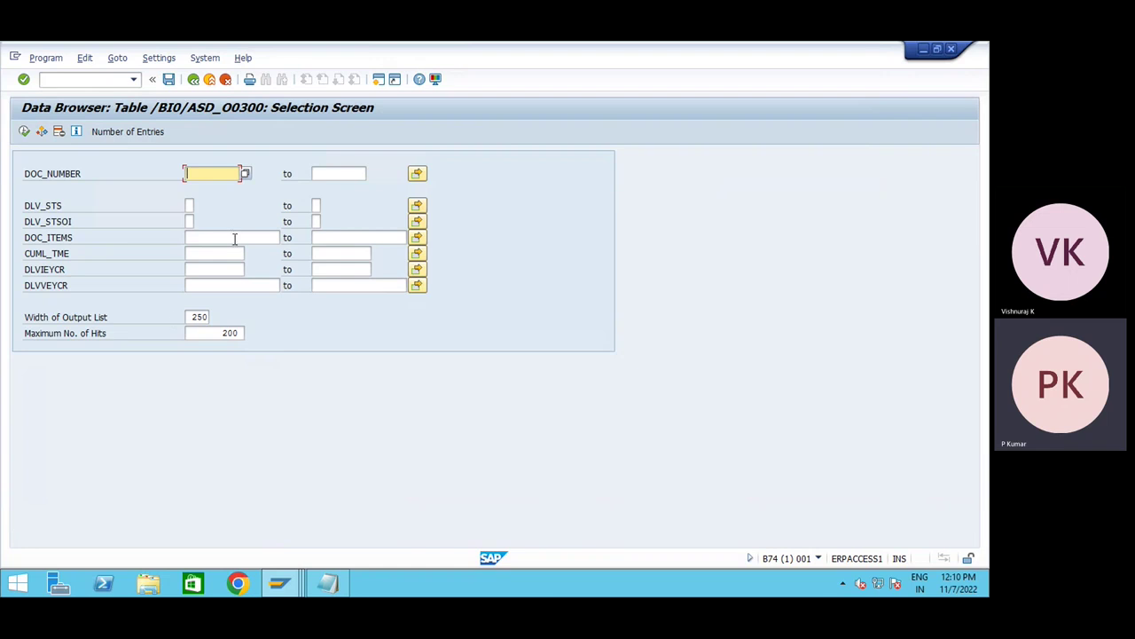
type("15")
left_click_drag(227, 233, 542, 179)
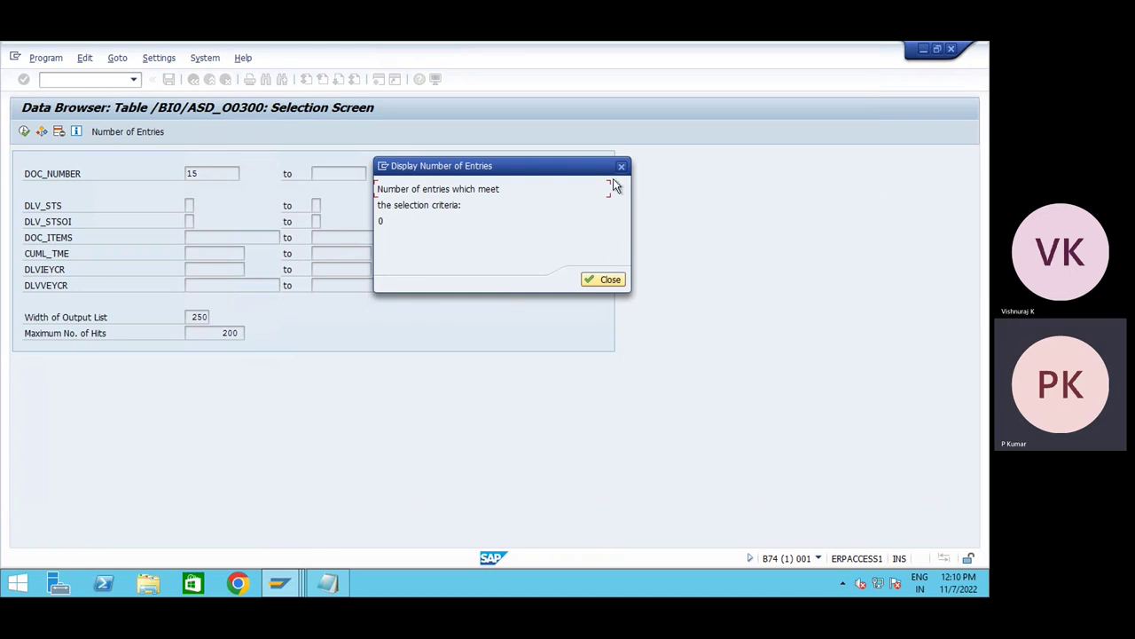
left_click(610, 279)
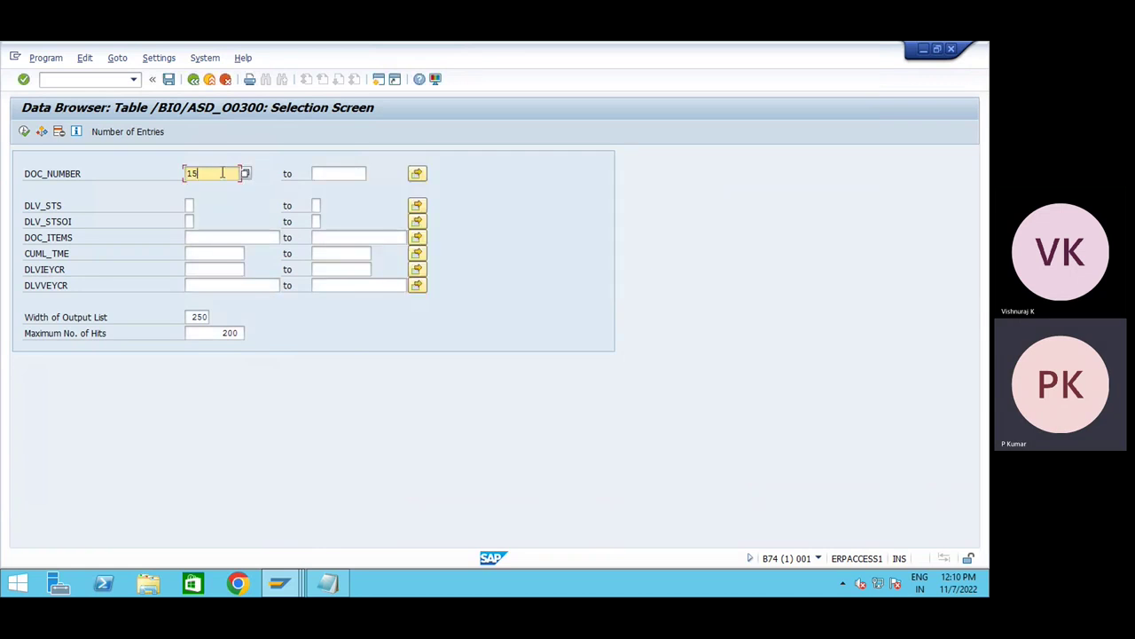
- Count the active data entries for DOC_NUMBER 16 and close the result
type("16")
left_click(98, 131)
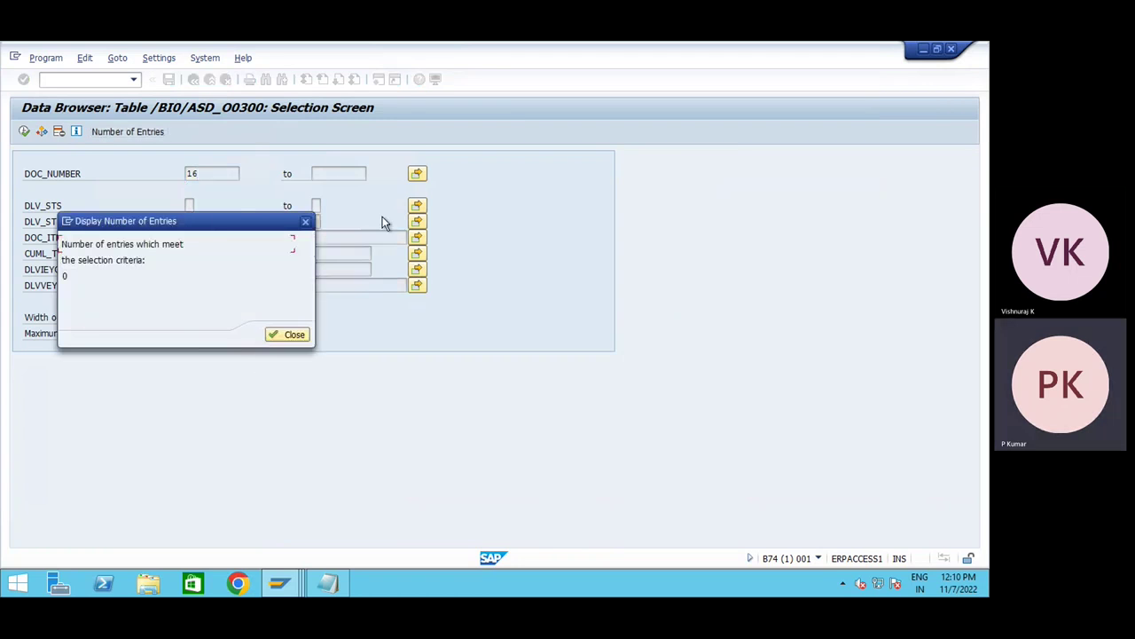
left_click(305, 220)
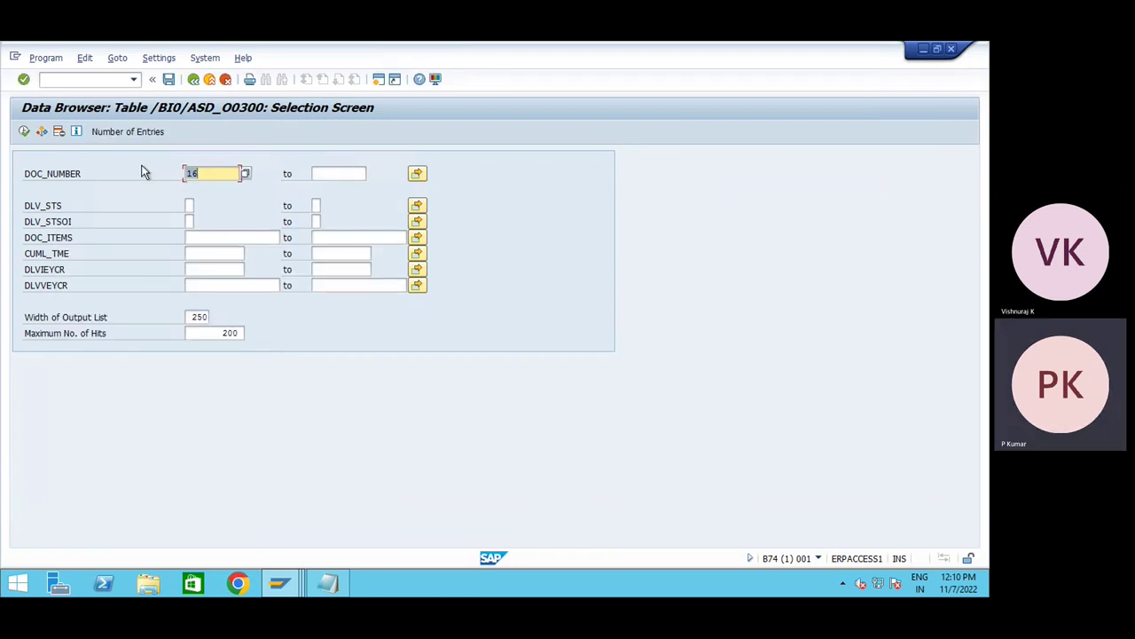
- List the active data without a DOC_NUMBER restriction, widen the Sales document column, and return to the selection screen
key("Delete")
left_click(24, 130)
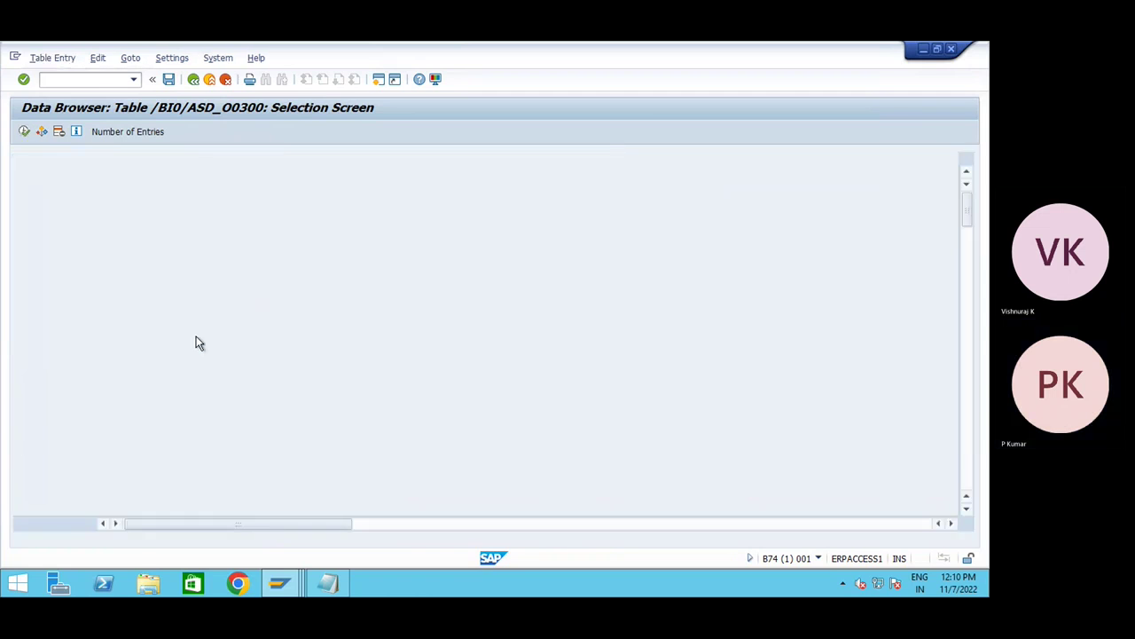
left_click_drag(95, 158, 140, 158)
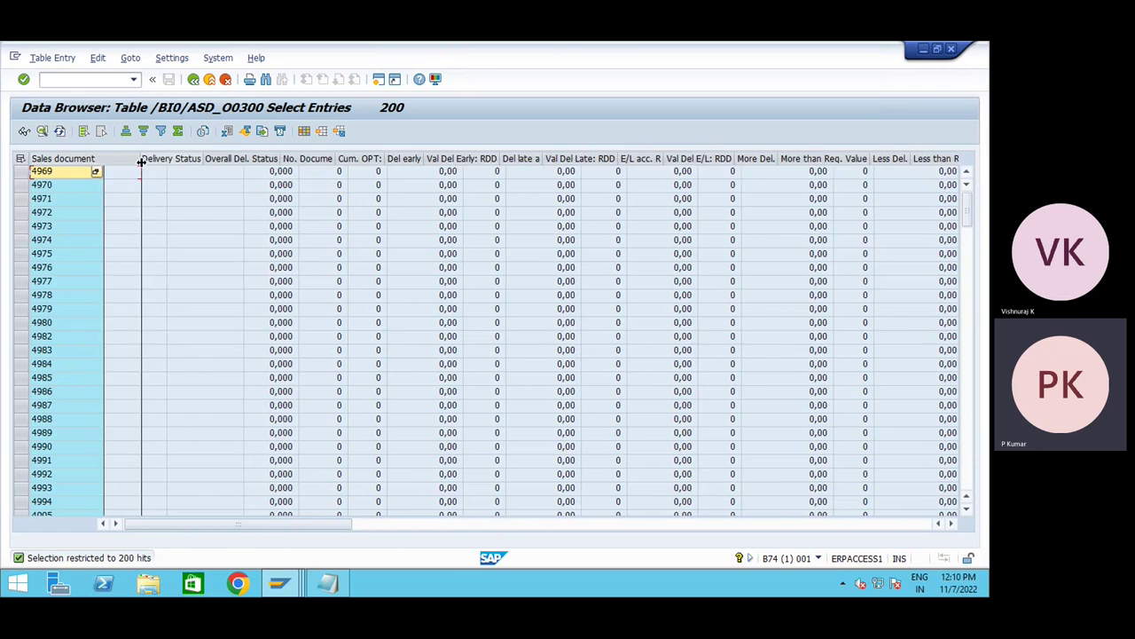
left_click(194, 79)
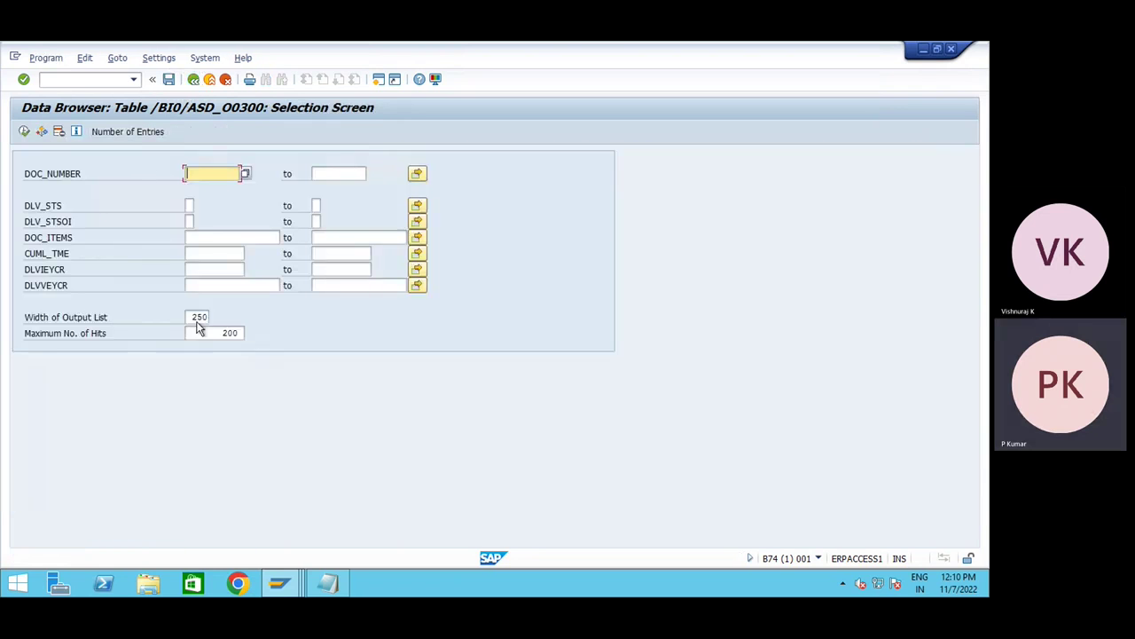
- Clear the maximum number of hits and list all active data entries of table /BI0/ASD_O0300
left_click(224, 332)
key("shift+End")
key("Delete")
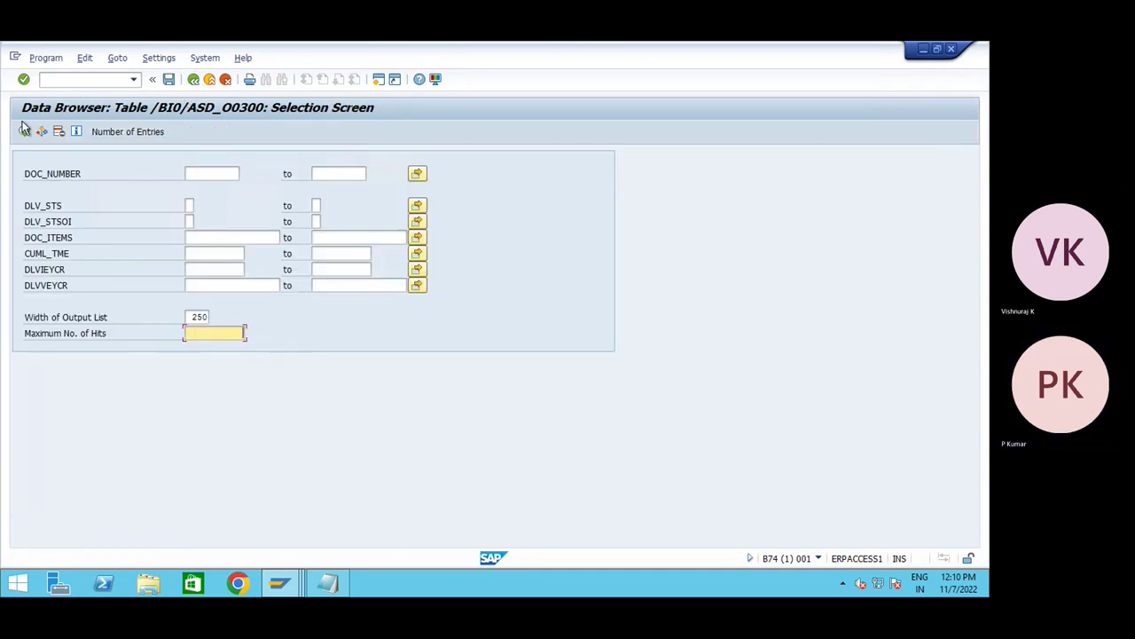
left_click(51, 180)
key("F8")
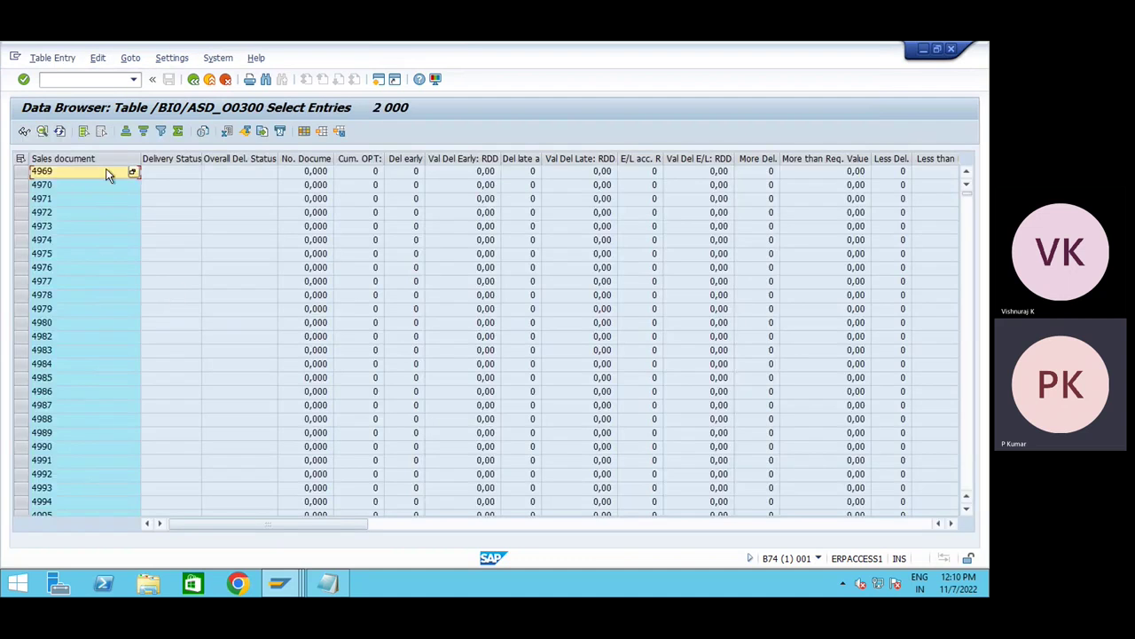
- Filter the listed entries on sales document 15, then return to the management view of 0SD_O03
left_click(112, 158)
left_click(161, 131)
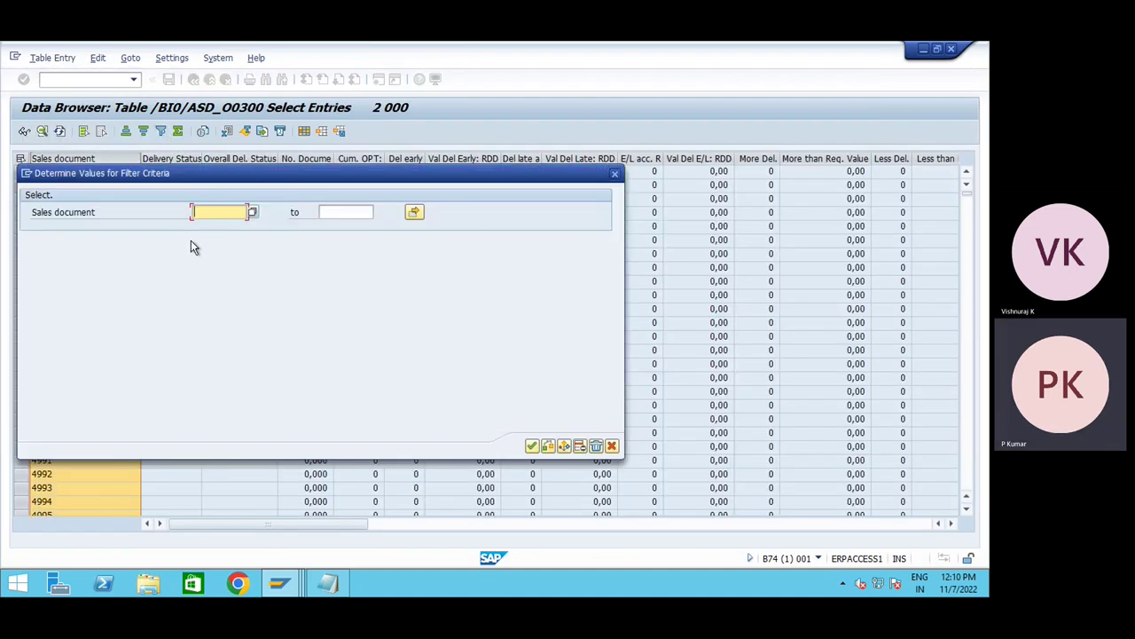
type("15")
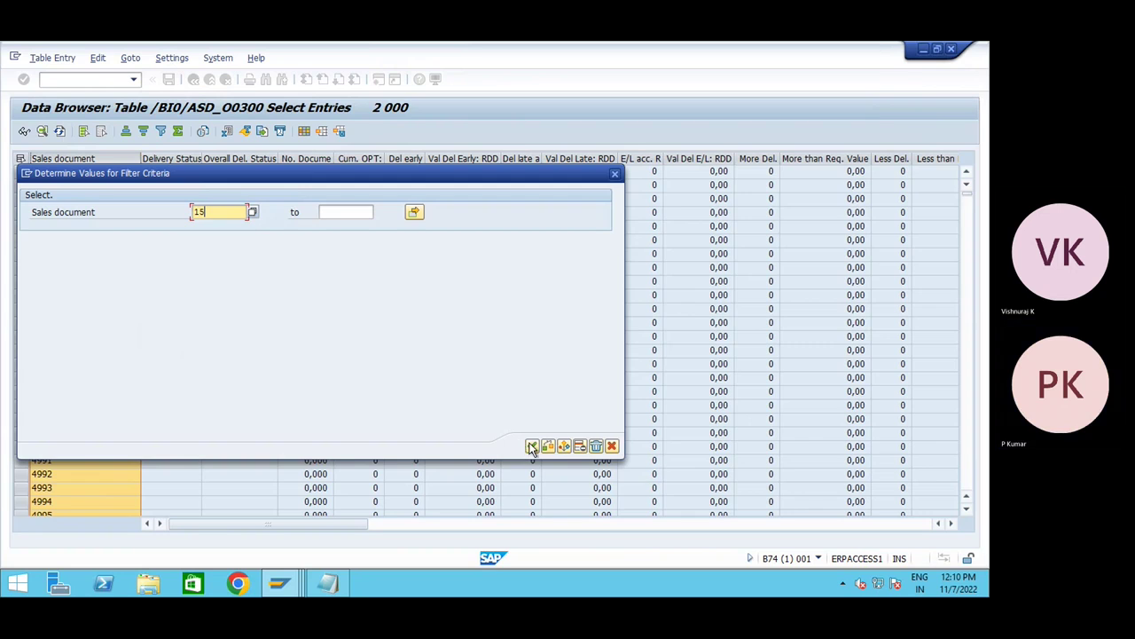
left_click(532, 445)
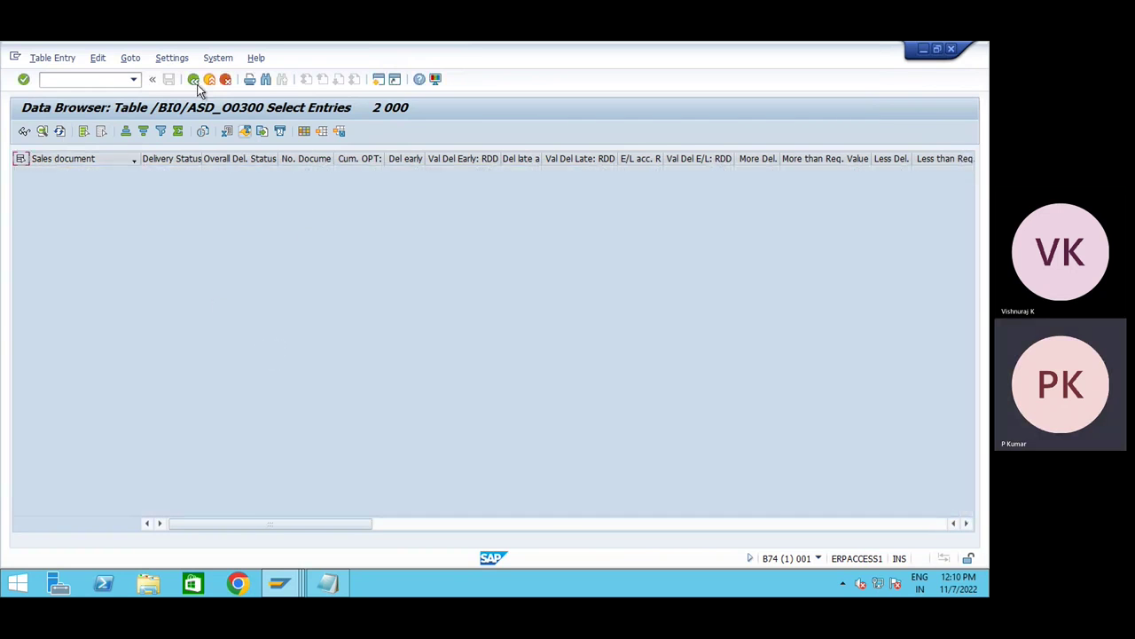
left_click(193, 80)
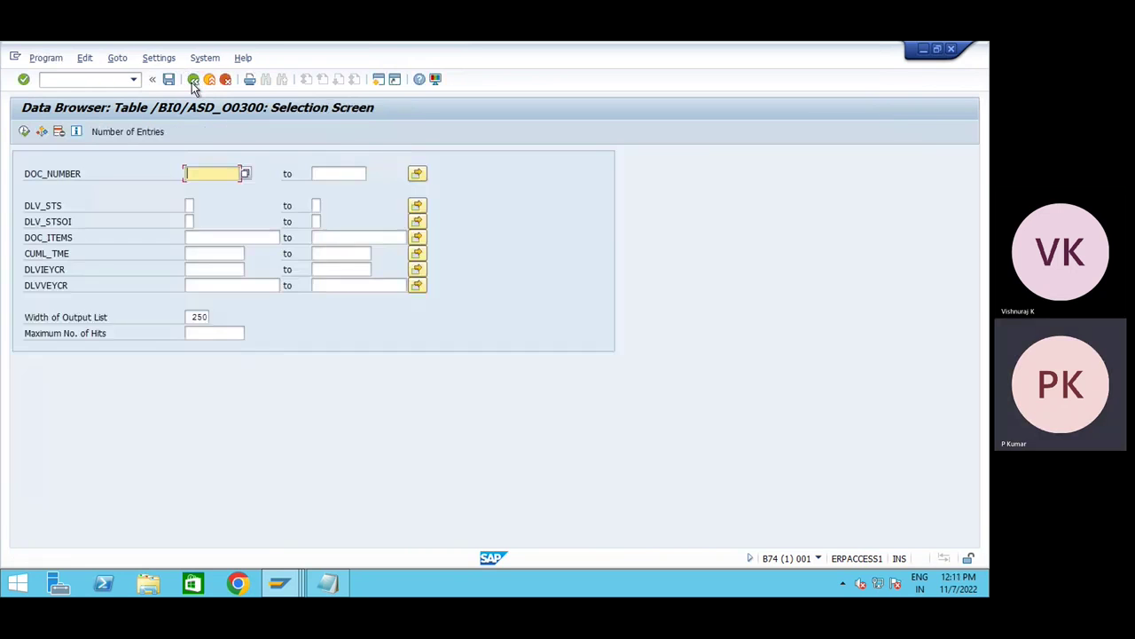
left_click(194, 80)
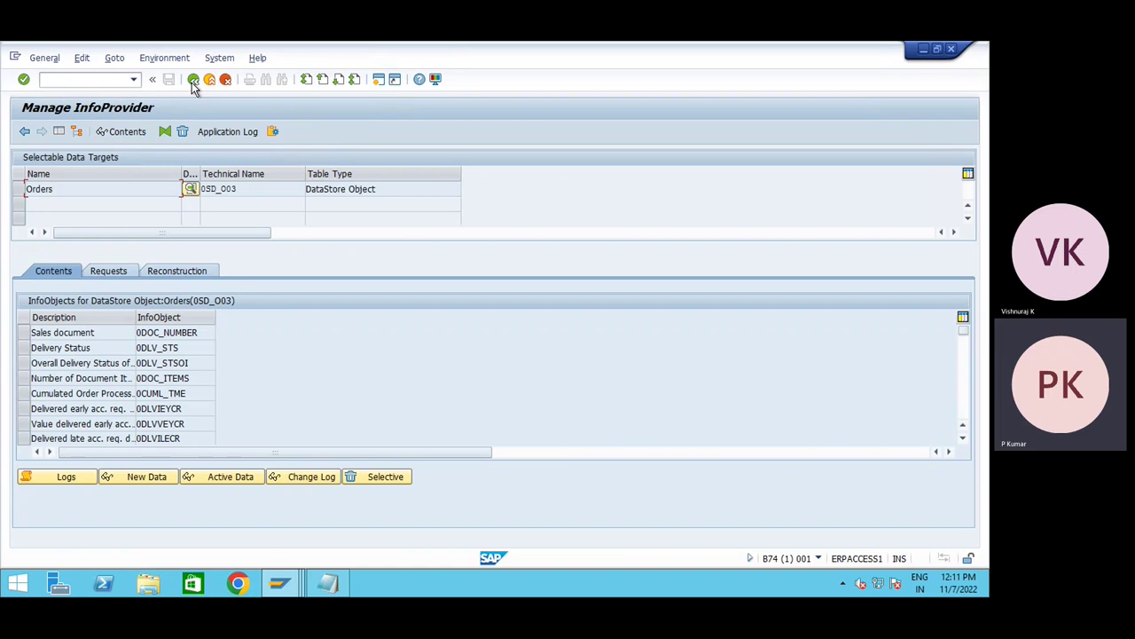
- Refresh the request list of 0SD_O03 and check the status of its requests
left_click(116, 275)
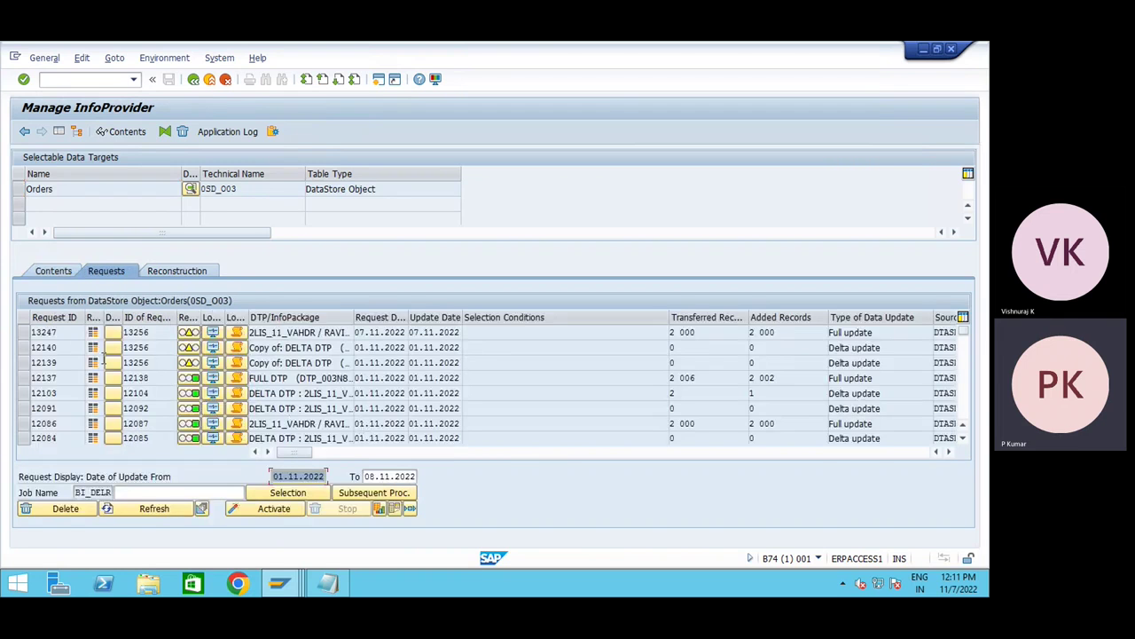
left_click(147, 511)
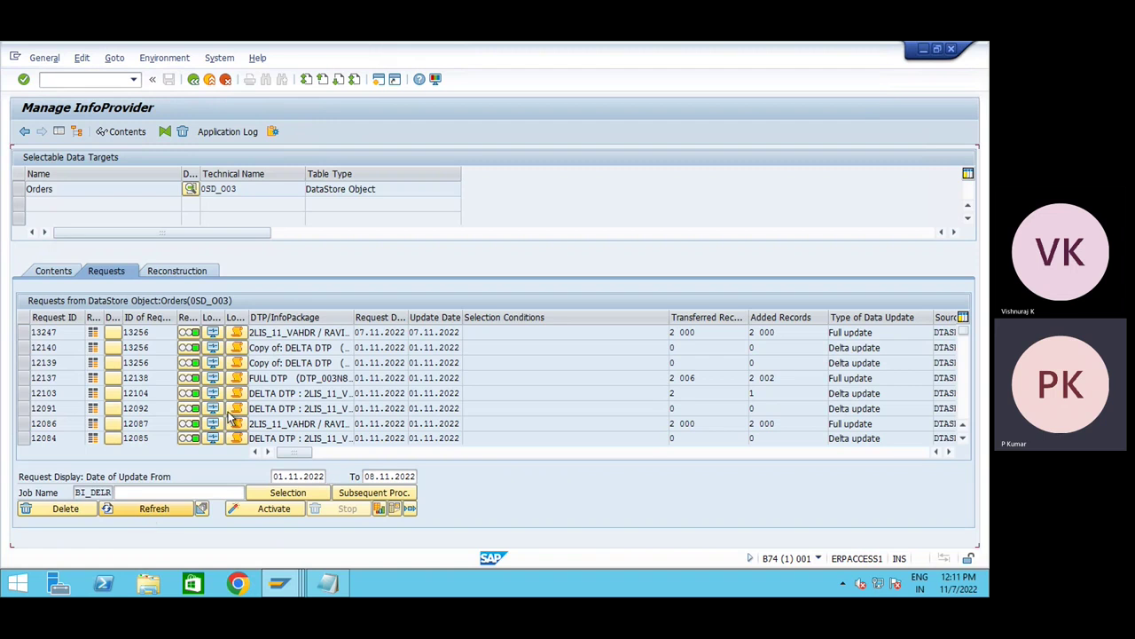
mouse_move(297, 451)
left_mouse_down()
mouse_move(849, 446)
mouse_move(298, 459)
left_mouse_up()
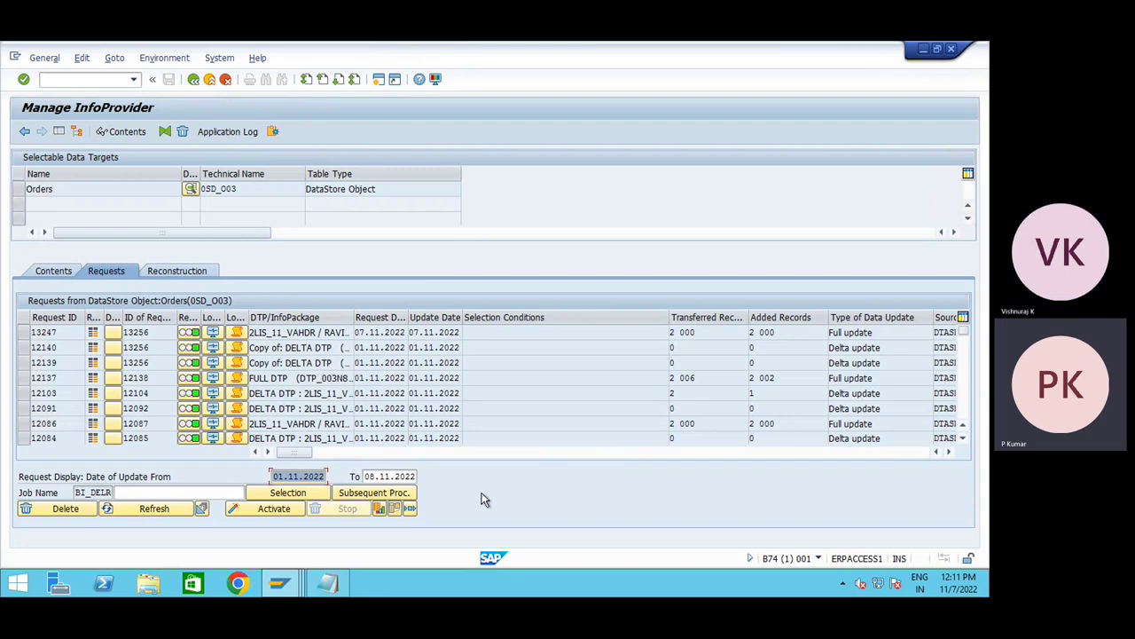
- Leave the management of 0SD_O03 for the monitor of request 13247 and show the InfoProvider tree beside it
left_click(49, 272)
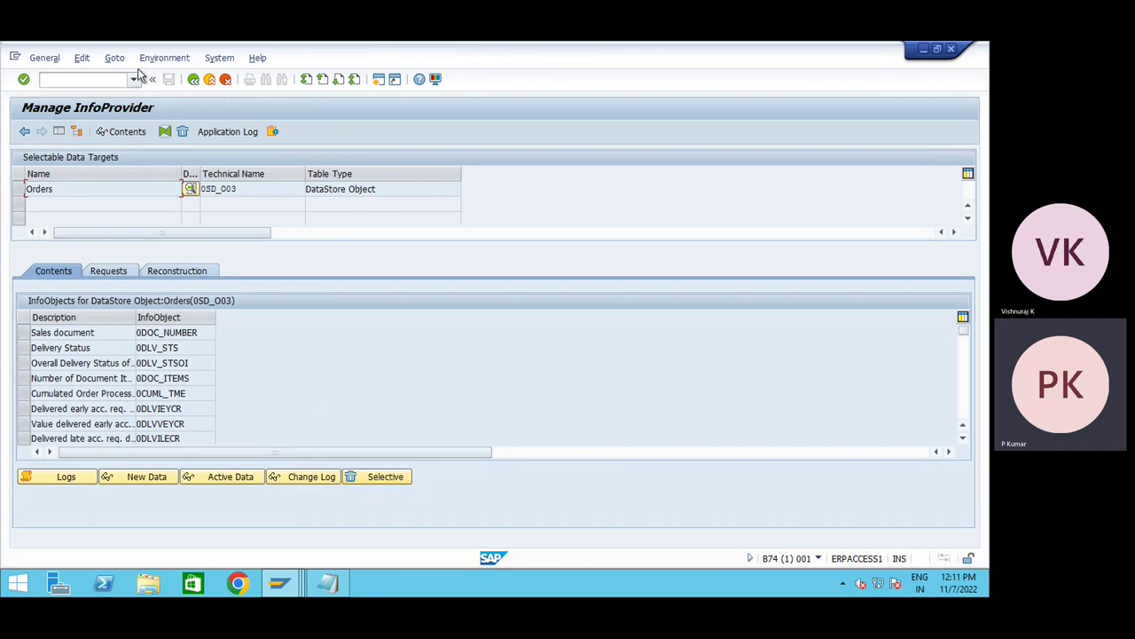
left_click(193, 79)
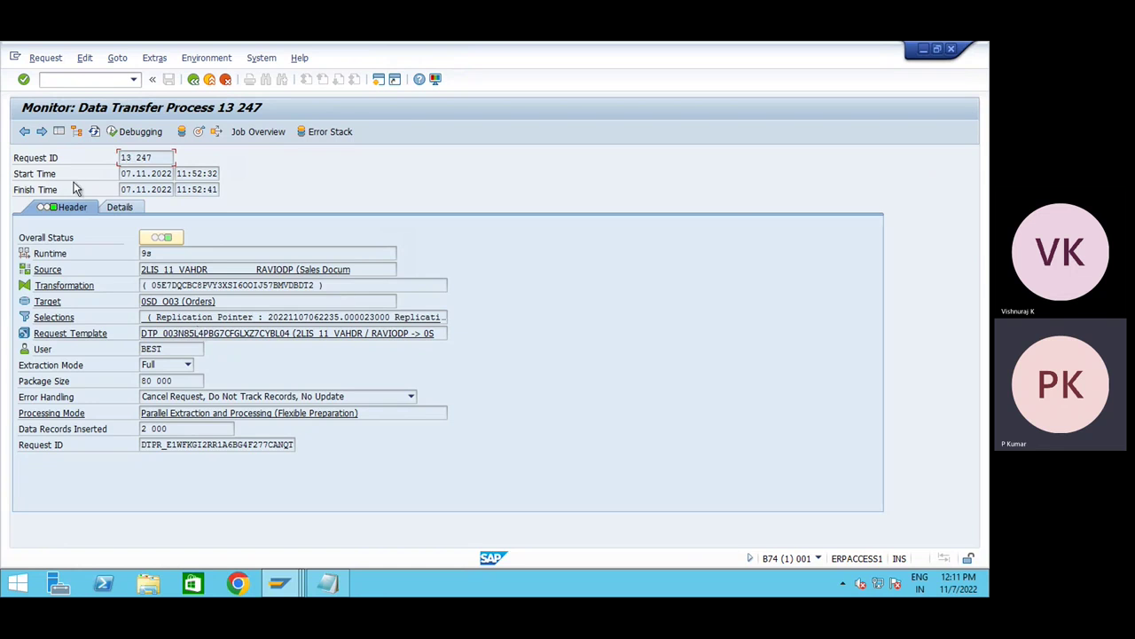
left_click(59, 133)
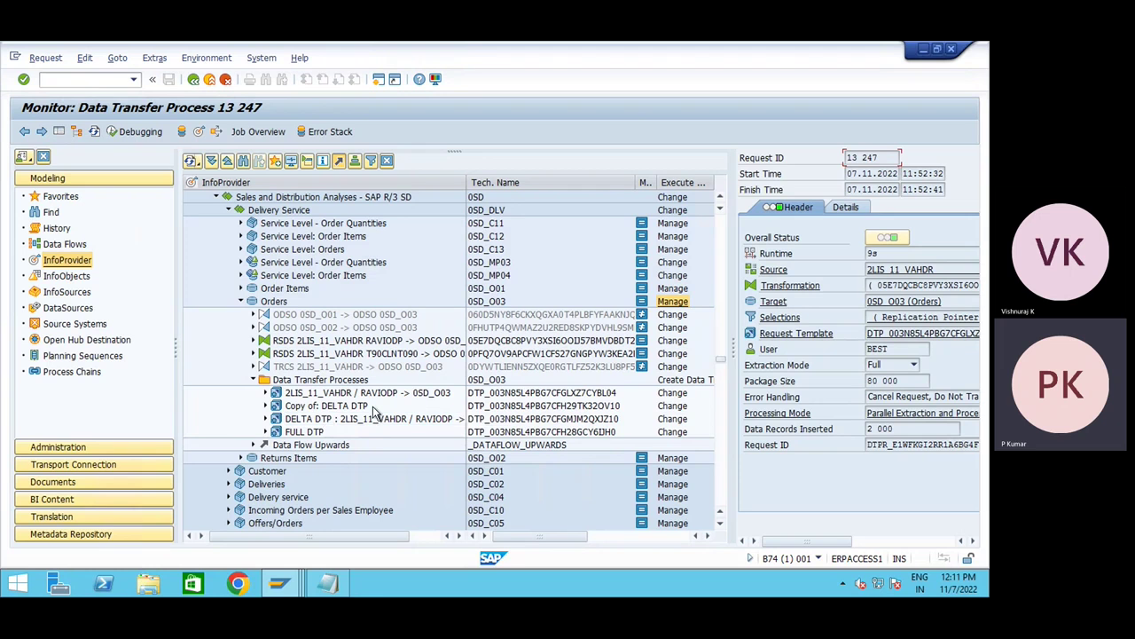
left_click_drag(464, 184, 475, 184)
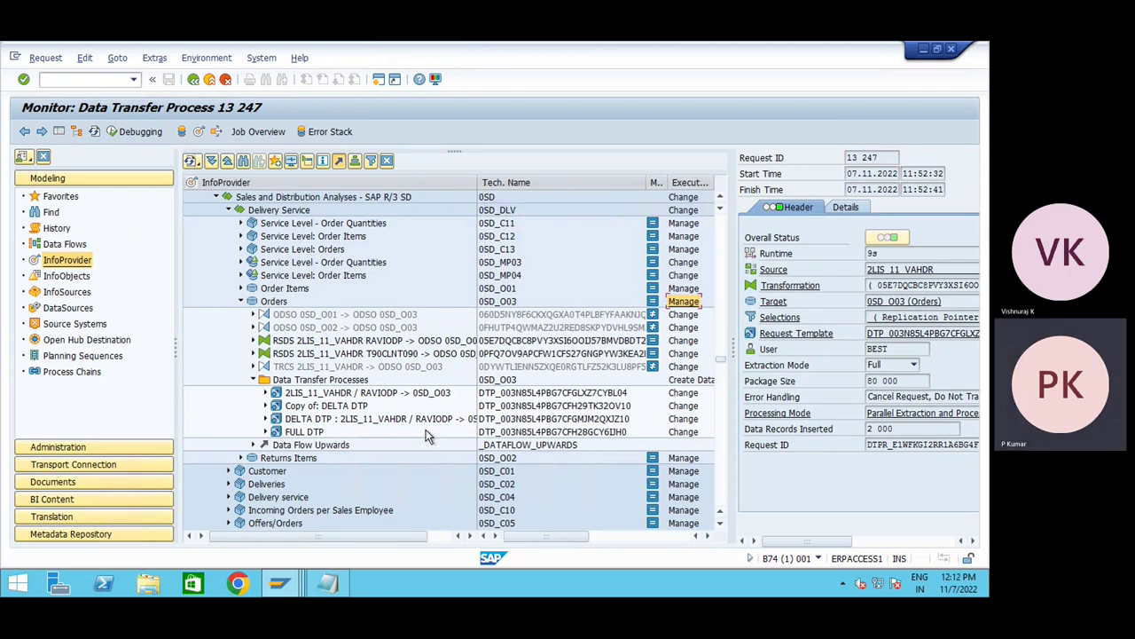
left_click(326, 395)
right_click(326, 398)
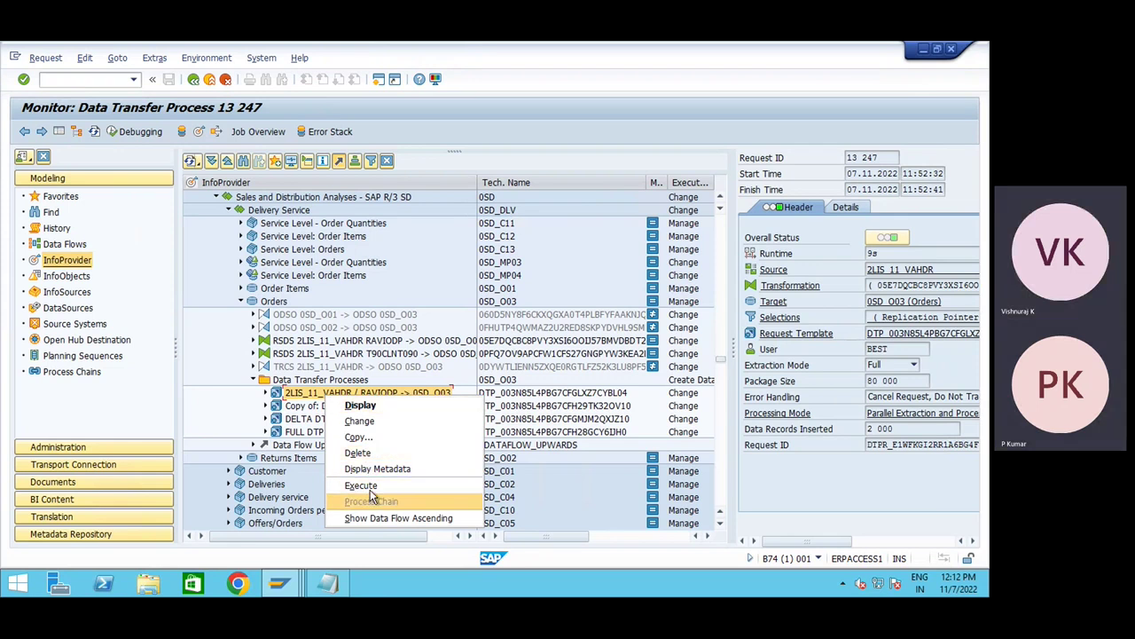
left_click(276, 397)
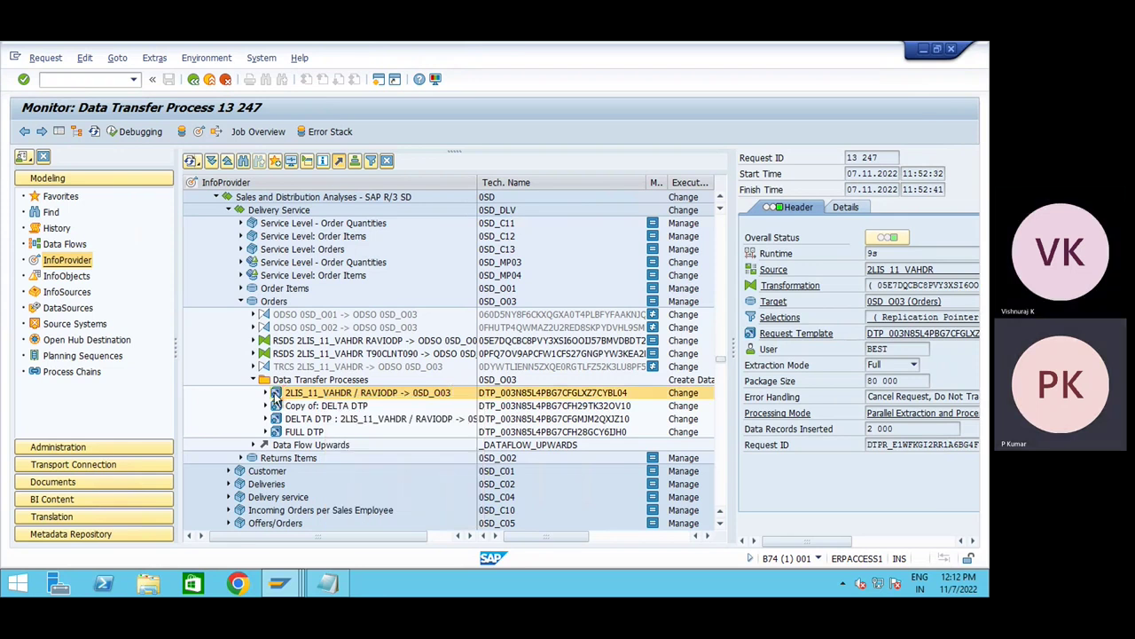
right_click(275, 397)
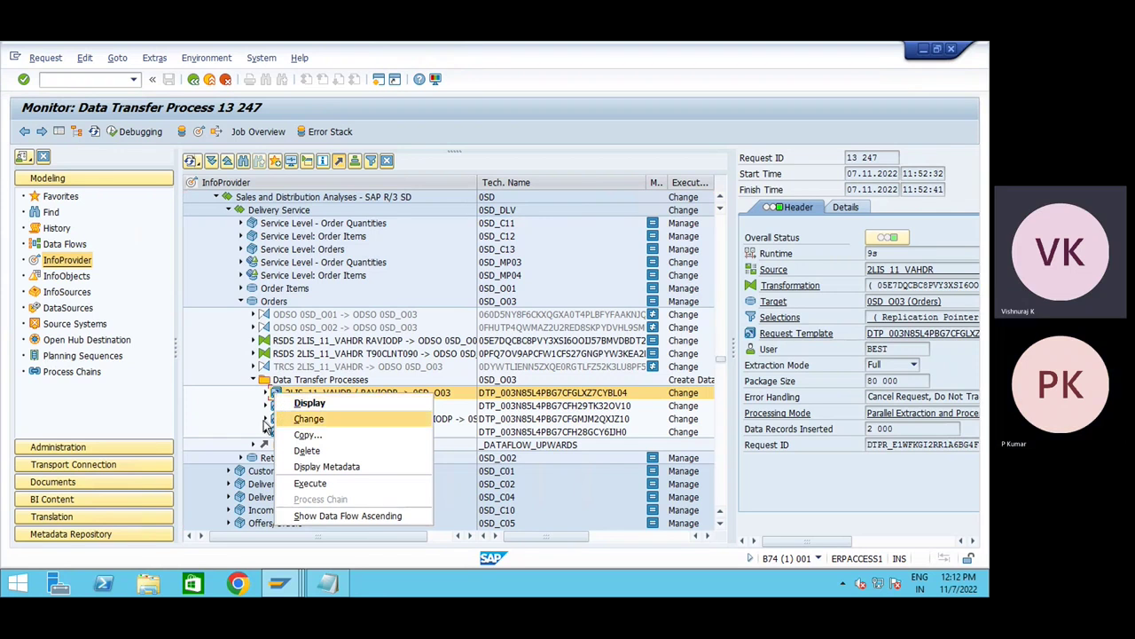
left_click(212, 373)
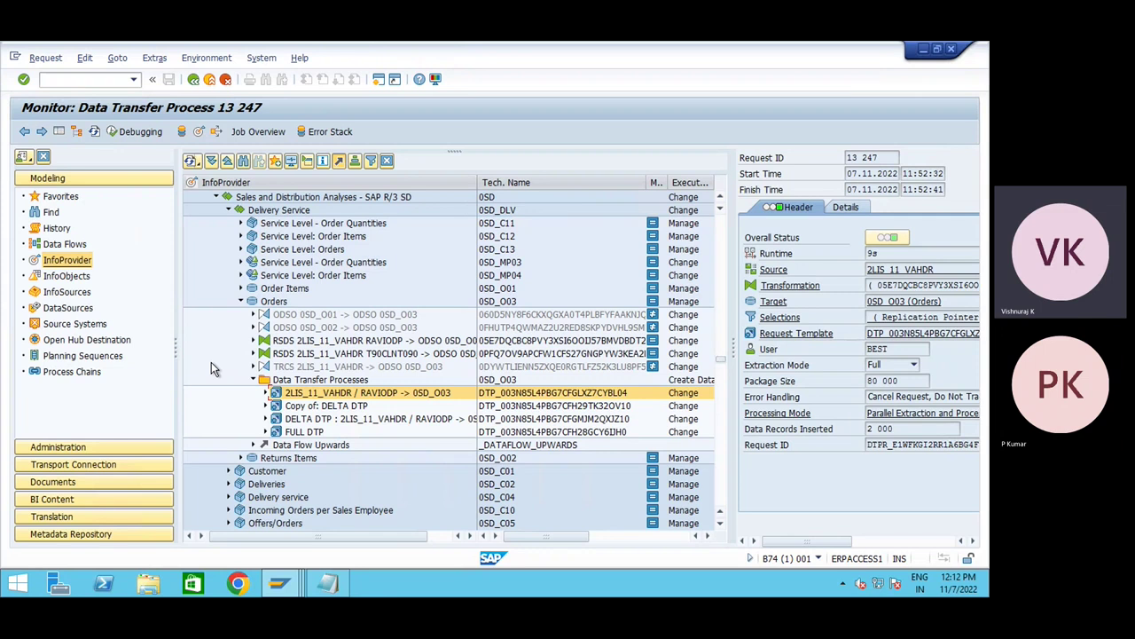
left_click(58, 131)
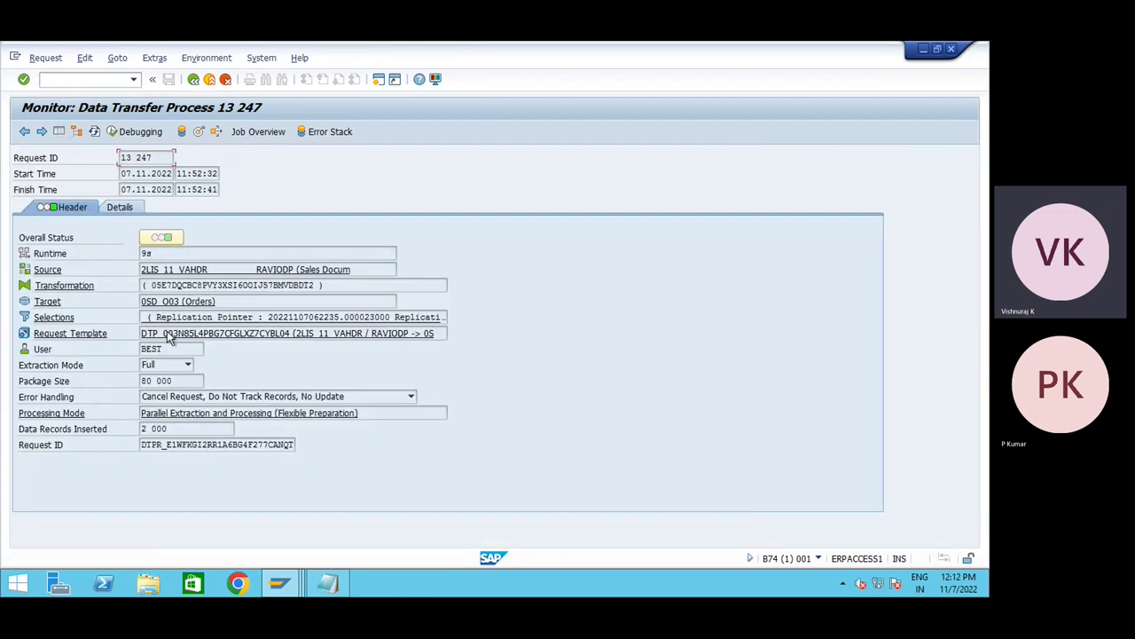
left_click(59, 130)
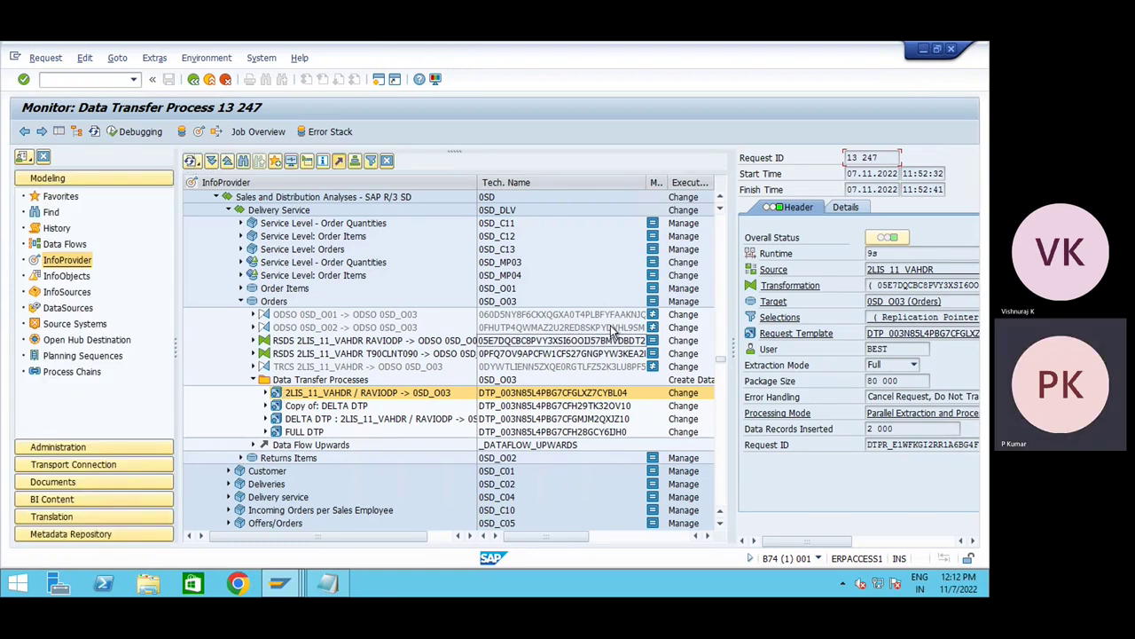
- Open the management view of the Orders DataStore object 0SD_O03 at full width and show its contents
left_click(681, 302)
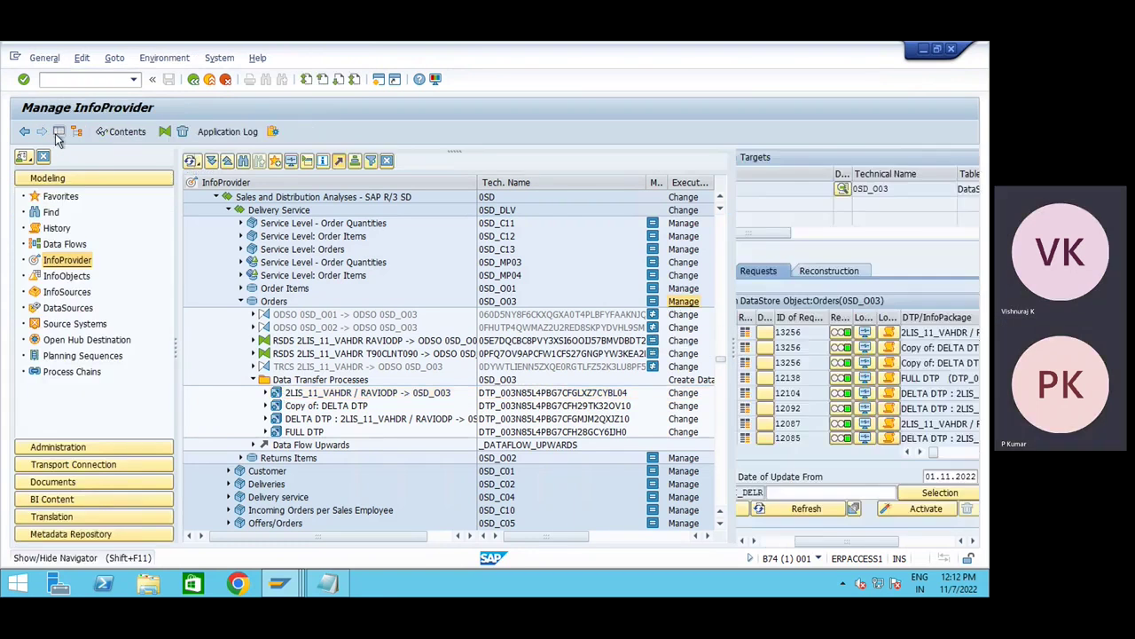
left_click(55, 133)
left_click(60, 272)
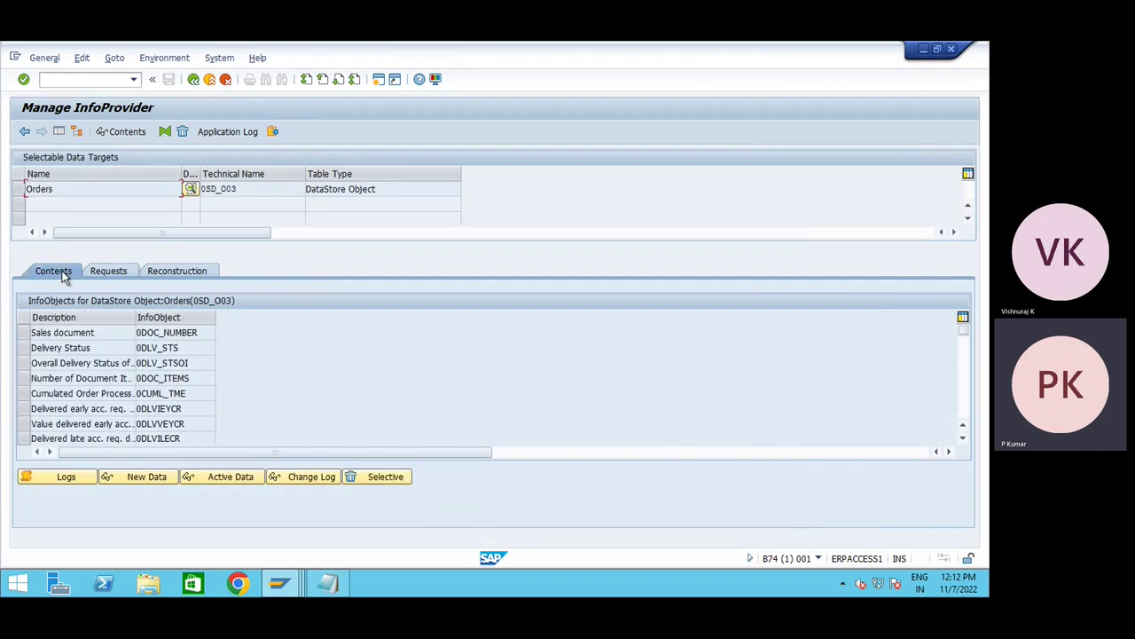
- Look at the selection screens of the new data table /BI0/ASD_O0340 and the active data table /BI0/ASD_O0300, returning to the management view
left_click(150, 481)
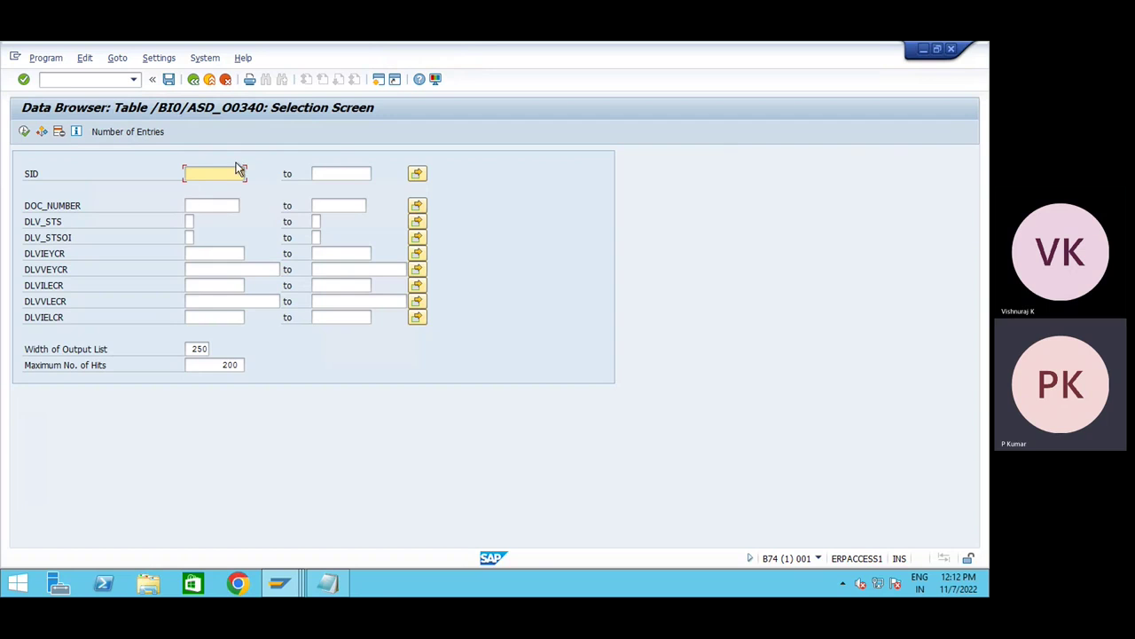
left_click(193, 79)
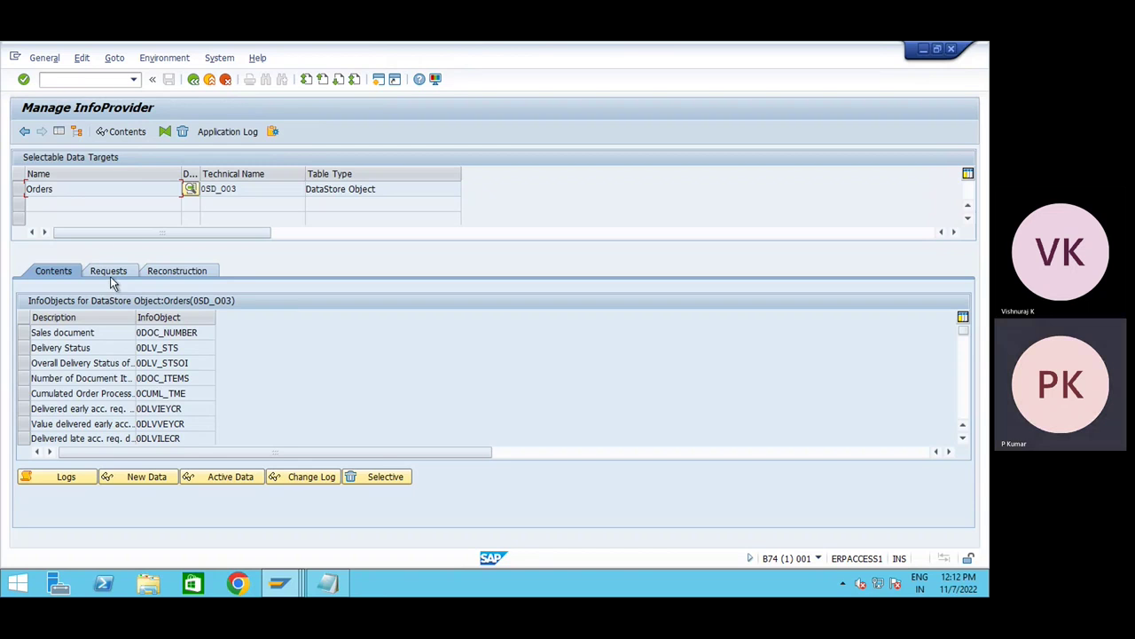
left_click(235, 485)
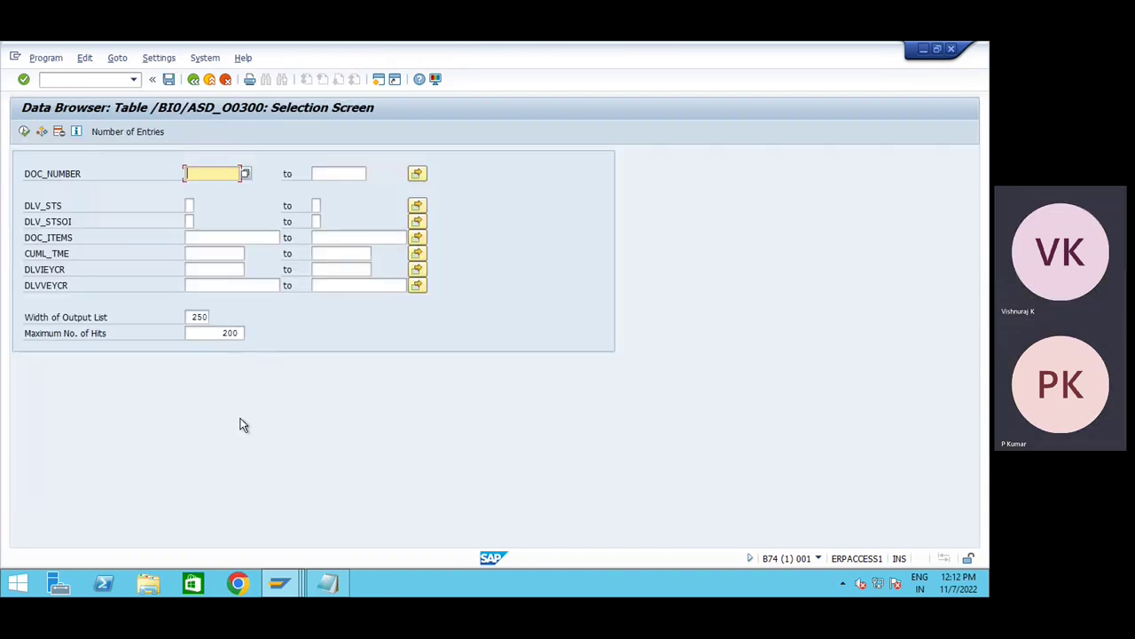
left_click(195, 80)
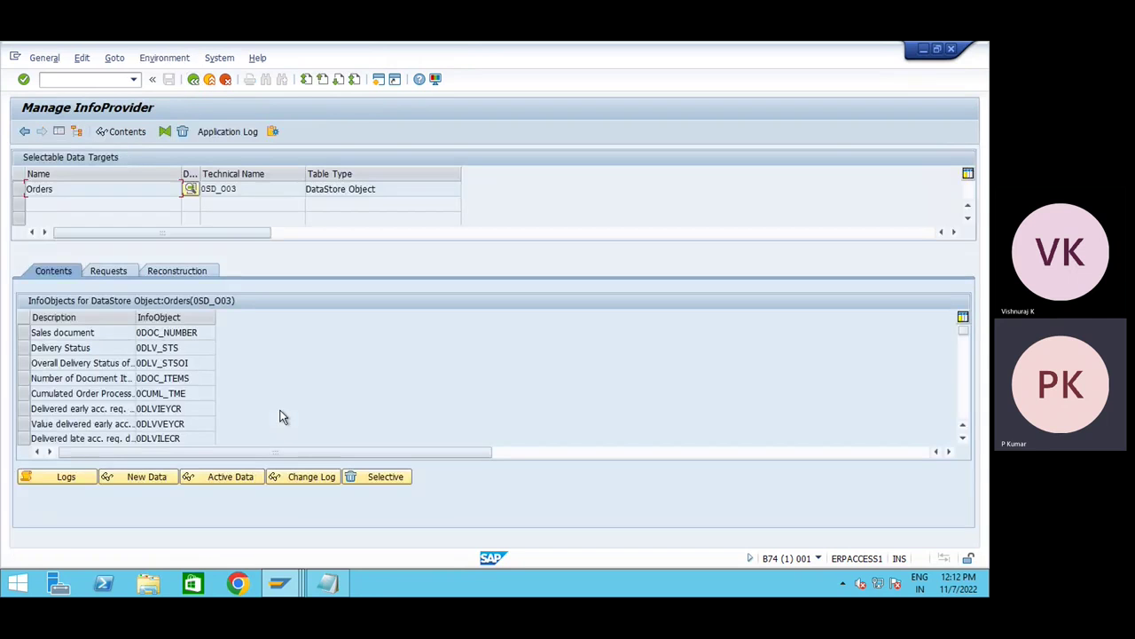
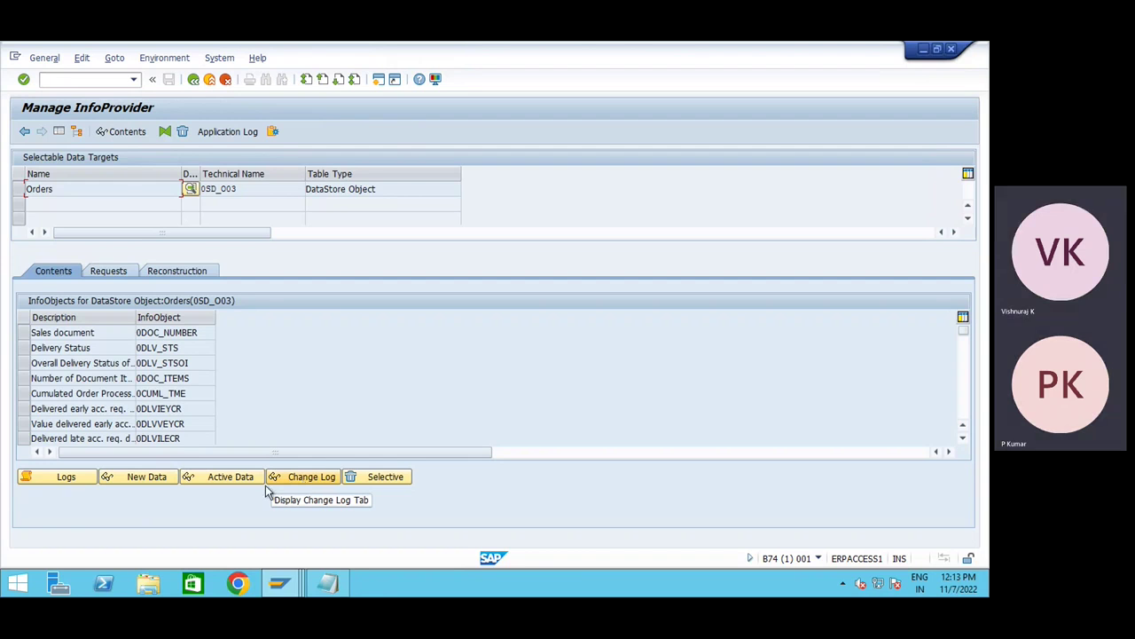
left_click(146, 476)
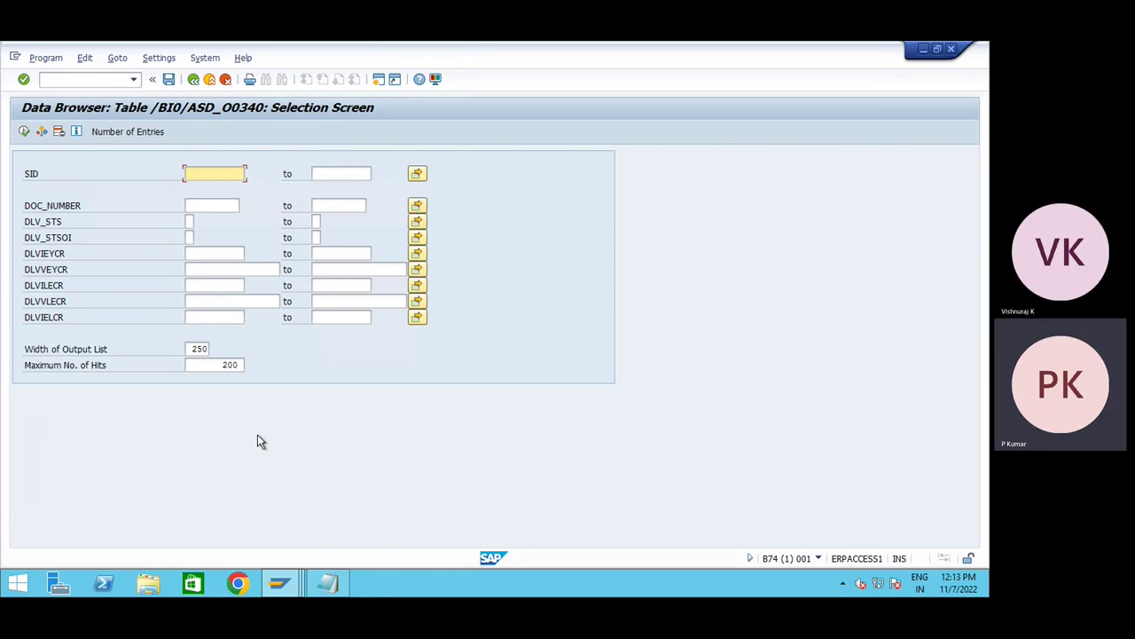
left_click(193, 78)
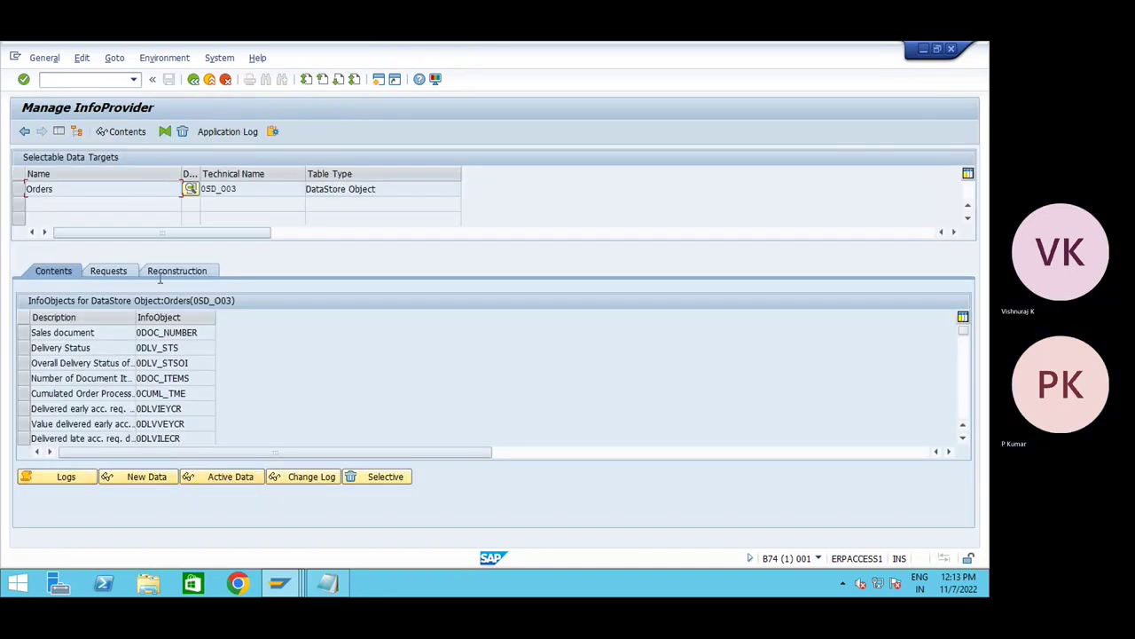
- Start creating a data transfer process for 0SD_O03 with the description "INIT : DTP"
left_click(59, 133)
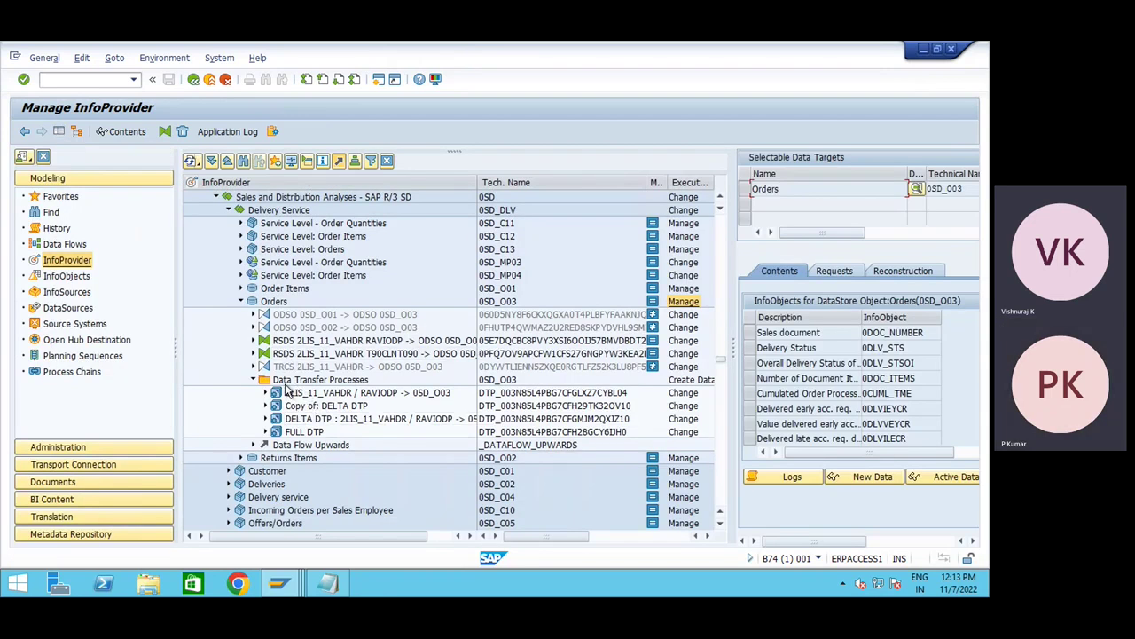
right_click(268, 382)
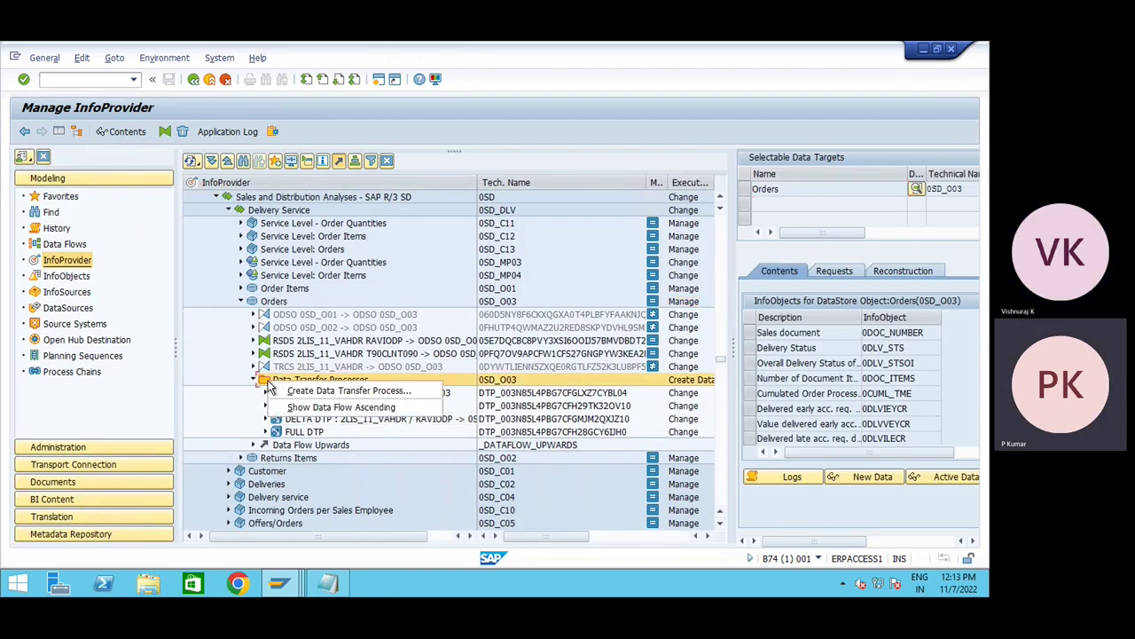
left_click(317, 391)
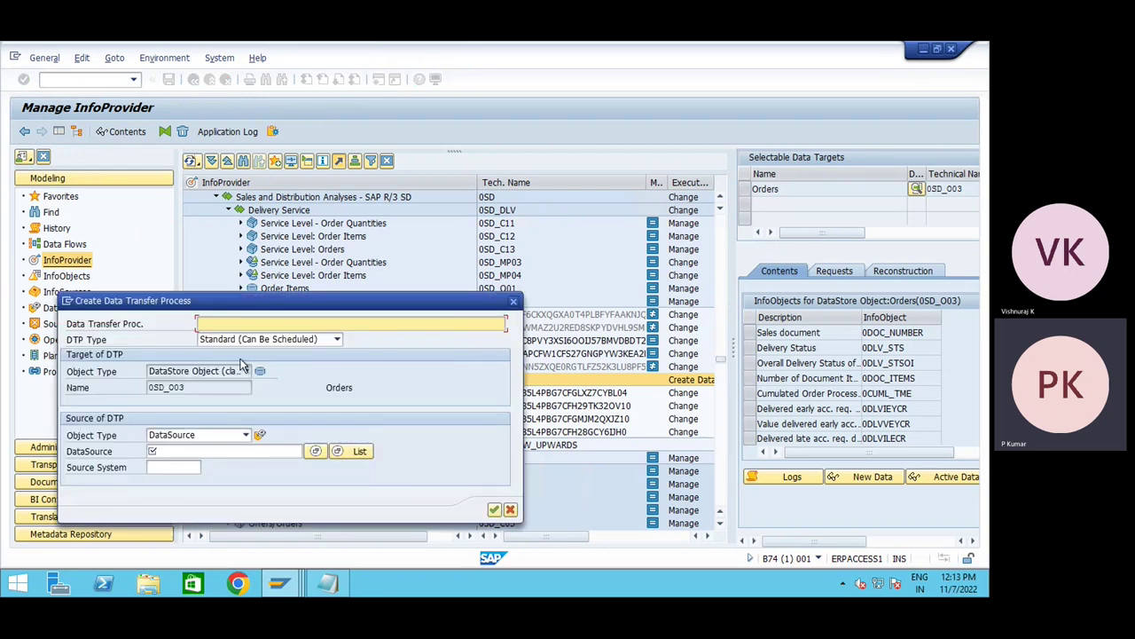
type("INIT : DTP")
- Keep DataSource as the source object type and enter 2LIS_11_VAHDR as the source of the new DTP
left_click(223, 451)
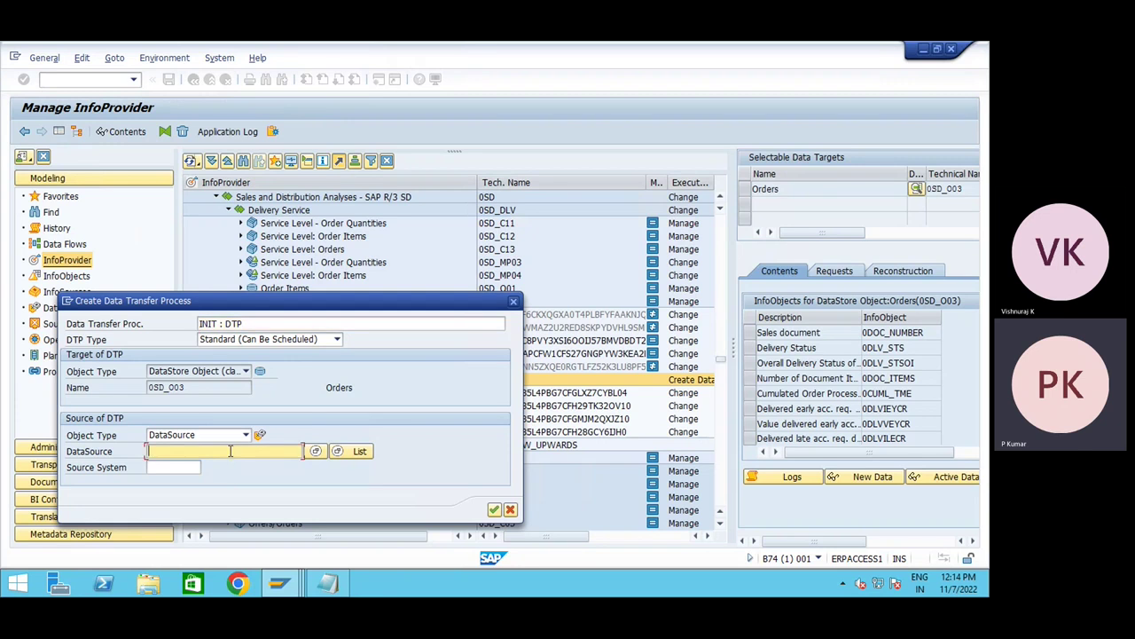
left_click(200, 434)
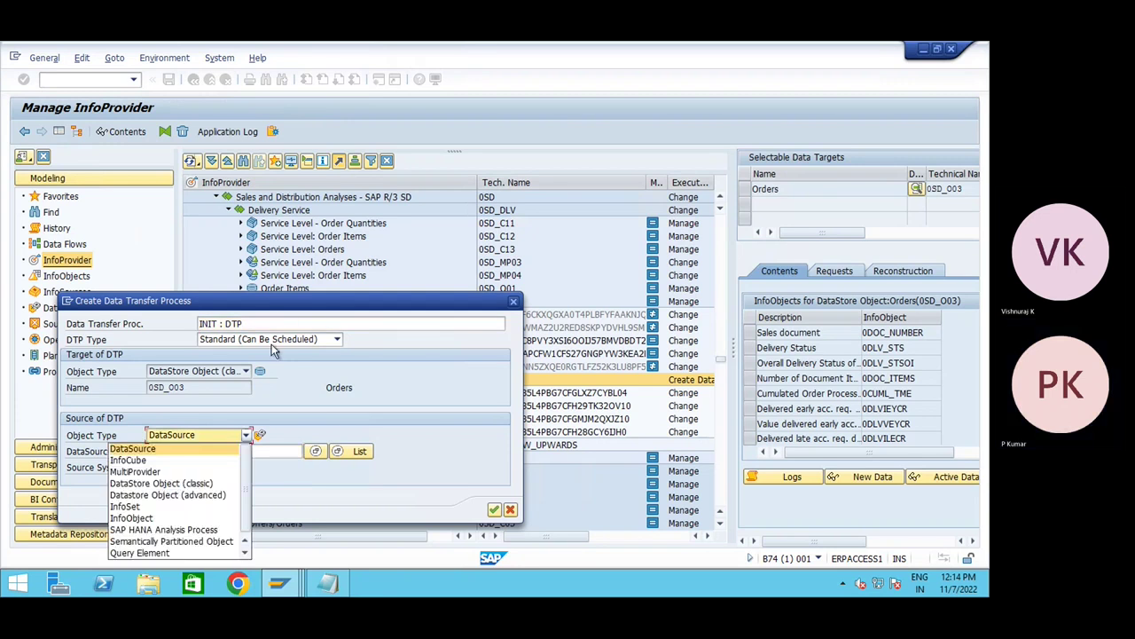
left_click(284, 310)
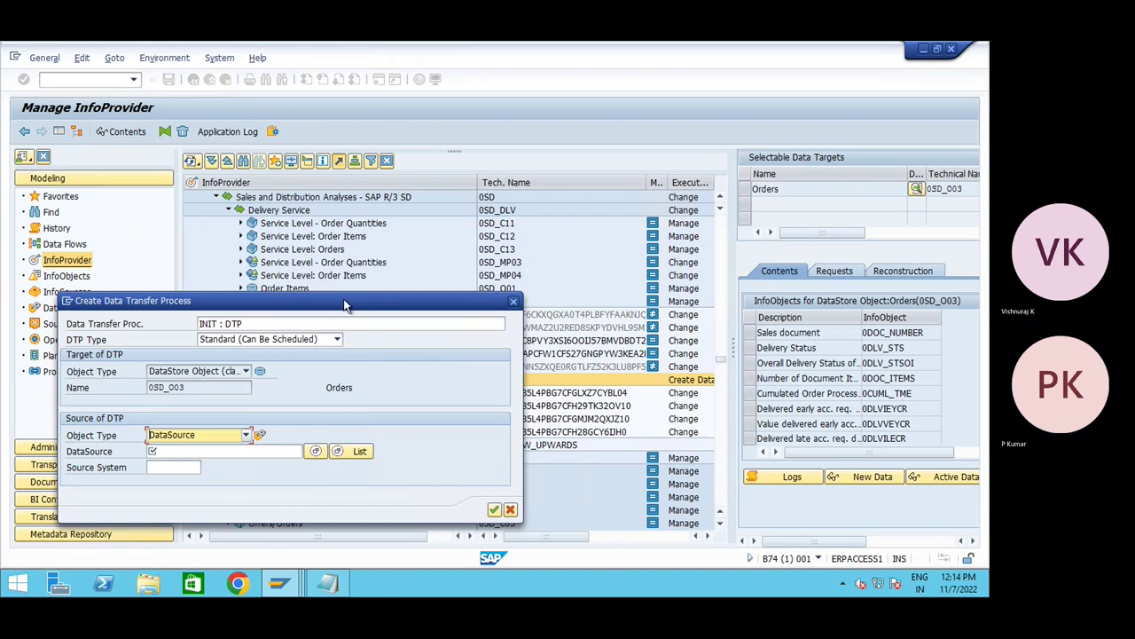
left_click_drag(346, 301, 518, 234)
left_click_drag(577, 195, 593, 132)
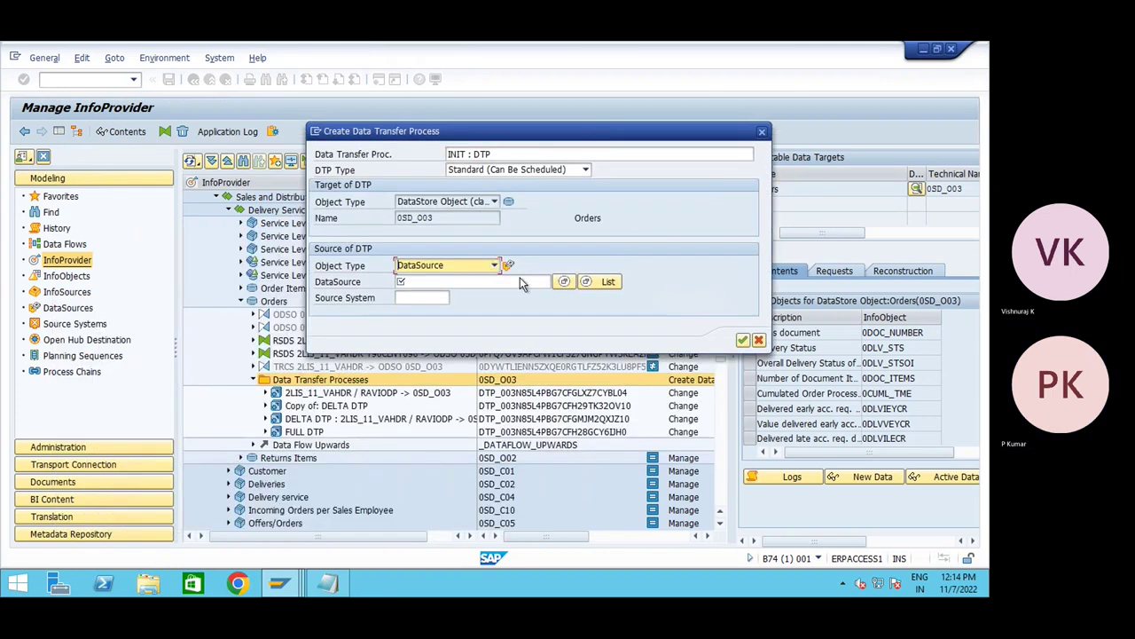
left_click(461, 282)
type("2LIS")
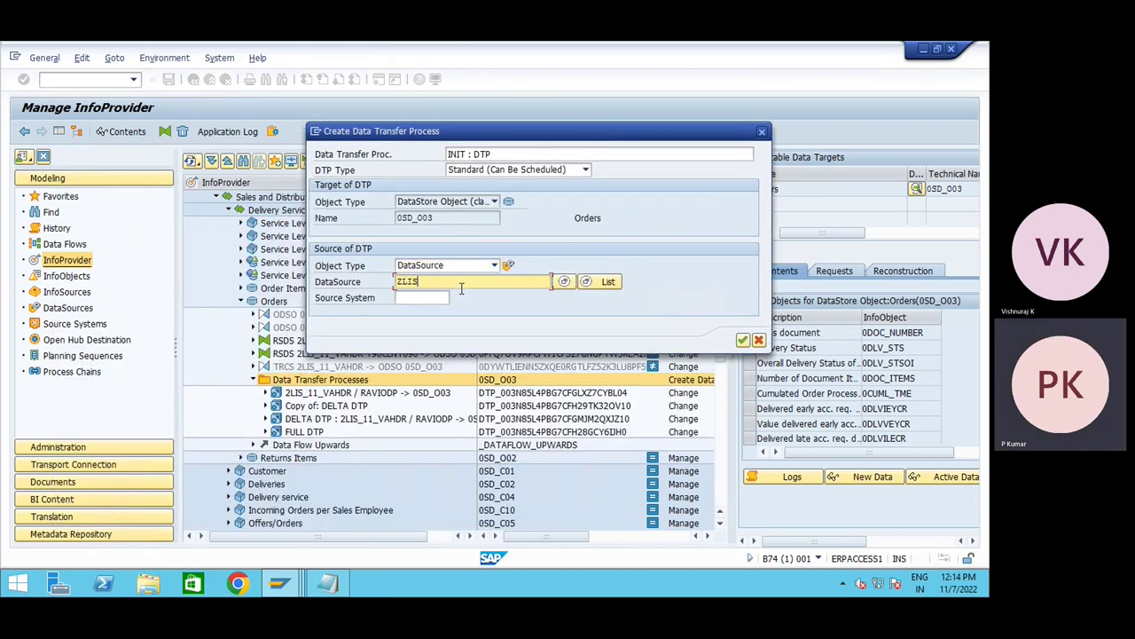
key("BackSpace")
key("BackSpace")
key("BackSpace")
key("BackSpace")
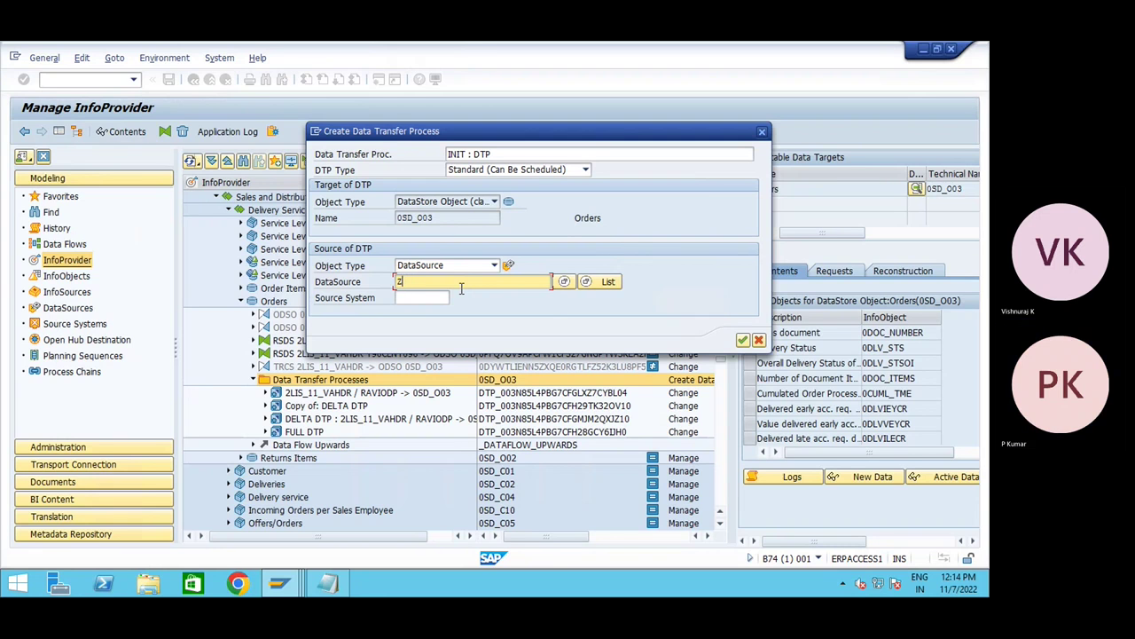
type("2LIS_11_VAHDR")
- Choose the ODP source system RAVIODP for the DataSource and create the data transfer process
left_click(422, 298)
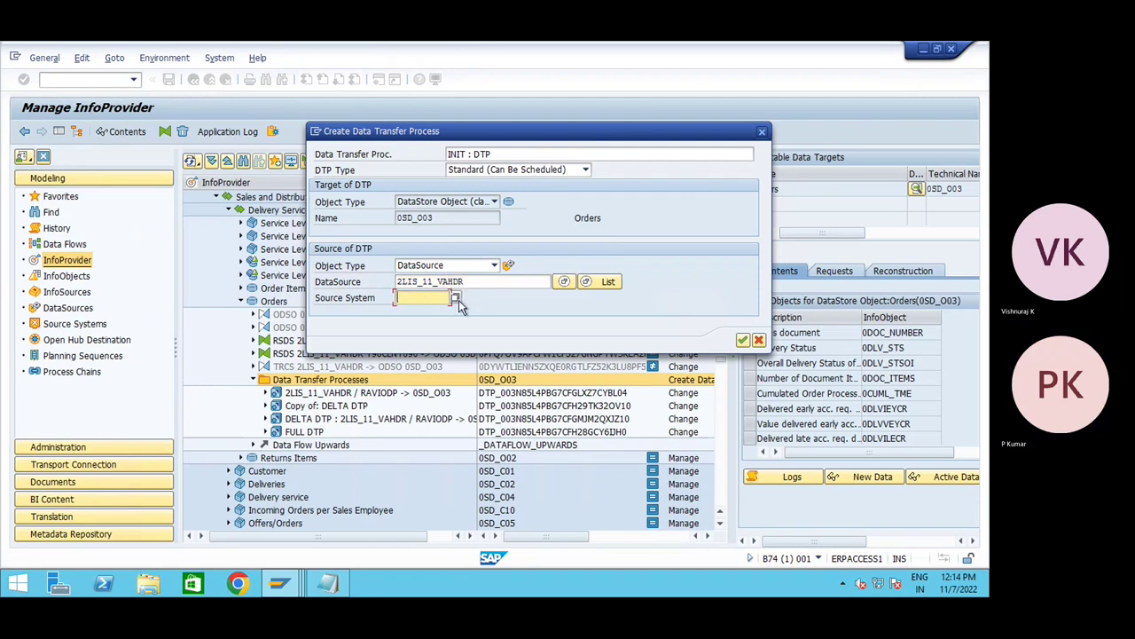
left_click(458, 299)
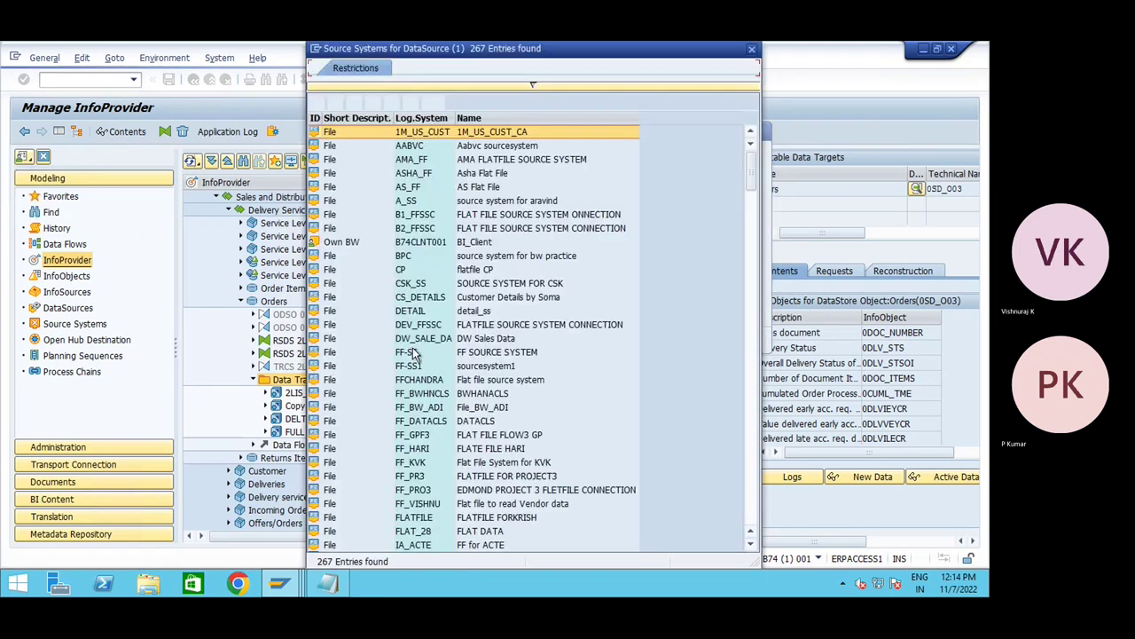
scroll(342, 238, "down", 3)
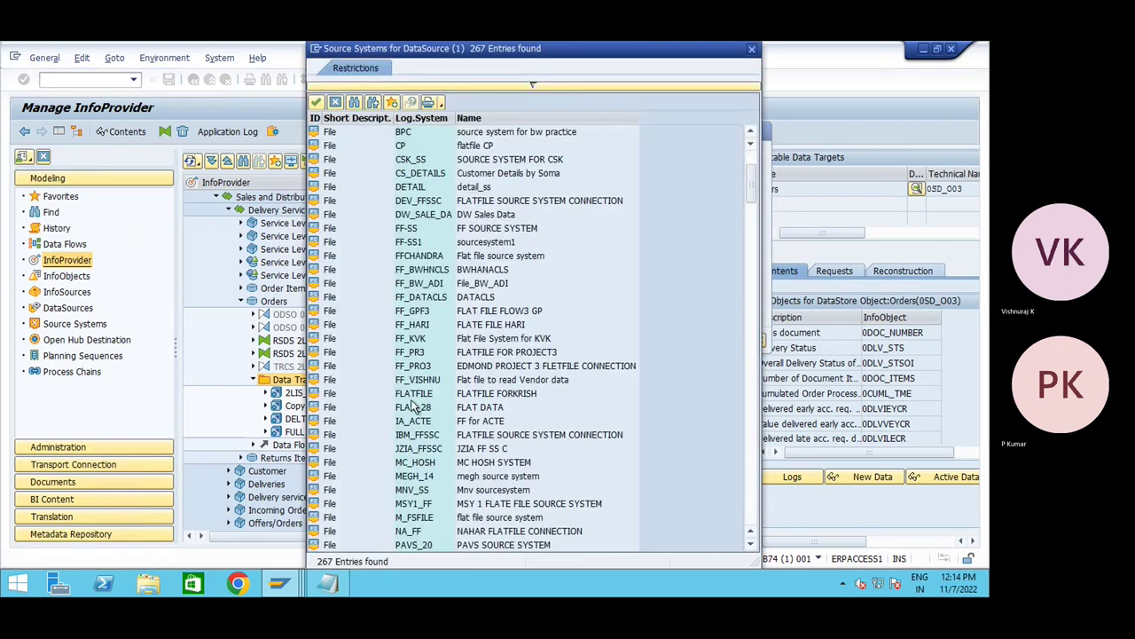
scroll(461, 469, "down", 1)
scroll(461, 479, "down", 5)
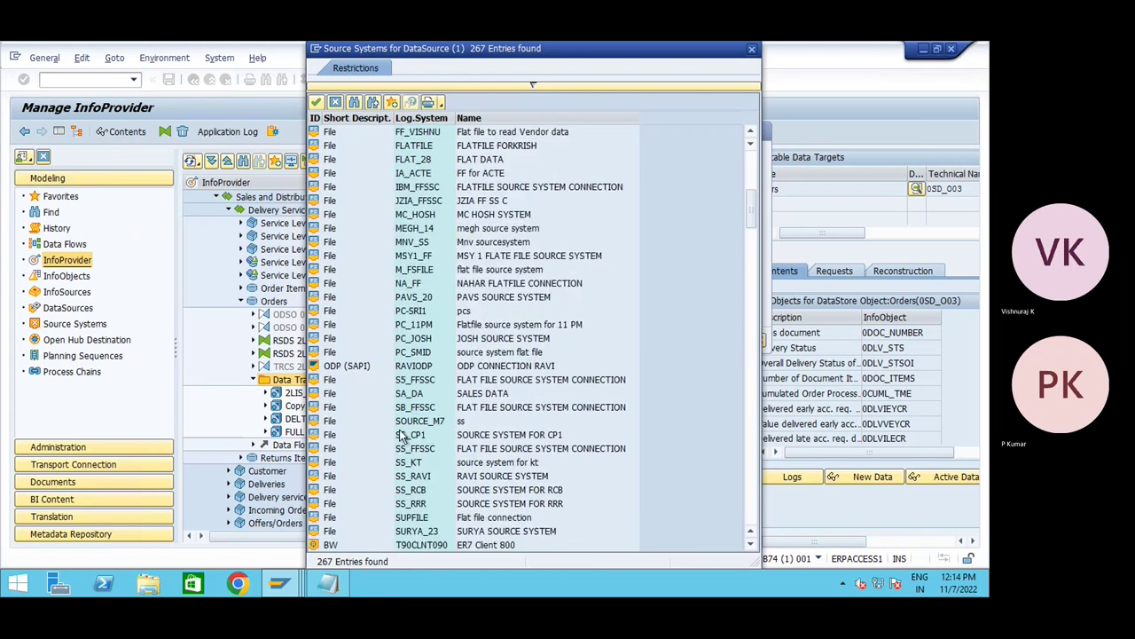
double_click(371, 365)
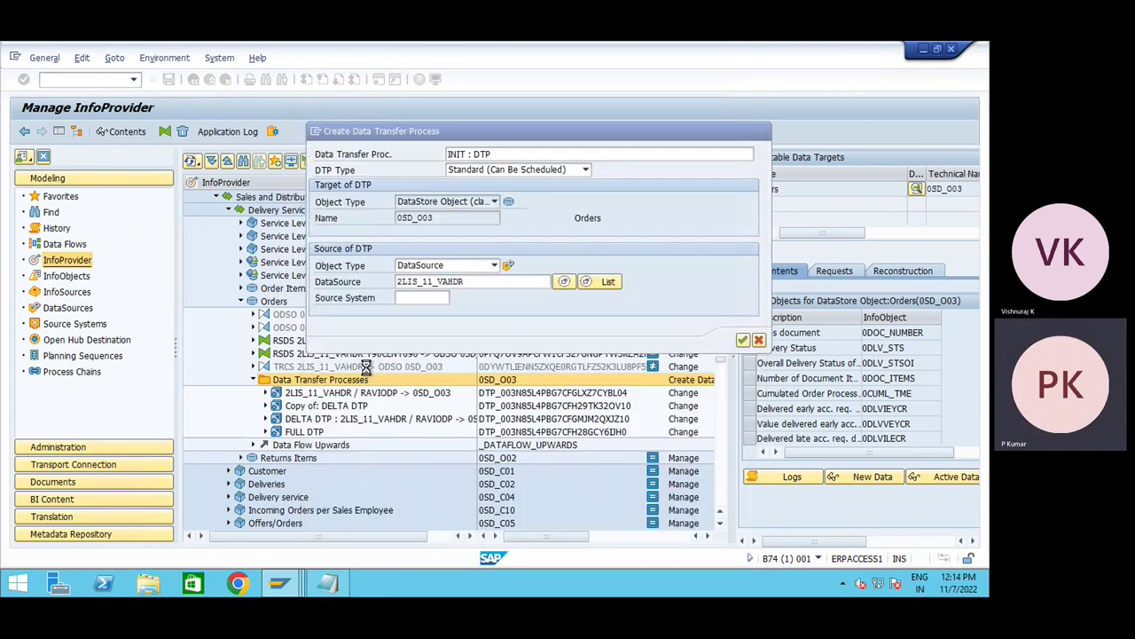
left_click(740, 340)
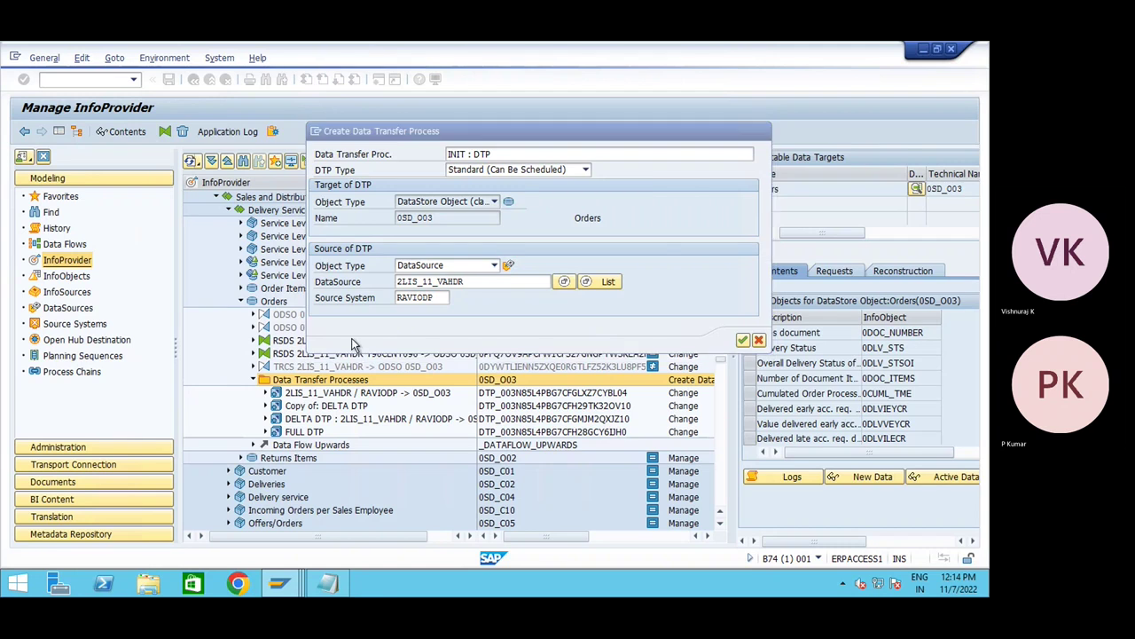
- Keep the extraction mode of the INIT : DTP at Delta and enable Delta Init Without Data
left_click(59, 136)
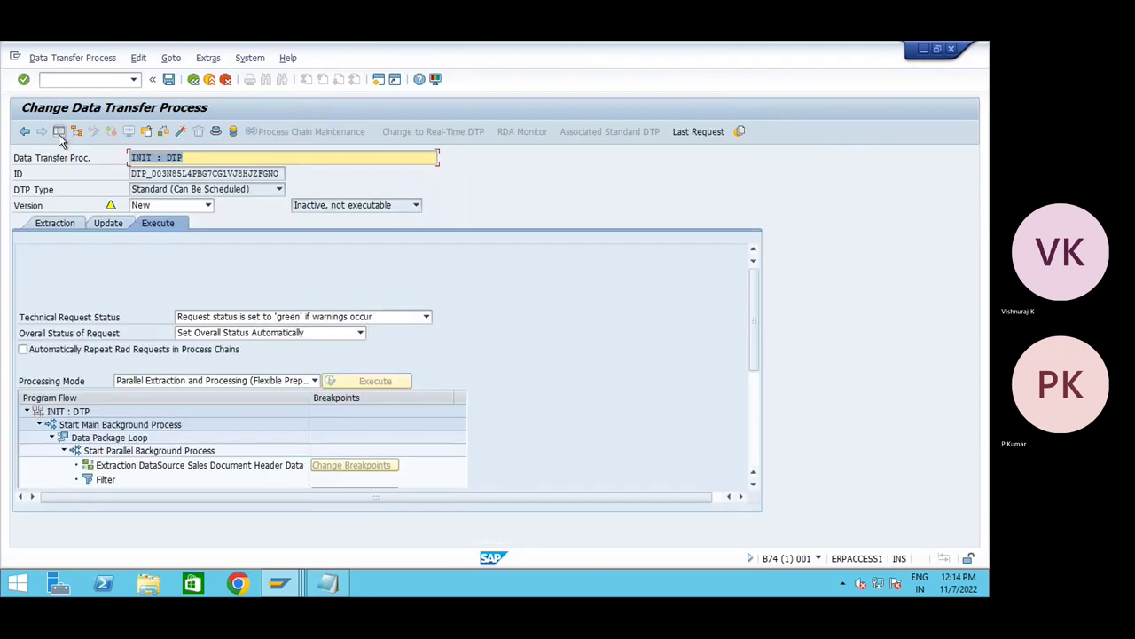
left_click(69, 221)
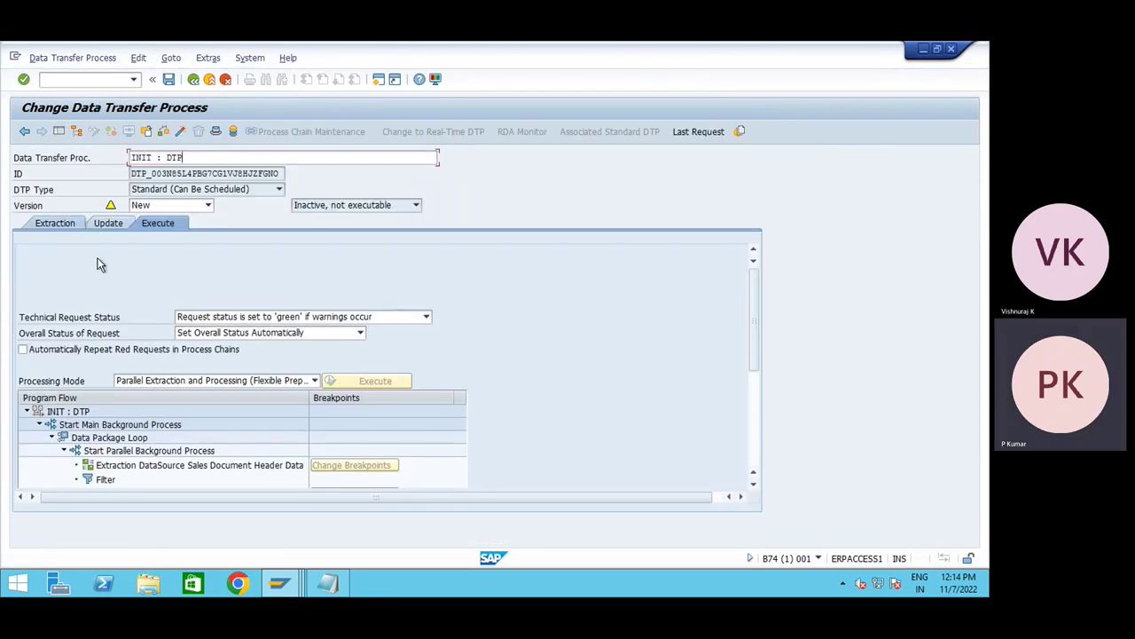
left_click(147, 301)
left_click(144, 326)
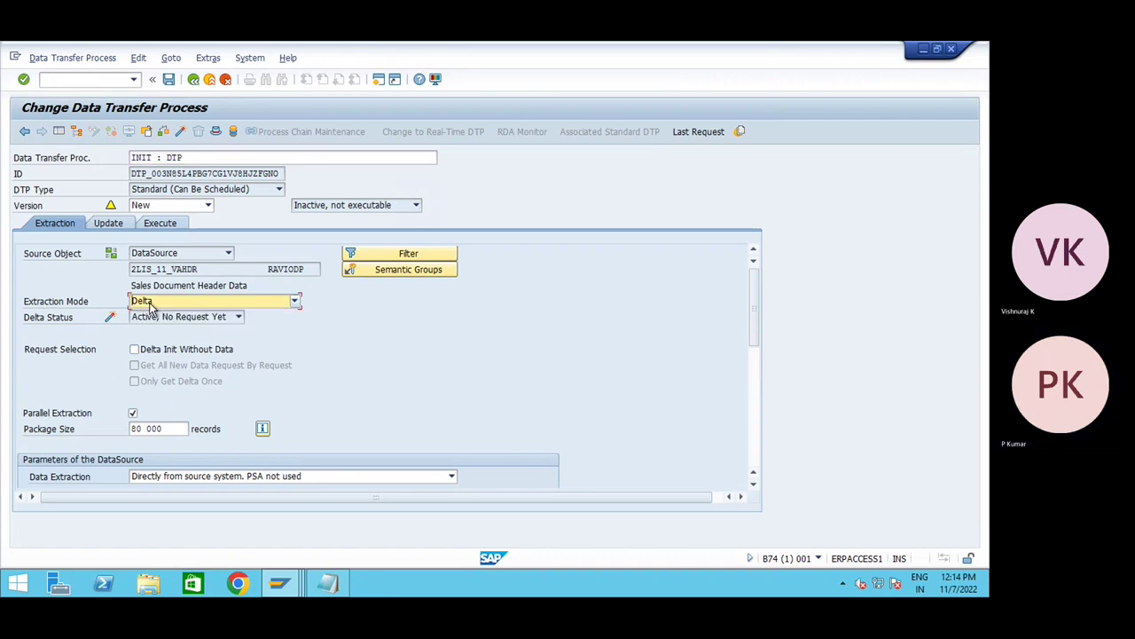
left_click(134, 349)
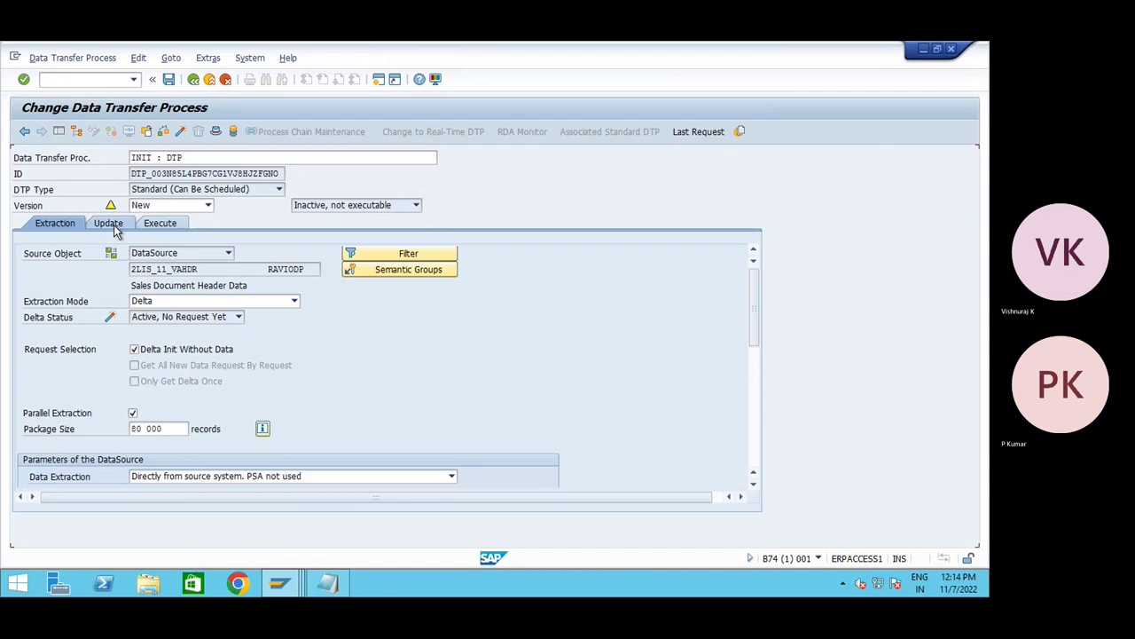
- Try to activate the INIT : DTP, inspect the error entry in the activation log and close the log
left_click(112, 225)
left_click(179, 135)
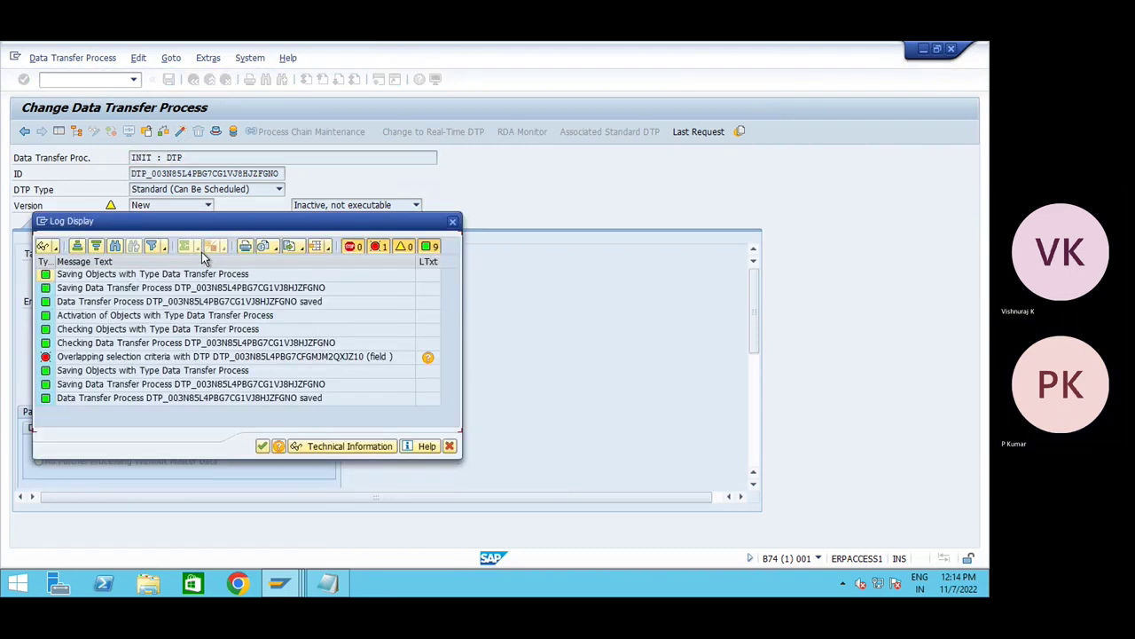
left_click(289, 359)
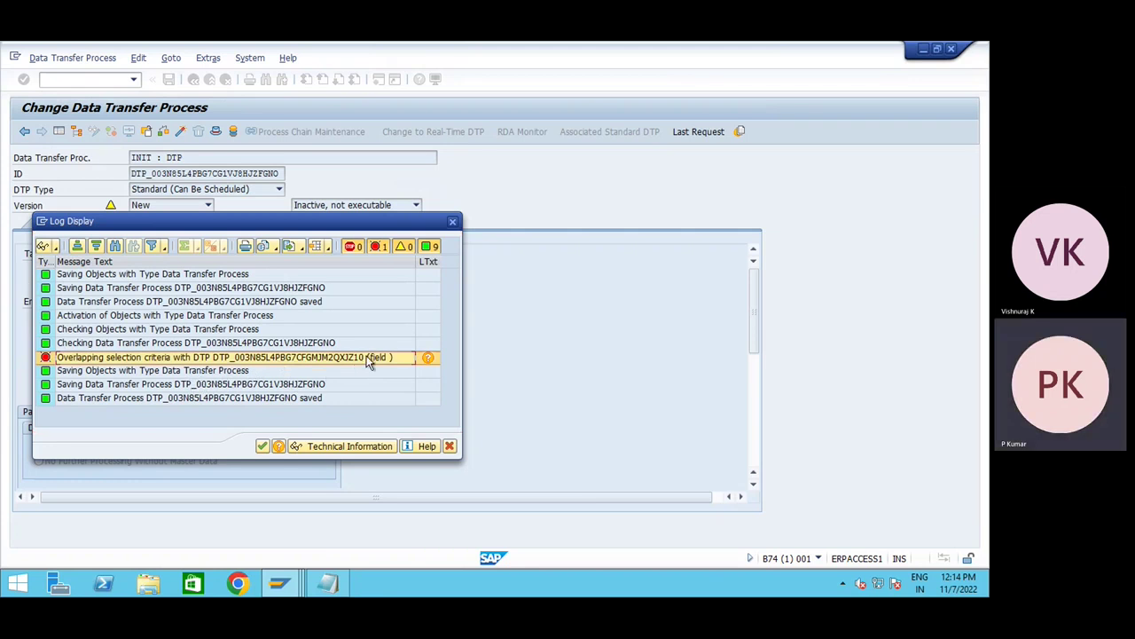
left_click(454, 222)
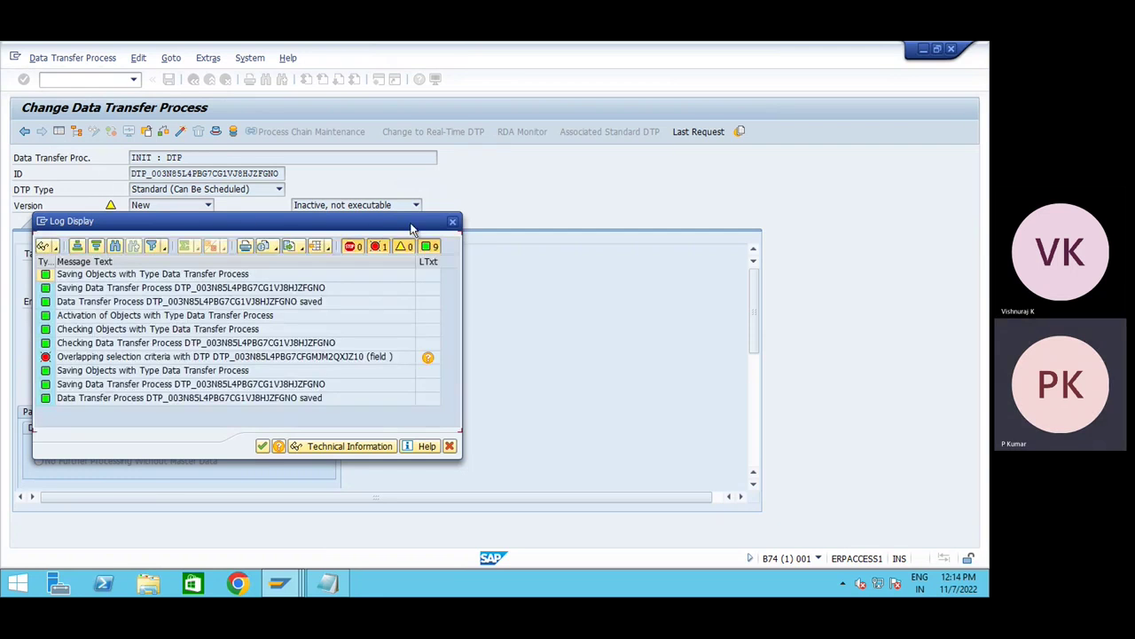
left_click(453, 222)
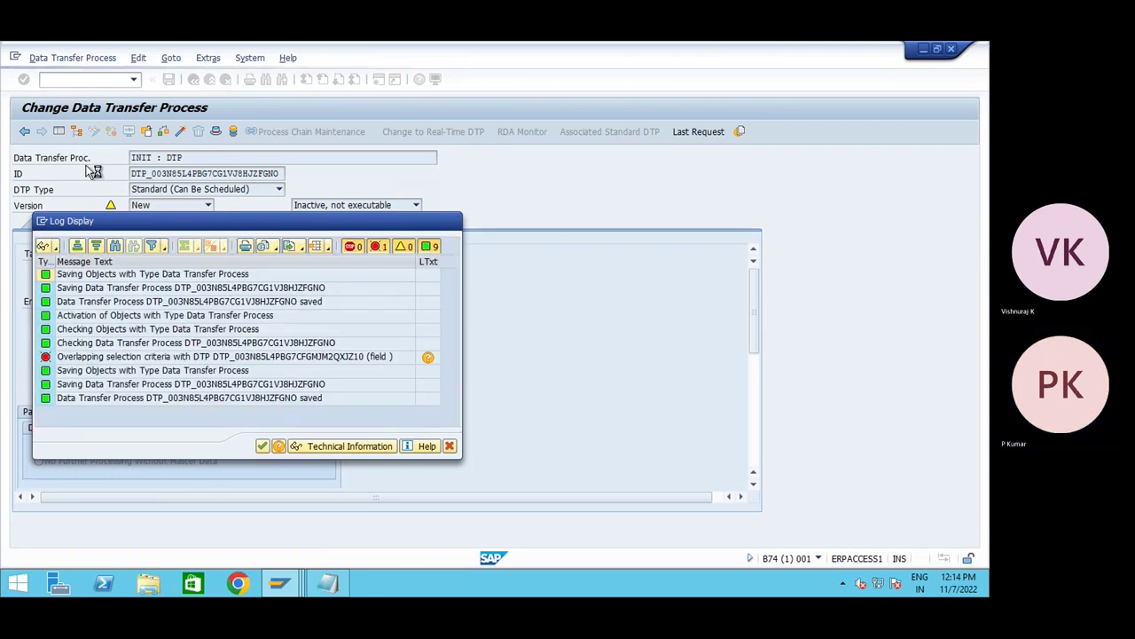
- Show the InfoProvider tree and open the DELTA DTP of 0SD_O03, discarding the unsaved changes to the INIT : DTP
left_click(53, 133)
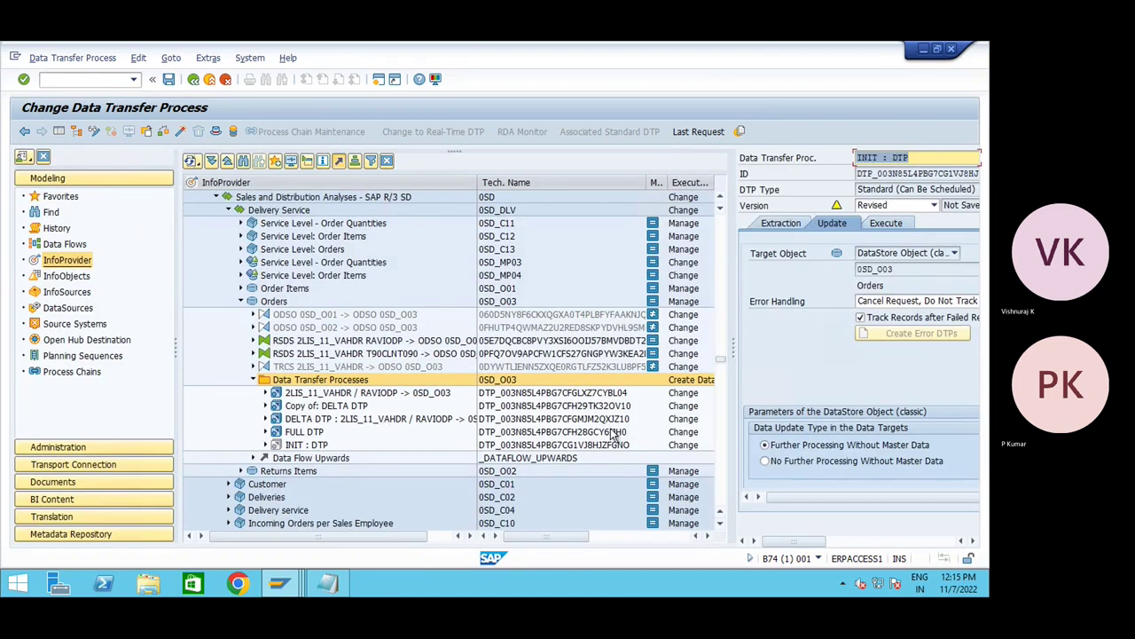
left_click(355, 421)
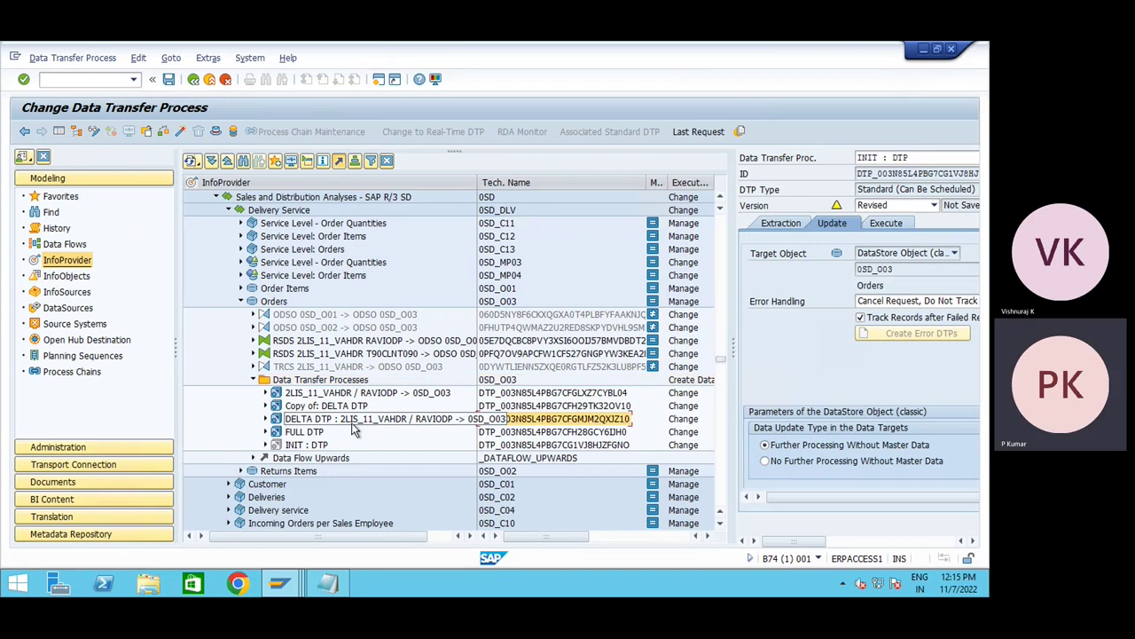
double_click(366, 421)
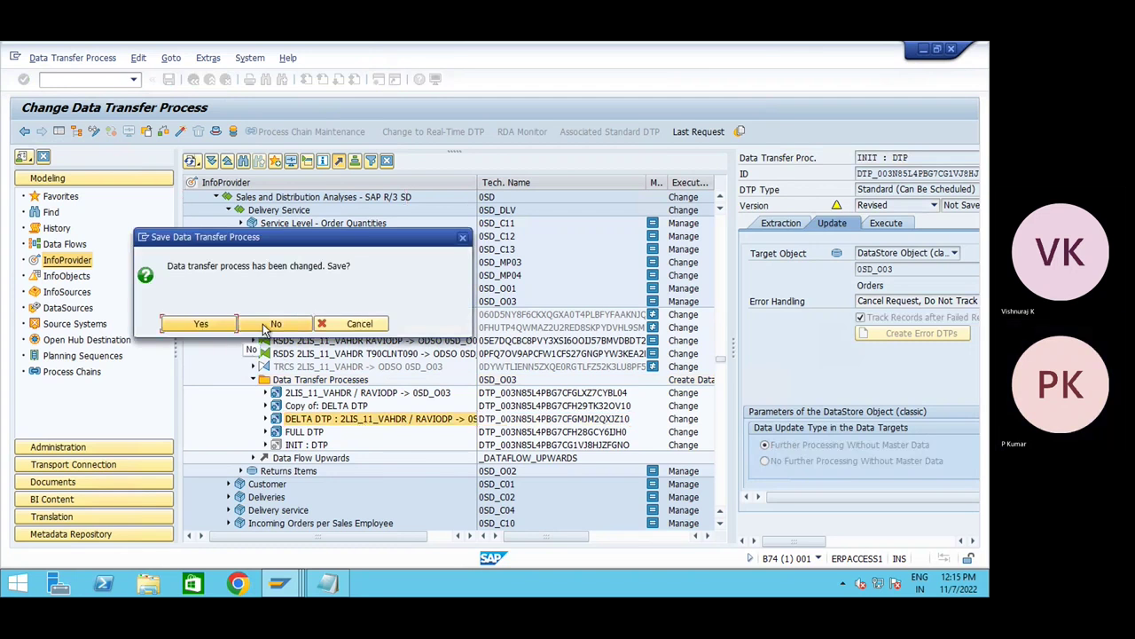
left_click(268, 325)
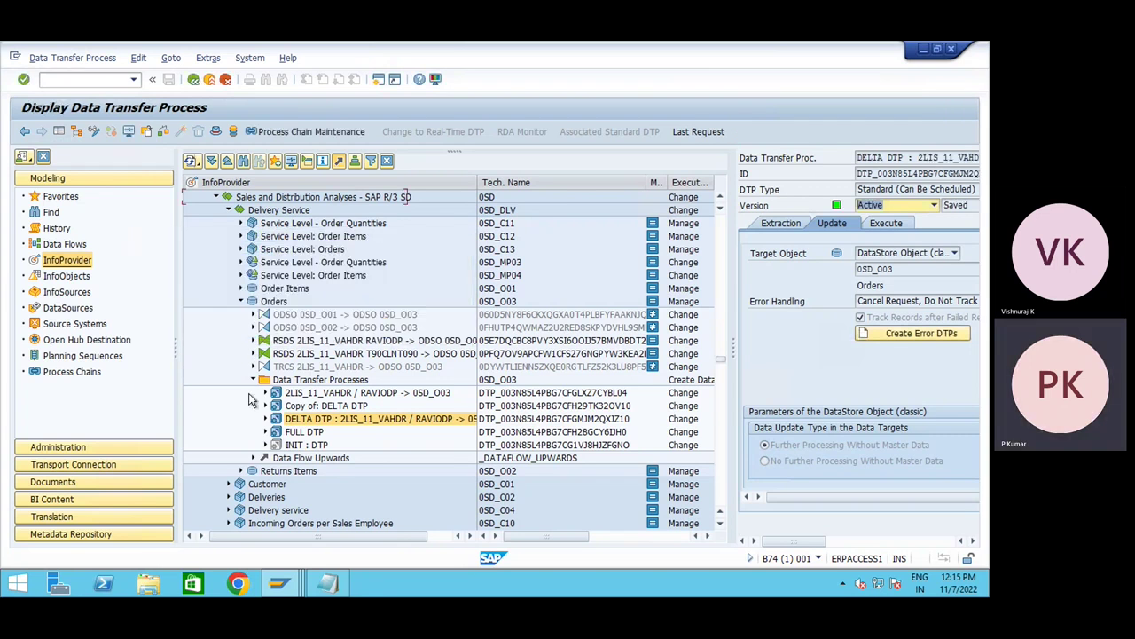
- Open the delta DTP's extraction settings for editing and enable Delta Init Without Data
left_click(60, 131)
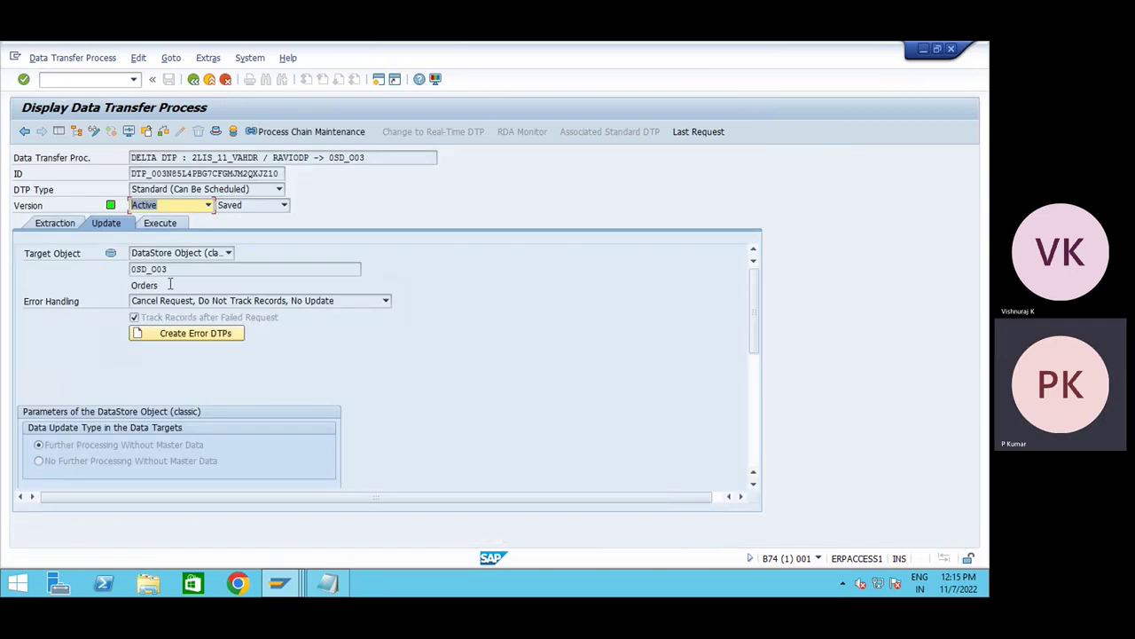
left_click(55, 225)
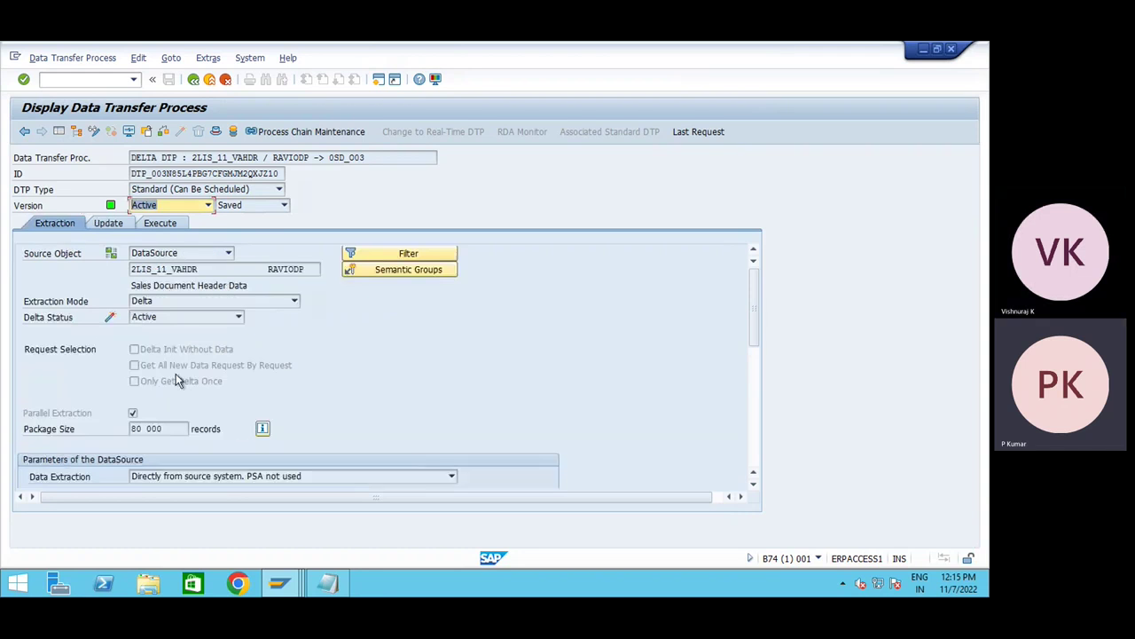
left_click(94, 132)
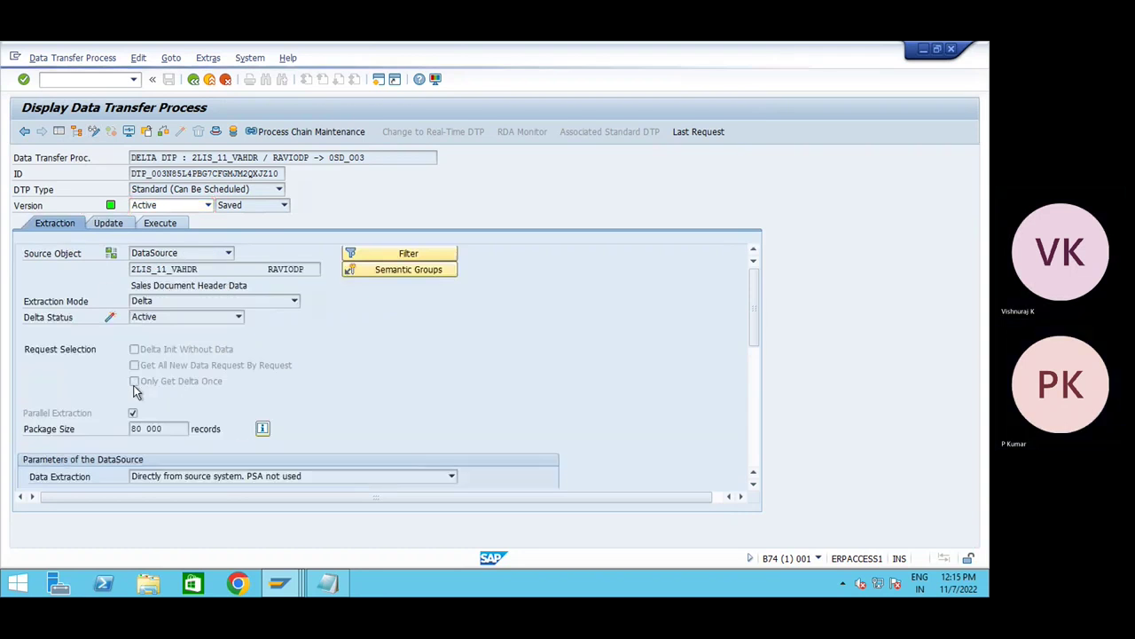
left_click(134, 349)
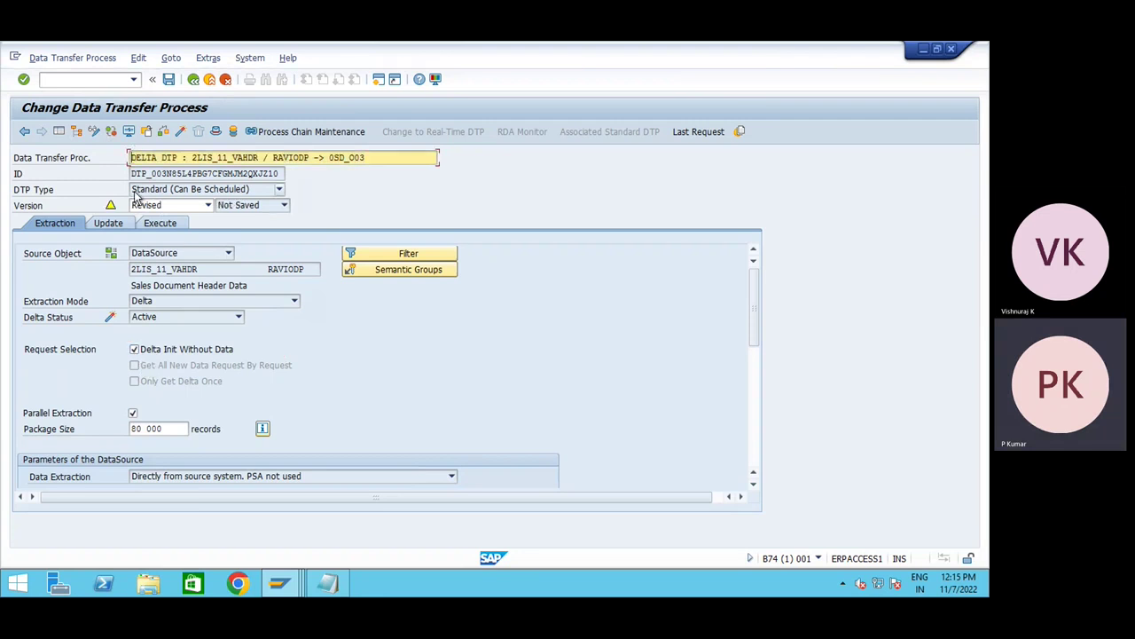
- Prefix the DTP description with INIT, then save and activate the data transfer process
type("INIT")
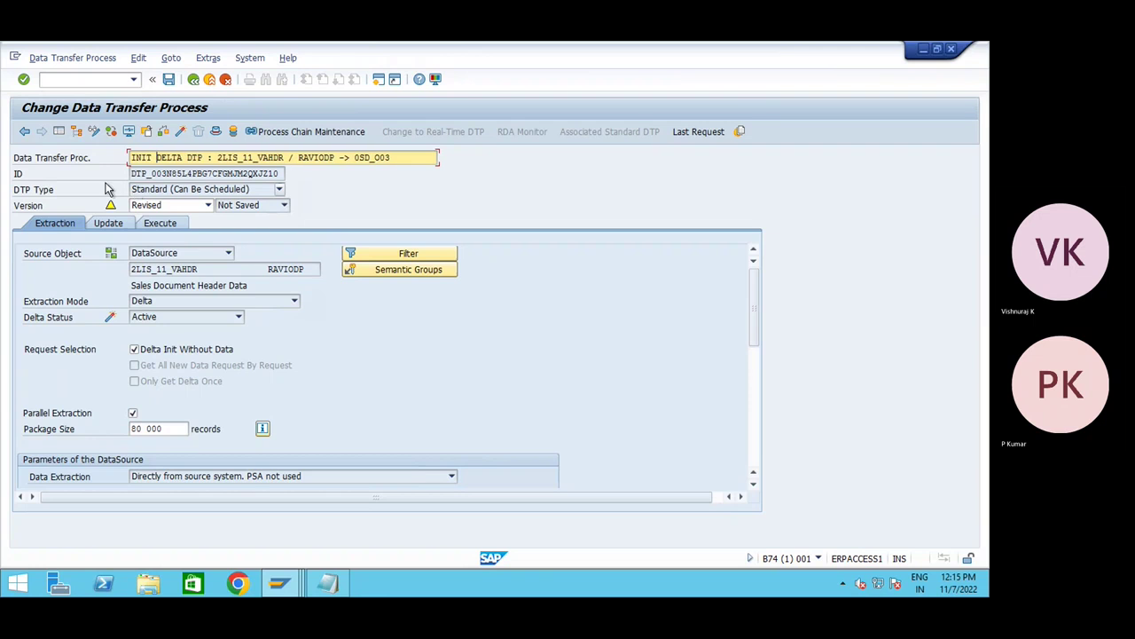
left_click(168, 80)
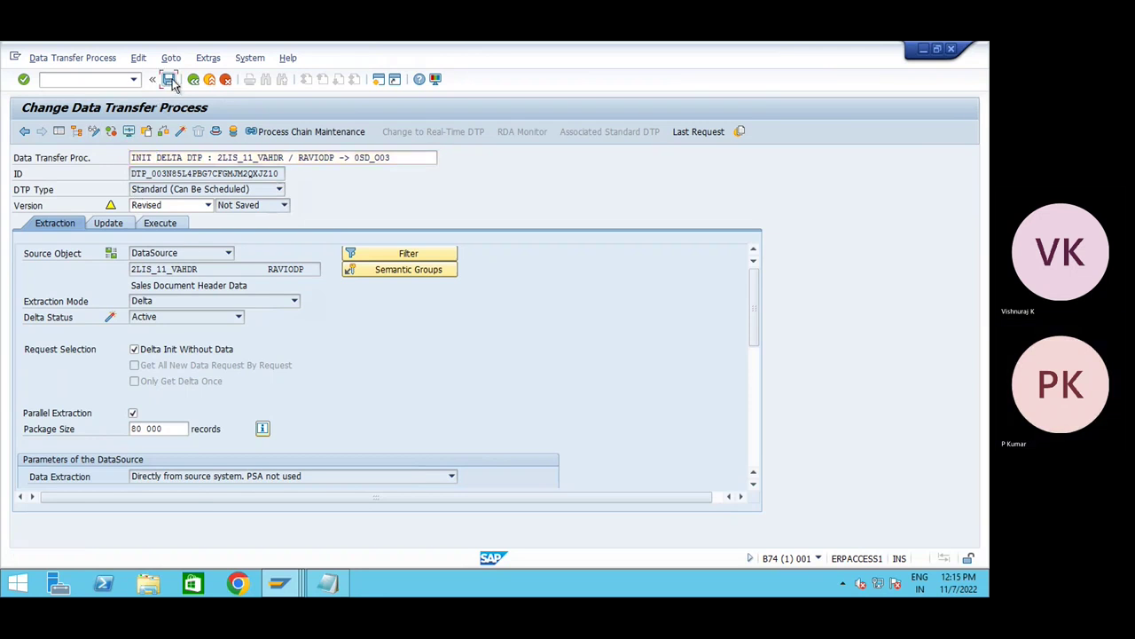
left_click(182, 133)
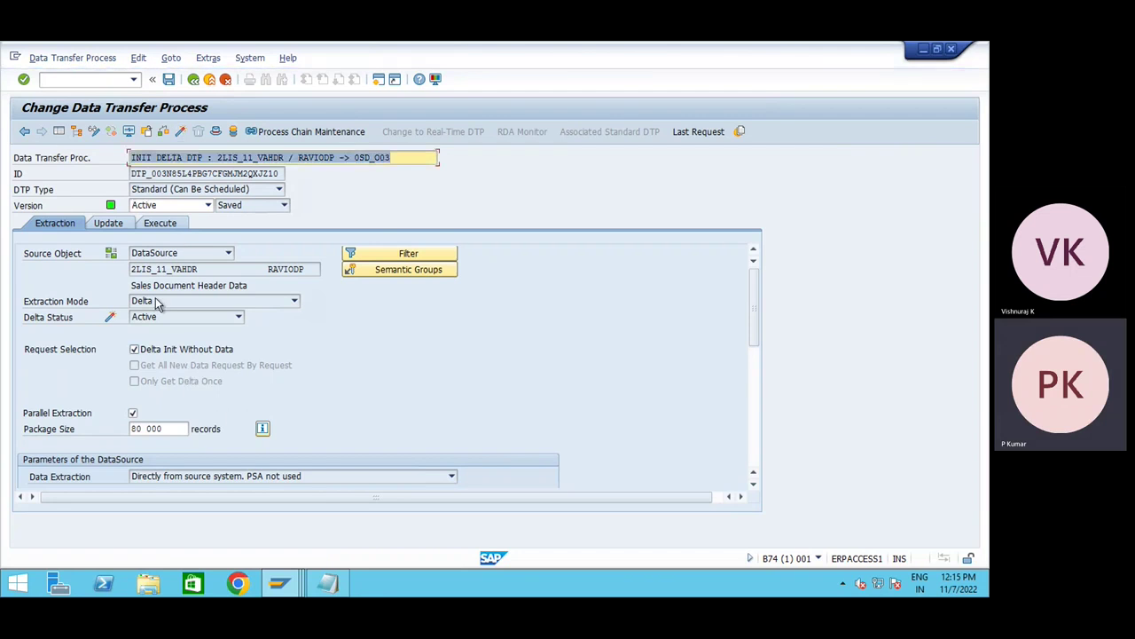
- Execute the INIT DELTA DTP, open its request monitor and refresh the request status
left_click(107, 222)
left_click(160, 223)
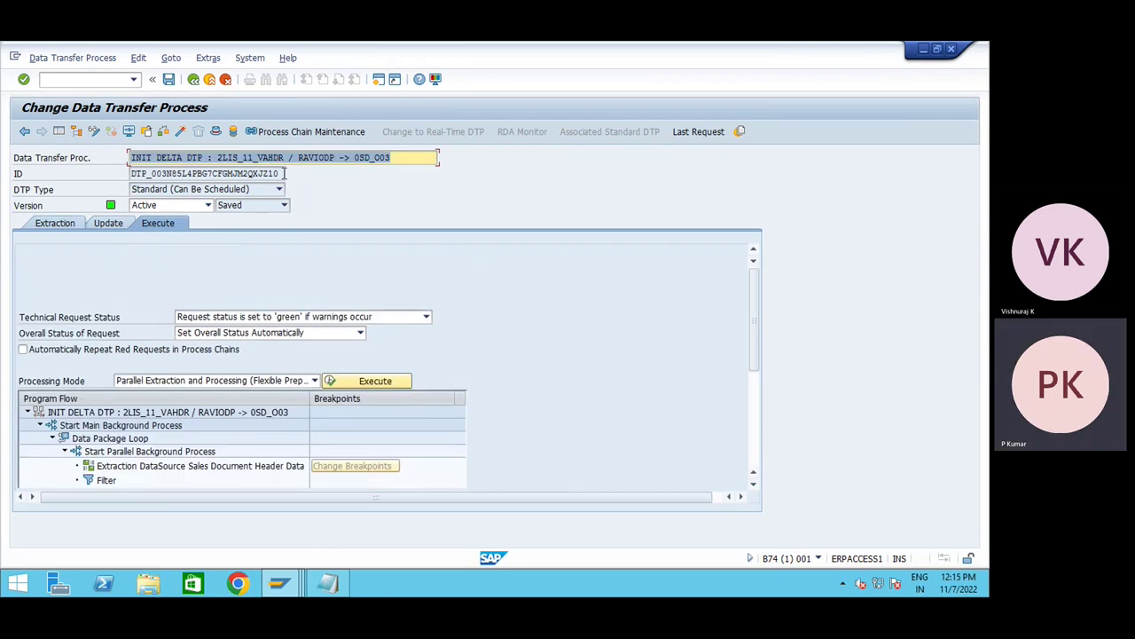
left_click_drag(284, 173, 151, 205)
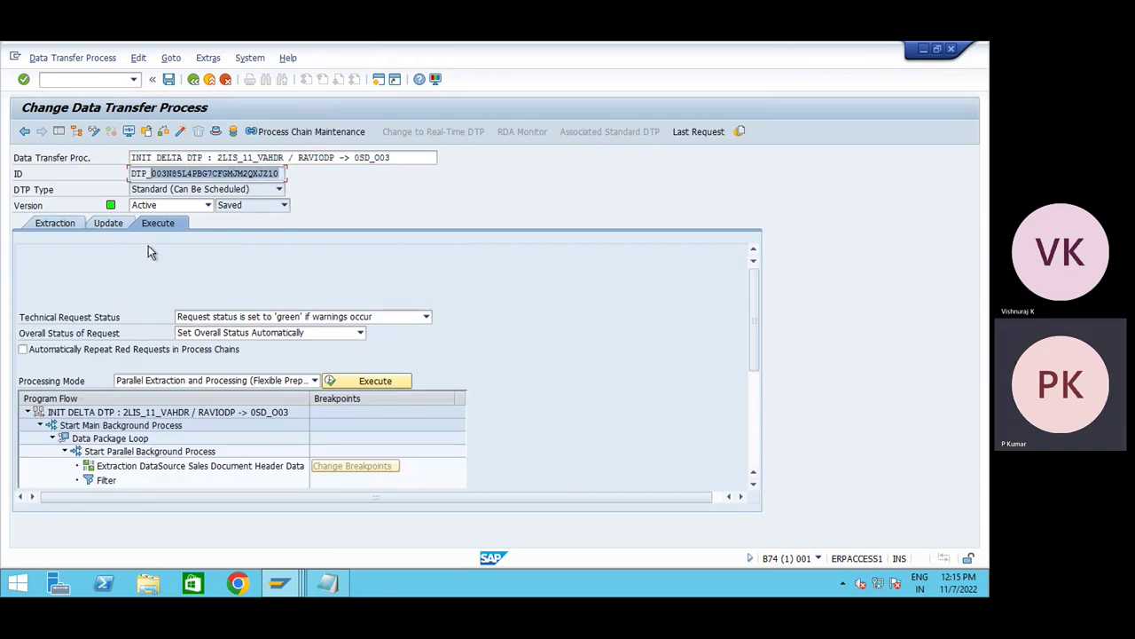
left_click(361, 383)
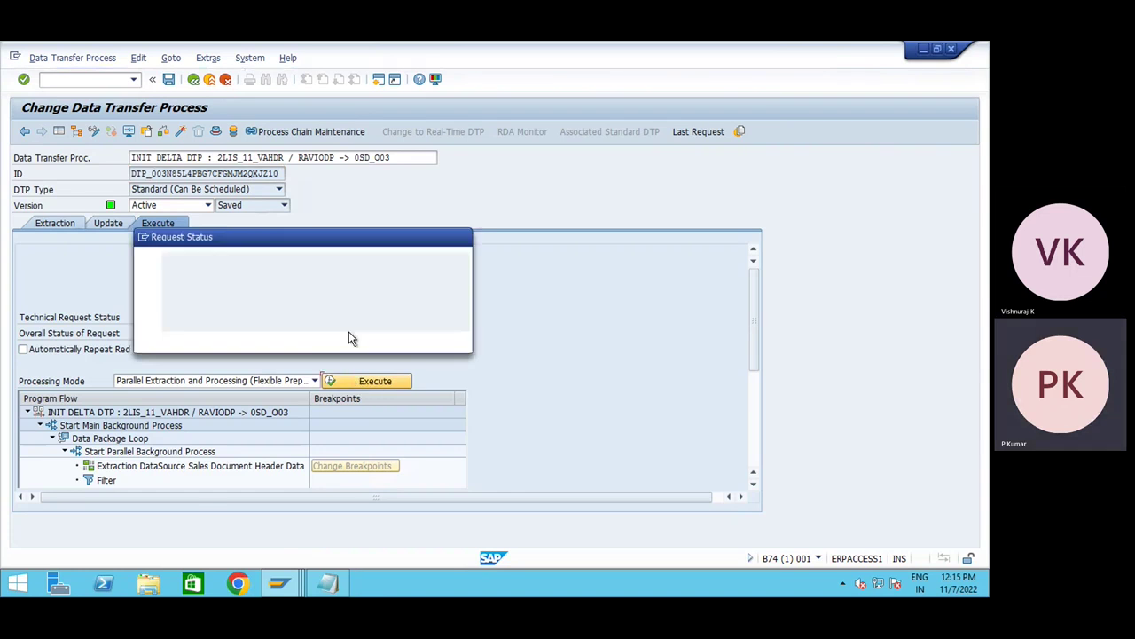
left_click(200, 340)
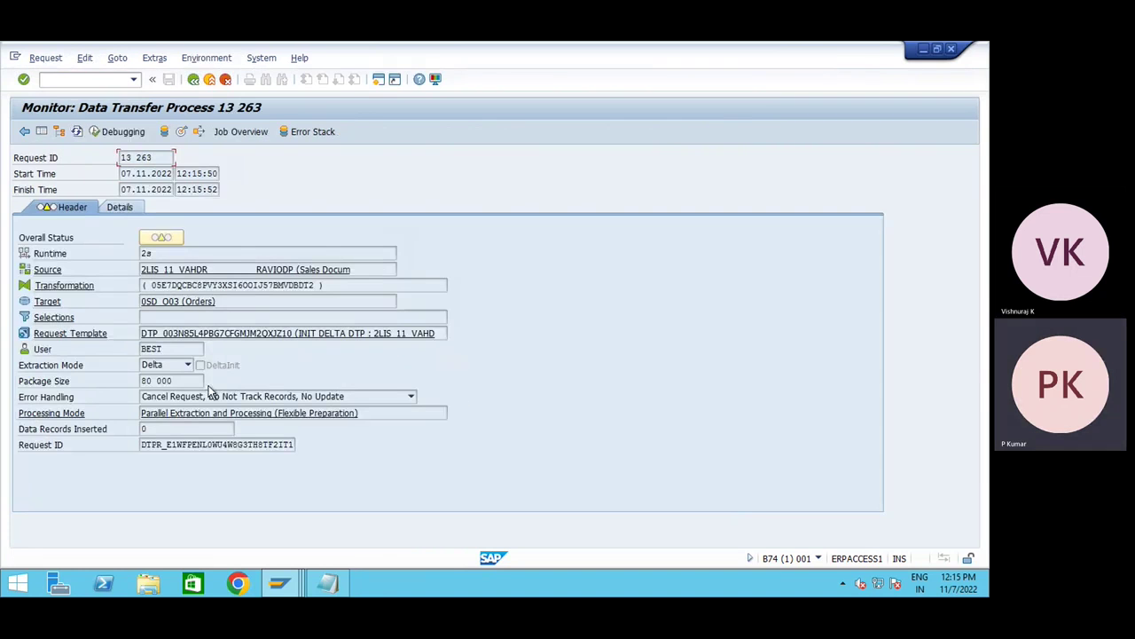
left_click(76, 133)
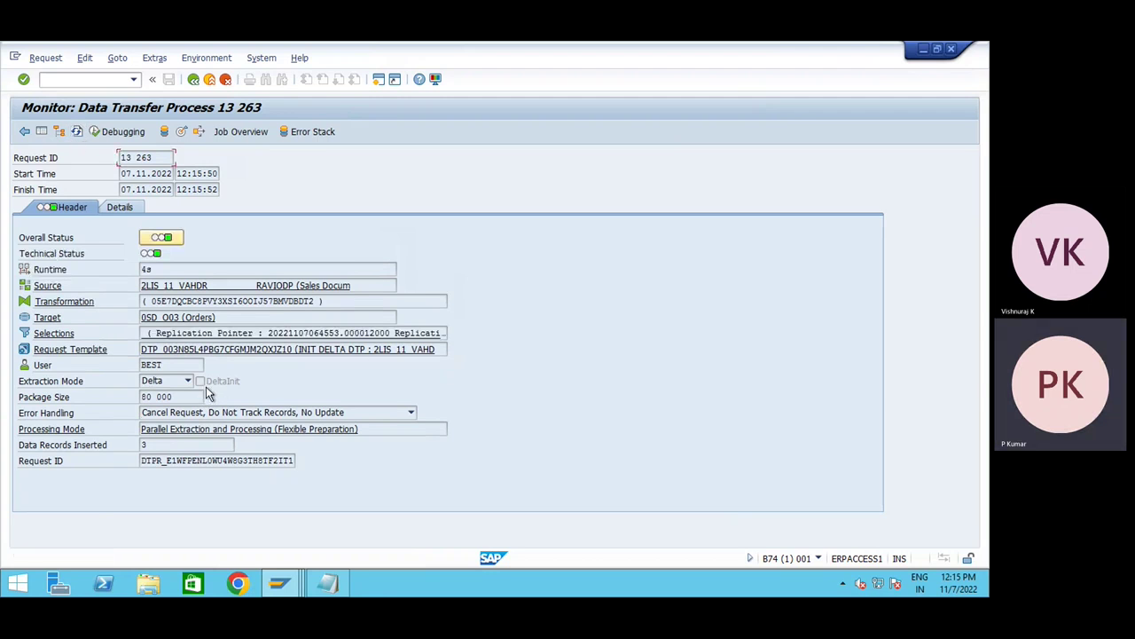
left_click(76, 132)
- Return to the InfoProvider tree and open request management for Orders (0SD_O03) to compare the new request's transferred and added records
left_click(201, 80)
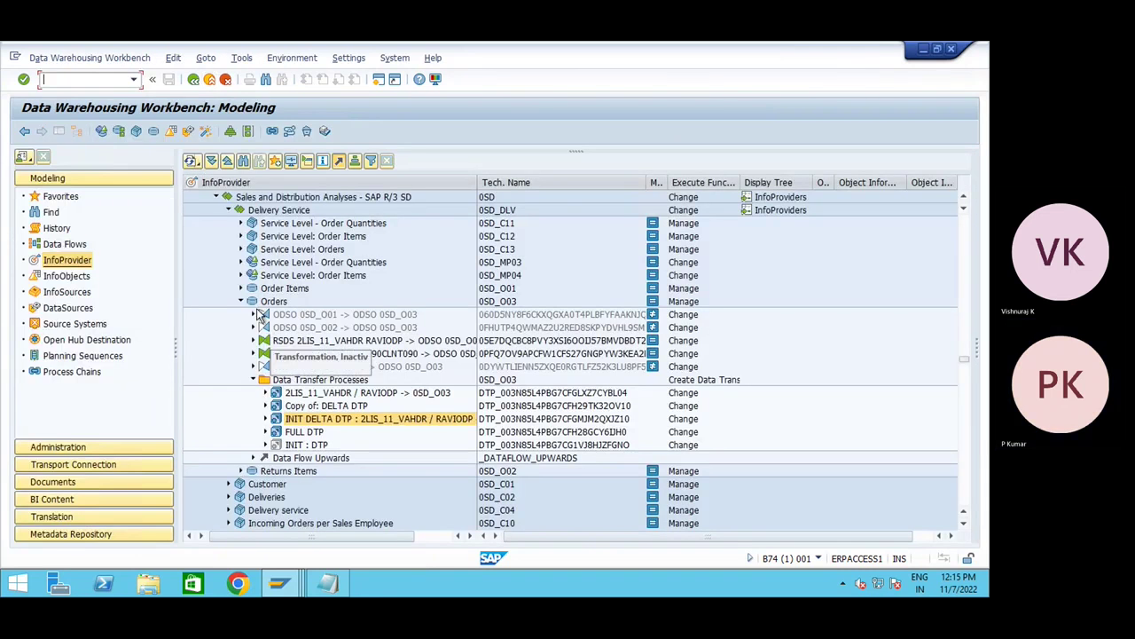
left_click(548, 306)
left_click(683, 301)
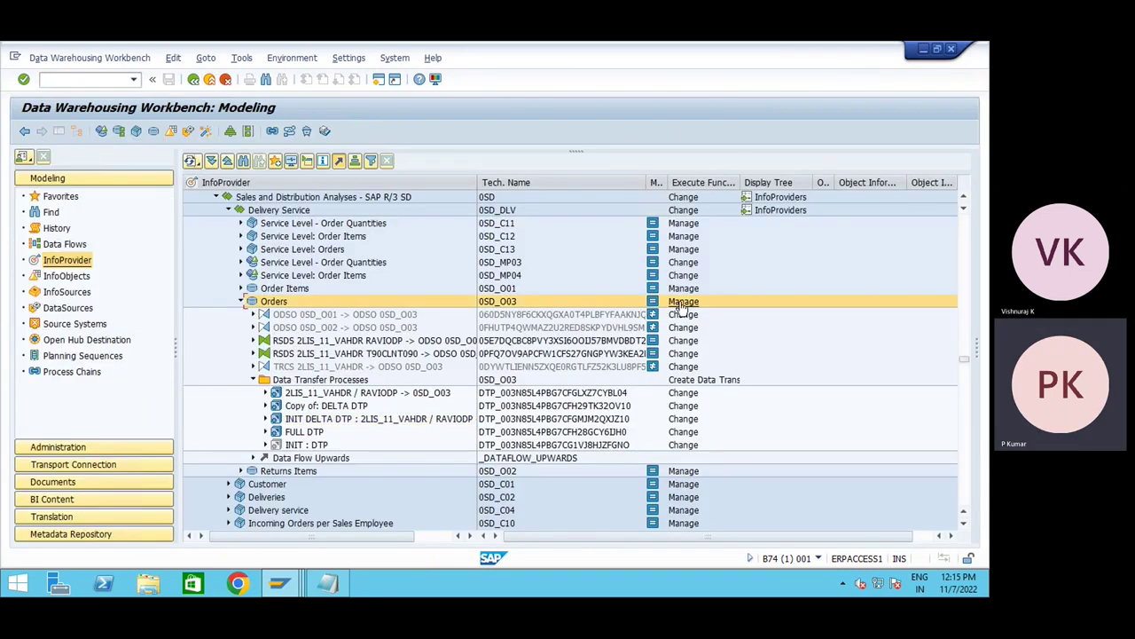
left_click(58, 131)
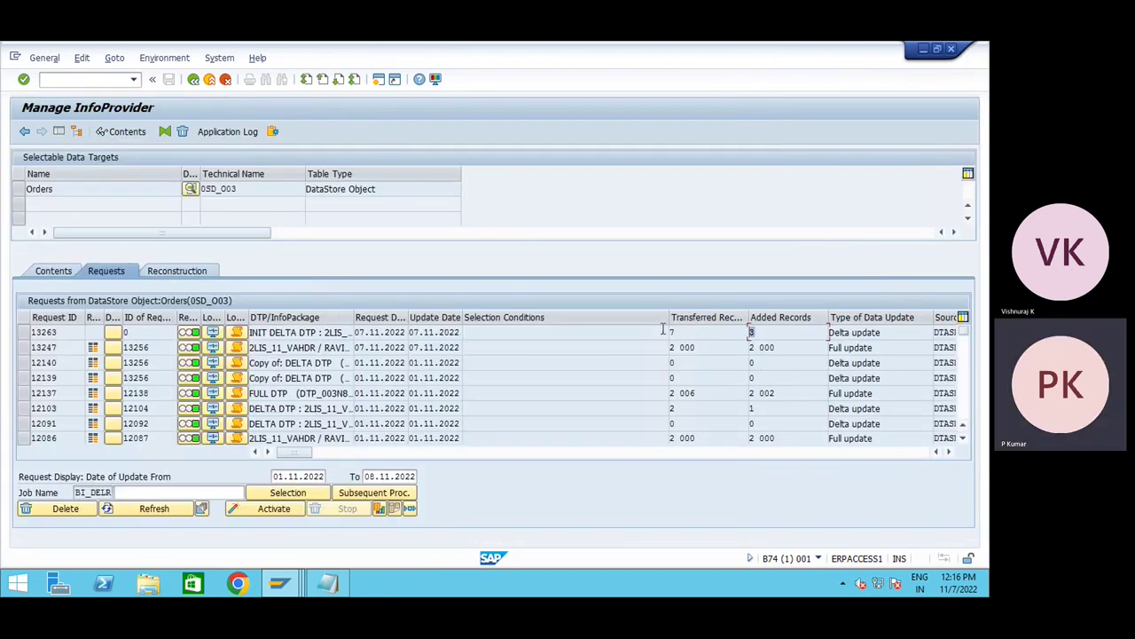
left_click_drag(667, 323, 525, 322)
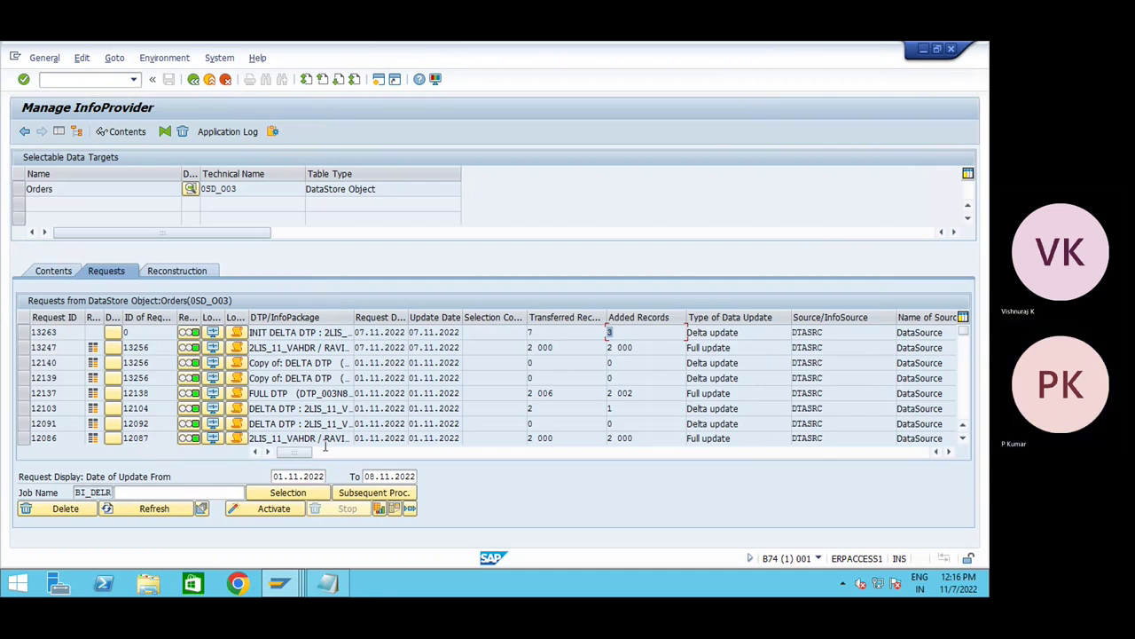
- Examine the older load requests of Orders, including the monitor header of delta request 12103
left_click(965, 441)
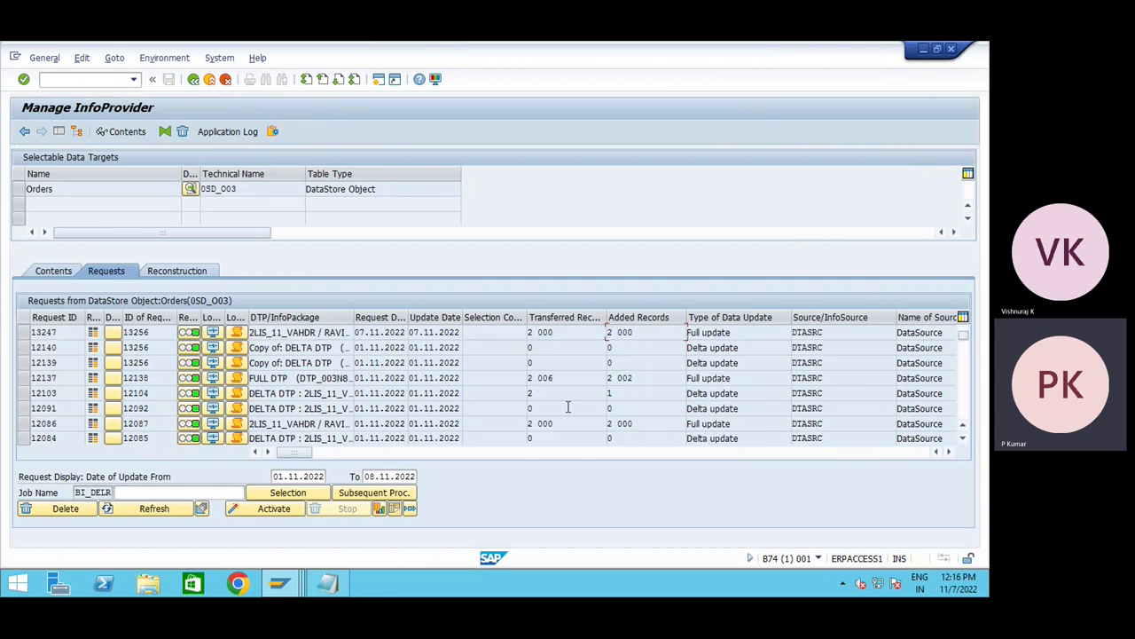
left_click(211, 397)
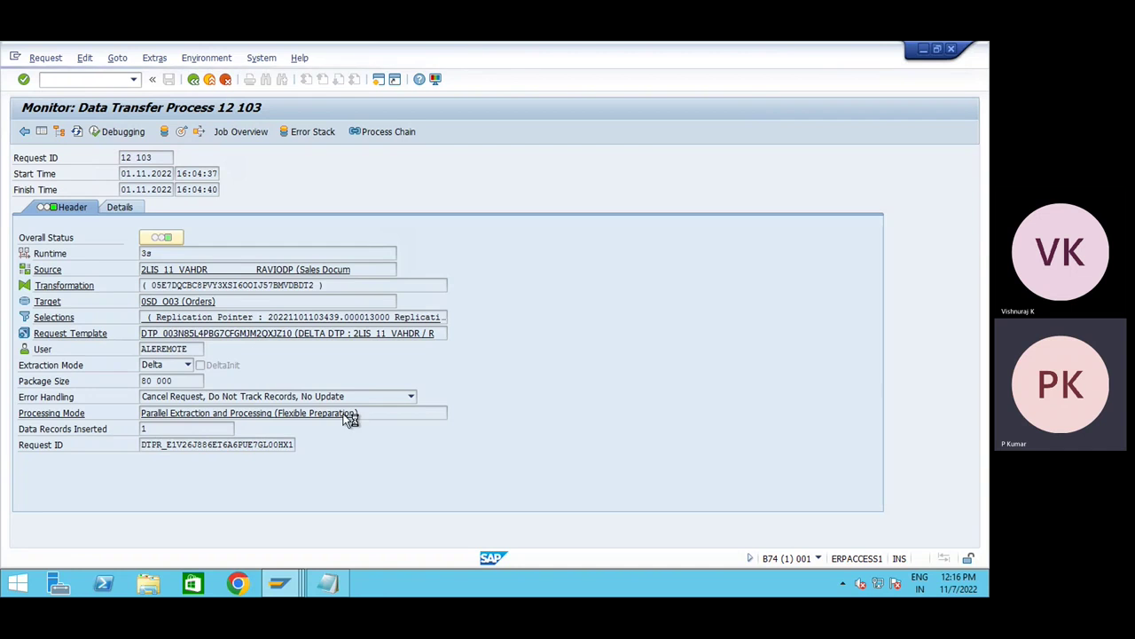
key("F3")
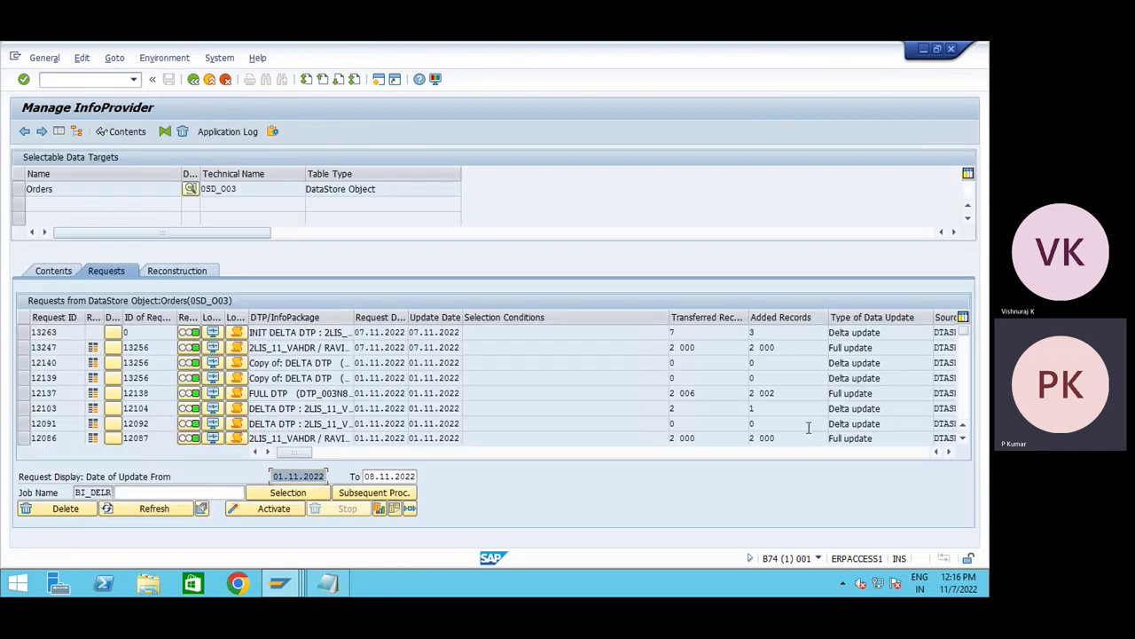
scroll(542, 417, "down", 1)
scroll(539, 410, "down", 2)
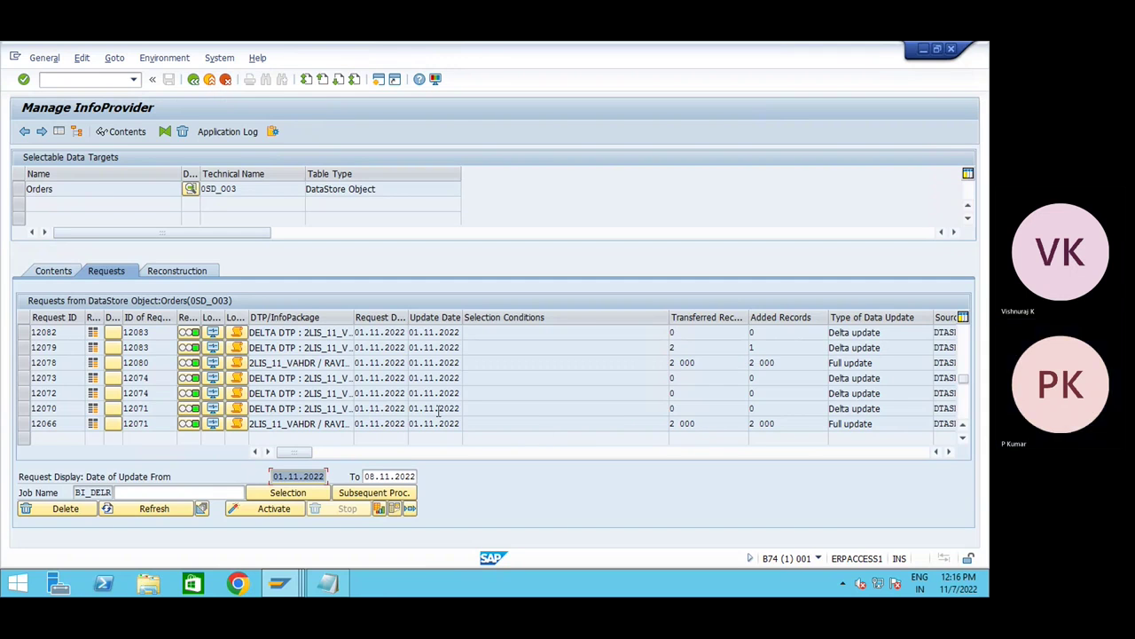
scroll(440, 413, "up", 1)
scroll(440, 409, "up", 1)
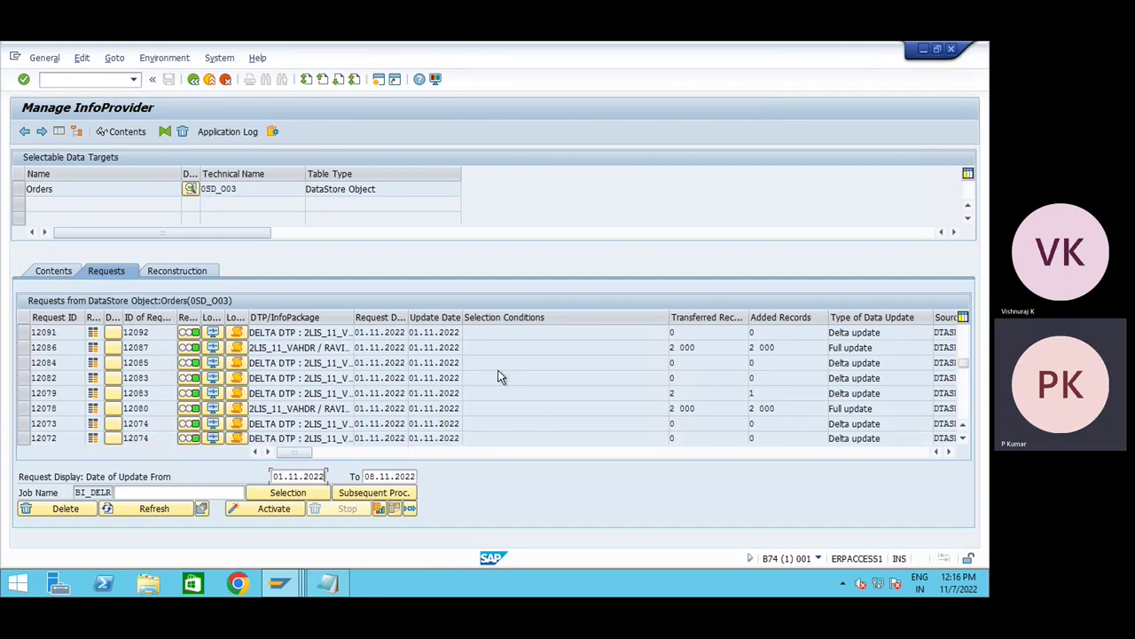
scroll(502, 377, "up", 2)
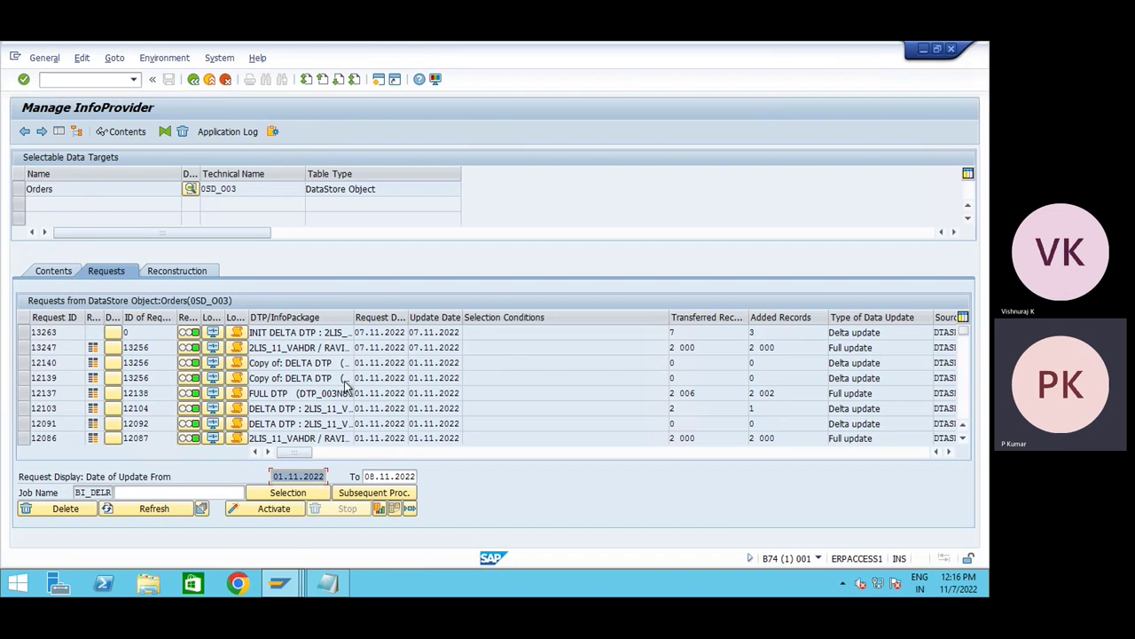
- Switch to the delta queue request monitor for 2LIS_11_VAHDR, refresh it and select the newest composite request
left_click(280, 586)
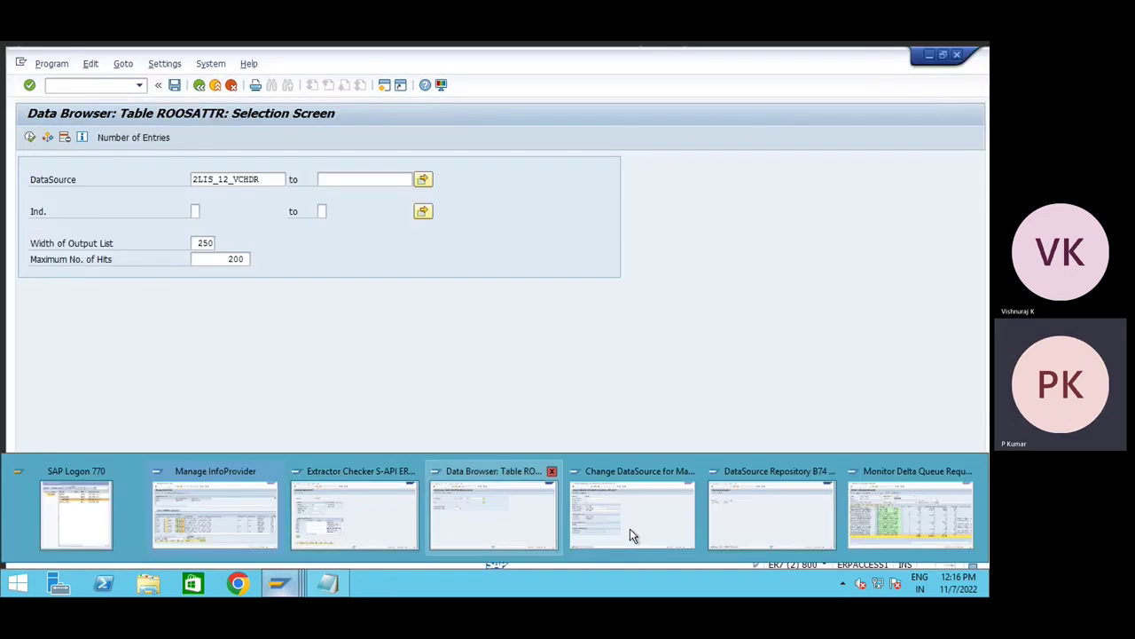
left_click(909, 524)
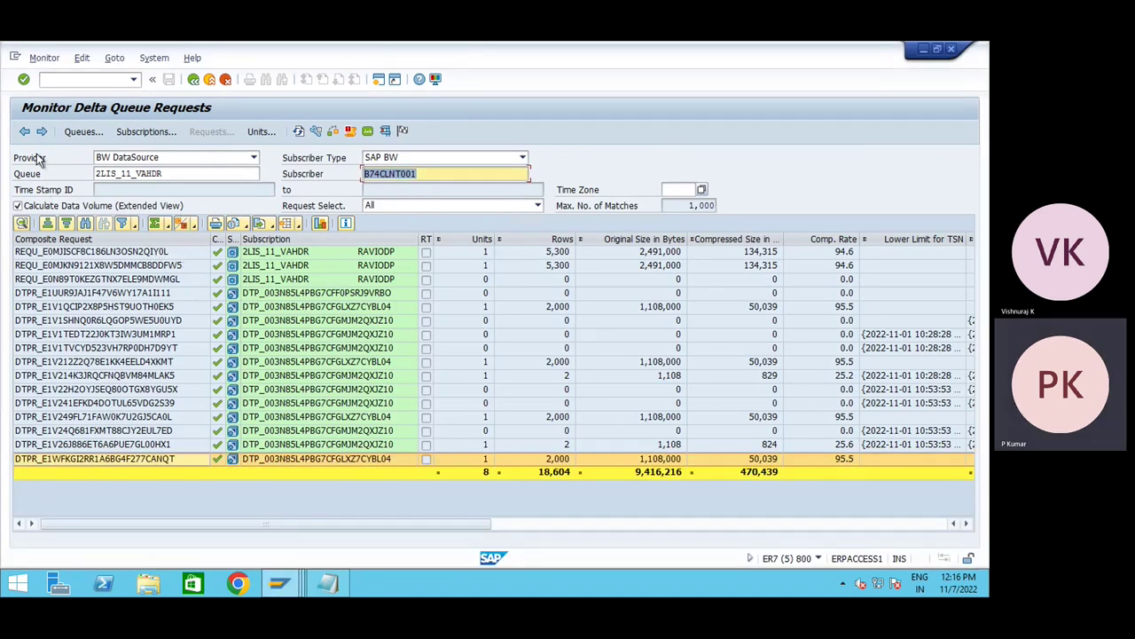
left_click(299, 132)
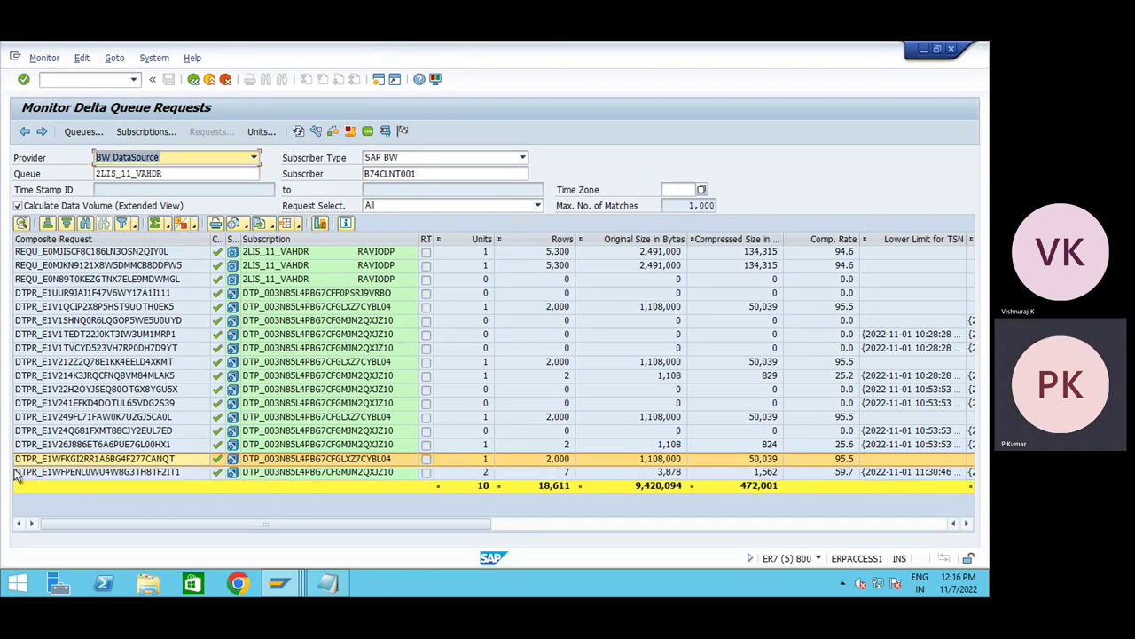
left_click(40, 473)
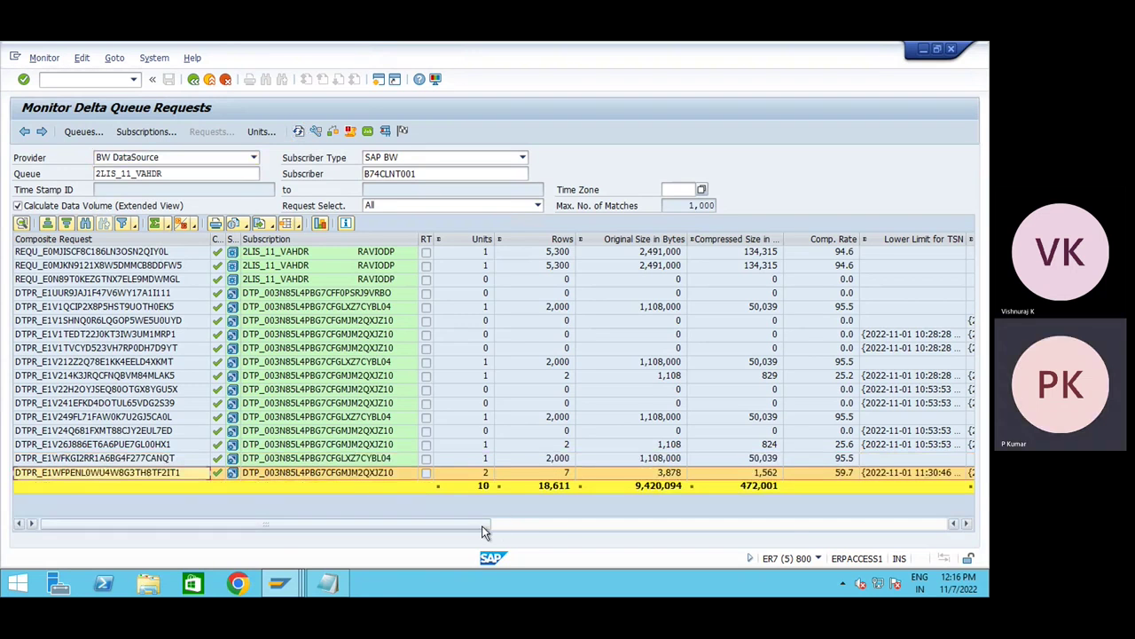
- Examine the newest request's extraction mode, storage and row columns, and drill into its data units
left_click_drag(490, 524, 967, 525)
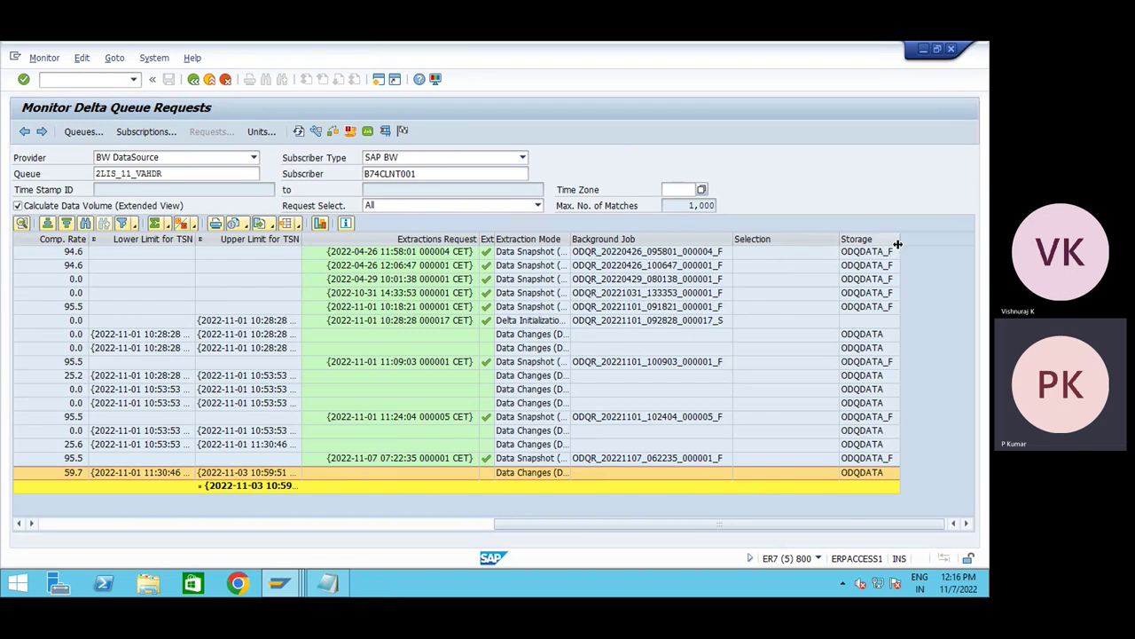
left_click_drag(899, 244, 928, 252)
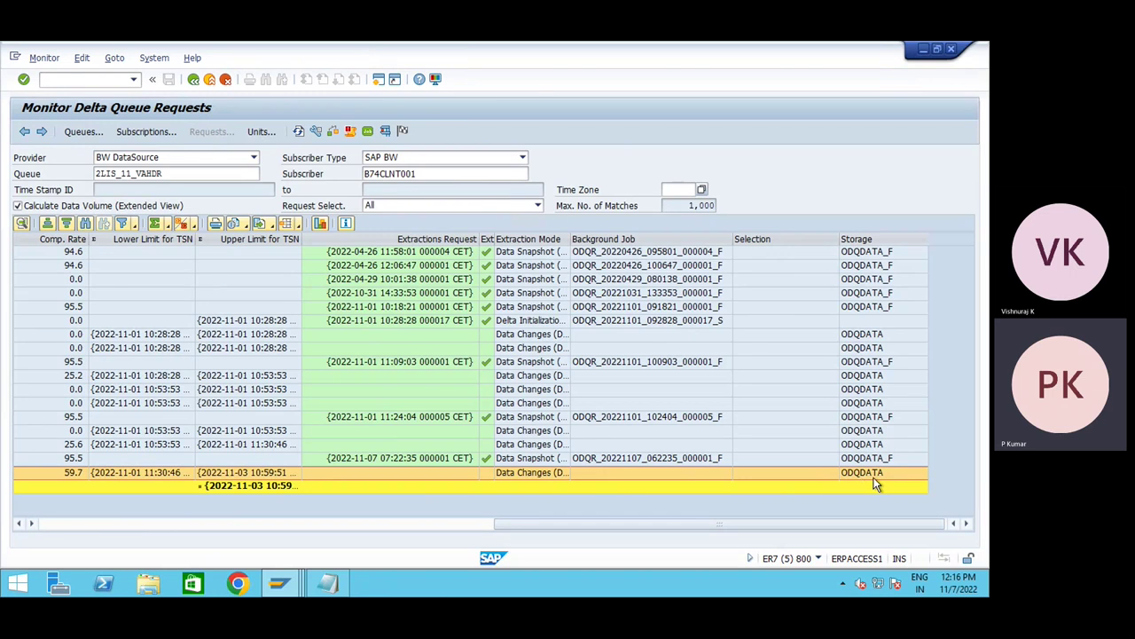
left_click(471, 525)
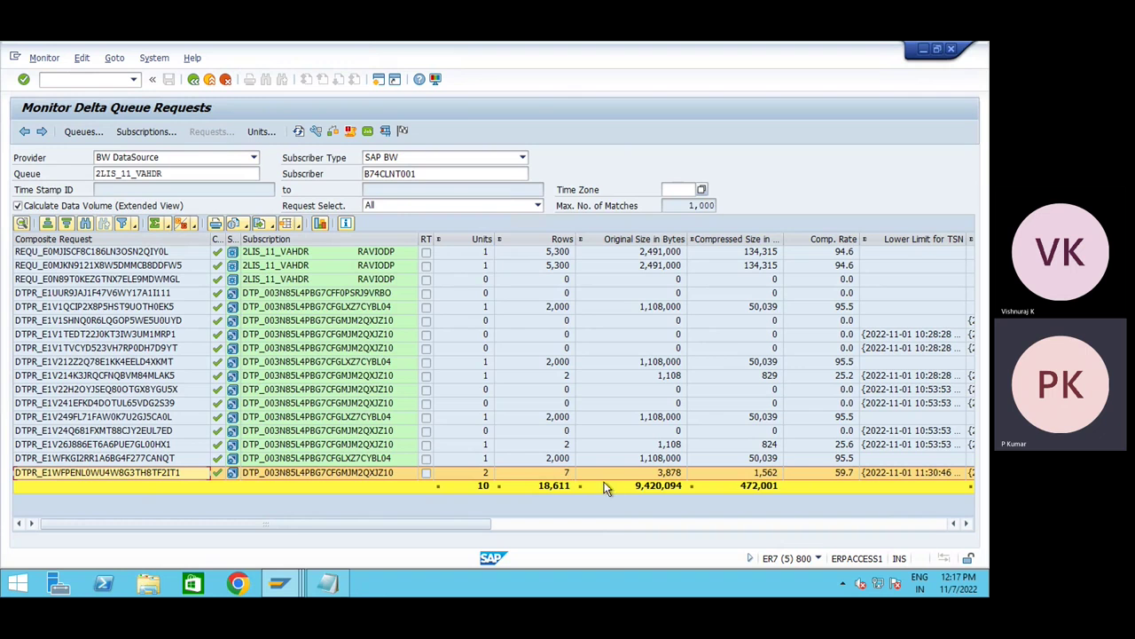
left_click(966, 524)
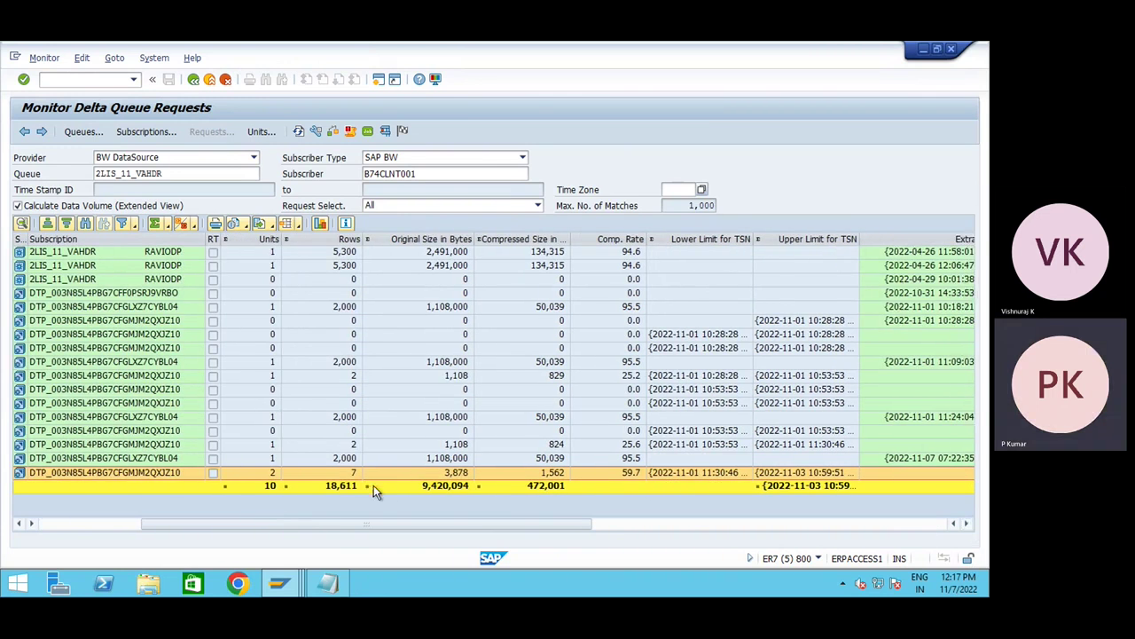
double_click(309, 470)
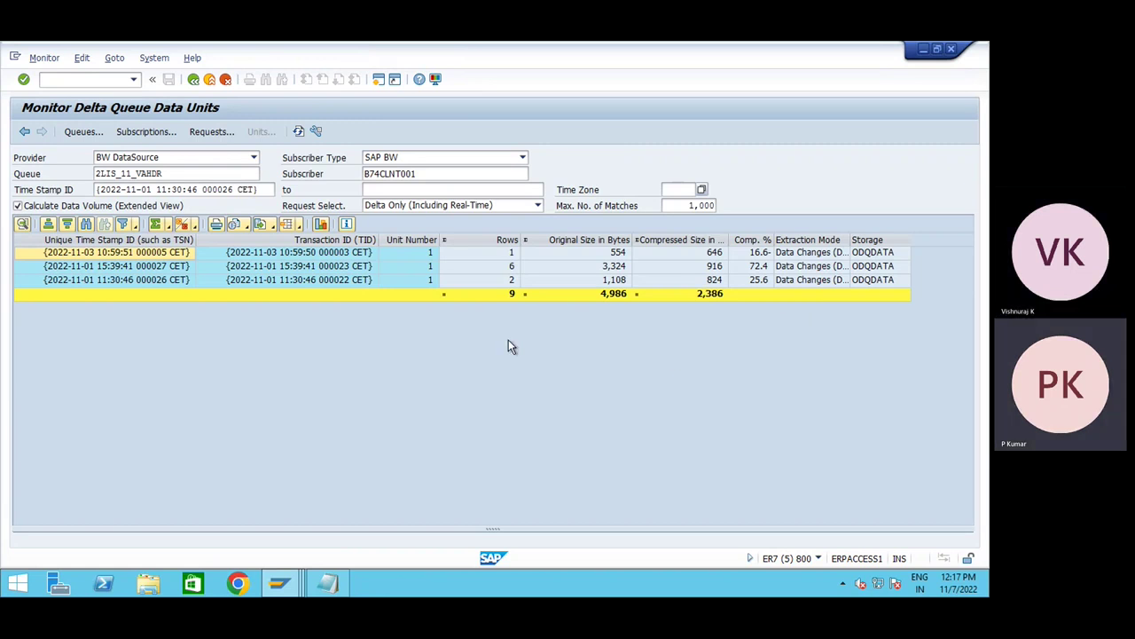
- Return to the request list of Orders (0SD_O03), compare transferred and added records, and select request 13263
key("alt+Tab")
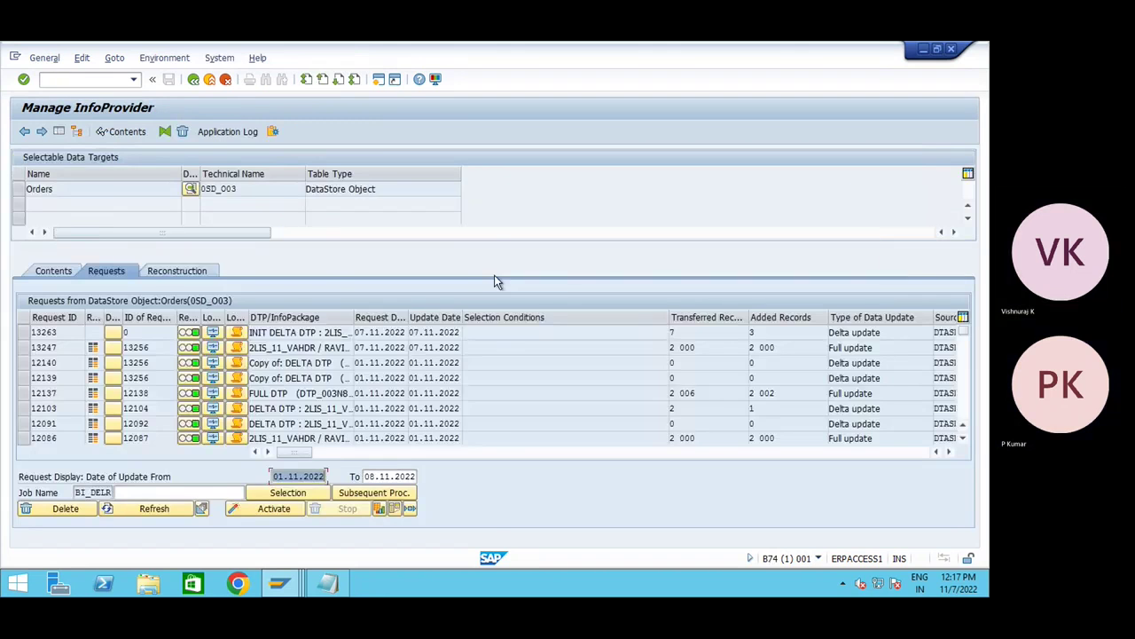
key("alt+Tab")
key("alt+Tab")
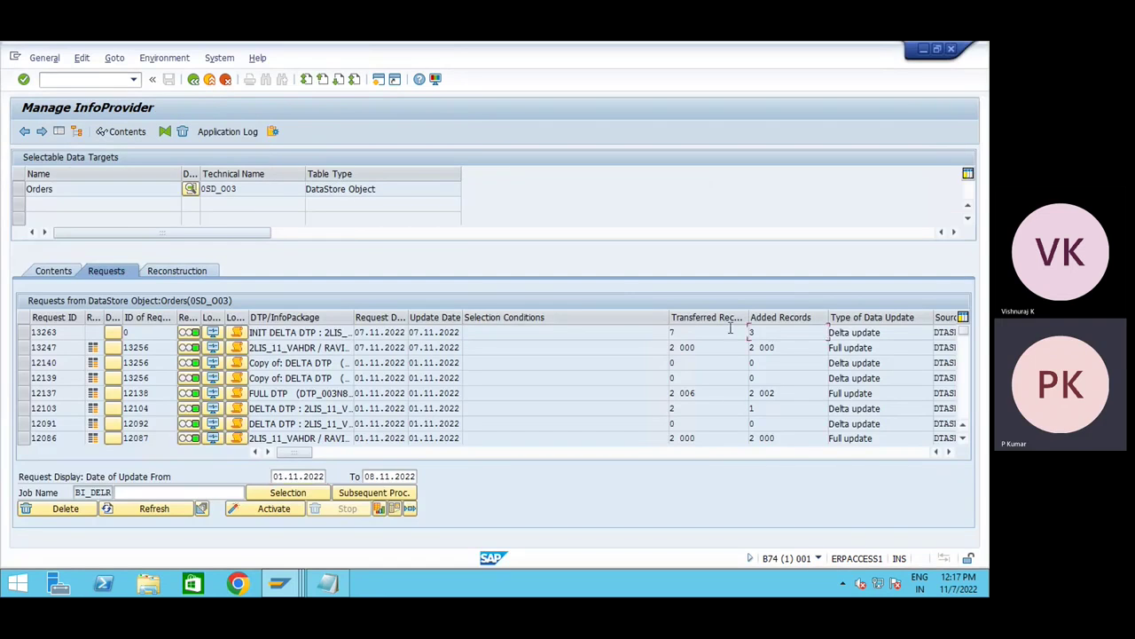
left_click_drag(731, 328, 624, 331)
left_click(24, 331)
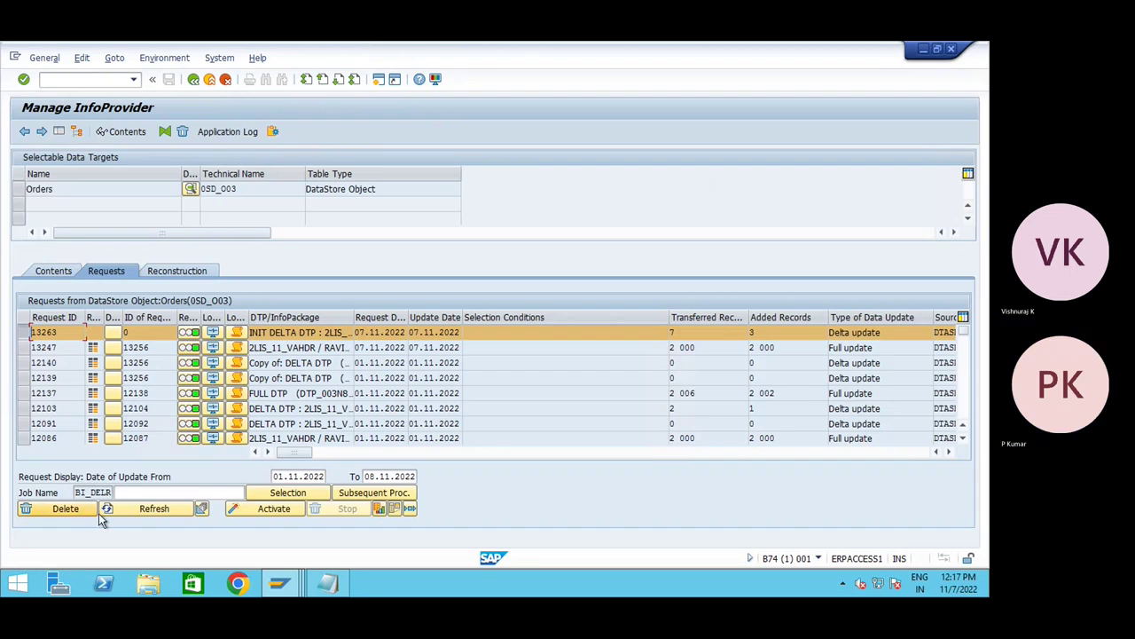
left_click(257, 509)
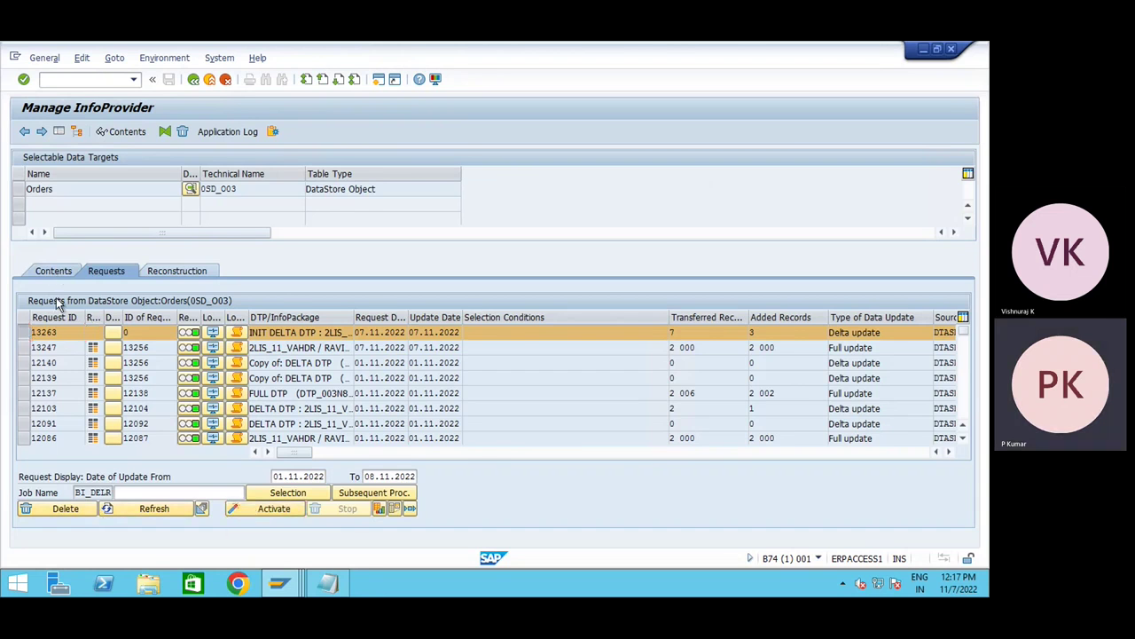
- Display the unrestricted new-data table entries of Orders, then widen and highlight the Sales document column
left_click(50, 271)
left_click(128, 476)
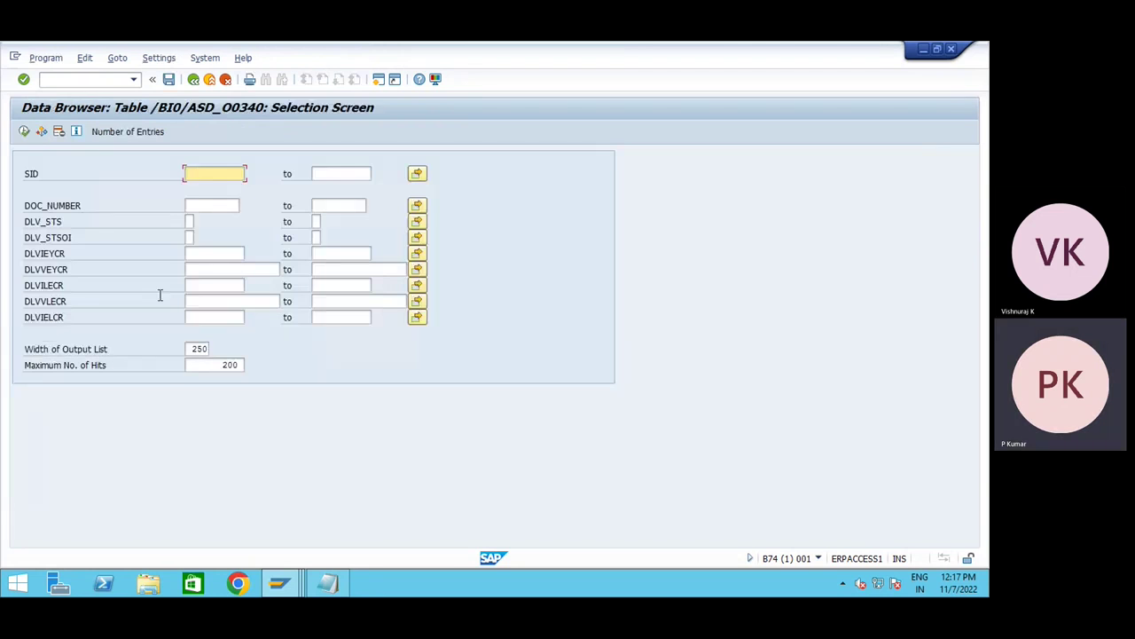
left_click(24, 131)
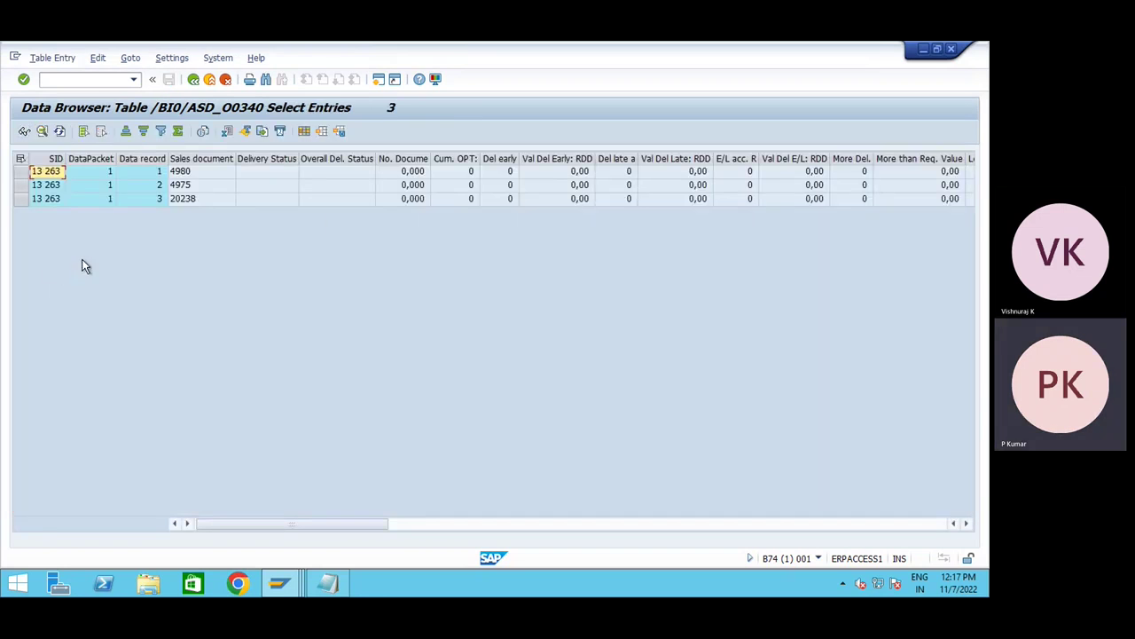
left_click_drag(238, 160, 264, 162)
left_click(217, 158)
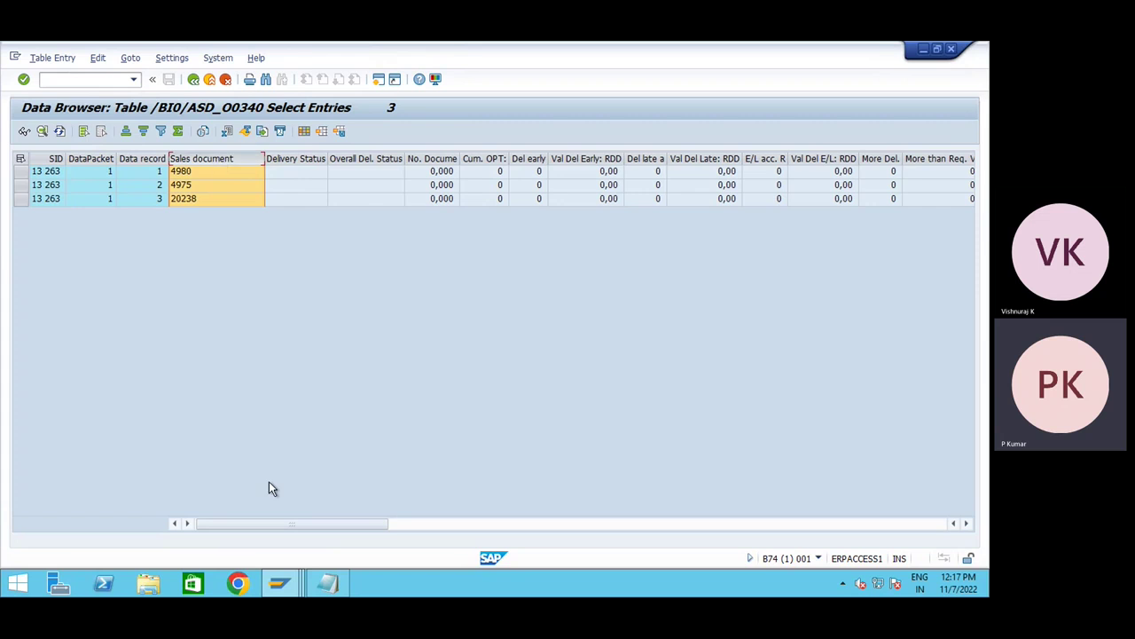
key("alt+Tab")
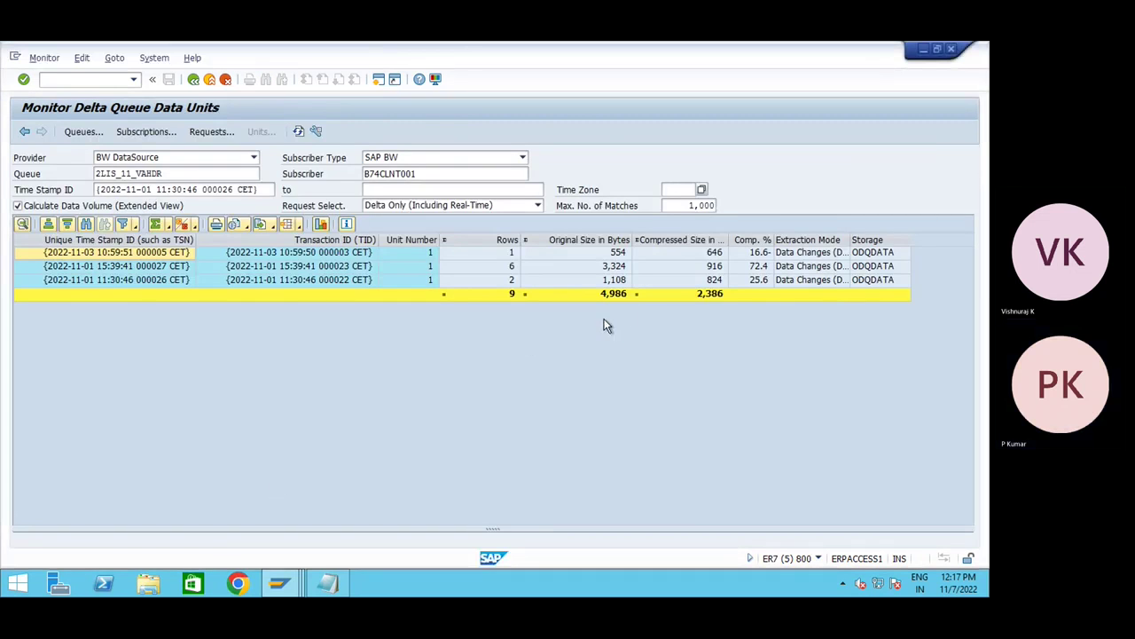
left_click(502, 282)
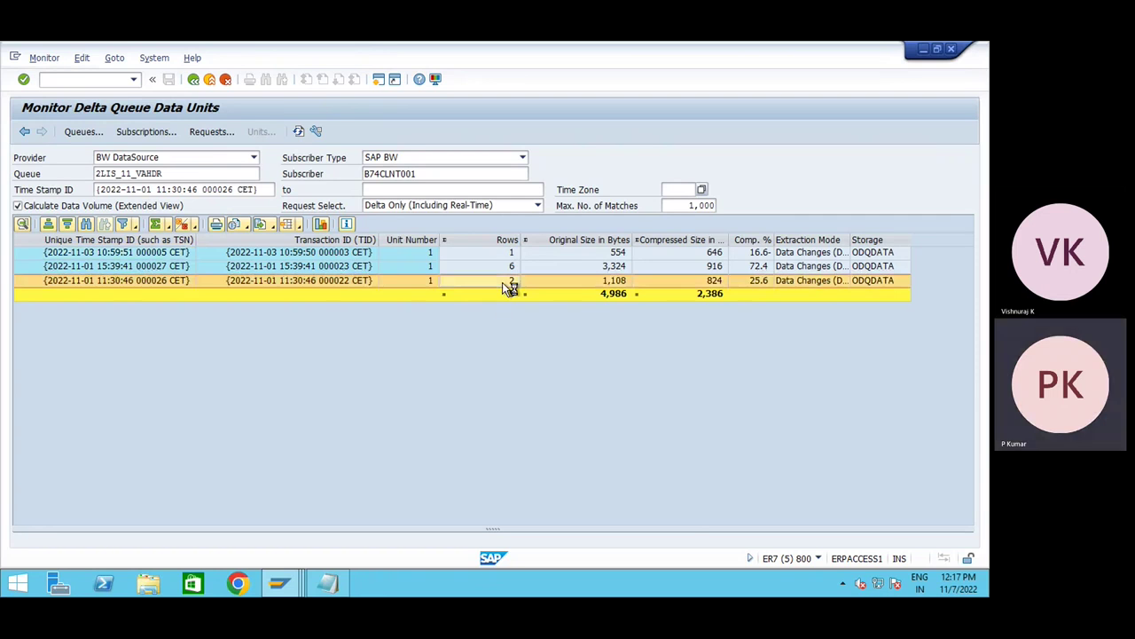
double_click(502, 282)
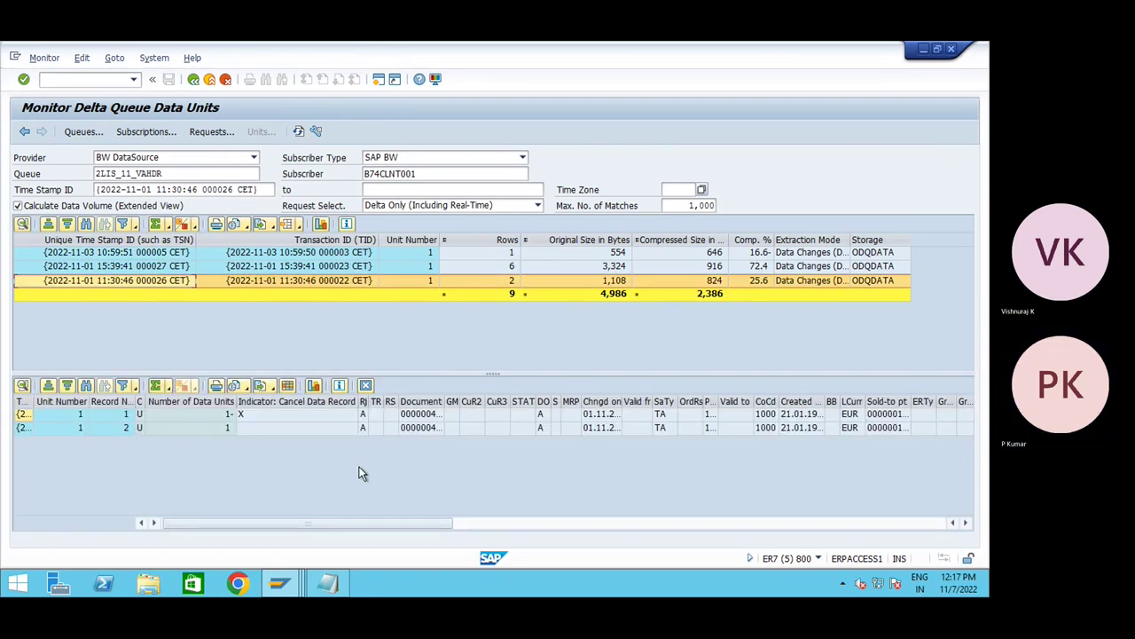
left_click_drag(491, 403, 613, 402)
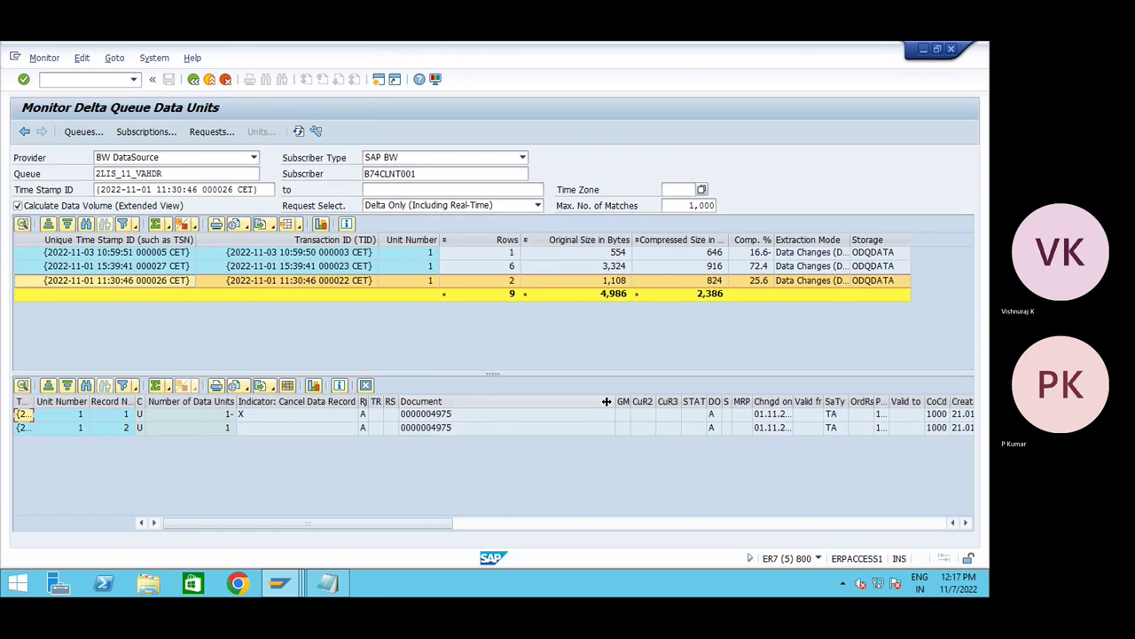
left_click(453, 405)
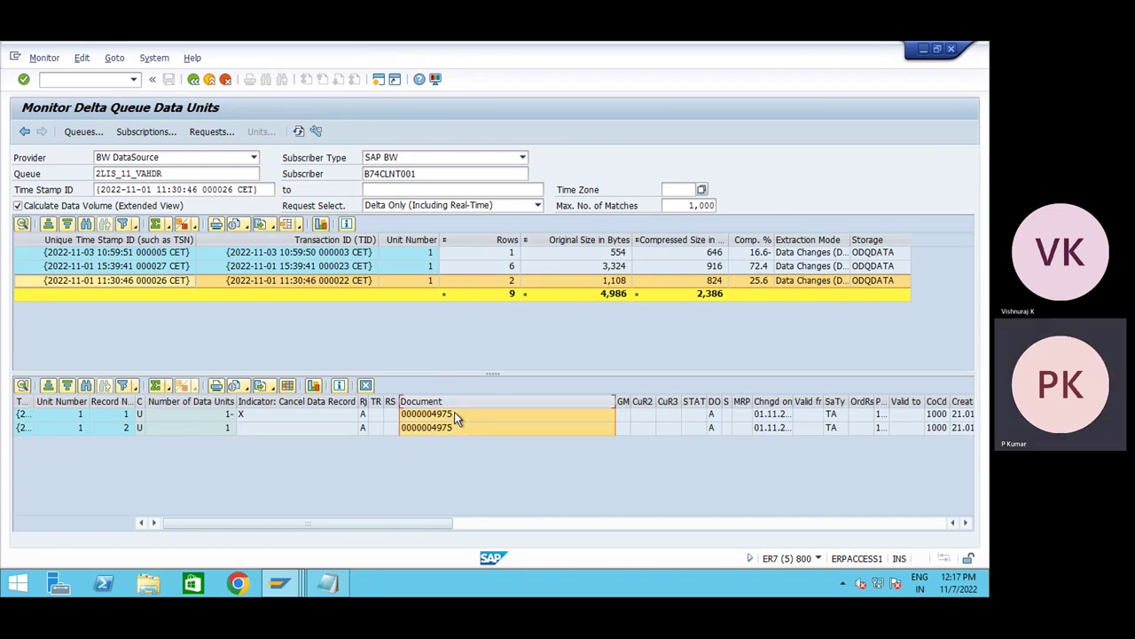
- Compare the delta queue's document number with the second record in the new-data table of Orders
key("alt+Tab")
left_click(186, 192)
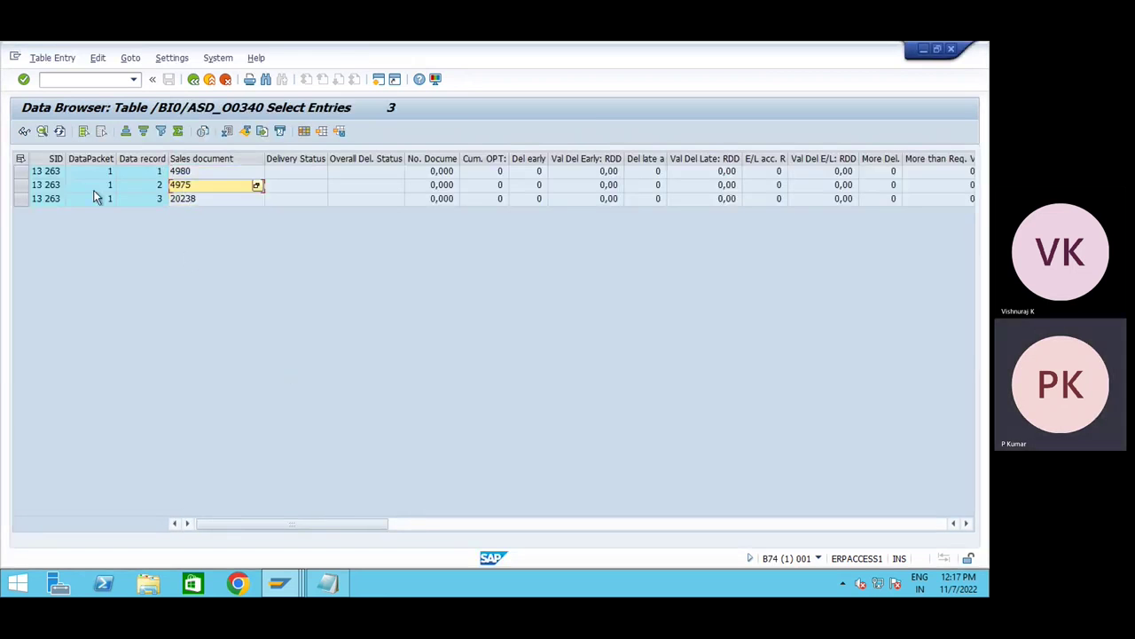
left_click(19, 185)
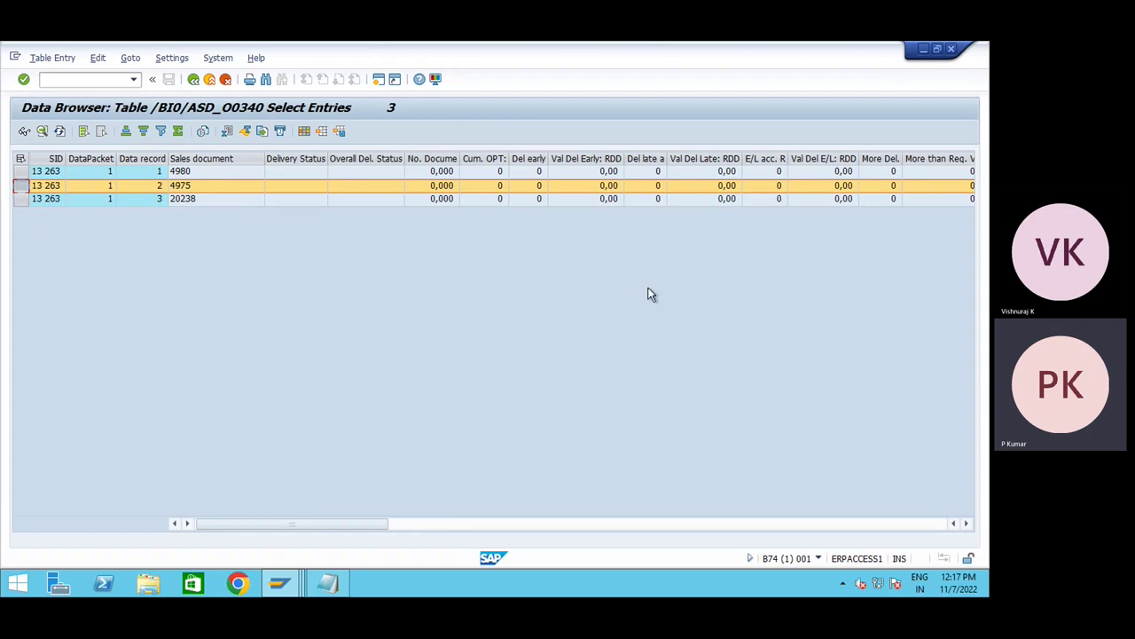
key("alt+Tab")
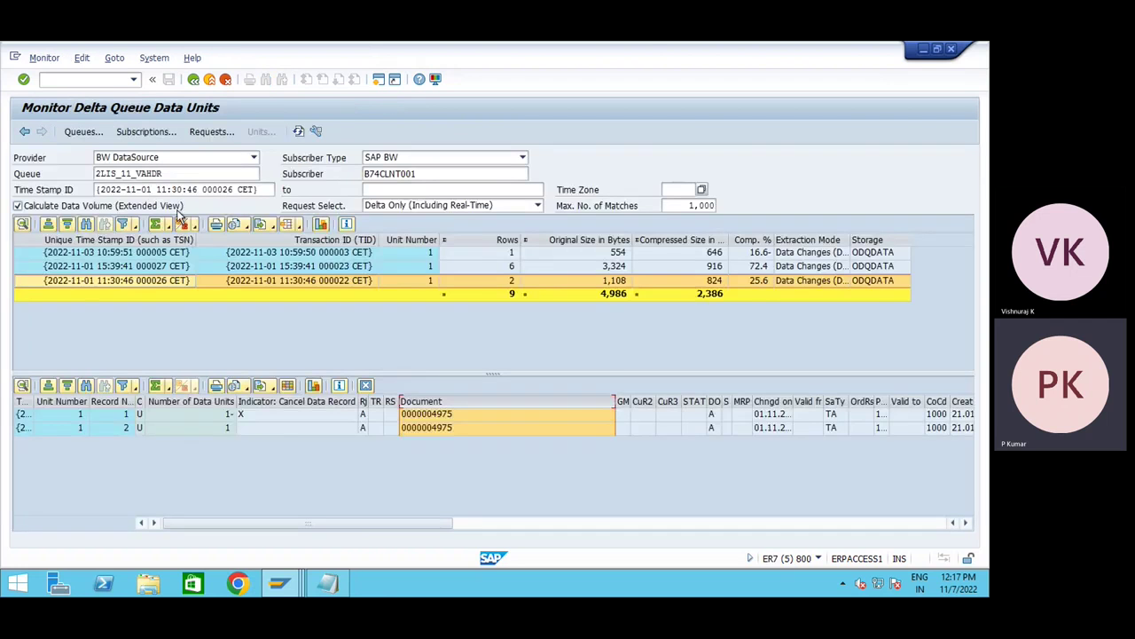
key("alt+Tab")
- Return to the requests of Orders and start activation of init-delta request 13263
left_click(193, 79)
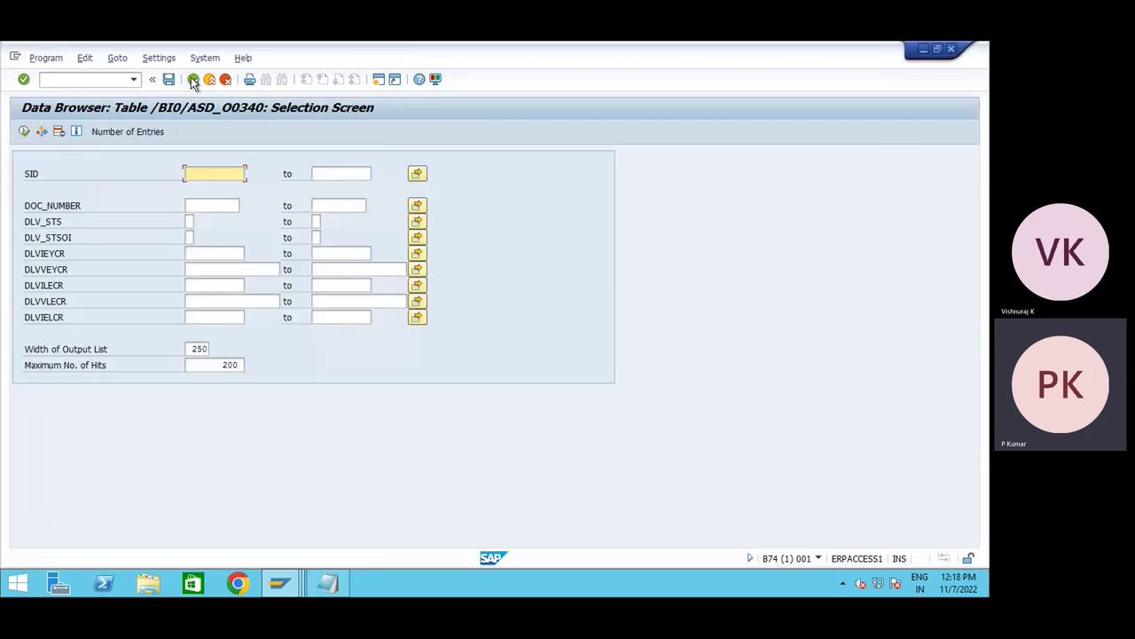
left_click(192, 79)
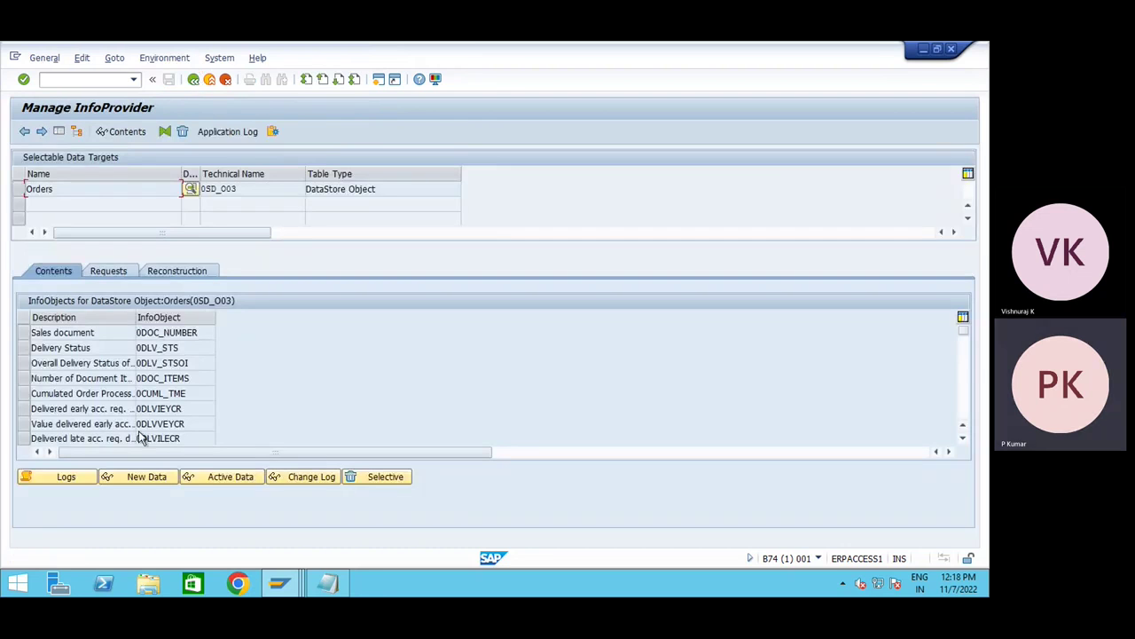
left_click(110, 274)
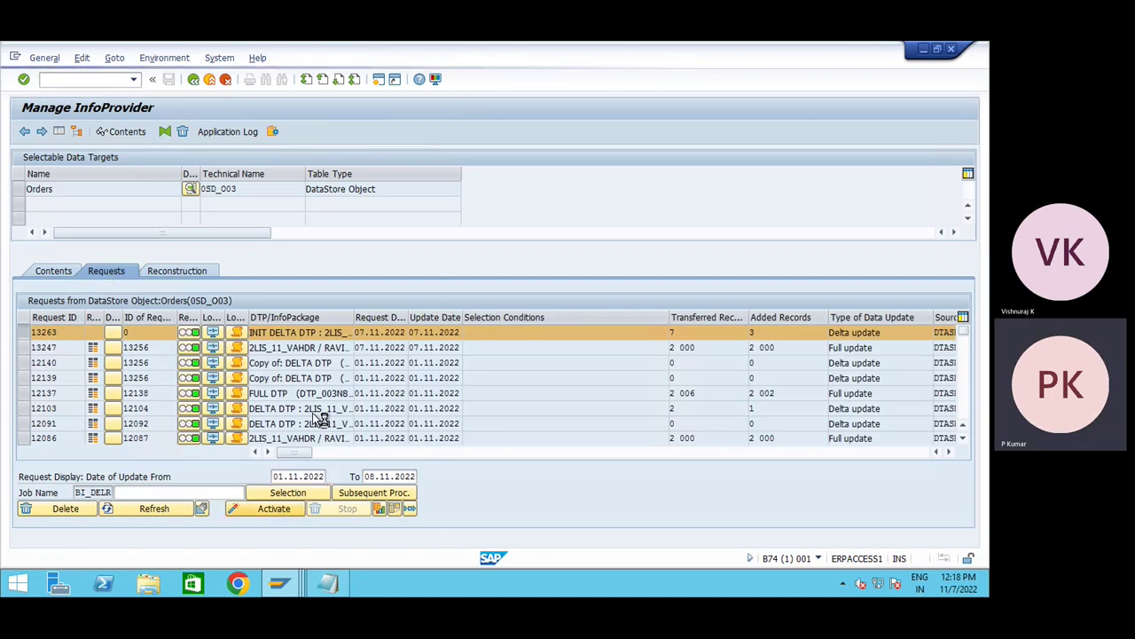
left_click(39, 221)
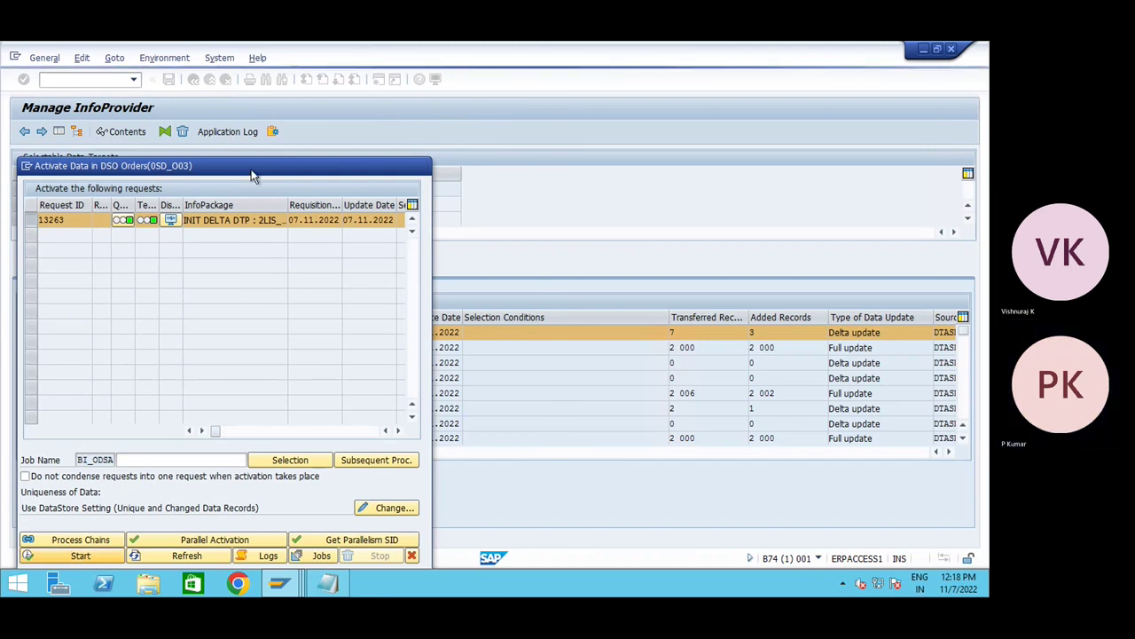
left_click_drag(254, 167, 368, 102)
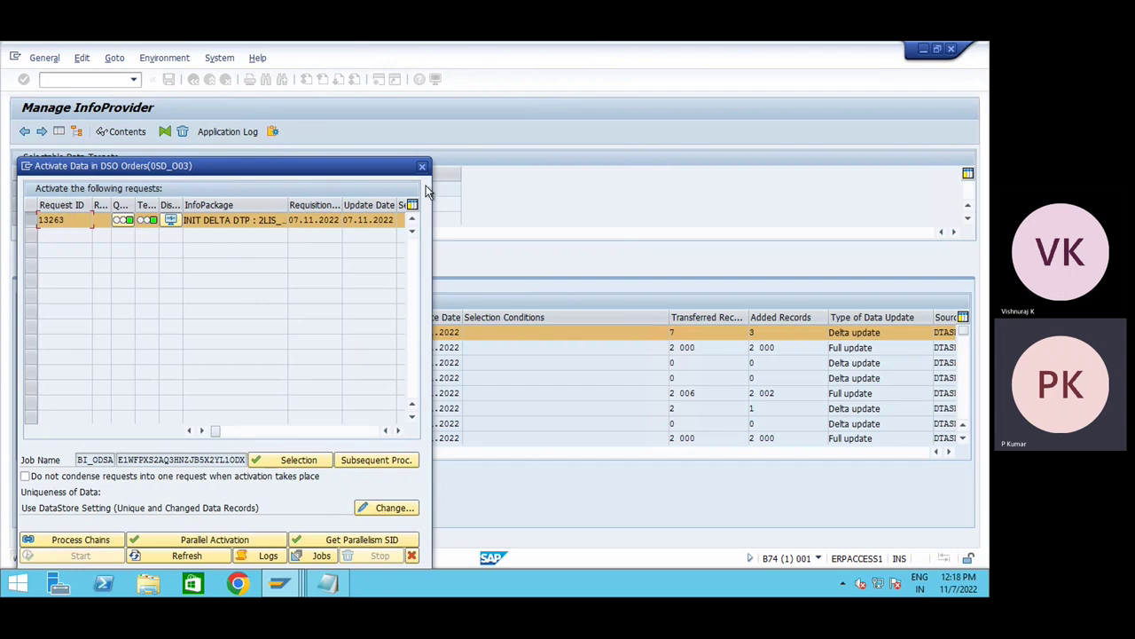
left_click(412, 555)
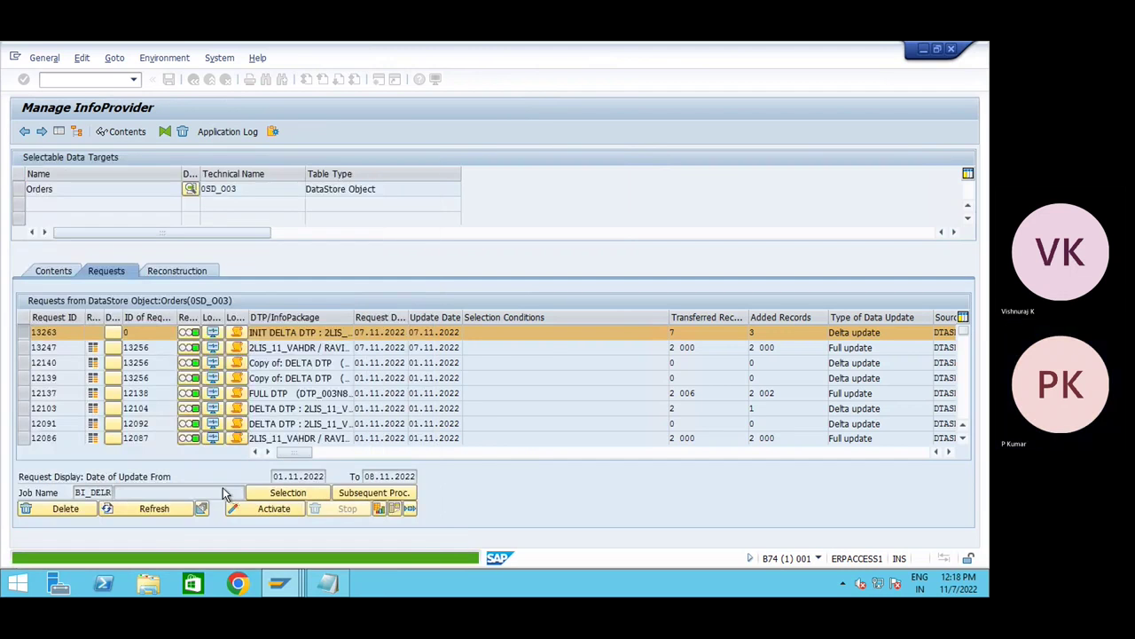
- Apply the status changes for data target 0SD_O03 and refresh the request list to check the activation
left_click(152, 509)
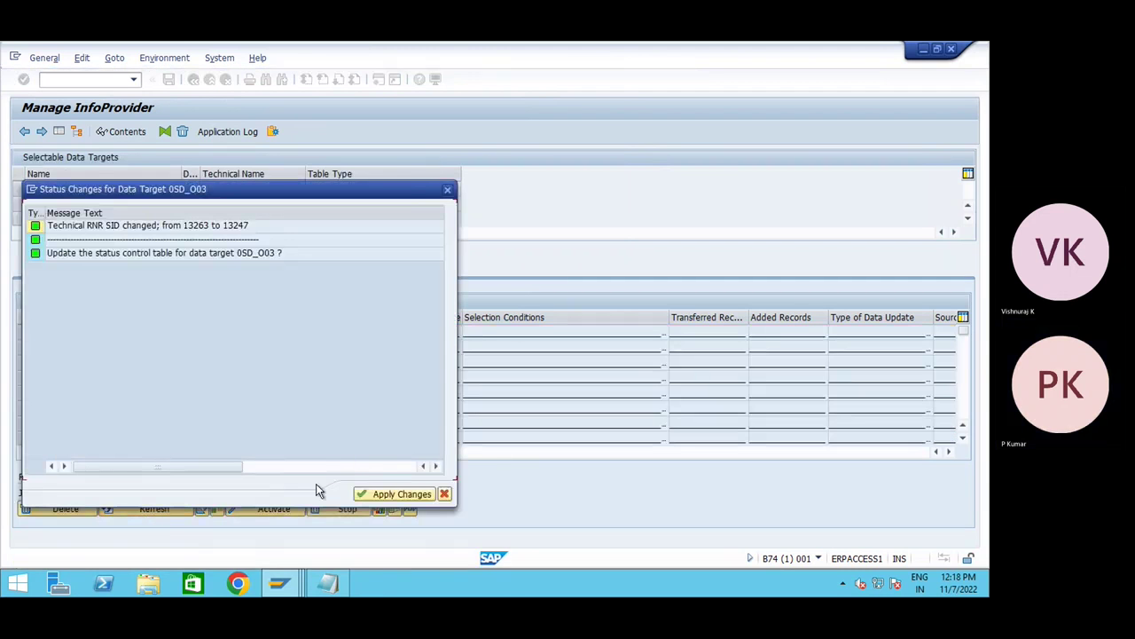
left_click(392, 494)
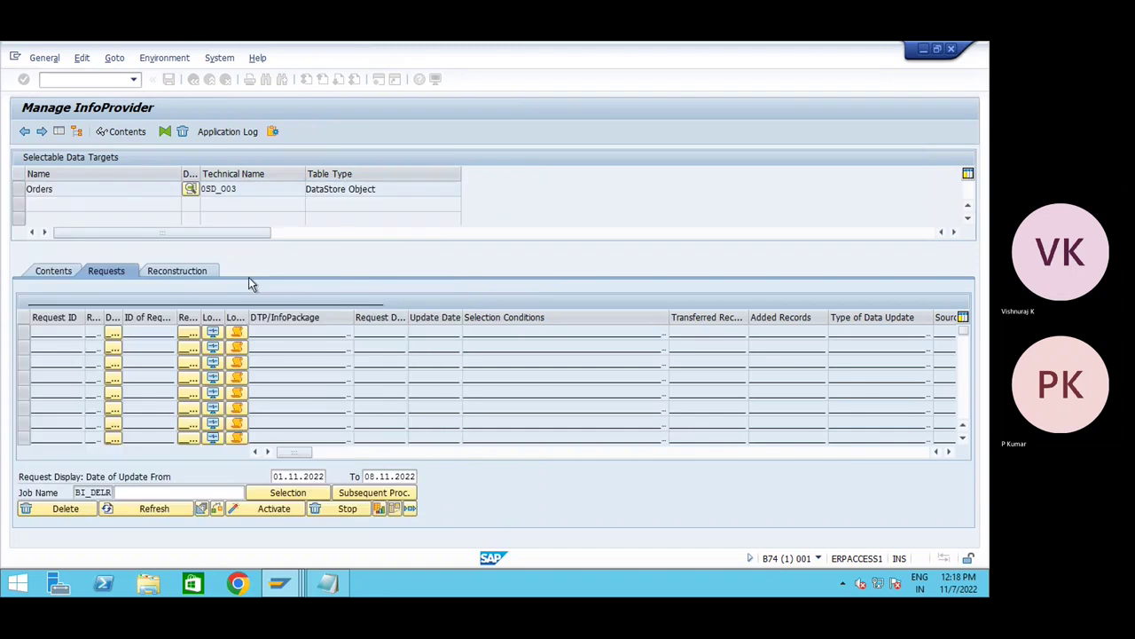
left_click(162, 509)
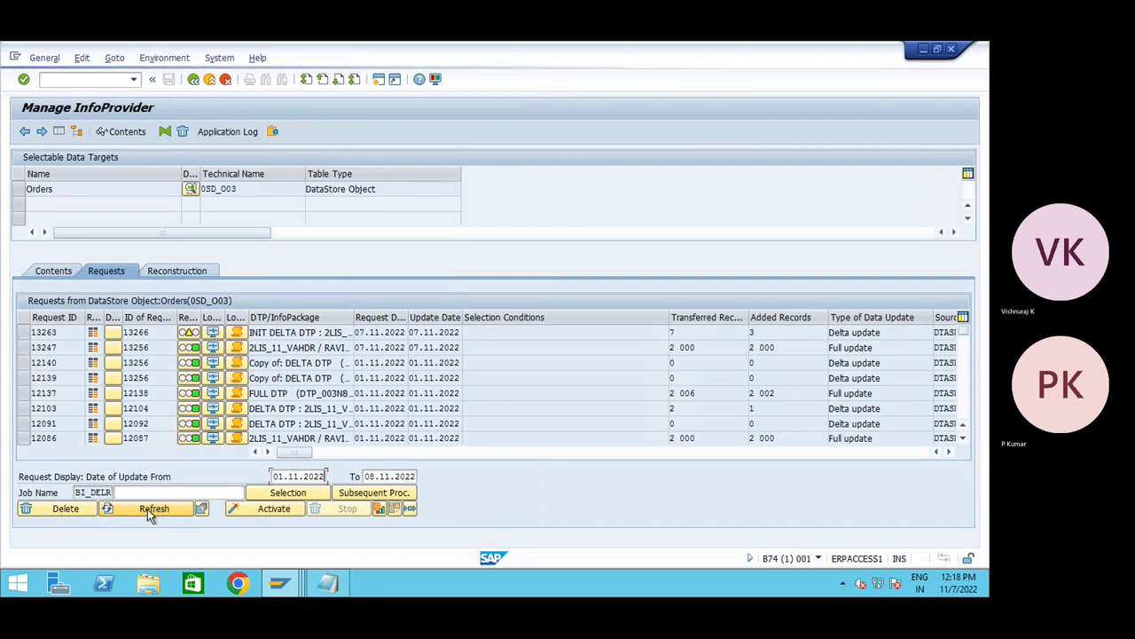
left_click(147, 509)
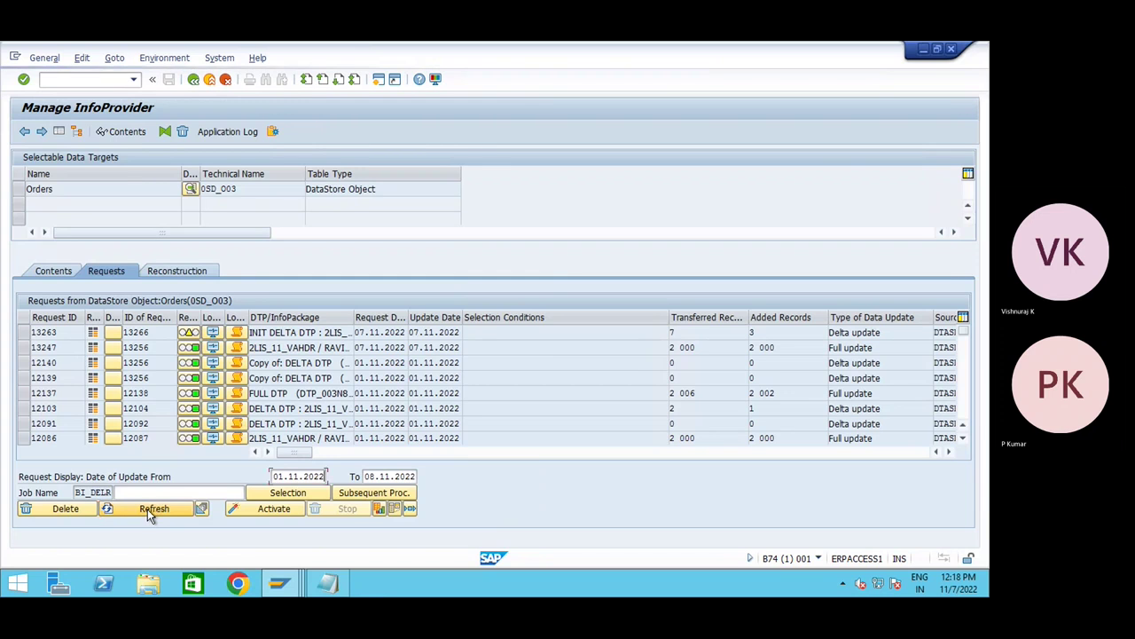
left_click(147, 509)
left_click(167, 511)
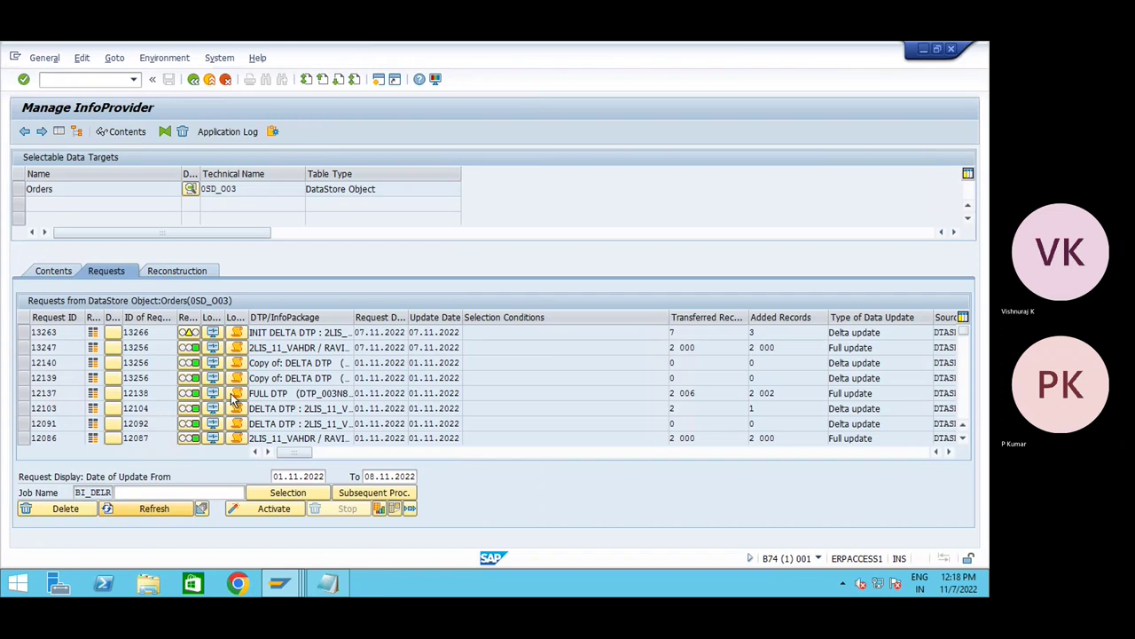
- Open the data transfer process monitor of request 13263 and show the InfoProvider tree beside its header
left_click(214, 332)
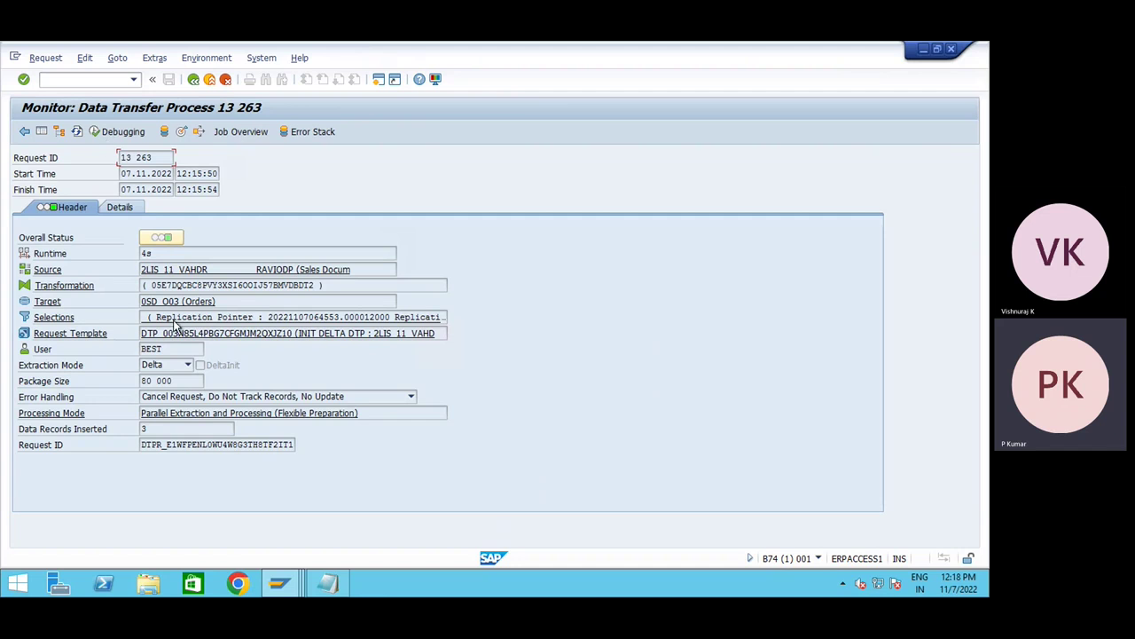
left_click(41, 131)
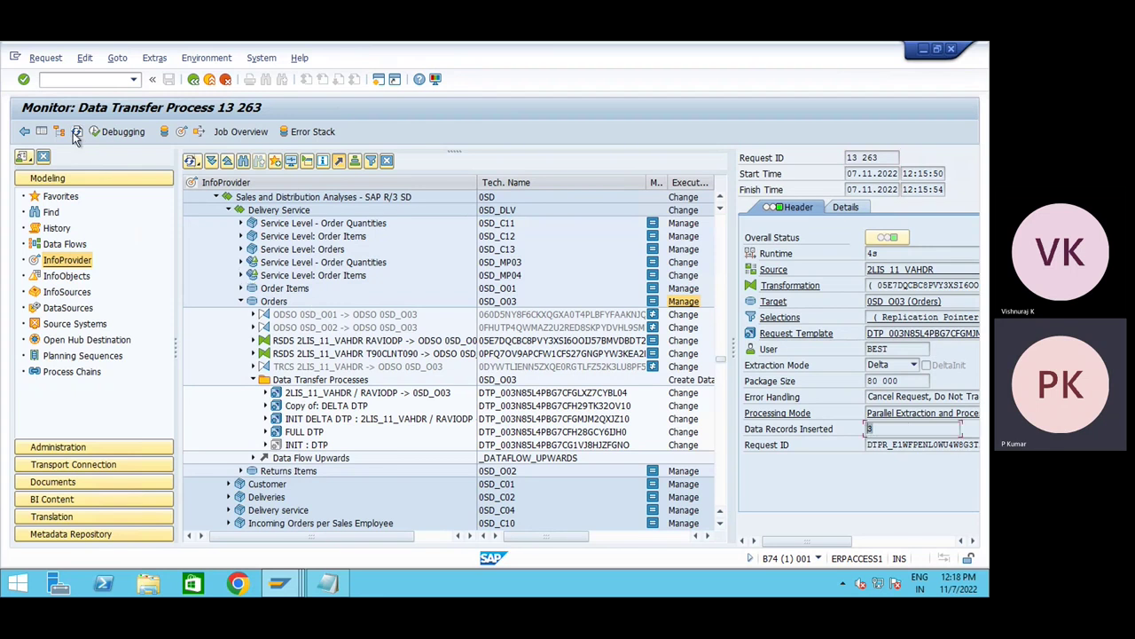
left_click(46, 132)
left_click(46, 131)
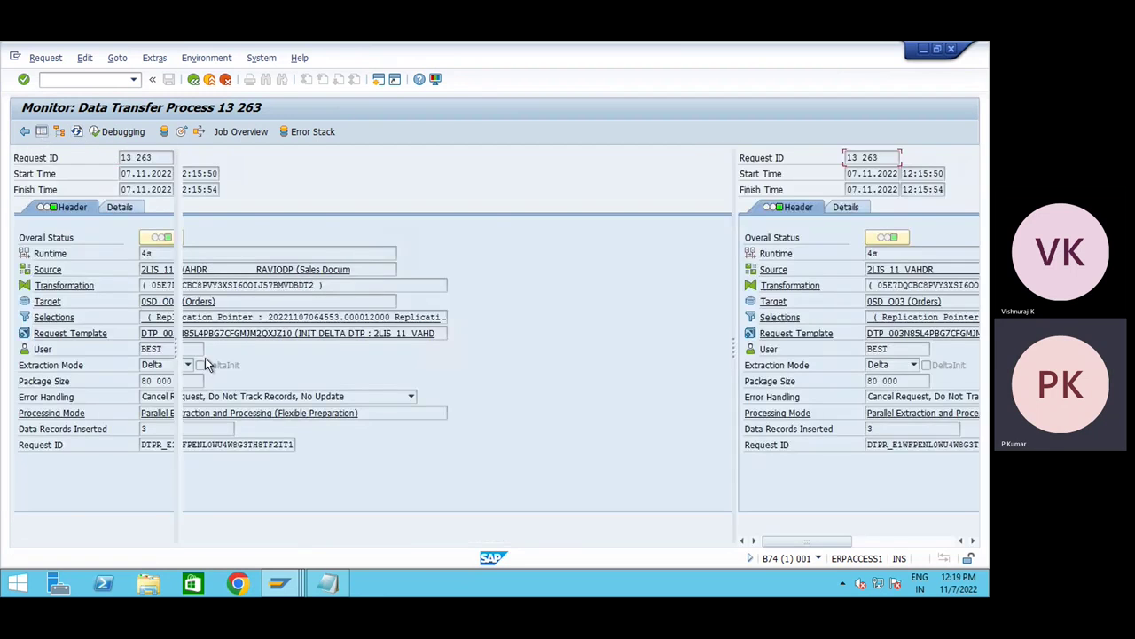
- Switch to the Extractor Checker session in the ER7 source system and start transaction VA03
left_click(291, 585)
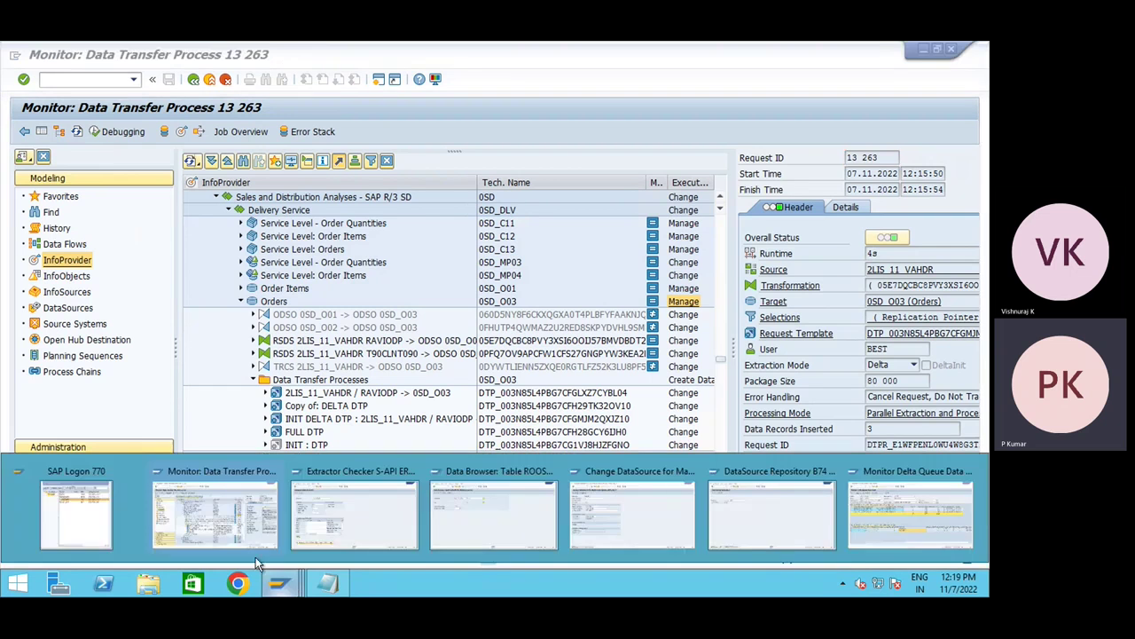
left_click(360, 487)
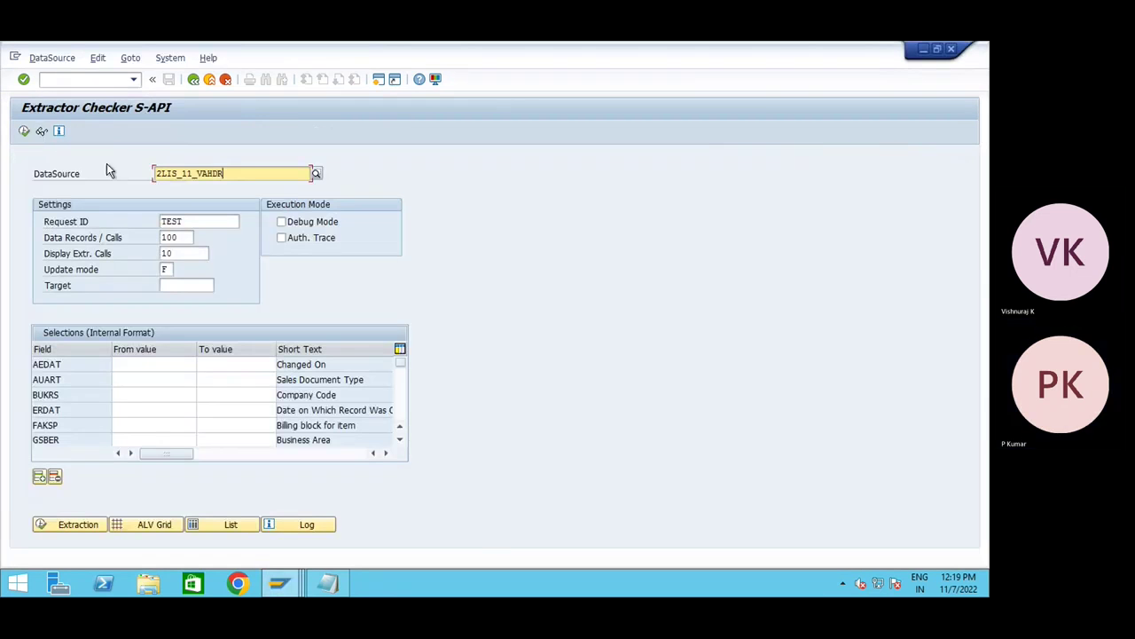
left_click(72, 82)
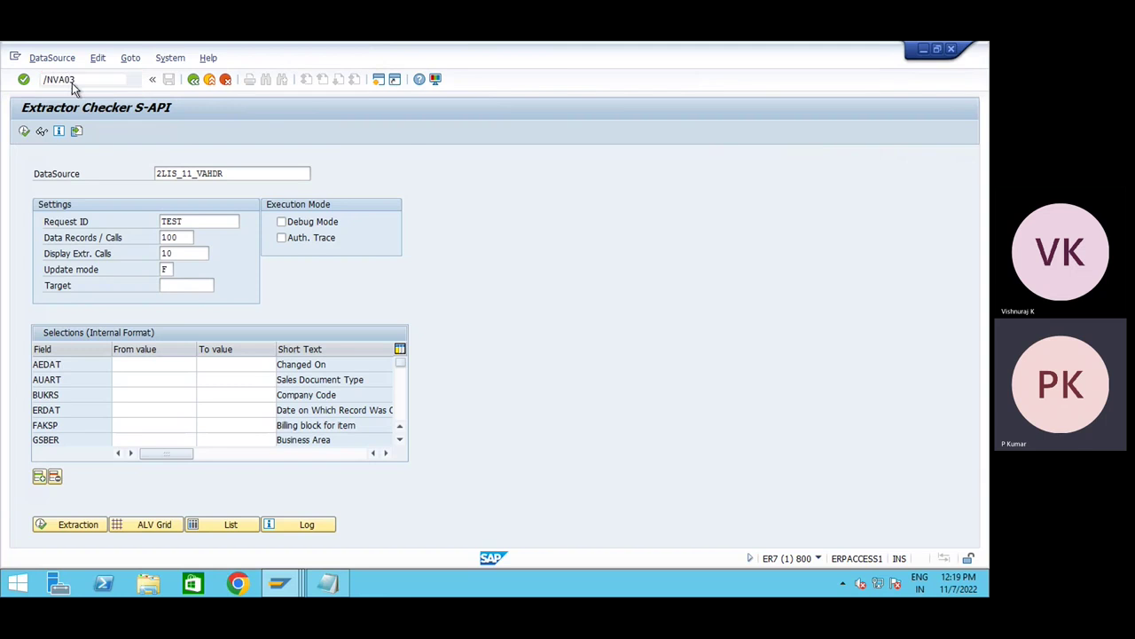
key("Return")
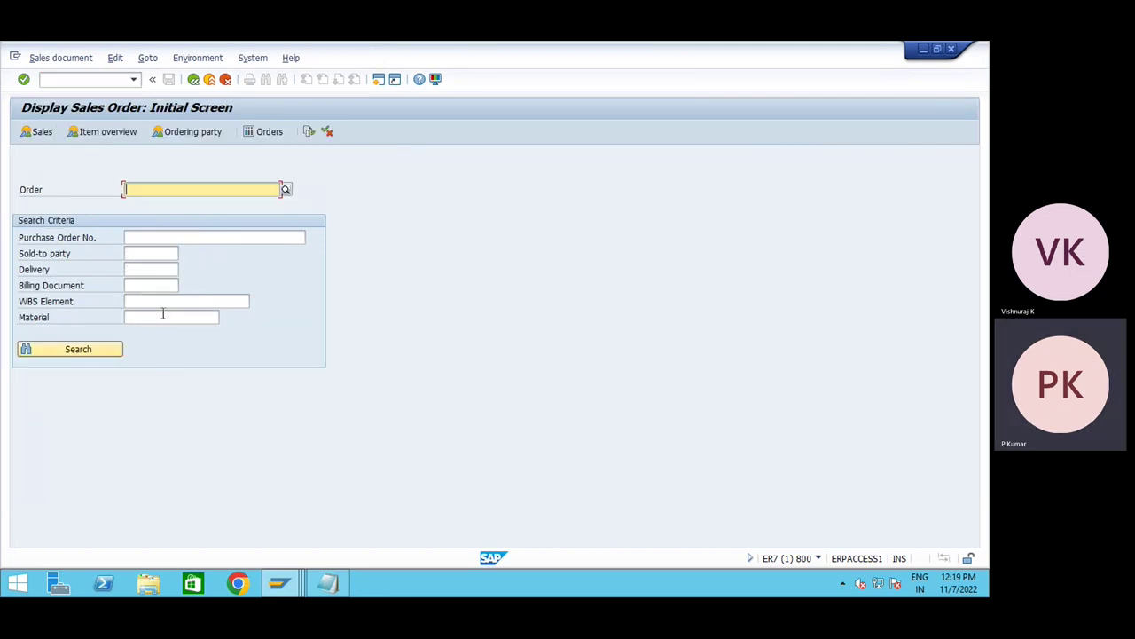
- Enter the sales order number and display the order's sales overview
left_click(169, 190)
left_click(166, 206)
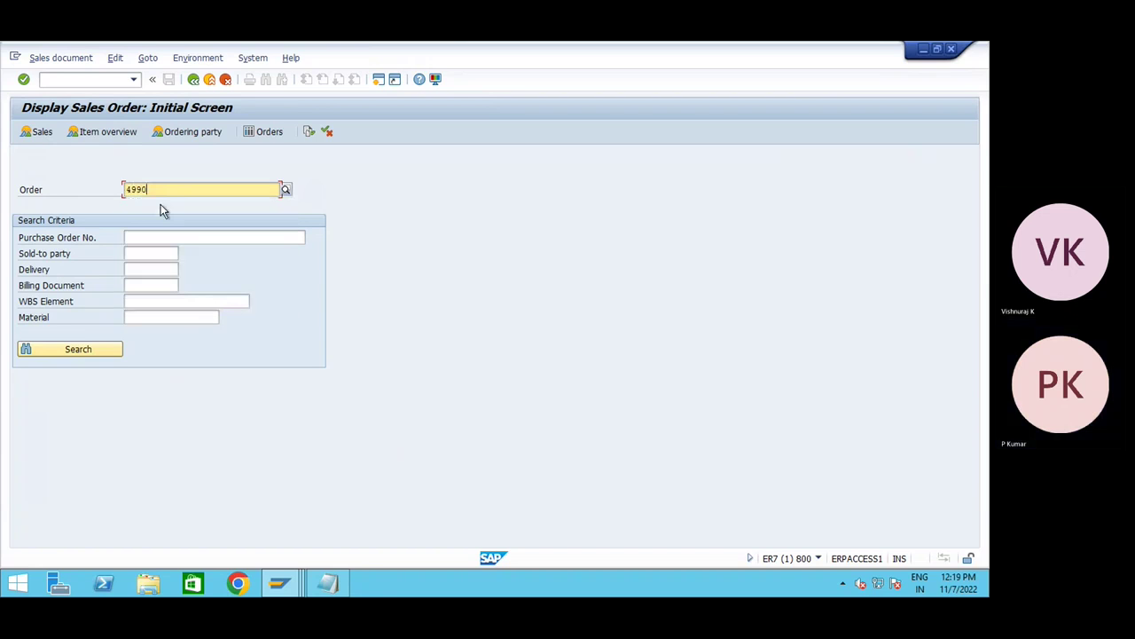
left_click(55, 133)
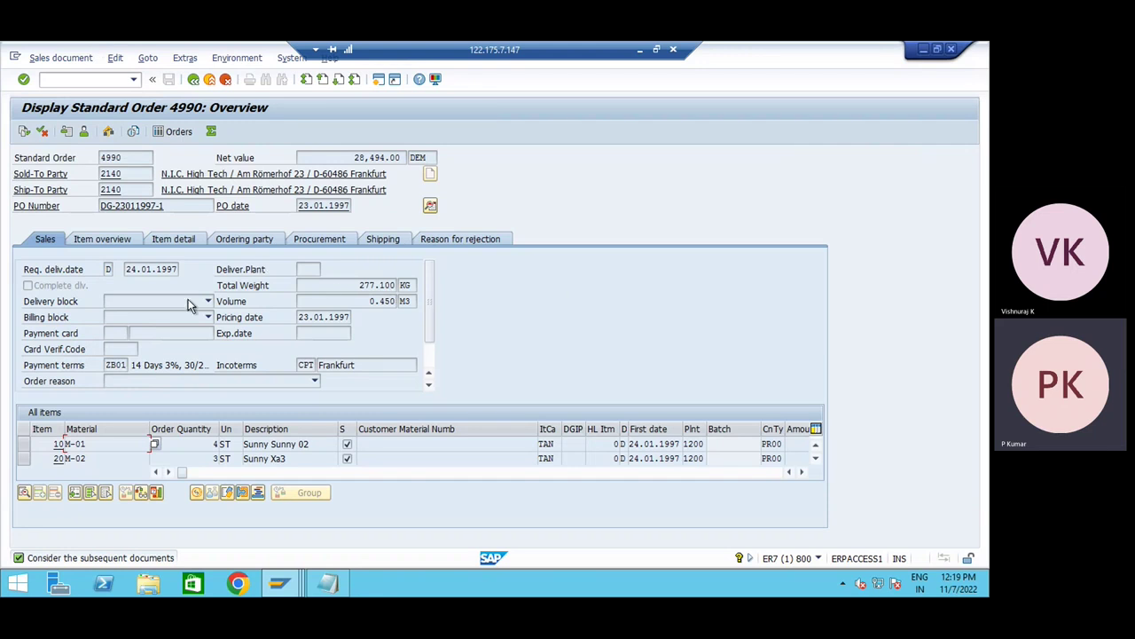
- Switch the displayed sales order to change mode and acknowledge the information messages to reach its overview
left_click(53, 58)
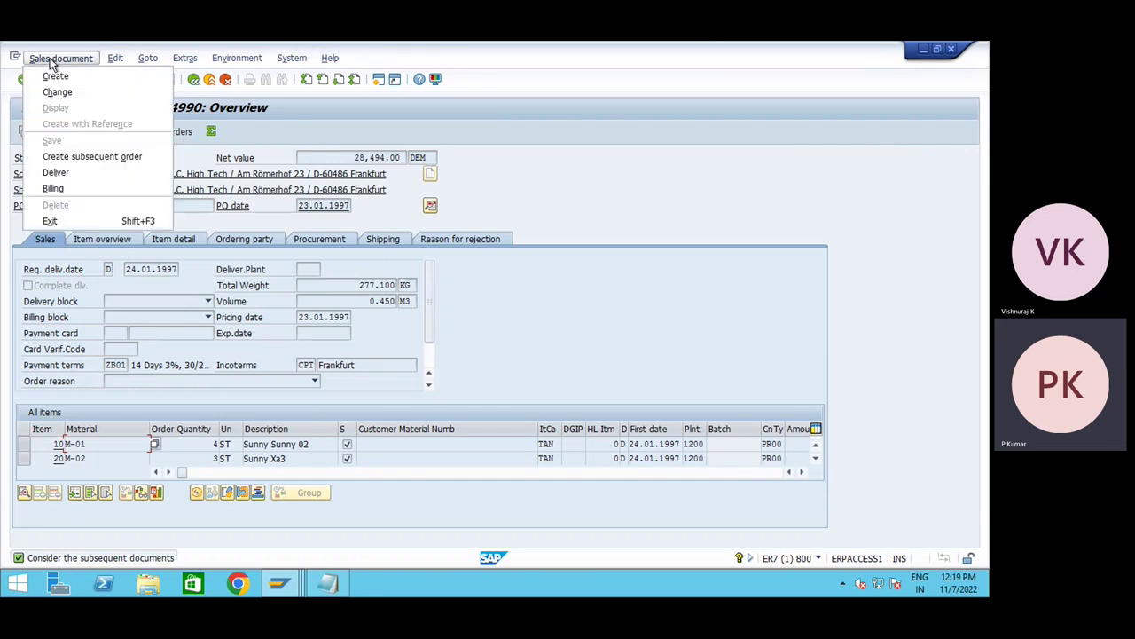
left_click(57, 91)
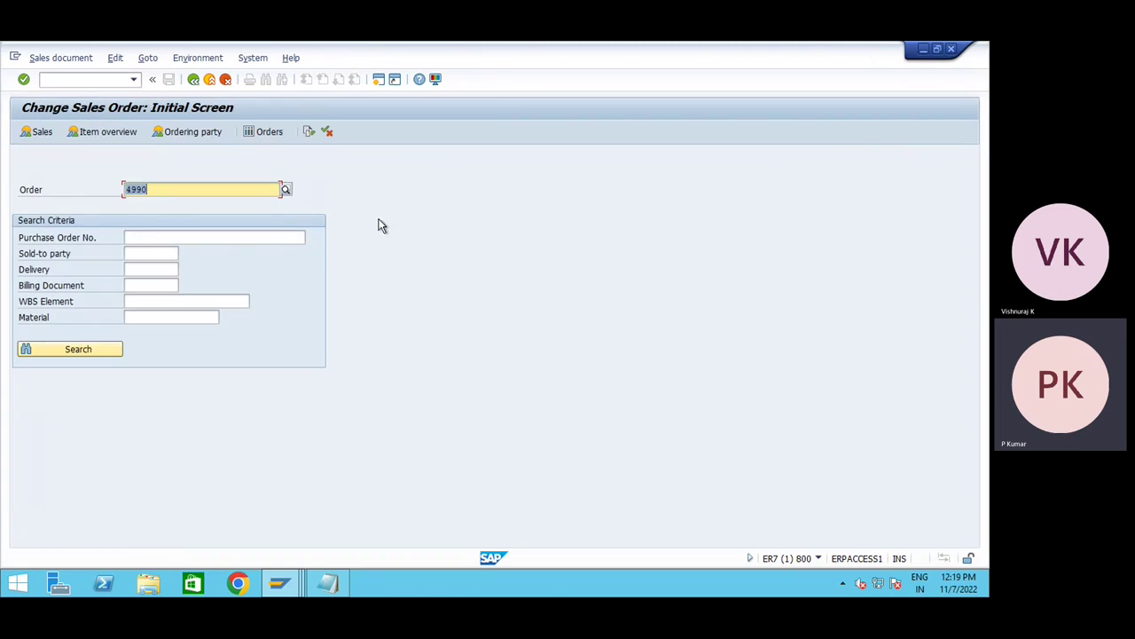
key("Return")
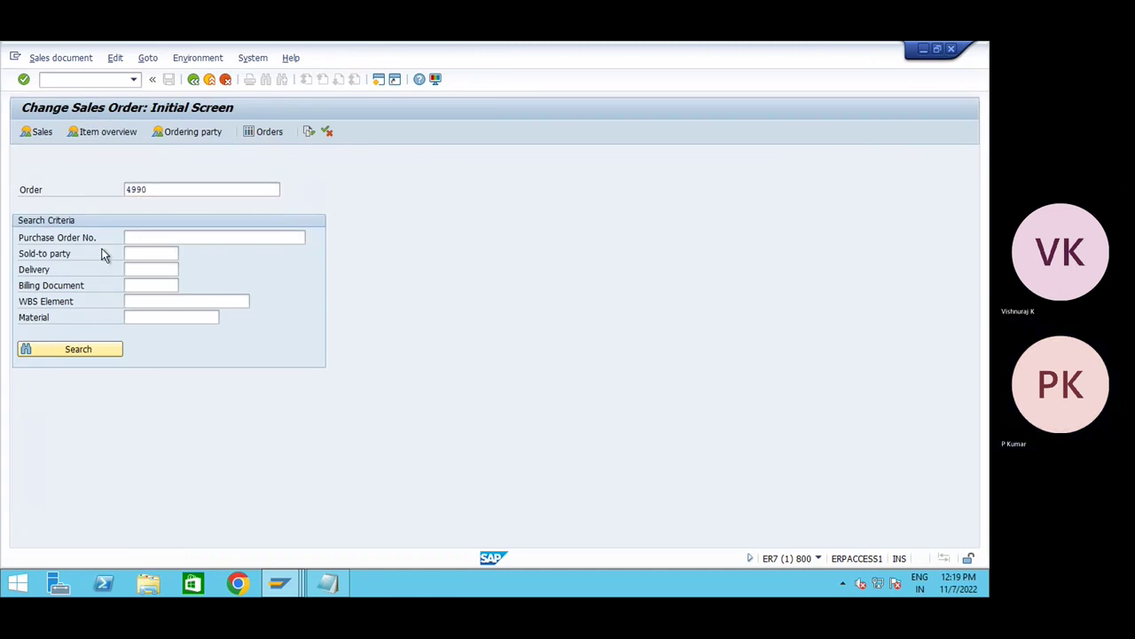
left_click(347, 447)
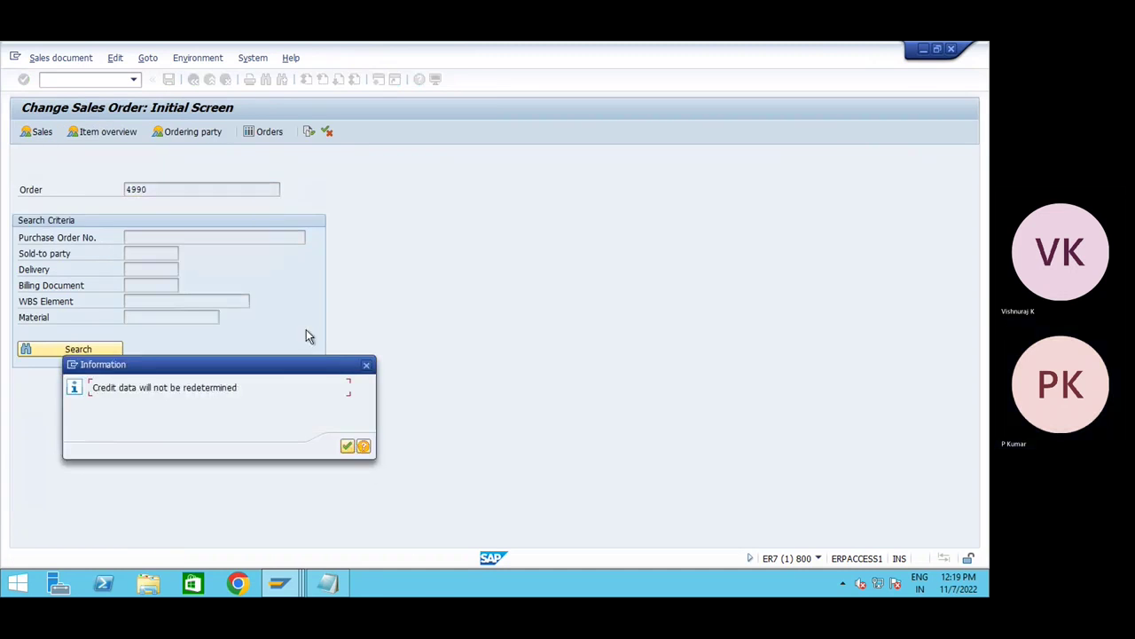
left_click(347, 446)
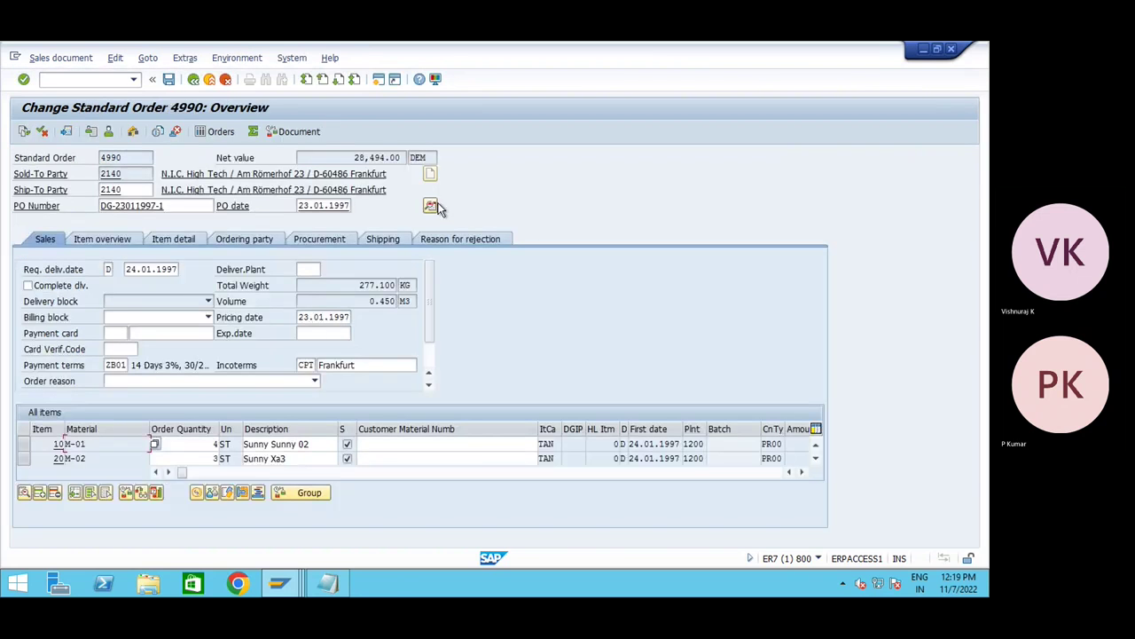
- In the order's header sales data, set the sales office to 1000 and the sales group to 100, and save the order
left_click(432, 207)
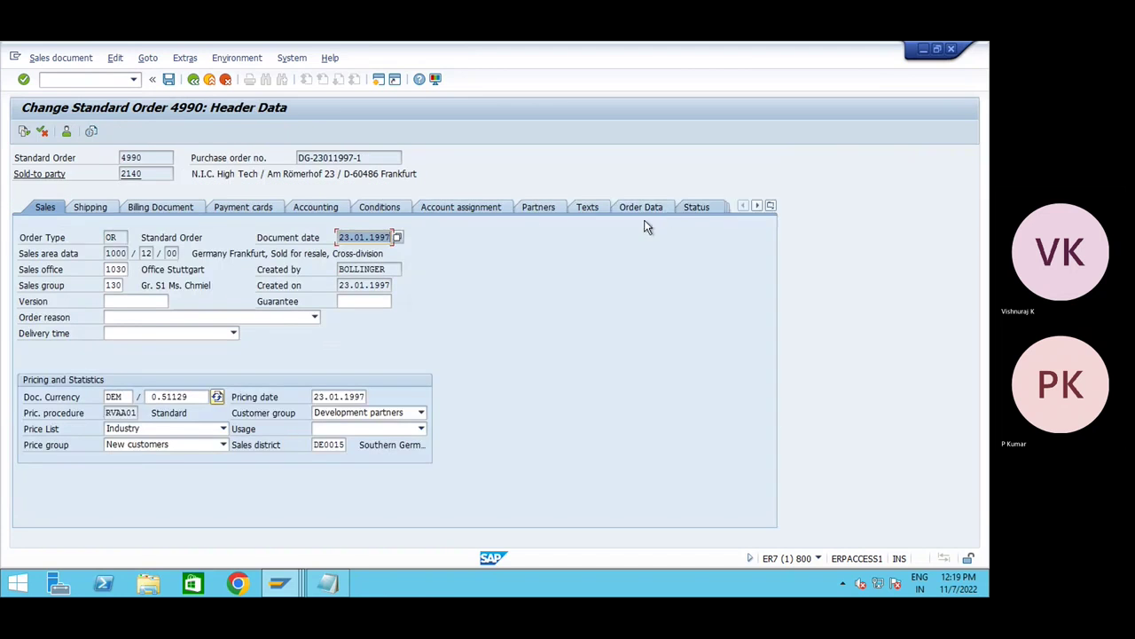
left_click(128, 269)
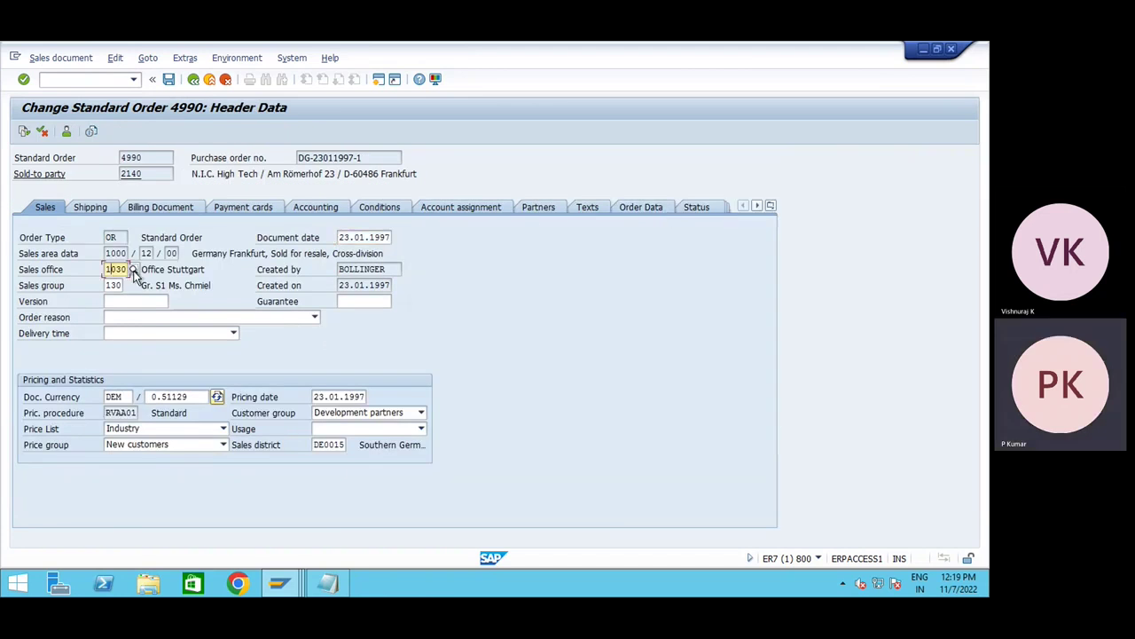
left_click(133, 269)
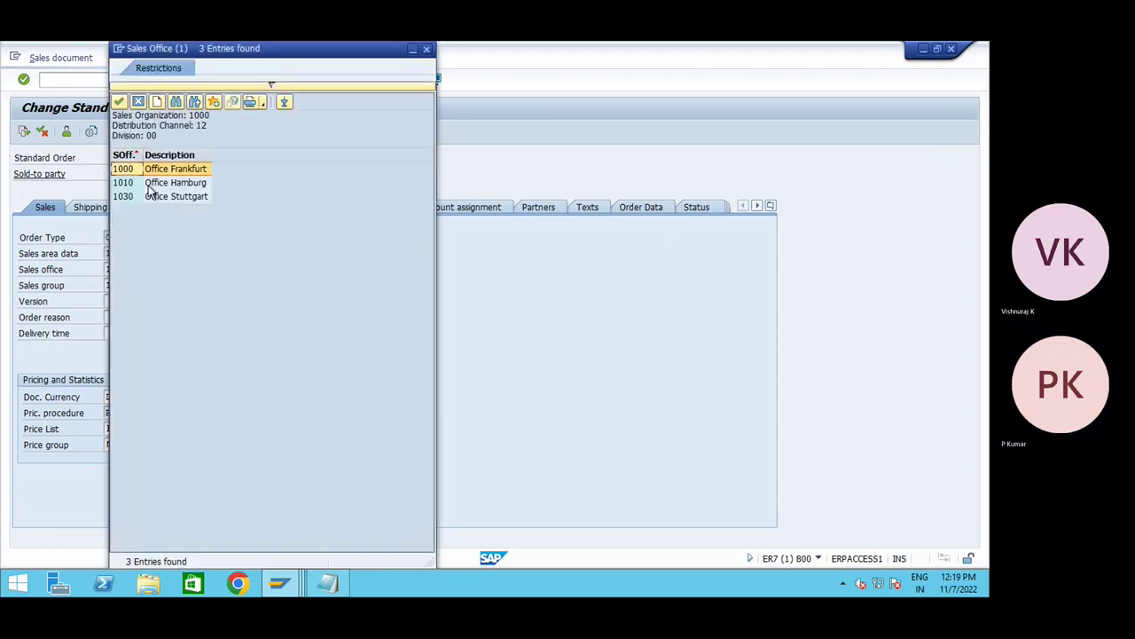
double_click(124, 169)
left_click(133, 285)
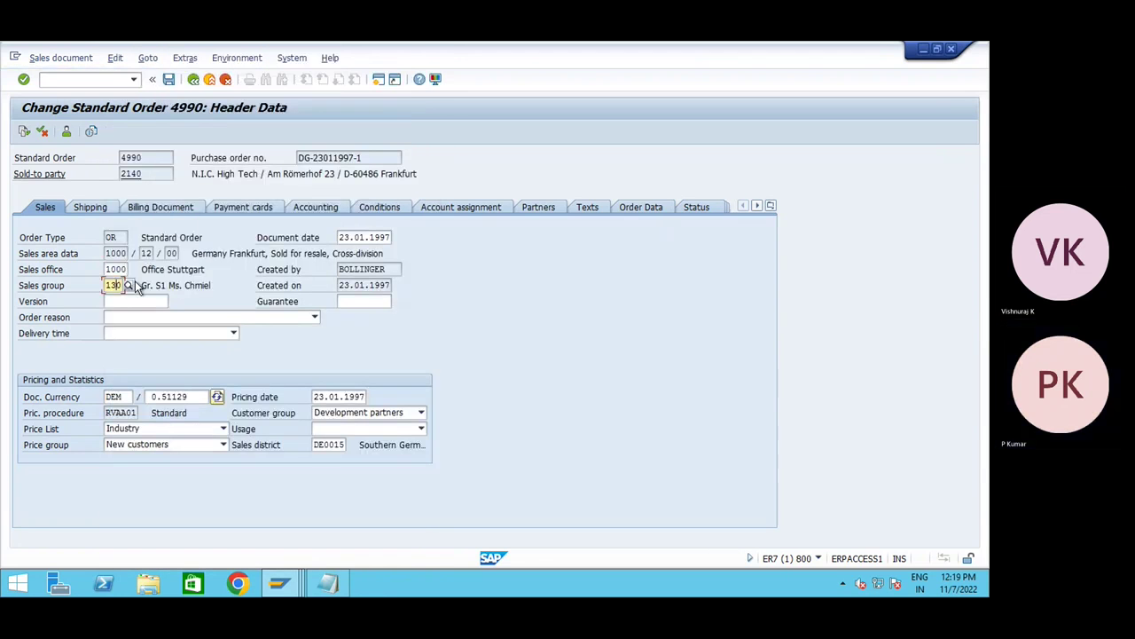
left_click(130, 285)
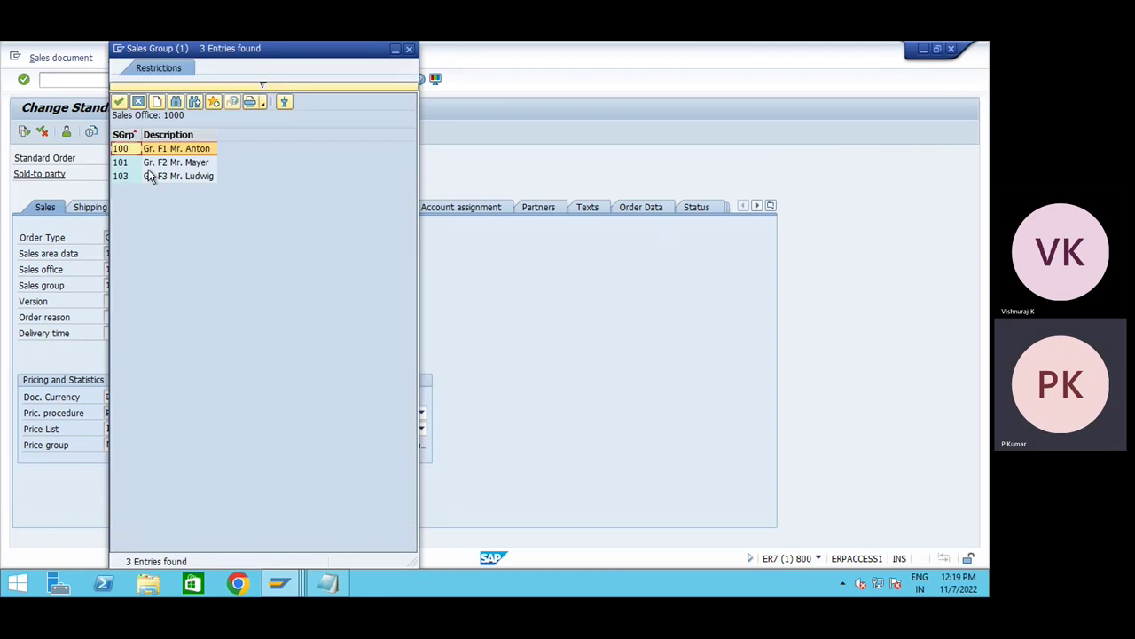
double_click(124, 149)
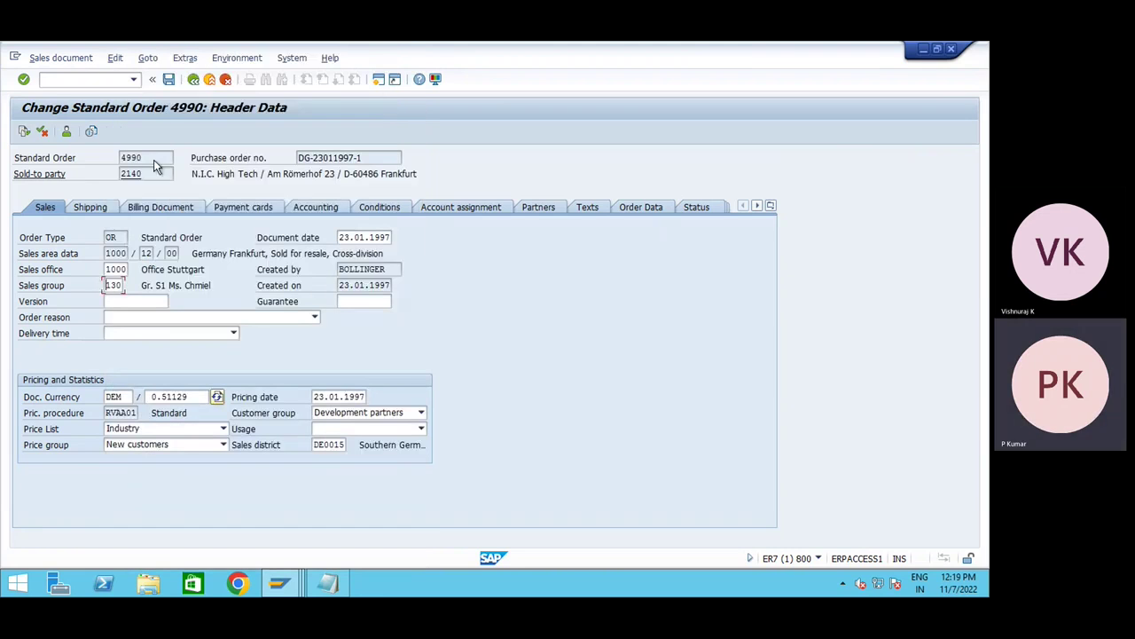
left_click(169, 80)
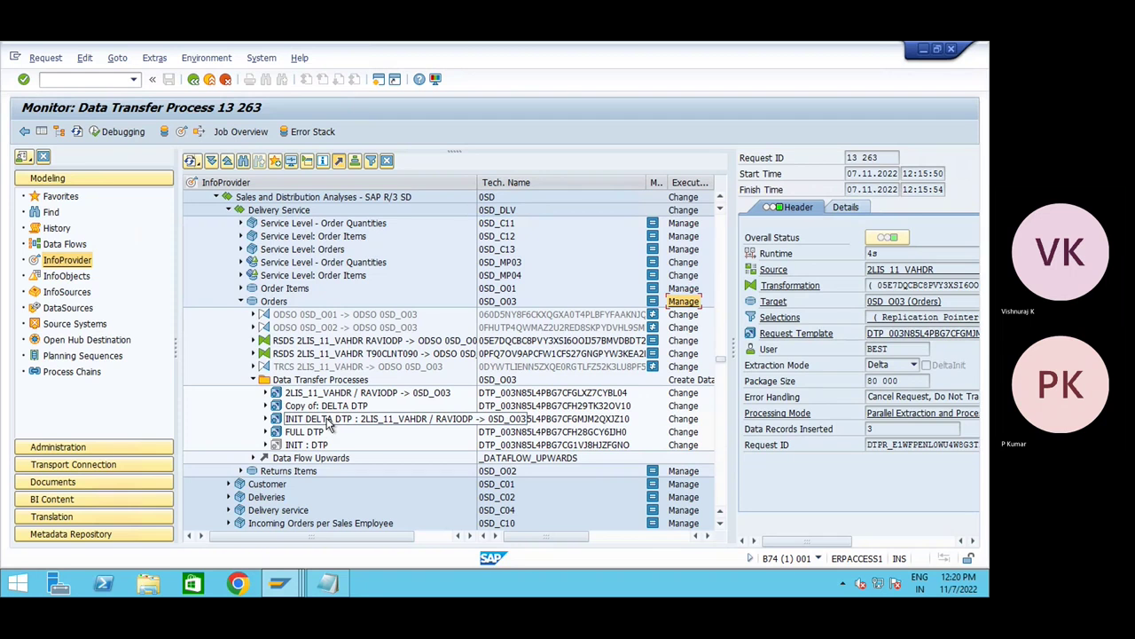
- Execute the INIT DELTA DTP of Orders (0SD_O03) in the B74 session, then open and refresh its request monitor
double_click(328, 421)
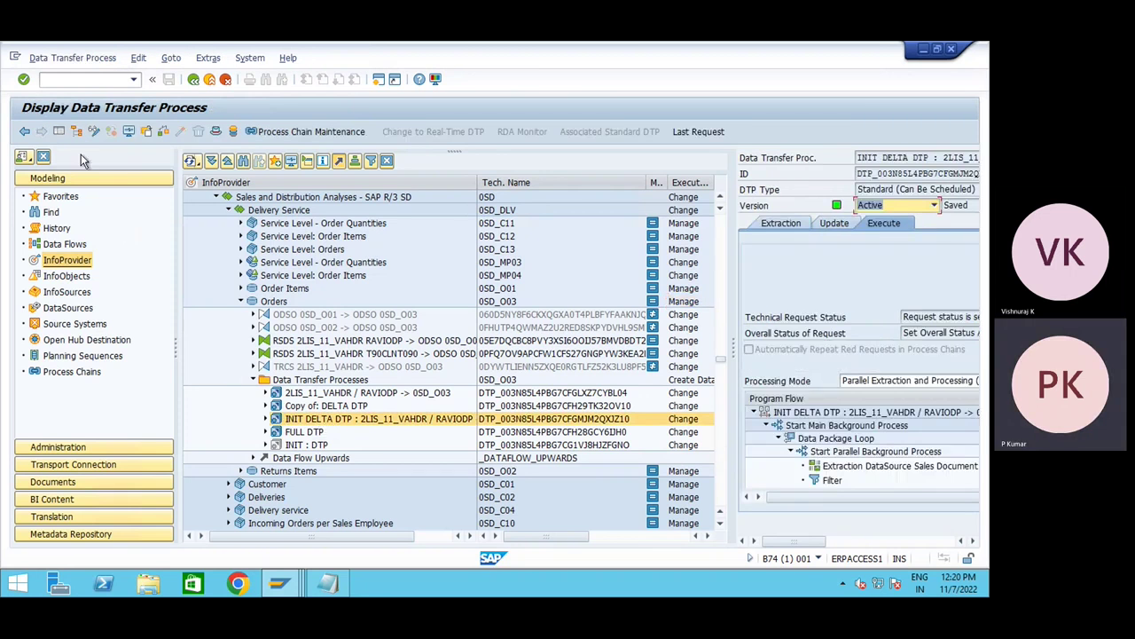
left_click(58, 131)
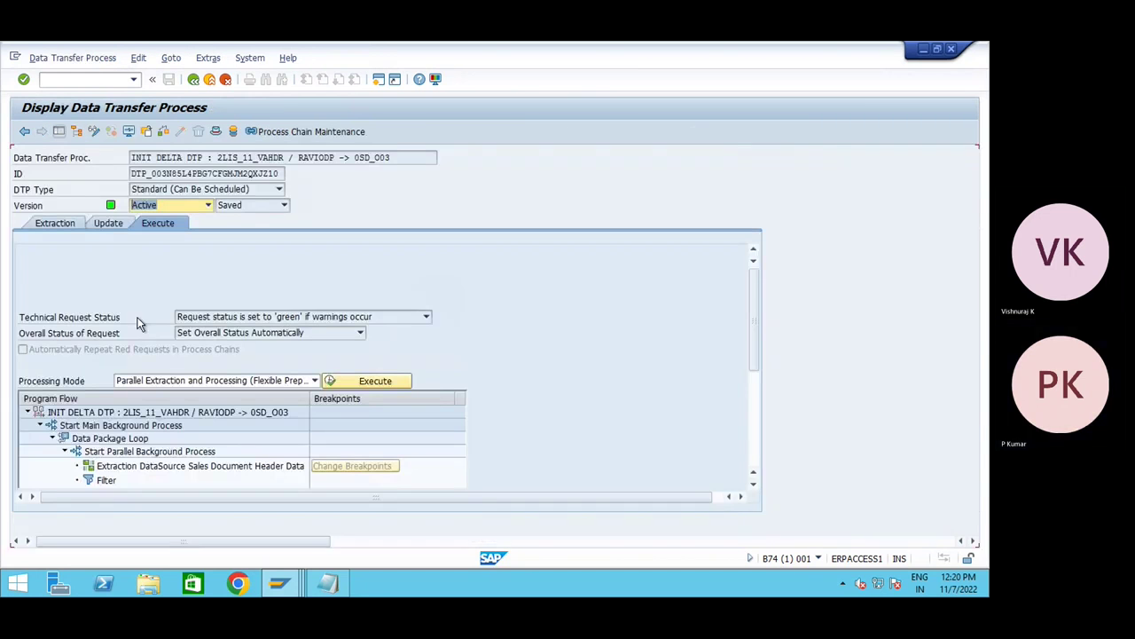
left_click(368, 380)
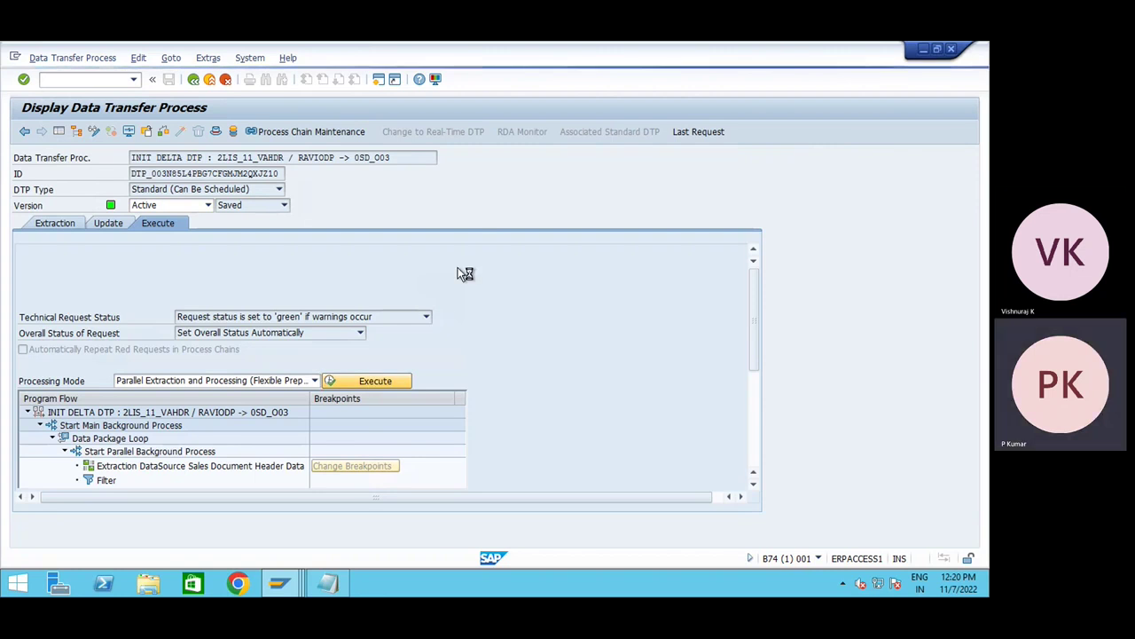
left_click(216, 342)
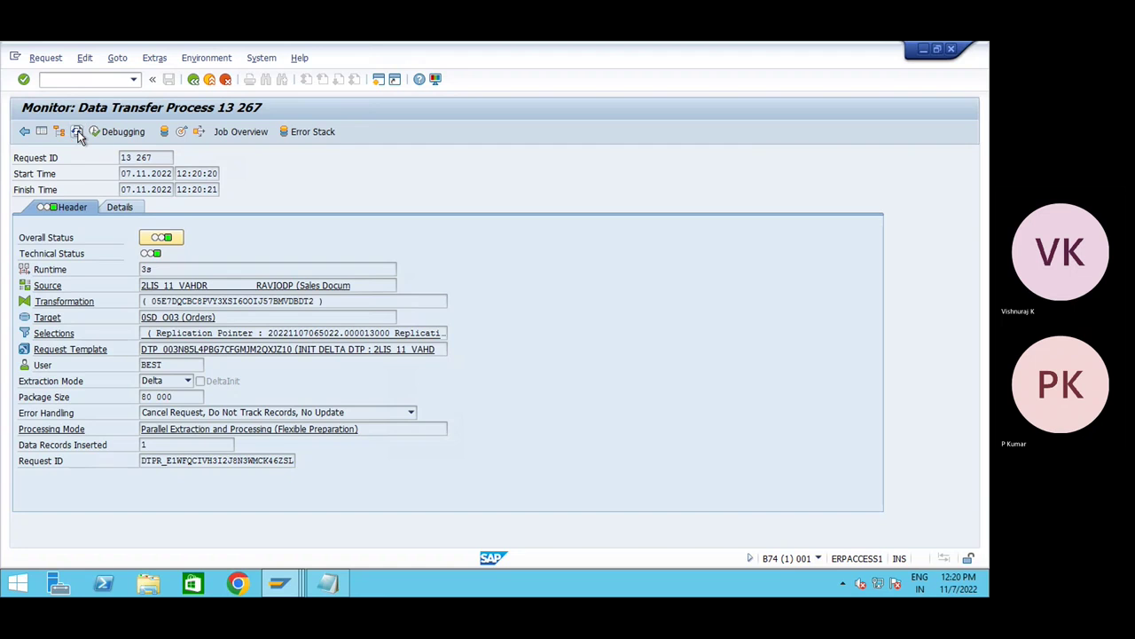
left_click(77, 132)
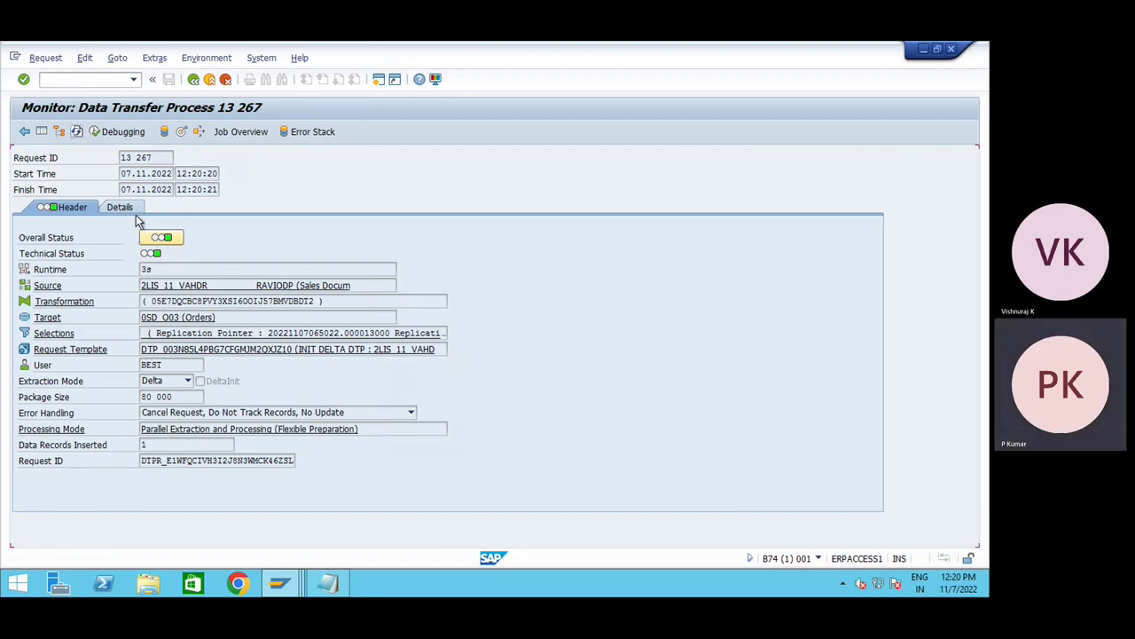
- Open the management view of data target 0SD_O03 and compare the transferred and added records of request 13267
left_click(181, 132)
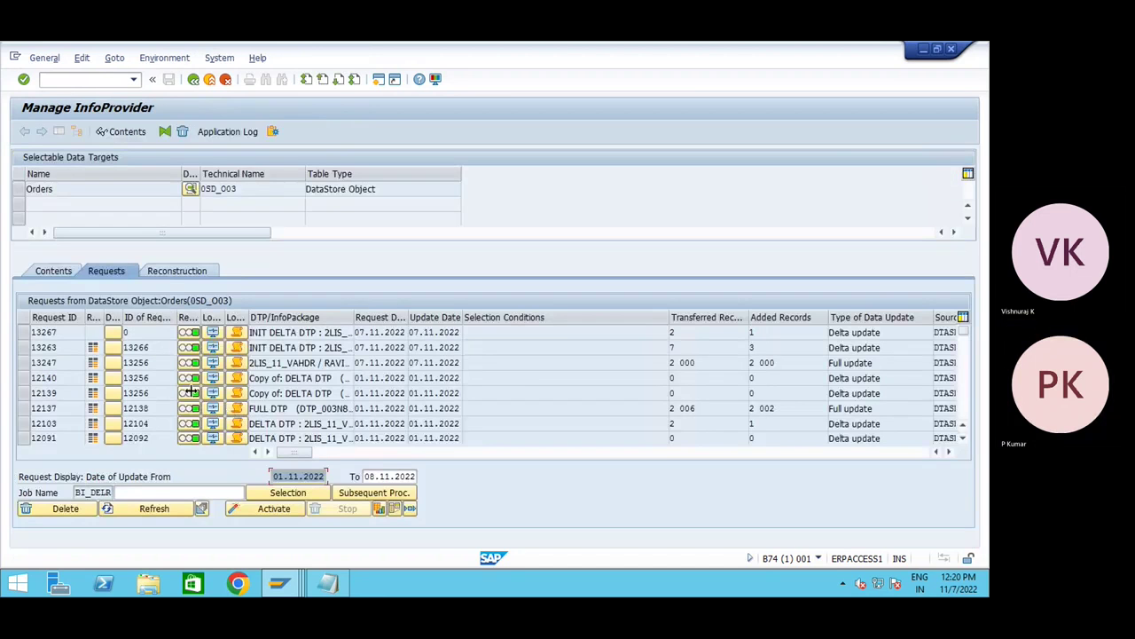
left_click(749, 332)
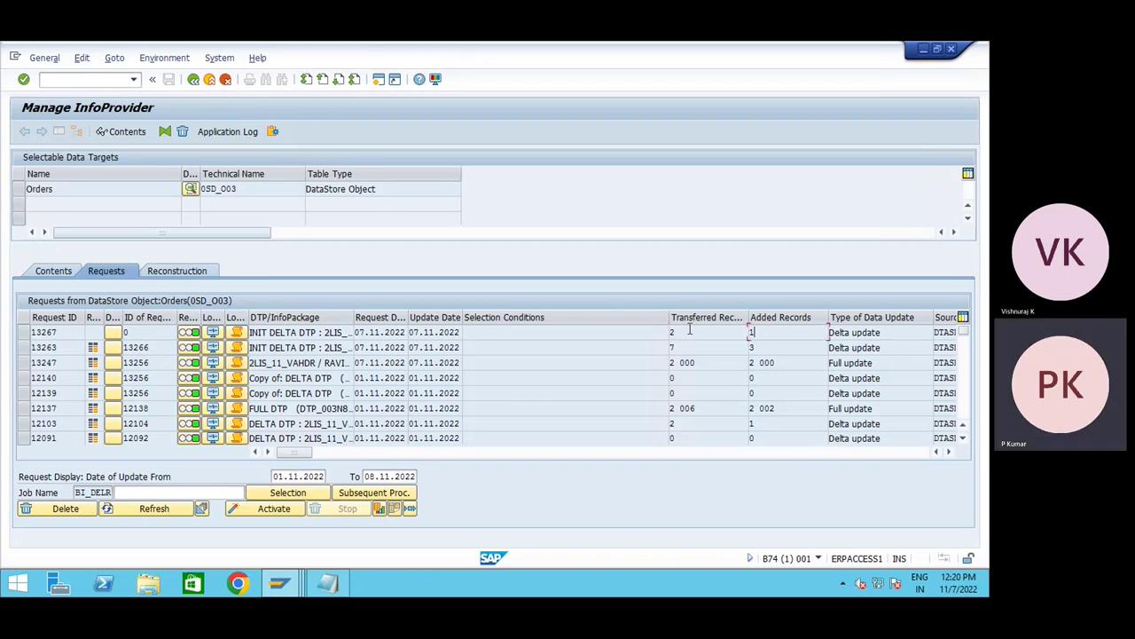
left_click_drag(669, 317, 553, 318)
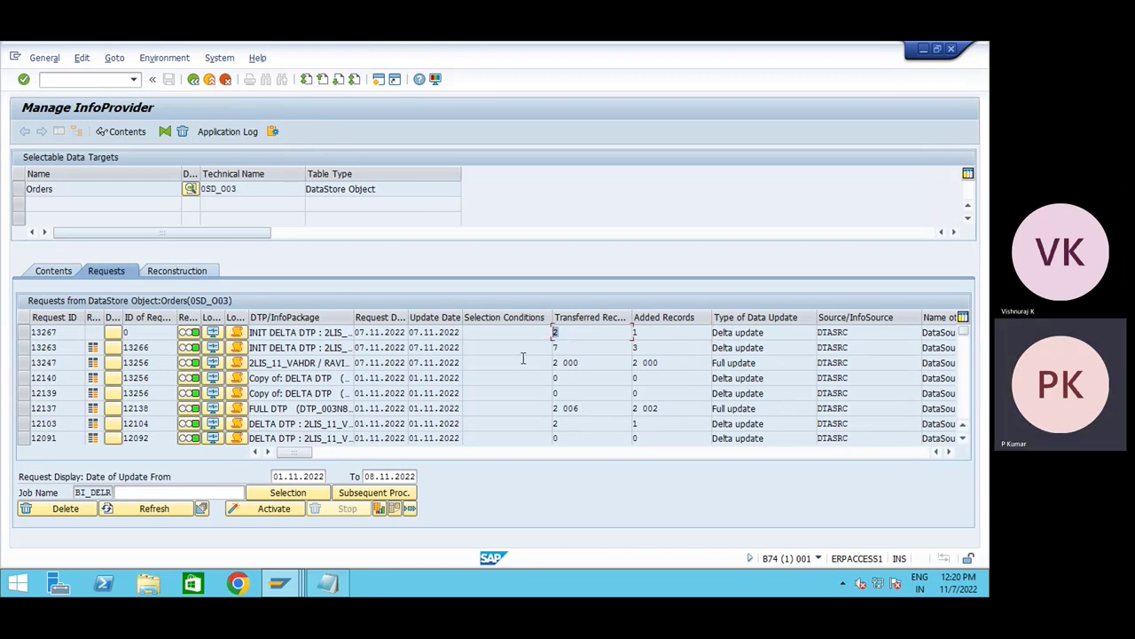
- Display the new-data table /BI0/ASD_O0340 of Orders without selection restrictions
left_click(53, 271)
left_click(146, 477)
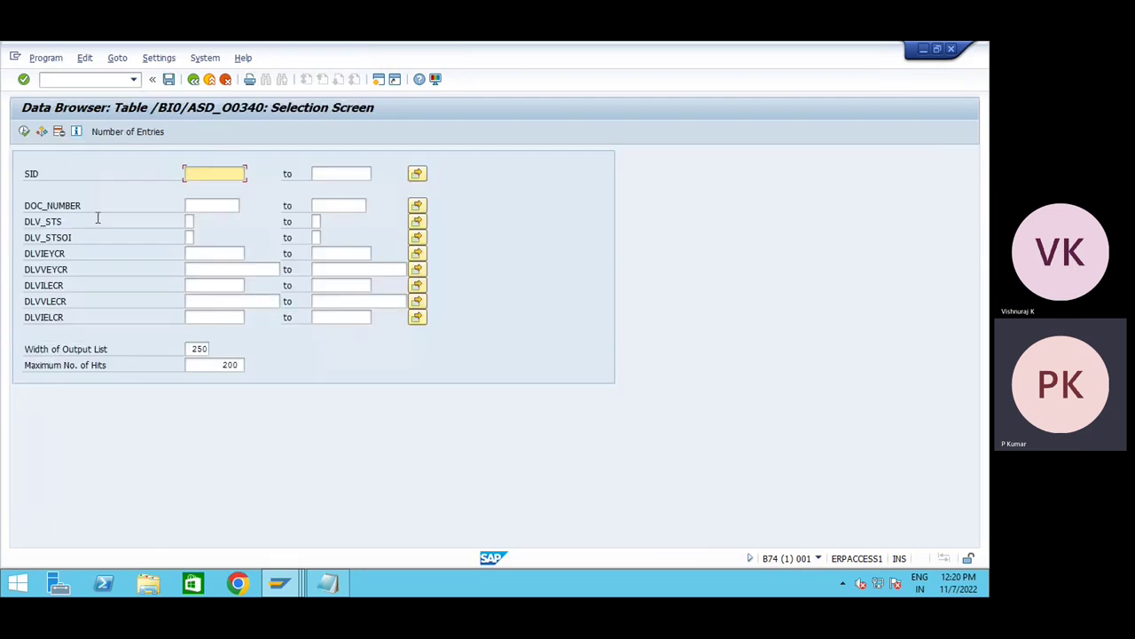
left_click(24, 131)
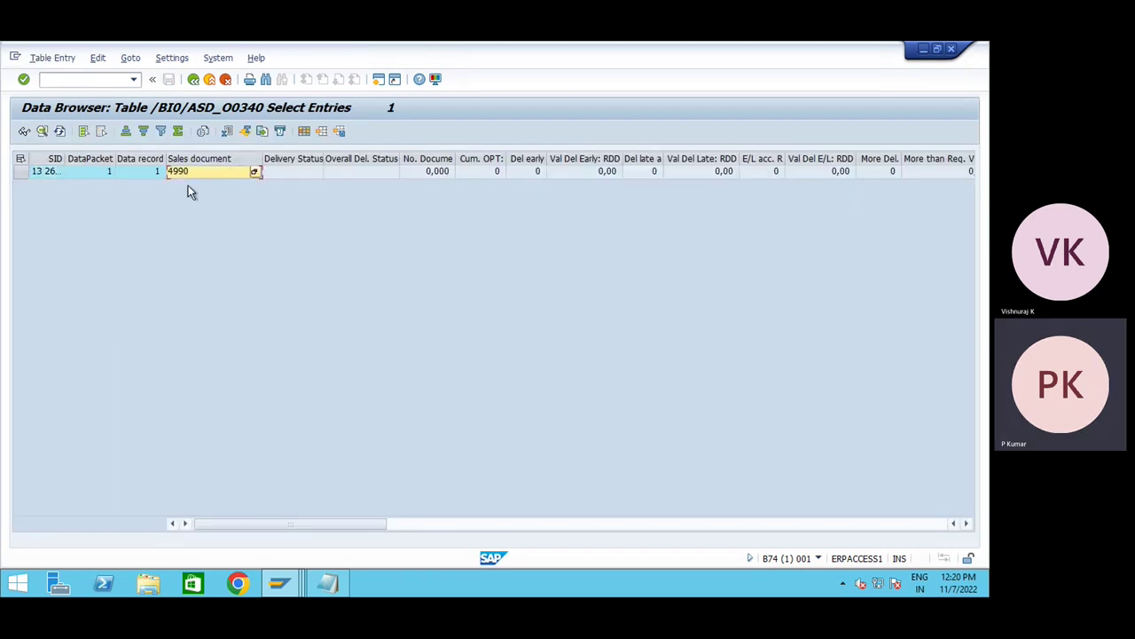
- Compare the sales document in the new-data table with the saved order in the ER7 session, returning to the table
key("alt+Tab")
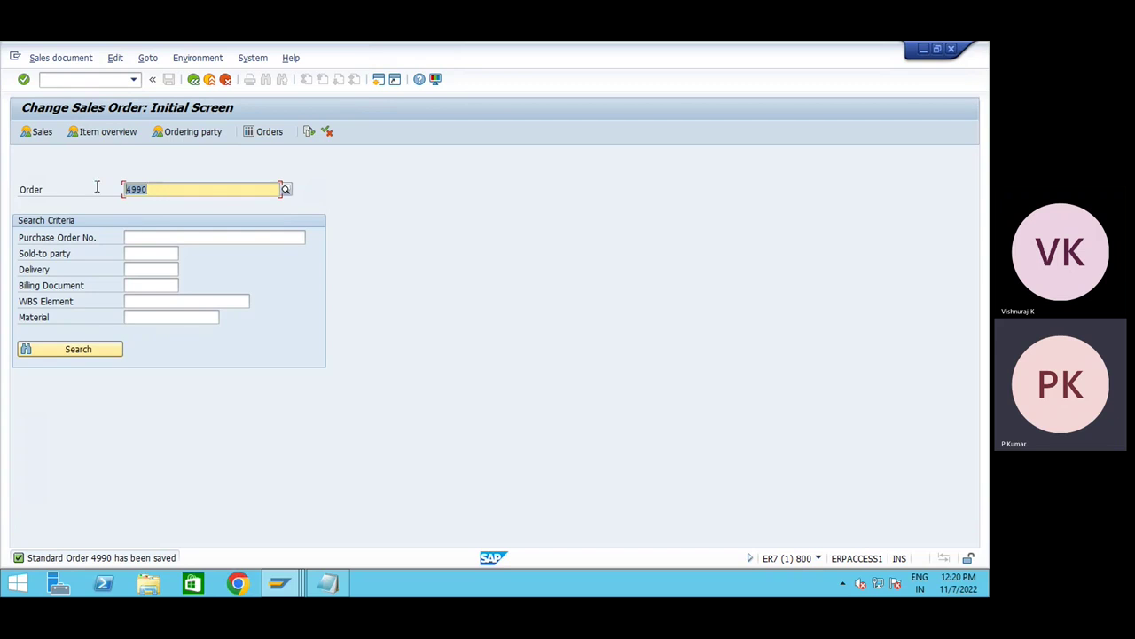
key("alt+Tab")
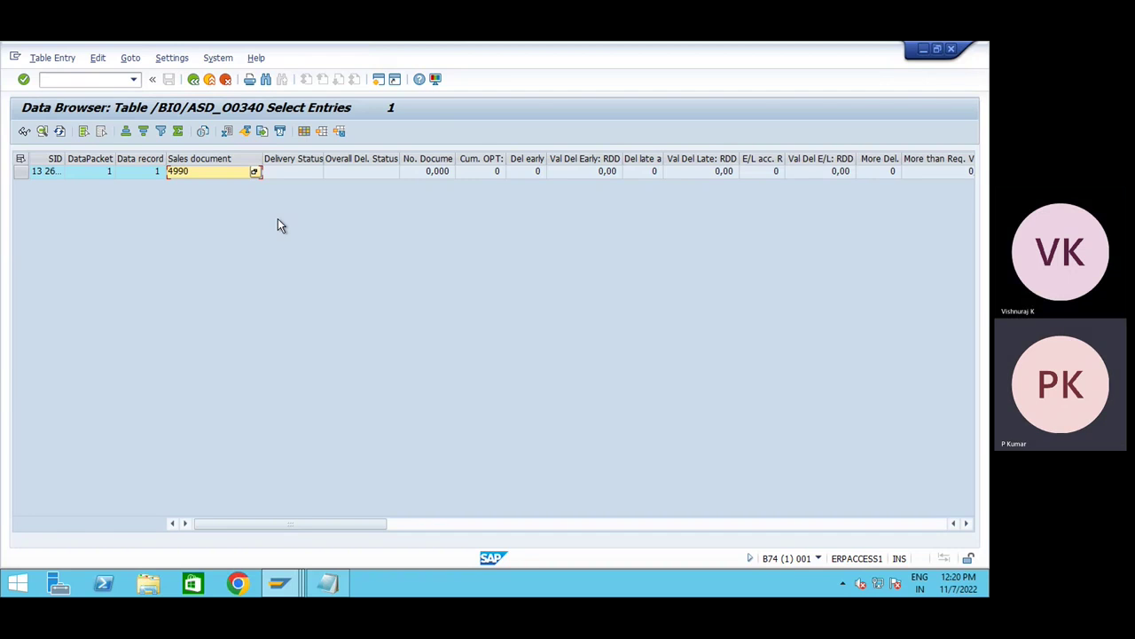
key("alt+Tab")
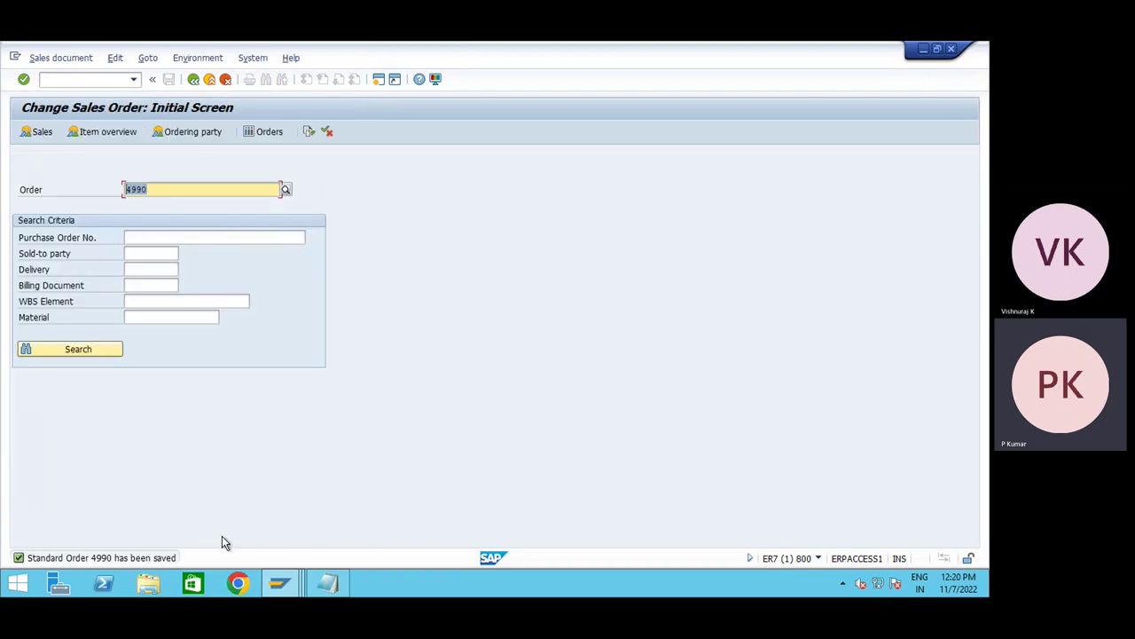
mouse_move(280, 582)
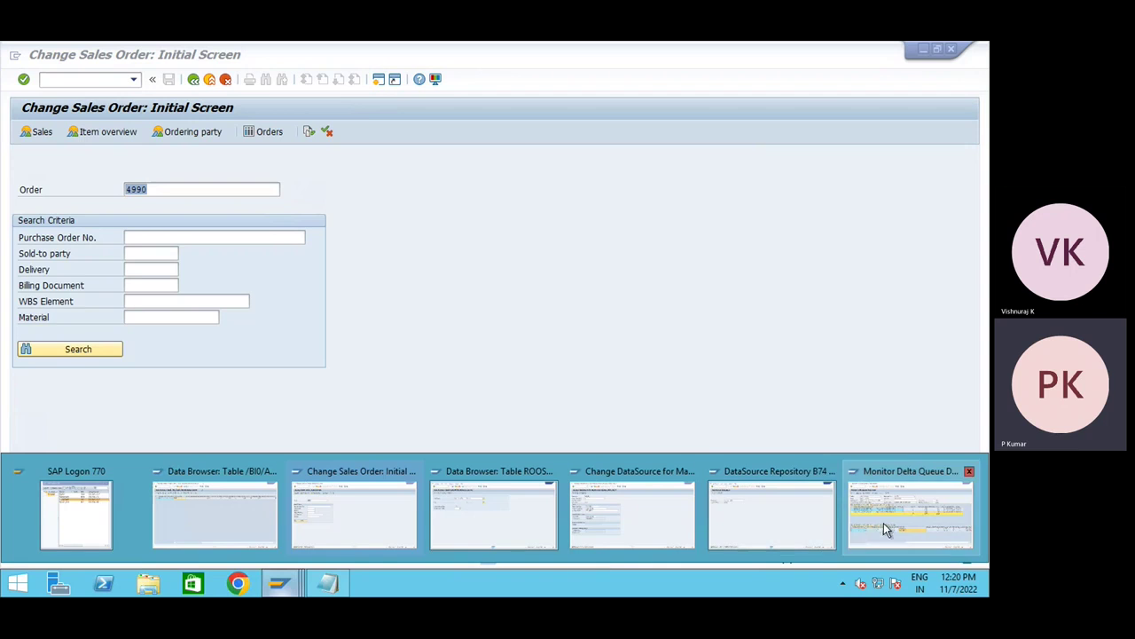
mouse_move(223, 545)
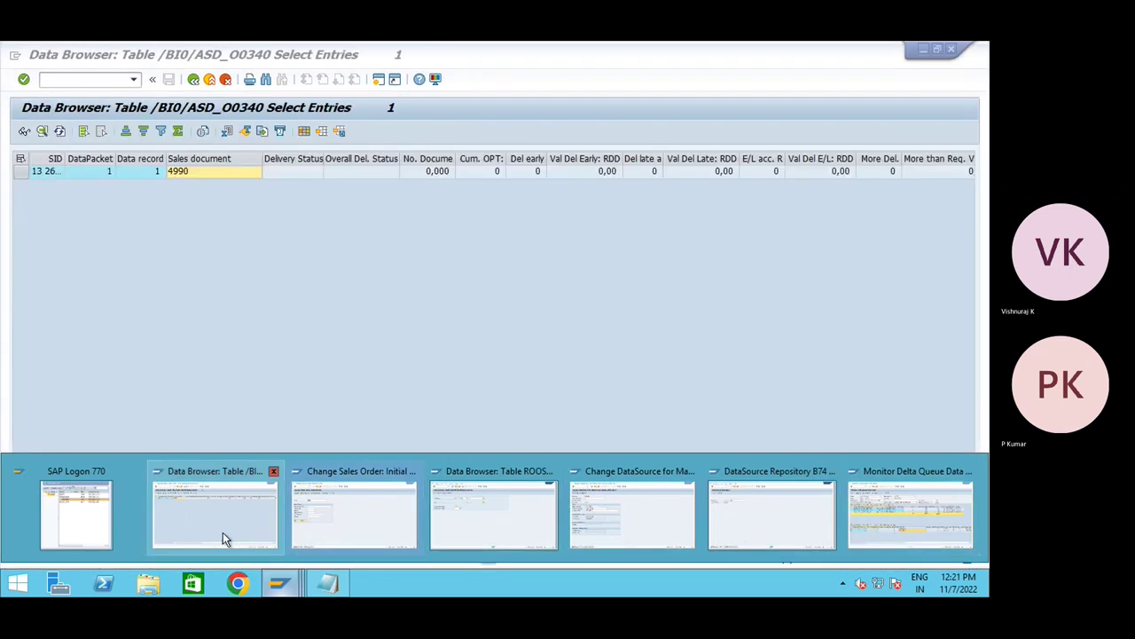
left_click(223, 532)
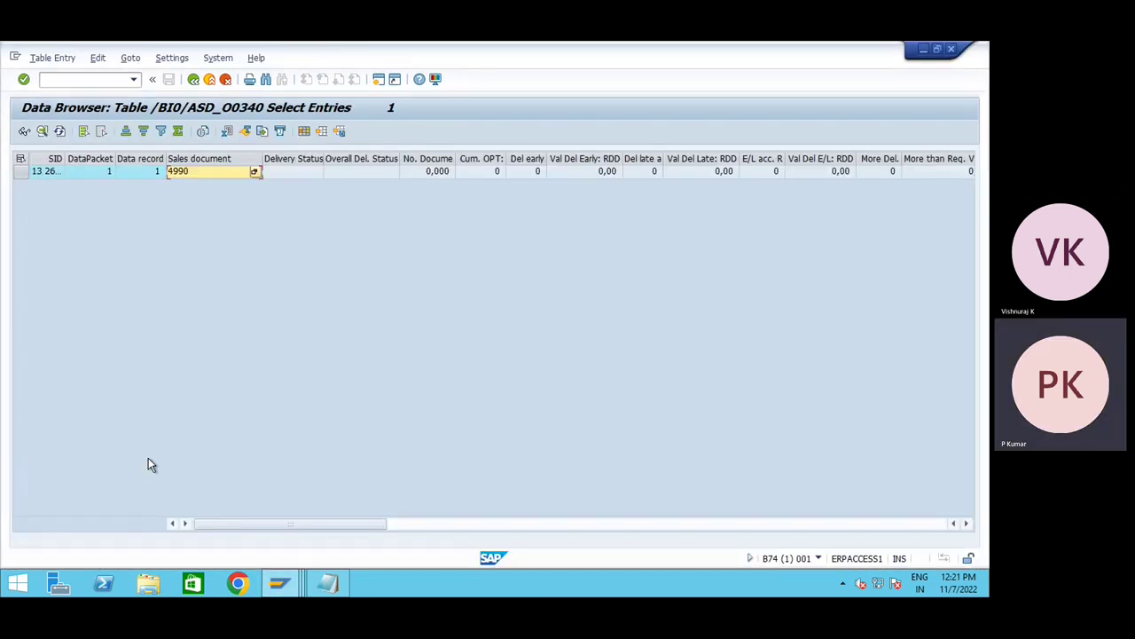
- Return to the request list of Orders (0SD_O03) and examine the added records of request 13267
left_click(194, 80)
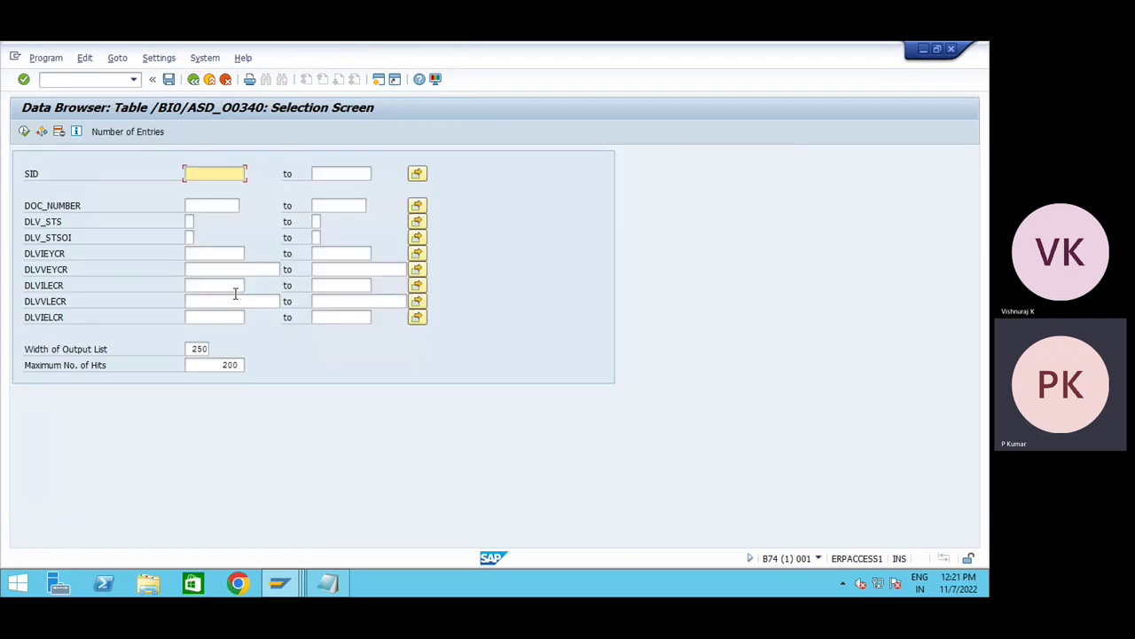
left_click(194, 80)
left_click(114, 271)
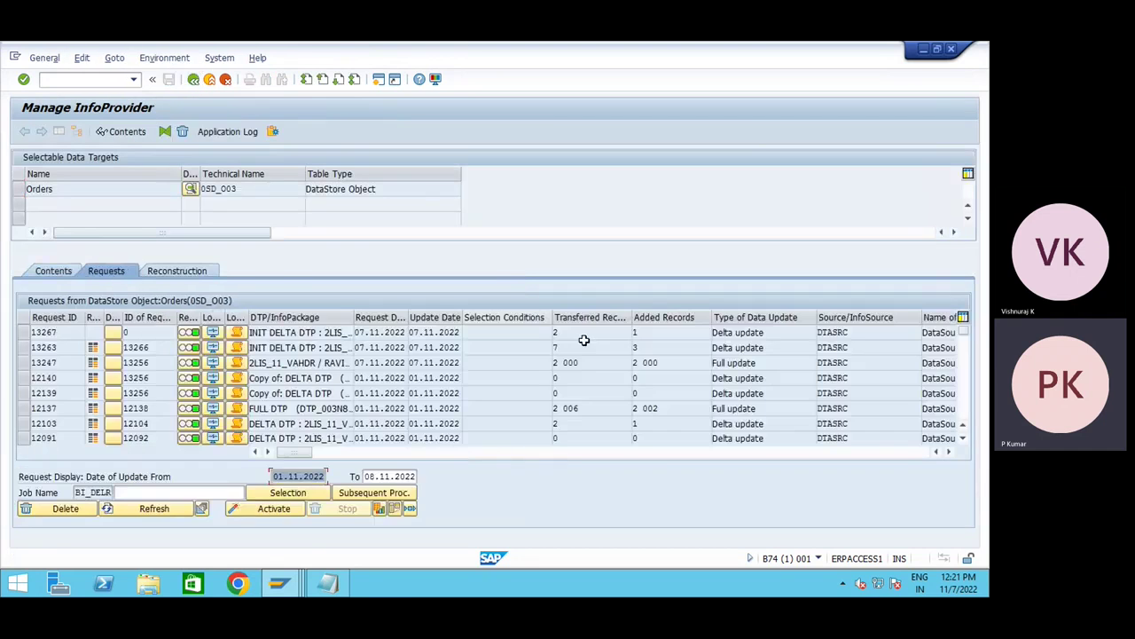
left_click(633, 333)
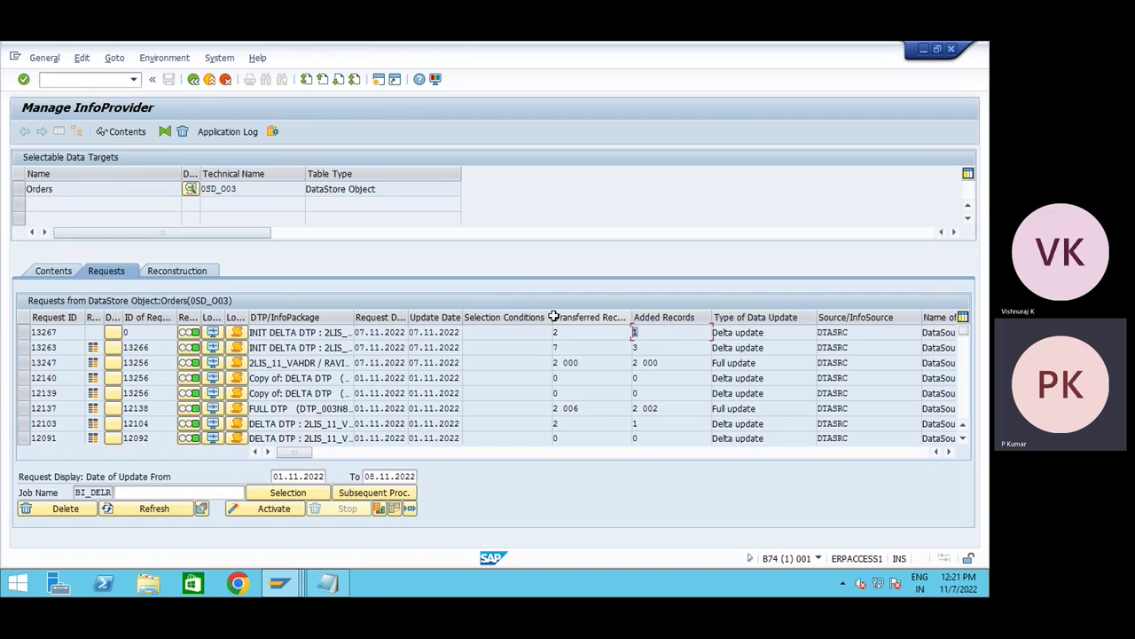
left_click(661, 334)
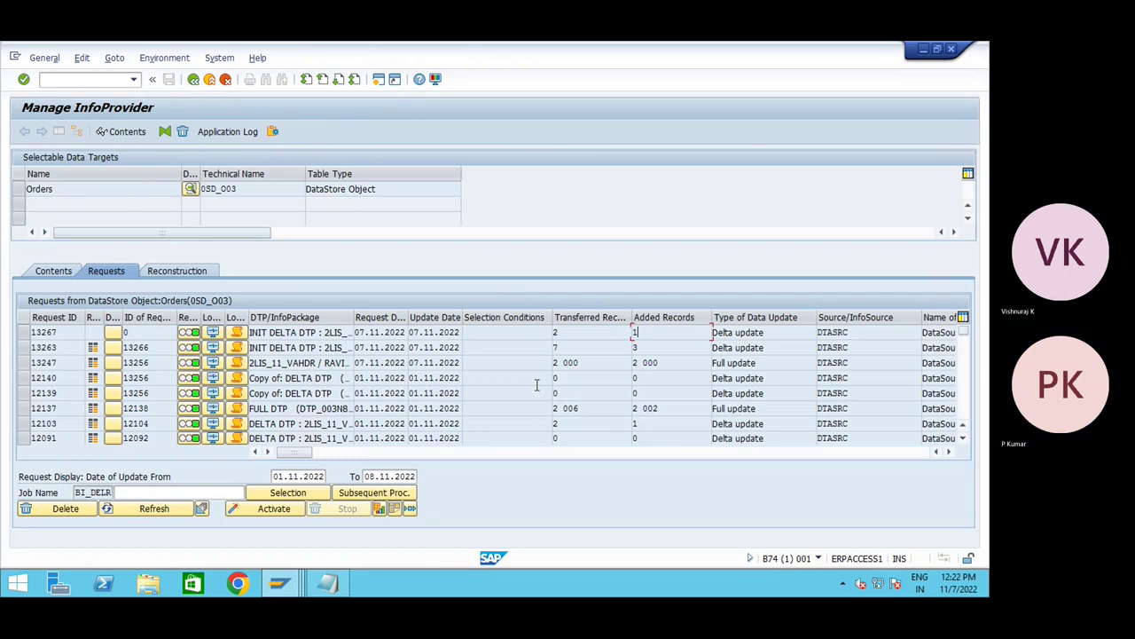
- Start the activation of request 13267 in the Orders (0SD_O03) DataStore object
left_click(24, 333)
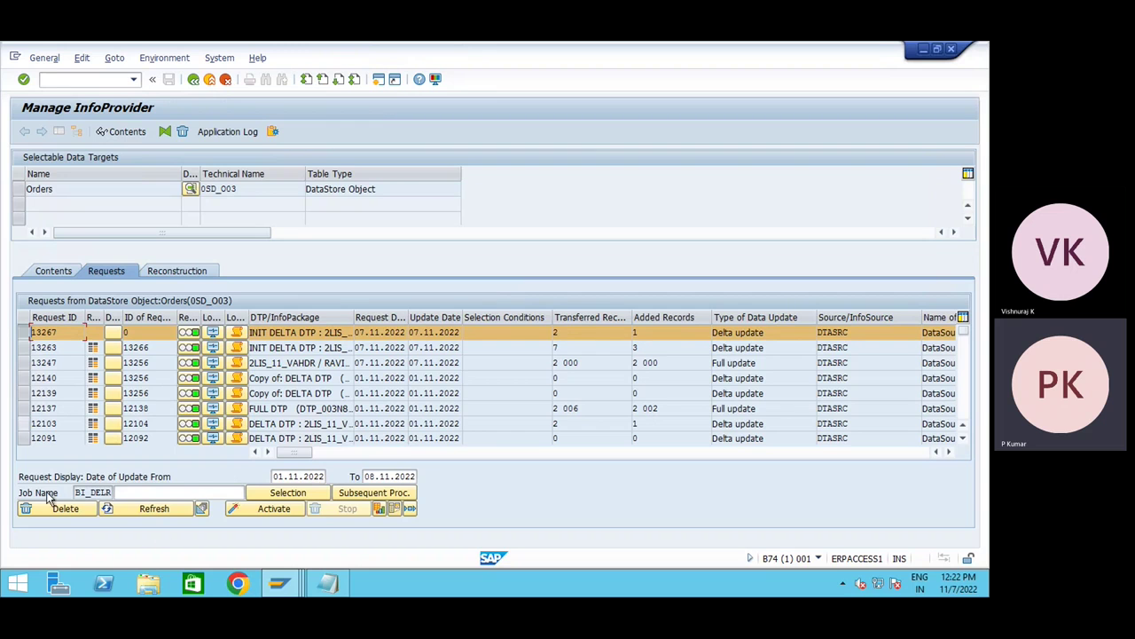
left_click(265, 508)
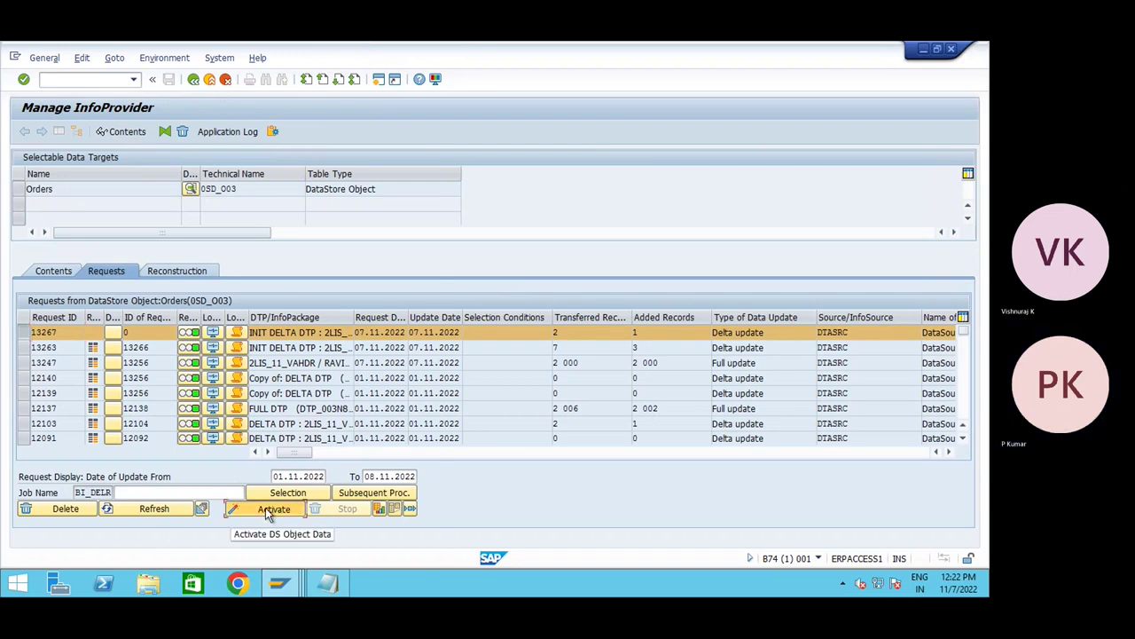
left_click(32, 222)
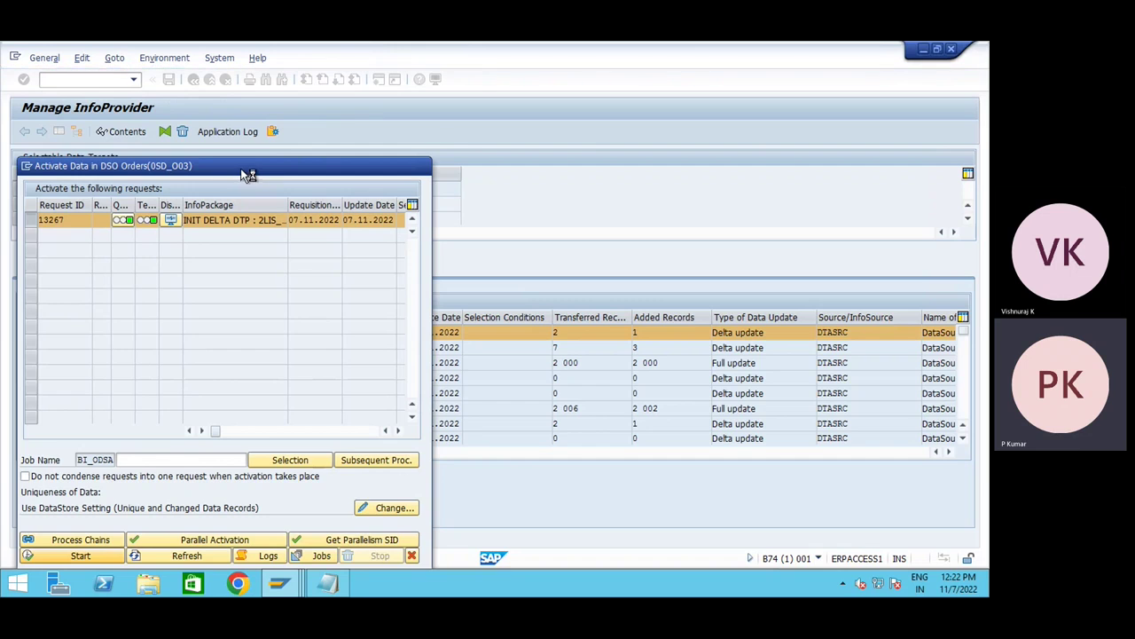
left_click_drag(246, 178, 274, 151)
- Switch to the ER7 delta queue monitor and list the composite requests of the 2LIS_11_VAHDR subscription for B74CLNT001
mouse_move(296, 589)
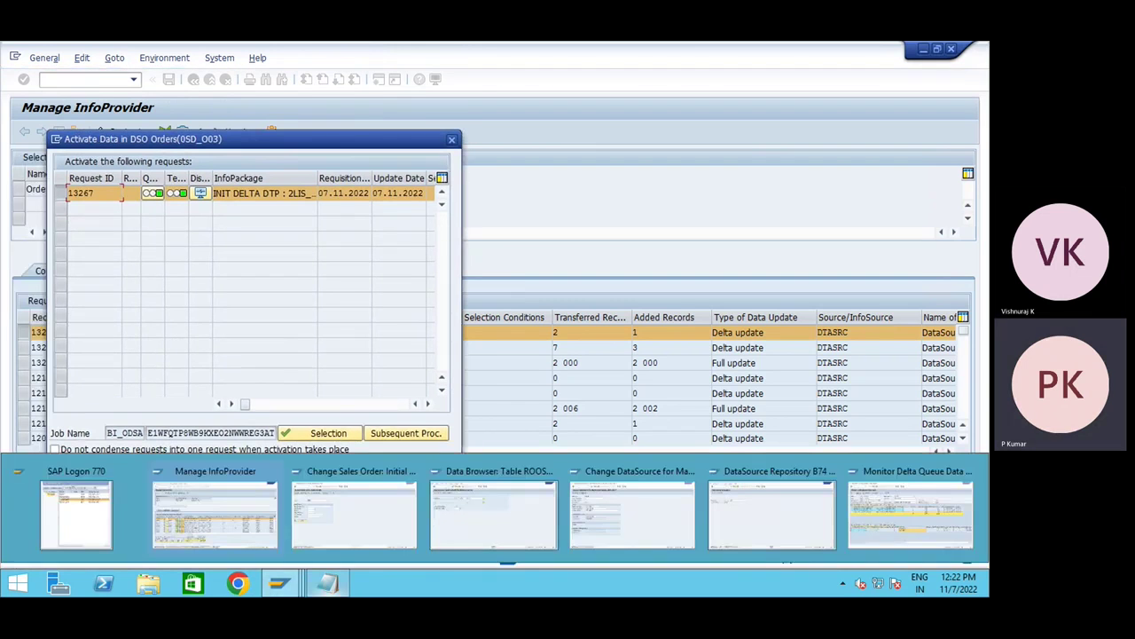
left_click(869, 532)
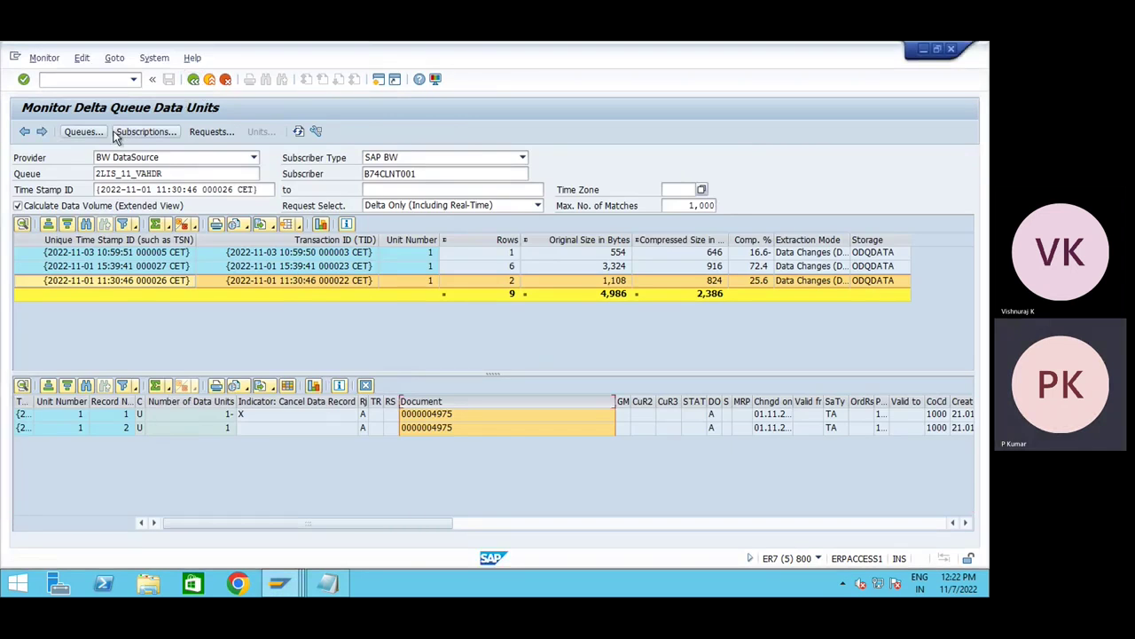
left_click(128, 133)
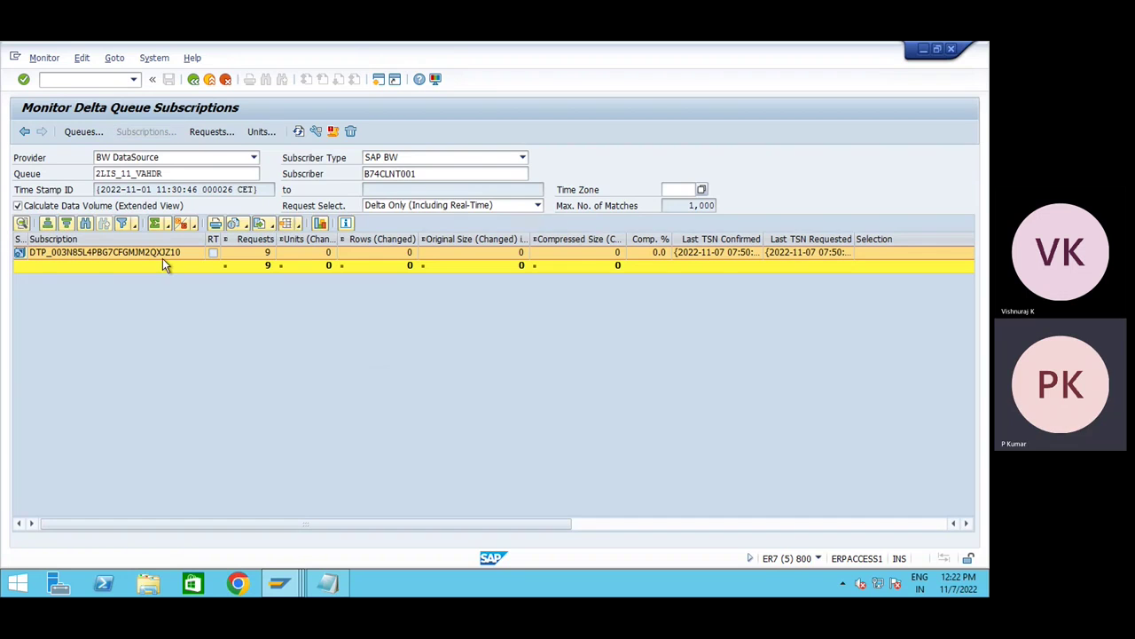
double_click(163, 256)
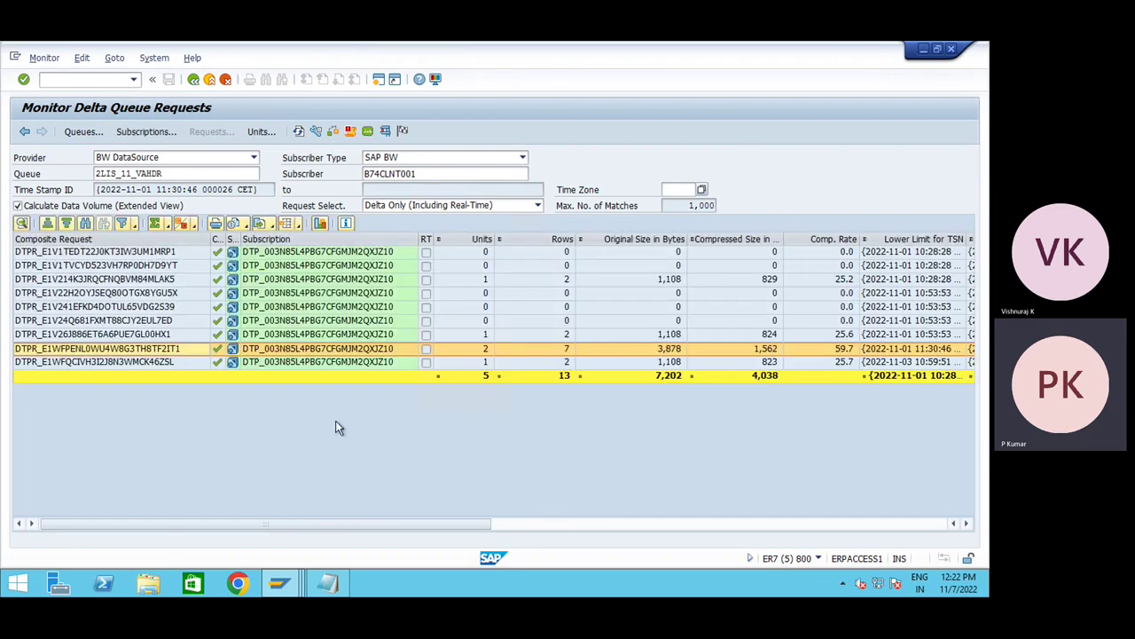
- Check the rows and time stamp limits of the latest composite request and display its data units
left_click(565, 364)
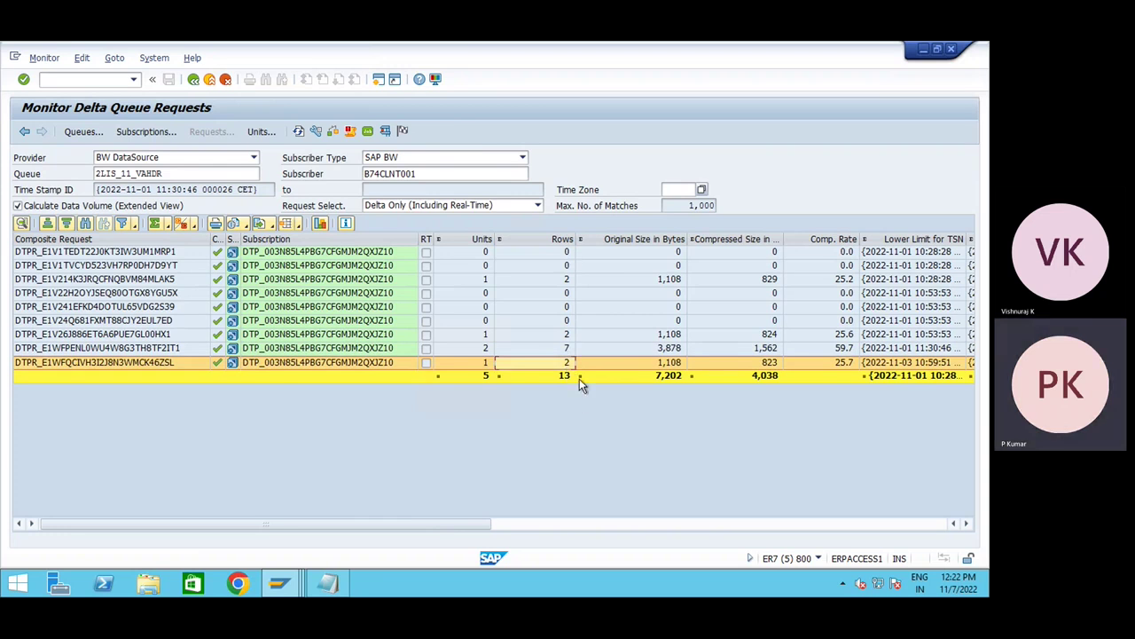
left_click(928, 523)
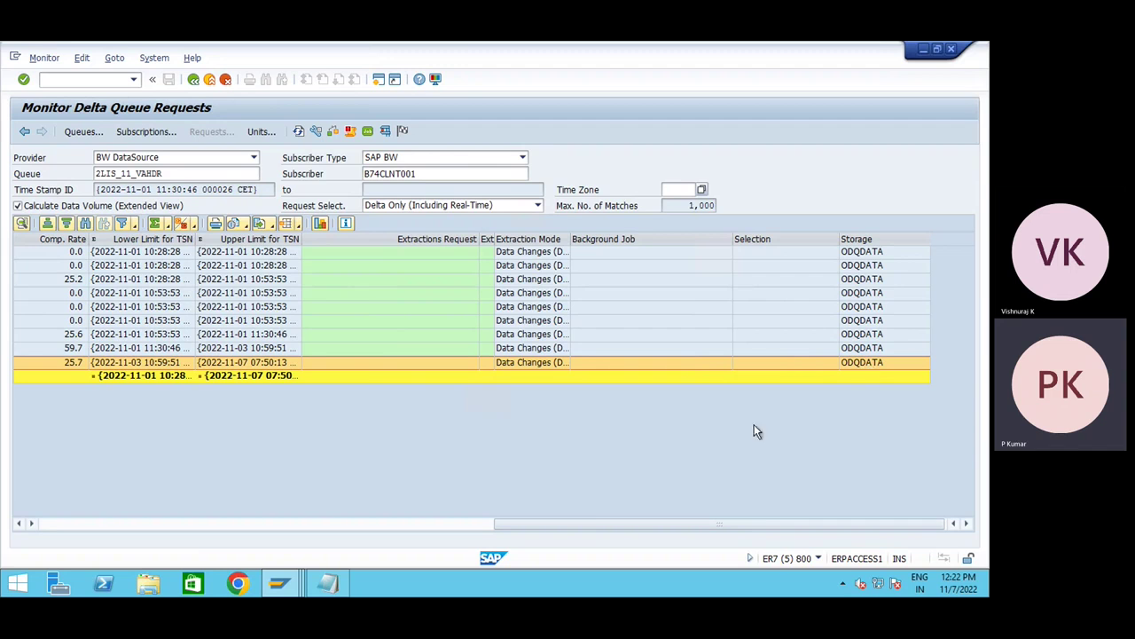
left_click_drag(576, 527, 5, 514)
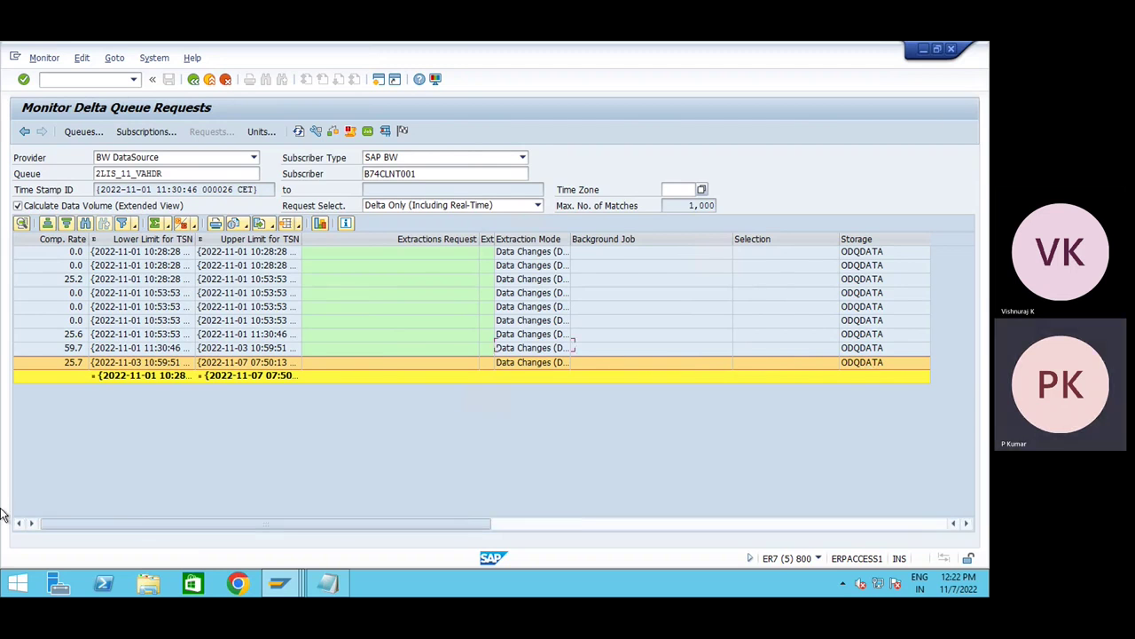
double_click(281, 363)
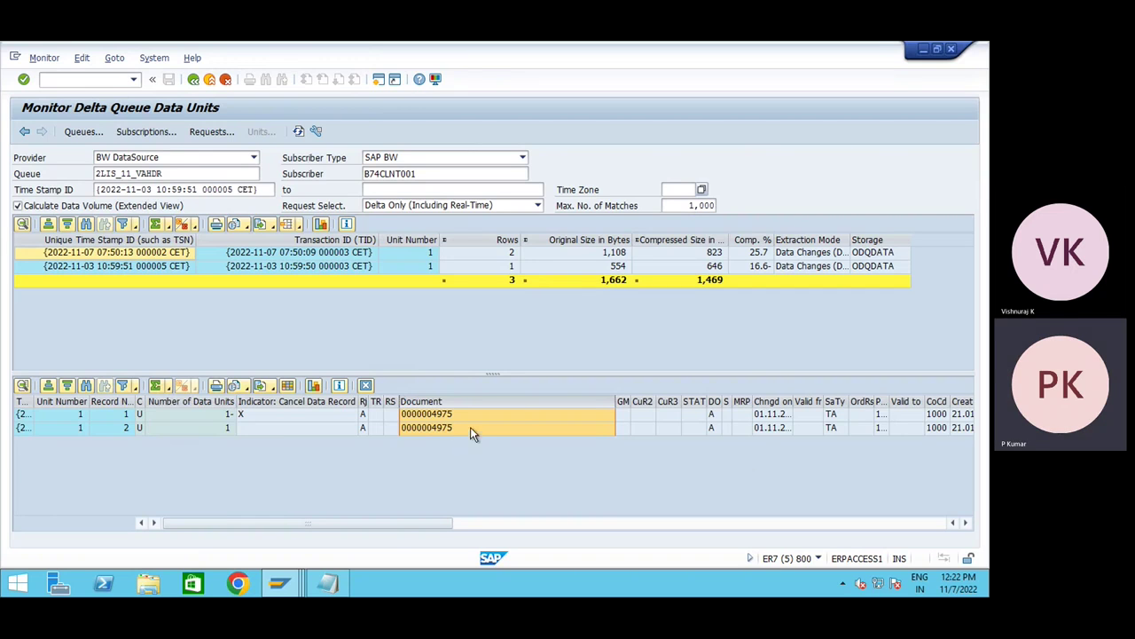
- Examine the previewed data records across their columns, from the document through to the sales office
left_click(968, 523)
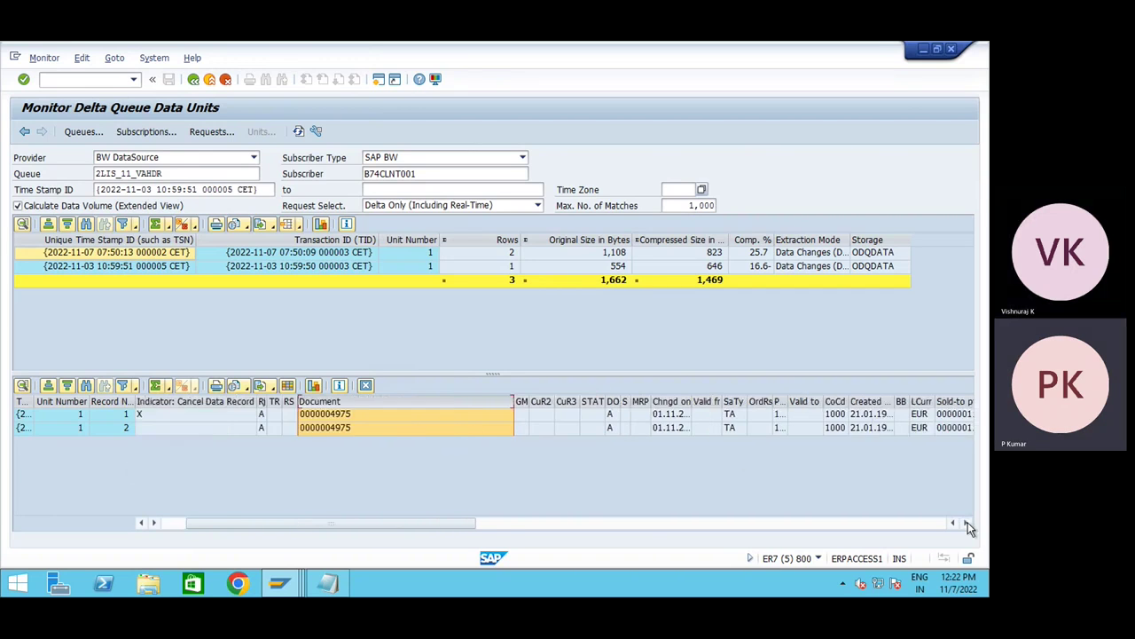
left_click(968, 523)
left_click(968, 524)
left_click(968, 523)
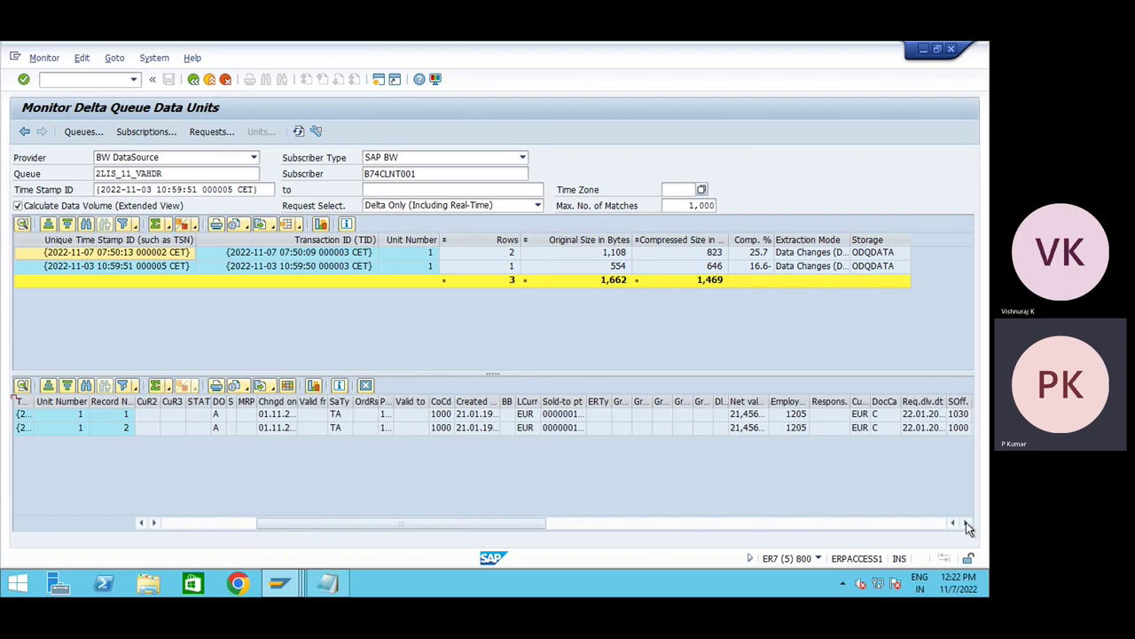
left_click(143, 522)
left_click(143, 522)
left_click(143, 522)
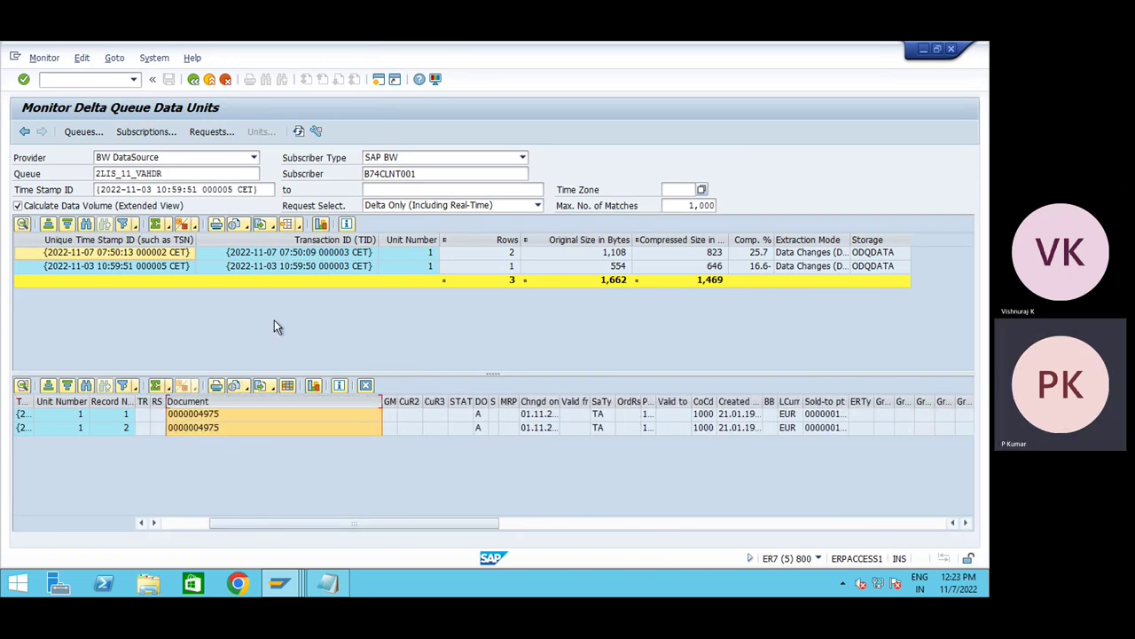
- Preview the records of the 2022-11-03 data unit and of the 2022-11-07 unit, highlighting the Document column of the newer one
left_click(165, 269)
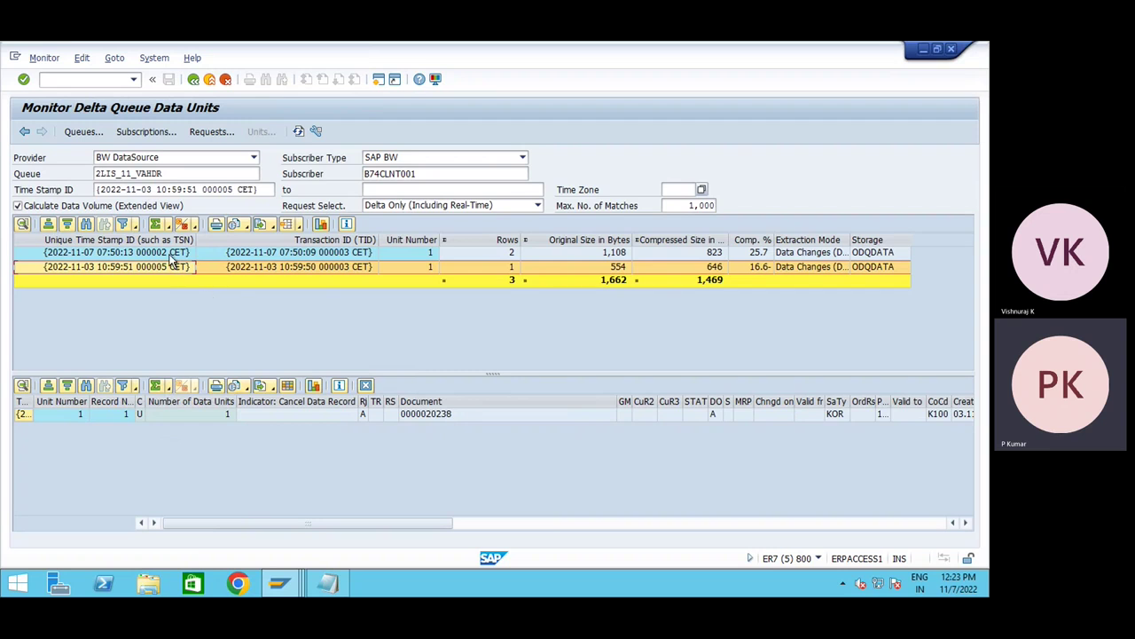
left_click(171, 255)
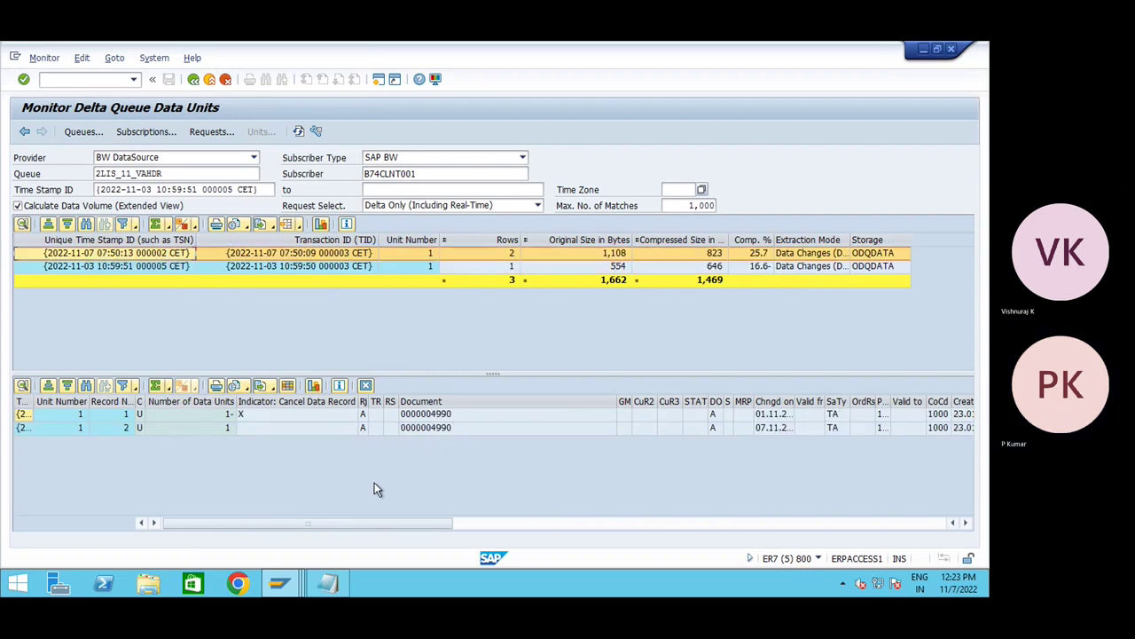
left_click(611, 522)
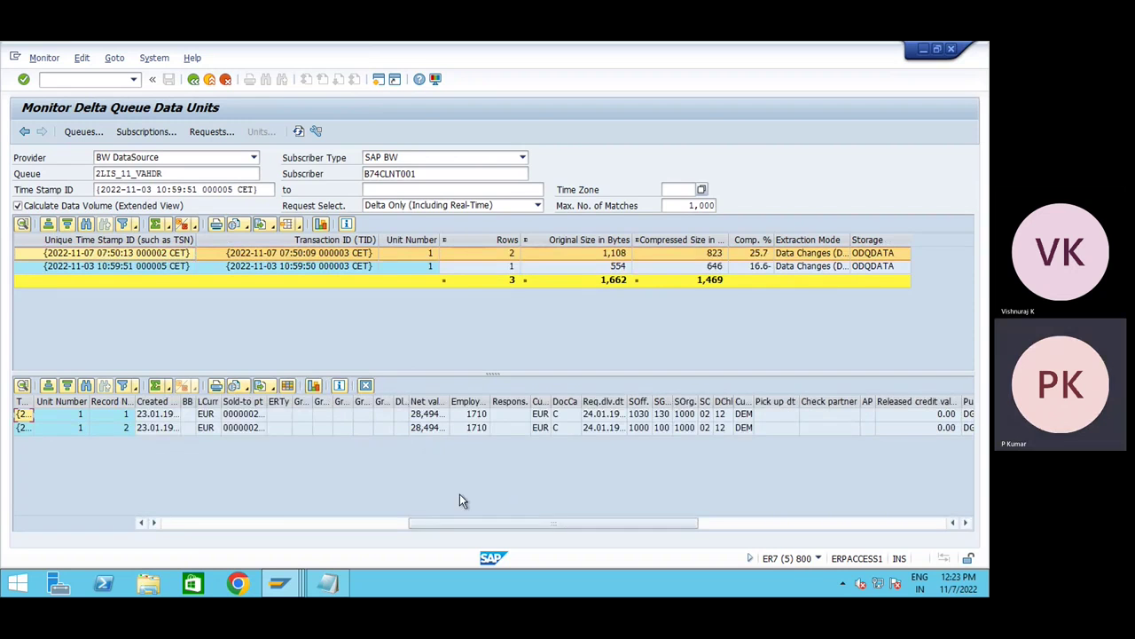
left_click(281, 524)
left_click(428, 402)
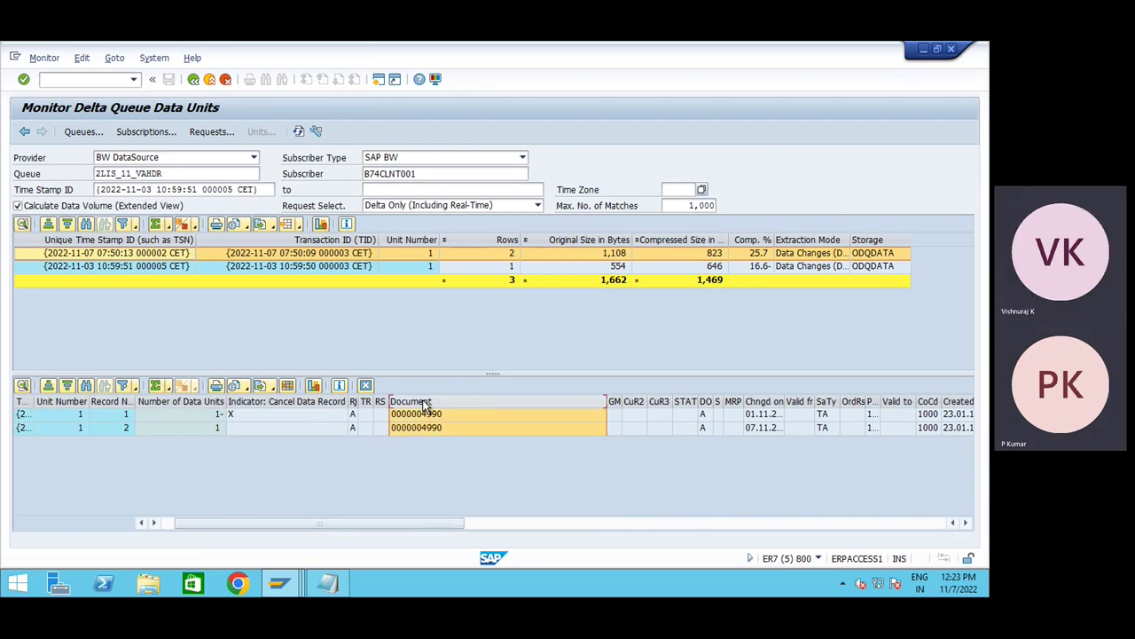
- Compare the document with the order in the Change Sales Order session, returning to the delta queue data units
key("alt+Tab")
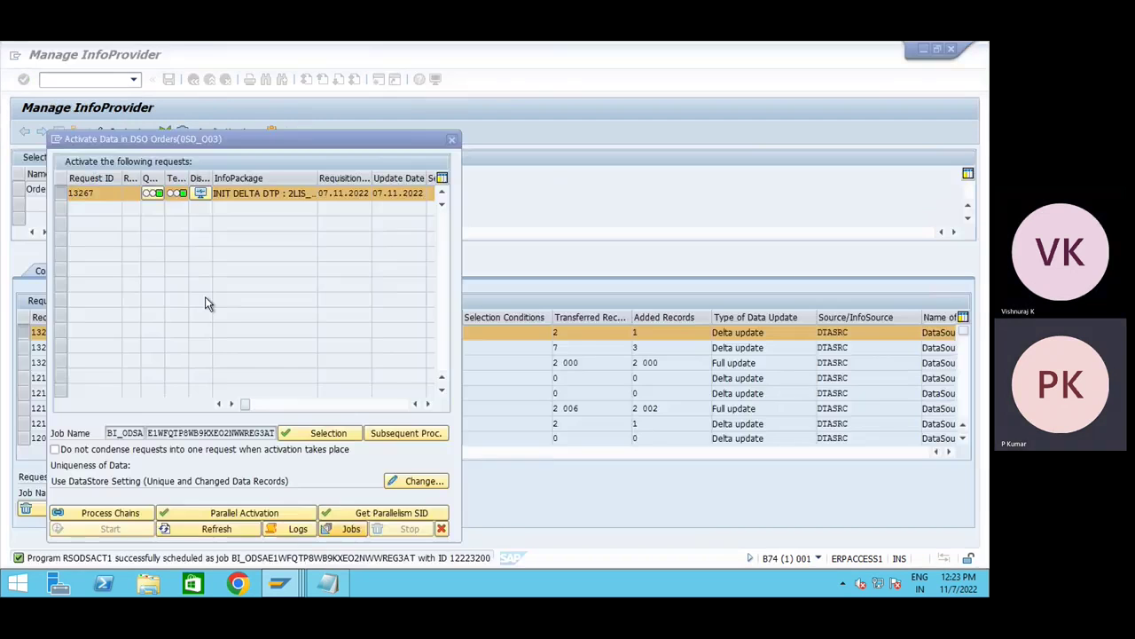
key("alt+Tab")
mouse_move(299, 577)
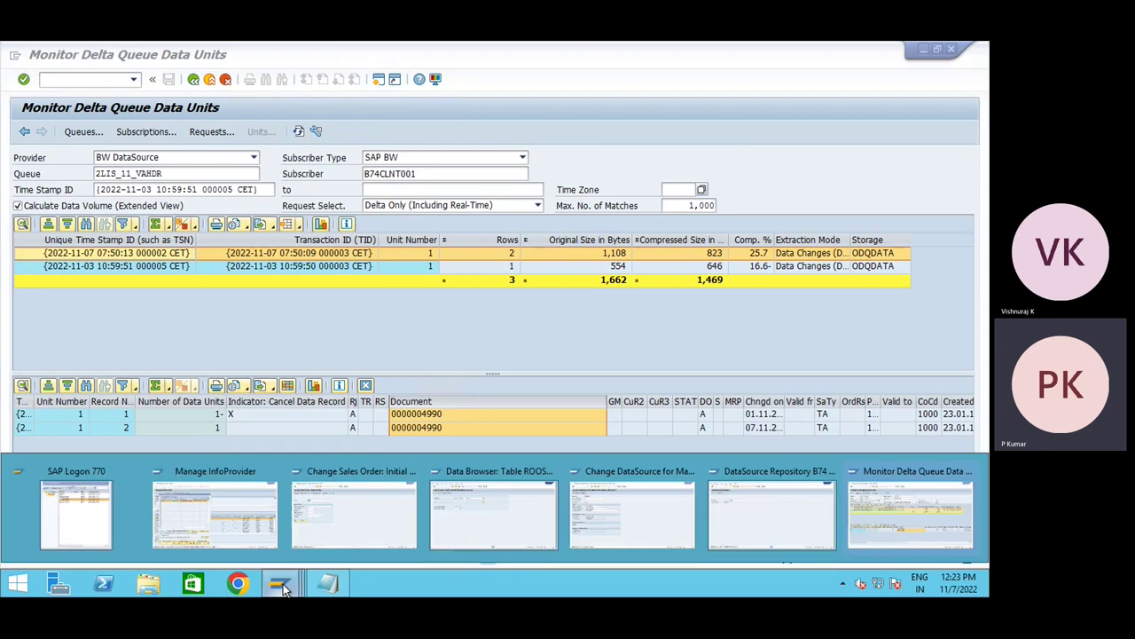
left_click(365, 529)
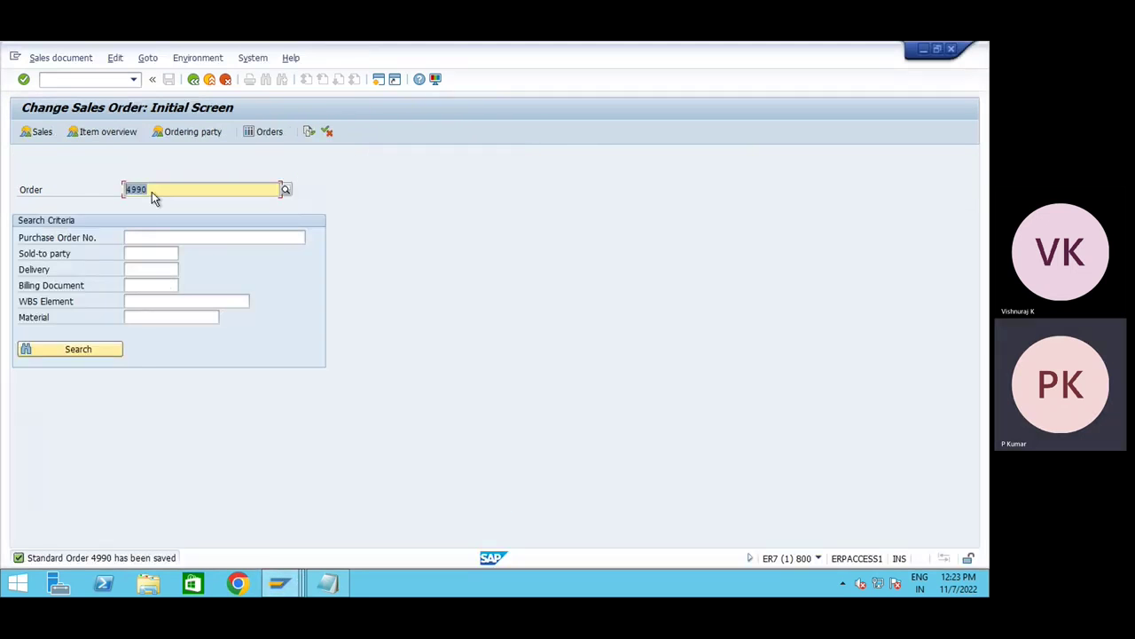
left_click(278, 585)
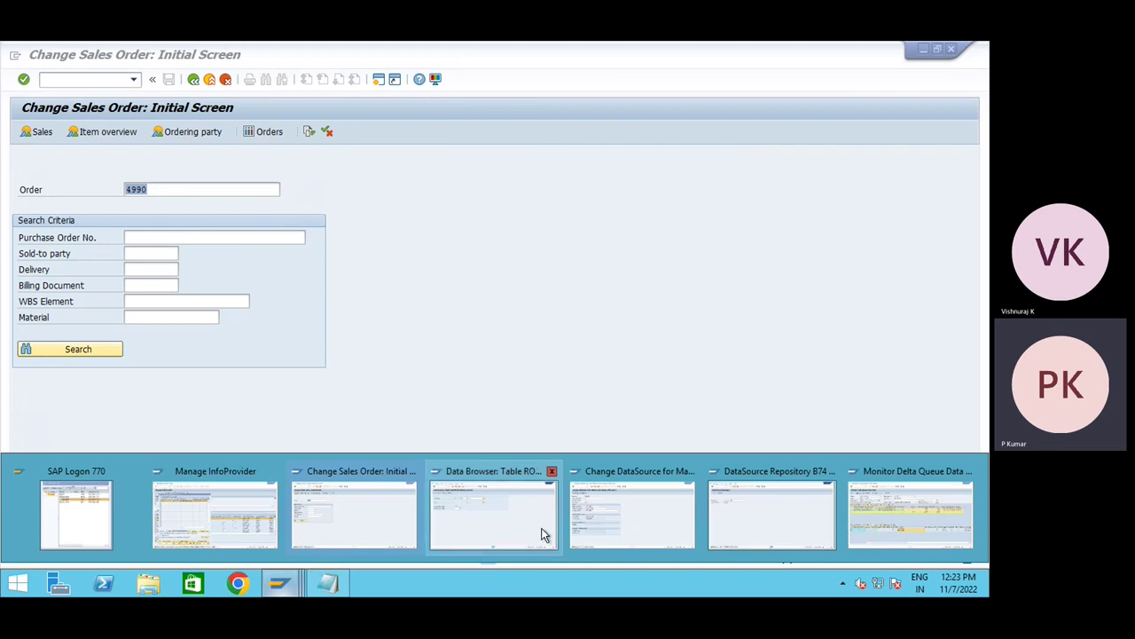
left_click(874, 525)
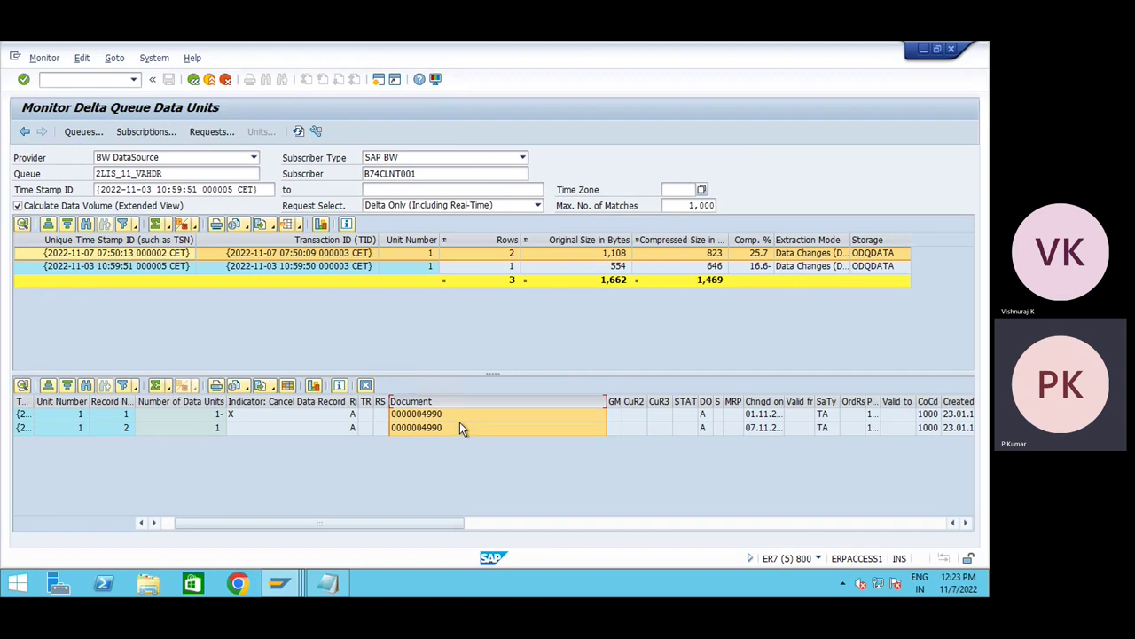
- Examine the record flagged with cancel indicator X against the second record, through to the sales office and sales group columns
left_click(249, 416)
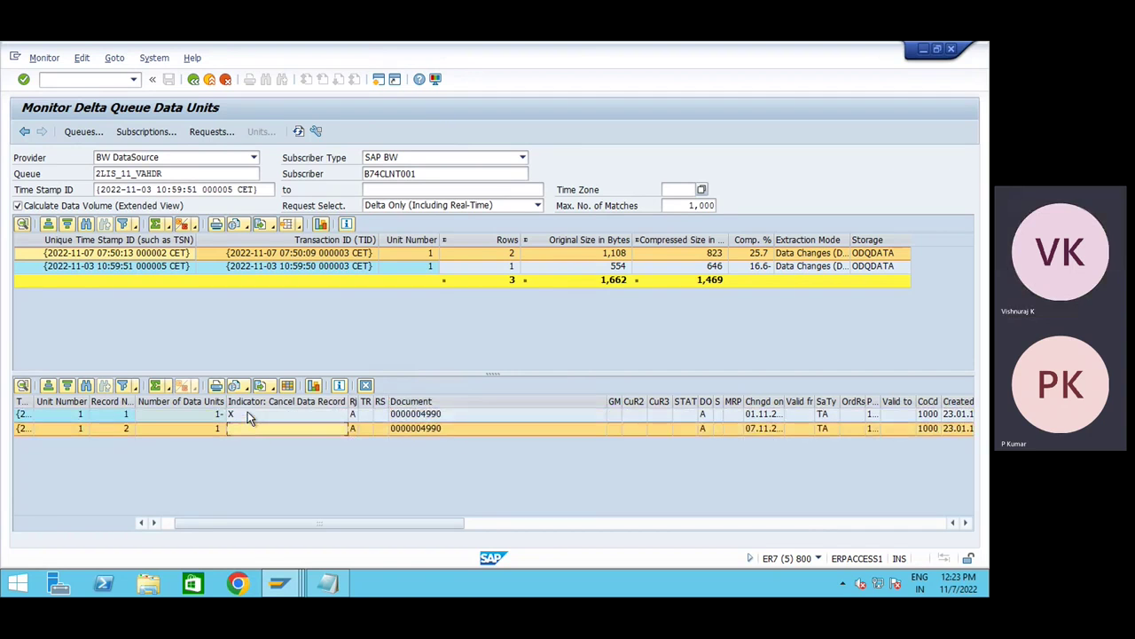
left_click(966, 524)
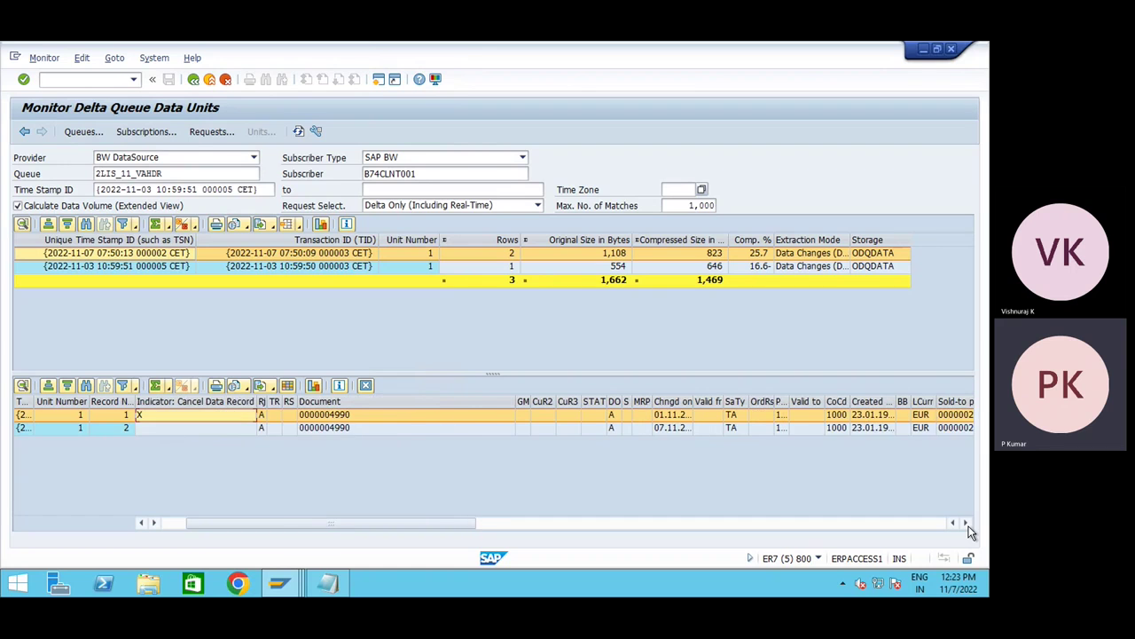
left_click(967, 523)
left_click(967, 523)
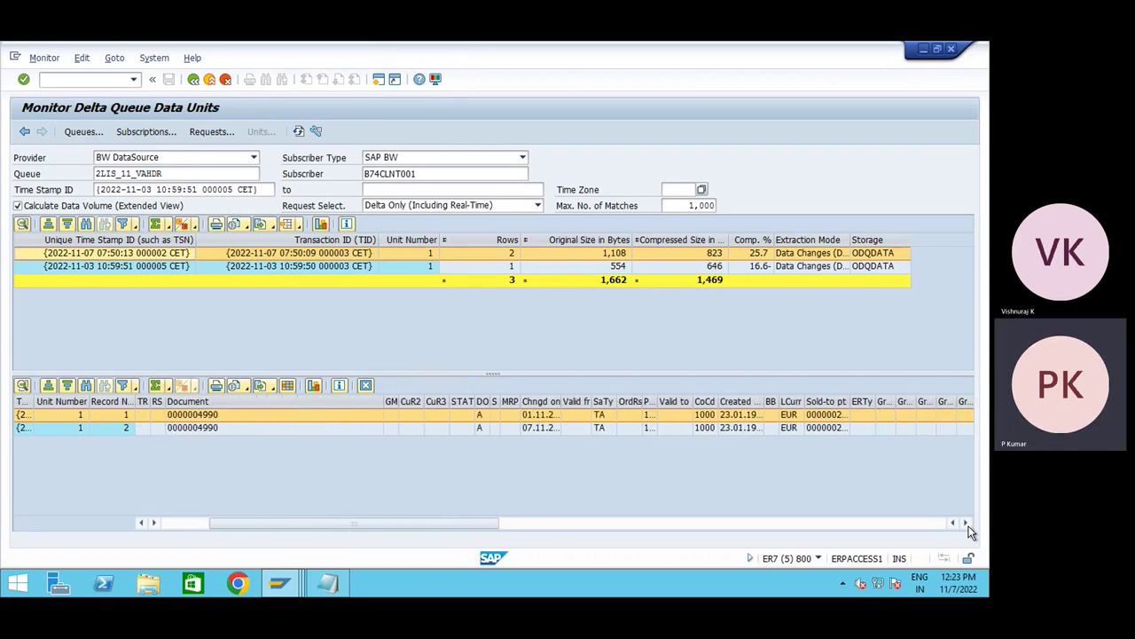
left_click(966, 523)
left_click(966, 523)
left_click(967, 523)
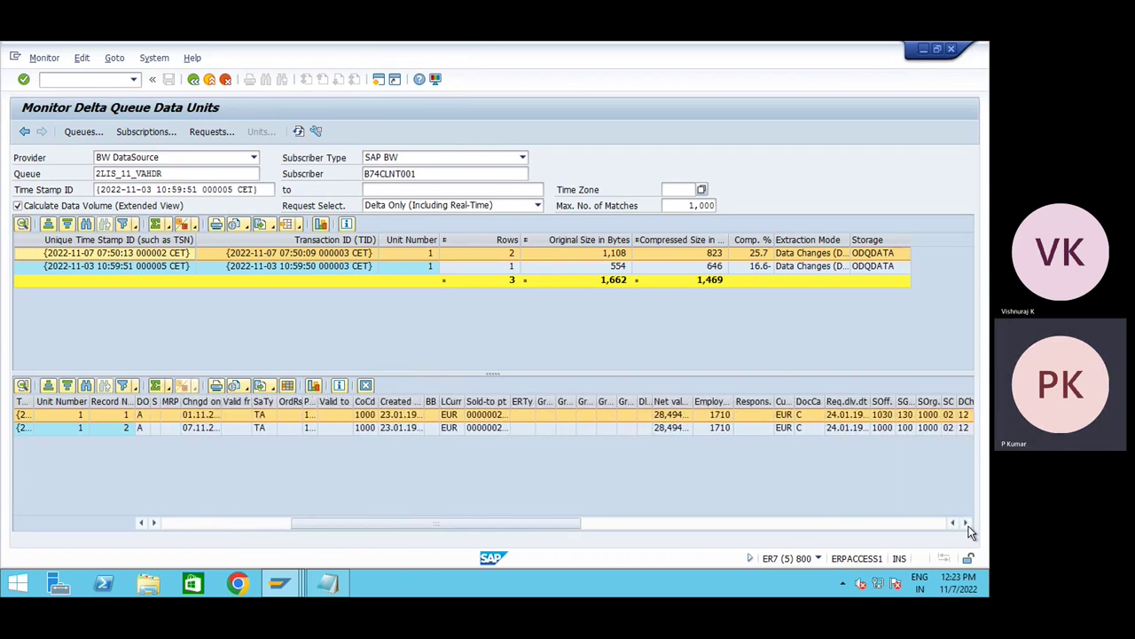
left_click(967, 523)
left_click(967, 523)
left_click(967, 524)
left_click(967, 524)
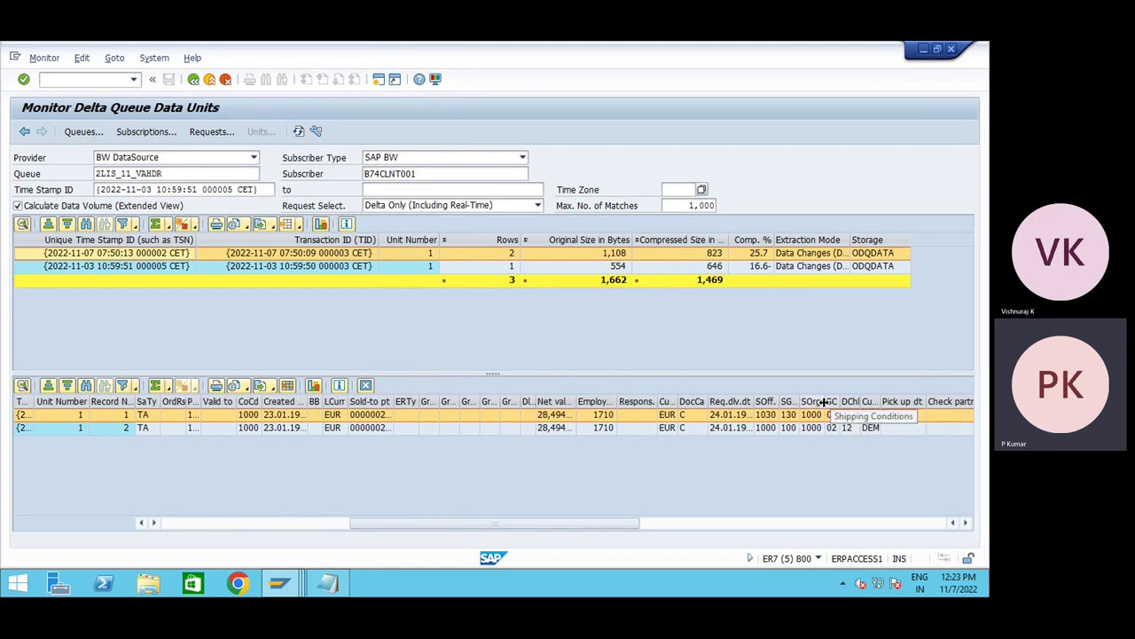
- Widen the SOrg. and SGrp columns of the record preview and move the SOff. column directly before Document
left_click_drag(825, 402, 878, 405)
left_click_drag(800, 403, 892, 404)
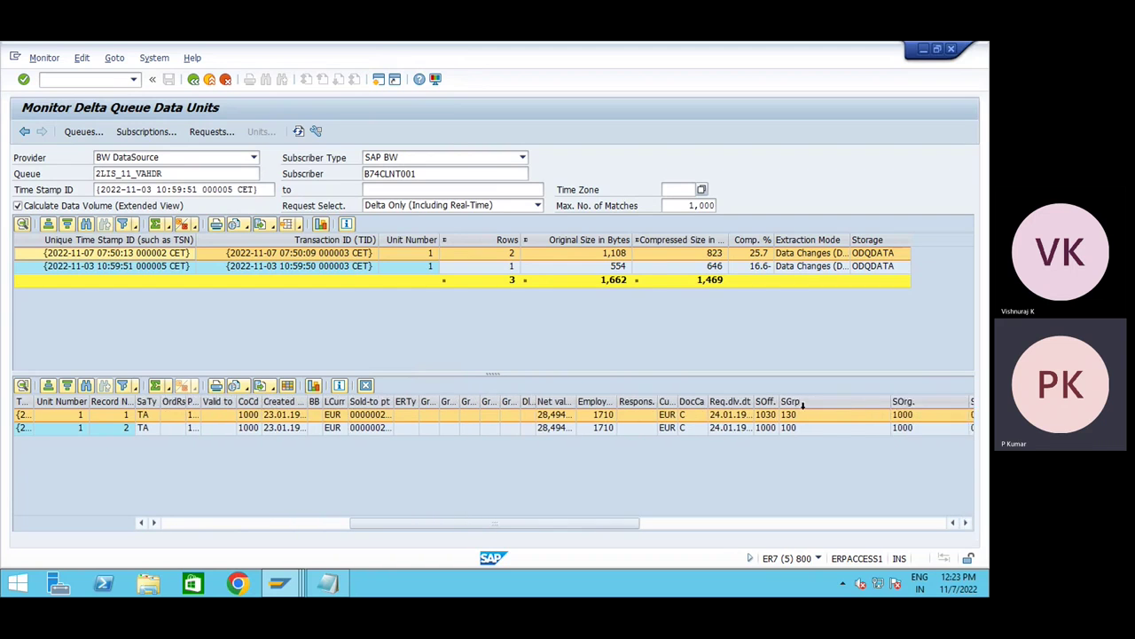
left_click_drag(780, 402, 401, 424)
- Examine the remaining columns of both records up to the sales group, returning to the Document column
left_click(967, 524)
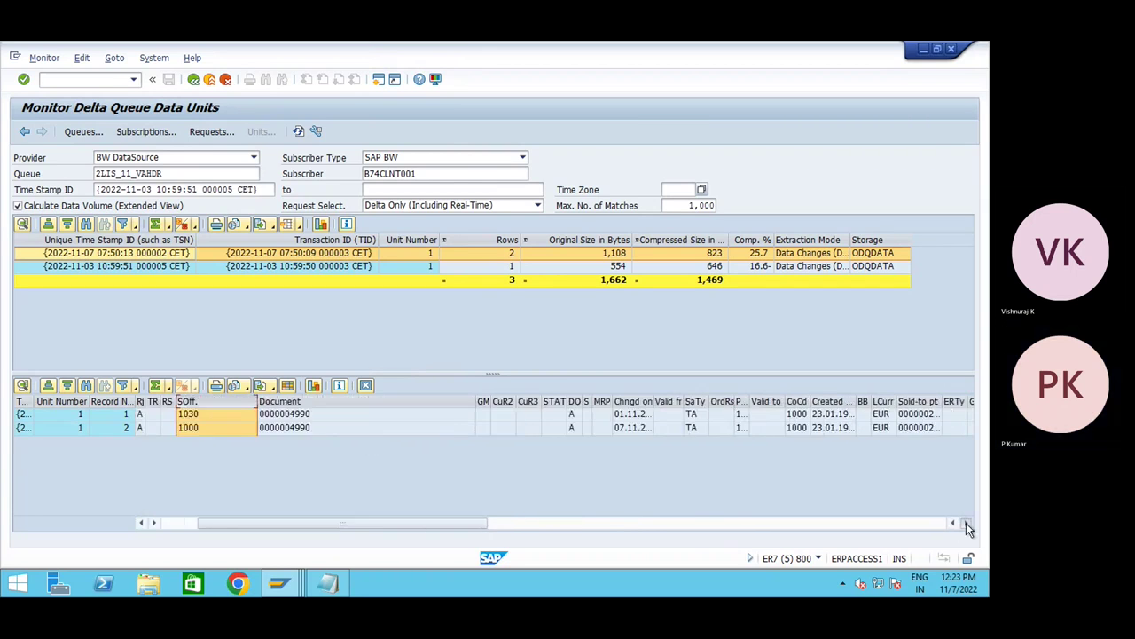
left_click(966, 523)
left_click(967, 524)
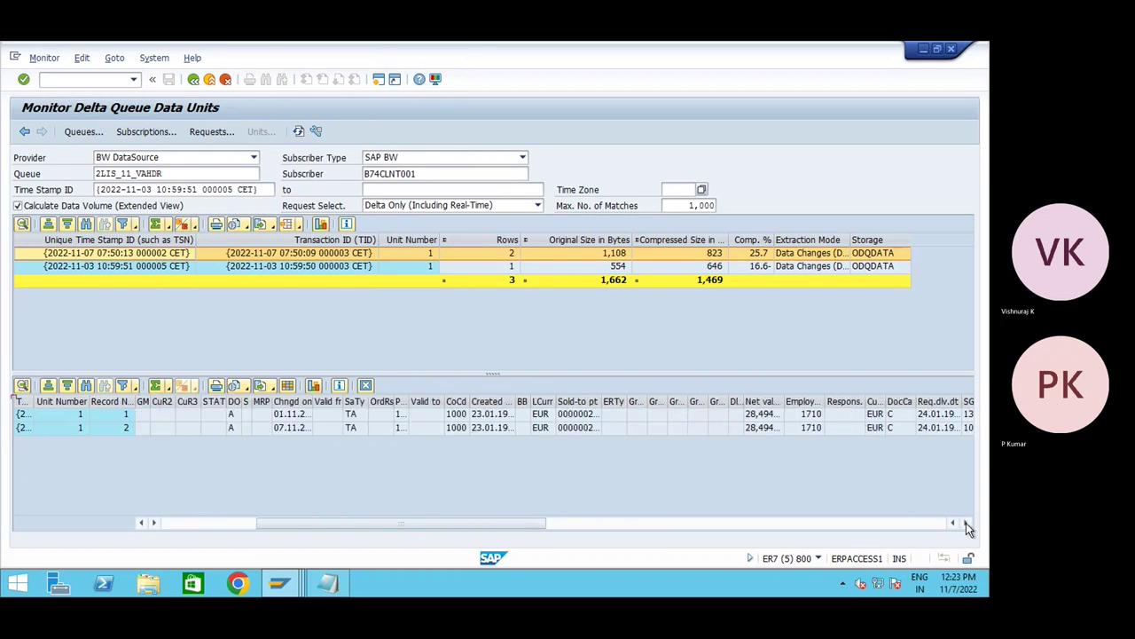
left_click(967, 524)
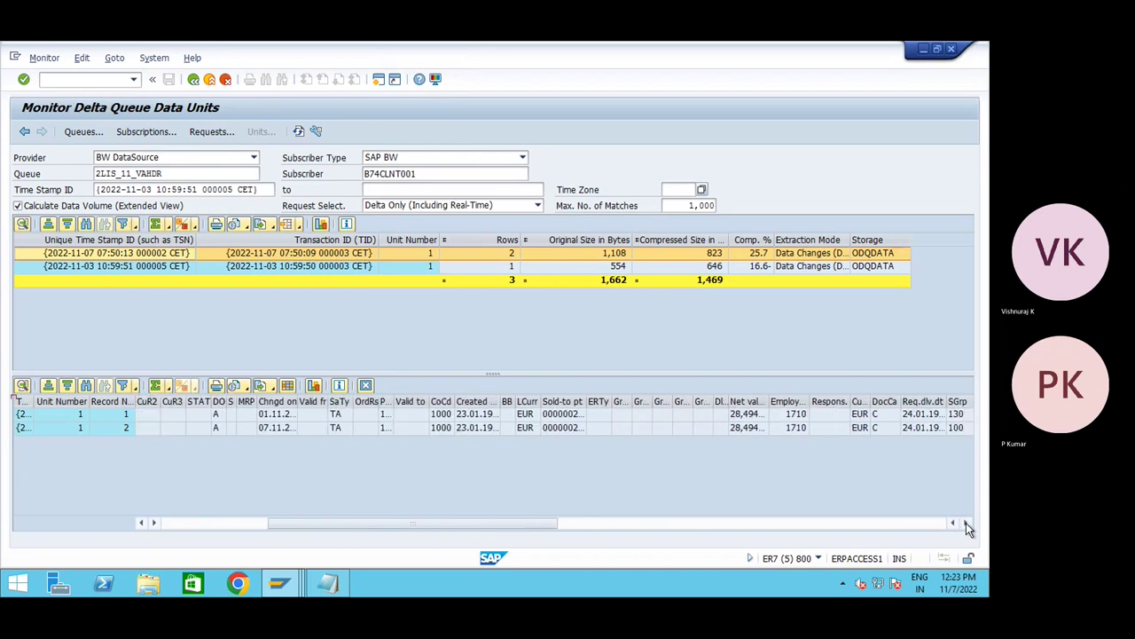
left_click(967, 523)
left_click(967, 524)
left_click(967, 523)
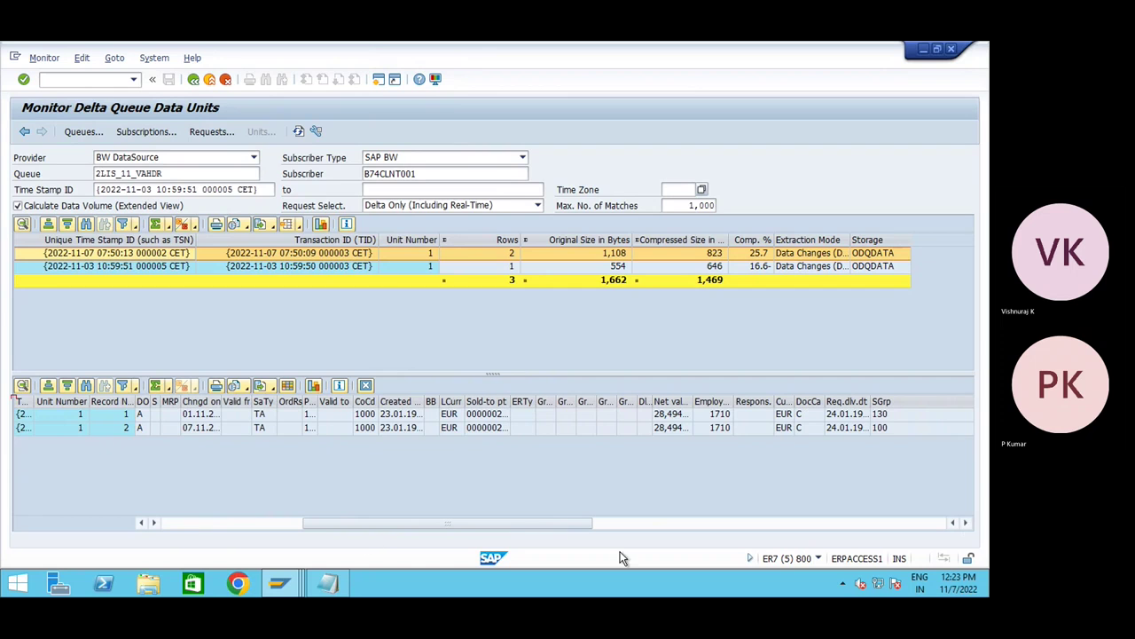
left_click(142, 523)
left_click(142, 522)
left_click(142, 523)
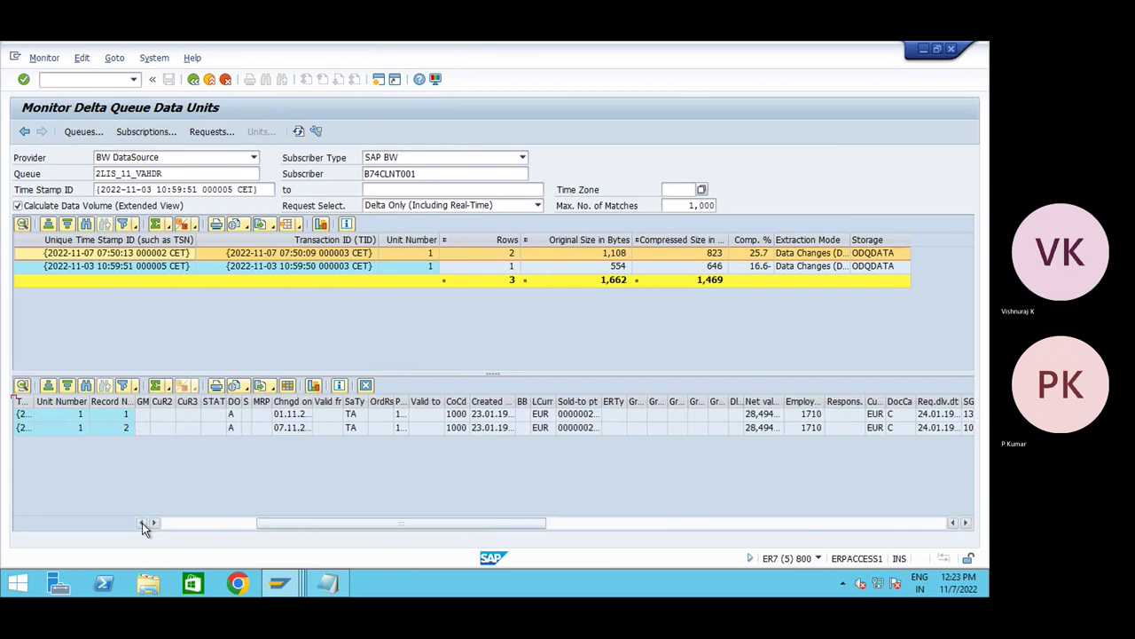
left_click(142, 522)
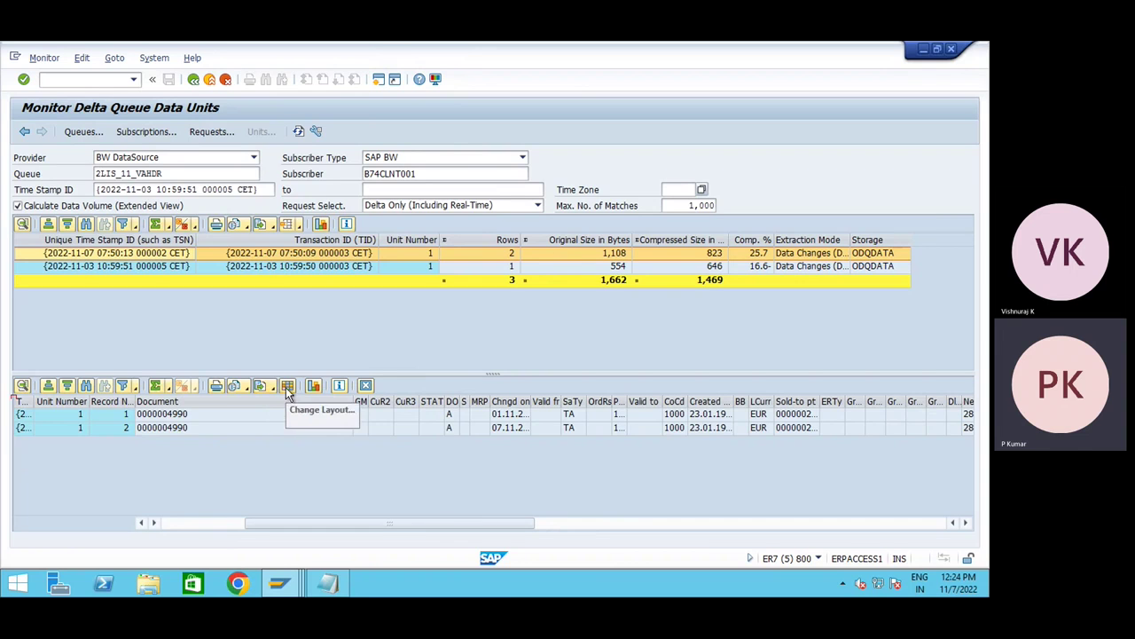
- In the record preview's layout, move the last-listed Sales Document column to first place, followed by Sales Office ahead of it
left_click(286, 386)
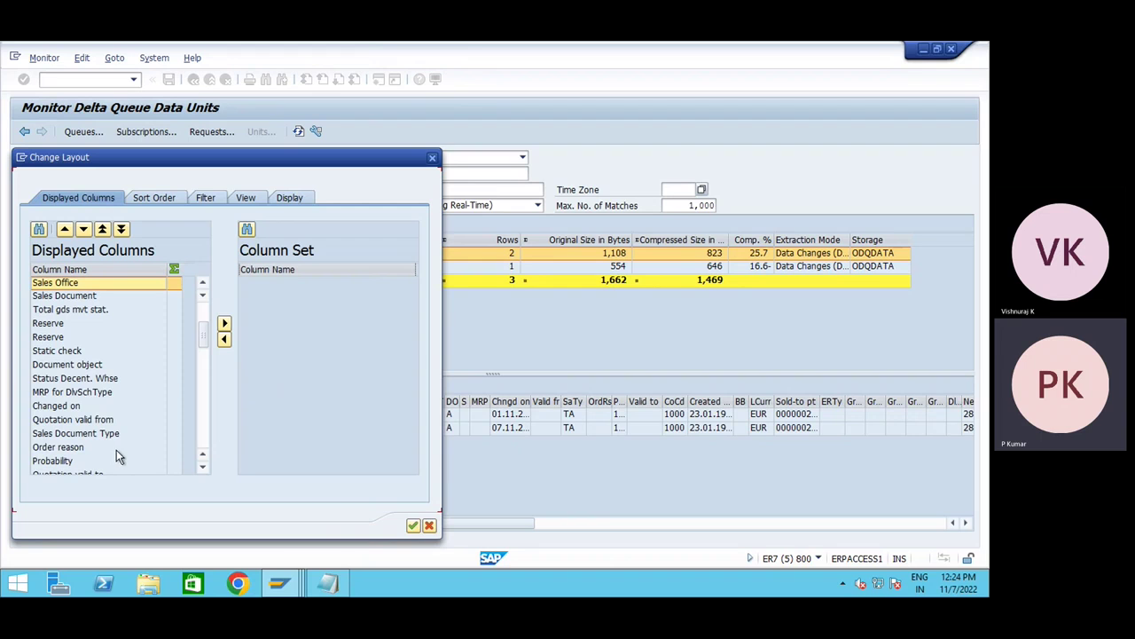
left_click_drag(203, 338, 202, 432)
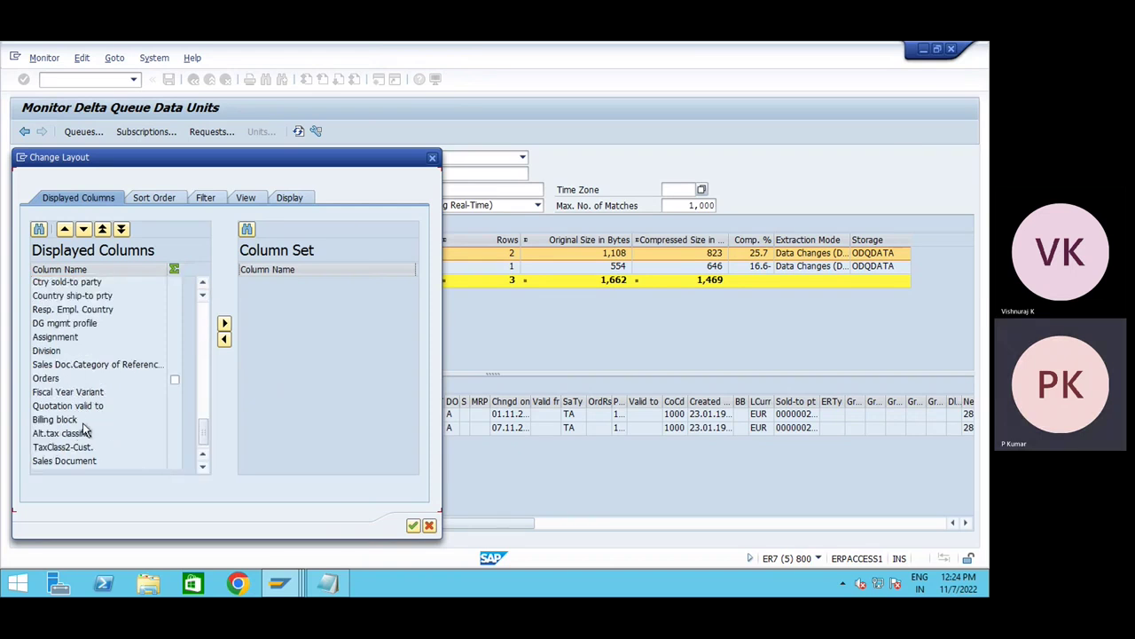
left_click(83, 462)
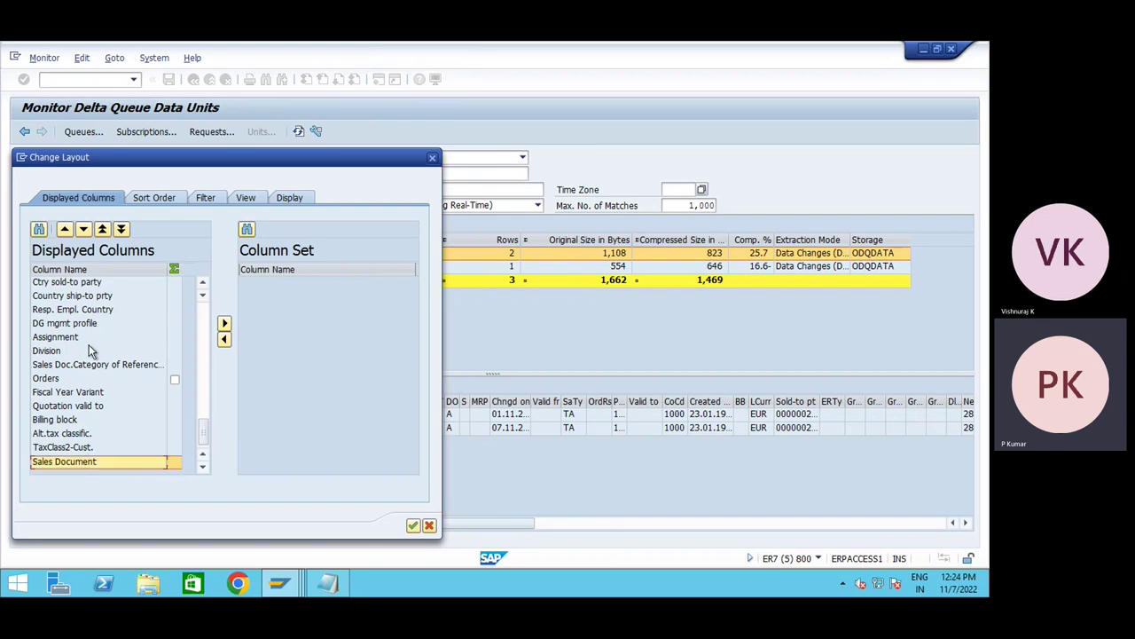
left_click(103, 229)
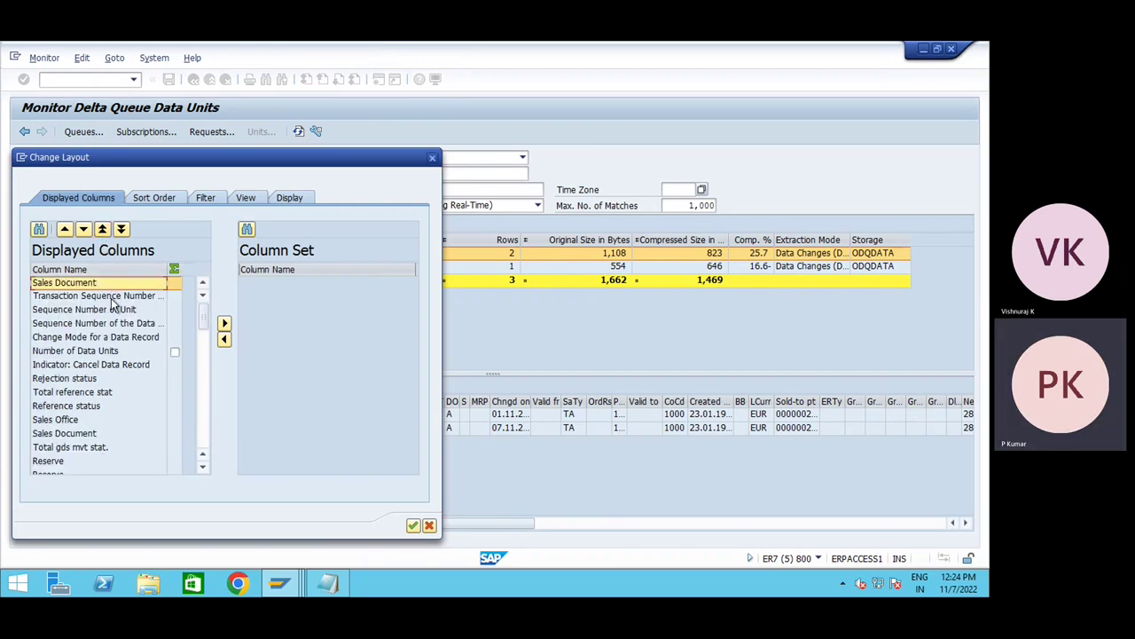
left_click(78, 422)
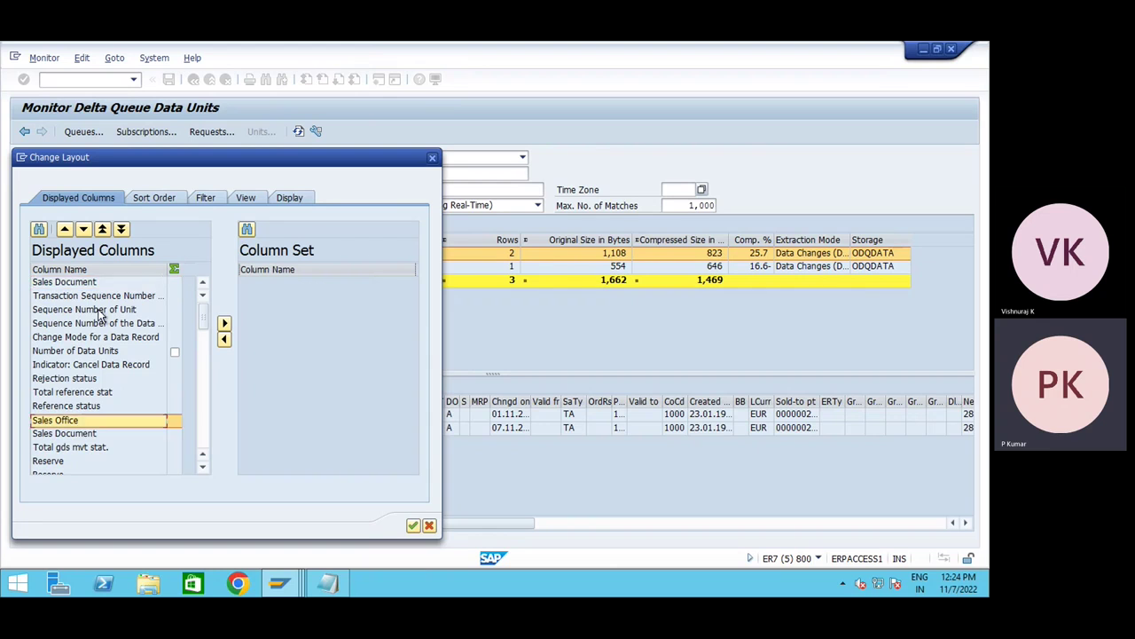
left_click(103, 229)
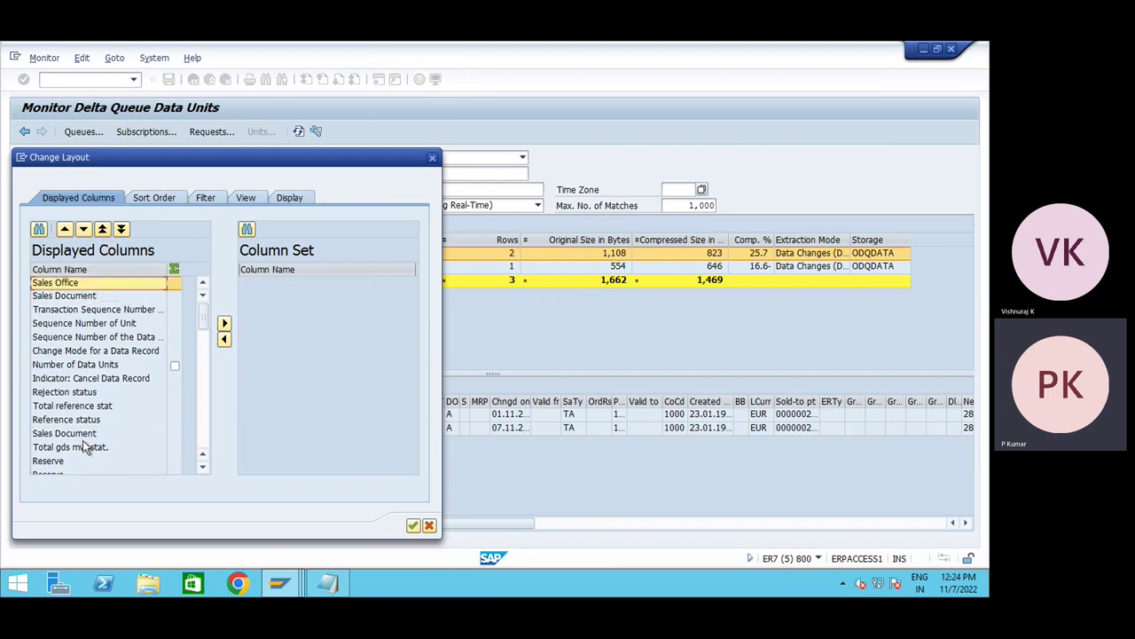
- Look through the displayed columns and check the sales office and sales group in the changed order's header data, returning to the layout
scroll(82, 444, "down", 2)
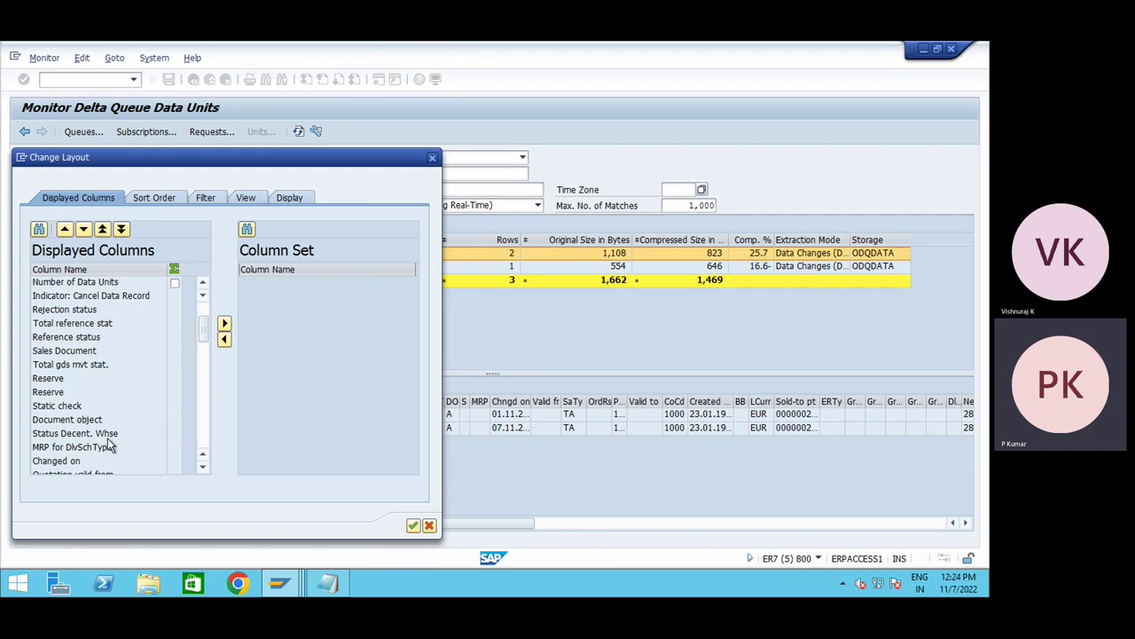
scroll(107, 441, "down", 2)
scroll(108, 444, "down", 2)
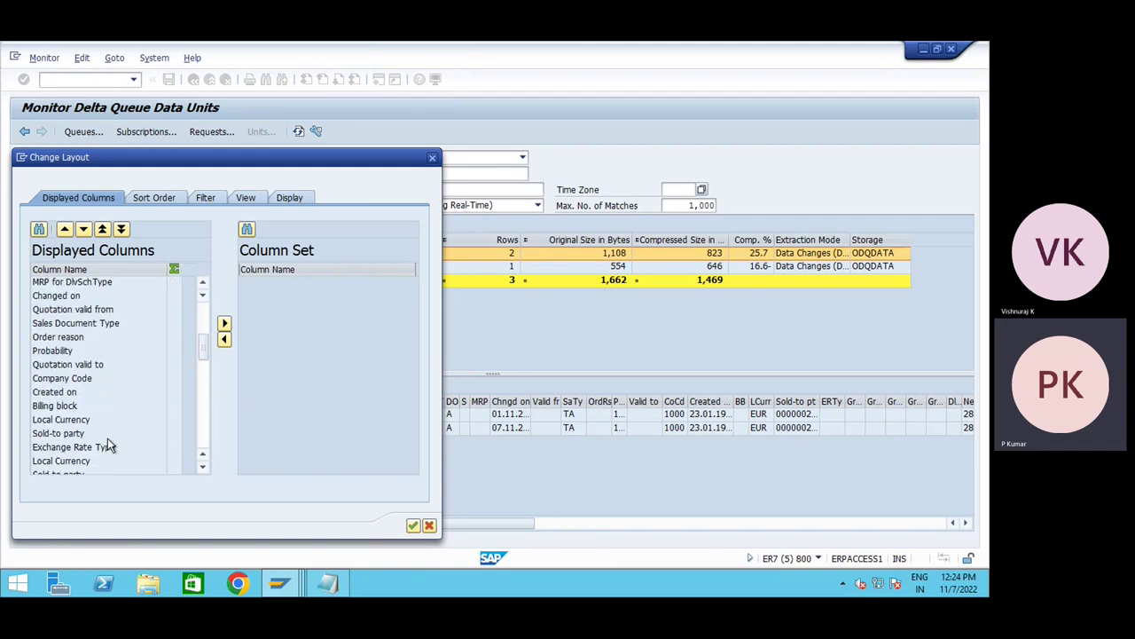
scroll(108, 438, "down", 2)
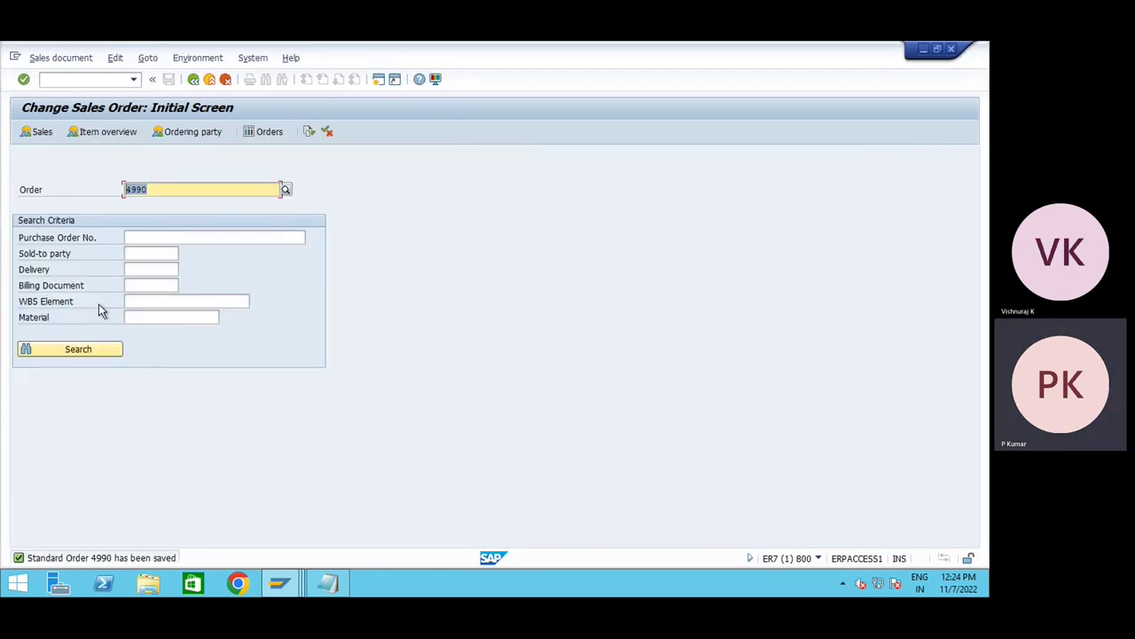
key("Return")
left_click(347, 447)
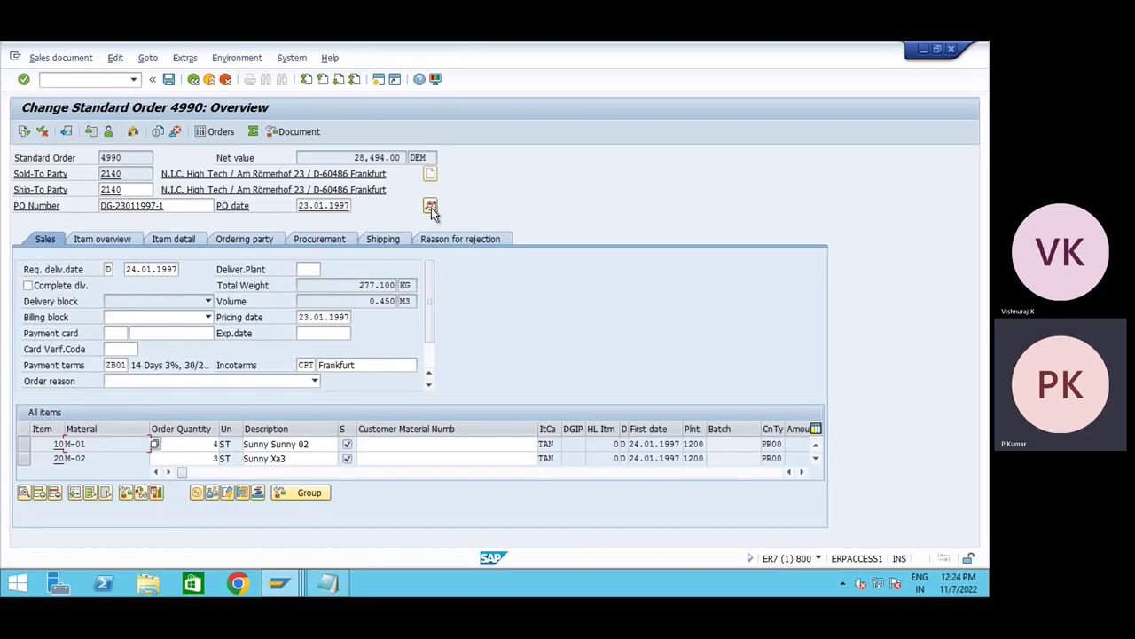
left_click(430, 205)
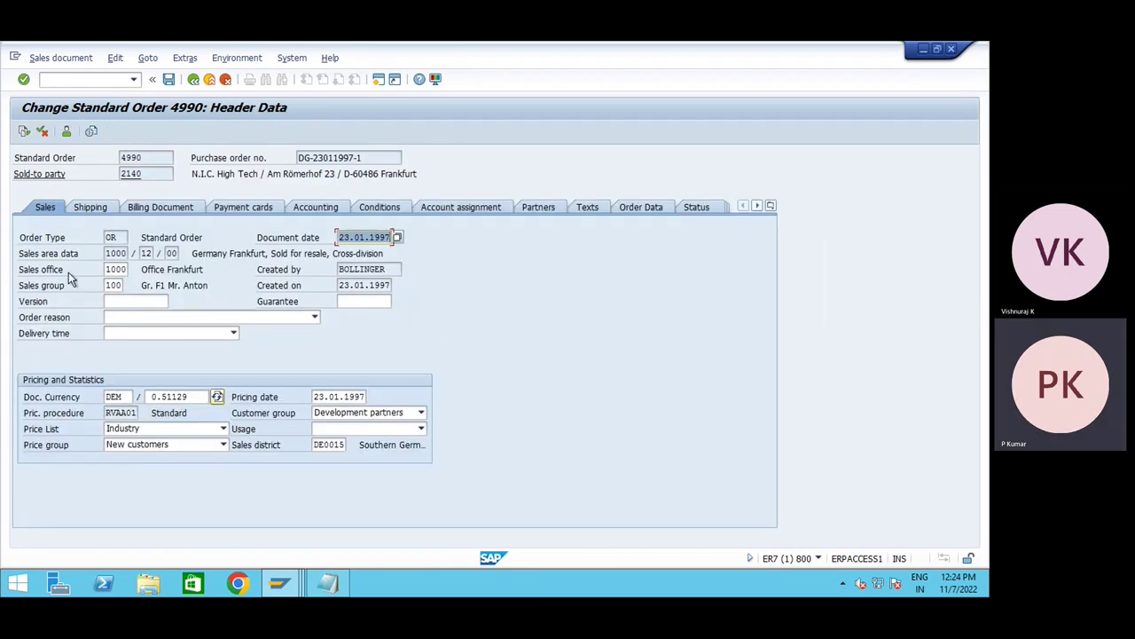
key("alt+Tab")
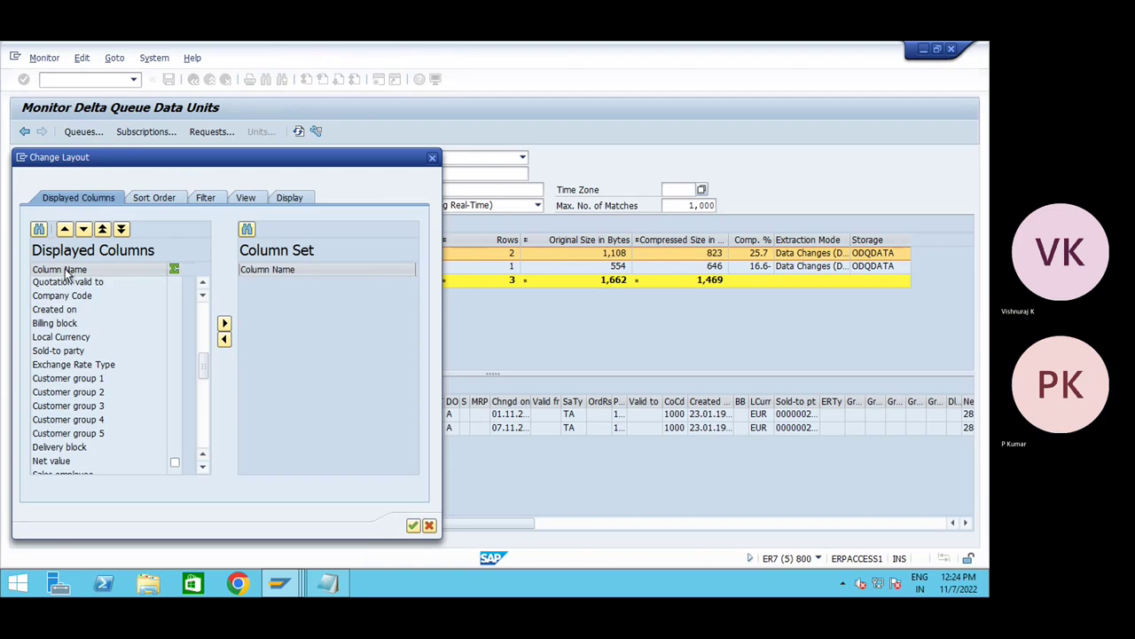
- Find the SALES GROUP column in the layout, move it to first place and adopt the layout
left_click(39, 229)
type("S")
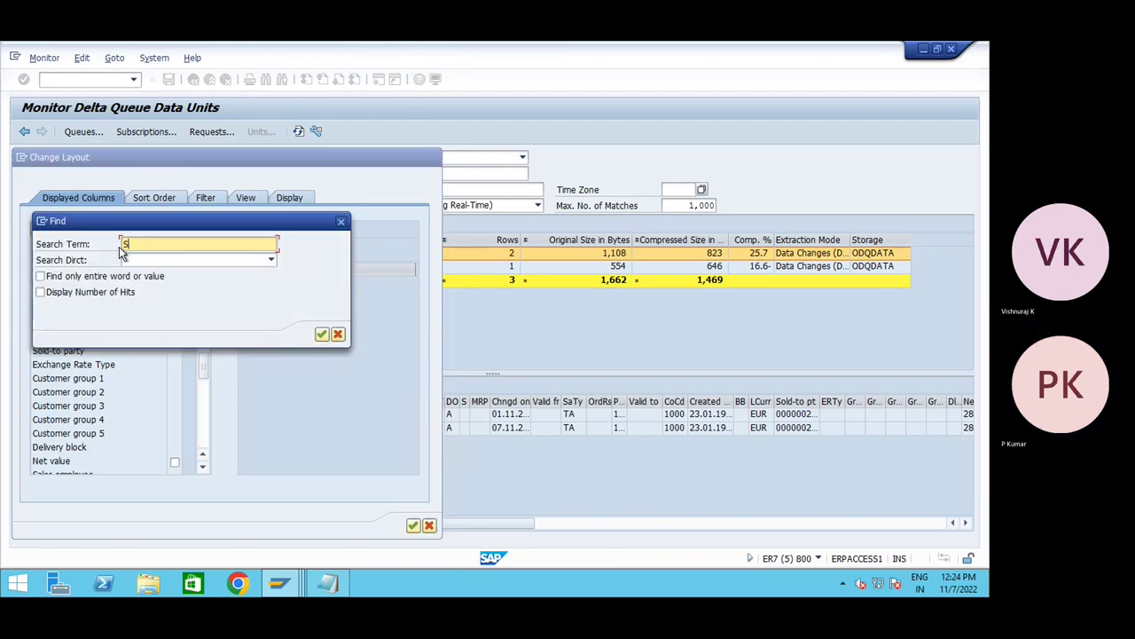
type("ALES ")
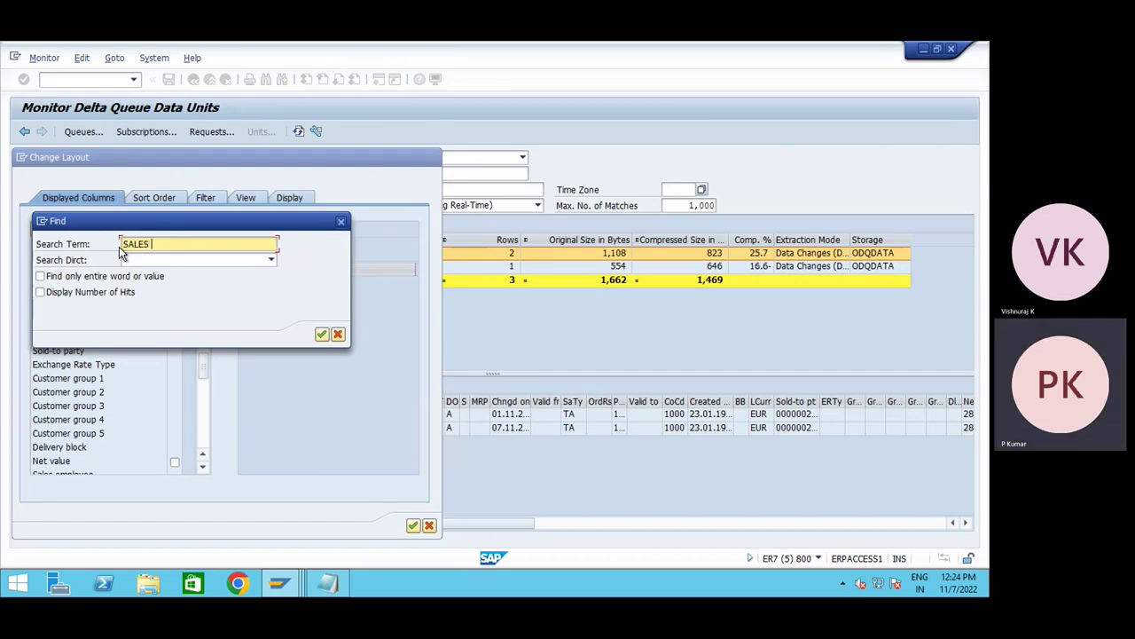
type("GROUP")
key("Return")
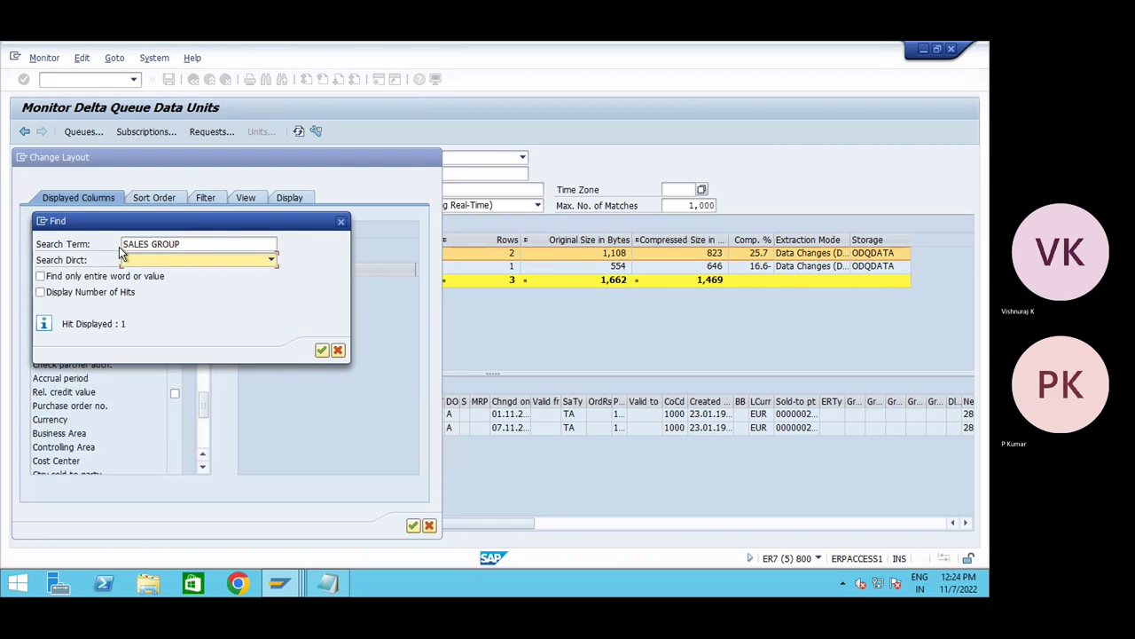
left_click_drag(262, 225, 522, 197)
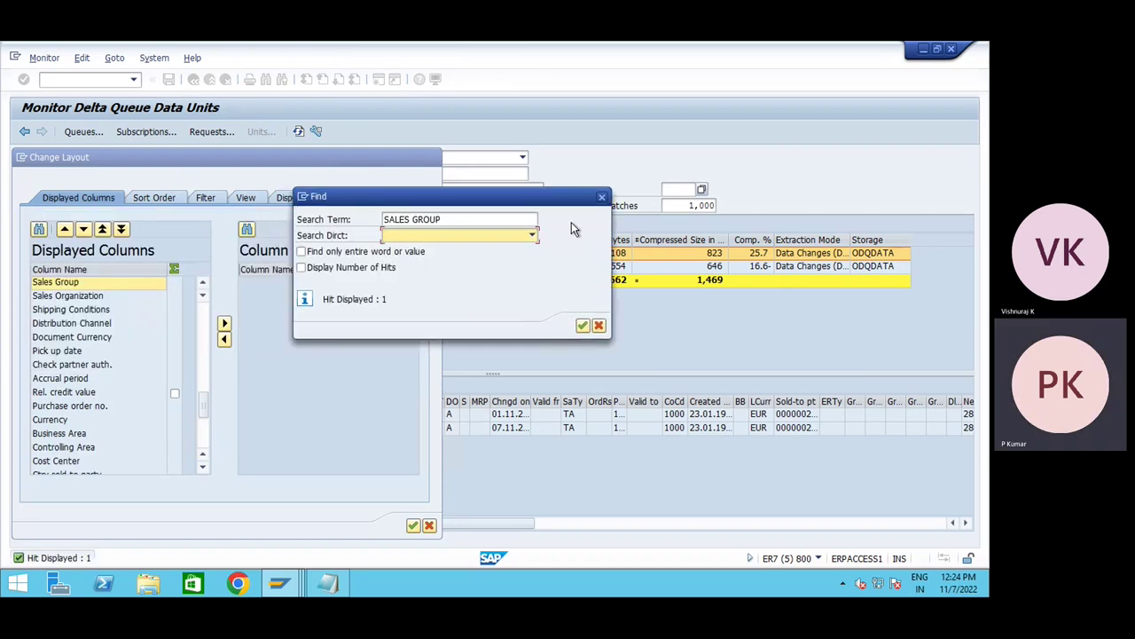
left_click(601, 194)
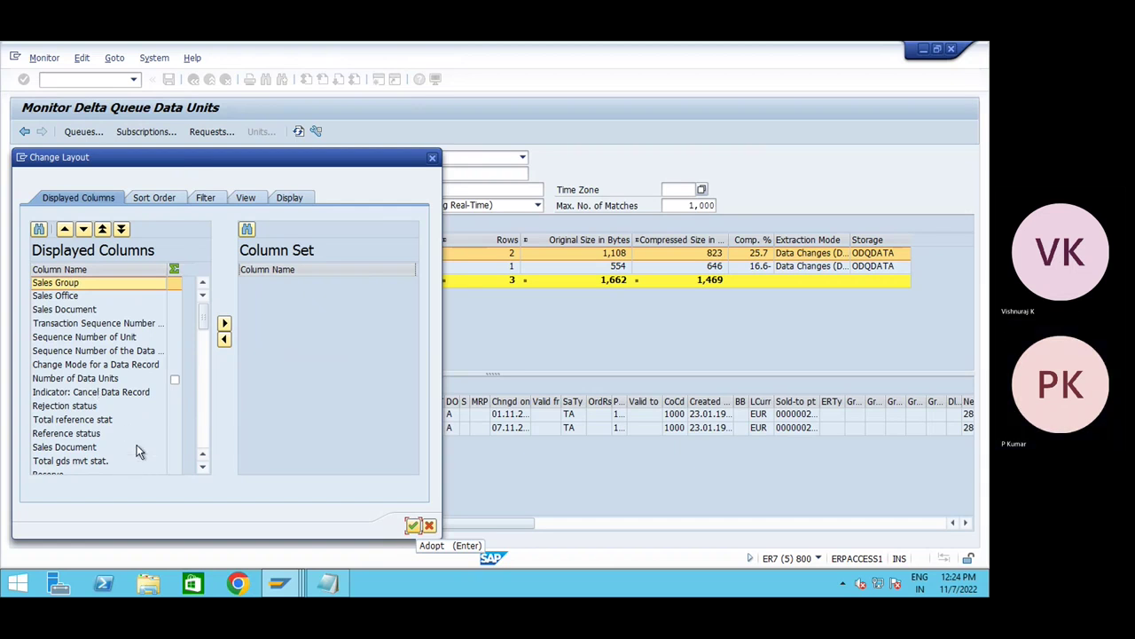
left_click(412, 527)
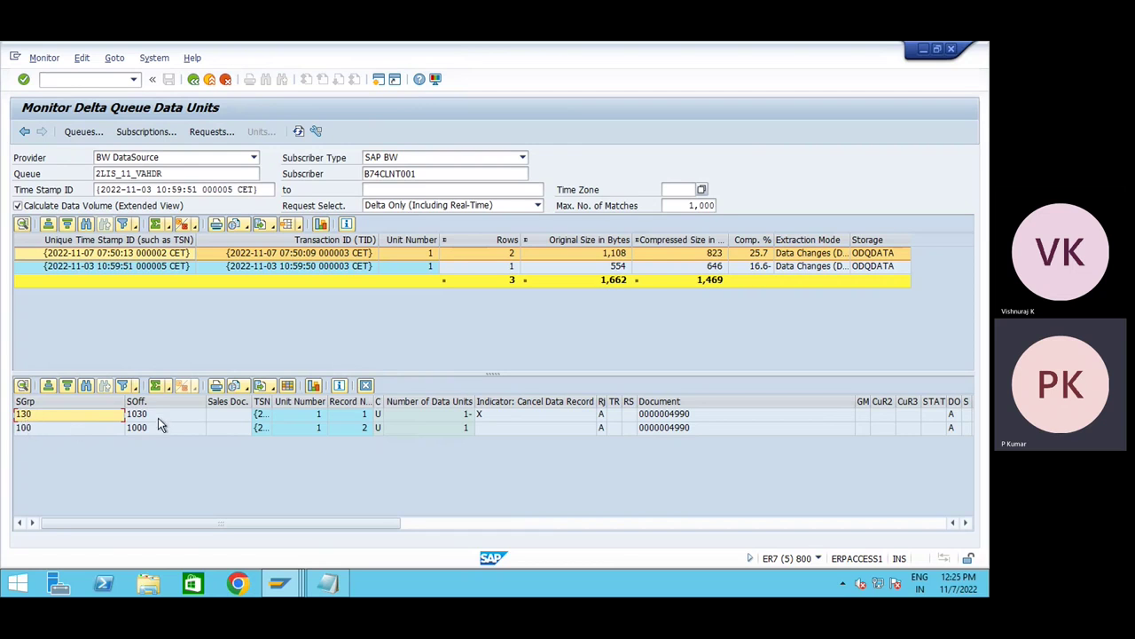
- Compare the sales group, sales office and cancel indicator of the two delta records
left_click(45, 432)
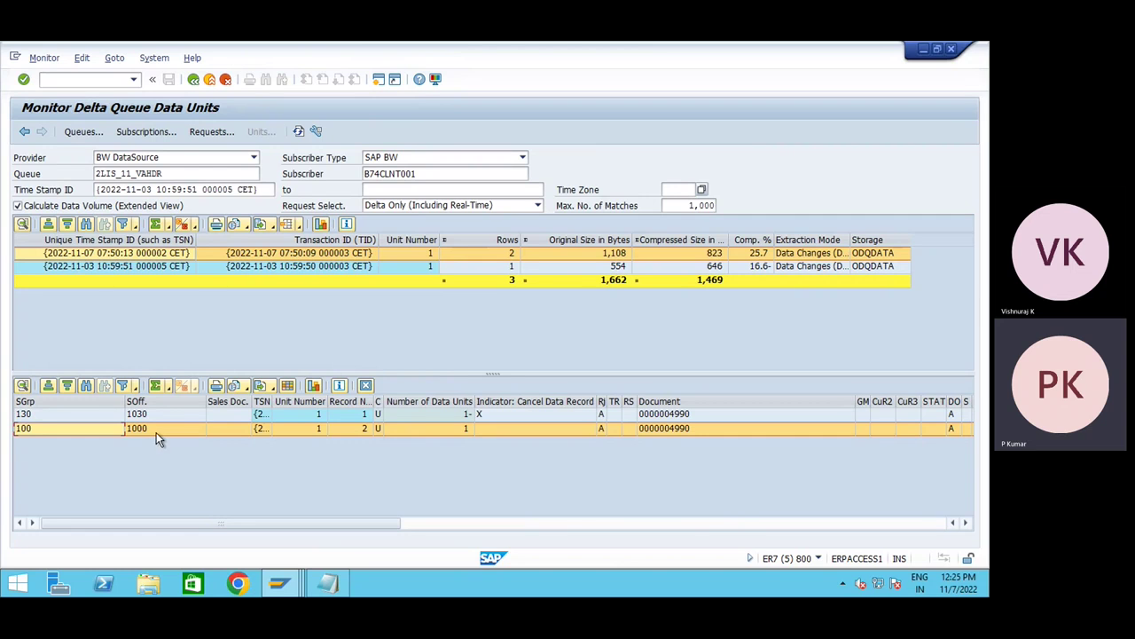
left_click(513, 415)
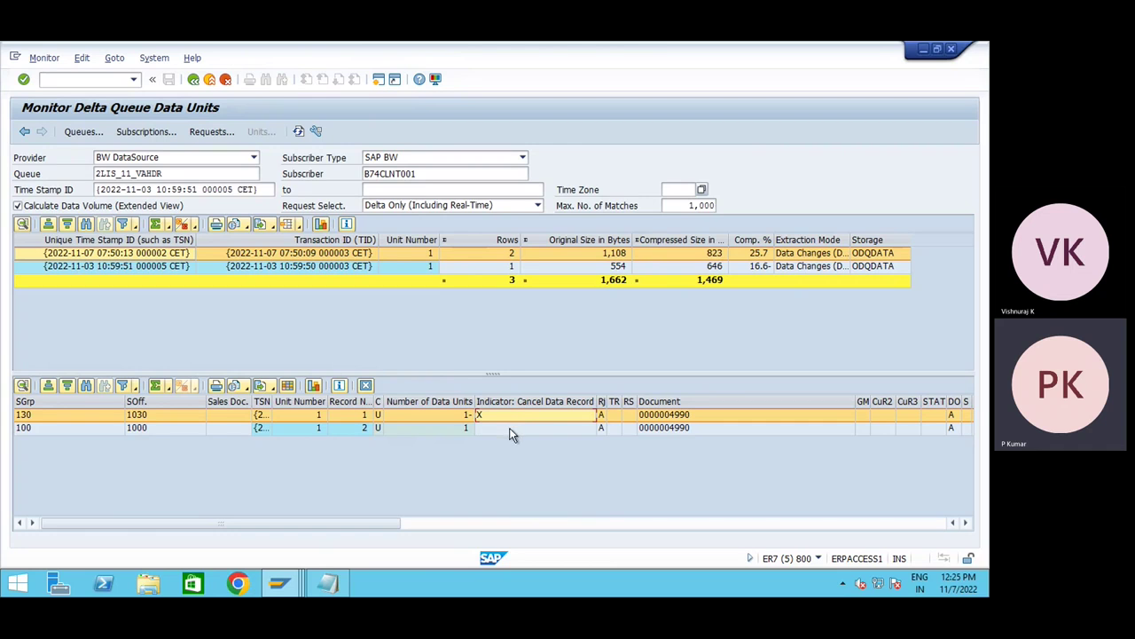
left_click(510, 431)
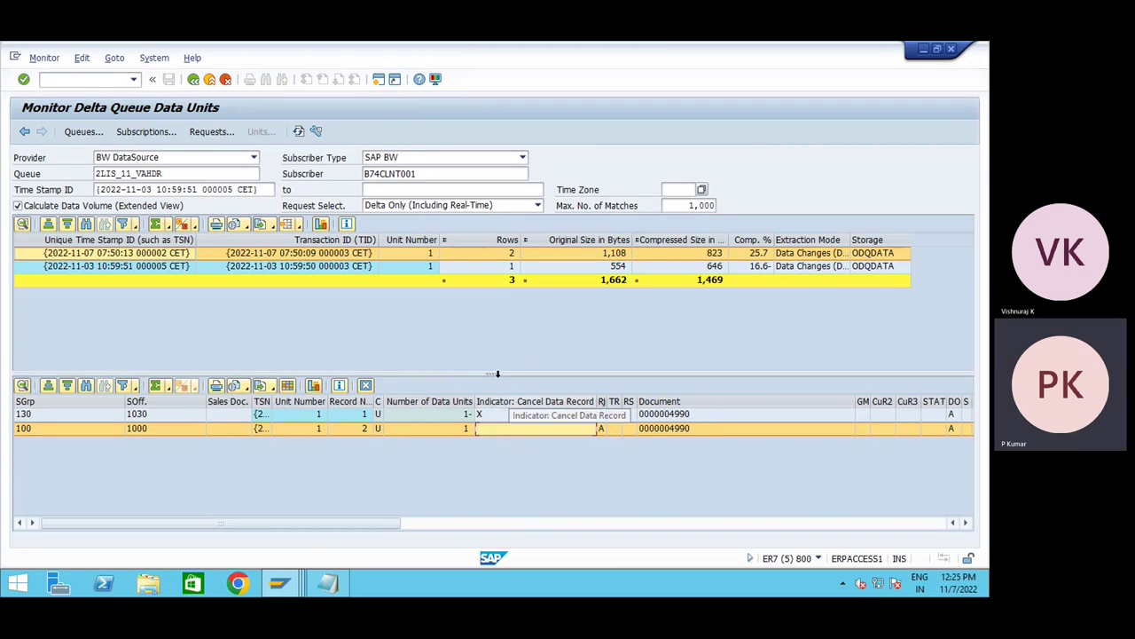
key("alt")
key("Escape")
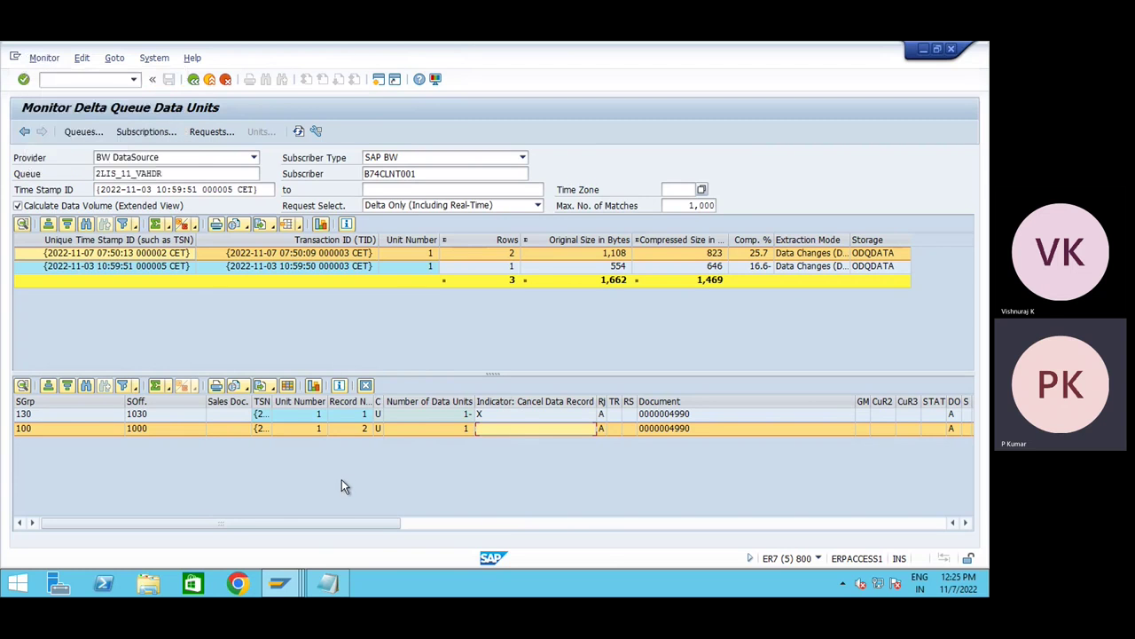
- Switch to the Manage InfoProvider session, close the activation dialog for Orders and refresh its request list
key("alt+Tab")
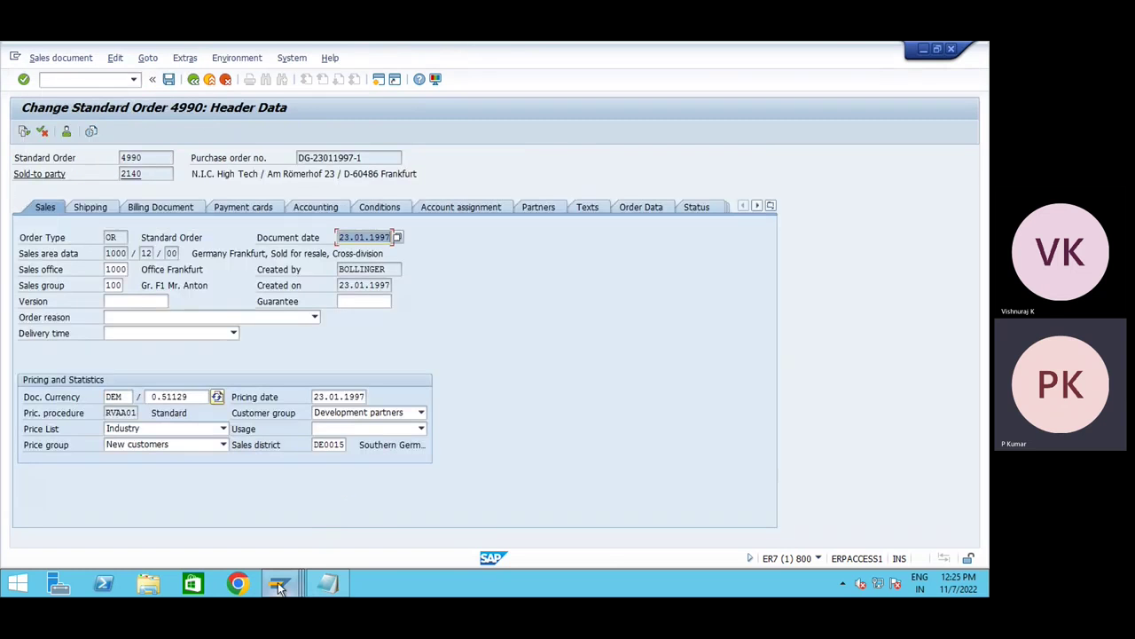
mouse_move(280, 588)
left_click(203, 513)
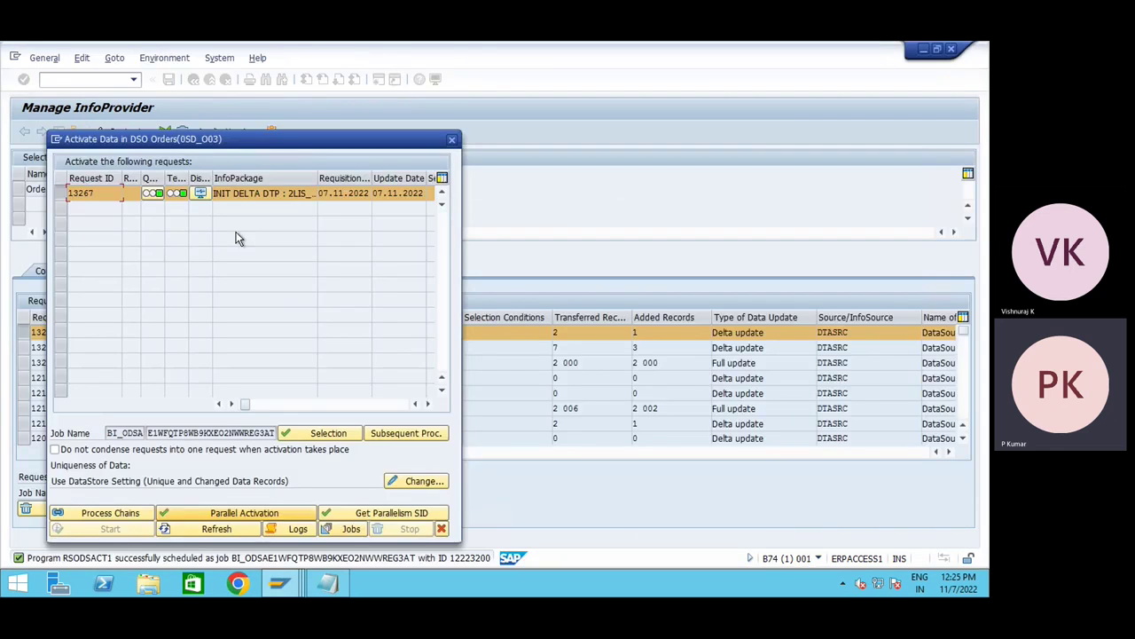
left_click(441, 528)
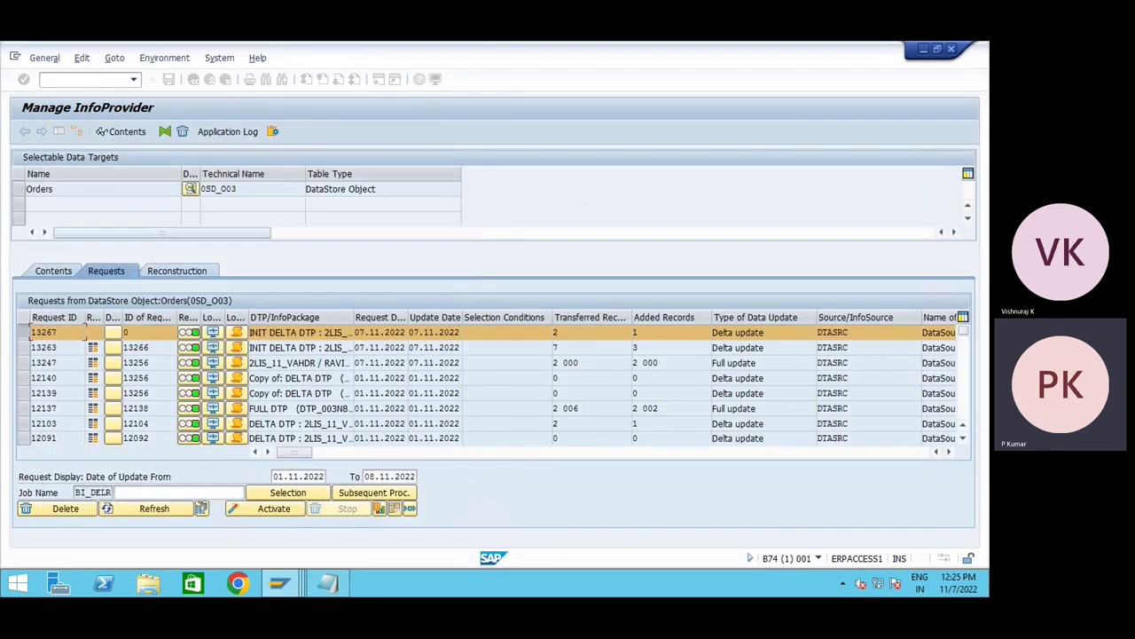
left_click(154, 513)
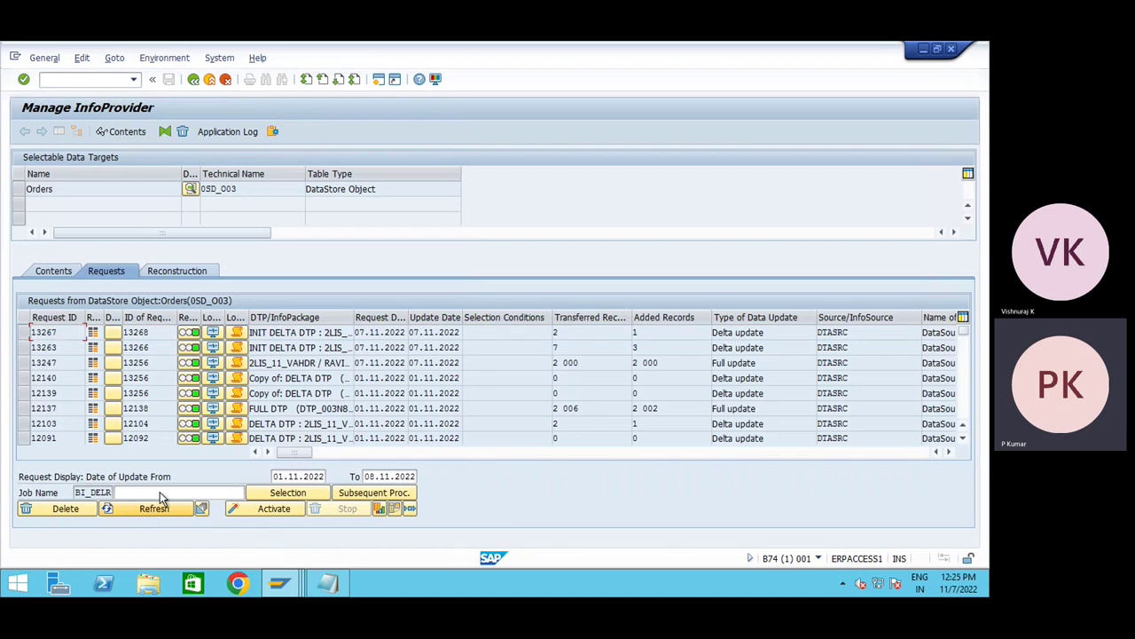
- Display the active data of Orders restricted to the changed order's document number, checking the number of entries first
left_click(51, 273)
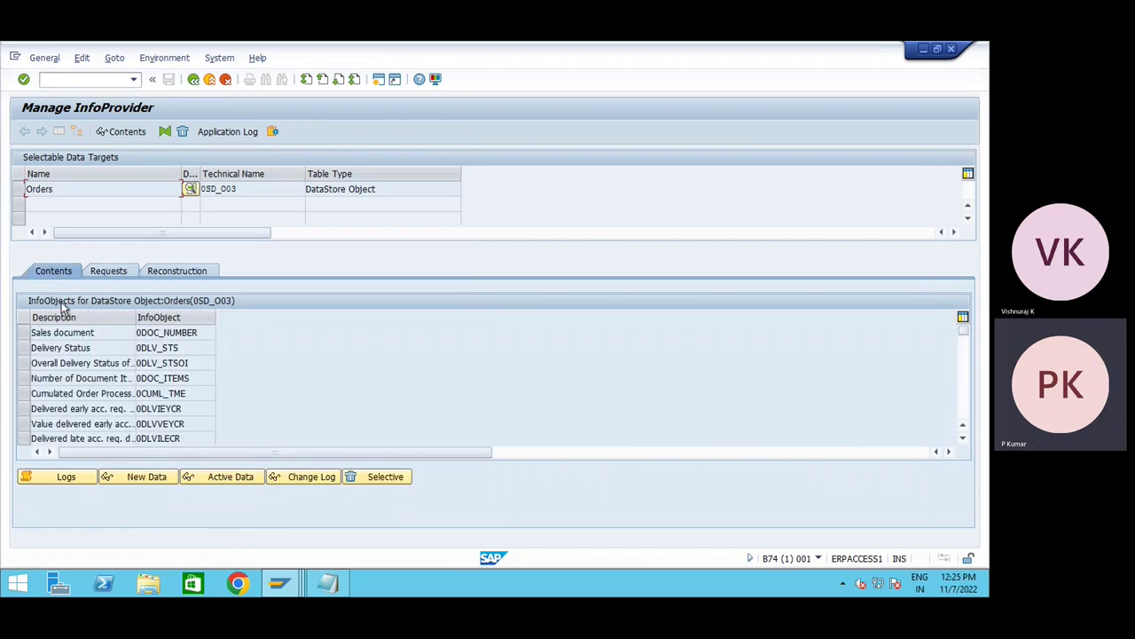
left_click(238, 477)
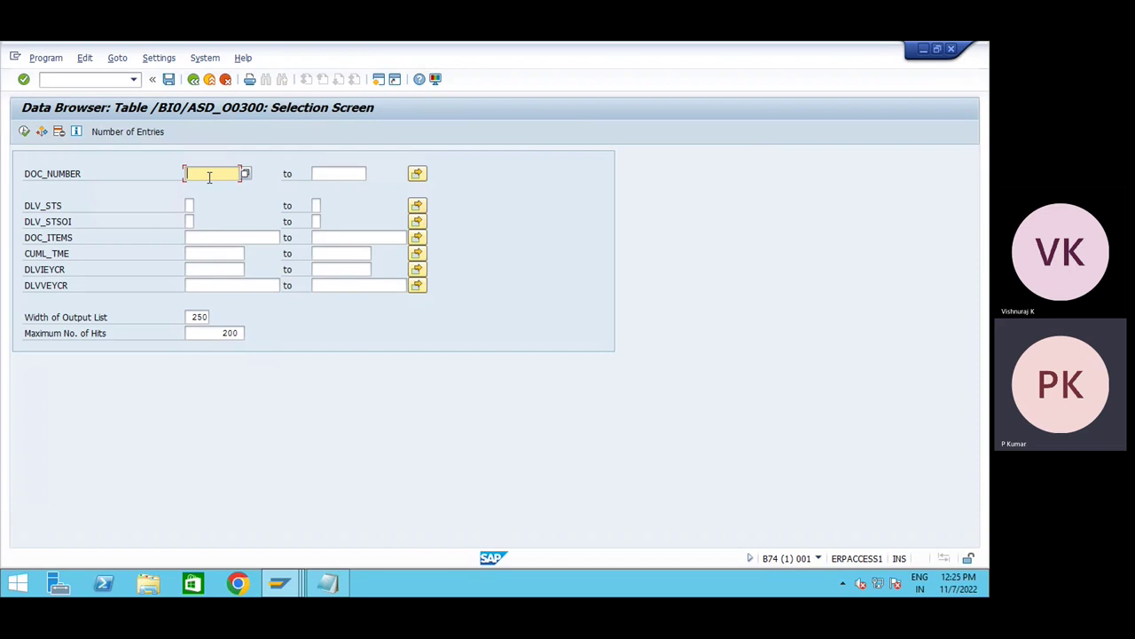
type("4990")
left_click(142, 131)
left_click(284, 335)
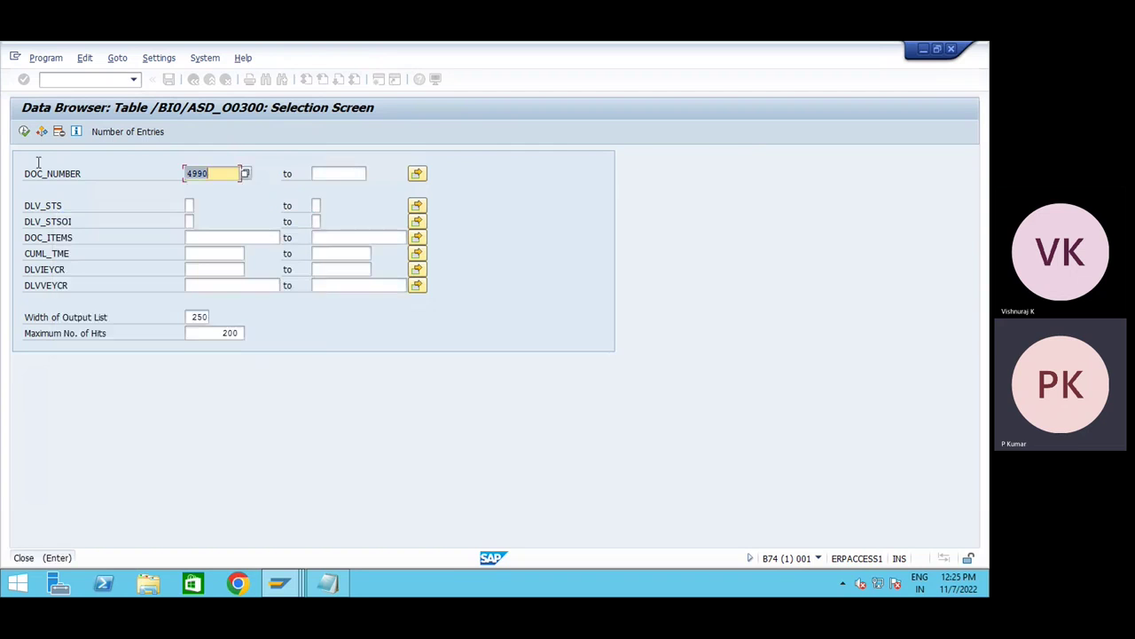
left_click(24, 132)
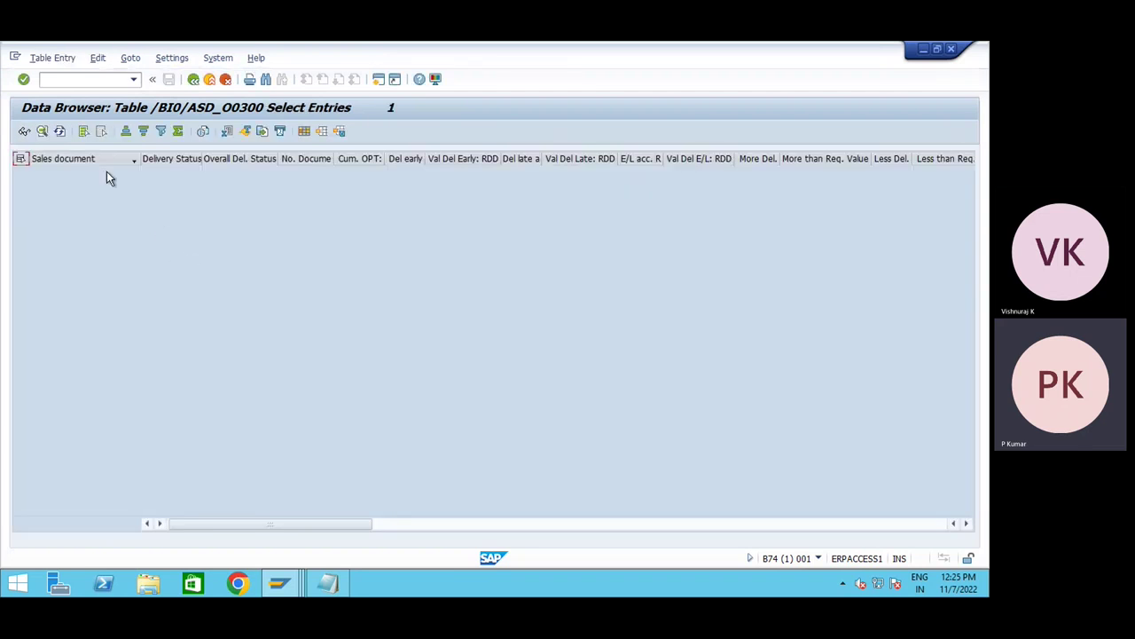
- Open the Sales document filter on the active data, examine the order's record and return to managing Orders
left_click(118, 158)
left_click(160, 132)
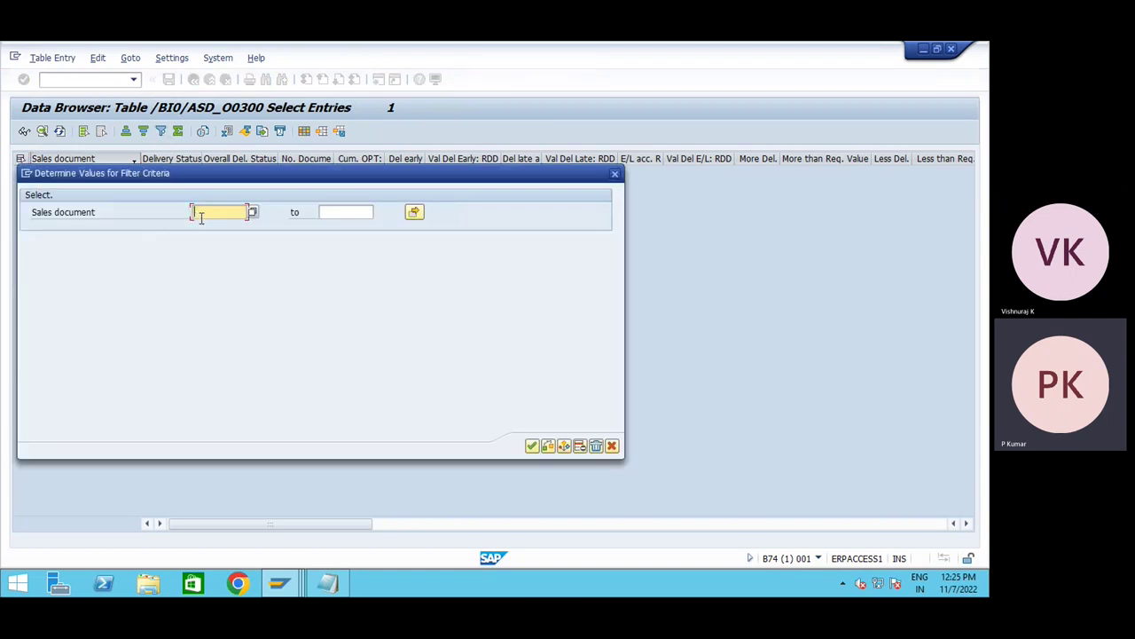
key("Return")
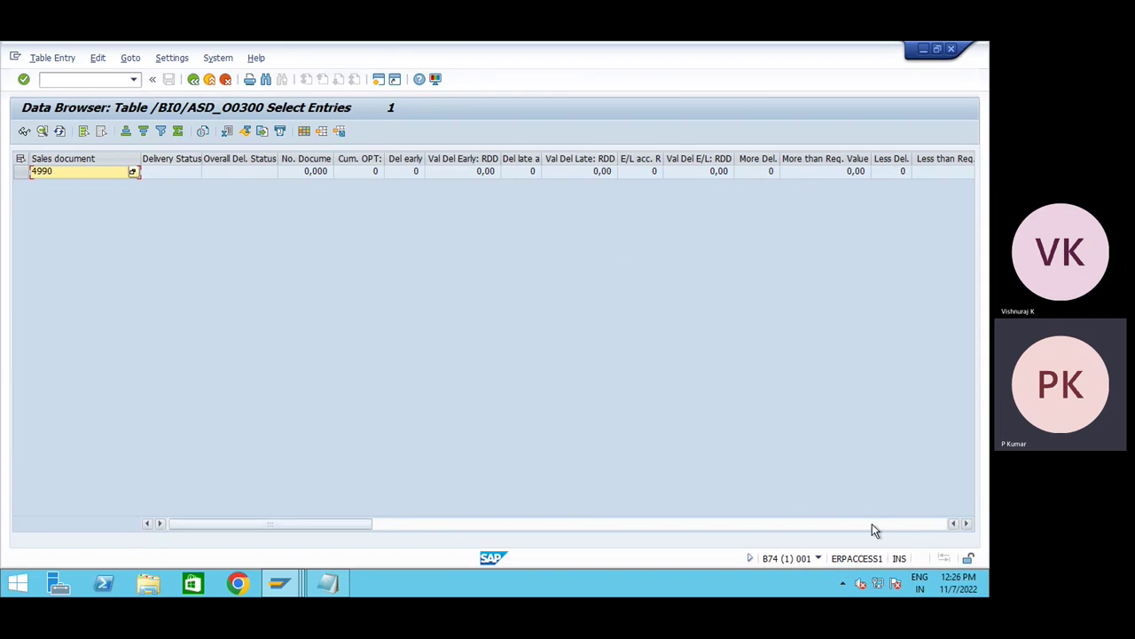
left_click_drag(872, 527, 26, 347)
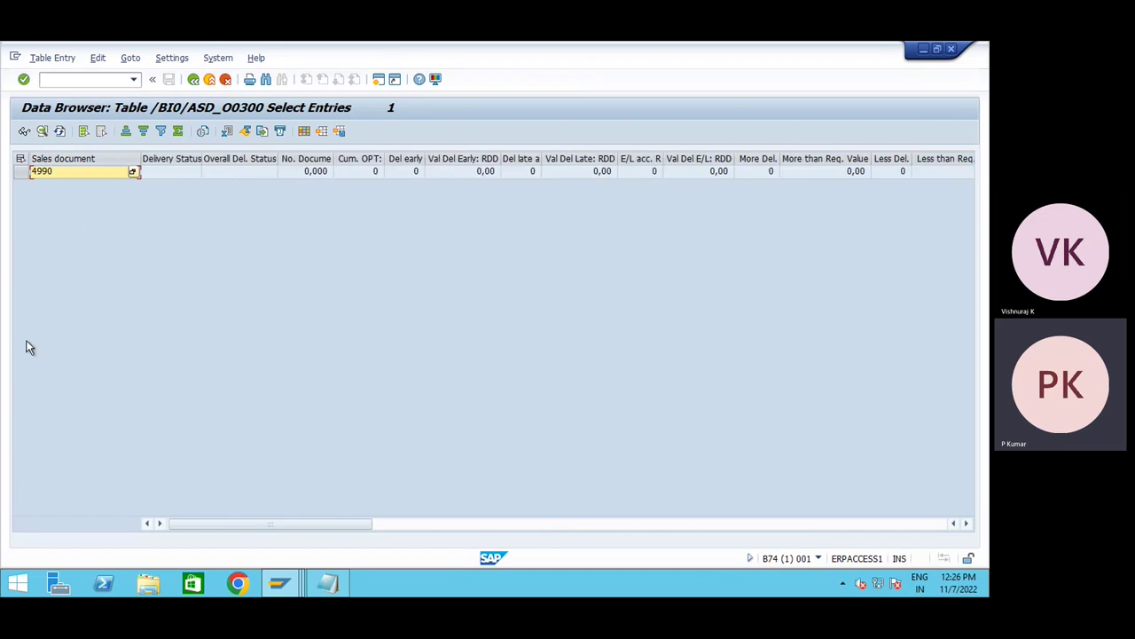
left_click(209, 79)
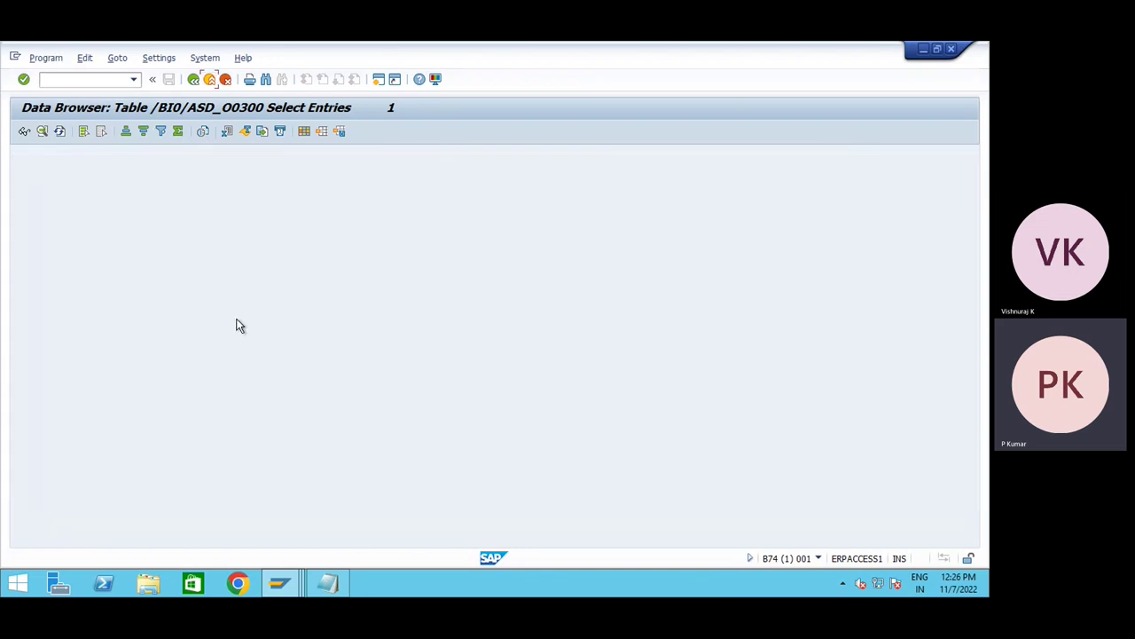
key("shift+F3")
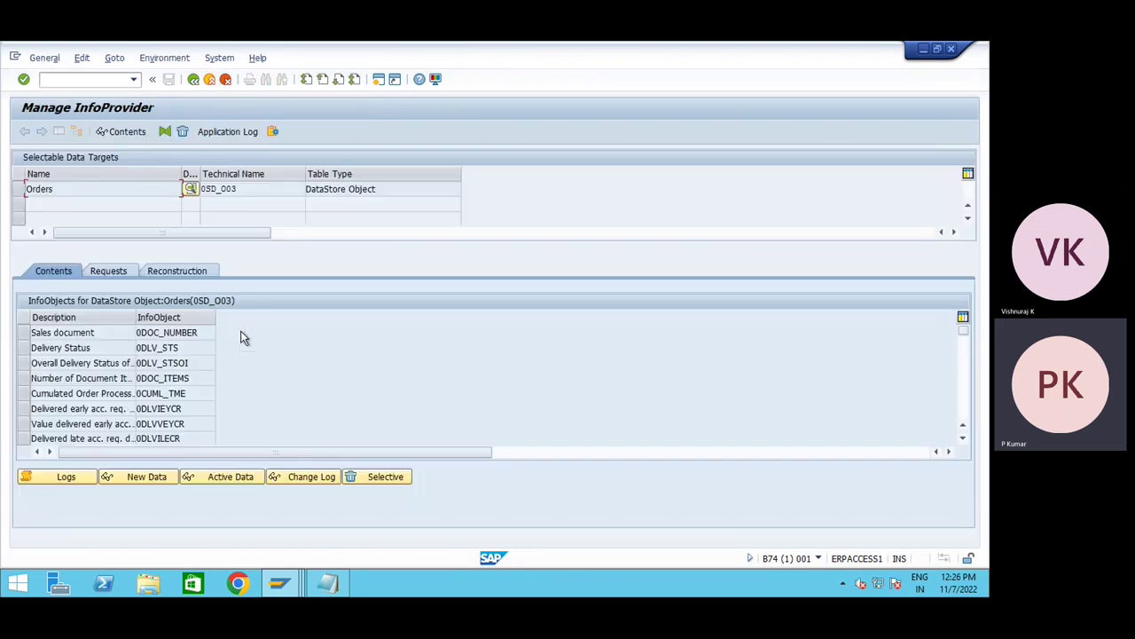
- Leave the management of Orders, return to the InfoProvider tree with its data transfer processes and widen the InfoProvider name column
left_click(210, 81)
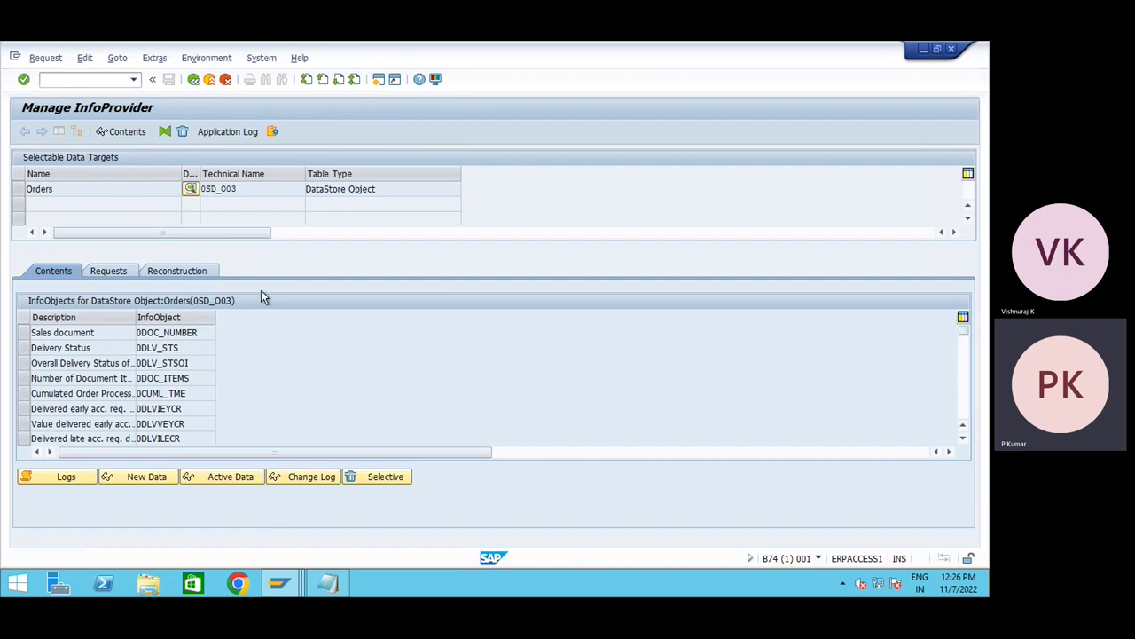
left_click(42, 132)
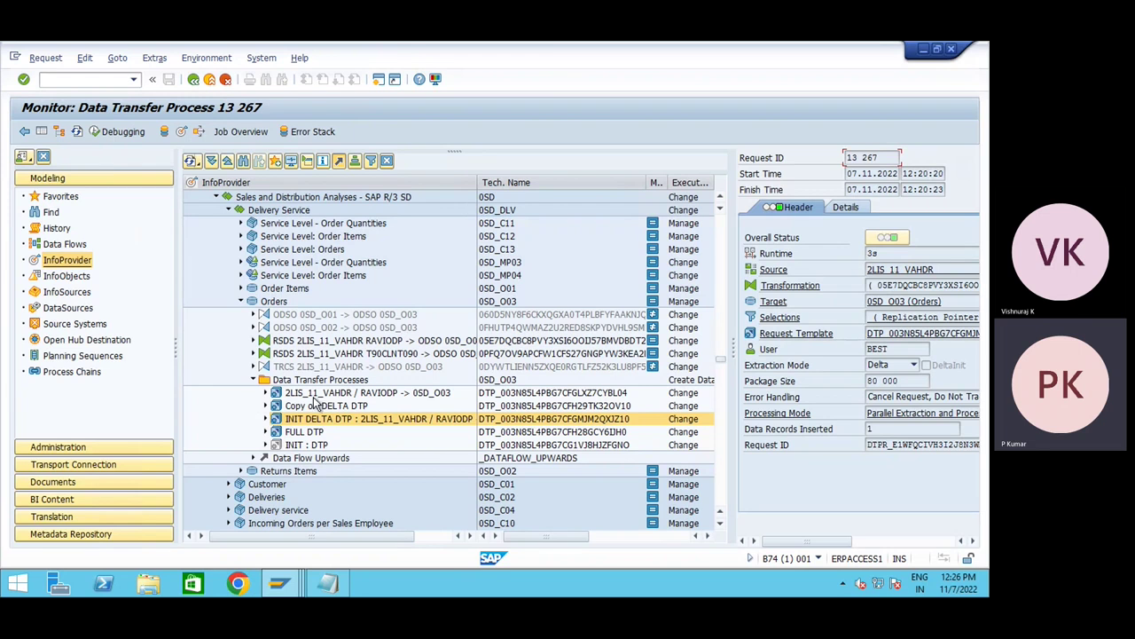
right_click(280, 304)
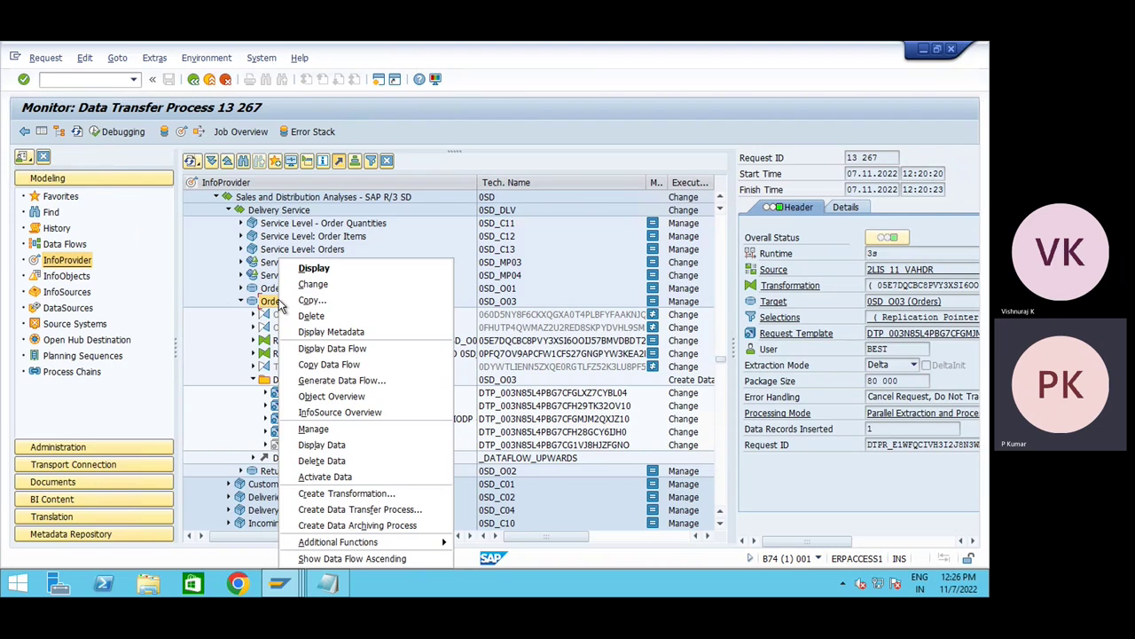
left_click(278, 581)
left_click(213, 281)
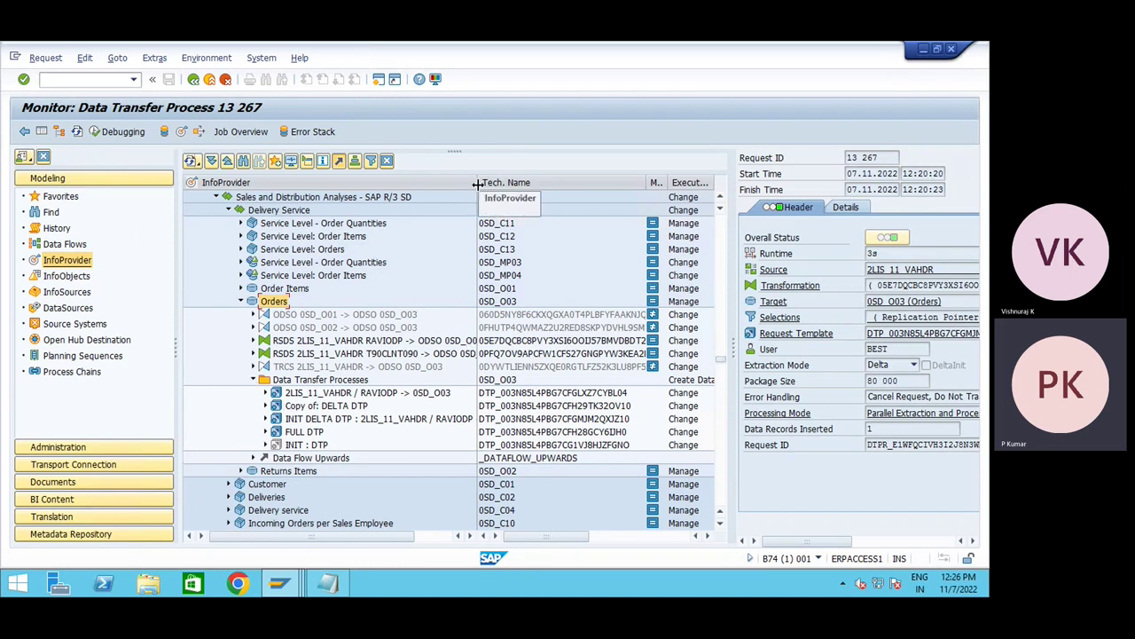
left_click_drag(476, 182, 502, 182)
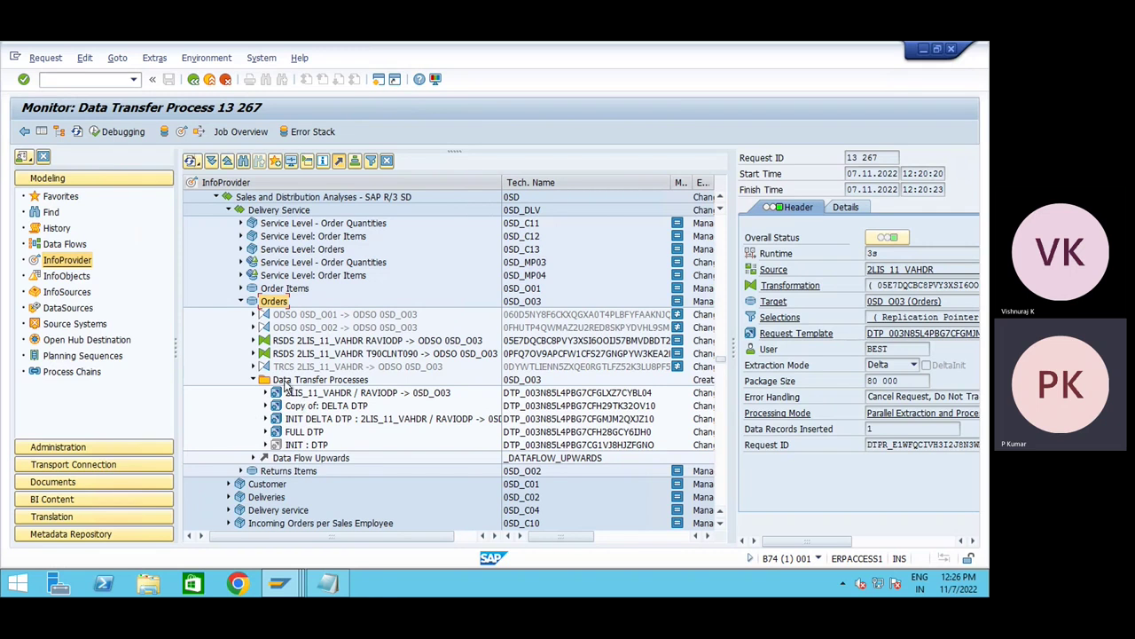
left_click(252, 303)
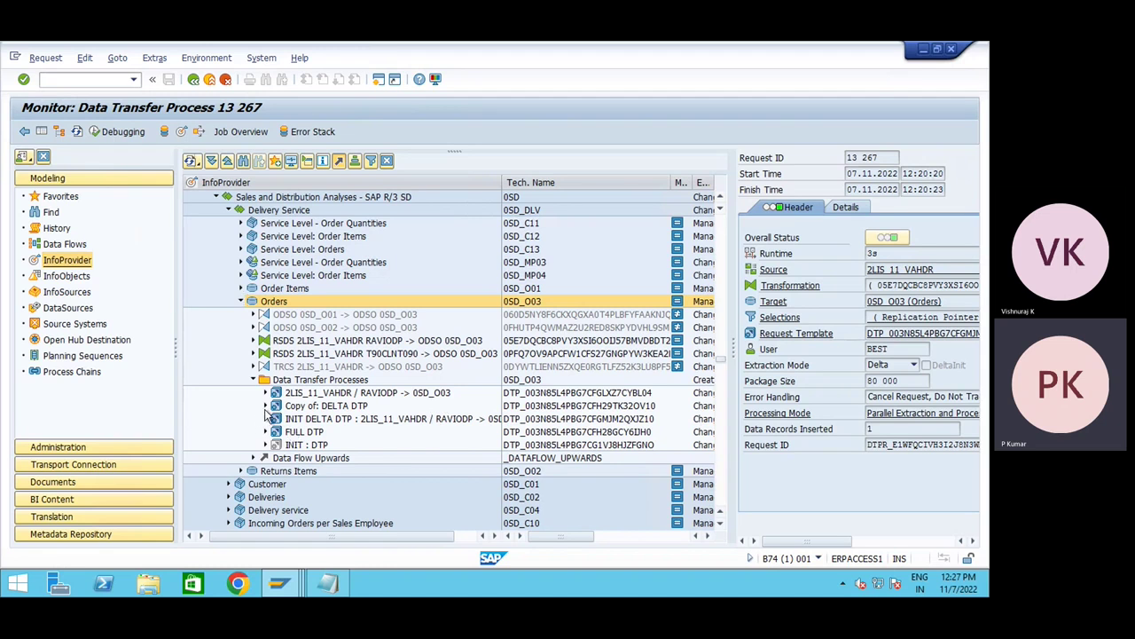
key("F10")
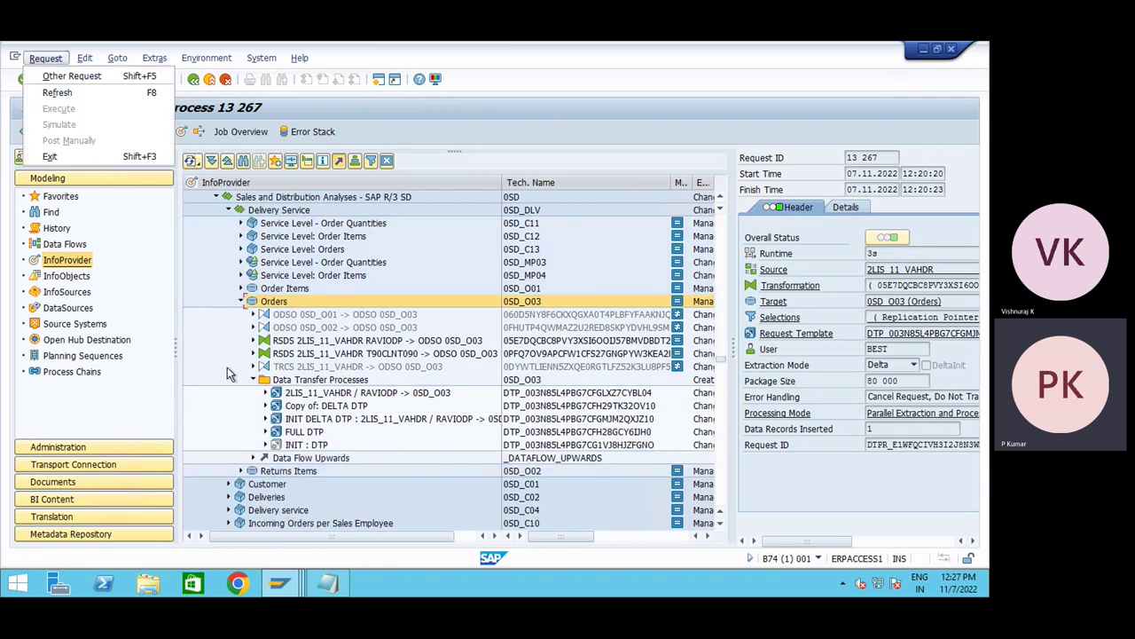
left_click(212, 344)
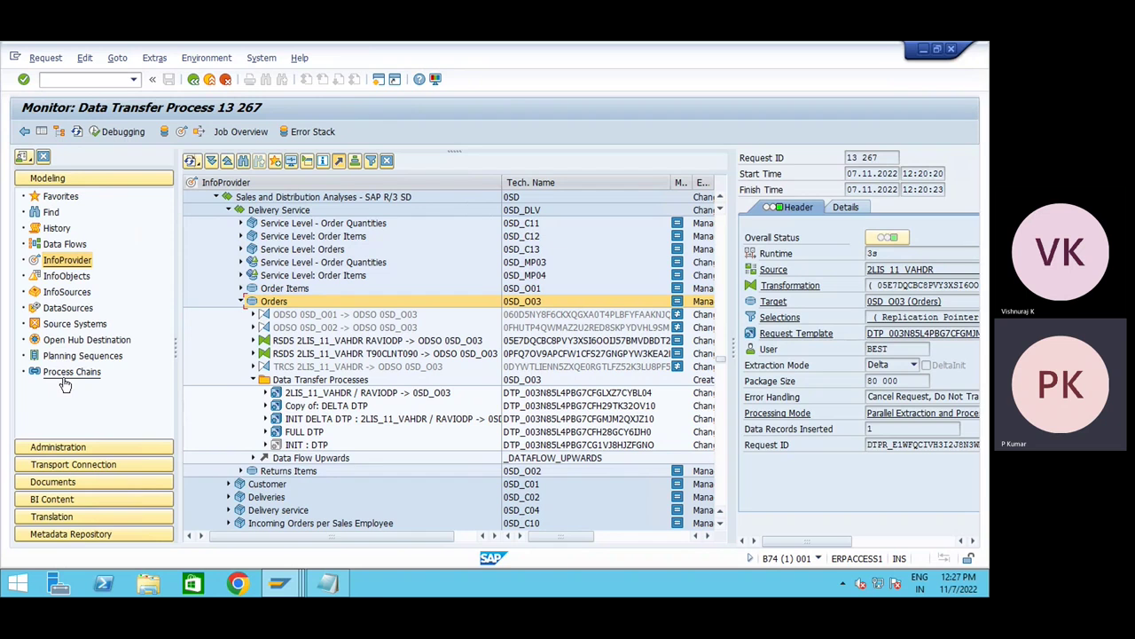
- Open transaction RSA1 in a new session and display the Process Chains tree there
left_click(75, 80)
type("/ORS")
key("BackSpace")
key("BackSpace")
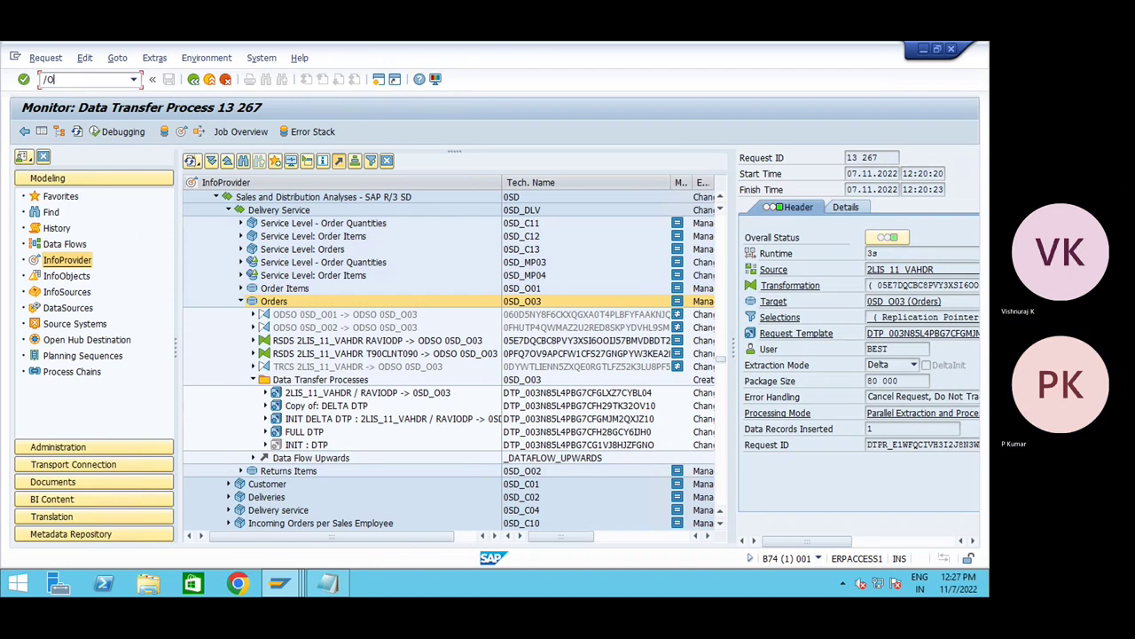
type("RSA1")
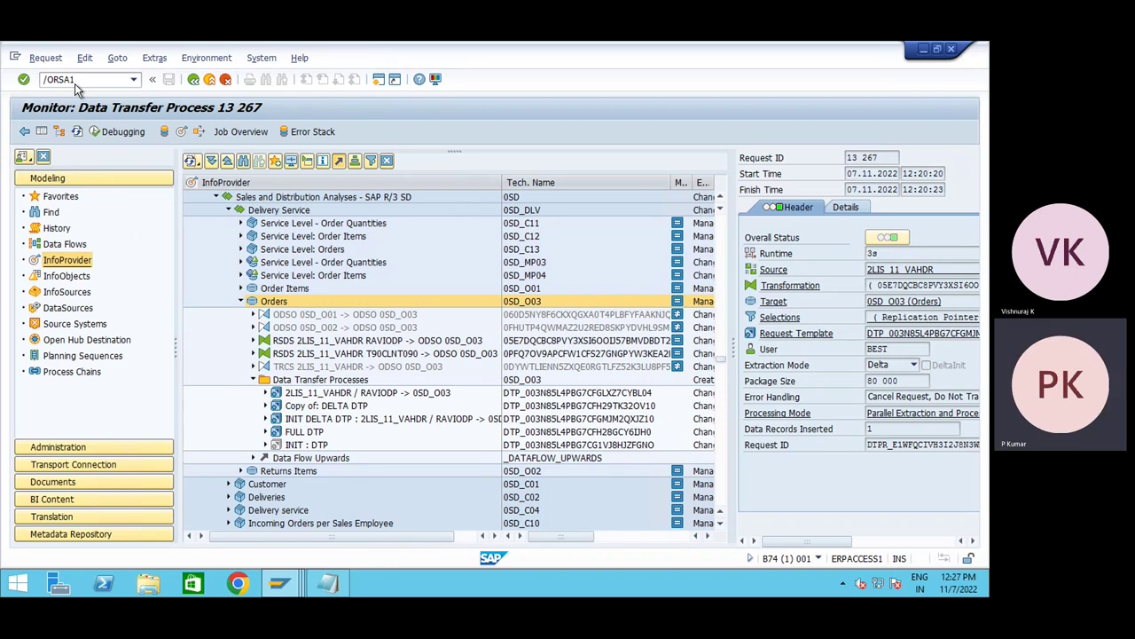
key("Return")
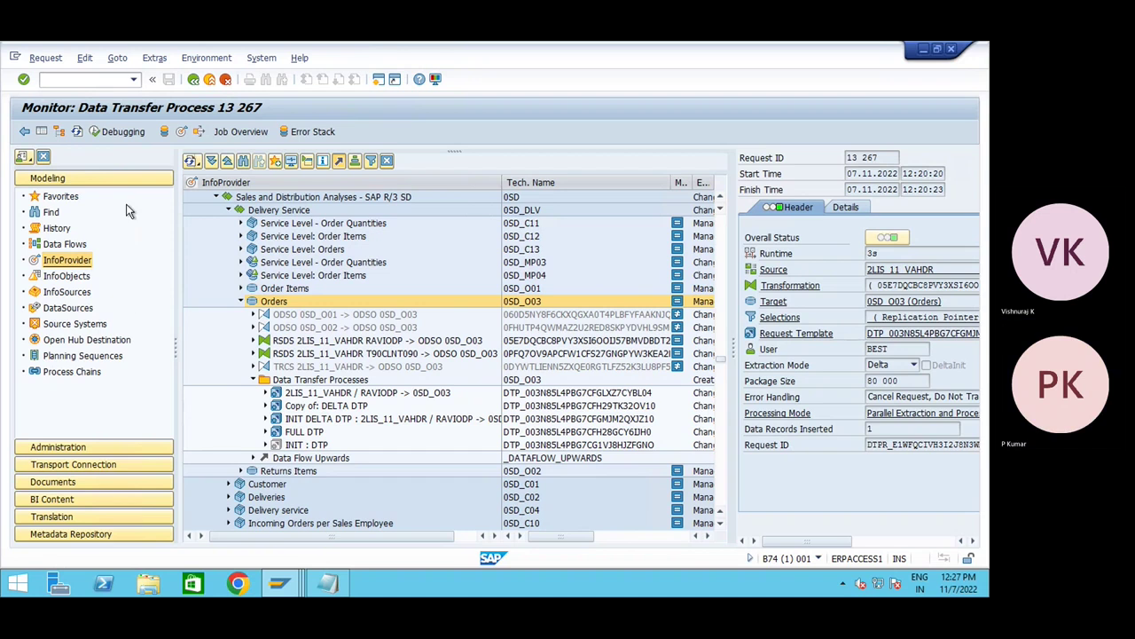
left_click(308, 579)
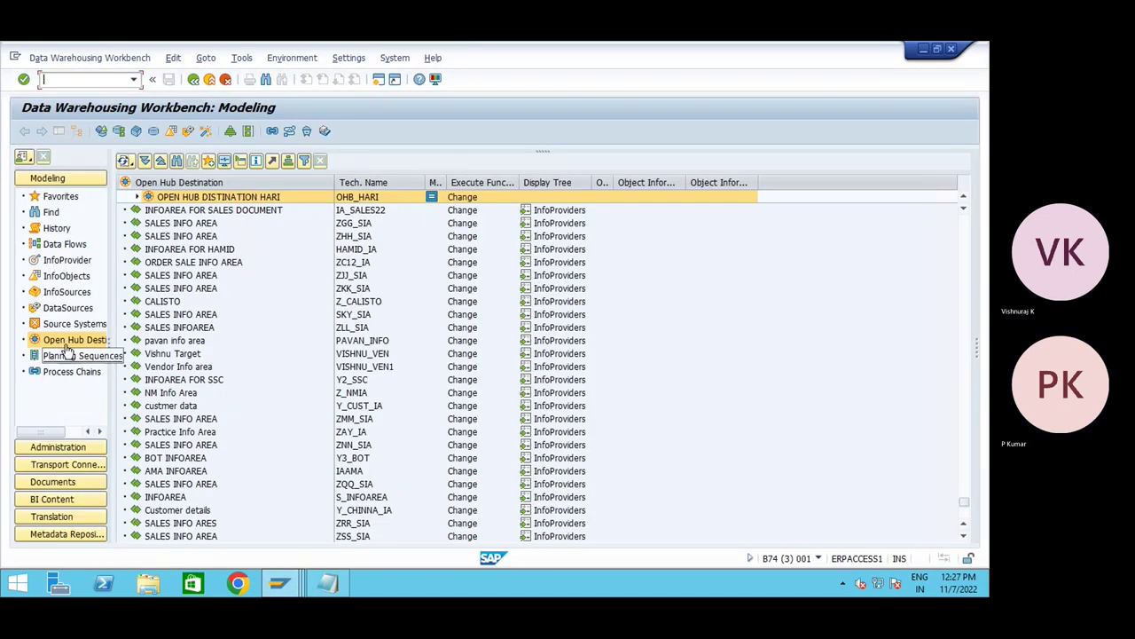
left_click(66, 369)
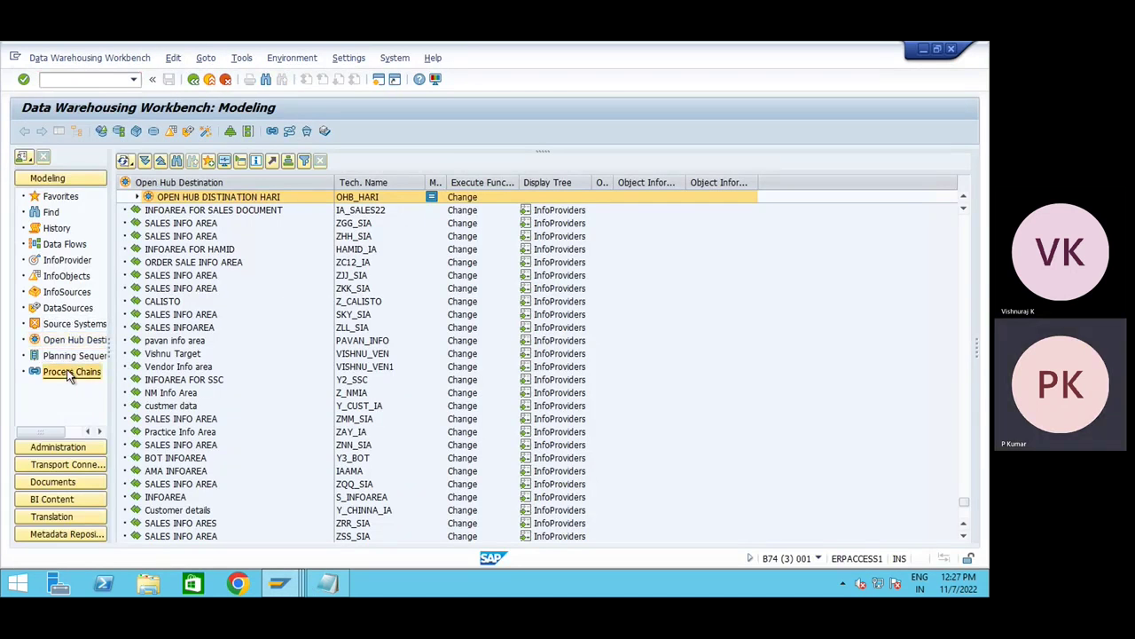
- Start a new process chain under the application component that contains META CHAIN
left_click(211, 211)
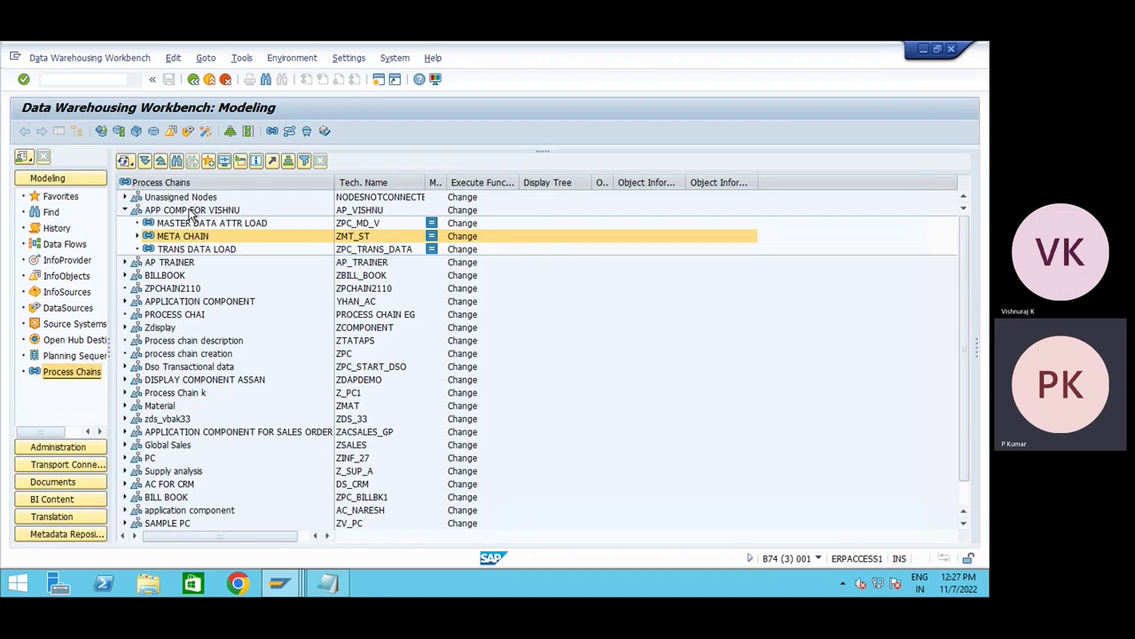
right_click(213, 213)
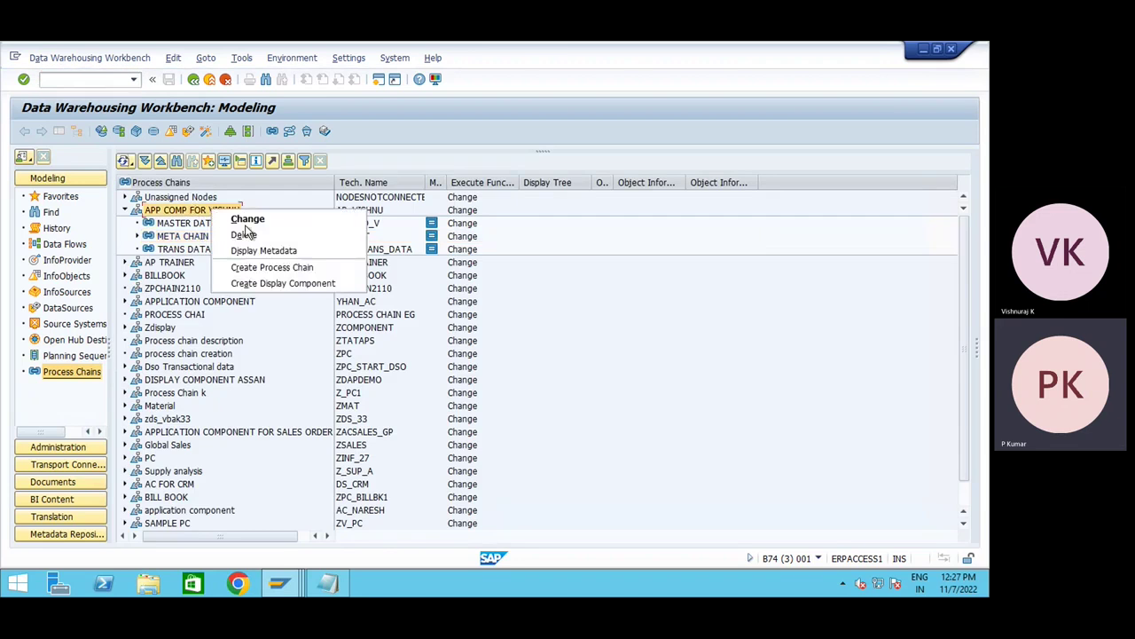
left_click(265, 269)
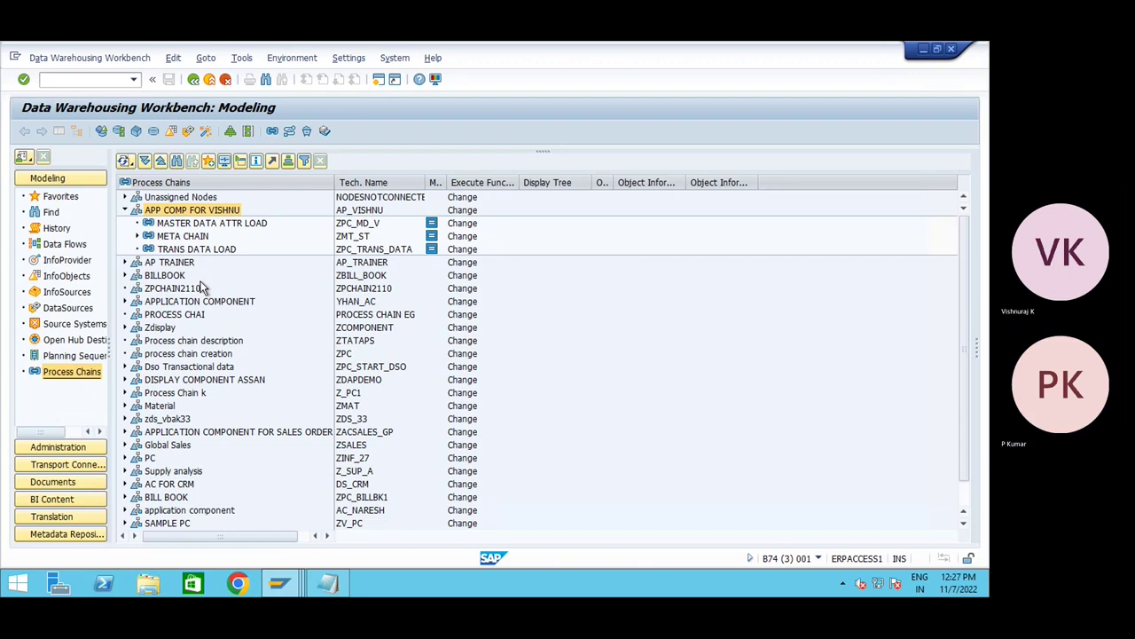
- Try to create the process chain as ZPC_ODP_TR with the same text as its long description
type("zp")
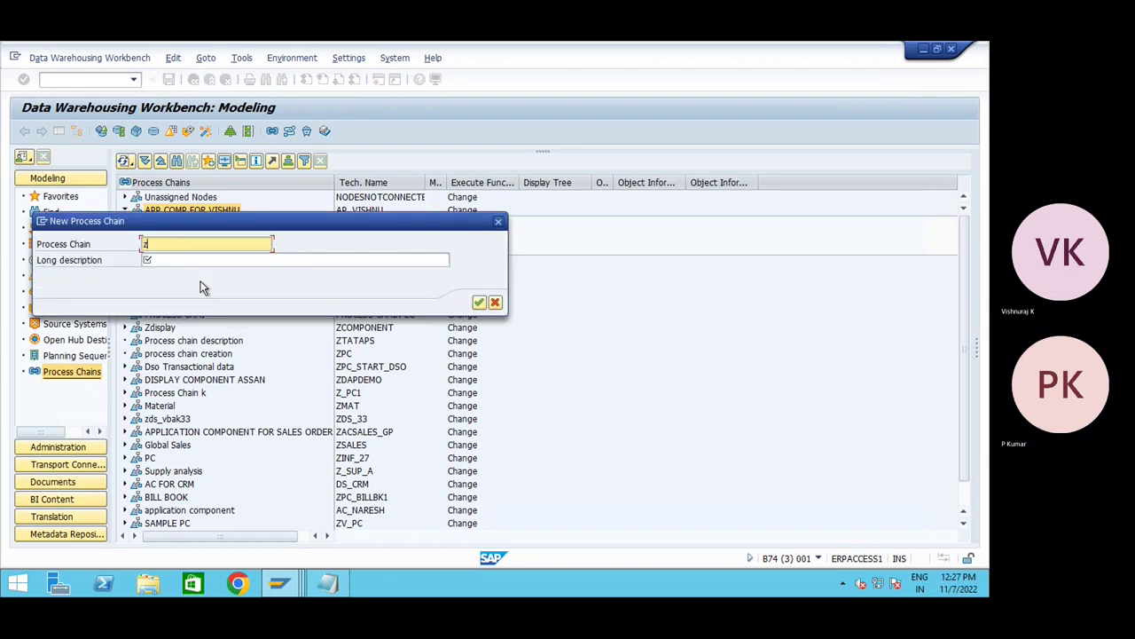
key("BackSpace")
key("BackSpace")
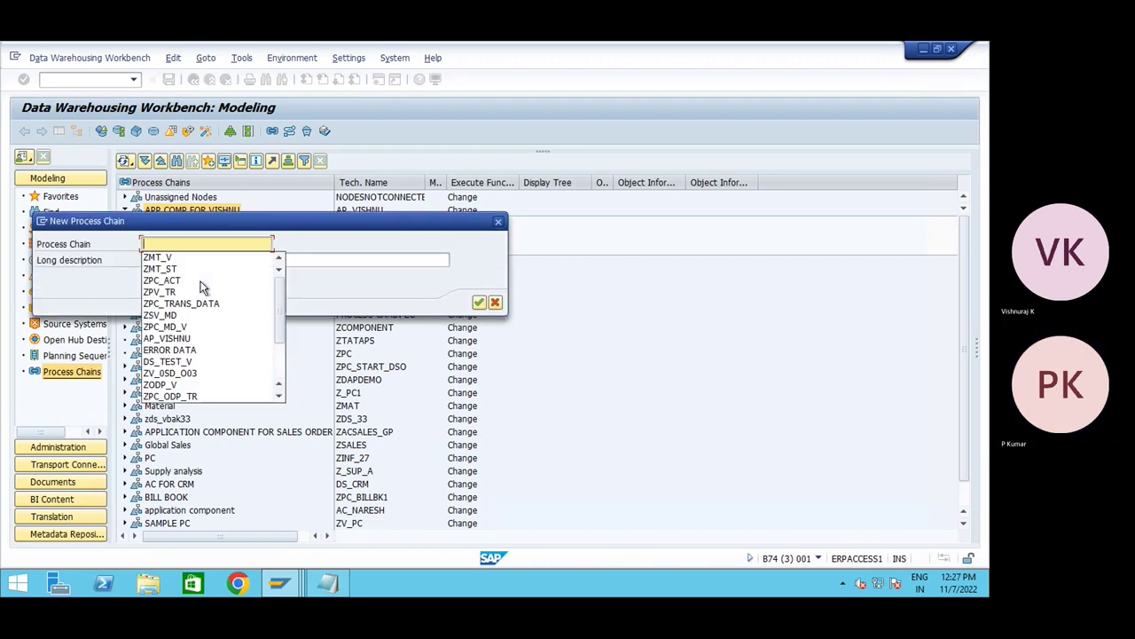
type("ZPC_D")
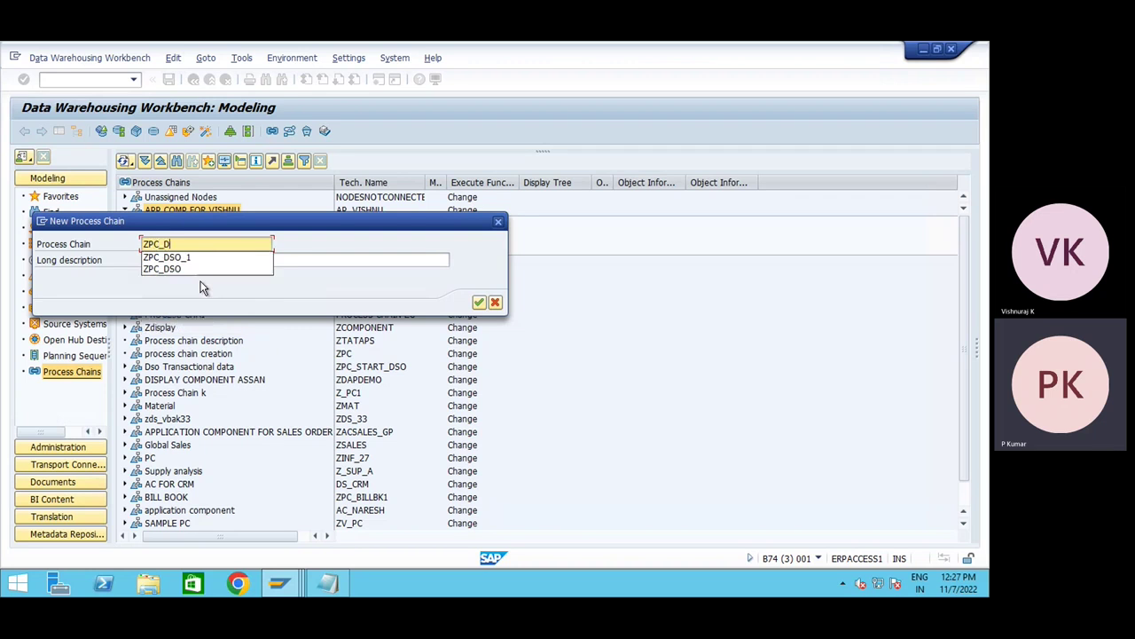
type("S")
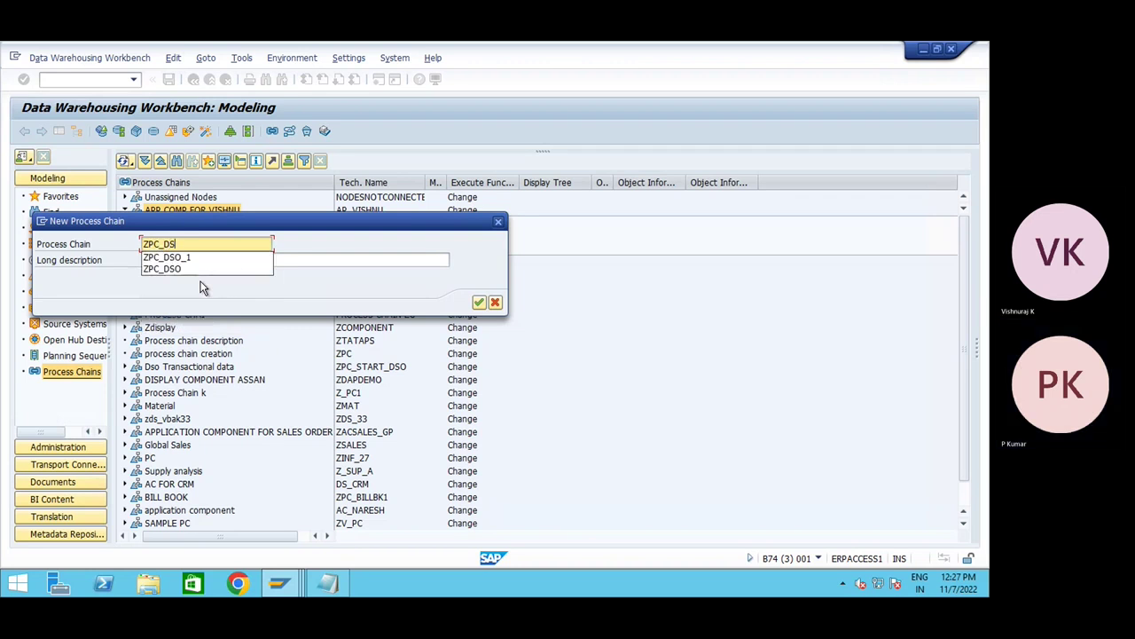
key("BackSpace")
type("DP")
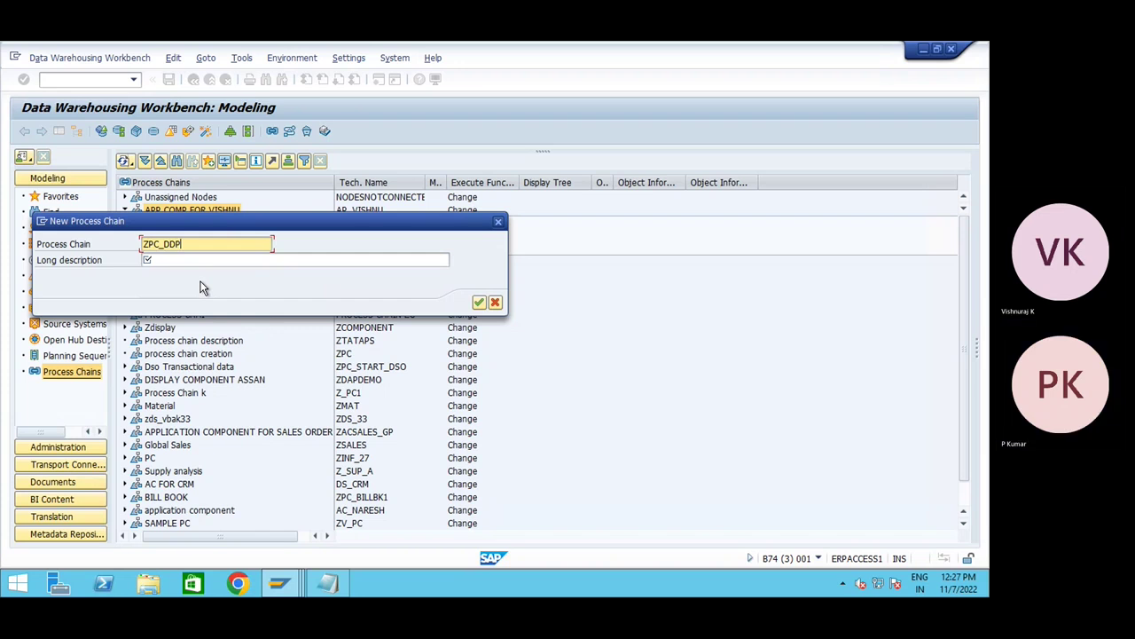
key("BackSpace")
key("BackSpace")
key("BackSpace")
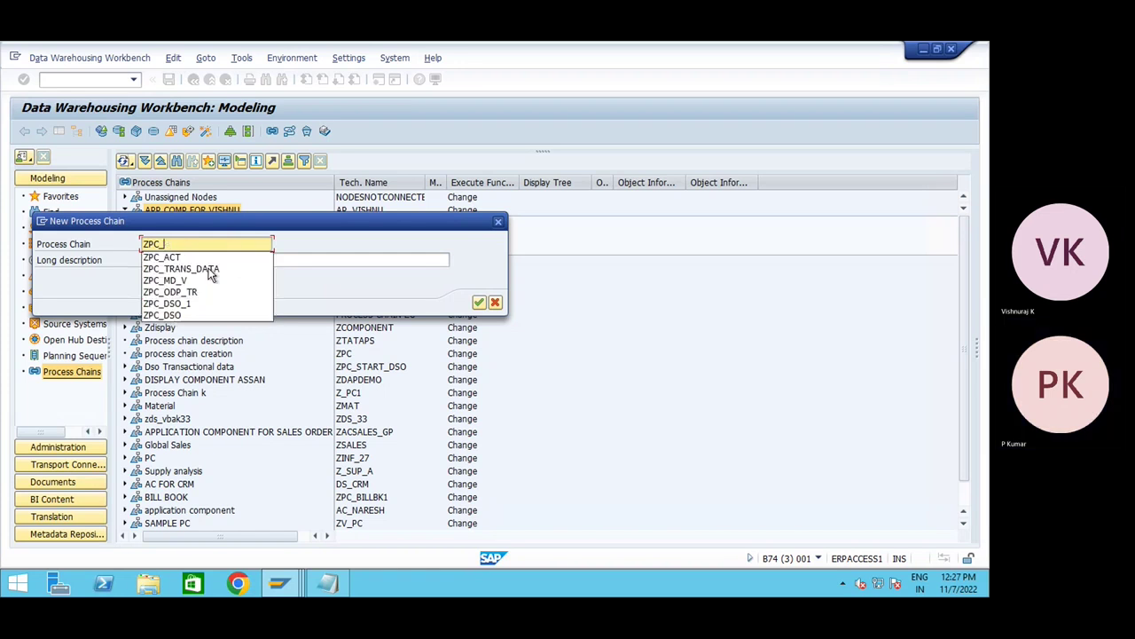
type("ODP")
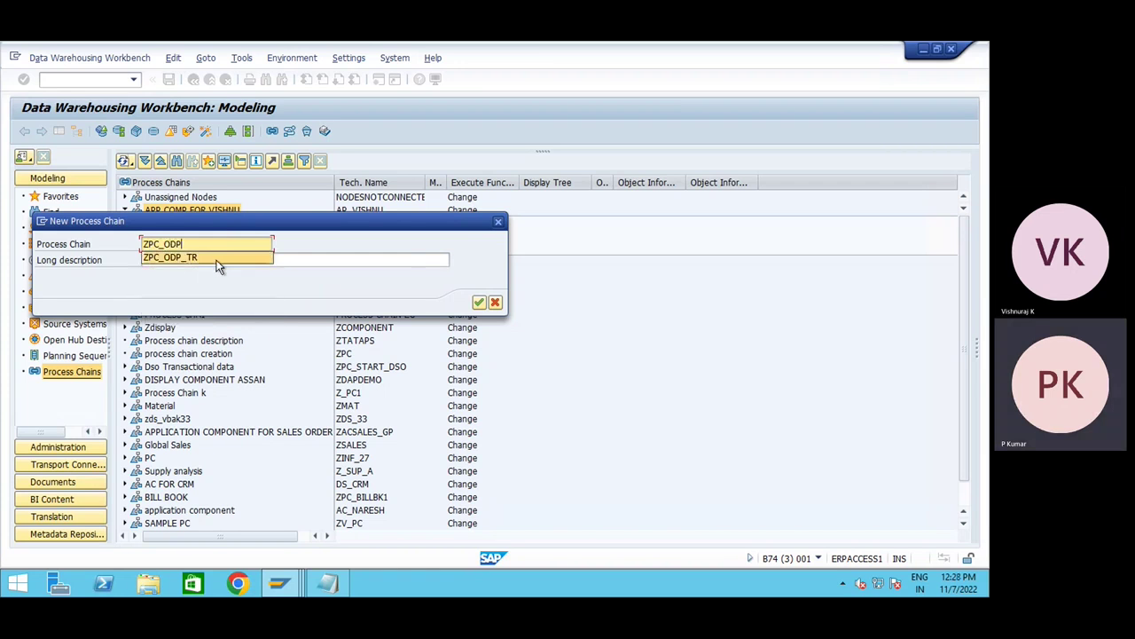
left_click(215, 257)
left_click_drag(222, 245, 127, 248)
key("ctrl+c")
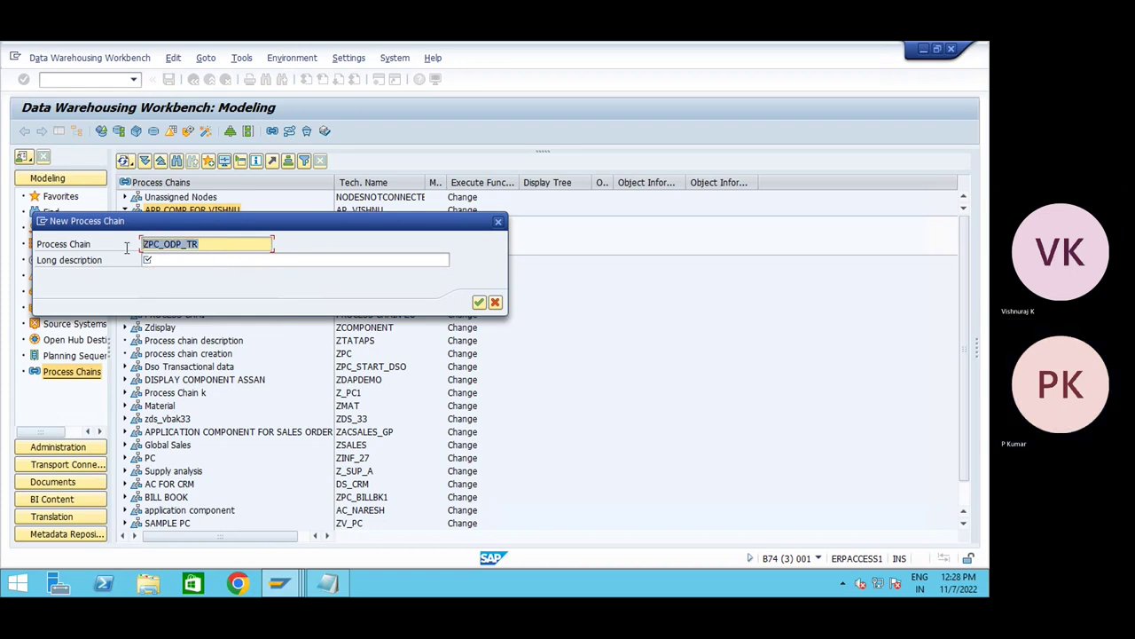
left_click(171, 259)
key("ctrl+v")
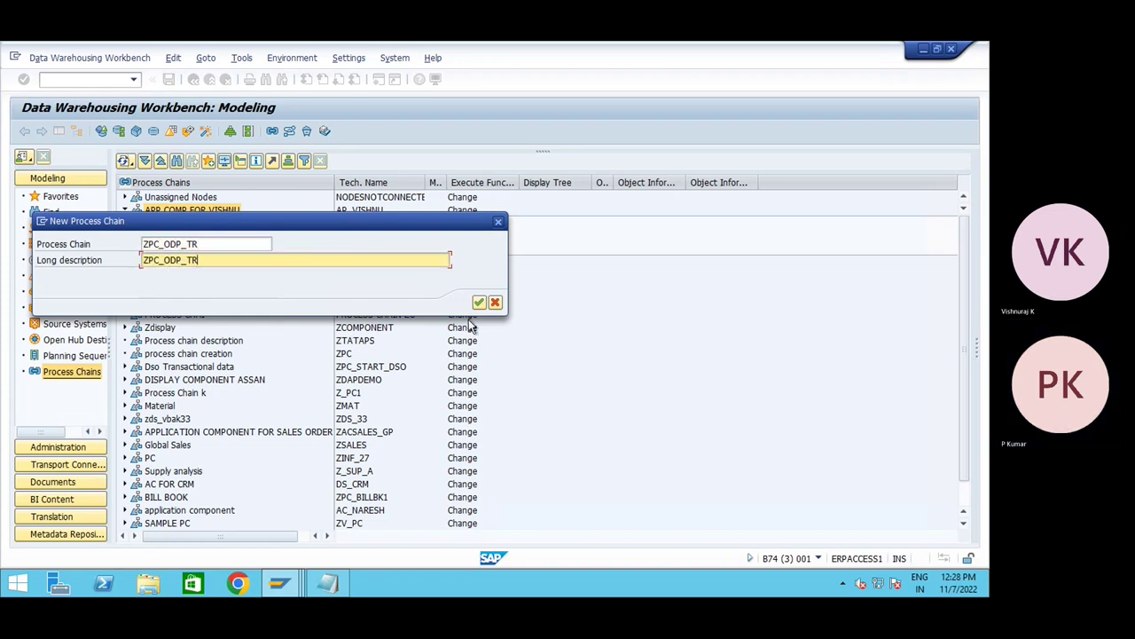
left_click(478, 303)
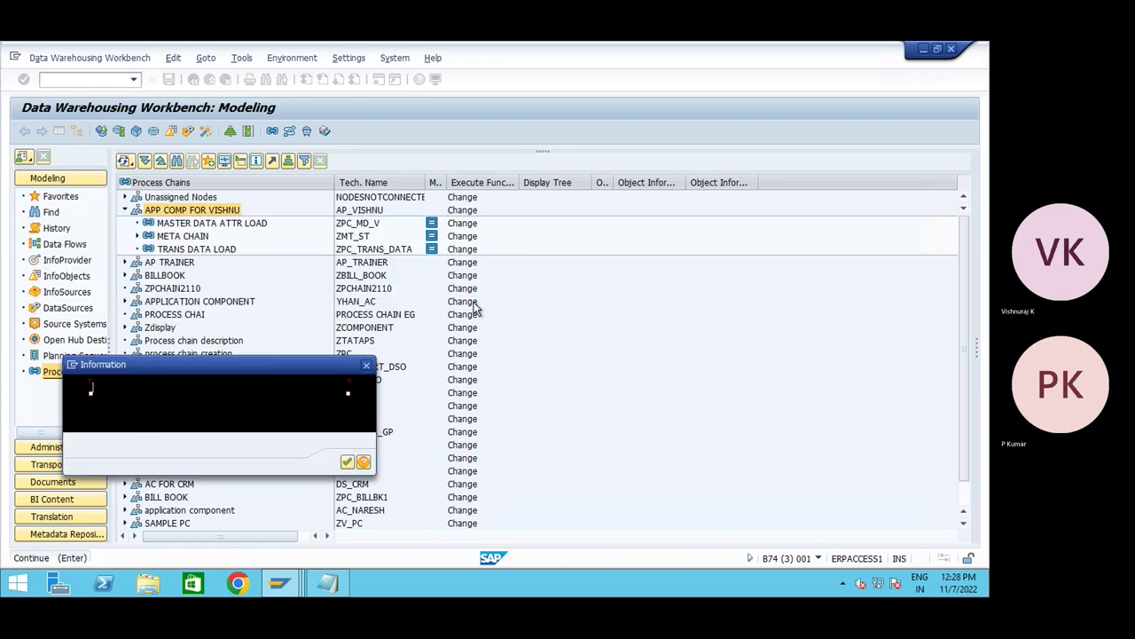
left_click(346, 463)
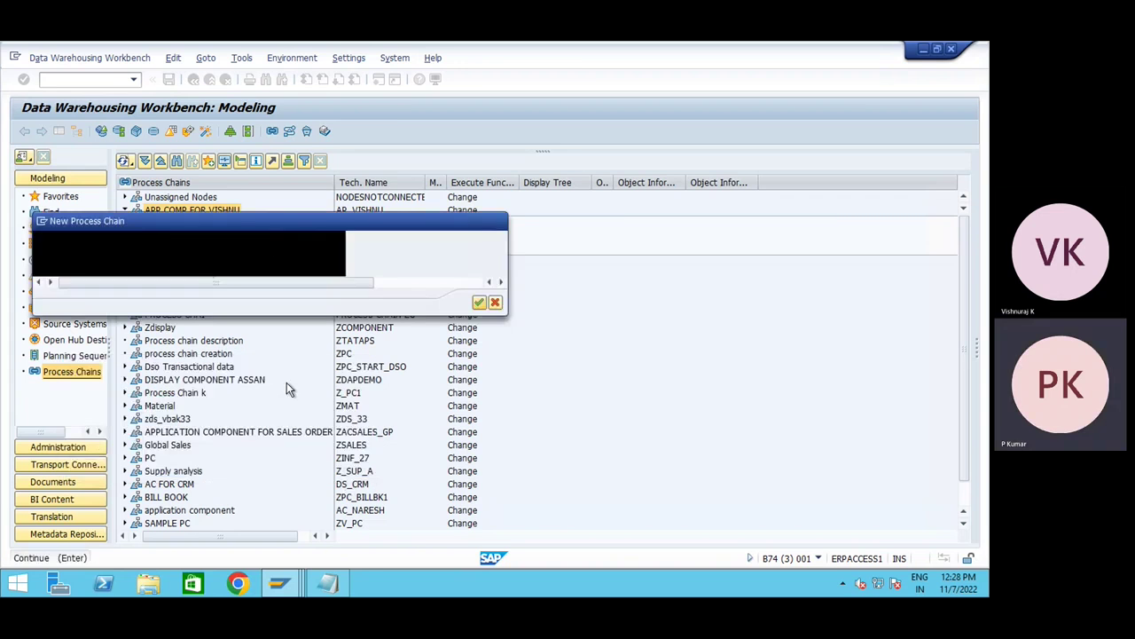
- Create the process chain with ZPC_ODP_TRANS as both its name and its long description
left_click(228, 243)
key("BackSpace")
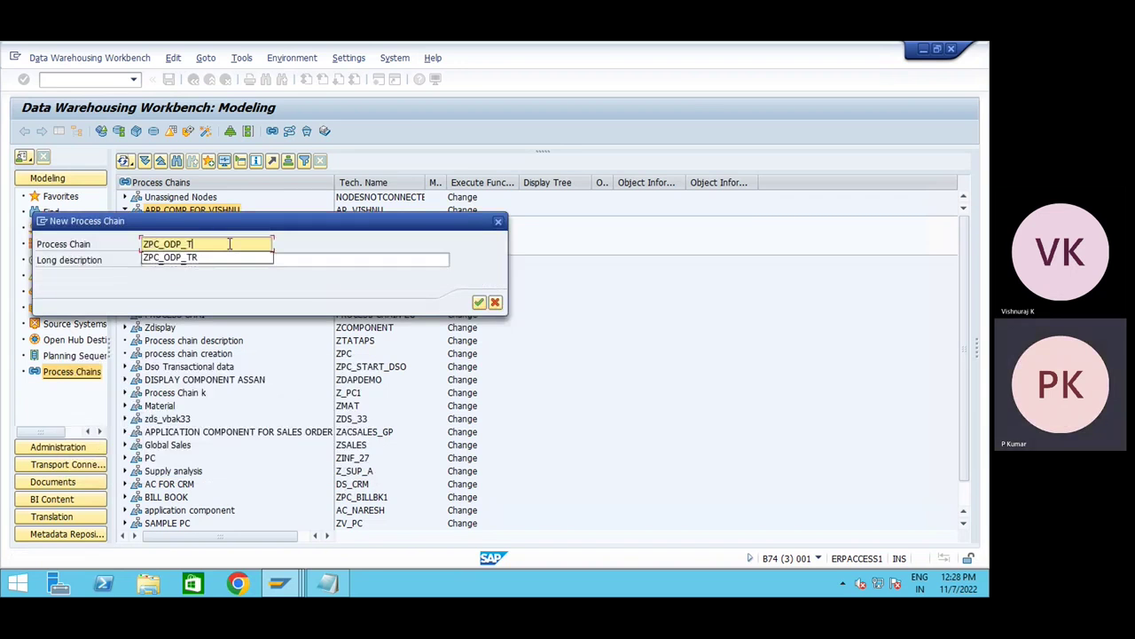
type("T")
key("BackSpace")
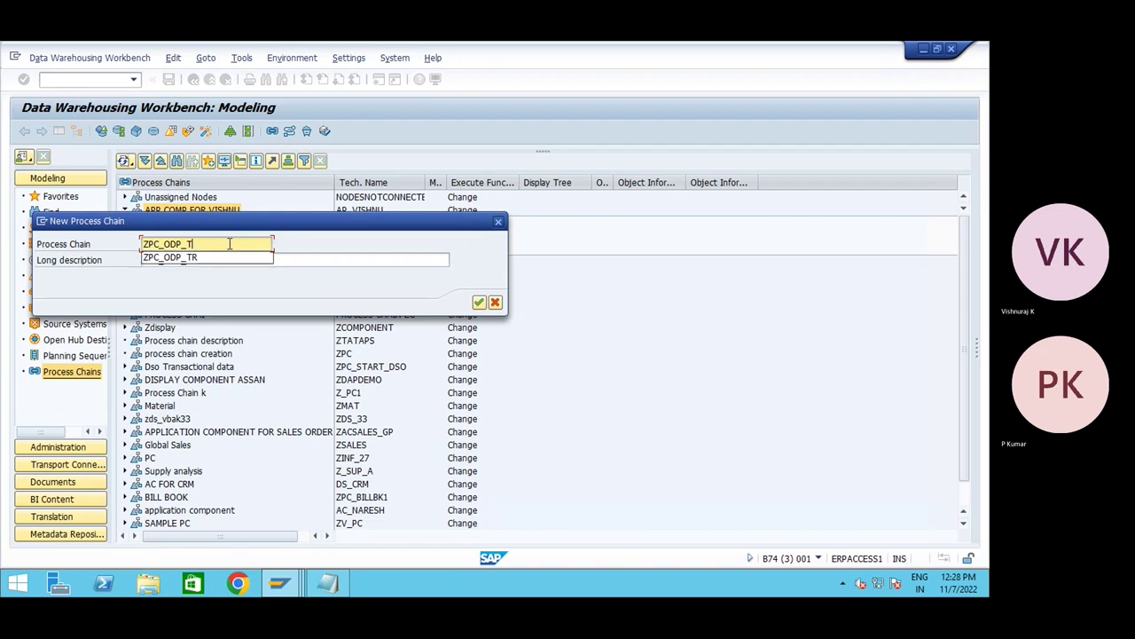
type("RANS")
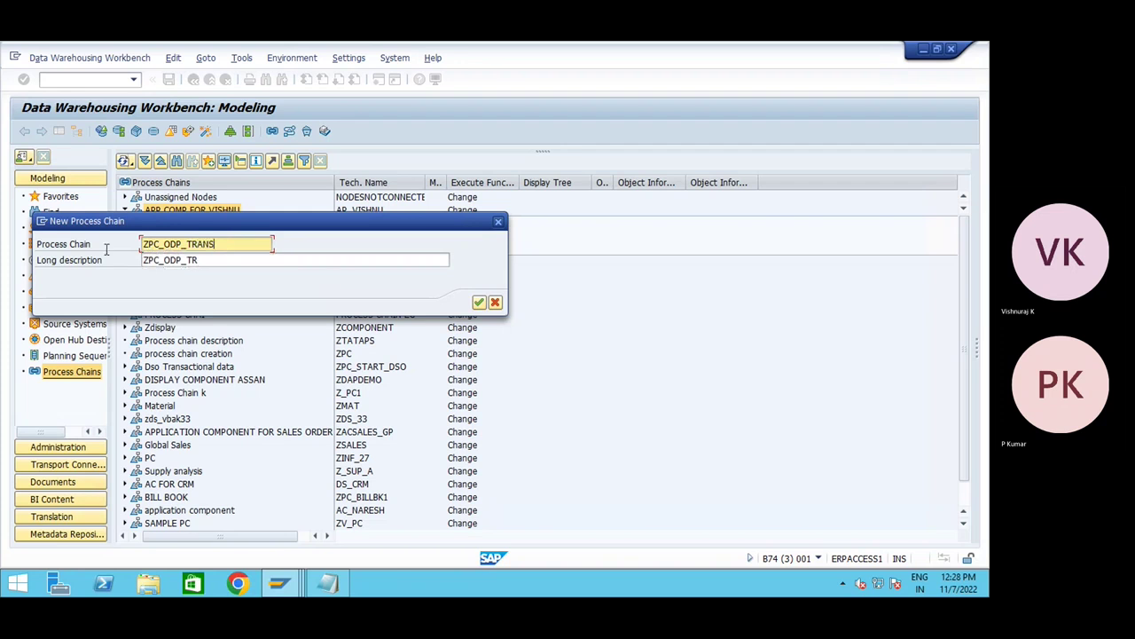
left_click(214, 261)
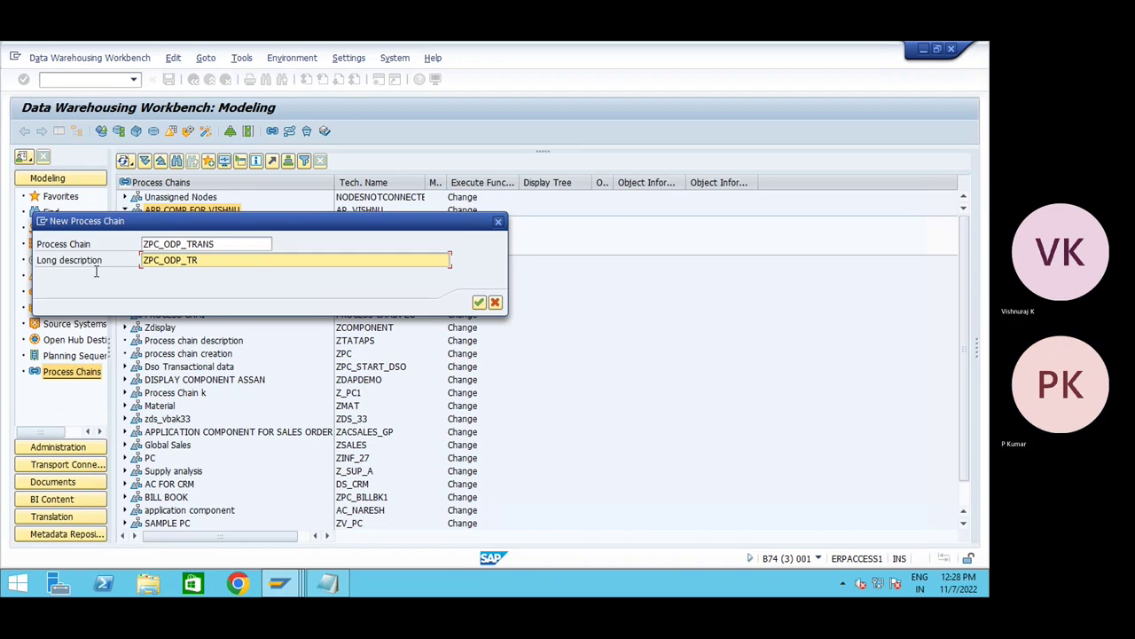
left_click_drag(215, 261, 115, 279)
type("ZPC_ODP_TRANS")
left_click(480, 304)
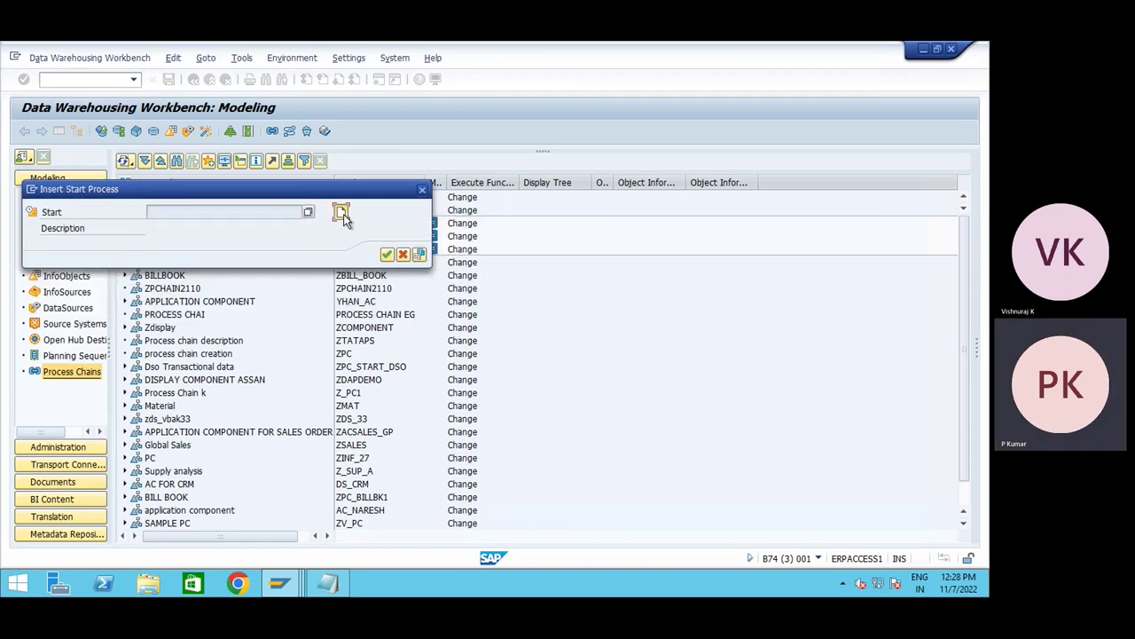
- Create a start process variant with ZPV_ODP as both its name and its long description
left_click(343, 215)
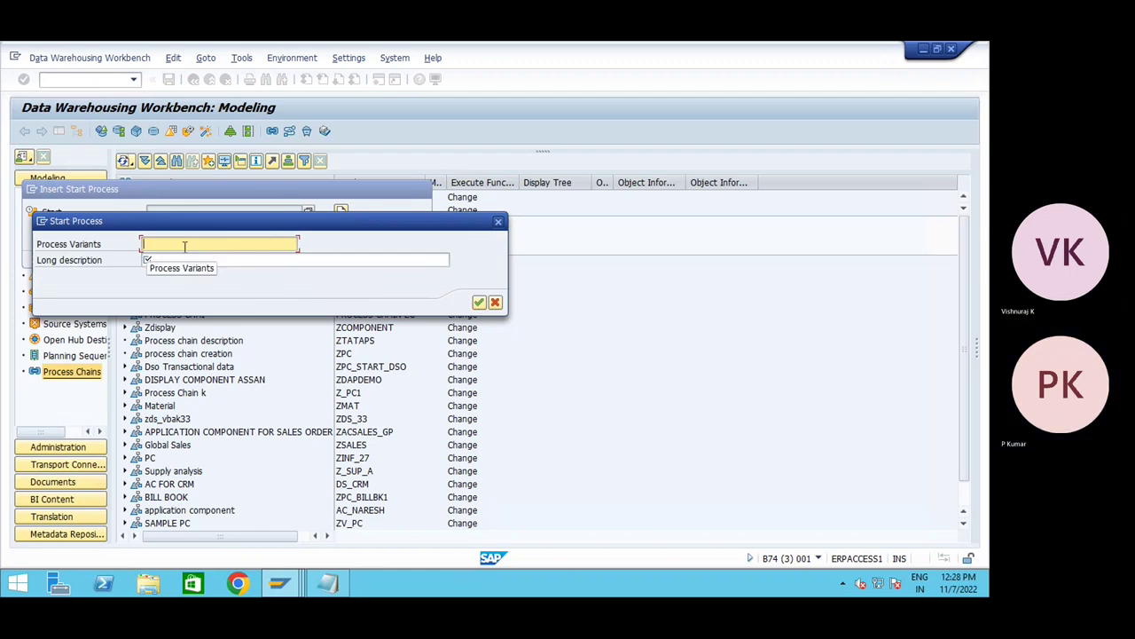
type("AZPV")
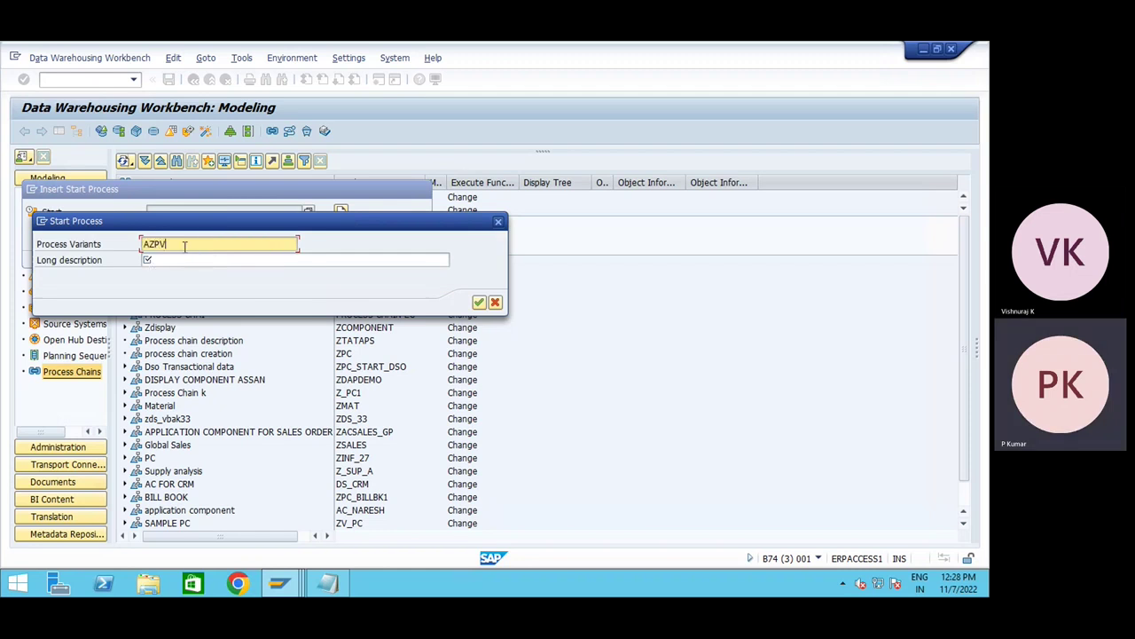
key("BackSpace")
key("BackSpace")
key("BackSpace")
key("BackSpace")
type("Z")
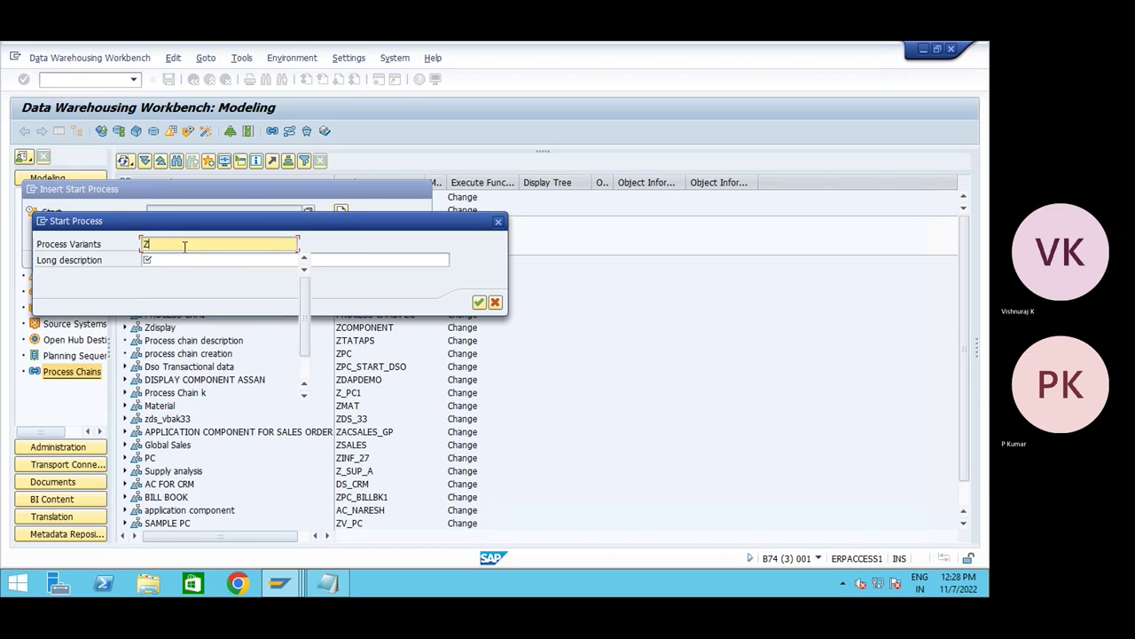
type("PV_")
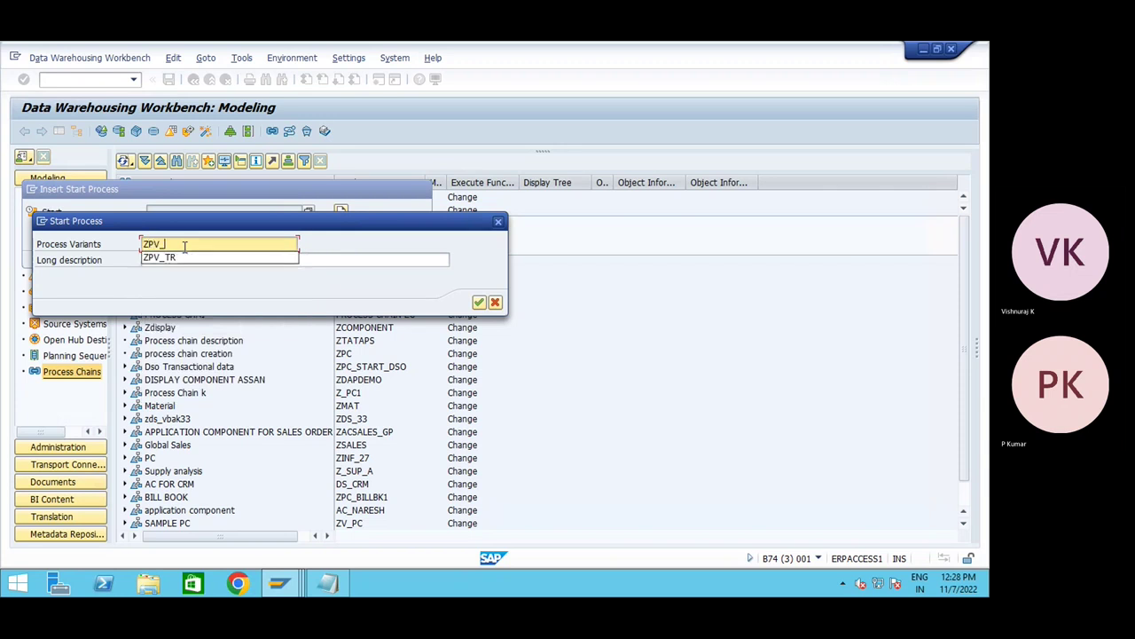
type("ODP")
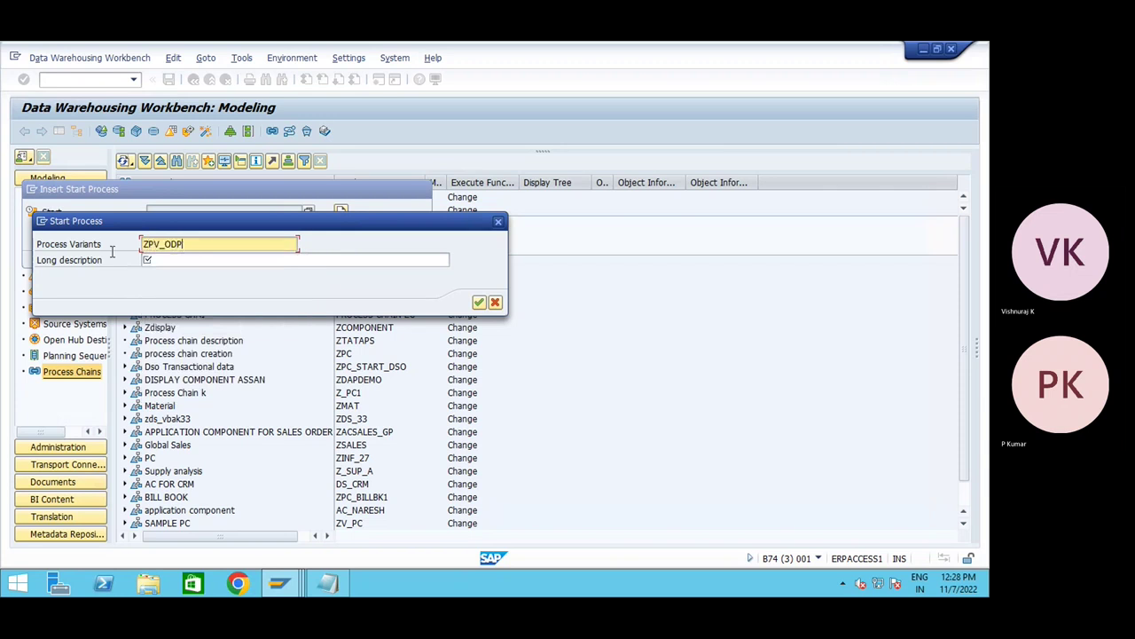
left_click_drag(184, 244, 105, 253)
key("ctrl+c")
left_click(160, 260)
key("ctrl+v")
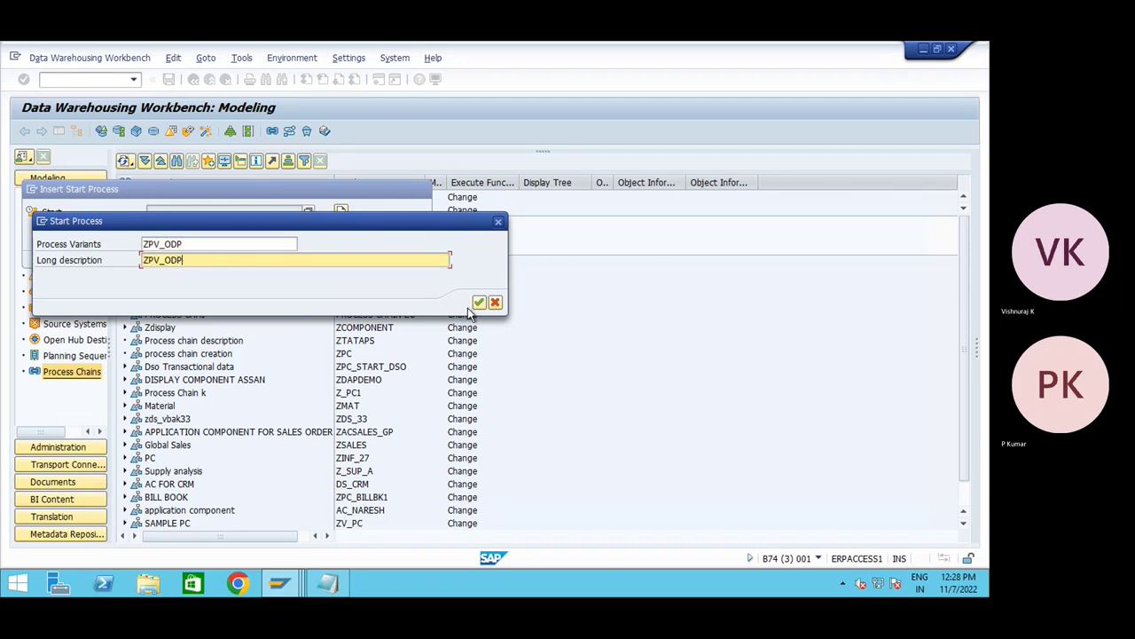
left_click(479, 303)
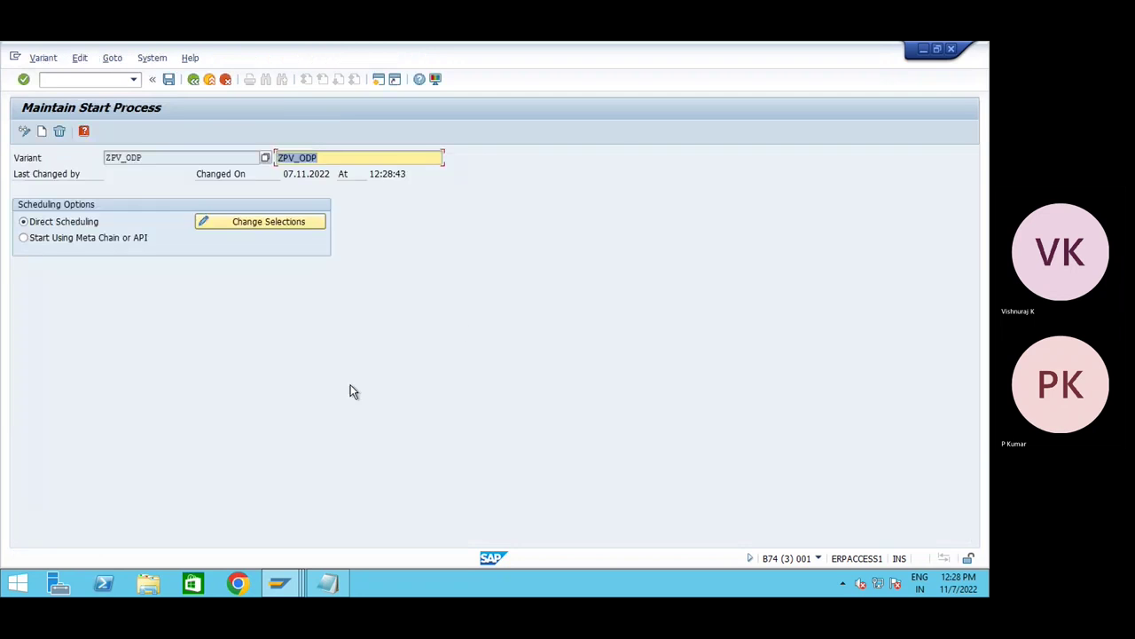
- Save the start variant with direct scheduling and insert it as the chain's start process
left_click(168, 79)
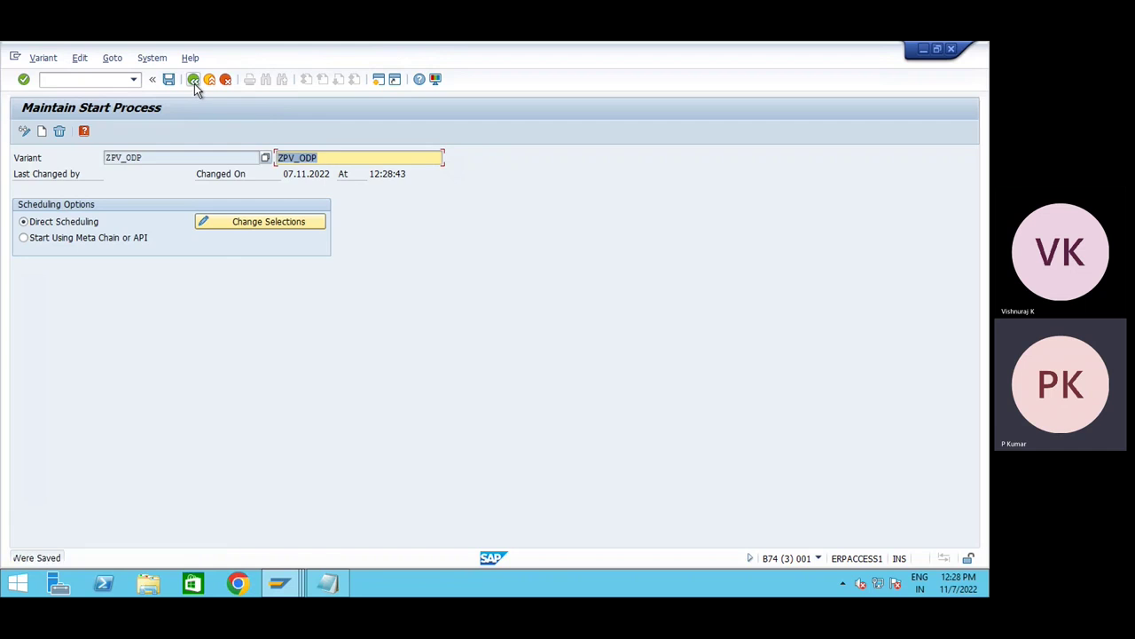
left_click(193, 79)
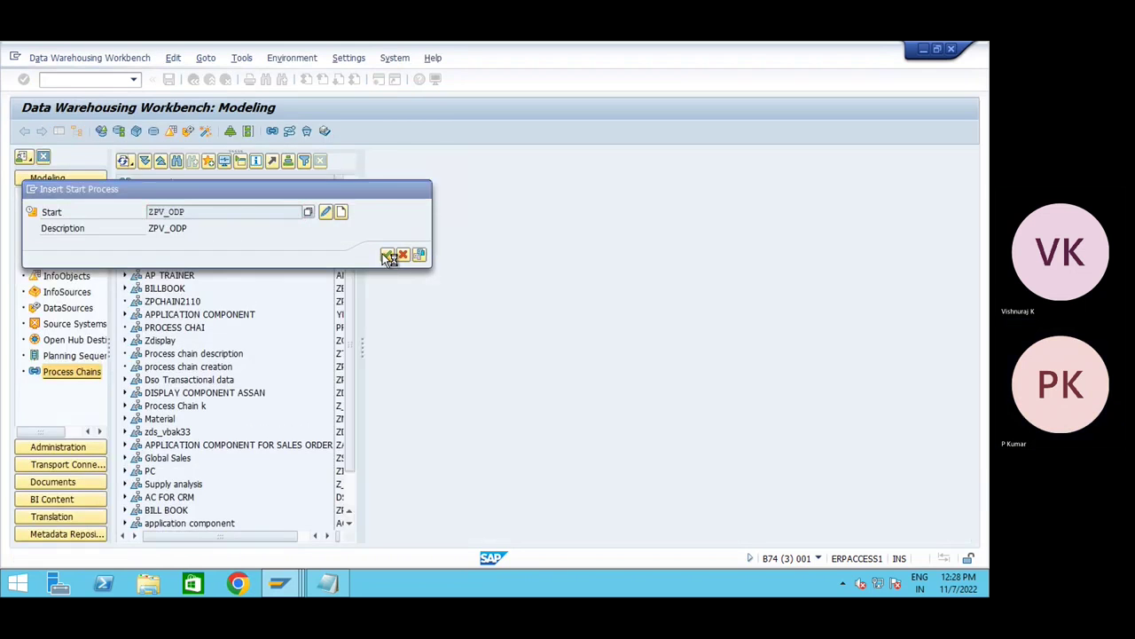
left_click(388, 255)
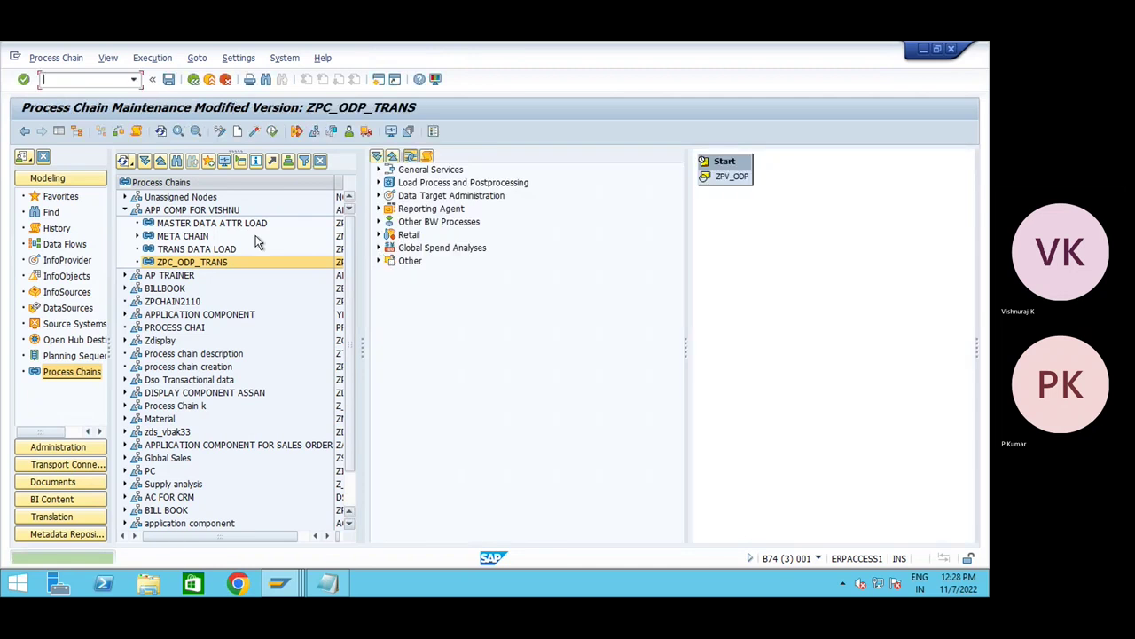
- Hide the navigation trees and expand the Load Process and Postprocessing process types to select Data Transfer Process
left_click(59, 131)
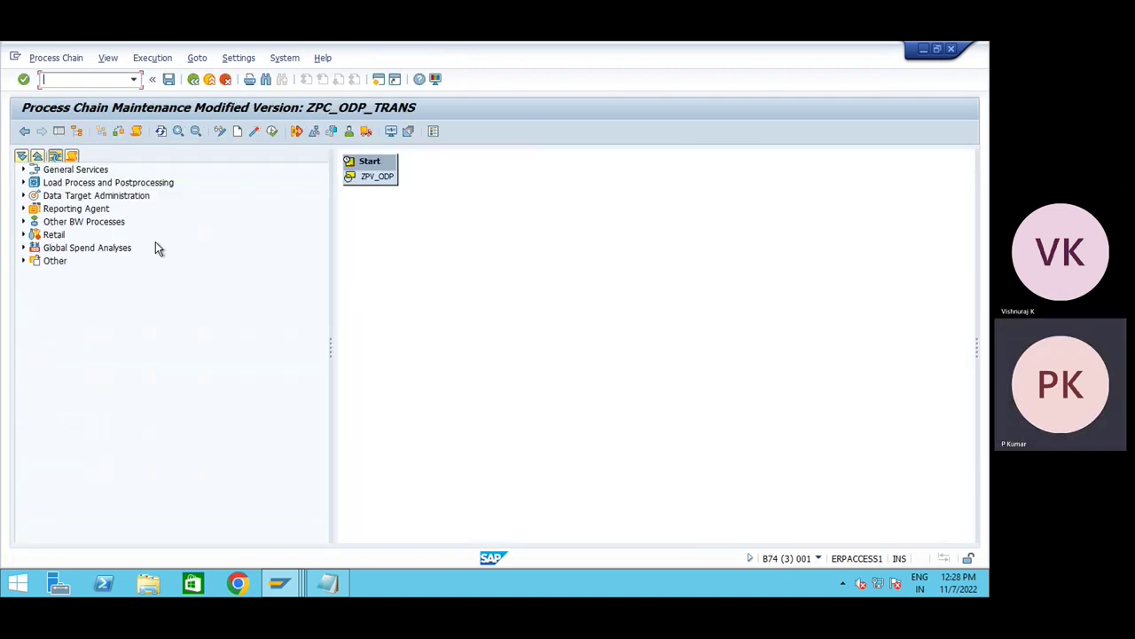
left_click(24, 183)
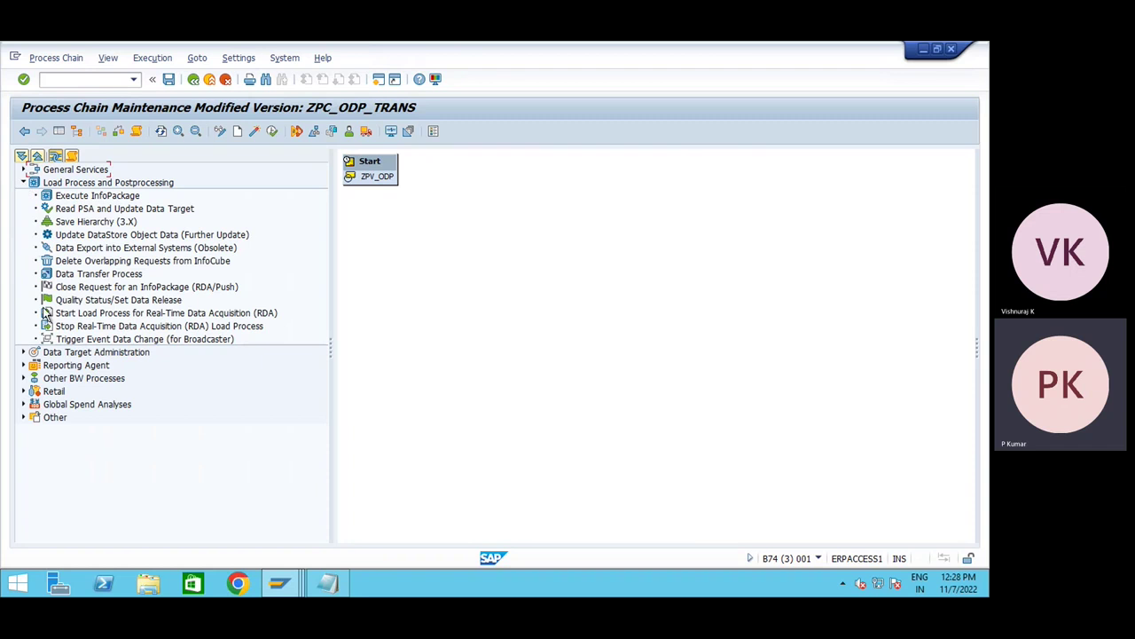
left_click(69, 276)
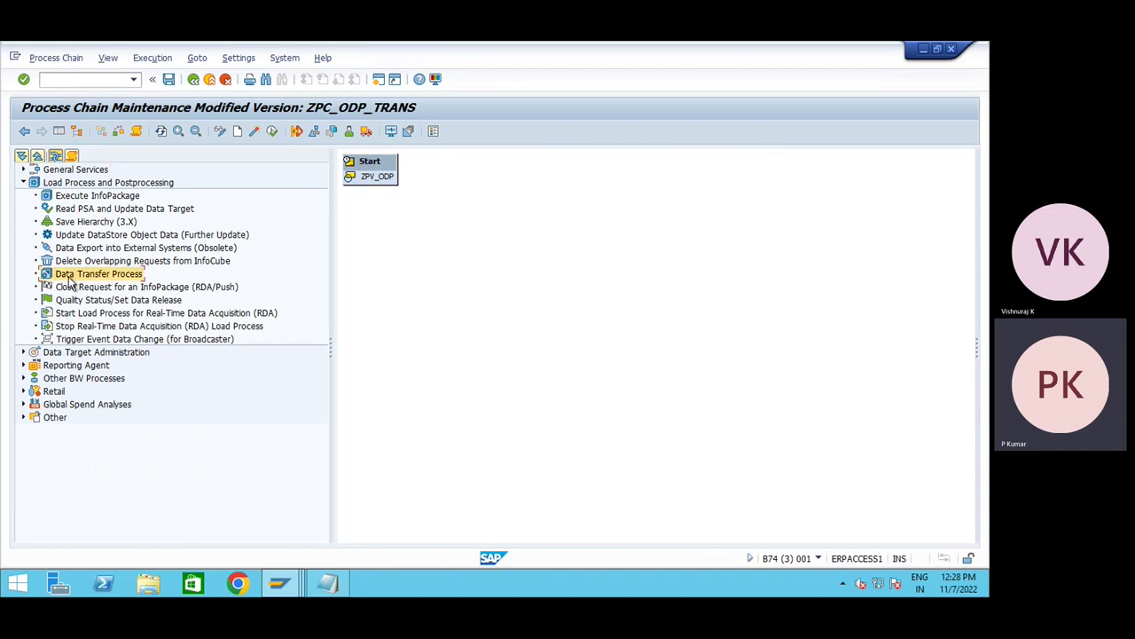
- Copy the technical name of the INIT DELTA DTP for 2LIS_11_VAHDR / RAVIODP under Orders (0SD_O03) in the other session
key("alt+Tab")
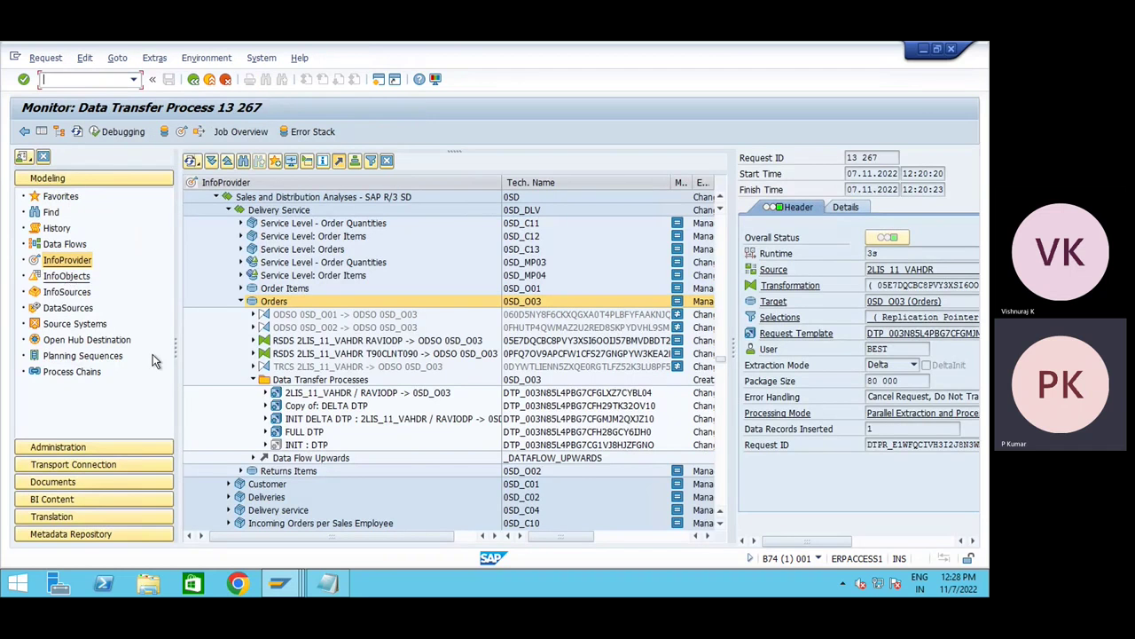
left_click(281, 410)
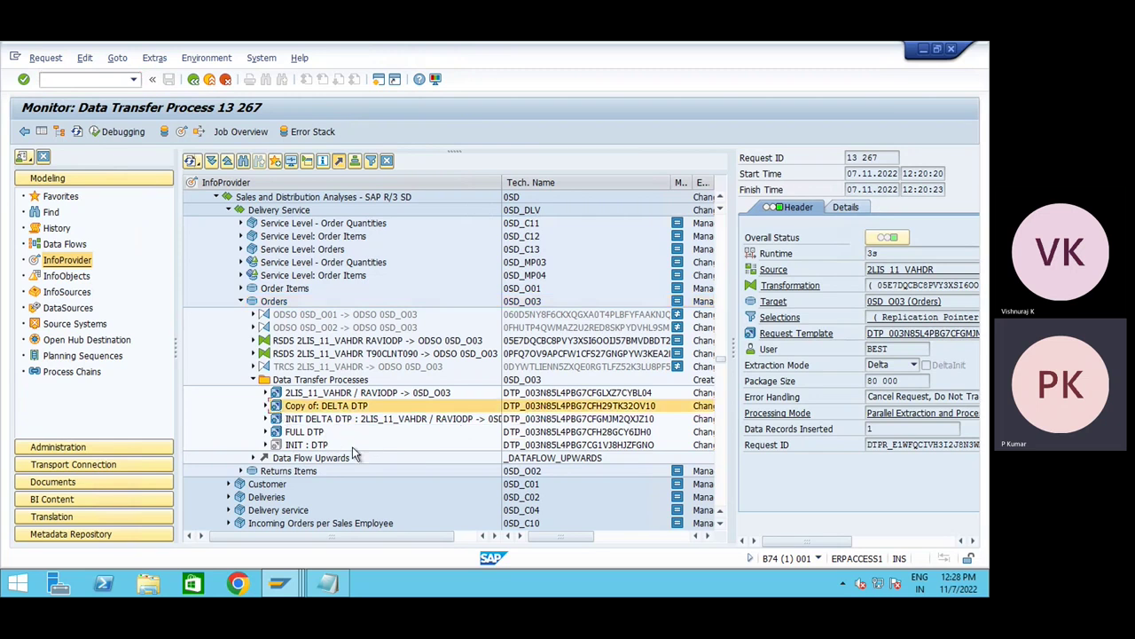
left_click(496, 418)
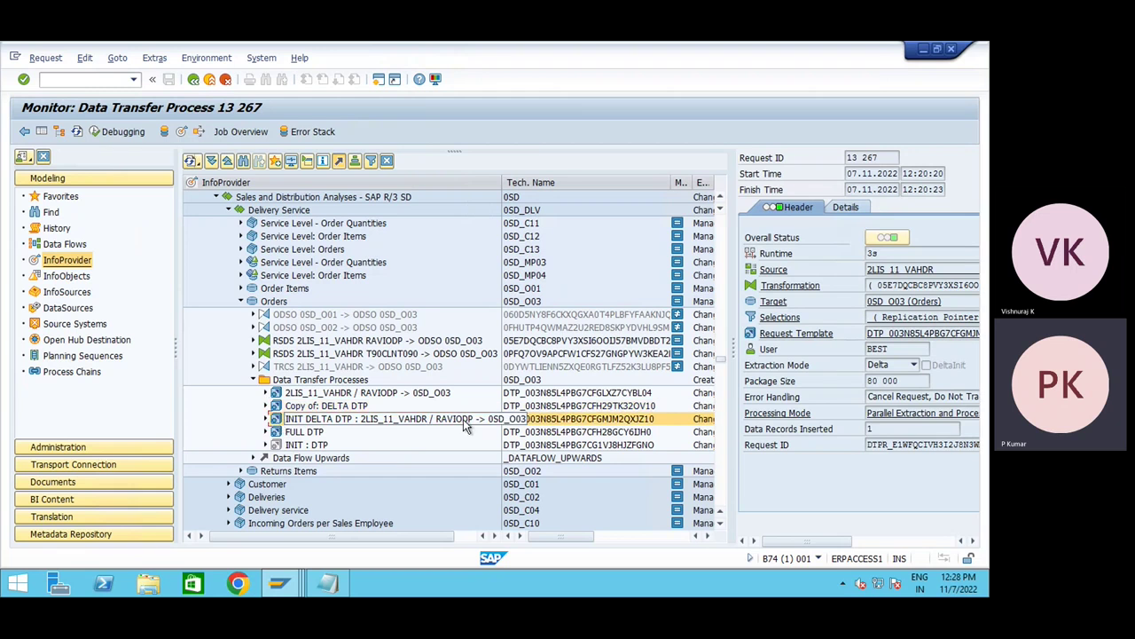
left_click(631, 422)
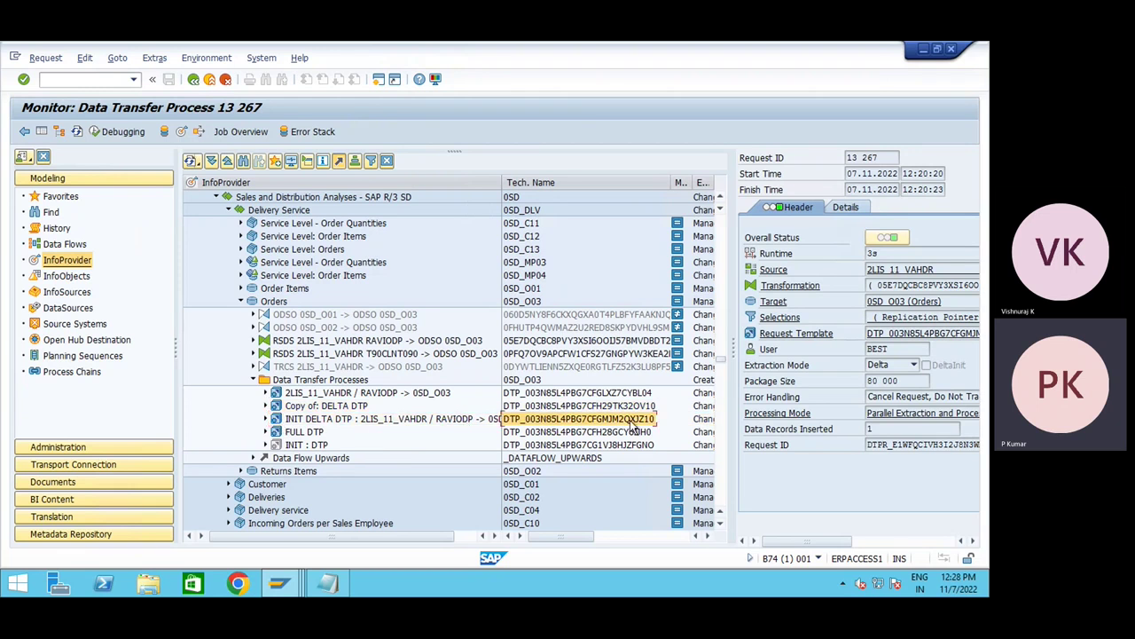
key("alt+Tab")
- Add a Data Transfer Process to the chain and list all existing data transfer processes without restrictions
right_click(376, 183)
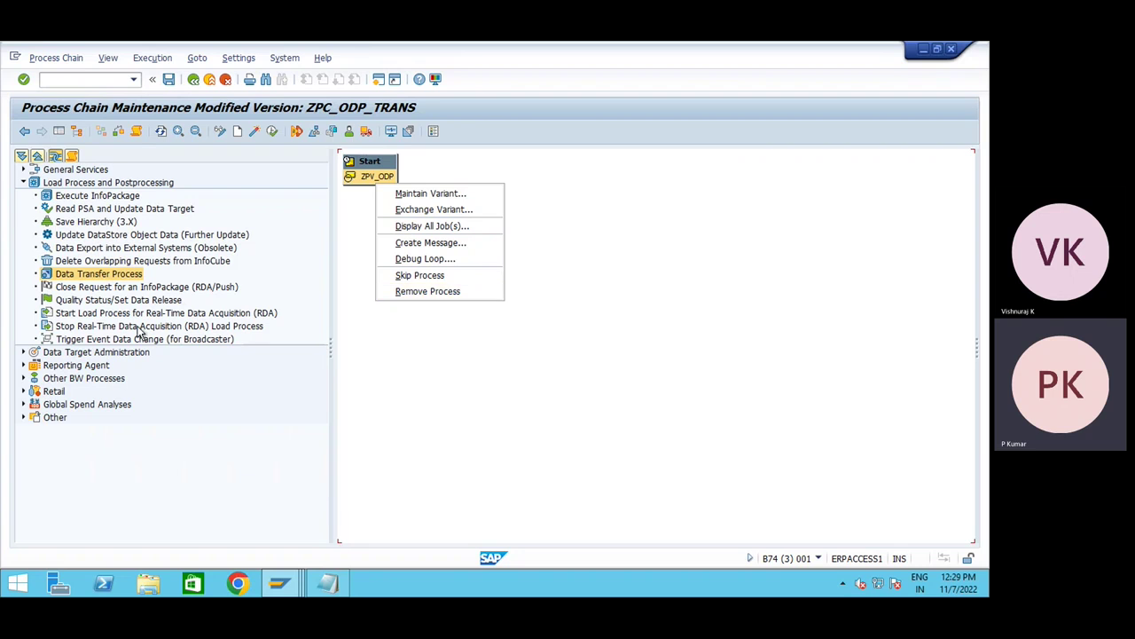
left_click_drag(111, 278, 538, 290)
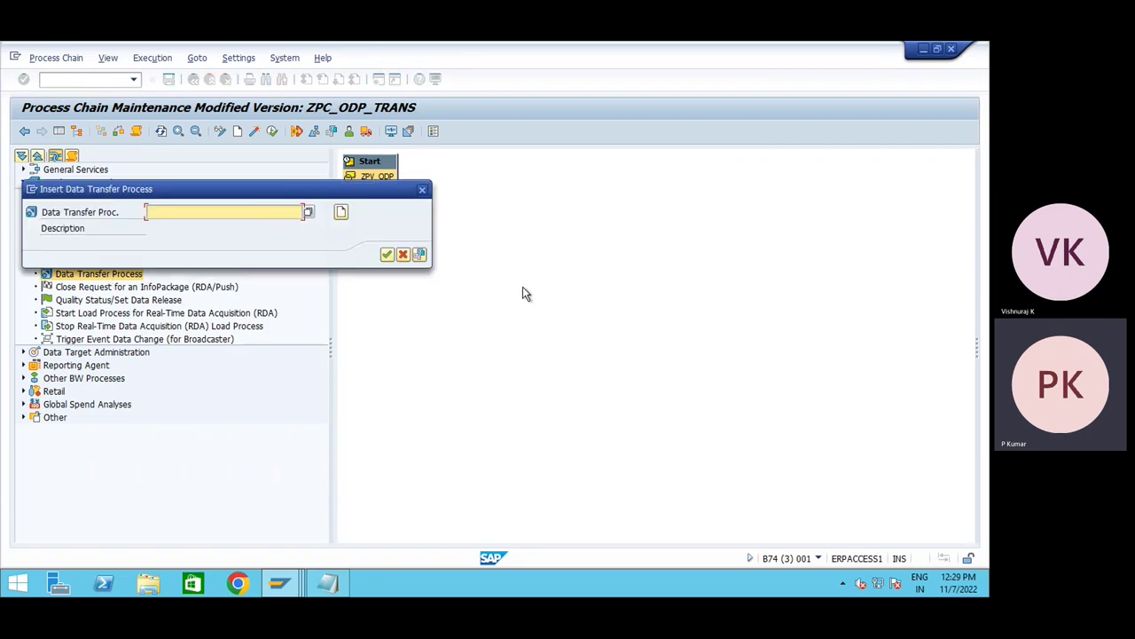
left_click(308, 212)
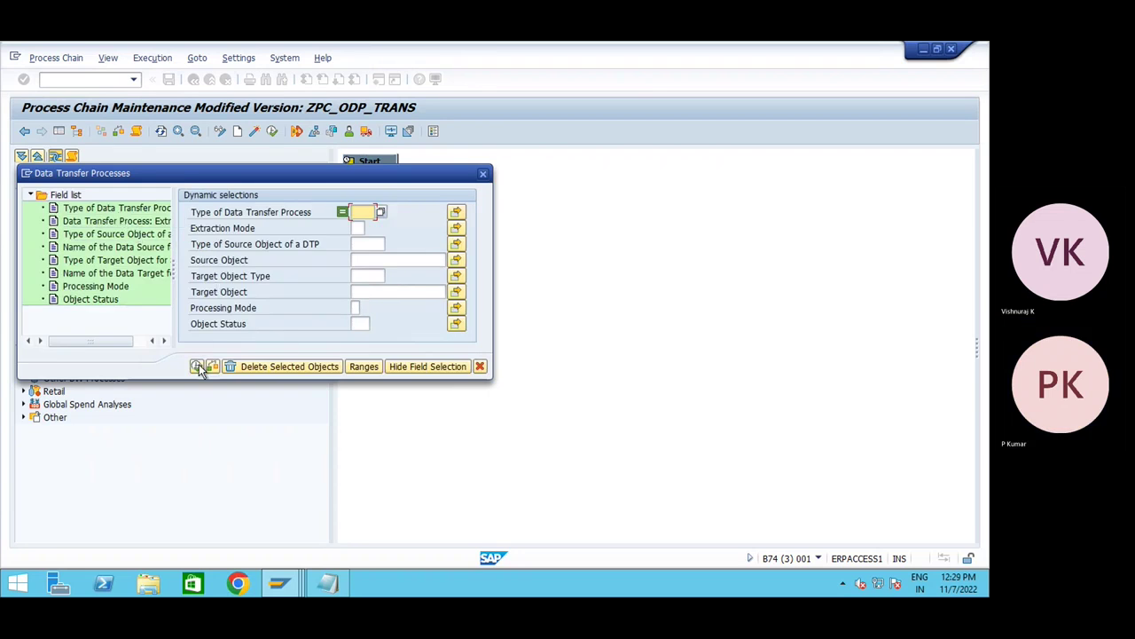
left_click(196, 367)
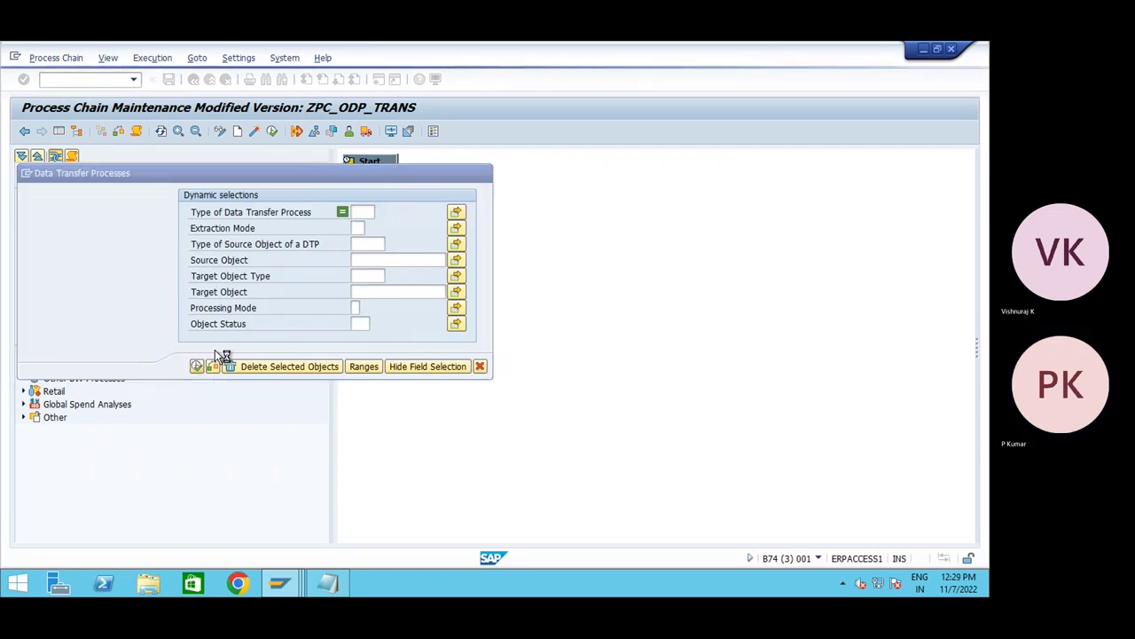
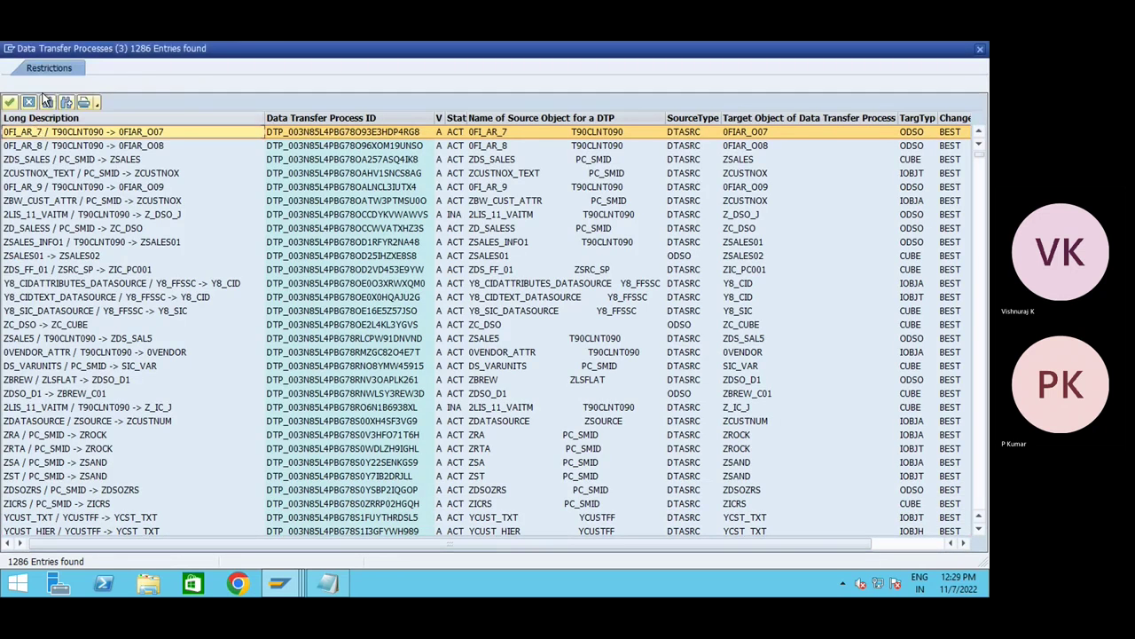
- Find DTP_003N85L4PBG7CFGMJM2QXJZ10 in the list and insert it into the chain, also displaying the other chains that use it
left_click(47, 102)
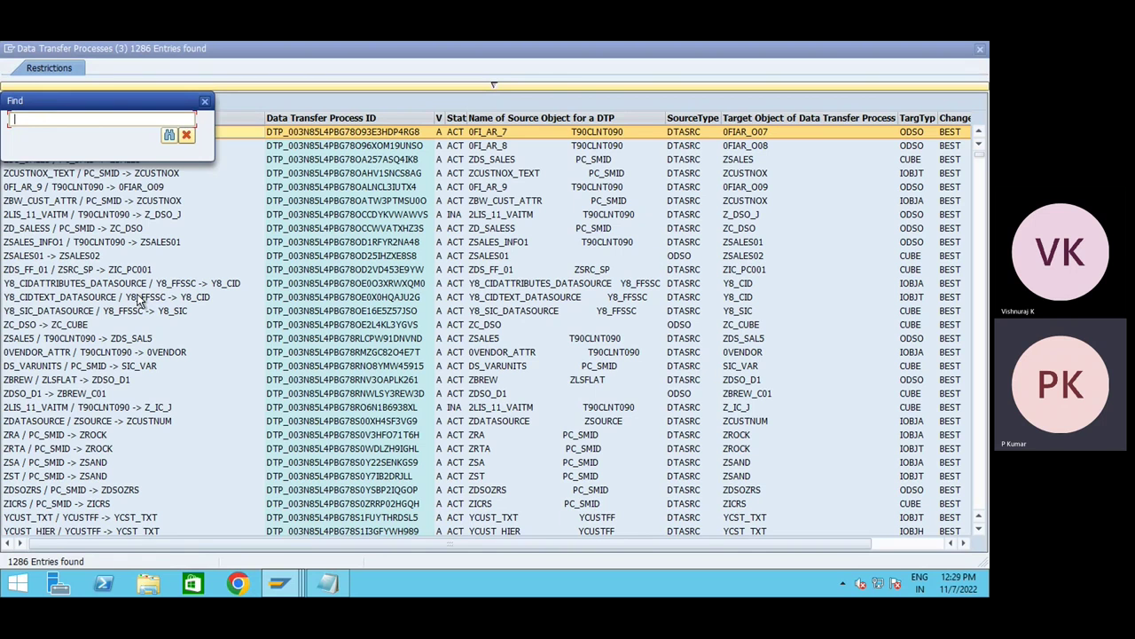
type("DTP_003N85L4PBG7CFGMJM2QXJZ10")
key("Return")
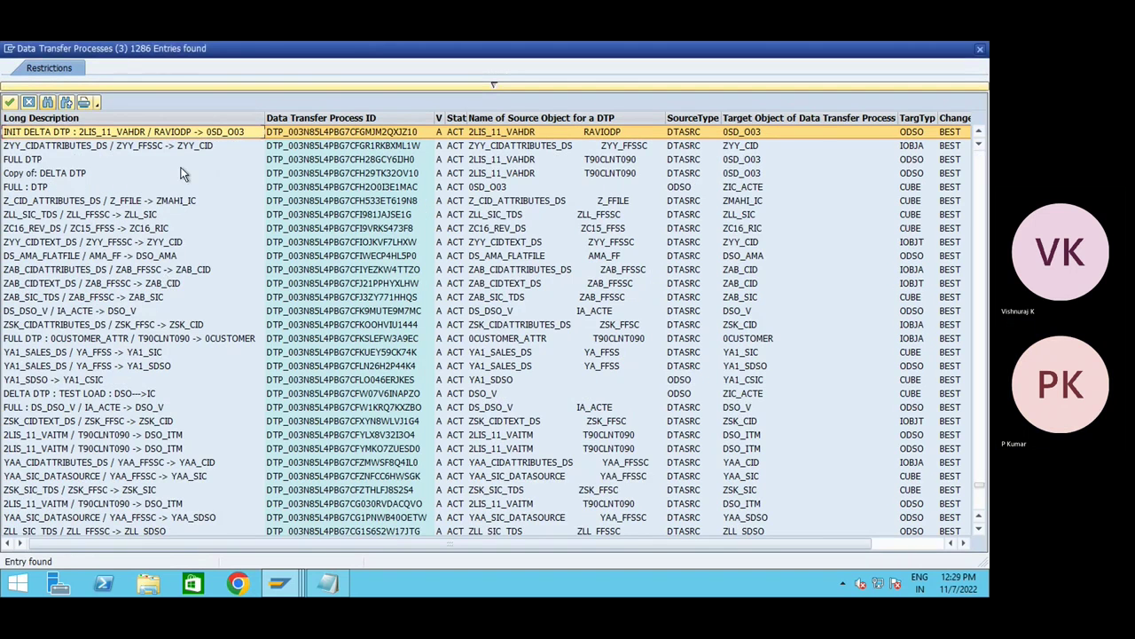
double_click(190, 133)
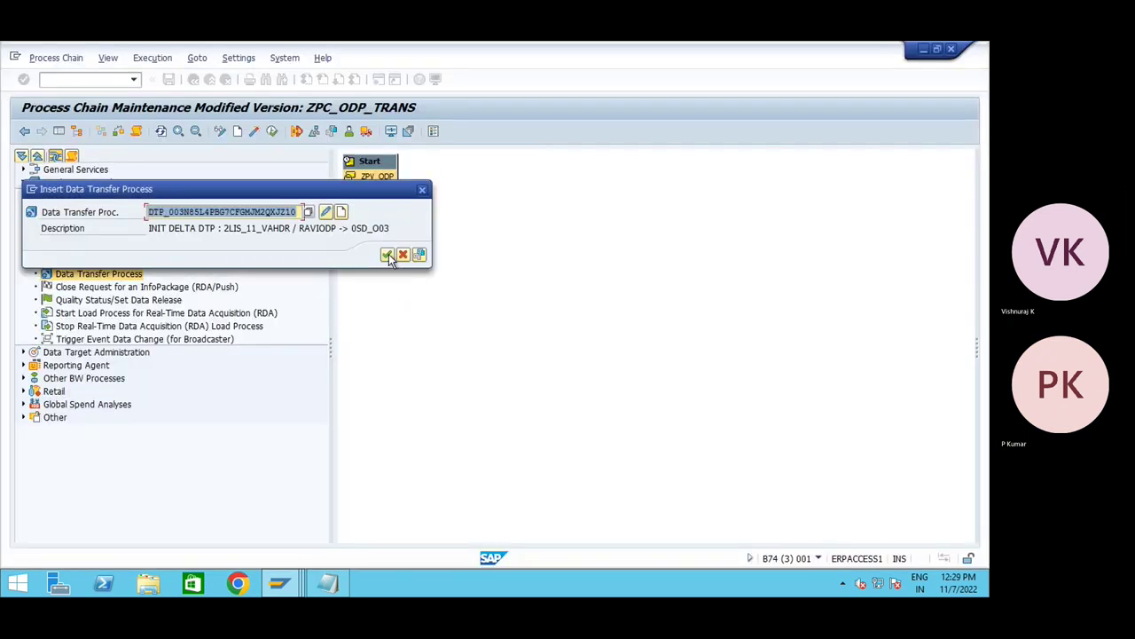
left_click(388, 255)
left_click(213, 326)
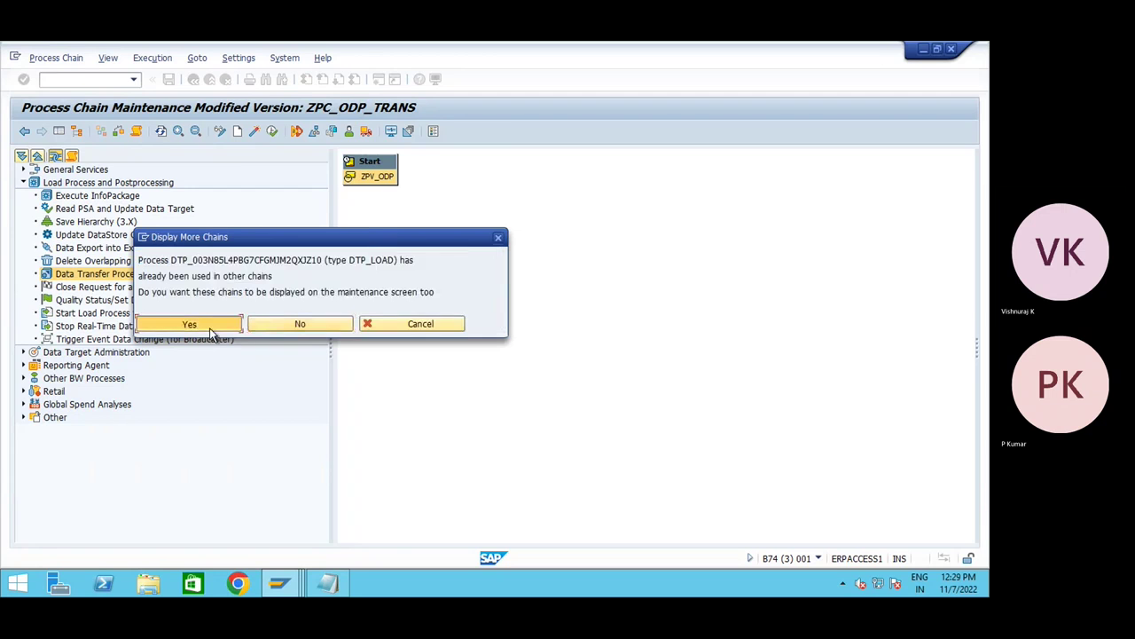
- Spread out the start, data transfer and DataStore Data nodes so that the overlapping processes are separated
left_click_drag(425, 197, 544, 424)
left_click_drag(650, 311, 380, 304)
left_click_drag(391, 172, 651, 196)
left_click_drag(395, 162, 489, 168)
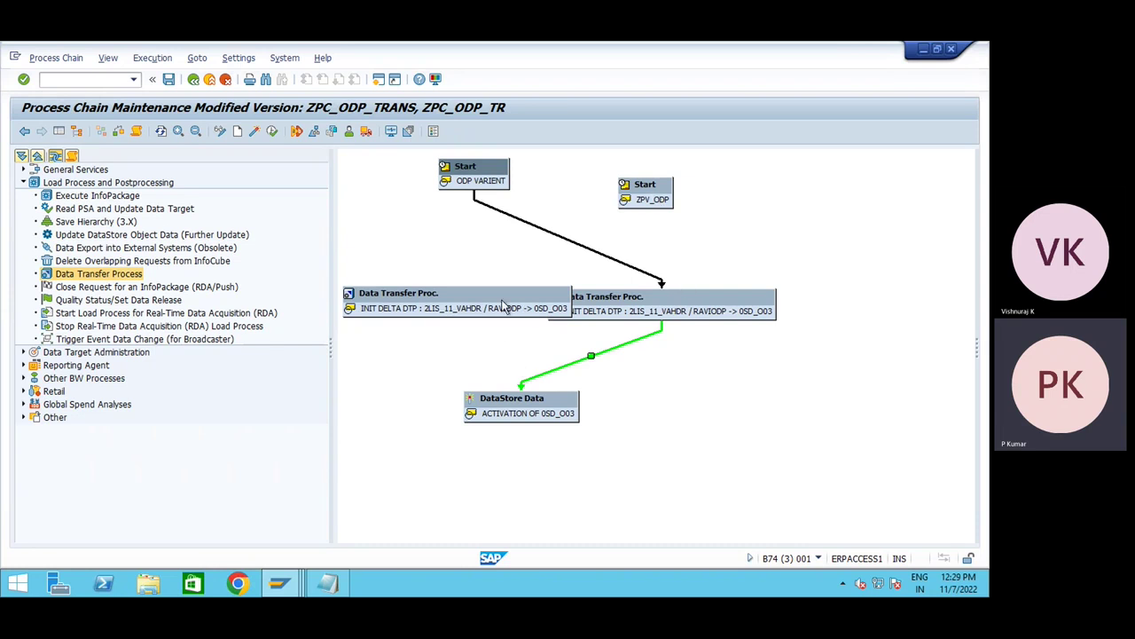
left_click_drag(504, 306, 747, 376)
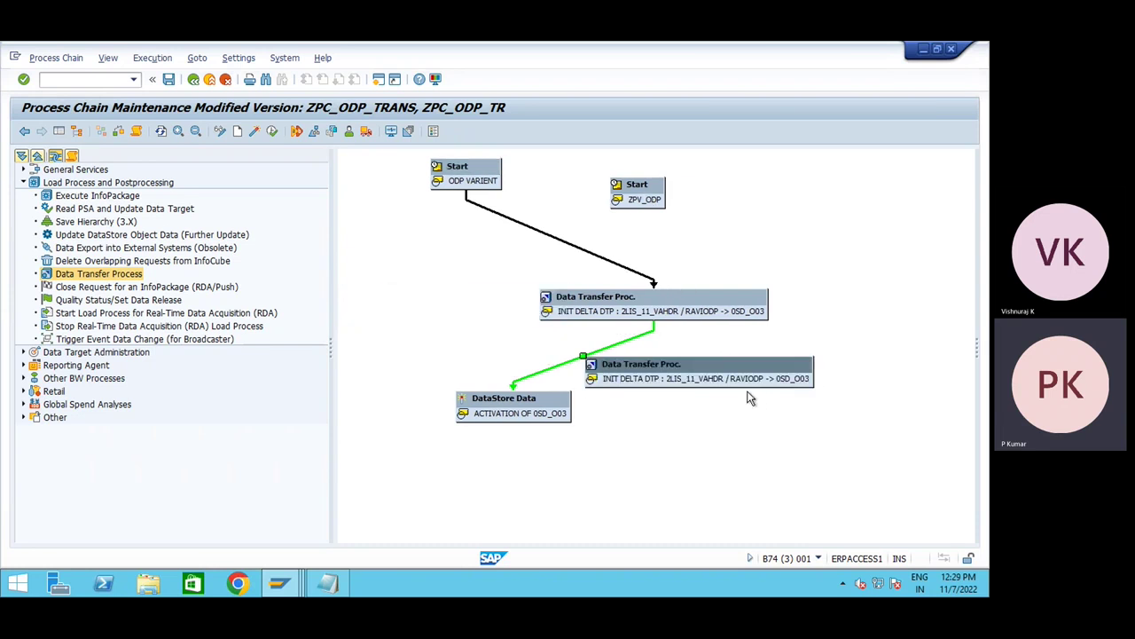
- Remove the unconnected duplicate INIT DELTA data transfer process and the ZPV_ODP start process from the chain diagram
right_click(738, 369)
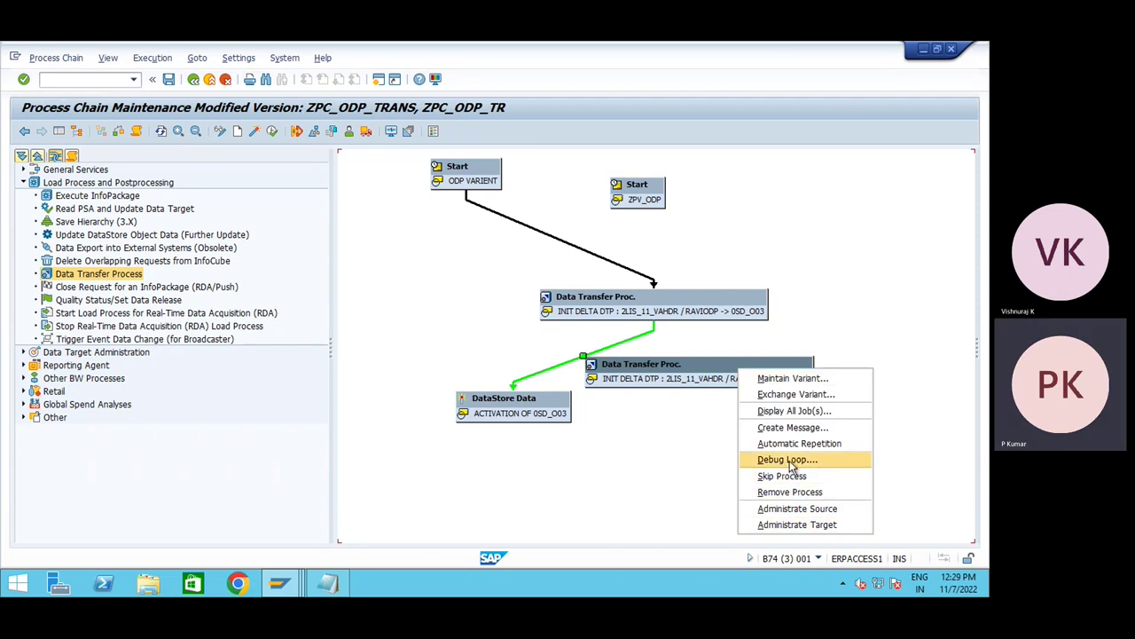
left_click(798, 500)
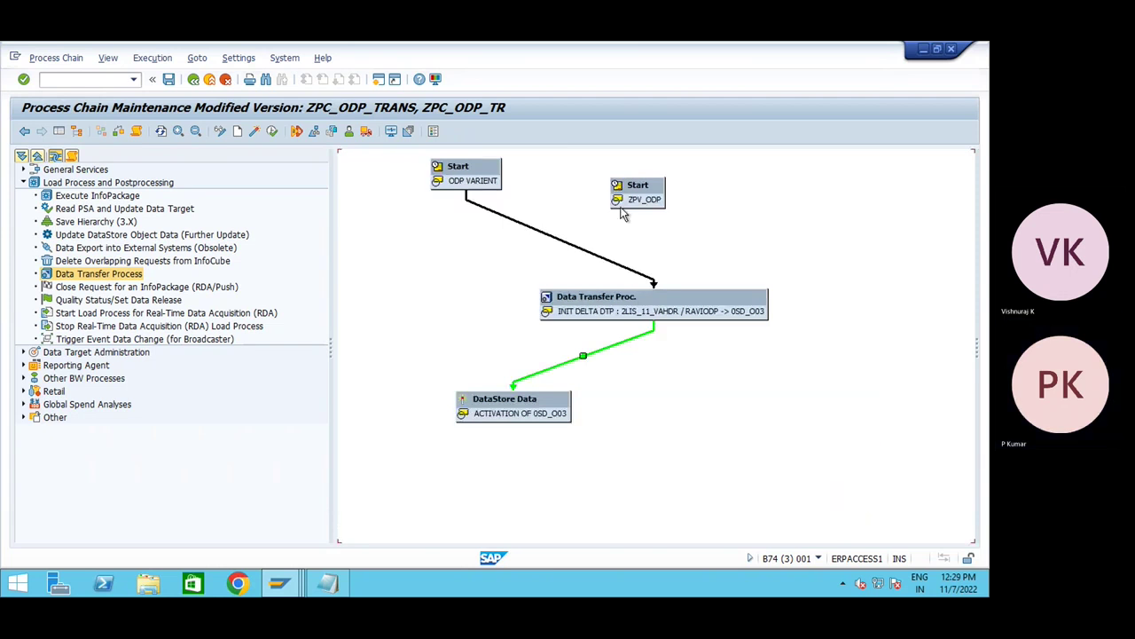
right_click(629, 199)
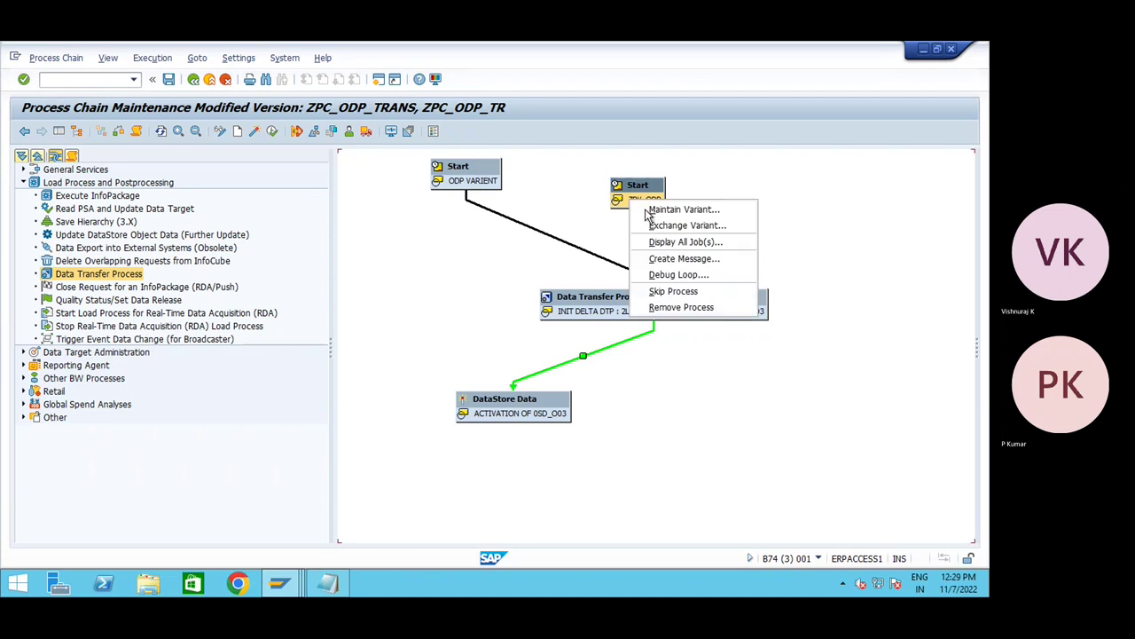
left_click(676, 307)
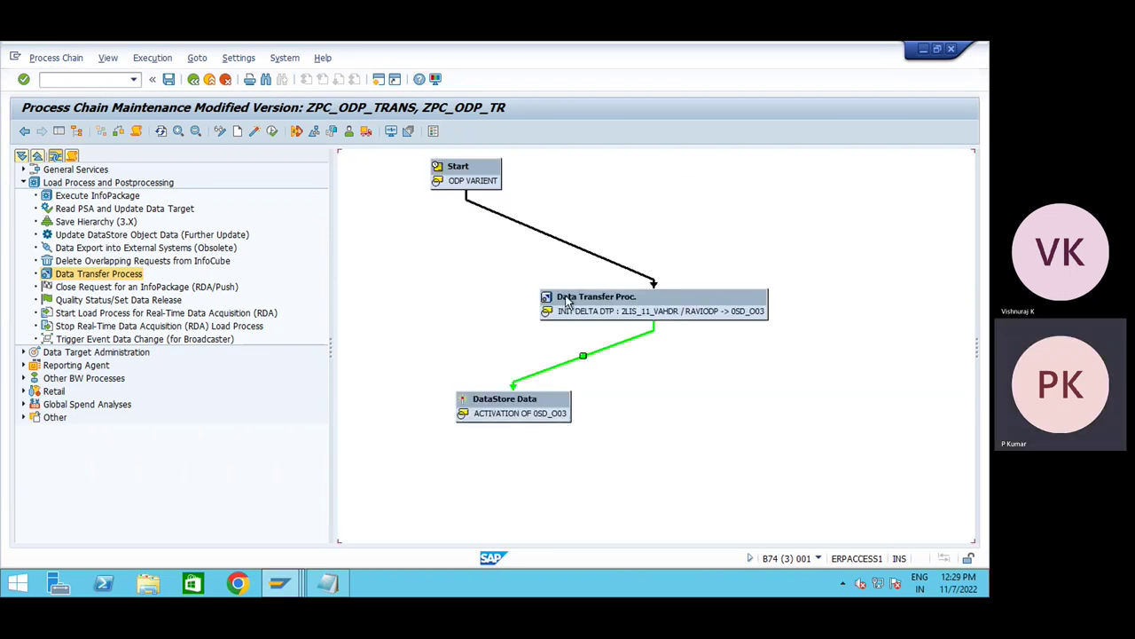
- Align the Data Transfer Process and DataStore Data nodes vertically below the ODP VARIENT start node
left_click_drag(568, 302, 397, 284)
left_click_drag(500, 414, 460, 402)
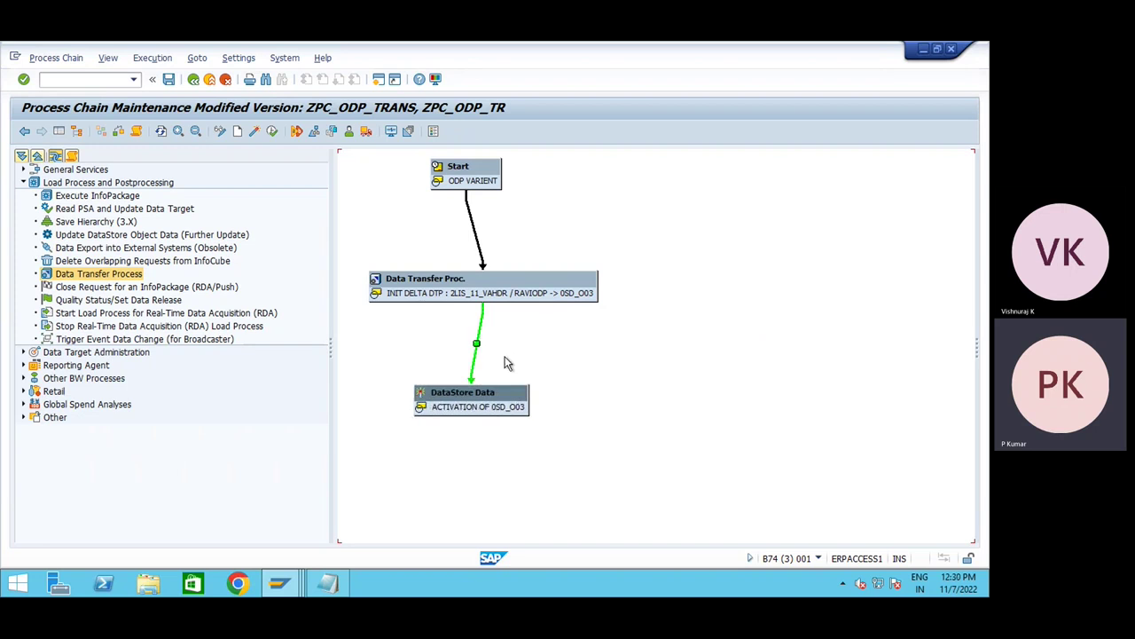
left_click_drag(499, 396, 509, 394)
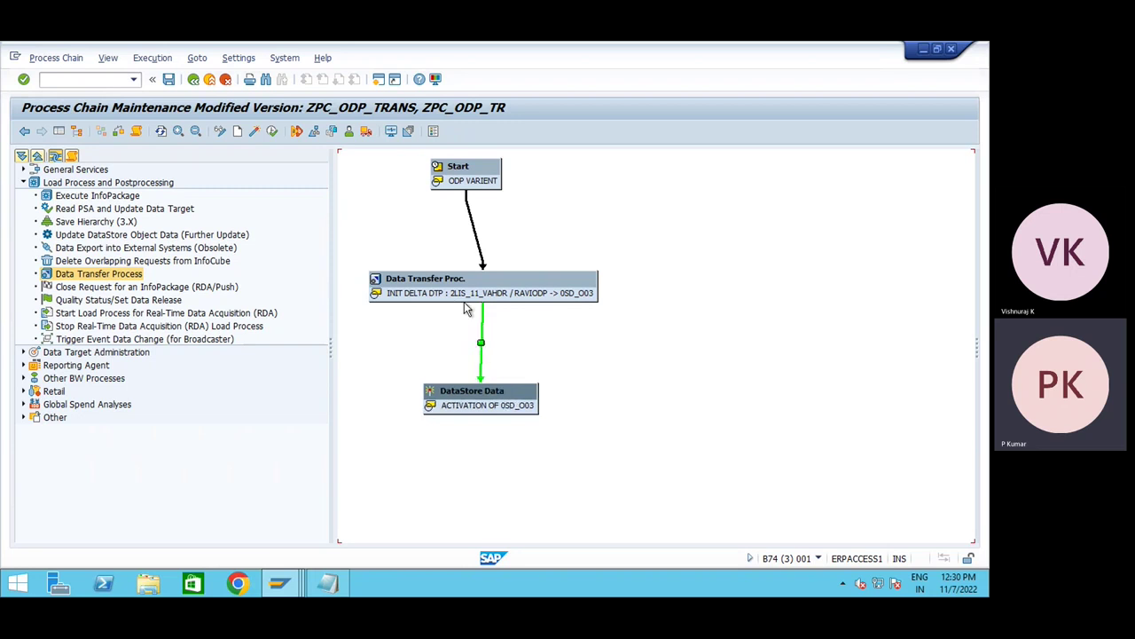
left_click_drag(441, 282, 446, 282)
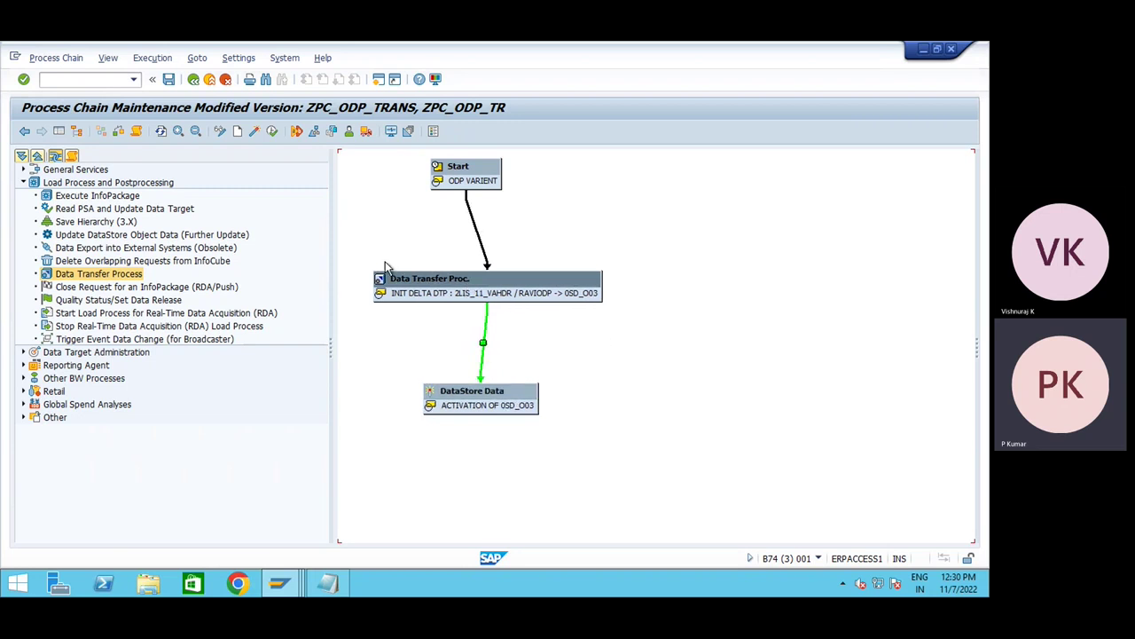
- Check the consistency of the modified process chain
left_click(119, 133)
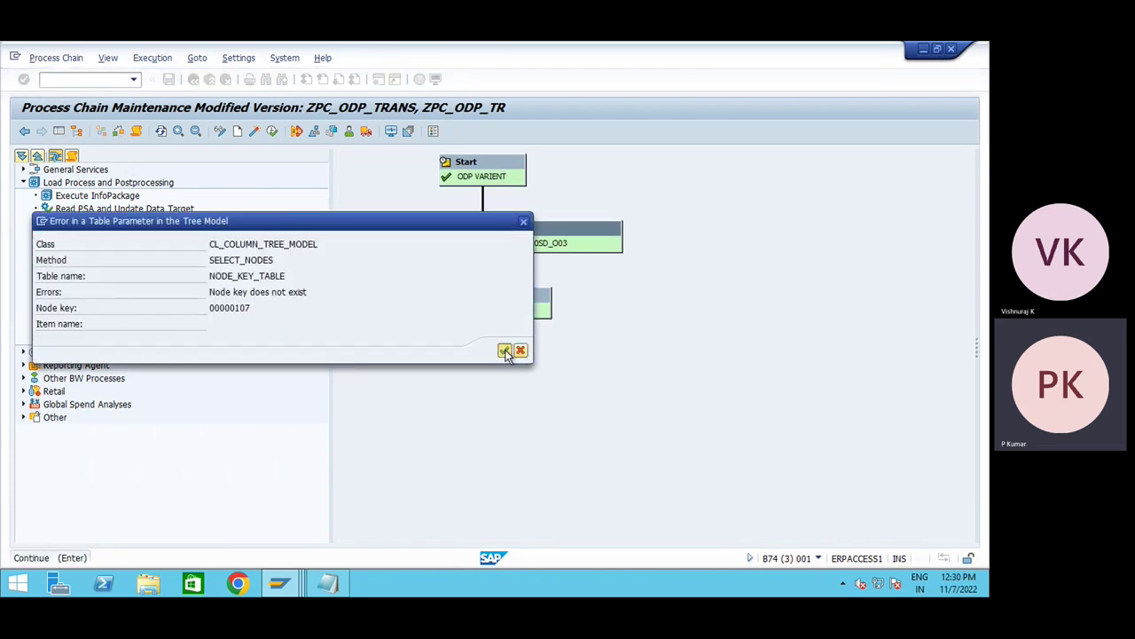
left_click(504, 351)
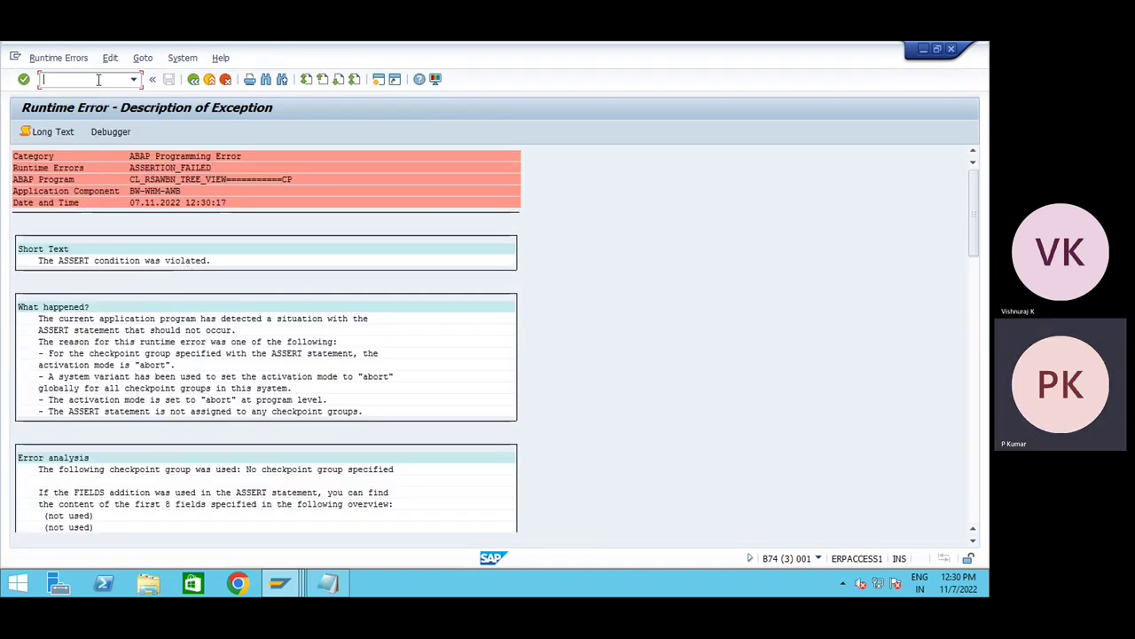
- Restart the Data Warehousing Workbench with /NRSA1 and open the ZPC_ODP_TRANS process chain with the navigation tree hidden
type("RSA1")
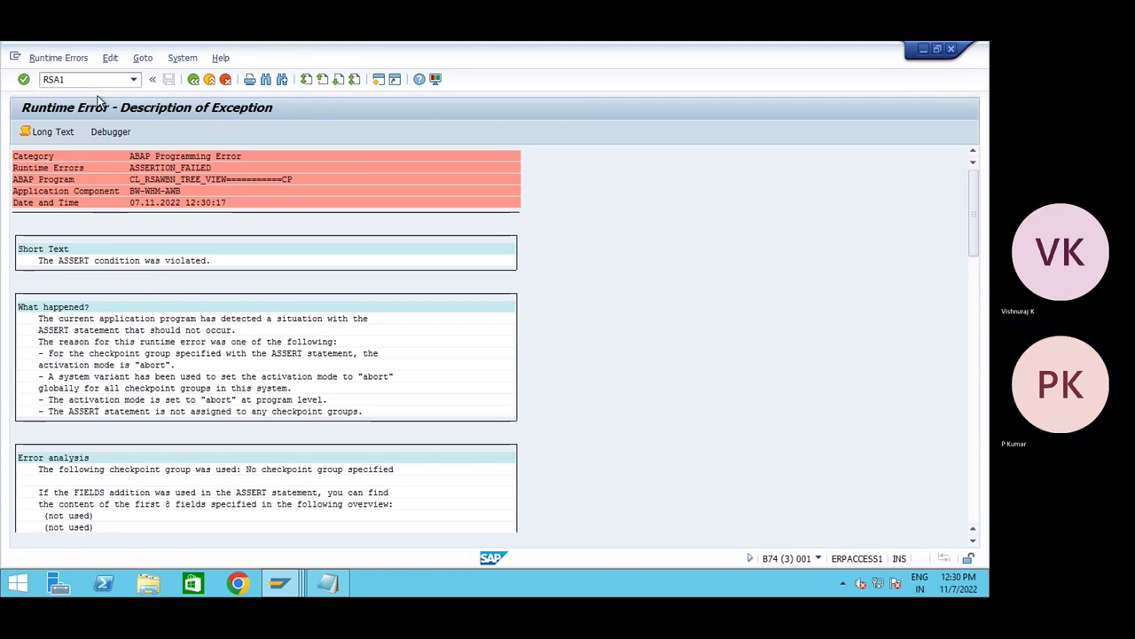
key("Return")
type("RSA1")
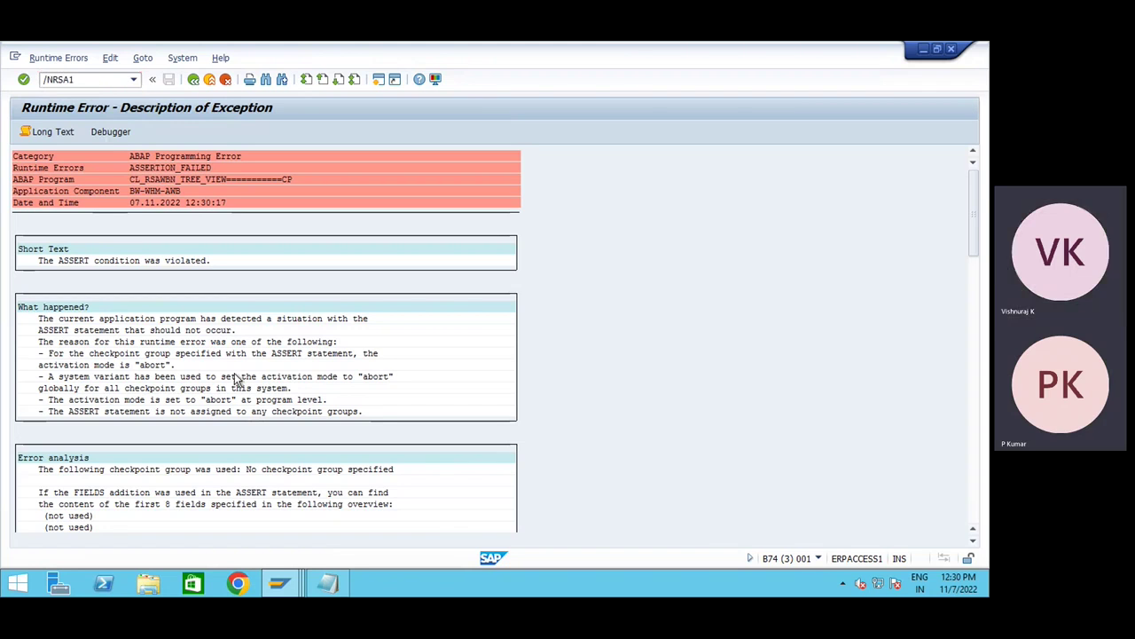
key("Return")
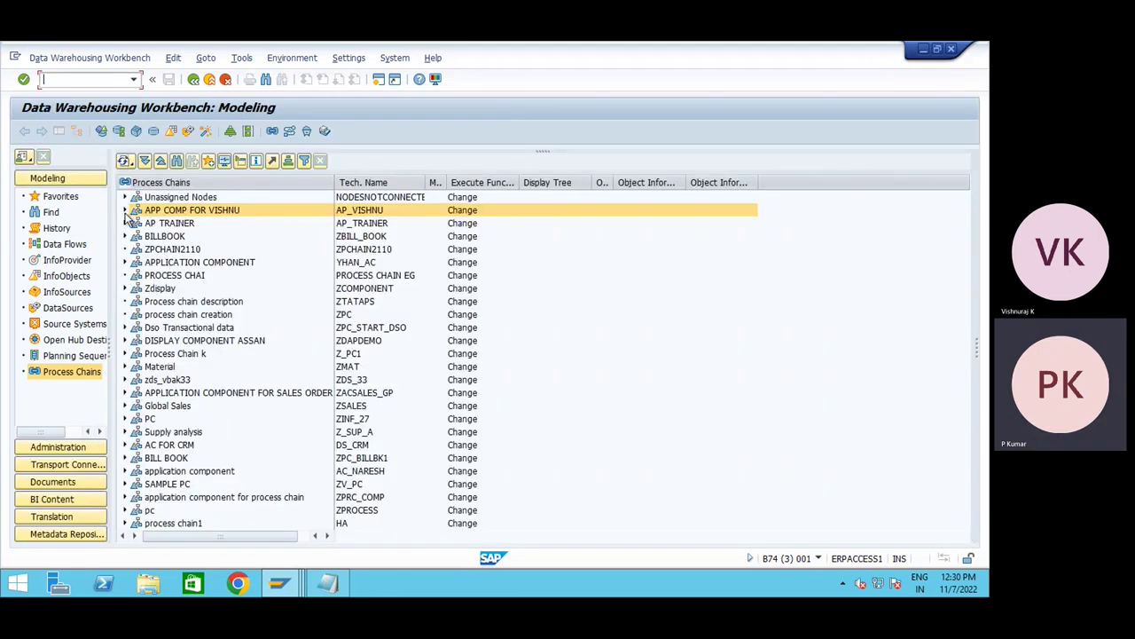
left_click(126, 212)
left_click(125, 211)
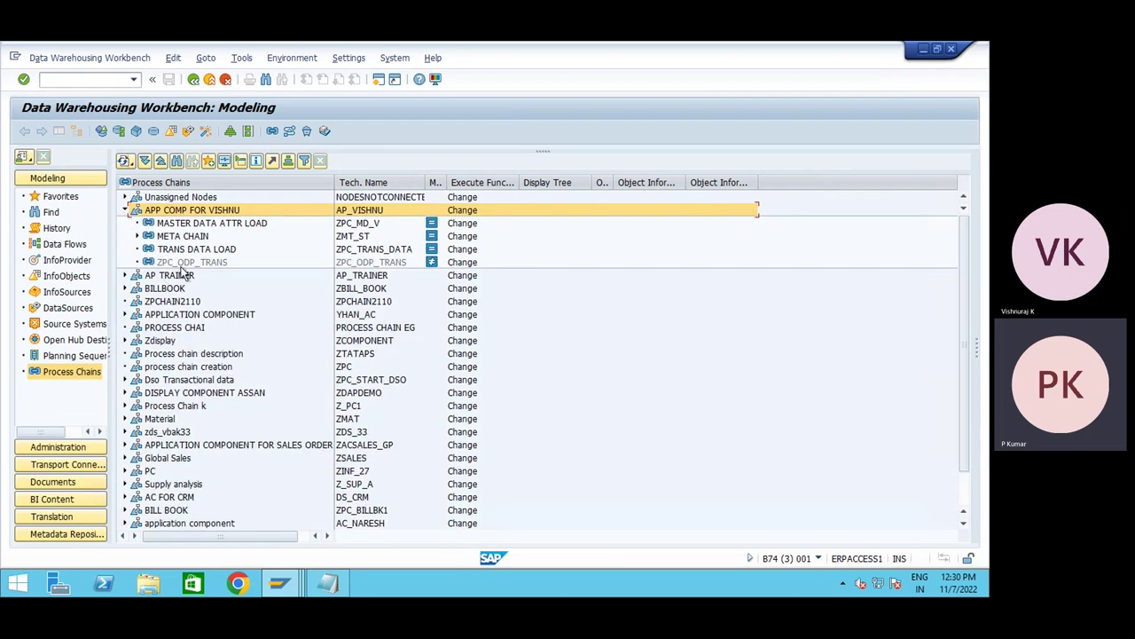
double_click(188, 263)
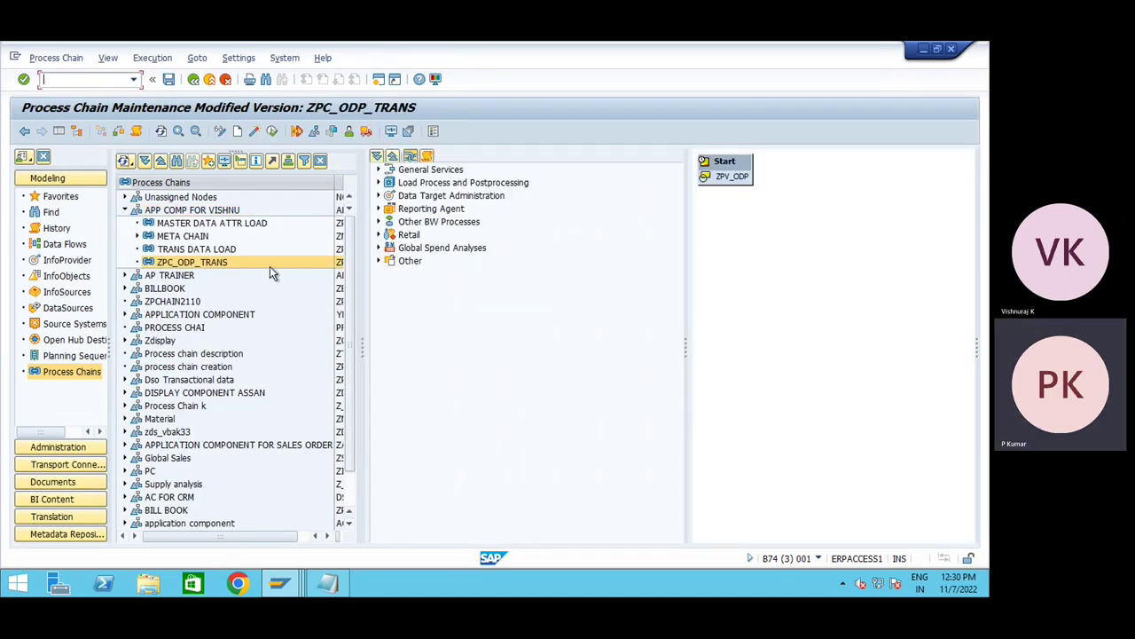
left_click(59, 131)
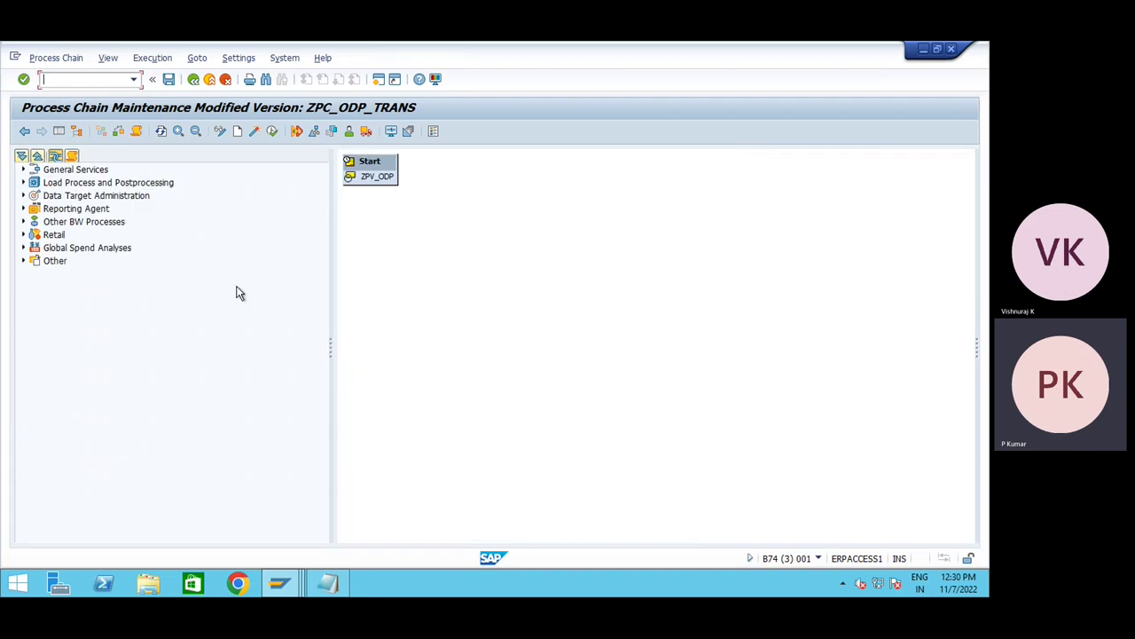
- Insert a Data Transfer Process with DTP_003N85L4PBG7CFGMJM2QXJZ10 into the chain without displaying the other chains that use it
left_click(24, 182)
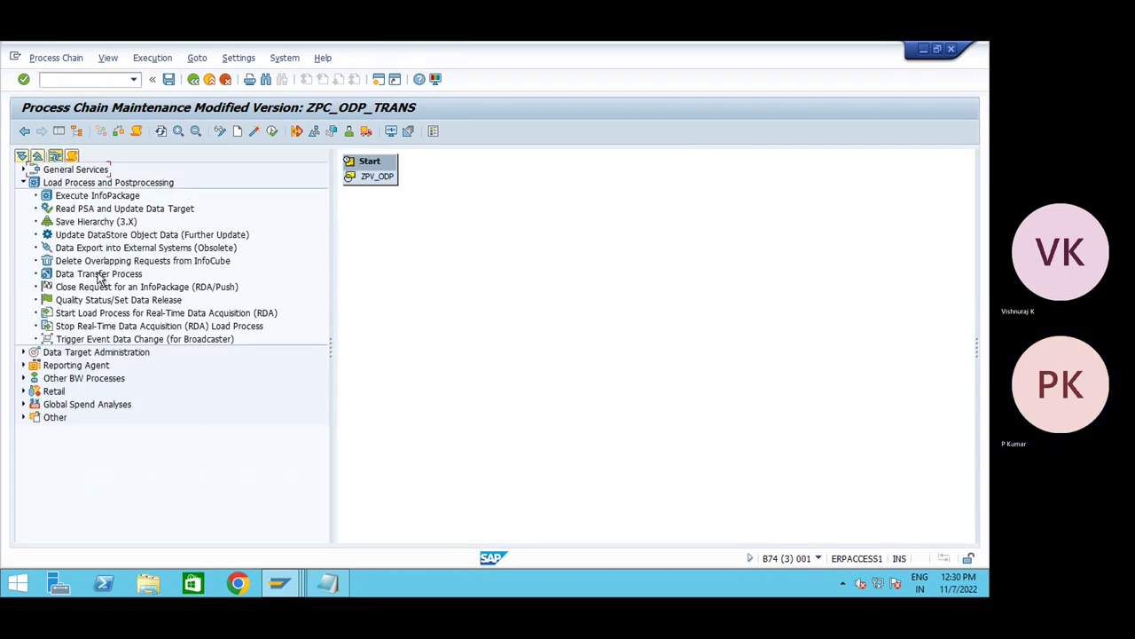
left_click_drag(100, 280, 464, 282)
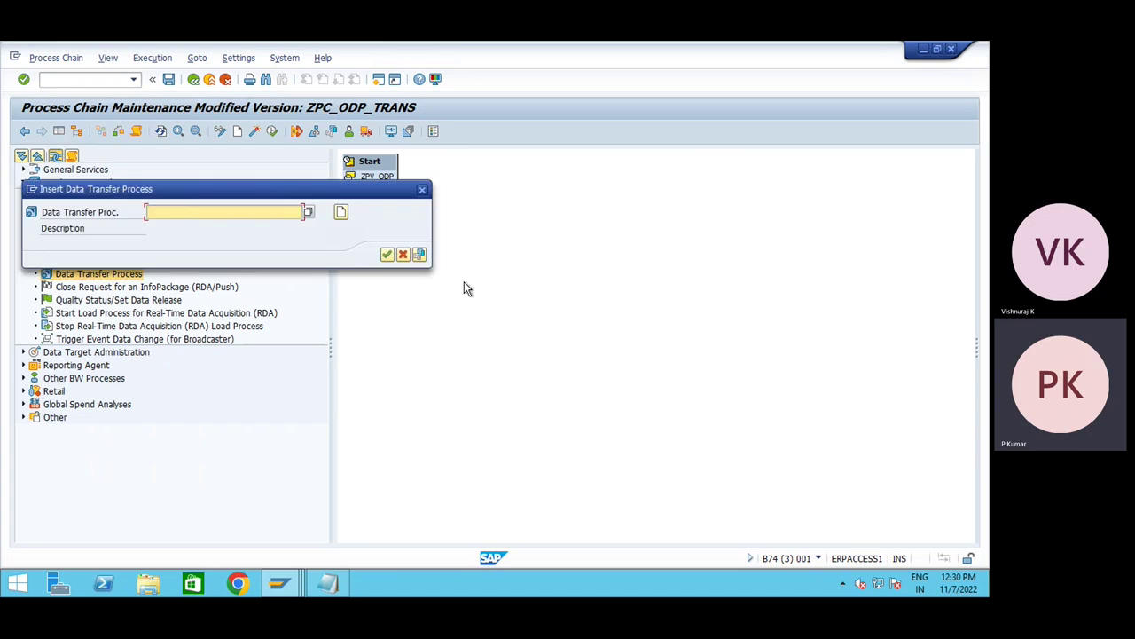
left_click(308, 212)
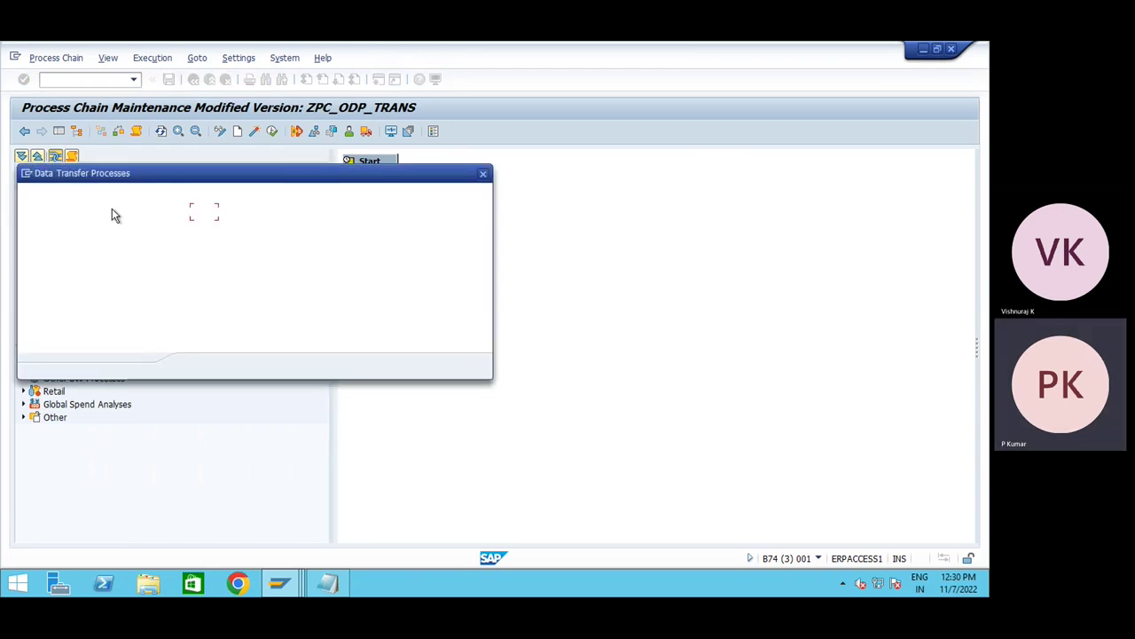
left_click(196, 366)
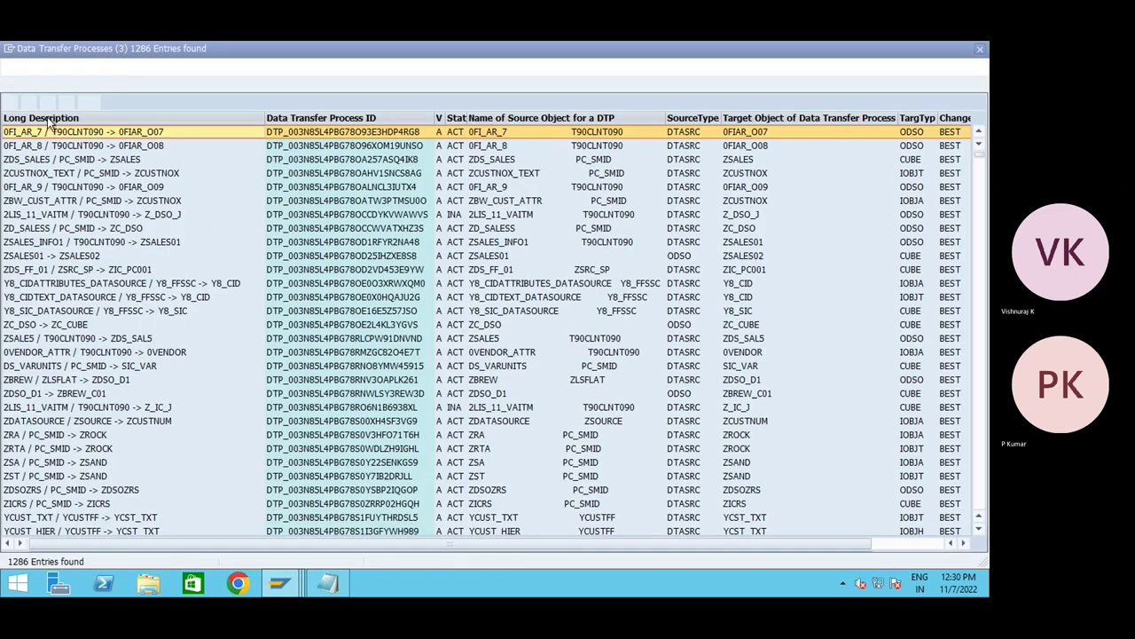
key("ctrl+f")
type("DTP_003N85L4PBG7CFGMJM2QXJZ10")
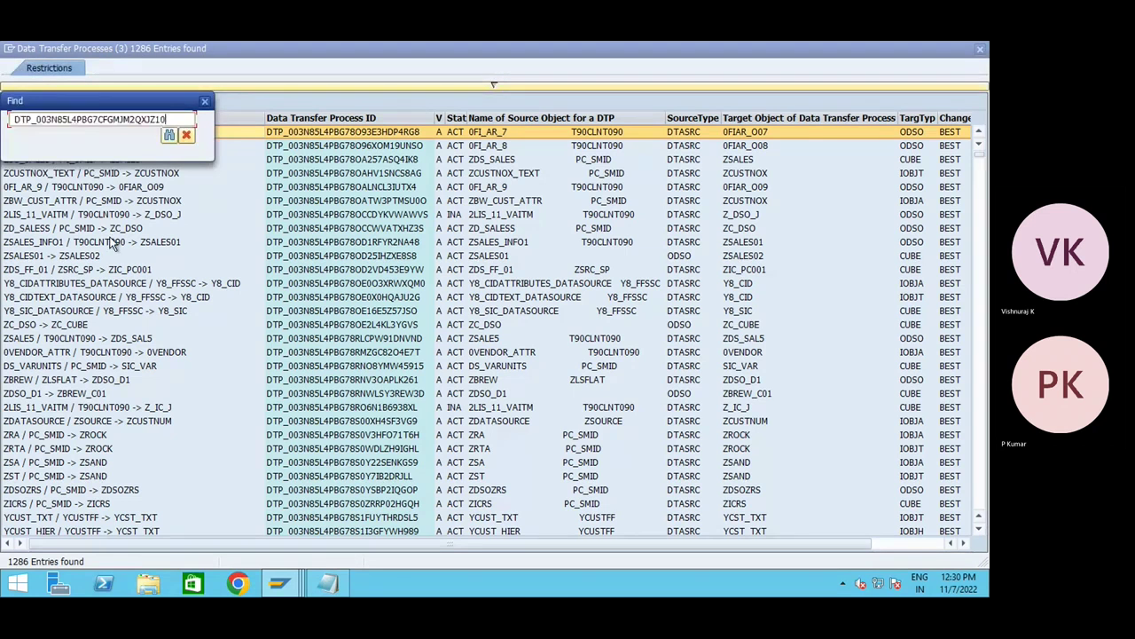
key("Return")
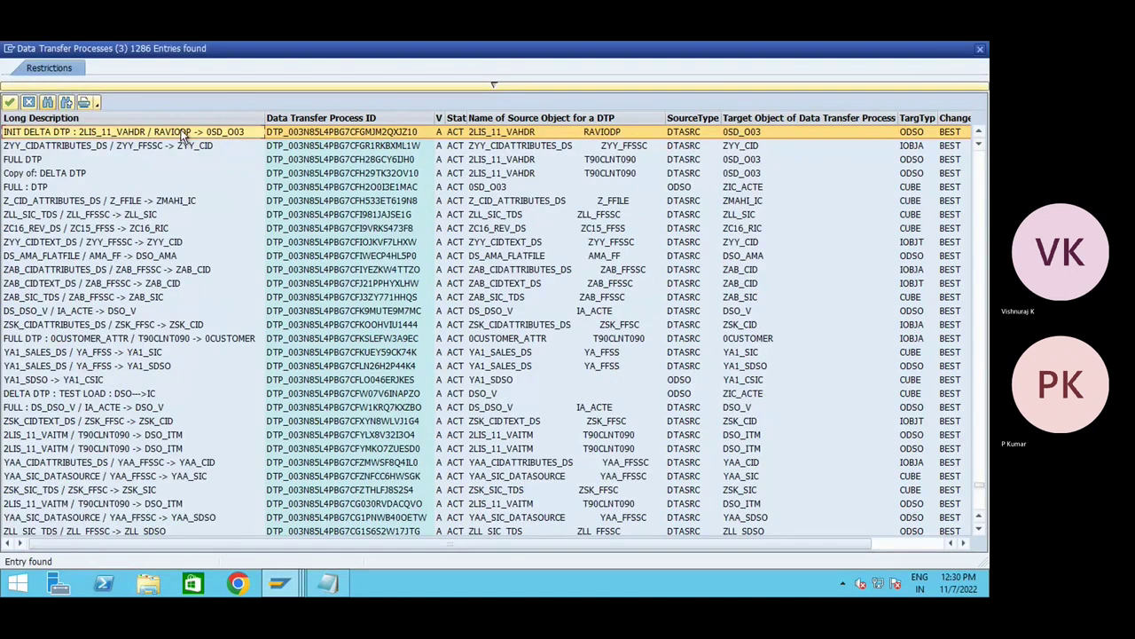
double_click(181, 132)
left_click(386, 254)
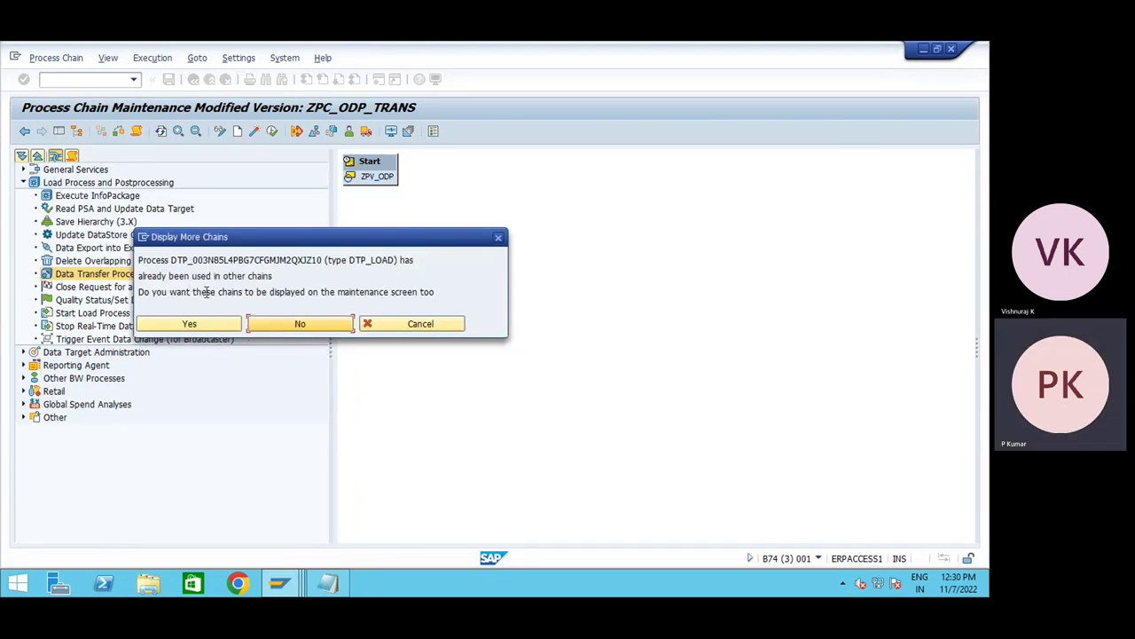
left_click(281, 330)
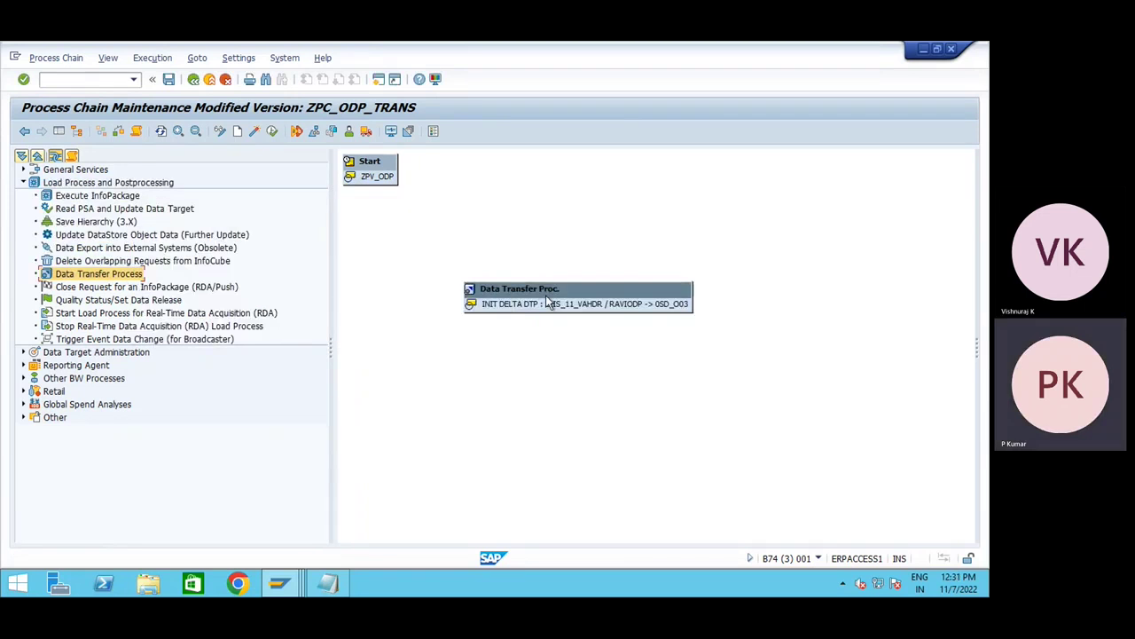
- Place the INIT DELTA data transfer node below the ZPV_ODP start node and link the start to it
left_click(443, 304)
left_click(376, 162)
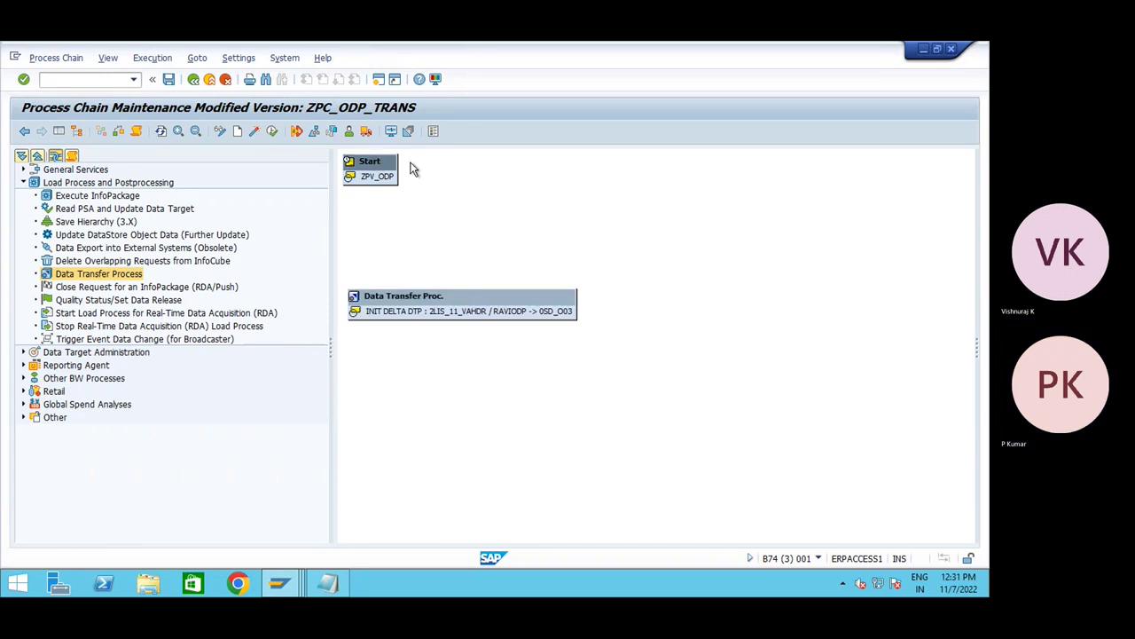
left_click_drag(411, 169, 464, 297)
right_click(483, 310)
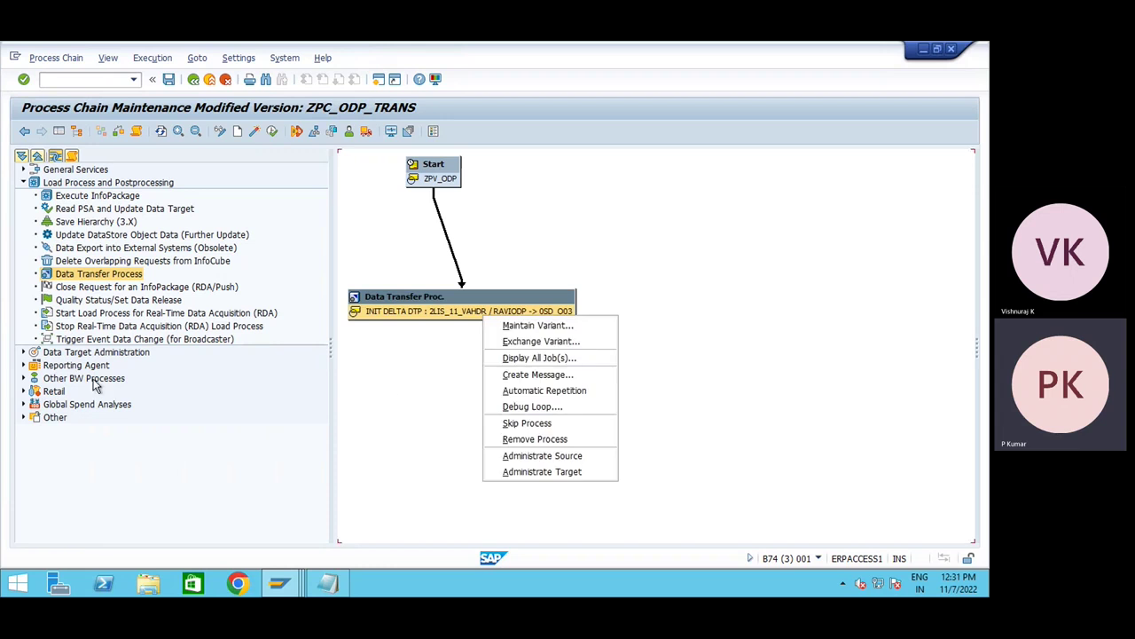
left_click(213, 446)
- Add an Activate DataStore Object Data process below the data transfer node and bring up its list of variants
left_click(24, 352)
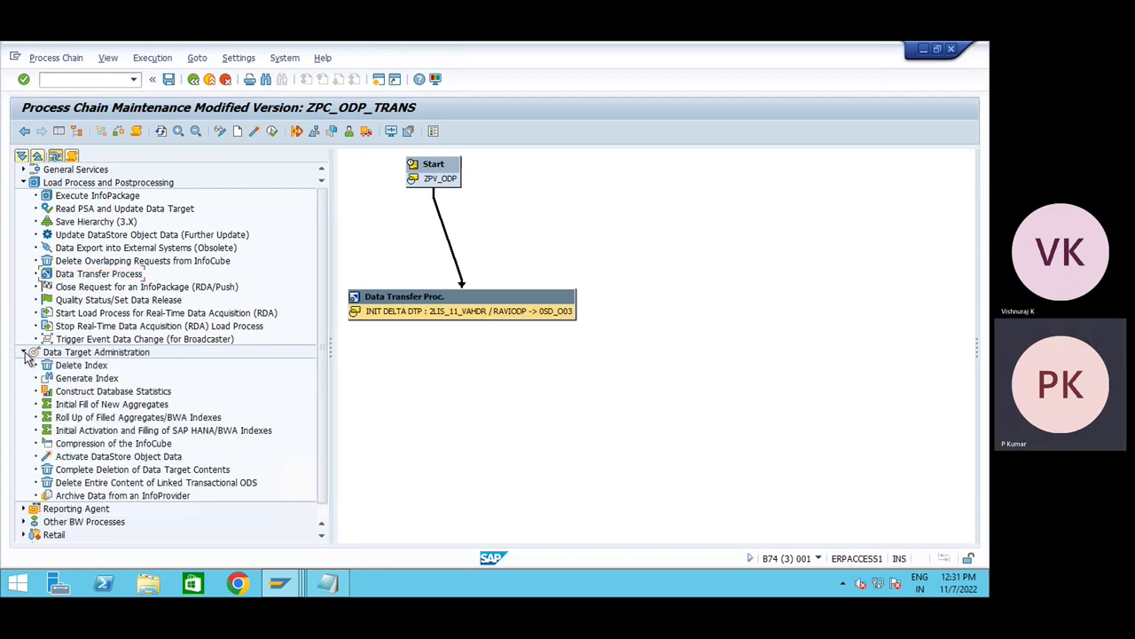
left_click_drag(91, 461, 492, 405)
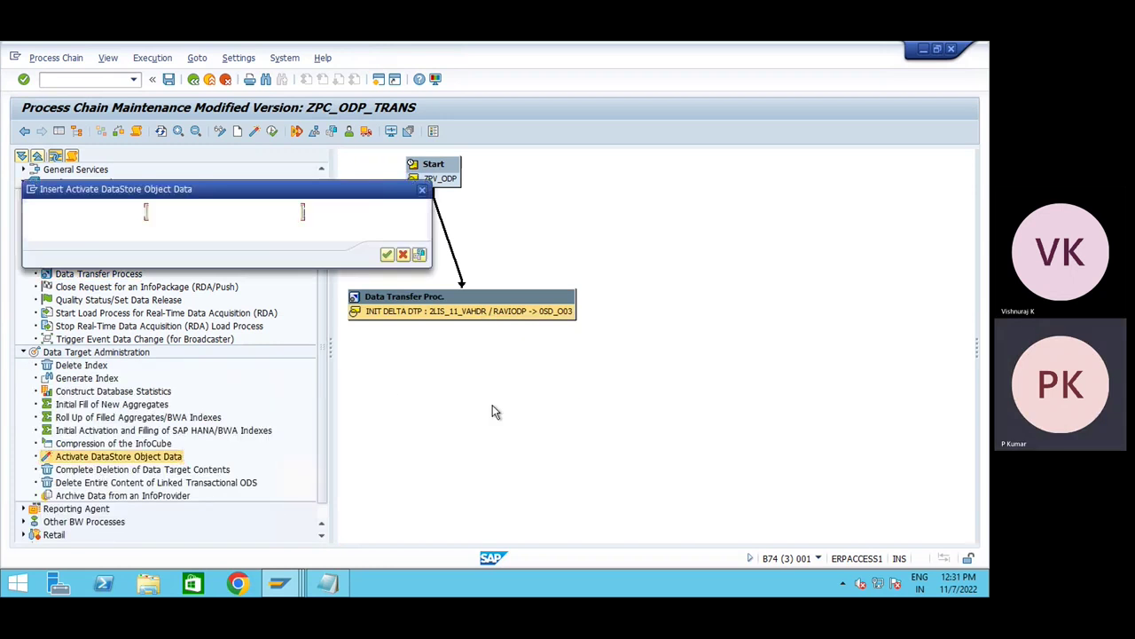
left_click(307, 212)
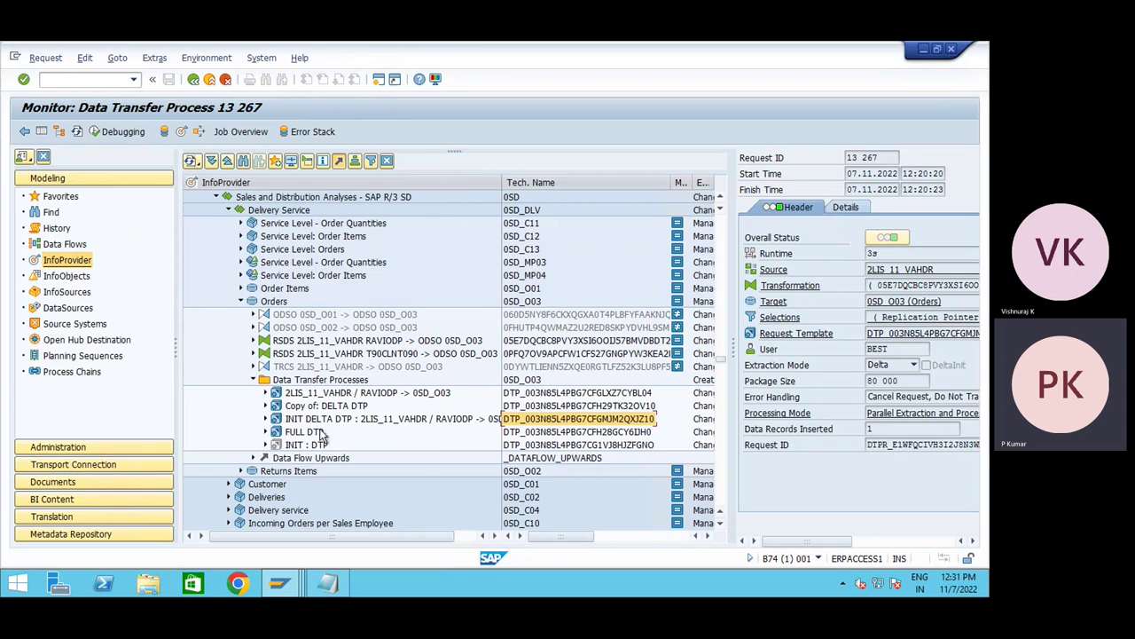
- Check the INIT DELTA DTP and the technical name of Orders in the InfoProvider tree of the other session
left_click(266, 419)
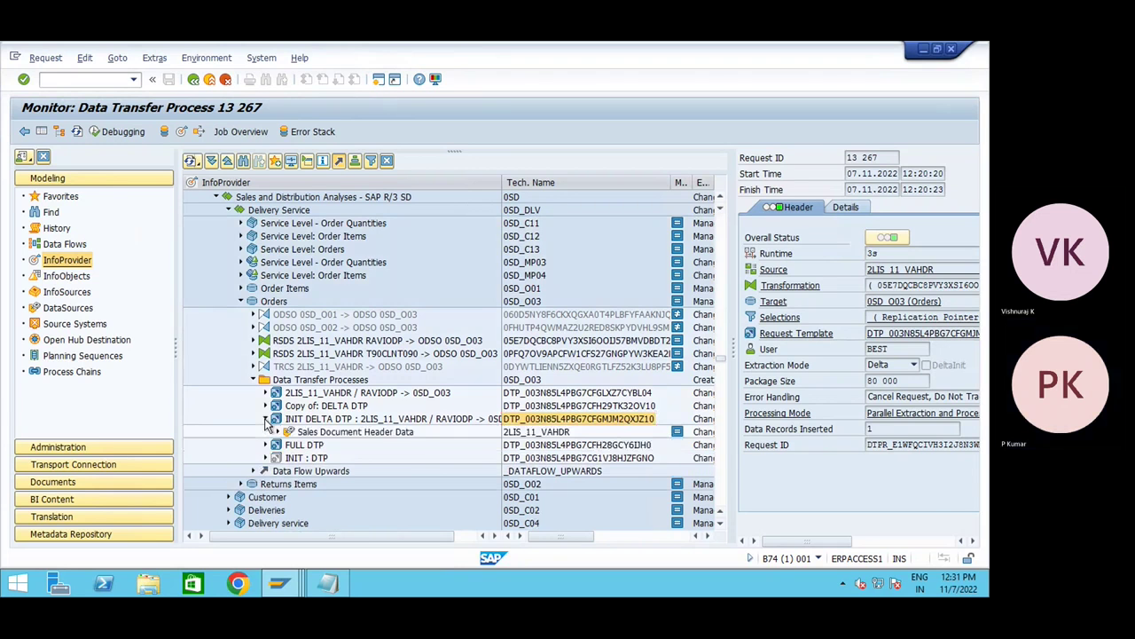
left_click(266, 418)
left_click(265, 418)
left_click(523, 301)
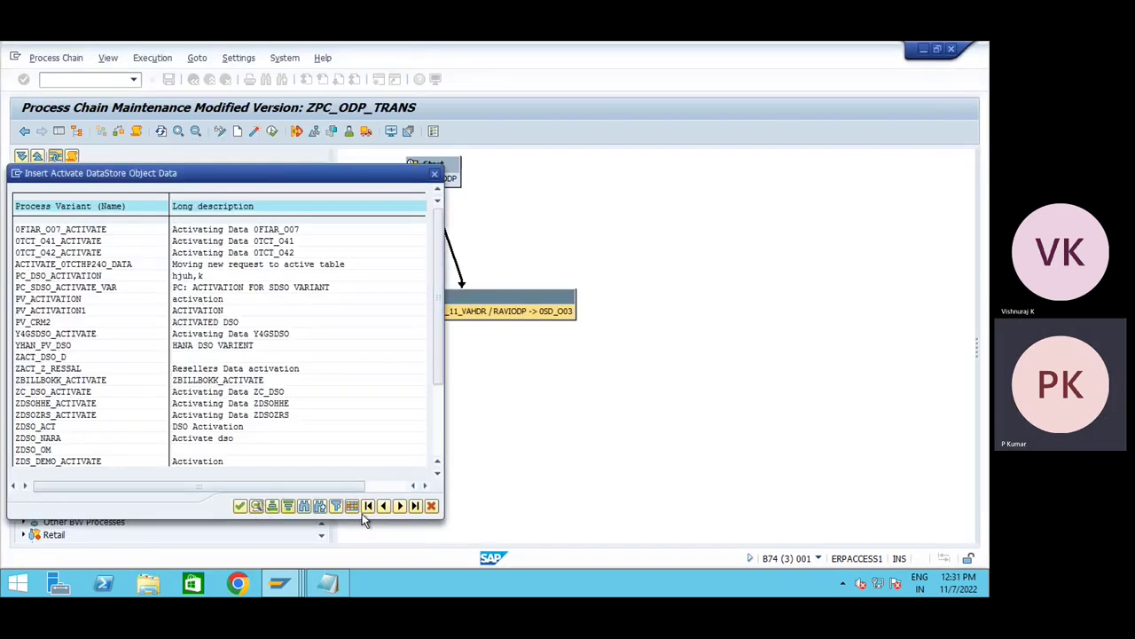
- Search the activation variants for 0SD_O03 and insert ZV_0SD_O03 into the chain without displaying other chains
left_click(304, 506)
type("0SD_O03")
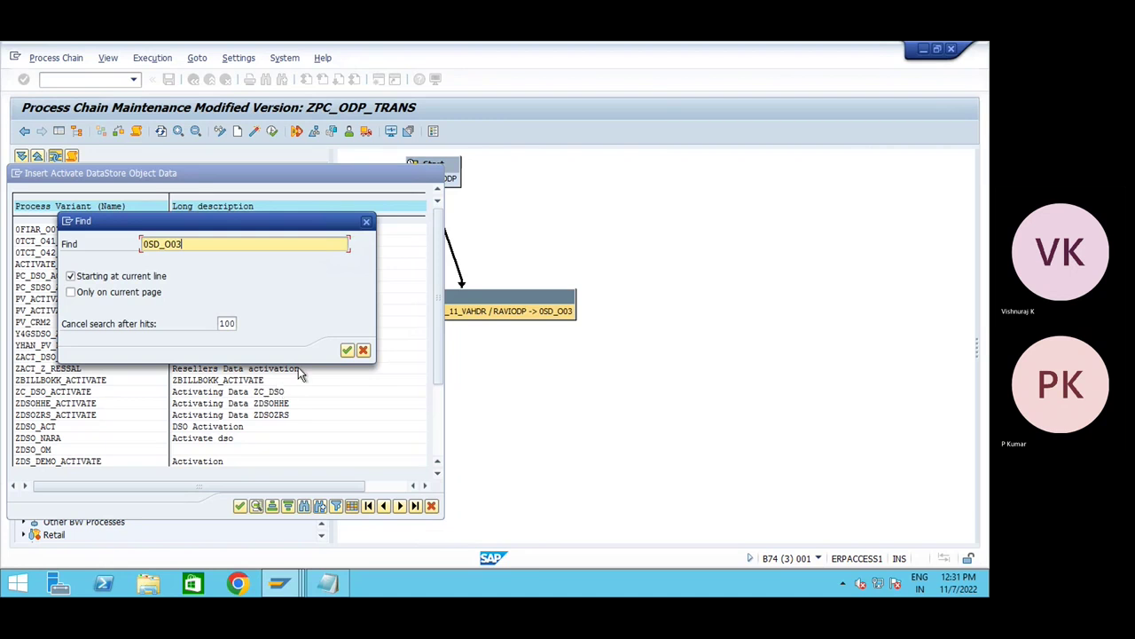
left_click(346, 350)
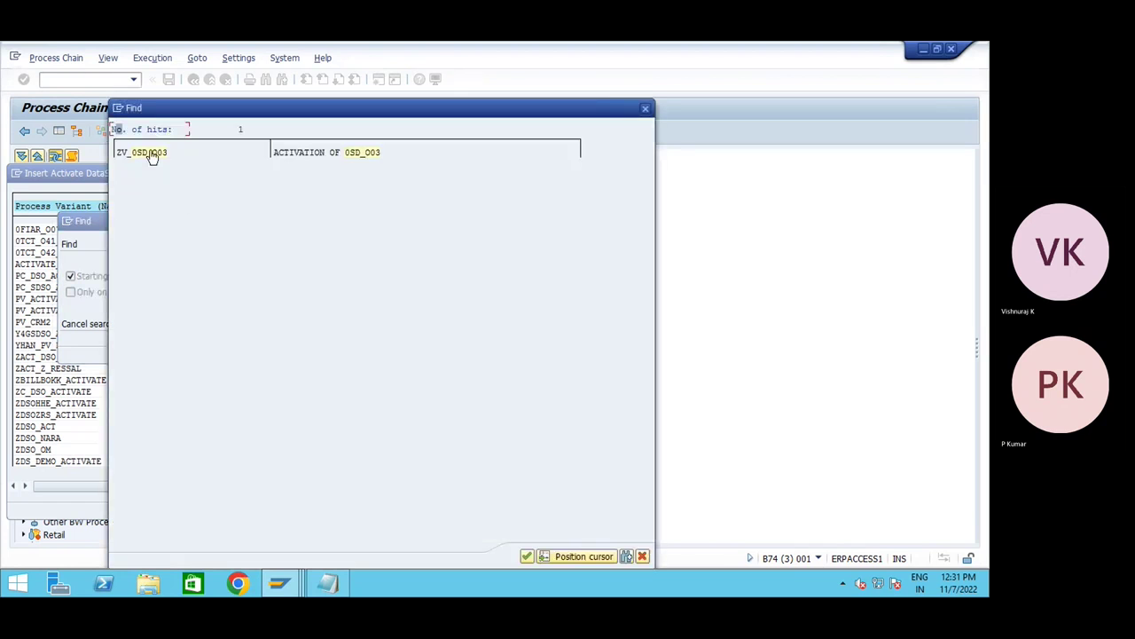
double_click(337, 154)
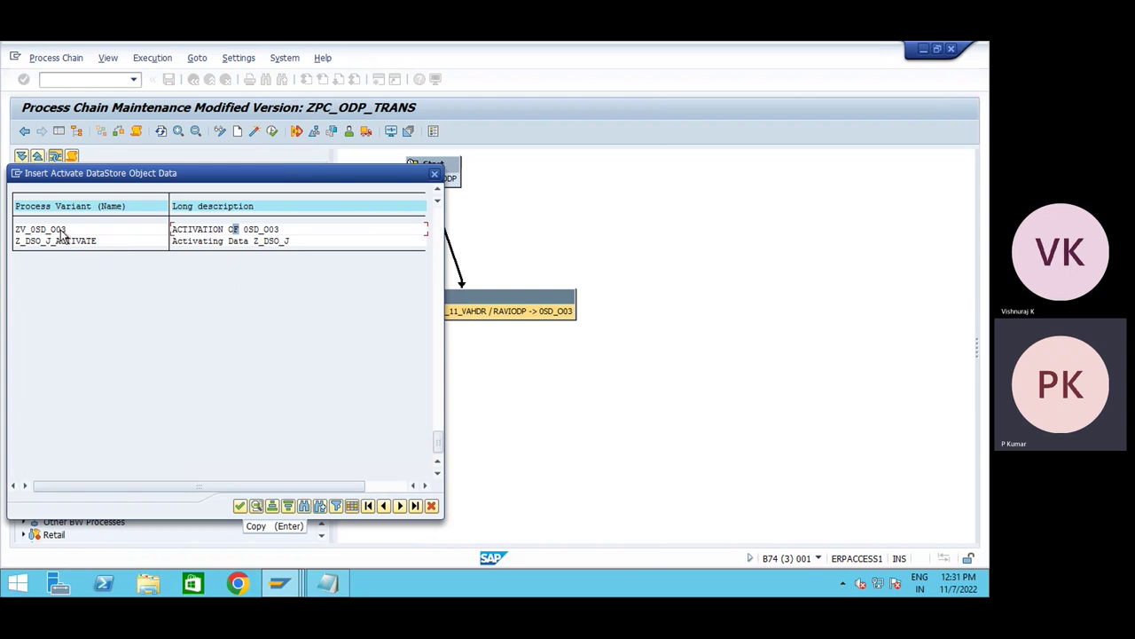
left_click(240, 506)
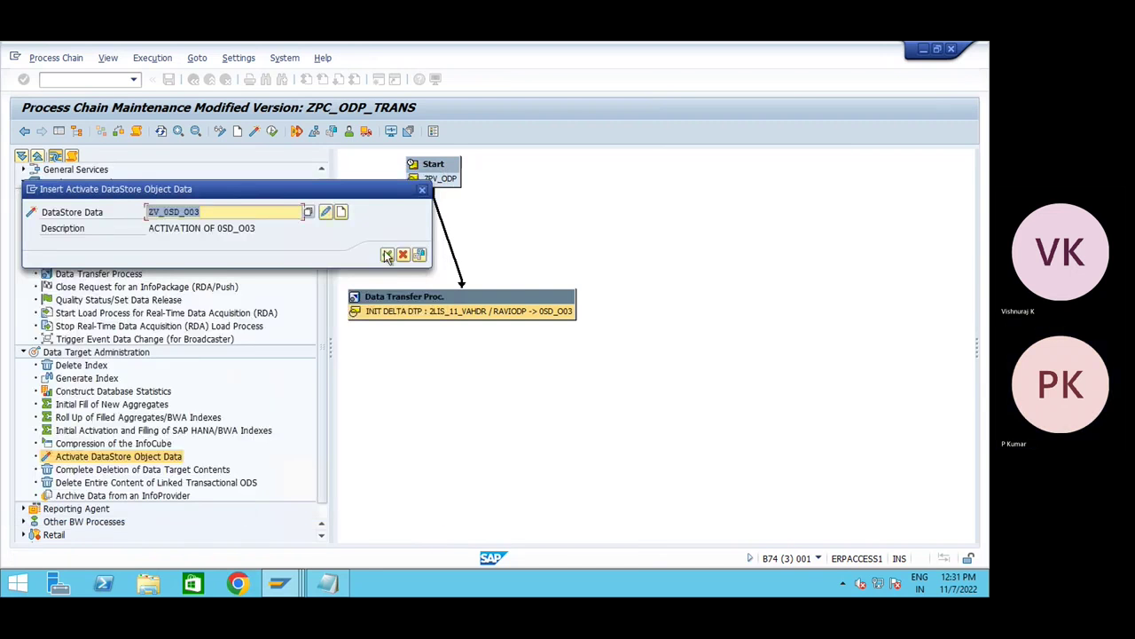
left_click(388, 256)
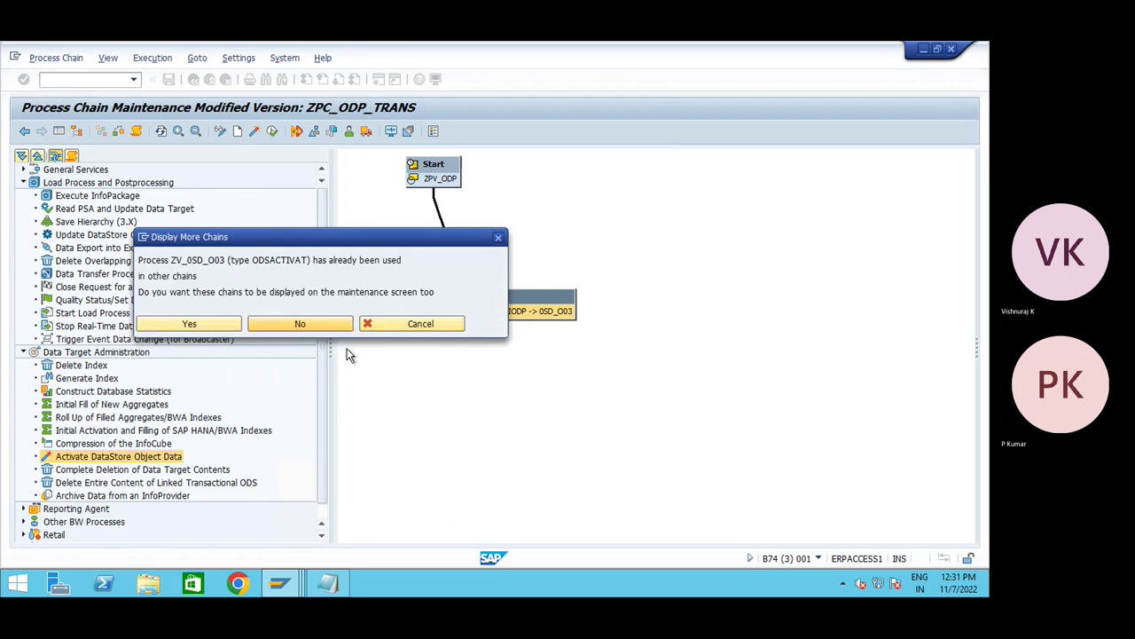
left_click(306, 325)
- Place the DataStore Data node under the data transfer node and connect the two with a success link
left_click(544, 414)
left_click_drag(495, 396, 433, 365)
left_click_drag(461, 309, 465, 340)
left_click_drag(465, 382, 466, 382)
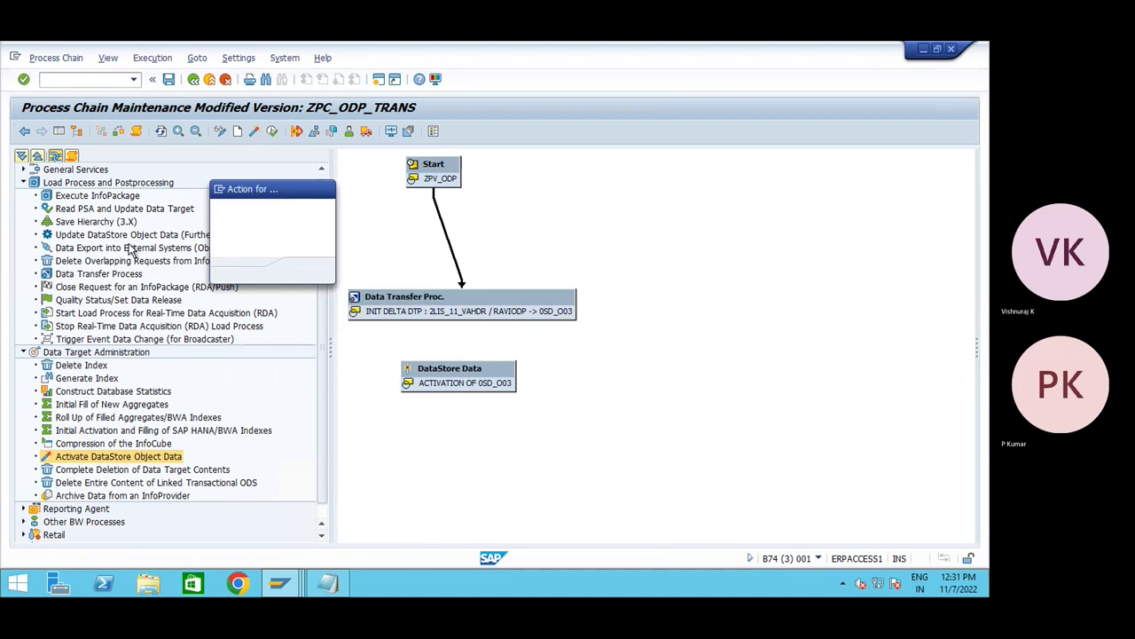
left_click(307, 270)
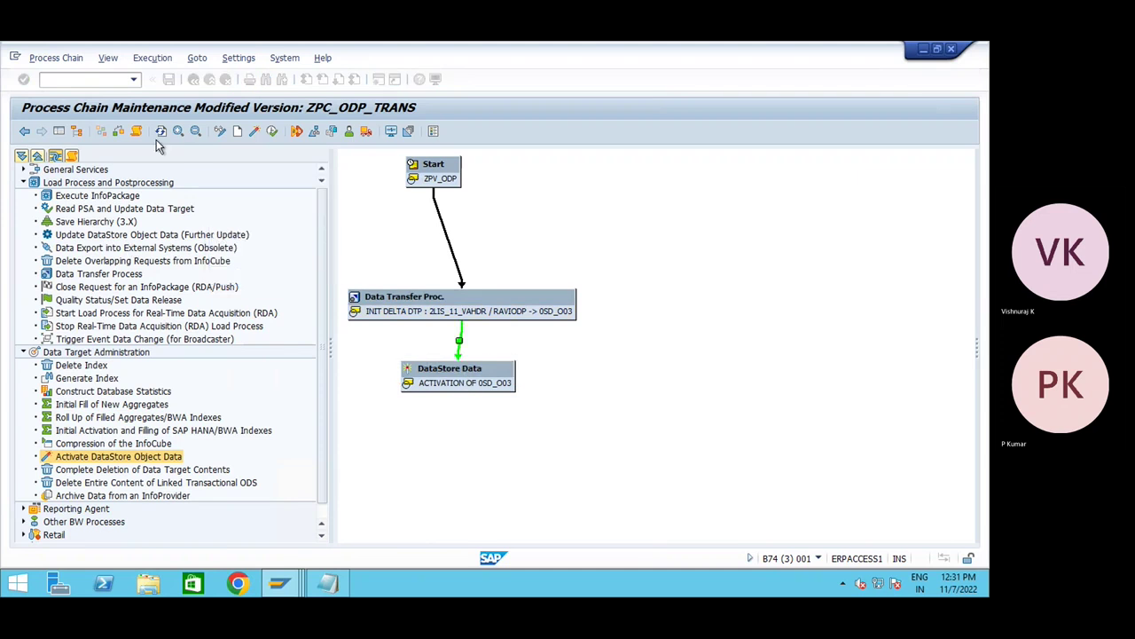
- Check the ZPC_ODP_TRANS chain and activate it
left_click(119, 132)
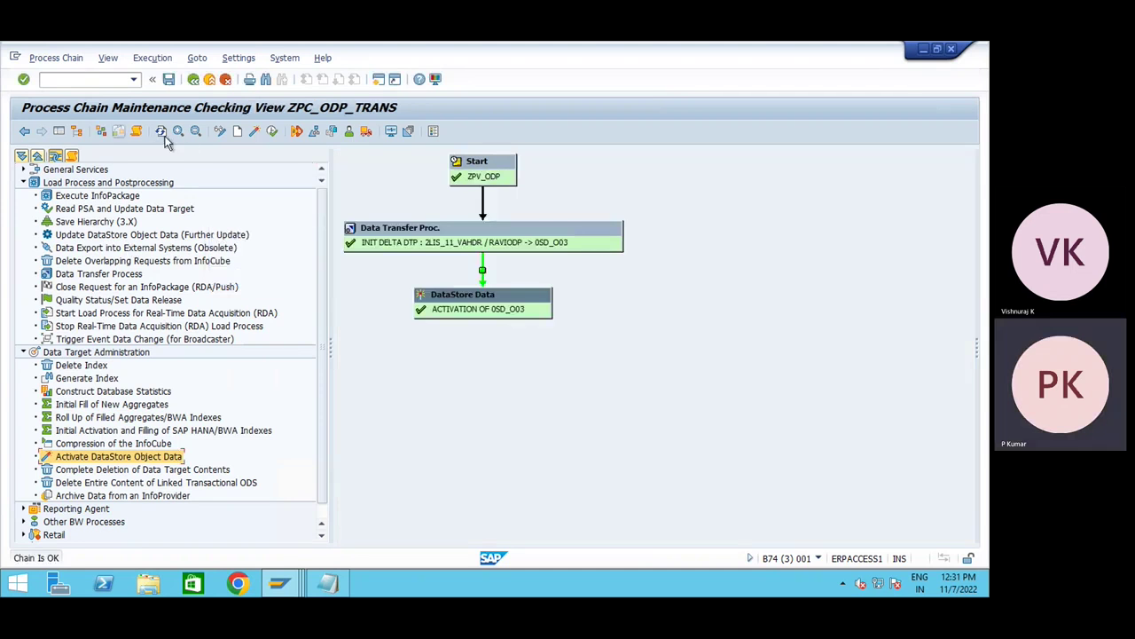
left_click(253, 132)
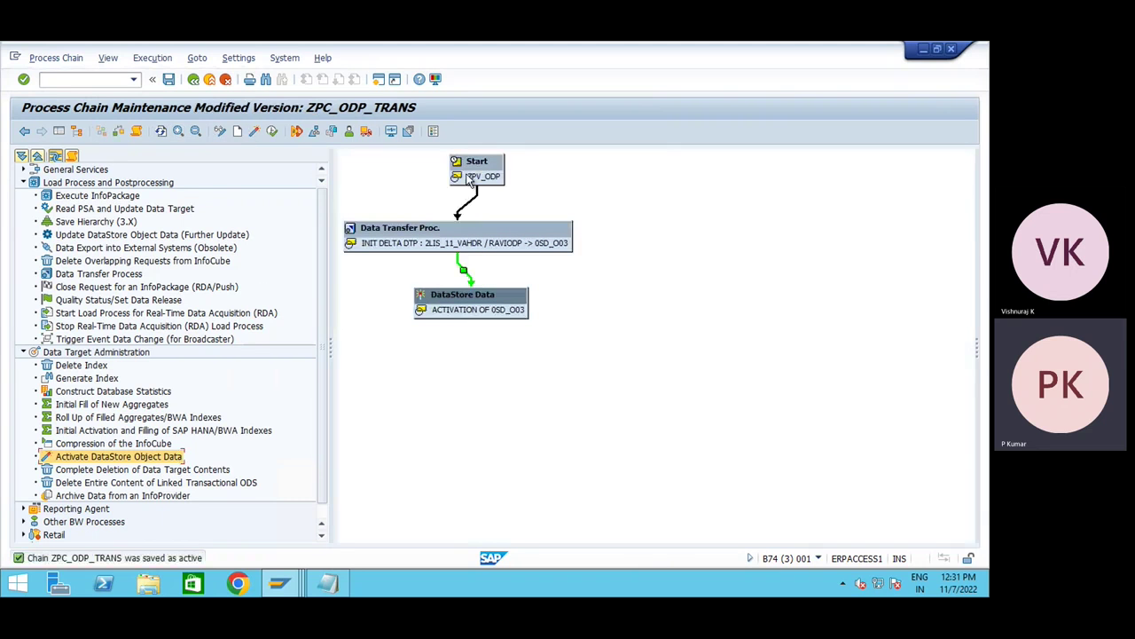
- Review the direct scheduling start time options of the ZPV_ODP start process and close them without changes
right_click(470, 177)
left_click(516, 183)
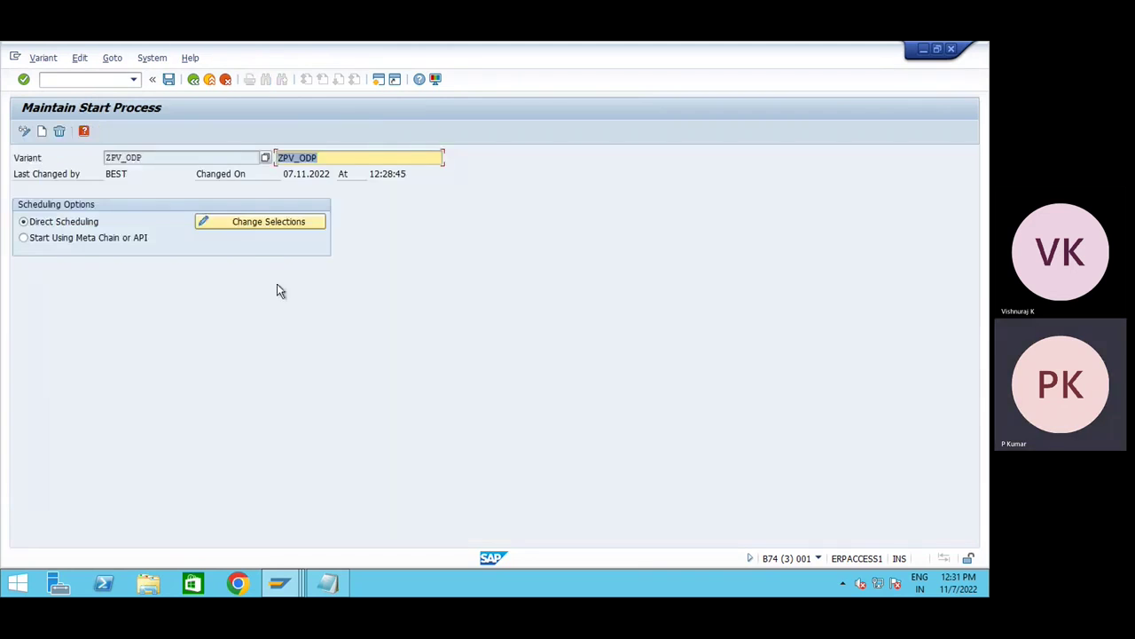
left_click(238, 222)
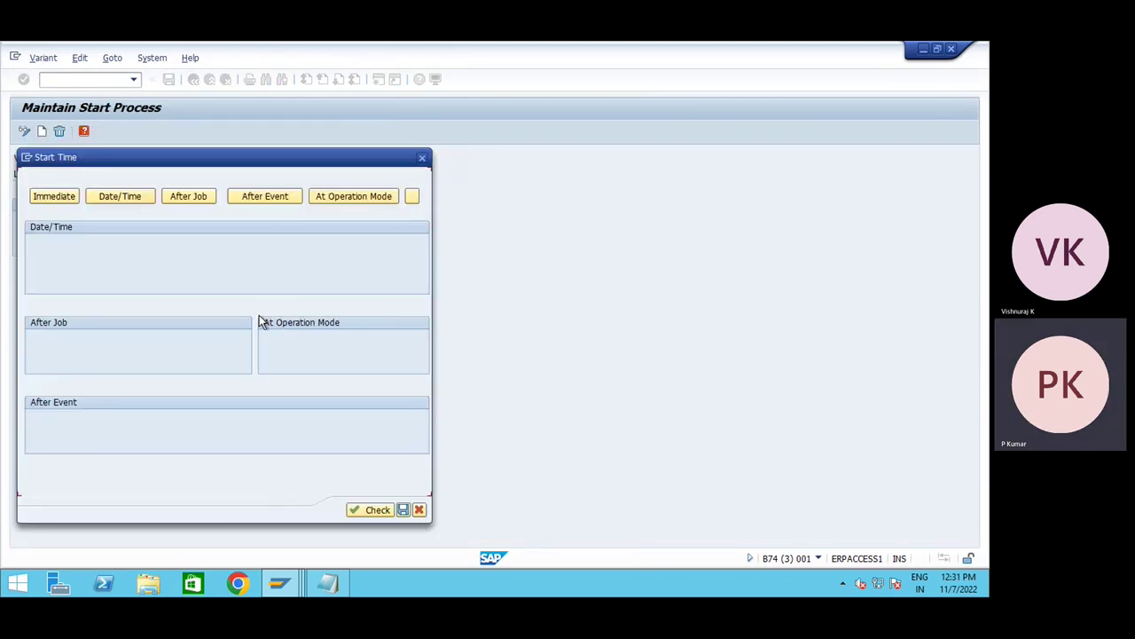
left_click(422, 158)
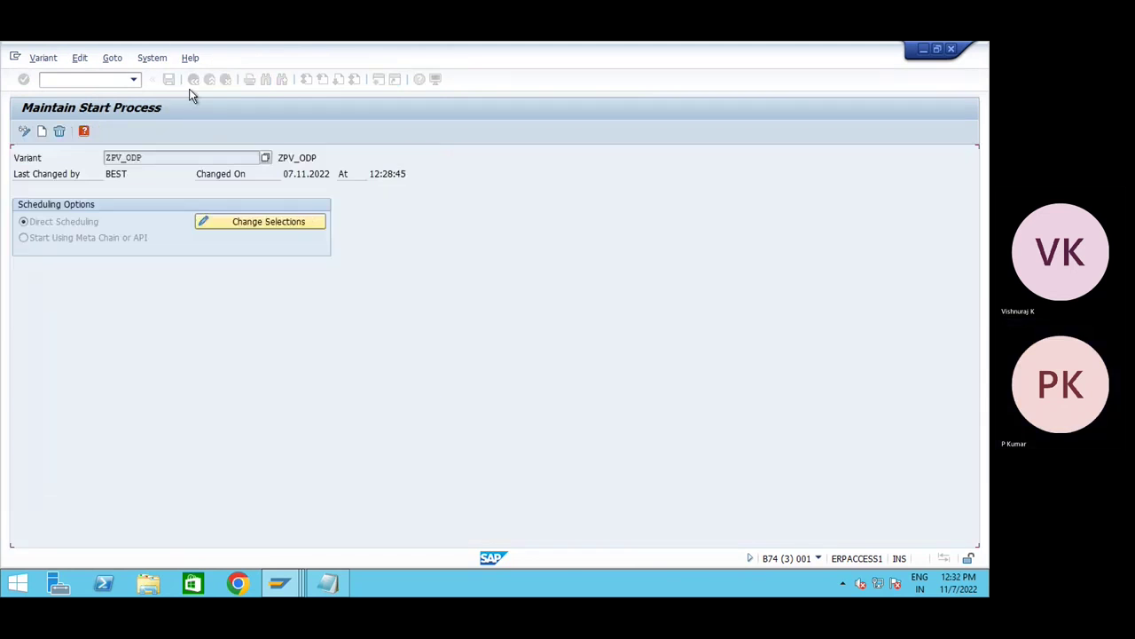
- Leave the start process maintenance and open the active version of process chain ZPC_ODP_TRANS from the process chain tree
key("F3")
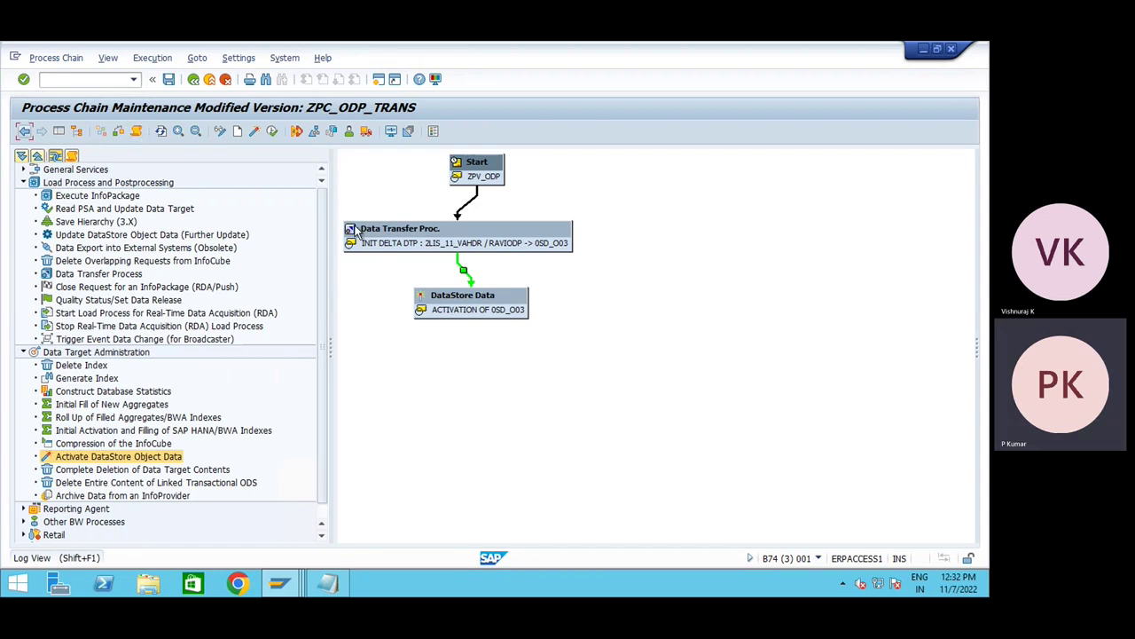
left_click(211, 79)
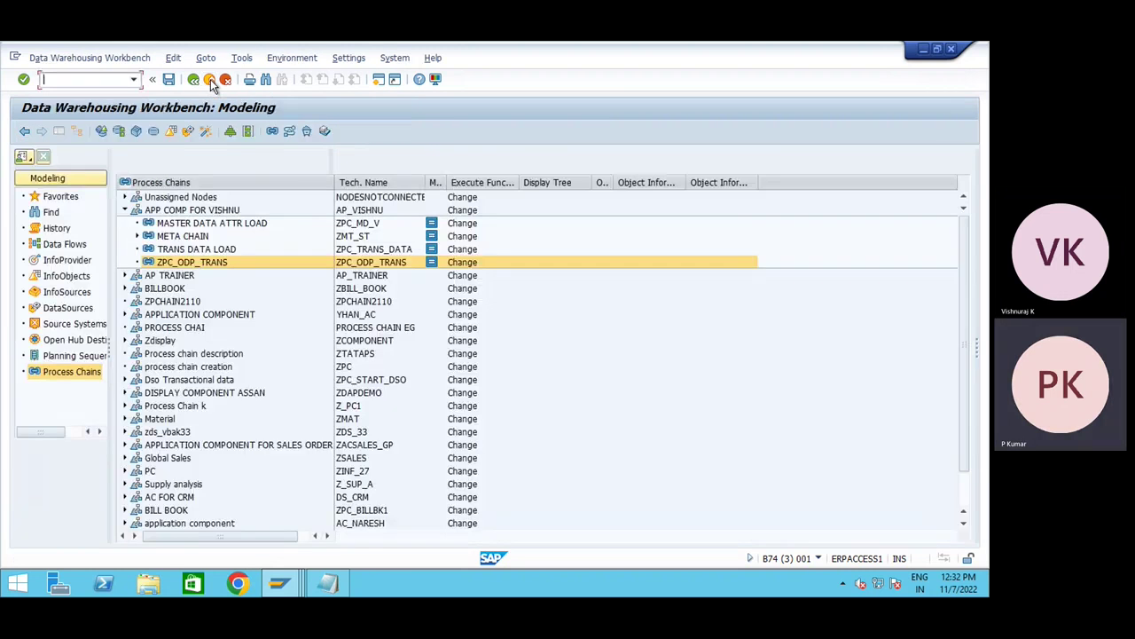
double_click(198, 268)
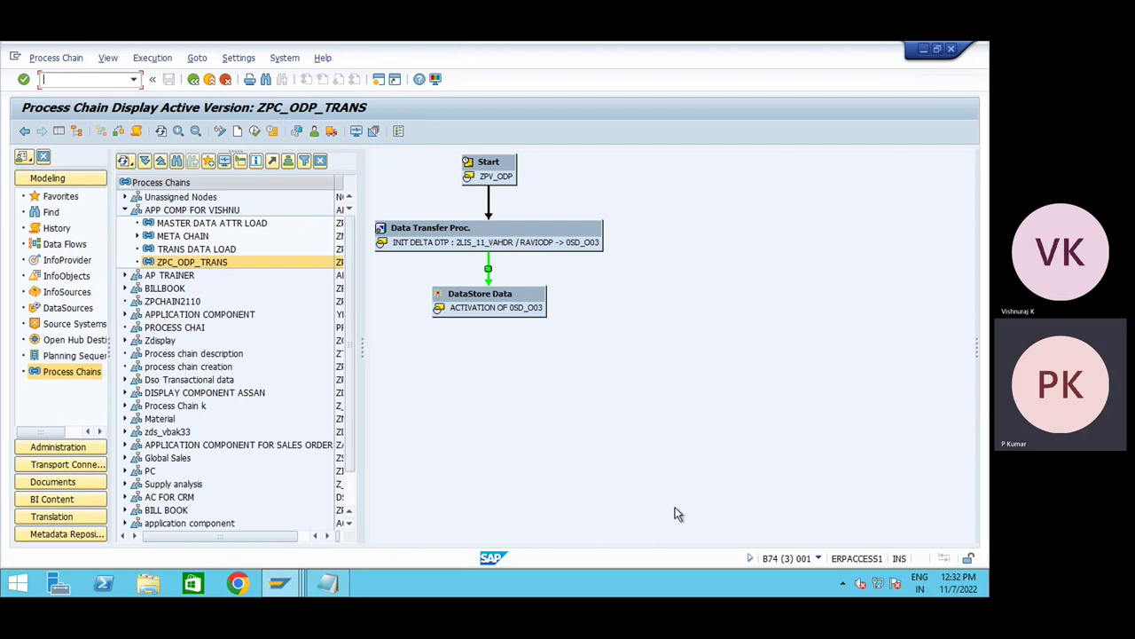
- Switch to the ER7 session showing the standard order header data and exit the order without changes
key("alt+Tab")
key("alt+Tab")
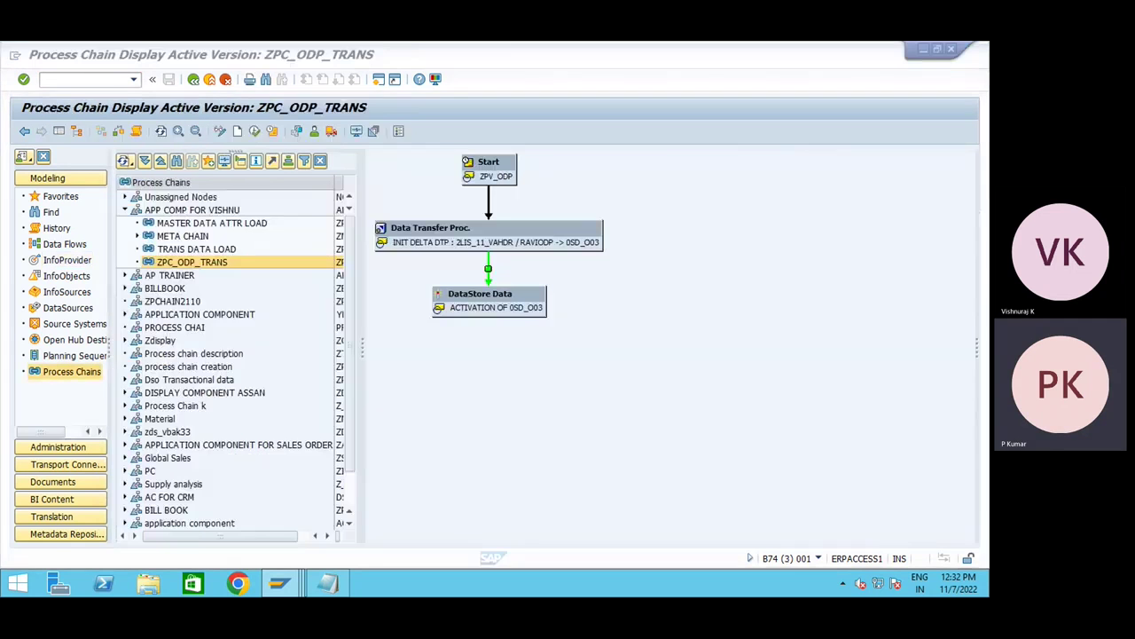
left_click(269, 590)
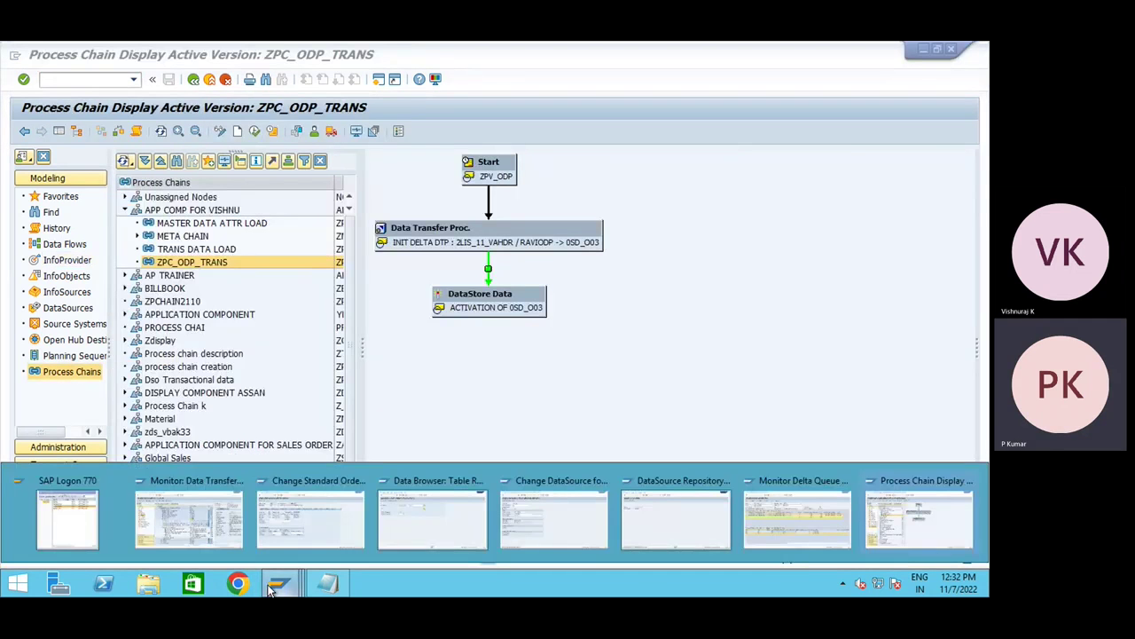
left_click(311, 526)
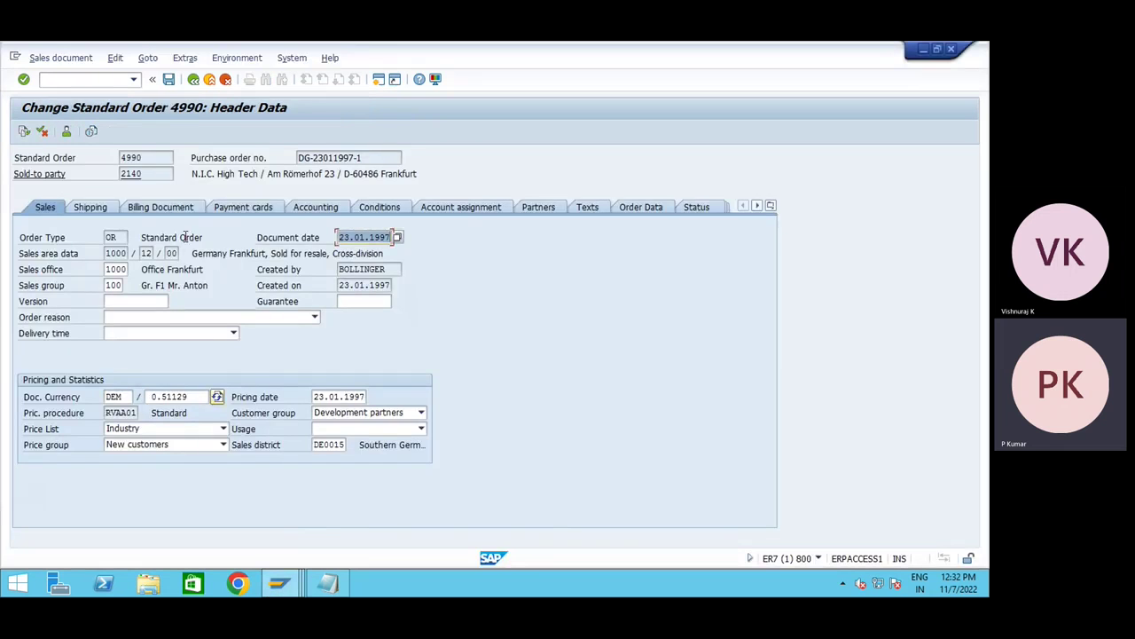
left_click(193, 79)
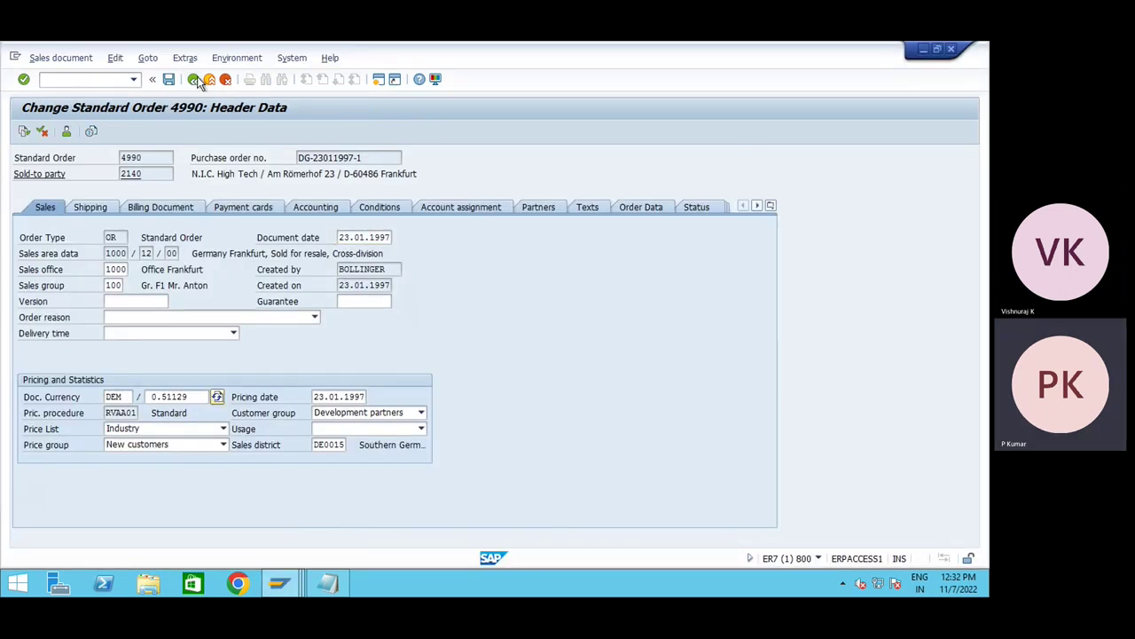
left_click(210, 79)
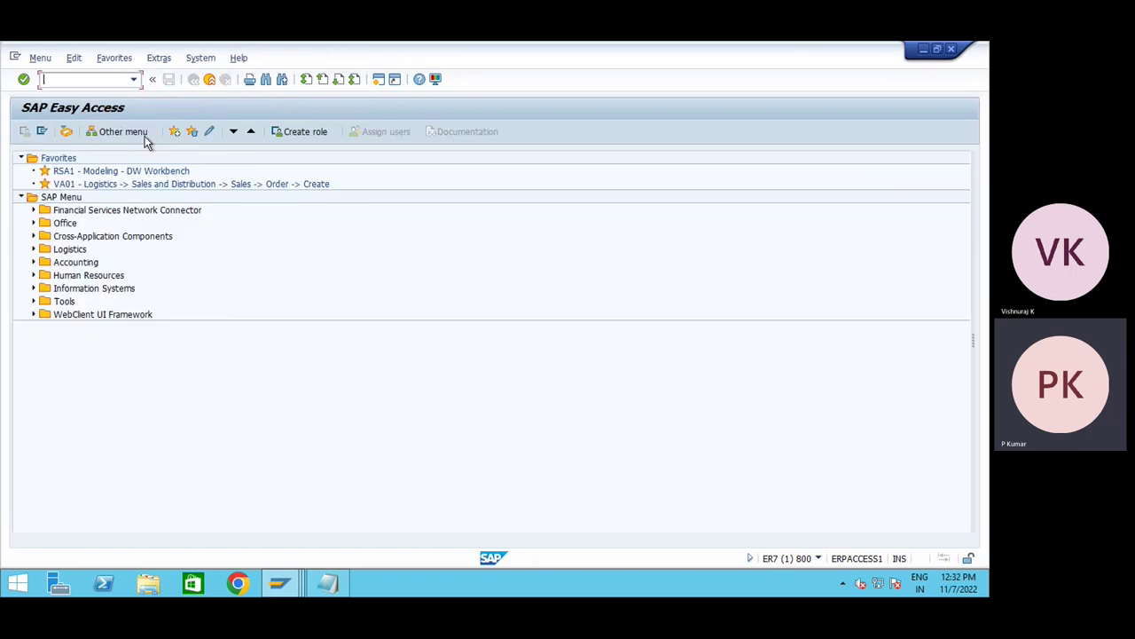
type("VA03")
key("Return")
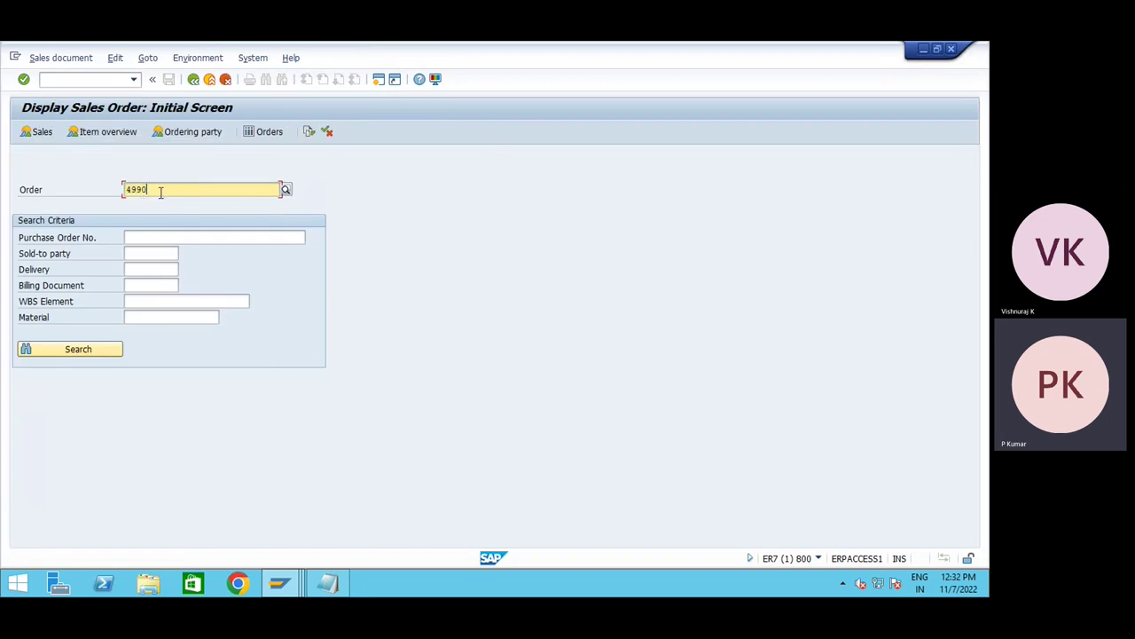
key("Return")
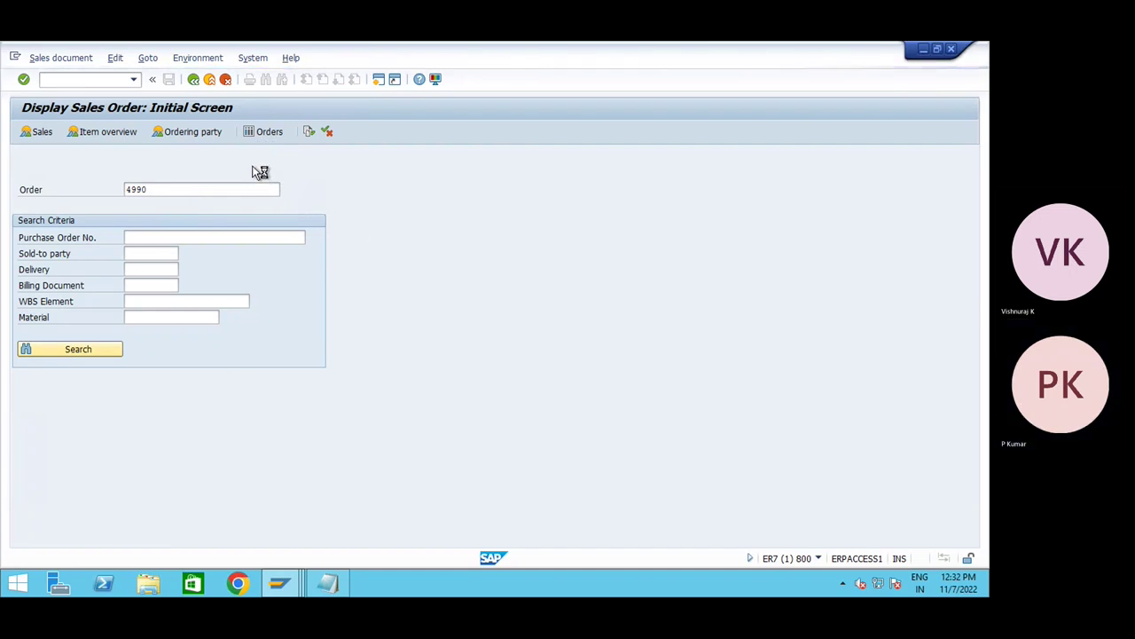
left_click(14, 58)
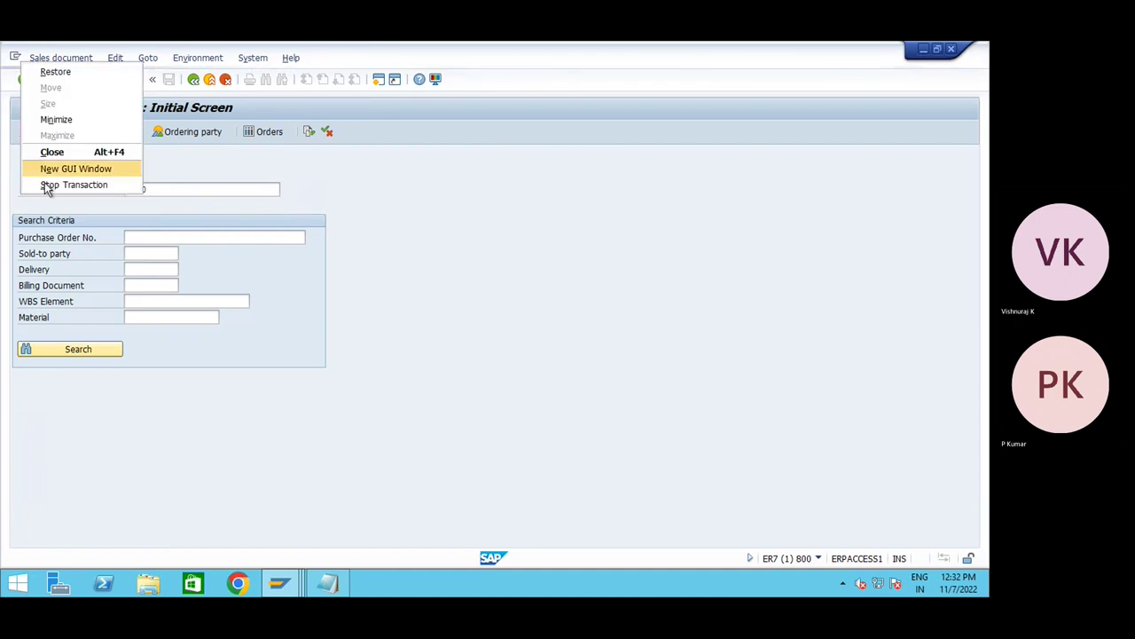
left_click(55, 168)
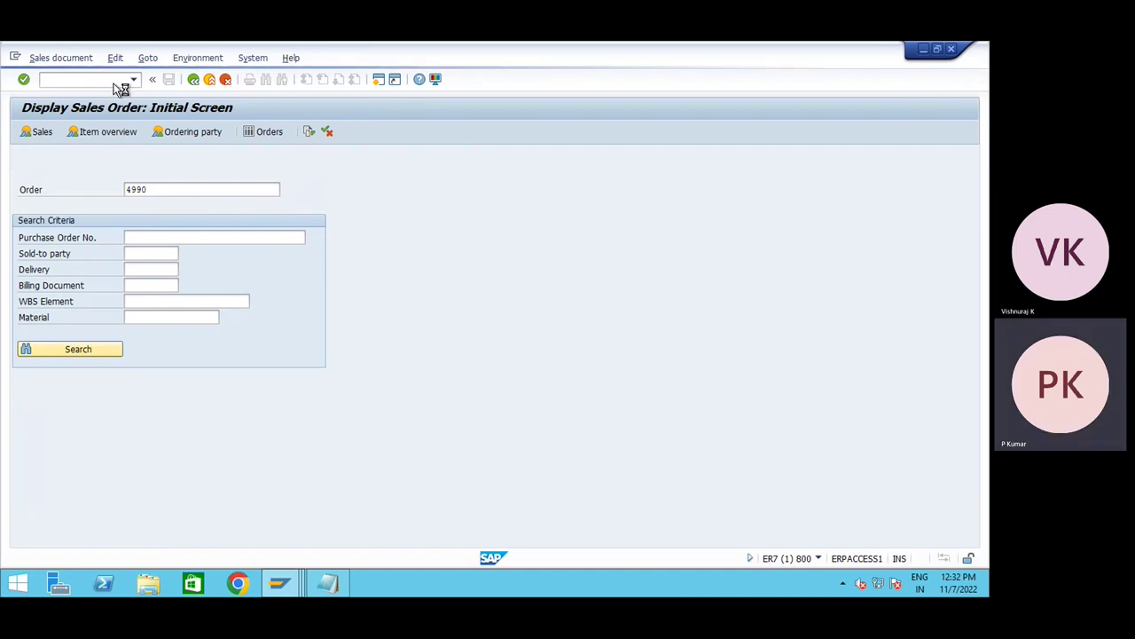
left_click(14, 57)
left_click(53, 185)
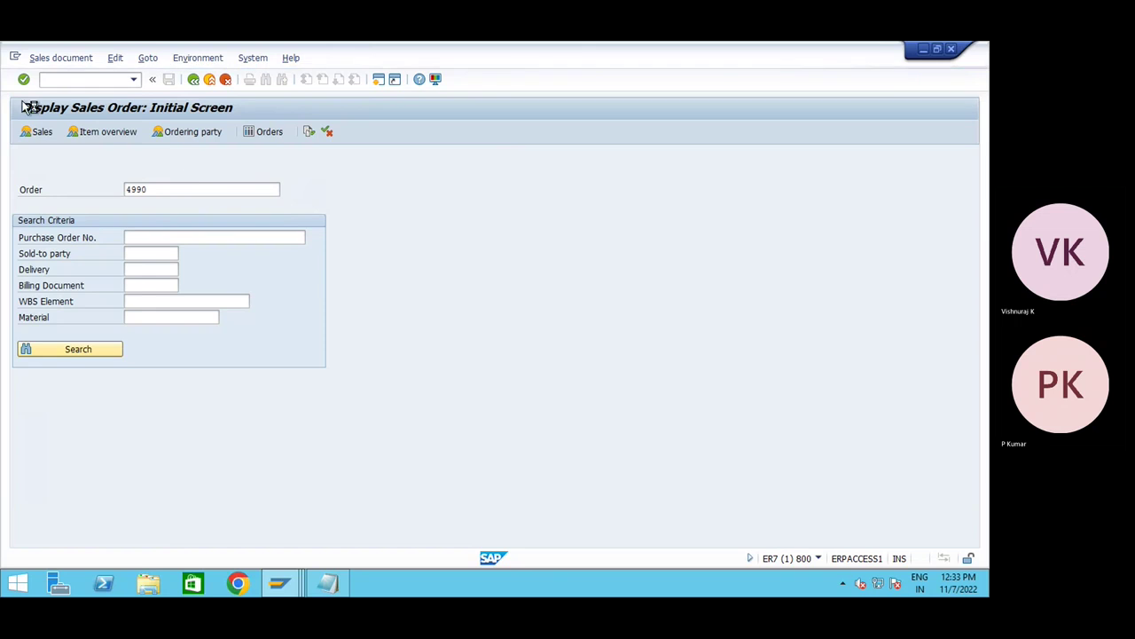
left_click(14, 58)
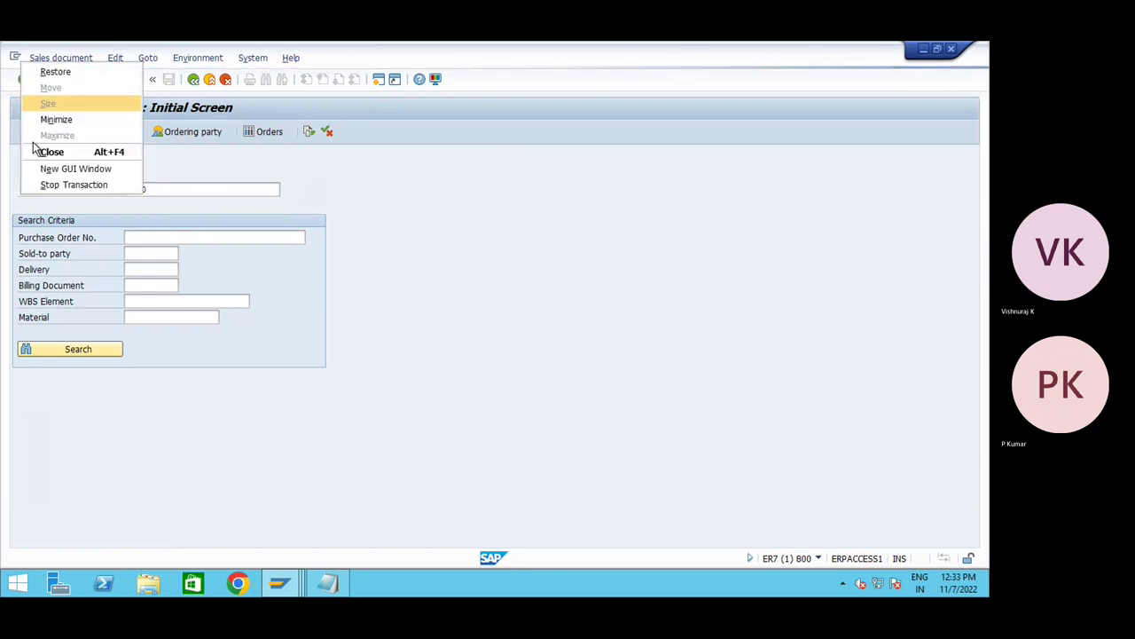
left_click(53, 182)
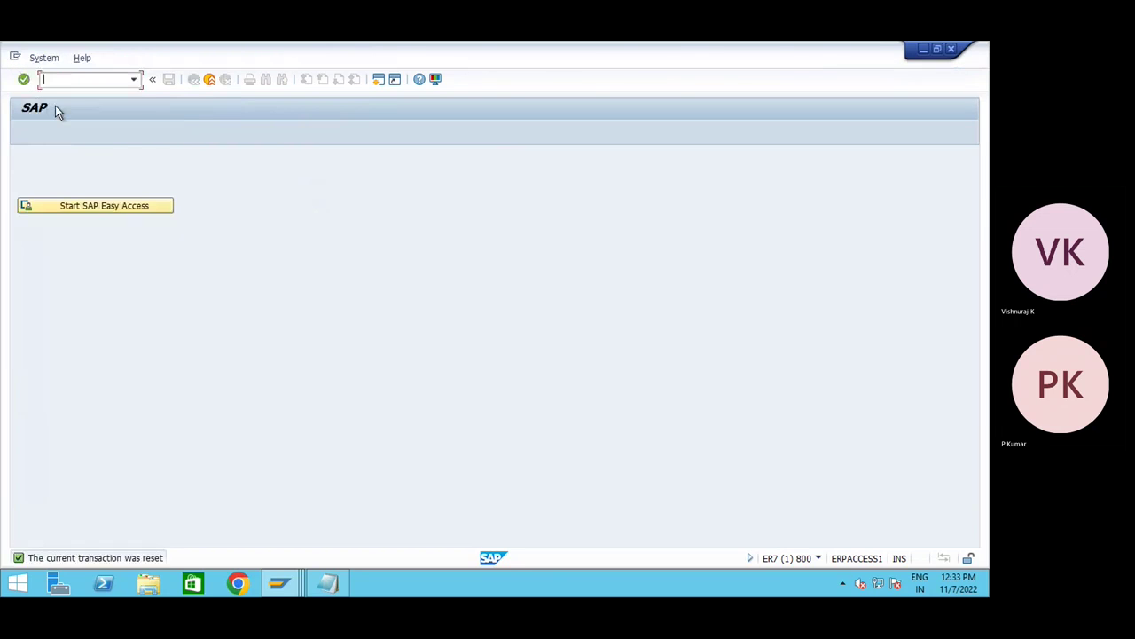
- Open sales order transaction VA03 and switch from displaying to changing sales documents
type("VA03")
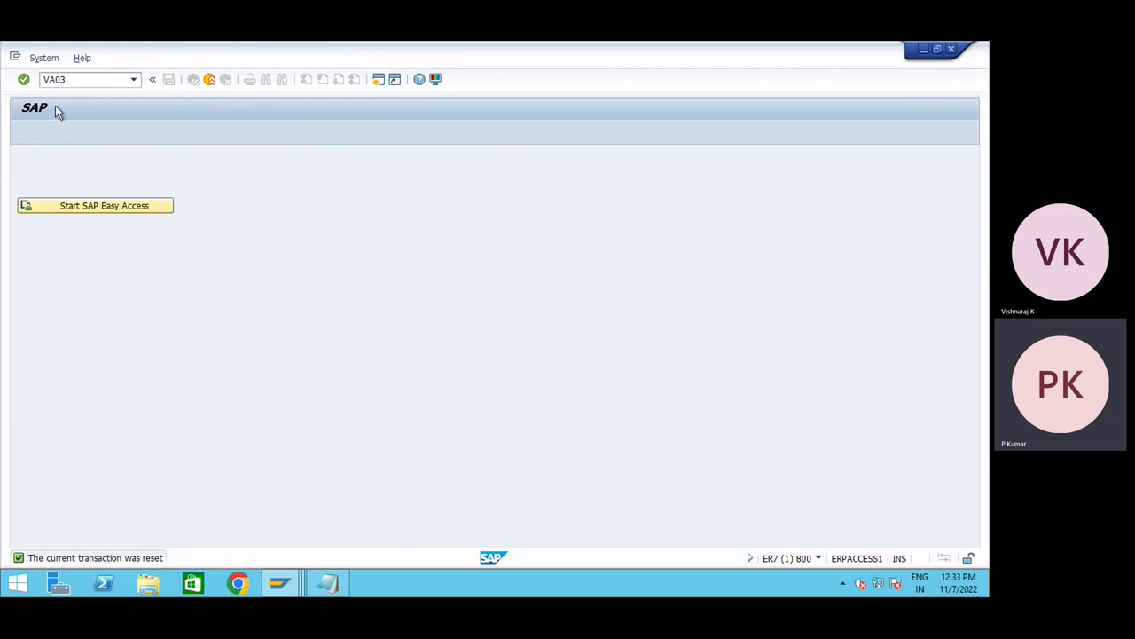
key("Return")
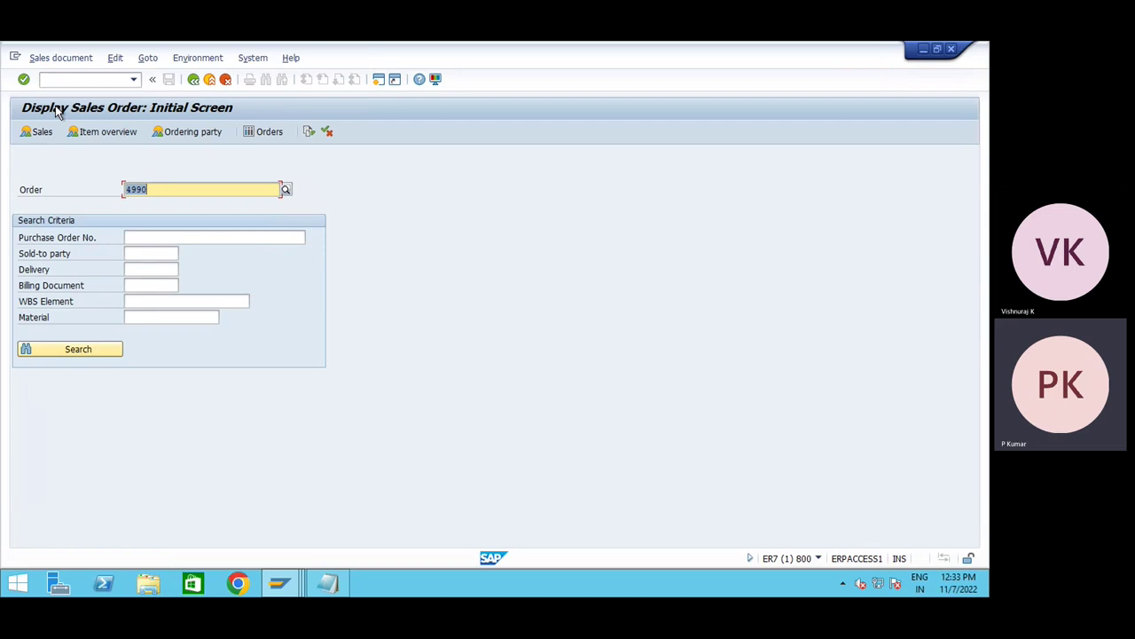
left_click(45, 59)
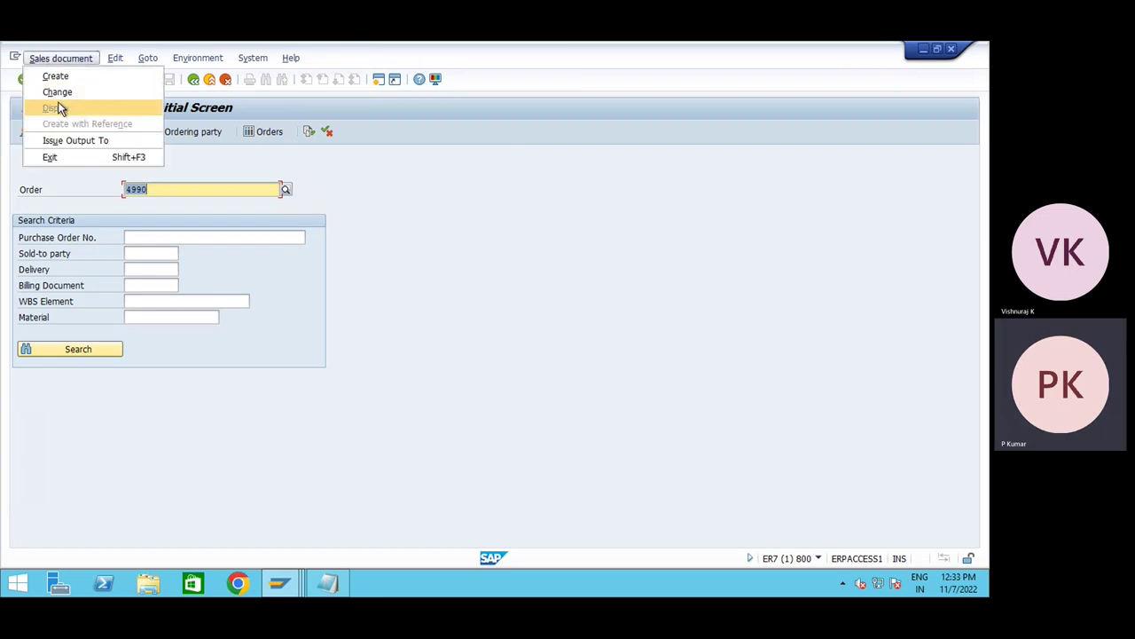
left_click(57, 91)
- Raise the order number by one, open that sales order for change and accept the information messages
left_click(152, 190)
key("BackSpace")
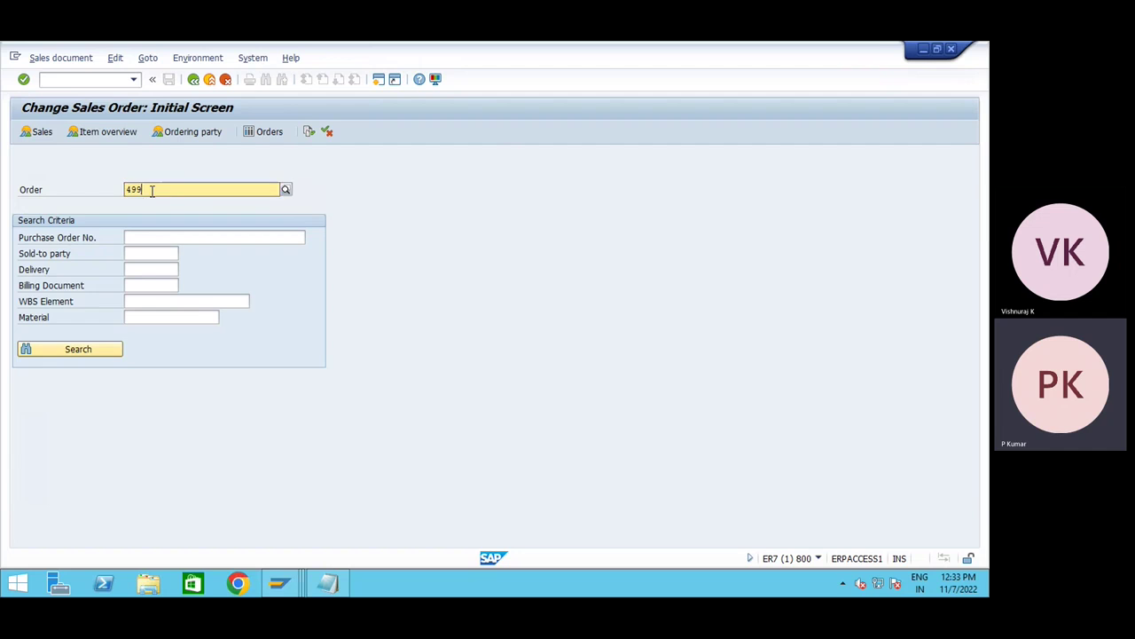
type("1")
key("BackSpace")
type("0")
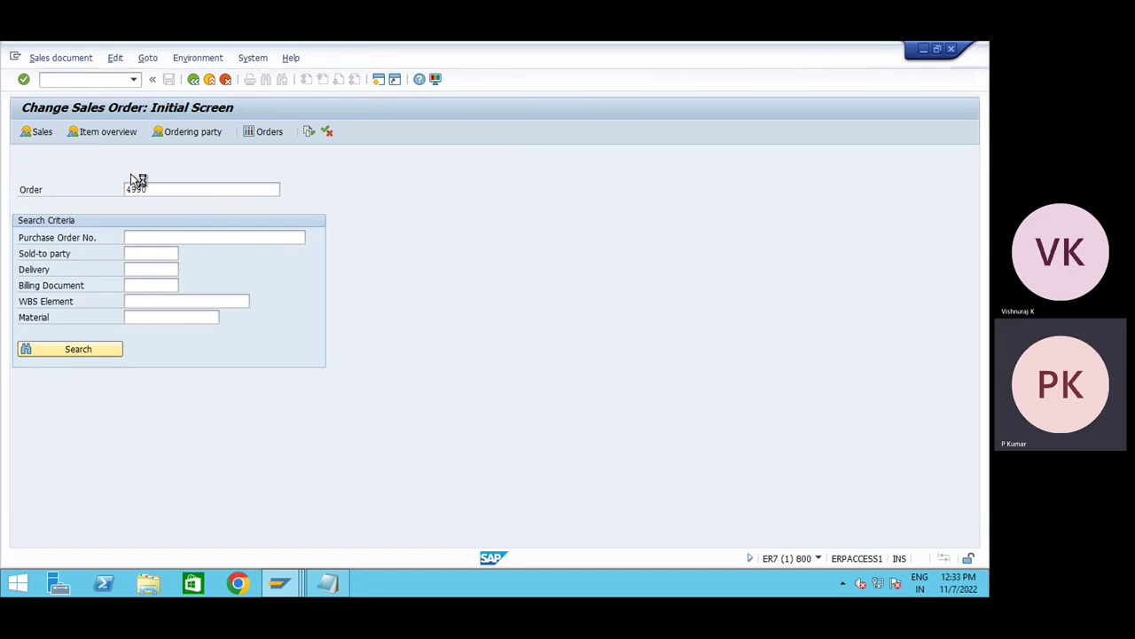
key("BackSpace")
type("1")
key("Return")
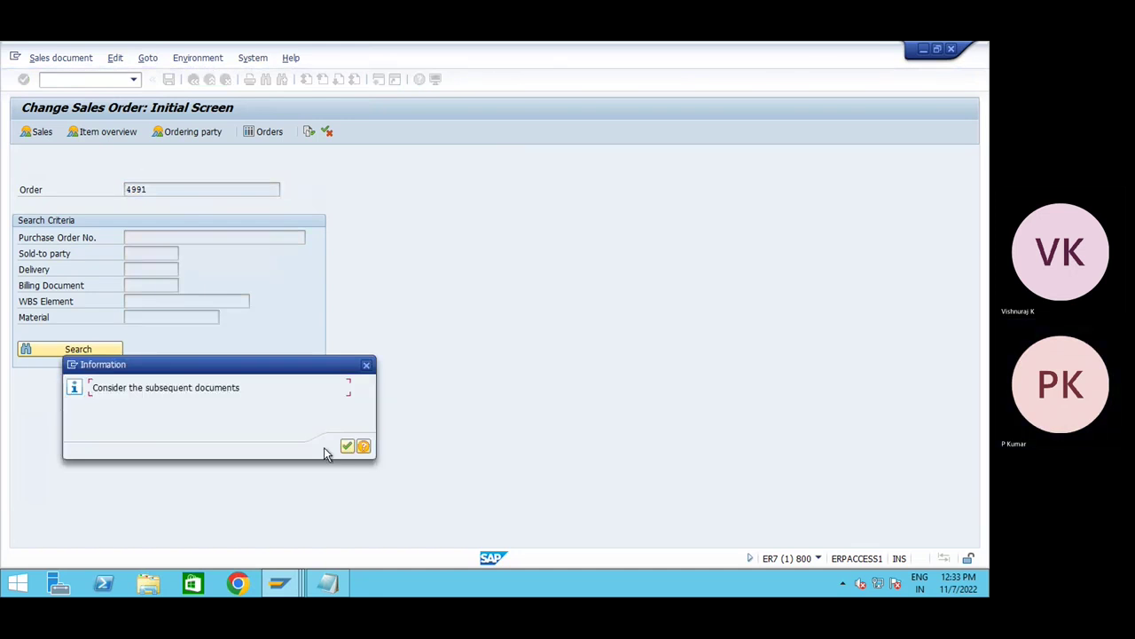
left_click(346, 445)
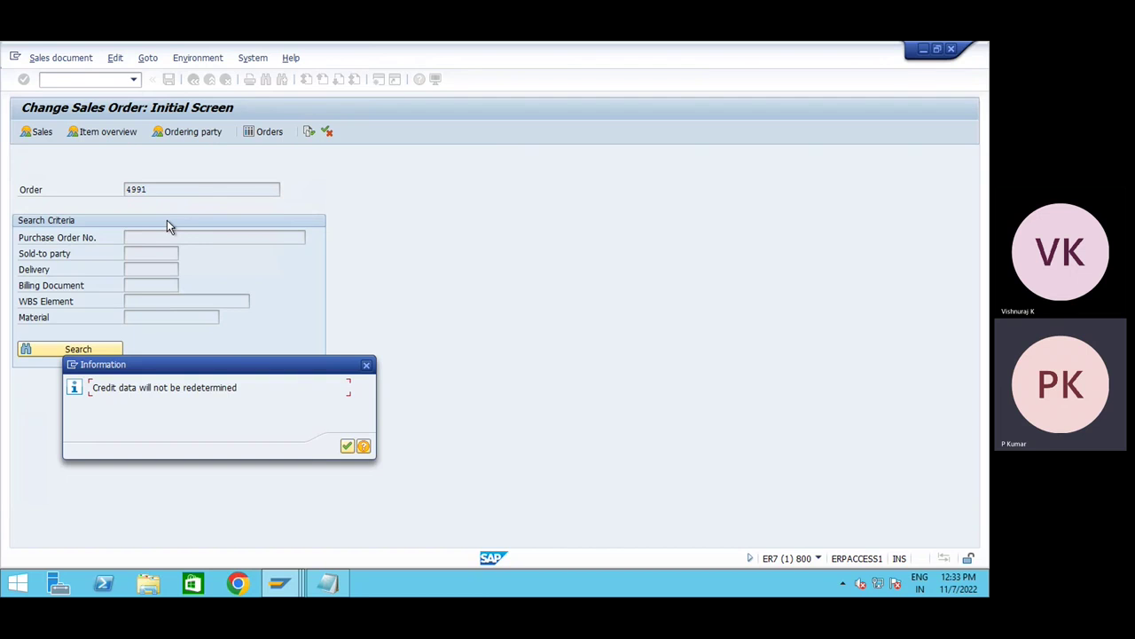
left_click(346, 446)
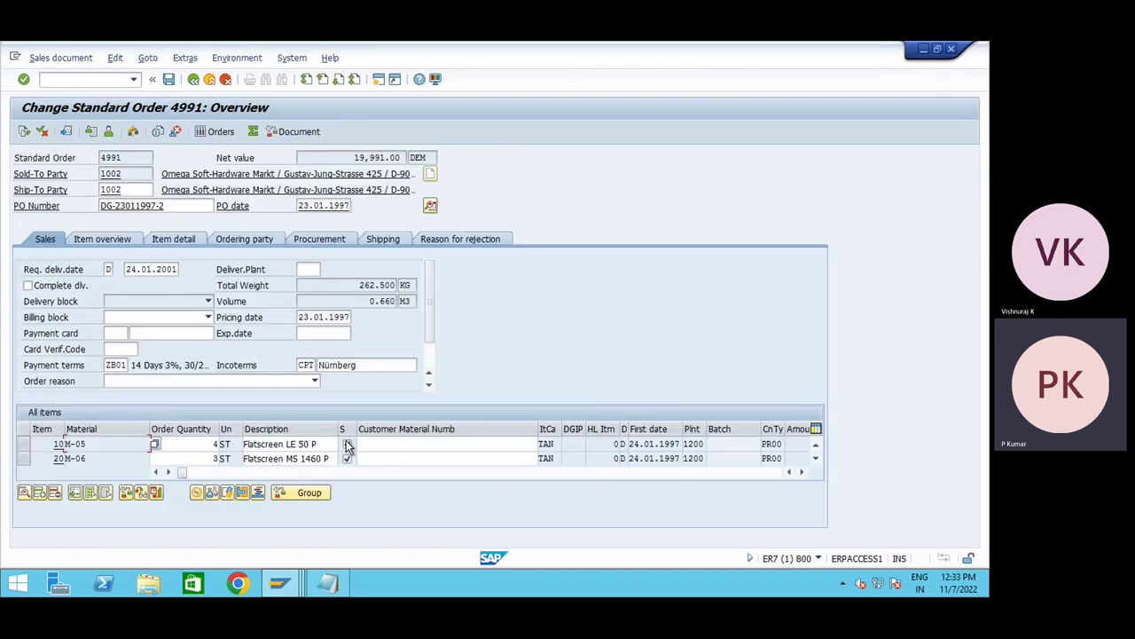
- Set sales office 1010 and sales group 110 in the order's header data and save the order
left_click(429, 206)
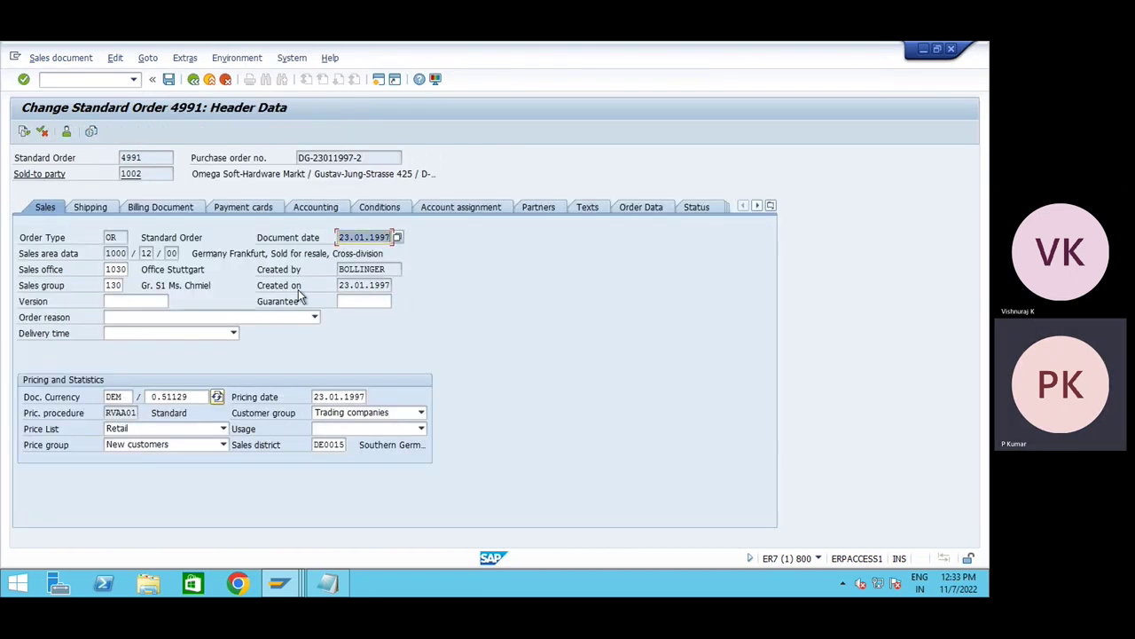
left_click(119, 270)
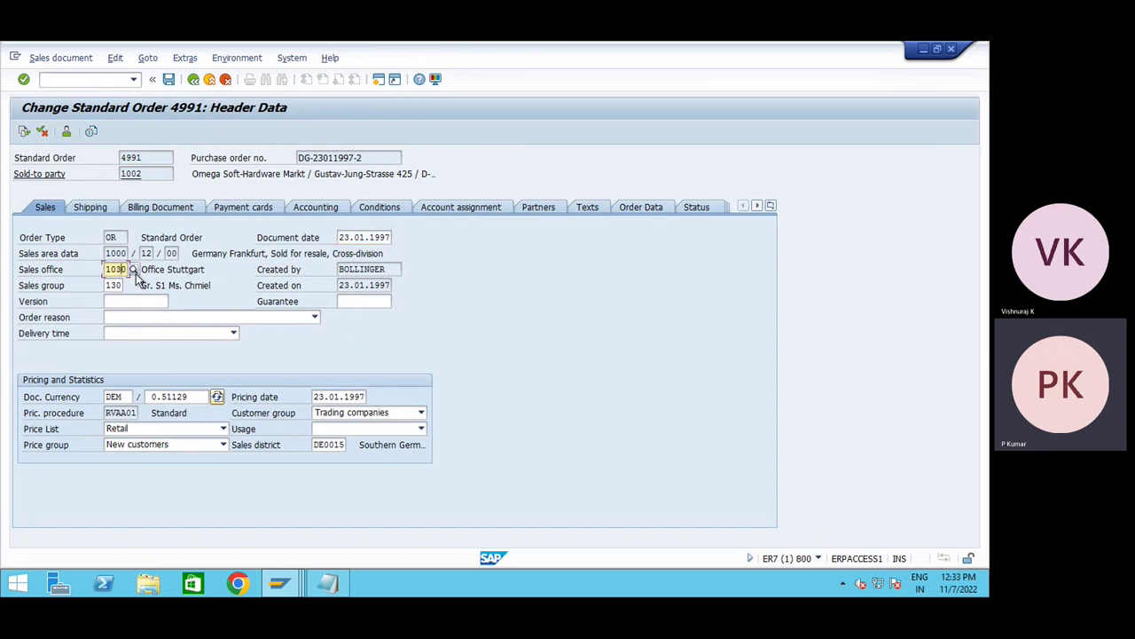
left_click(135, 273)
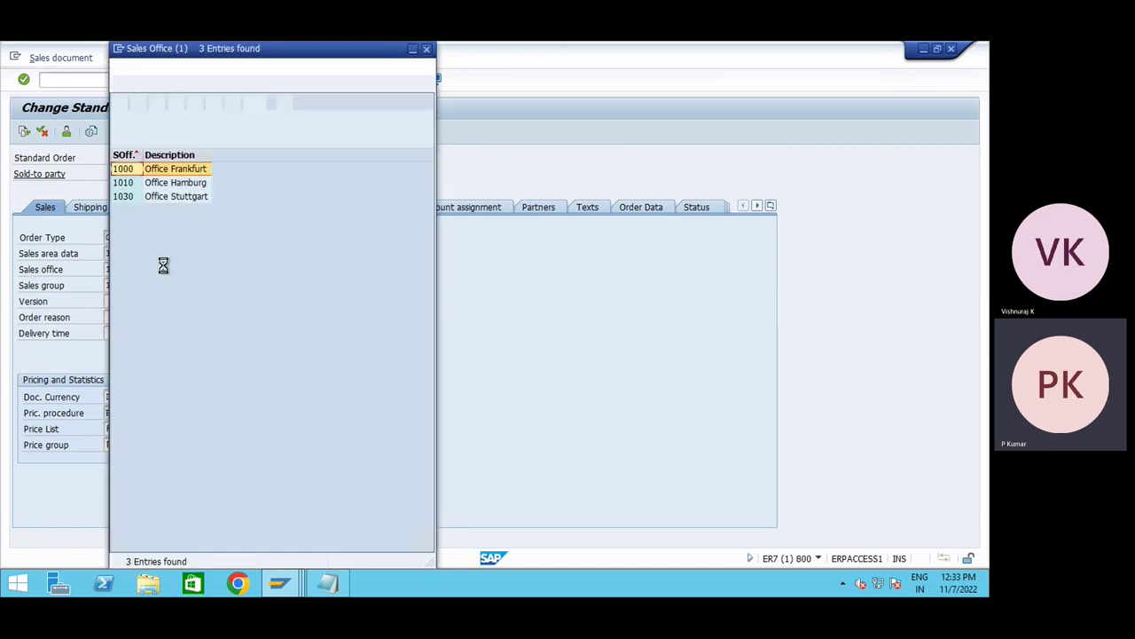
double_click(128, 183)
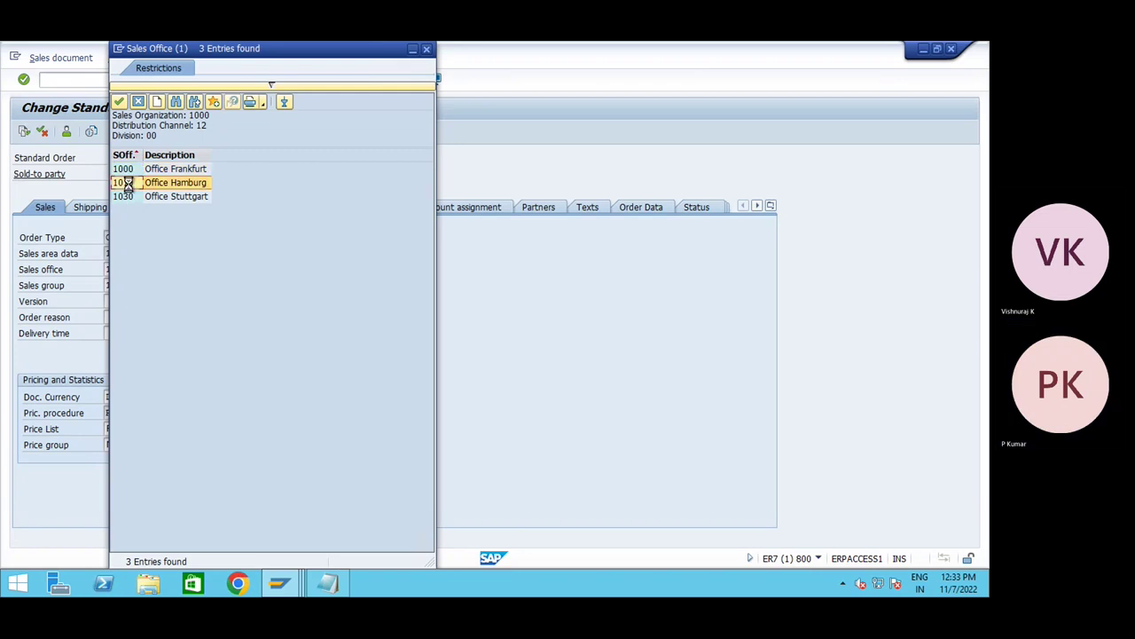
left_click(118, 287)
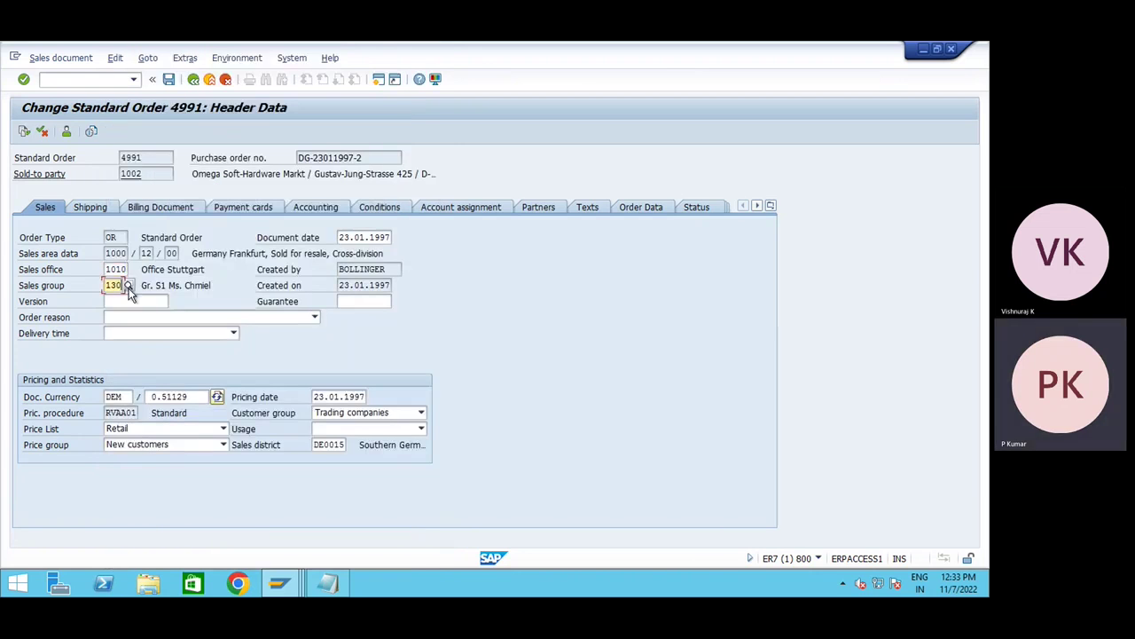
left_click(129, 285)
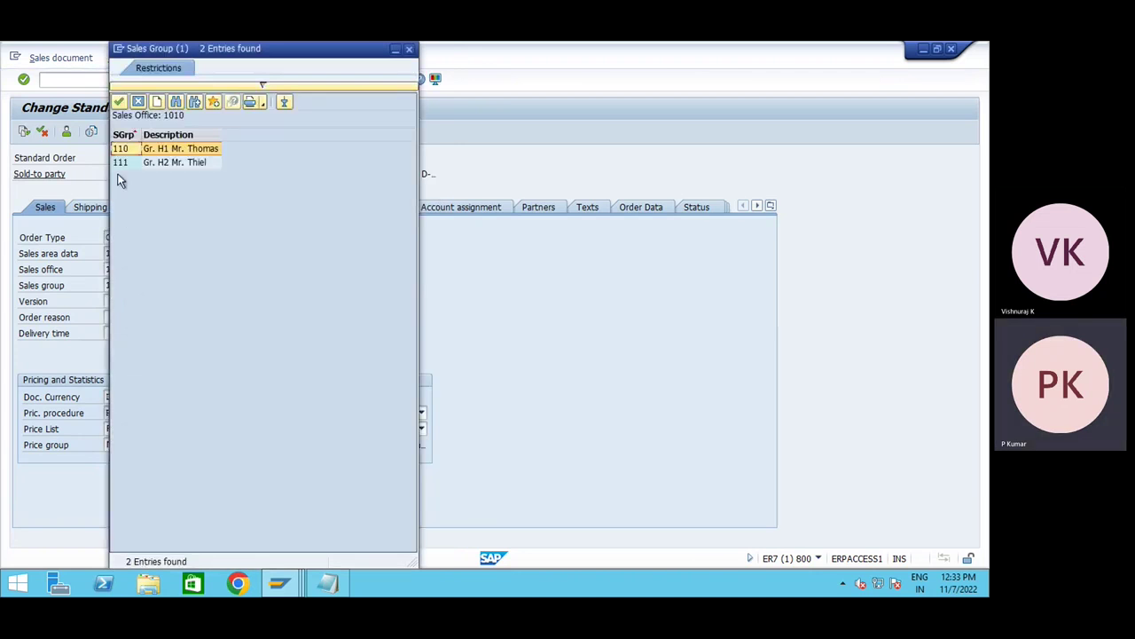
double_click(122, 151)
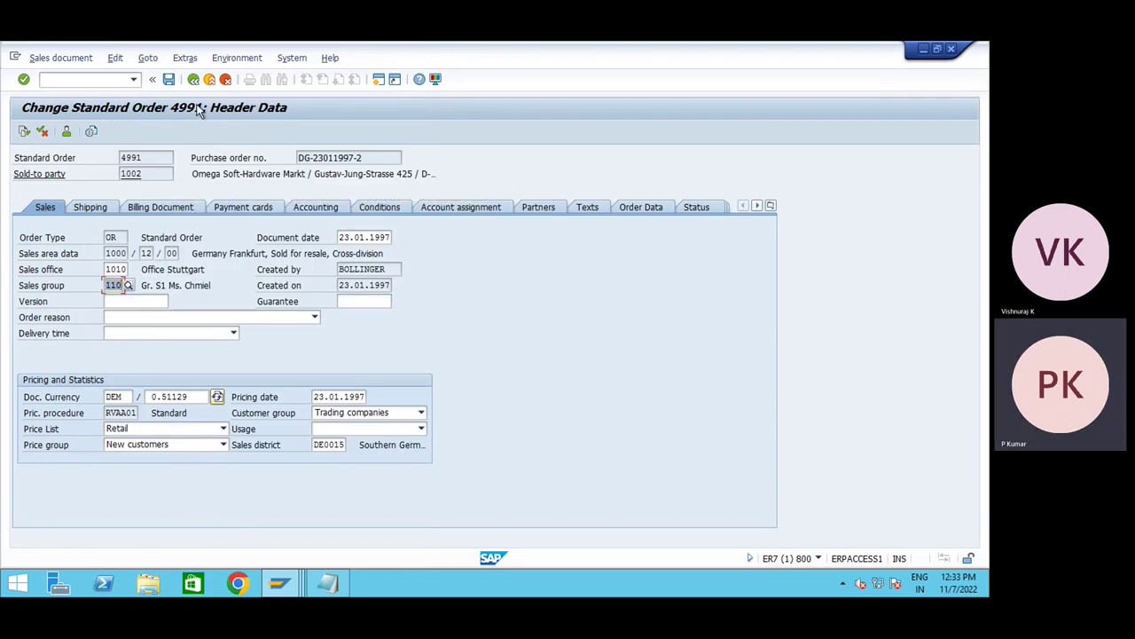
left_click(168, 80)
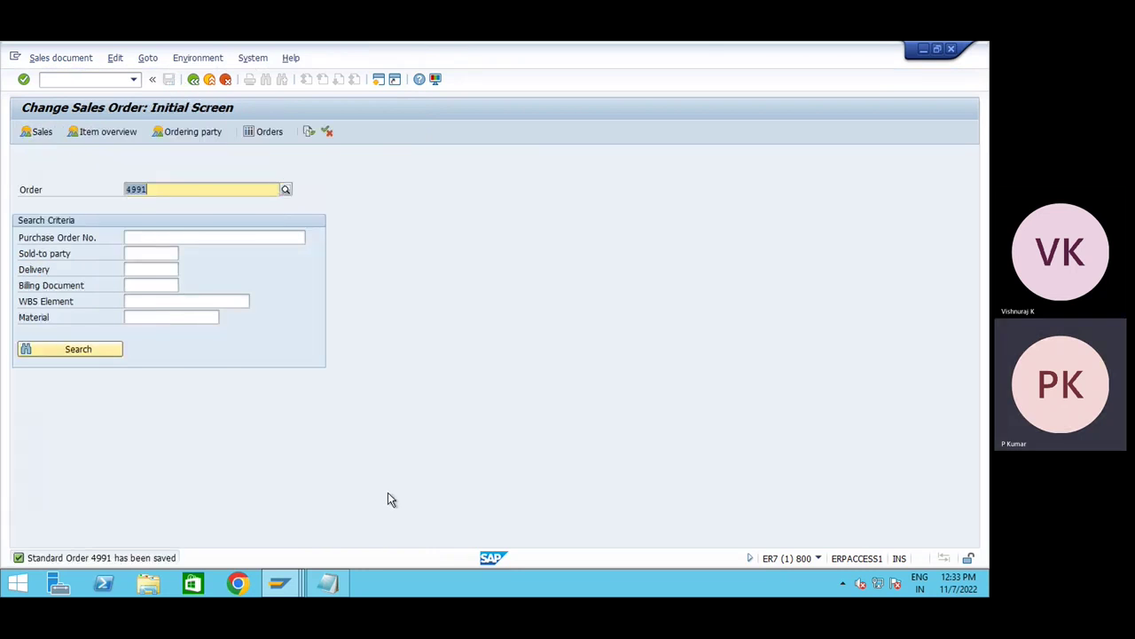
- Switch to the B74 session with process chain ZPC_ODP_TRANS and try to schedule it with job priority A
key("alt+Tab")
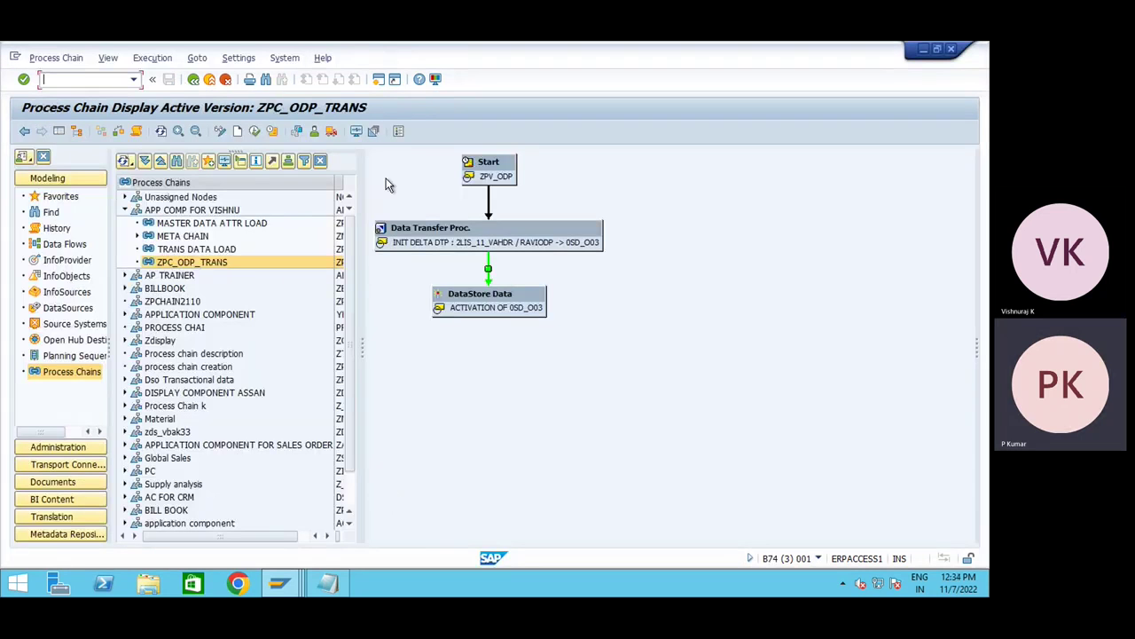
left_click(254, 130)
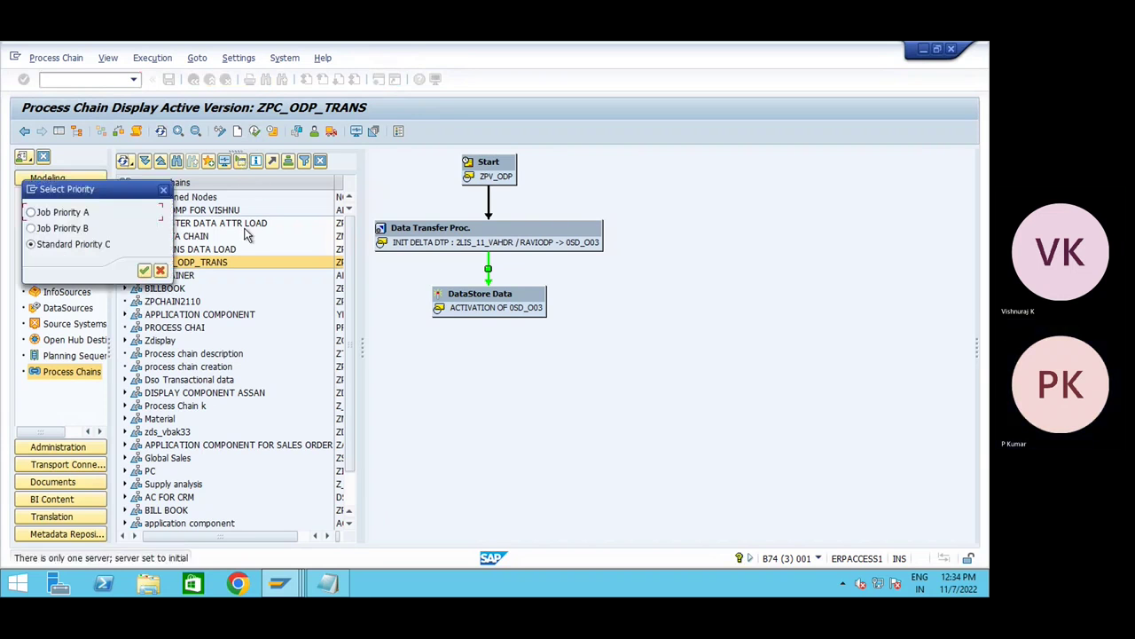
left_click(75, 216)
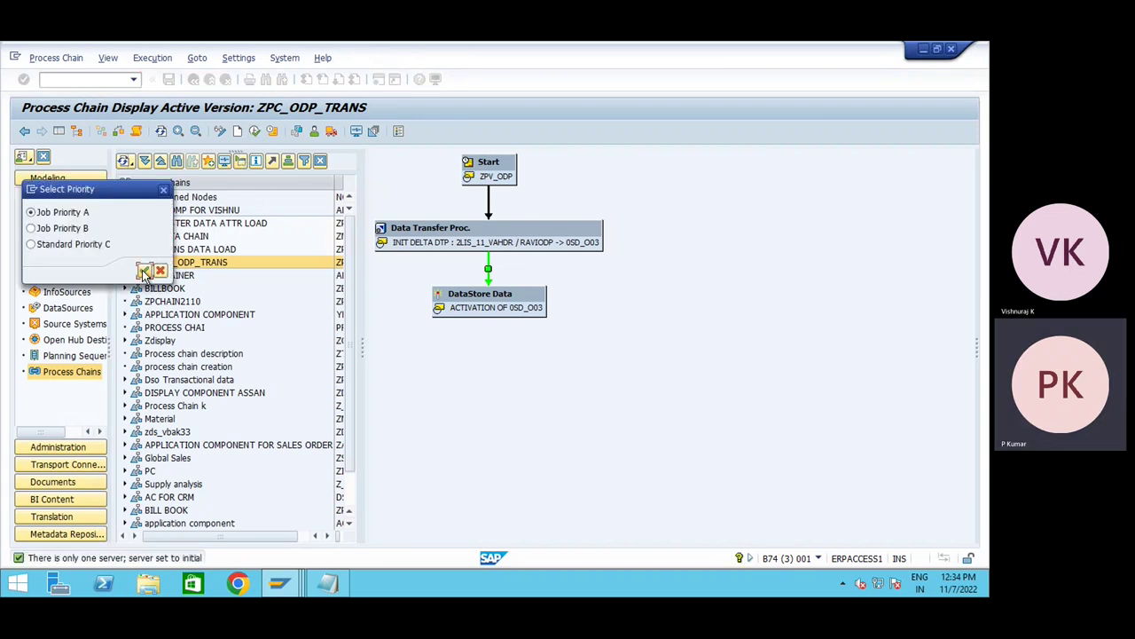
left_click(143, 271)
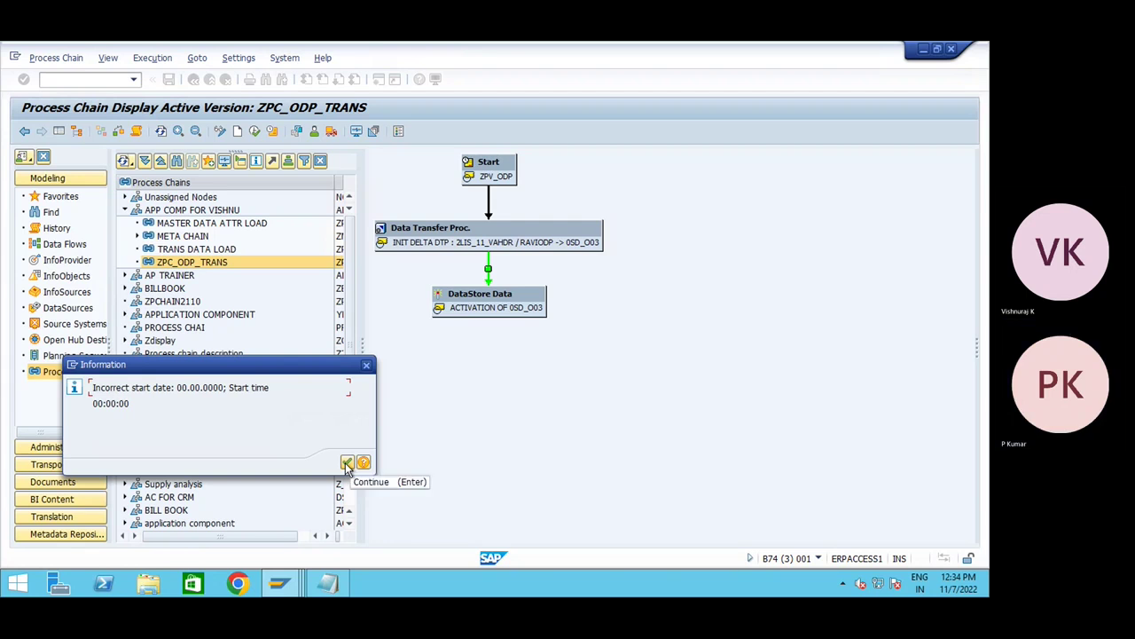
left_click(347, 463)
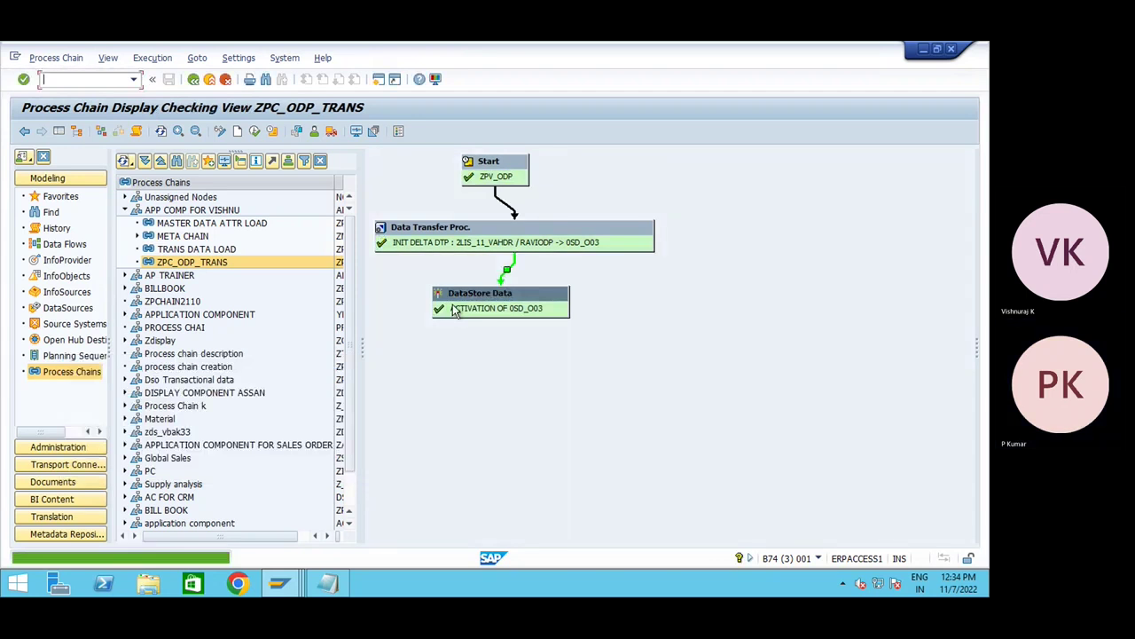
- Open start process variant ZPV_ODP from the chain and switch it from display to change mode
right_click(487, 180)
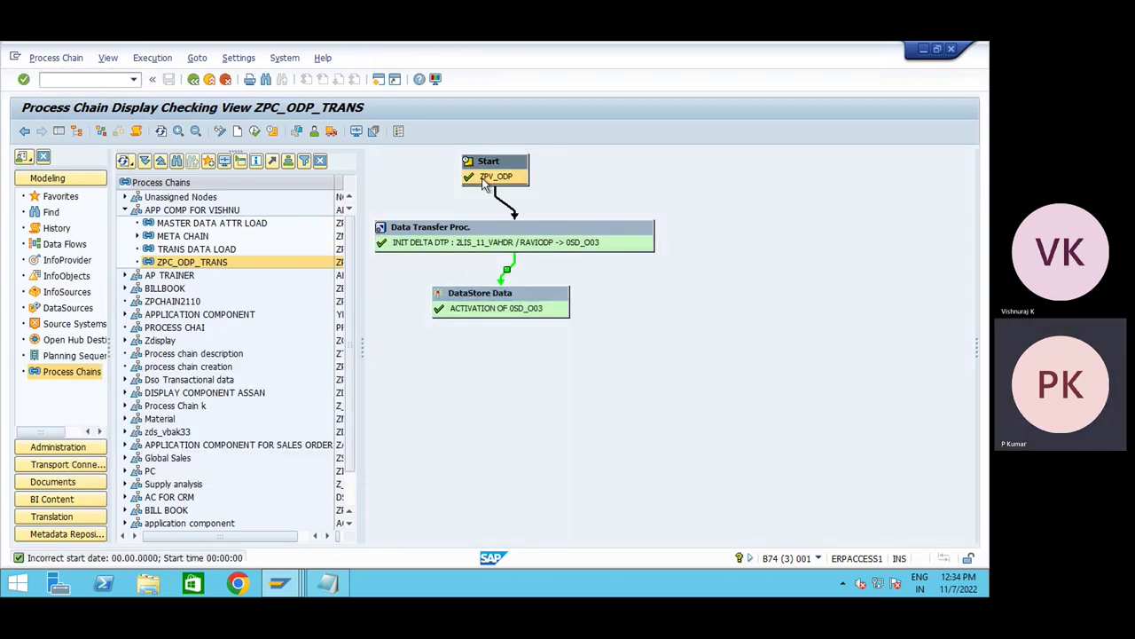
left_click(508, 191)
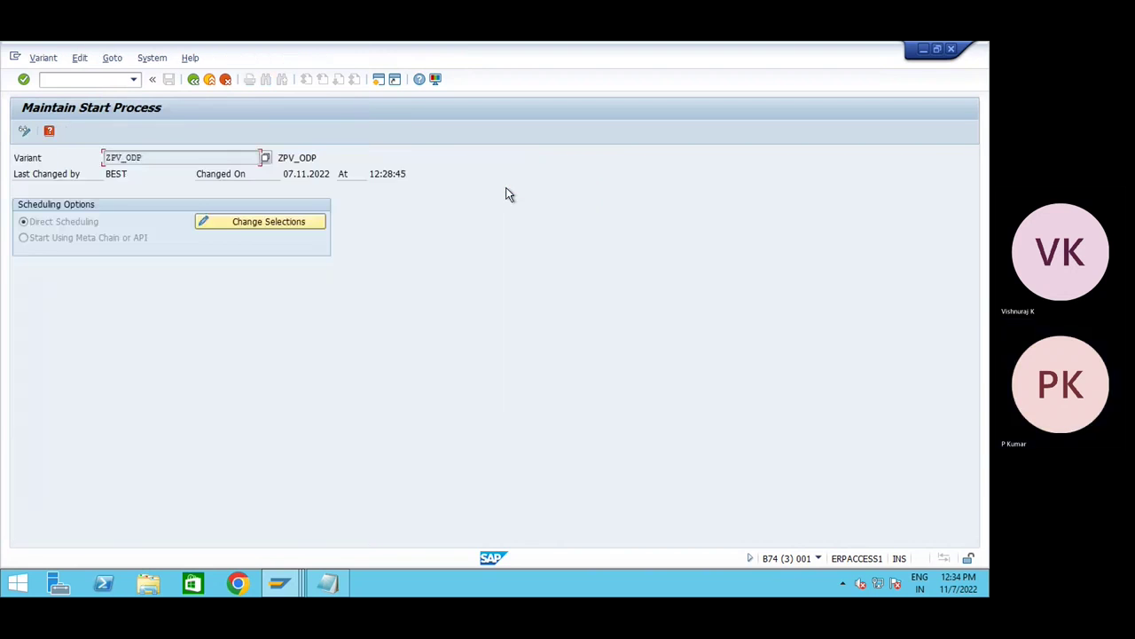
left_click(235, 223)
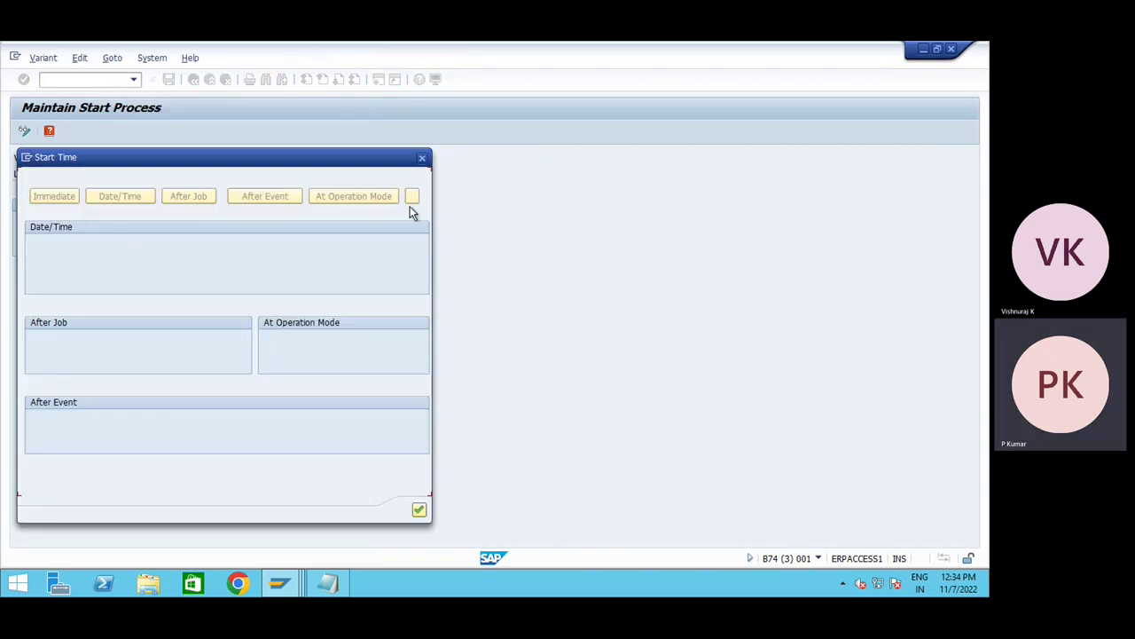
left_click(422, 159)
left_click(24, 130)
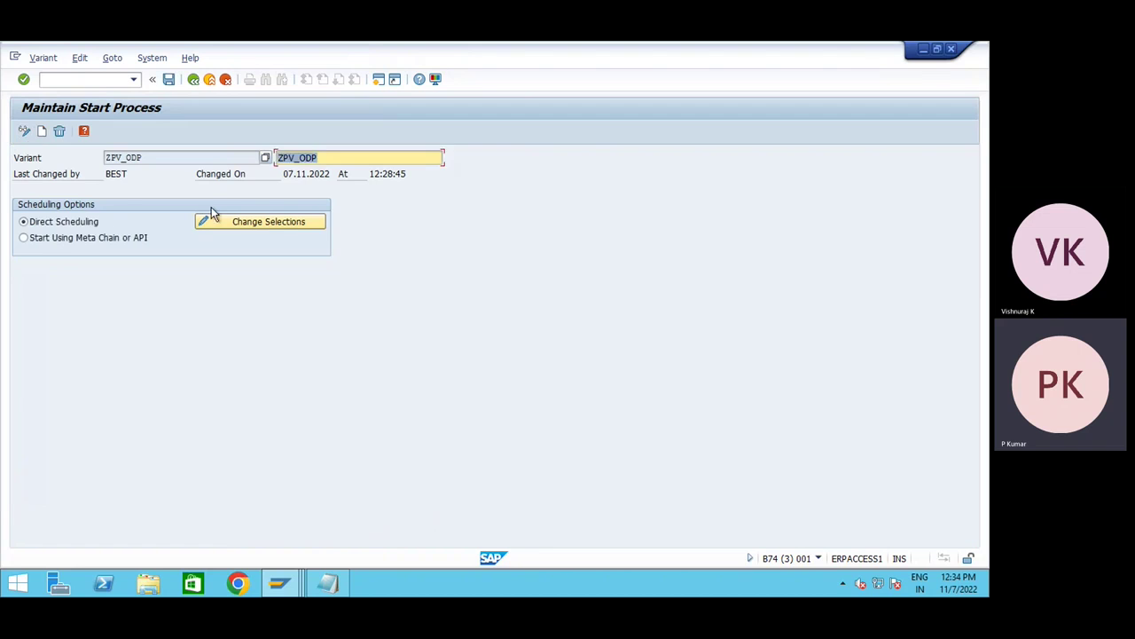
- Set the start time of variant ZPV_ODP to immediate, save the variant and return to the process chain
left_click(260, 223)
left_click(57, 197)
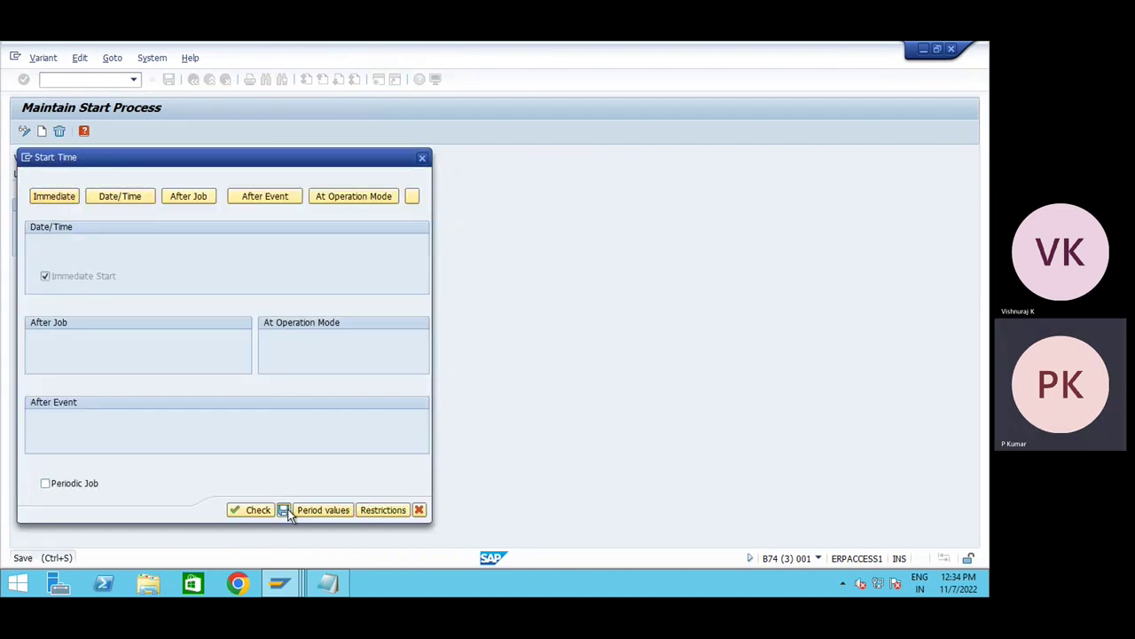
left_click(283, 509)
left_click(169, 79)
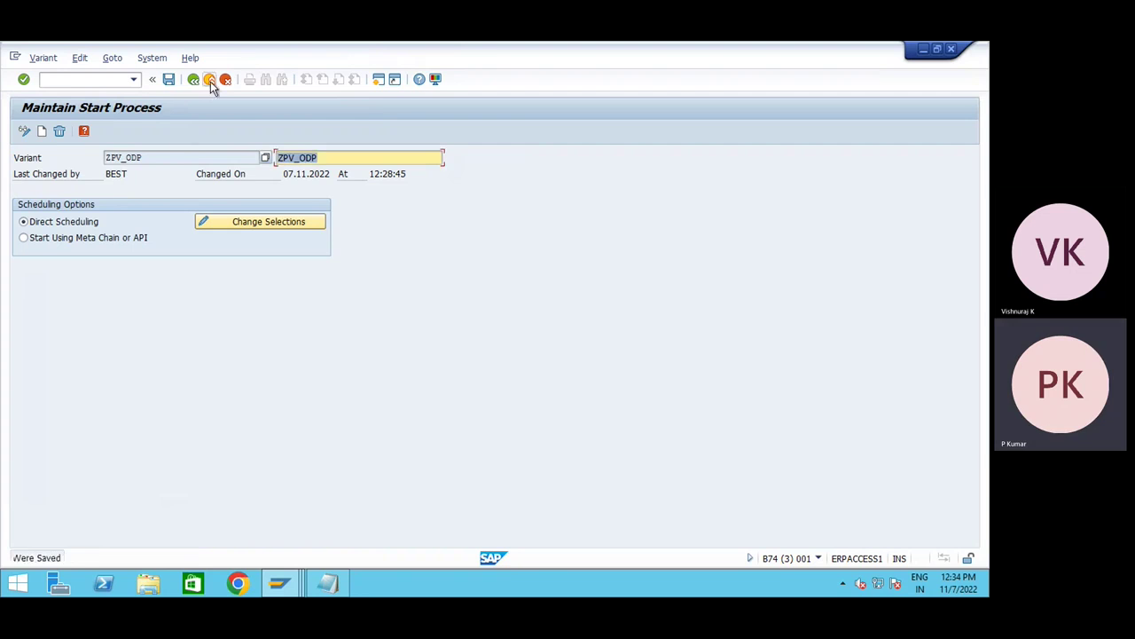
left_click(209, 79)
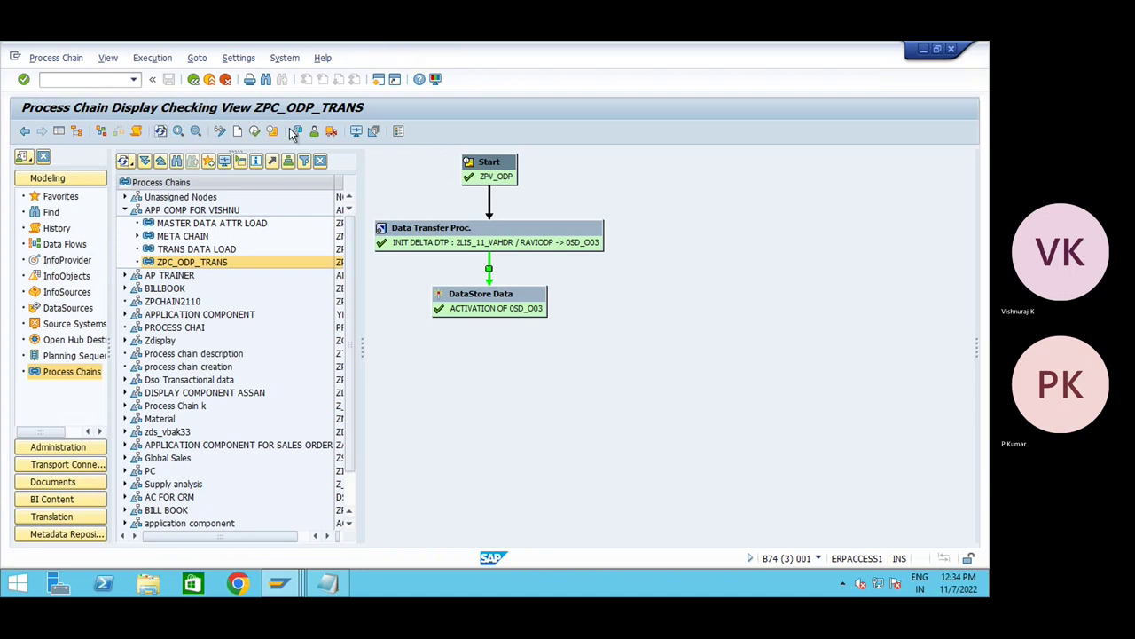
- Switch process chain ZPC_ODP_TRANS to maintenance, activate it and return to displaying the active version
left_click(222, 132)
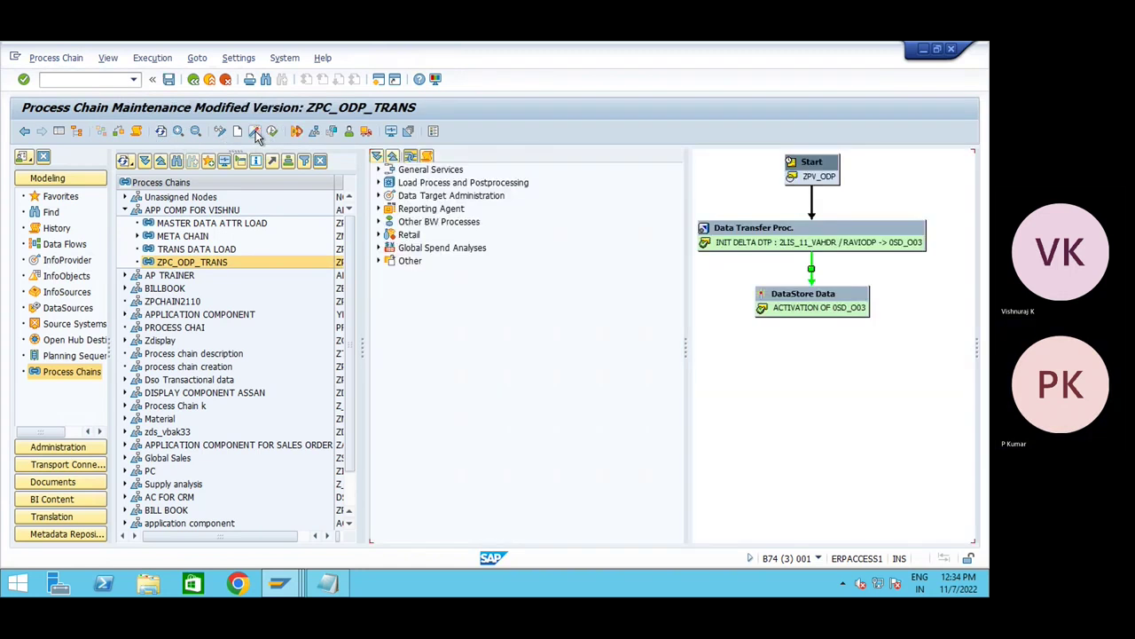
left_click(256, 133)
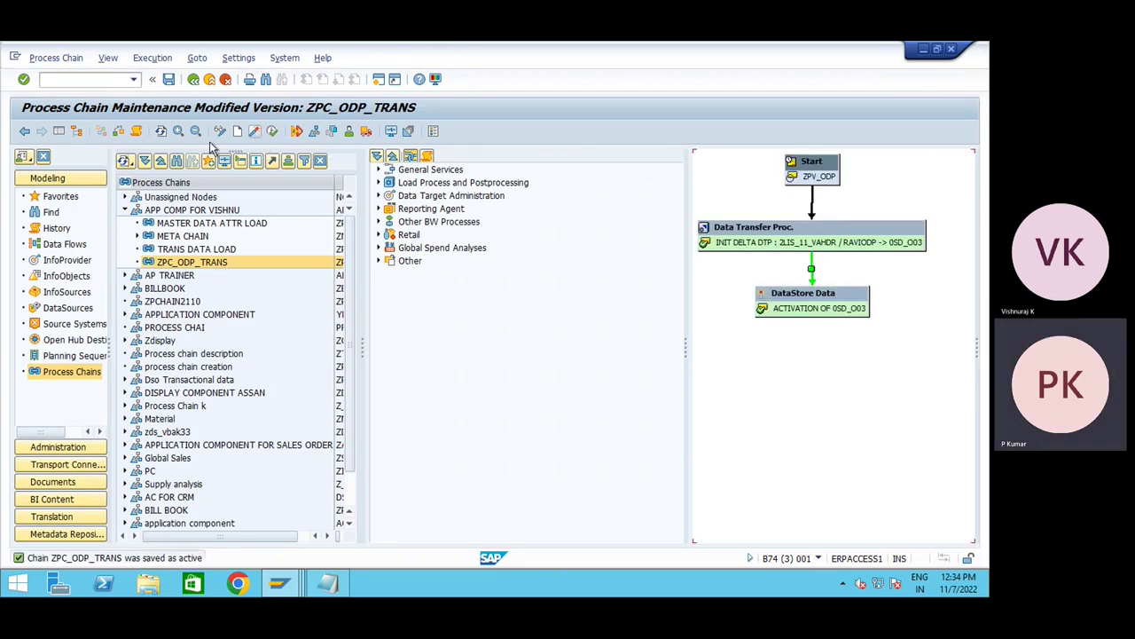
left_click(219, 131)
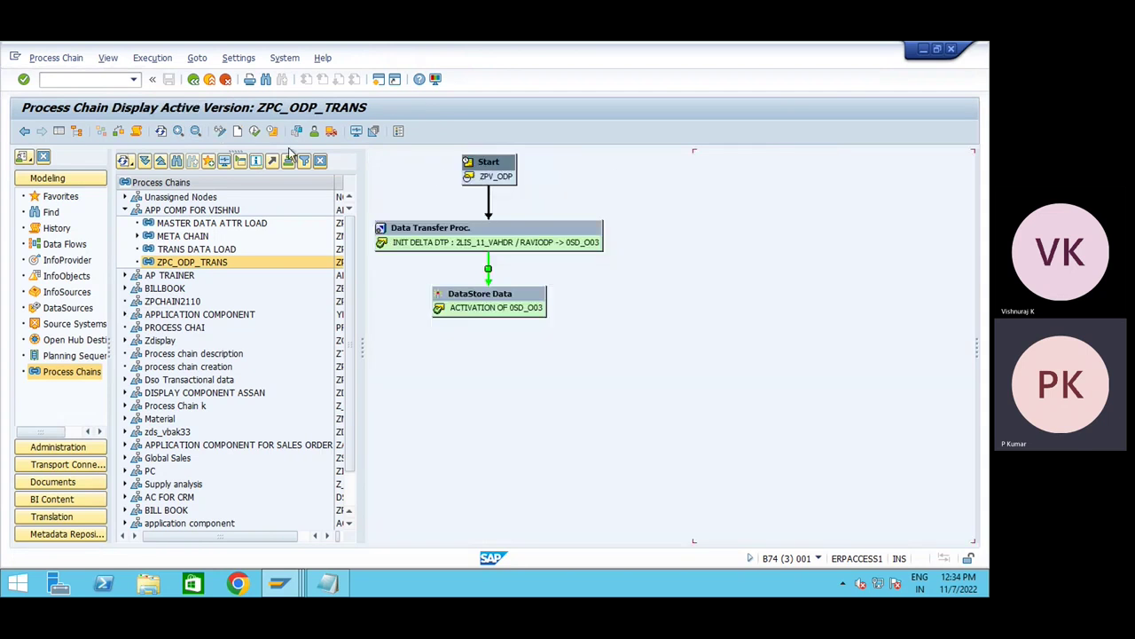
- Schedule ZPC_ODP_TRANS with job priority A and open the log of the new run, narrowing the log list columns
left_click(255, 131)
left_click(60, 212)
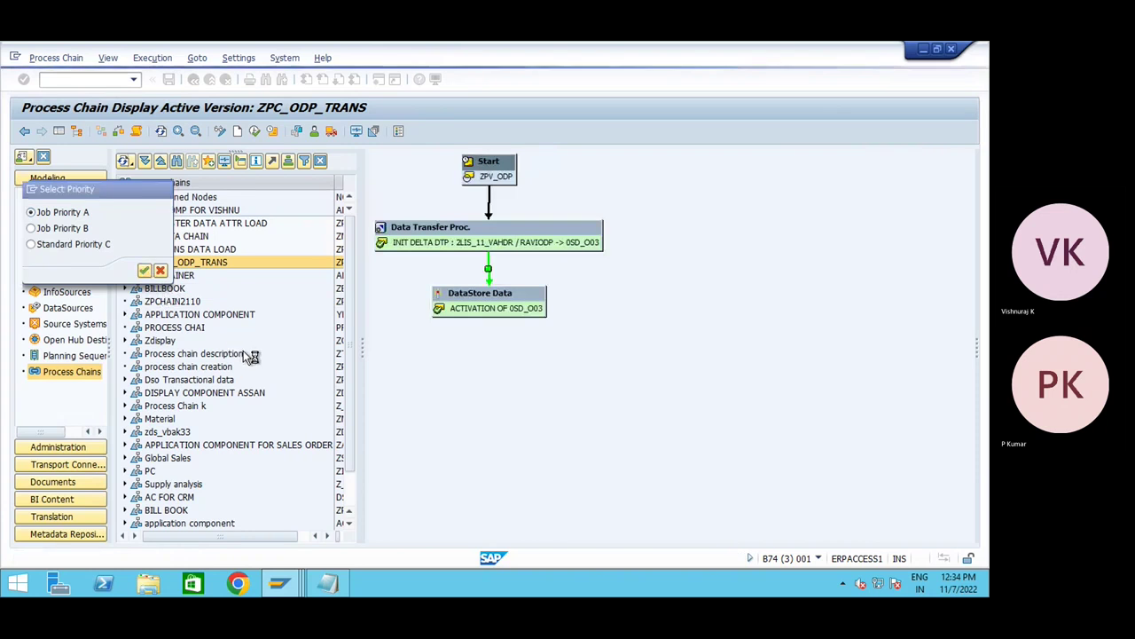
left_click(136, 131)
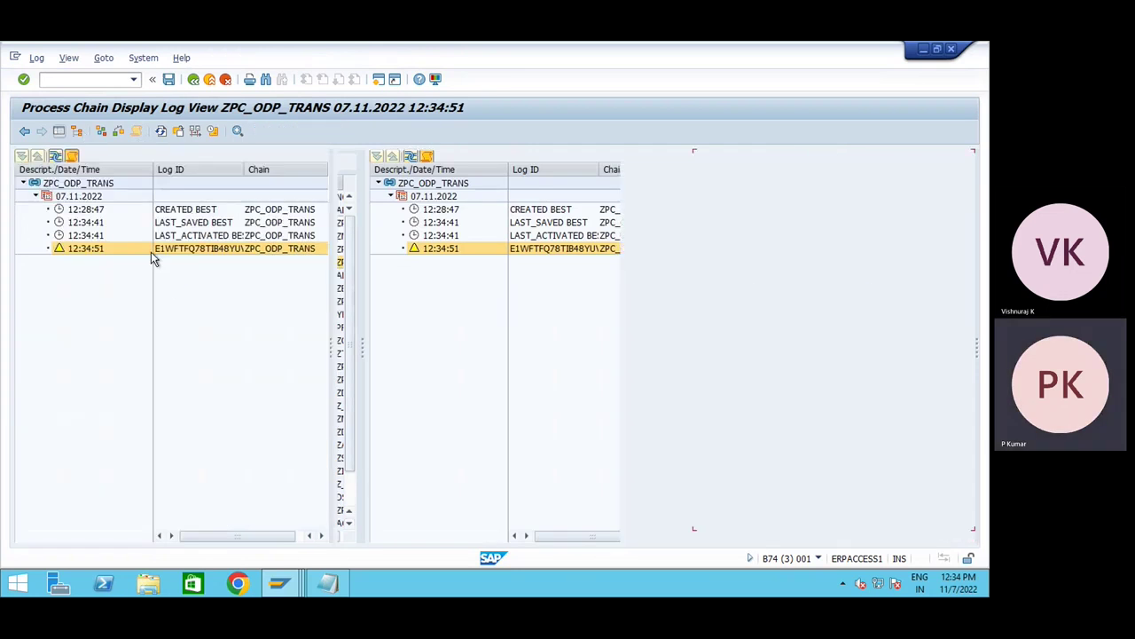
left_click_drag(142, 168, 127, 168)
left_click_drag(204, 187, 197, 186)
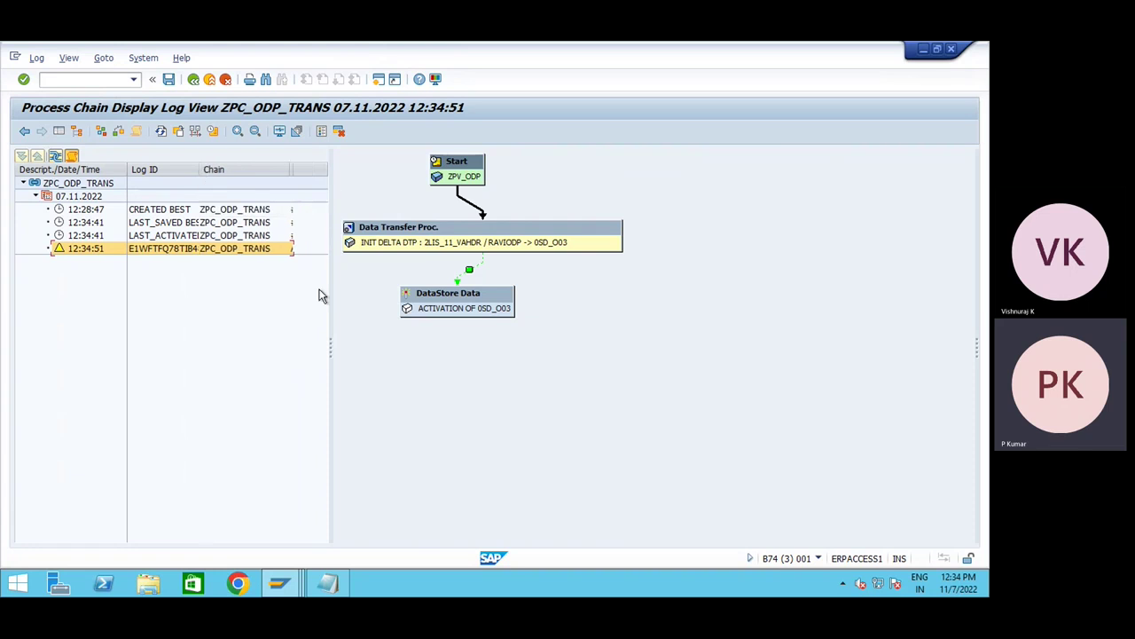
- Open the administration of the data transfer process's target, check the newest request's transferred records and return to the chain log
right_click(541, 238)
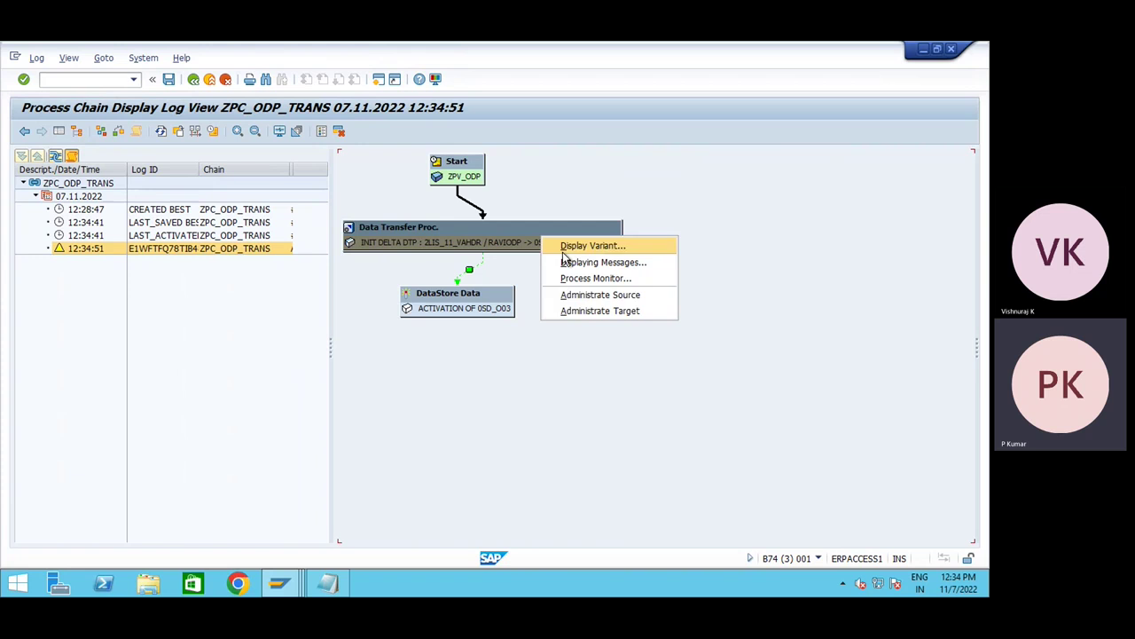
left_click(603, 312)
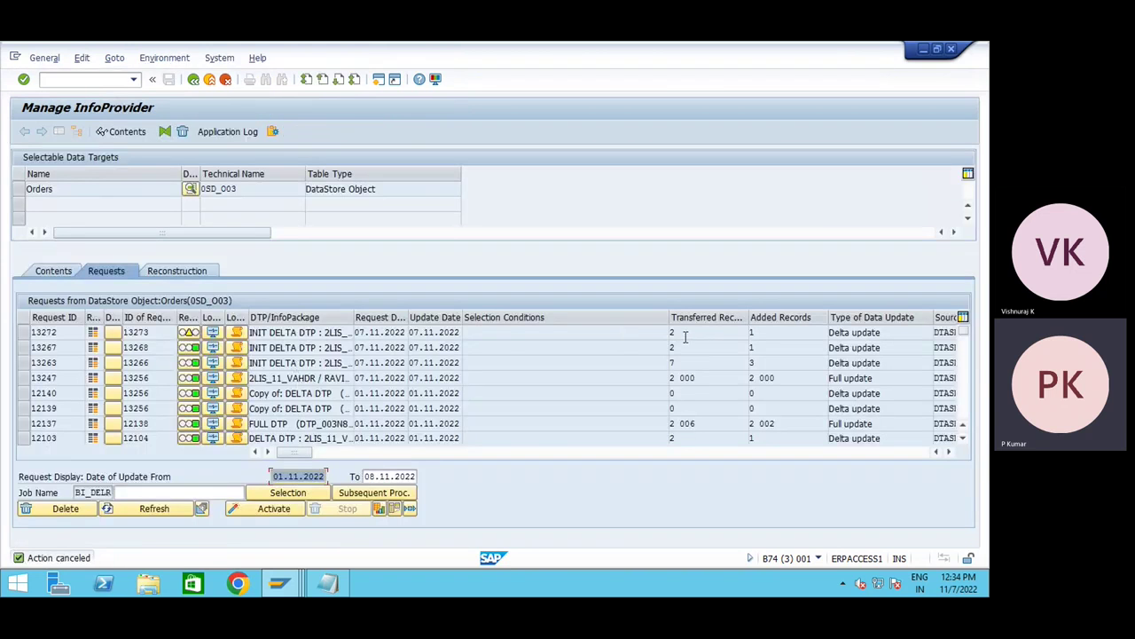
left_click(686, 334)
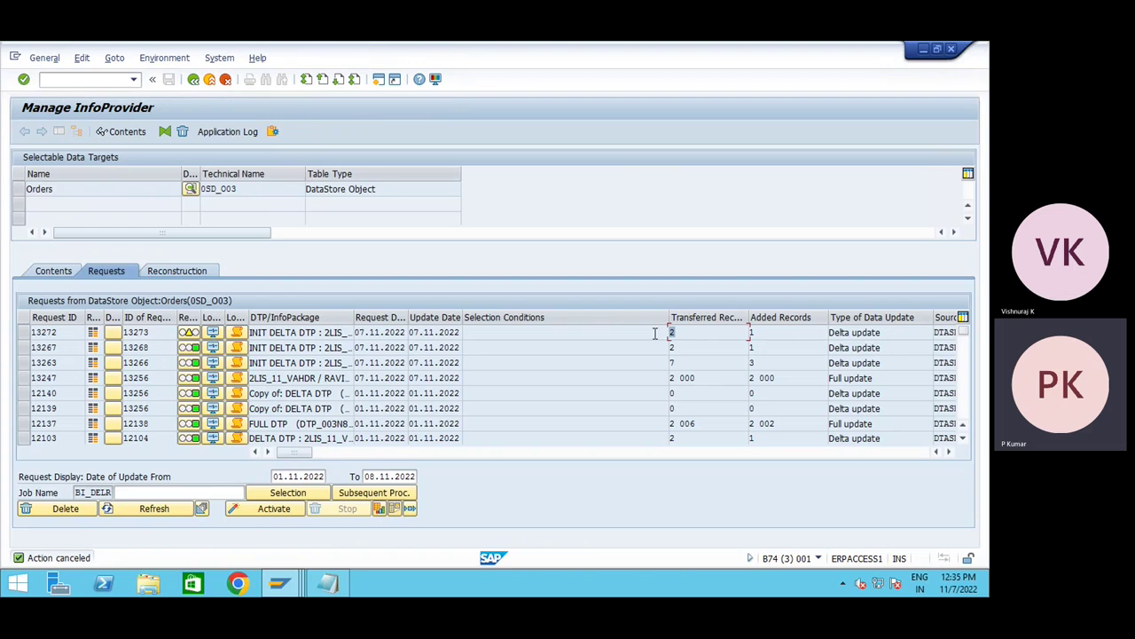
left_click(210, 79)
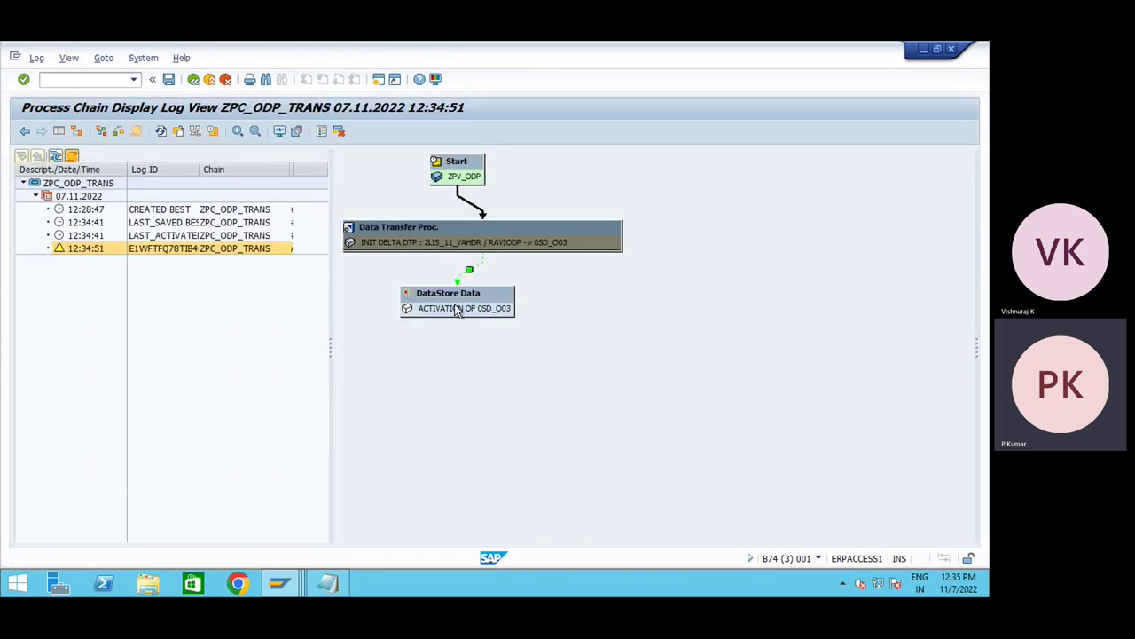
- Refresh the chain's log view repeatedly to check the progress of the transfer and the activation of 0SD_O03
left_click(161, 132)
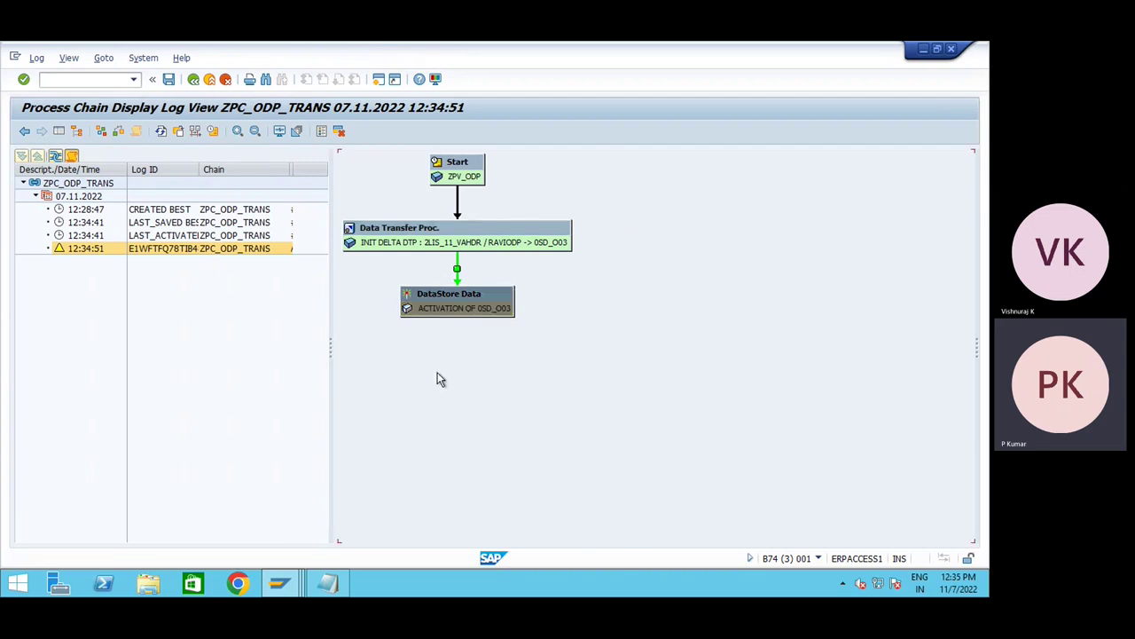
left_click(162, 131)
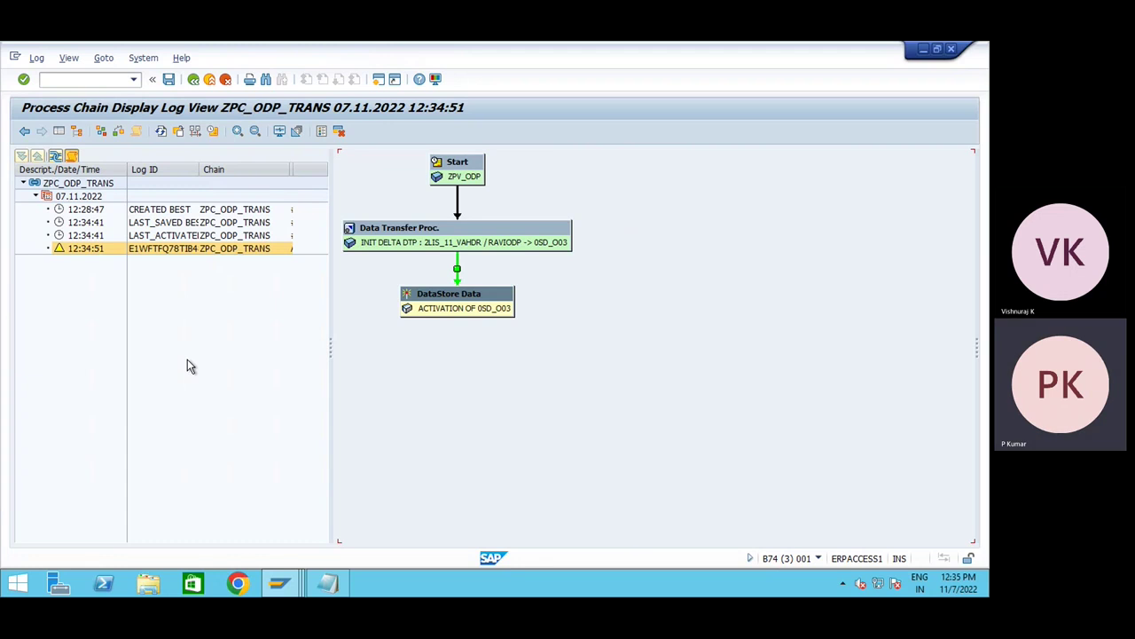
left_click(162, 132)
- Open the administration of the transfer process's source, look at the PSA requests of DataSource 2LIS_11_VAHDR and return to the log
right_click(496, 247)
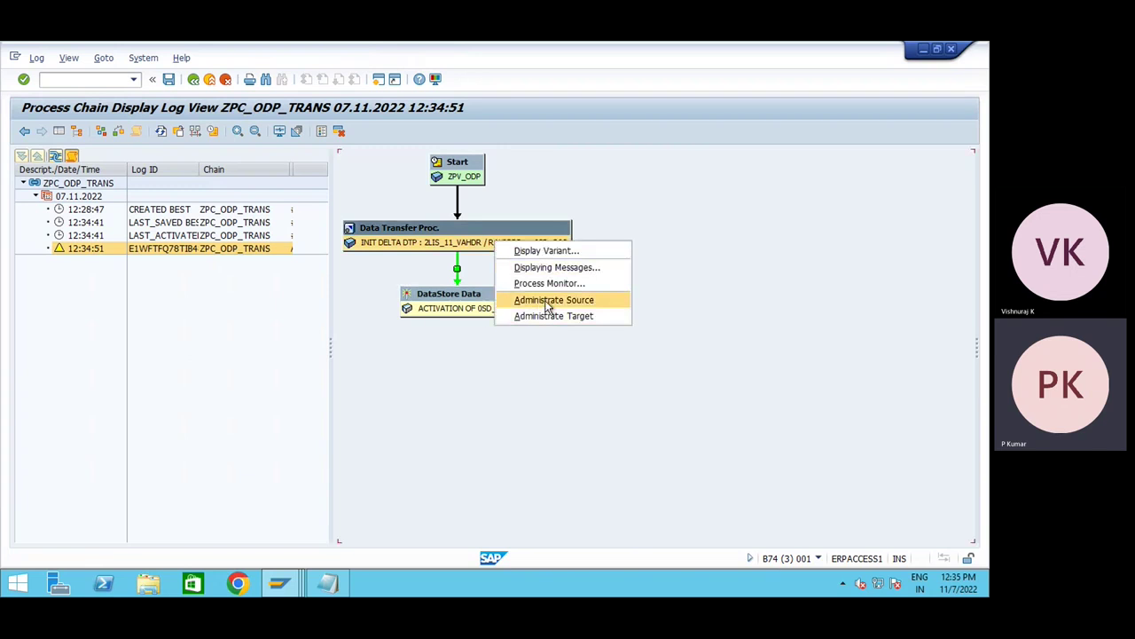
left_click(548, 306)
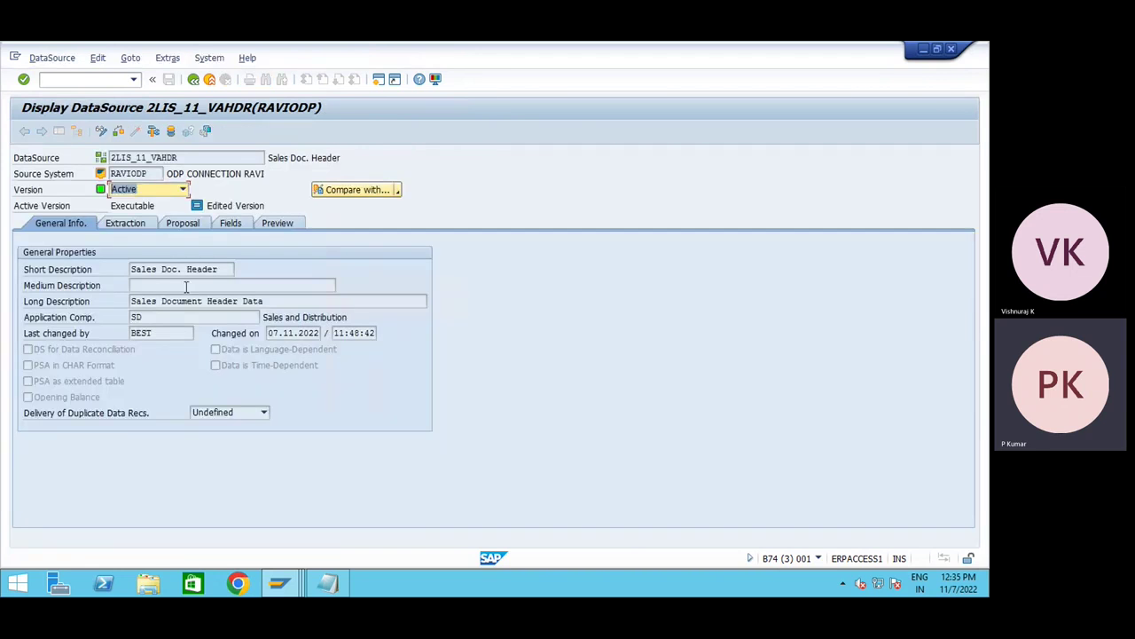
left_click(171, 130)
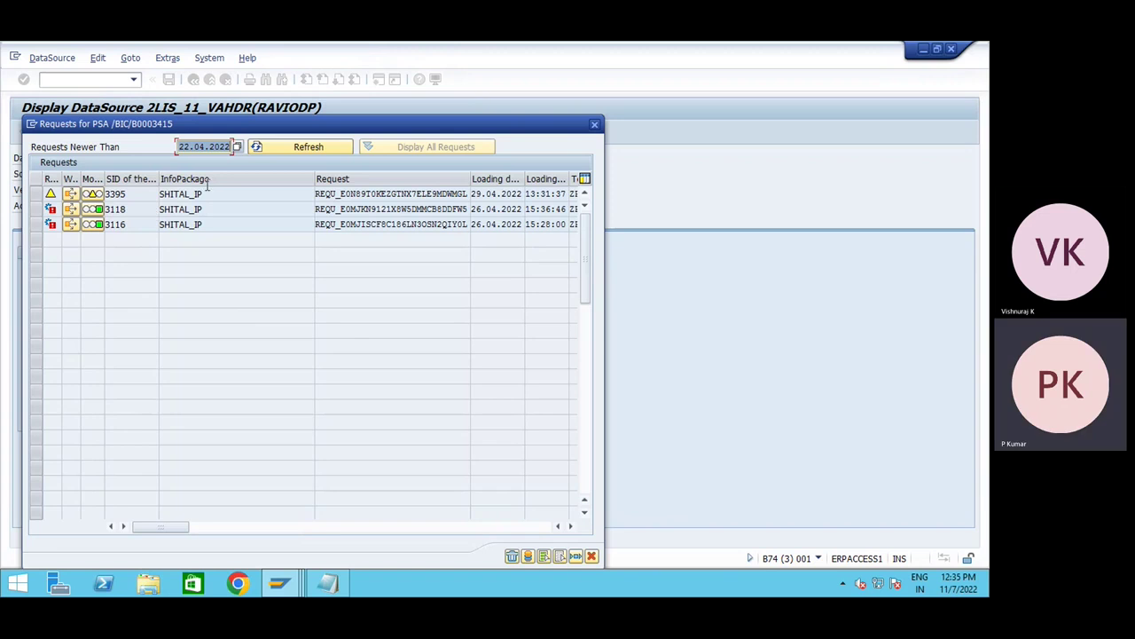
left_click(595, 125)
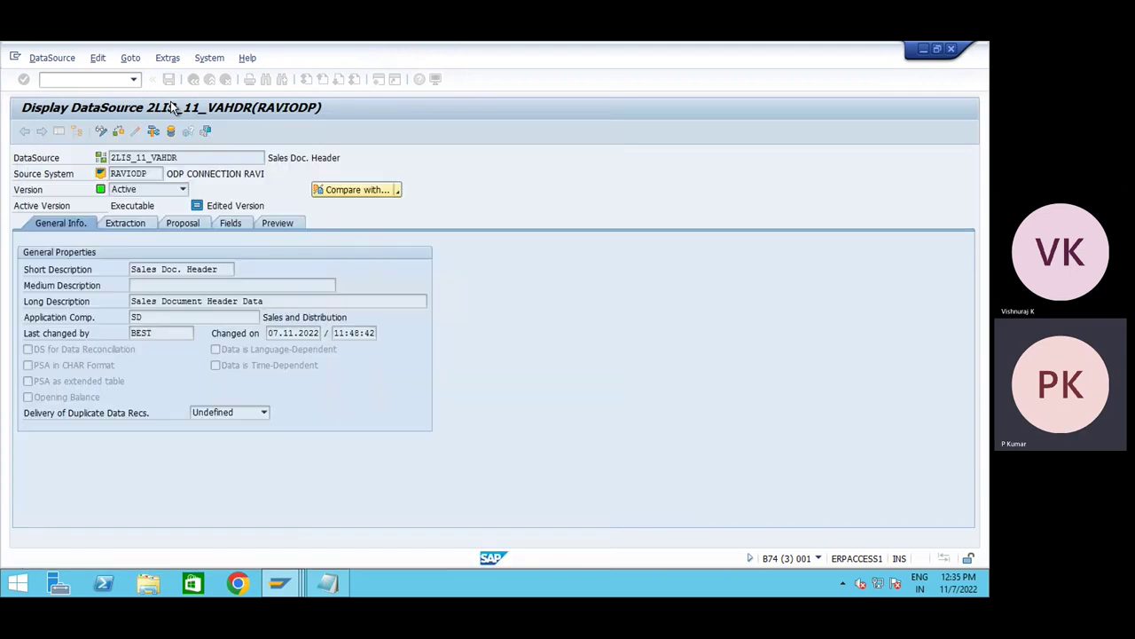
left_click(194, 79)
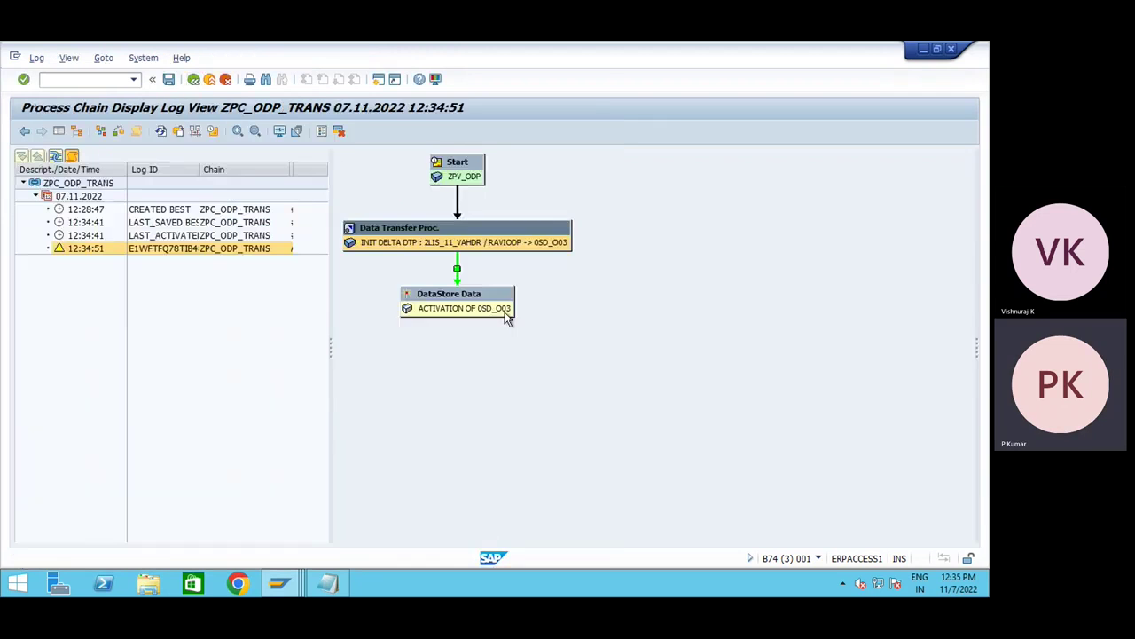
- Open the administration of the activation step's DataStore object 0SD_O03 and refresh its request list
right_click(507, 311)
left_click(551, 349)
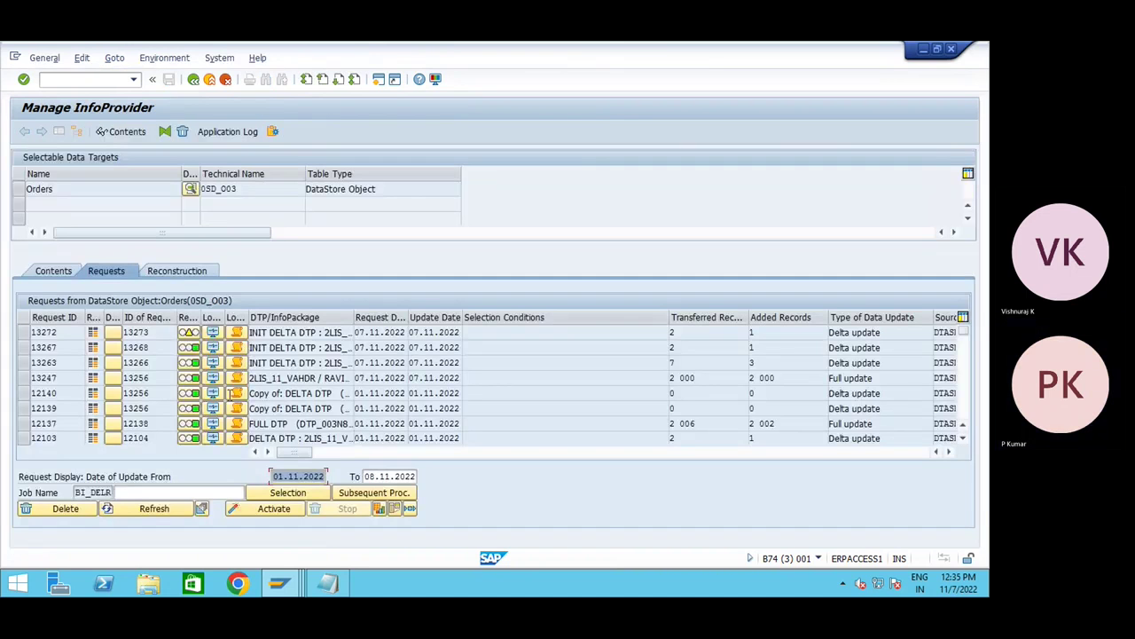
left_click(160, 509)
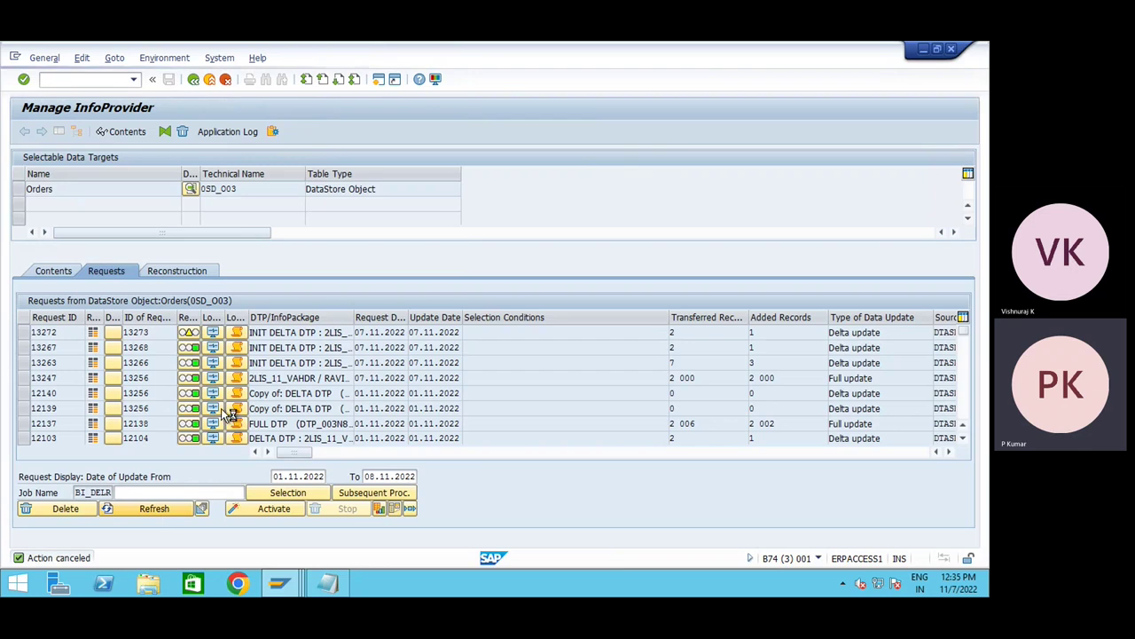
left_click(382, 494)
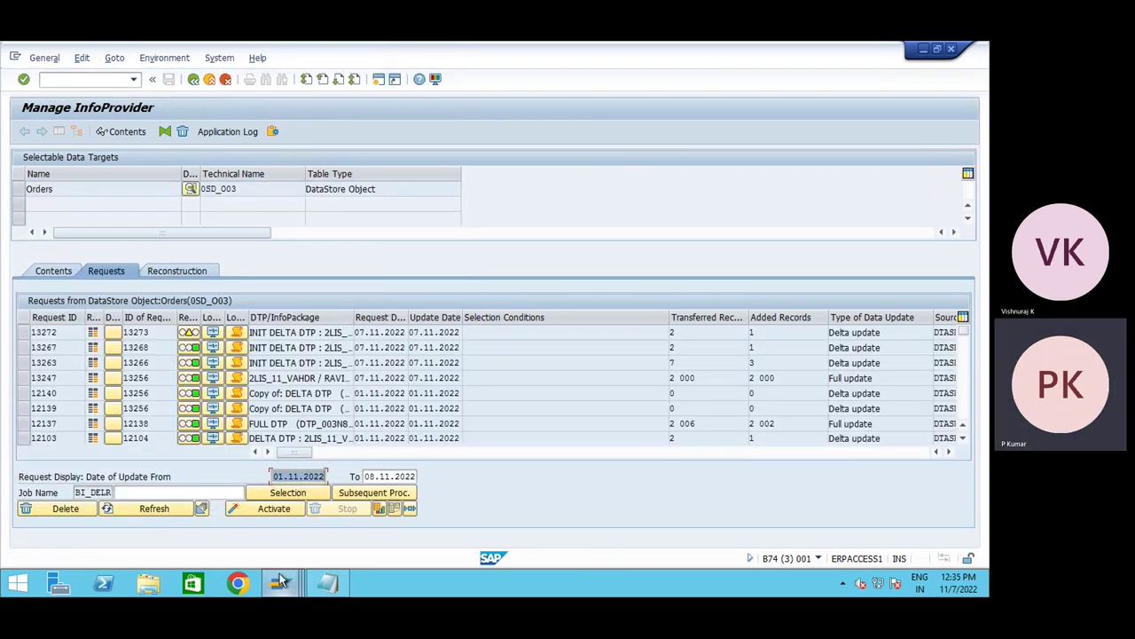
- Switch to the ER7 delta queue monitor and refresh the data units of queue 2LIS_11_VAHDR
mouse_move(279, 581)
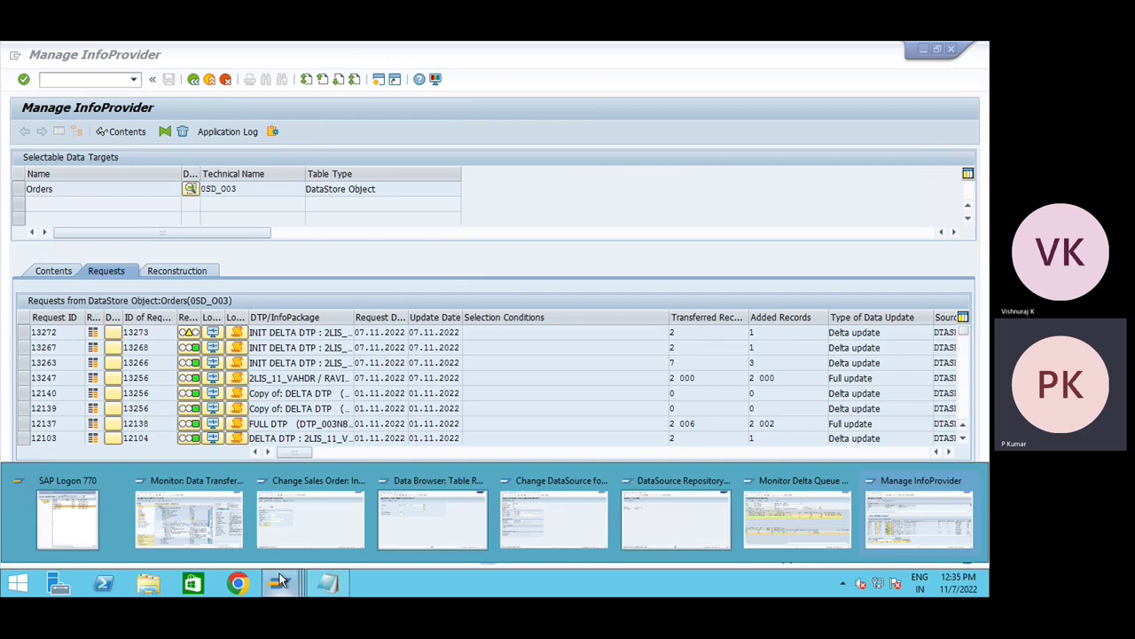
left_click(765, 520)
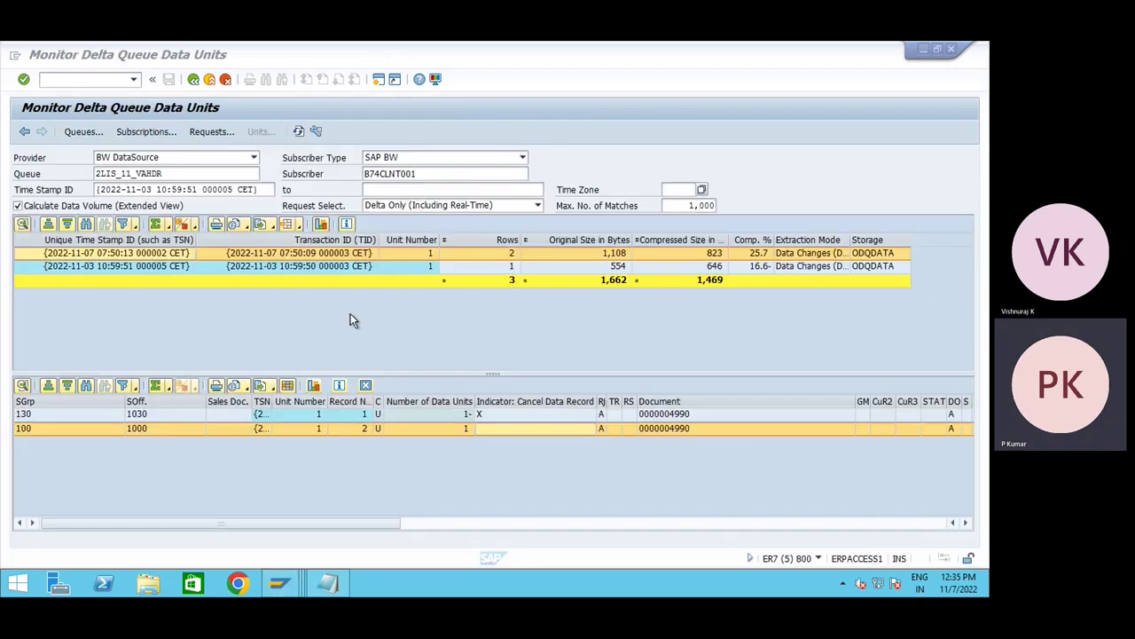
left_click(299, 133)
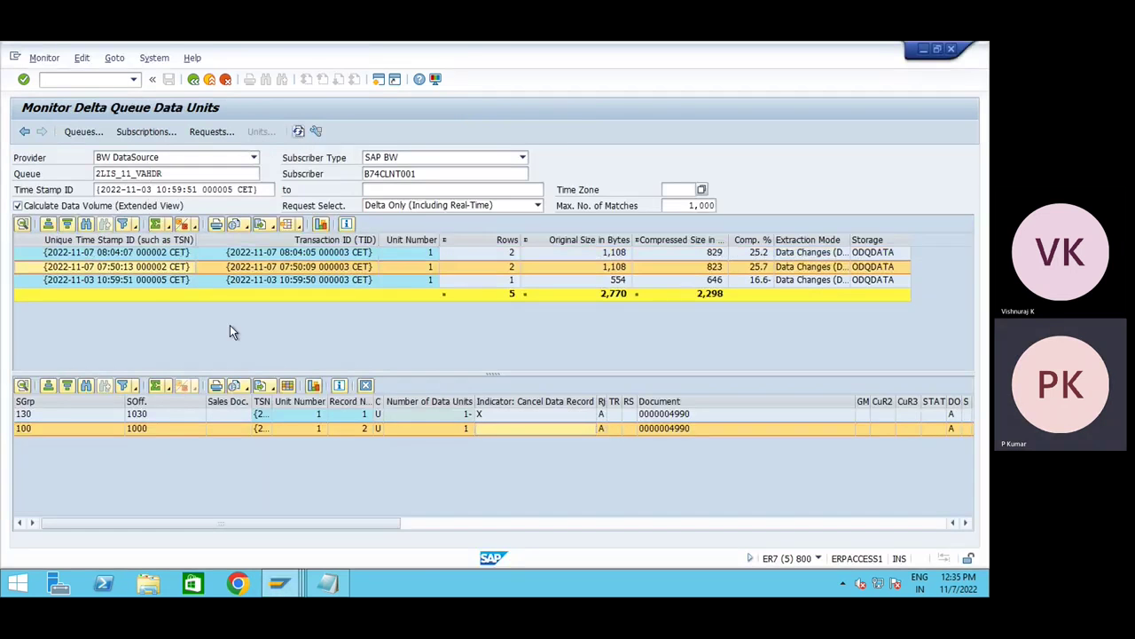
left_click(486, 280)
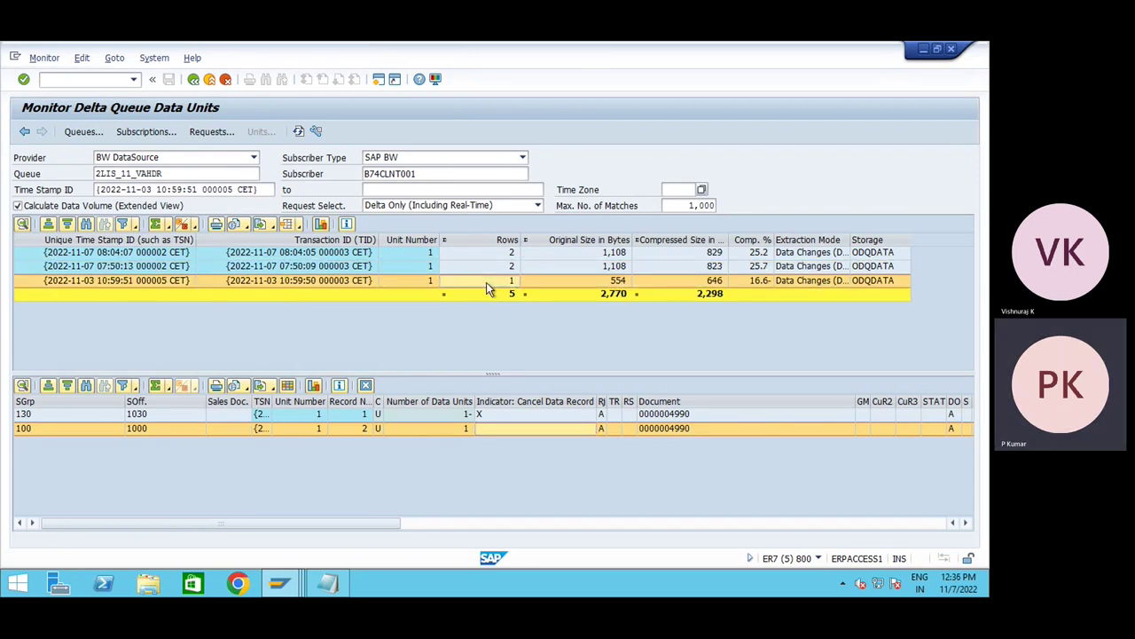
double_click(486, 284)
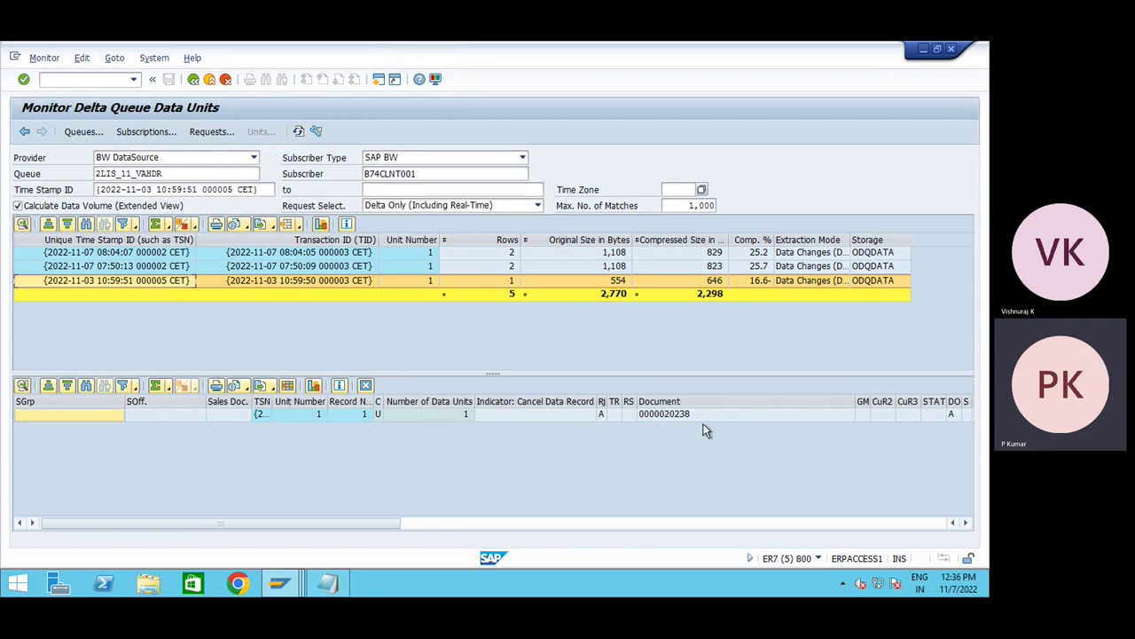
left_click(727, 524)
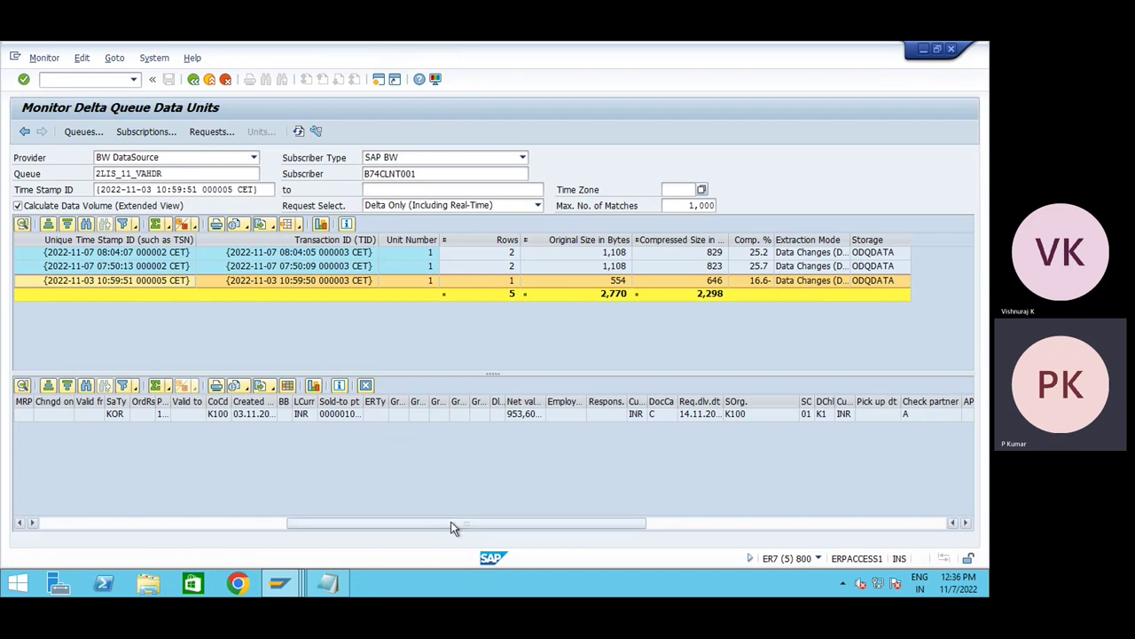
left_click(235, 525)
left_click_drag(236, 525, 71, 525)
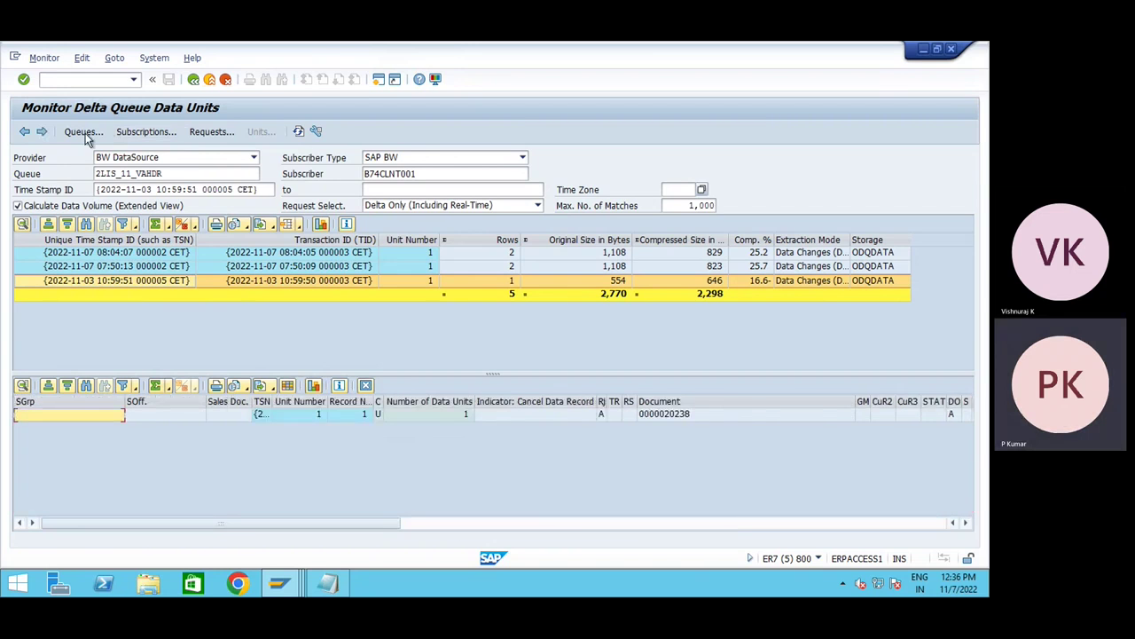
- Open the queue's subscriptions, list the requests of the DTP subscription and open the data units of the latest request
left_click(142, 132)
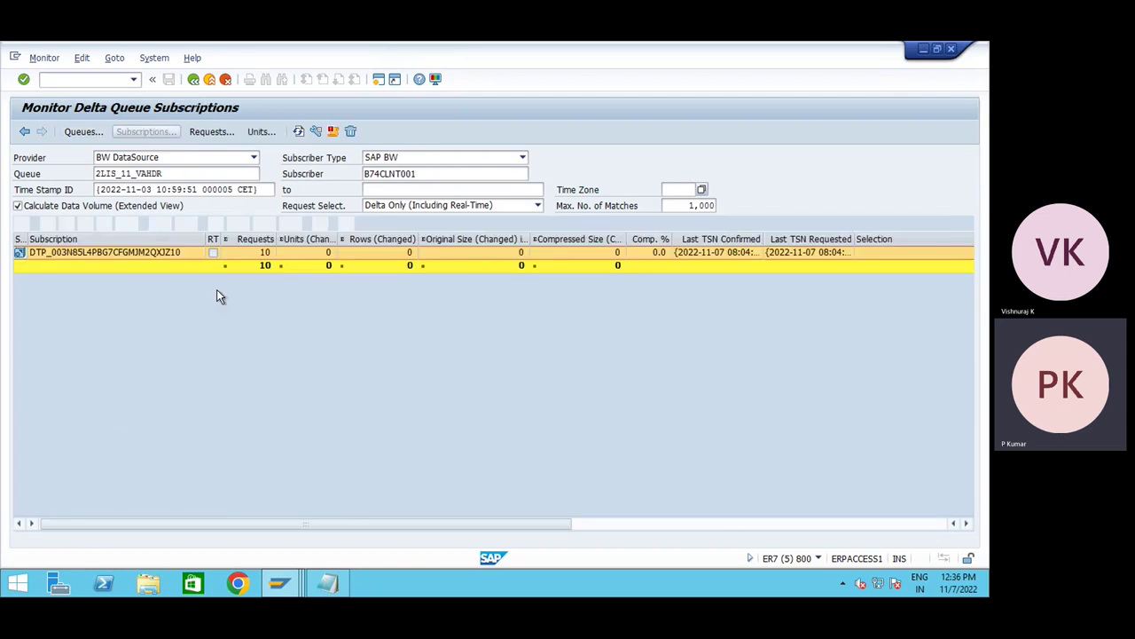
double_click(127, 252)
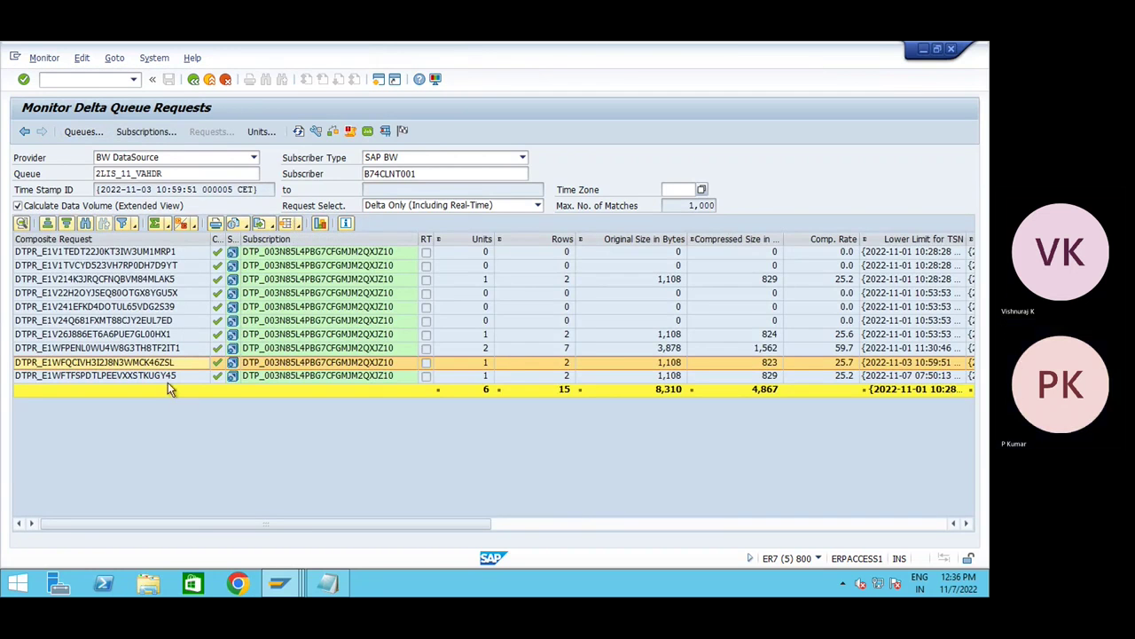
double_click(167, 378)
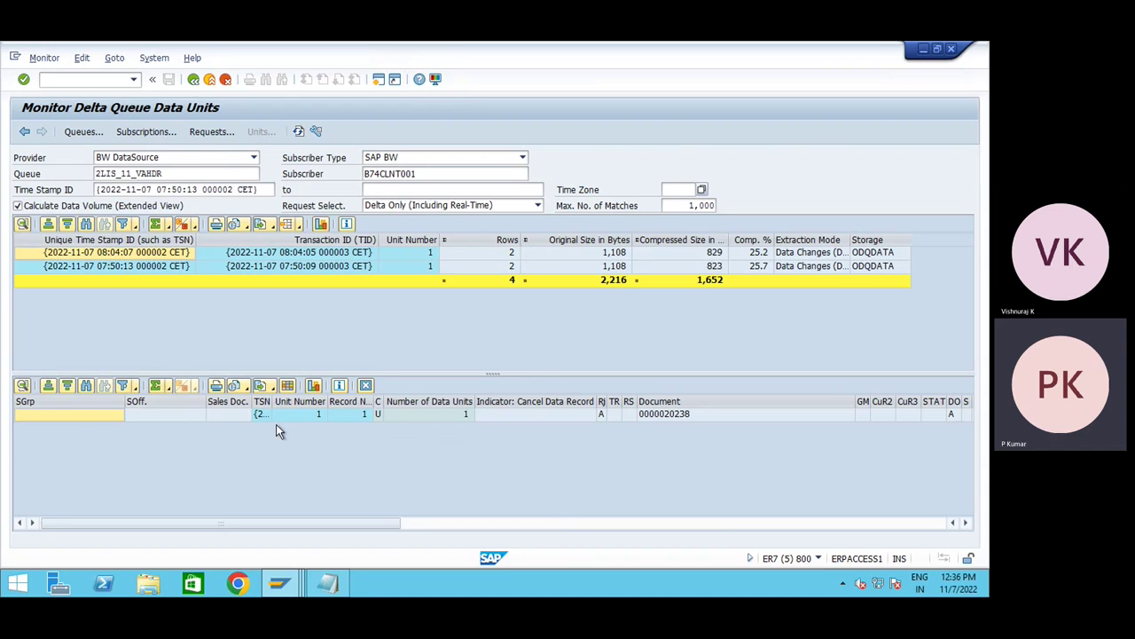
left_click(585, 521)
- Display the records of the 07:50:13 and 08:04:07 data units in turn and check their Document and SGrp values
left_click(176, 268)
double_click(176, 268)
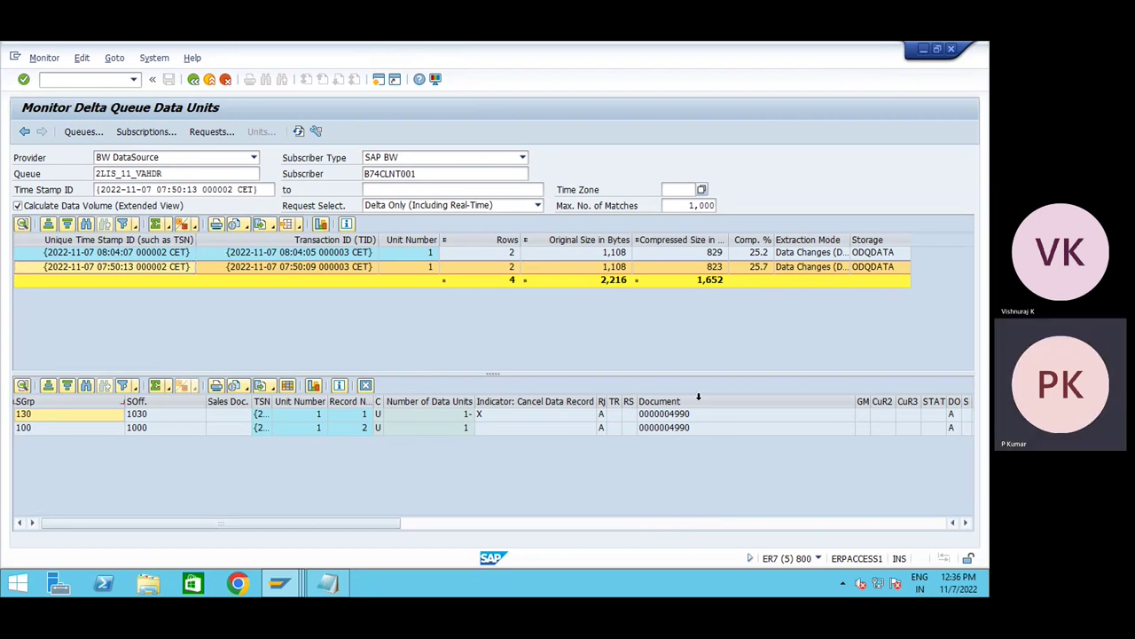
double_click(252, 254)
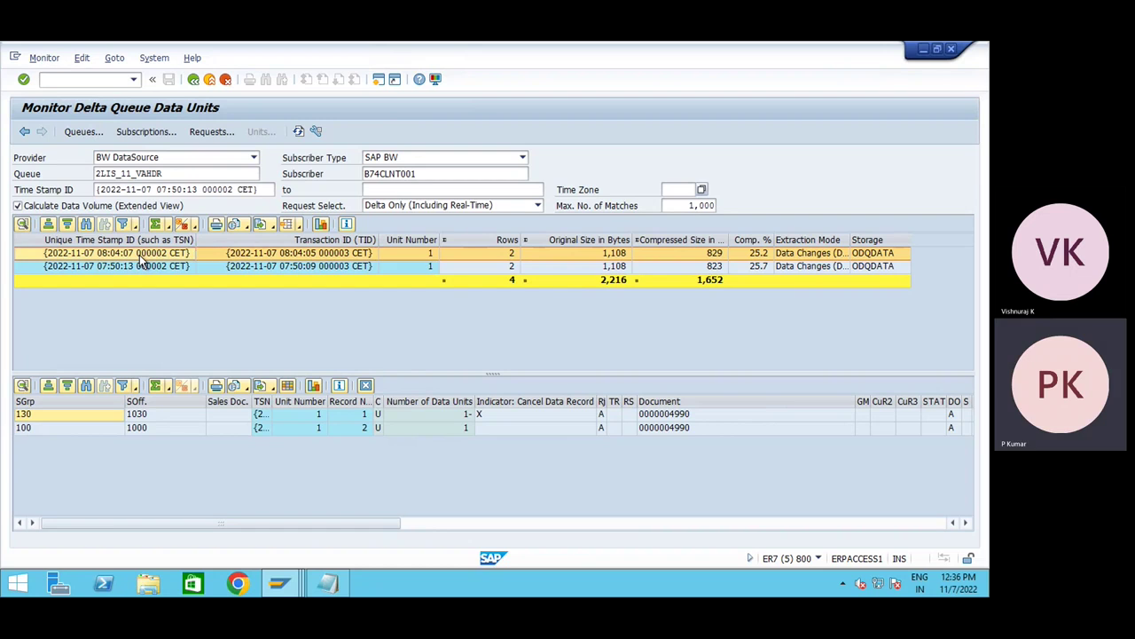
left_click(694, 401)
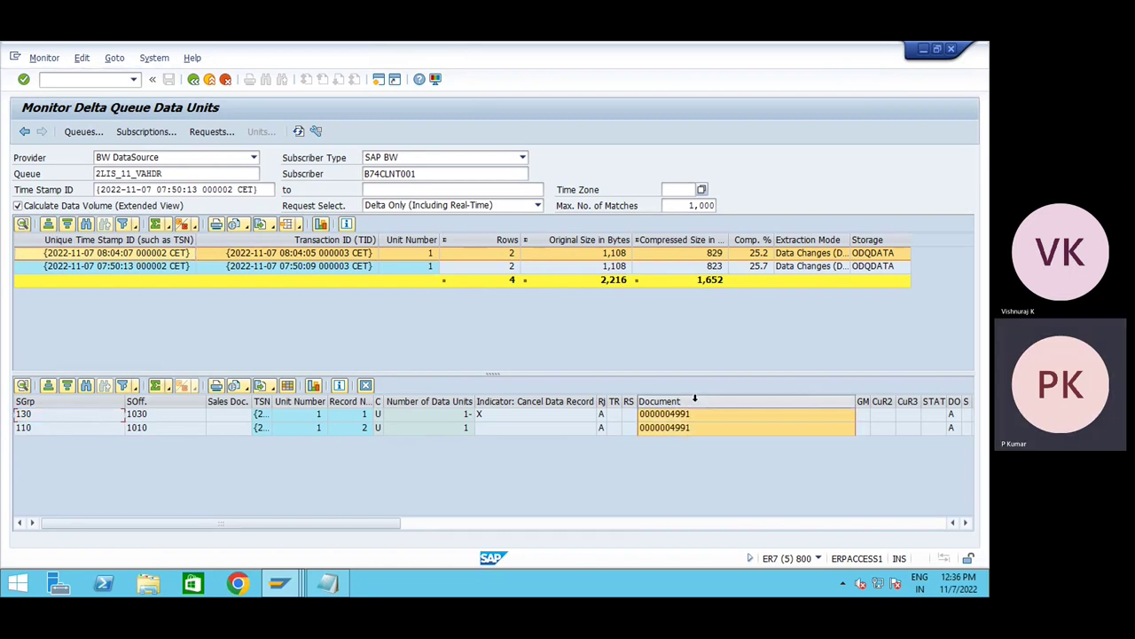
left_click(23, 428)
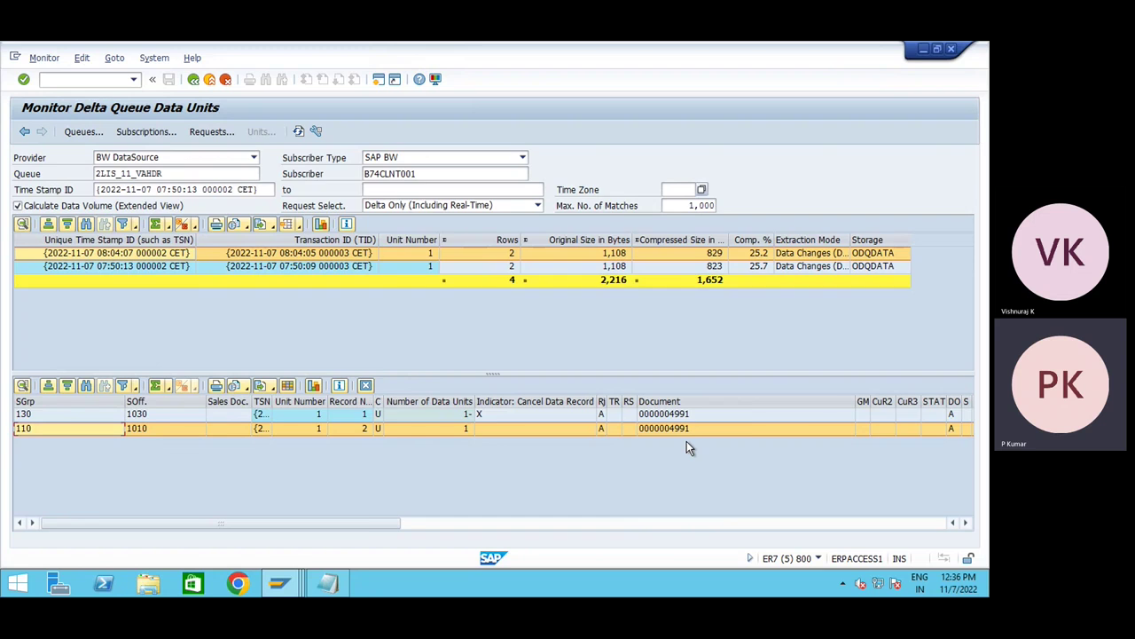
- Switch to the administration of 0SD_O03 in B74, refresh its requests and open the selection for its active data
key("alt+Tab")
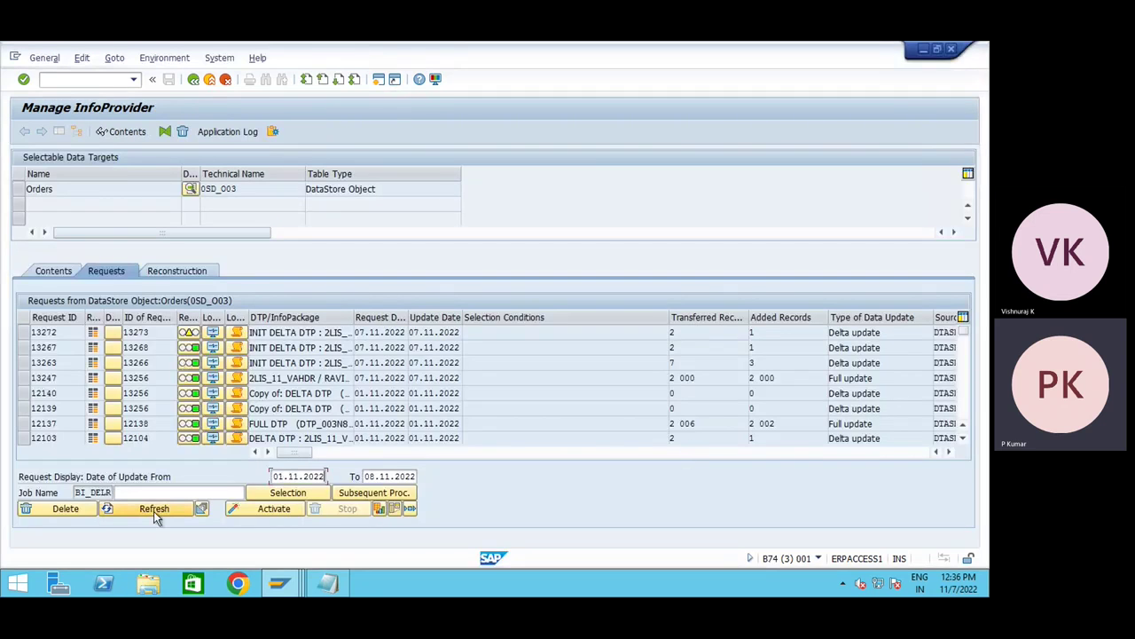
left_click(154, 513)
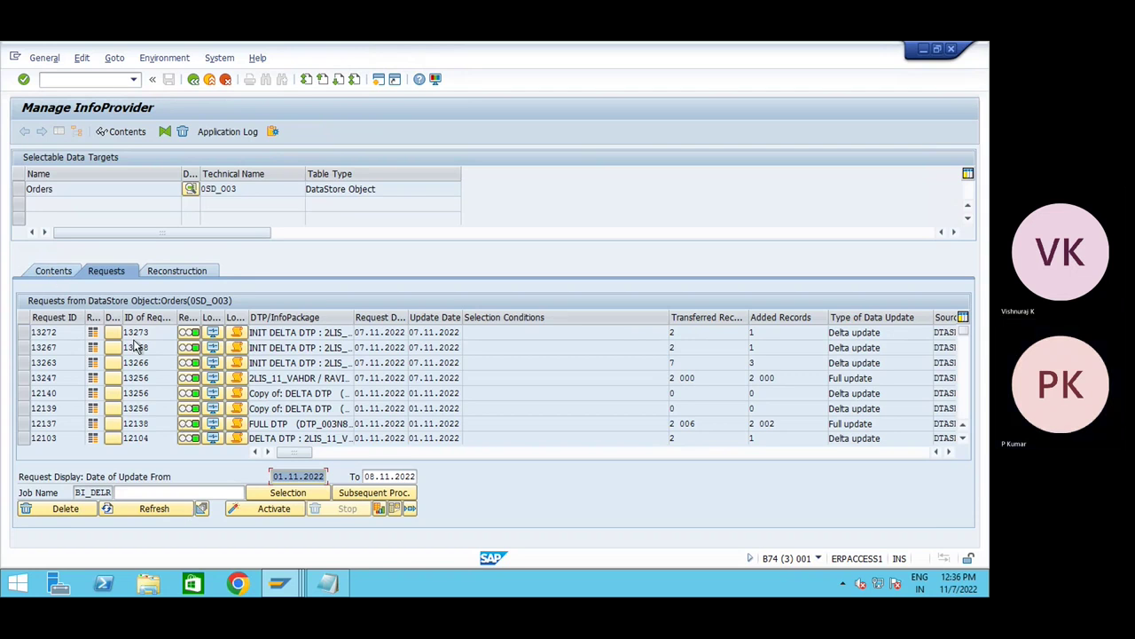
left_click(46, 271)
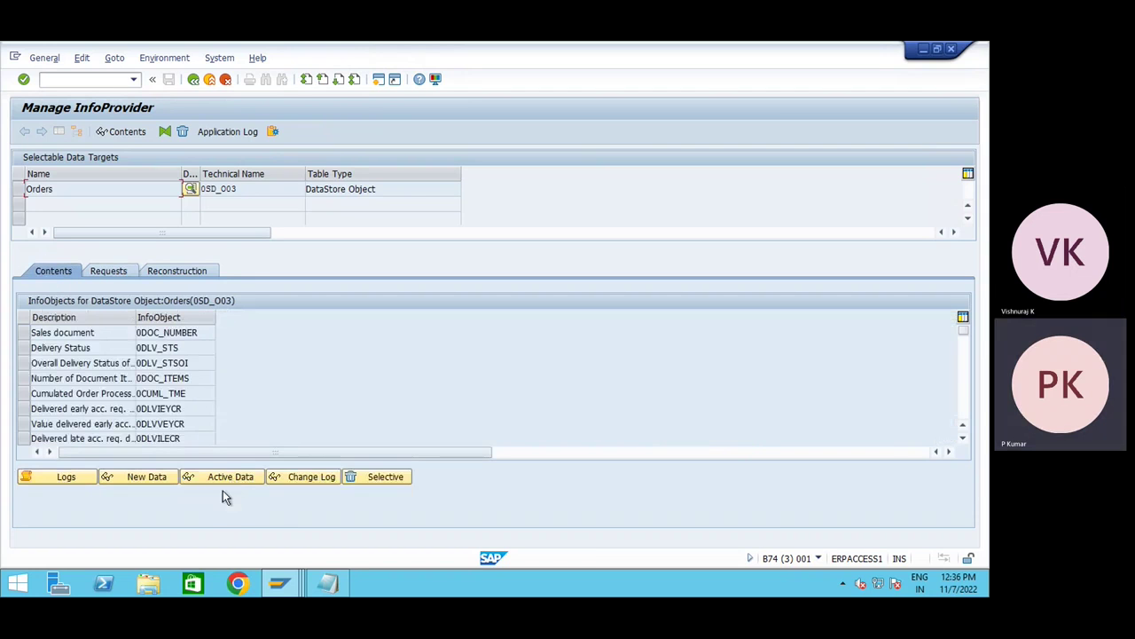
left_click(227, 479)
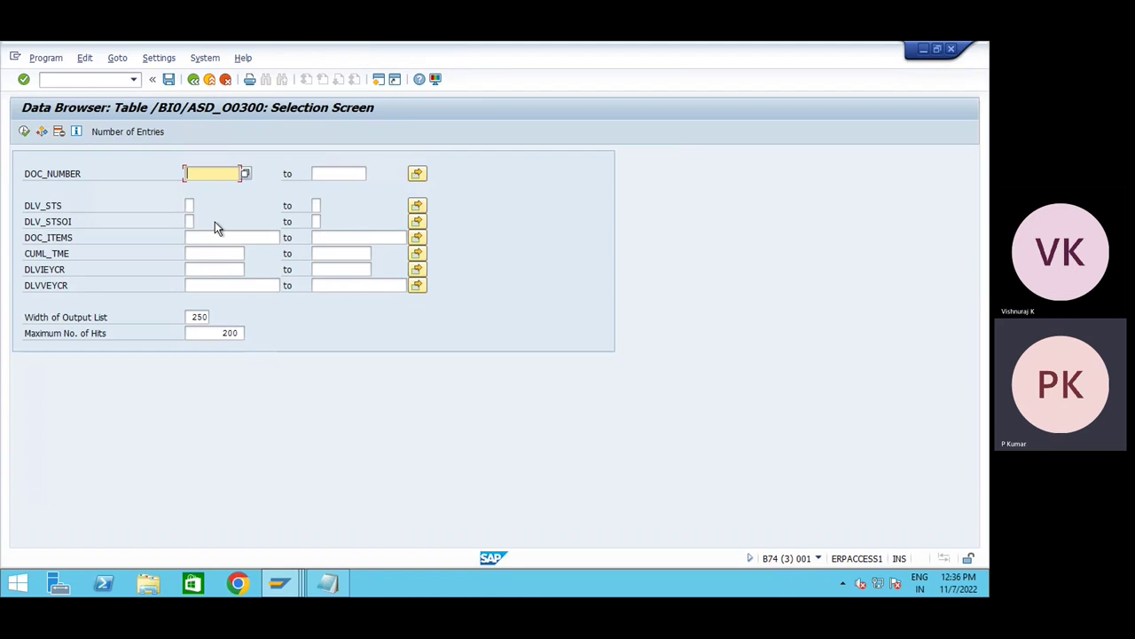
- Restrict the active data to the changed sales order's document number, count the matching entries and display them
key("BackSpace")
left_click(209, 188)
key("BackSpace")
type("1")
left_click(129, 135)
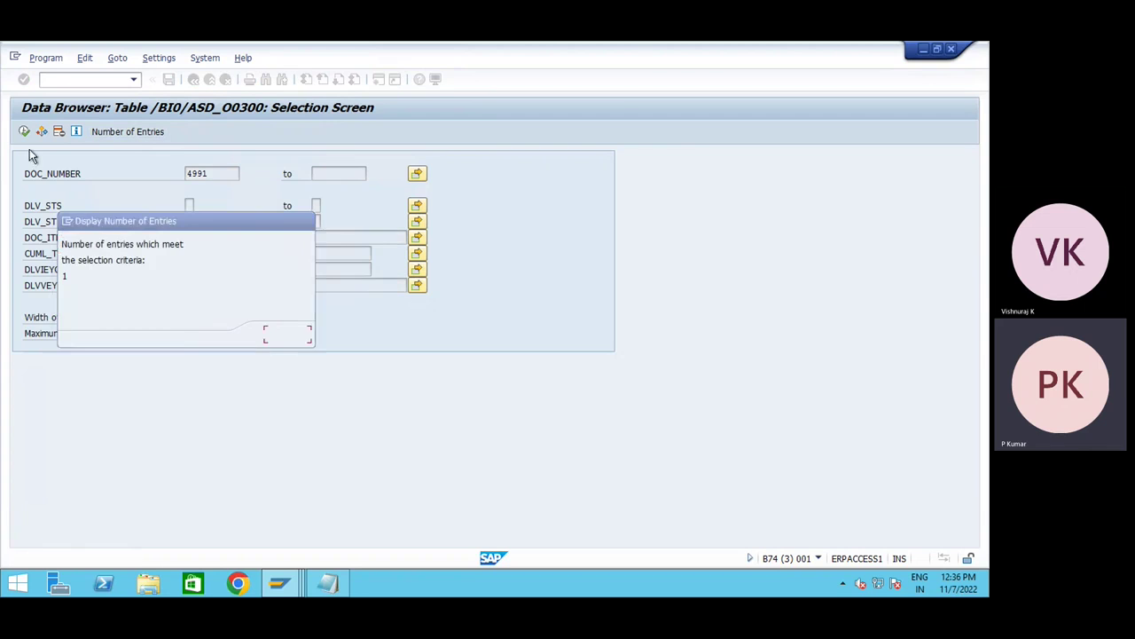
key("Return")
key("F8")
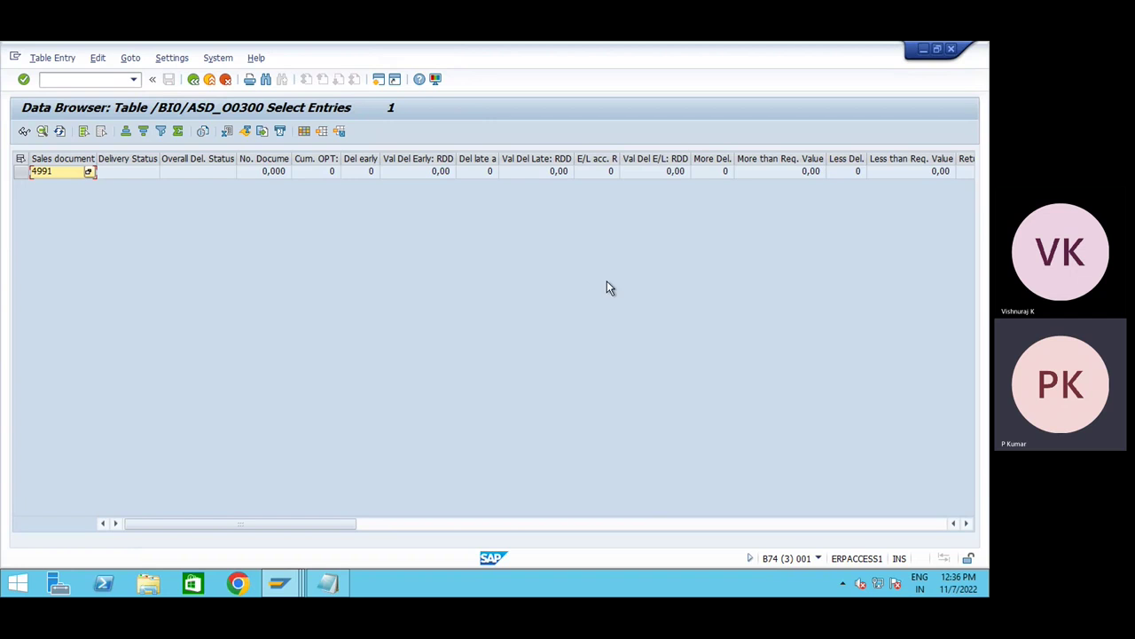
- Leave the active data and the DataStore administration, returning to the ZPC_ODP_TRANS log view, and refresh the log
left_click(213, 80)
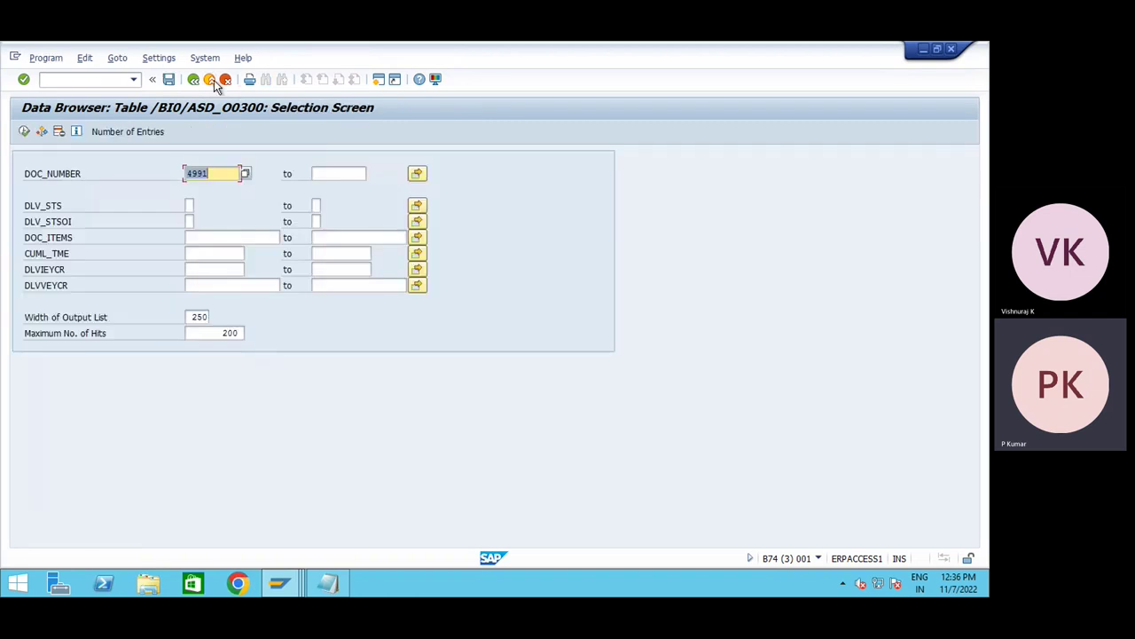
left_click(213, 80)
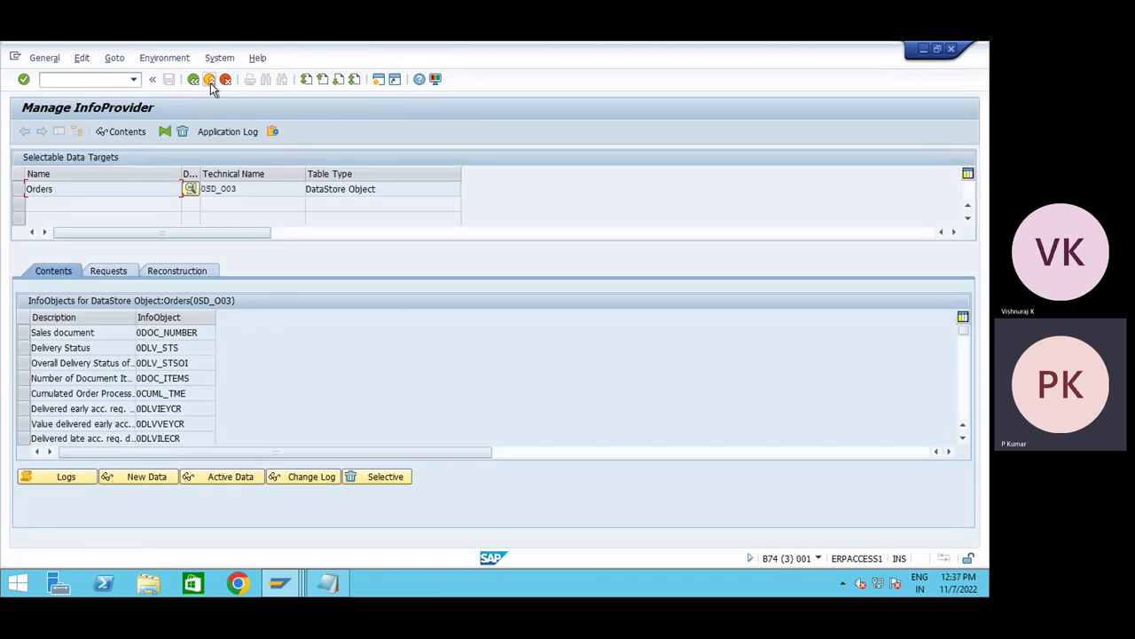
left_click(210, 80)
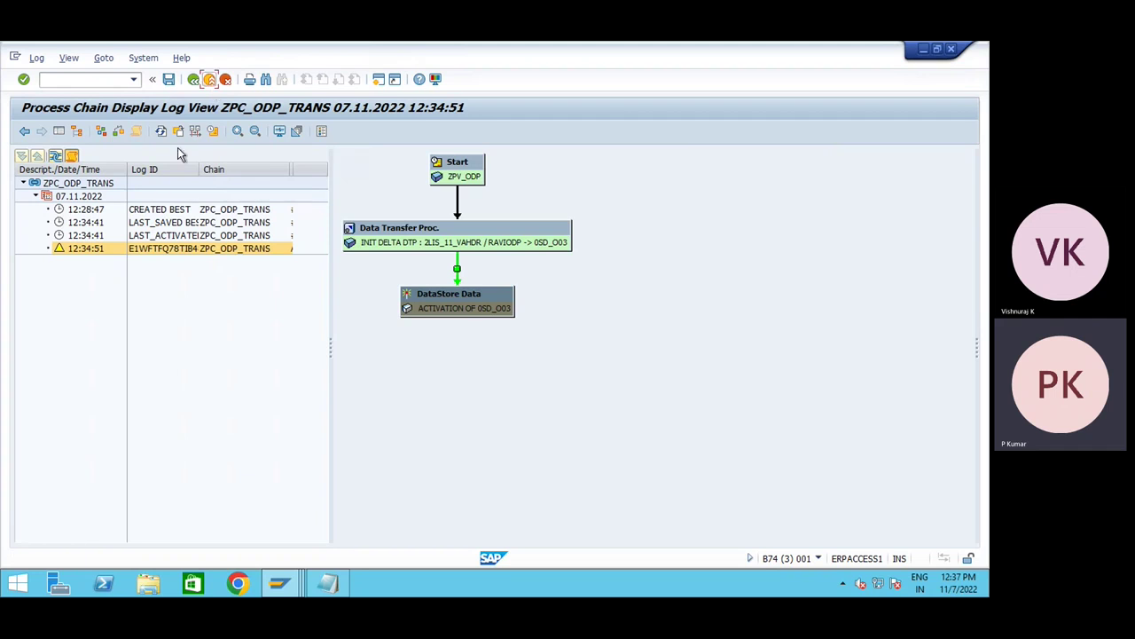
left_click(160, 130)
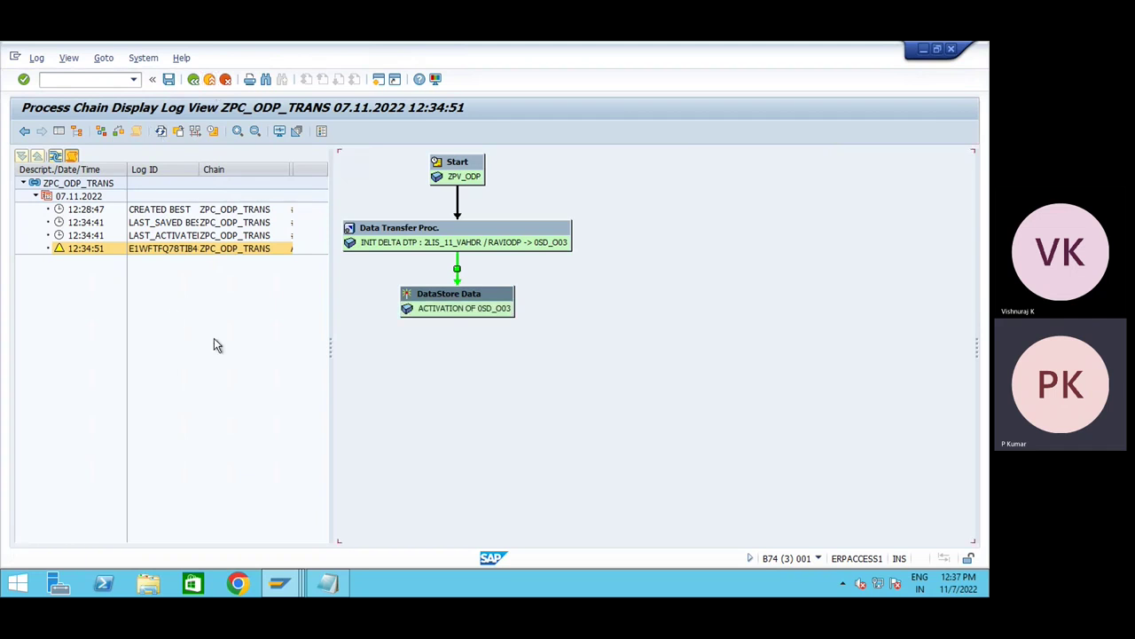
- Return to the Process Chains tree of the modeling workbench and widen the Tech. Name column and the navigation area
left_click(211, 80)
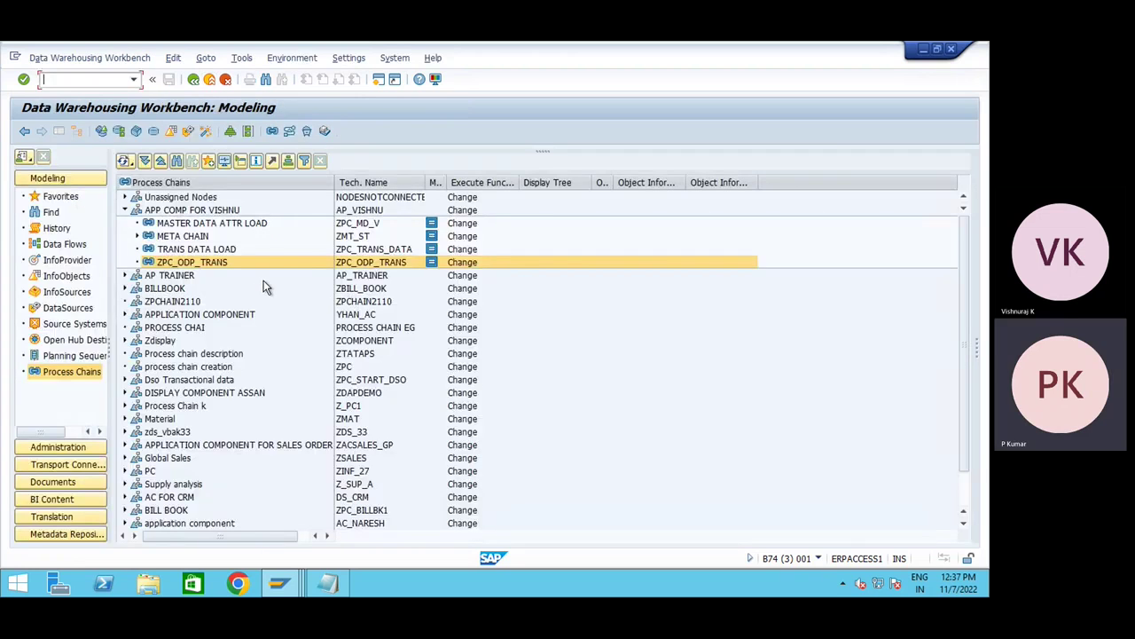
left_click_drag(425, 178, 501, 177)
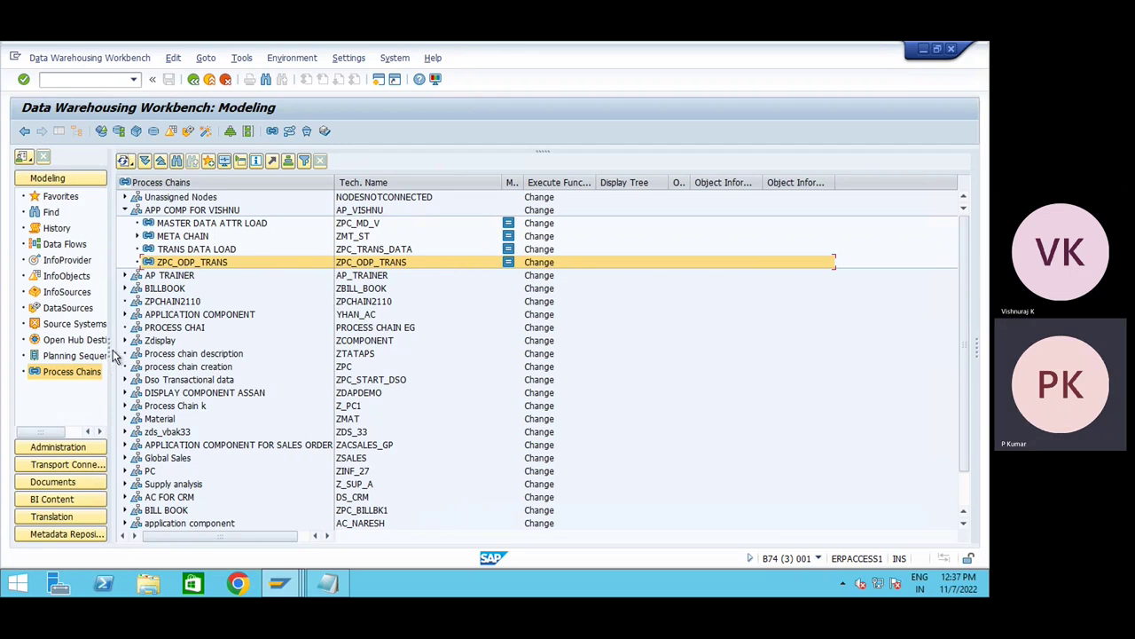
left_click_drag(111, 348, 163, 348)
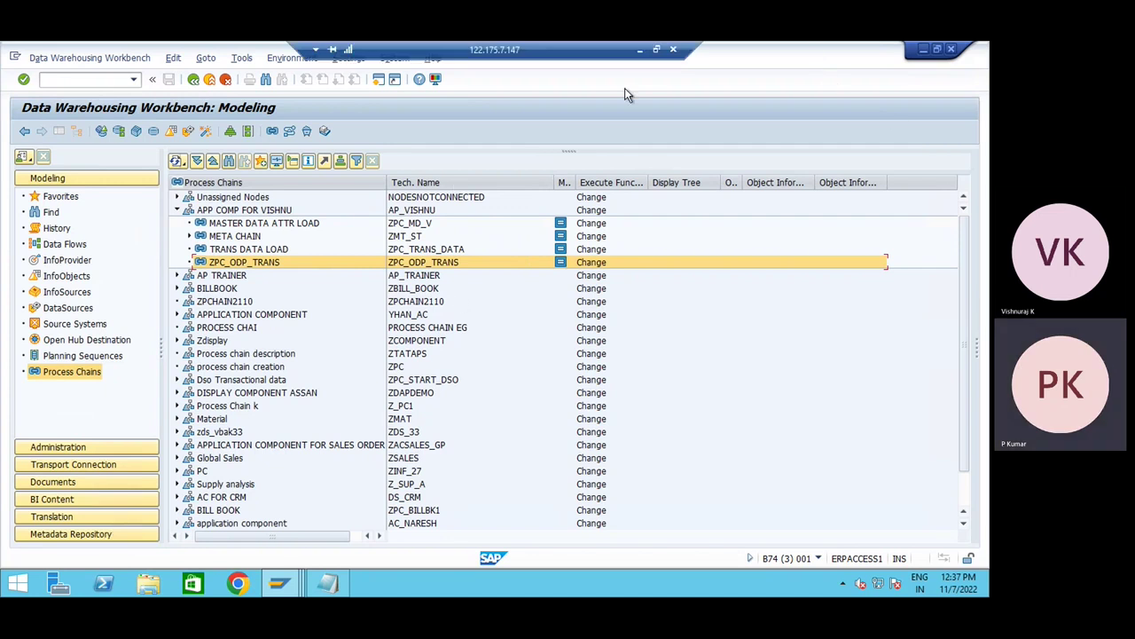
- Minimize the remote session, switch to the SAP BI/BW course contents in Word and read the Data Acquisition/Extraction topics
left_click(640, 50)
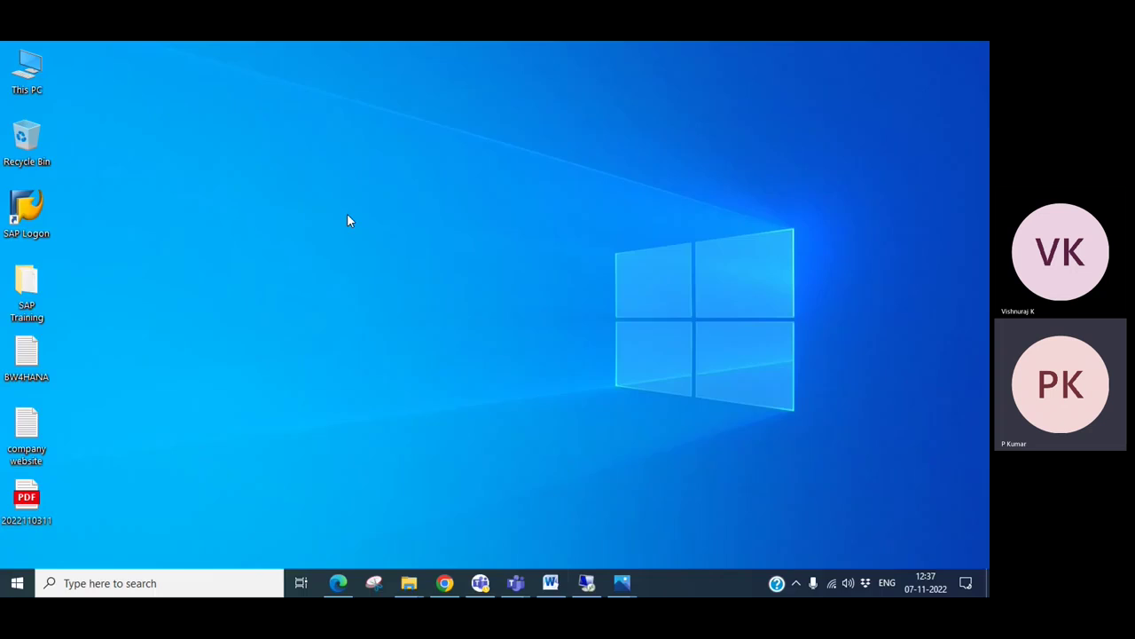
left_click(538, 591)
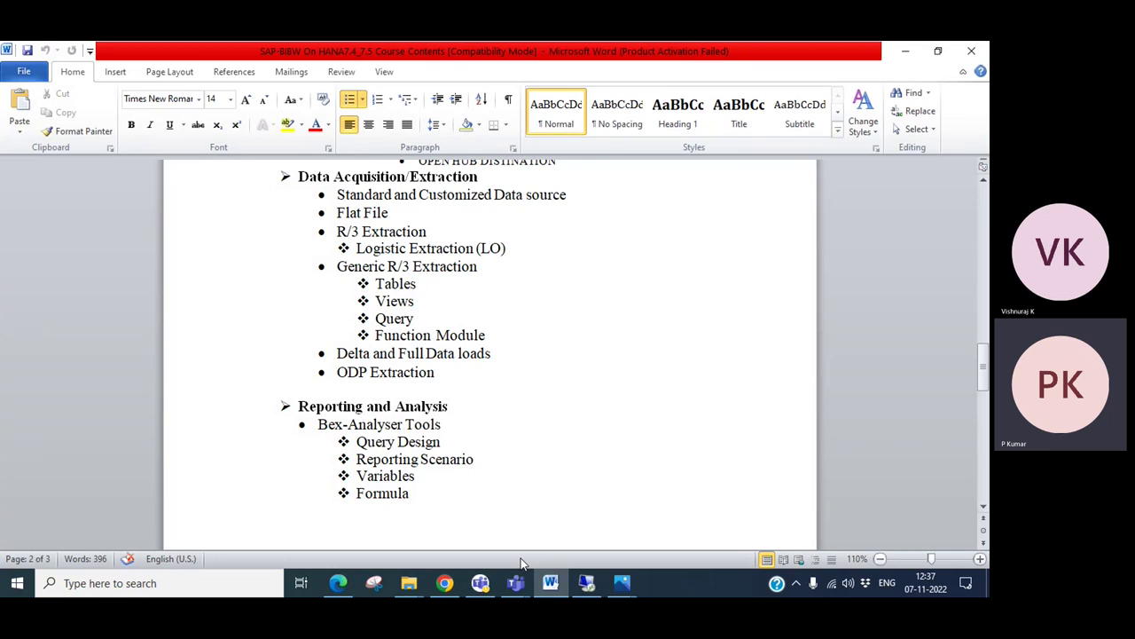
scroll(496, 367, "up", 3)
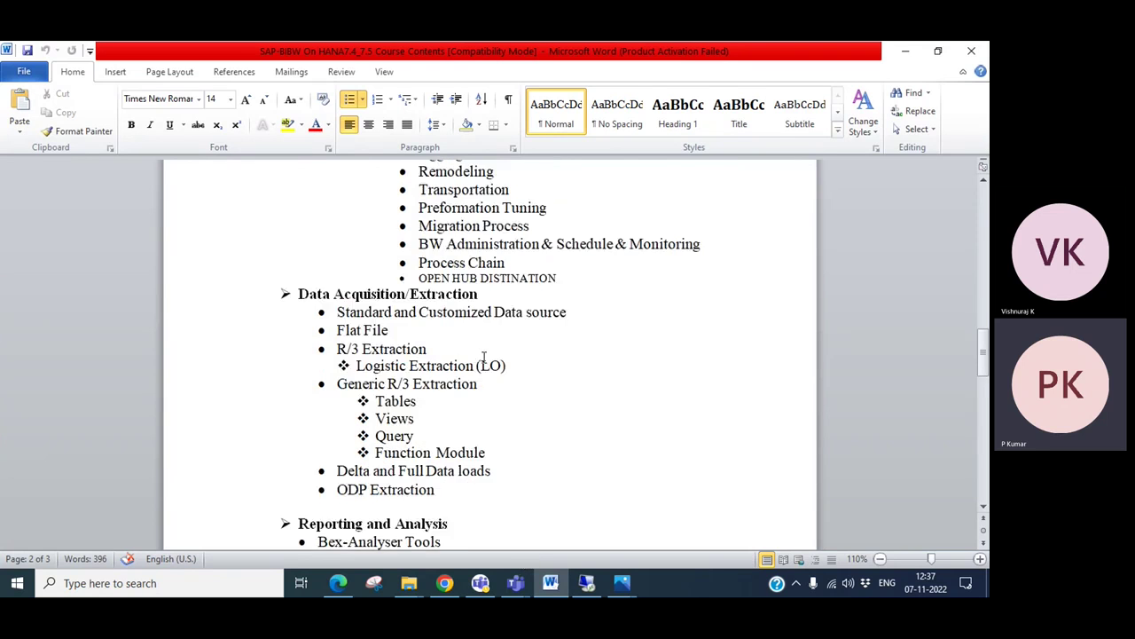
scroll(481, 358, "down", 2)
scroll(473, 346, "up", 3)
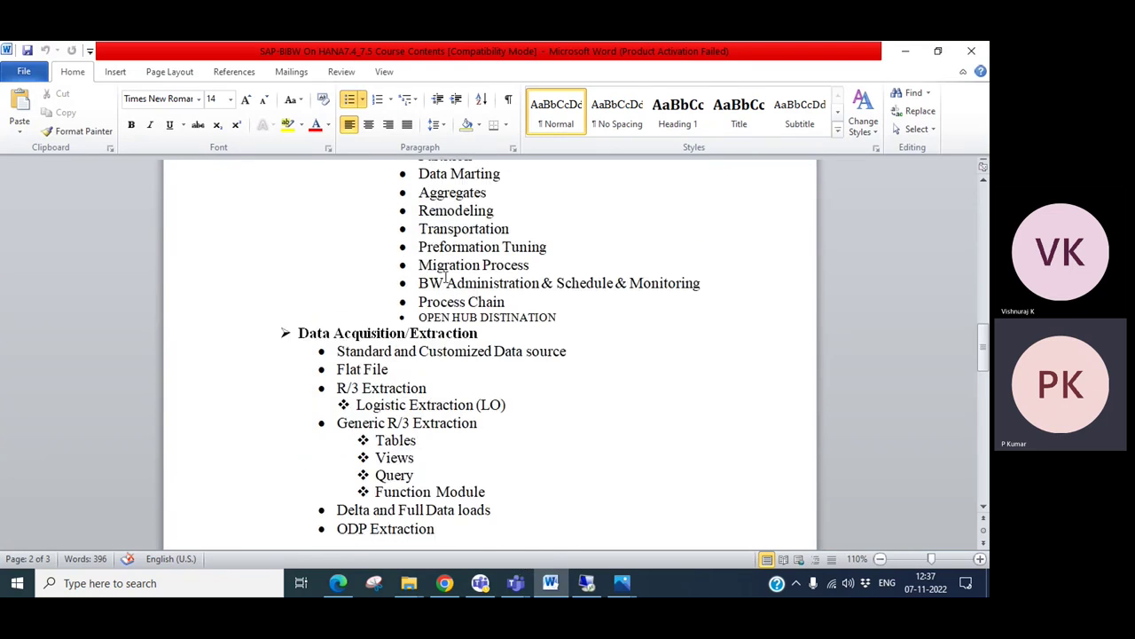
scroll(445, 282, "up", 5)
scroll(435, 373, "down", 7)
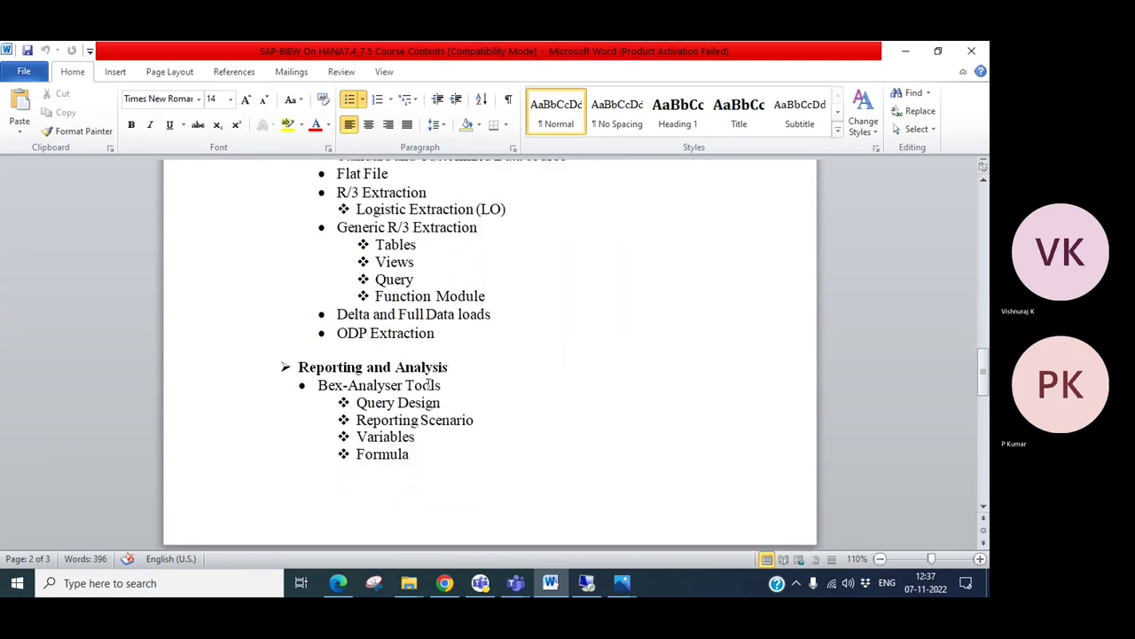
scroll(428, 381, "down", 2)
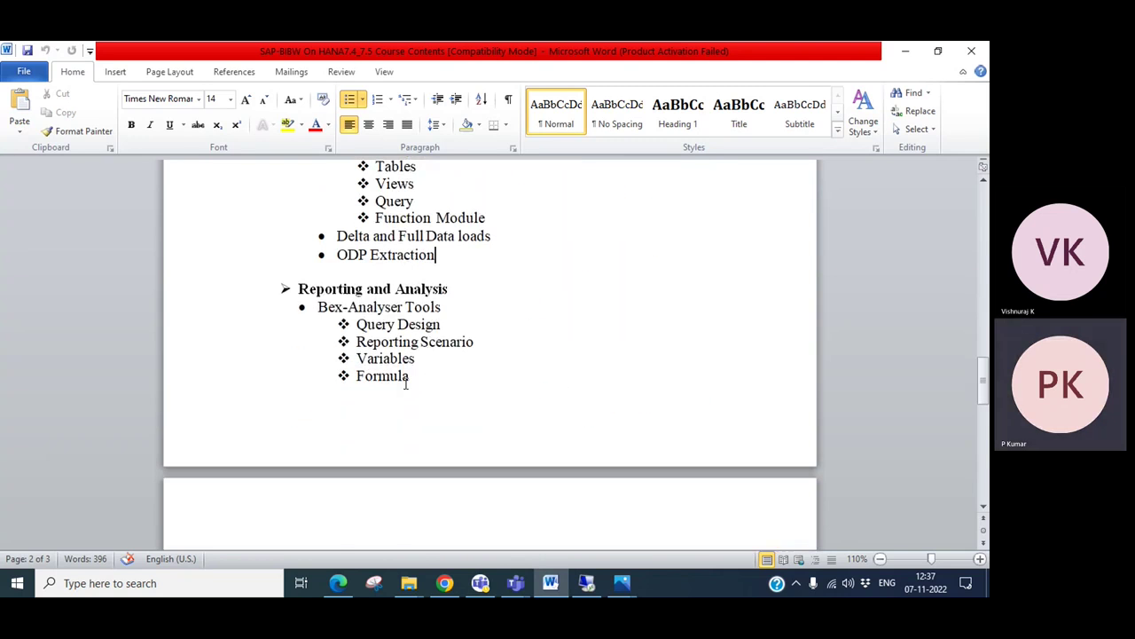
scroll(413, 383, "down", 1)
- Examine the Reporting and Analysis heading and its Bex-Analyser Tools topics in the course contents
left_click_drag(299, 250, 471, 249)
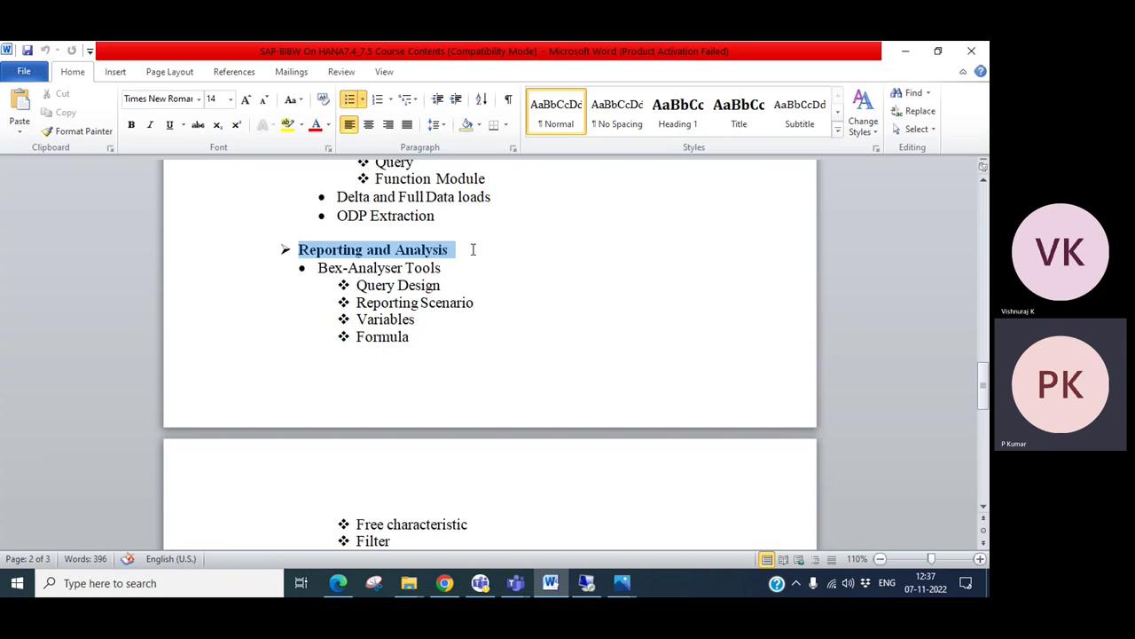
left_click(471, 250)
left_click(454, 337)
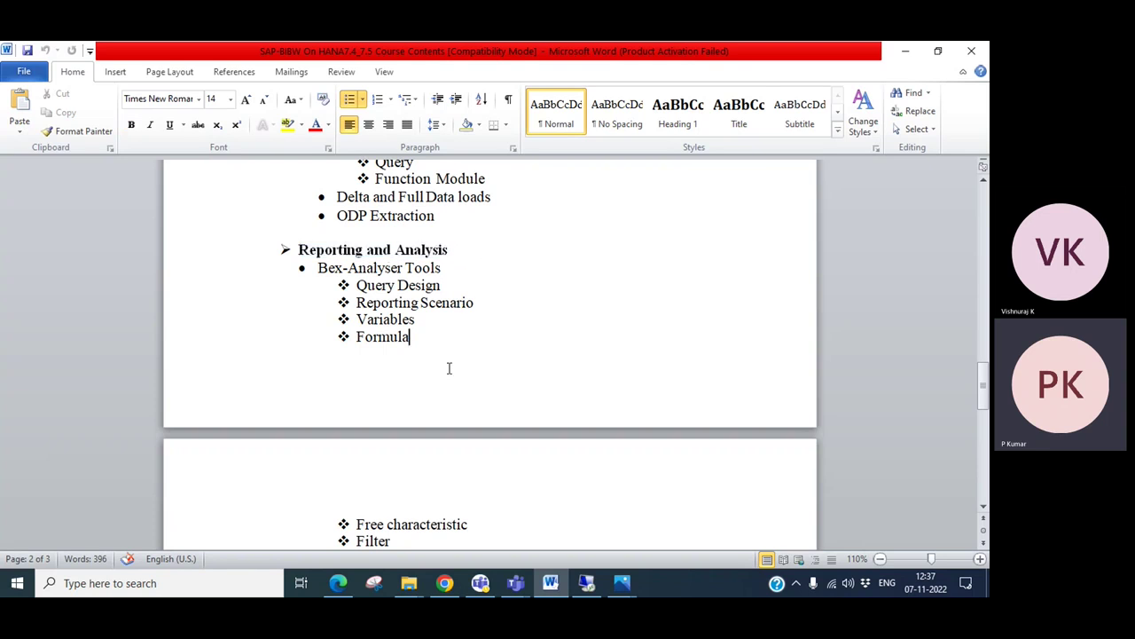
left_click_drag(460, 250, 341, 251)
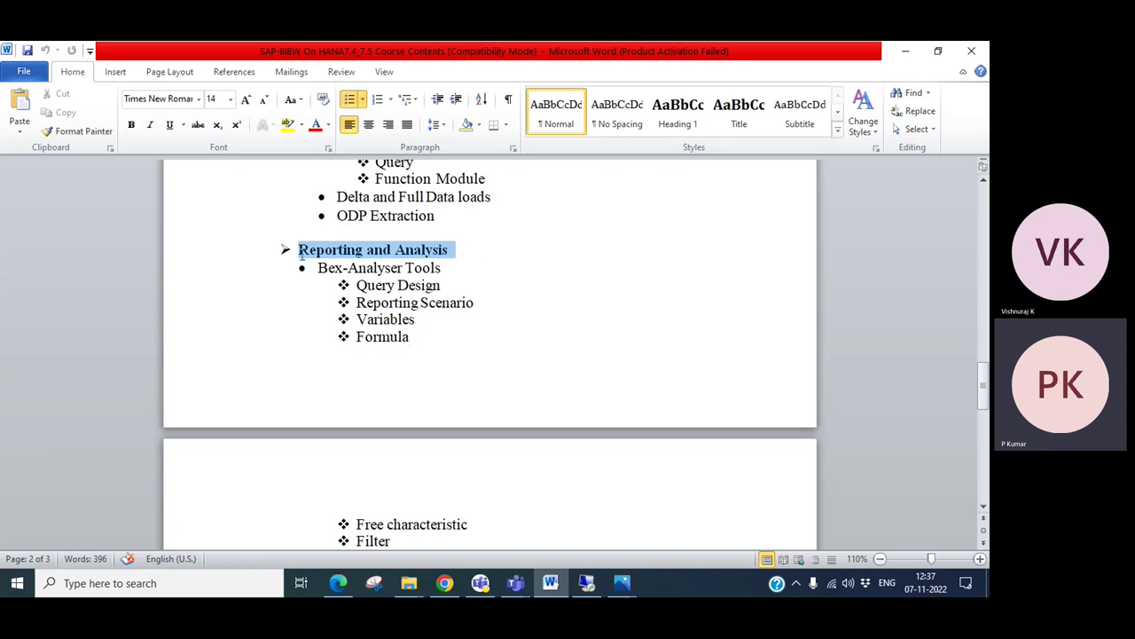
left_click(301, 320)
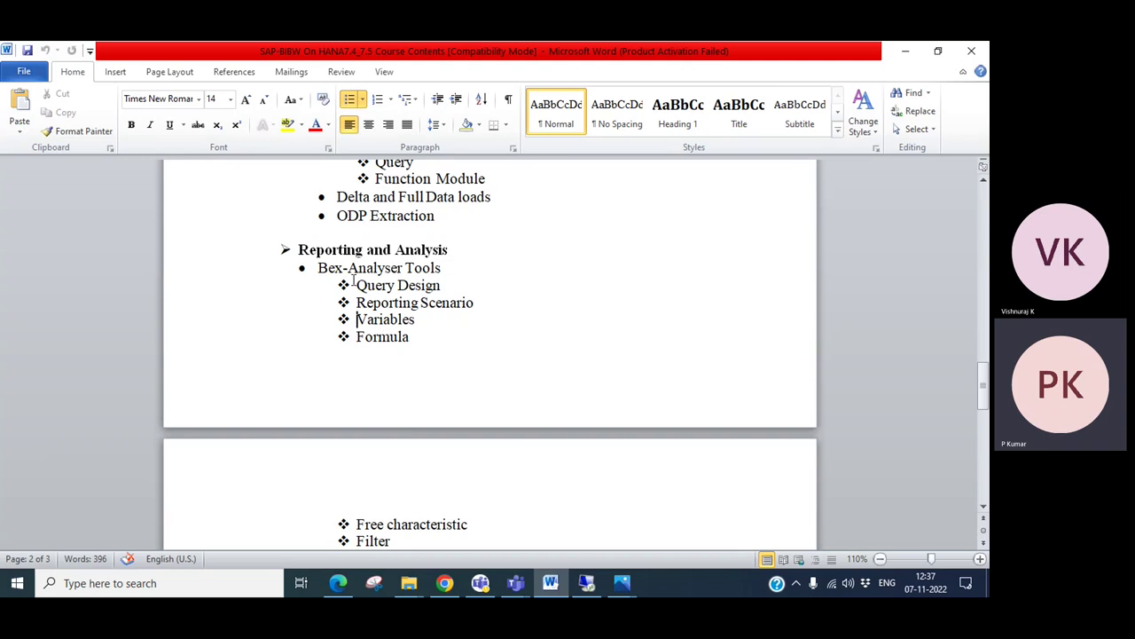
left_click_drag(433, 250, 445, 251)
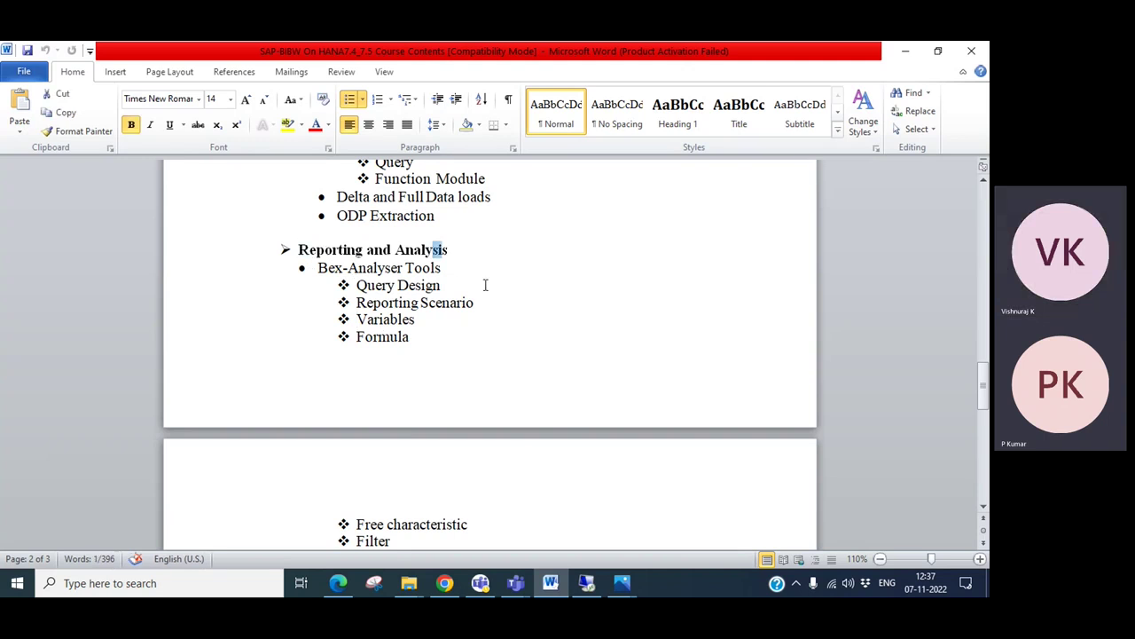
left_click(486, 285)
left_click(264, 248)
left_click(308, 322)
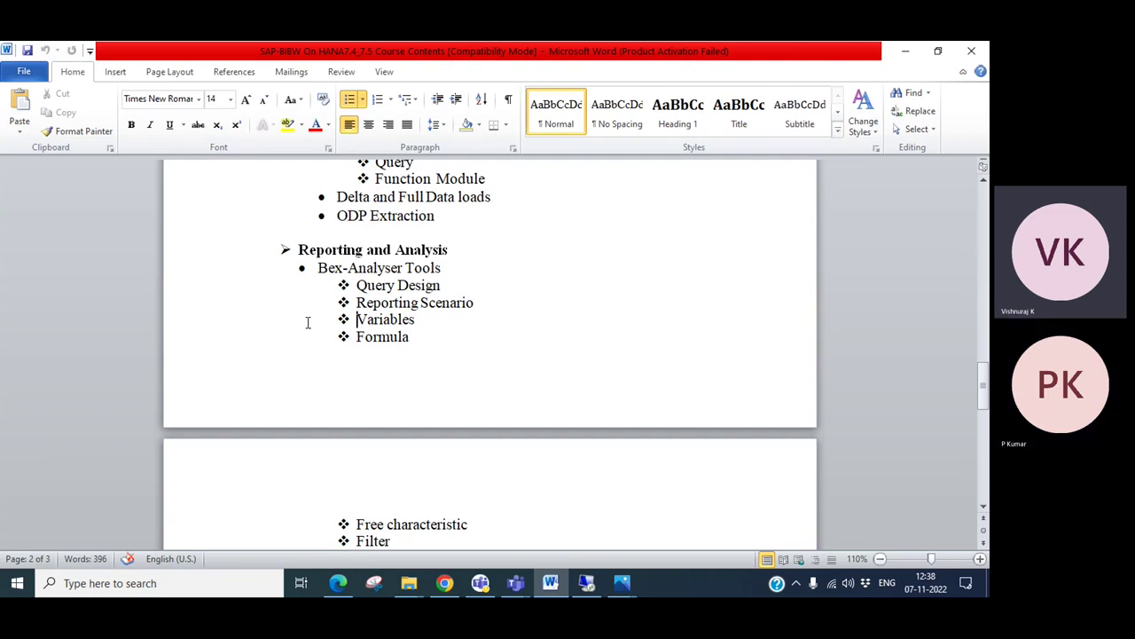
triple_click(293, 251)
left_click(241, 336)
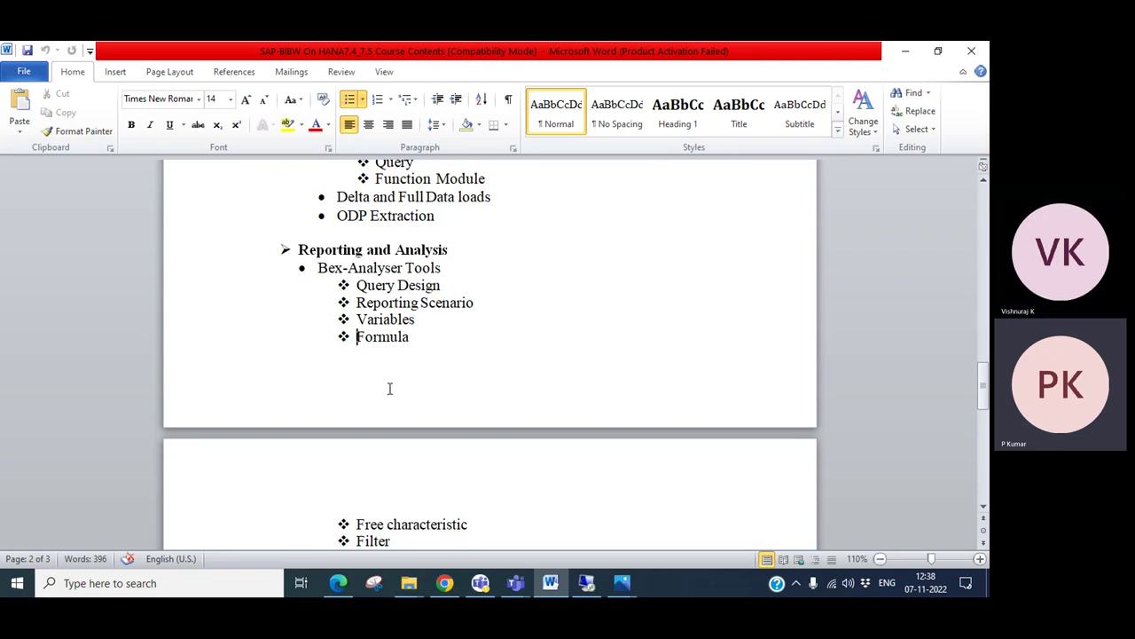
- Look through the remaining reporting topics, including the Bex Web Browser and Web Application Designer tools, and return to Reporting and Analysis
scroll(390, 390, "down", 2)
scroll(387, 473, "down", 2)
scroll(385, 468, "down", 2)
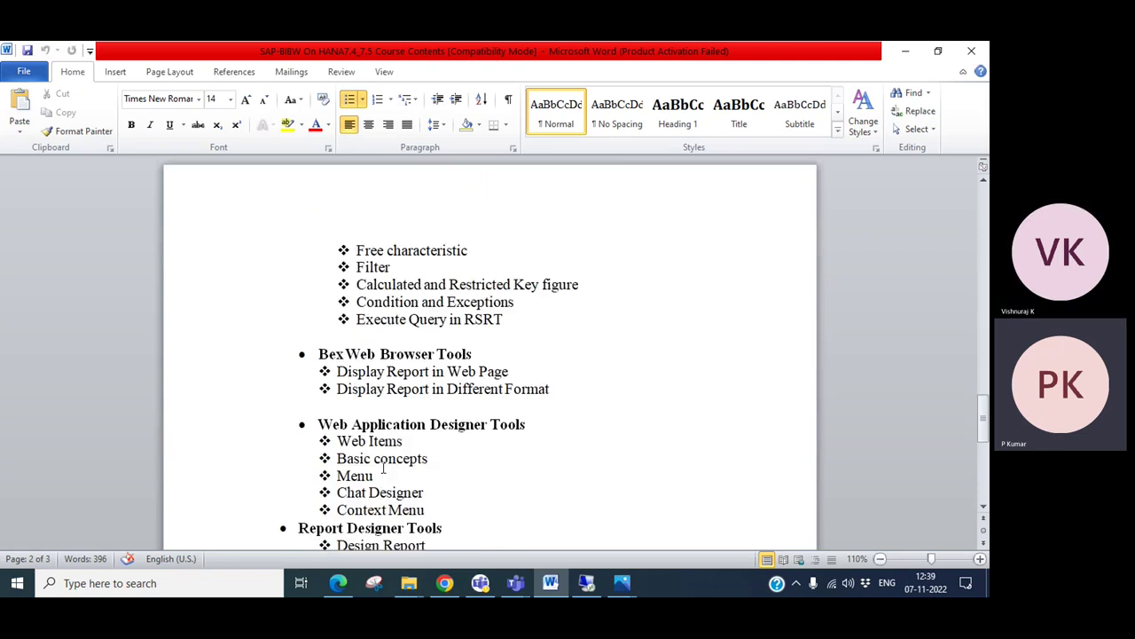
scroll(382, 455, "up", 5)
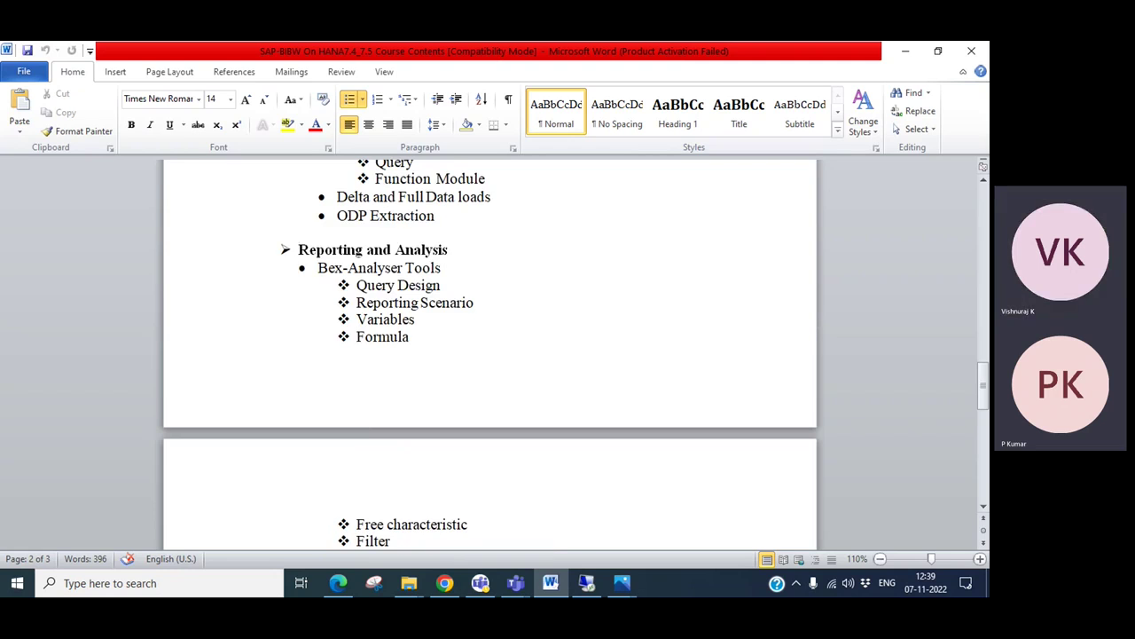
left_click_drag(298, 250, 451, 311)
scroll(393, 331, "down", 3)
scroll(392, 336, "down", 1)
left_click(543, 456)
scroll(357, 357, "up", 3)
left_click(286, 301)
left_click(306, 206)
scroll(451, 319, "down", 1)
left_click(449, 320)
scroll(449, 320, "up", 2)
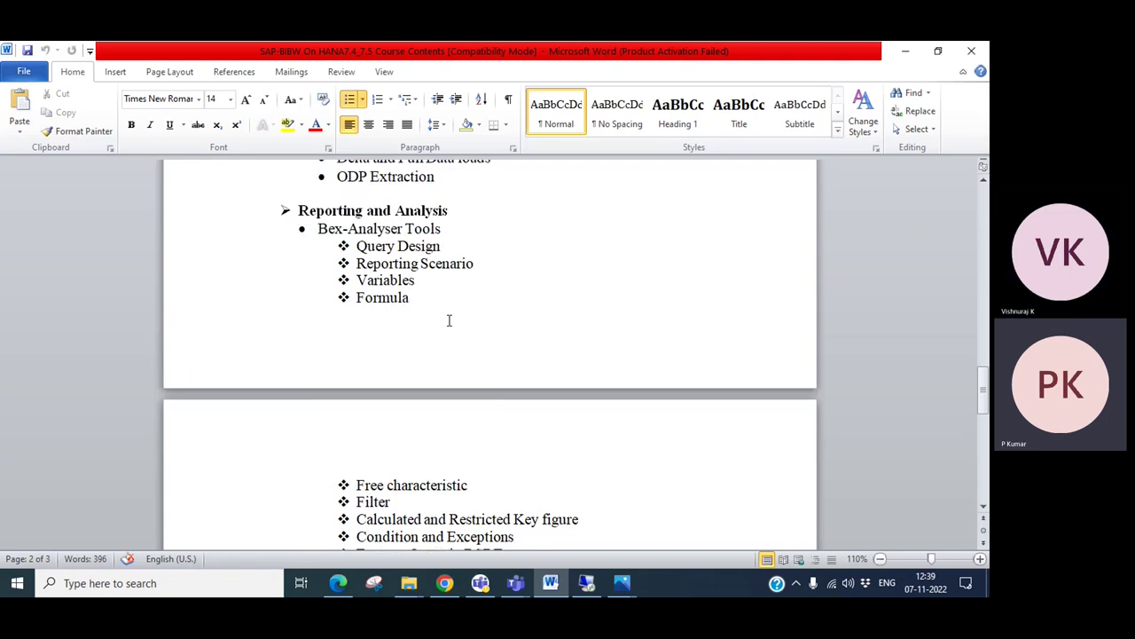